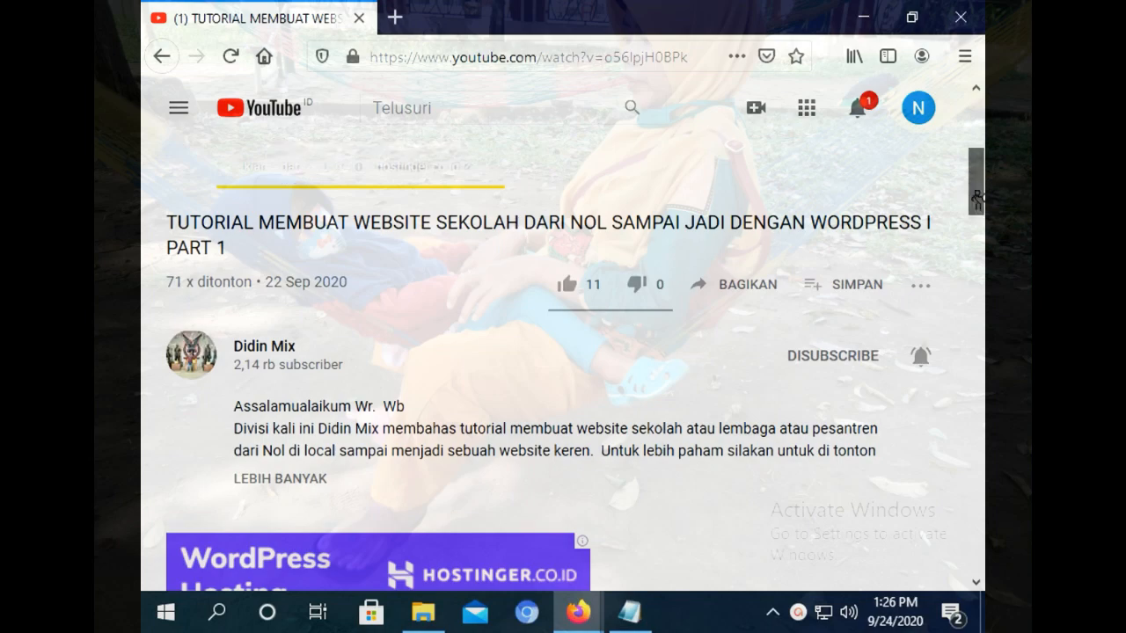
Open a new tab next to the YouTube tutorial, type 'lo', then minimize Firefox to the desktop.
{"action": "left_click_drag", "start_coordinate": [977, 201], "coordinate": [967, 235]}
{"action": "left_click", "coordinate": [395, 17]}
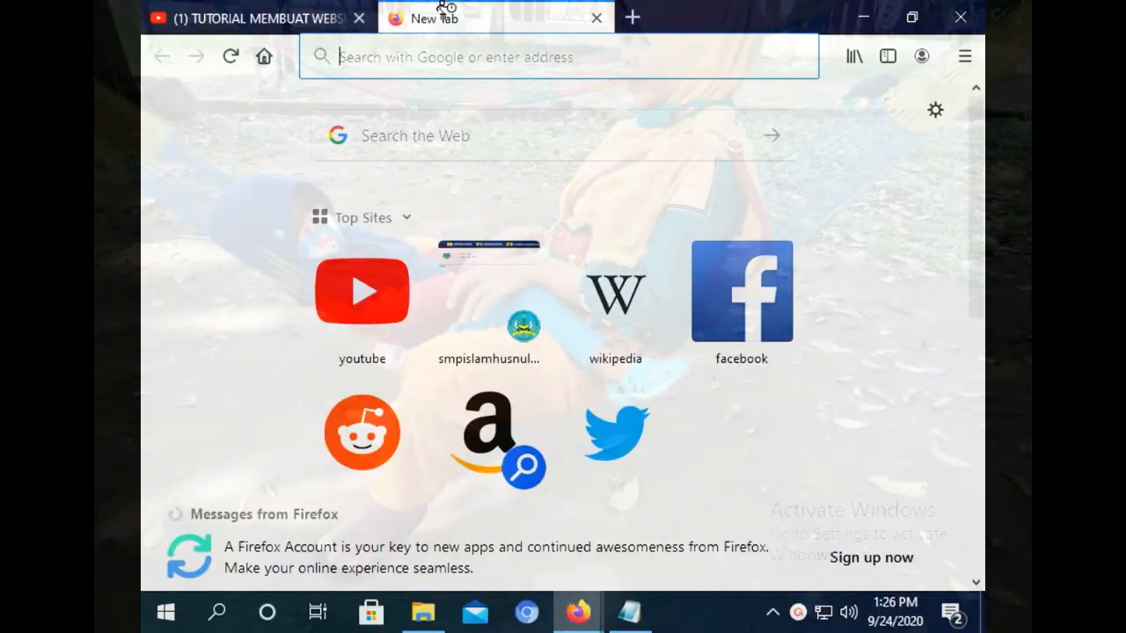
{"action": "type", "text": "lo"}
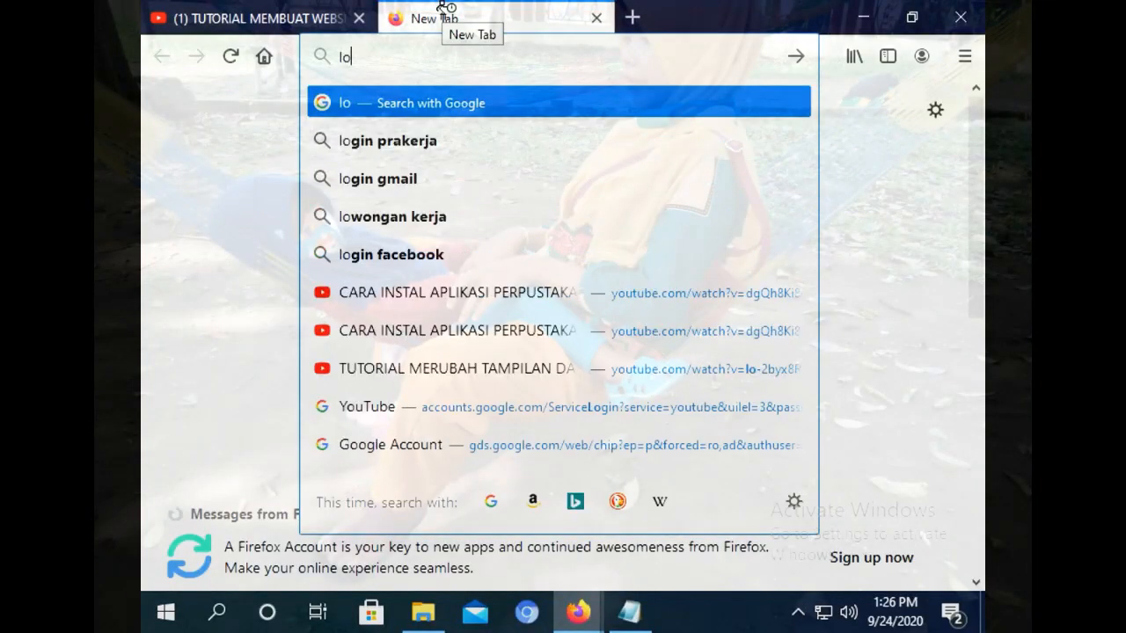
{"action": "left_click", "coordinate": [863, 17]}
{"action": "left_click", "coordinate": [863, 17]}
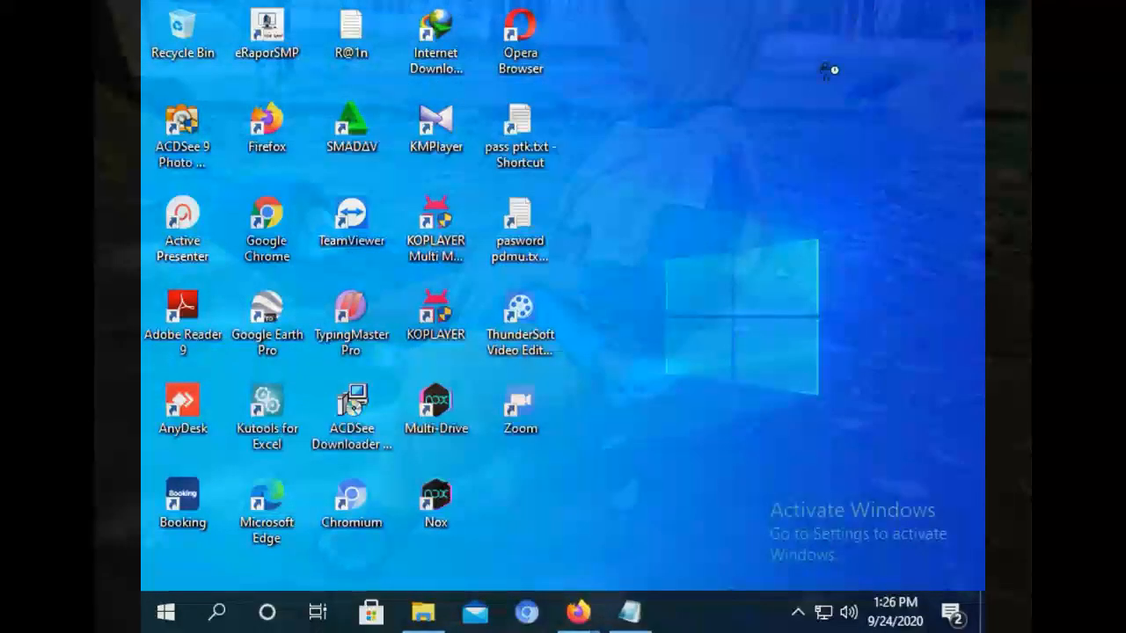
Refresh the Windows desktop twice from its context menu.
{"action": "right_click", "coordinate": [655, 167]}
{"action": "left_click", "coordinate": [691, 226]}
{"action": "right_click", "coordinate": [719, 155]}
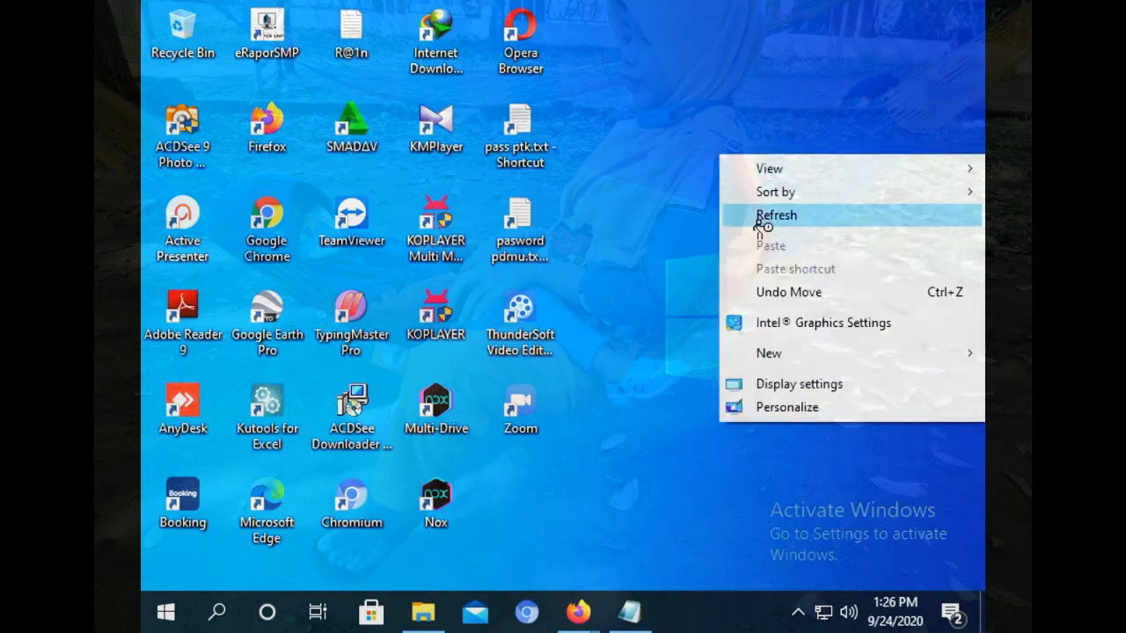
{"action": "left_click", "coordinate": [755, 208]}
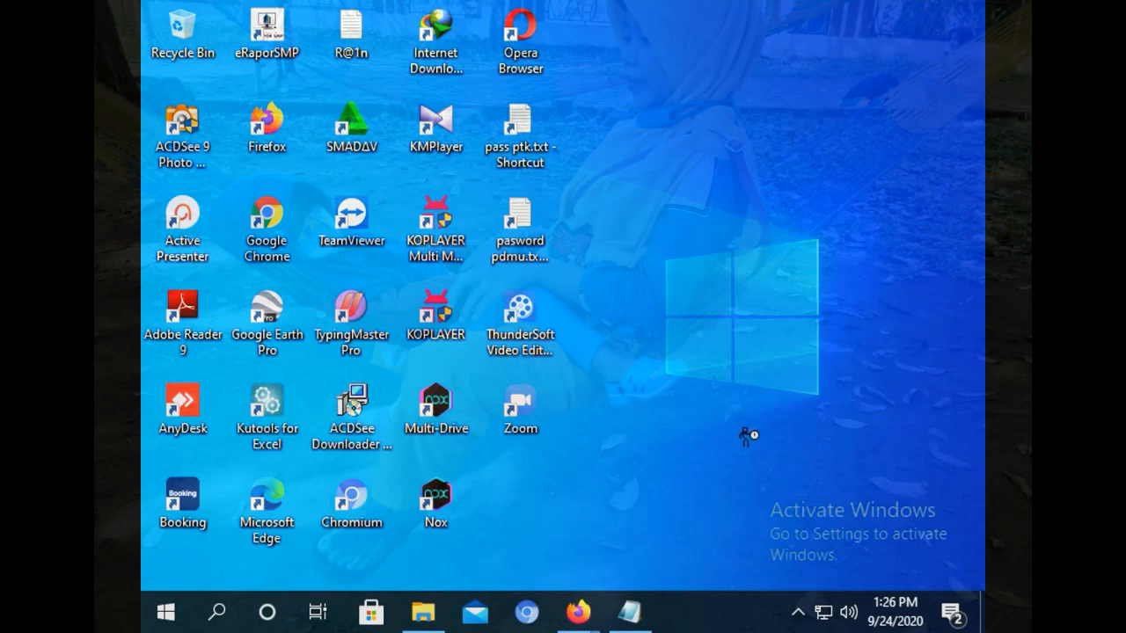
Open XAMPP Control Panel from the tray and start MySQL and Apache.
{"action": "left_click", "coordinate": [797, 612]}
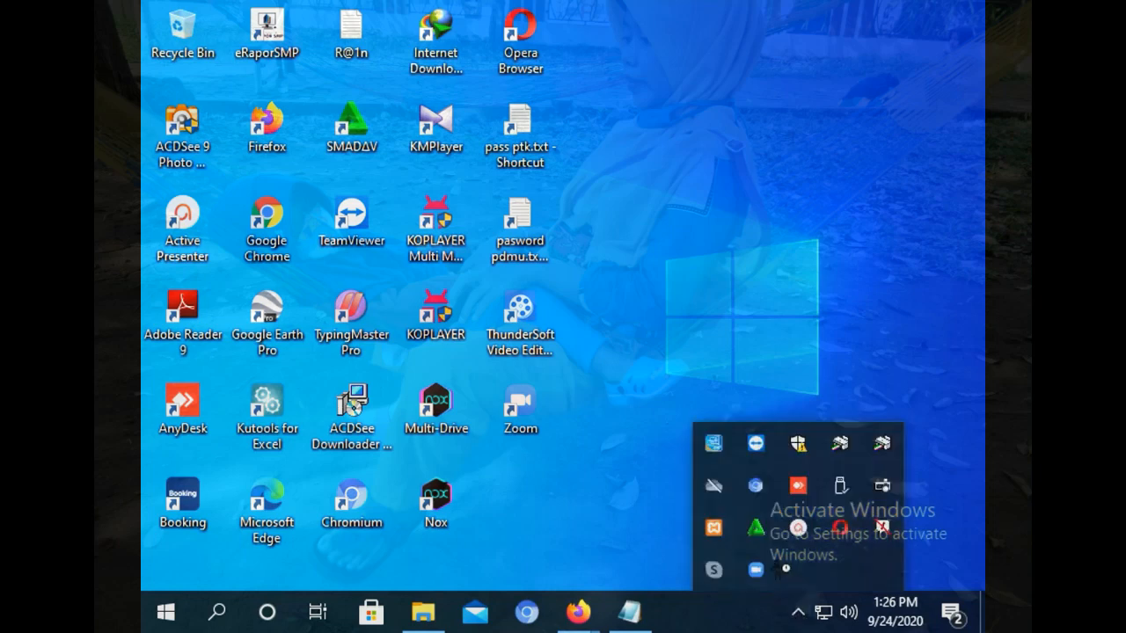
{"action": "left_click", "coordinate": [713, 527]}
{"action": "left_click", "coordinate": [506, 155]}
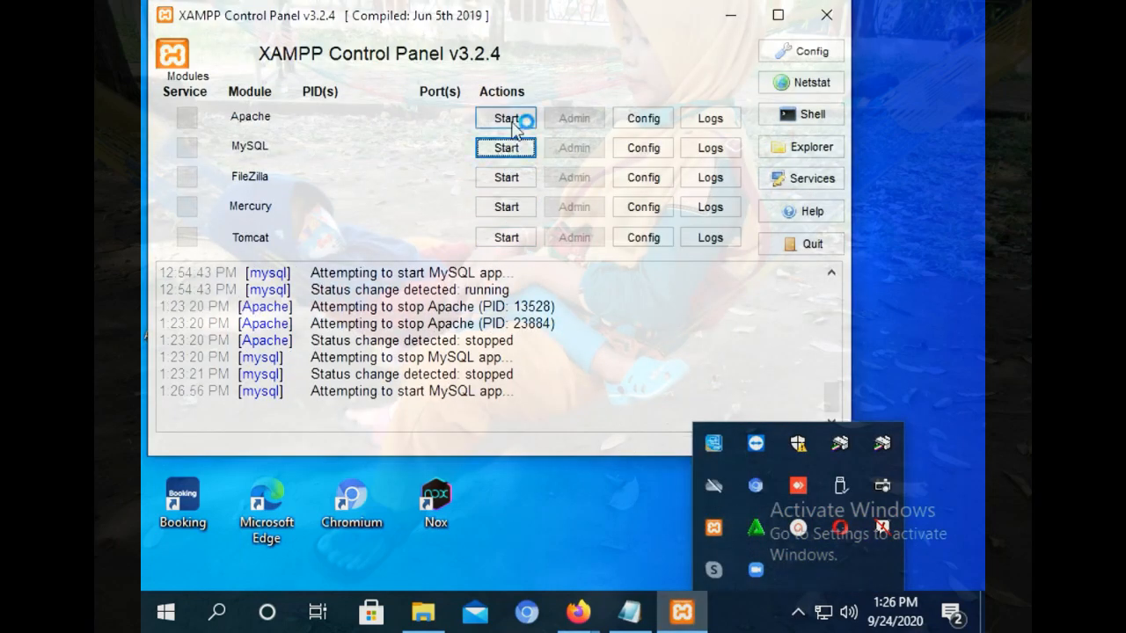
{"action": "left_click", "coordinate": [506, 118]}
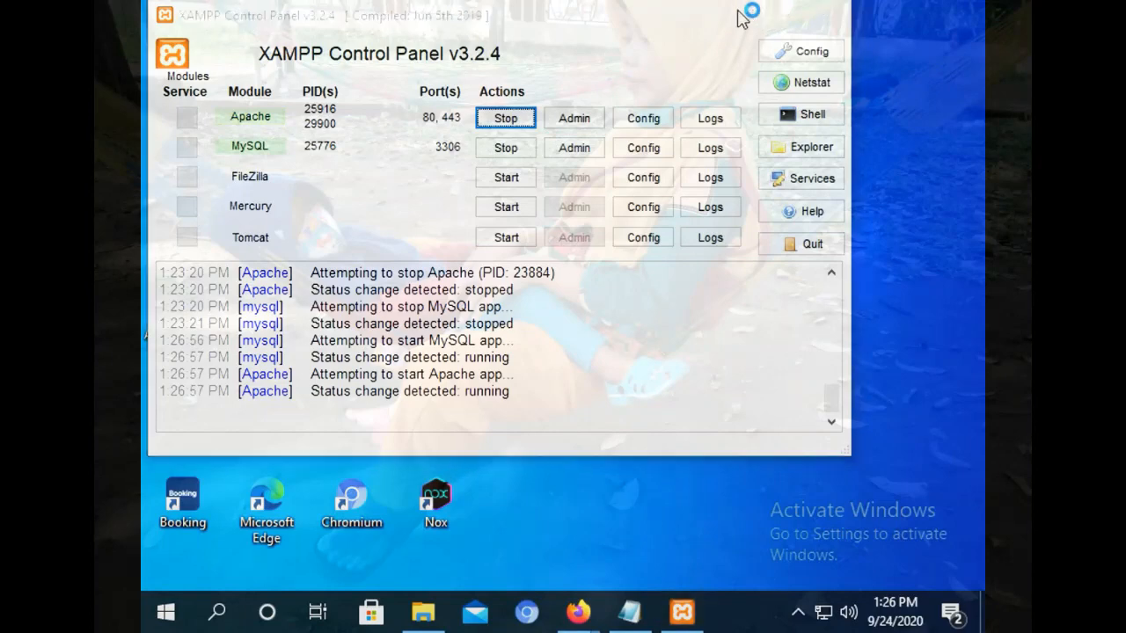
Minimize XAMPP and bring the Firefox Hostinger File Manager window forward.
{"action": "left_click", "coordinate": [738, 16]}
{"action": "mouse_move", "coordinate": [578, 613]}
{"action": "left_click", "coordinate": [510, 519]}
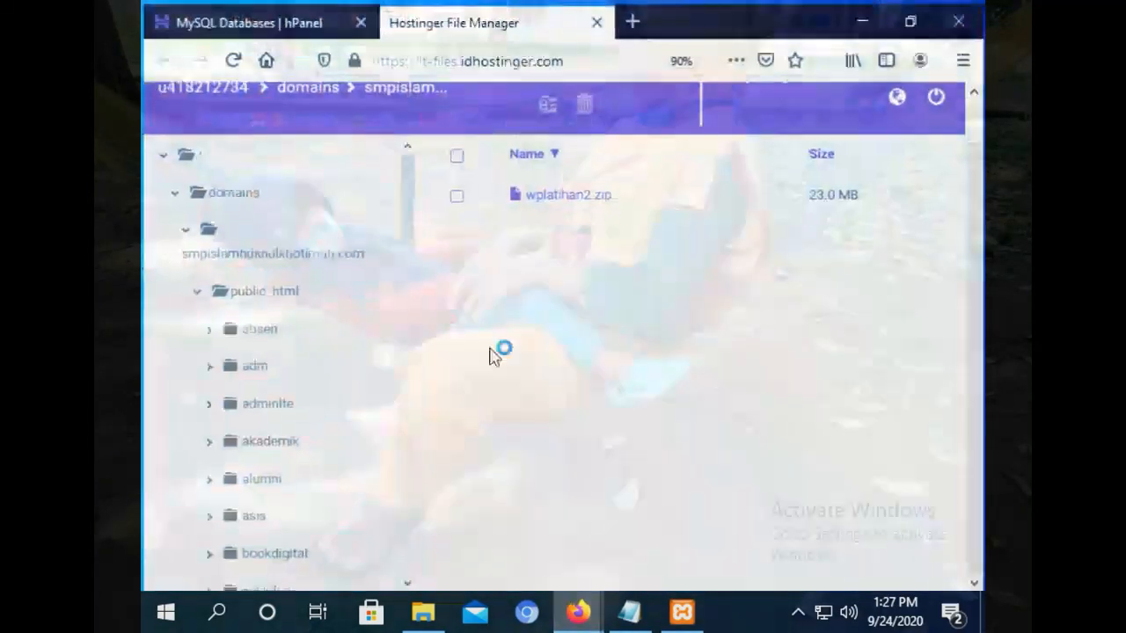
In a new tab, load the local site at localhost/wplatihan2.
{"action": "left_click", "coordinate": [634, 19]}
{"action": "type", "text": "localhost/"}
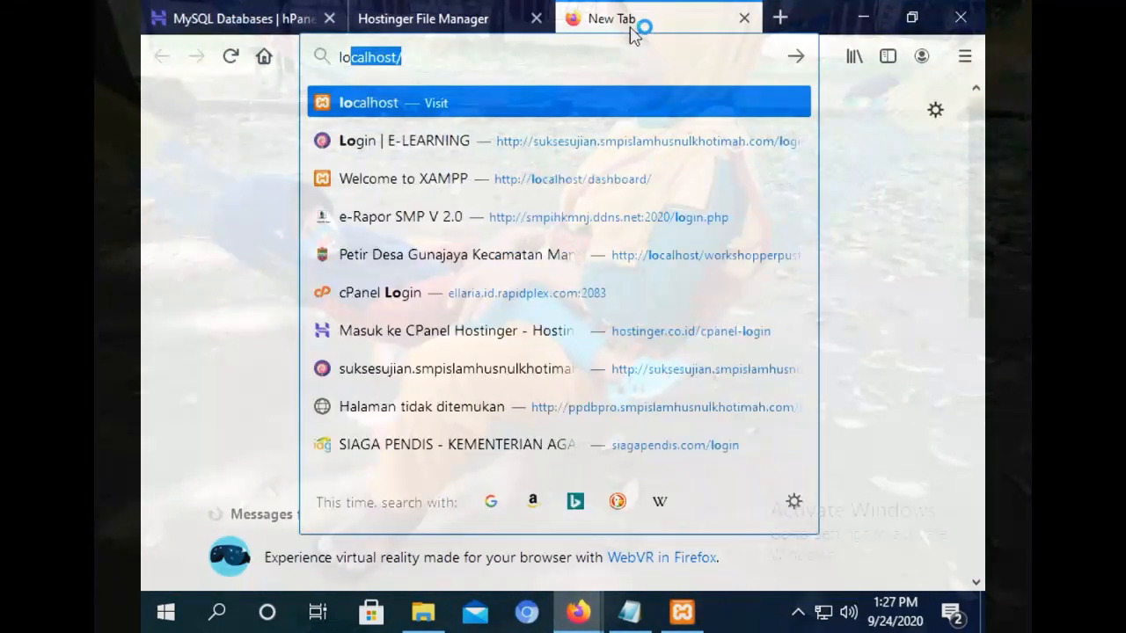
{"action": "key", "text": "Return"}
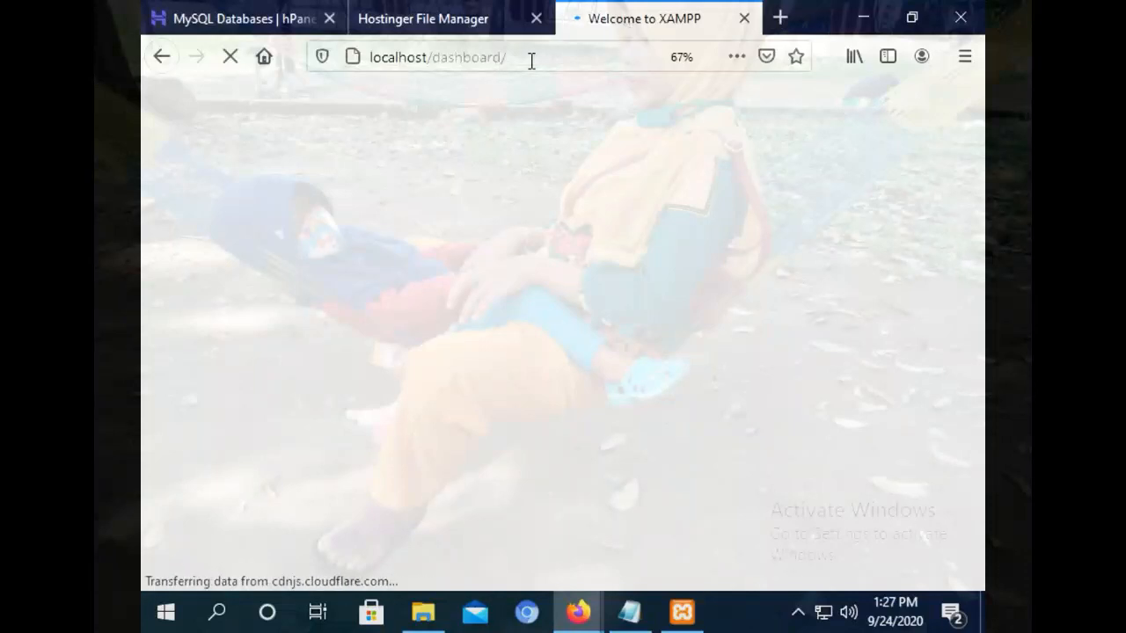
{"action": "left_click_drag", "start_coordinate": [532, 60], "coordinate": [433, 67]}
{"action": "type", "text": "w"}
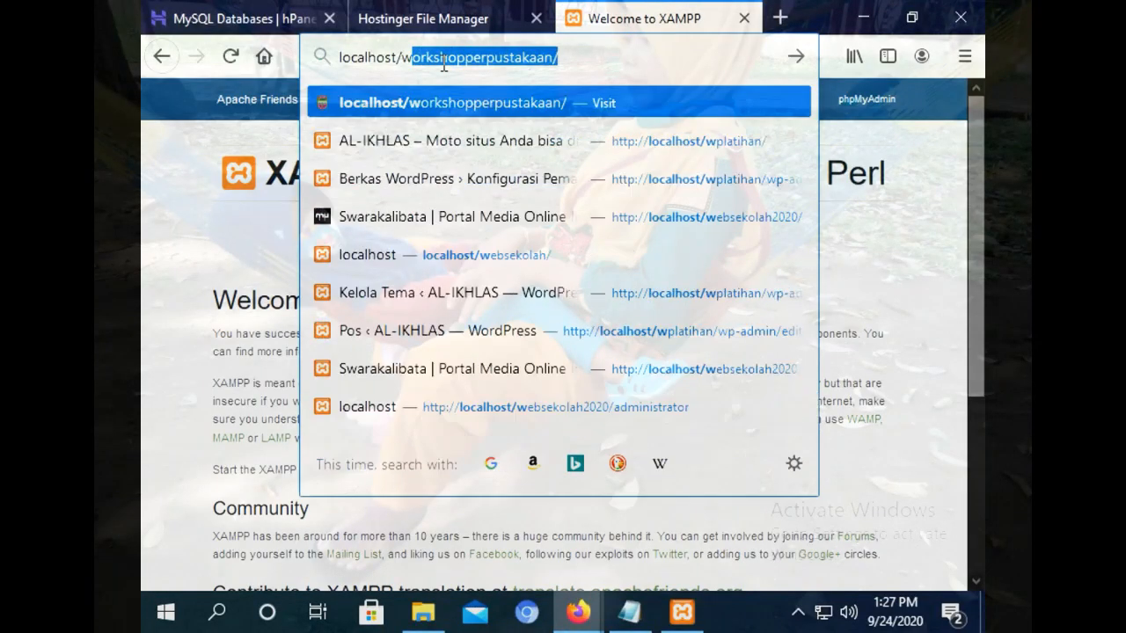
{"action": "type", "text": "p"}
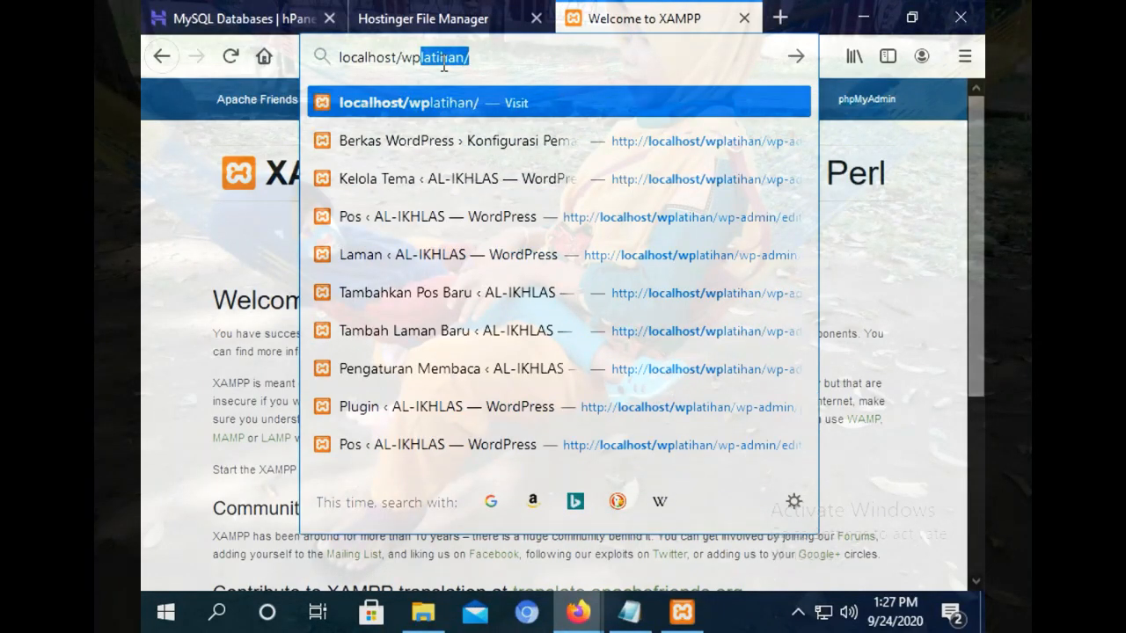
{"action": "left_click", "coordinate": [444, 63]}
{"action": "type", "text": "2"}
{"action": "key", "text": "Return"}
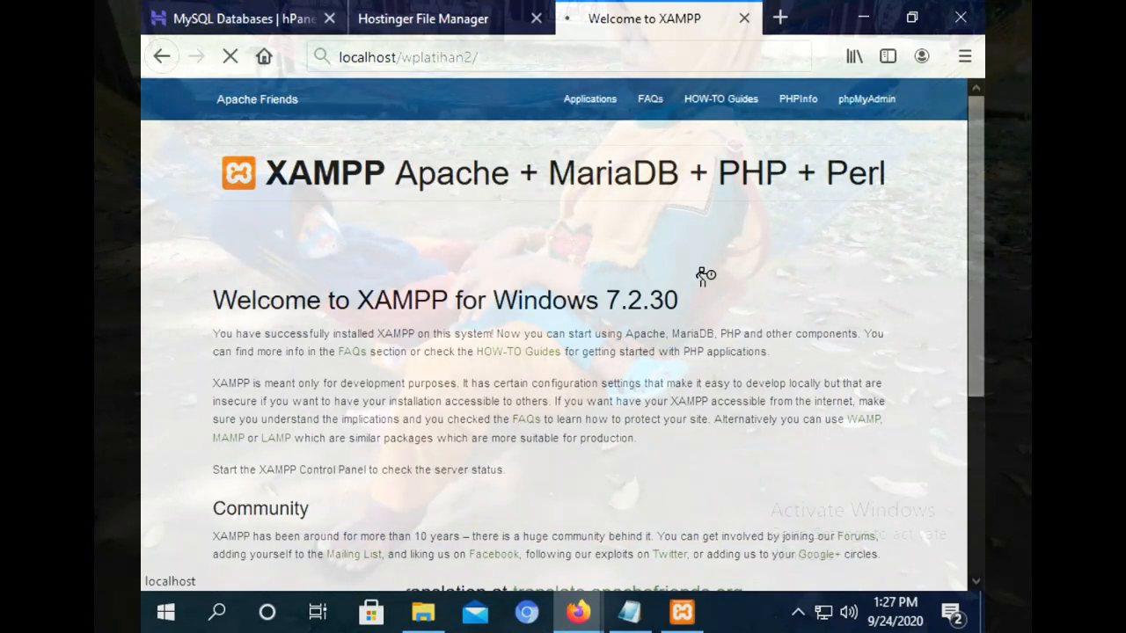
Close the YouTube tutorial tab, minimize the spare window, and check the local site's Profile menu.
{"action": "mouse_move", "coordinate": [578, 612]}
{"action": "left_click", "coordinate": [646, 480]}
{"action": "type", "text": "lo"}
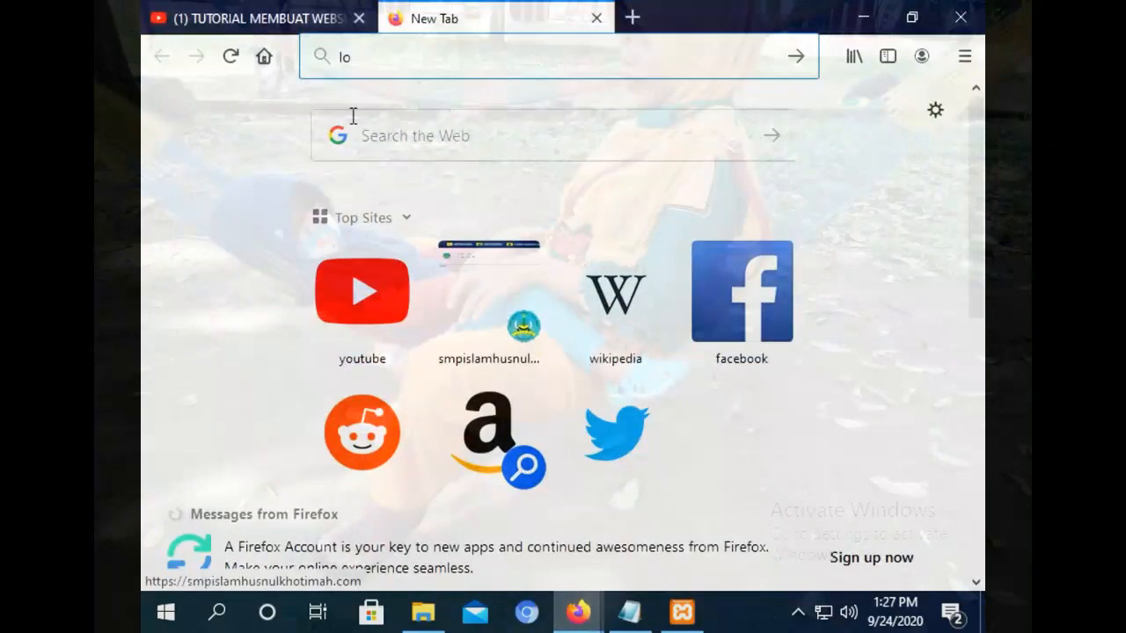
{"action": "left_click", "coordinate": [303, 8]}
{"action": "left_click_drag", "start_coordinate": [976, 220], "coordinate": [980, 167]}
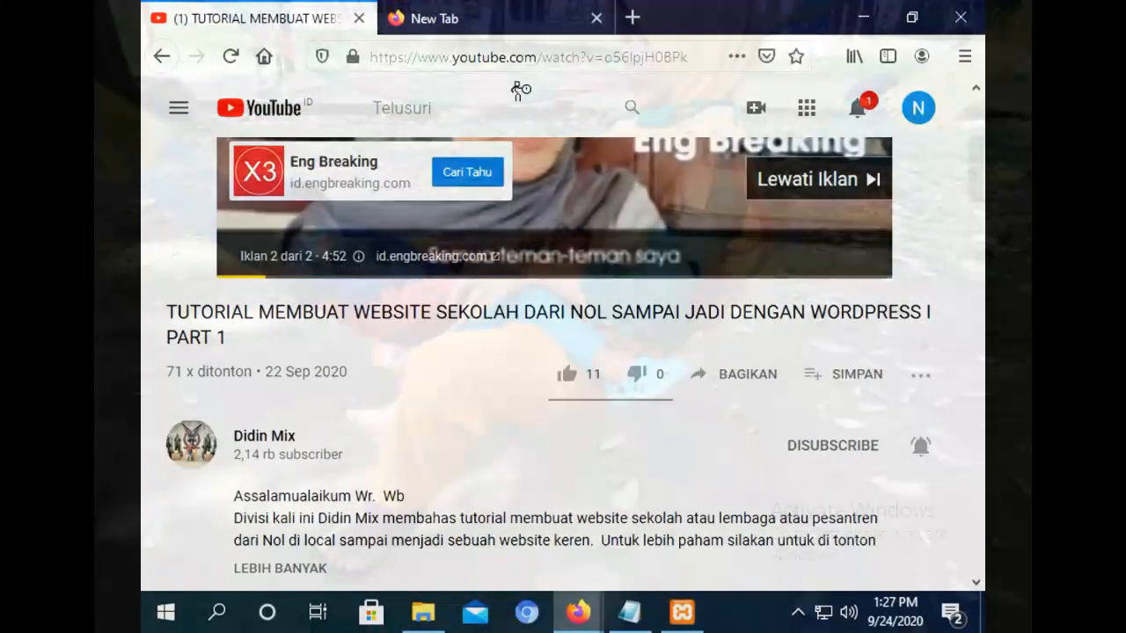
{"action": "left_click", "coordinate": [789, 179]}
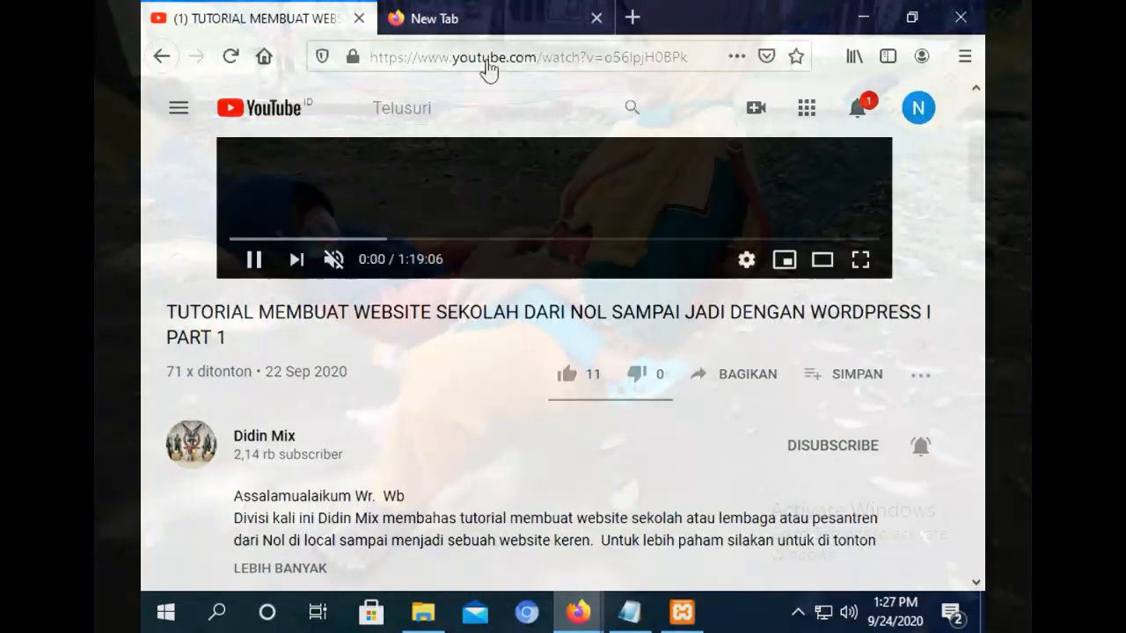
{"action": "left_click", "coordinate": [360, 18]}
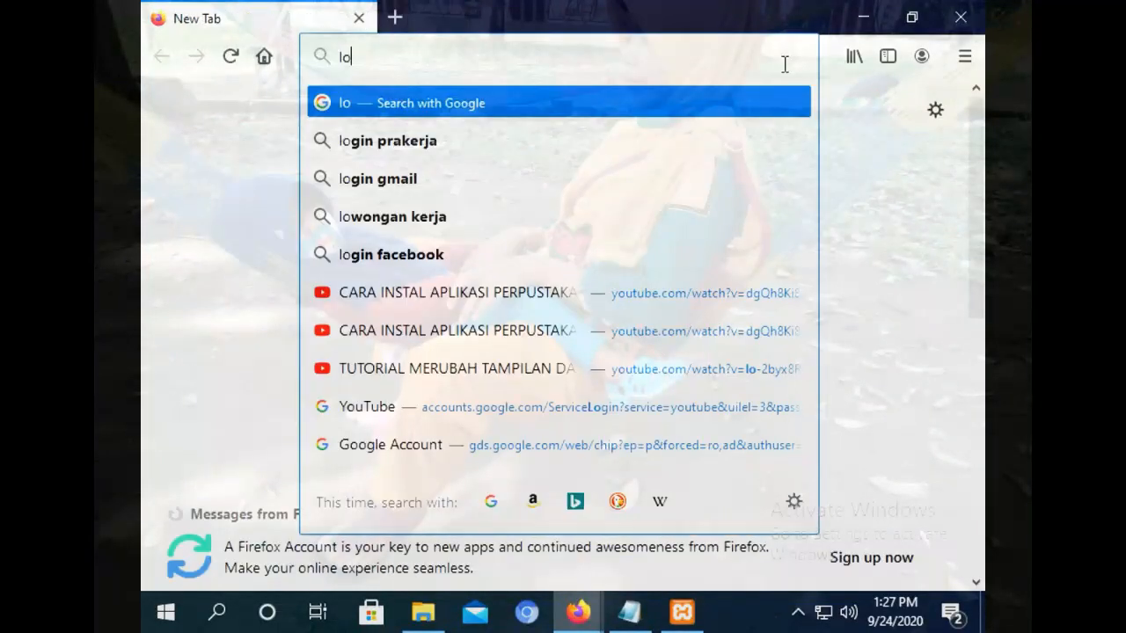
{"action": "left_click", "coordinate": [863, 17]}
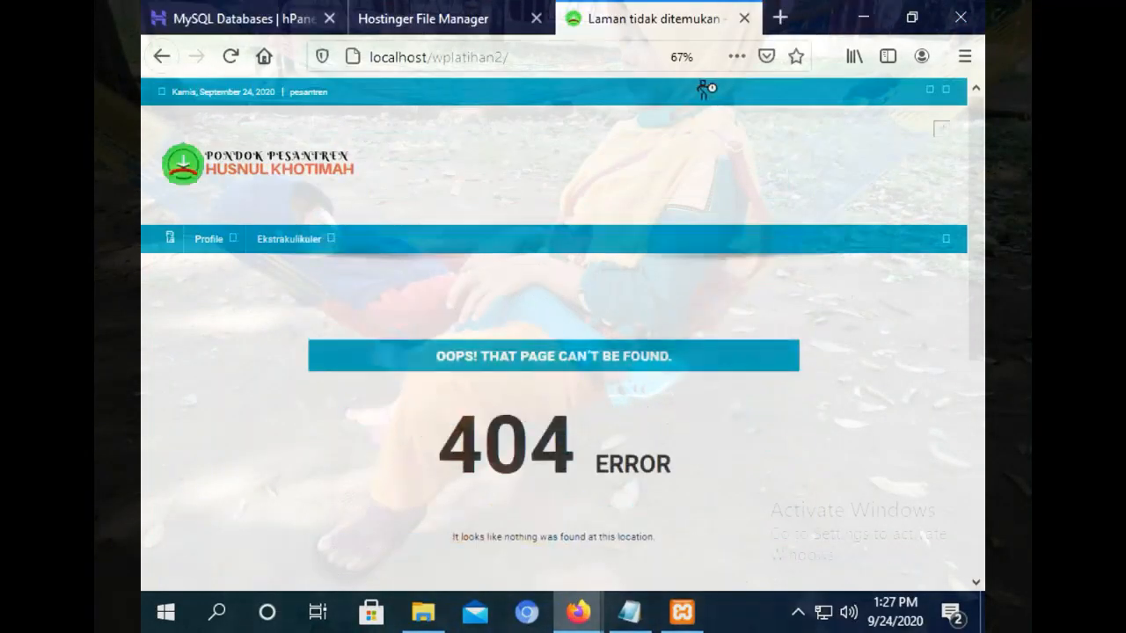
{"action": "left_click", "coordinate": [200, 240]}
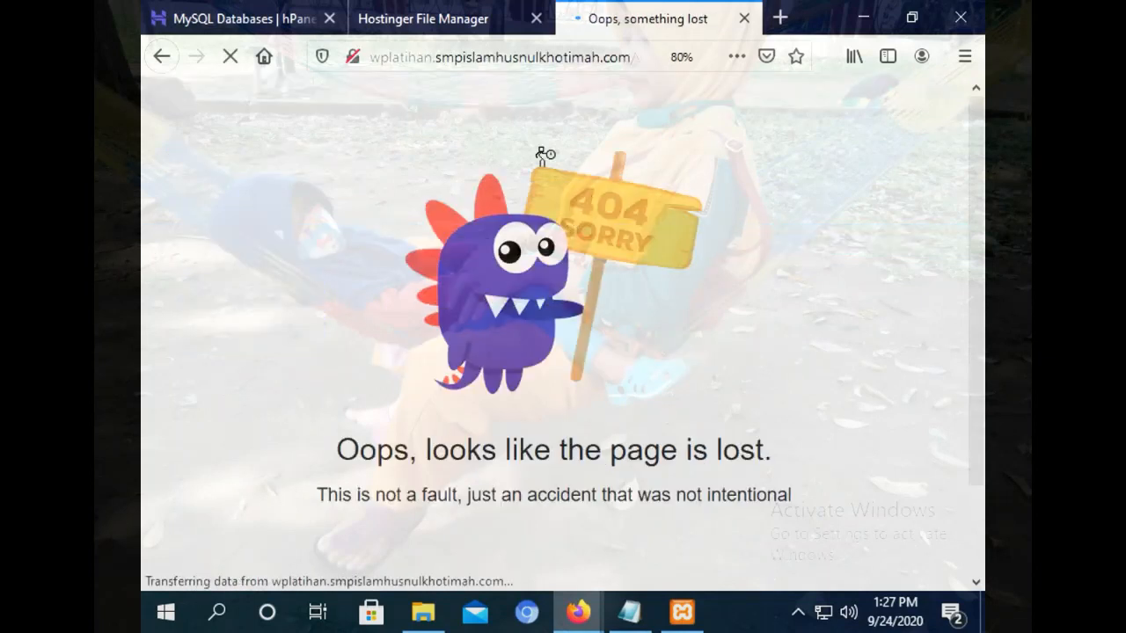
{"action": "left_click", "coordinate": [161, 55]}
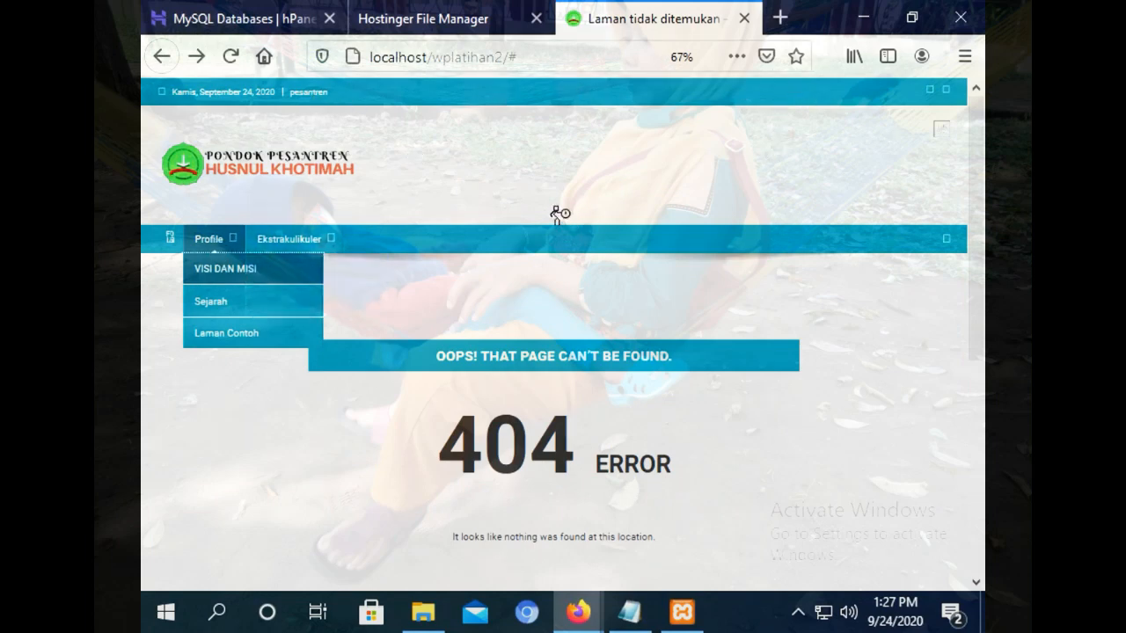
Reload the local site at localhost/wplatihan2/, removing the trailing # from the address.
{"action": "mouse_move", "coordinate": [581, 607]}
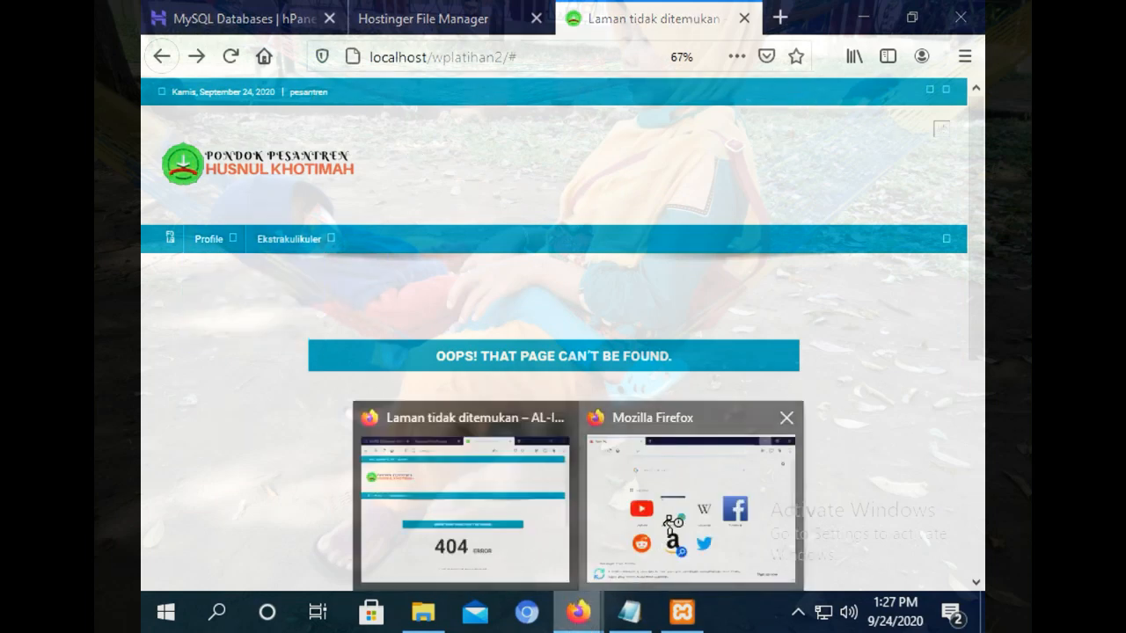
{"action": "left_click", "coordinate": [691, 497]}
{"action": "type", "text": "lo"}
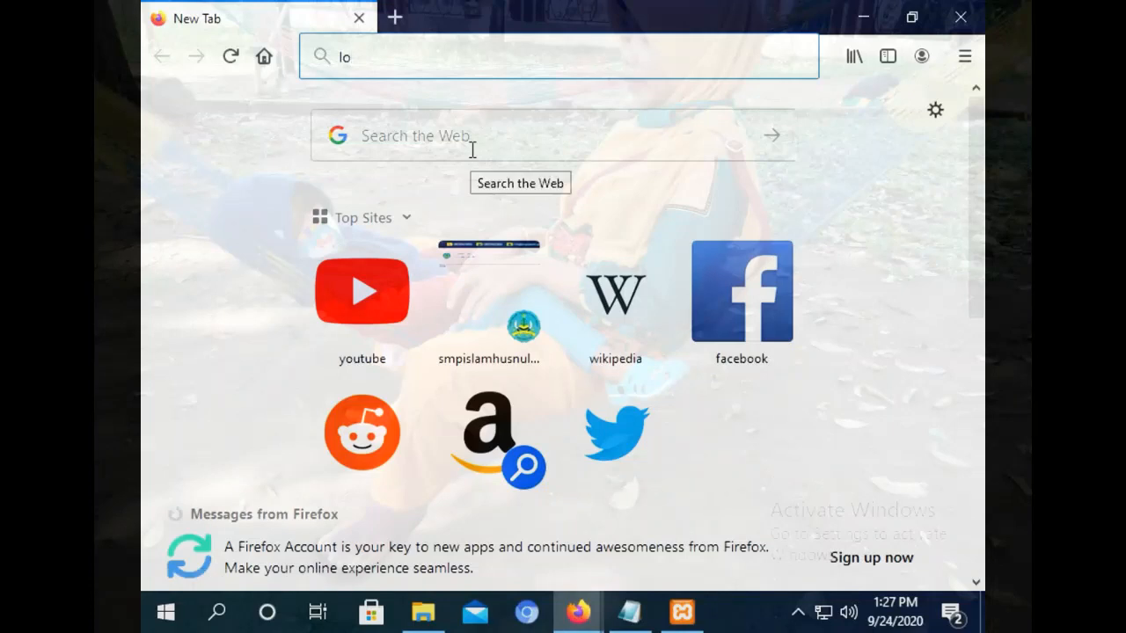
{"action": "type", "text": "calhost"}
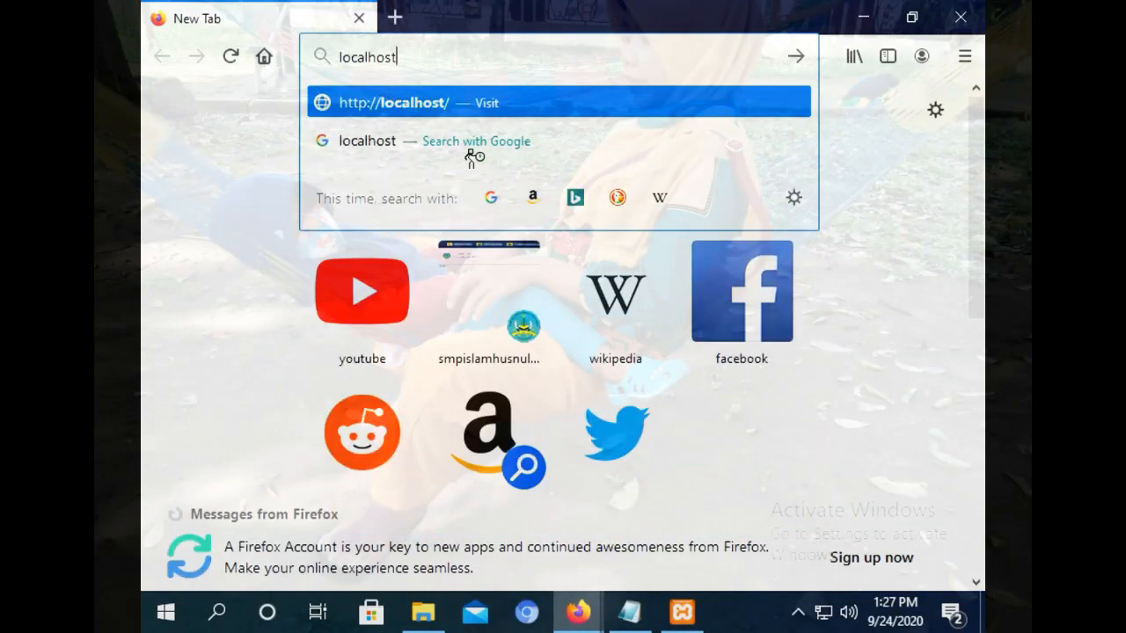
{"action": "type", "text": "/wplatihan2"}
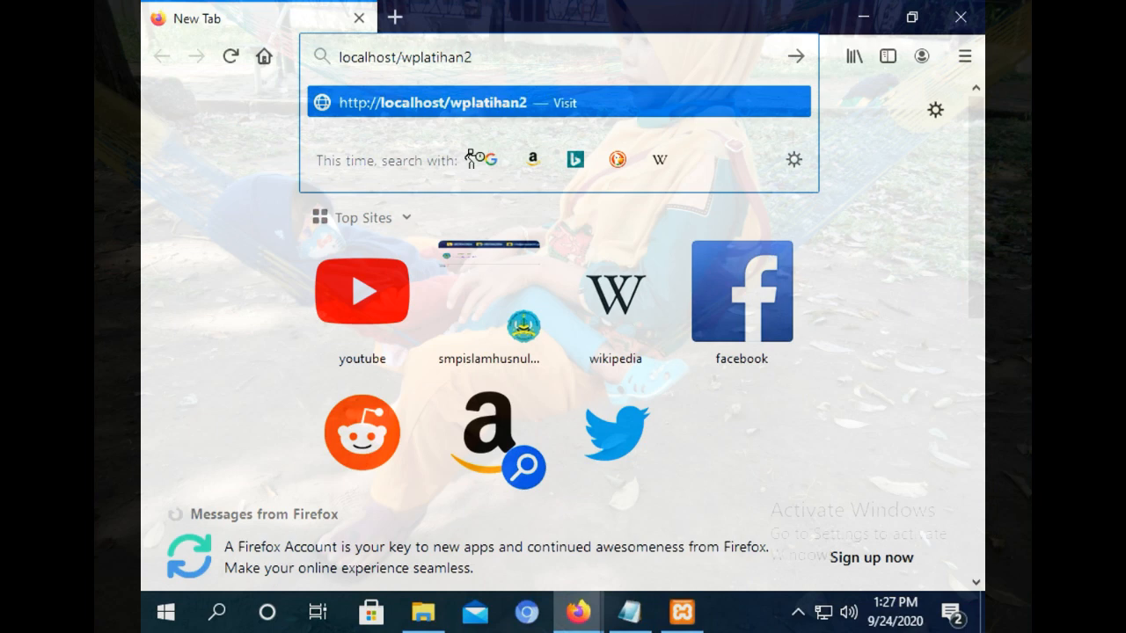
{"action": "key", "text": "Return"}
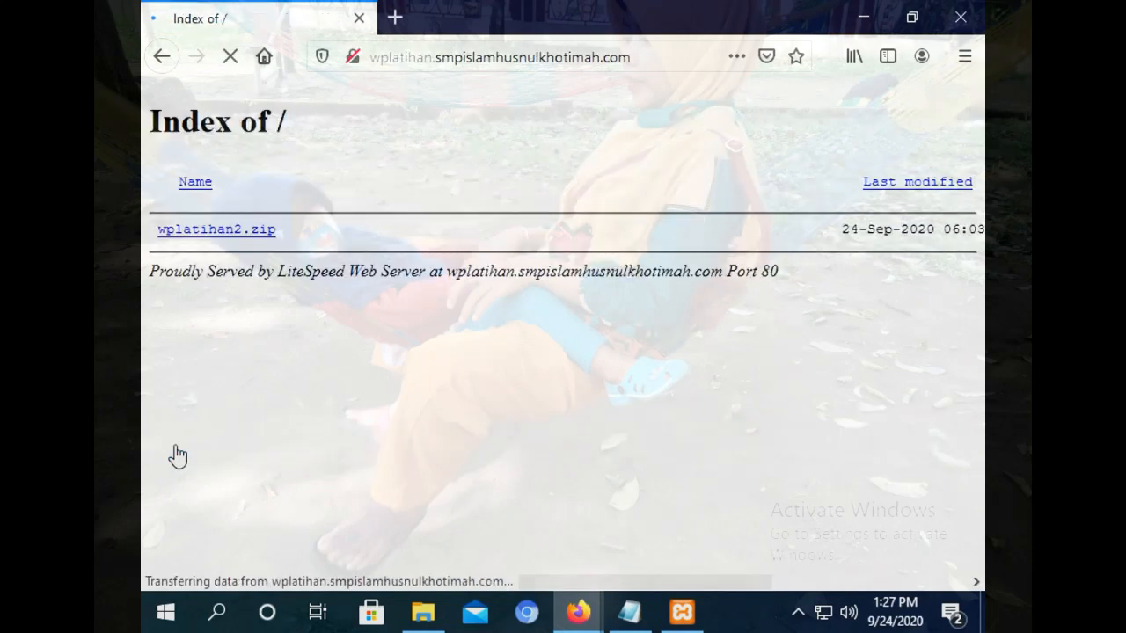
{"action": "left_click", "coordinate": [160, 57]}
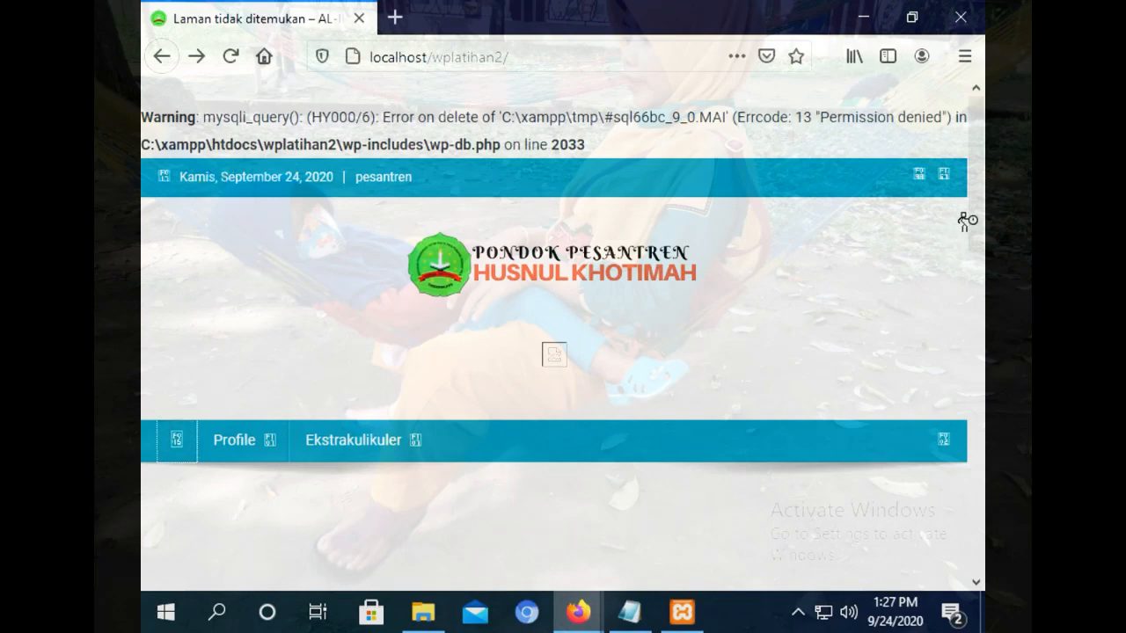
{"action": "mouse_move", "coordinate": [975, 209]}
{"action": "left_mouse_down"}
{"action": "mouse_move", "coordinate": [980, 288]}
{"action": "mouse_move", "coordinate": [975, 204]}
{"action": "left_mouse_up"}
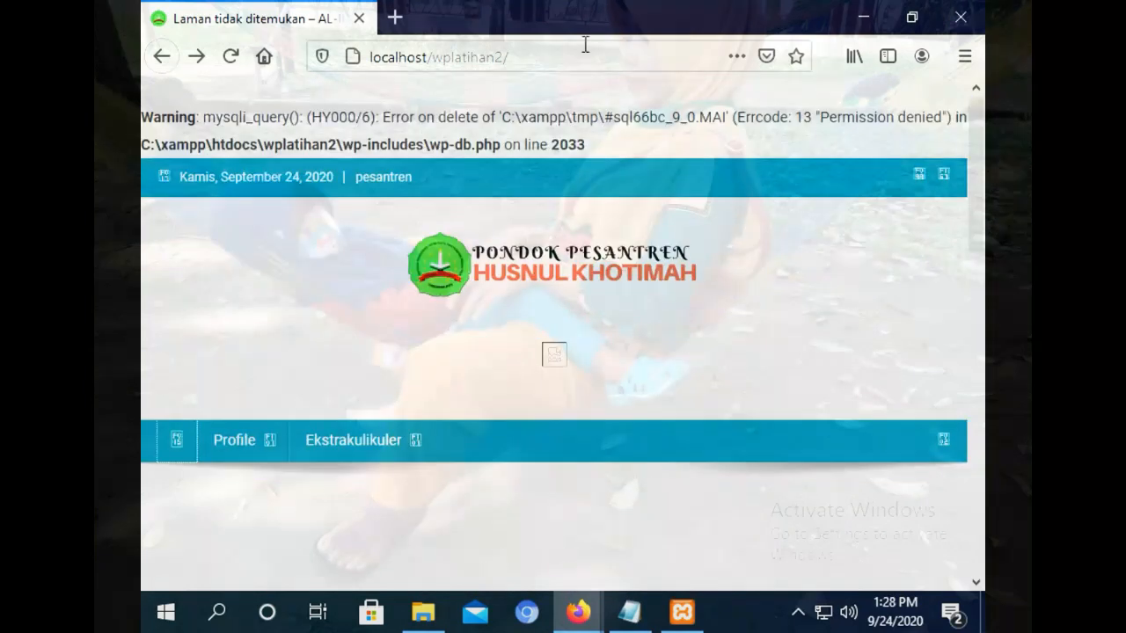
{"action": "left_click", "coordinate": [533, 53]}
{"action": "left_click", "coordinate": [563, 61]}
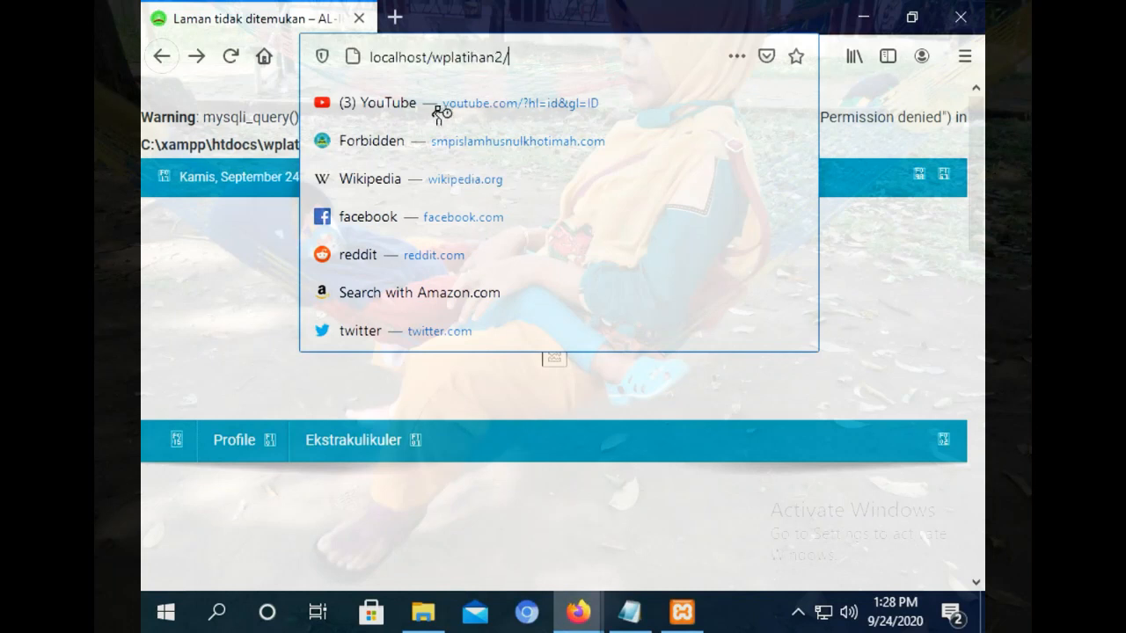
{"action": "left_click", "coordinate": [181, 442]}
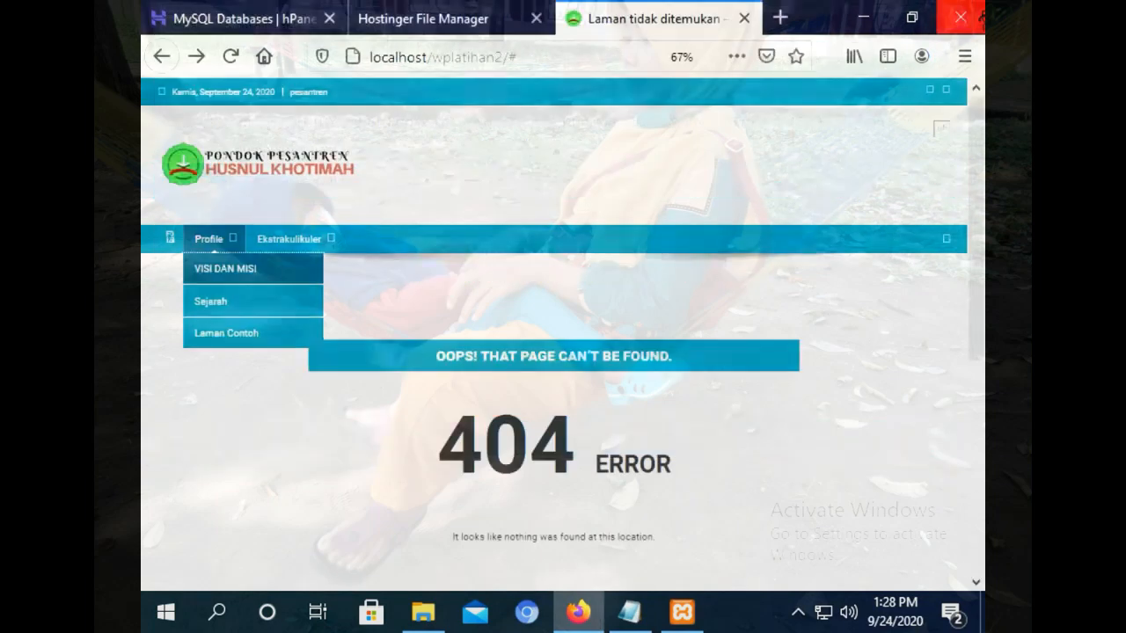
{"action": "left_click", "coordinate": [510, 56]}
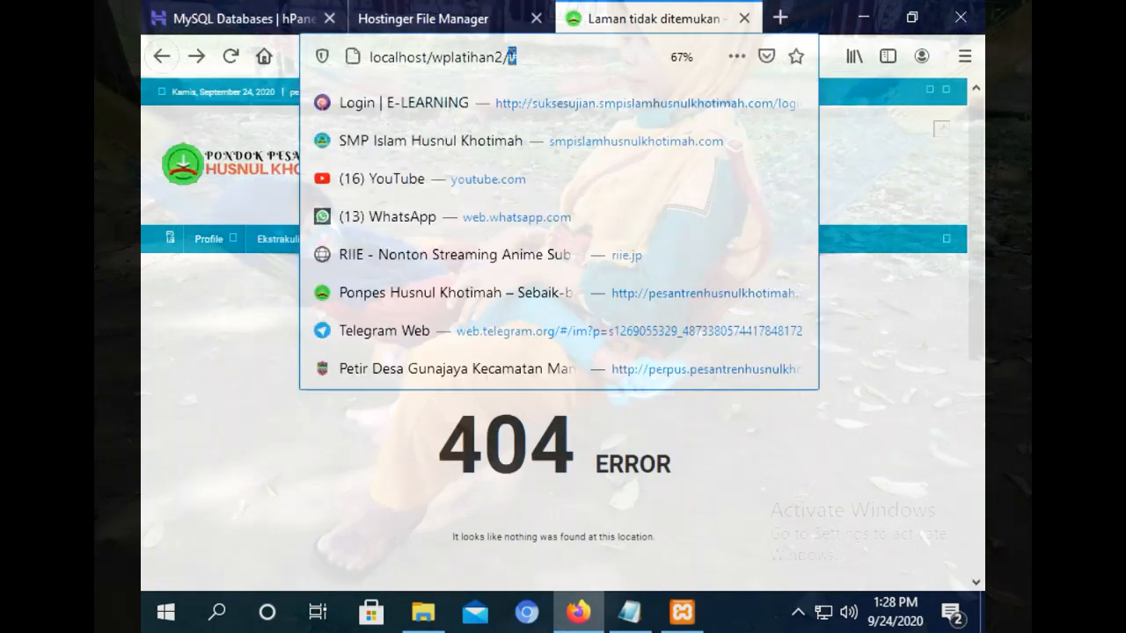
{"action": "key", "text": "BackSpace"}
{"action": "key", "text": "Return"}
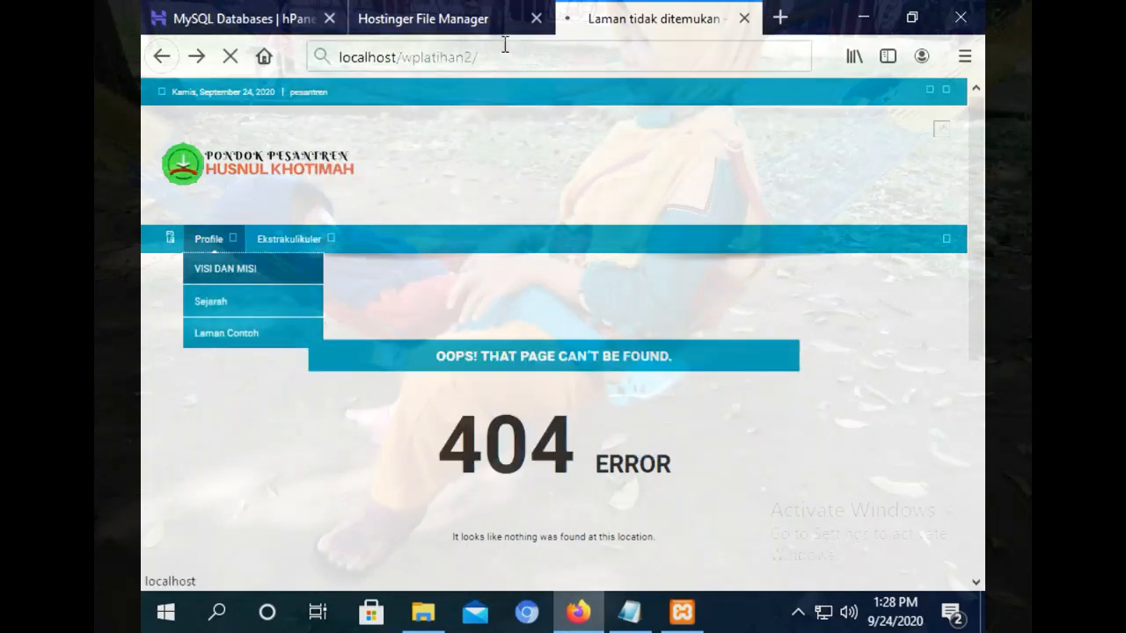
Follow the home link to the live subdomain, glance at the hPanel tabs, and return to its listing.
{"action": "mouse_move", "coordinate": [200, 251]}
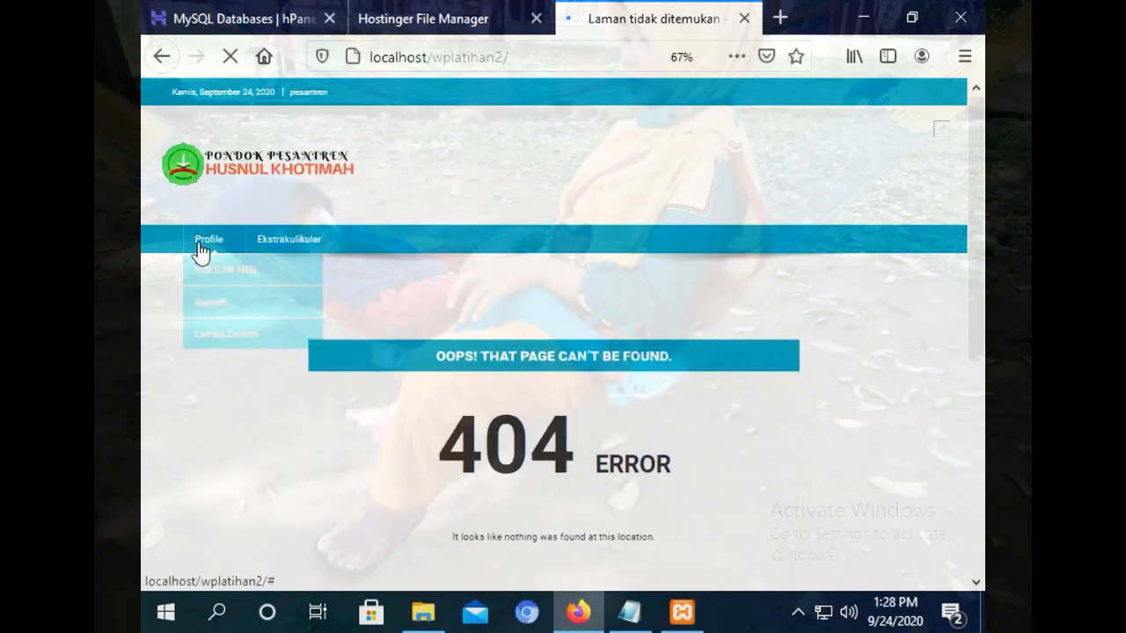
{"action": "left_click", "coordinate": [168, 242]}
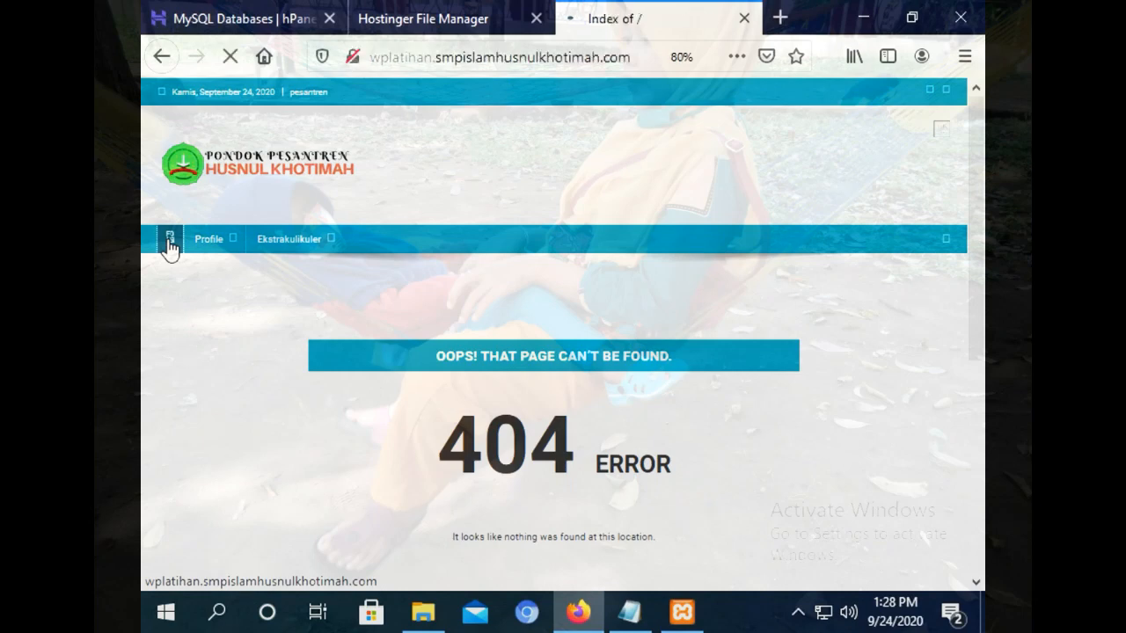
{"action": "left_click", "coordinate": [215, 10]}
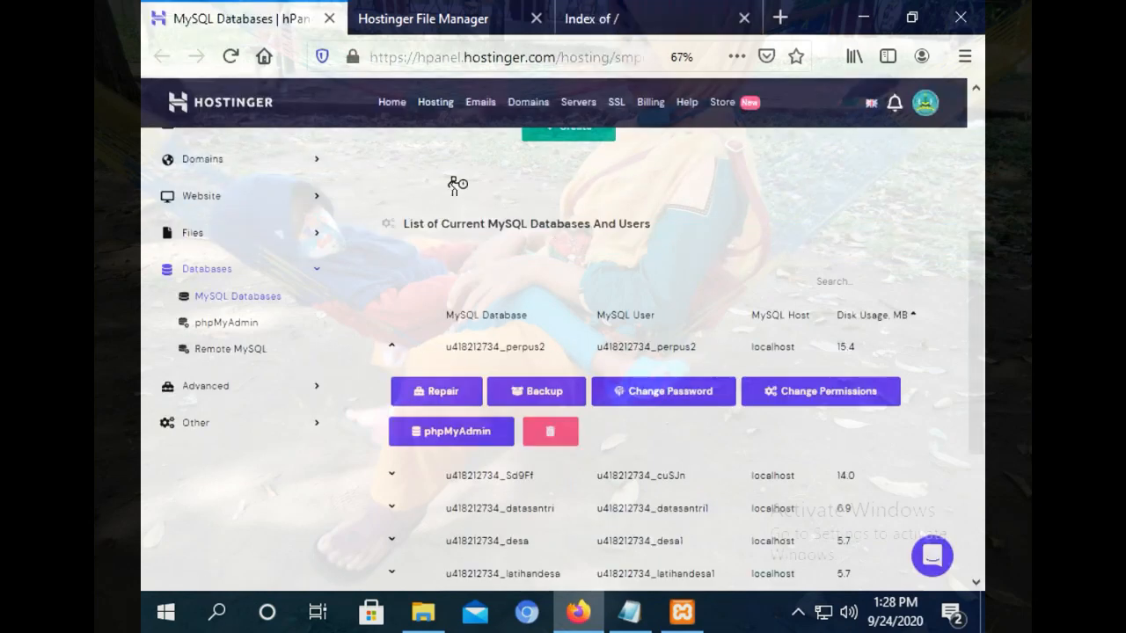
{"action": "left_click", "coordinate": [476, 9]}
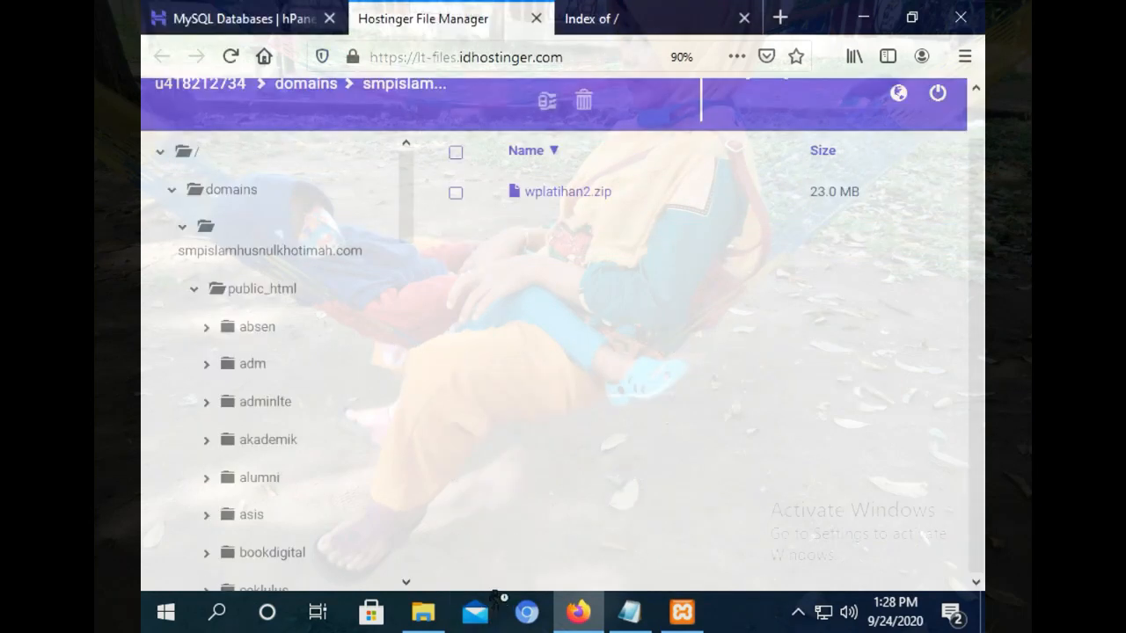
{"action": "left_click", "coordinate": [598, 13]}
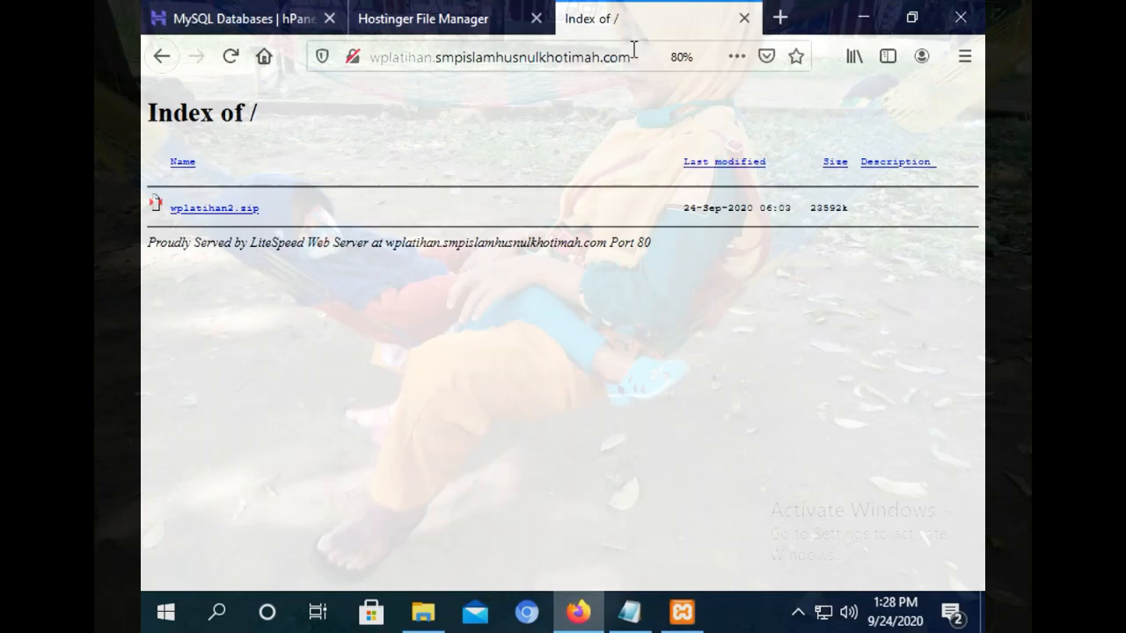
Open localhost in a new tab to load the XAMPP dashboard.
{"action": "left_click", "coordinate": [779, 18]}
{"action": "type", "text": "localhost/"}
{"action": "key", "text": "Return"}
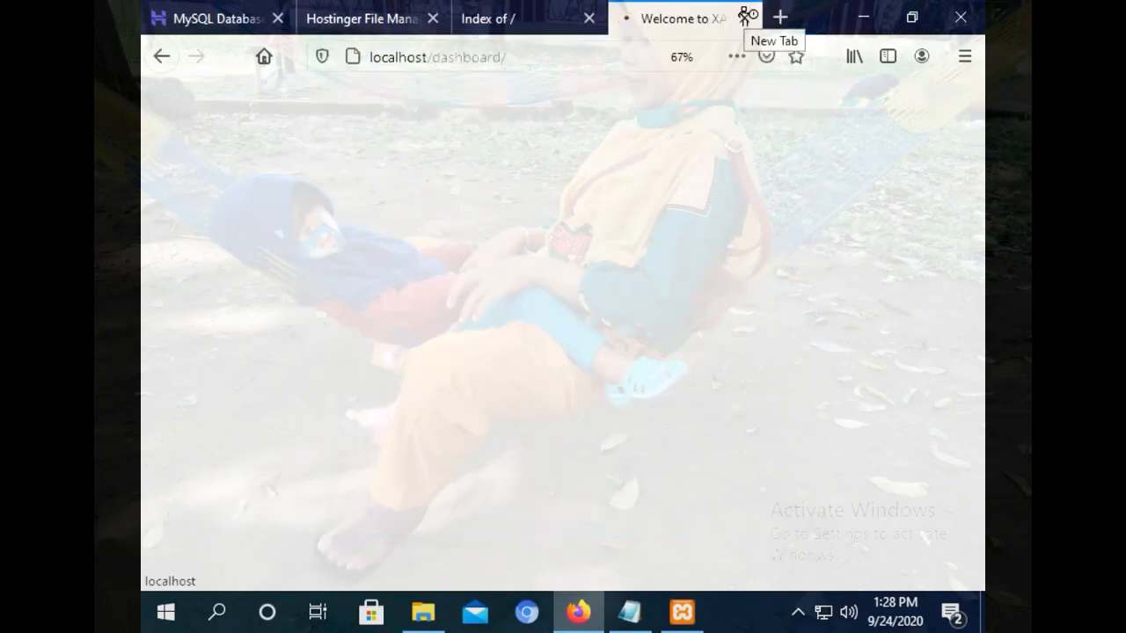
Open phpMyAdmin, browse wplatihan2's wp_options table, and start editing the siteurl value.
{"action": "left_click", "coordinate": [867, 98]}
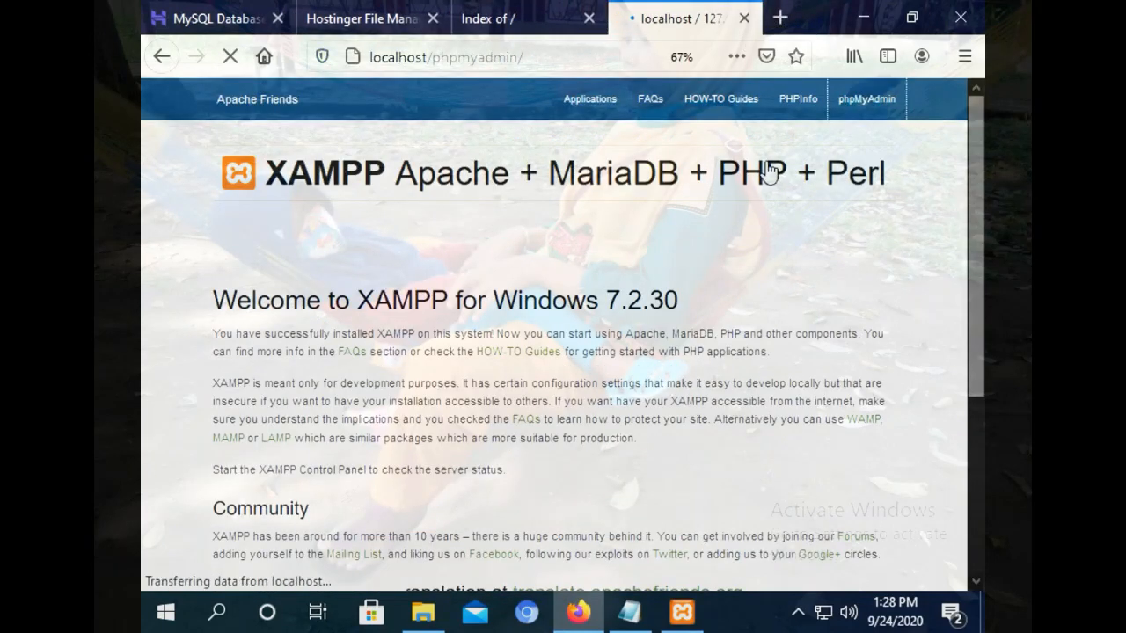
{"action": "left_click", "coordinate": [198, 431]}
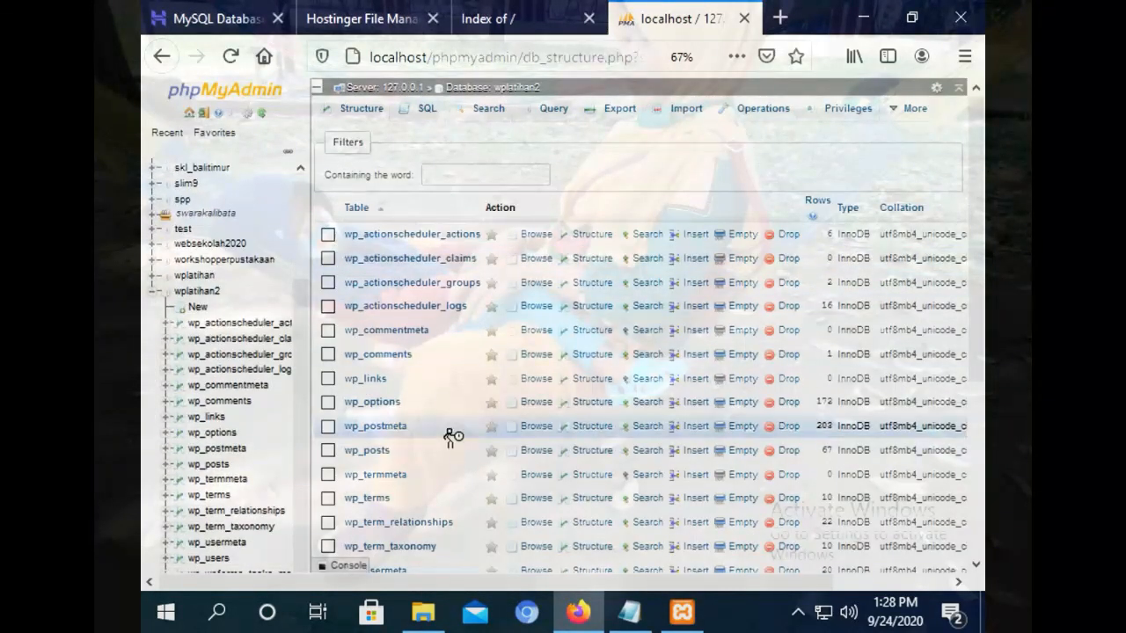
{"action": "left_click", "coordinate": [212, 432]}
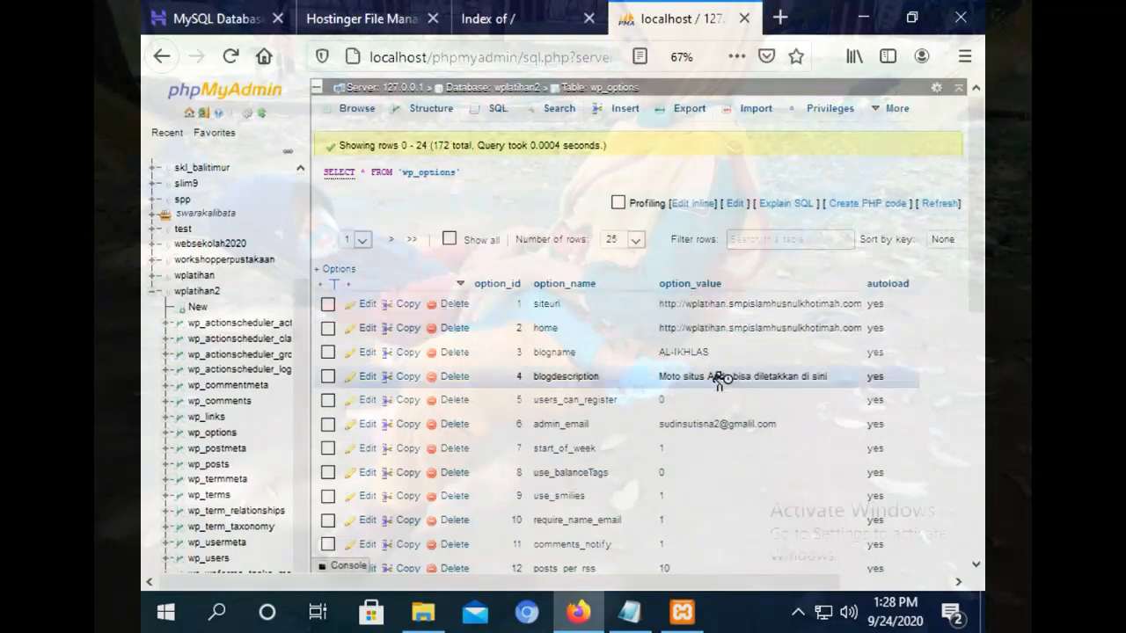
{"action": "double_click", "coordinate": [749, 308]}
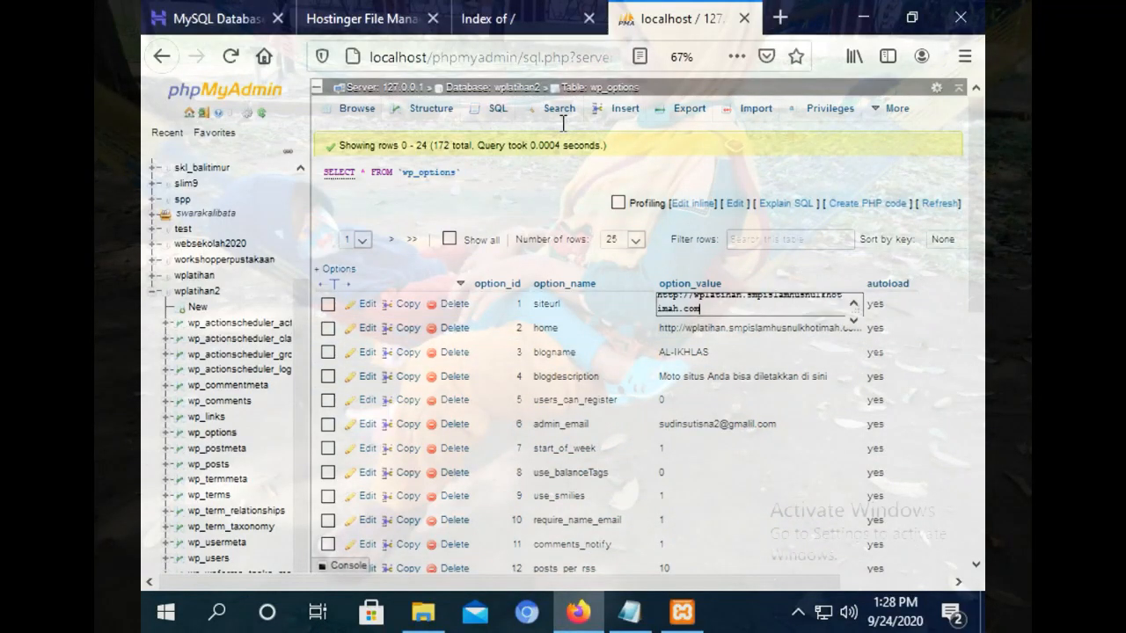
{"action": "left_click", "coordinate": [493, 18]}
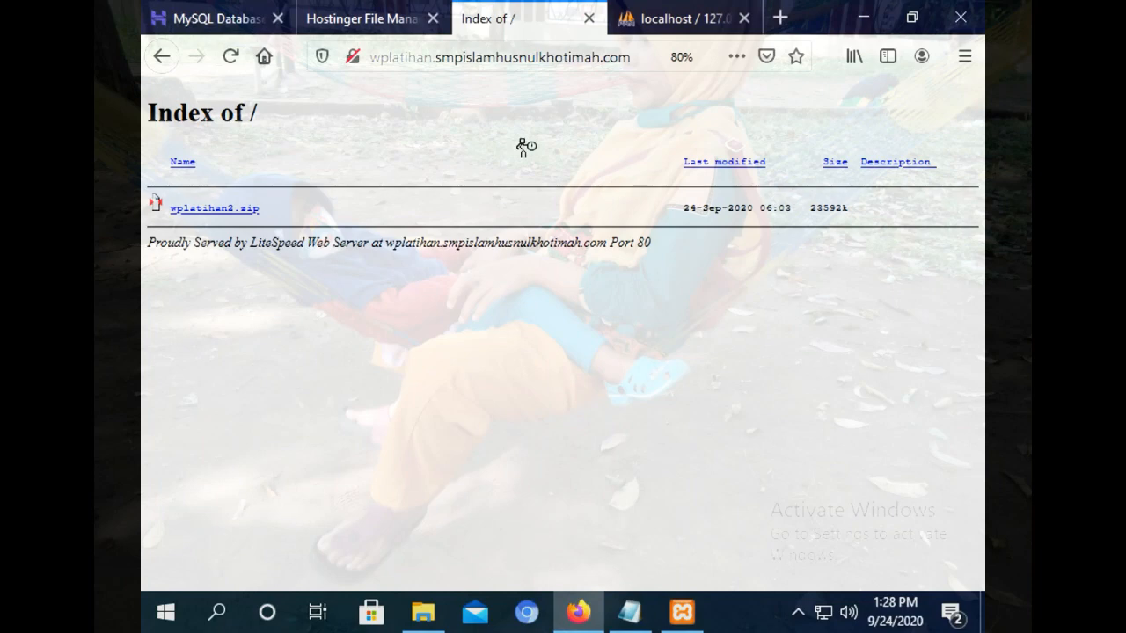
{"action": "left_click", "coordinate": [162, 55]}
{"action": "left_click", "coordinate": [533, 53]}
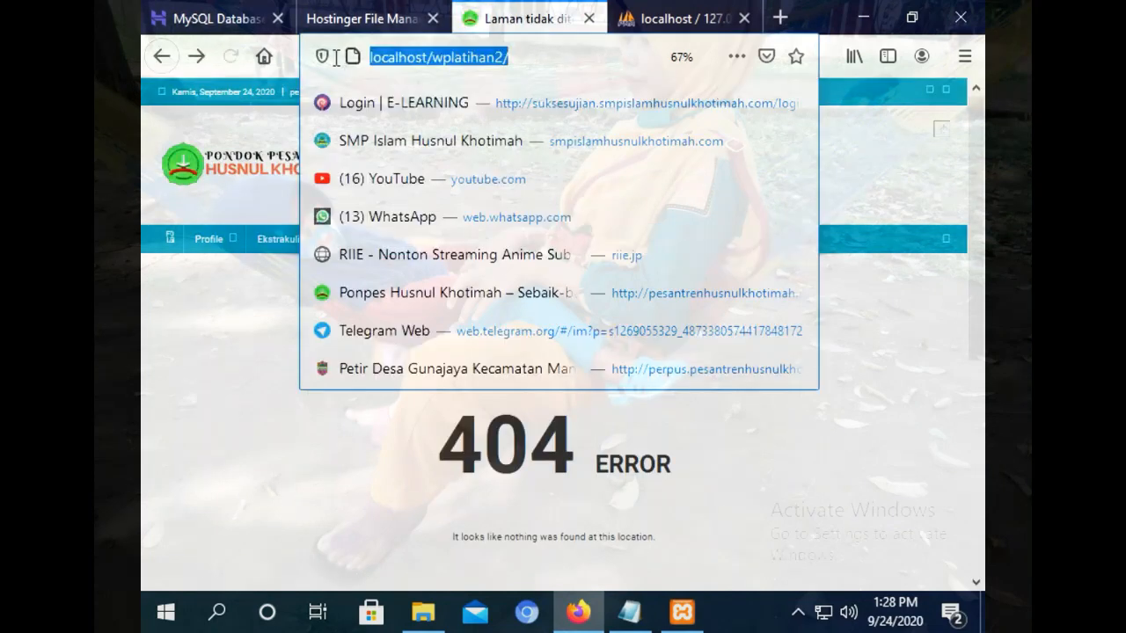
{"action": "right_click", "coordinate": [403, 53]}
{"action": "left_click", "coordinate": [442, 114]}
{"action": "left_click", "coordinate": [677, 17]}
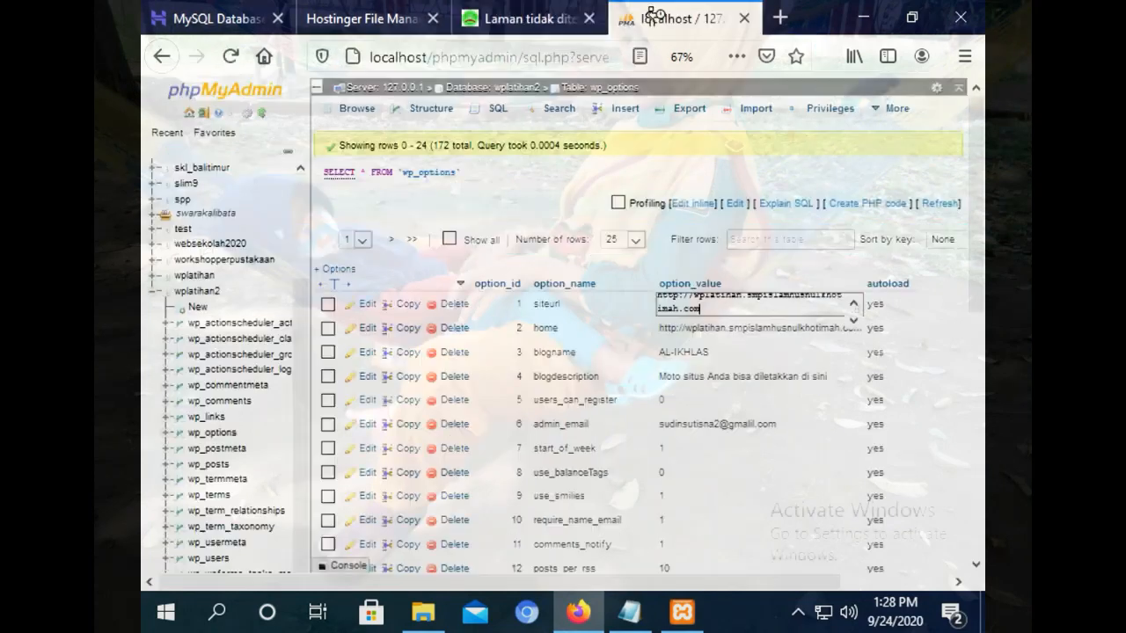
{"action": "left_click_drag", "start_coordinate": [844, 308], "coordinate": [601, 292]}
{"action": "right_click", "coordinate": [674, 305]}
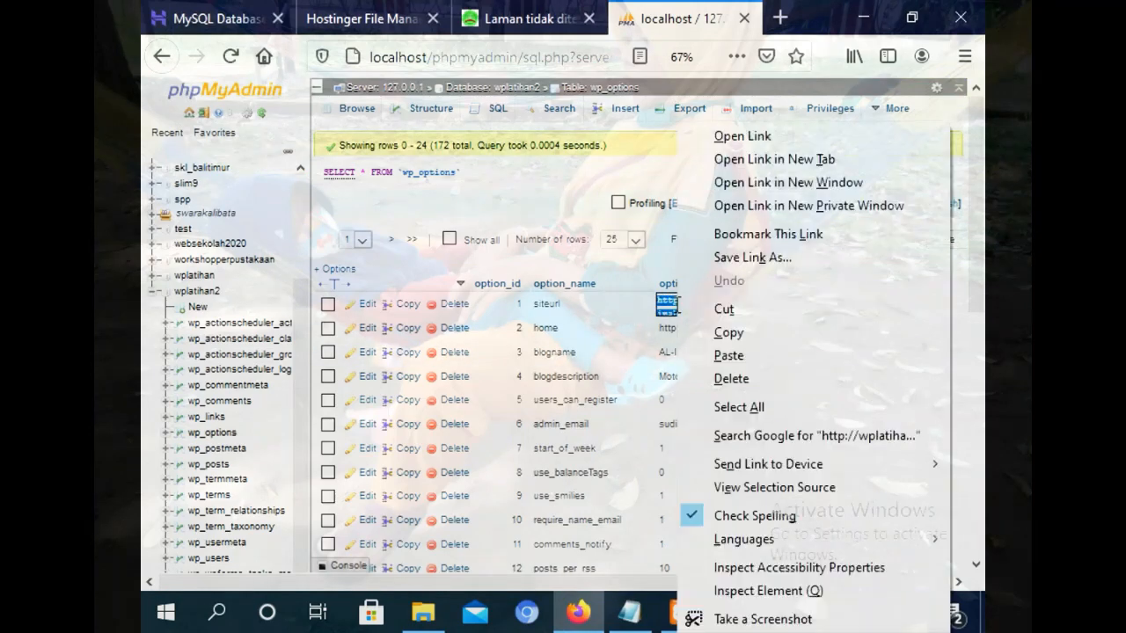
{"action": "left_click", "coordinate": [728, 355]}
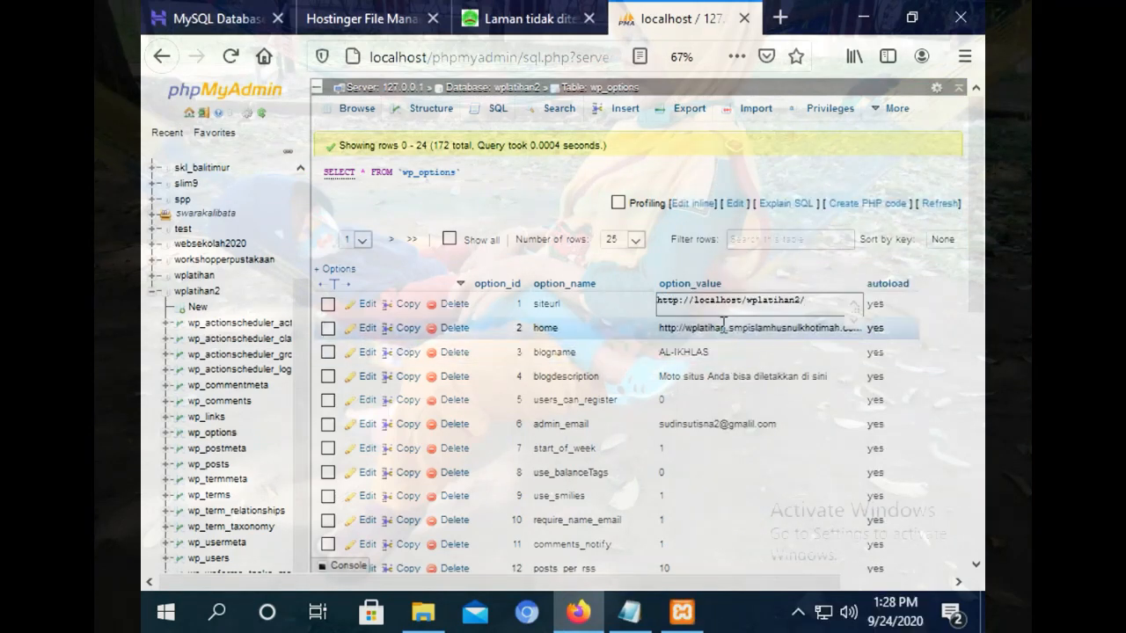
{"action": "left_click", "coordinate": [723, 331]}
{"action": "left_click_drag", "start_coordinate": [783, 385], "coordinate": [594, 364]}
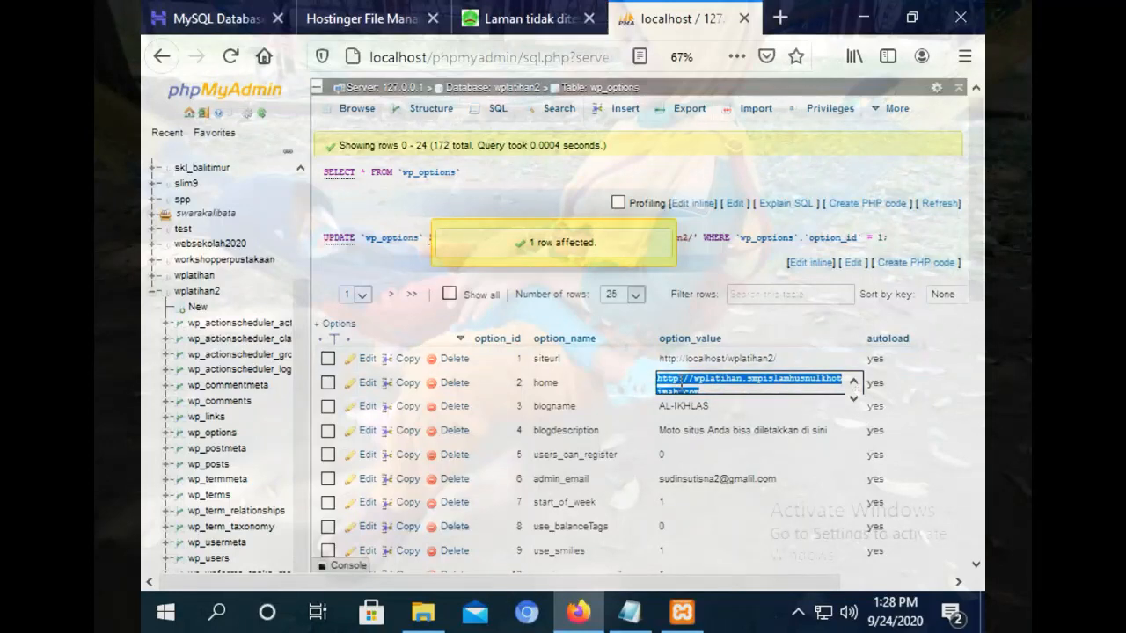
{"action": "right_click", "coordinate": [683, 384]}
{"action": "left_click", "coordinate": [732, 235]}
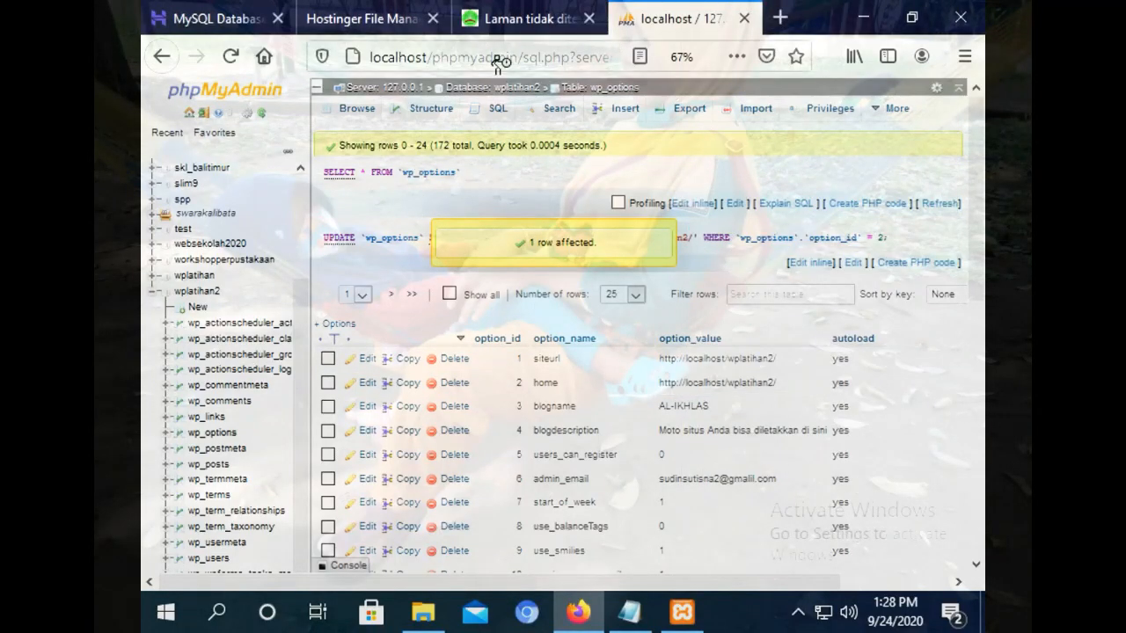
Reload the local wplatihan2 site to confirm the homepage now loads.
{"action": "left_click", "coordinate": [501, 18]}
{"action": "left_click", "coordinate": [490, 55]}
{"action": "key", "text": "Return"}
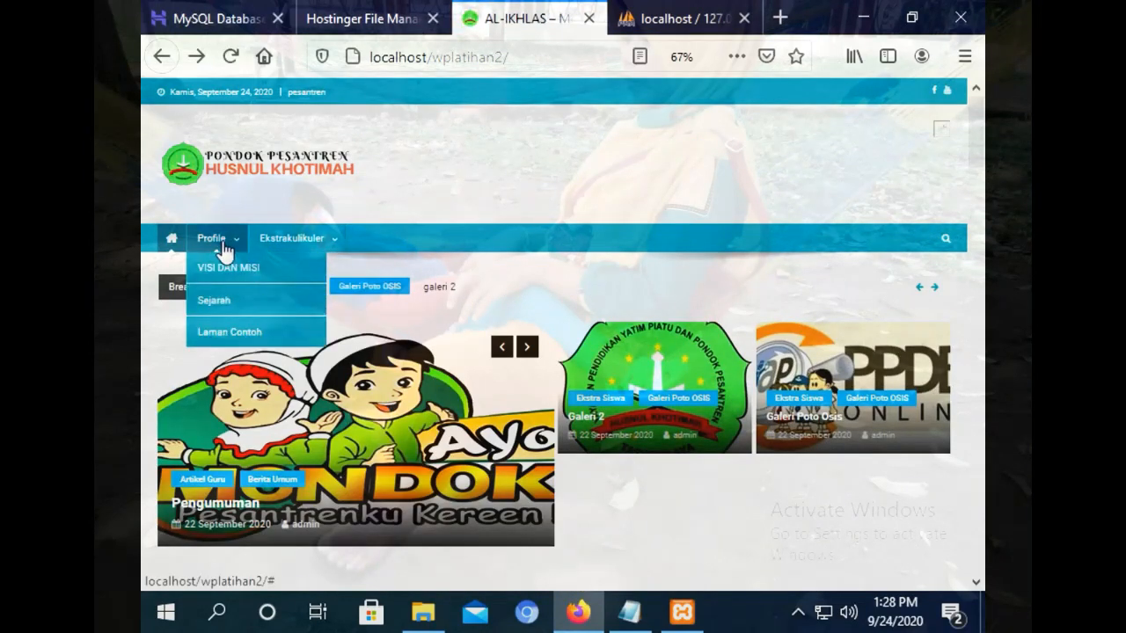
{"action": "left_click", "coordinate": [211, 265]}
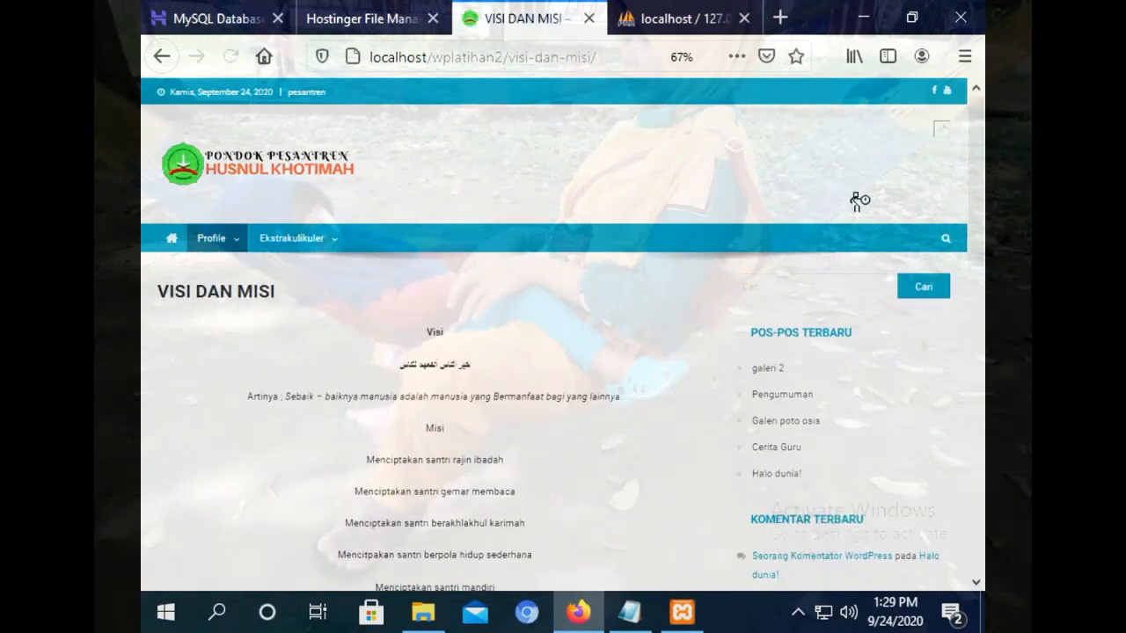
{"action": "scroll", "coordinate": [981, 220], "scroll_direction": "down", "scroll_amount": 1}
{"action": "left_click_drag", "start_coordinate": [984, 222], "coordinate": [932, 72]}
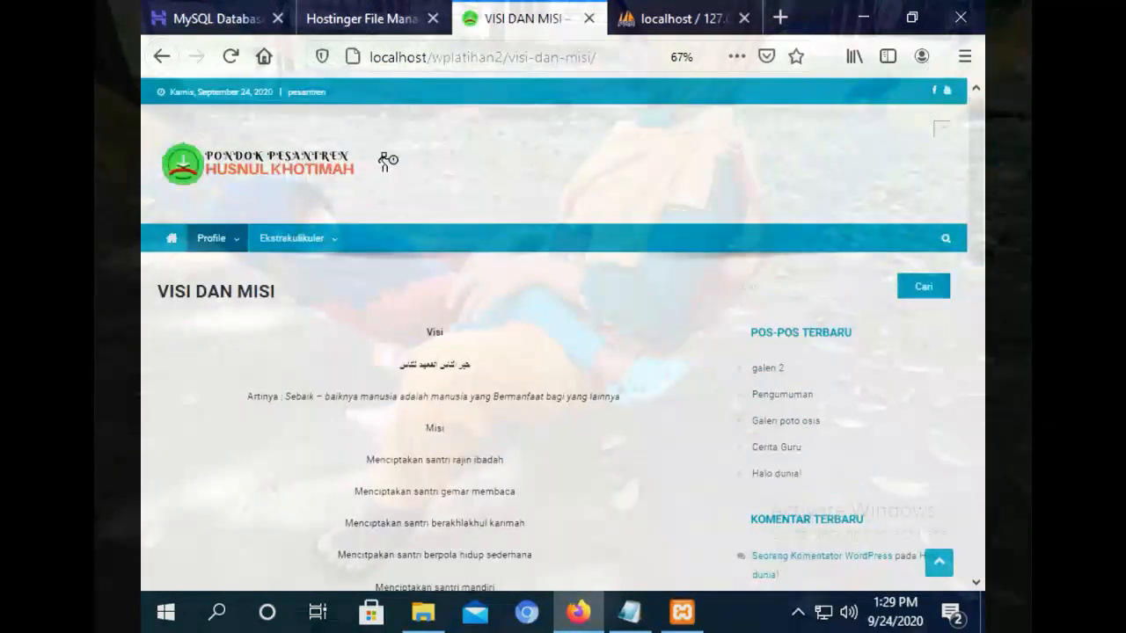
{"action": "left_click", "coordinate": [166, 237]}
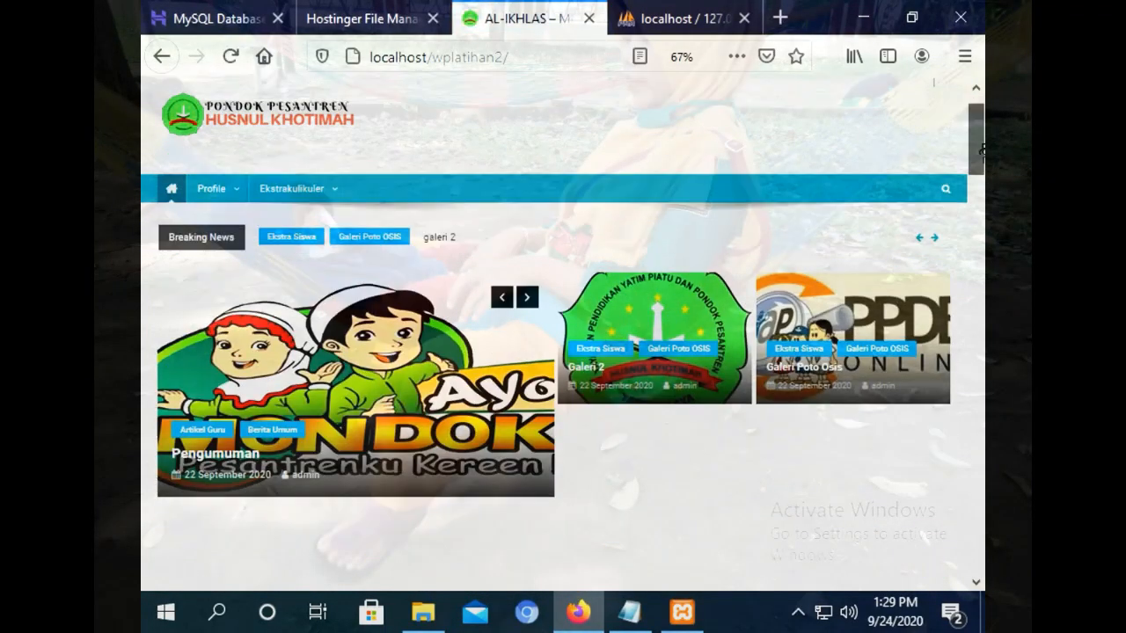
{"action": "left_click_drag", "start_coordinate": [982, 151], "coordinate": [974, 109]}
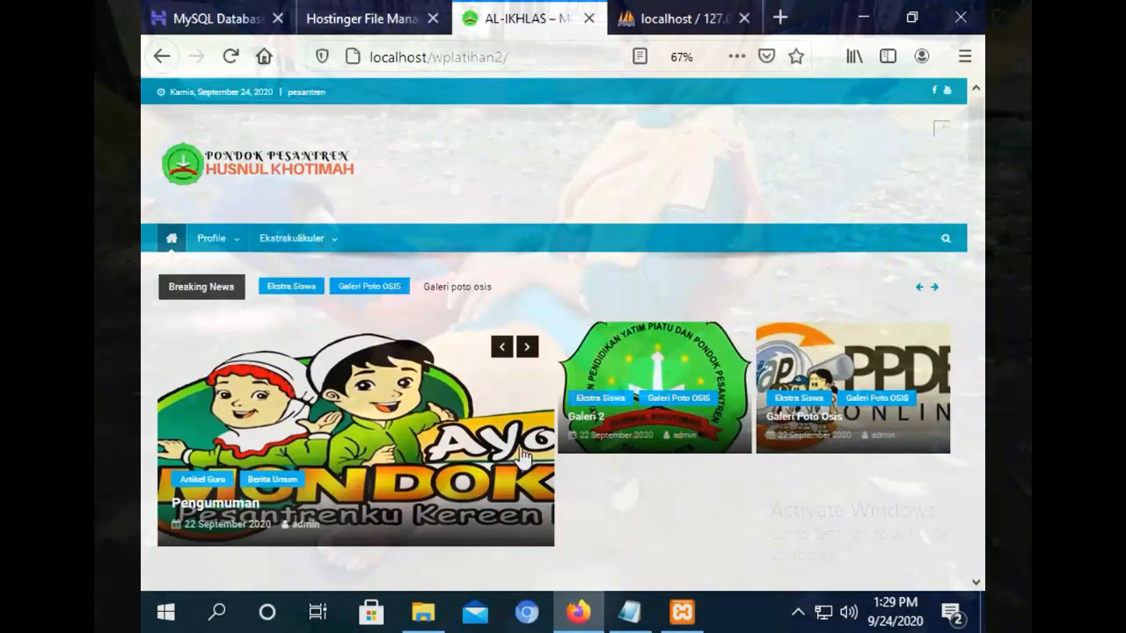
In File Explorer, navigate to C:\xampp\htdocs.
{"action": "left_click", "coordinate": [421, 616]}
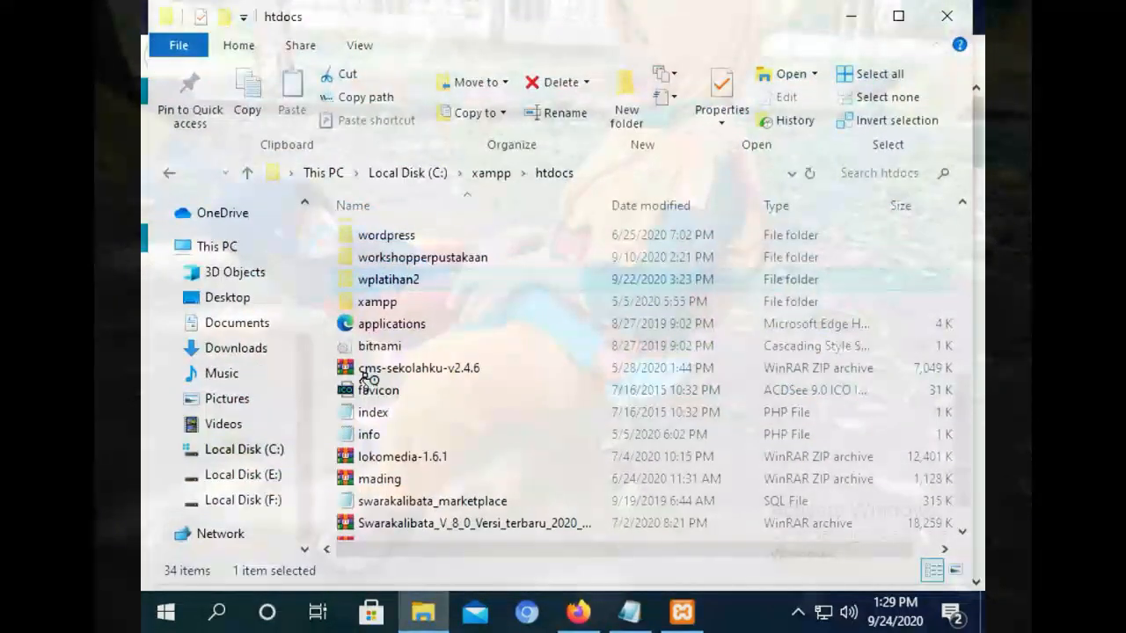
{"action": "right_click", "coordinate": [383, 280]}
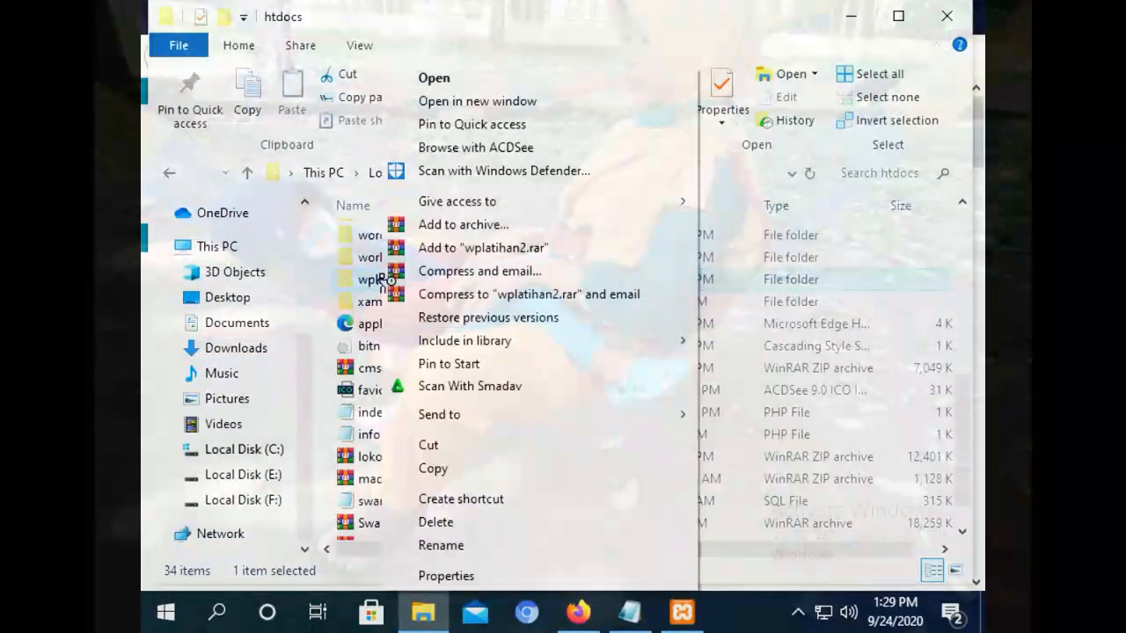
{"action": "left_click", "coordinate": [250, 475]}
{"action": "left_click", "coordinate": [263, 449]}
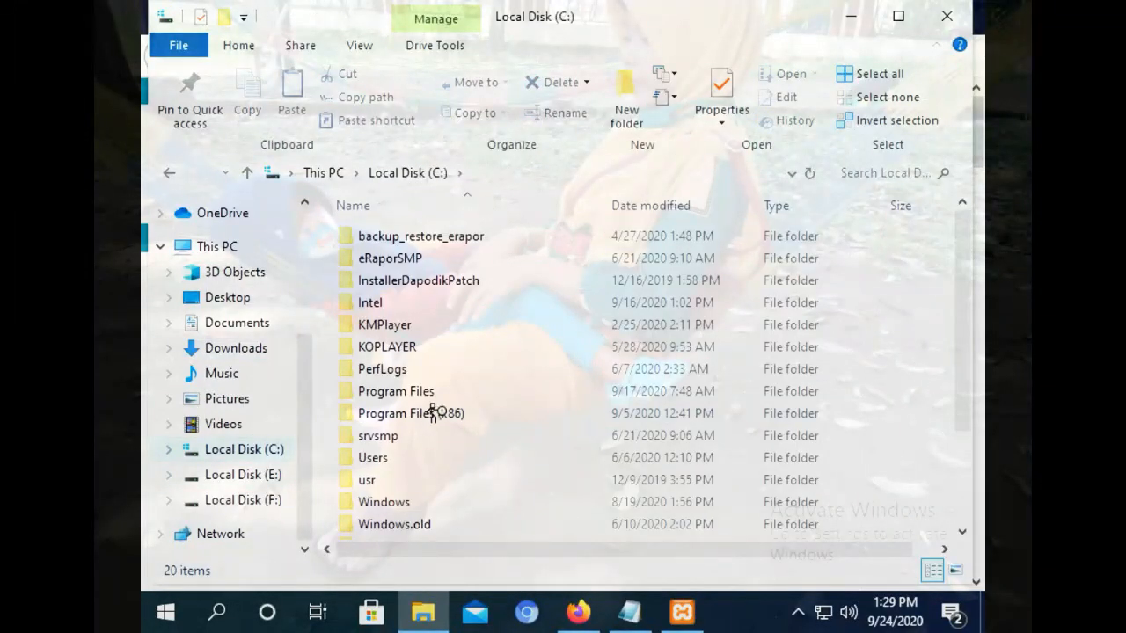
{"action": "scroll", "coordinate": [957, 293], "scroll_direction": "down", "scroll_amount": 2}
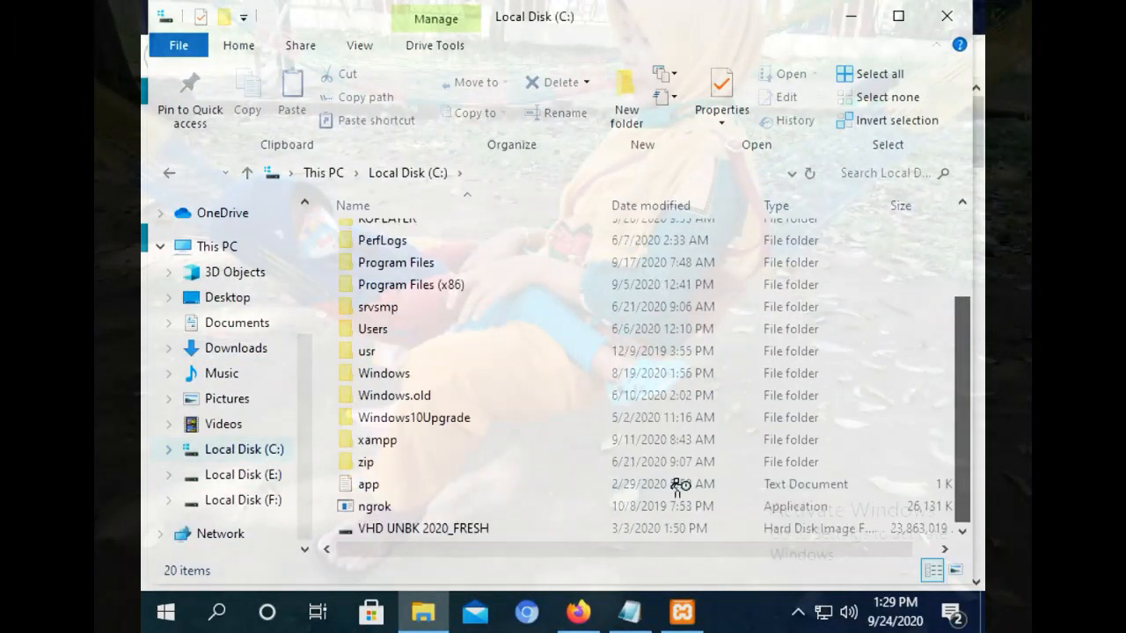
{"action": "left_click", "coordinate": [395, 447]}
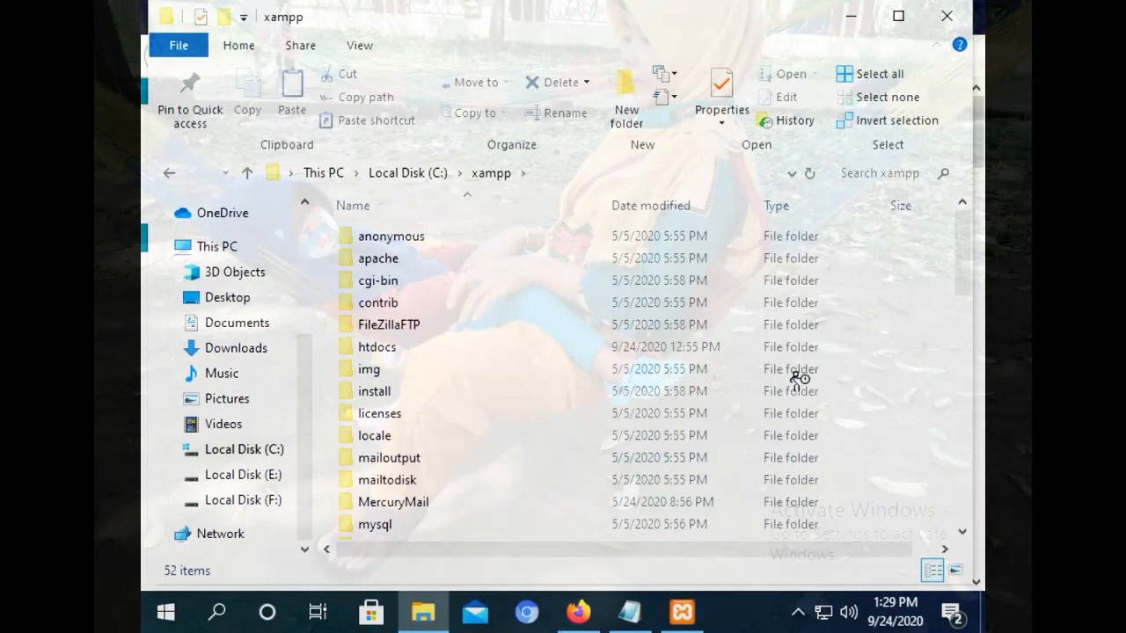
{"action": "double_click", "coordinate": [378, 347]}
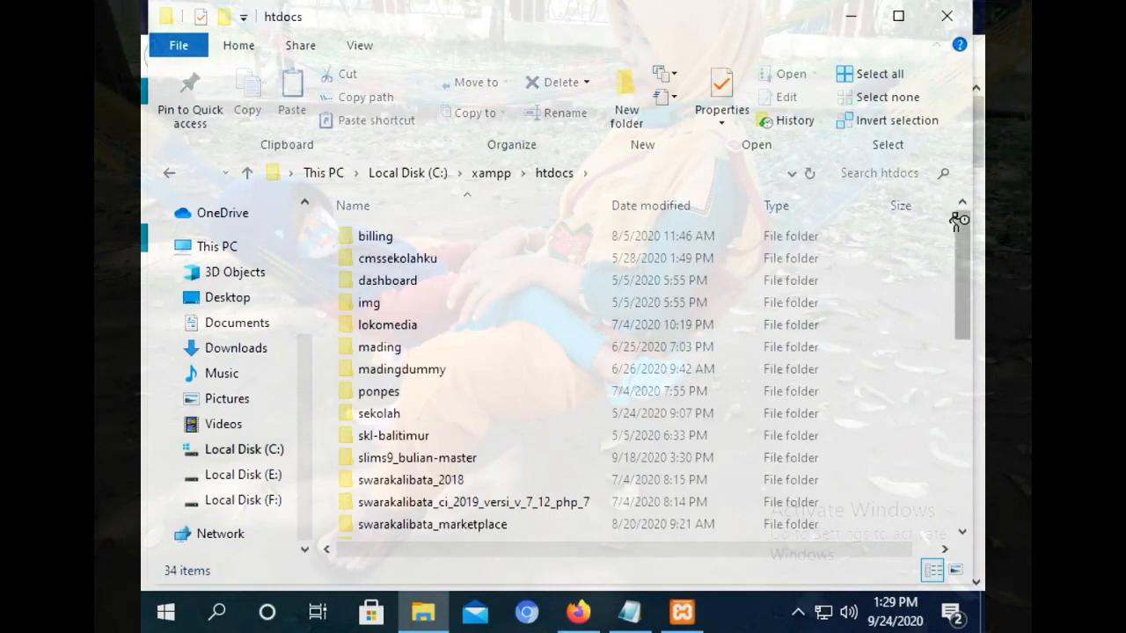
{"action": "left_click_drag", "start_coordinate": [957, 221], "coordinate": [958, 390]}
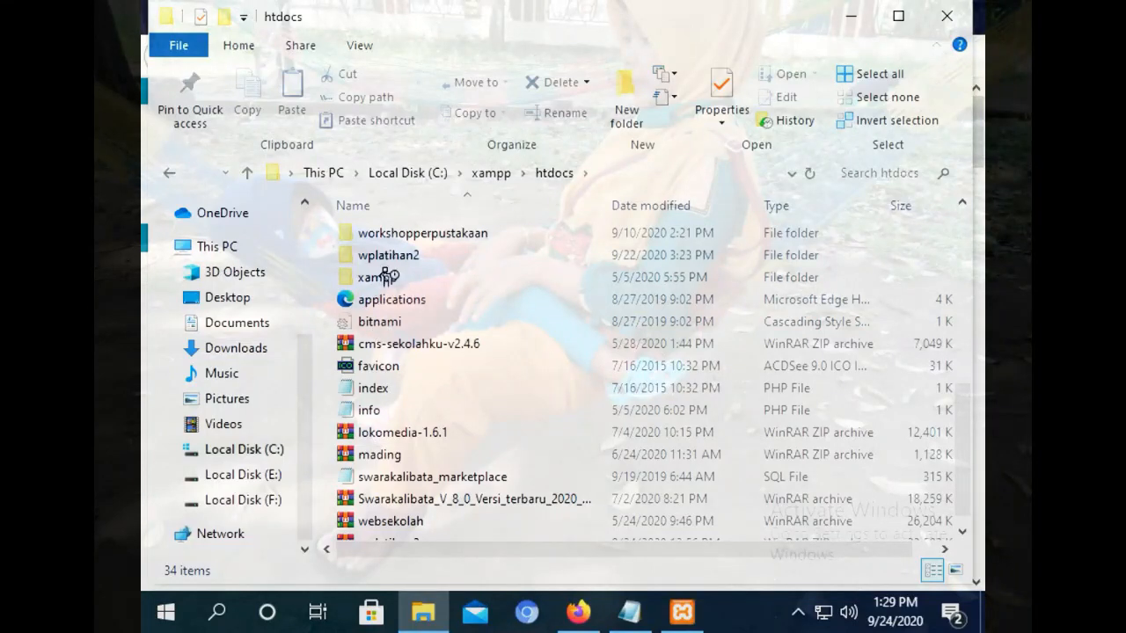
{"action": "scroll", "coordinate": [955, 423], "scroll_direction": "up", "scroll_amount": 1}
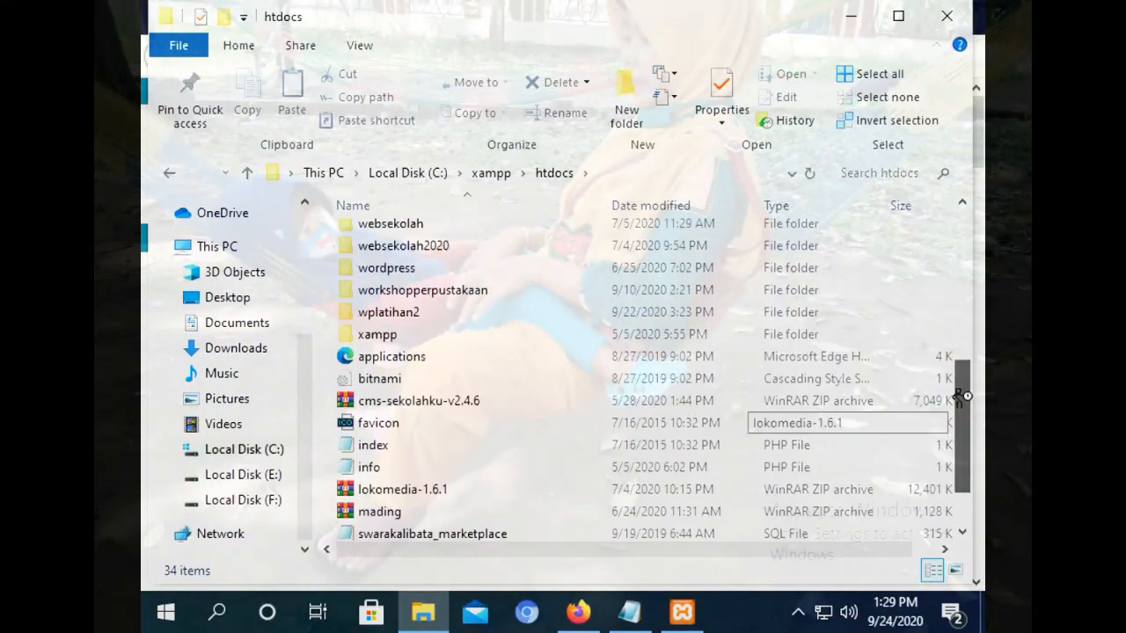
Open Add to archive for the wplatihan2 folder, choose ZIP, then cancel.
{"action": "right_click", "coordinate": [393, 319]}
{"action": "left_click", "coordinate": [462, 224]}
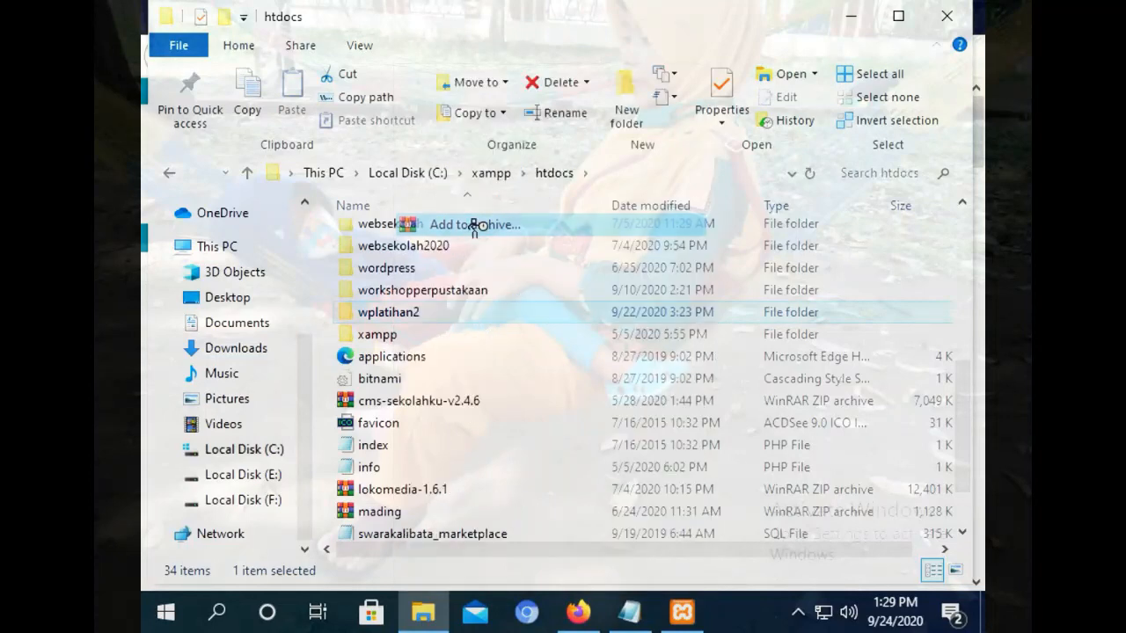
{"action": "left_click", "coordinate": [482, 280]}
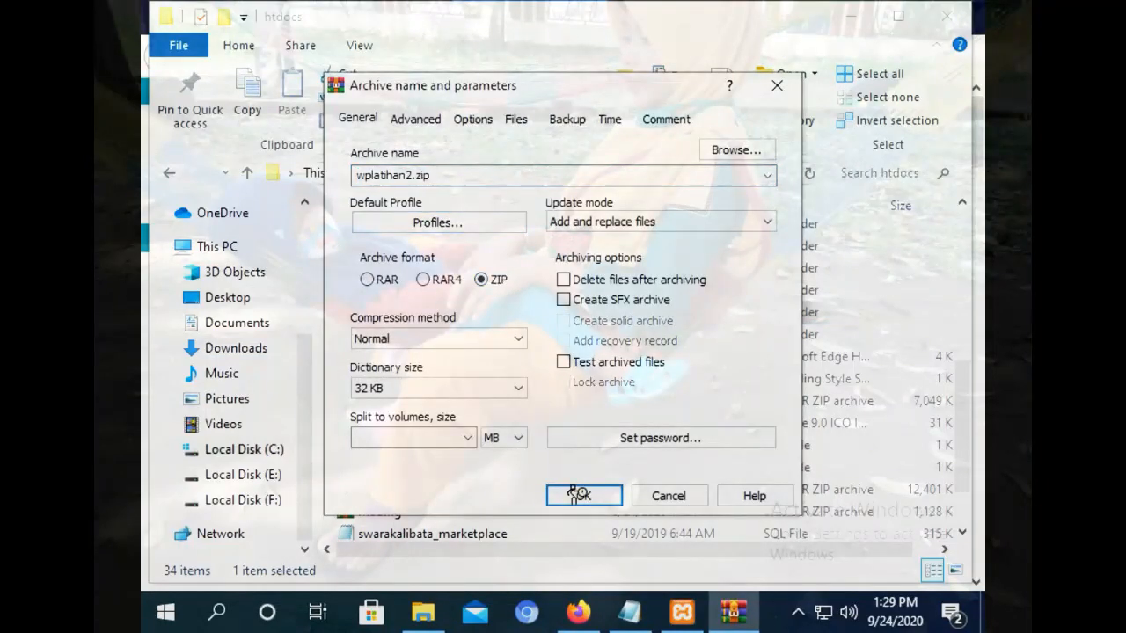
{"action": "left_click", "coordinate": [697, 497]}
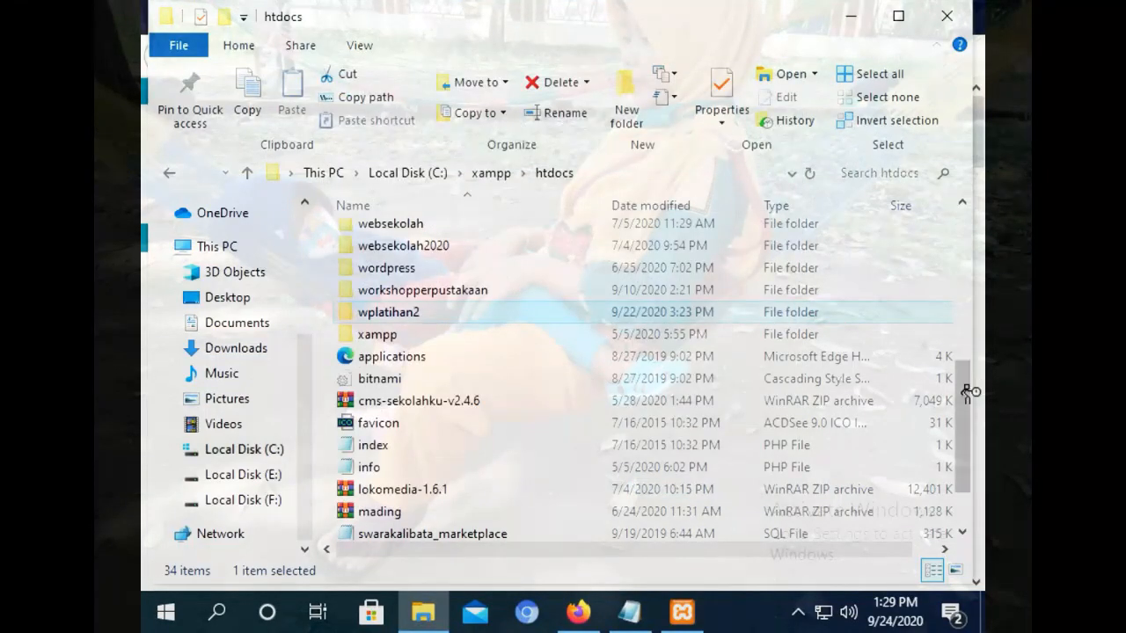
Select the existing 23 MB wplatihan2 ZIP and switch back to Firefox.
{"action": "left_click_drag", "start_coordinate": [964, 383], "coordinate": [964, 413]}
{"action": "left_click", "coordinate": [389, 528]}
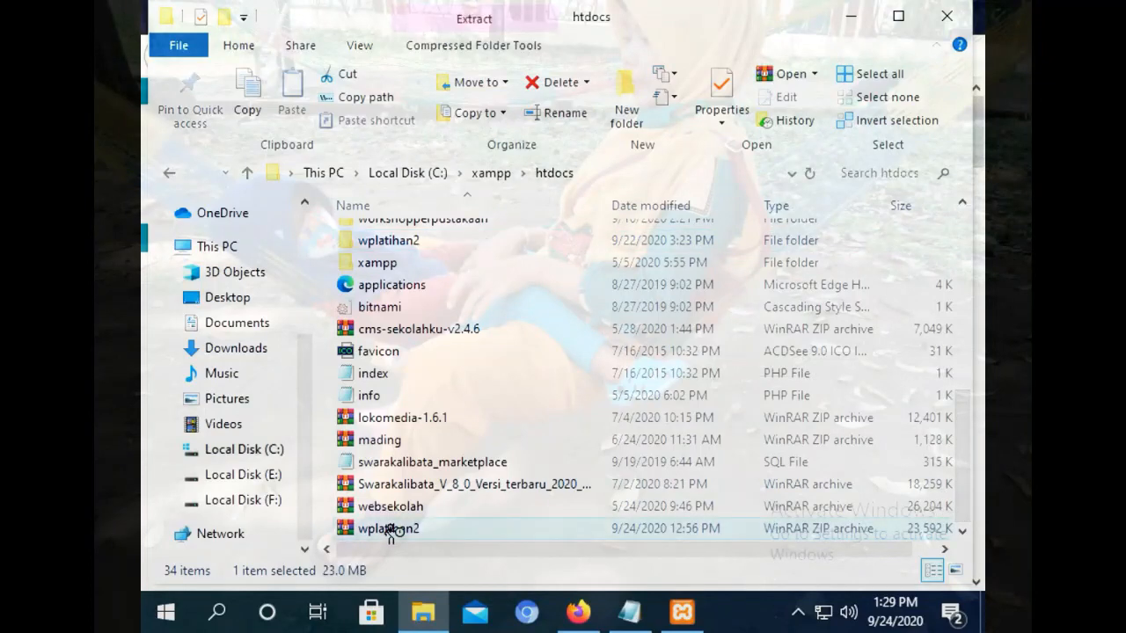
{"action": "left_click", "coordinate": [578, 613]}
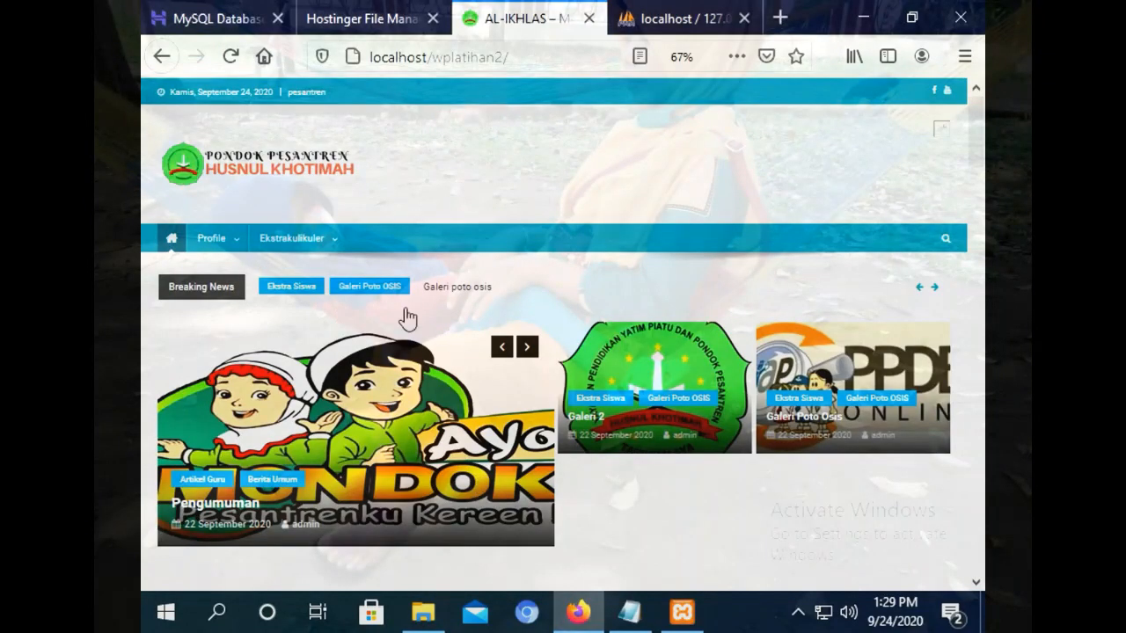
Quick-export the wplatihan2 database as SQL and save the file.
{"action": "left_click", "coordinate": [380, 16]}
{"action": "left_click", "coordinate": [194, 15]}
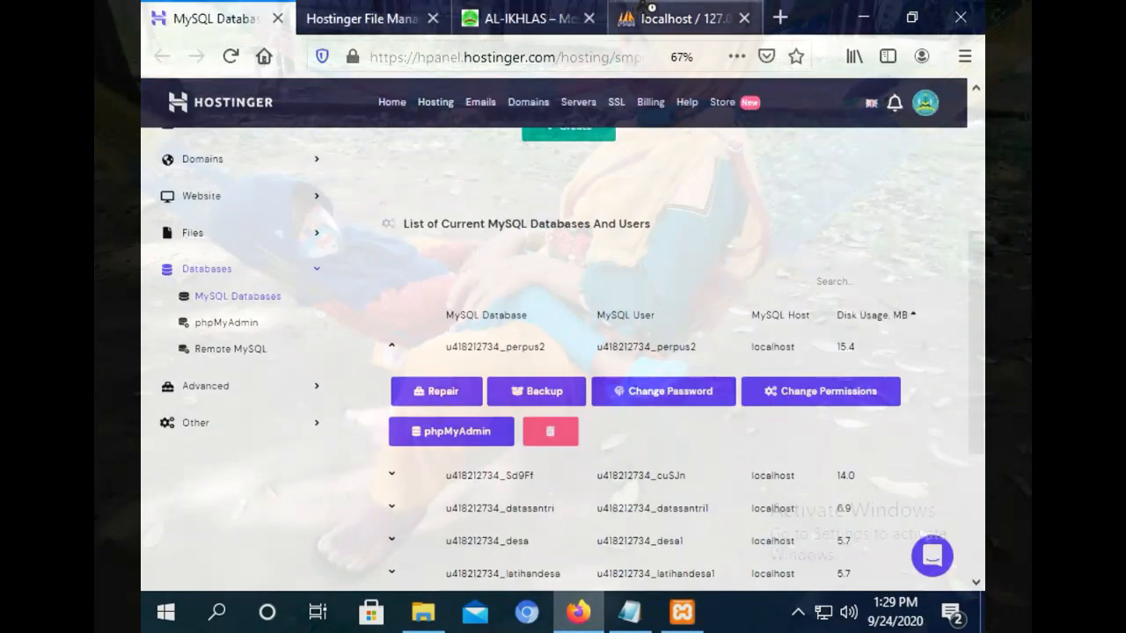
{"action": "left_click", "coordinate": [682, 18]}
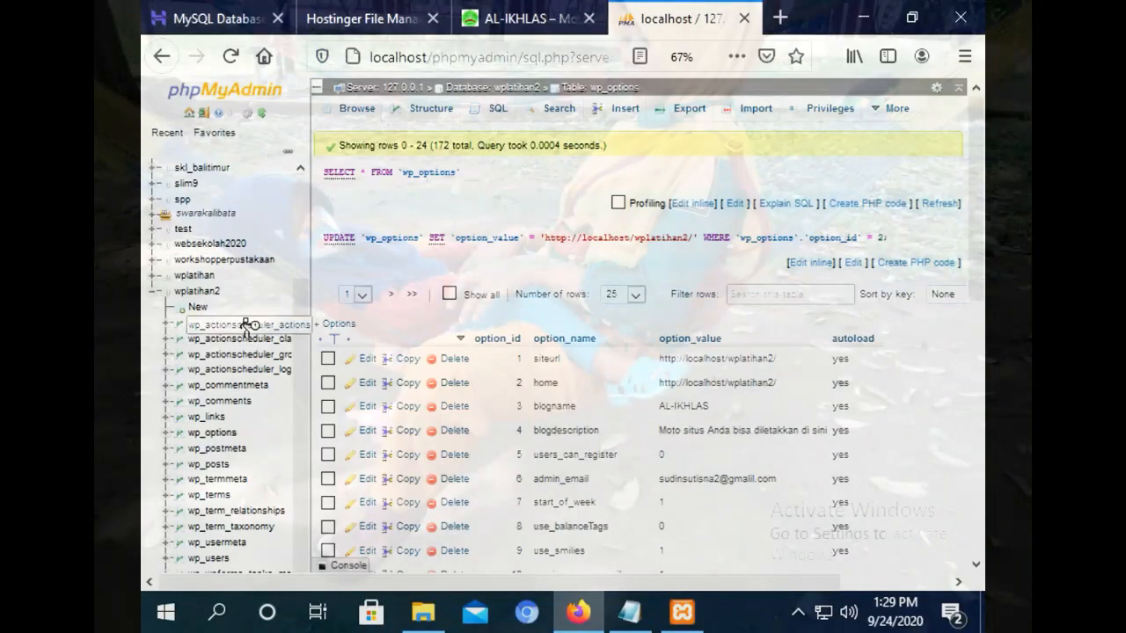
{"action": "left_click", "coordinate": [197, 292]}
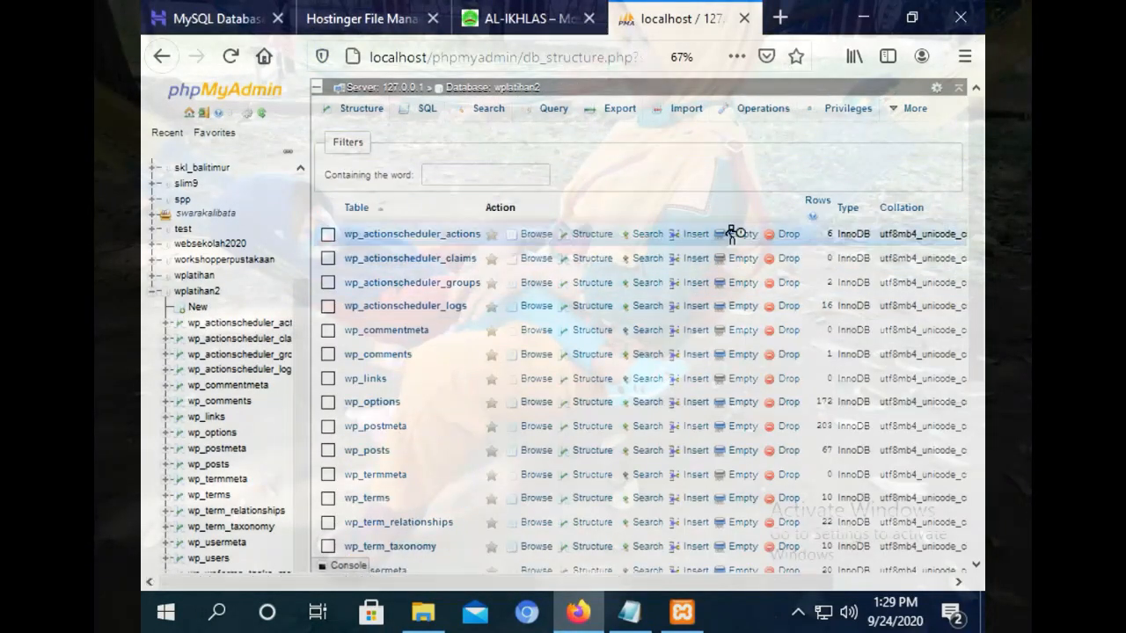
{"action": "left_click", "coordinate": [609, 113]}
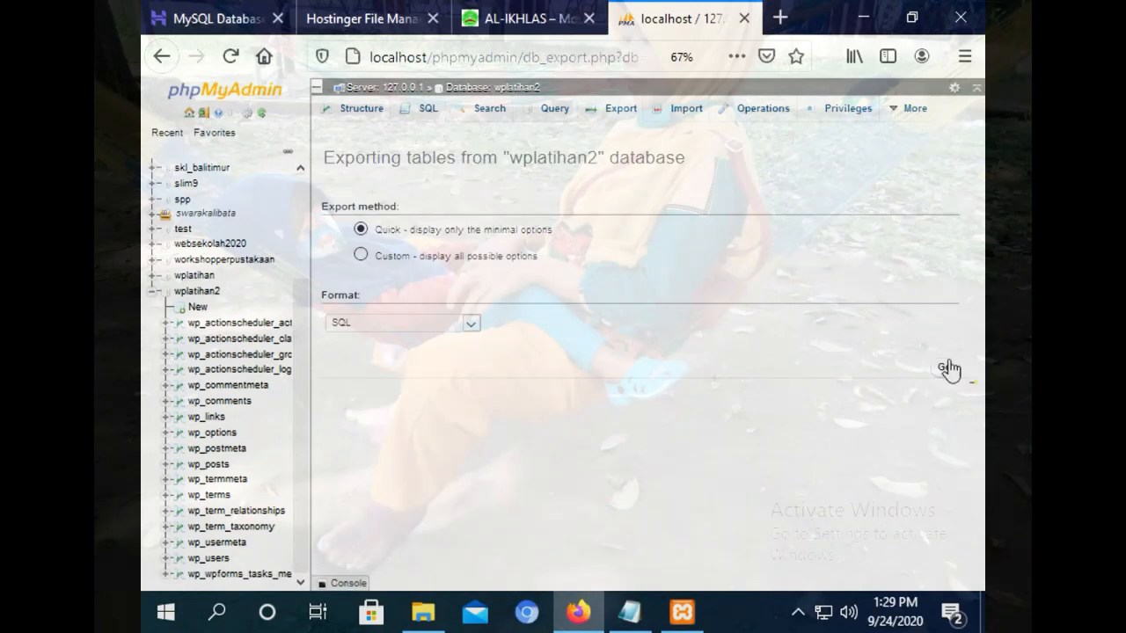
{"action": "left_click", "coordinate": [950, 375]}
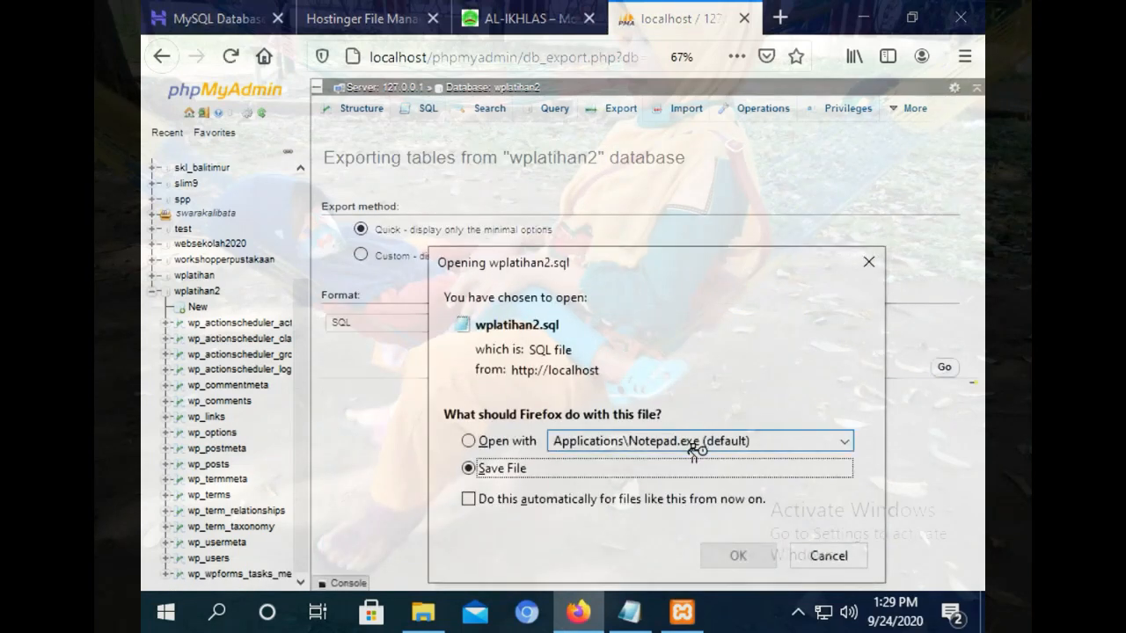
{"action": "left_click", "coordinate": [739, 554]}
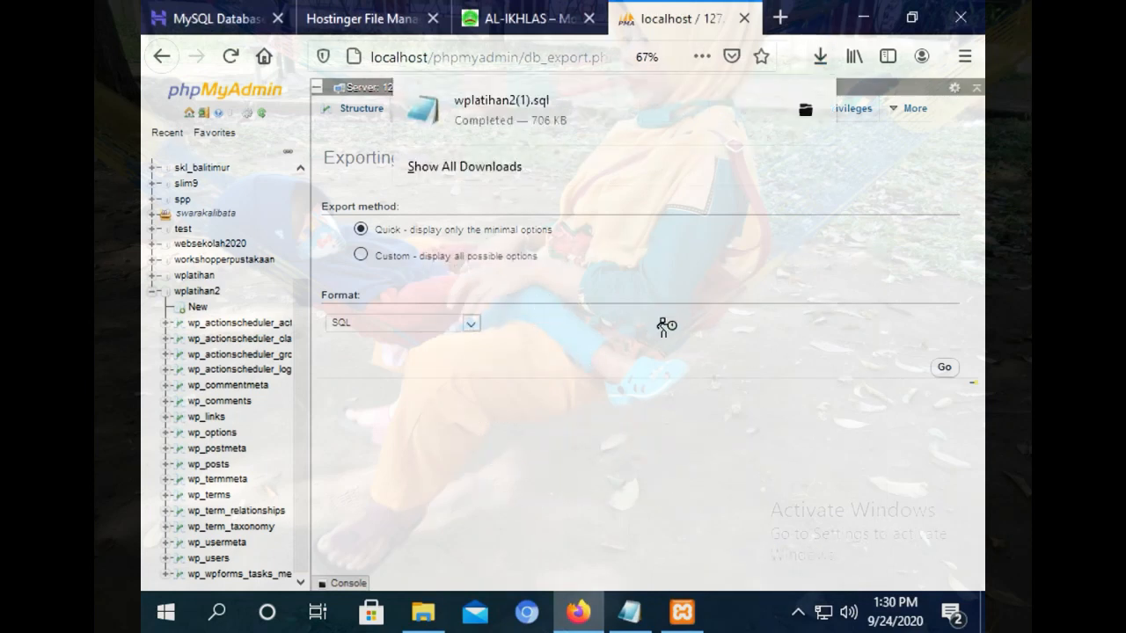
Check the local AL-IKHLAS site, then go to the hosting MySQL database list.
{"action": "left_click", "coordinate": [559, 16]}
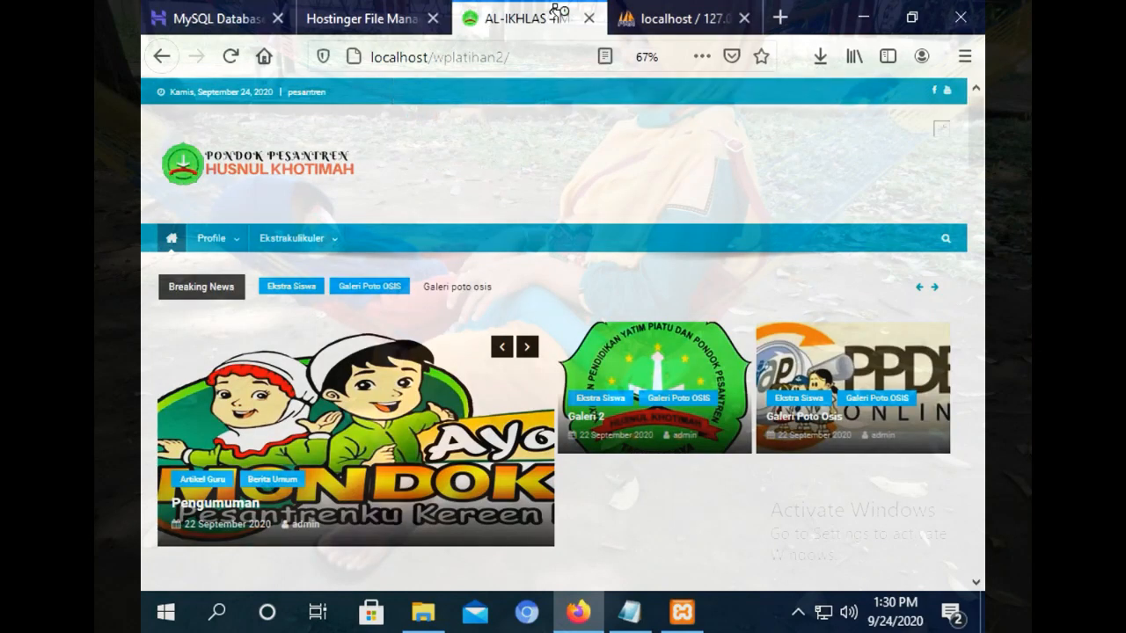
{"action": "left_click", "coordinate": [704, 21]}
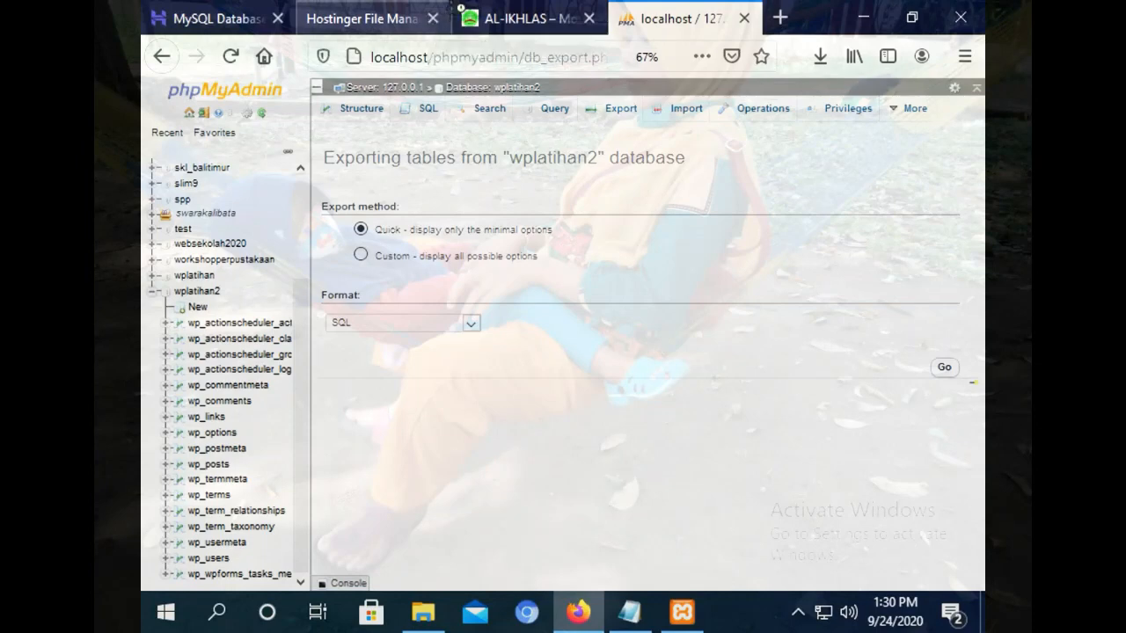
{"action": "left_click", "coordinate": [175, 17]}
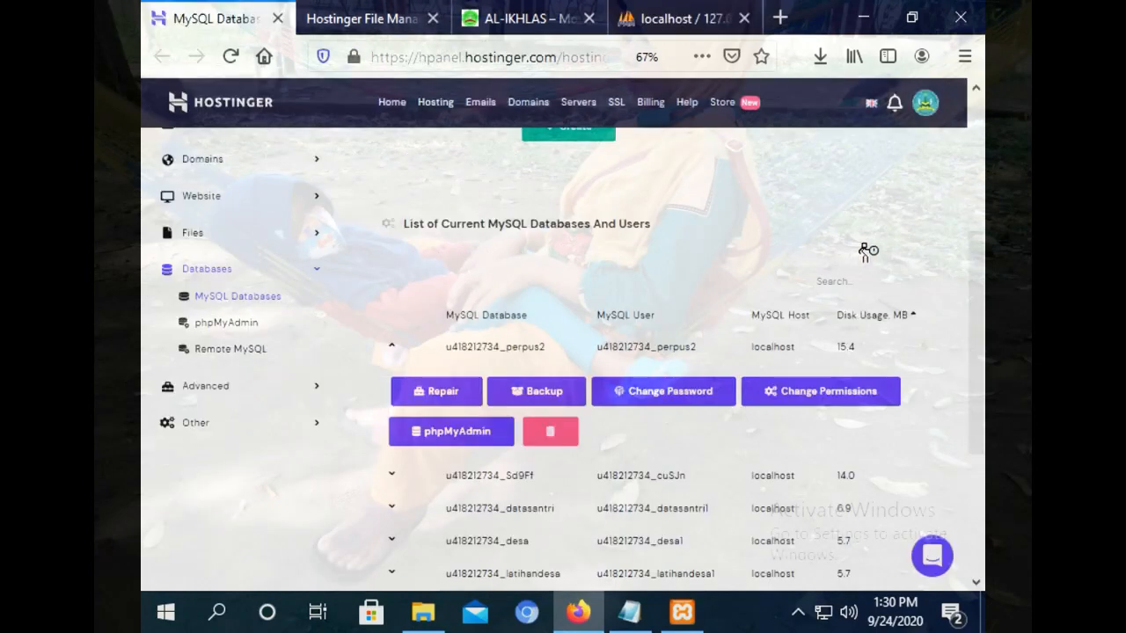
Go to the hPanel home page and open management of the hosting plan.
{"action": "scroll", "coordinate": [977, 343], "scroll_direction": "up", "scroll_amount": 5}
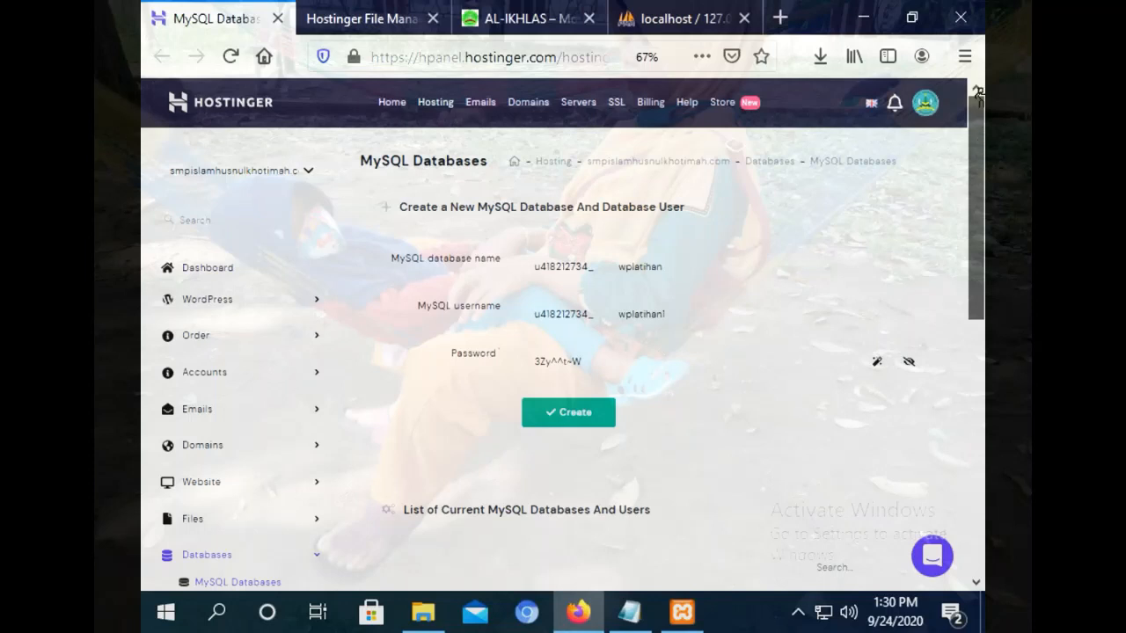
{"action": "left_click", "coordinate": [394, 104]}
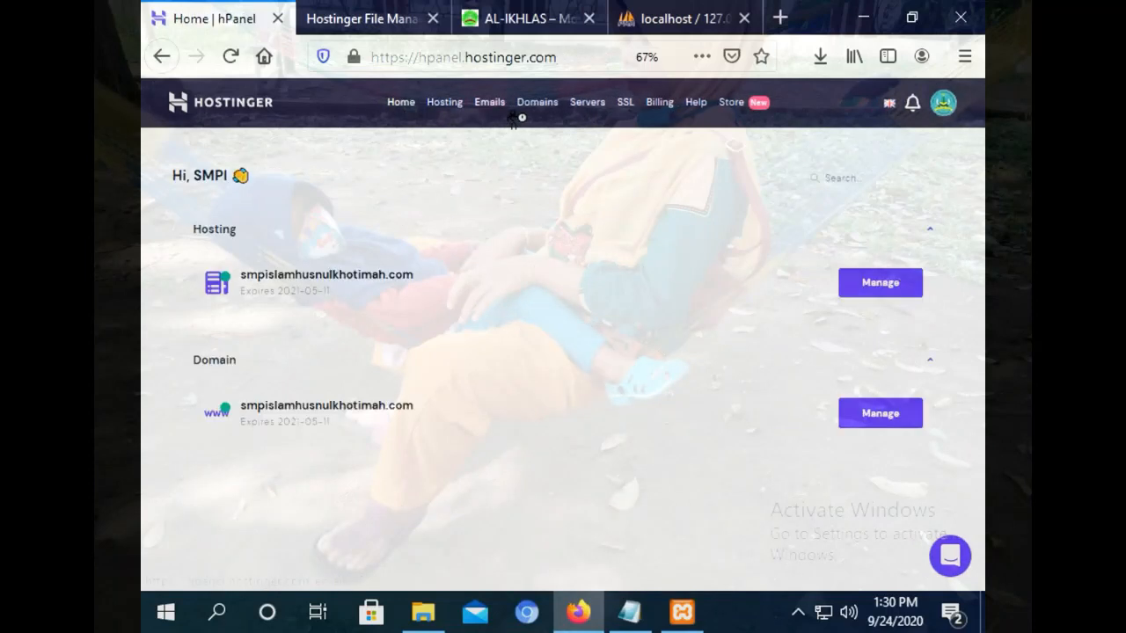
{"action": "left_click", "coordinate": [881, 283]}
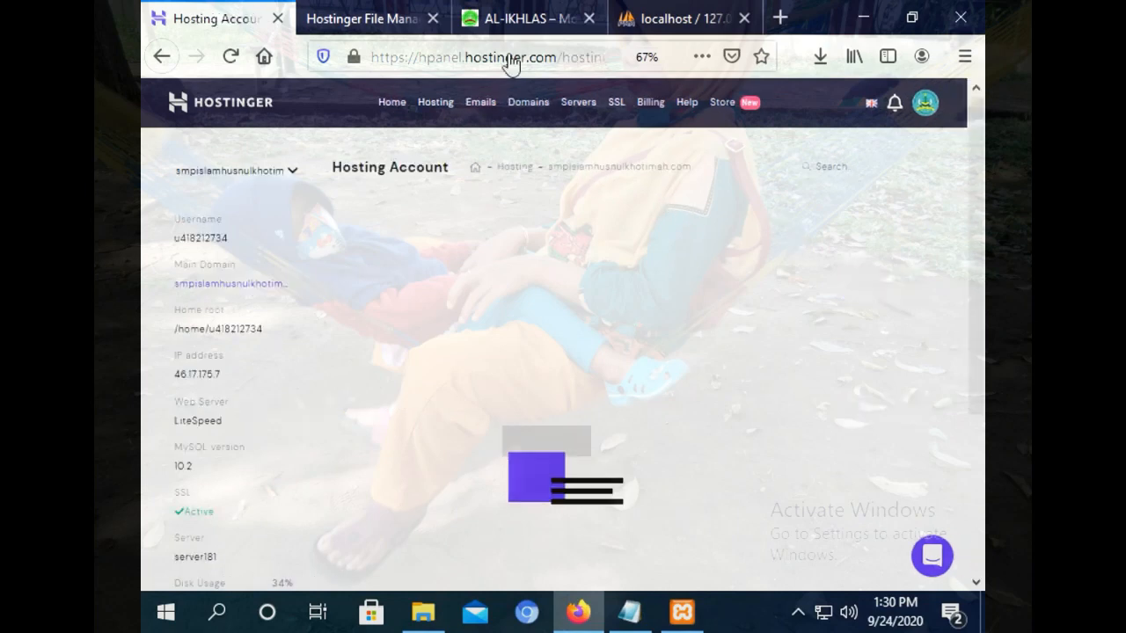
Close the old File Manager tab and return to the hosting account page.
{"action": "left_click", "coordinate": [352, 16]}
{"action": "key", "text": "ctrl+Tab"}
{"action": "left_click", "coordinate": [400, 19]}
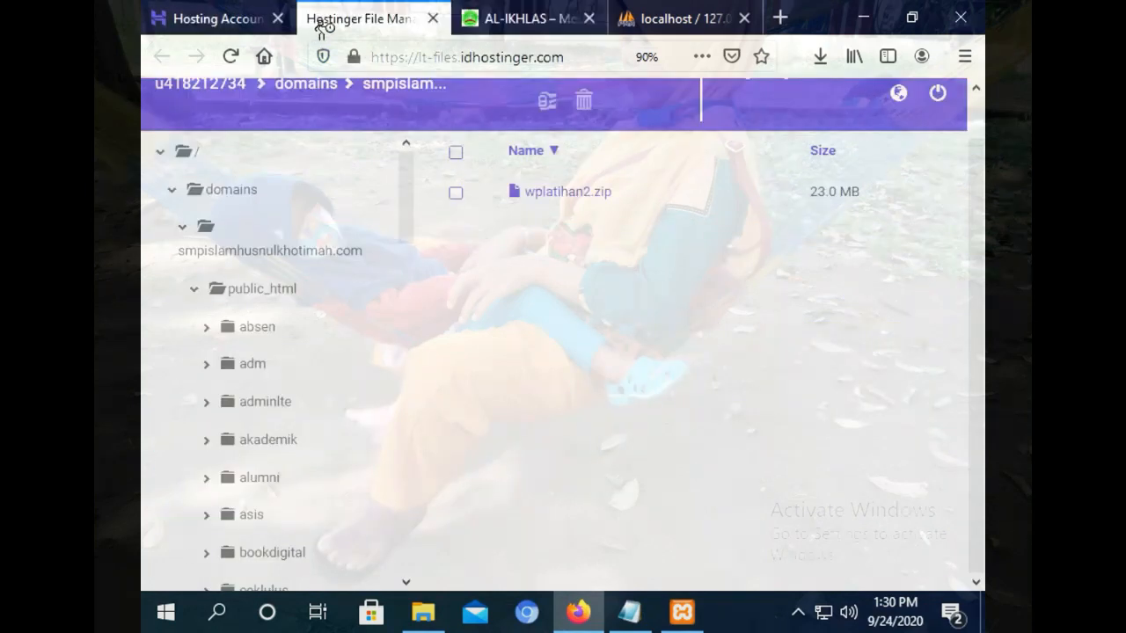
{"action": "left_click", "coordinate": [432, 17]}
{"action": "left_click", "coordinate": [220, 9]}
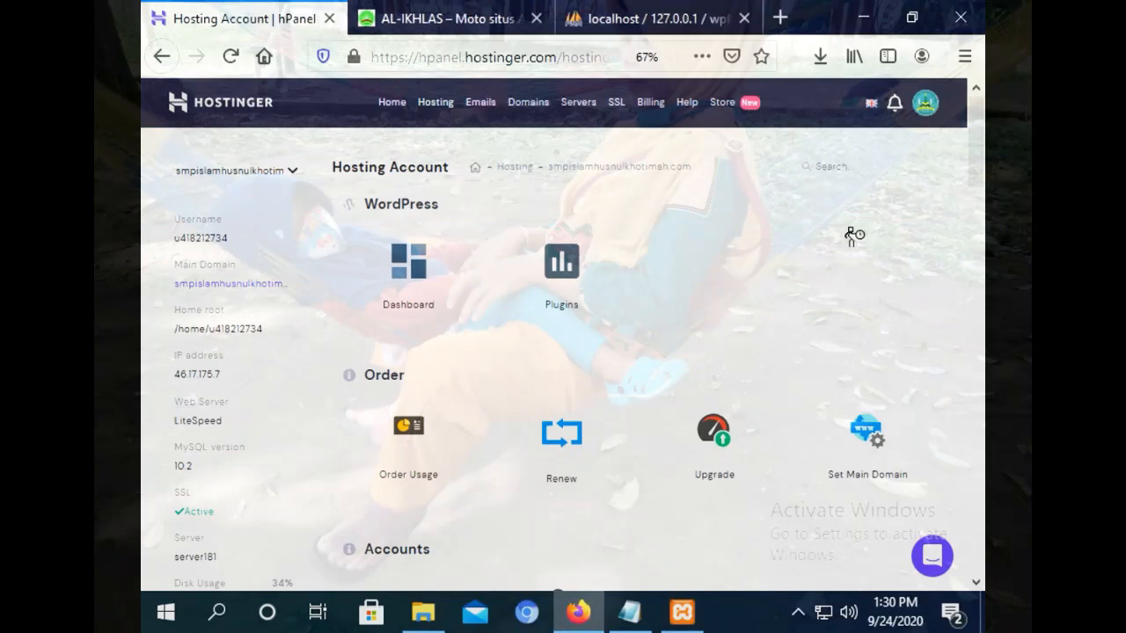
Open the Subdomains settings and review the current subdomains.
{"action": "left_click_drag", "start_coordinate": [977, 145], "coordinate": [968, 293]}
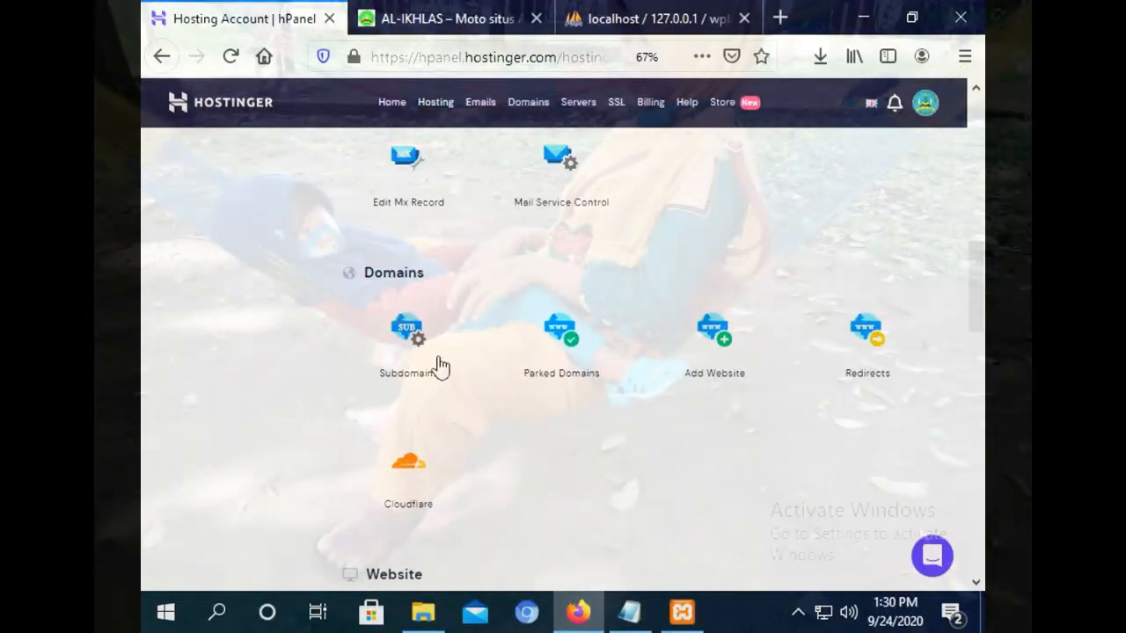
{"action": "left_click", "coordinate": [412, 347]}
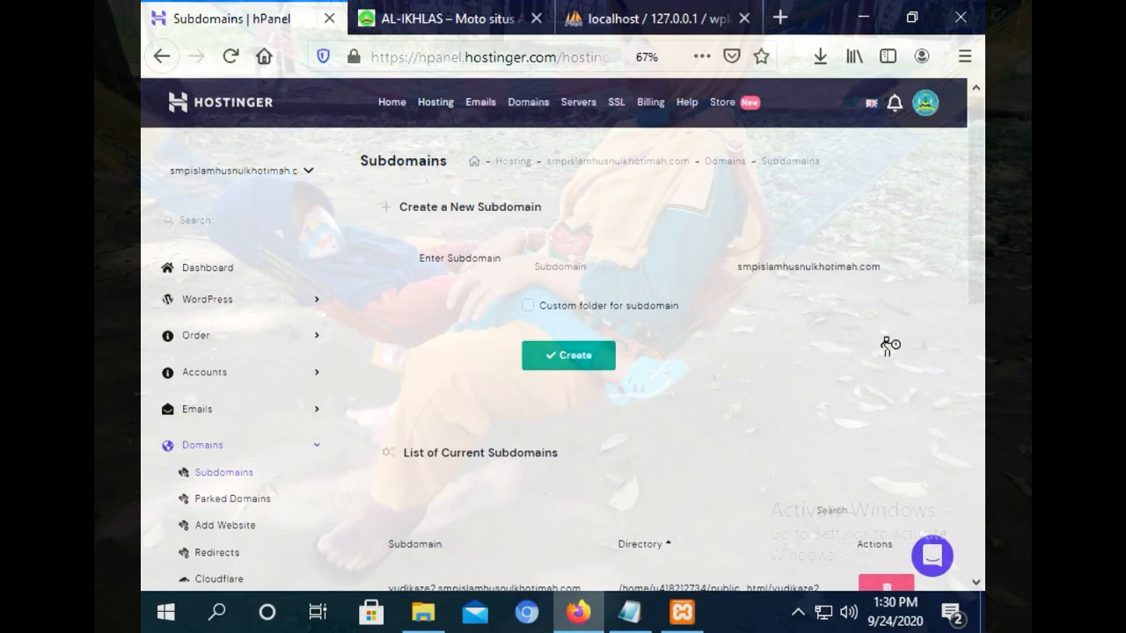
{"action": "mouse_move", "coordinate": [976, 188]}
{"action": "left_mouse_down"}
{"action": "mouse_move", "coordinate": [981, 457]}
{"action": "mouse_move", "coordinate": [977, 187]}
{"action": "left_mouse_up"}
{"action": "left_click", "coordinate": [658, 230]}
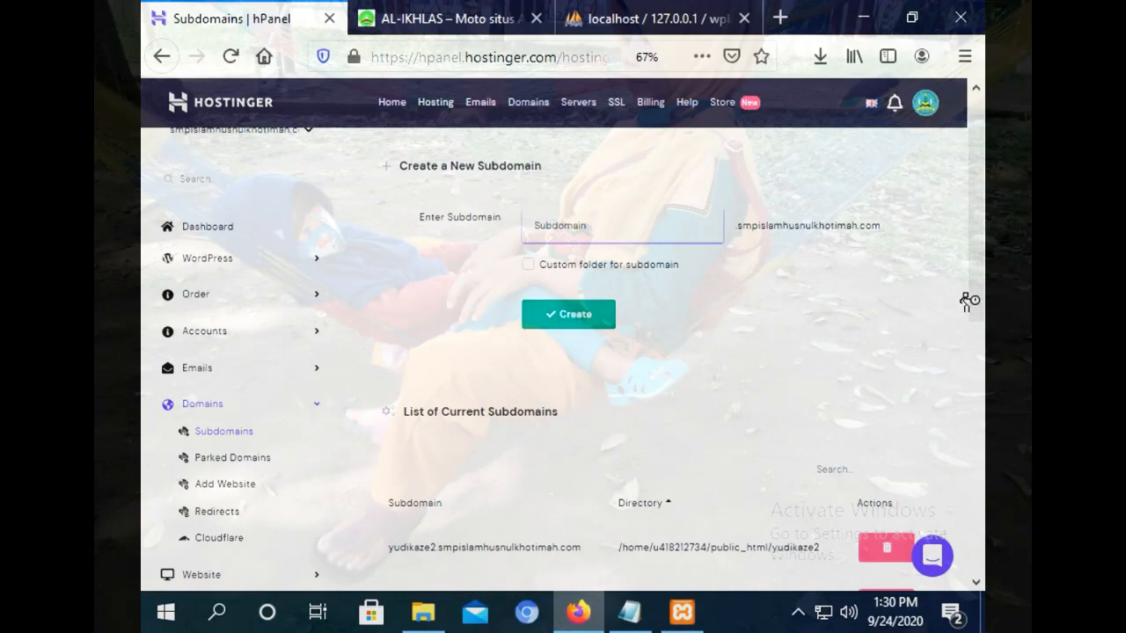
{"action": "scroll", "coordinate": [978, 321], "scroll_direction": "down", "scroll_amount": 3}
{"action": "scroll", "coordinate": [978, 321], "scroll_direction": "up", "scroll_amount": 3}
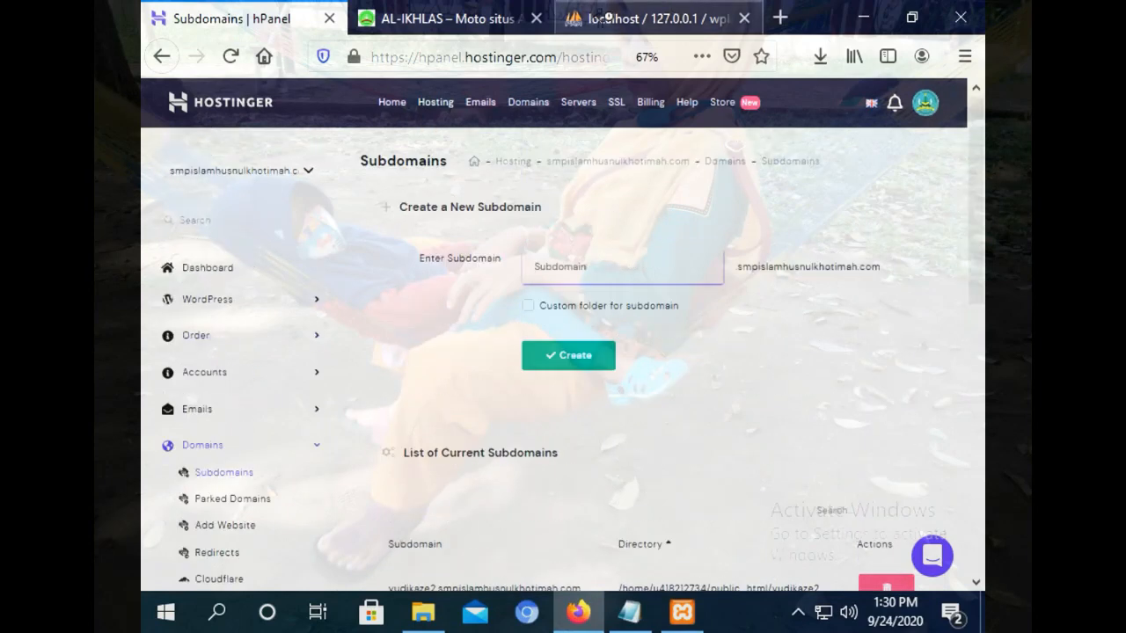
Open Files > File Manager from the hPanel sidebar.
{"action": "left_click", "coordinate": [431, 17]}
{"action": "left_click", "coordinate": [216, 17]}
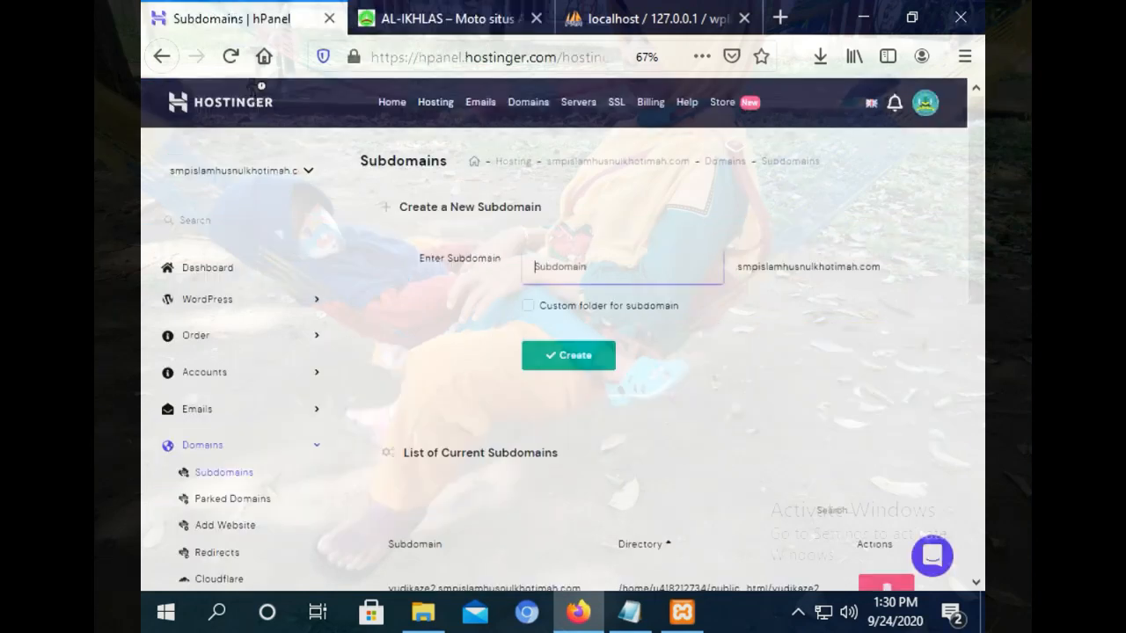
{"action": "left_click_drag", "start_coordinate": [981, 202], "coordinate": [982, 328]}
{"action": "left_click", "coordinate": [211, 365]}
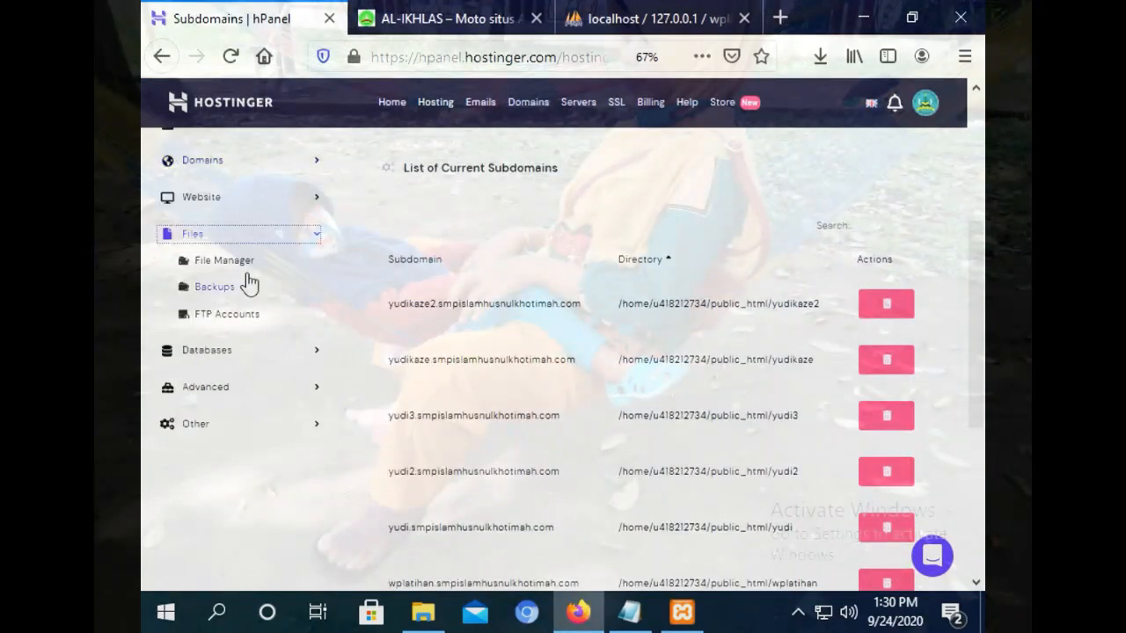
{"action": "left_click", "coordinate": [221, 262]}
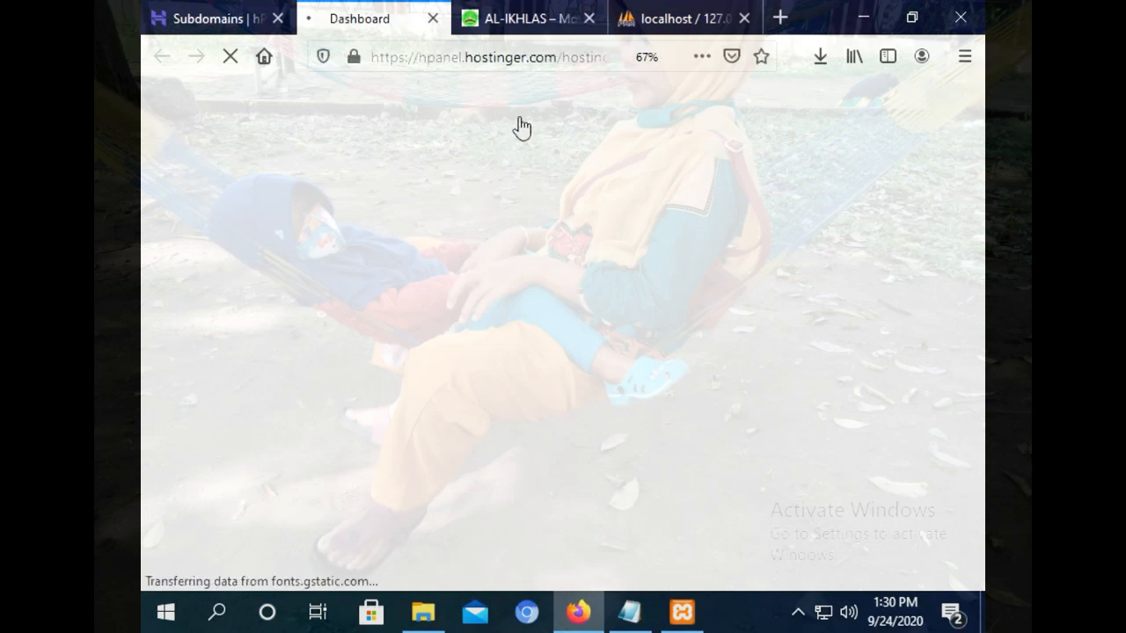
In htdocs, open then cancel Add to archive for the xampp folder, and return to Firefox.
{"action": "left_click", "coordinate": [423, 612]}
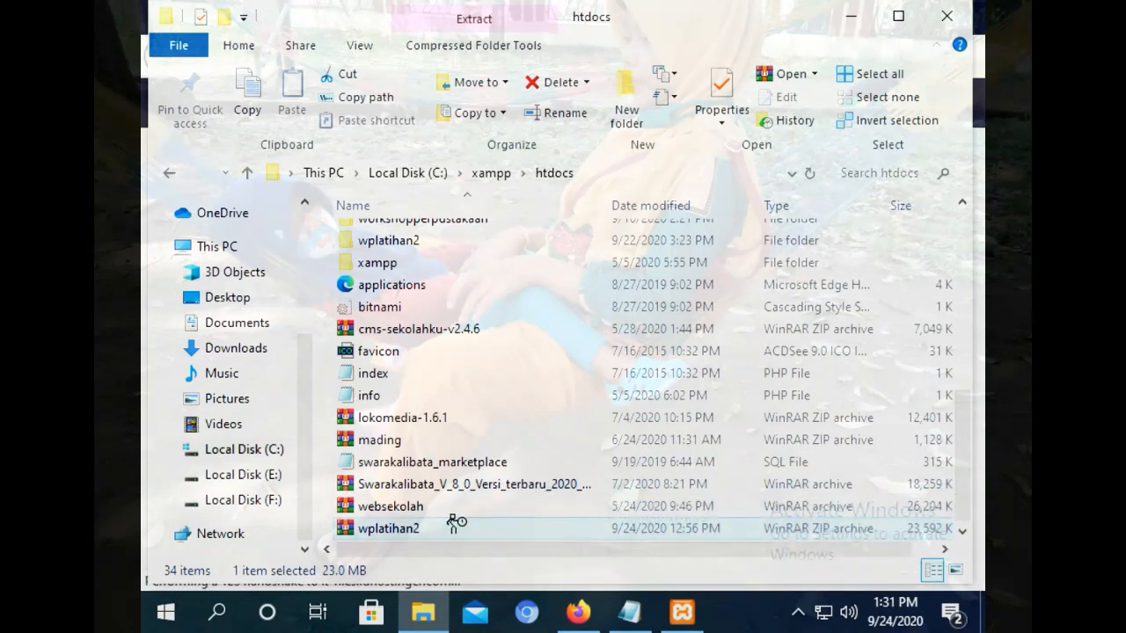
{"action": "right_click", "coordinate": [400, 528]}
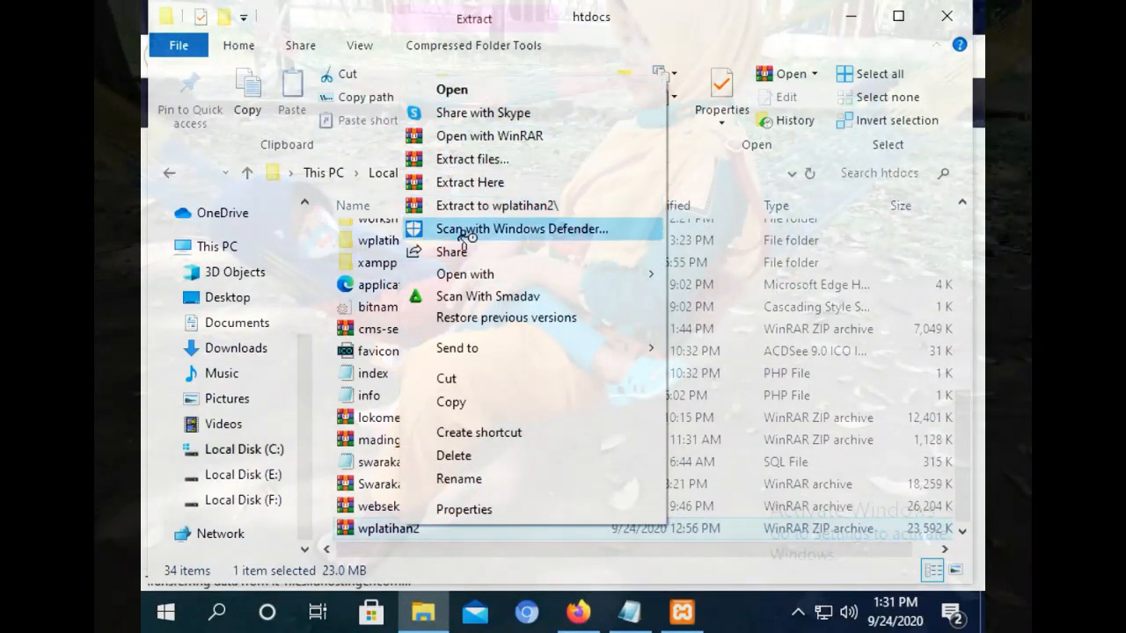
{"action": "right_click", "coordinate": [369, 262]}
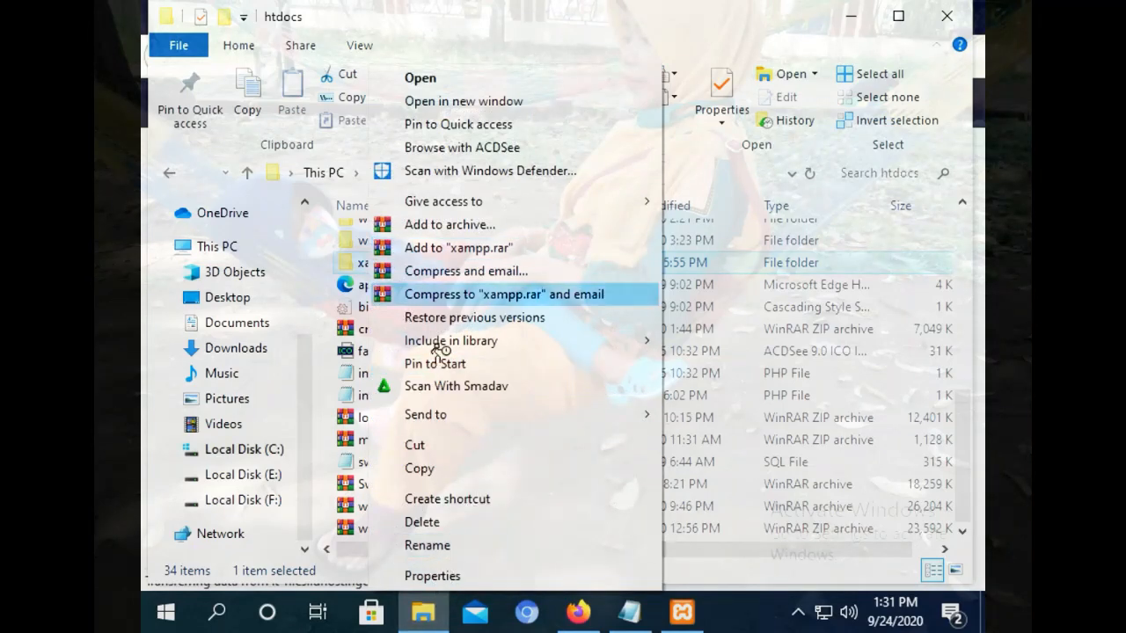
{"action": "left_click", "coordinate": [444, 224]}
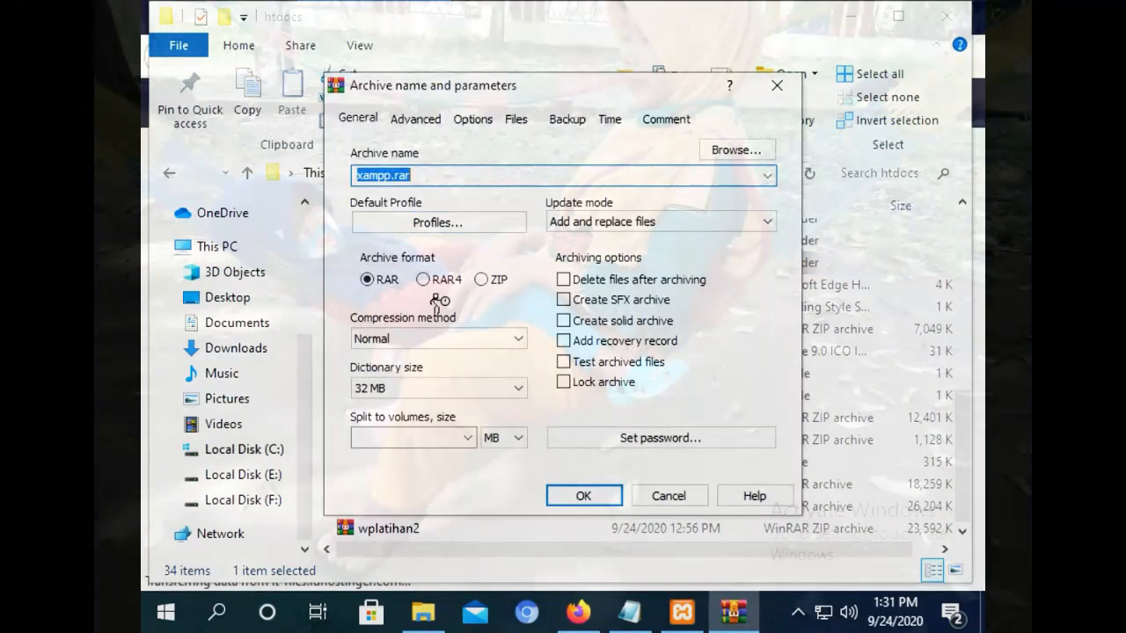
{"action": "left_click", "coordinate": [677, 501]}
{"action": "left_click", "coordinate": [578, 613]}
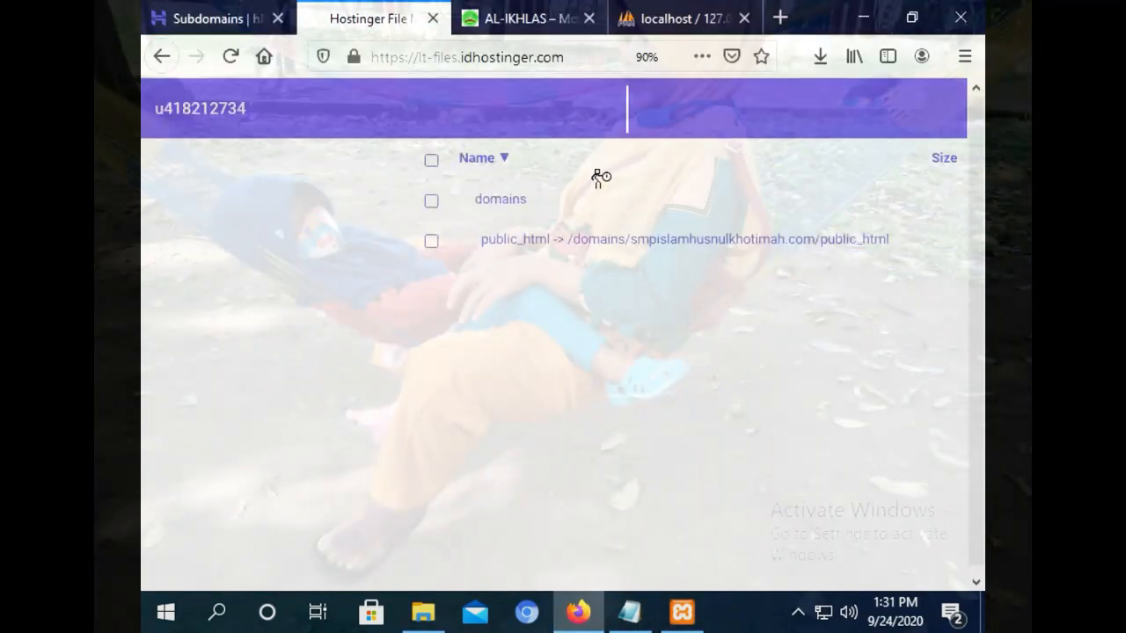
Go to domains > smpislamhusnulkhotimah.com > public_html and open the wplatihan folder.
{"action": "left_click", "coordinate": [255, 244]}
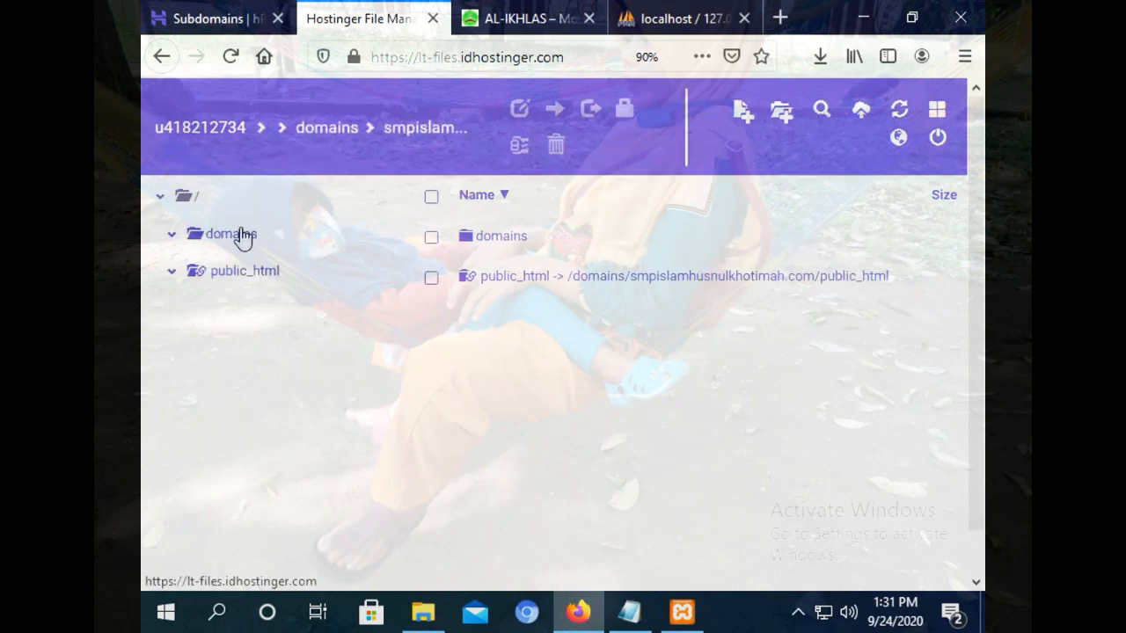
{"action": "left_click", "coordinate": [242, 238]}
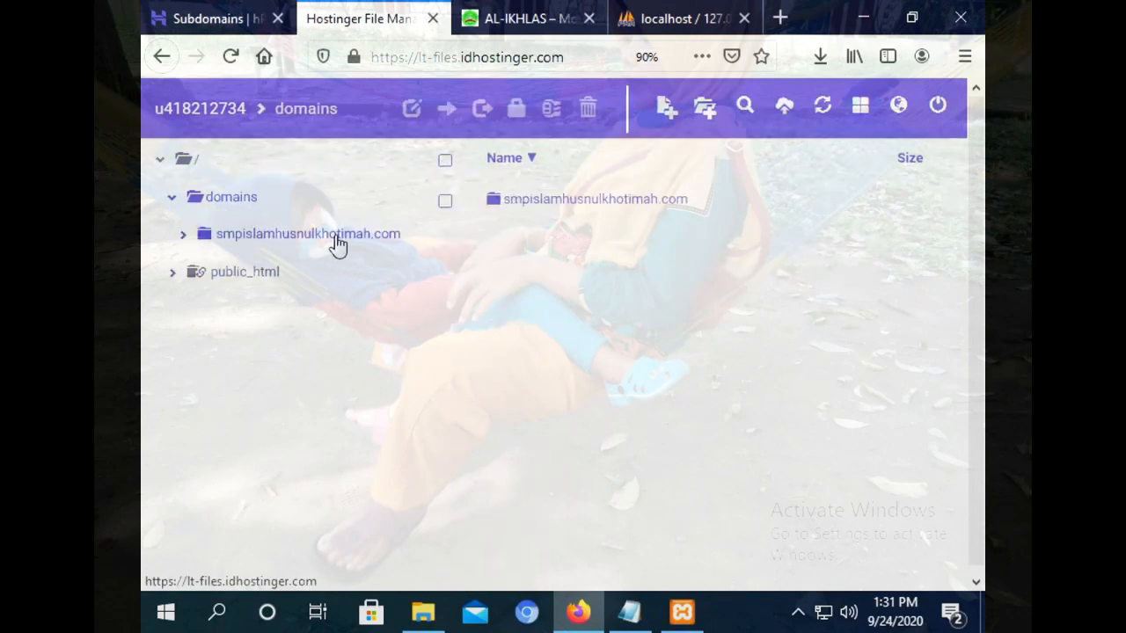
{"action": "left_click", "coordinate": [338, 239]}
{"action": "left_click", "coordinate": [273, 314]}
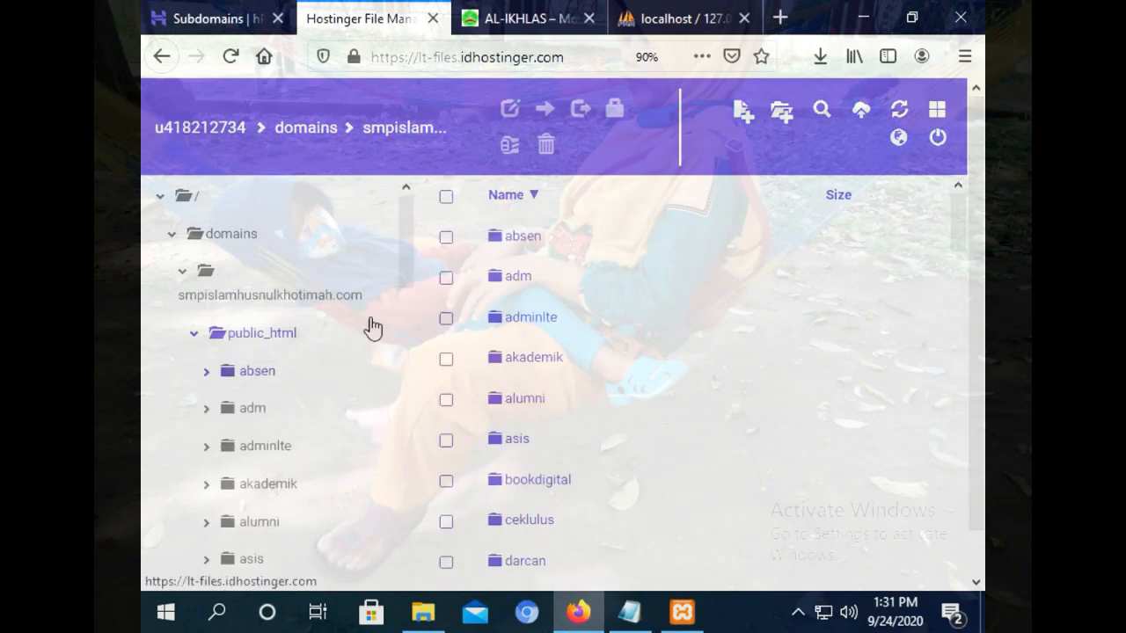
{"action": "left_click_drag", "start_coordinate": [402, 252], "coordinate": [401, 580]}
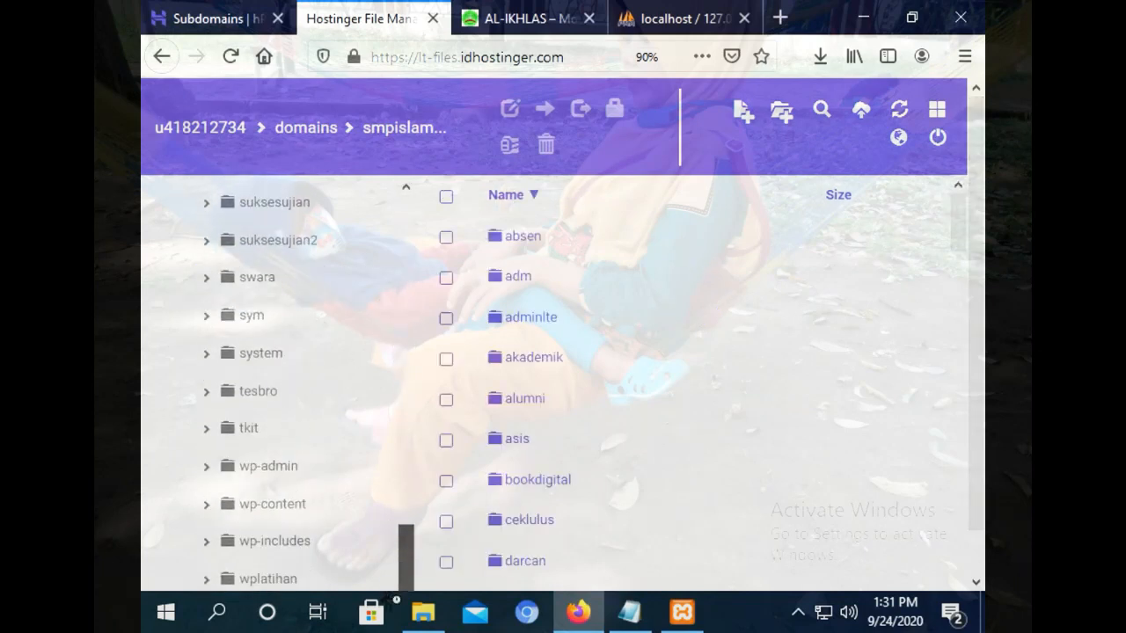
{"action": "left_click", "coordinate": [268, 580]}
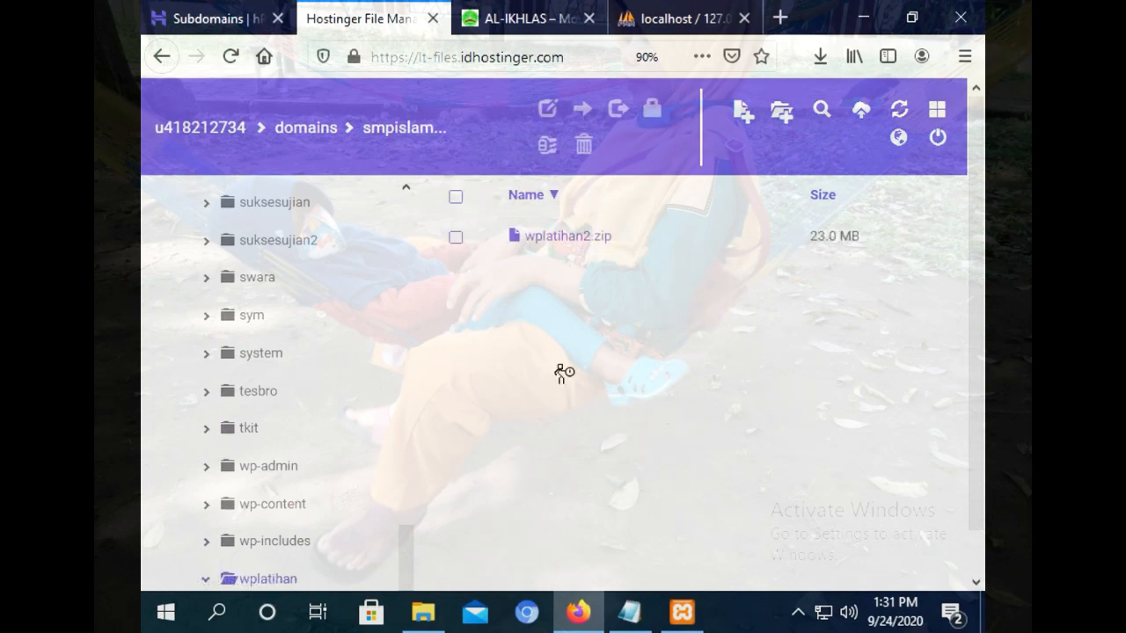
{"action": "left_click", "coordinate": [858, 114]}
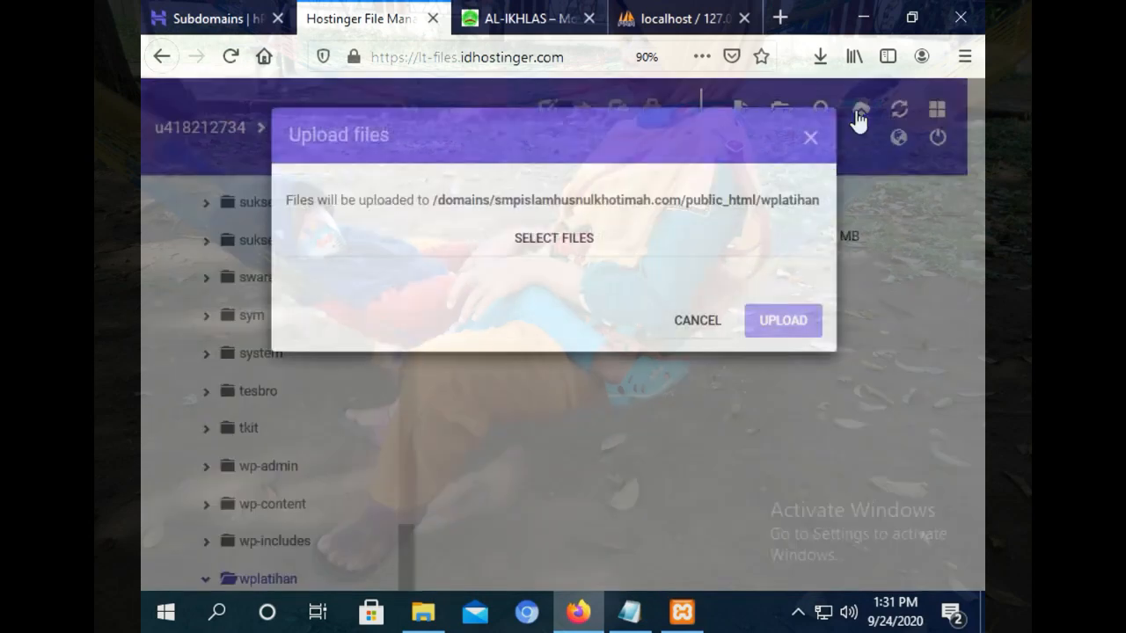
{"action": "left_click", "coordinate": [576, 248]}
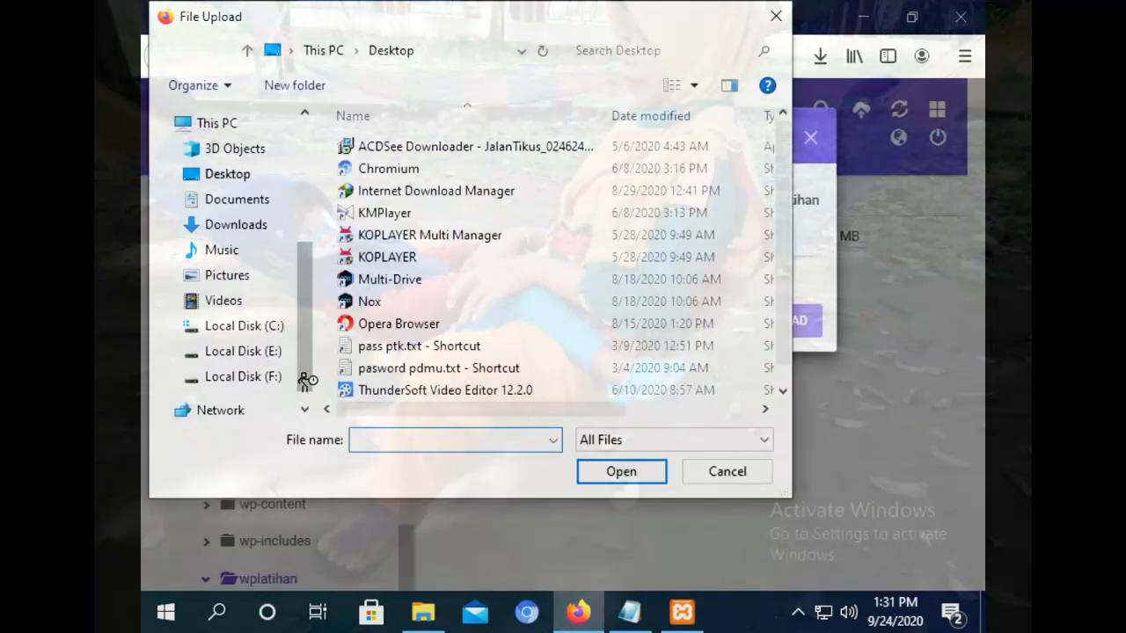
{"action": "left_click", "coordinate": [255, 327]}
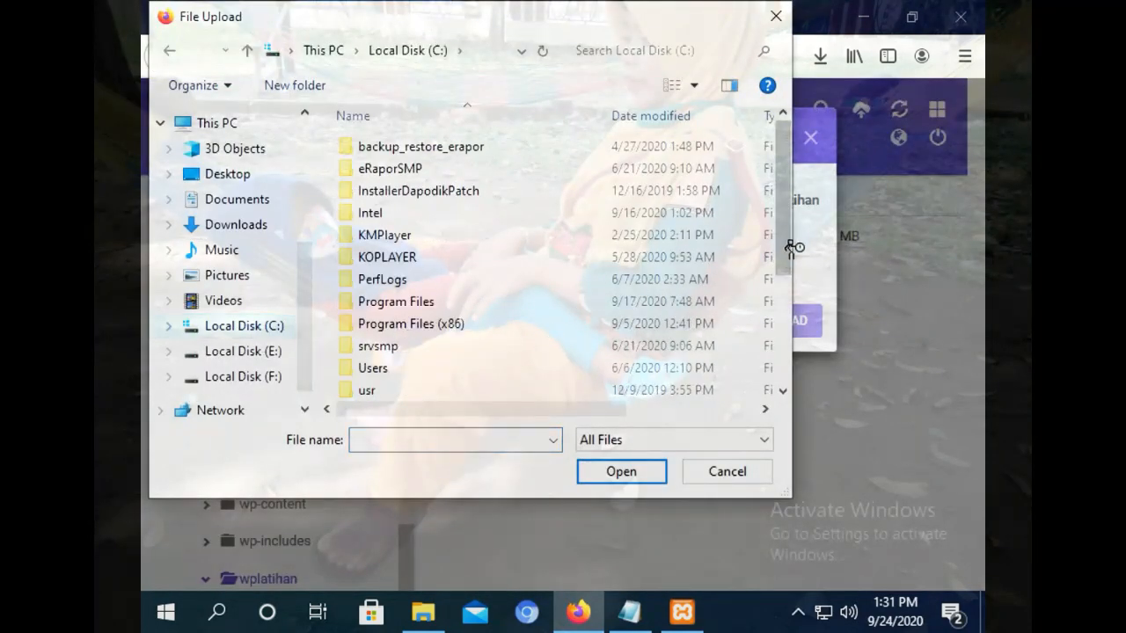
{"action": "left_click_drag", "start_coordinate": [779, 224], "coordinate": [782, 382]}
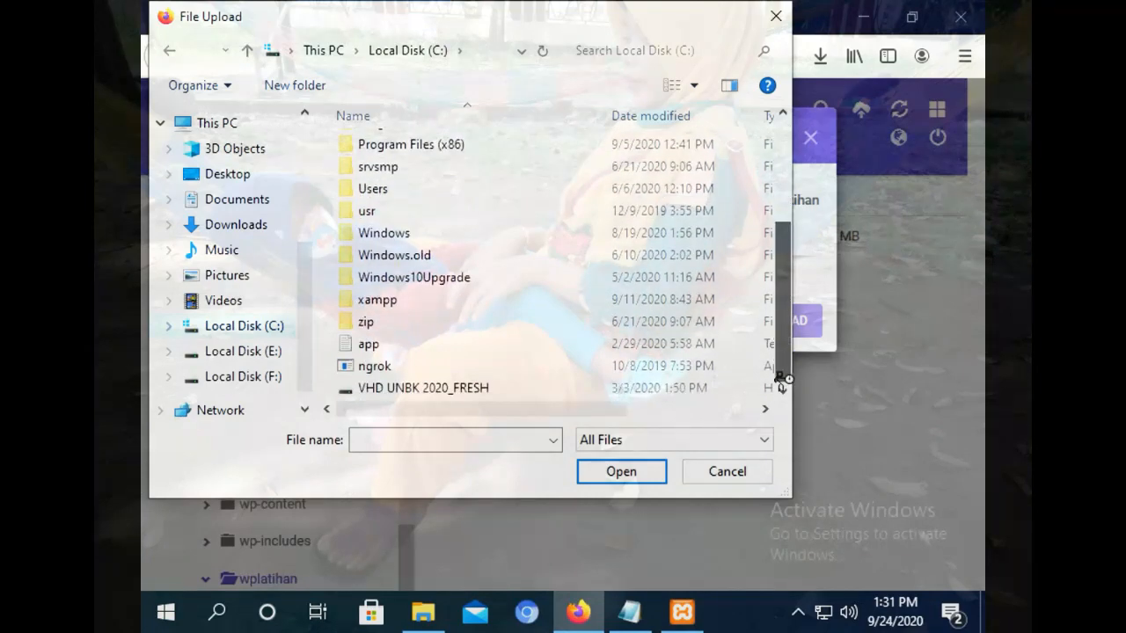
{"action": "double_click", "coordinate": [390, 299]}
{"action": "double_click", "coordinate": [380, 257]}
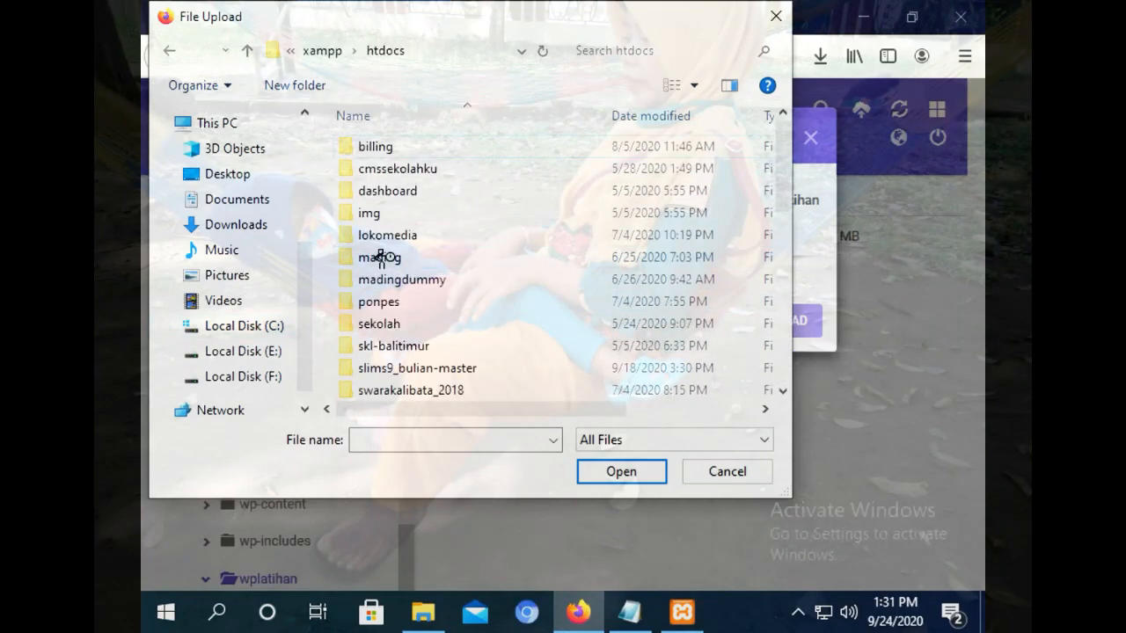
{"action": "left_click_drag", "start_coordinate": [784, 196], "coordinate": [768, 395]}
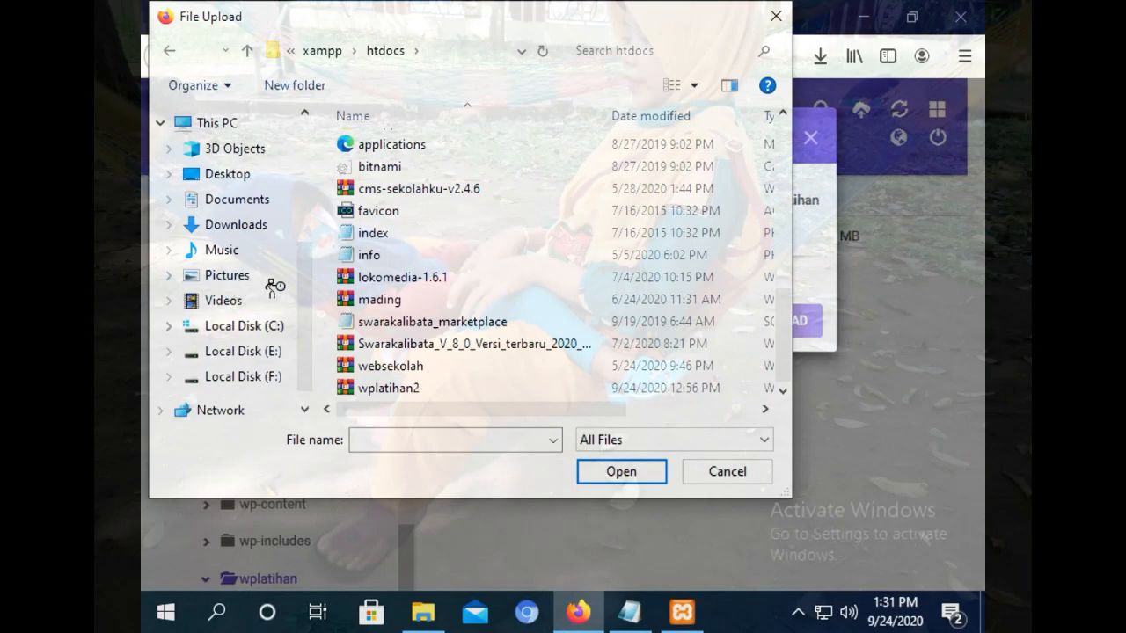
{"action": "left_click", "coordinate": [404, 392]}
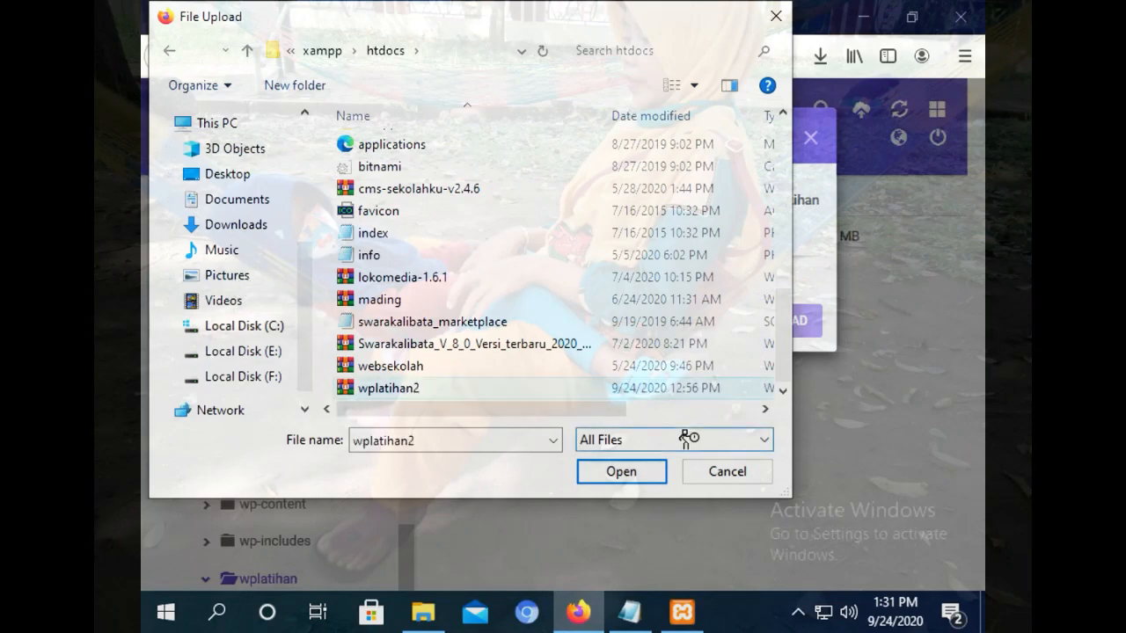
{"action": "left_click", "coordinate": [646, 473]}
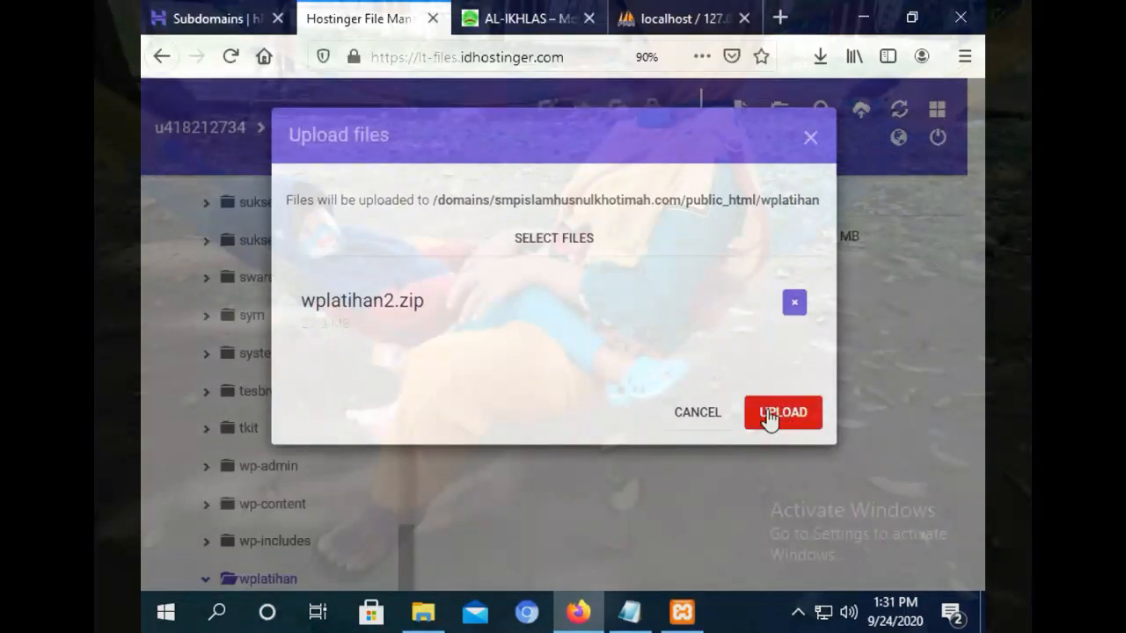
{"action": "left_click", "coordinate": [682, 423]}
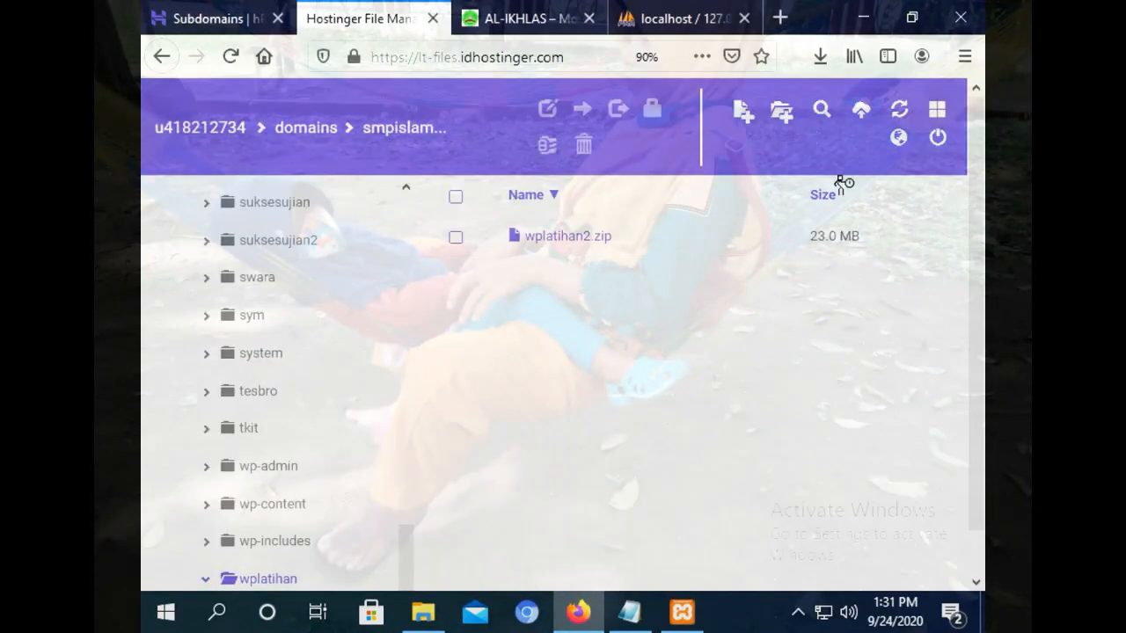
{"action": "left_click", "coordinate": [863, 120]}
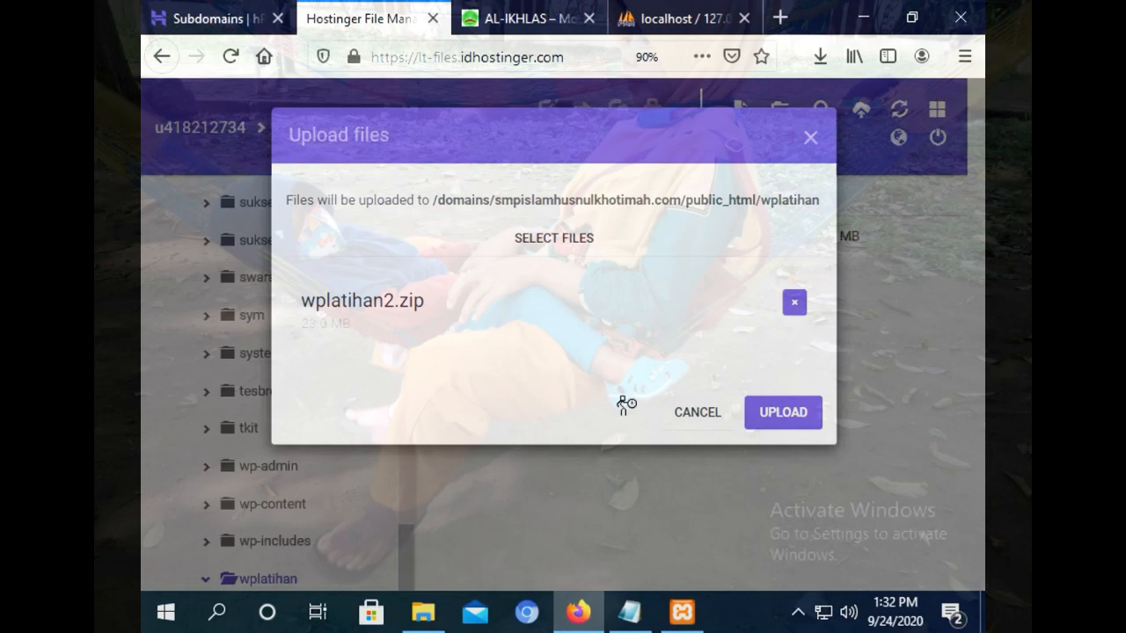
{"action": "left_click", "coordinate": [699, 418]}
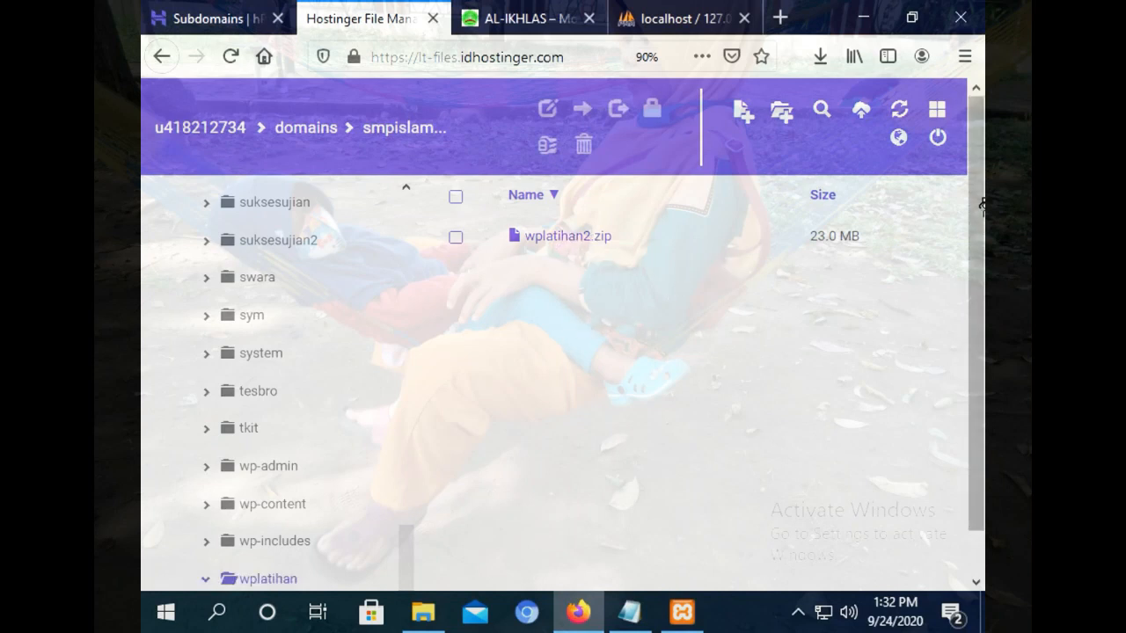
{"action": "scroll", "coordinate": [979, 339], "scroll_direction": "down", "scroll_amount": 1}
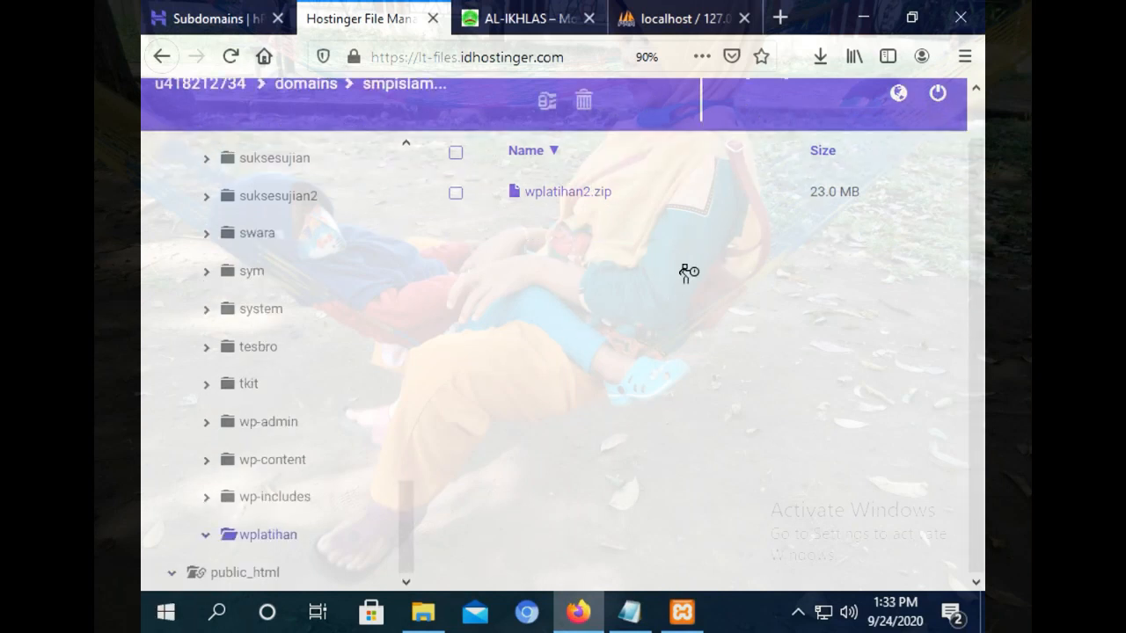
Pack the xampp folder into xampp.rar, delete the stray archive, and minimize File Explorer.
{"action": "key", "text": "alt+Tab"}
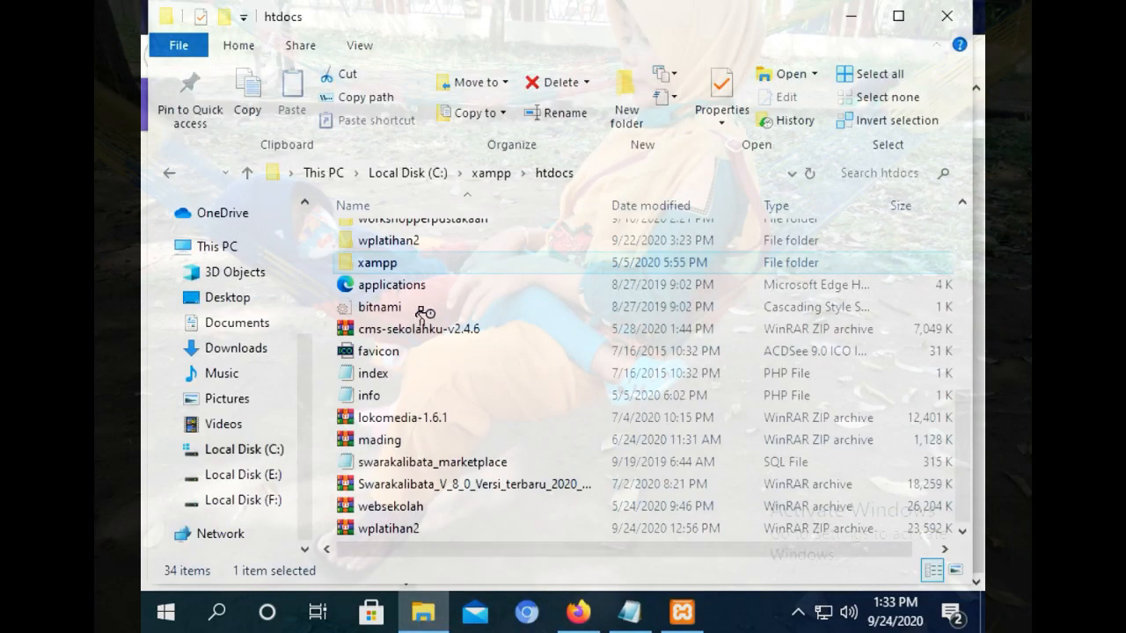
{"action": "right_click", "coordinate": [403, 262]}
{"action": "left_click", "coordinate": [429, 249]}
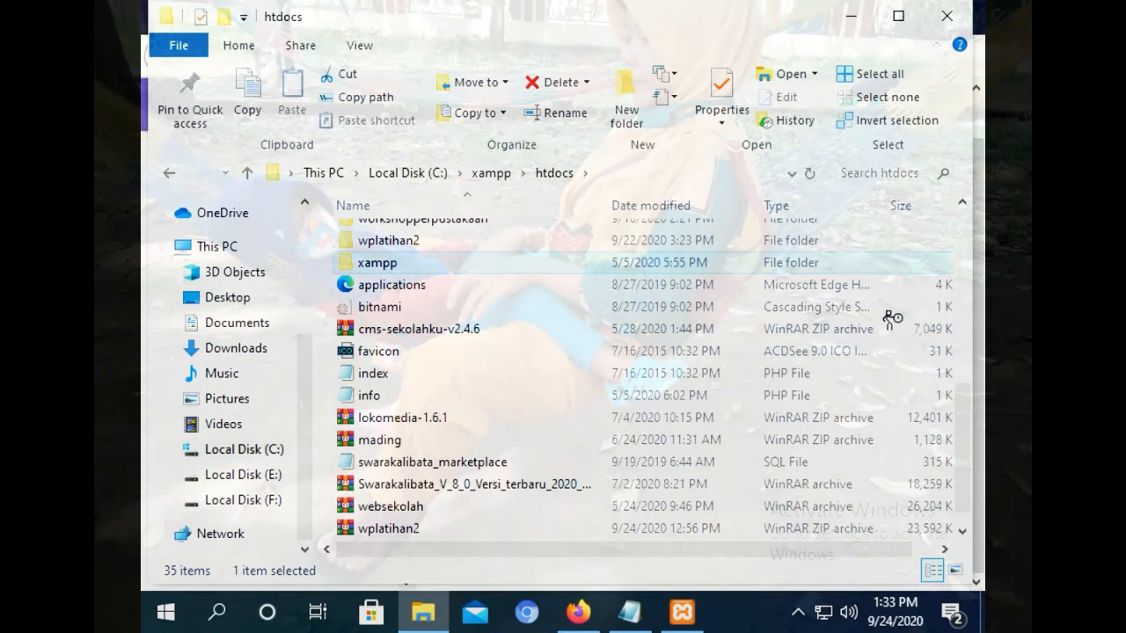
{"action": "left_click_drag", "start_coordinate": [960, 408], "coordinate": [960, 487]}
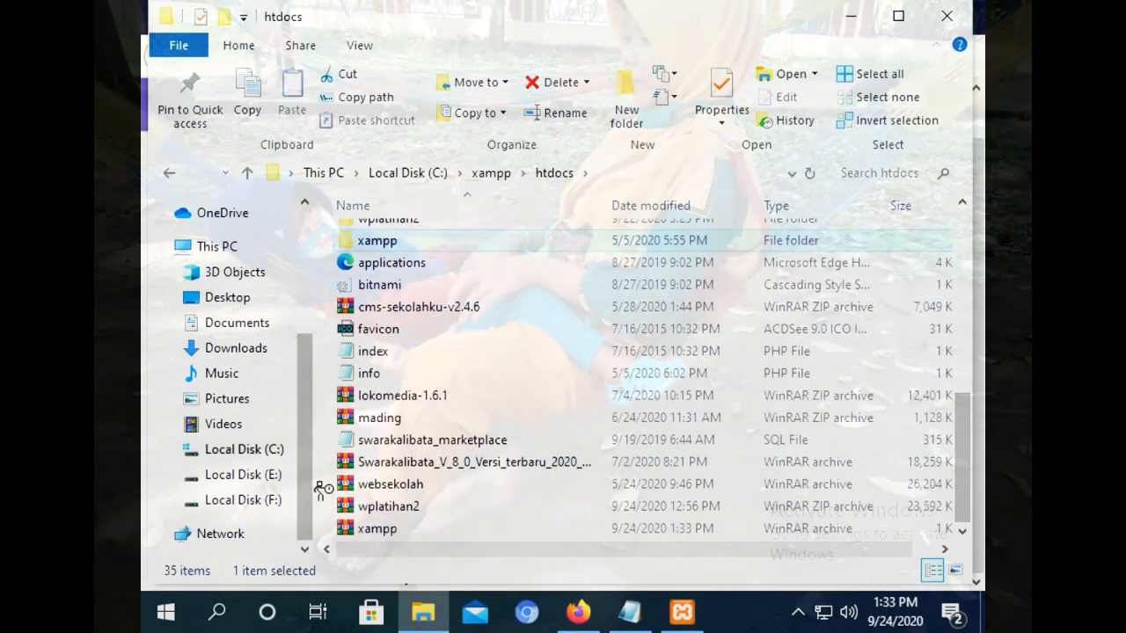
{"action": "left_click", "coordinate": [369, 527]}
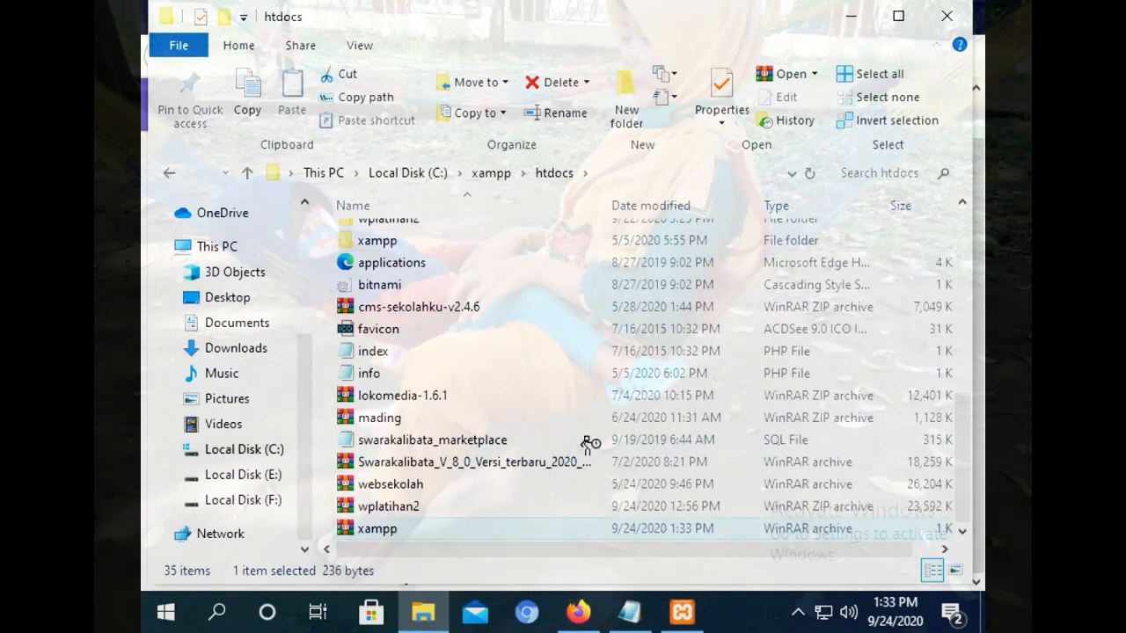
{"action": "key", "text": "Delete"}
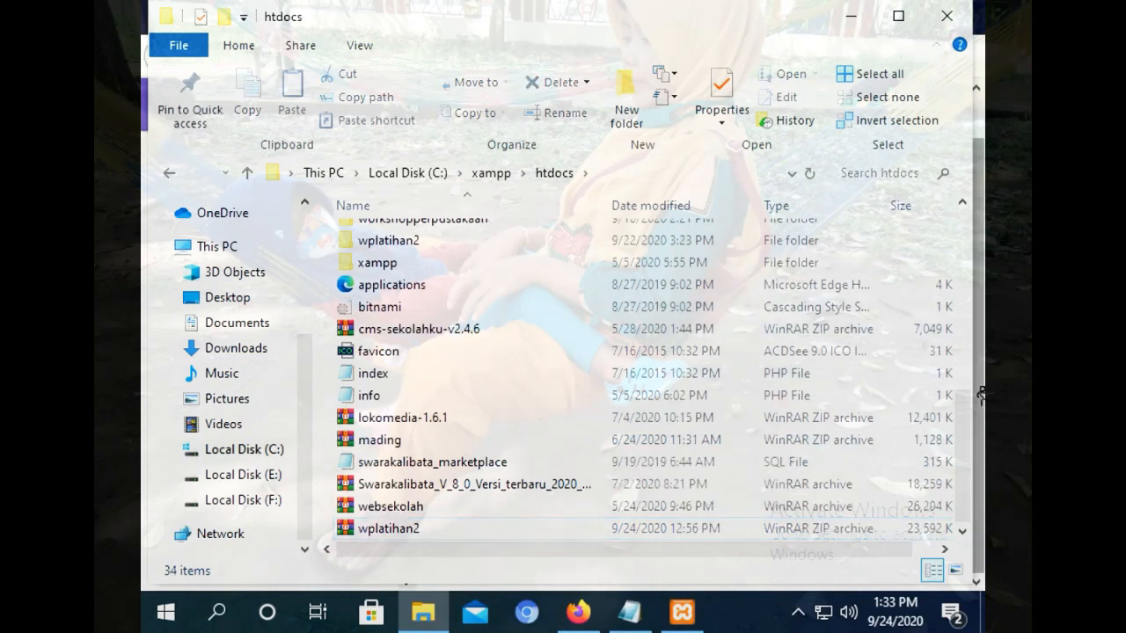
{"action": "left_click", "coordinate": [857, 17]}
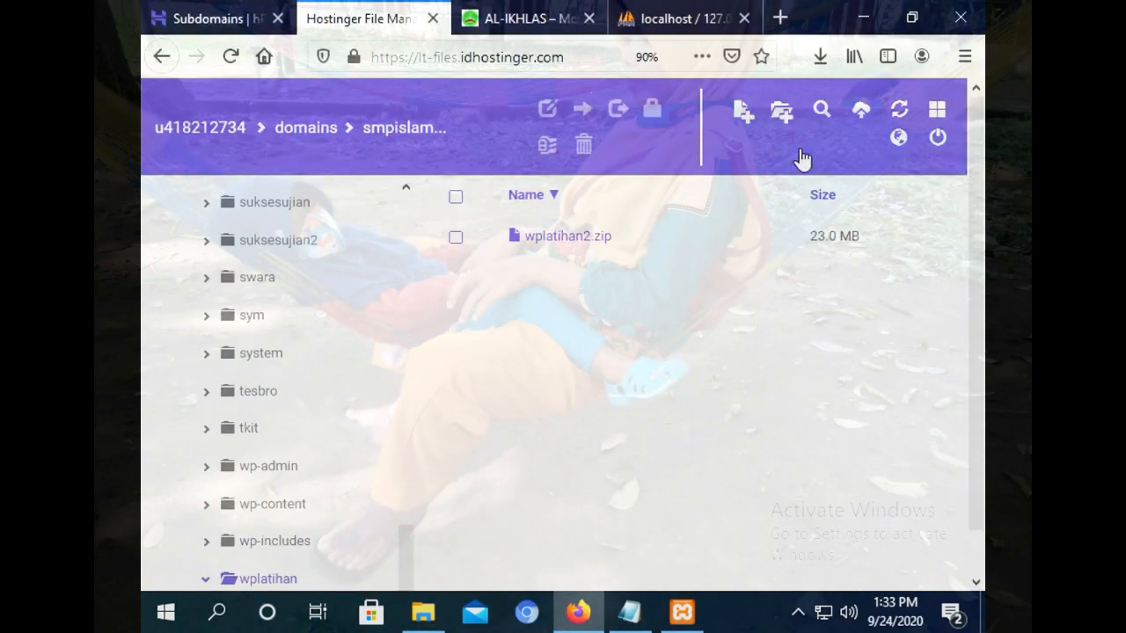
Queue New Portal.zip from Downloads for upload, then remove it and close the upload window.
{"action": "left_click", "coordinate": [859, 113]}
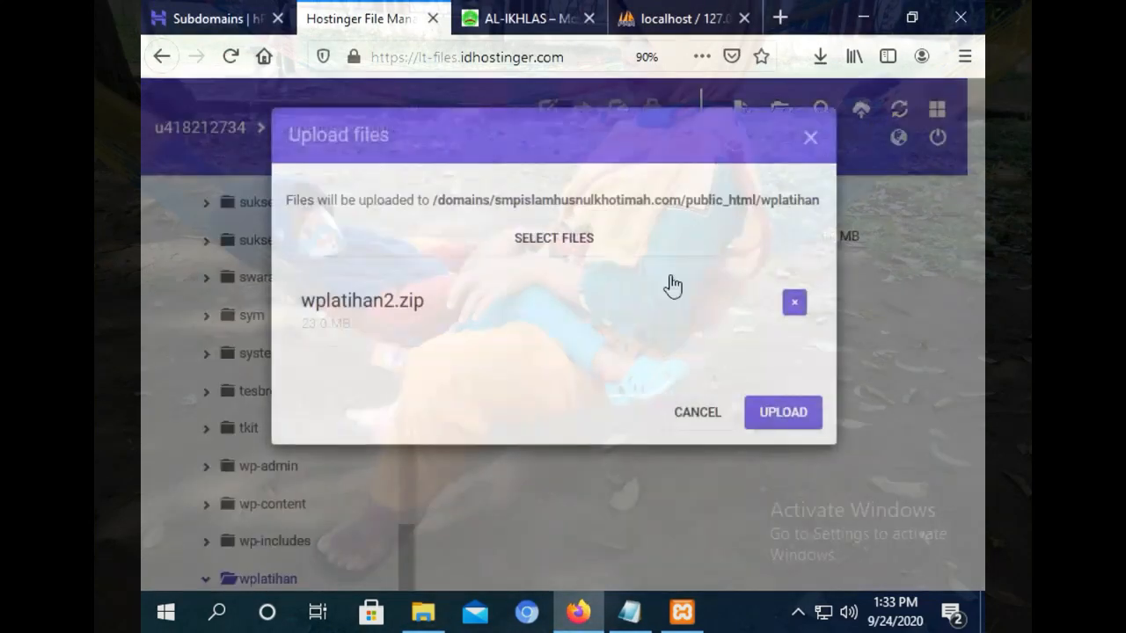
{"action": "left_click", "coordinate": [522, 249]}
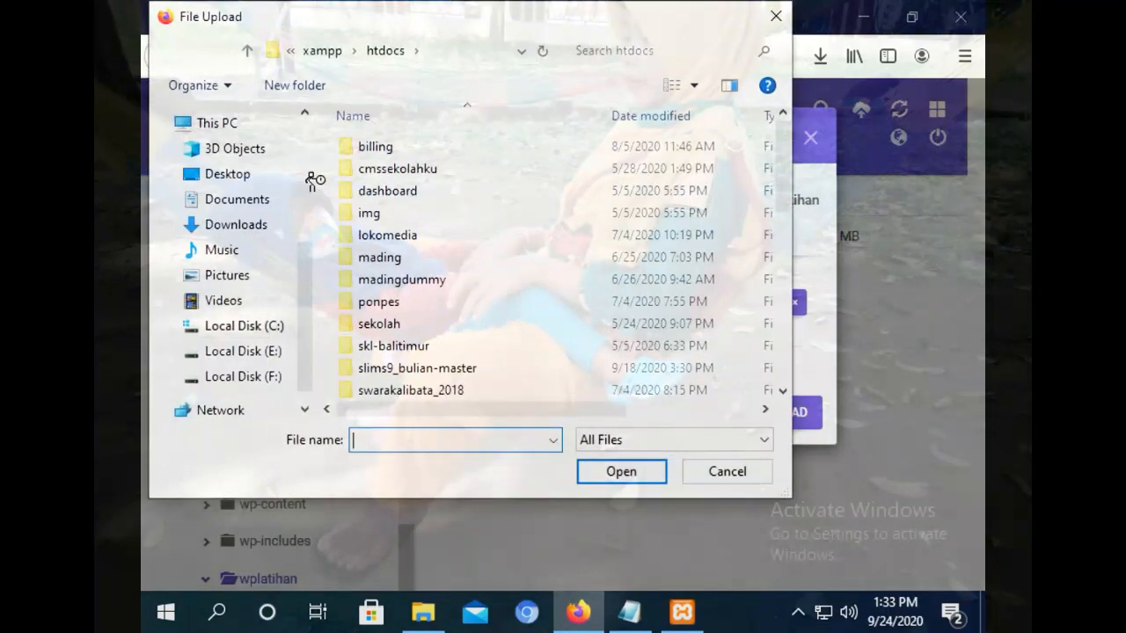
{"action": "left_click", "coordinate": [248, 225]}
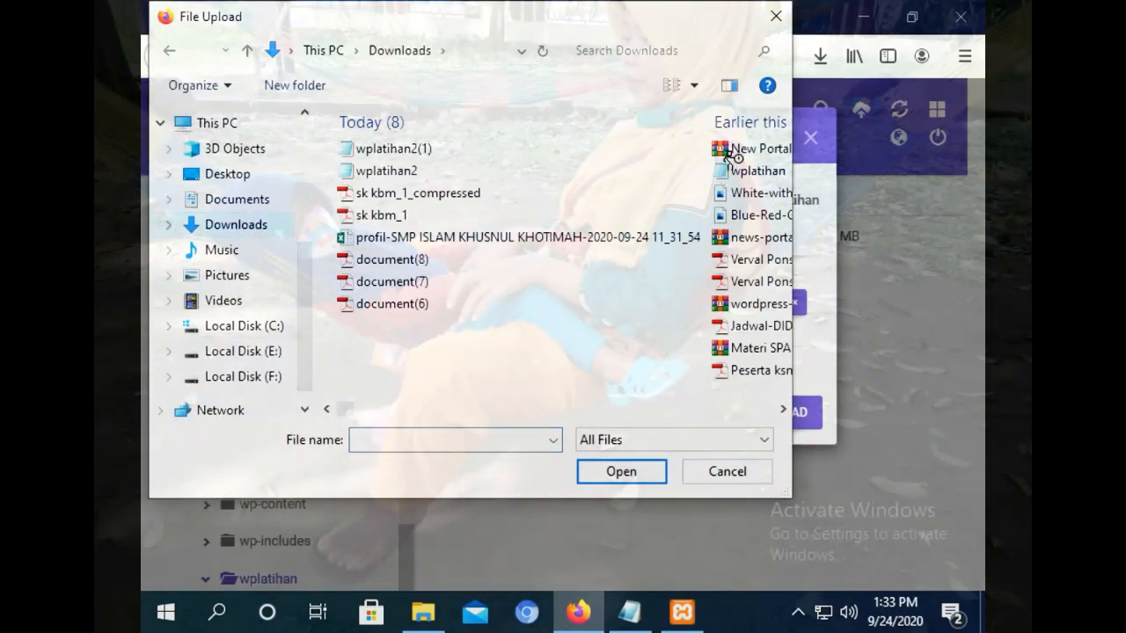
{"action": "left_click", "coordinate": [734, 151]}
{"action": "left_click", "coordinate": [605, 472]}
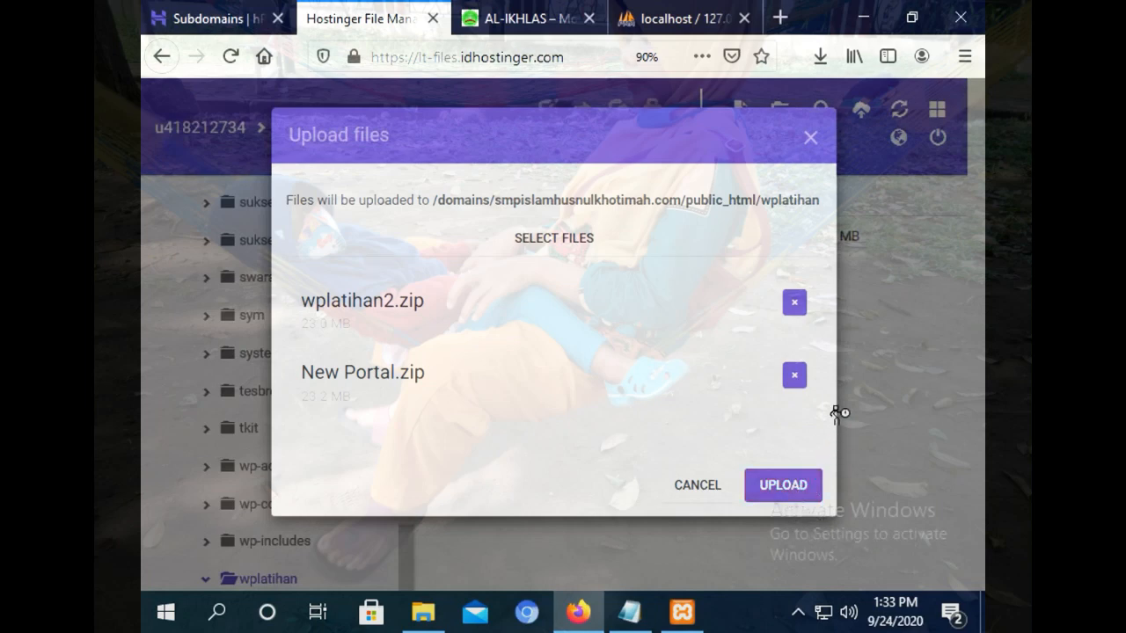
{"action": "left_click", "coordinate": [794, 375]}
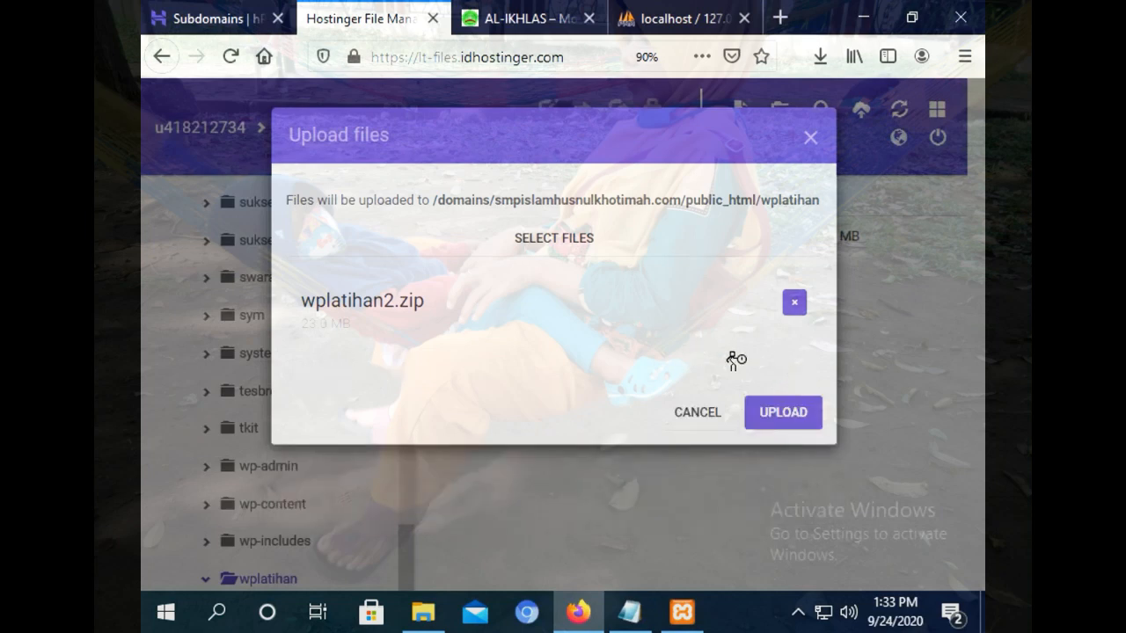
{"action": "left_click", "coordinate": [691, 414]}
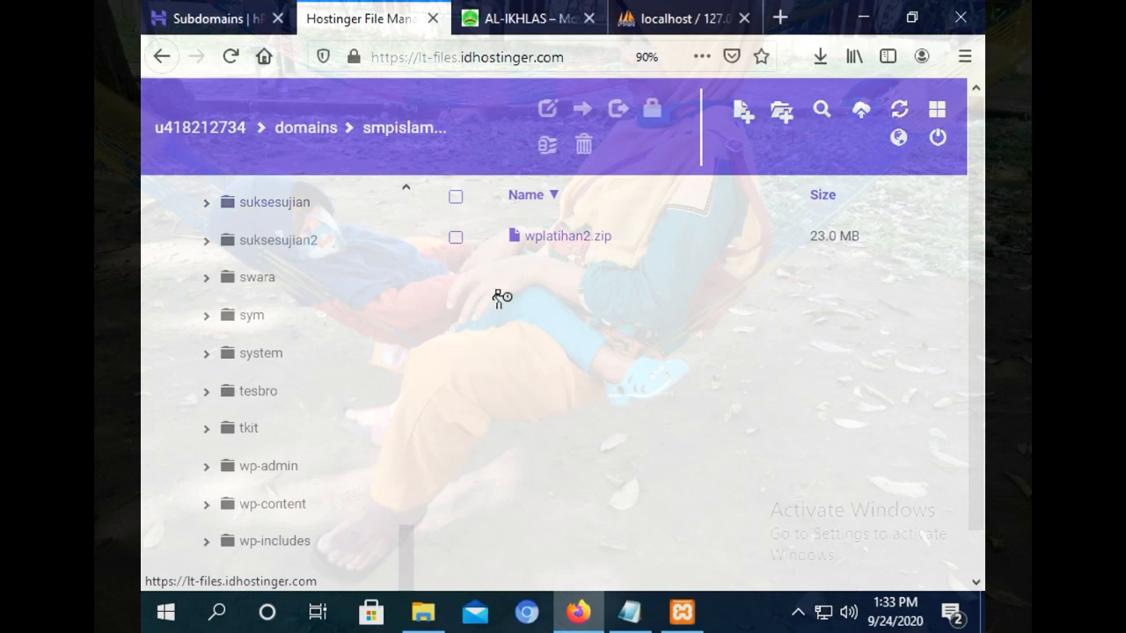
Extract wplatihan2.zip into a new folder named wplatihan2.
{"action": "right_click", "coordinate": [573, 249]}
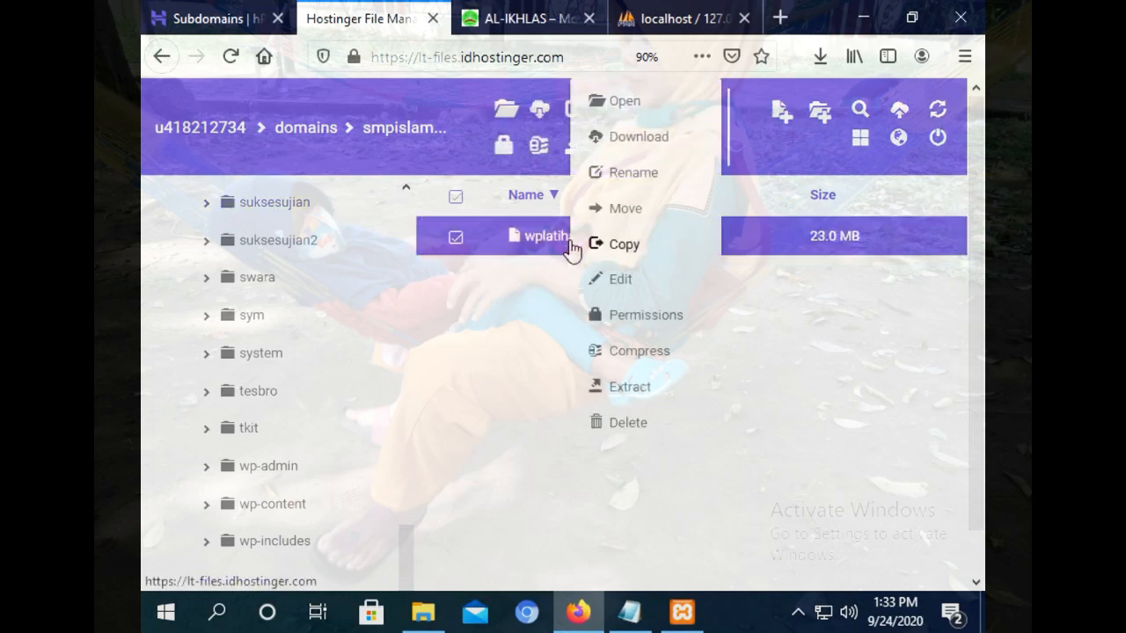
{"action": "left_click", "coordinate": [623, 391]}
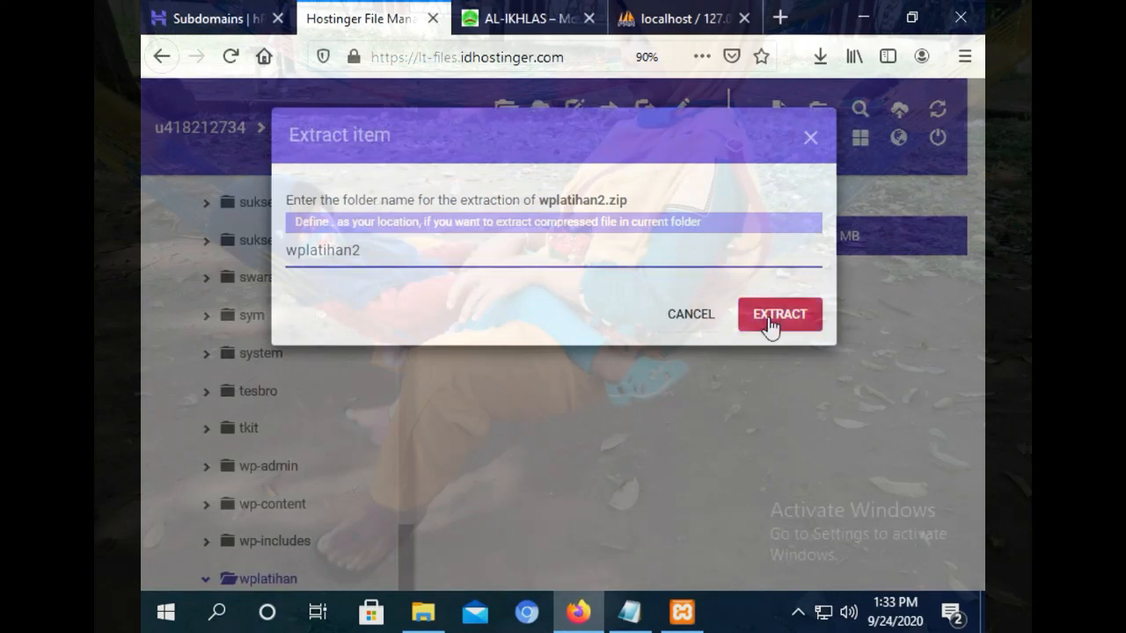
{"action": "left_click", "coordinate": [768, 322]}
{"action": "left_click", "coordinate": [209, 23]}
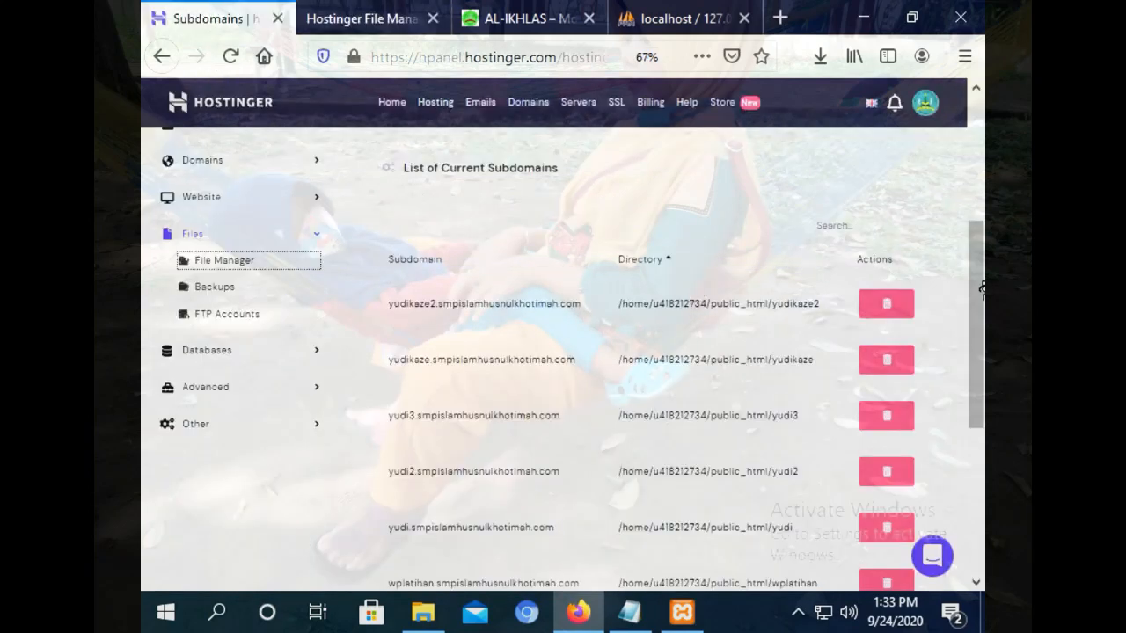
{"action": "mouse_move", "coordinate": [981, 284]}
{"action": "left_mouse_down"}
{"action": "mouse_move", "coordinate": [982, 402]}
{"action": "mouse_move", "coordinate": [983, 268]}
{"action": "left_mouse_up"}
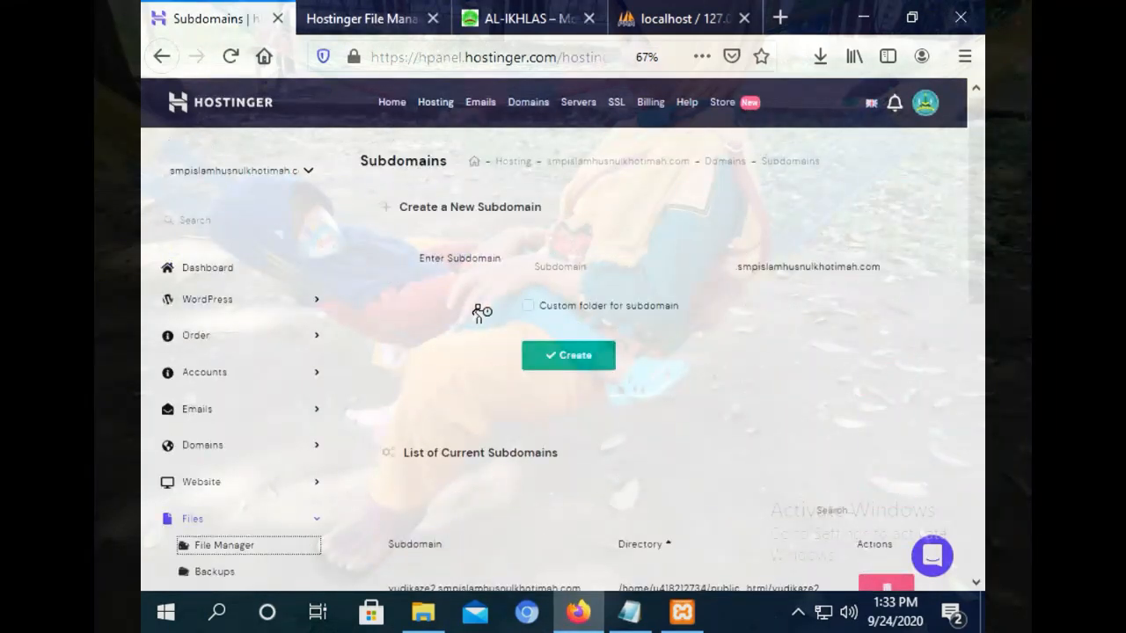
On the MySQL Databases page, enter wplatihan as the database name and username.
{"action": "left_click_drag", "start_coordinate": [982, 226], "coordinate": [982, 389]}
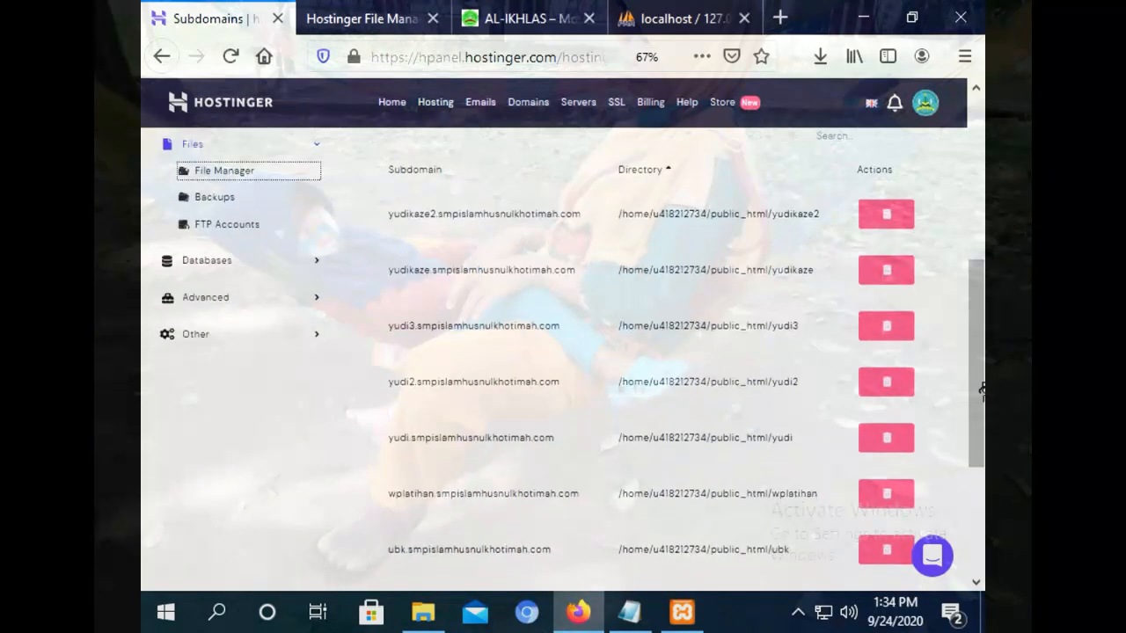
{"action": "left_click", "coordinate": [221, 262]}
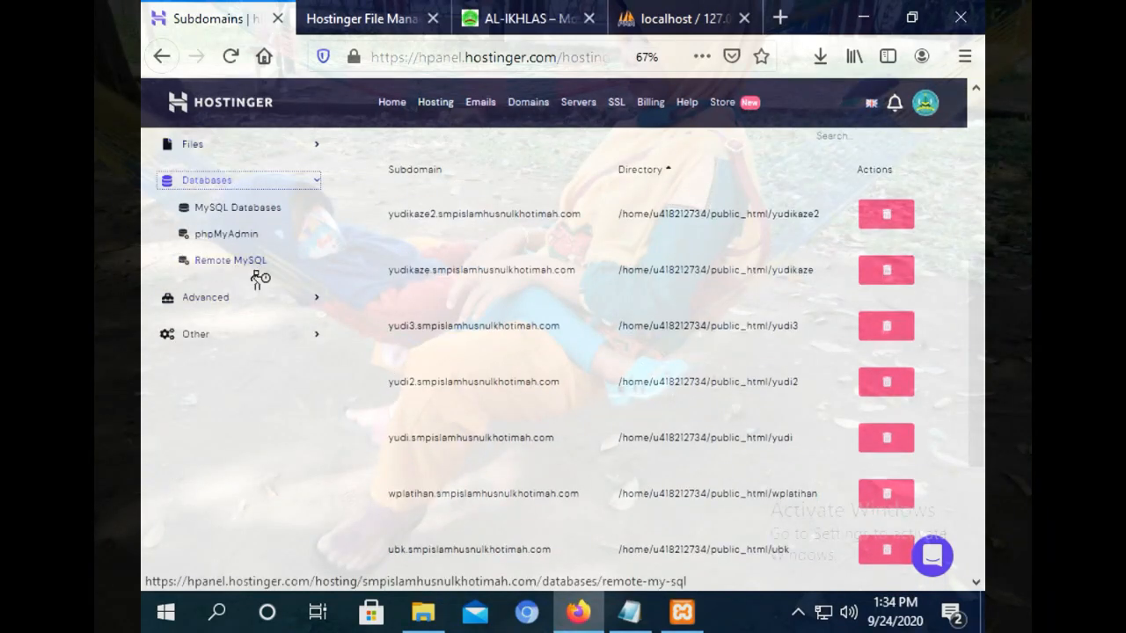
{"action": "left_click", "coordinate": [241, 211]}
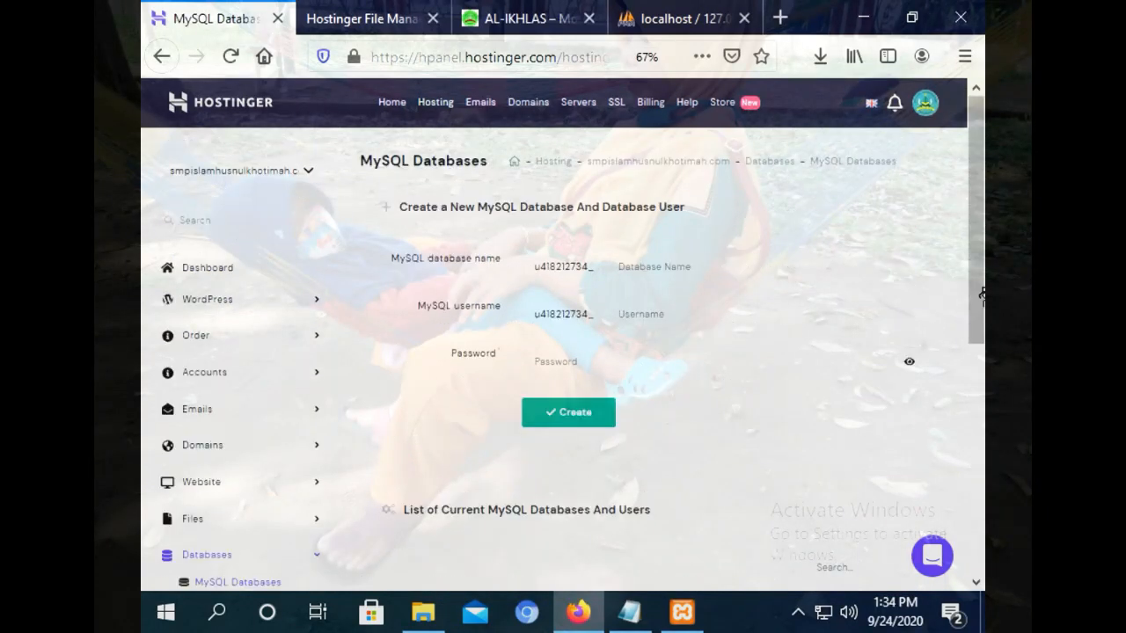
{"action": "left_click", "coordinate": [651, 267]}
{"action": "type", "text": "wplatihan"}
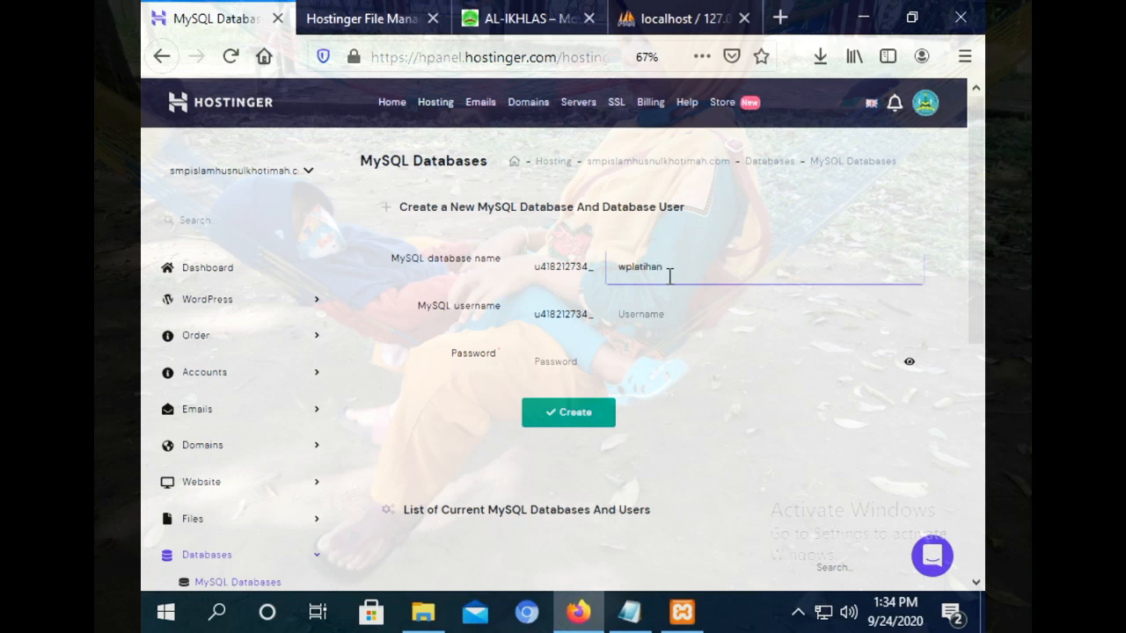
{"action": "left_click", "coordinate": [666, 321]}
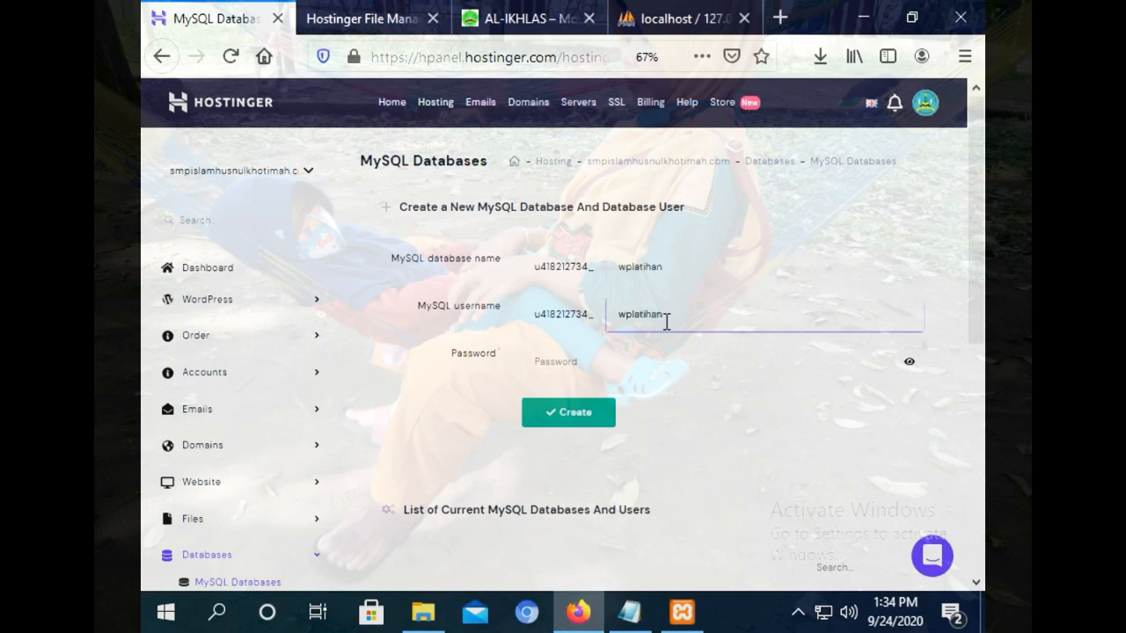
{"action": "left_click", "coordinate": [640, 372]}
Paste the password copied from the notes and create the database, declining to save the login.
{"action": "left_click", "coordinate": [630, 612]}
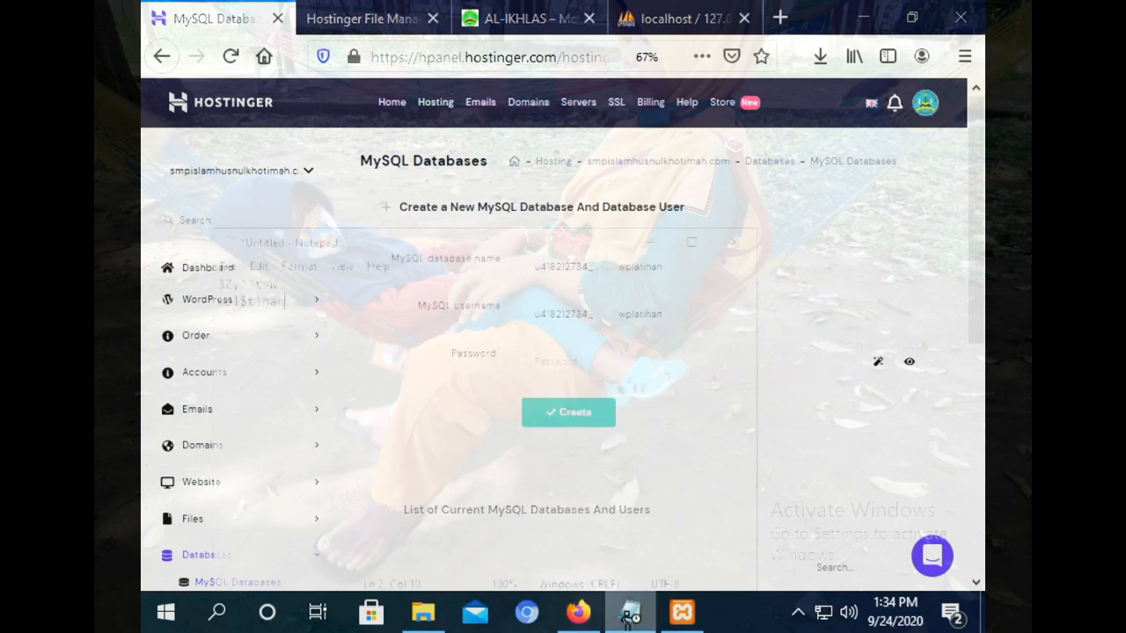
{"action": "left_click_drag", "start_coordinate": [244, 234], "coordinate": [152, 233]}
{"action": "right_click", "coordinate": [157, 232]}
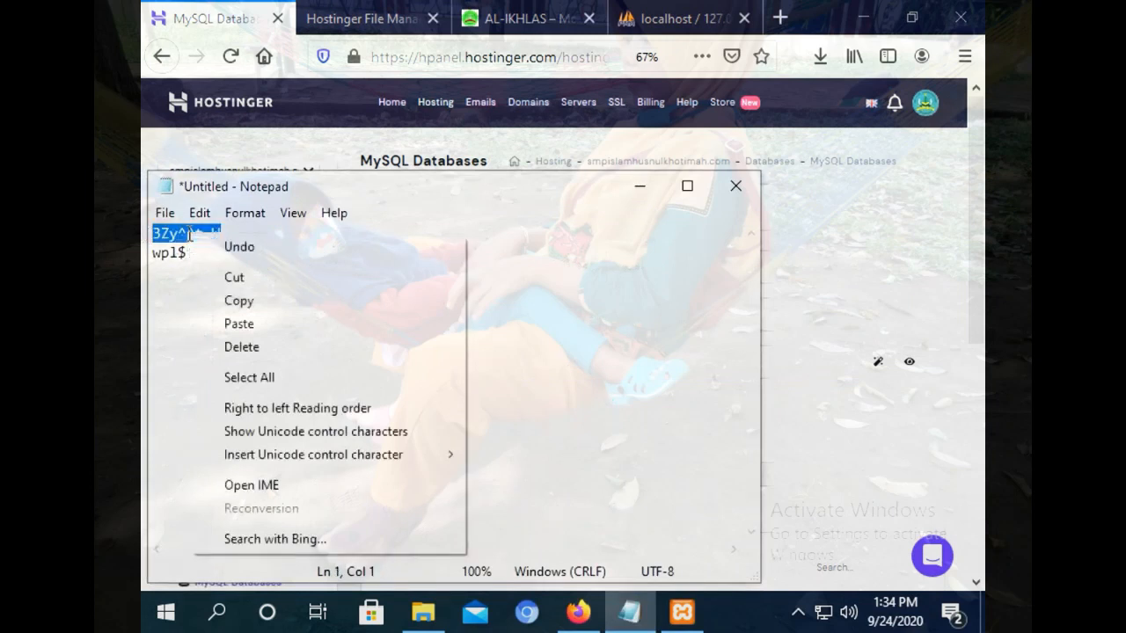
{"action": "left_click", "coordinate": [227, 297]}
{"action": "left_click", "coordinate": [799, 352]}
{"action": "left_click", "coordinate": [709, 360]}
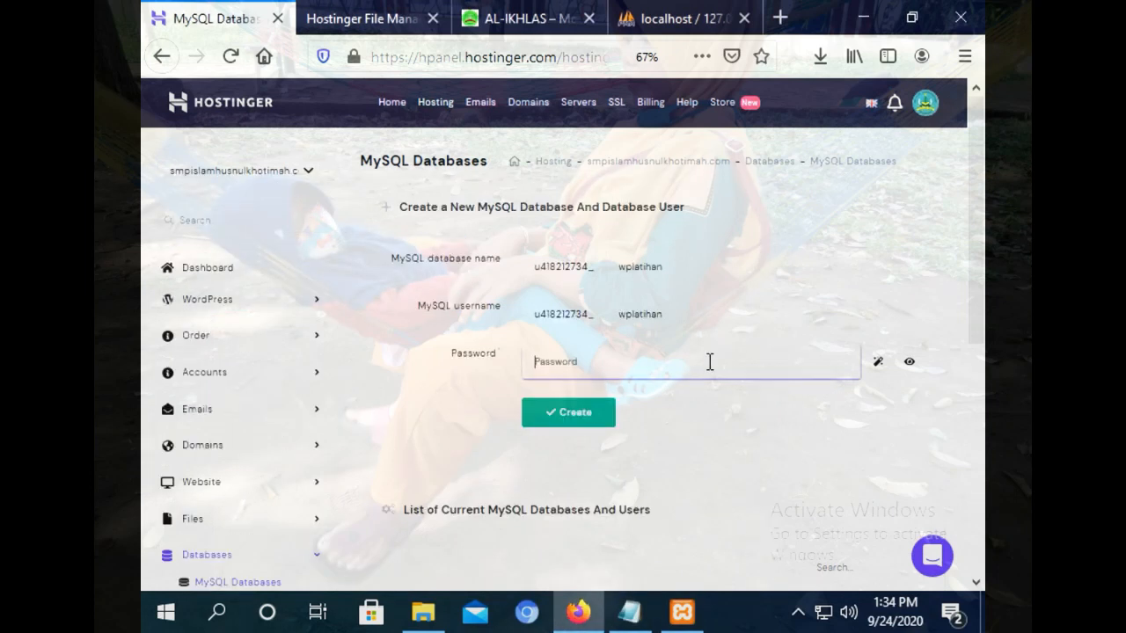
{"action": "right_click", "coordinate": [709, 361]}
{"action": "left_click", "coordinate": [762, 505]}
{"action": "left_click", "coordinate": [581, 421]}
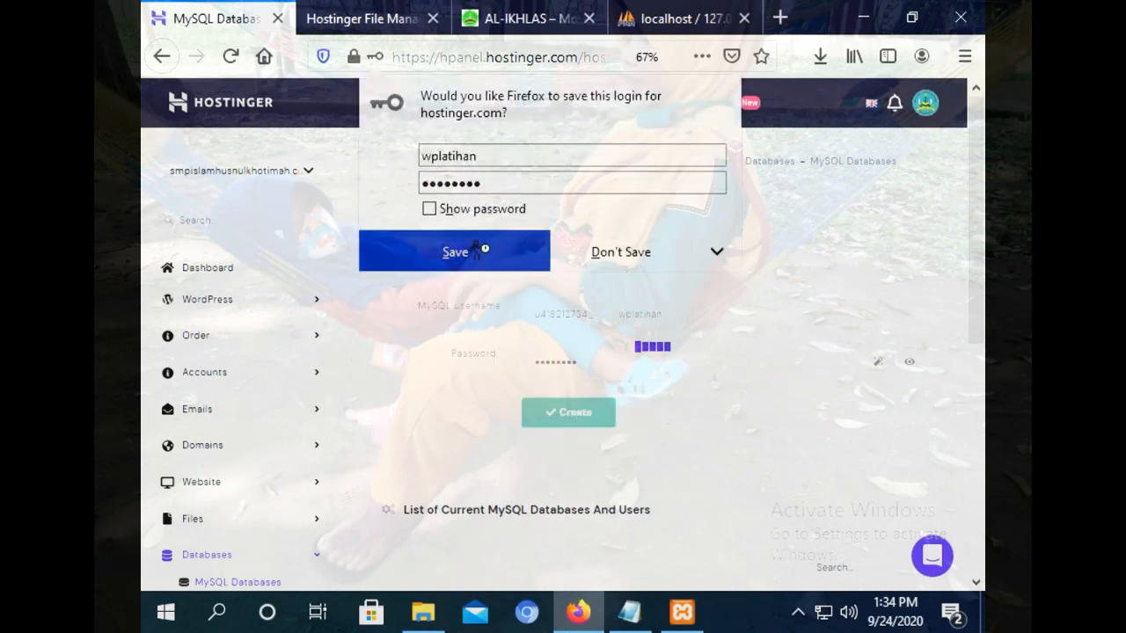
{"action": "left_click", "coordinate": [633, 252]}
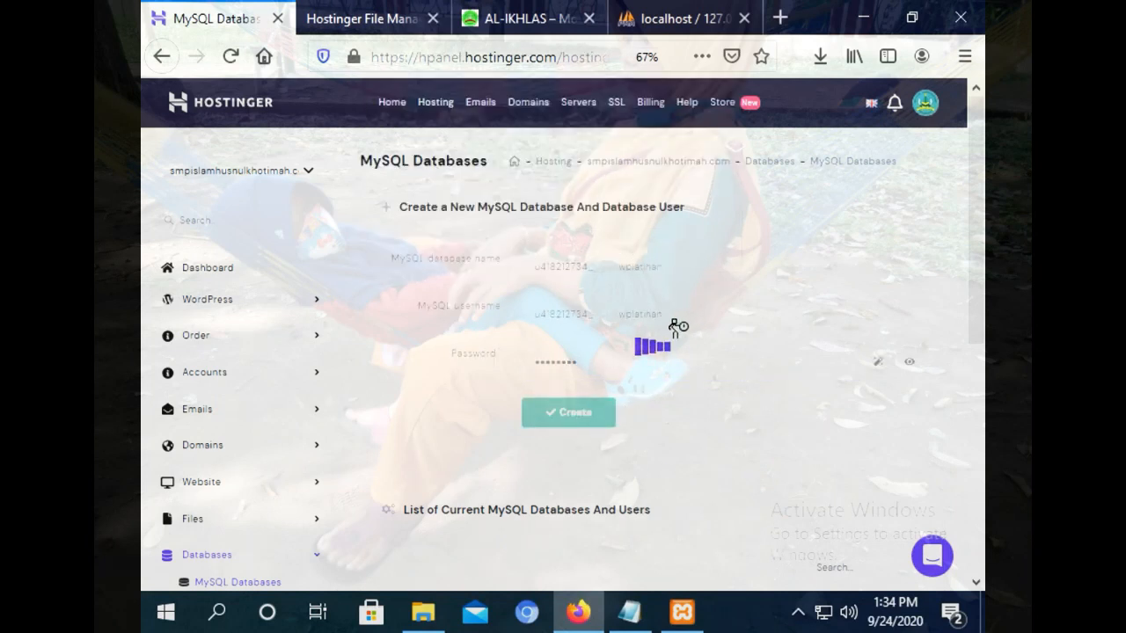
Dismiss the extraction message and open the nested wplatihan2 folders.
{"action": "left_click", "coordinate": [661, 18]}
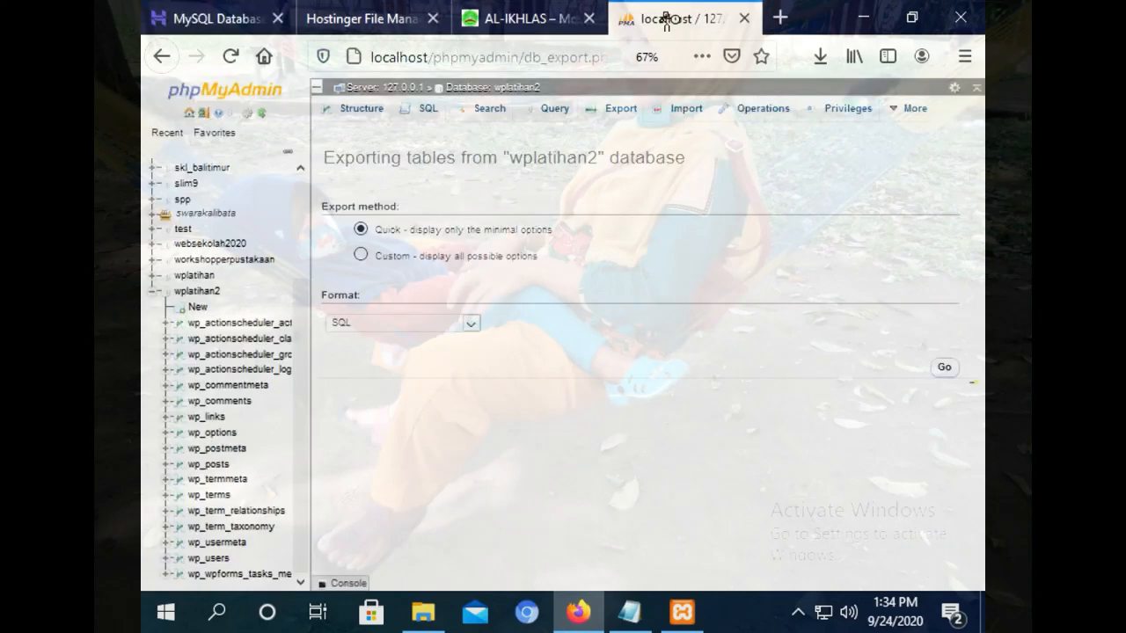
{"action": "left_click", "coordinate": [531, 14]}
{"action": "left_click", "coordinate": [389, 13]}
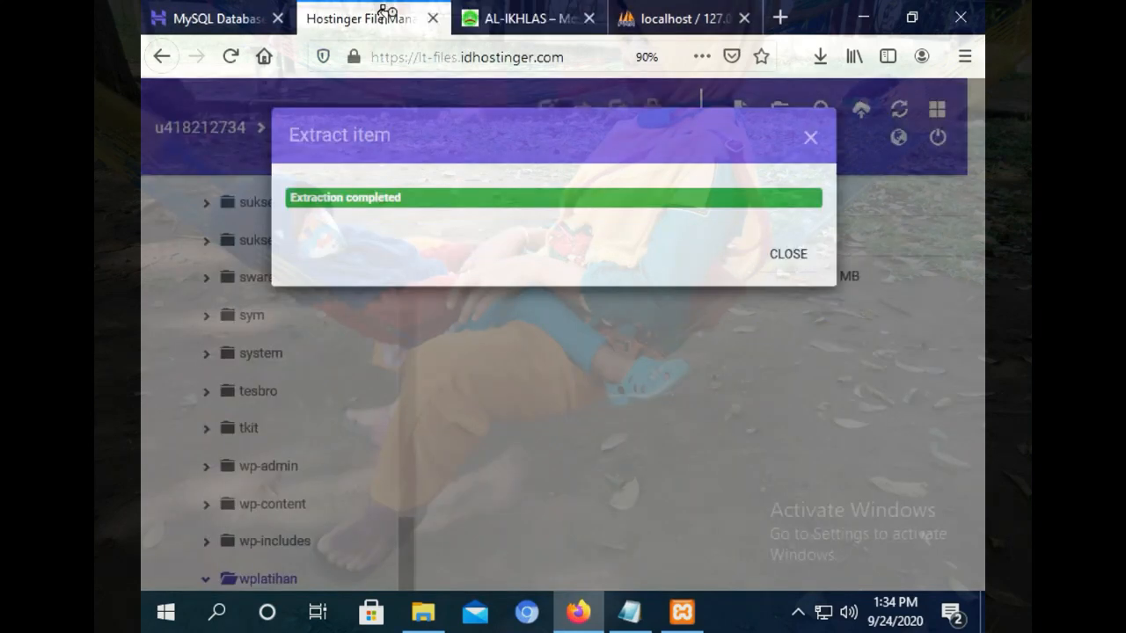
{"action": "left_click", "coordinate": [779, 265]}
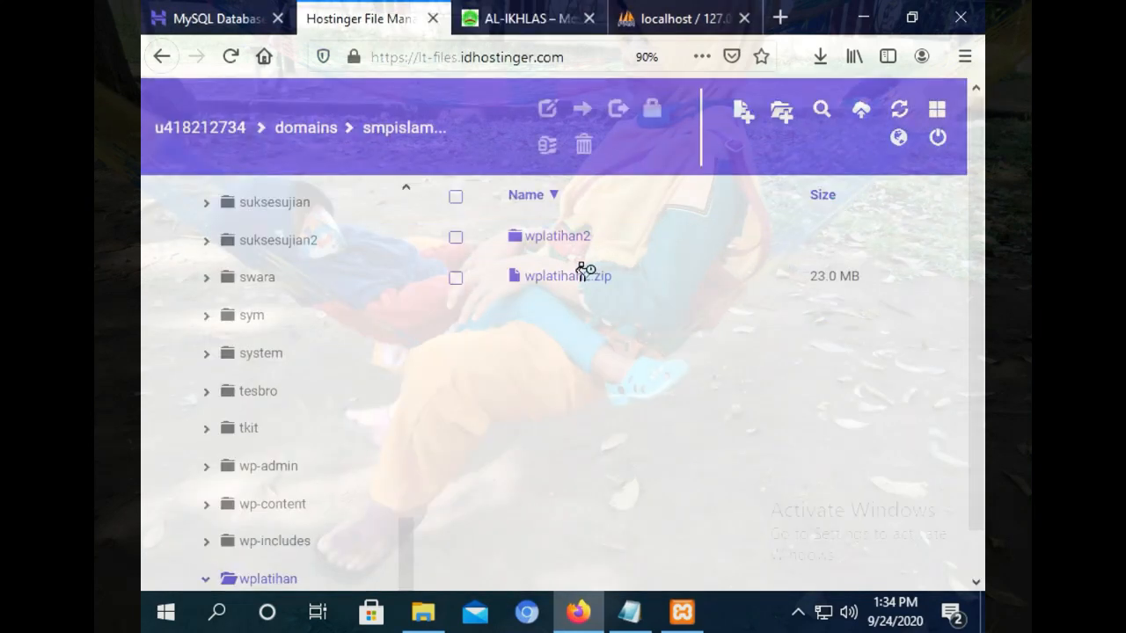
{"action": "double_click", "coordinate": [550, 239]}
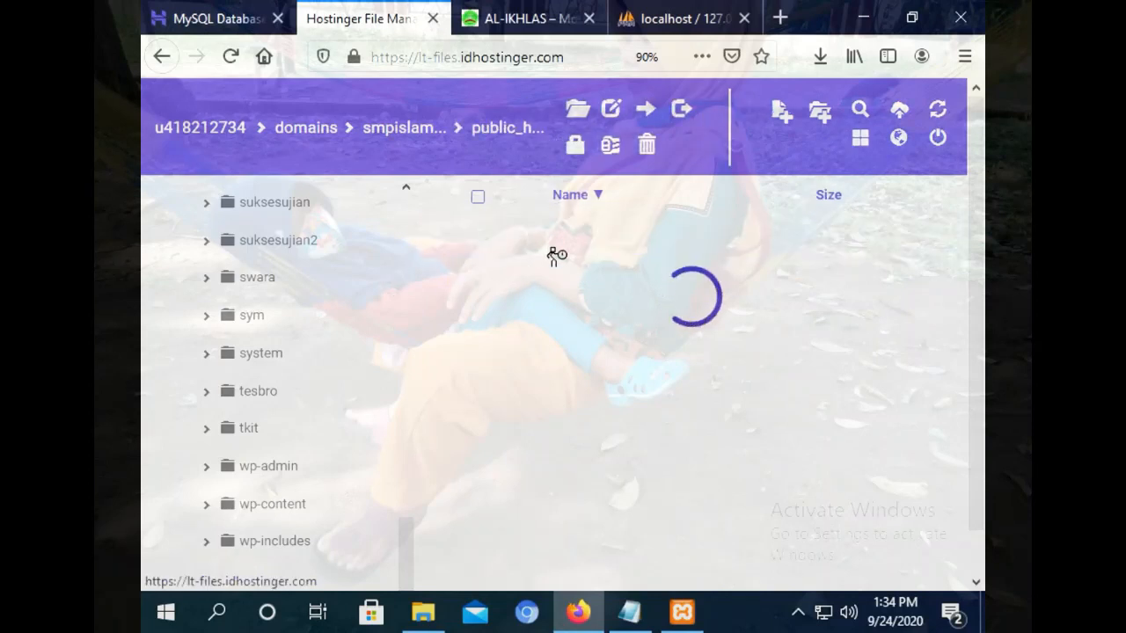
{"action": "double_click", "coordinate": [544, 244]}
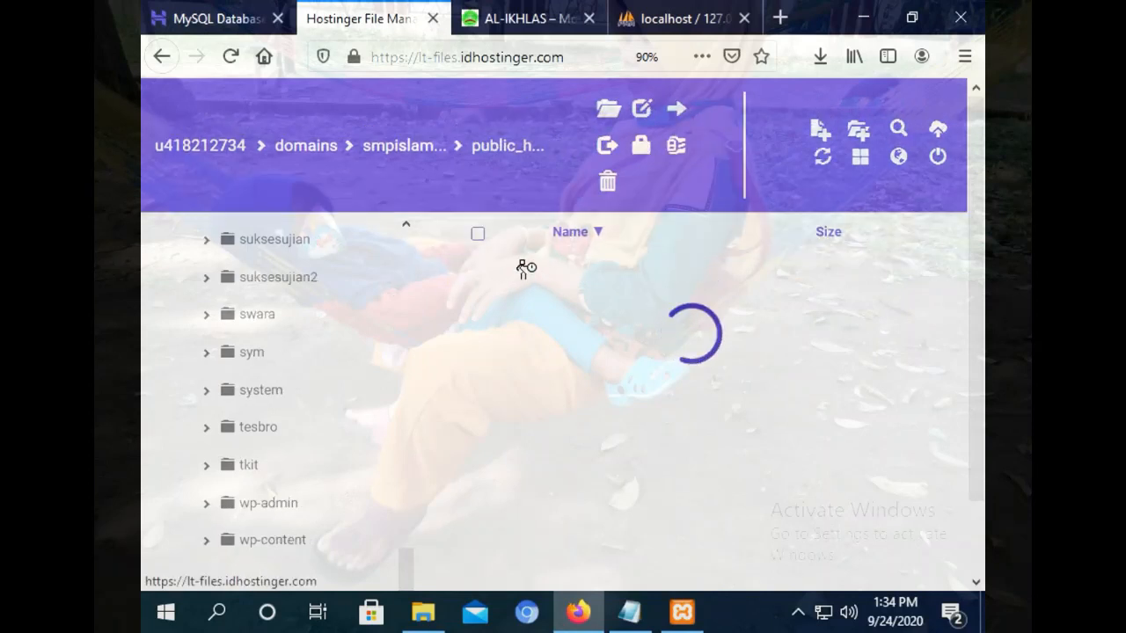
Move all WordPress files from the inner wplatihan2 folder into wplatihan.
{"action": "left_click", "coordinate": [447, 196]}
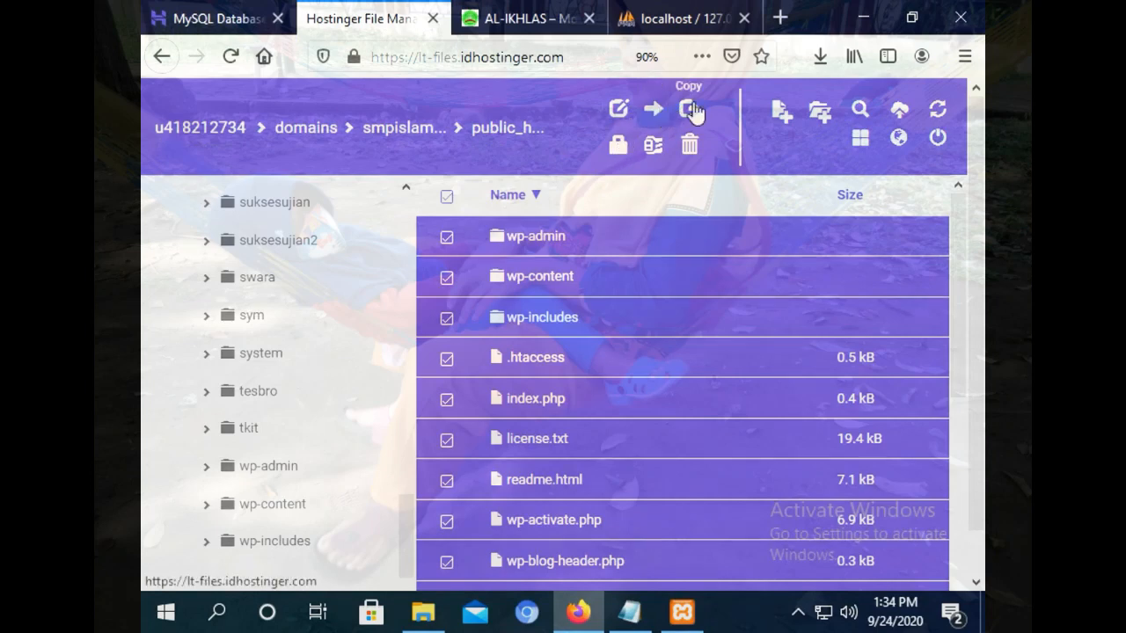
{"action": "left_click", "coordinate": [653, 110]}
{"action": "left_click", "coordinate": [472, 264]}
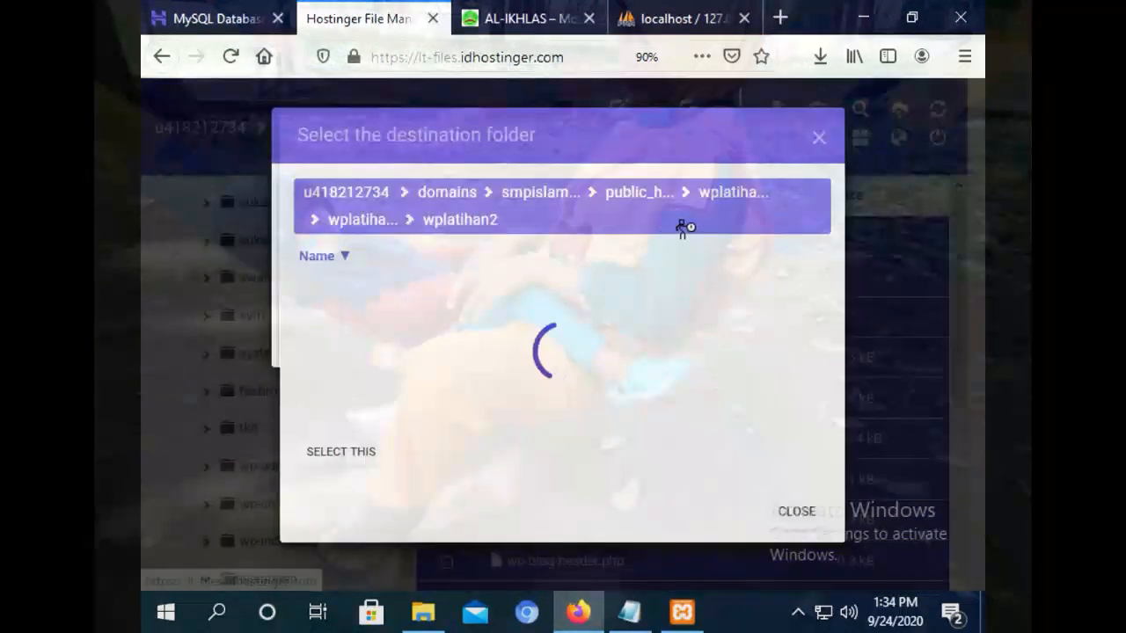
{"action": "left_click", "coordinate": [730, 197]}
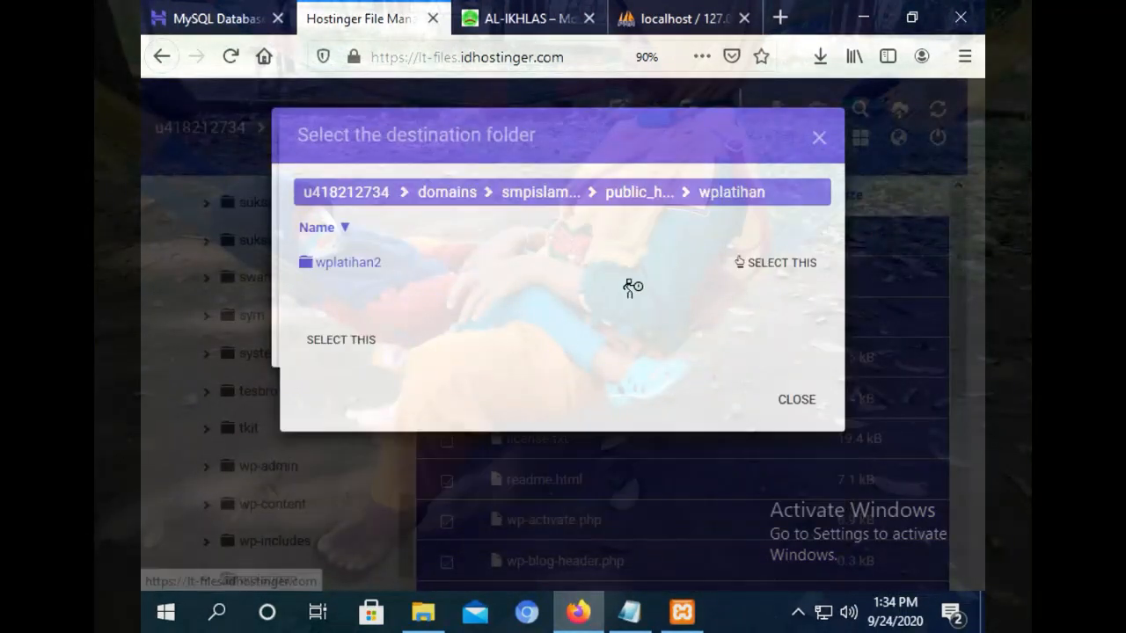
{"action": "left_click", "coordinate": [365, 355]}
{"action": "left_click", "coordinate": [775, 348]}
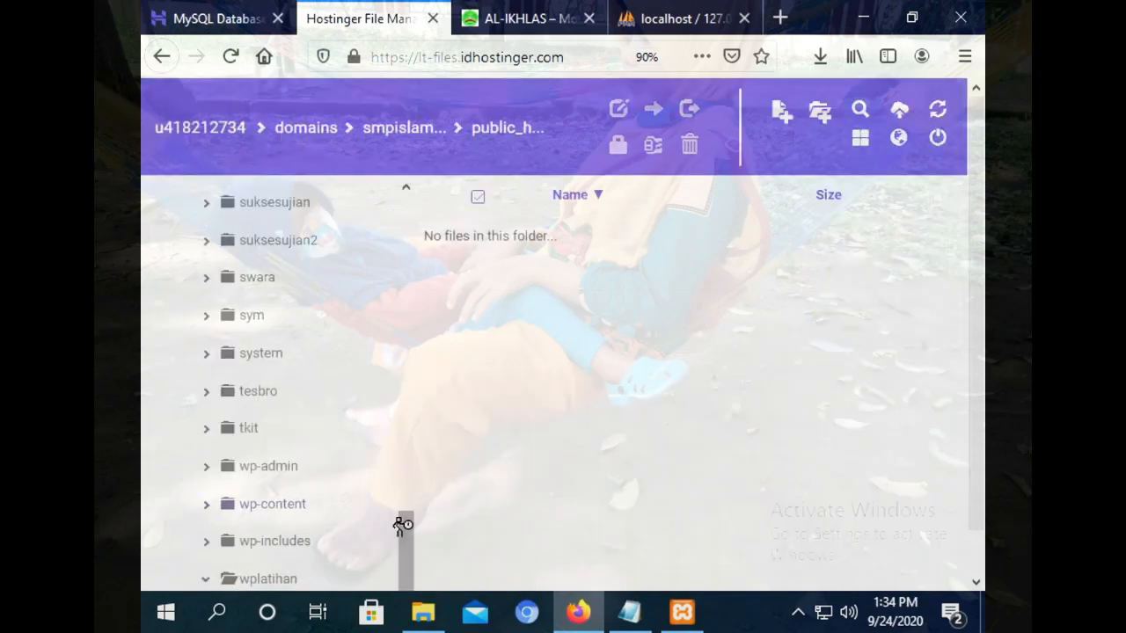
Delete the leftover wplatihan2 folder inside wplatihan.
{"action": "left_click", "coordinate": [279, 580]}
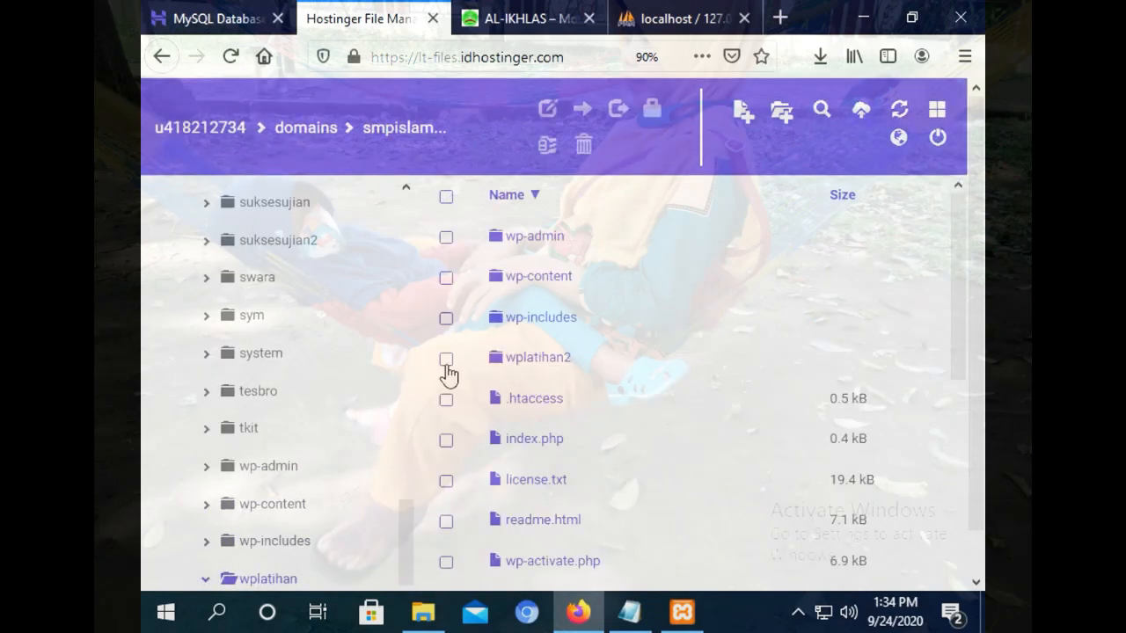
{"action": "left_click", "coordinate": [446, 359]}
{"action": "left_click", "coordinate": [608, 146]}
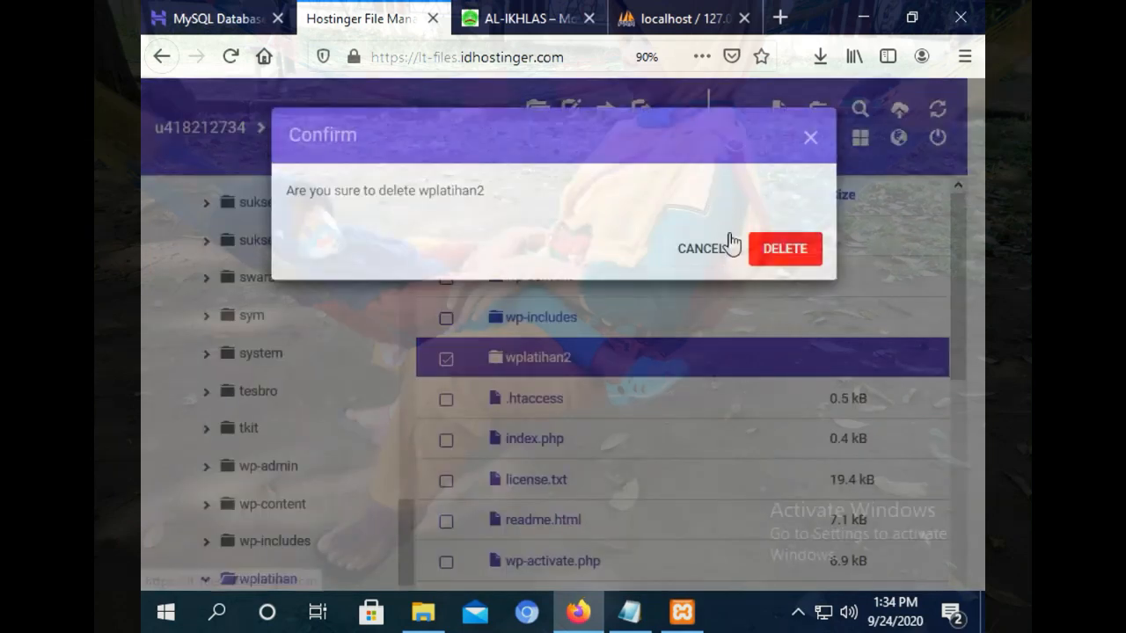
{"action": "left_click", "coordinate": [785, 251]}
{"action": "left_click", "coordinate": [194, 12]}
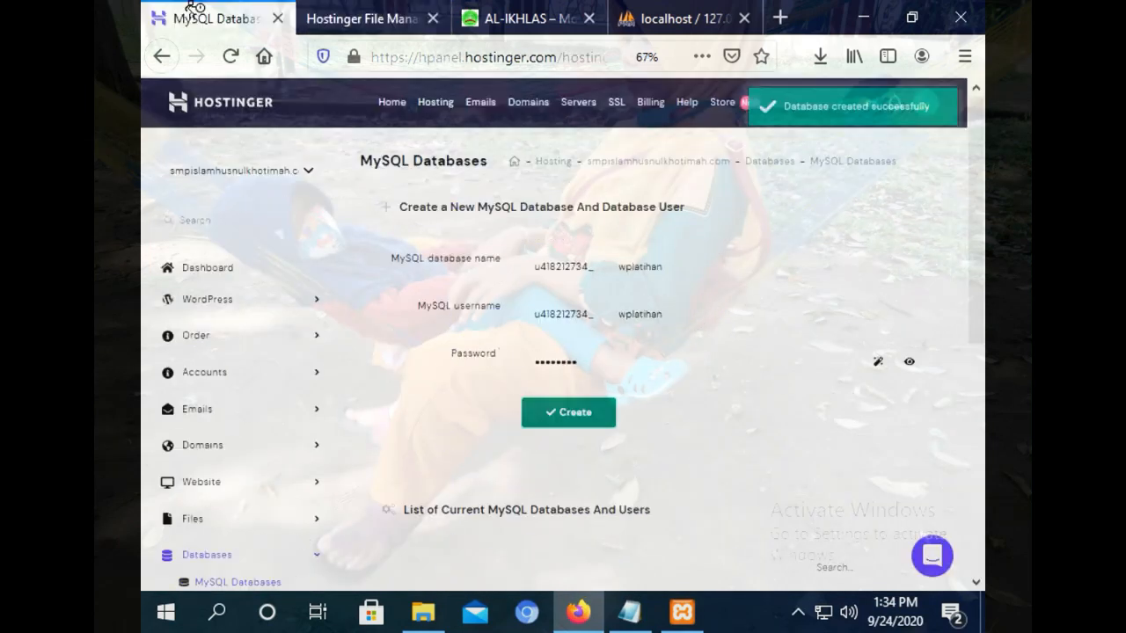
Launch phpMyAdmin for the wplatihan database and wait until its empty database page loads.
{"action": "left_click_drag", "start_coordinate": [977, 233], "coordinate": [979, 422]}
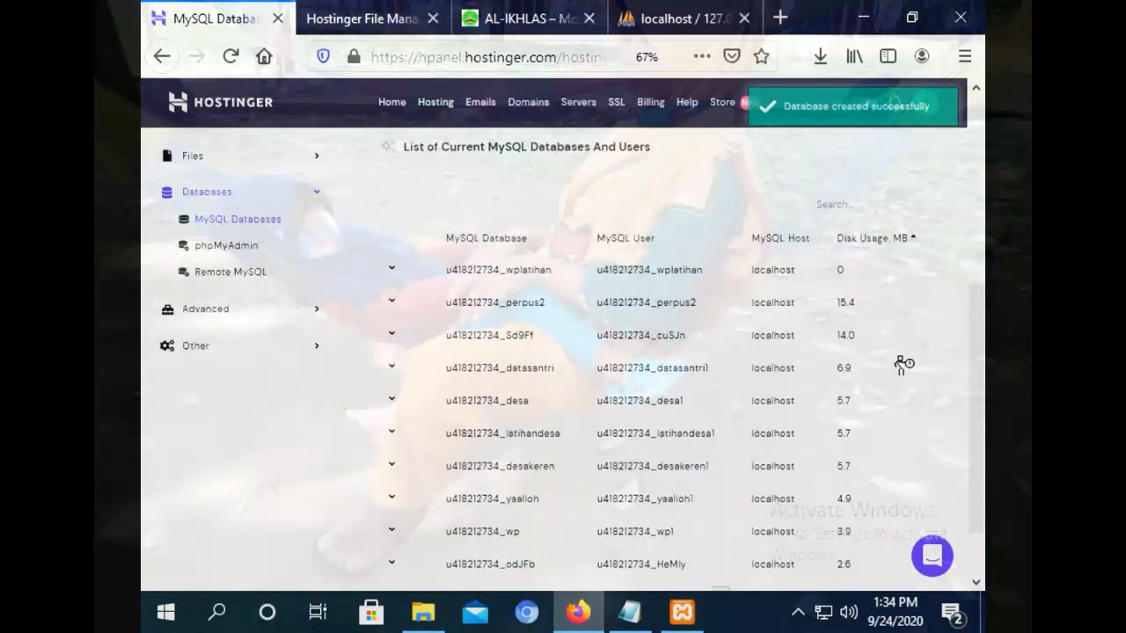
{"action": "left_click", "coordinate": [657, 273]}
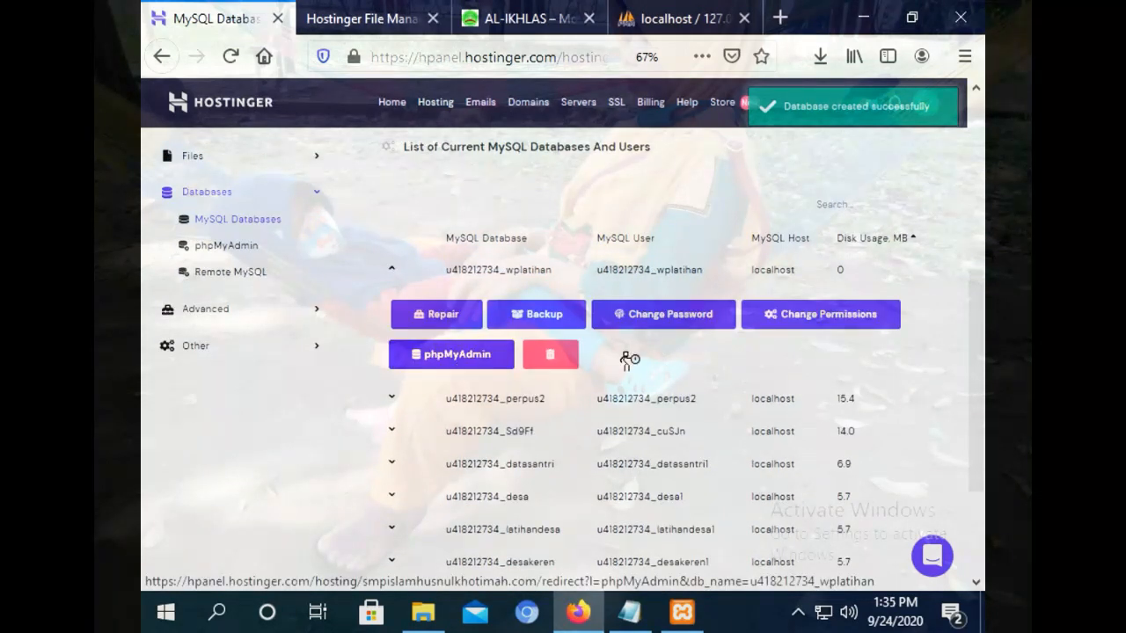
{"action": "left_click", "coordinate": [442, 355]}
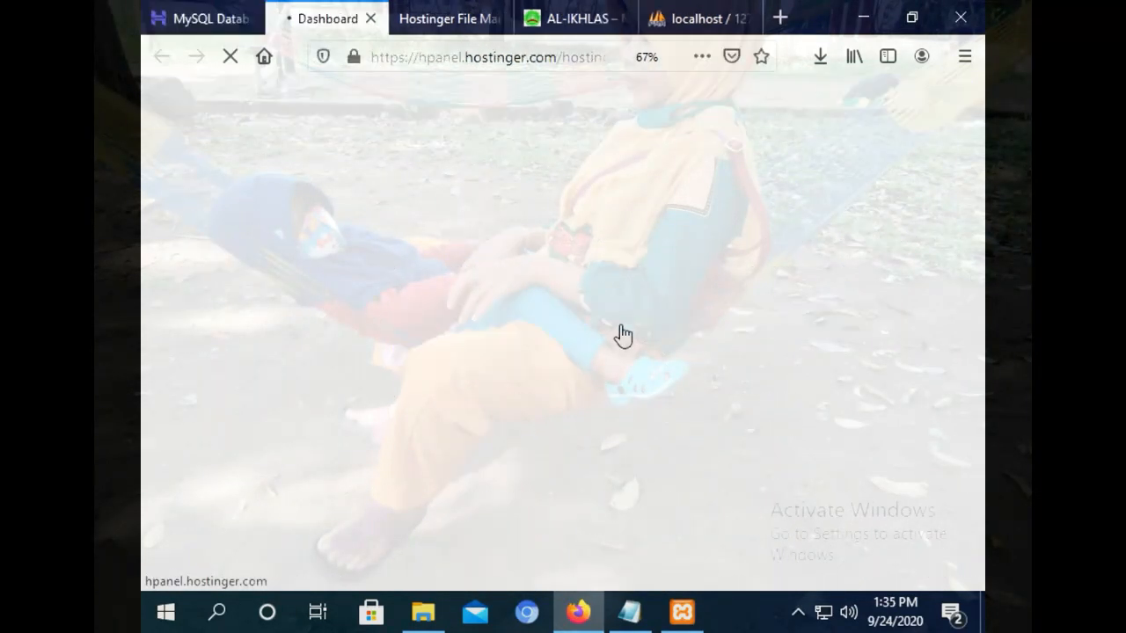
{"action": "left_click", "coordinate": [448, 19]}
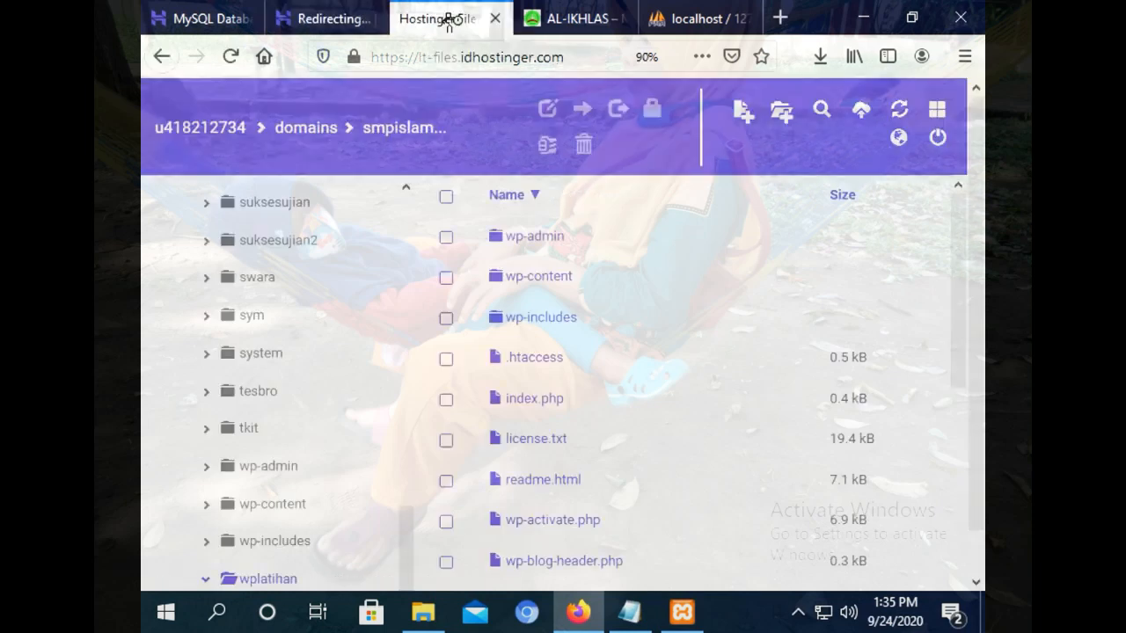
{"action": "left_click", "coordinate": [327, 20]}
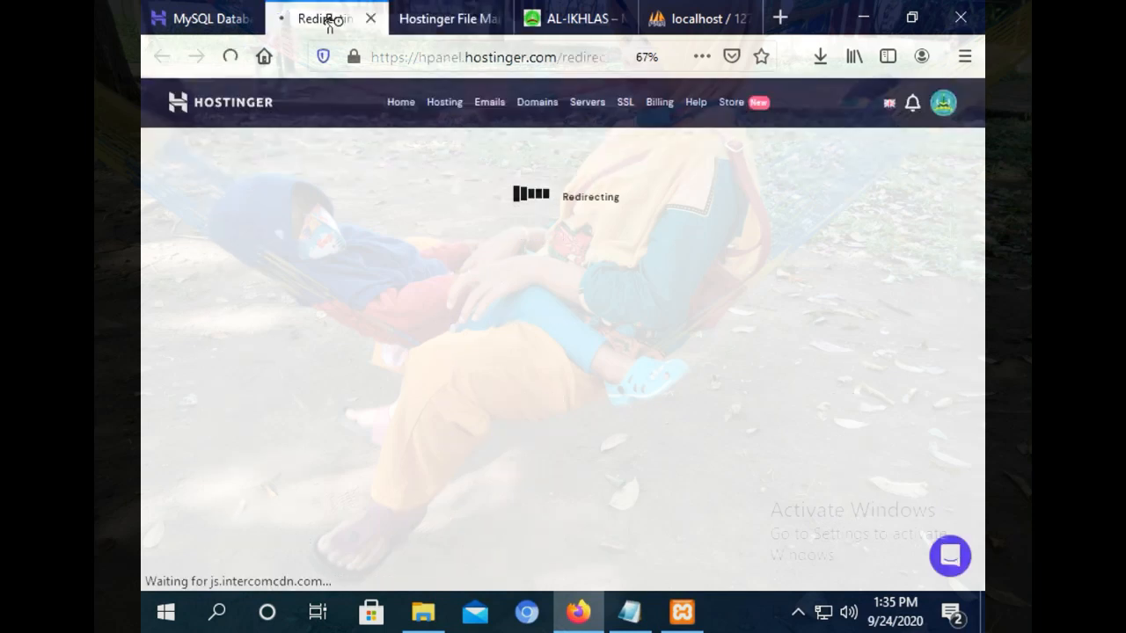
{"action": "left_click", "coordinate": [436, 19]}
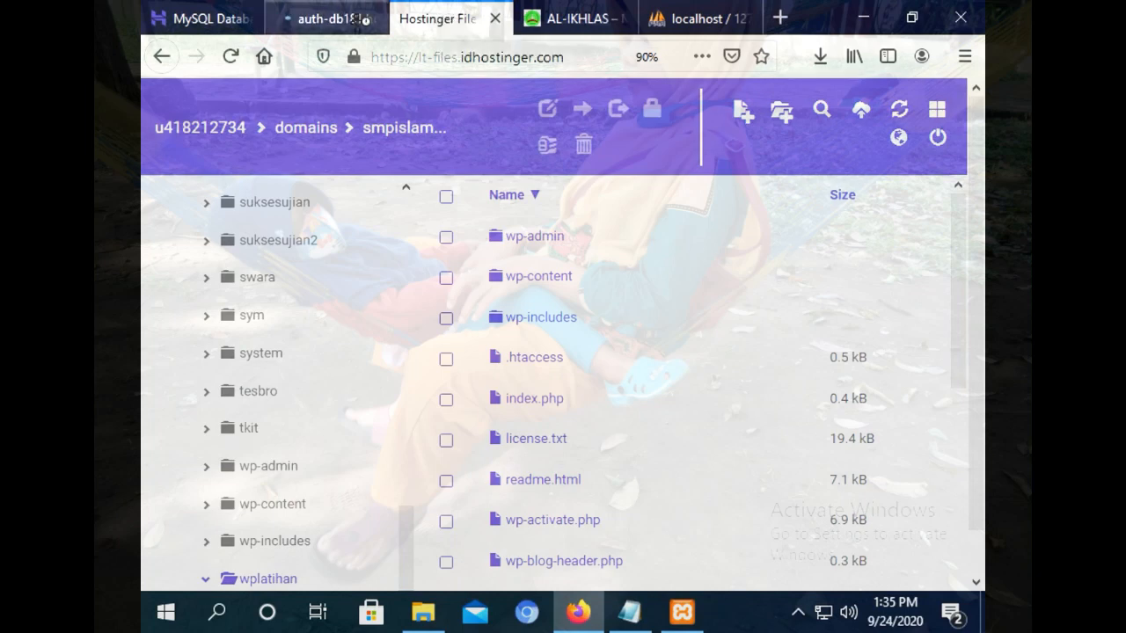
{"action": "left_click", "coordinate": [365, 19]}
{"action": "left_click", "coordinate": [437, 9]}
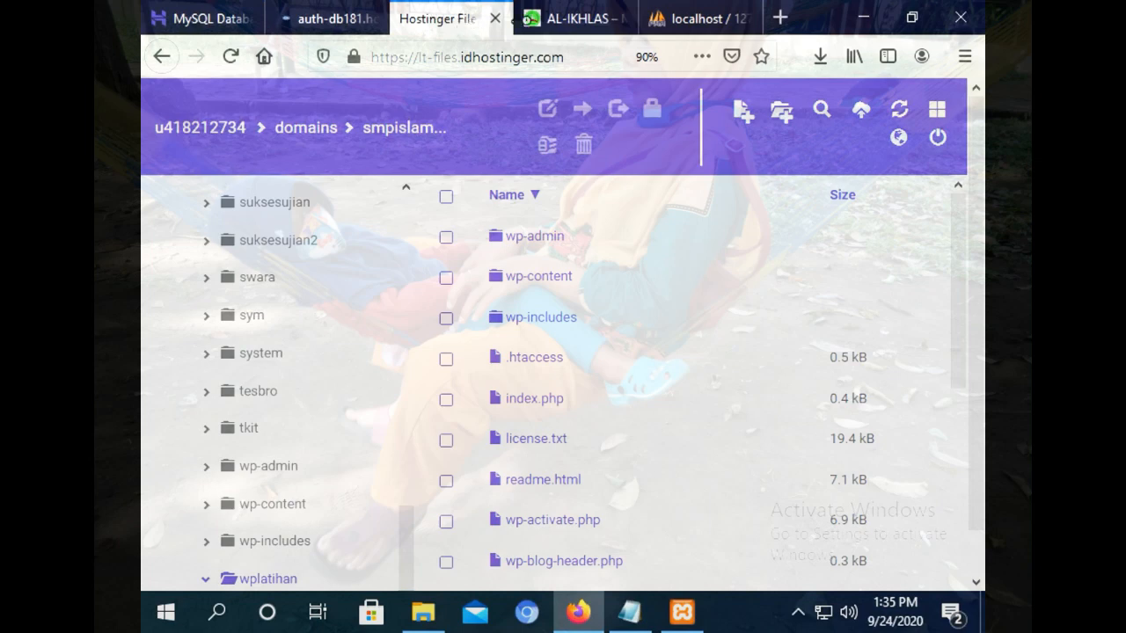
{"action": "left_click", "coordinate": [575, 18]}
{"action": "left_click", "coordinate": [457, 17]}
{"action": "left_click", "coordinate": [334, 17]}
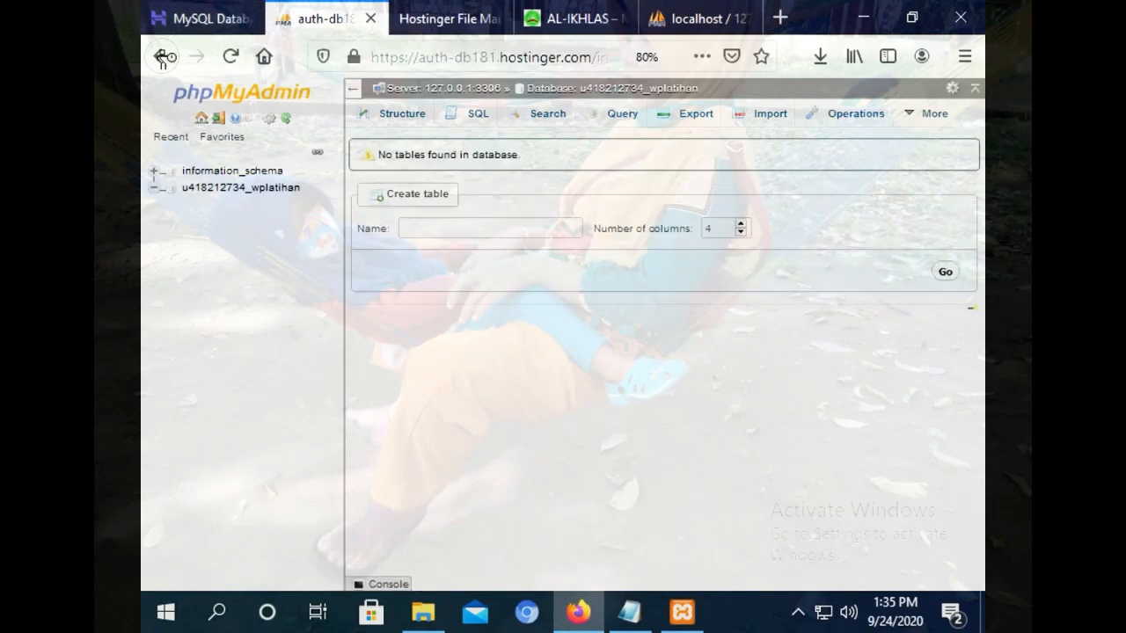
{"action": "left_click", "coordinate": [212, 17]}
{"action": "left_click_drag", "start_coordinate": [982, 406], "coordinate": [939, 103]}
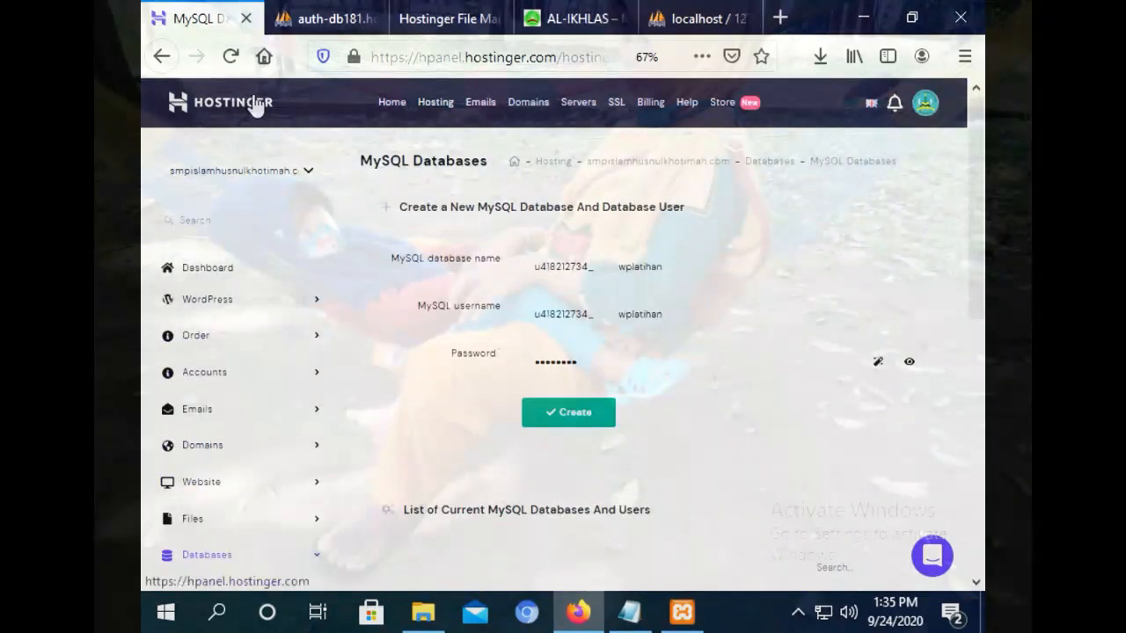
{"action": "left_click", "coordinate": [296, 22]}
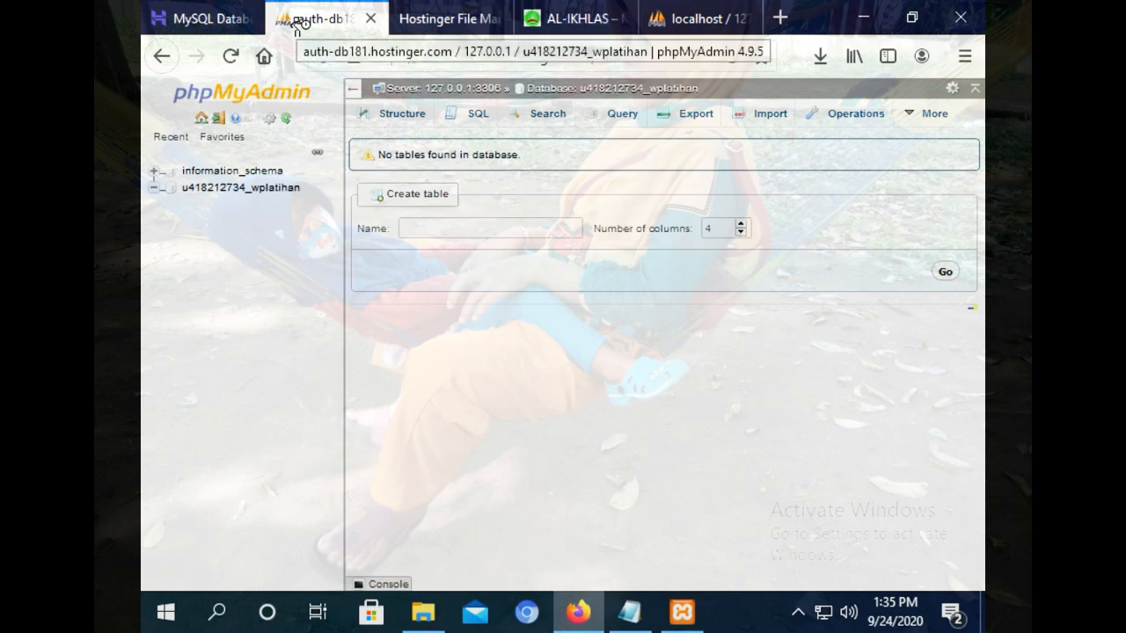
{"action": "left_click", "coordinate": [448, 18]}
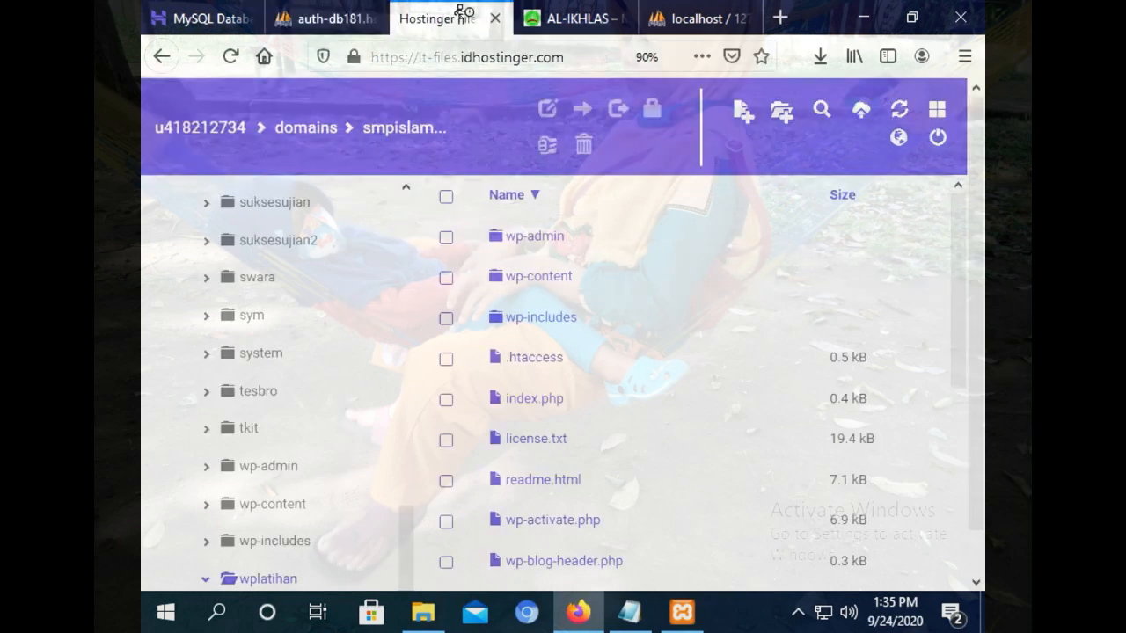
{"action": "left_click", "coordinate": [334, 12]}
{"action": "left_click", "coordinate": [452, 13]}
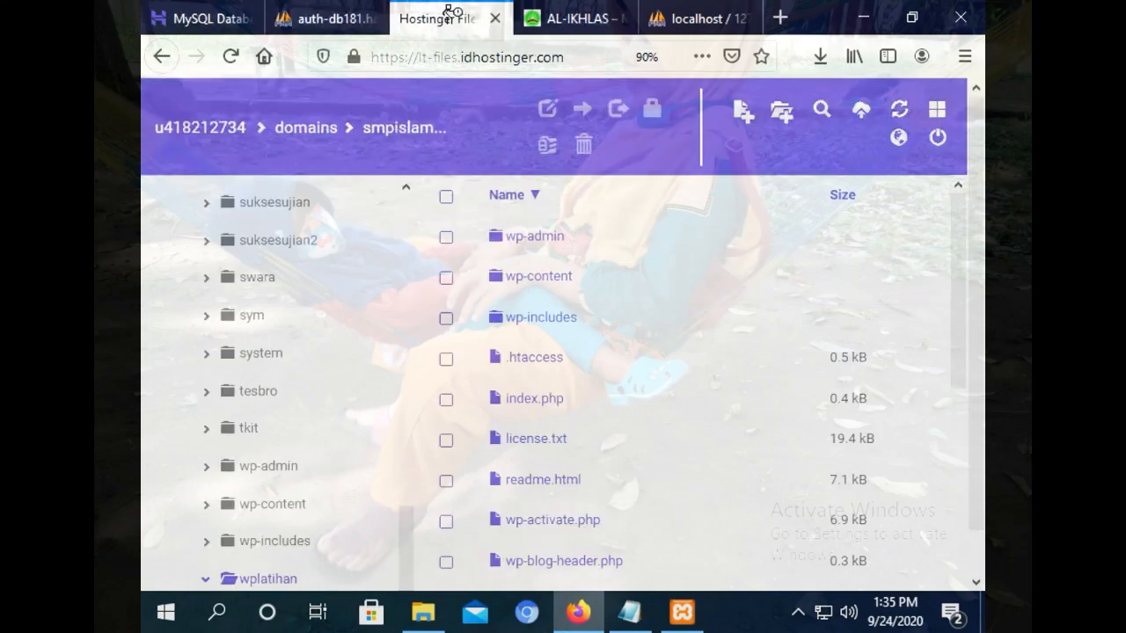
{"action": "left_click", "coordinate": [327, 14]}
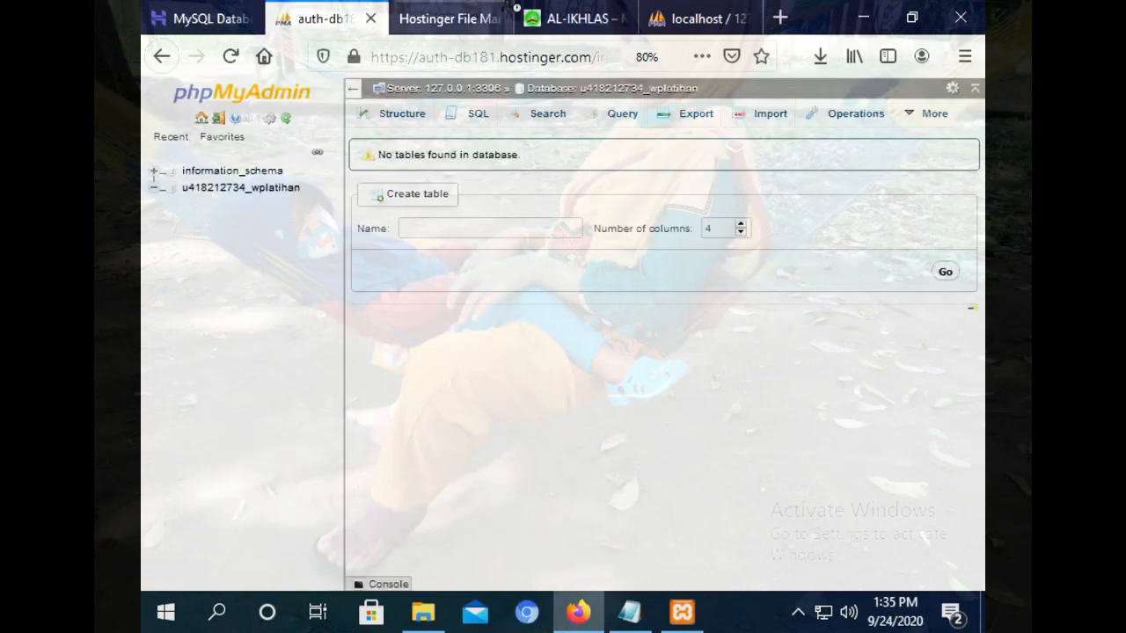
{"action": "left_click", "coordinate": [453, 12]}
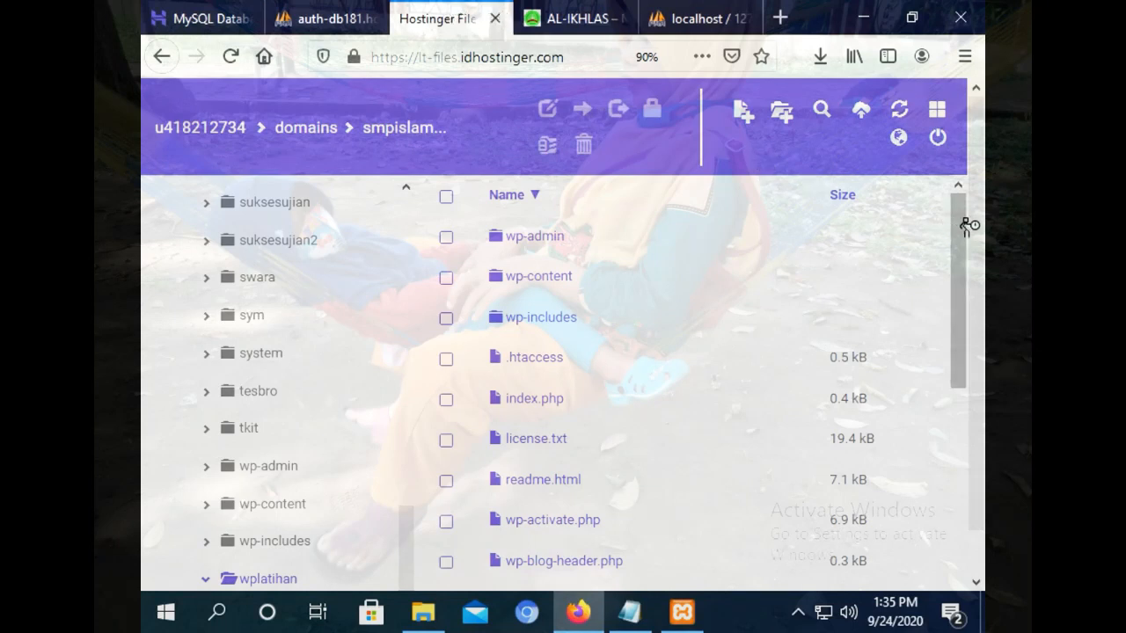
{"action": "left_click_drag", "start_coordinate": [968, 226], "coordinate": [968, 203]}
{"action": "scroll", "coordinate": [982, 440], "scroll_direction": "down", "scroll_amount": 1}
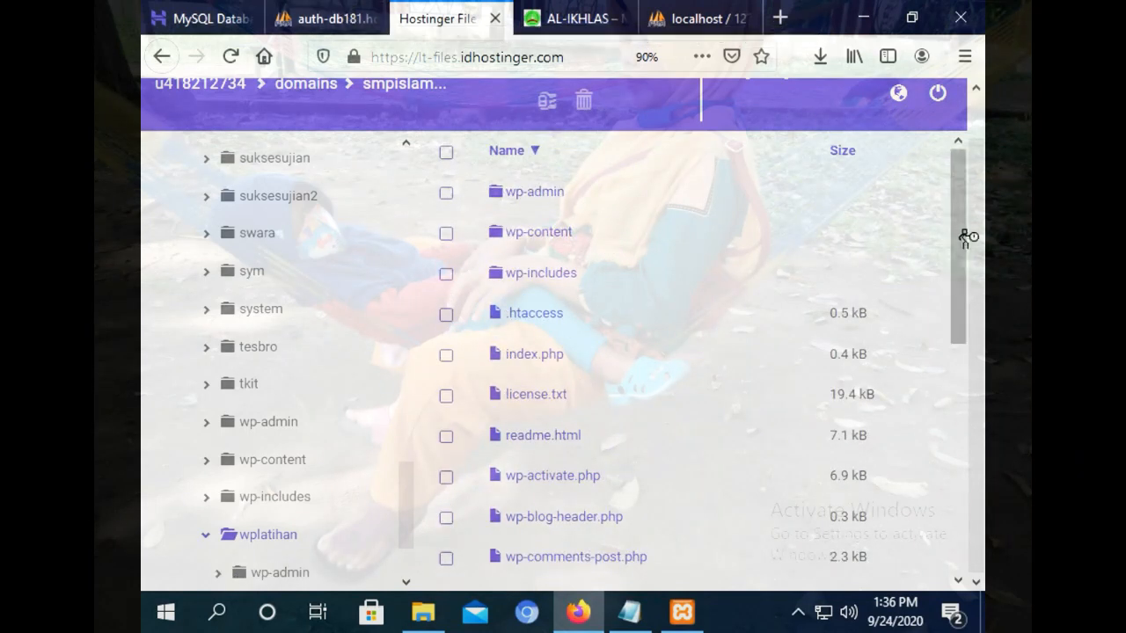
{"action": "left_click_drag", "start_coordinate": [978, 296], "coordinate": [977, 233]}
{"action": "left_click", "coordinate": [345, 10]}
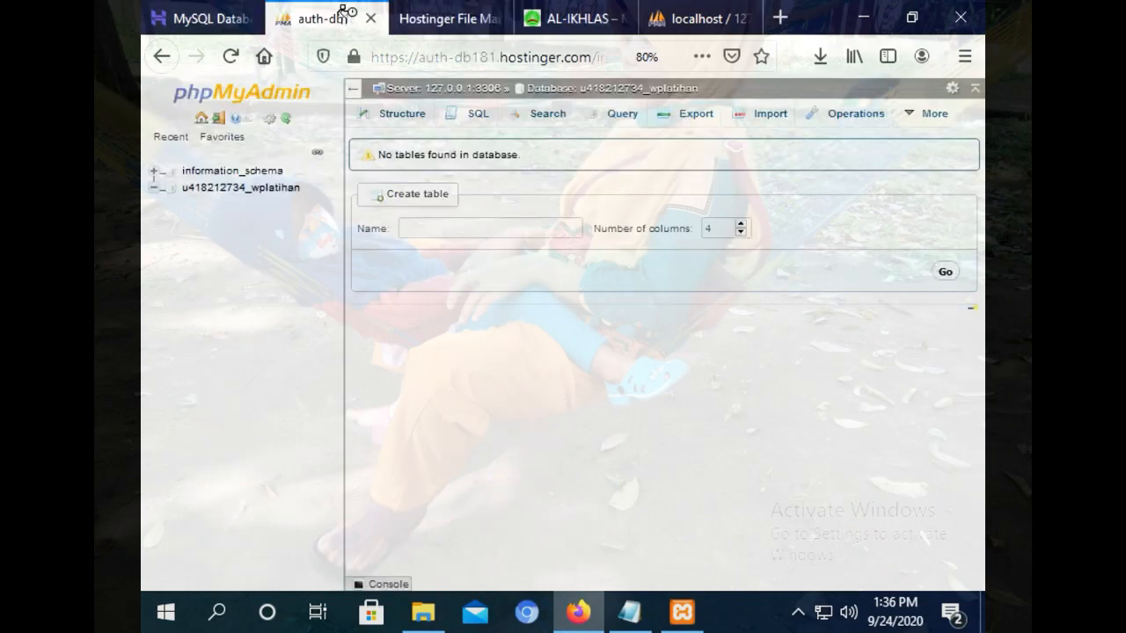
Import the wplatihan2(1).sql dump from Downloads into the wplatihan database.
{"action": "left_click", "coordinate": [758, 120]}
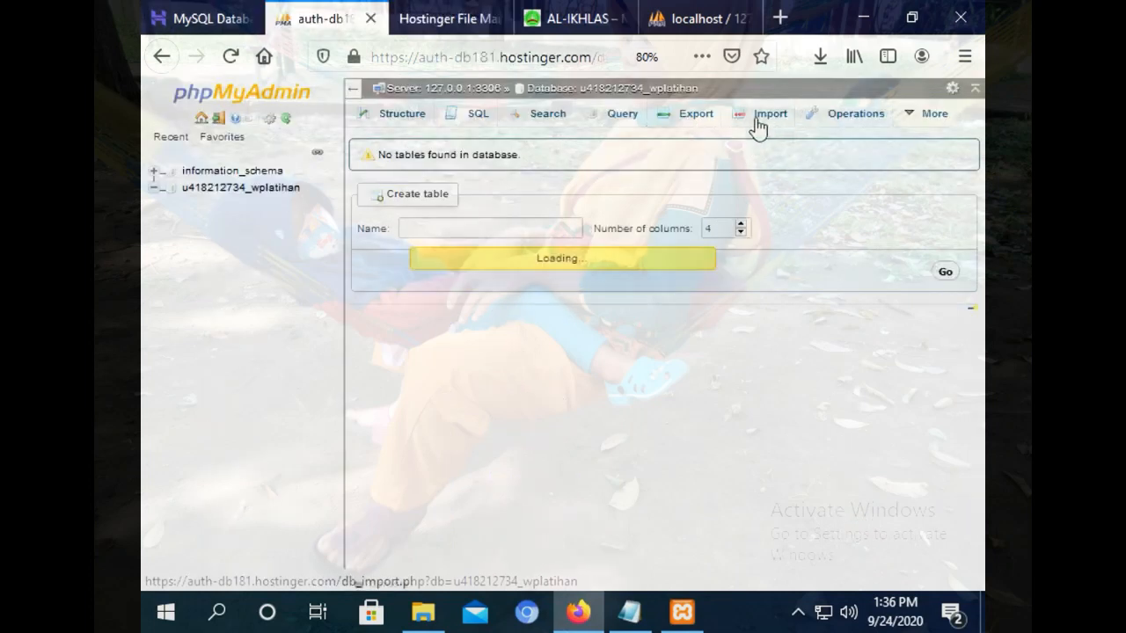
{"action": "left_click", "coordinate": [528, 283]}
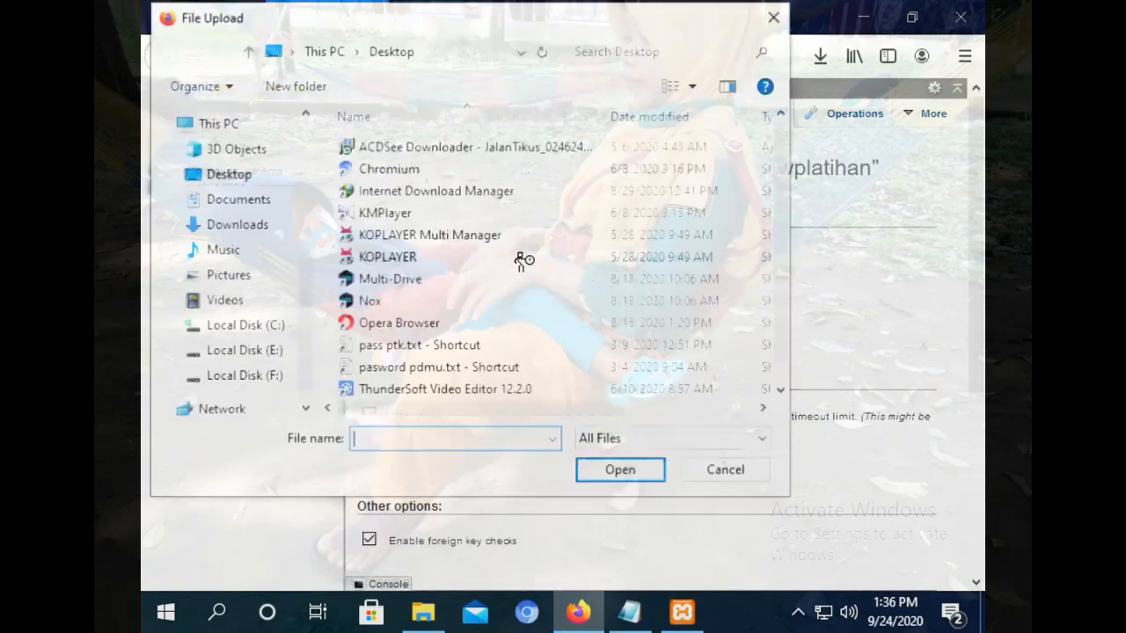
{"action": "left_click", "coordinate": [236, 225]}
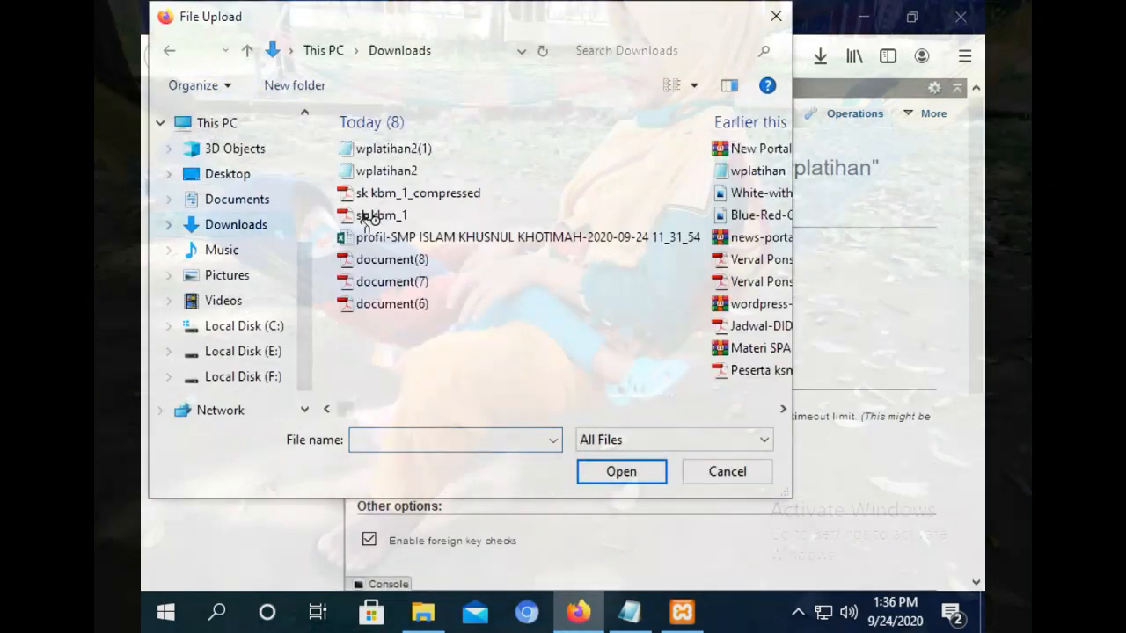
{"action": "double_click", "coordinate": [414, 150]}
{"action": "scroll", "coordinate": [432, 489], "scroll_direction": "down", "scroll_amount": 5}
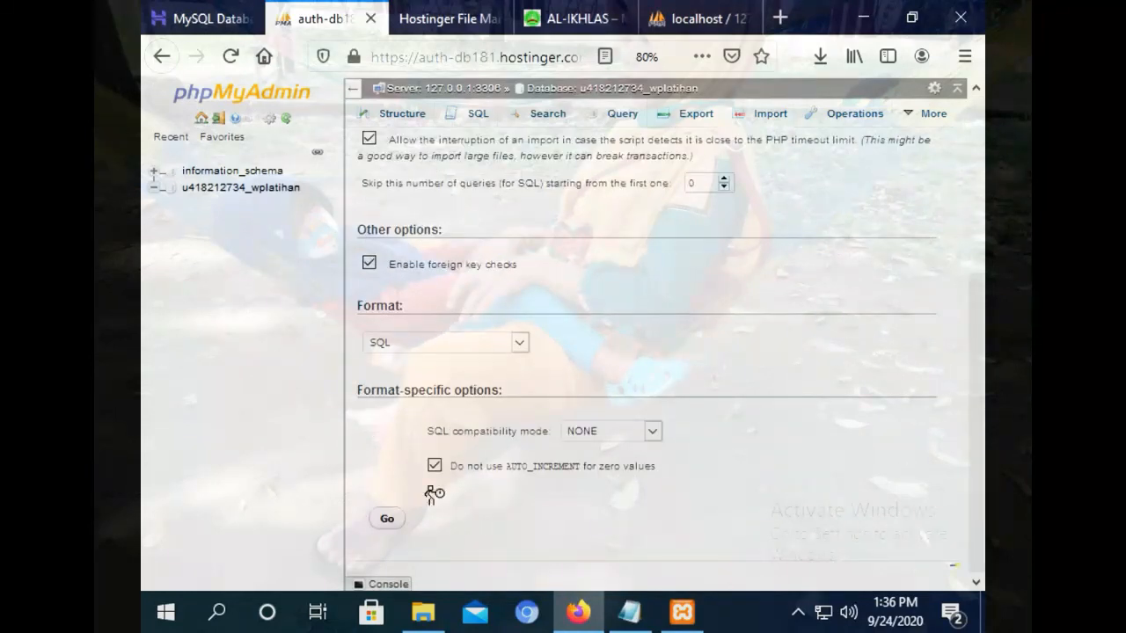
{"action": "left_click", "coordinate": [387, 519]}
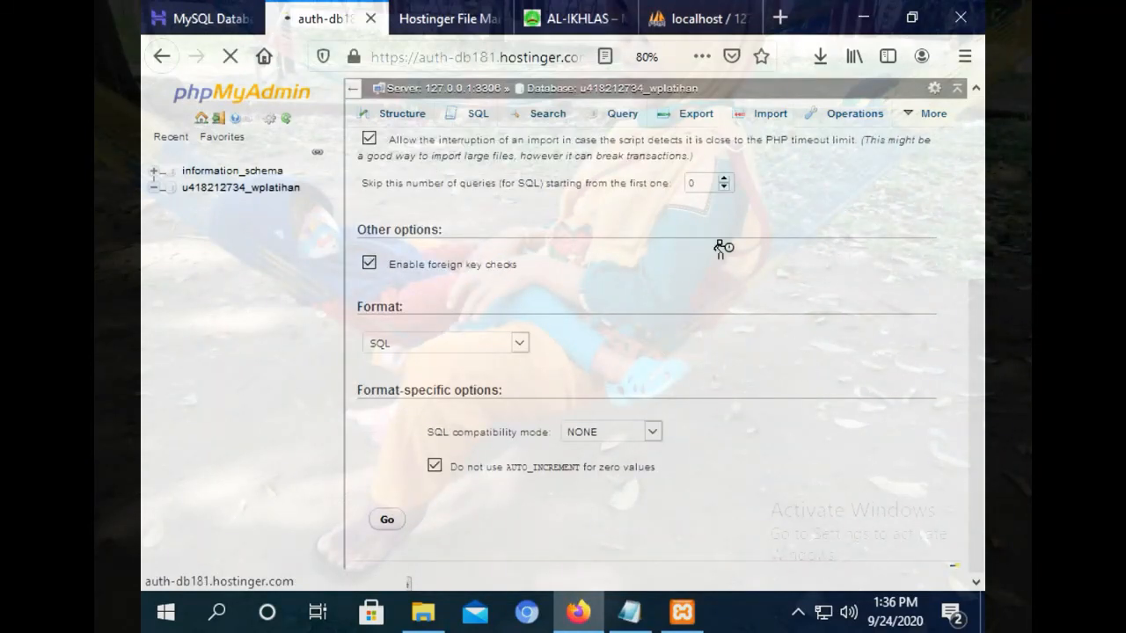
Open a blank browser page and minimize Firefox to the desktop.
{"action": "left_click", "coordinate": [436, 17]}
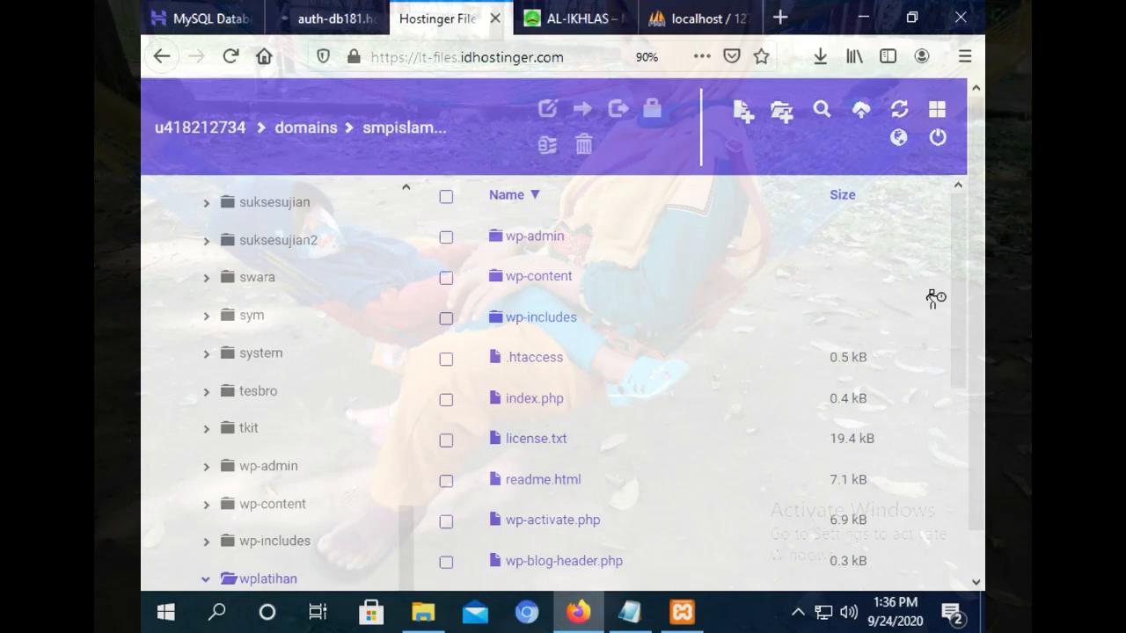
{"action": "left_click", "coordinate": [779, 18]}
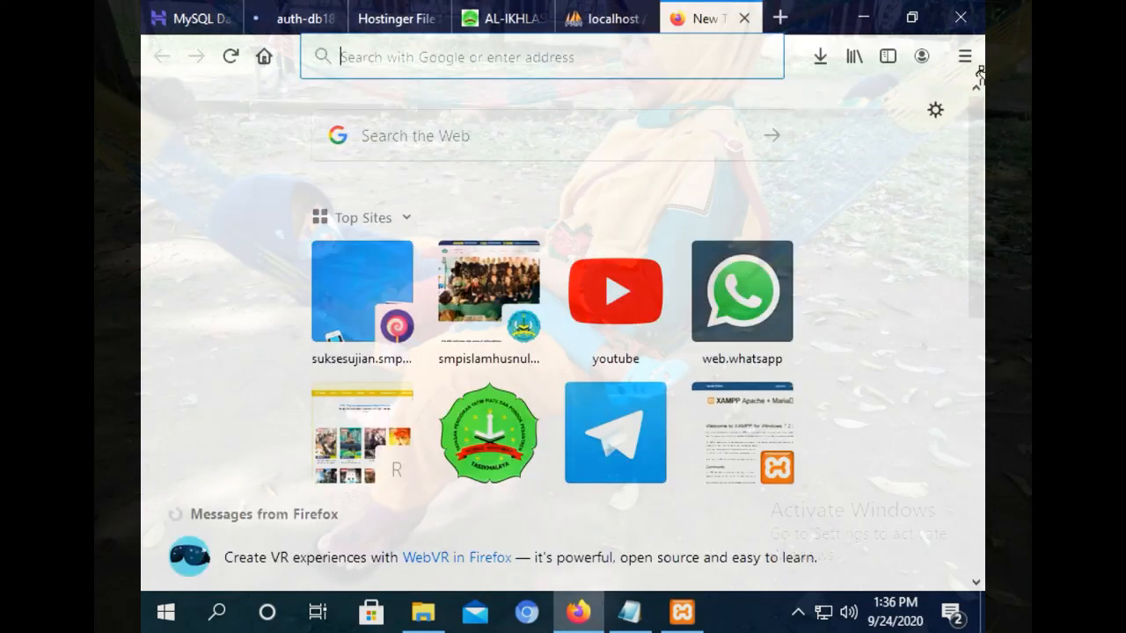
{"action": "left_click", "coordinate": [864, 19]}
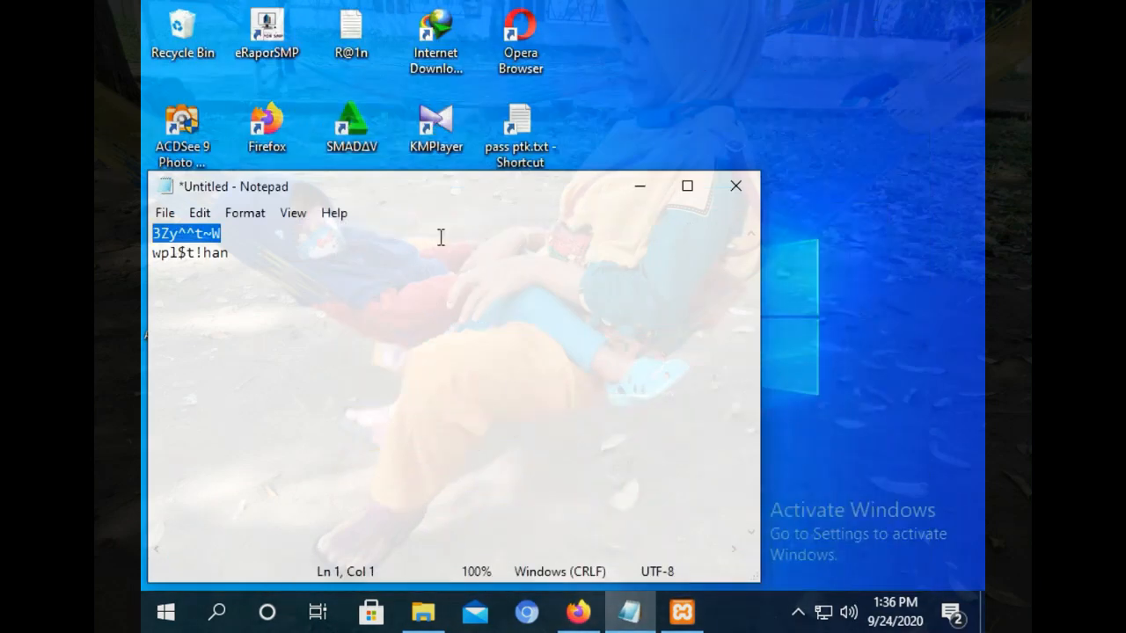
Load wplatihan.smpislamhusnulkhotimah.com in Chrome, then check phpMyAdmin's import result of 79 queries.
{"action": "left_click", "coordinate": [641, 188]}
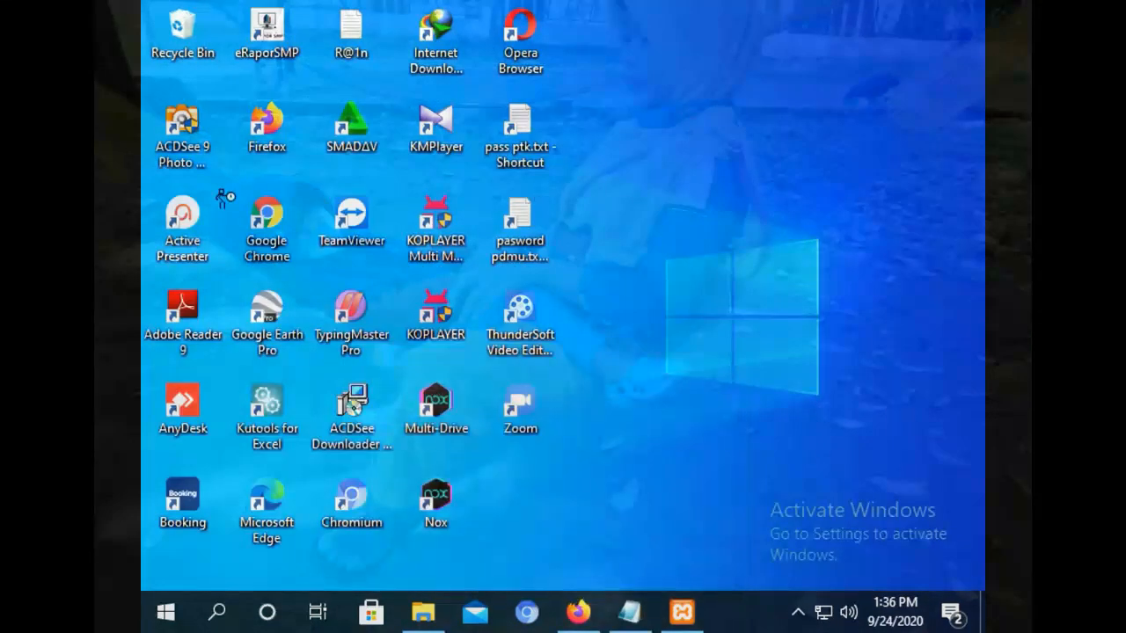
{"action": "double_click", "coordinate": [254, 225]}
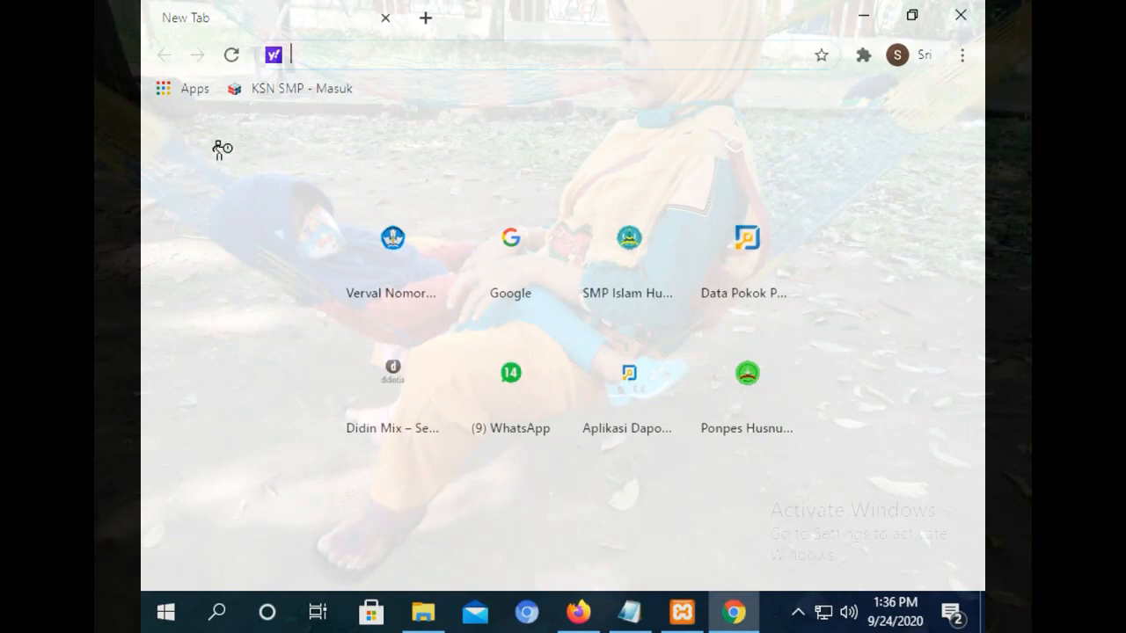
{"action": "type", "text": "wp"}
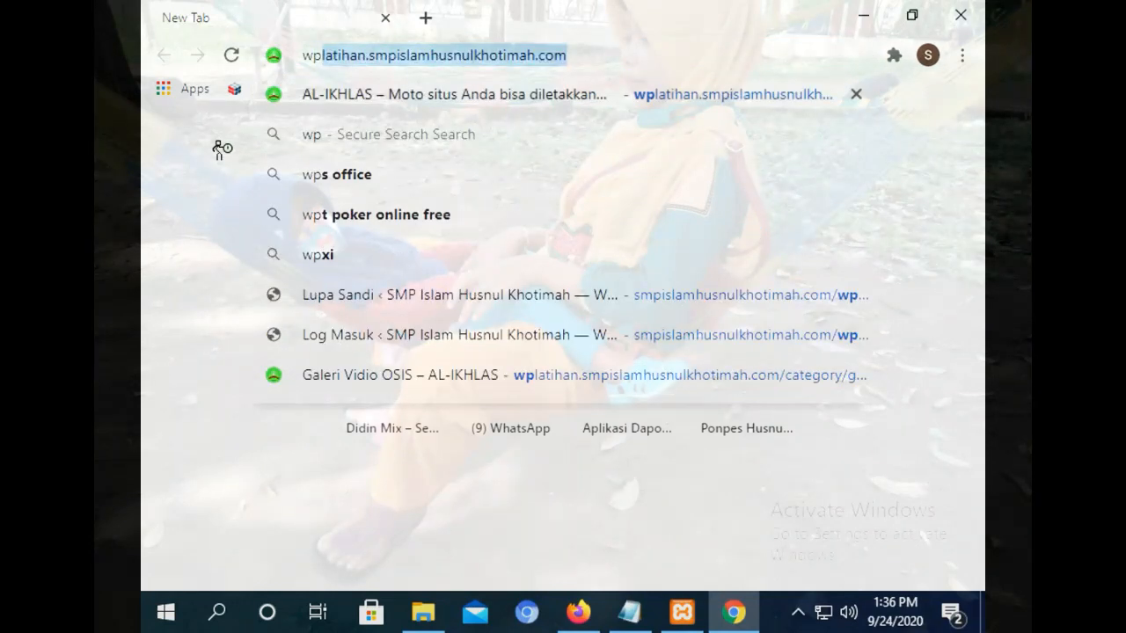
{"action": "key", "text": "Return"}
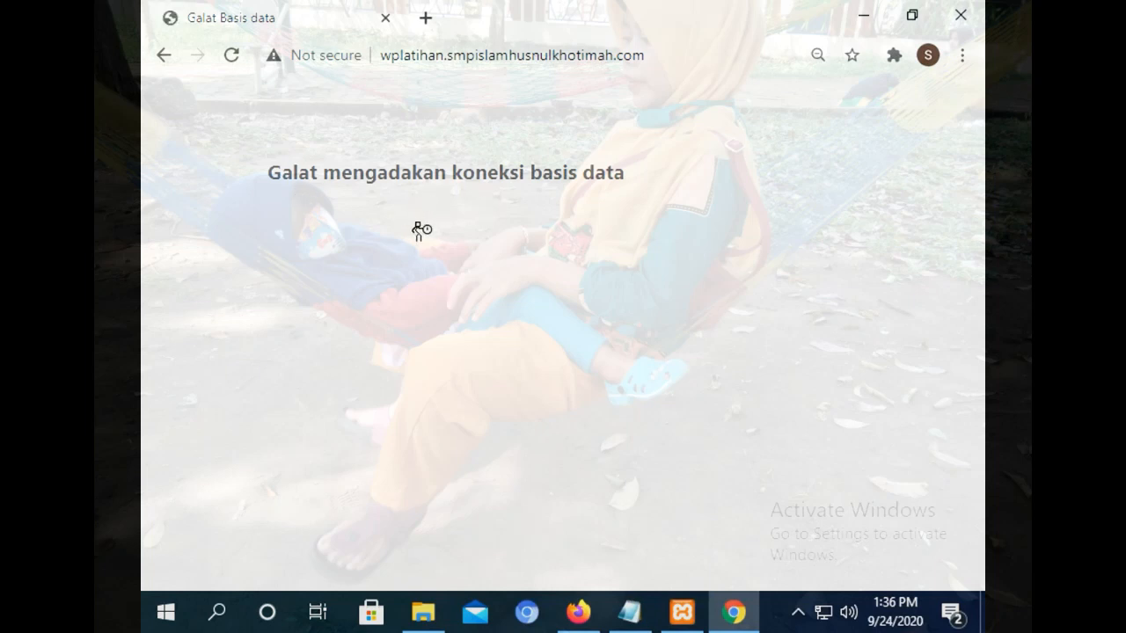
{"action": "left_click", "coordinate": [578, 613]}
{"action": "left_click", "coordinate": [302, 14]}
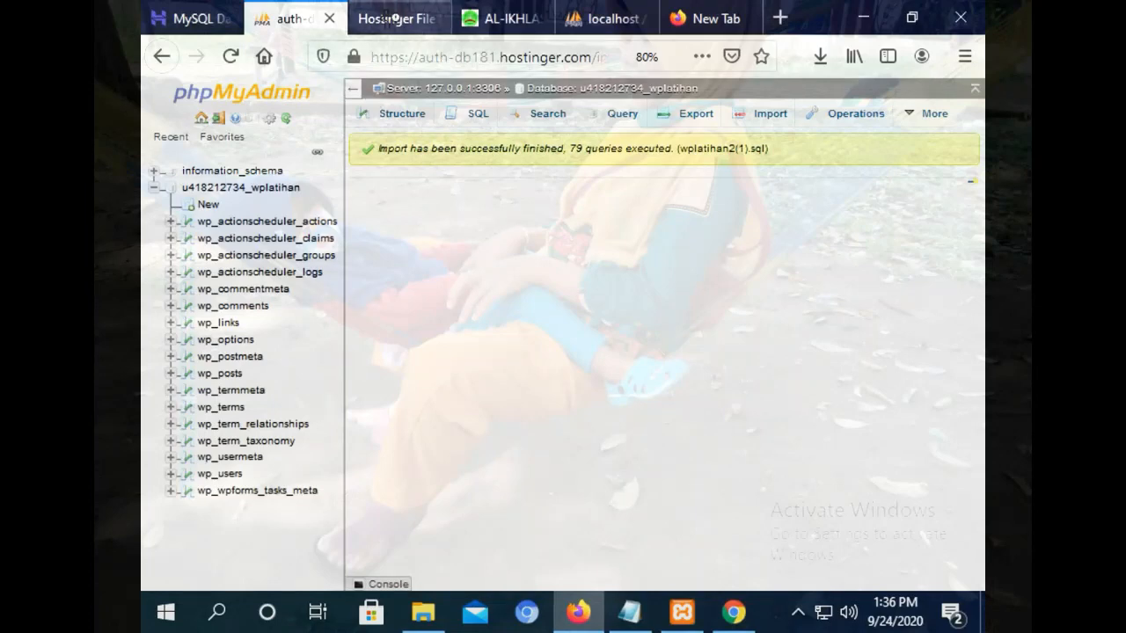
Open wplatihan/wp-config.php and paste the new database password over the old one.
{"action": "left_click", "coordinate": [385, 15]}
{"action": "left_click", "coordinate": [497, 18]}
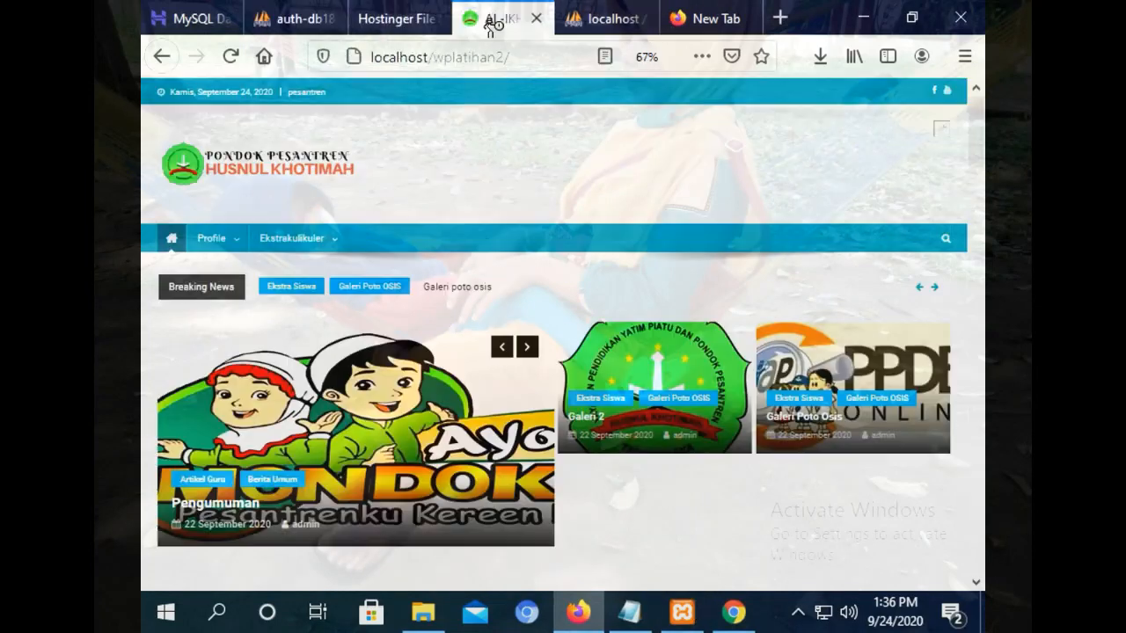
{"action": "left_click", "coordinate": [387, 16]}
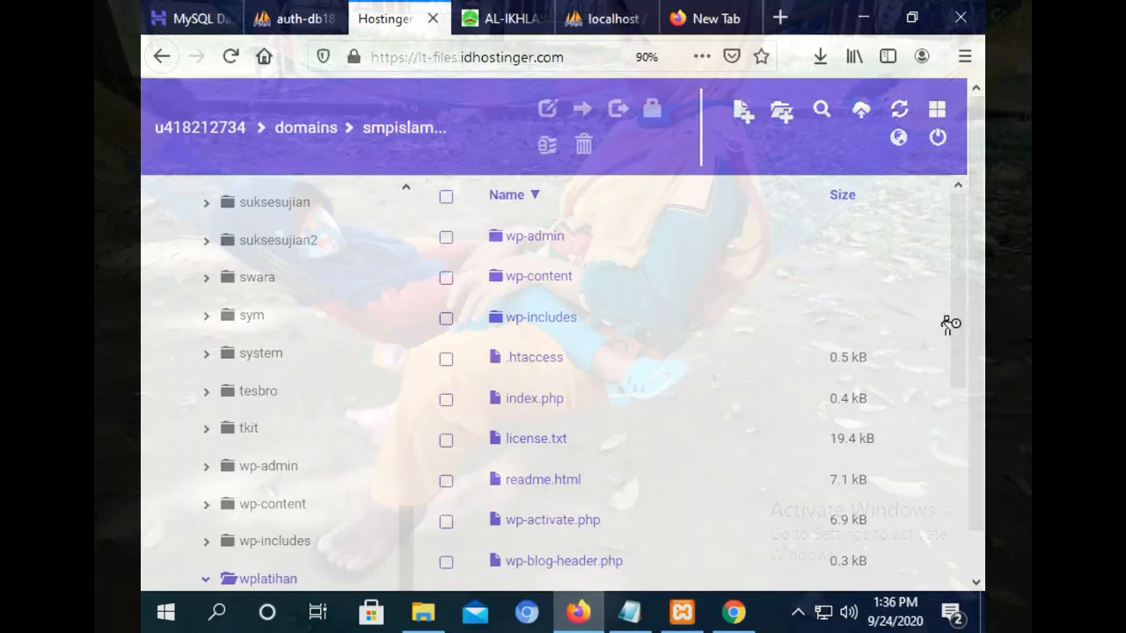
{"action": "left_click_drag", "start_coordinate": [965, 302], "coordinate": [965, 402]}
{"action": "left_click", "coordinate": [253, 577]}
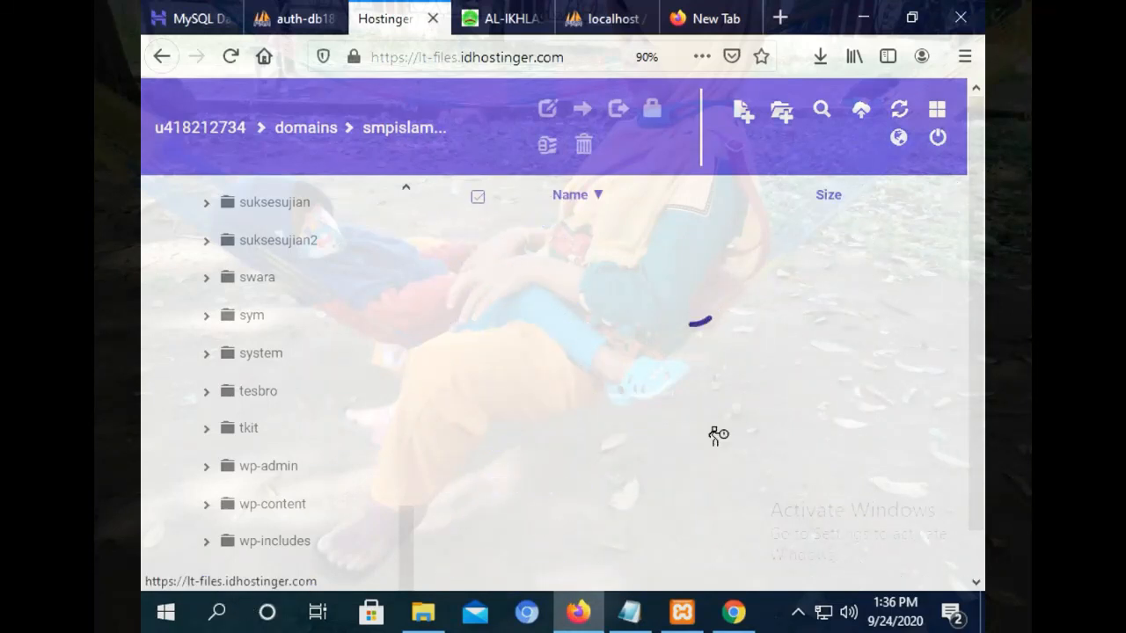
{"action": "left_click_drag", "start_coordinate": [950, 349], "coordinate": [956, 520]}
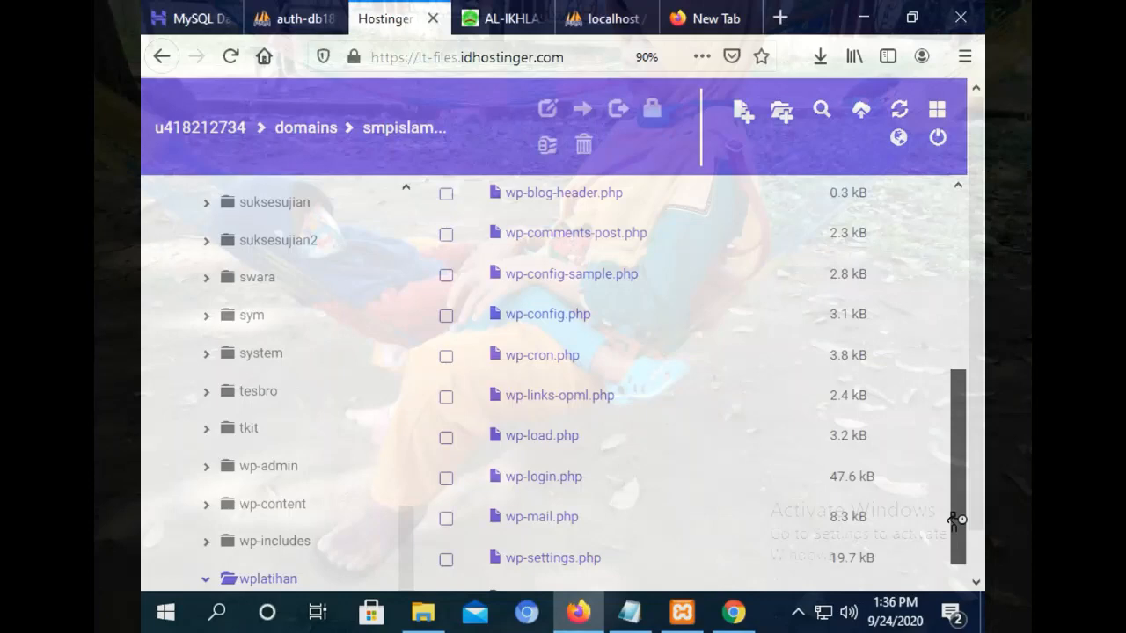
{"action": "double_click", "coordinate": [564, 327]}
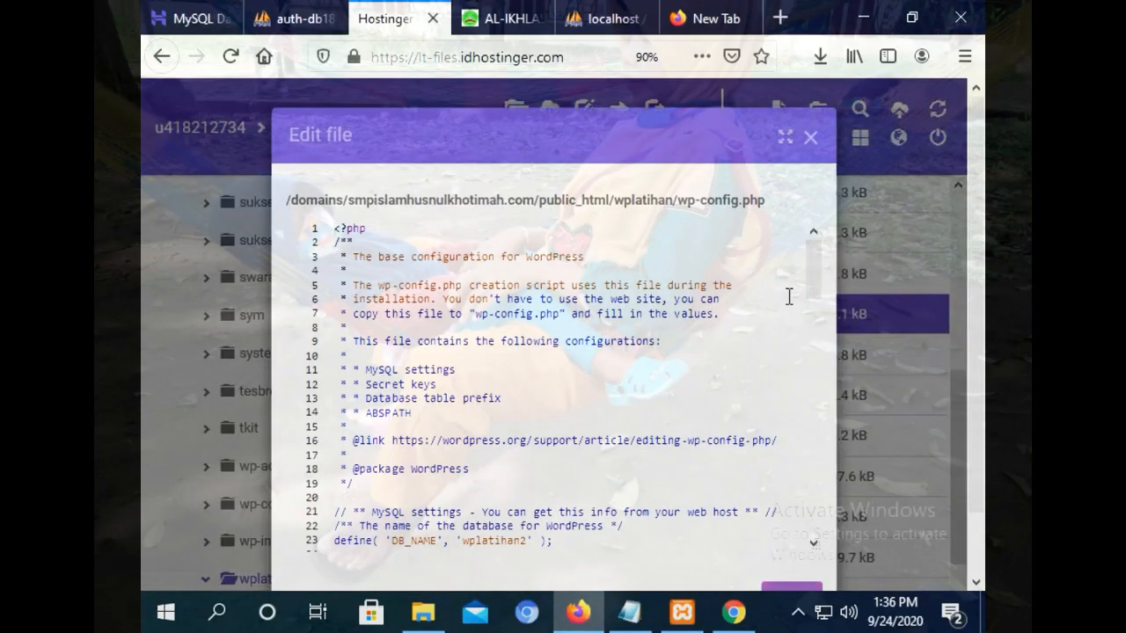
{"action": "left_click_drag", "start_coordinate": [815, 277], "coordinate": [818, 328]}
{"action": "left_click_drag", "start_coordinate": [561, 382], "coordinate": [494, 384]}
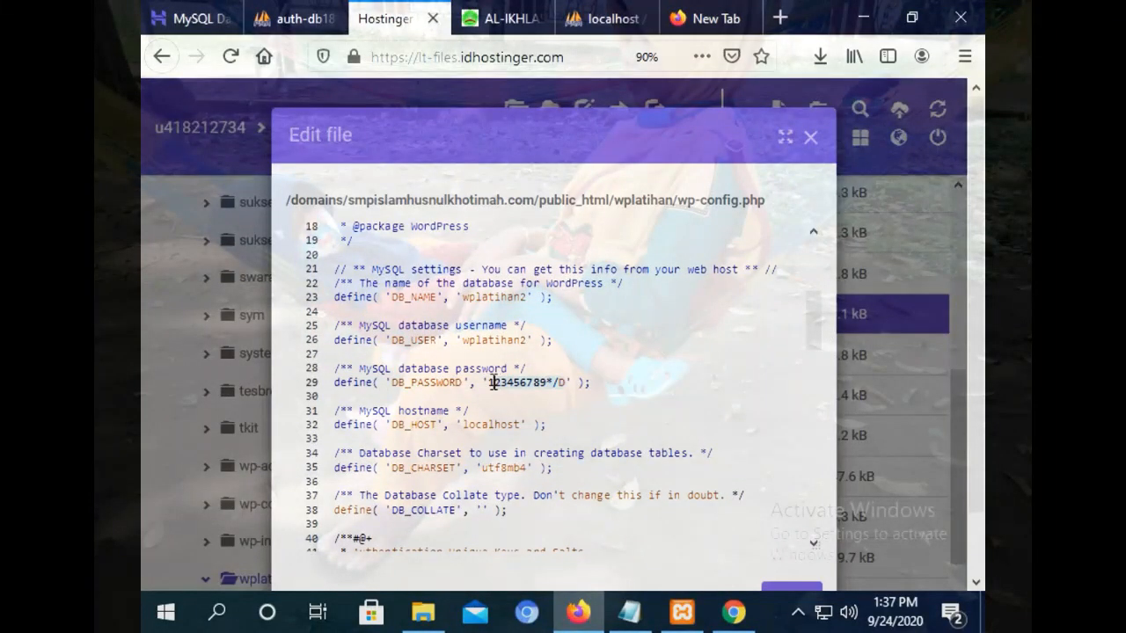
{"action": "right_click", "coordinate": [489, 384]}
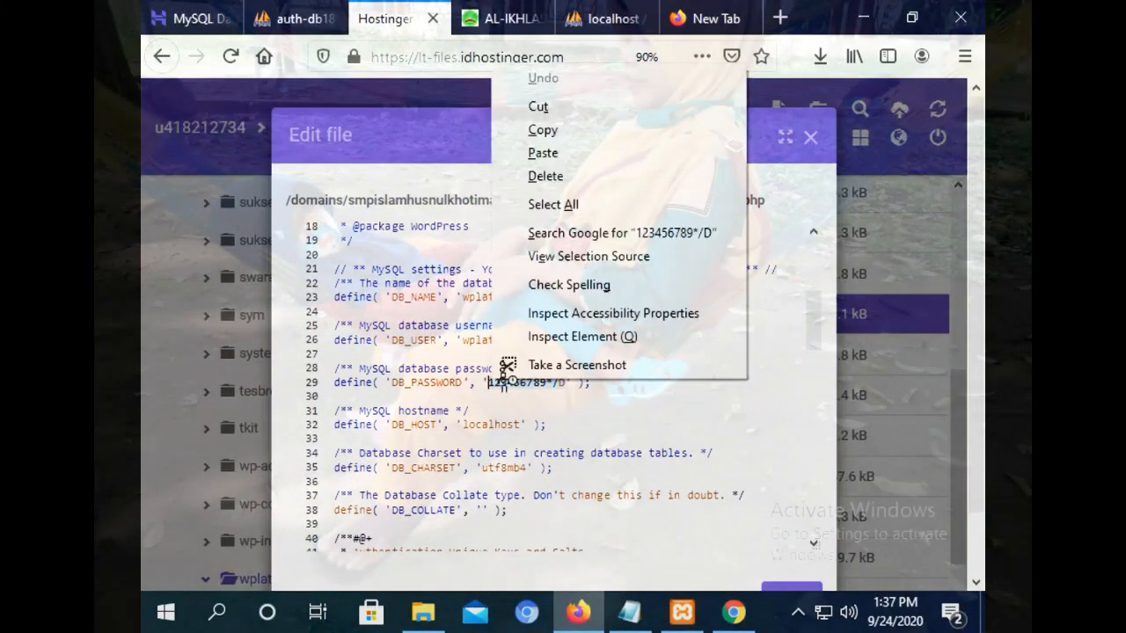
{"action": "left_click", "coordinate": [570, 155]}
Paste the hosted database name into DB_NAME and DB_USER, save, and reload the live site.
{"action": "left_click", "coordinate": [292, 18]}
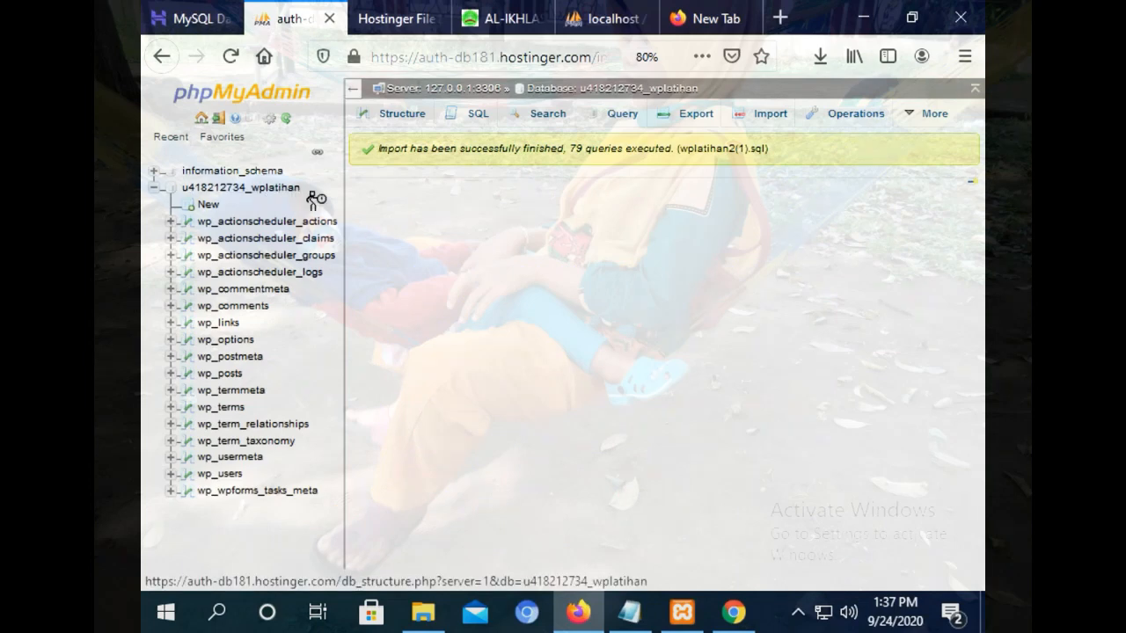
{"action": "right_click", "coordinate": [187, 197]}
{"action": "left_click", "coordinate": [242, 350]}
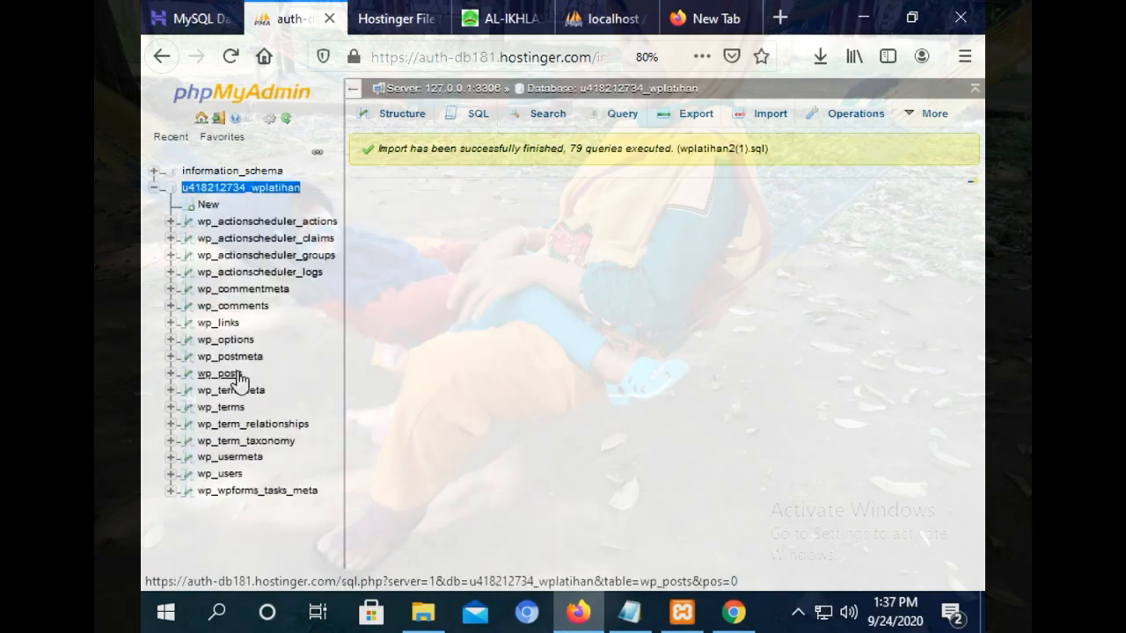
{"action": "left_click", "coordinate": [387, 18]}
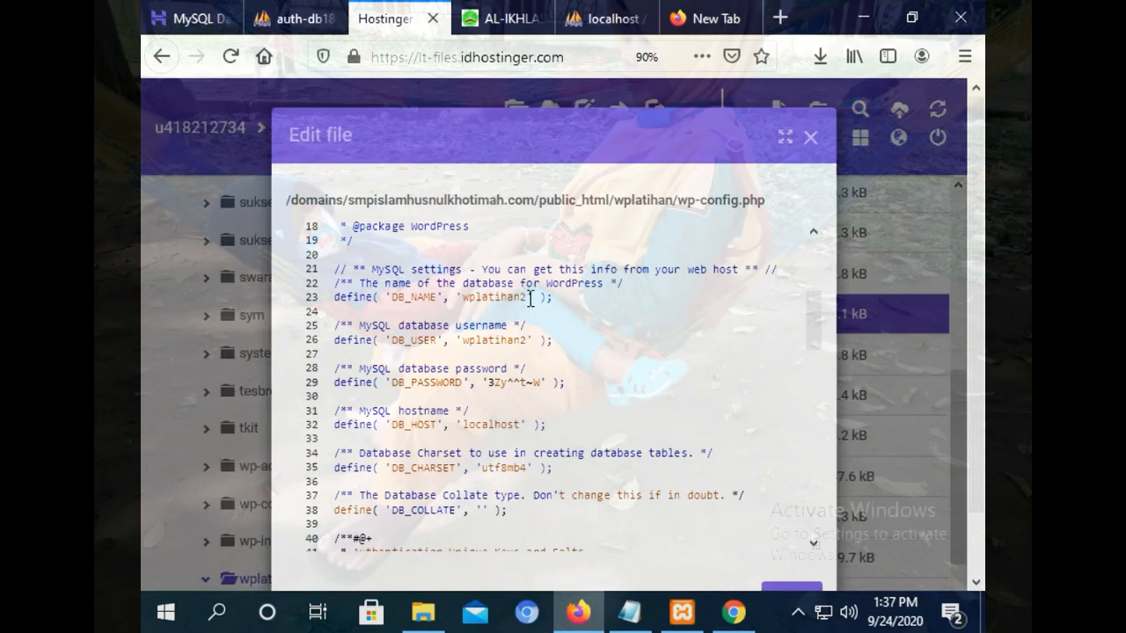
{"action": "right_click", "coordinate": [464, 302]}
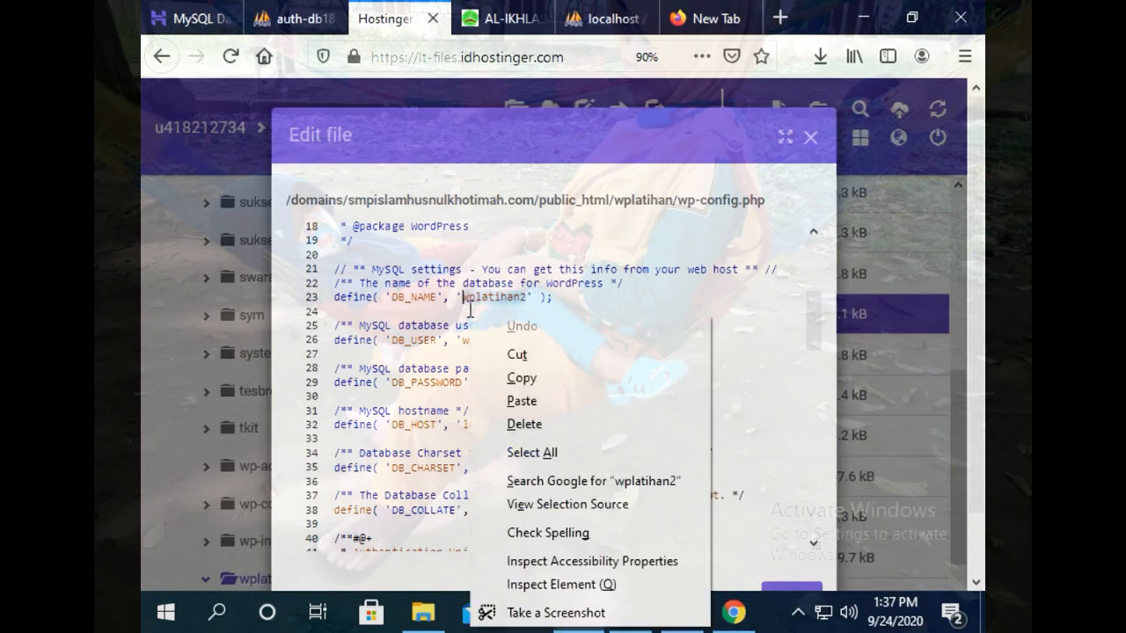
{"action": "left_click", "coordinate": [527, 397]}
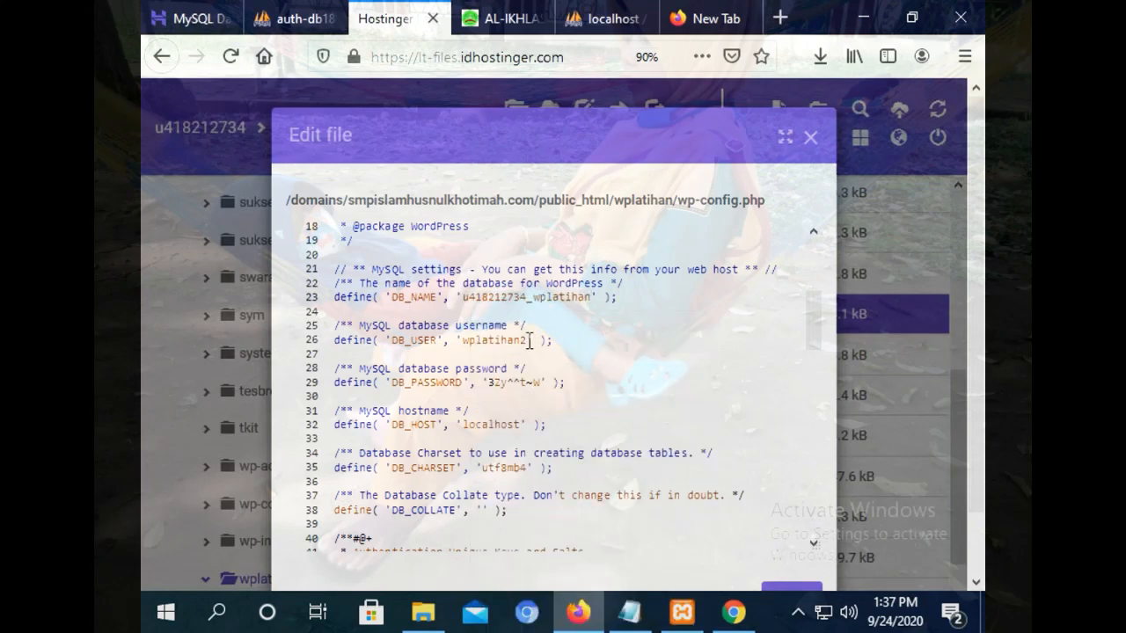
{"action": "double_click", "coordinate": [461, 341]}
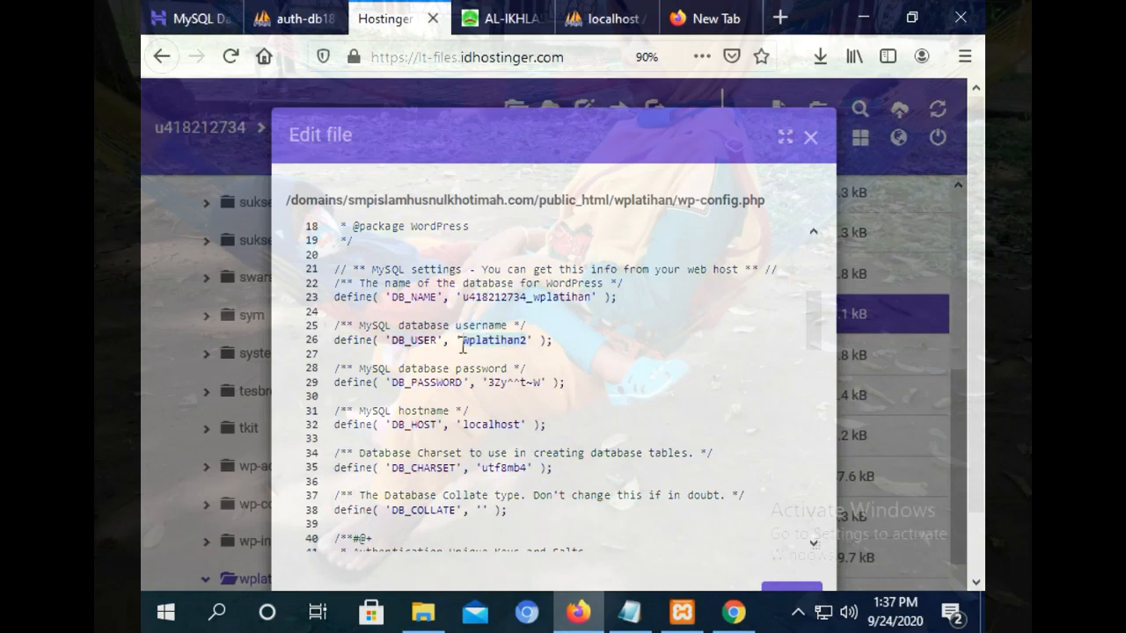
{"action": "right_click", "coordinate": [463, 343]}
{"action": "left_click", "coordinate": [525, 116]}
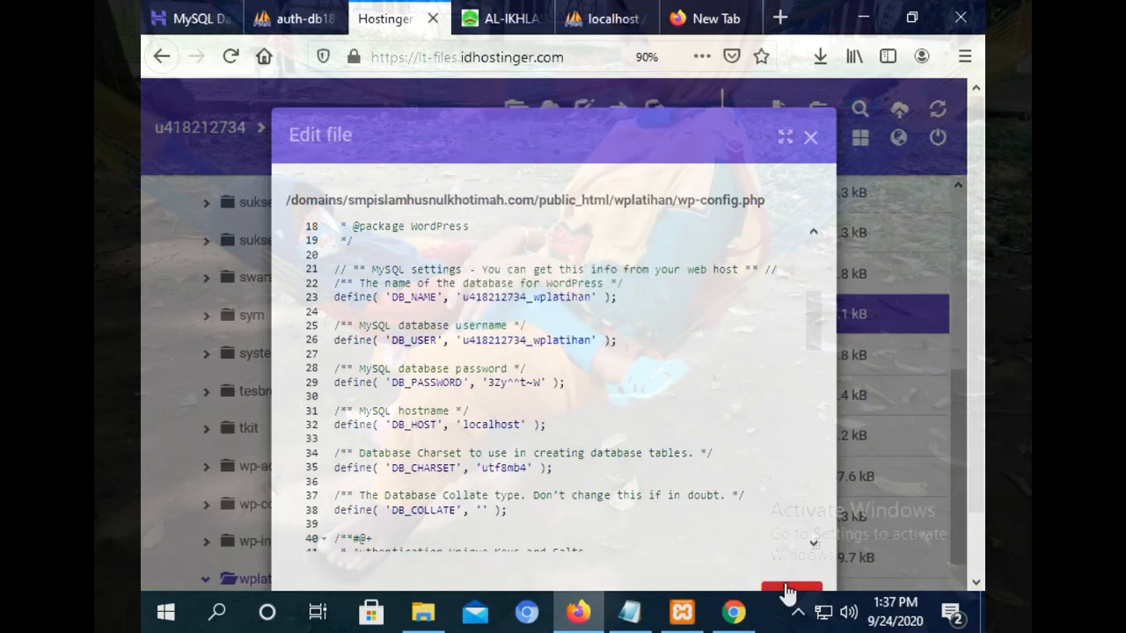
{"action": "left_click", "coordinate": [786, 587]}
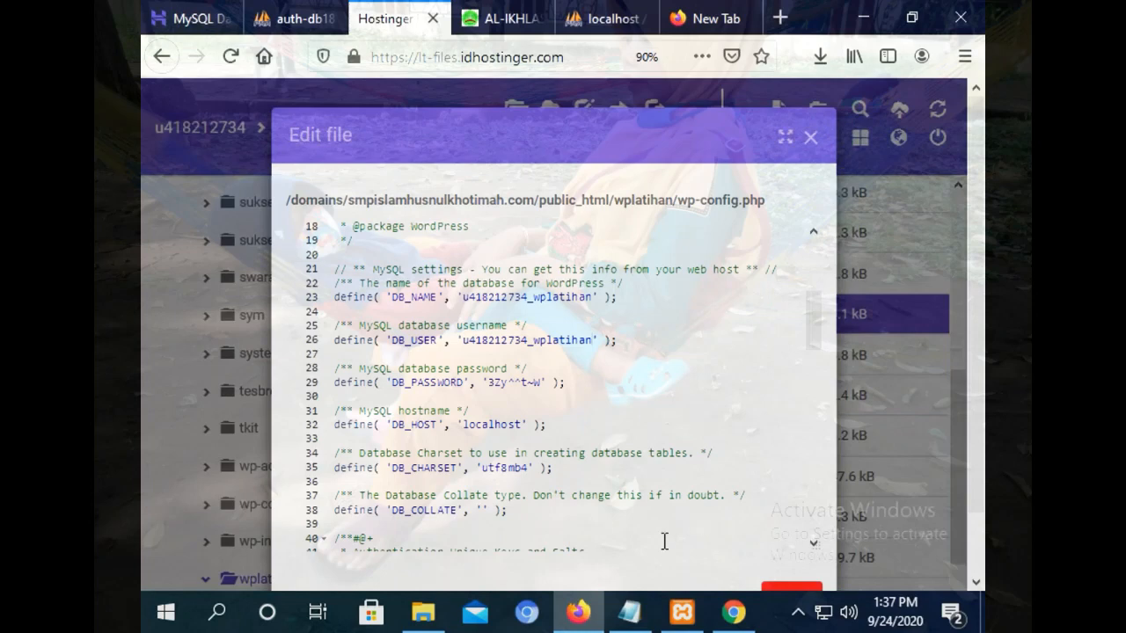
{"action": "left_click", "coordinate": [733, 613]}
{"action": "left_click", "coordinate": [232, 56]}
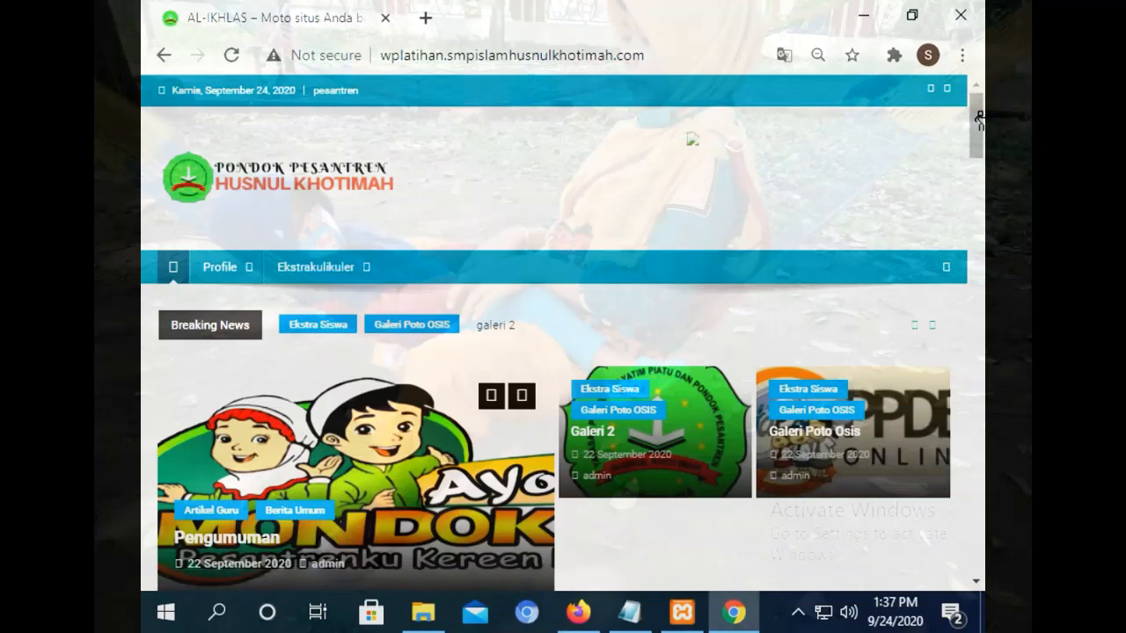
Browse the live site's VISI DAN MISI page and menu links, finding one that leads to localhost.
{"action": "left_click_drag", "start_coordinate": [977, 116], "coordinate": [978, 467]}
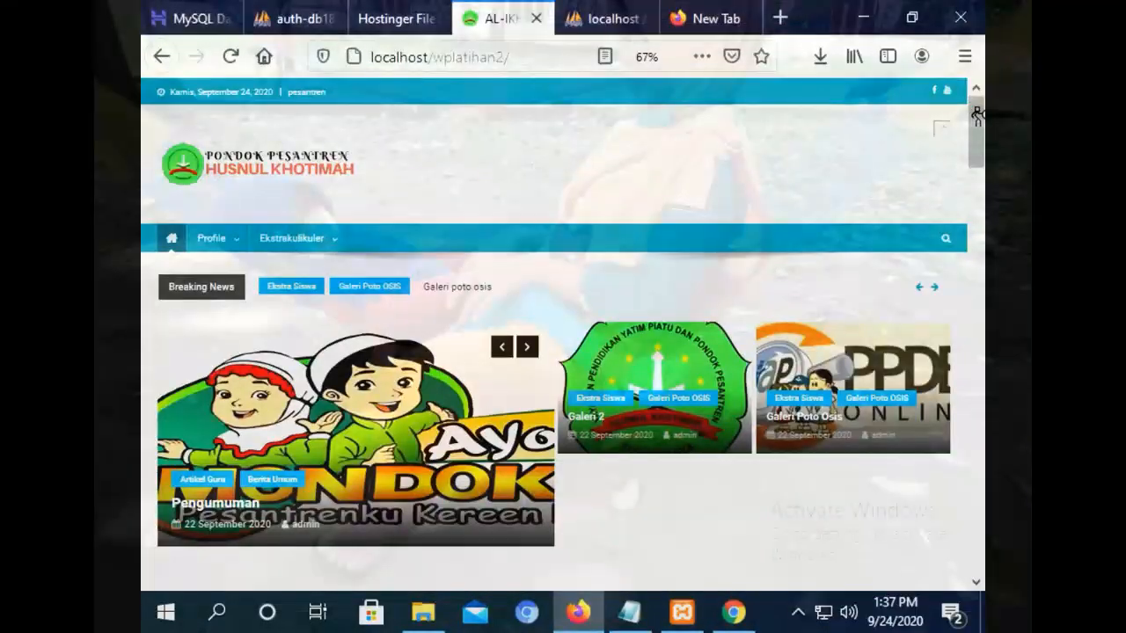
{"action": "mouse_move", "coordinate": [977, 115]}
{"action": "left_mouse_down"}
{"action": "mouse_move", "coordinate": [977, 280]}
{"action": "mouse_move", "coordinate": [977, 101]}
{"action": "left_mouse_up"}
{"action": "left_click", "coordinate": [866, 17]}
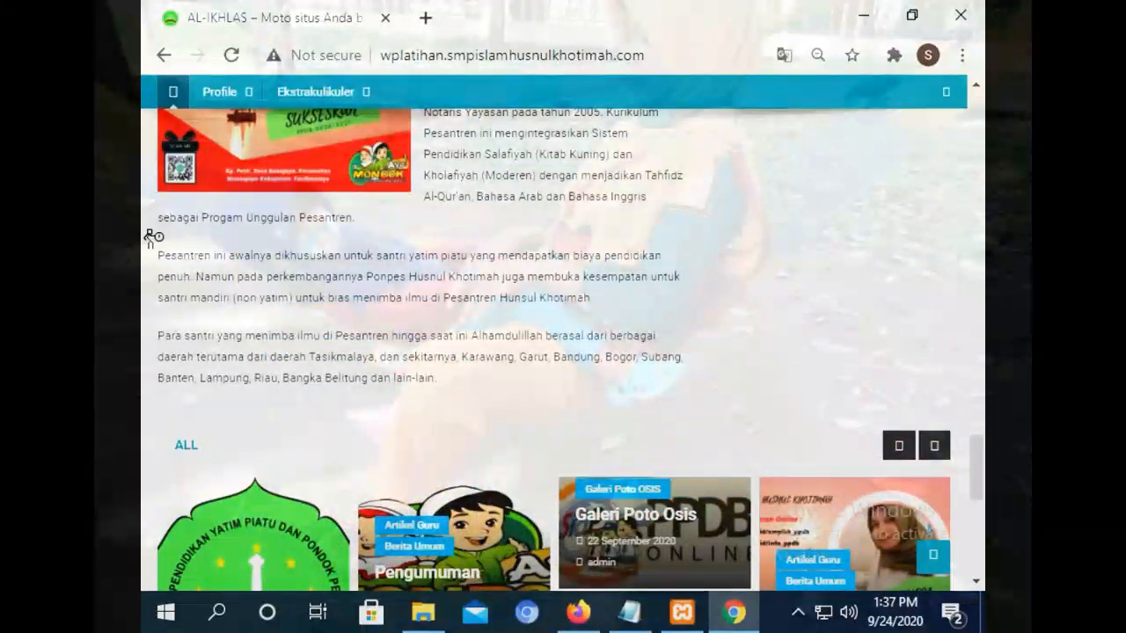
{"action": "scroll", "coordinate": [704, 229], "scroll_direction": "up", "scroll_amount": 10}
{"action": "mouse_move", "coordinate": [209, 276]}
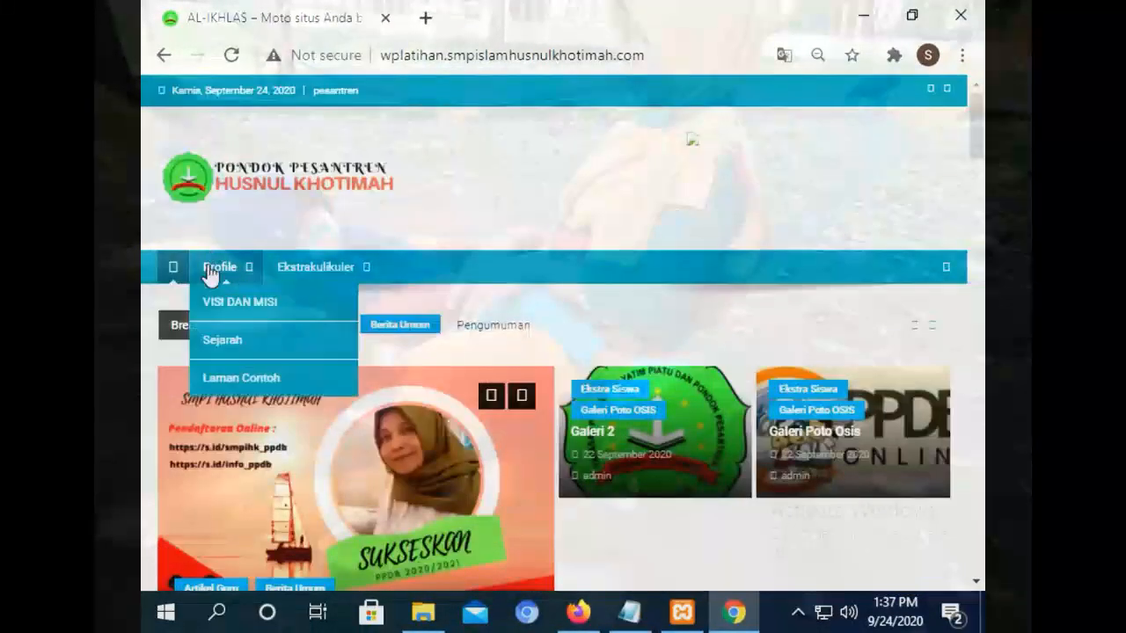
{"action": "left_click", "coordinate": [216, 305]}
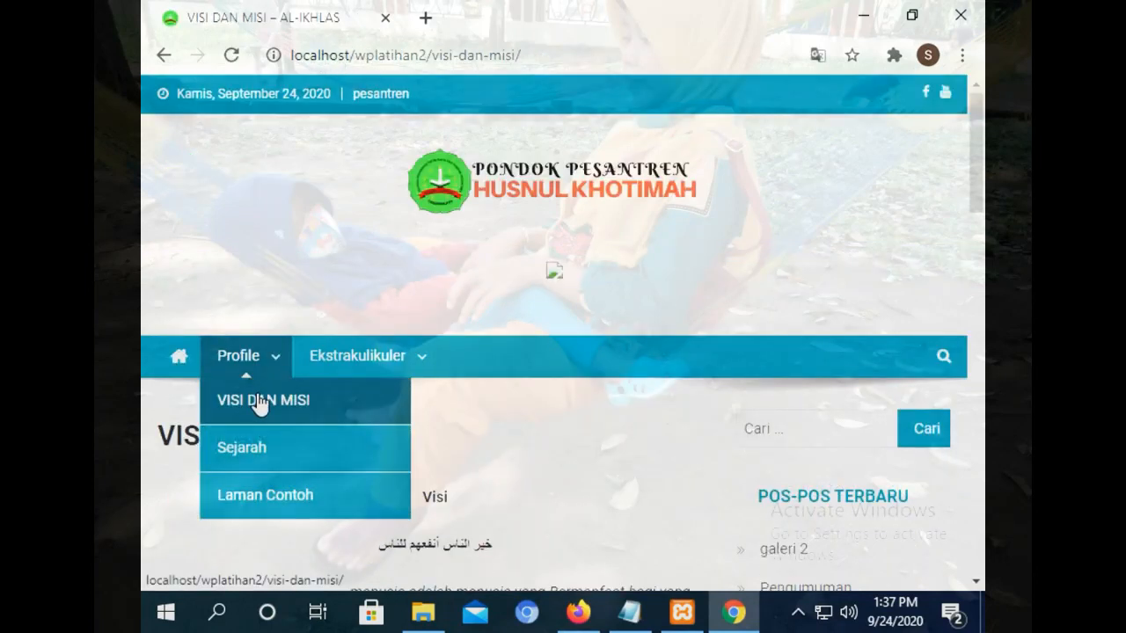
{"action": "mouse_move", "coordinate": [221, 345]}
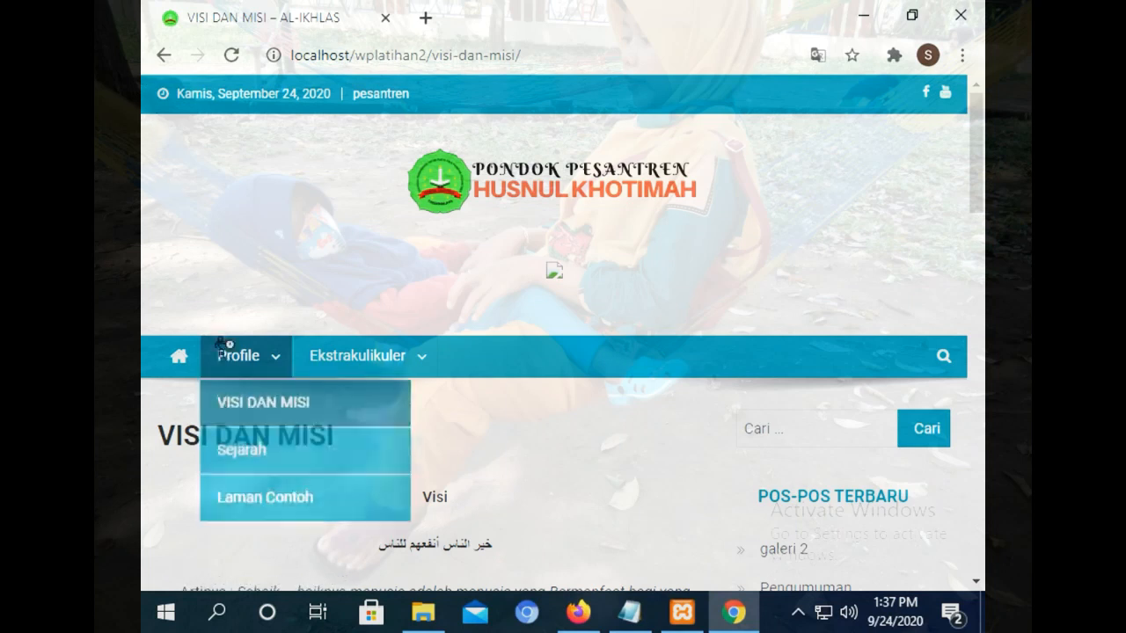
{"action": "left_click", "coordinate": [231, 418]}
{"action": "mouse_move", "coordinate": [231, 274]}
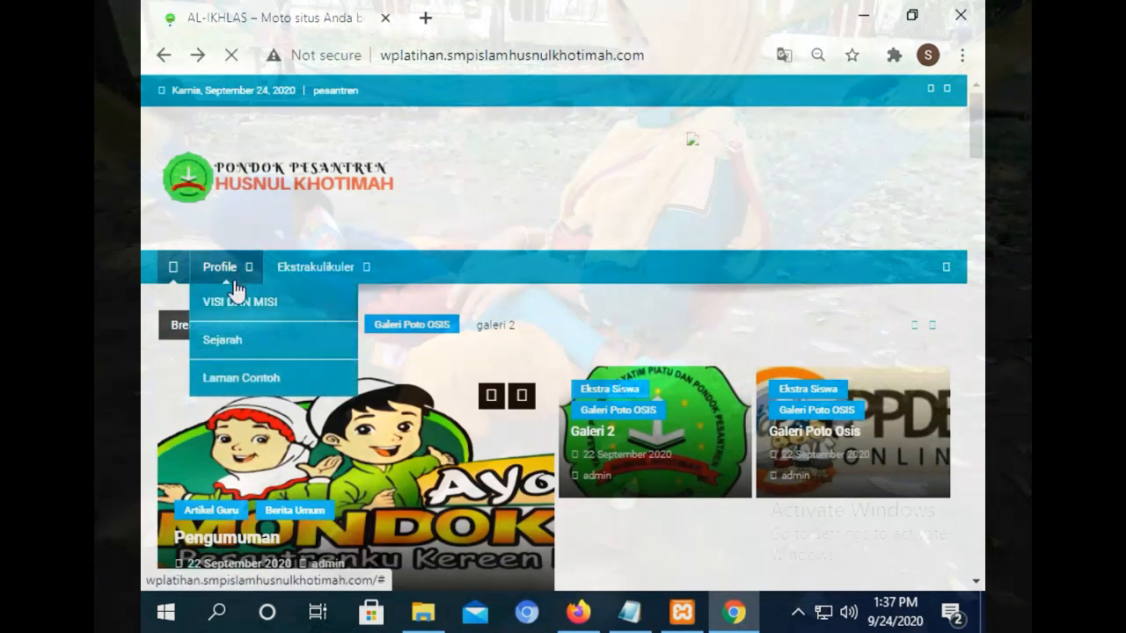
{"action": "left_click", "coordinate": [175, 271]}
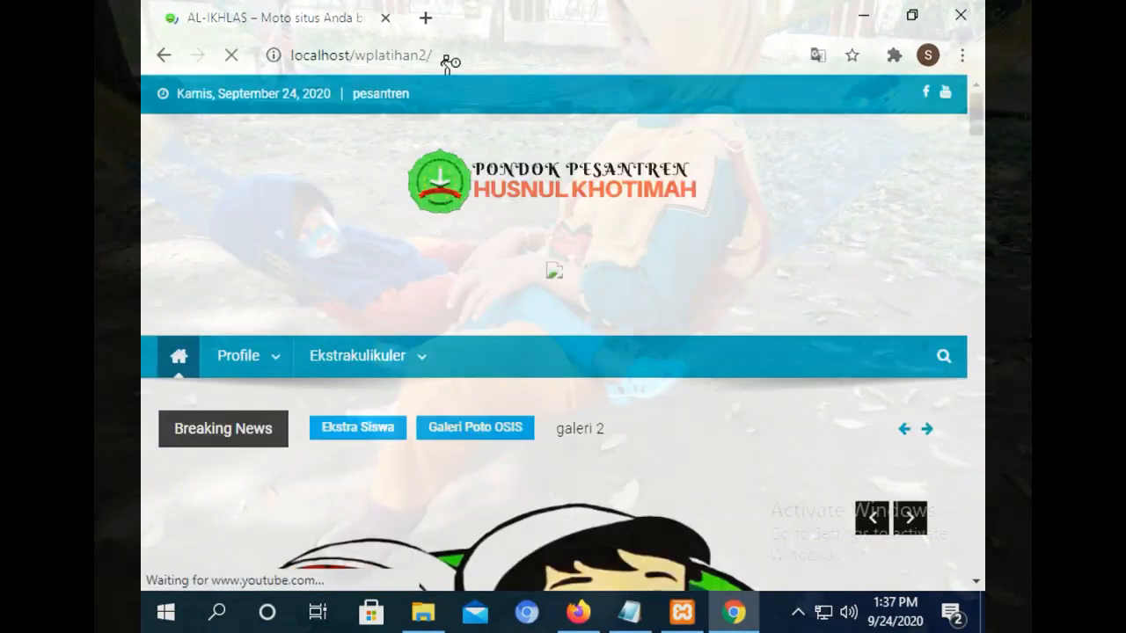
Inspect the localhost URL, return to the live site, and copy its address.
{"action": "left_click_drag", "start_coordinate": [450, 54], "coordinate": [302, 52]}
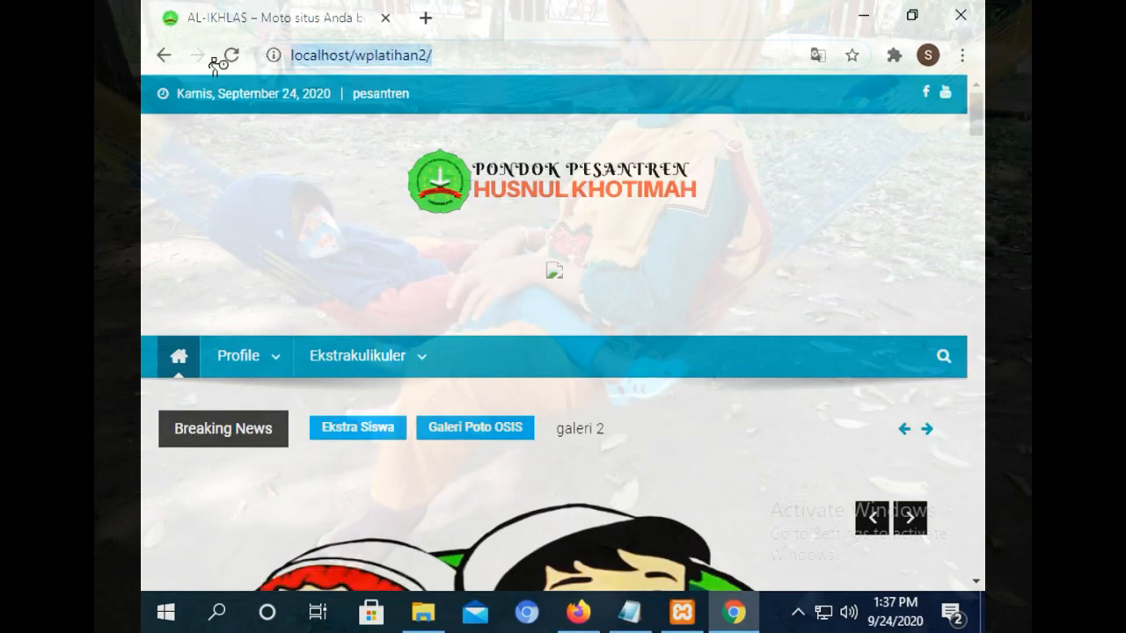
{"action": "left_click", "coordinate": [158, 56]}
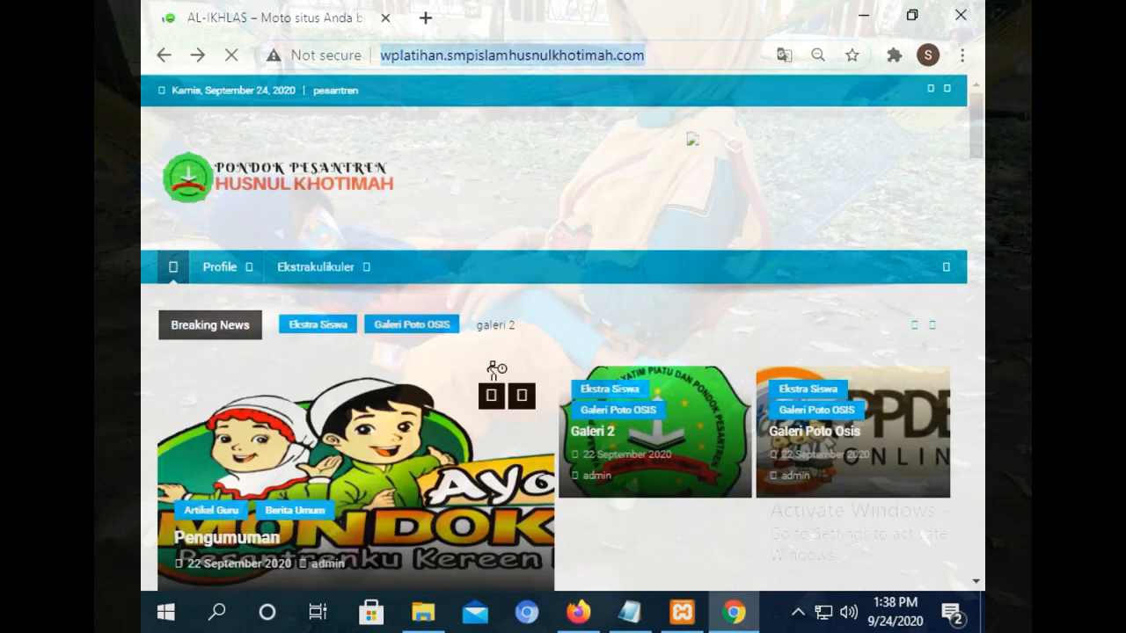
{"action": "right_click", "coordinate": [620, 58]}
{"action": "left_click", "coordinate": [648, 167]}
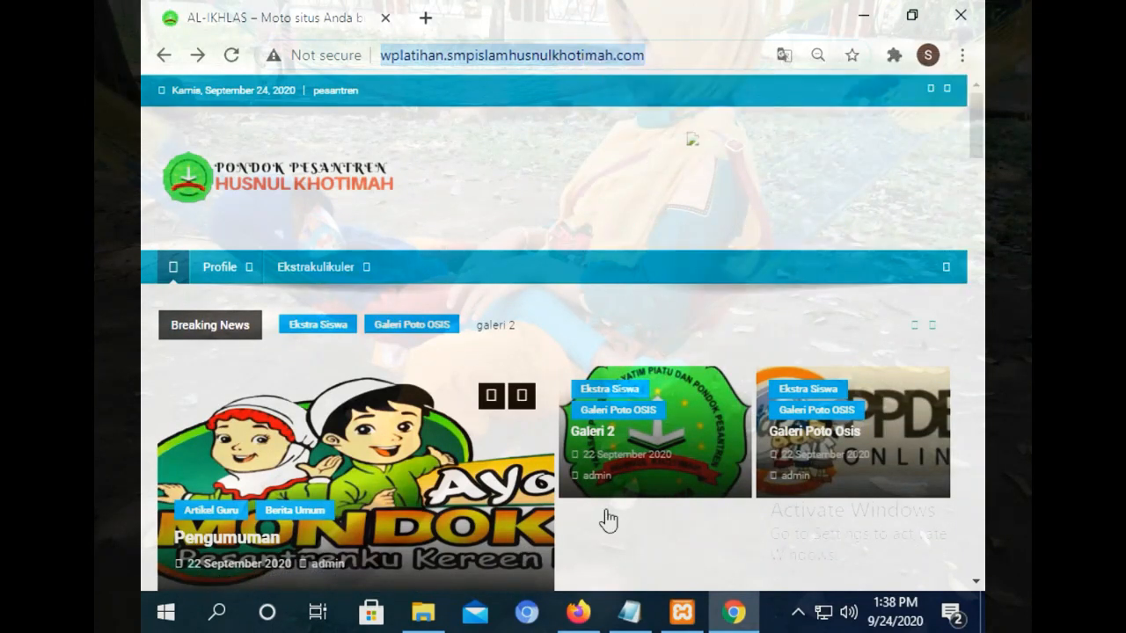
{"action": "left_click", "coordinate": [578, 612]}
{"action": "left_click", "coordinate": [403, 17]}
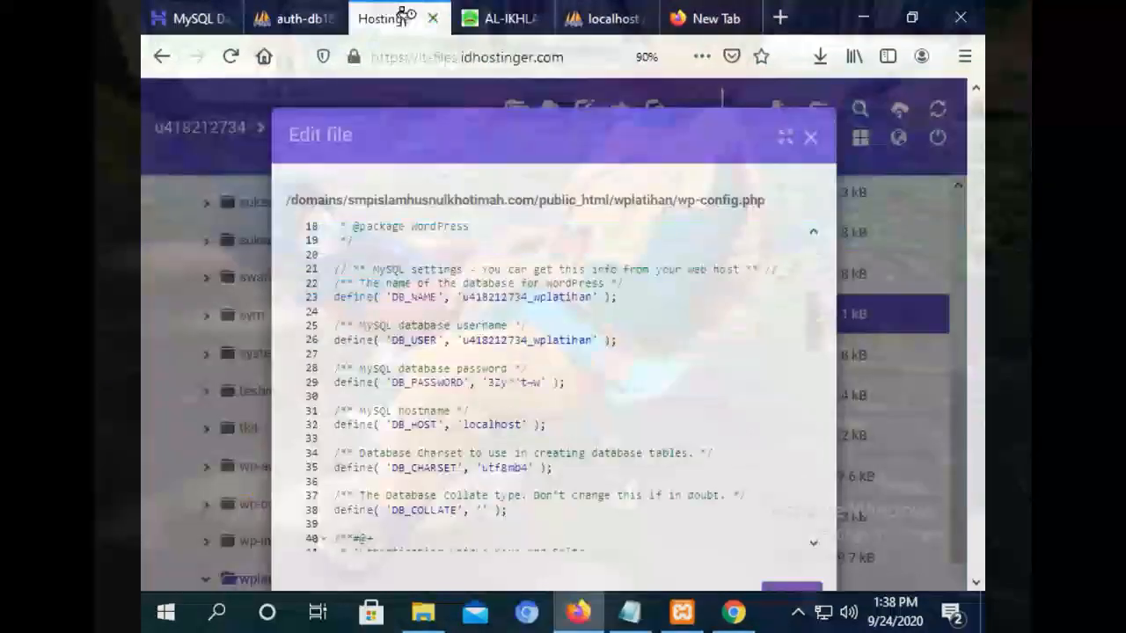
{"action": "left_click", "coordinate": [283, 16]}
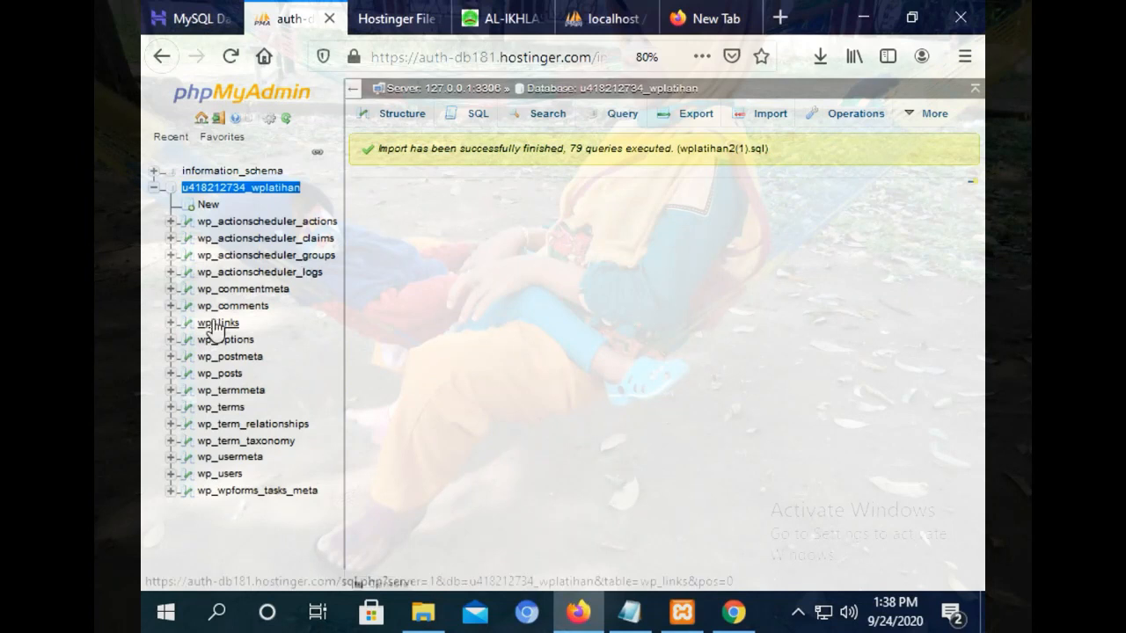
{"action": "left_click", "coordinate": [224, 344]}
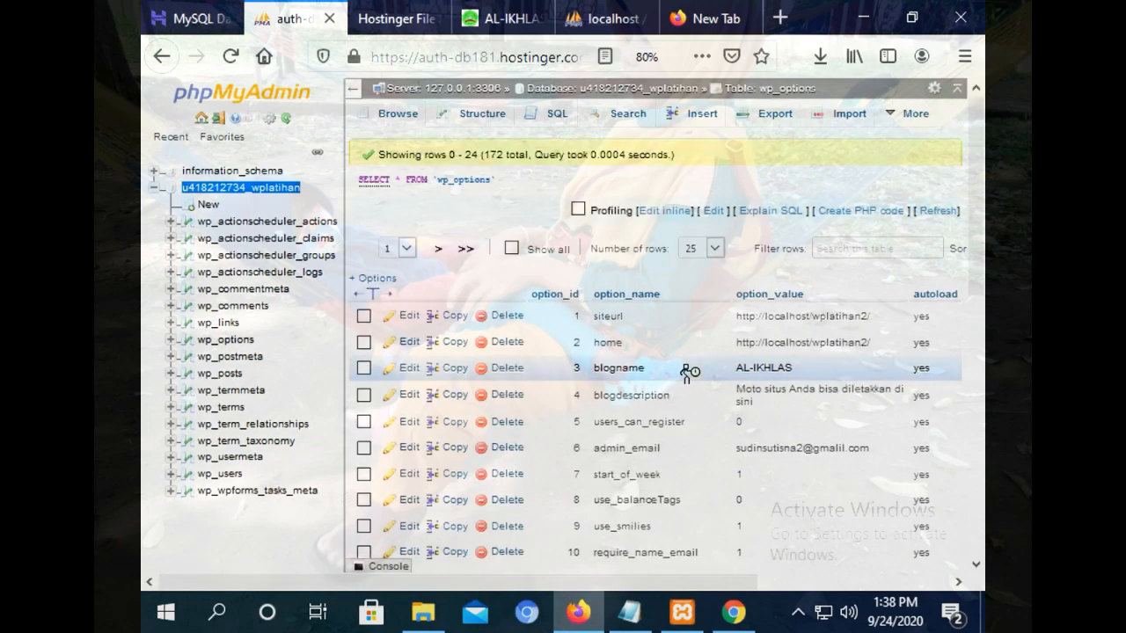
{"action": "double_click", "coordinate": [816, 316]}
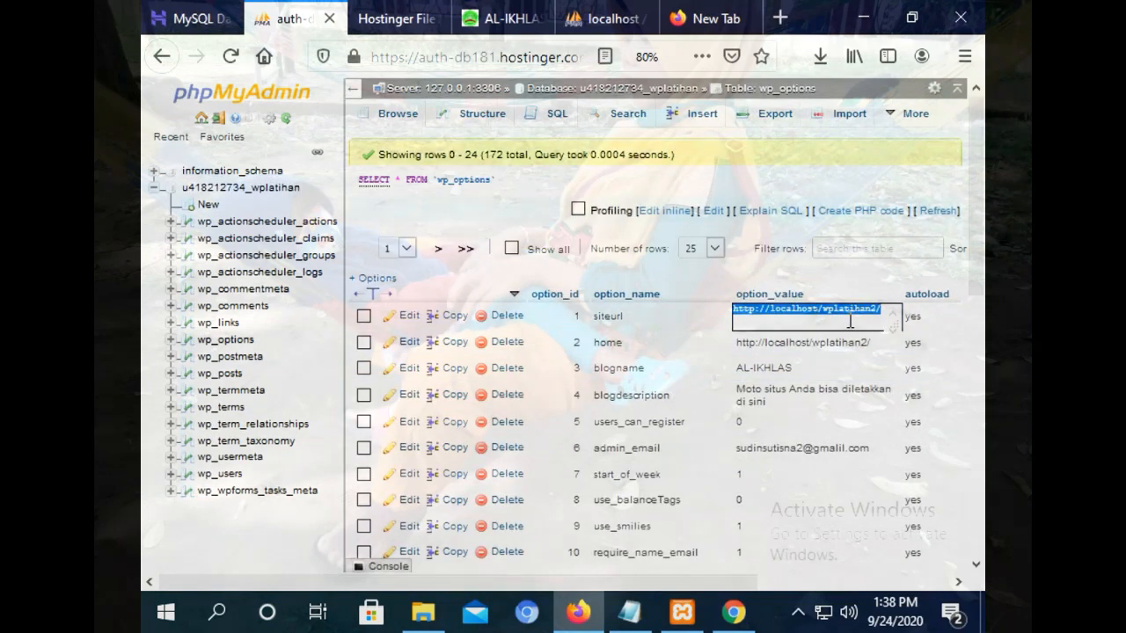
{"action": "right_click", "coordinate": [838, 312]}
{"action": "left_click", "coordinate": [801, 352]}
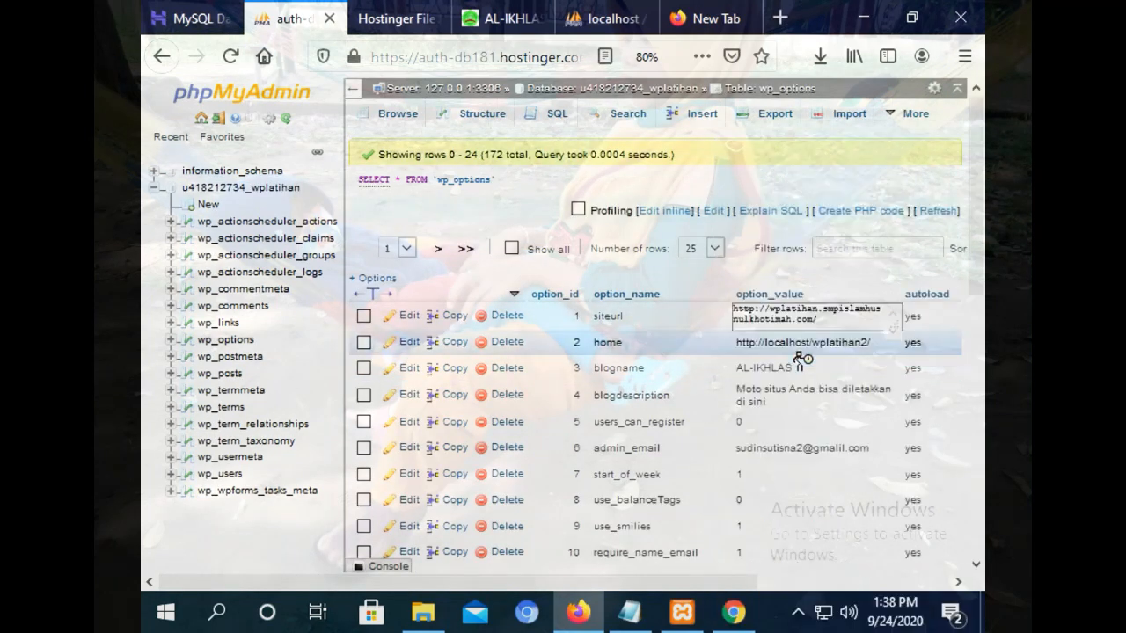
{"action": "left_click", "coordinate": [802, 339]}
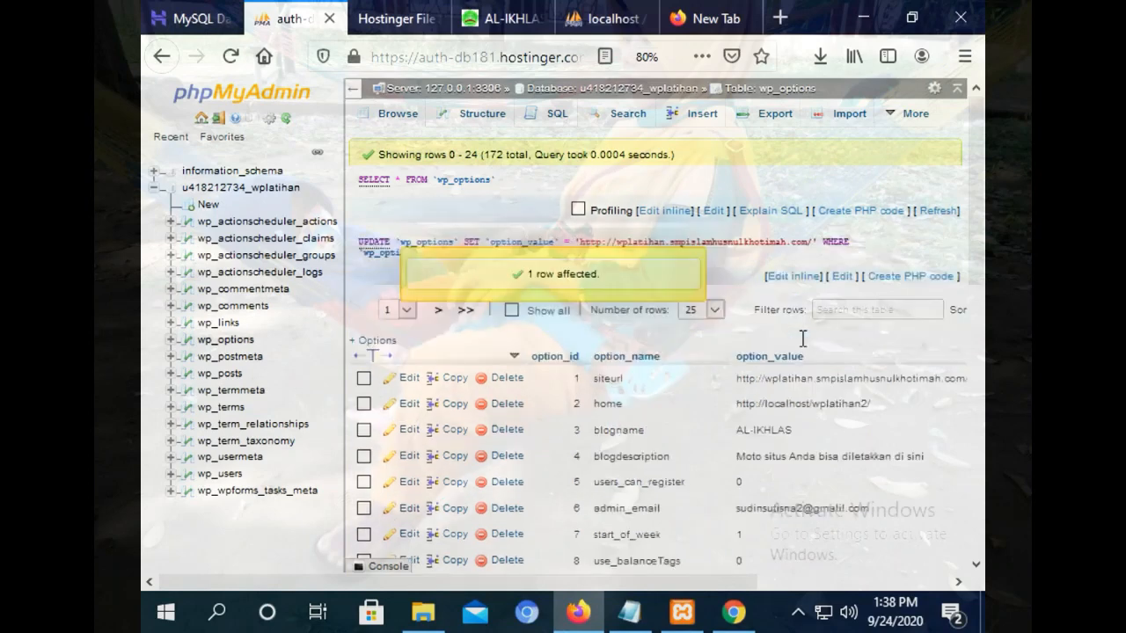
{"action": "double_click", "coordinate": [814, 402]}
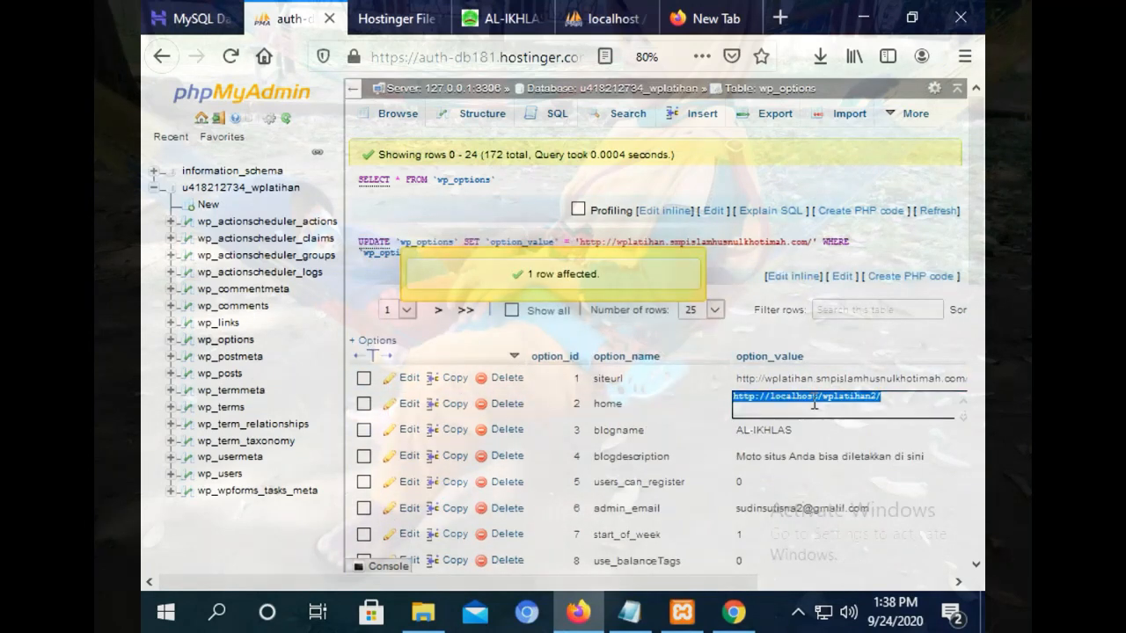
{"action": "right_click", "coordinate": [842, 401]}
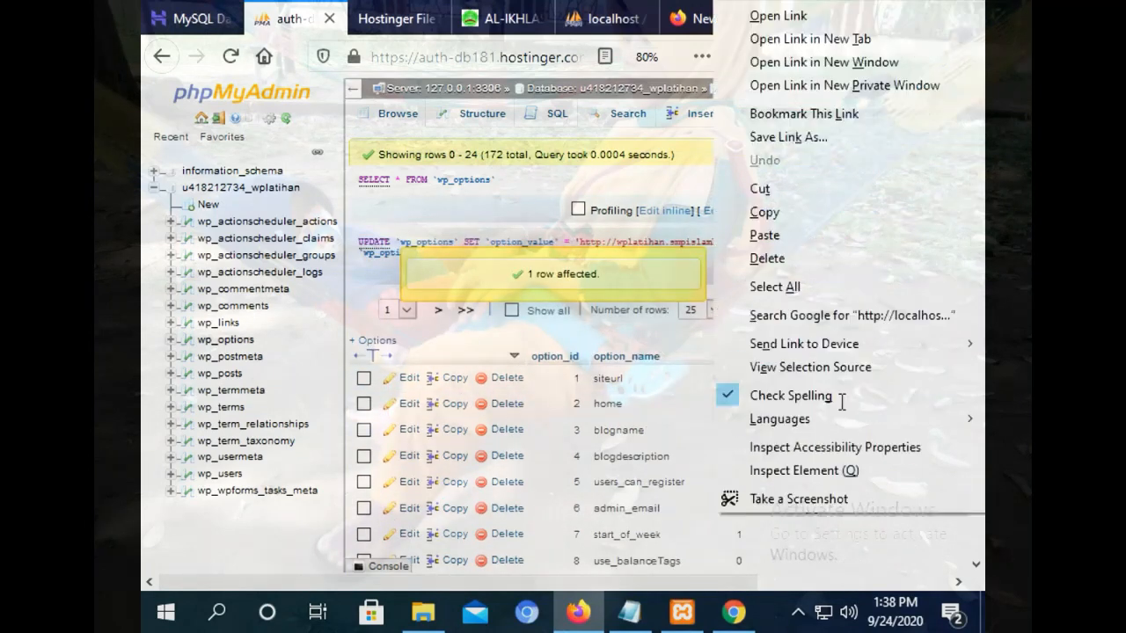
{"action": "left_click", "coordinate": [768, 239]}
Save the new home value, reload the live site in Chrome and test the Visi dan Misi page.
{"action": "left_click", "coordinate": [803, 445]}
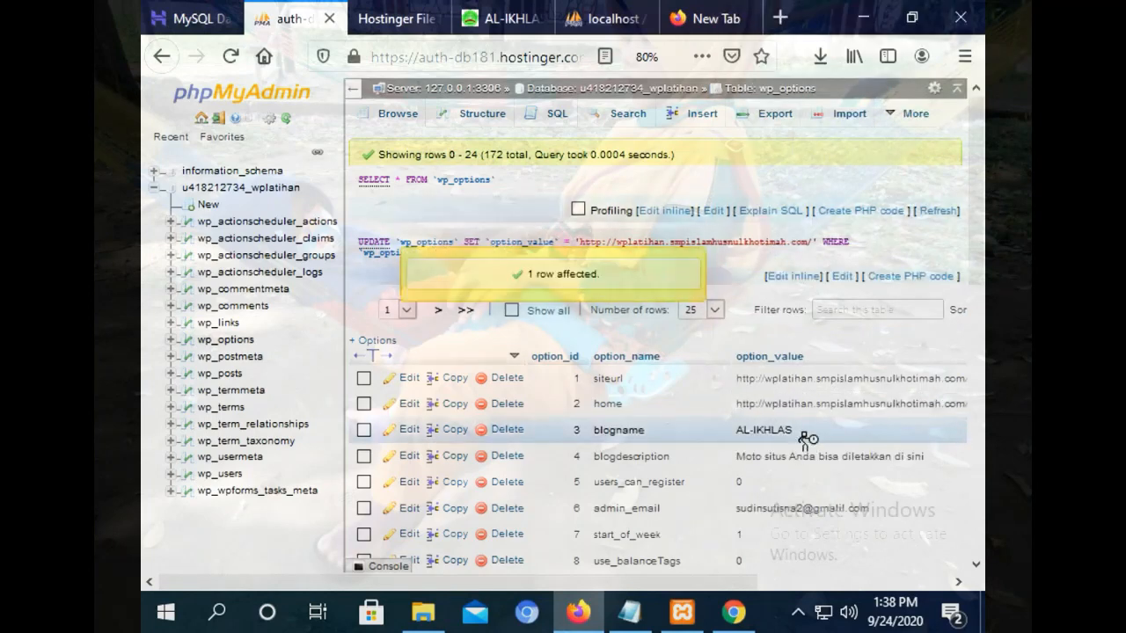
{"action": "left_click", "coordinate": [734, 613]}
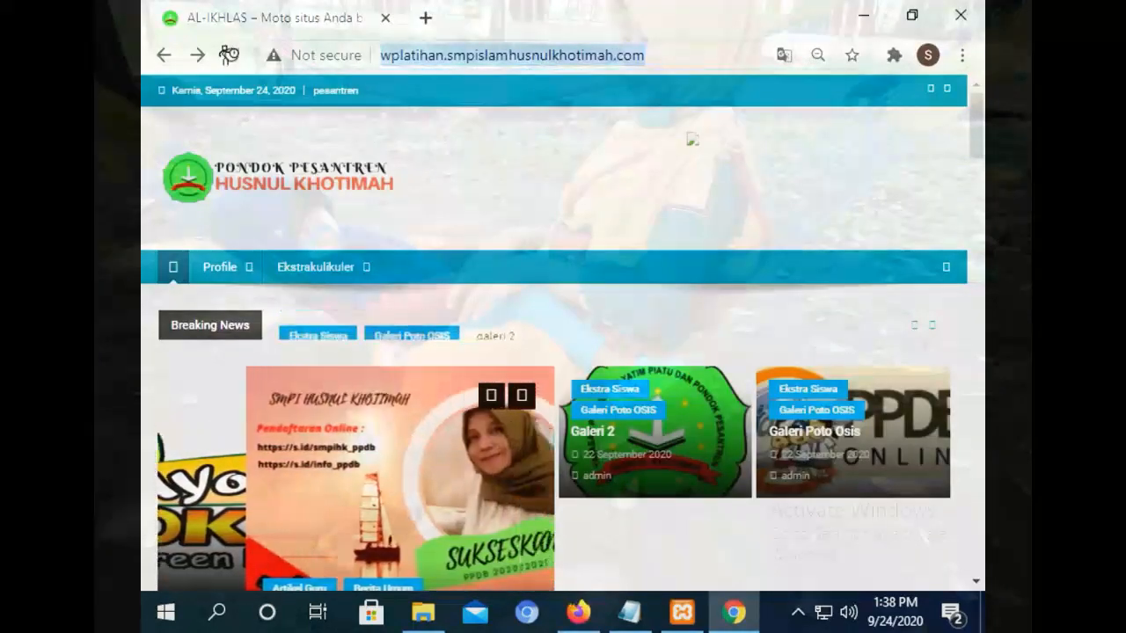
{"action": "left_click", "coordinate": [233, 56]}
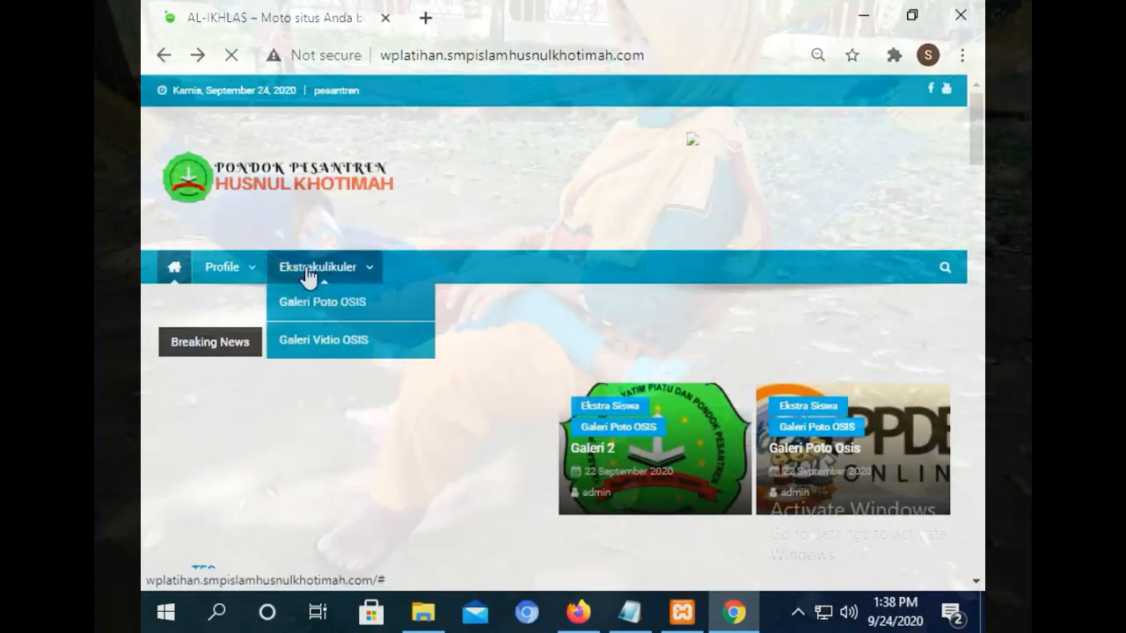
{"action": "mouse_move", "coordinate": [238, 276]}
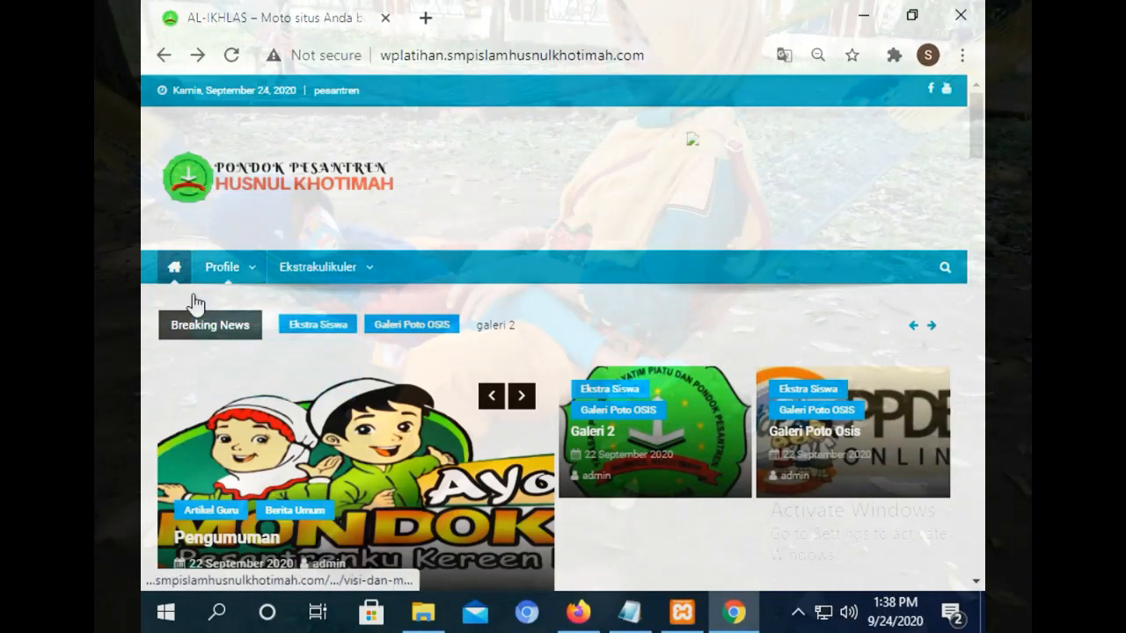
{"action": "left_click", "coordinate": [226, 320]}
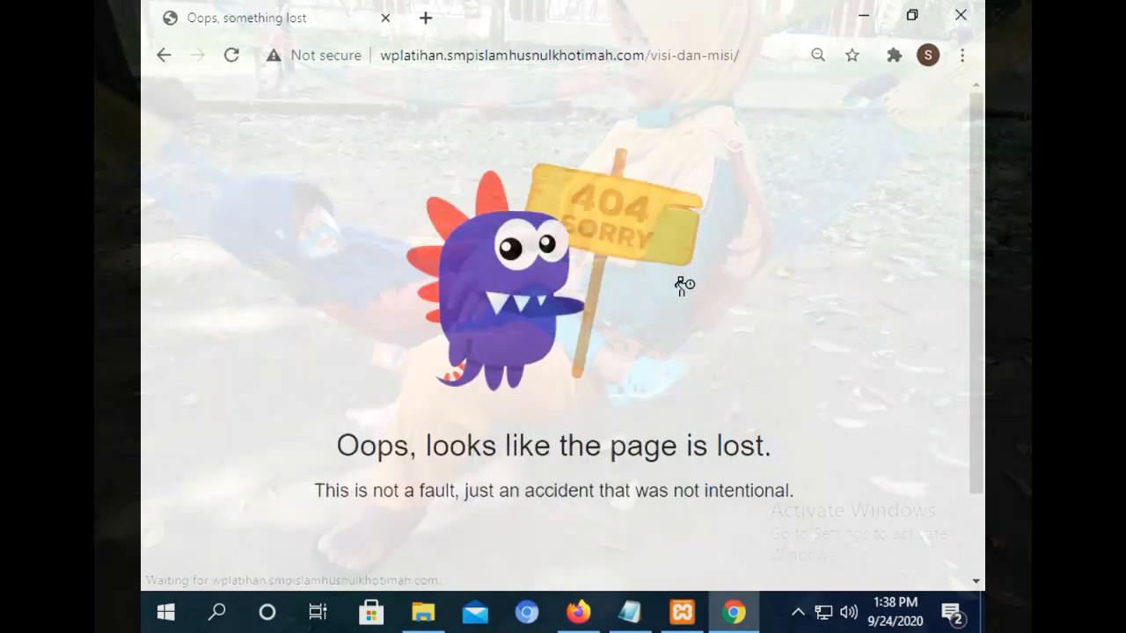
Return home and test the Sejarah page, which still shows a 404.
{"action": "left_click", "coordinate": [162, 55]}
{"action": "mouse_move", "coordinate": [221, 267]}
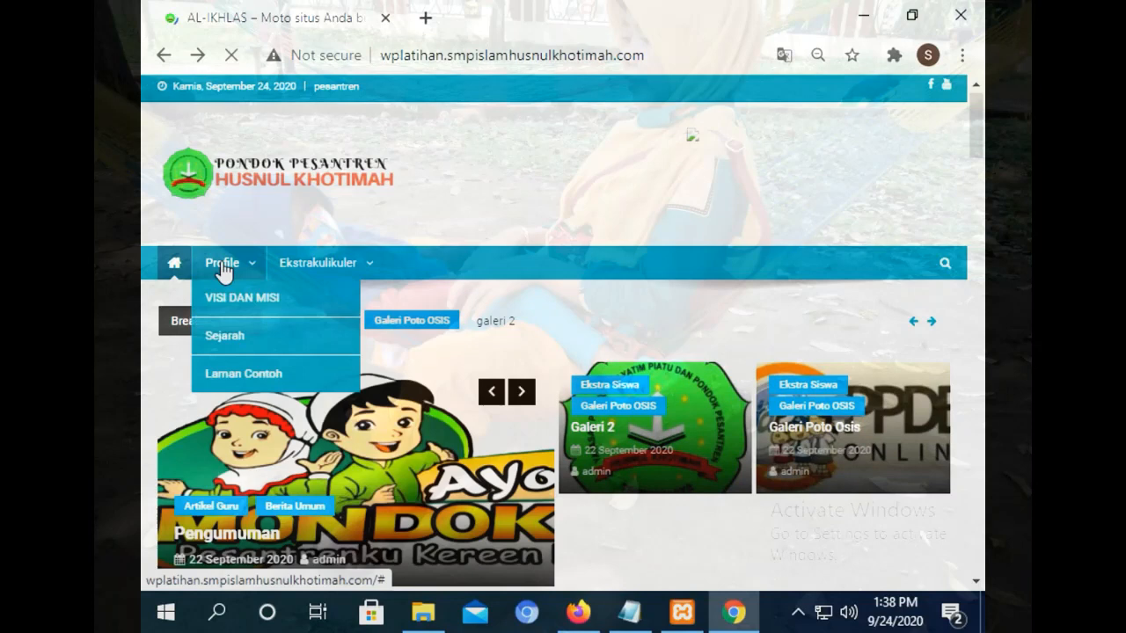
{"action": "left_click", "coordinate": [226, 345]}
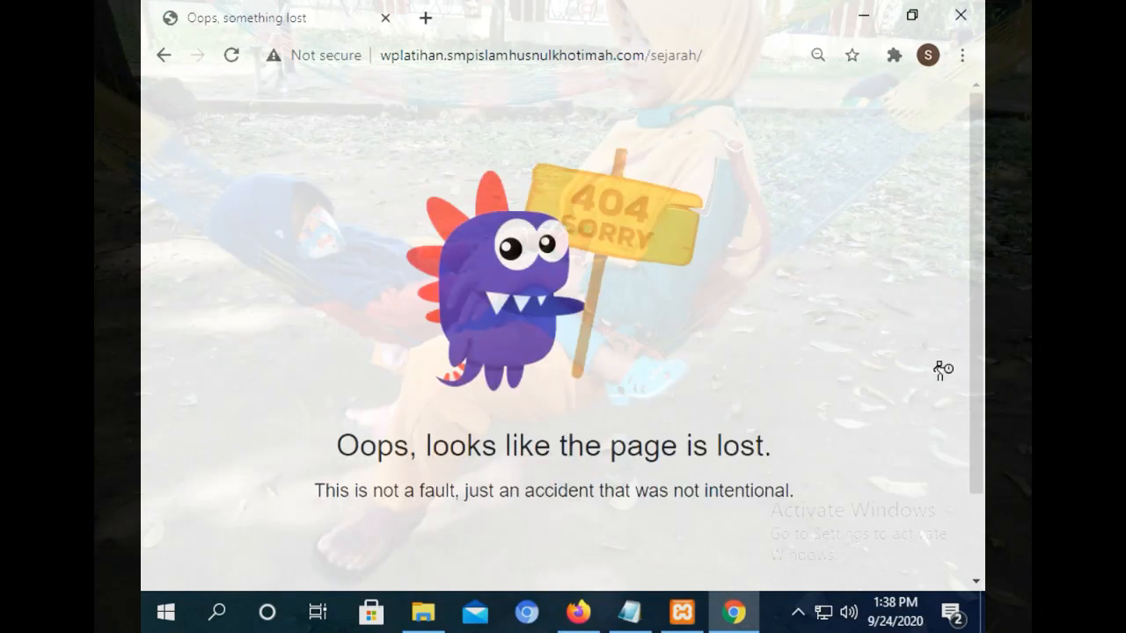
{"action": "left_click_drag", "start_coordinate": [977, 246], "coordinate": [982, 289]}
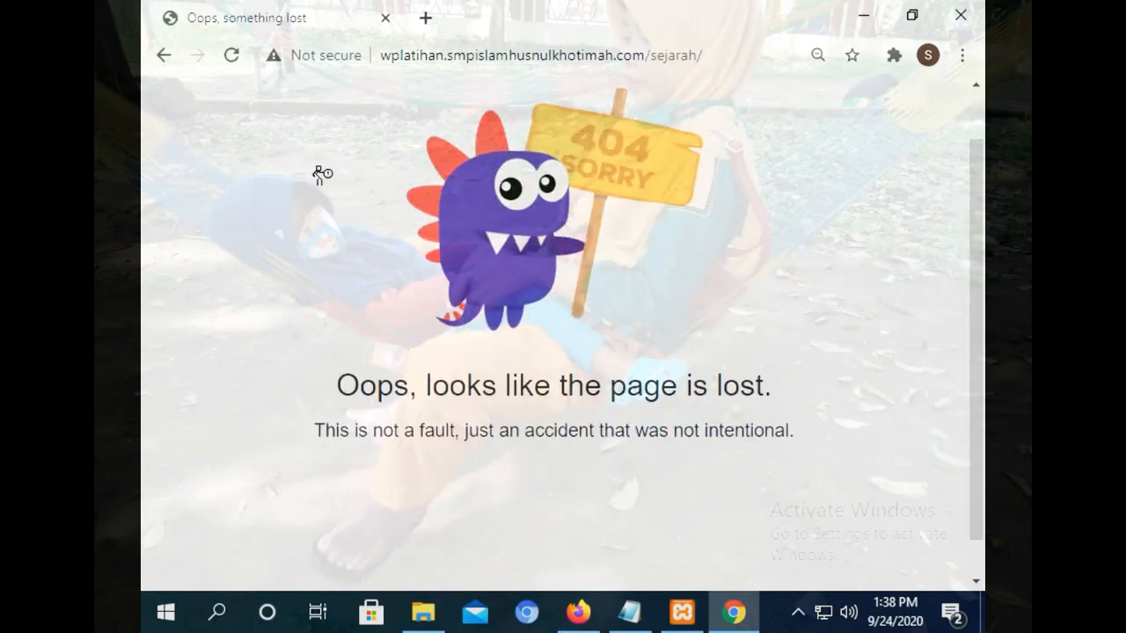
{"action": "left_click", "coordinate": [164, 56]}
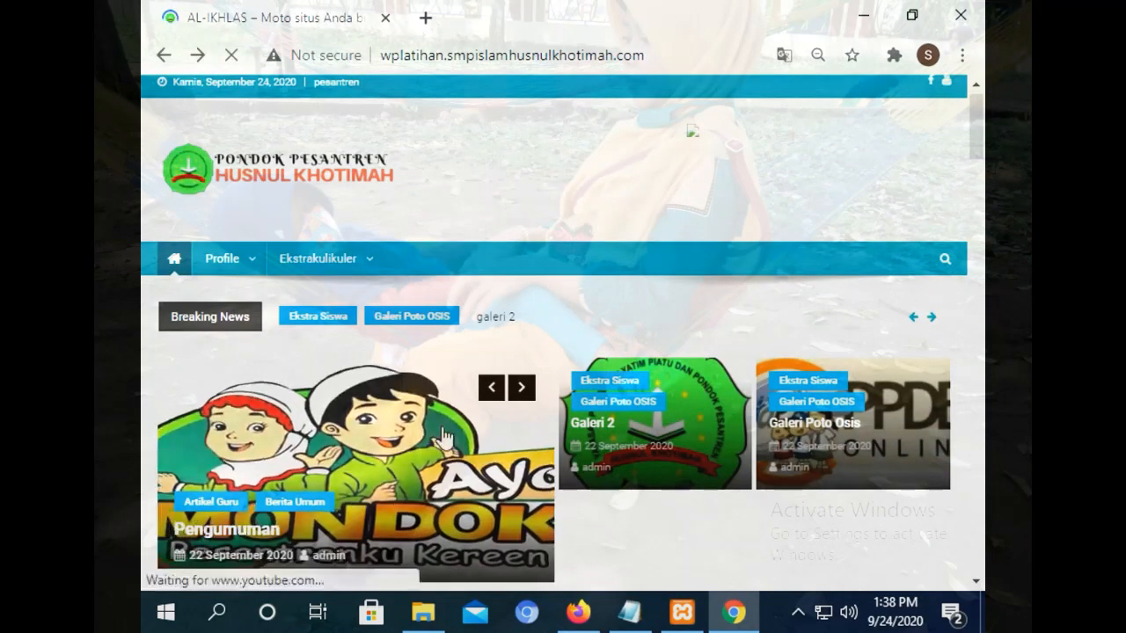
Glance at the phpMyAdmin options table, retest Visi dan Misi, and return to the home page.
{"action": "left_click", "coordinate": [580, 613]}
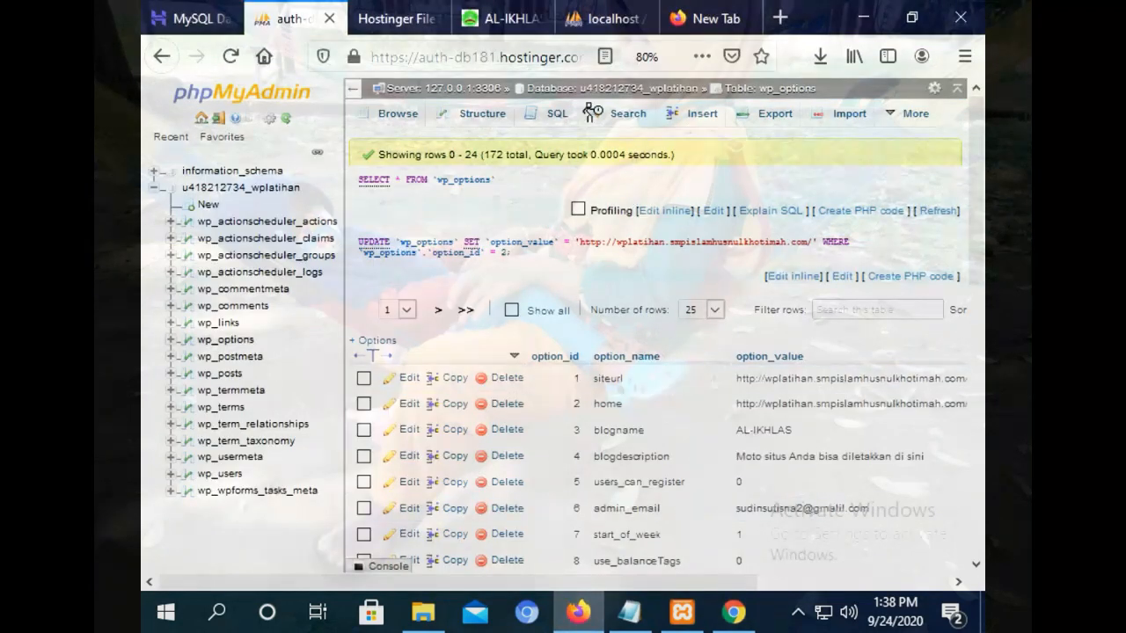
{"action": "left_click", "coordinate": [580, 620]}
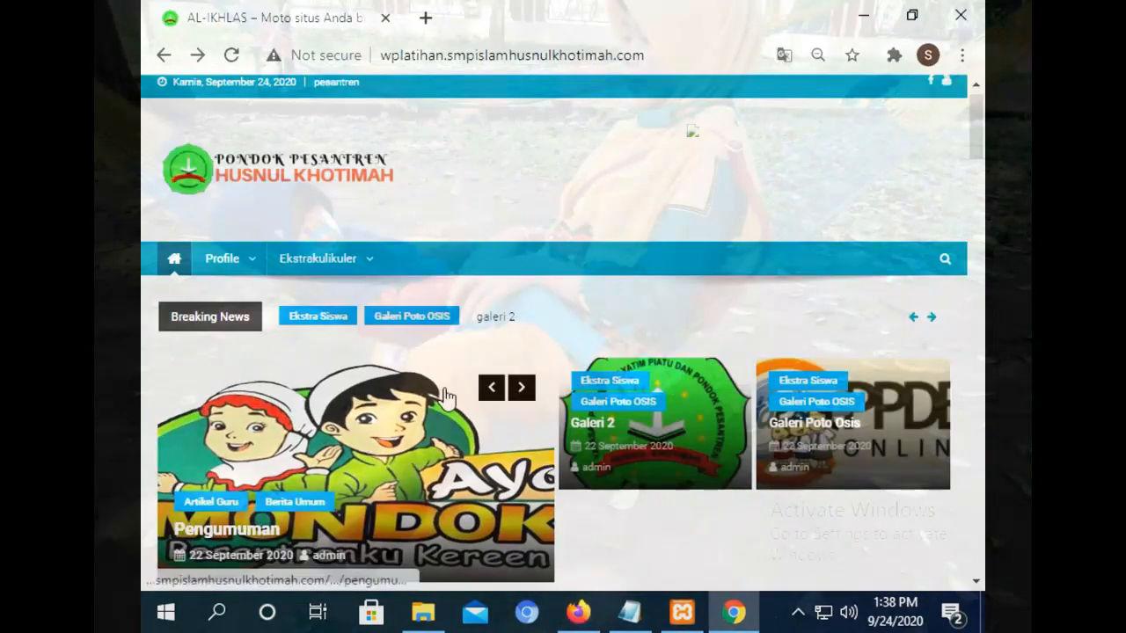
{"action": "mouse_move", "coordinate": [232, 271]}
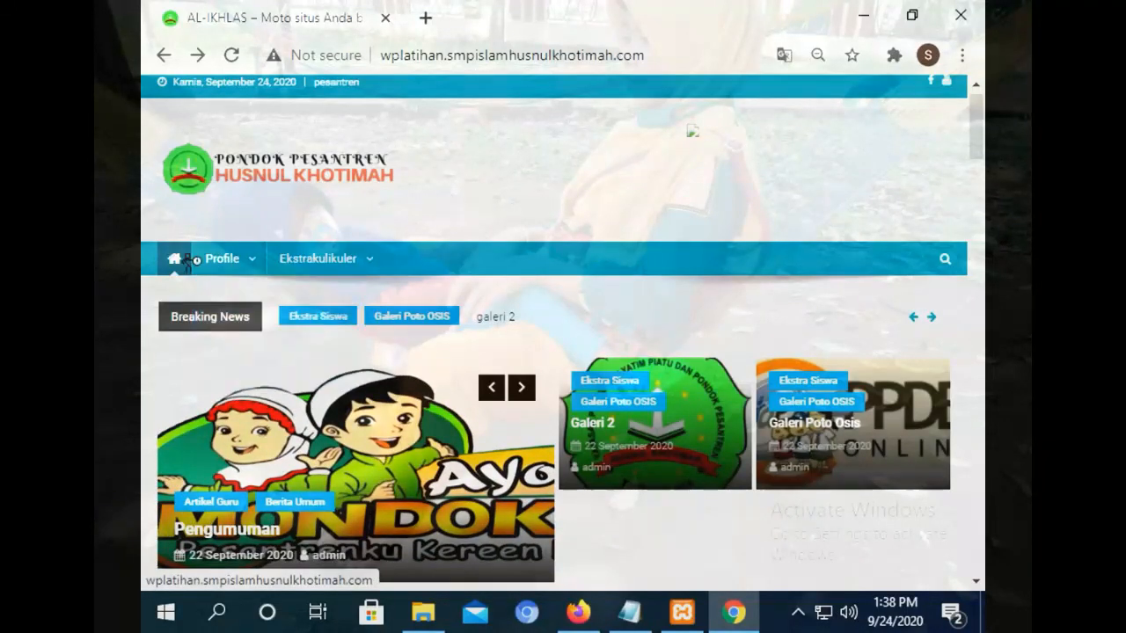
{"action": "left_click", "coordinate": [240, 299]}
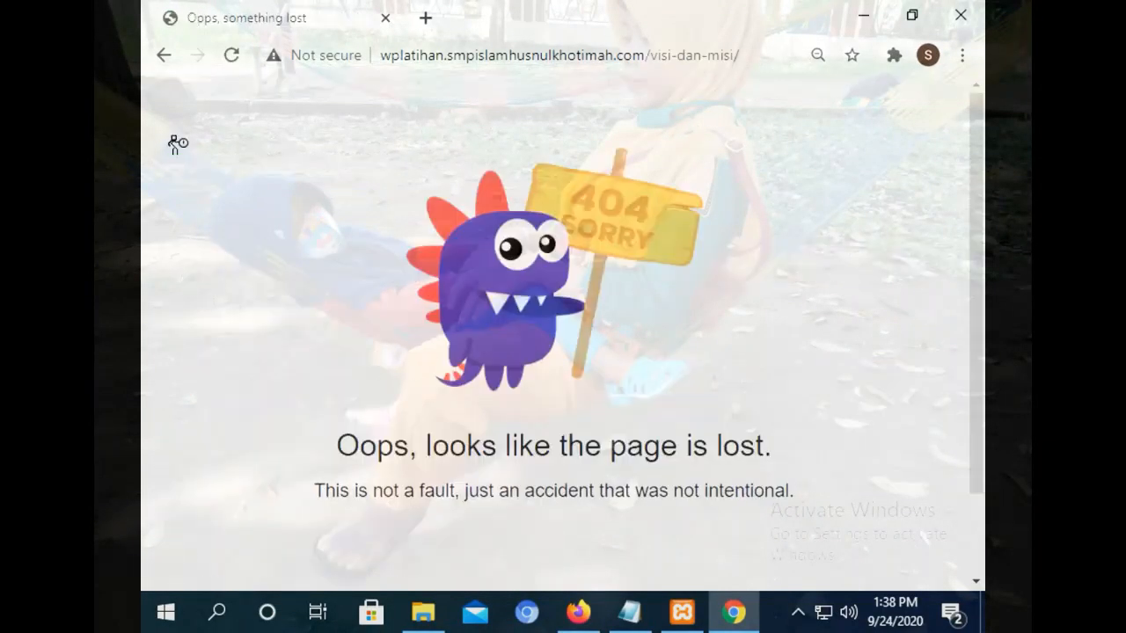
{"action": "left_click", "coordinate": [164, 55]}
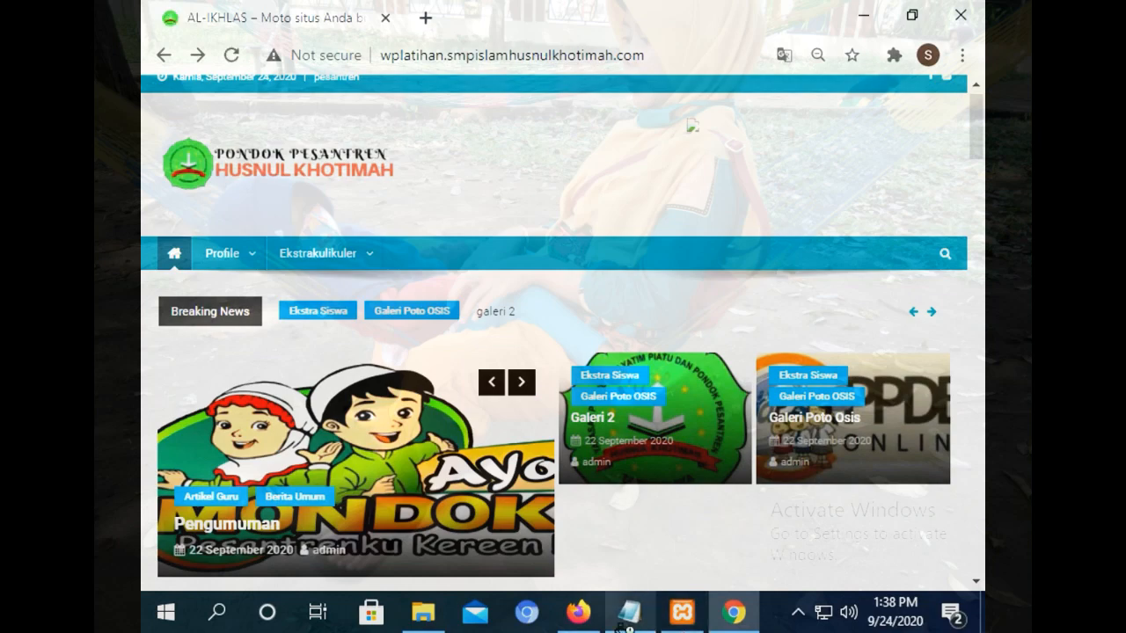
{"action": "left_click", "coordinate": [576, 609]}
Save the wplatihan .htaccess with RewriteBase / and RewriteRule . /index.php instead of the wplatihan2 paths.
{"action": "left_click", "coordinate": [367, 9]}
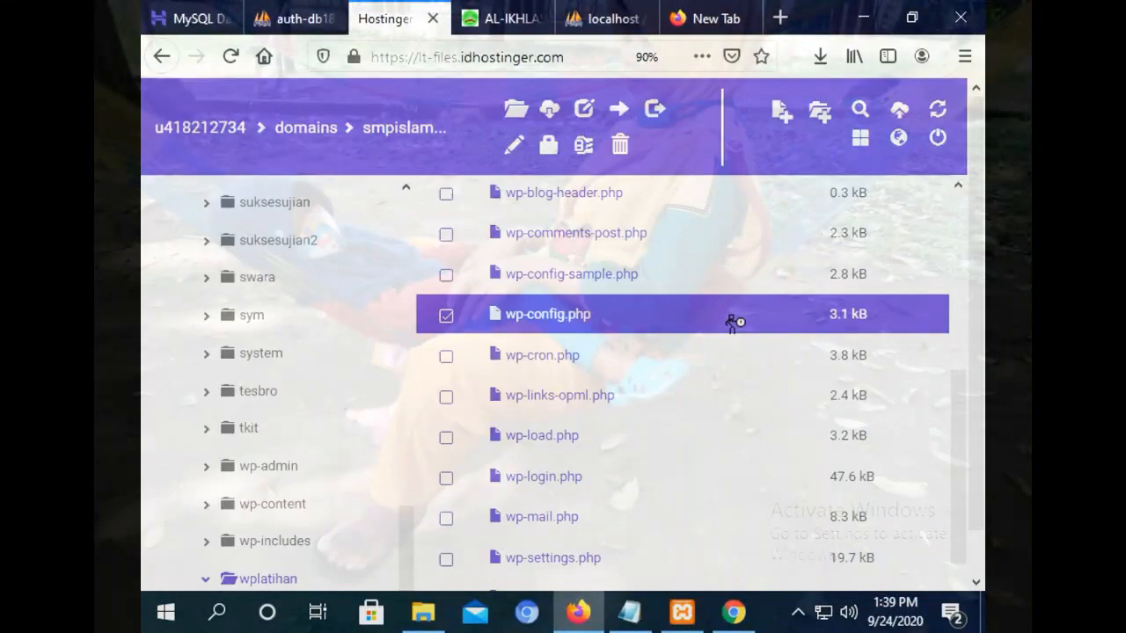
{"action": "left_click_drag", "start_coordinate": [957, 422], "coordinate": [967, 245]}
{"action": "double_click", "coordinate": [556, 356]}
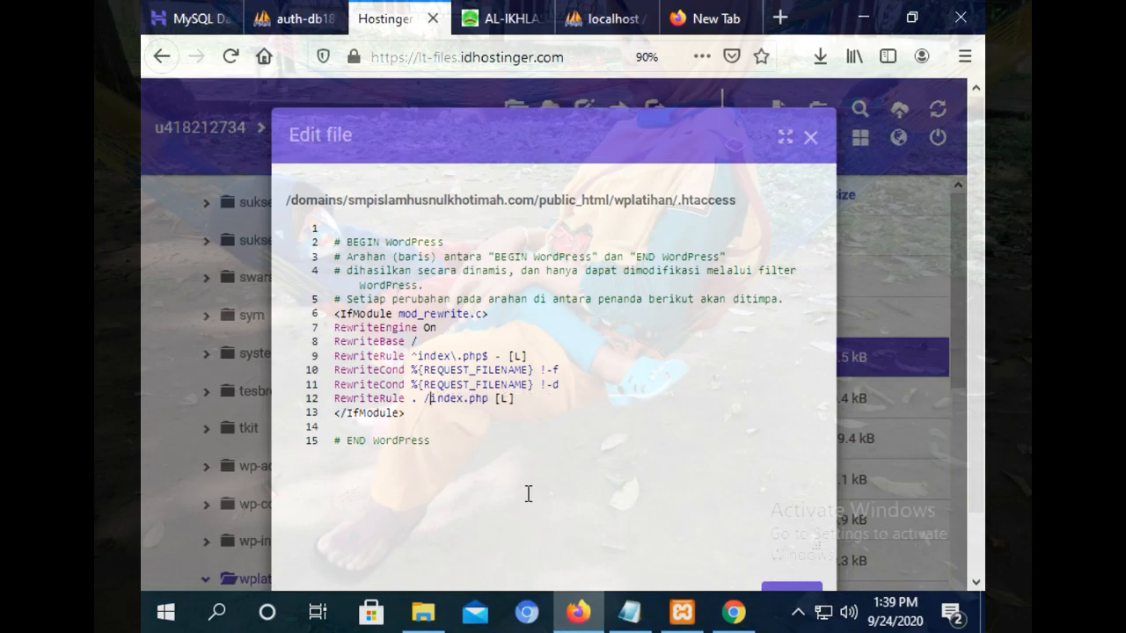
{"action": "scroll", "coordinate": [975, 458], "scroll_direction": "down", "scroll_amount": 2}
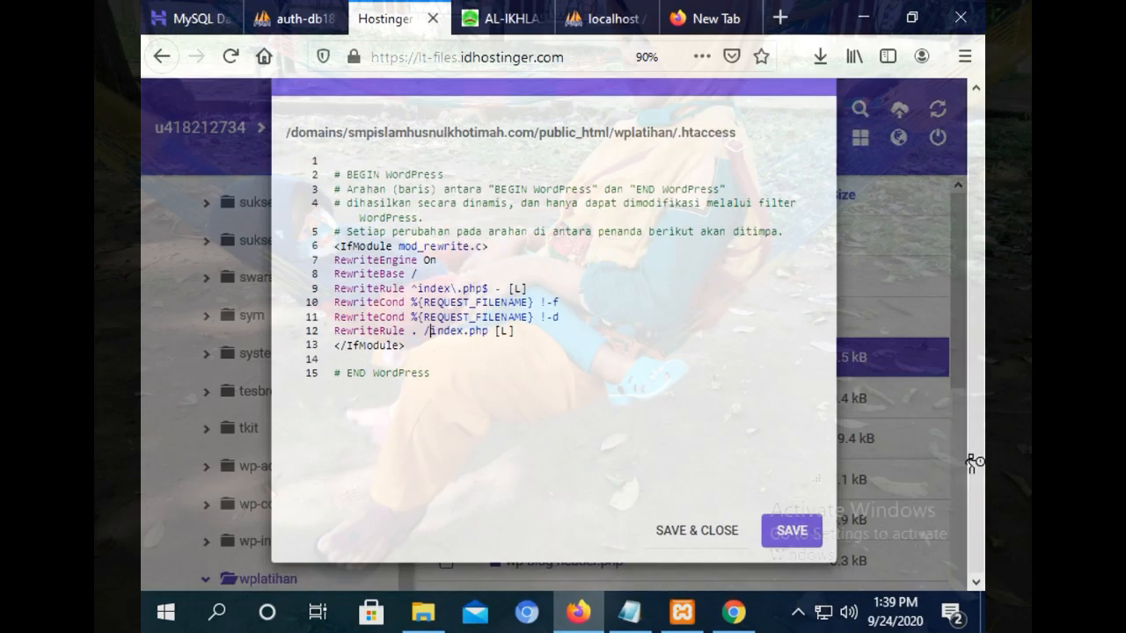
{"action": "left_click", "coordinate": [780, 534]}
Reload the live site and open the Laman Contoh page from the Profile menu.
{"action": "left_click", "coordinate": [734, 614]}
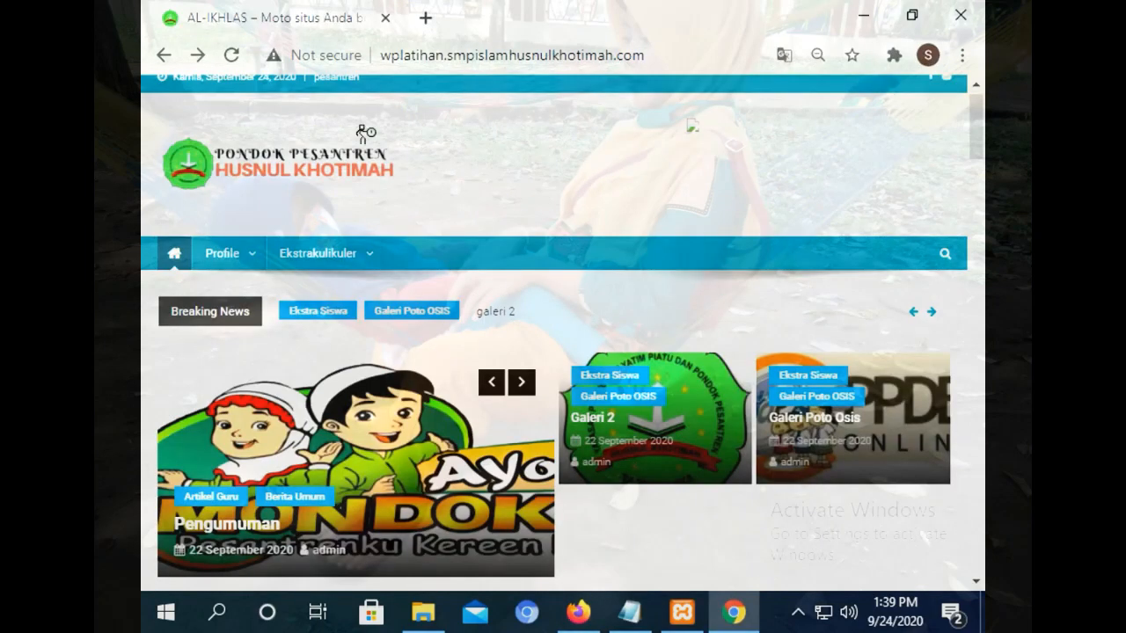
{"action": "left_click", "coordinate": [228, 56]}
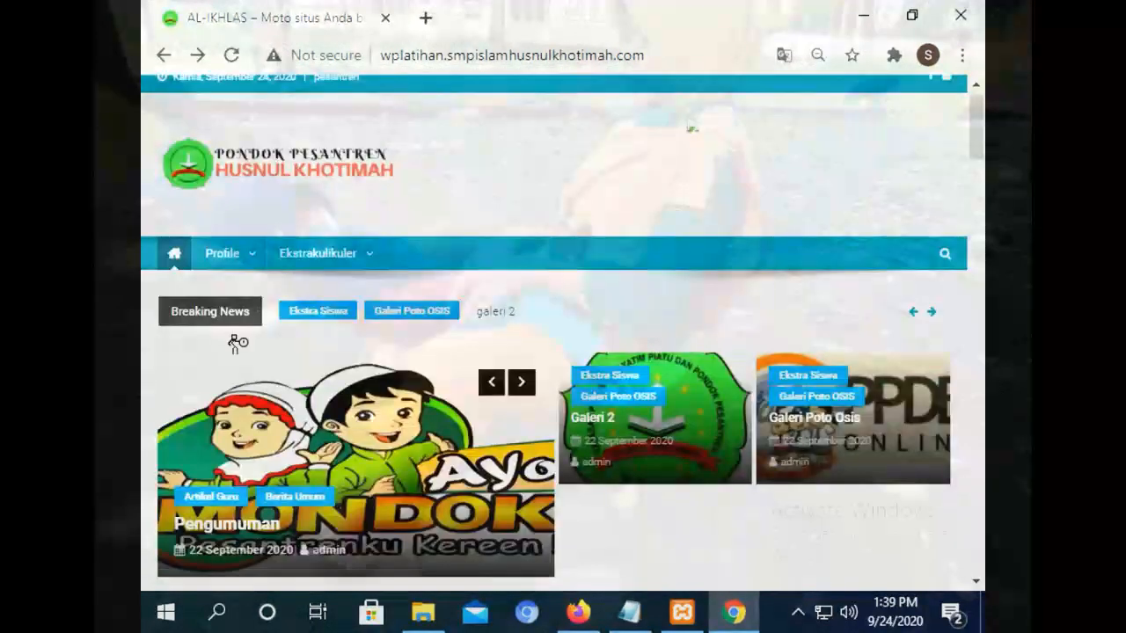
{"action": "mouse_move", "coordinate": [224, 255]}
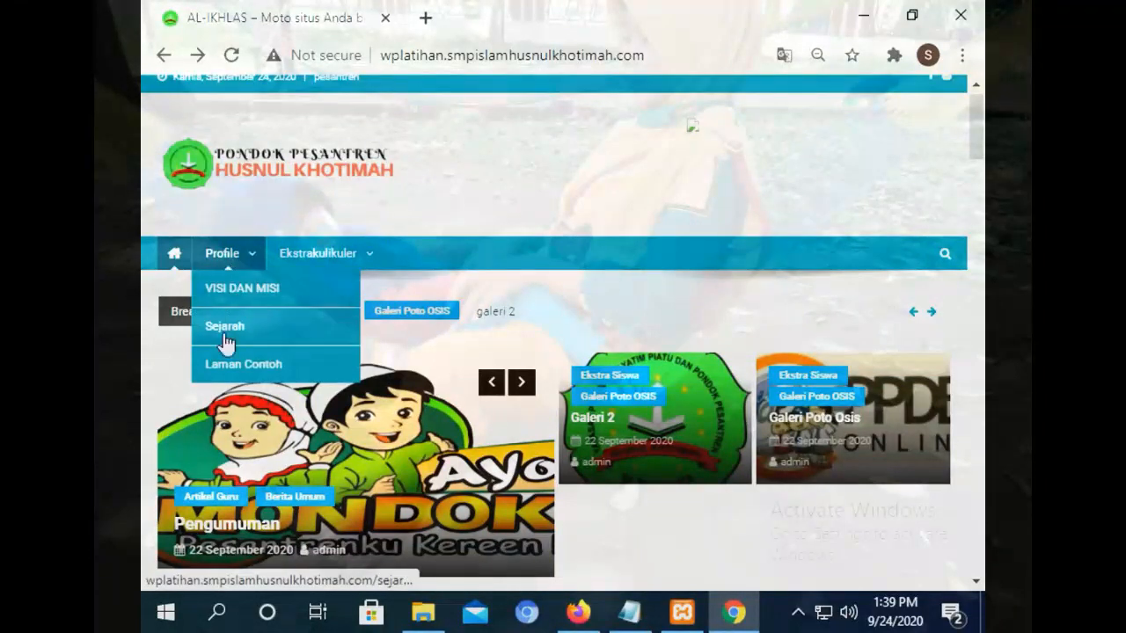
{"action": "left_click", "coordinate": [247, 366]}
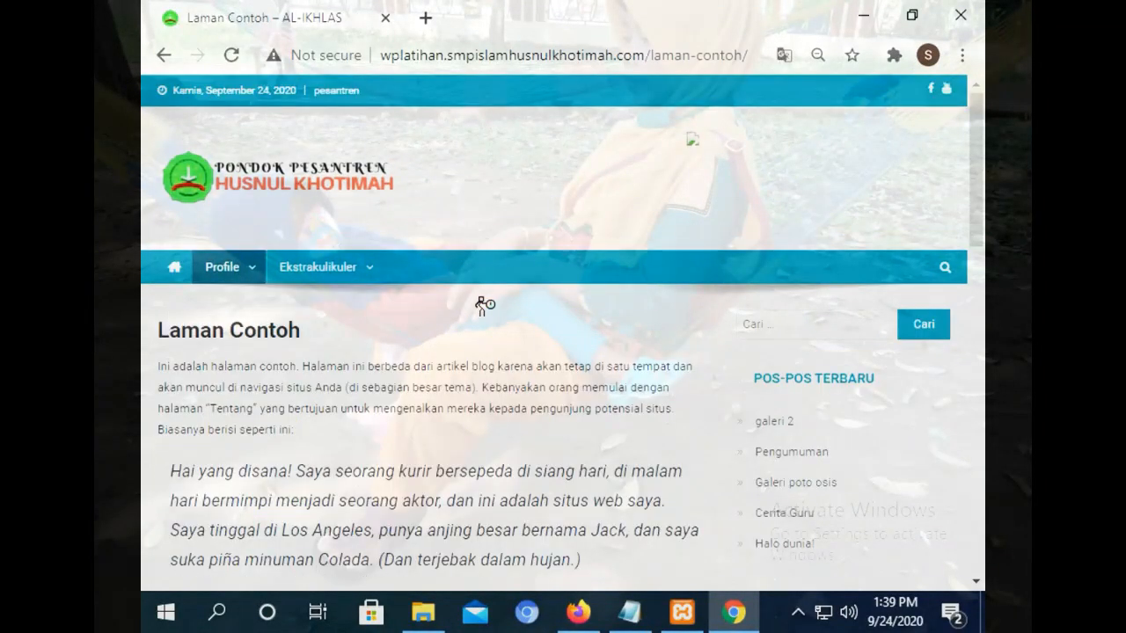
Open the Ekstrakulikuler > Galeri Poto OSIS category, then return to the home page.
{"action": "left_click_drag", "start_coordinate": [977, 151], "coordinate": [967, 83]}
{"action": "mouse_move", "coordinate": [227, 279]}
{"action": "mouse_move", "coordinate": [321, 274]}
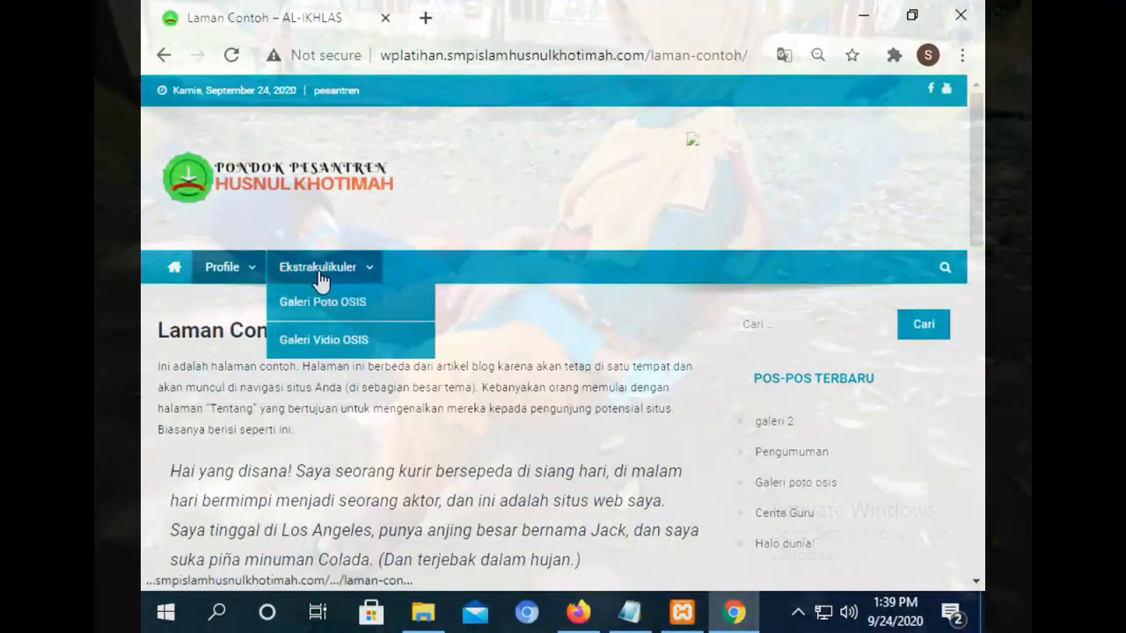
{"action": "left_click", "coordinate": [284, 305]}
{"action": "left_click_drag", "start_coordinate": [977, 132], "coordinate": [943, 87]}
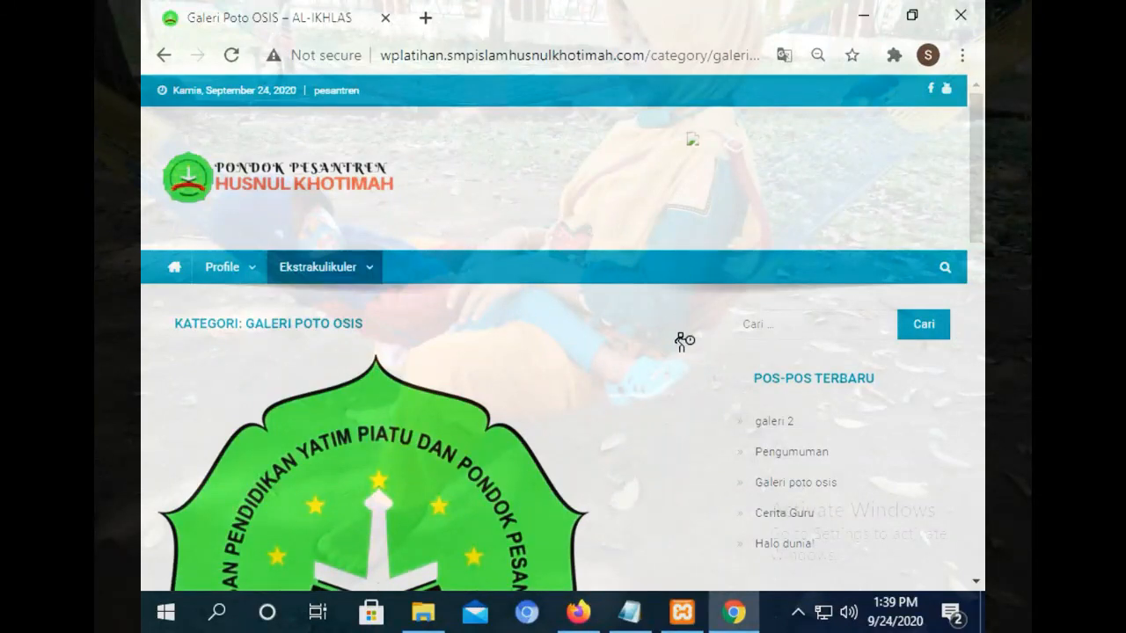
{"action": "left_click", "coordinate": [170, 275]}
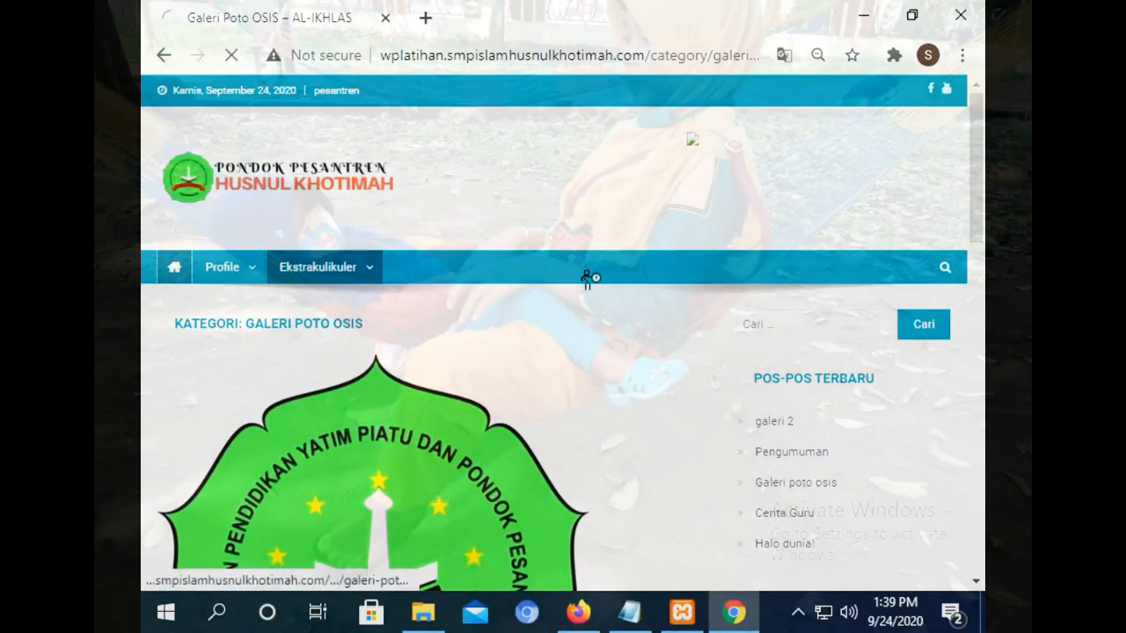
{"action": "left_click", "coordinate": [580, 620]}
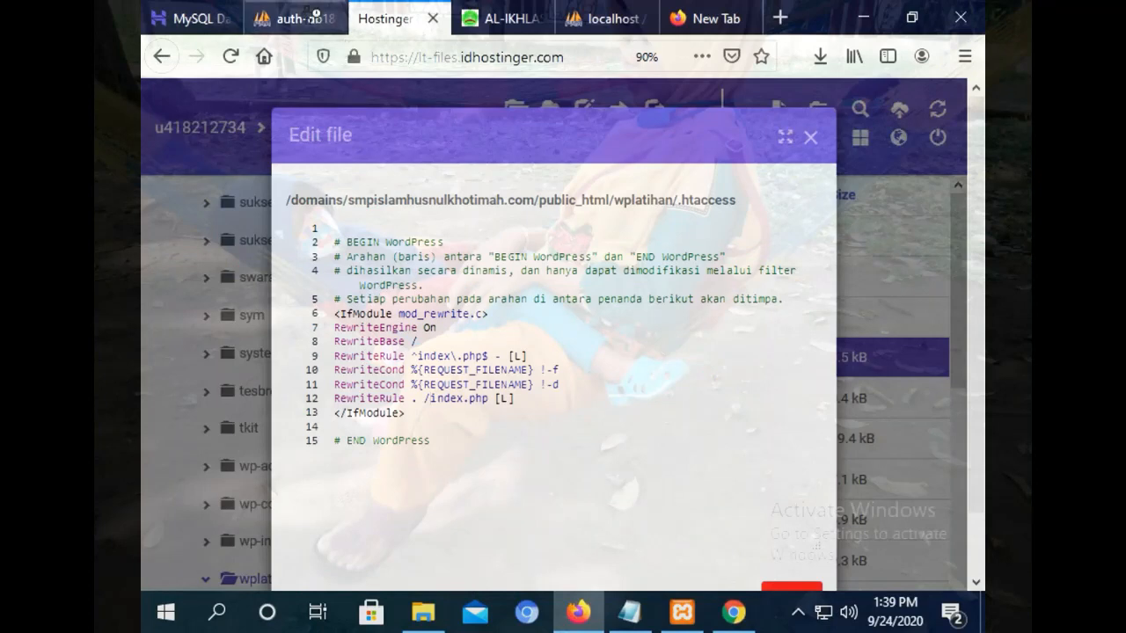
Scroll the phpMyAdmin wp_options table to confirm siteurl and home show the live domain.
{"action": "left_click", "coordinate": [295, 18]}
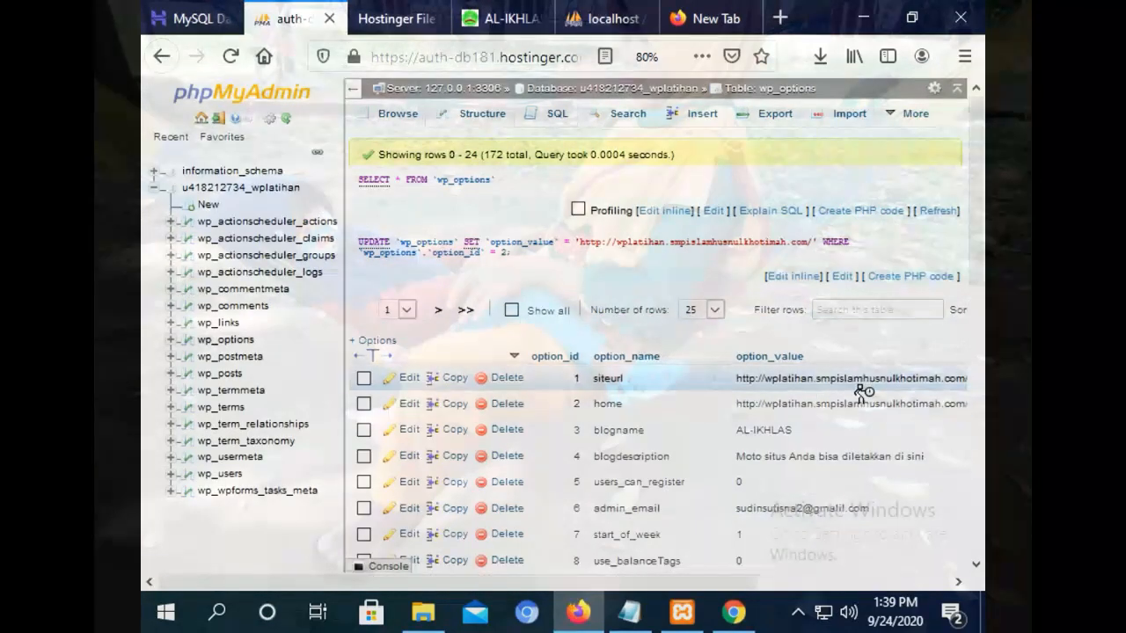
{"action": "scroll", "coordinate": [981, 231], "scroll_direction": "down", "scroll_amount": 1}
{"action": "scroll", "coordinate": [981, 231], "scroll_direction": "down", "scroll_amount": 3}
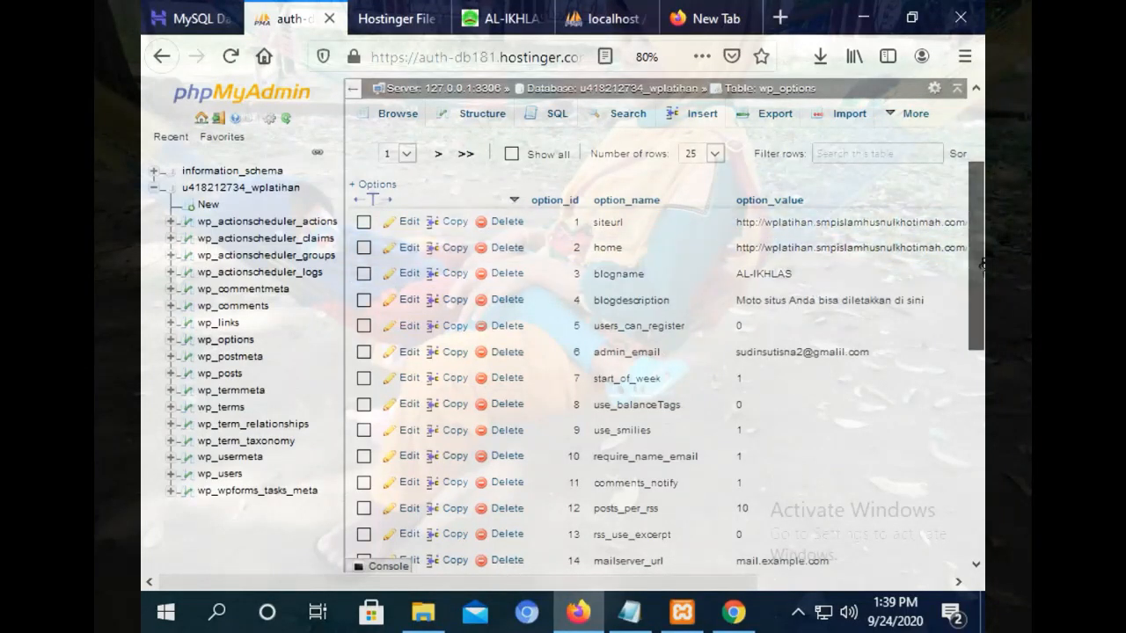
{"action": "scroll", "coordinate": [975, 280], "scroll_direction": "down", "scroll_amount": 1}
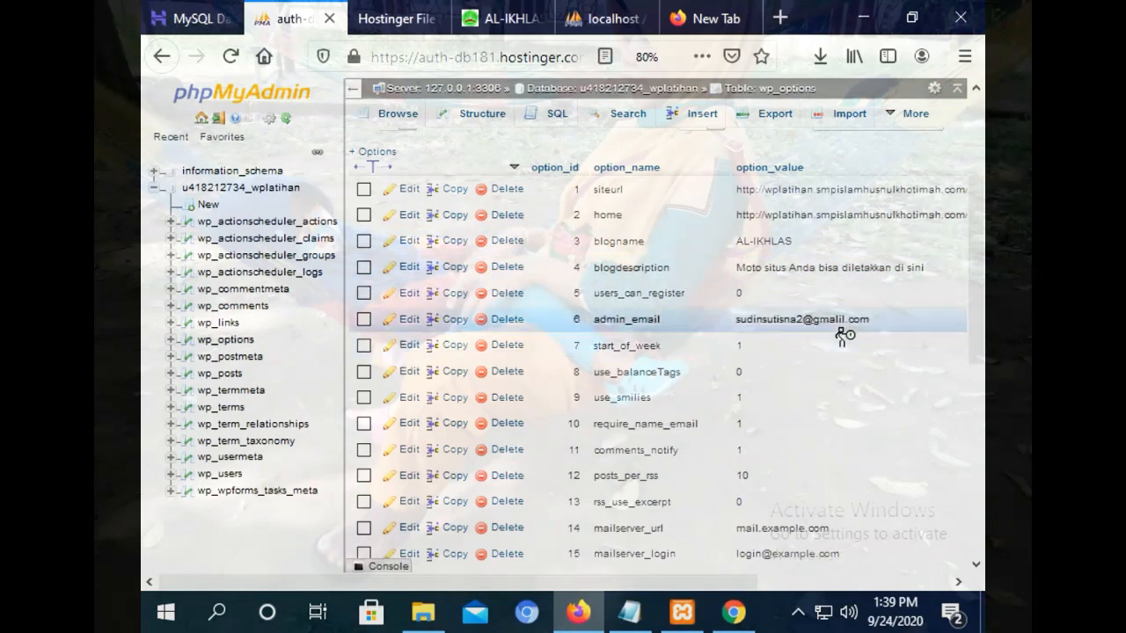
{"action": "left_click_drag", "start_coordinate": [979, 258], "coordinate": [979, 512]}
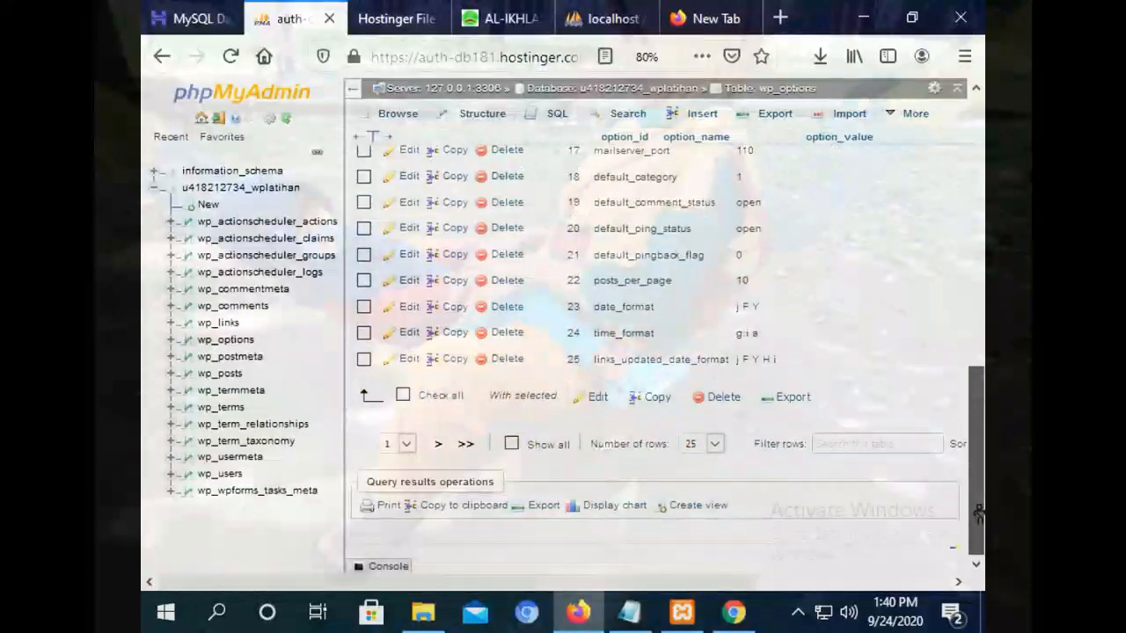
Save and close the .htaccess editor in Hostinger File Manager.
{"action": "left_click", "coordinate": [429, 26]}
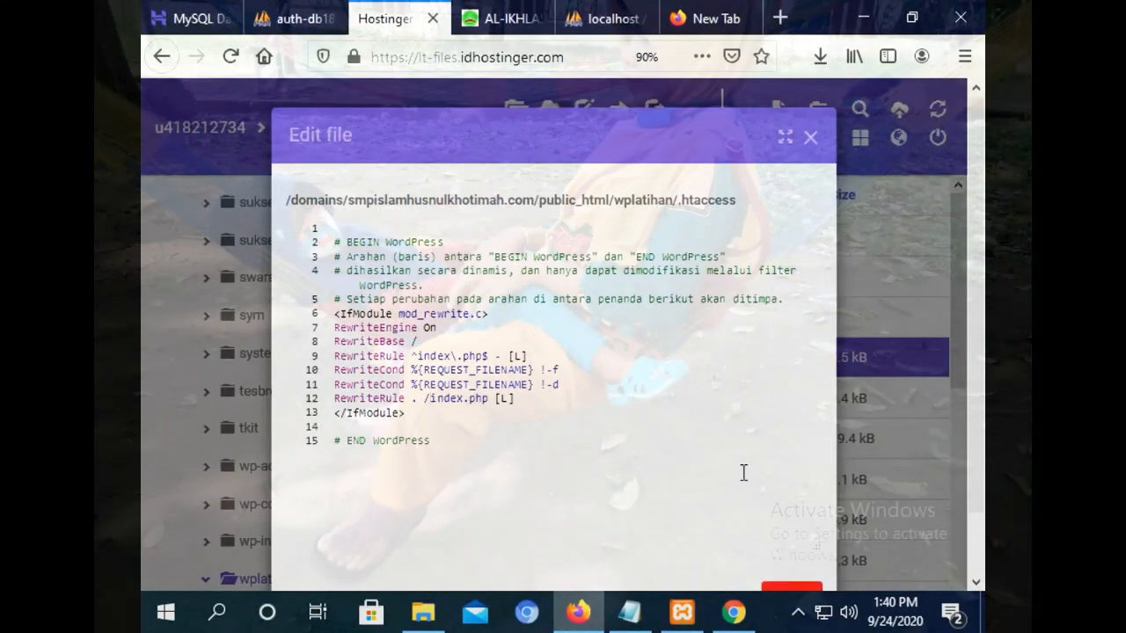
{"action": "left_click_drag", "start_coordinate": [981, 309], "coordinate": [979, 423]}
{"action": "left_click", "coordinate": [713, 533]}
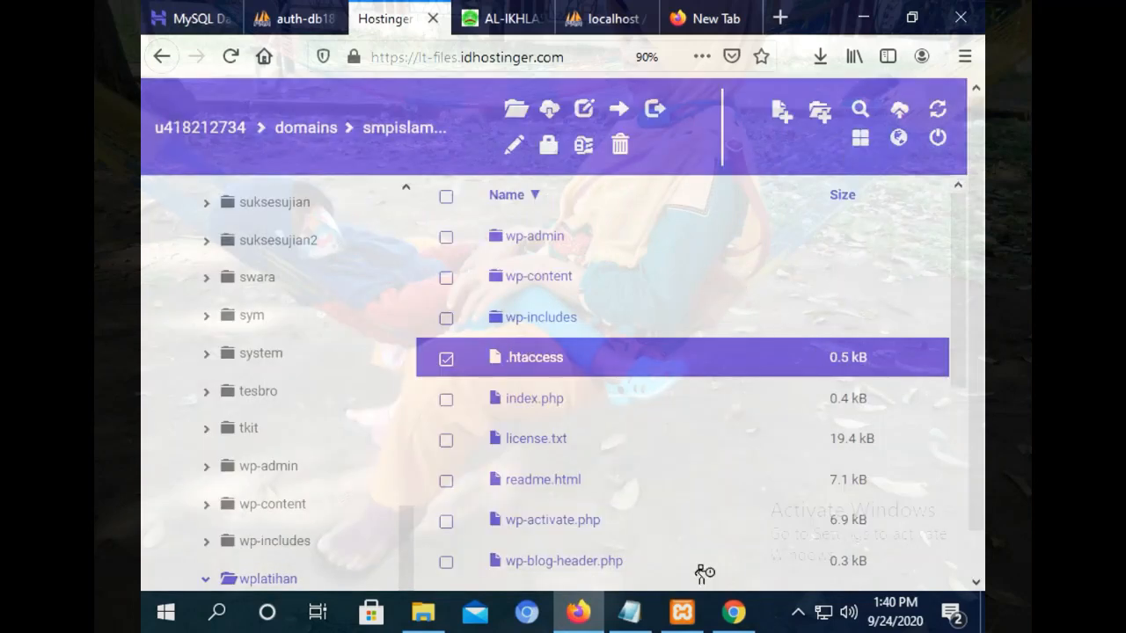
{"action": "left_click", "coordinate": [734, 613]}
Load the site's /admin login page, enter the administrator username, and select the password in Notepad.
{"action": "left_click", "coordinate": [686, 66]}
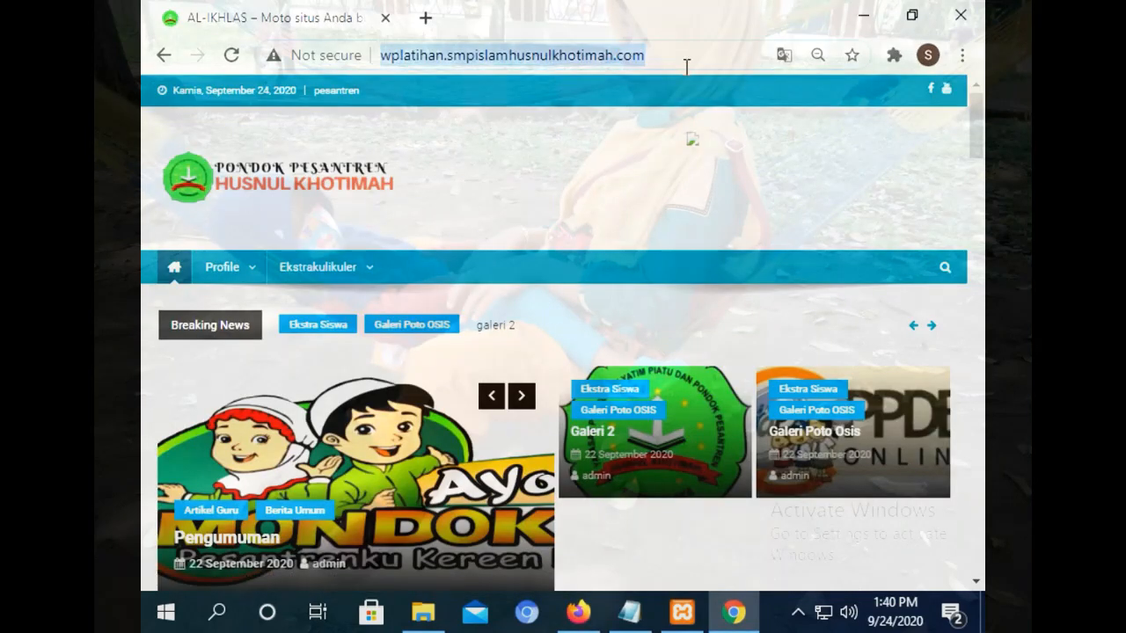
{"action": "left_click", "coordinate": [692, 57]}
{"action": "type", "text": "/"}
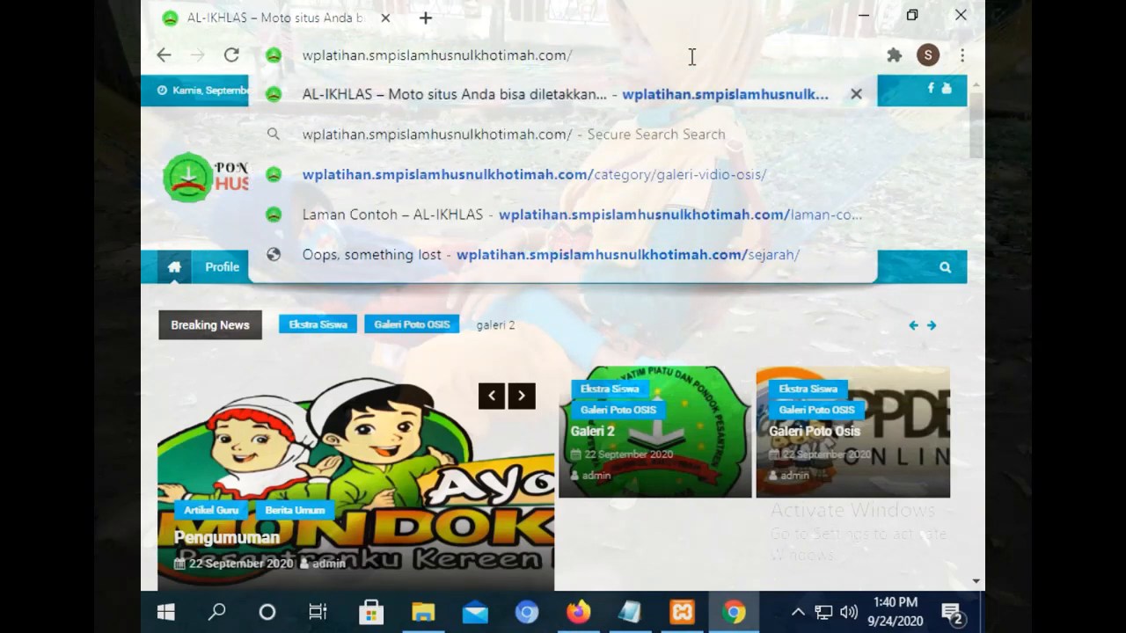
{"action": "type", "text": "admin"}
{"action": "key", "text": "Return"}
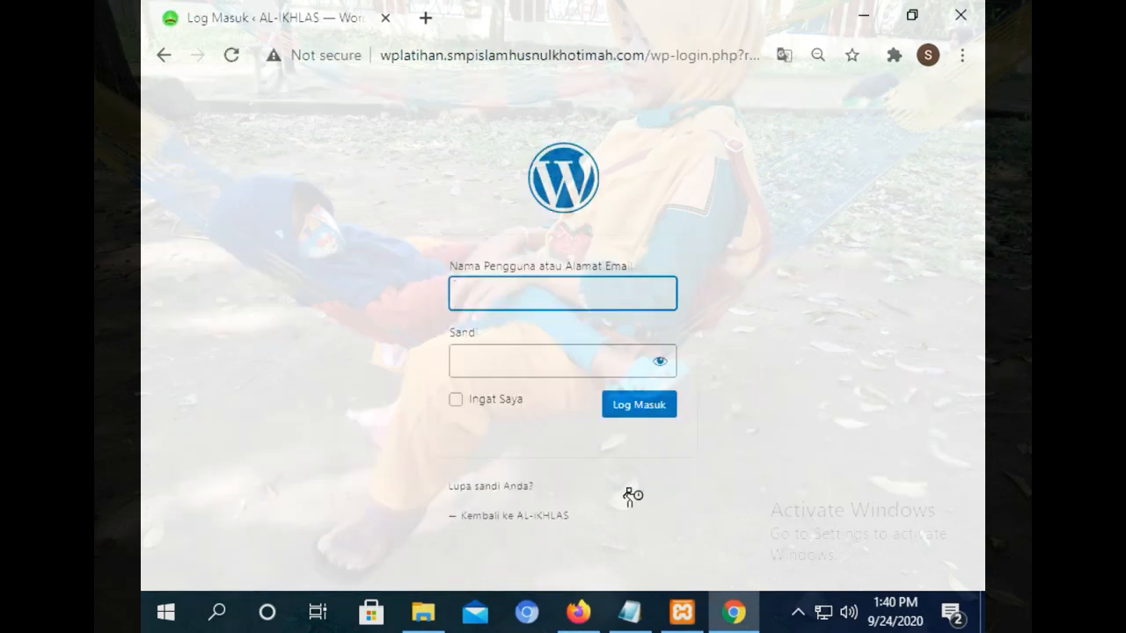
{"action": "type", "text": "ad"}
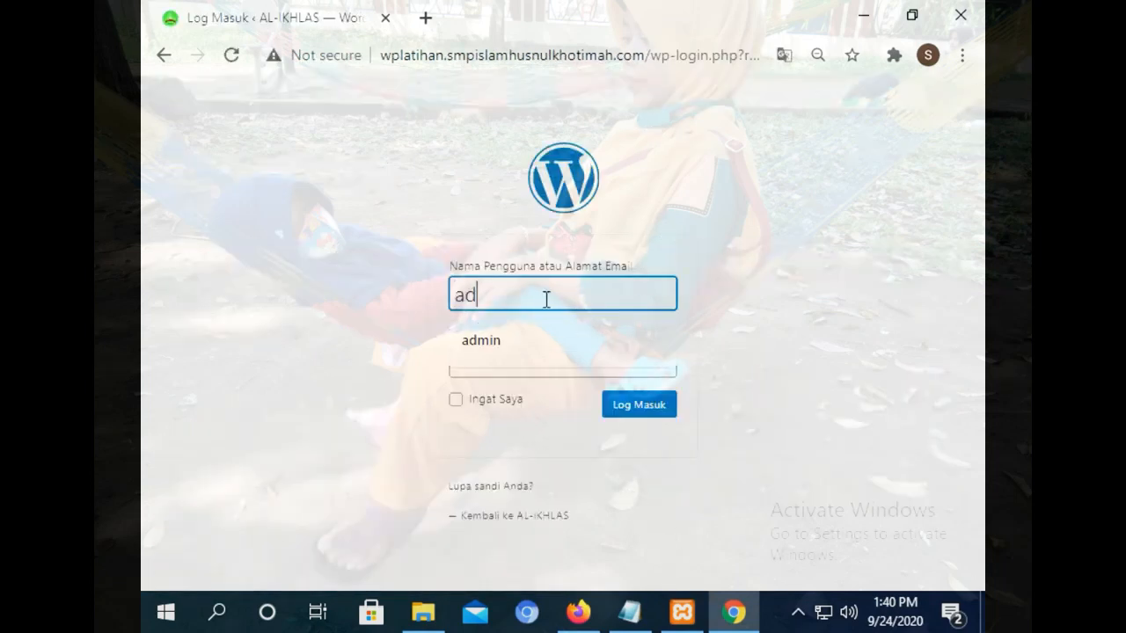
{"action": "type", "text": "min"}
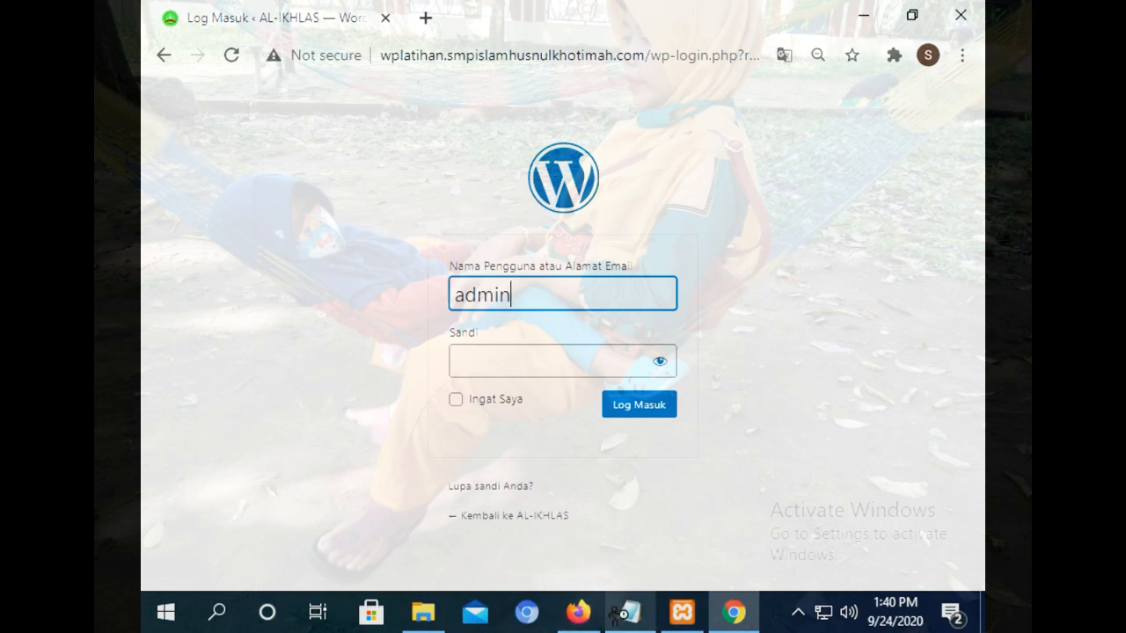
{"action": "left_click", "coordinate": [629, 612]}
{"action": "left_click", "coordinate": [236, 254]}
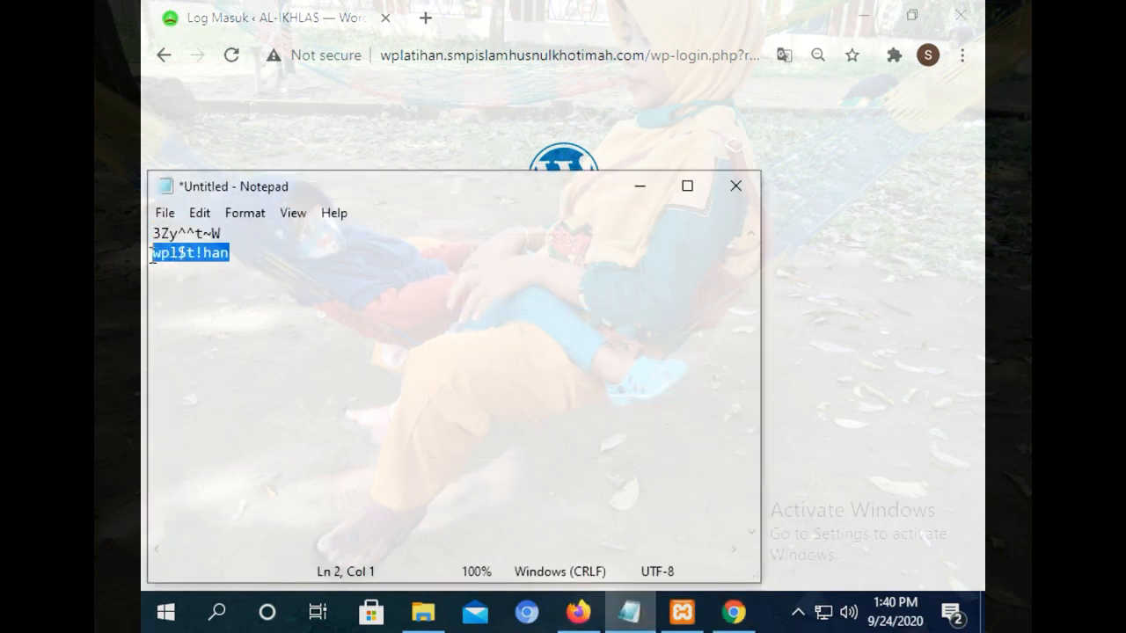
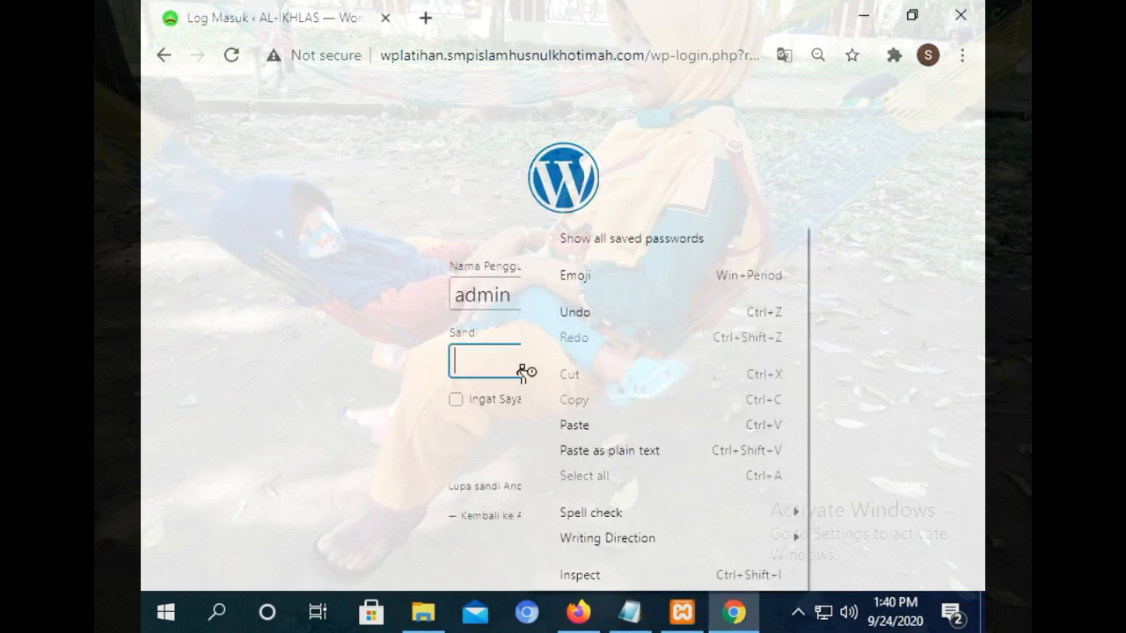
Paste the account password into the AL-IKHLAS login form and log in.
{"action": "left_click", "coordinate": [604, 423]}
{"action": "left_click", "coordinate": [645, 410]}
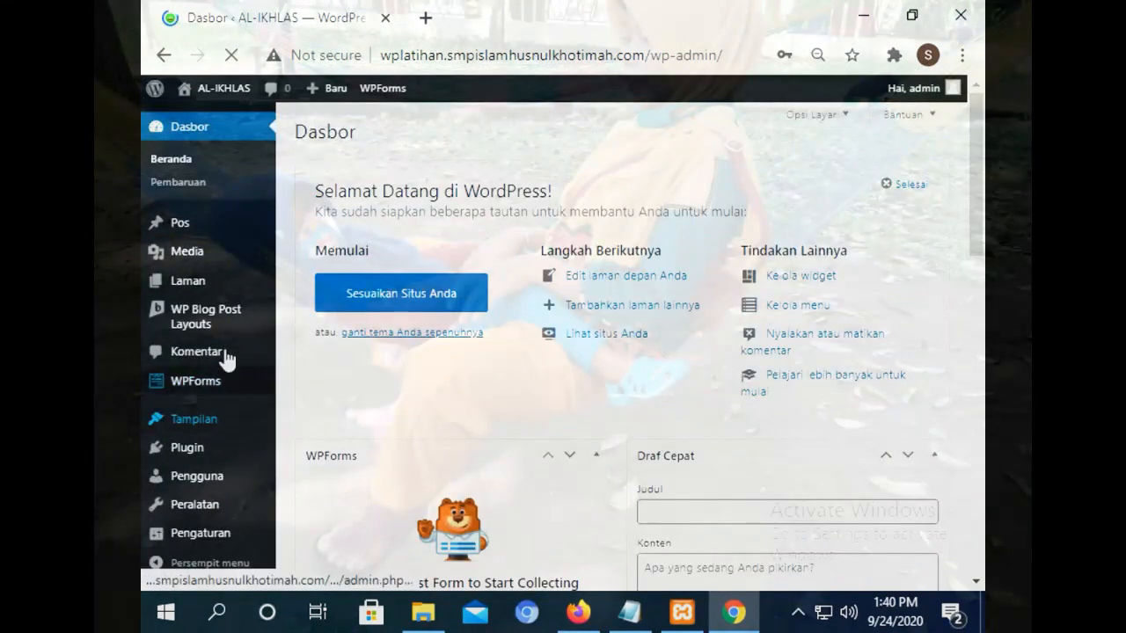
Save the login password in the browser and open the public site (Kunjungi Situs) in a new tab.
{"action": "left_click", "coordinate": [750, 401]}
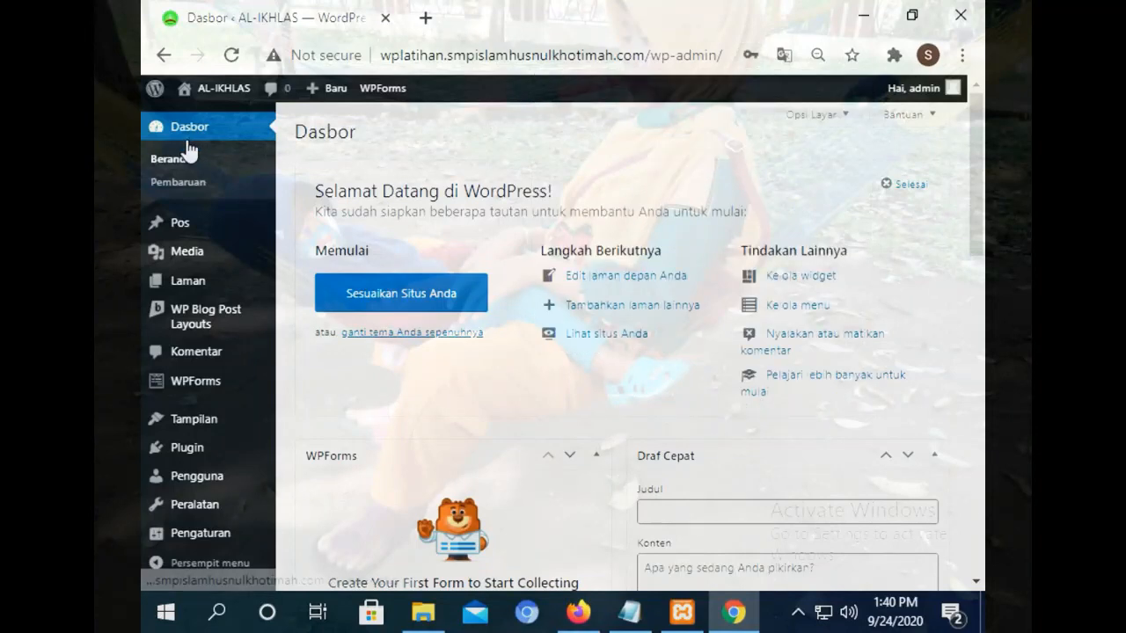
{"action": "mouse_move", "coordinate": [213, 95]}
{"action": "right_click", "coordinate": [227, 132]}
{"action": "left_click", "coordinate": [290, 143]}
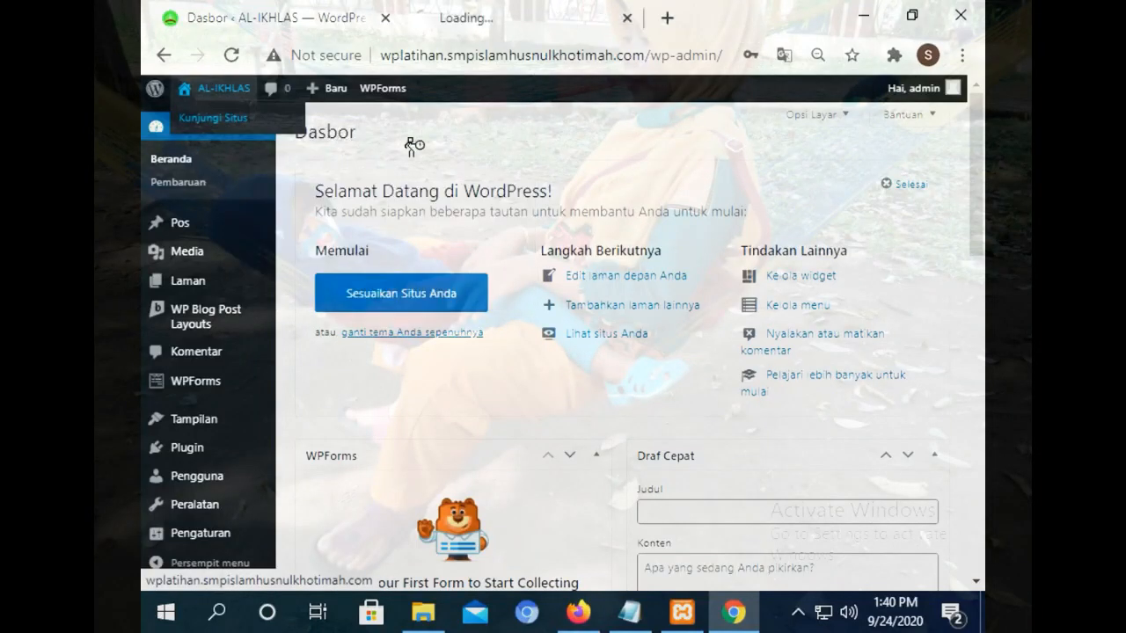
{"action": "left_click", "coordinate": [466, 16]}
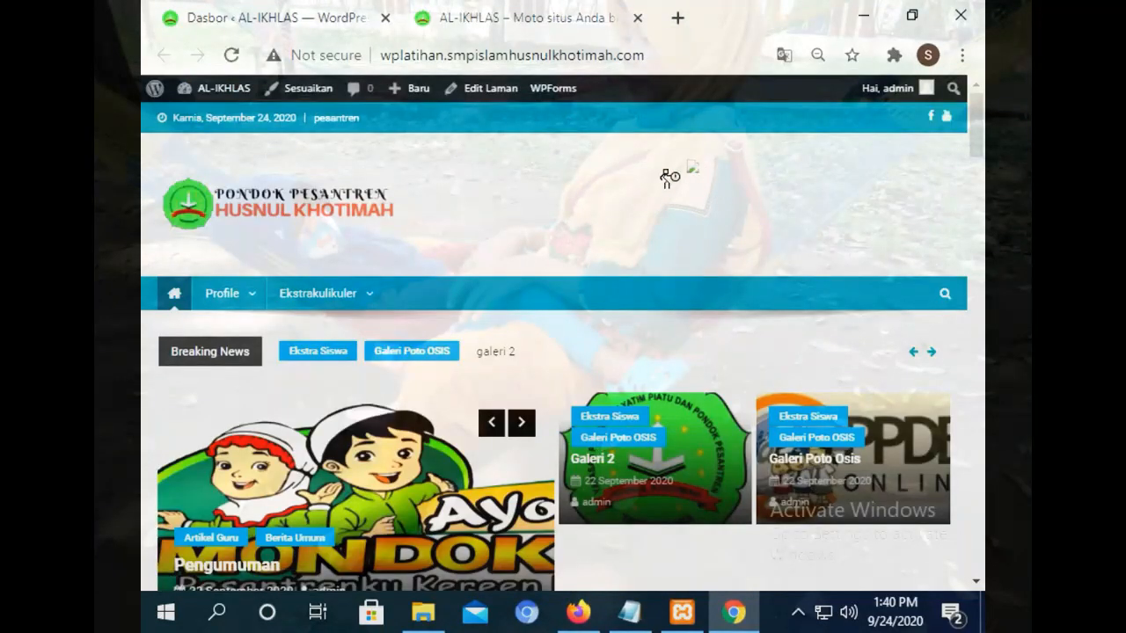
Back on the dashboard, launch the theme Customizer via Tampilan > Sesuaikan.
{"action": "left_click", "coordinate": [278, 14]}
{"action": "mouse_move", "coordinate": [221, 285]}
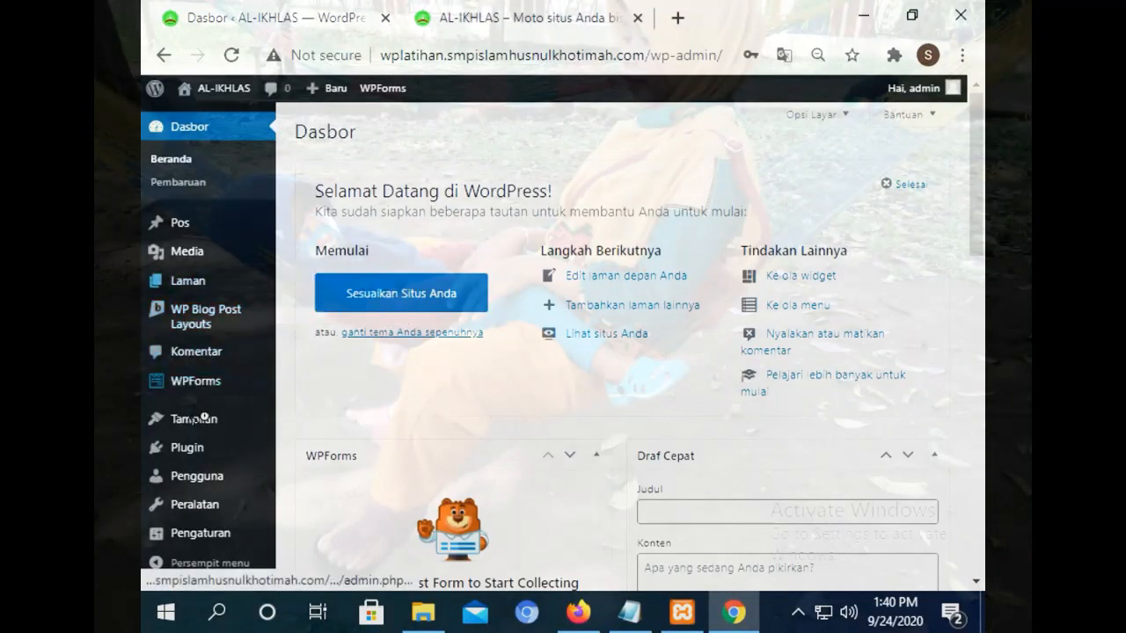
{"action": "mouse_move", "coordinate": [240, 433]}
{"action": "left_click", "coordinate": [314, 406]}
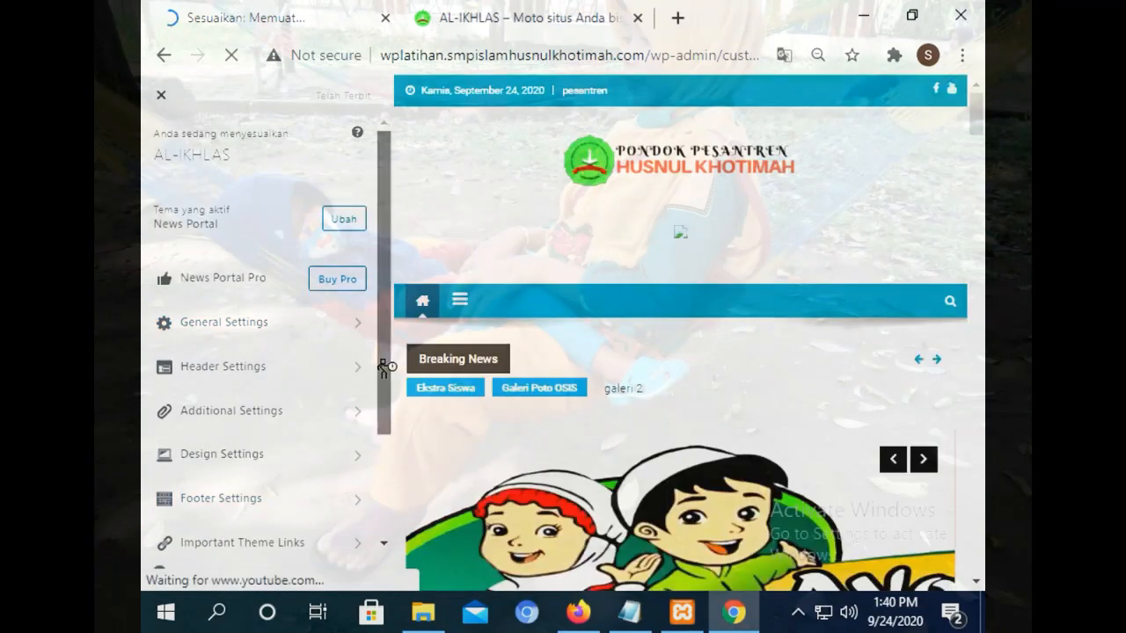
Set the NP: Banner Ads widget in Header Ads to the red photo-collage image from the media library.
{"action": "left_click_drag", "start_coordinate": [382, 367], "coordinate": [384, 516]}
{"action": "left_click", "coordinate": [217, 491]}
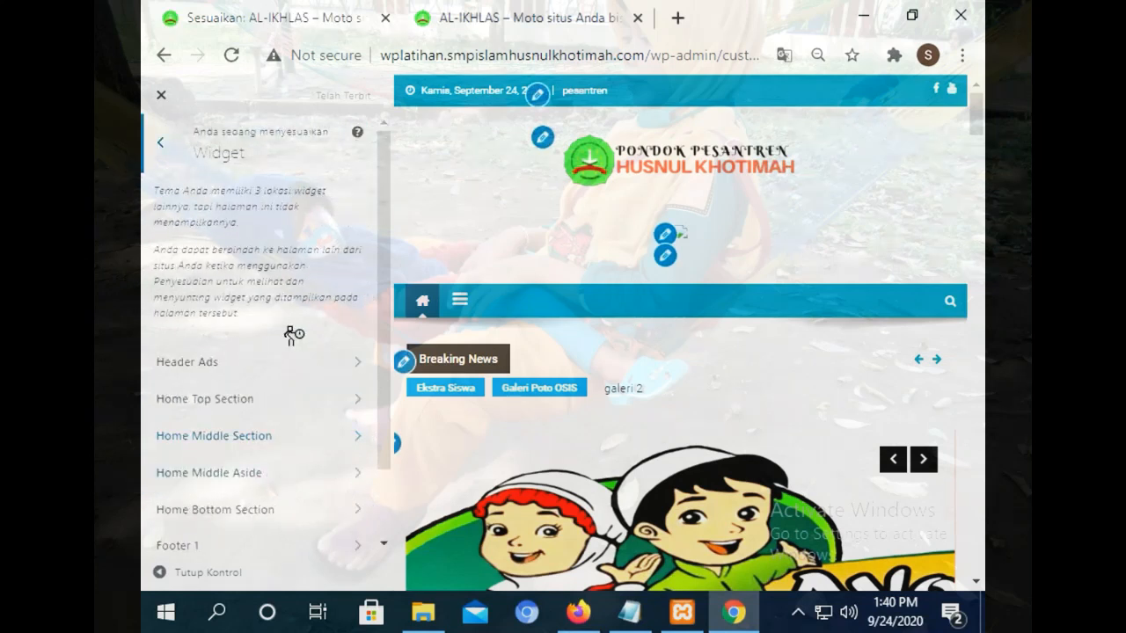
{"action": "left_click", "coordinate": [234, 359]}
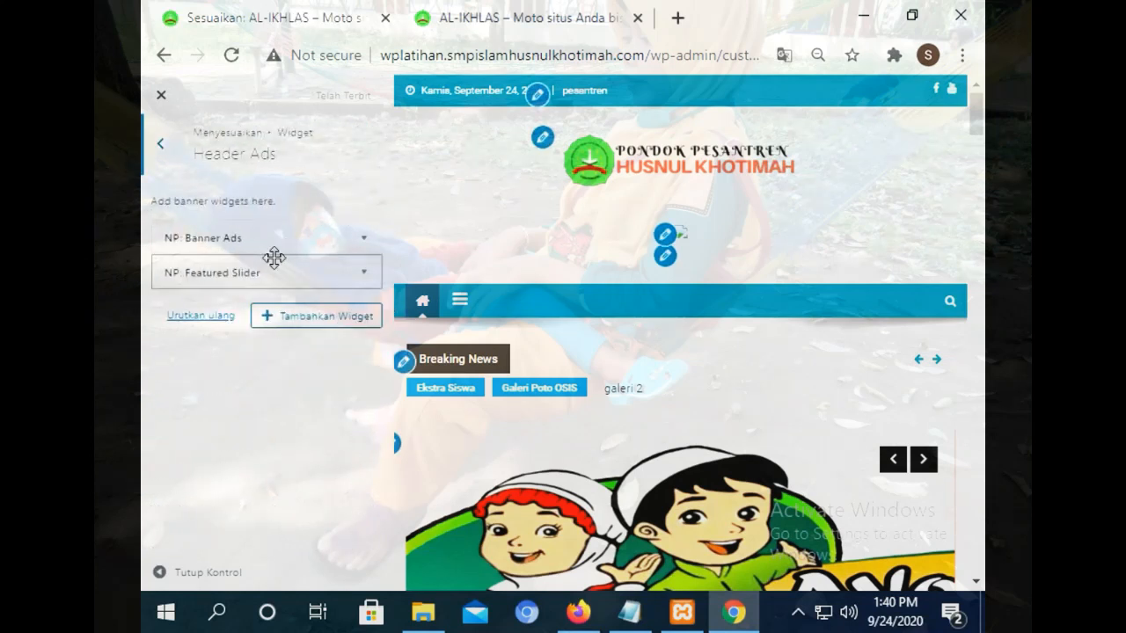
{"action": "left_click", "coordinate": [271, 249]}
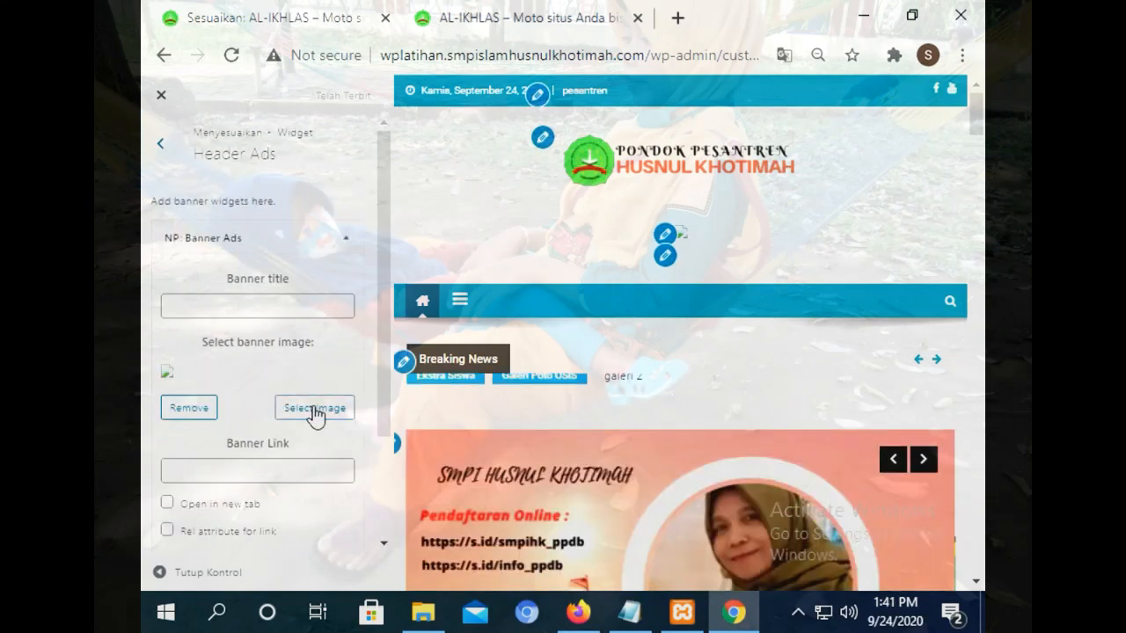
{"action": "left_click", "coordinate": [315, 411]}
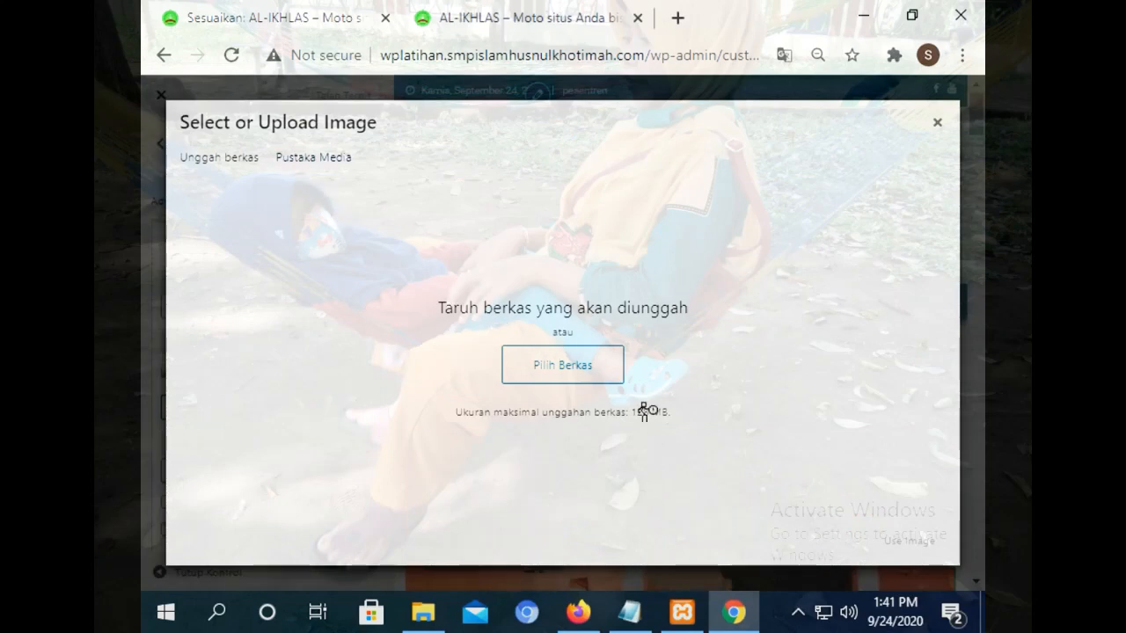
{"action": "left_click", "coordinate": [616, 387]}
{"action": "left_click", "coordinate": [735, 476]}
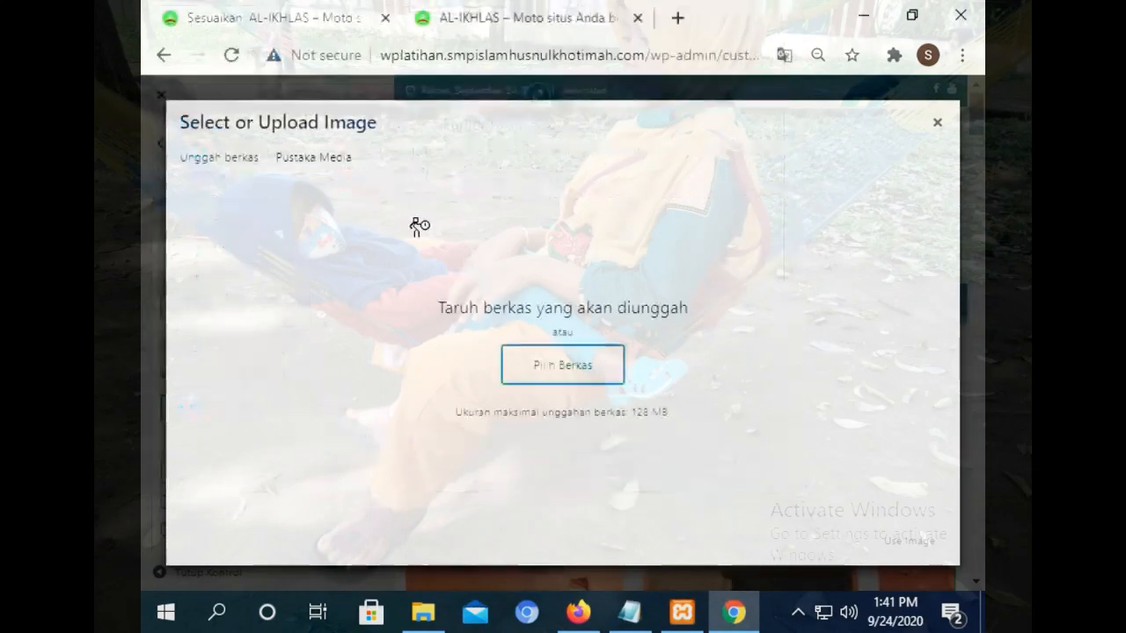
{"action": "left_click", "coordinate": [318, 166]}
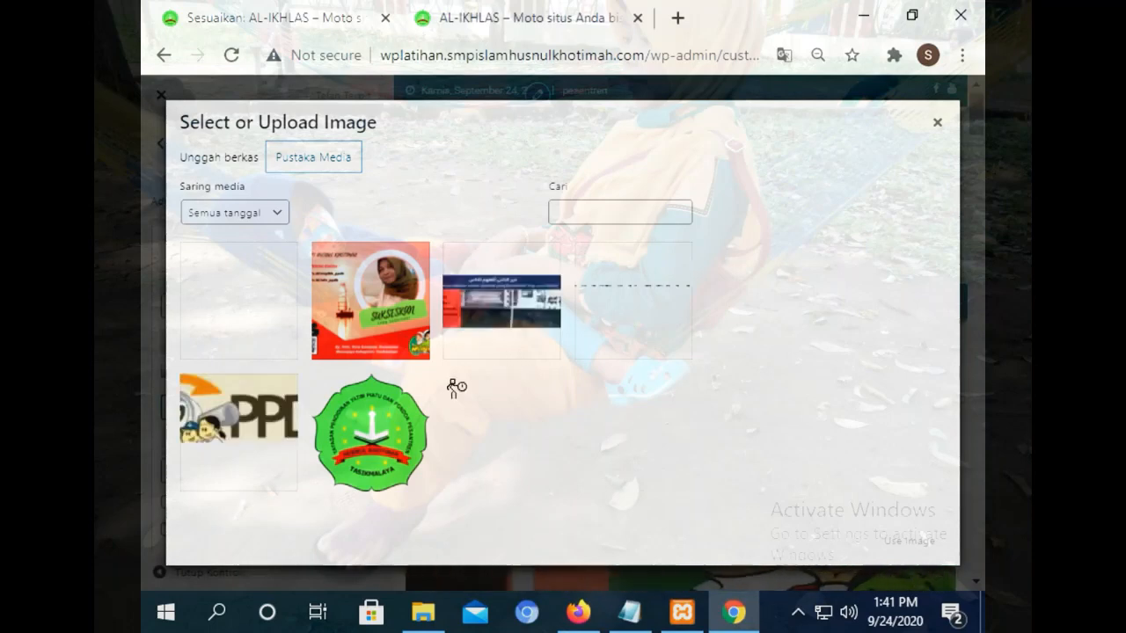
{"action": "left_click", "coordinate": [522, 329]}
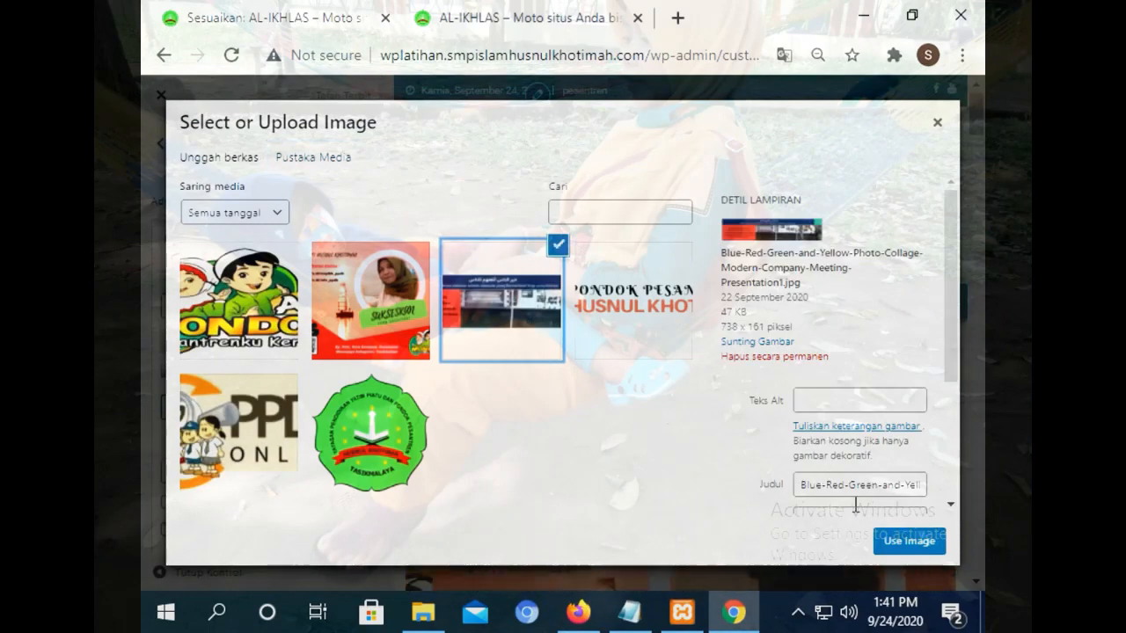
{"action": "left_click", "coordinate": [908, 541]}
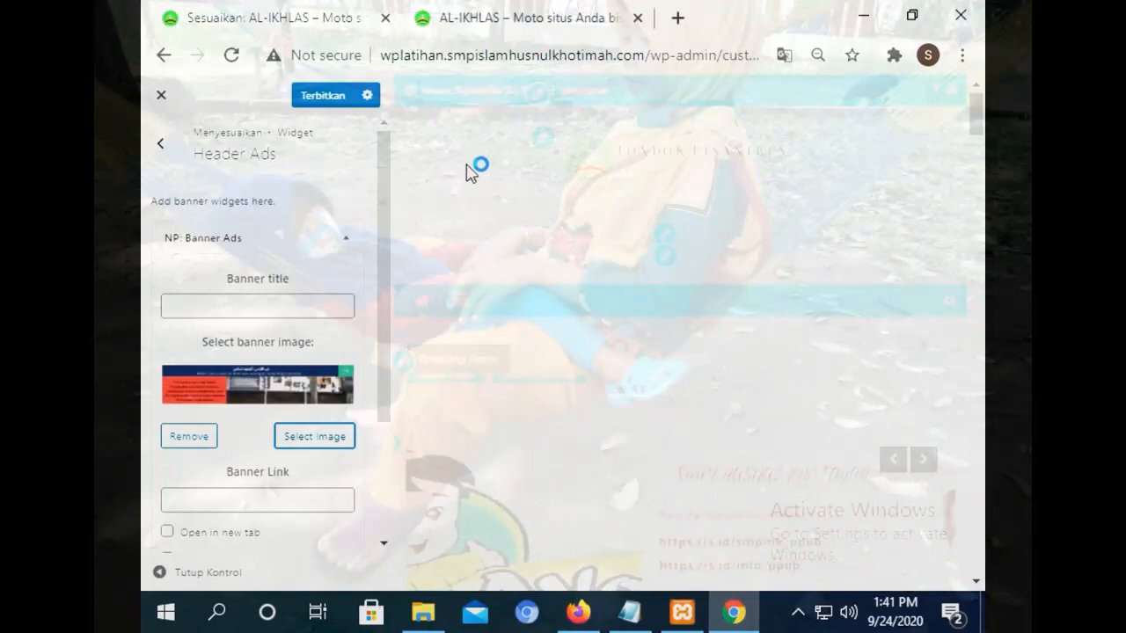
Publish the Customizer changes, check the banner on the live site, then bring Hostinger forward.
{"action": "left_click", "coordinate": [322, 97]}
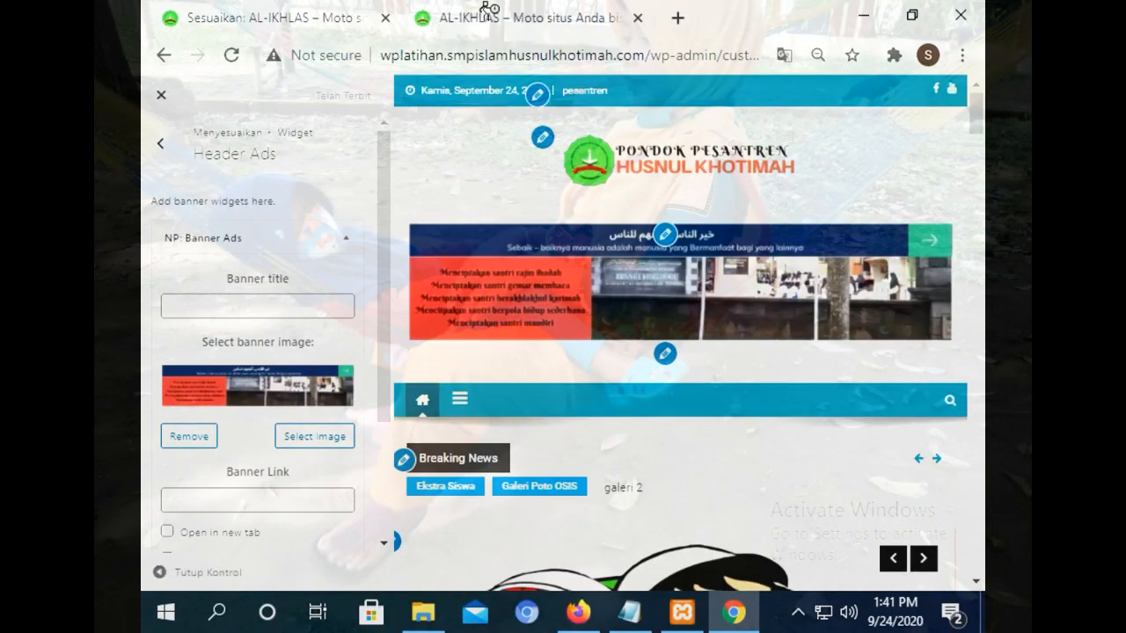
{"action": "left_click", "coordinate": [490, 13]}
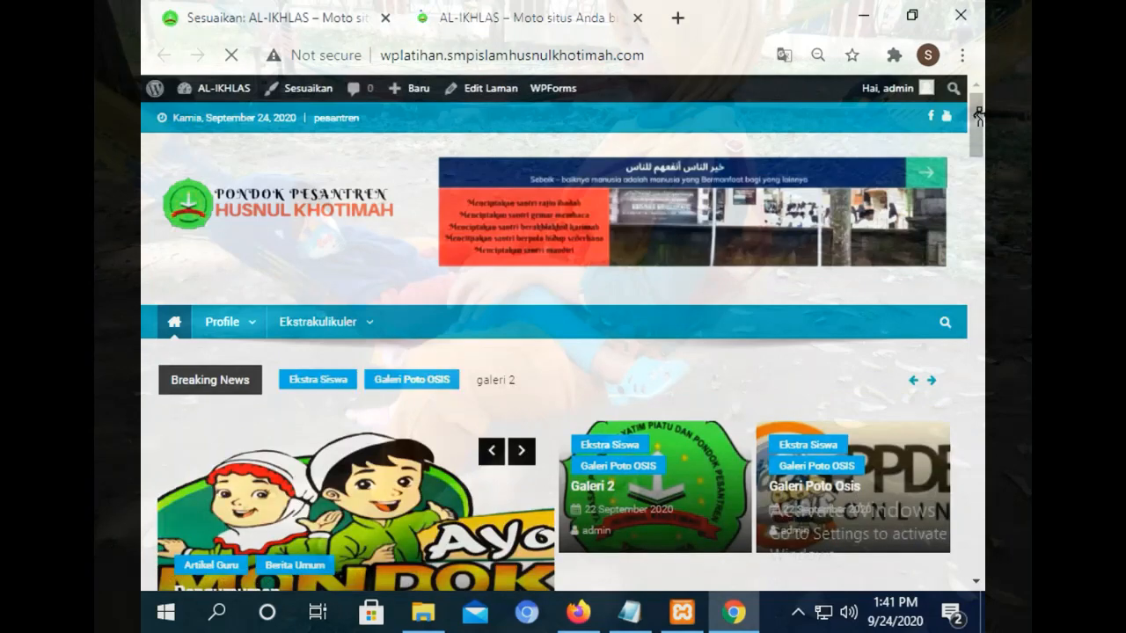
{"action": "mouse_move", "coordinate": [976, 112]}
{"action": "left_mouse_down"}
{"action": "mouse_move", "coordinate": [973, 154]}
{"action": "mouse_move", "coordinate": [975, 97]}
{"action": "left_mouse_up"}
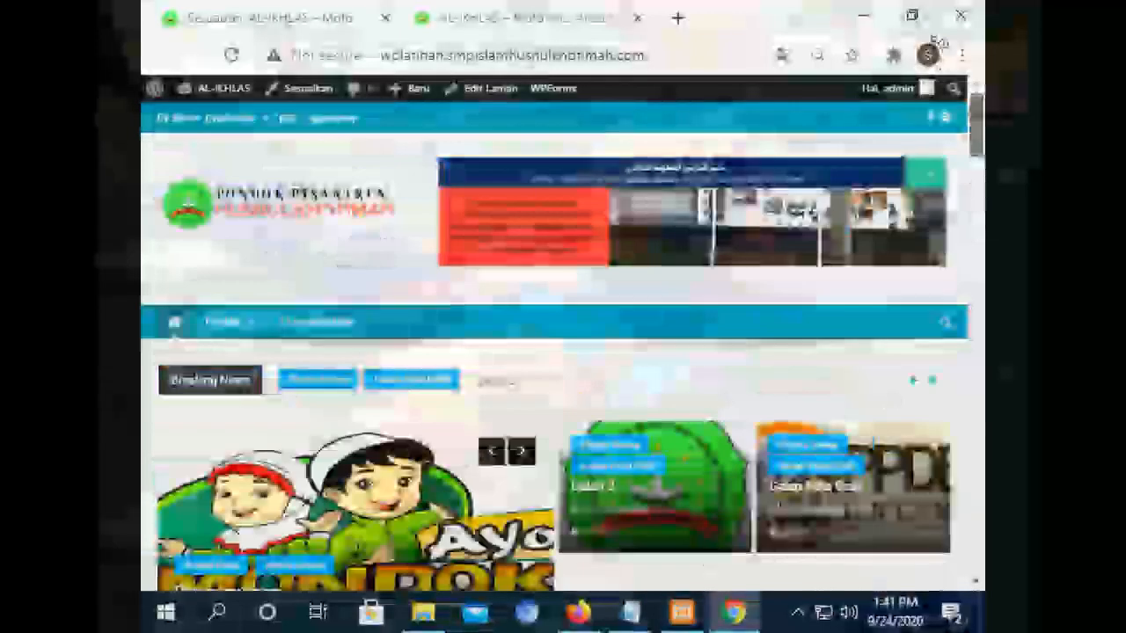
{"action": "left_click", "coordinate": [237, 17]}
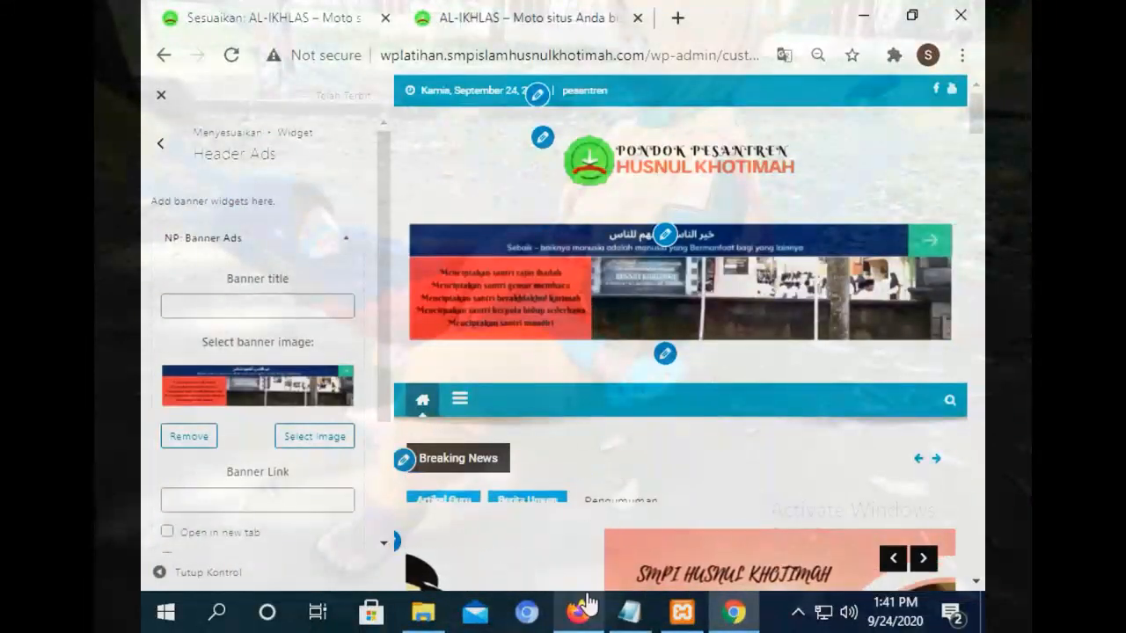
{"action": "left_click", "coordinate": [438, 9]}
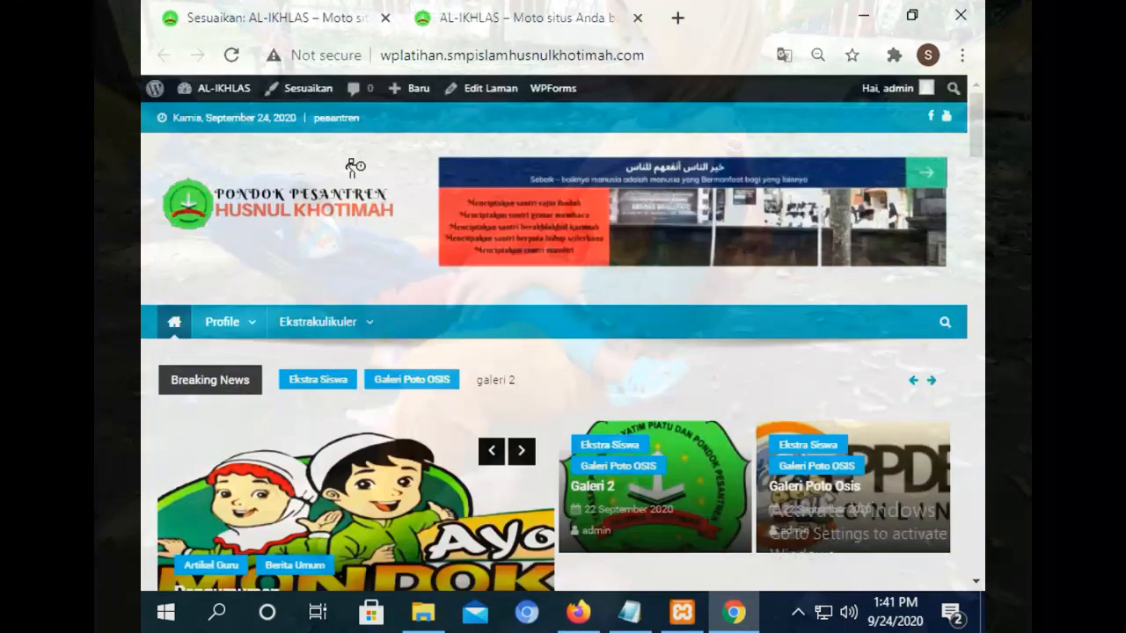
{"action": "left_click", "coordinate": [578, 613]}
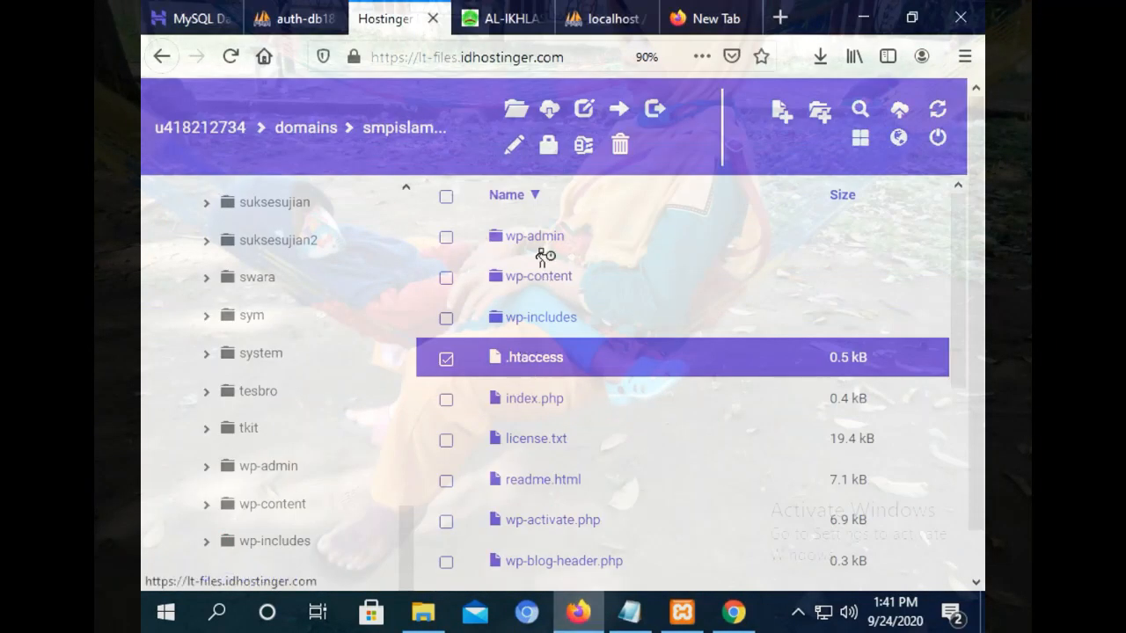
Browse wp-includes and assets, then open wplatihan's wp-admin/images folder.
{"action": "double_click", "coordinate": [531, 318]}
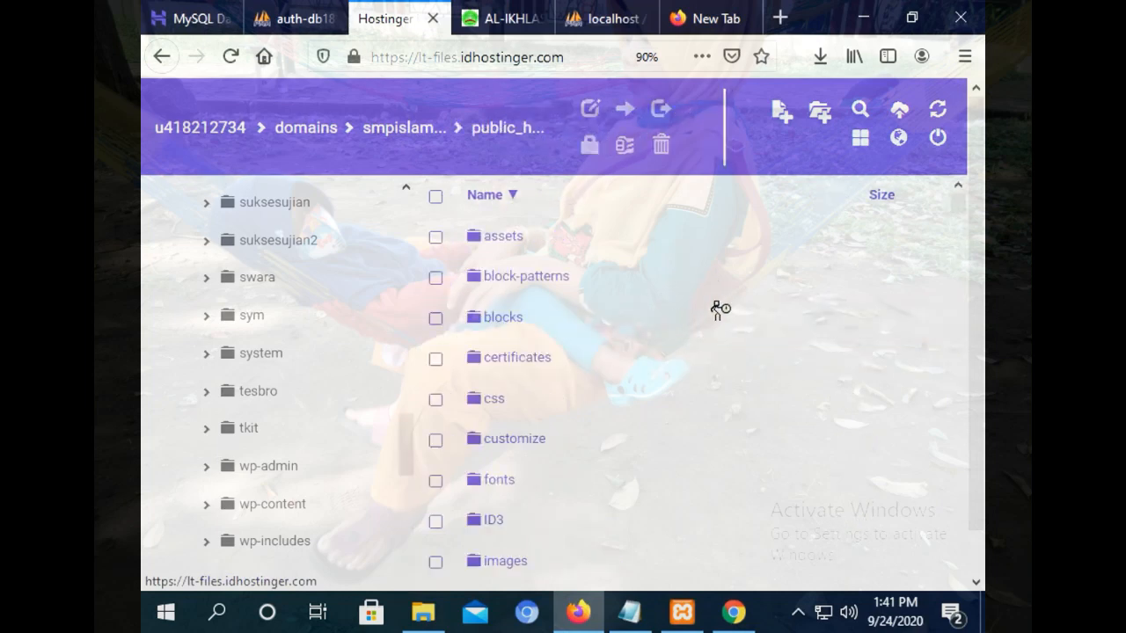
{"action": "double_click", "coordinate": [488, 237]}
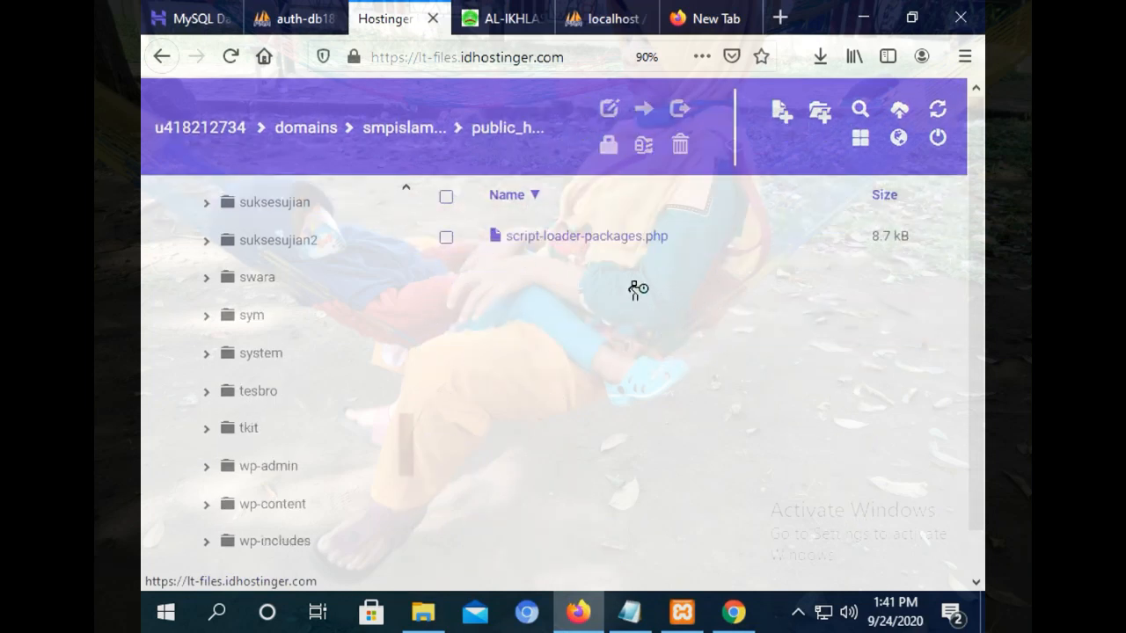
{"action": "left_click_drag", "start_coordinate": [408, 432], "coordinate": [406, 478]}
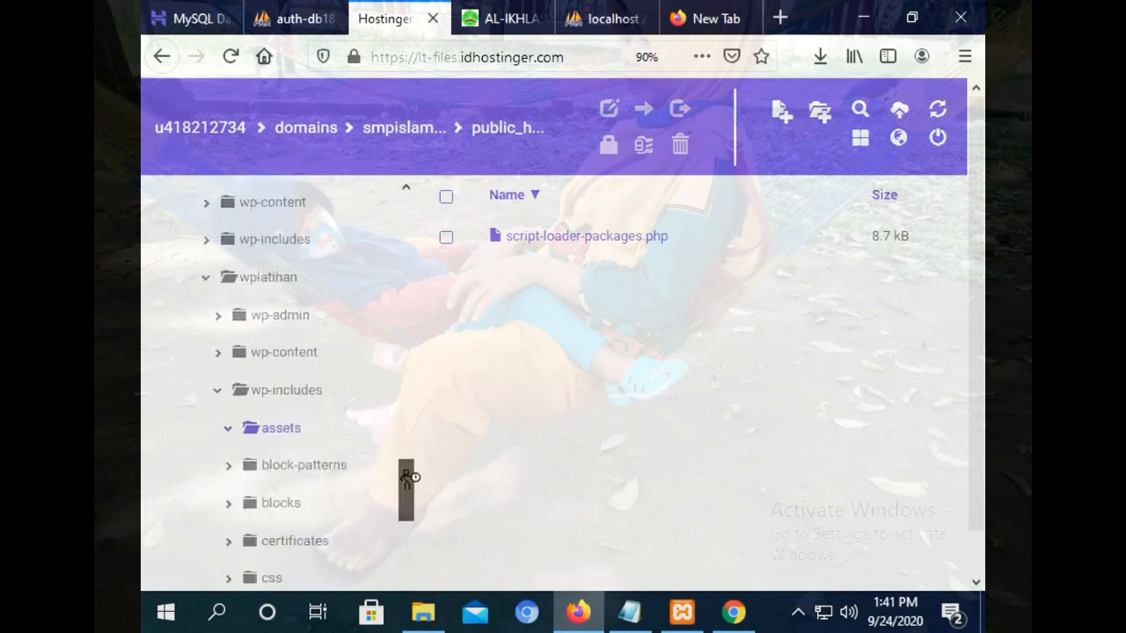
{"action": "scroll", "coordinate": [406, 477], "scroll_direction": "up", "scroll_amount": 2}
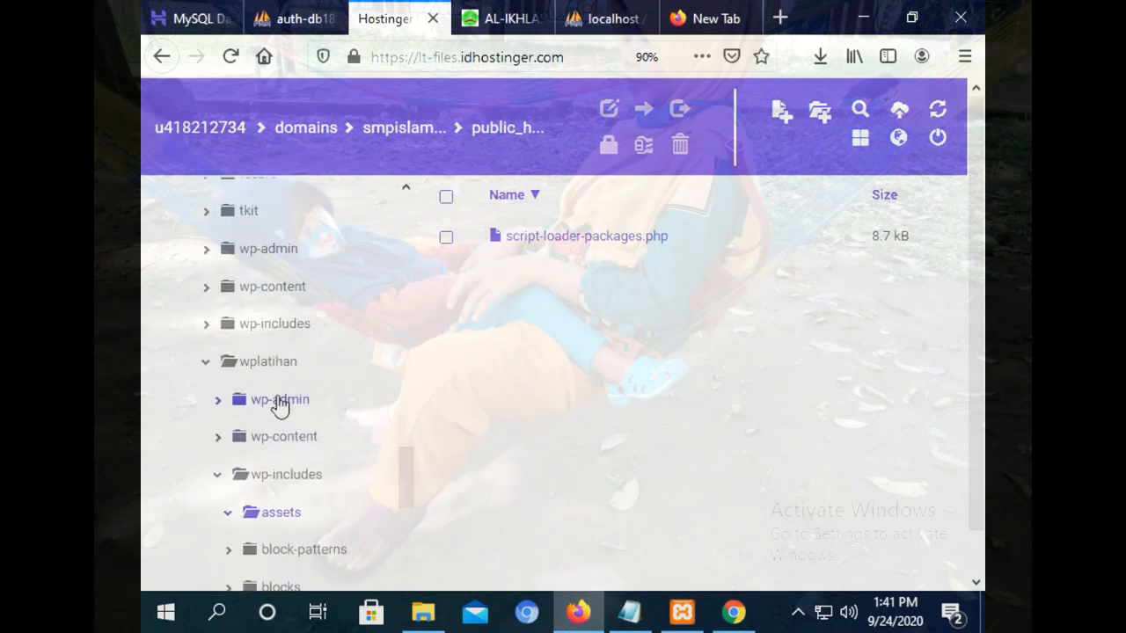
{"action": "left_click", "coordinate": [278, 401]}
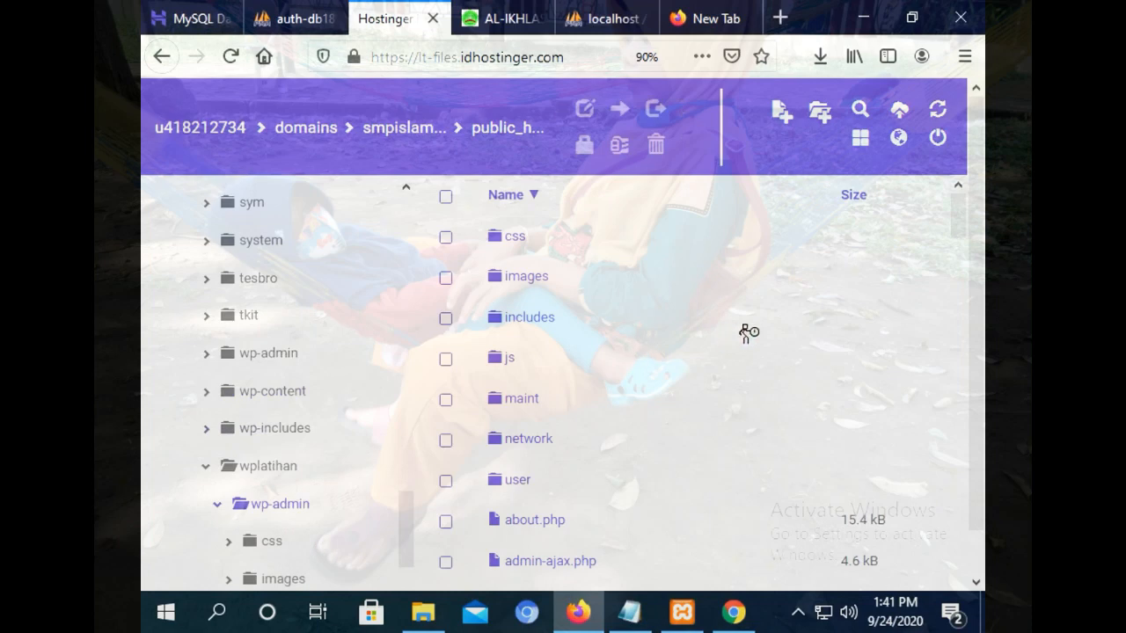
{"action": "left_click", "coordinate": [515, 280]}
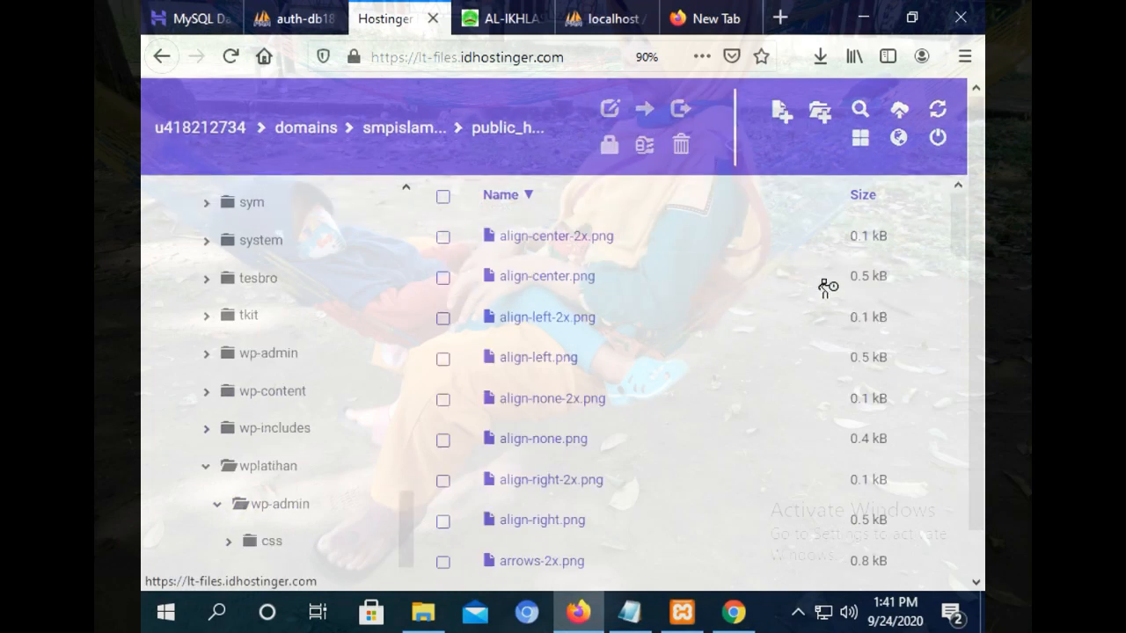
{"action": "left_click_drag", "start_coordinate": [962, 214], "coordinate": [939, 567]}
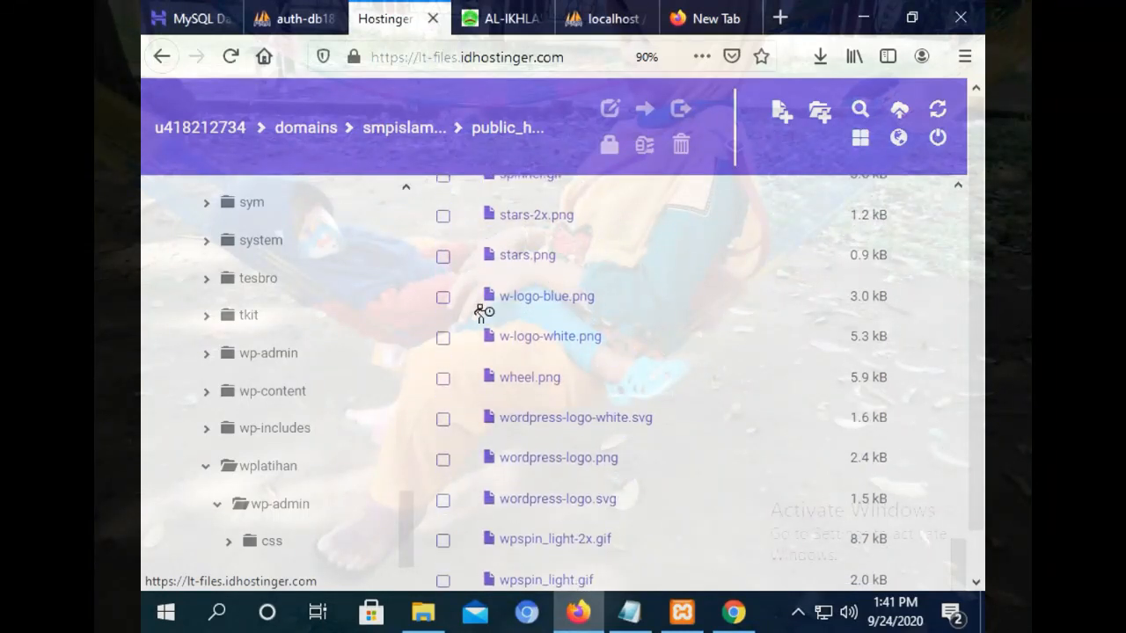
Preview w-logo-blue.png, wordpress-logo.svg and w-logo-white.png, closing each preview.
{"action": "double_click", "coordinate": [558, 303]}
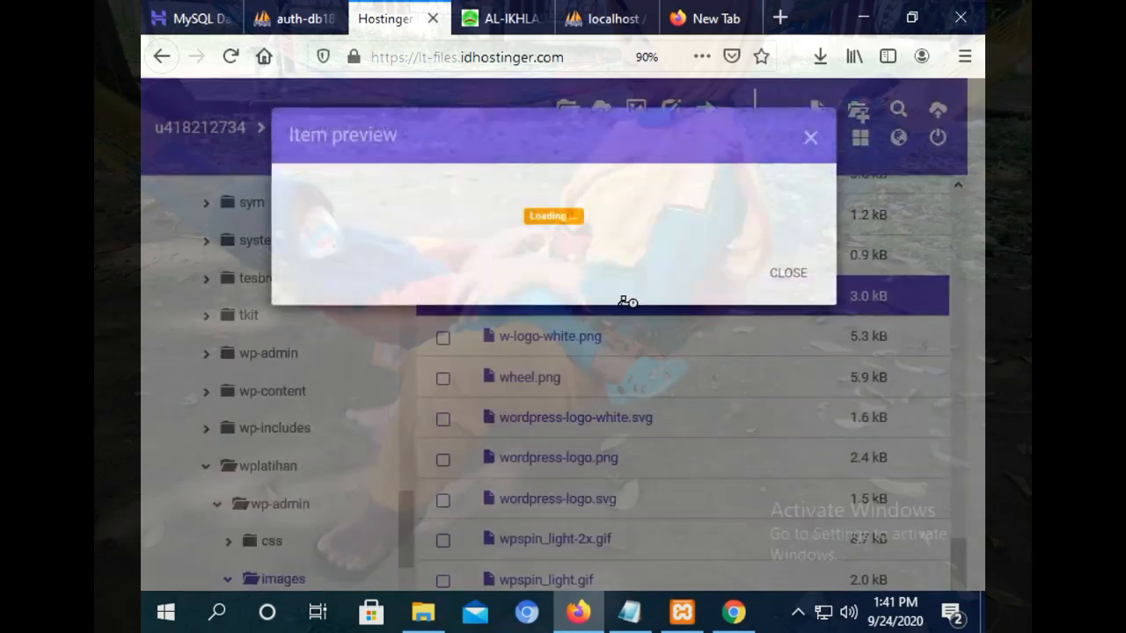
{"action": "left_click", "coordinate": [806, 139]}
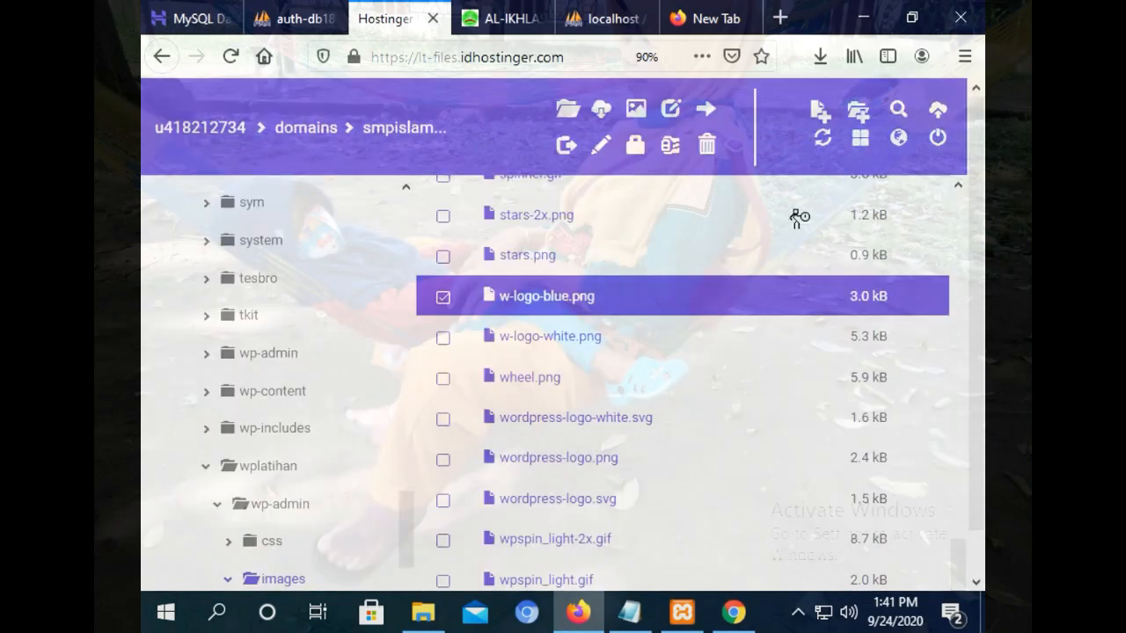
{"action": "left_click_drag", "start_coordinate": [959, 565], "coordinate": [958, 575]}
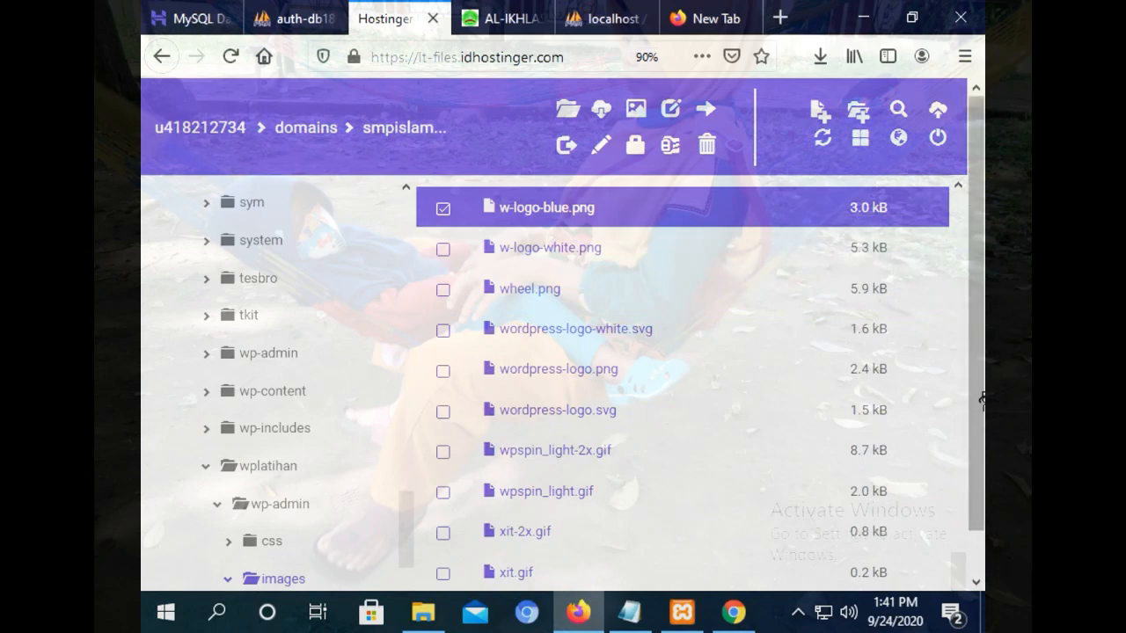
{"action": "left_click_drag", "start_coordinate": [982, 374], "coordinate": [973, 274]}
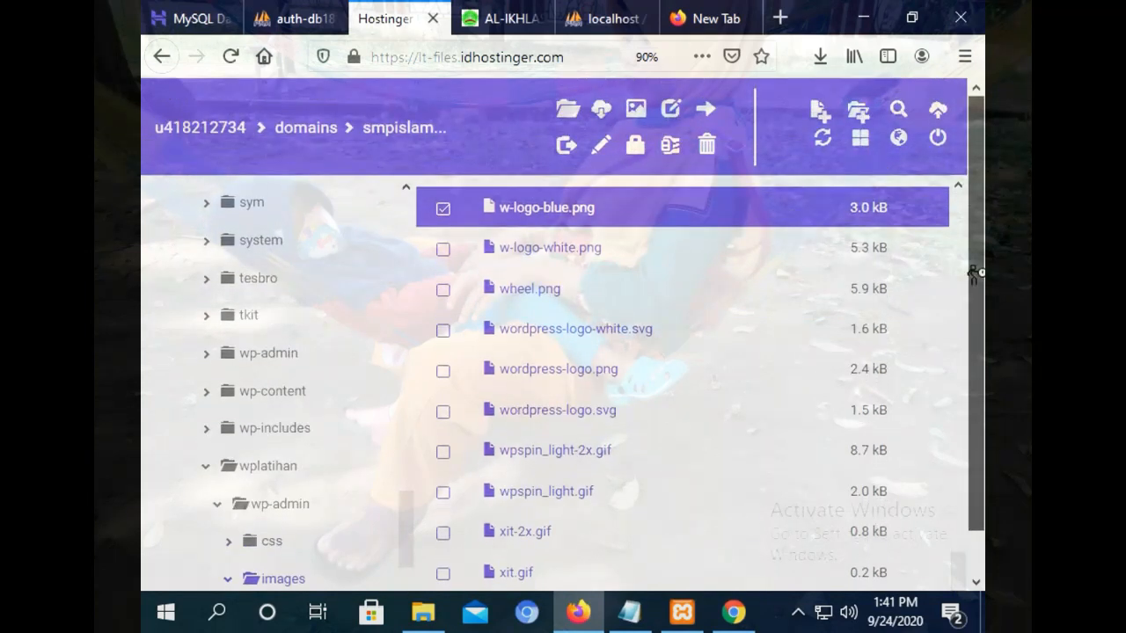
{"action": "left_click", "coordinate": [564, 420]}
{"action": "left_click", "coordinate": [809, 142]}
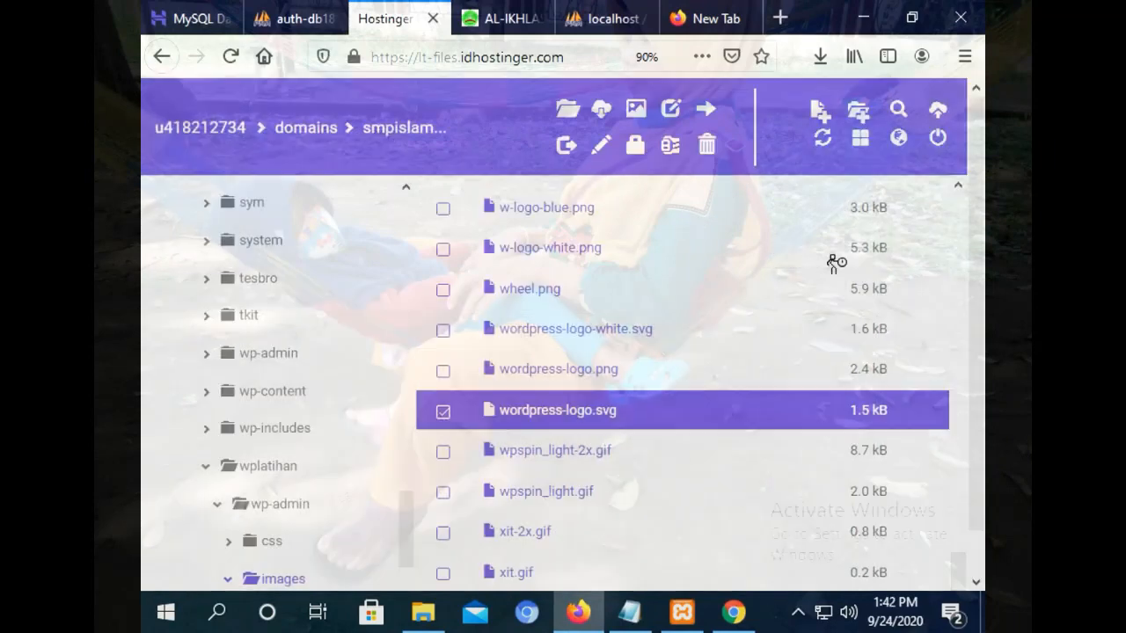
{"action": "mouse_move", "coordinate": [954, 576]}
{"action": "left_mouse_down"}
{"action": "mouse_move", "coordinate": [960, 522]}
{"action": "mouse_move", "coordinate": [963, 564]}
{"action": "left_mouse_up"}
{"action": "left_click", "coordinate": [572, 354]}
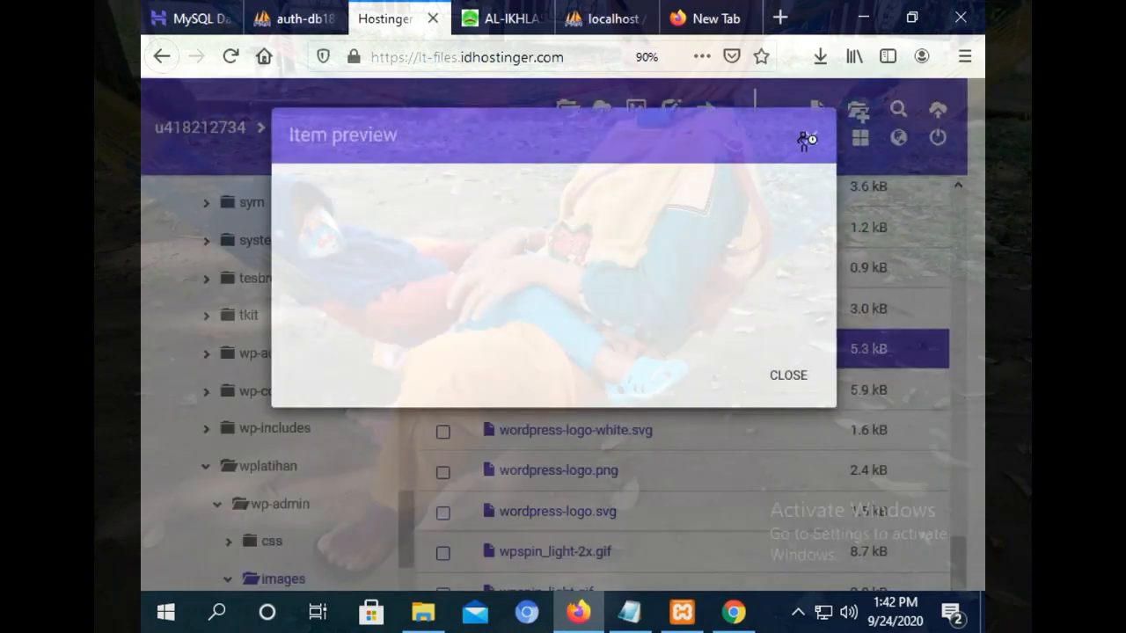
{"action": "left_click", "coordinate": [810, 140]}
{"action": "left_click", "coordinate": [579, 310]}
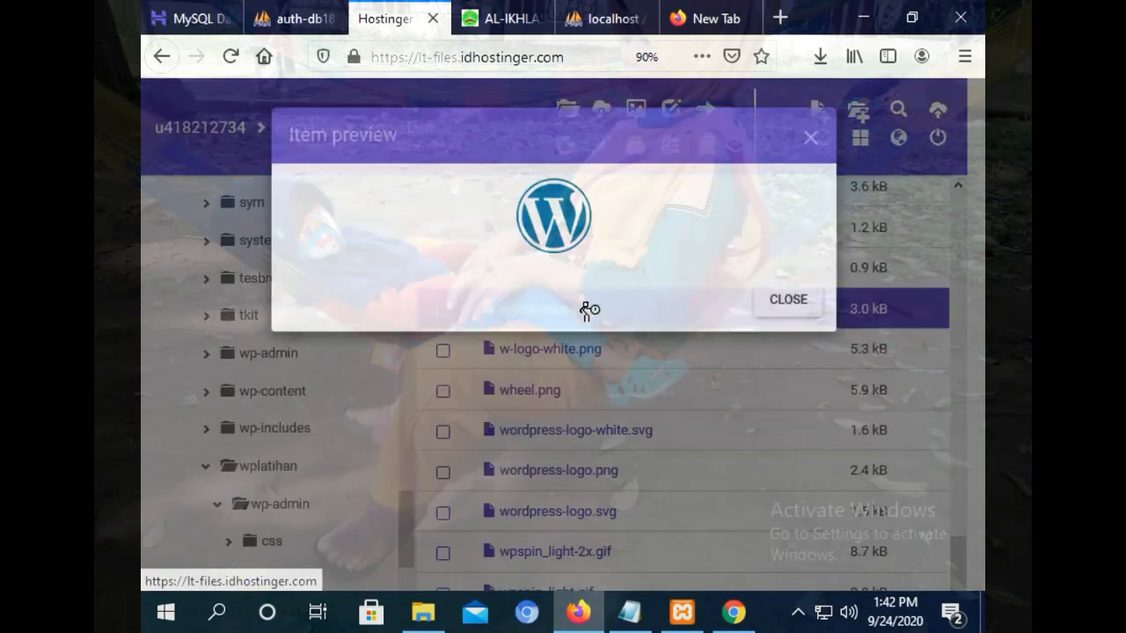
{"action": "left_click", "coordinate": [814, 138]}
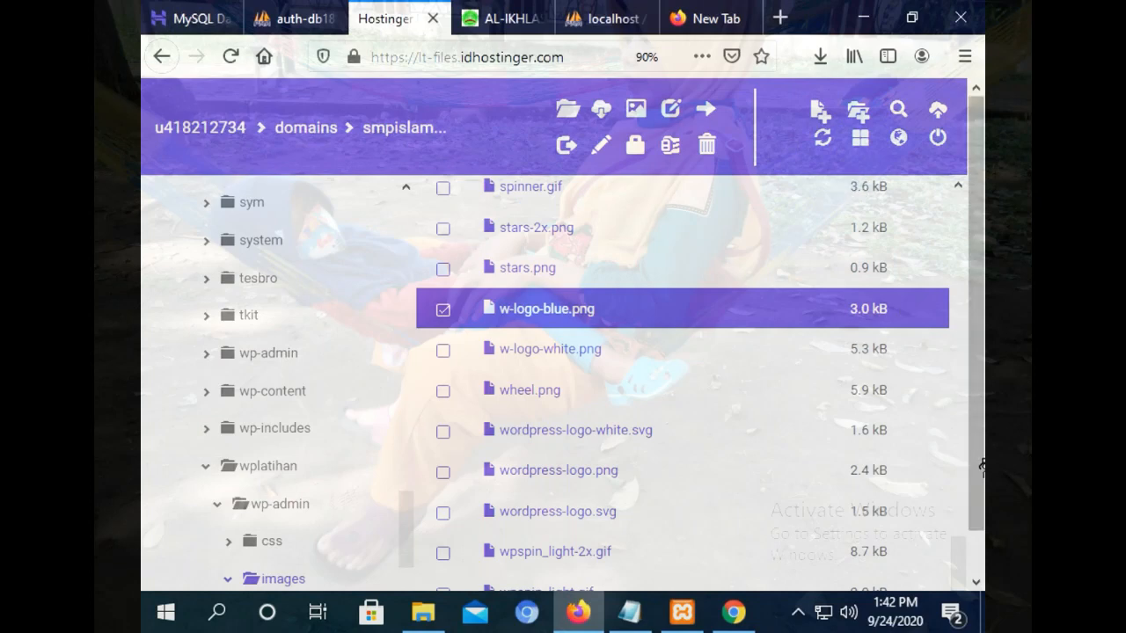
Scroll the folder tree back up and open the wplatihan site folder.
{"action": "left_click_drag", "start_coordinate": [957, 566], "coordinate": [922, 219]}
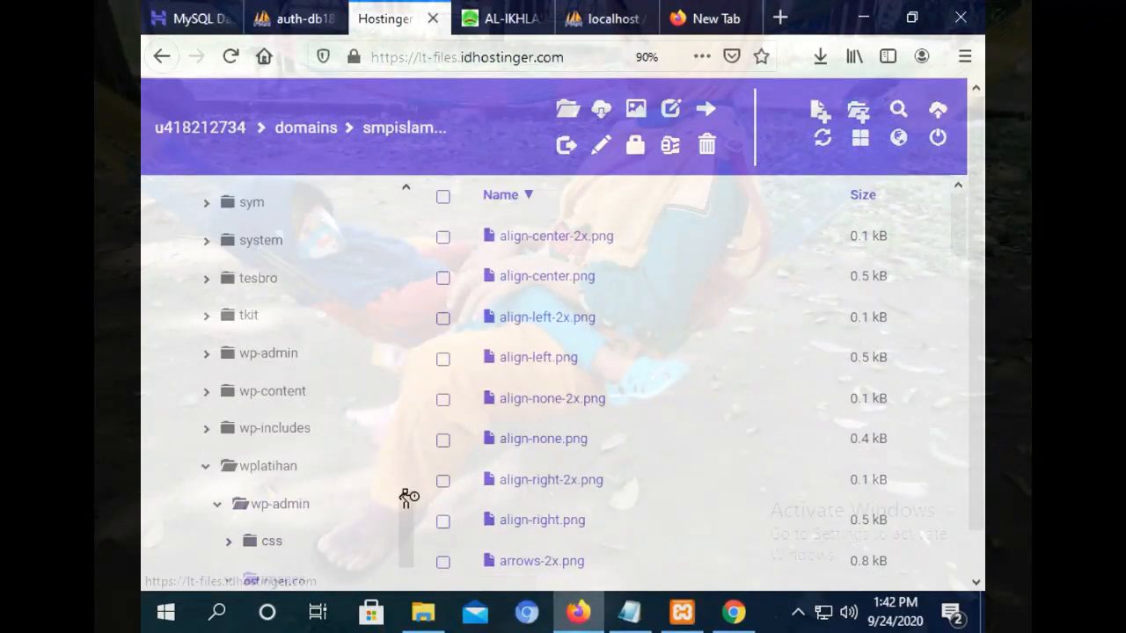
{"action": "scroll", "coordinate": [407, 509], "scroll_direction": "up", "scroll_amount": 5}
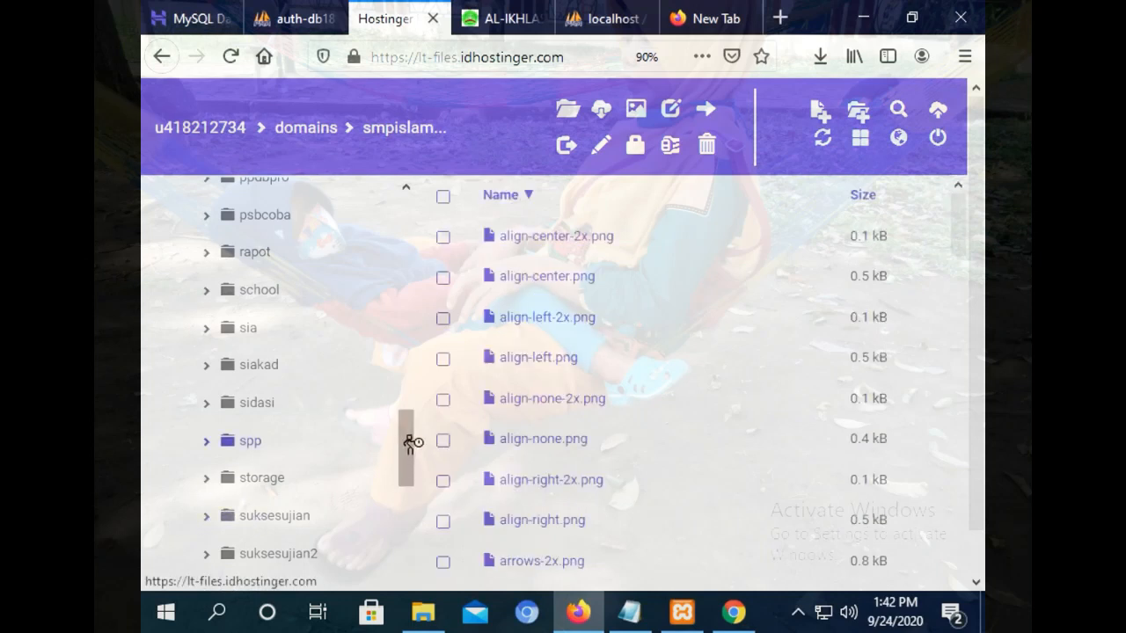
{"action": "left_click_drag", "start_coordinate": [408, 445], "coordinate": [405, 572]}
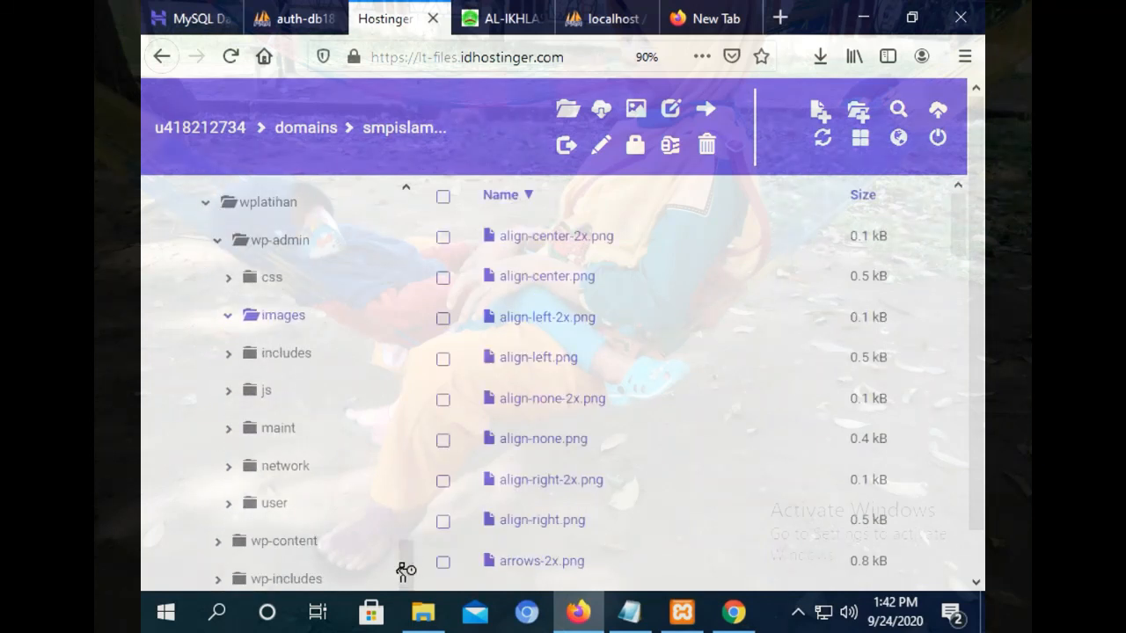
{"action": "left_click", "coordinate": [272, 199]}
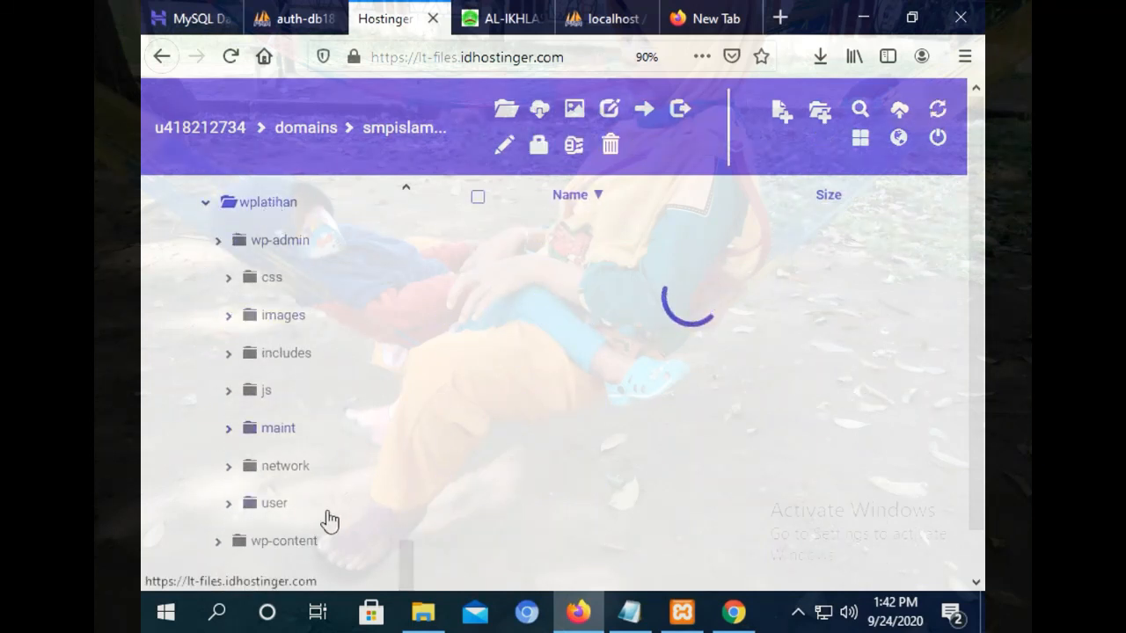
Browse to wp-content/uploads/2020/09 and preview the IMG-20200418-WA0040.jpg PPDB poster.
{"action": "double_click", "coordinate": [549, 288]}
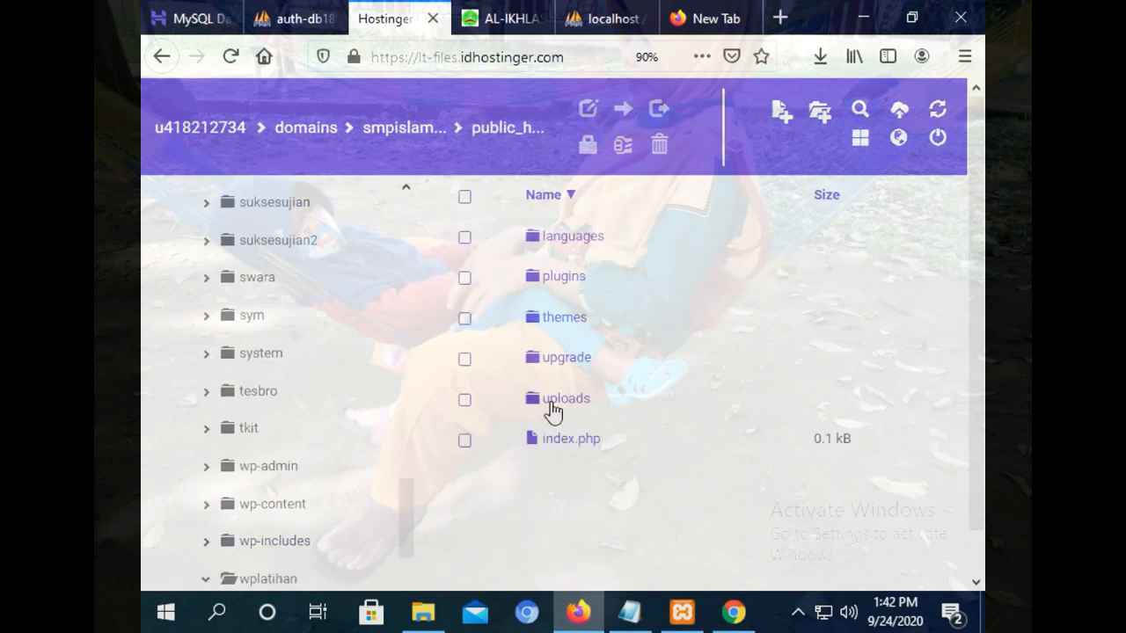
{"action": "double_click", "coordinate": [550, 400]}
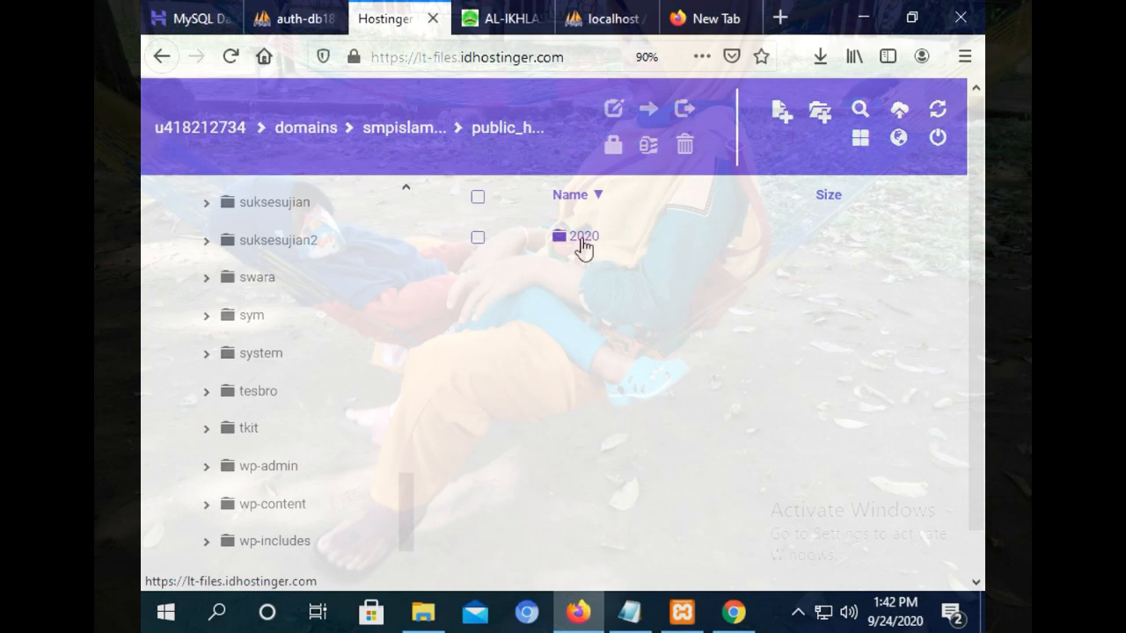
{"action": "left_click", "coordinate": [582, 248]}
{"action": "double_click", "coordinate": [569, 282]}
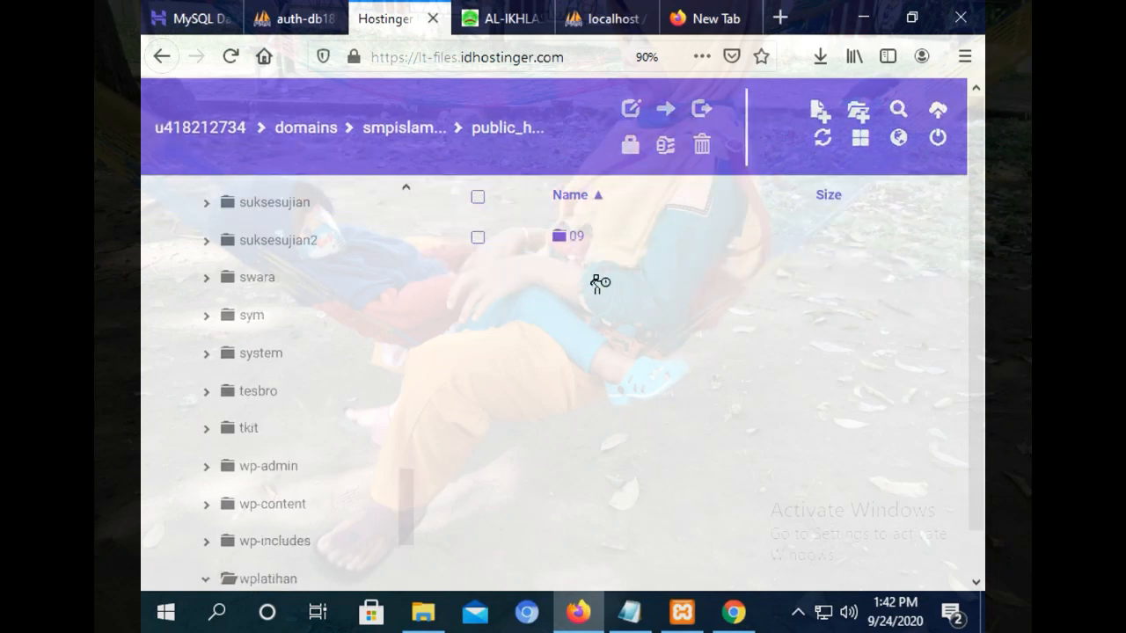
{"action": "left_click", "coordinate": [584, 249]}
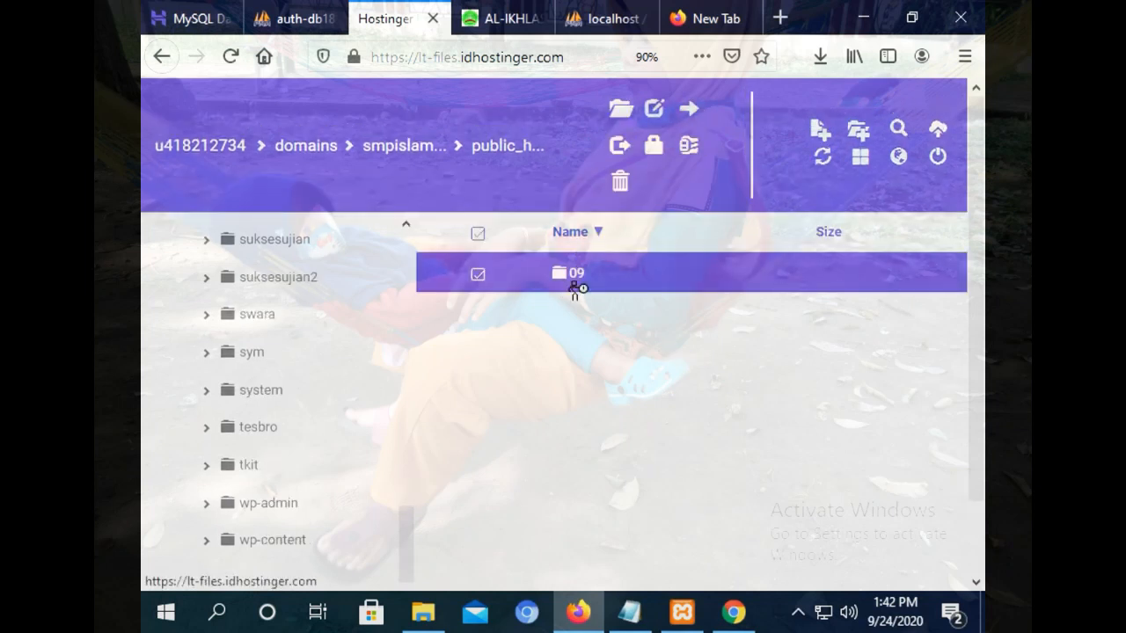
{"action": "double_click", "coordinate": [574, 284]}
{"action": "scroll", "coordinate": [958, 273], "scroll_direction": "down", "scroll_amount": 1}
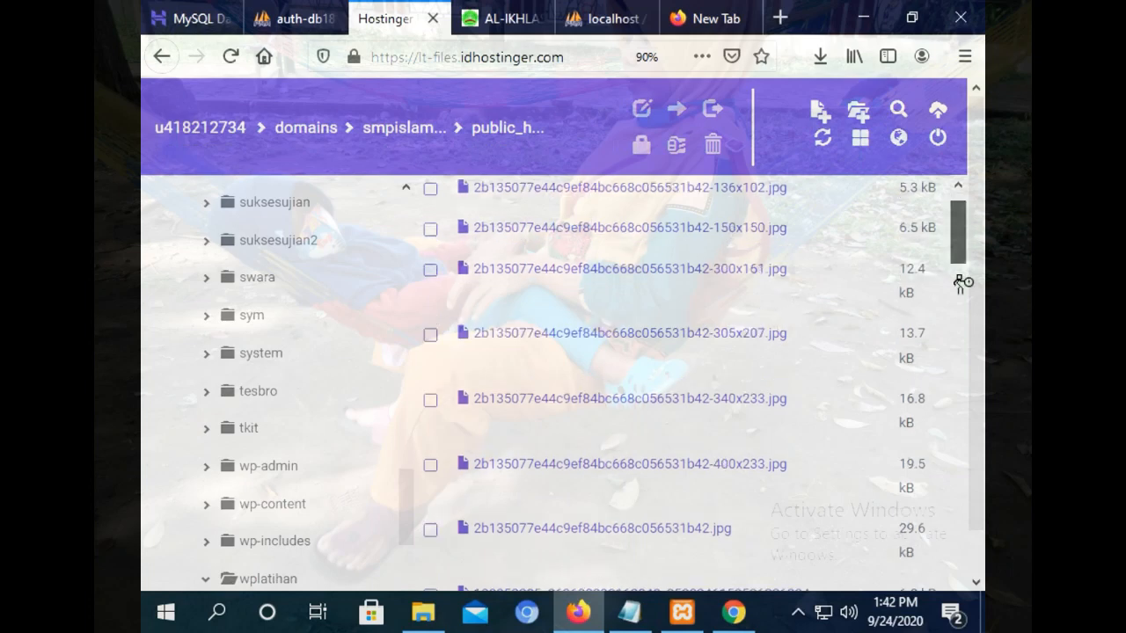
{"action": "left_click_drag", "start_coordinate": [961, 281], "coordinate": [979, 595]}
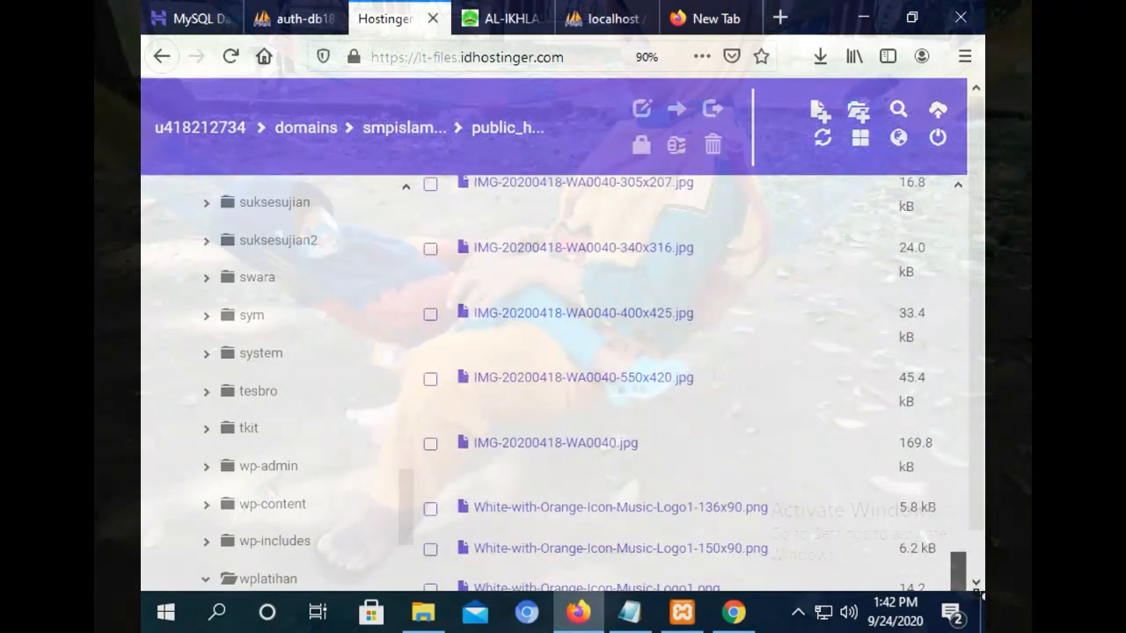
{"action": "scroll", "coordinate": [979, 510], "scroll_direction": "down", "scroll_amount": 1}
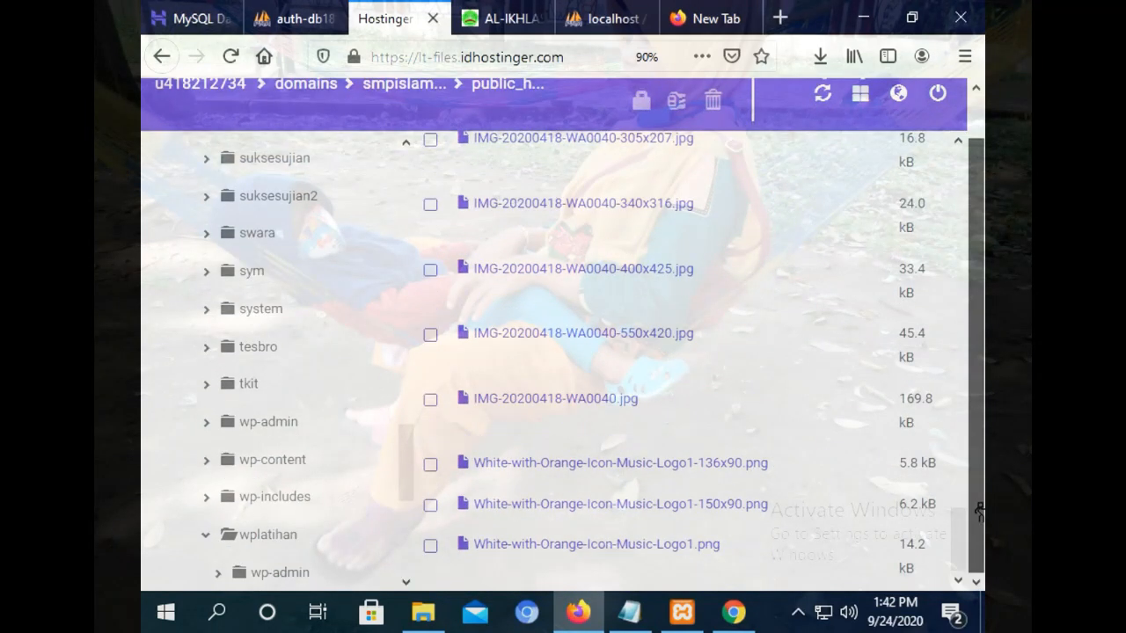
{"action": "double_click", "coordinate": [679, 466]}
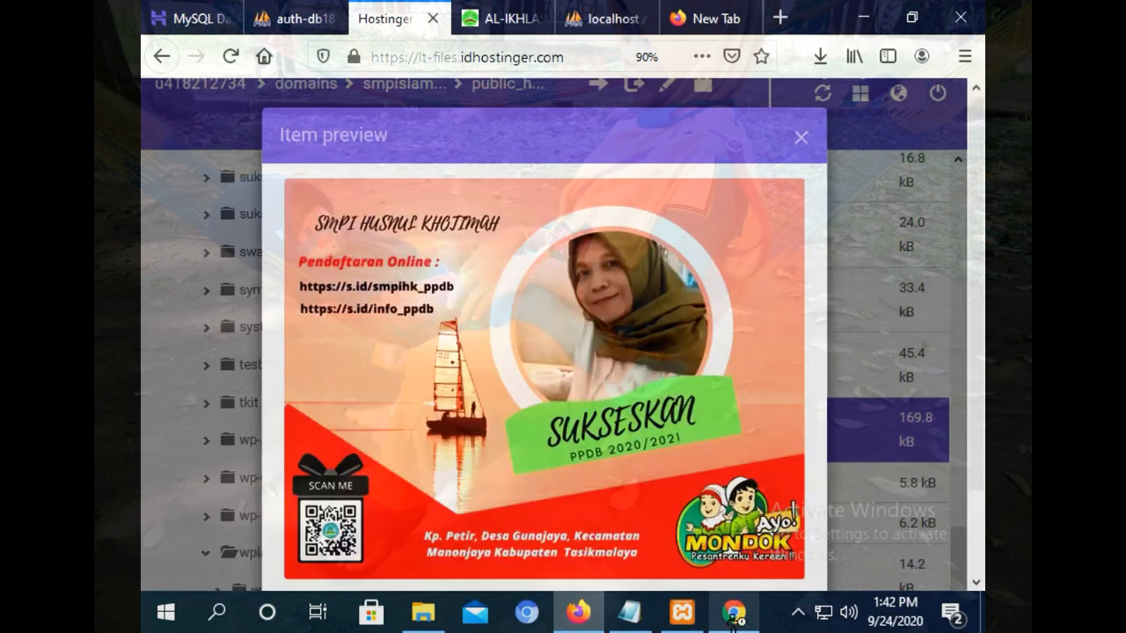
{"action": "left_click", "coordinate": [800, 138]}
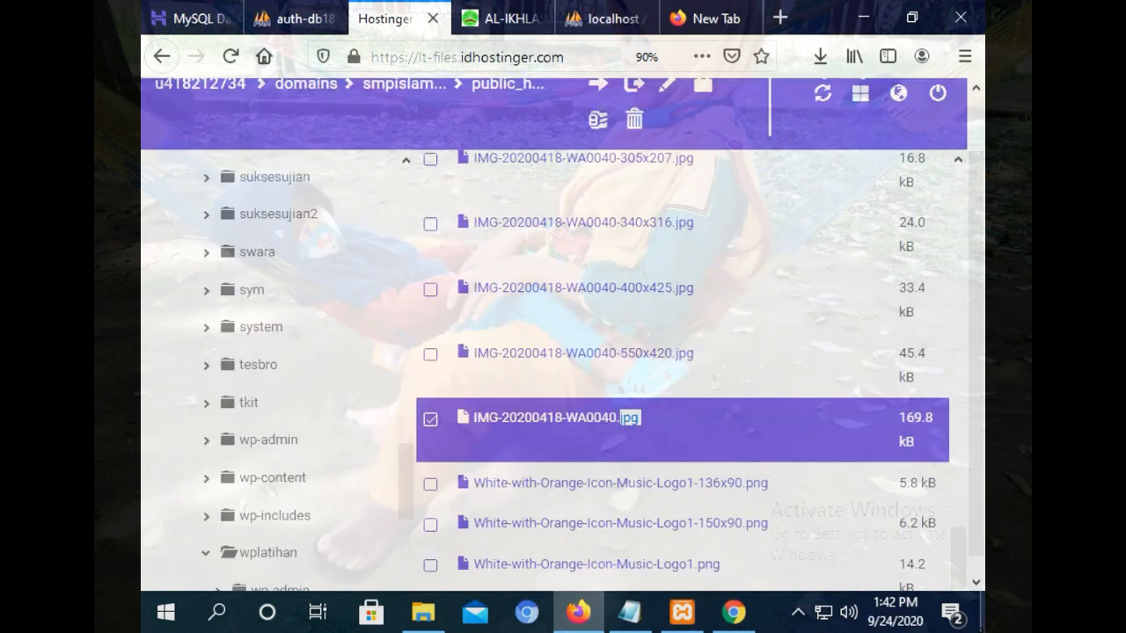
Open wplatihan's wp-admin/images folder, then switch to the local school website tab.
{"action": "scroll", "coordinate": [957, 489], "scroll_direction": "down", "scroll_amount": 1}
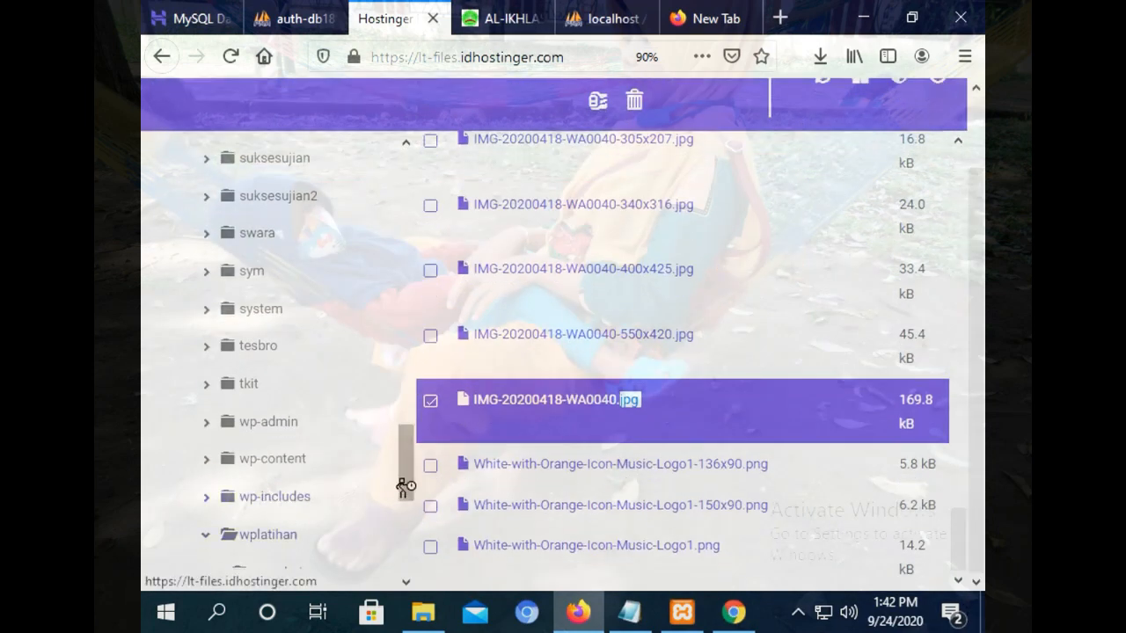
{"action": "left_click_drag", "start_coordinate": [405, 486], "coordinate": [402, 533]}
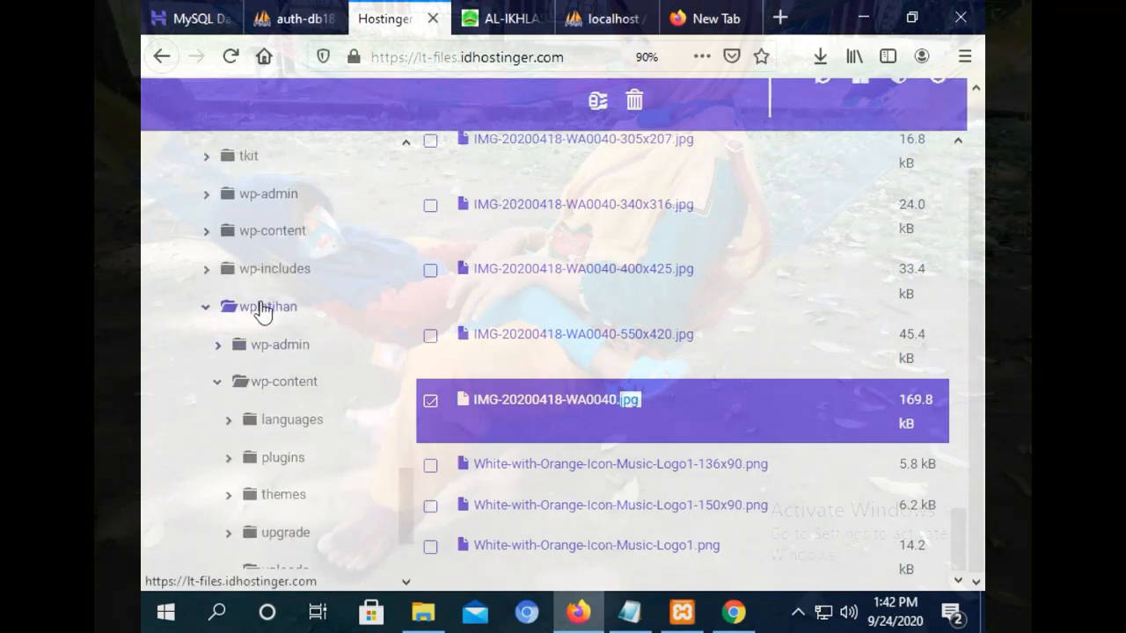
{"action": "left_click", "coordinate": [264, 352]}
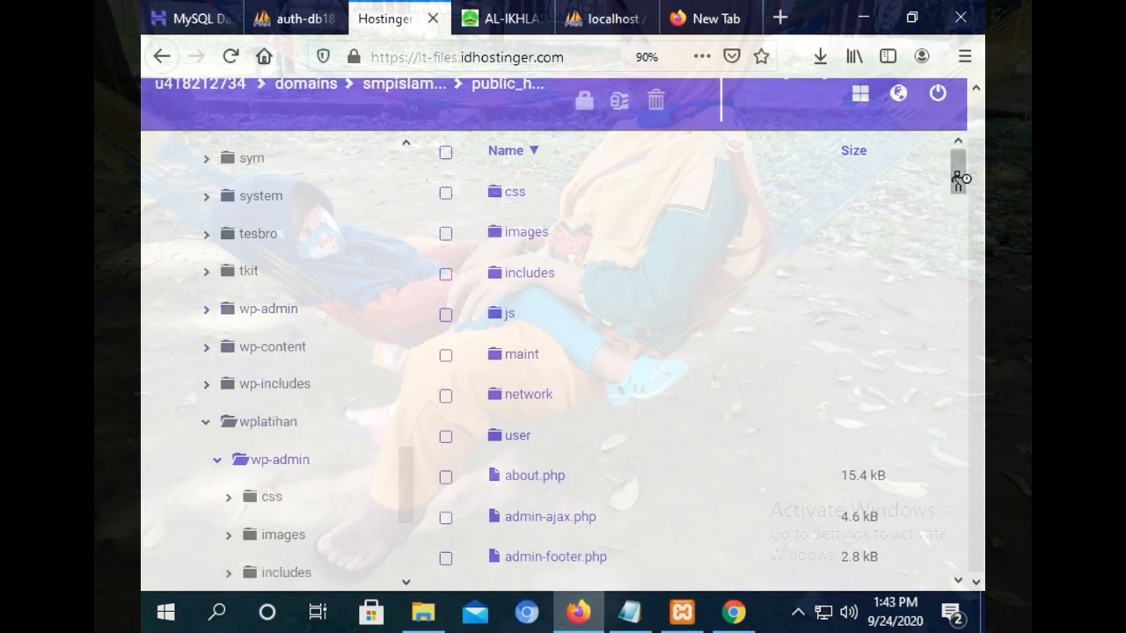
{"action": "mouse_move", "coordinate": [958, 179]}
{"action": "left_mouse_down"}
{"action": "mouse_move", "coordinate": [960, 188]}
{"action": "mouse_move", "coordinate": [961, 163]}
{"action": "left_mouse_up"}
{"action": "double_click", "coordinate": [531, 233]}
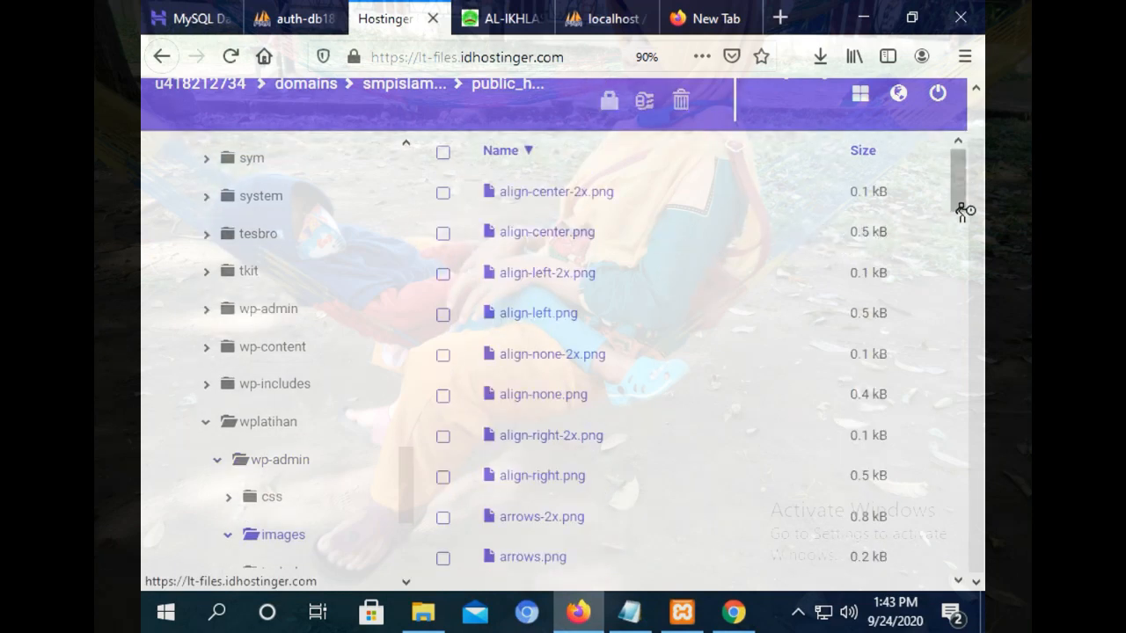
{"action": "left_click_drag", "start_coordinate": [958, 176], "coordinate": [938, 558]}
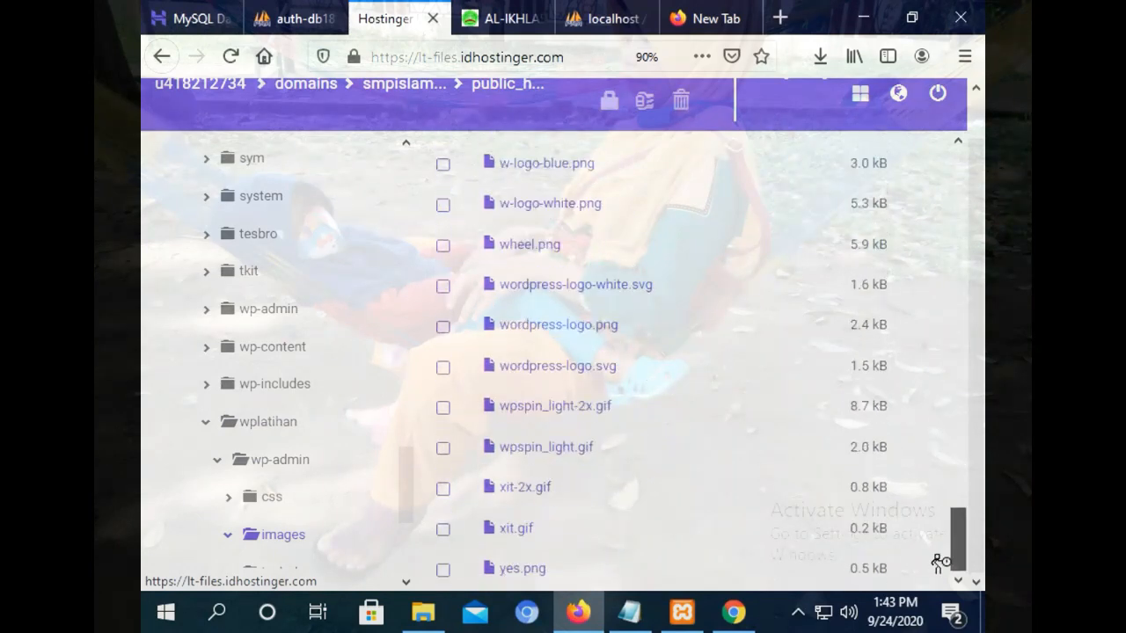
{"action": "left_click", "coordinate": [473, 13]}
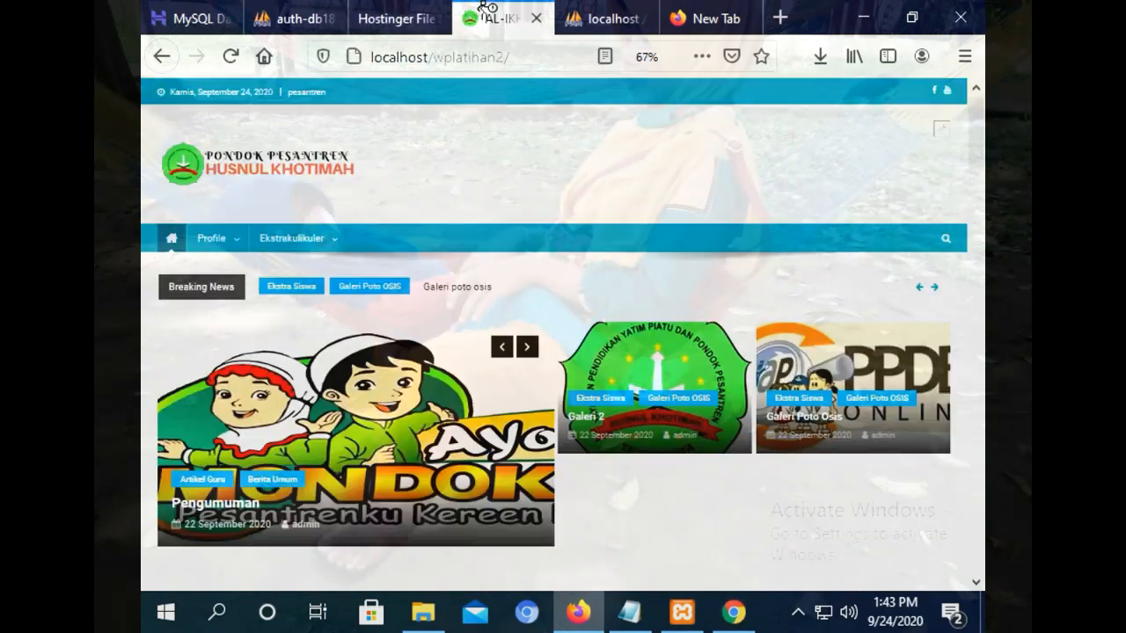
Move through the browser tabs and windows to reach the live site's Customizer on Header Ads.
{"action": "left_click", "coordinate": [396, 17]}
{"action": "left_click", "coordinate": [600, 13]}
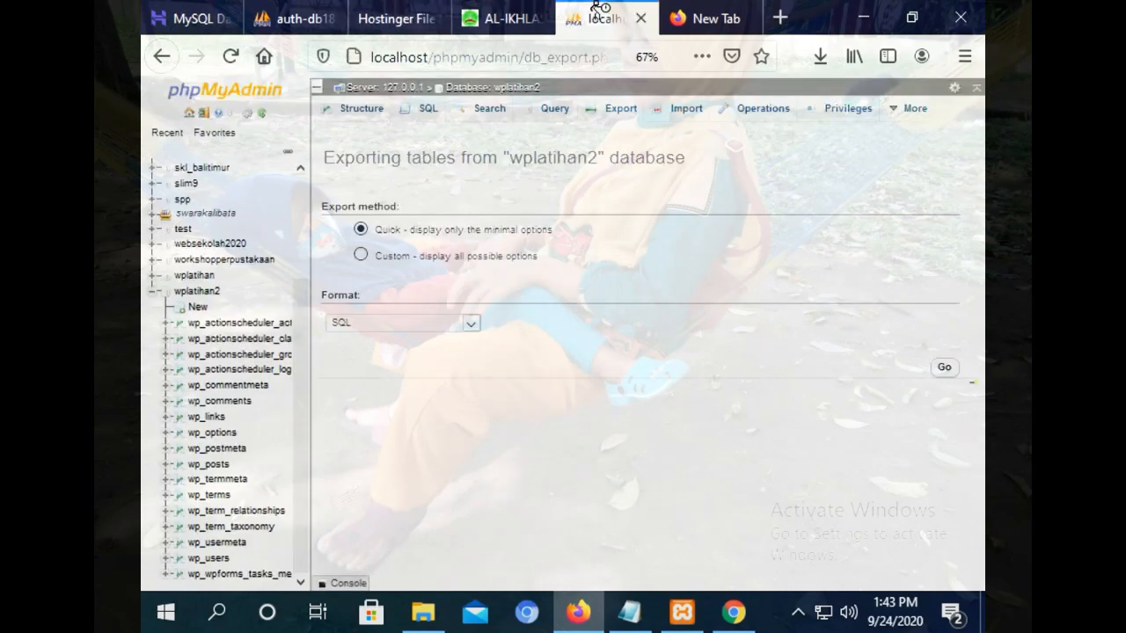
{"action": "left_click", "coordinate": [733, 612]}
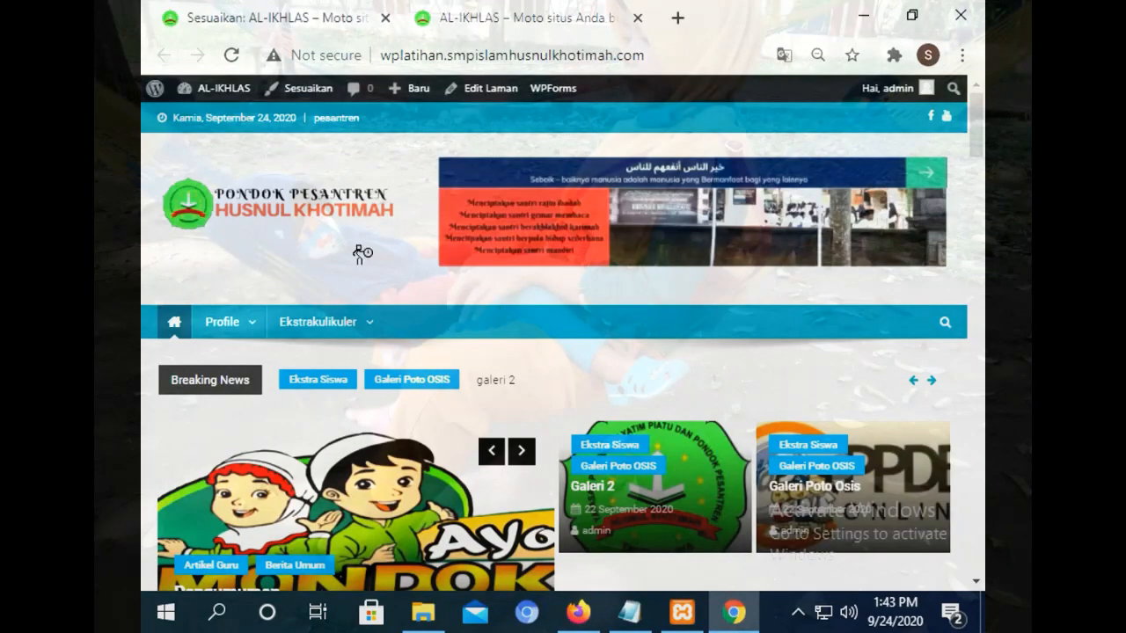
{"action": "left_click", "coordinate": [373, 9]}
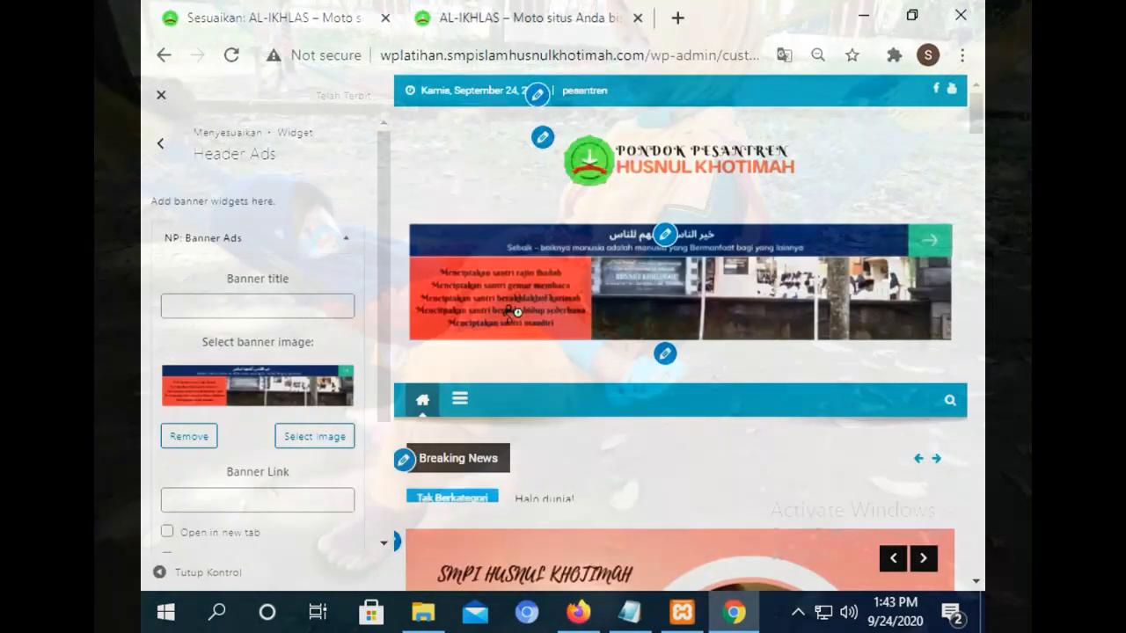
Remove the Header Ads banner image, close the picker, and reload without saving changes.
{"action": "left_click", "coordinate": [206, 433]}
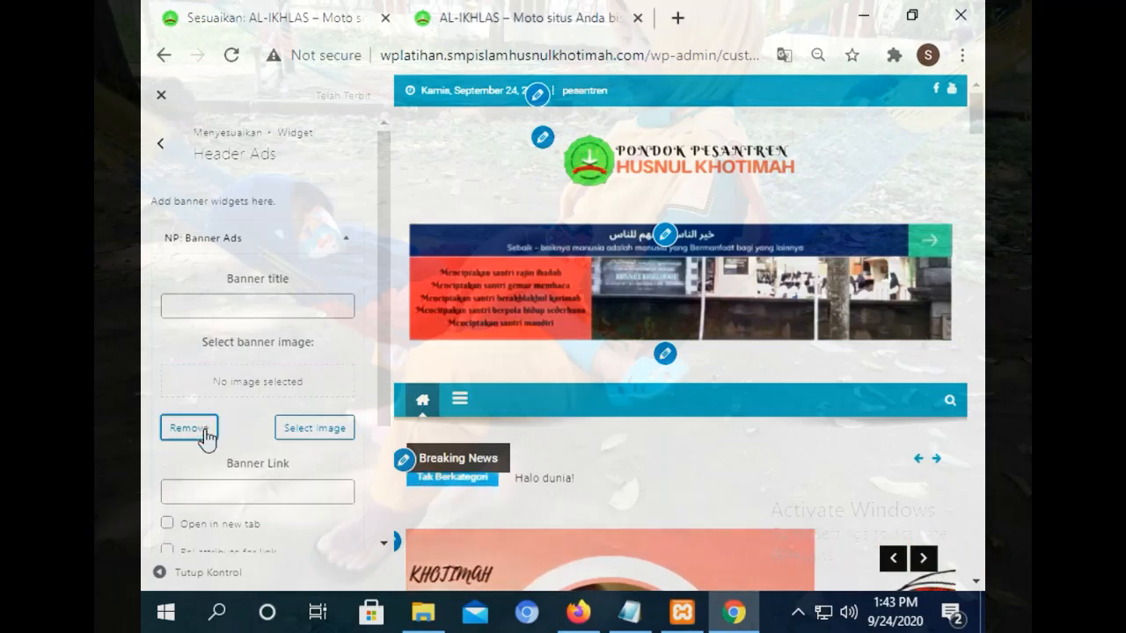
{"action": "left_click", "coordinate": [322, 431]}
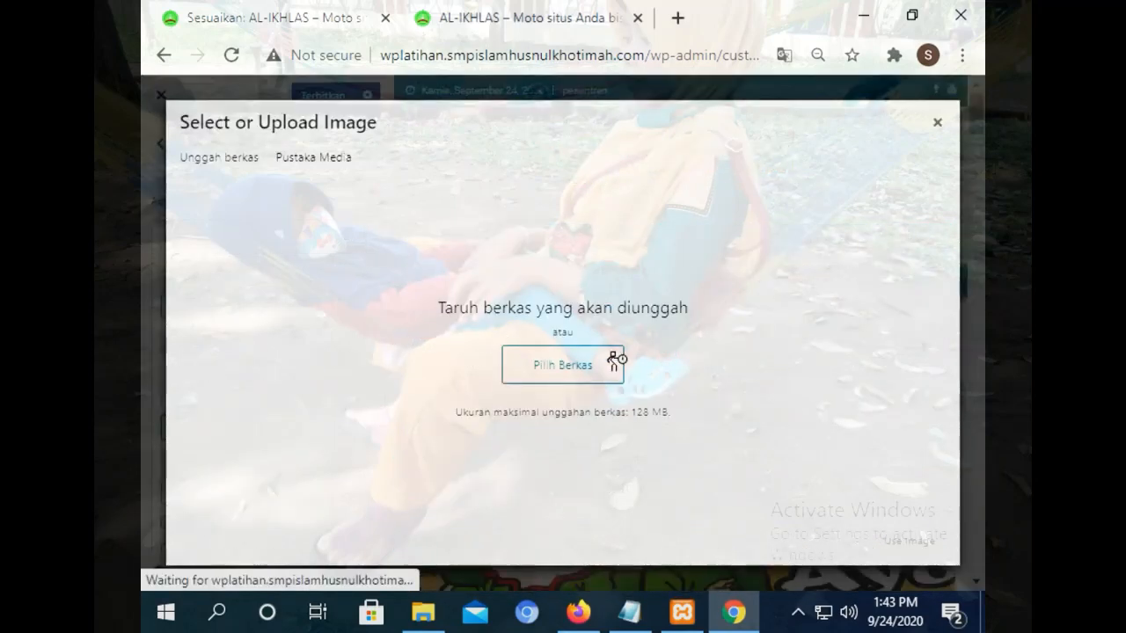
{"action": "left_click", "coordinate": [937, 124]}
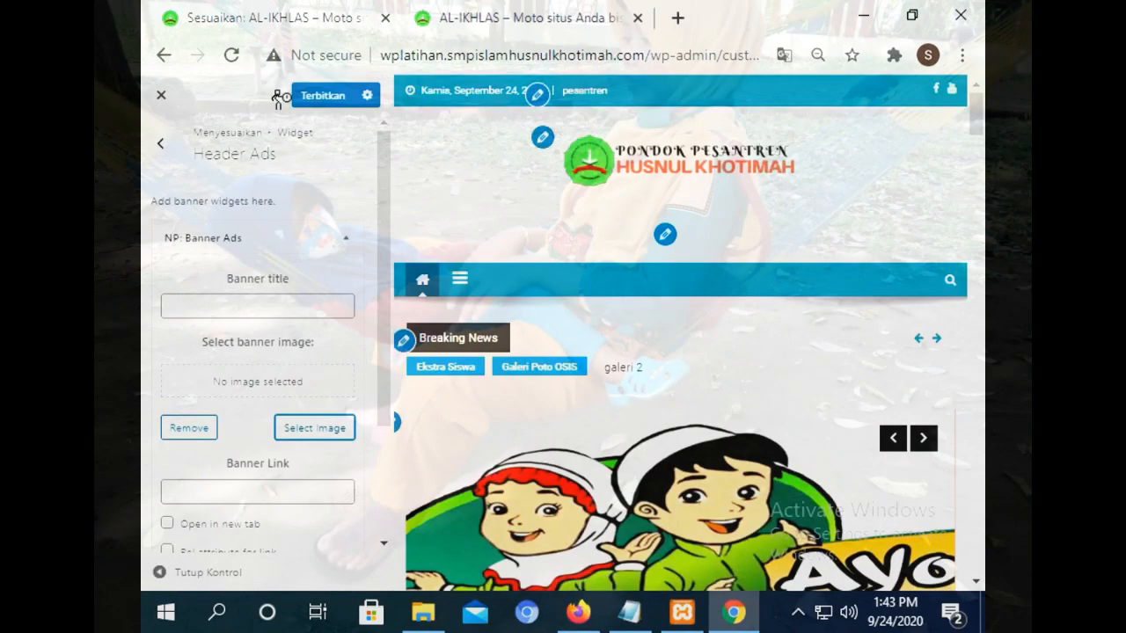
{"action": "left_click", "coordinate": [233, 58]}
{"action": "left_click", "coordinate": [658, 174]}
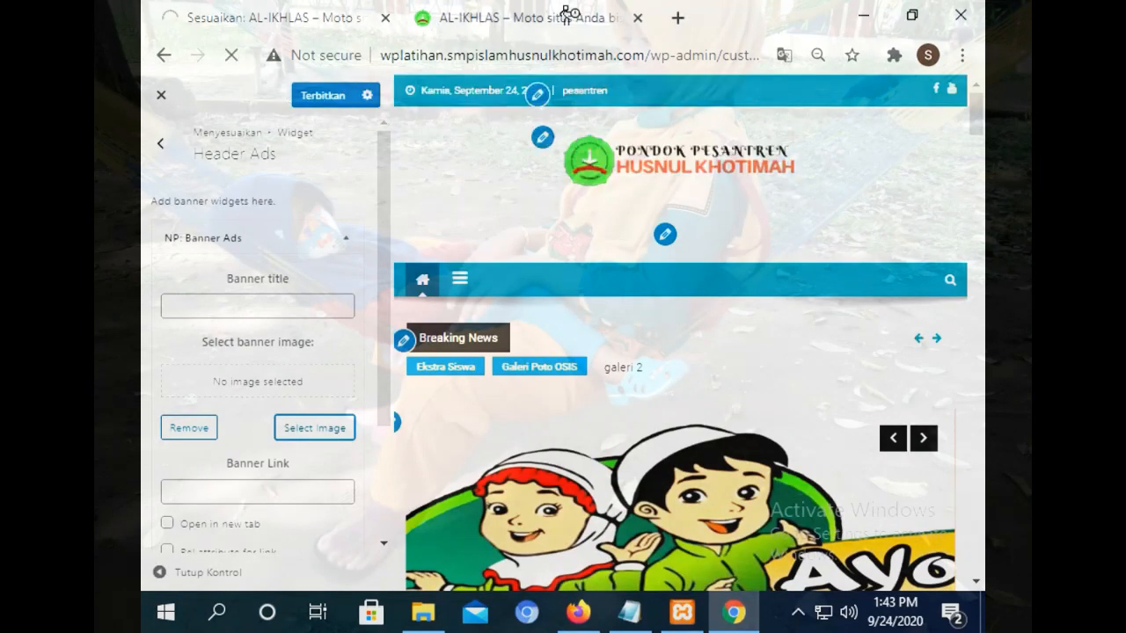
Save the header banner image as a JPG into Downloads and show it in its folder.
{"action": "right_click", "coordinate": [652, 215]}
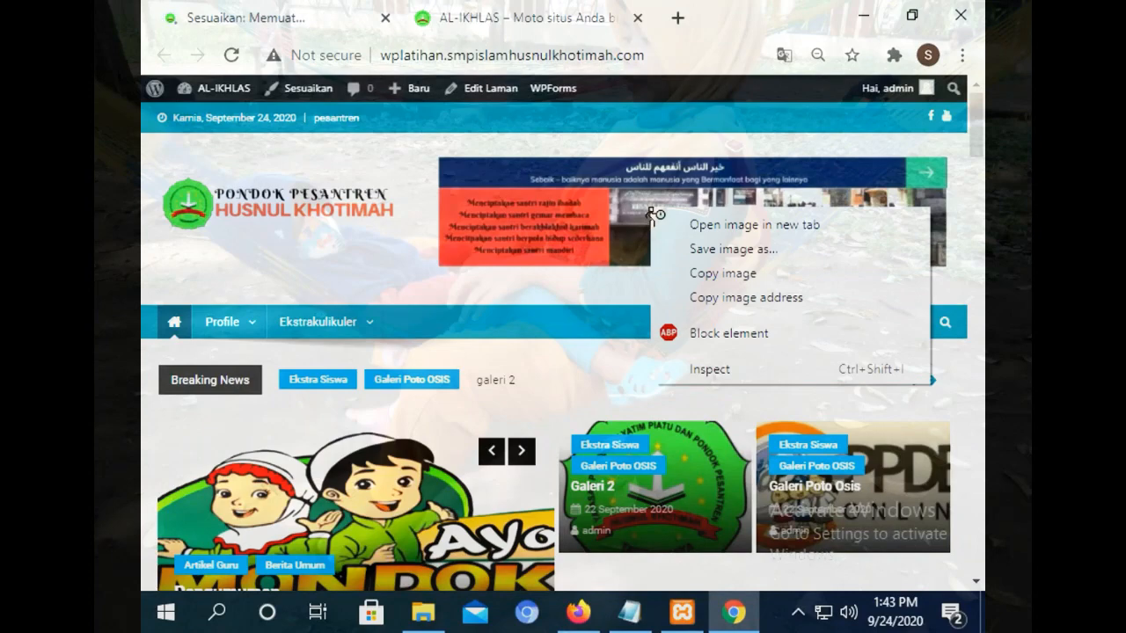
{"action": "left_click", "coordinate": [711, 248]}
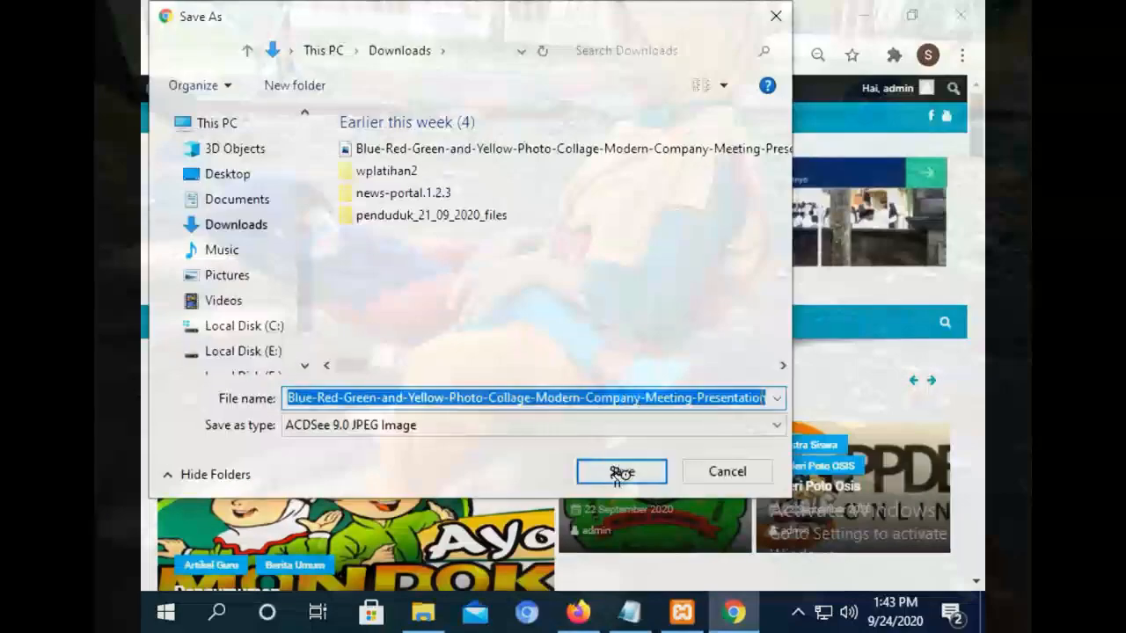
{"action": "left_click", "coordinate": [621, 472]}
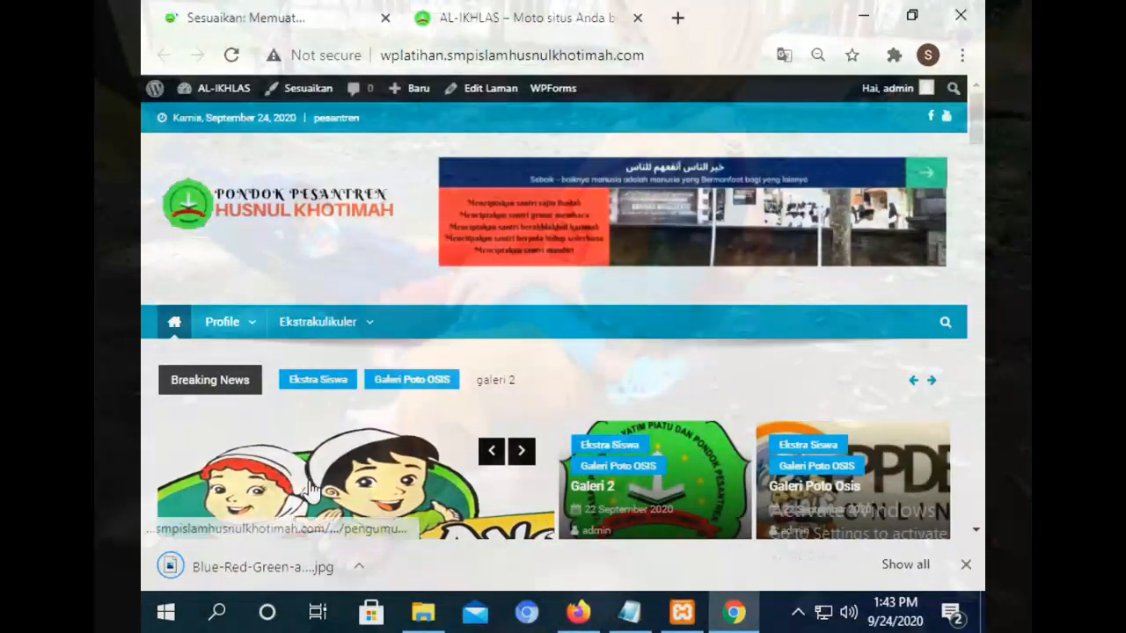
{"action": "left_click", "coordinate": [359, 566]}
{"action": "left_click", "coordinate": [417, 492]}
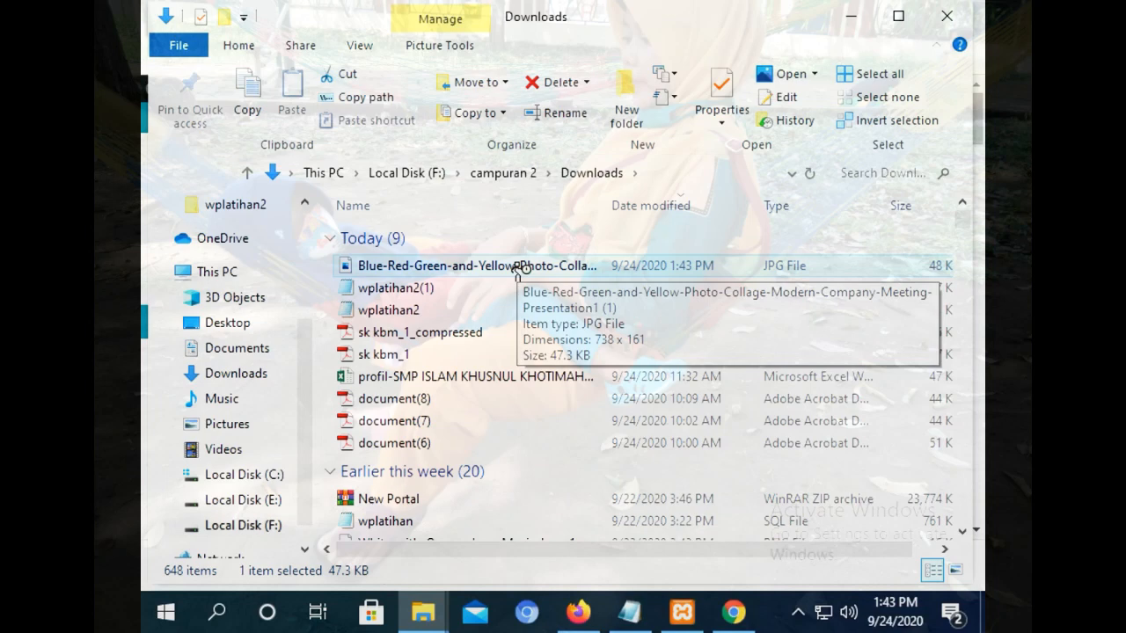
{"action": "left_click", "coordinate": [577, 612]}
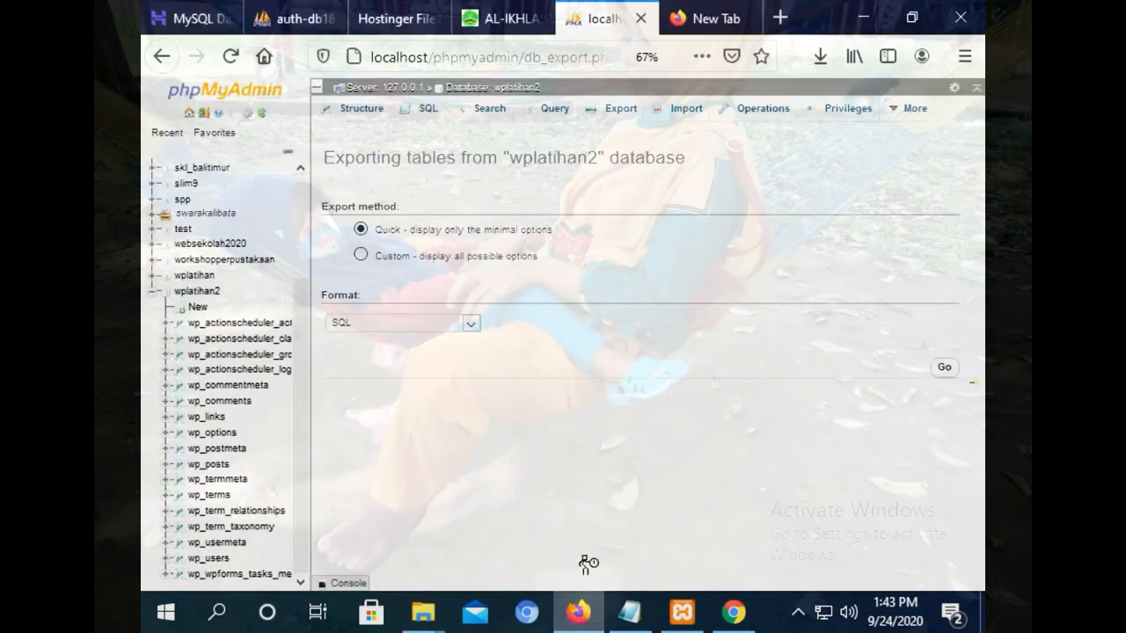
Switch between windows and tabs to get back to Hostinger File Manager.
{"action": "left_click", "coordinate": [734, 612]}
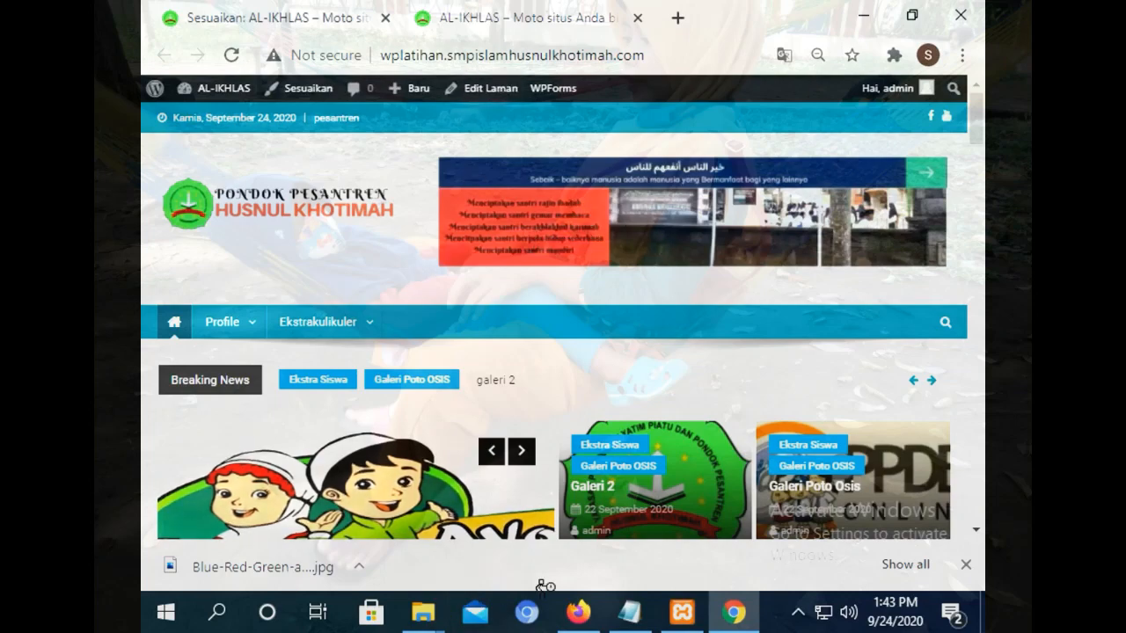
{"action": "left_click", "coordinate": [414, 599]}
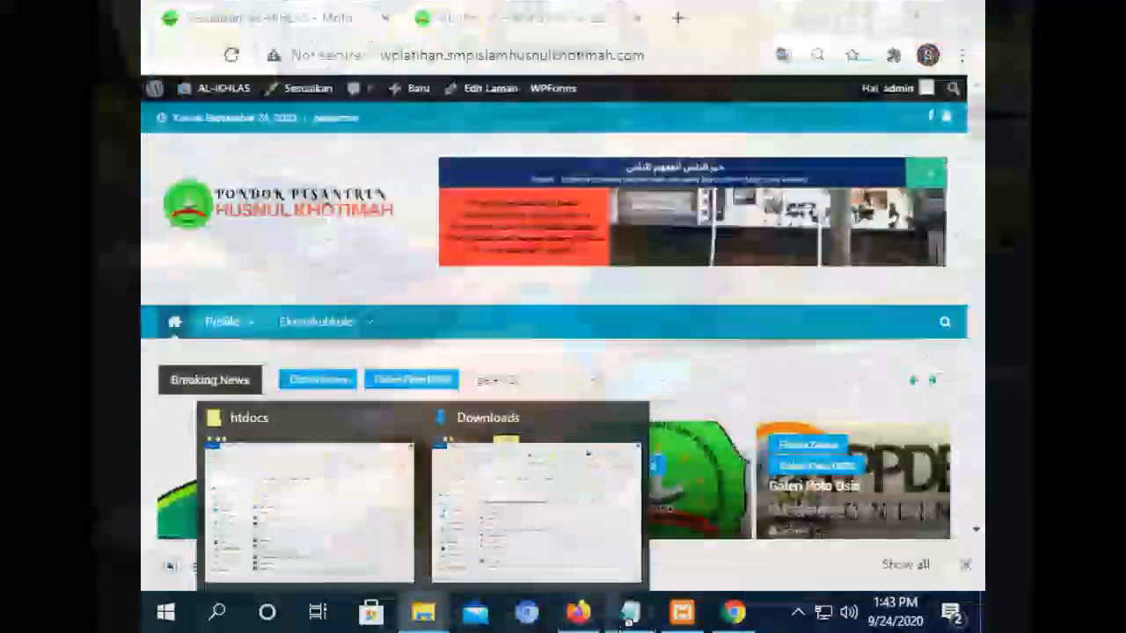
{"action": "left_click", "coordinate": [578, 612]}
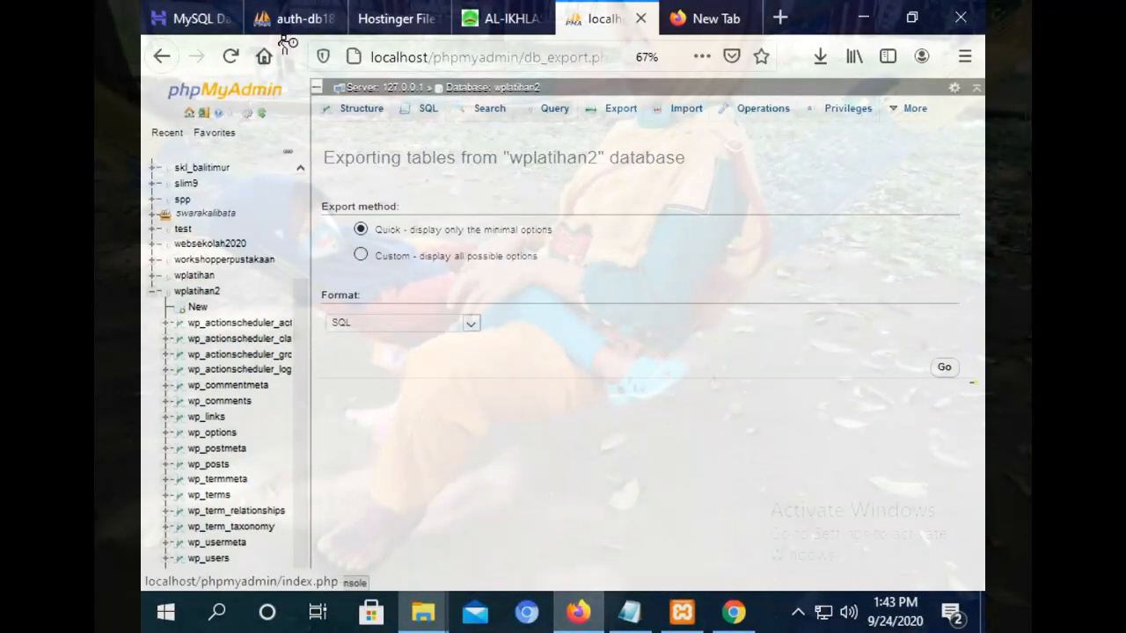
{"action": "left_click", "coordinate": [501, 18]}
{"action": "left_click", "coordinate": [406, 13]}
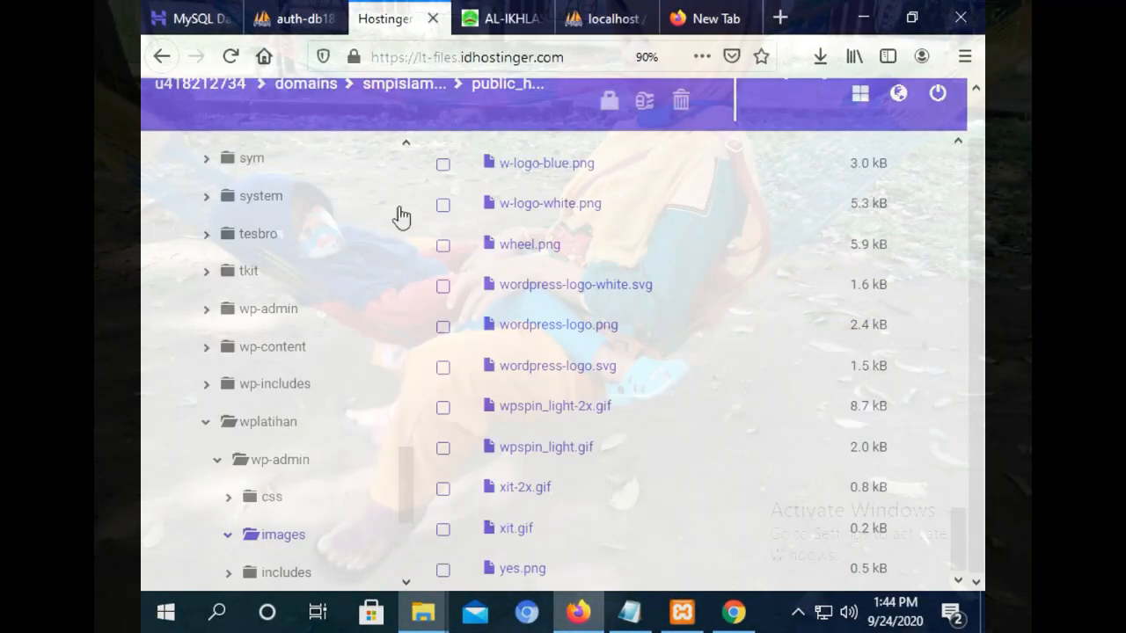
Expand includes, wp-content and upgrade in the tree, then select the wplatihan folder.
{"action": "left_click_drag", "start_coordinate": [407, 491], "coordinate": [406, 515]}
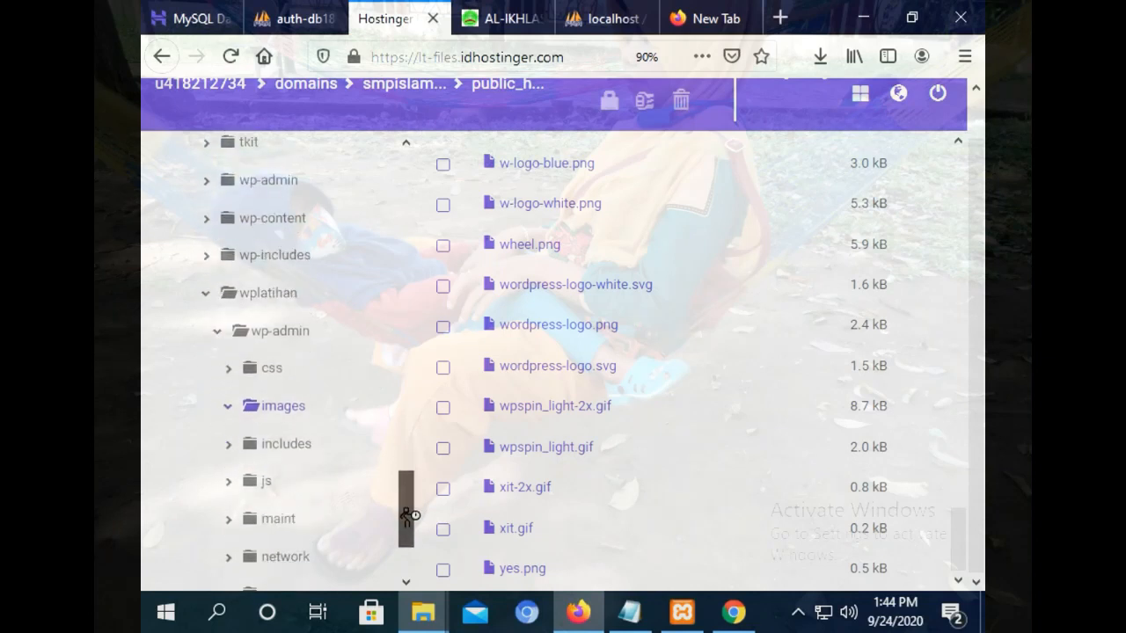
{"action": "left_click", "coordinate": [292, 445]}
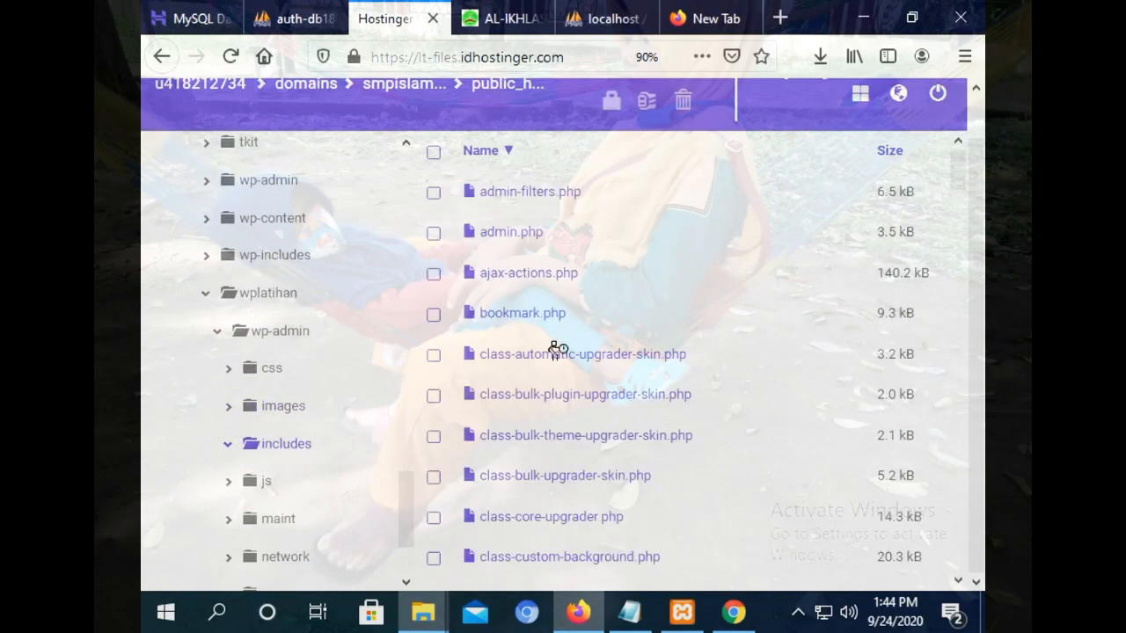
{"action": "left_click_drag", "start_coordinate": [405, 502], "coordinate": [405, 528]}
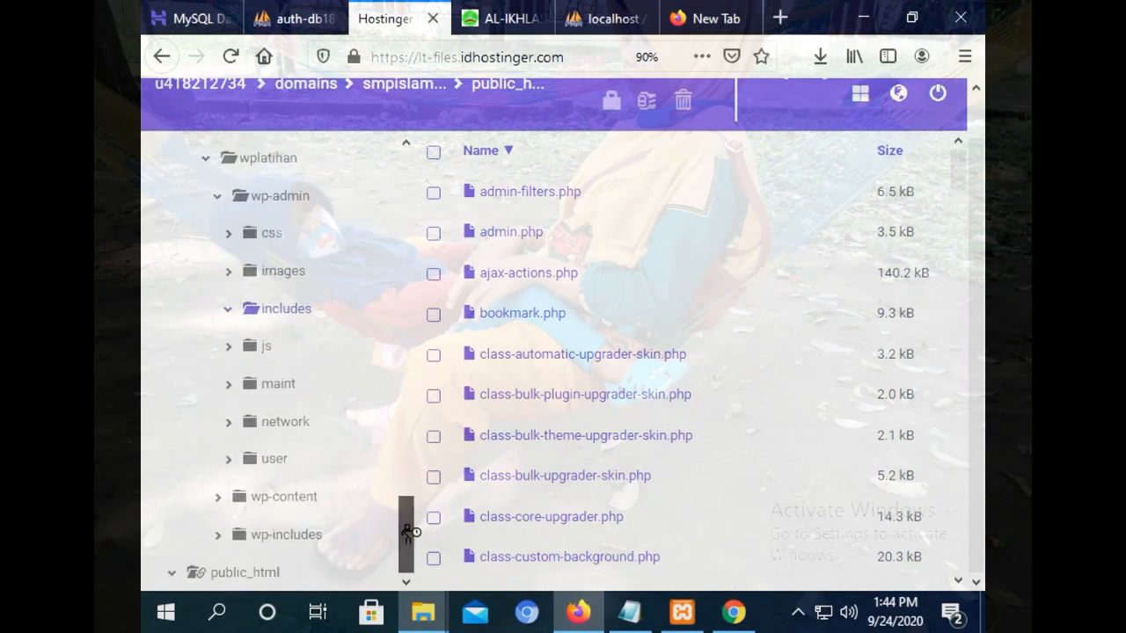
{"action": "left_click", "coordinate": [282, 506]}
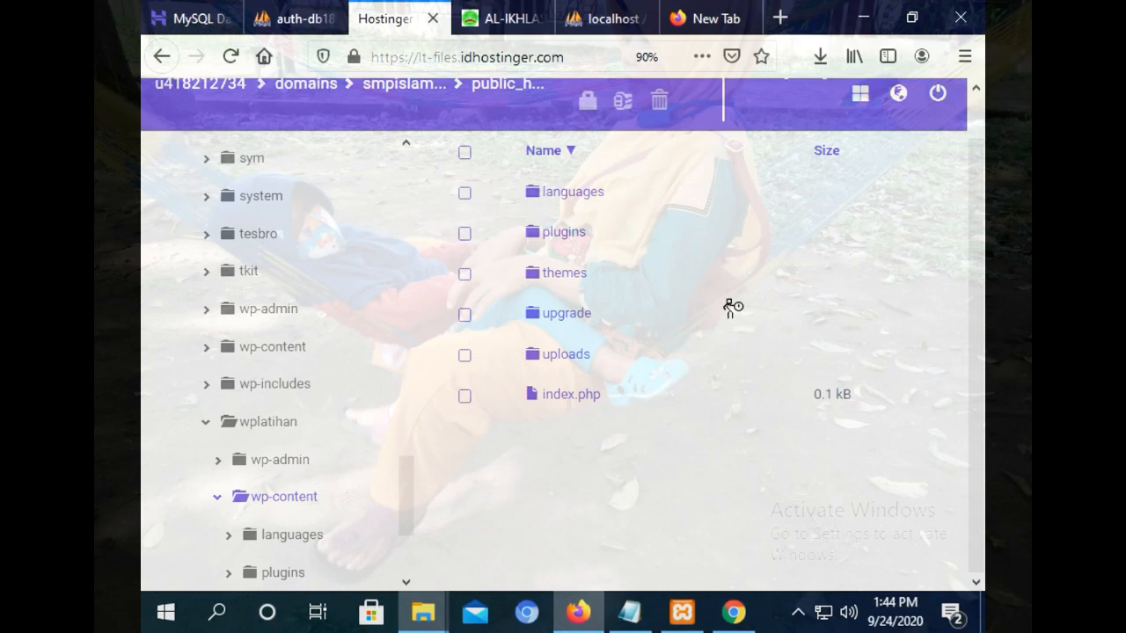
{"action": "double_click", "coordinate": [560, 318]}
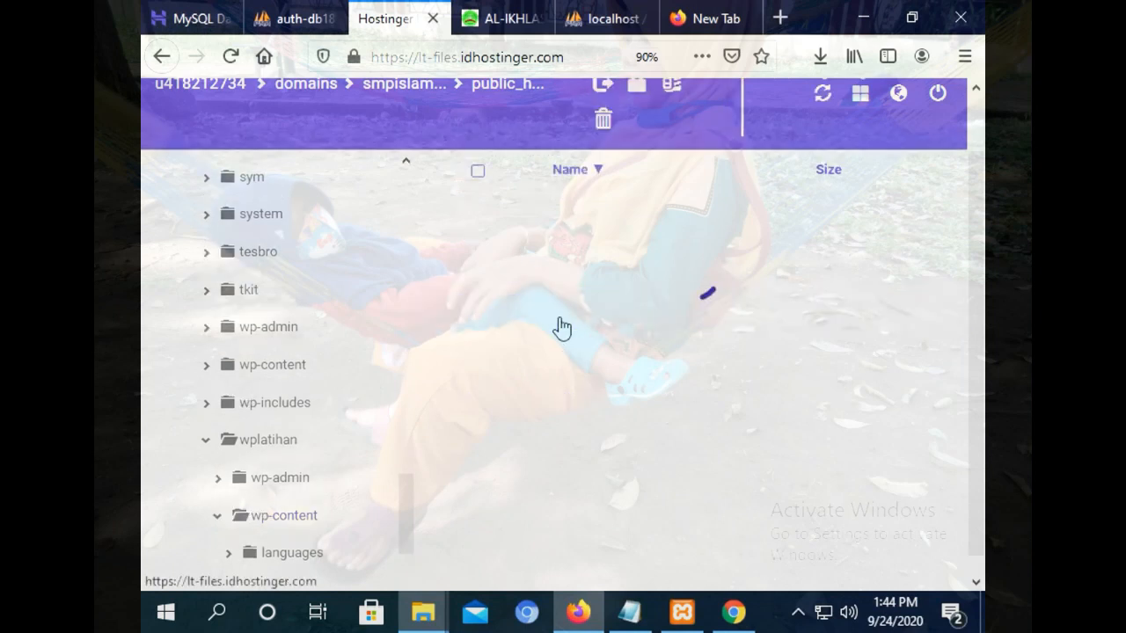
{"action": "mouse_move", "coordinate": [410, 477]}
{"action": "left_mouse_down"}
{"action": "mouse_move", "coordinate": [406, 530]}
{"action": "mouse_move", "coordinate": [406, 494]}
{"action": "left_mouse_up"}
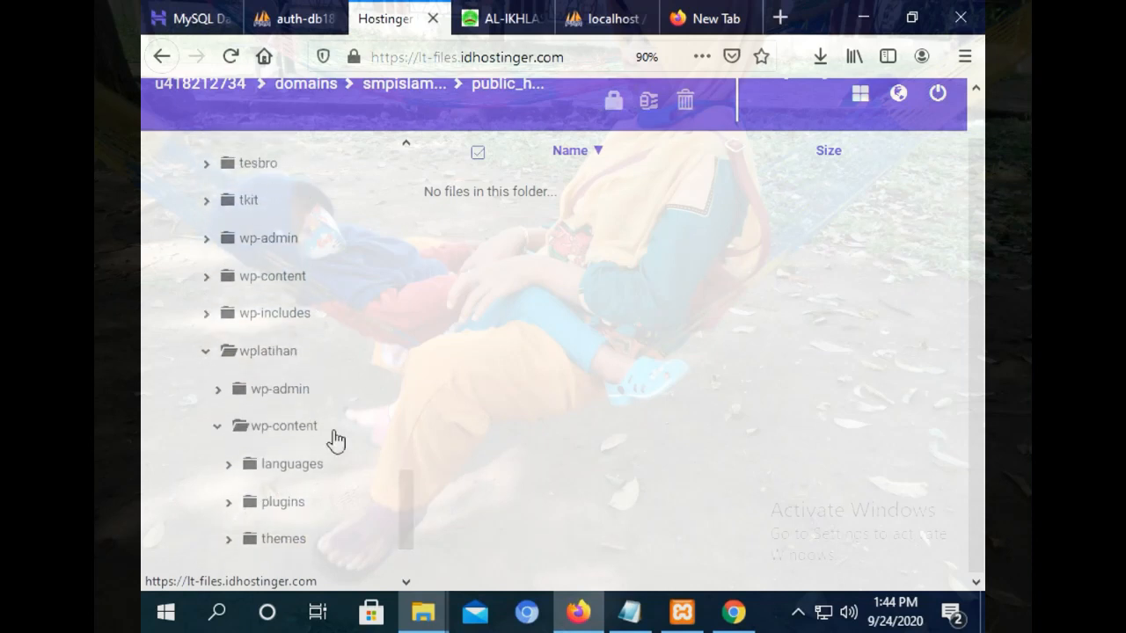
{"action": "left_click", "coordinate": [291, 392]}
{"action": "left_click", "coordinate": [287, 359]}
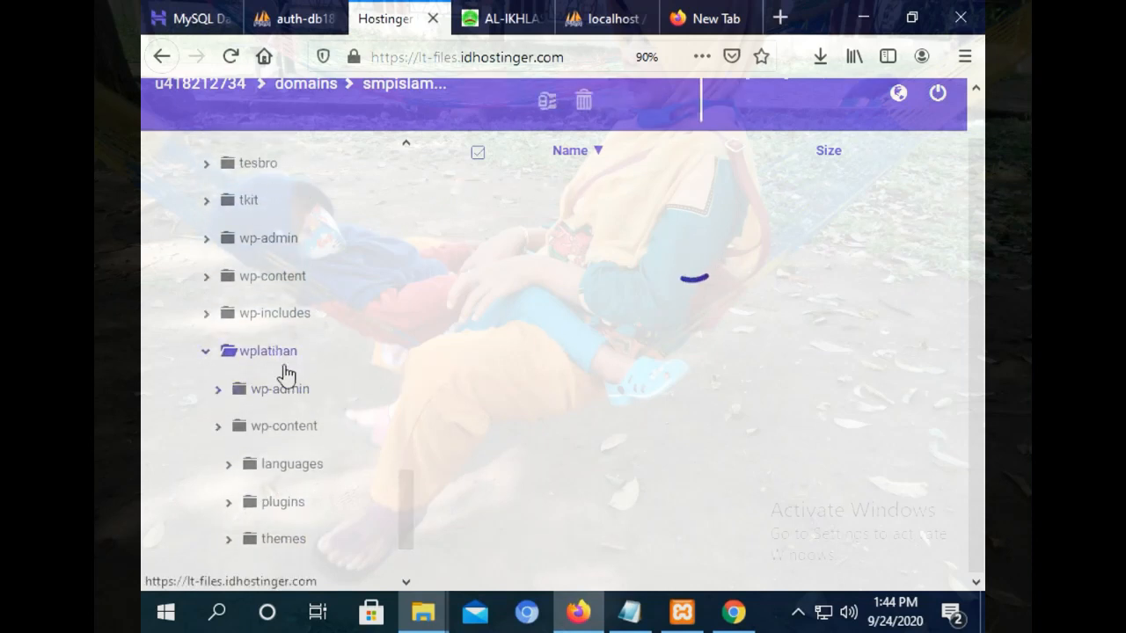
Open wp-admin and step through its user, network, maint, includes and images subfolders.
{"action": "left_click", "coordinate": [270, 433]}
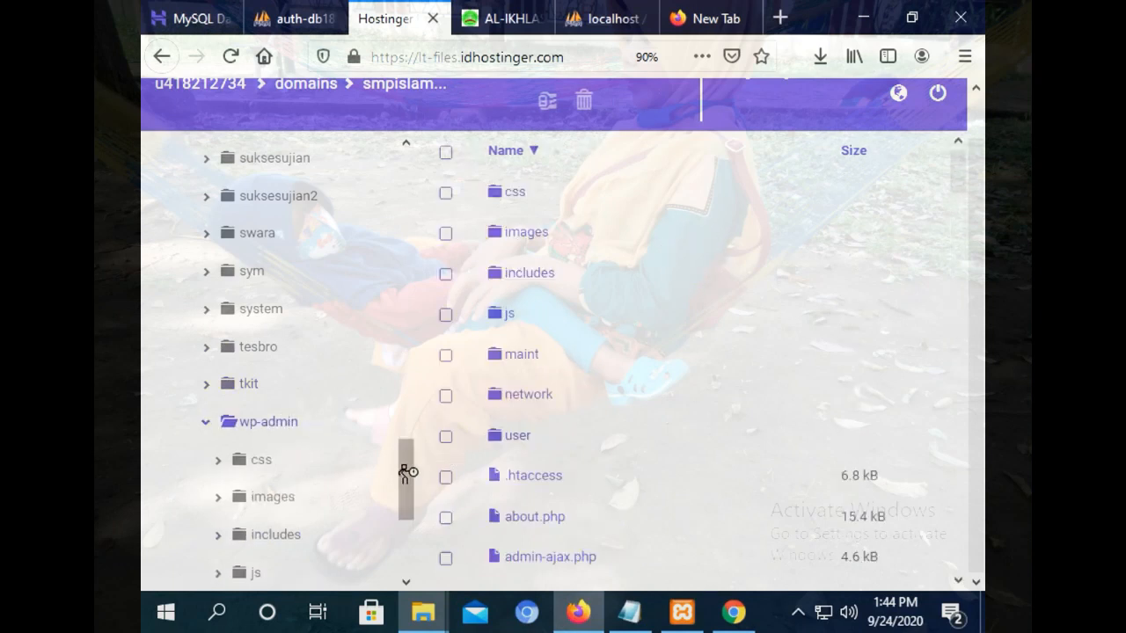
{"action": "left_click_drag", "start_coordinate": [408, 470], "coordinate": [410, 515]}
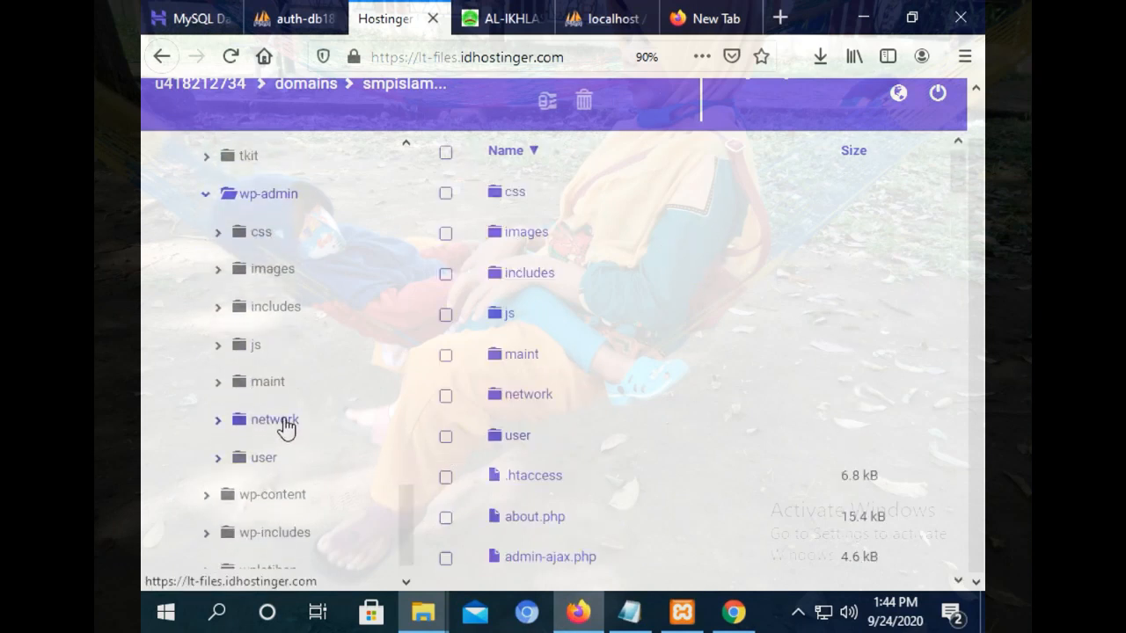
{"action": "left_click", "coordinate": [260, 461]}
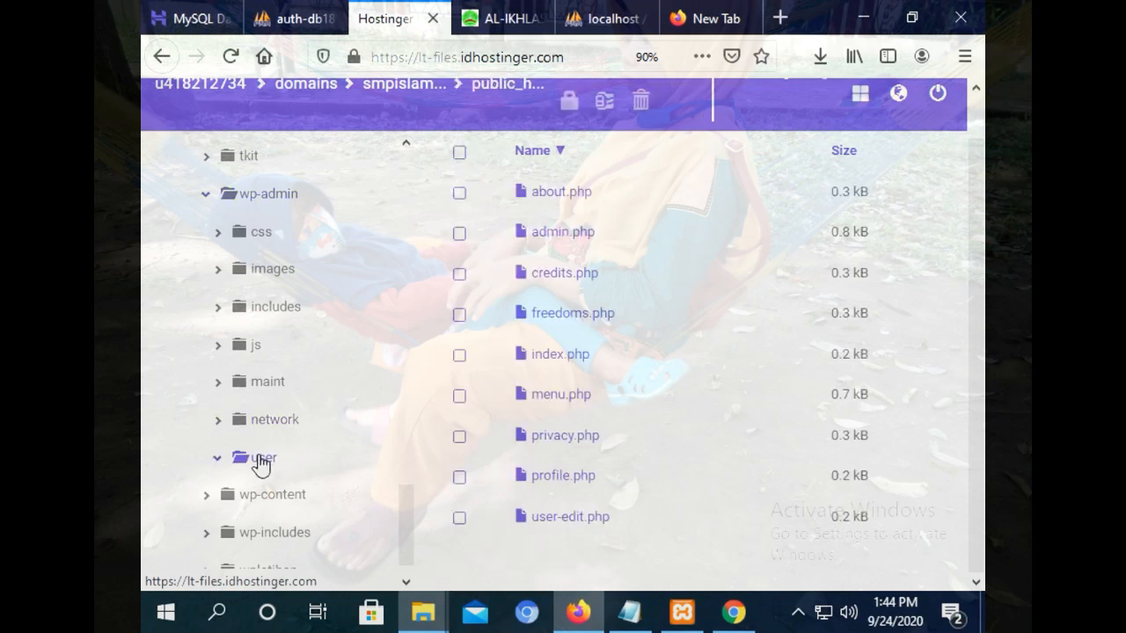
{"action": "left_click", "coordinate": [262, 427]}
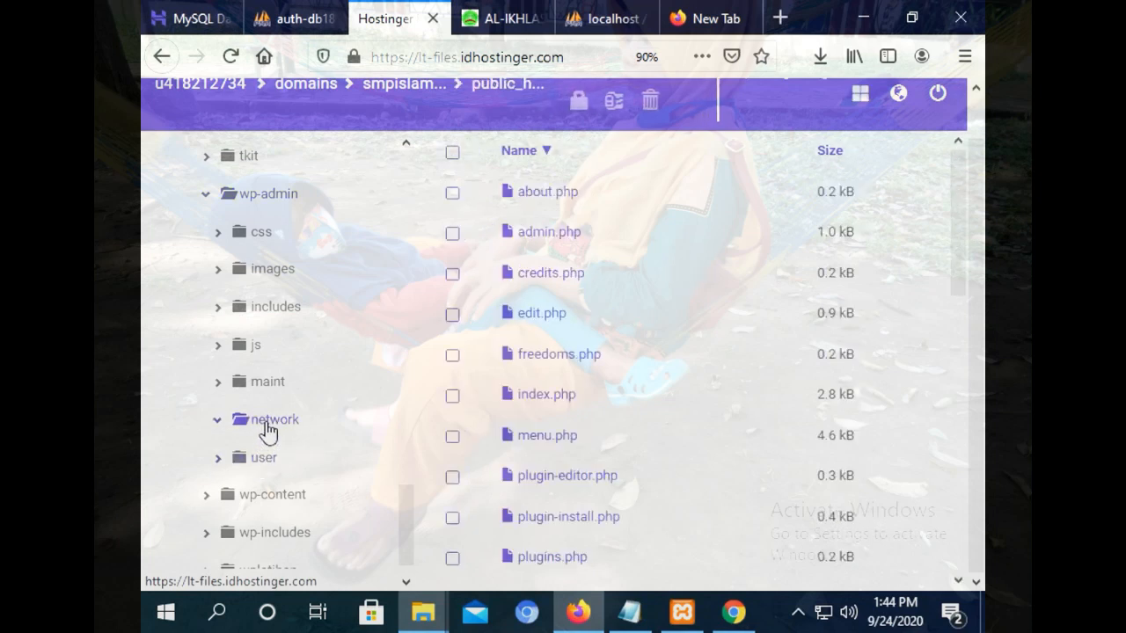
{"action": "left_click", "coordinate": [268, 383]}
{"action": "left_click", "coordinate": [247, 308]}
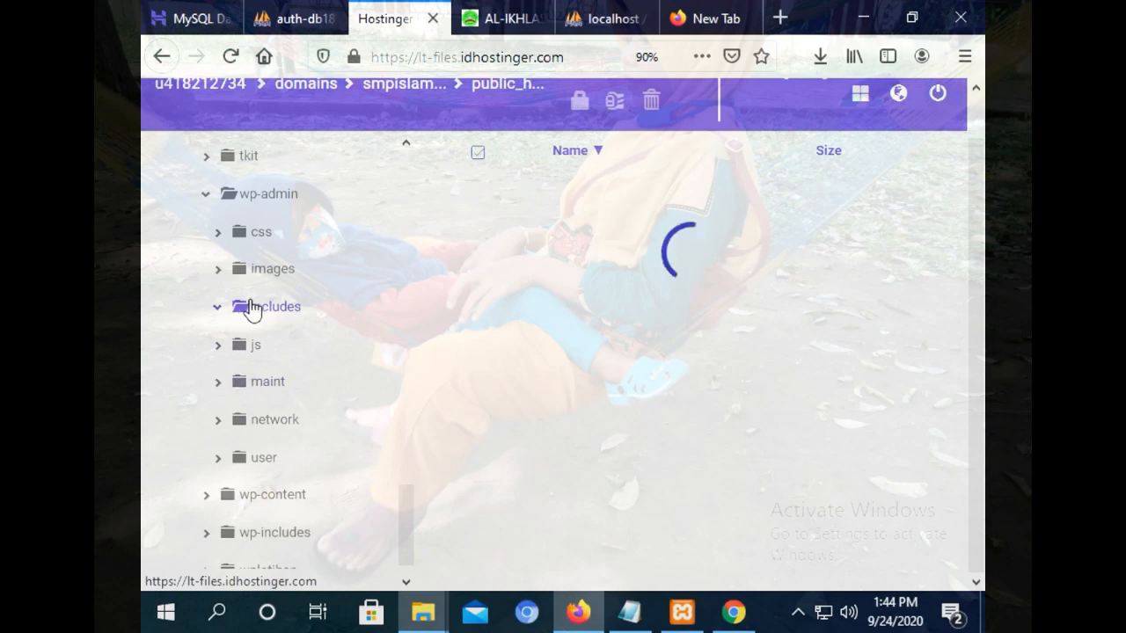
{"action": "left_click", "coordinate": [255, 274]}
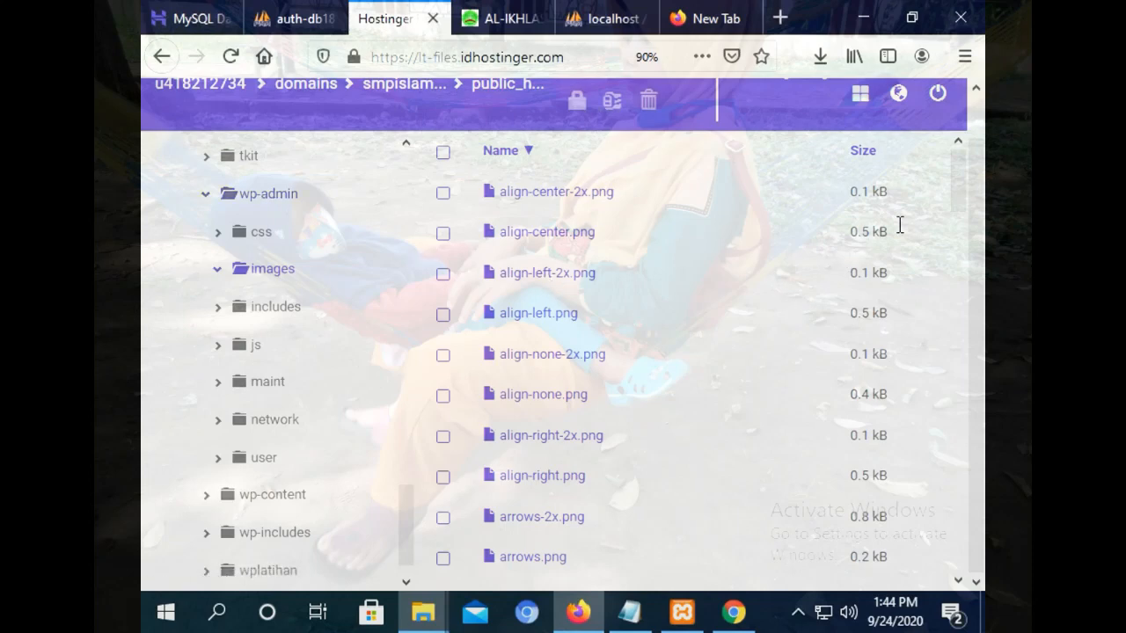
Scroll the images listing, return to wp-admin's contents, and switch to the local wplatihan2 tab.
{"action": "left_click_drag", "start_coordinate": [961, 186], "coordinate": [968, 568]}
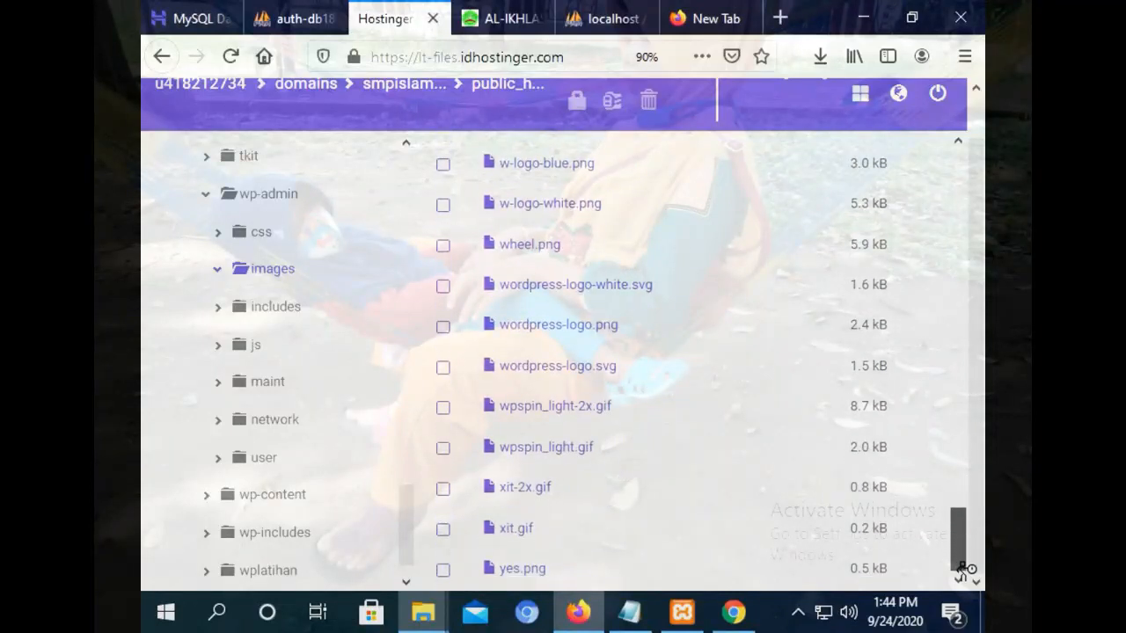
{"action": "scroll", "coordinate": [656, 114], "scroll_direction": "up", "scroll_amount": 1}
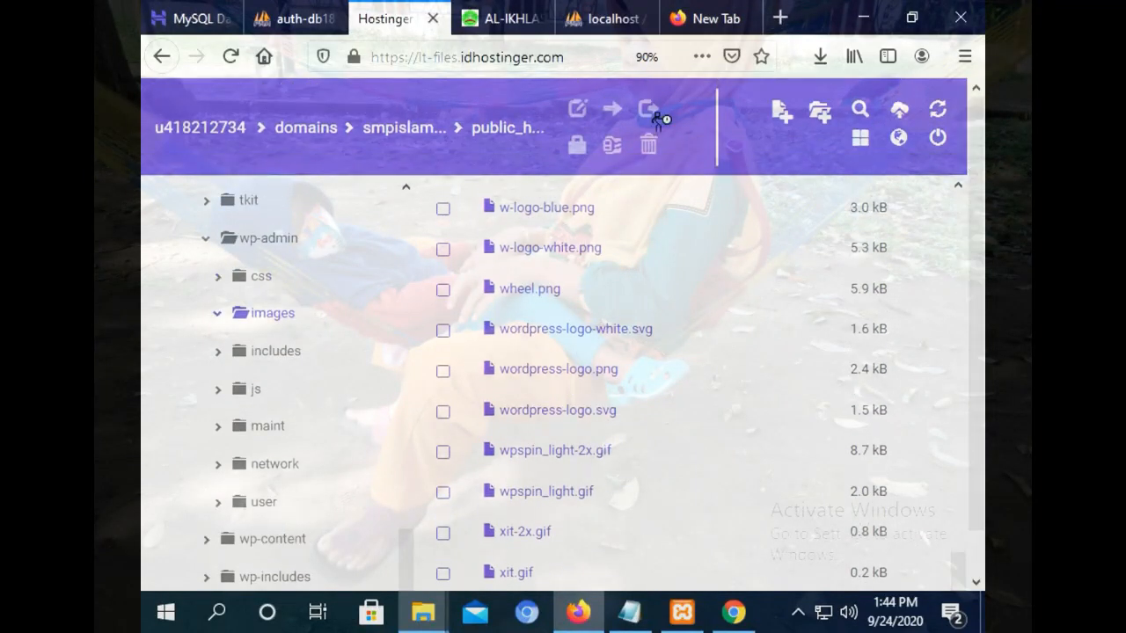
{"action": "scroll", "coordinate": [959, 440], "scroll_direction": "down", "scroll_amount": 1}
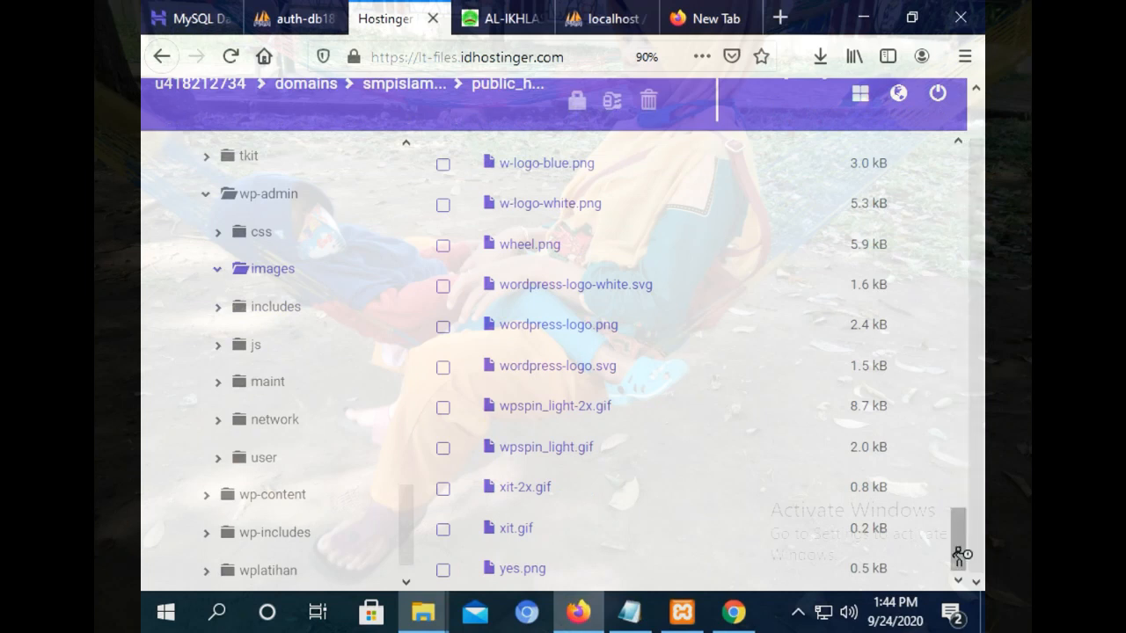
{"action": "left_click_drag", "start_coordinate": [964, 549], "coordinate": [964, 507]}
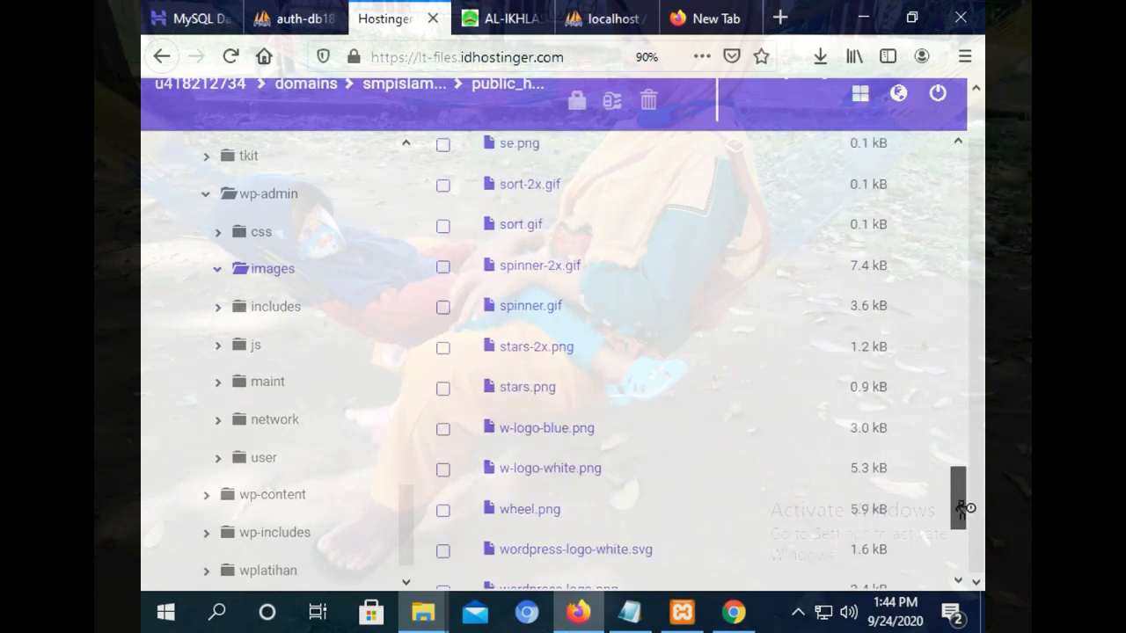
{"action": "left_click_drag", "start_coordinate": [964, 507], "coordinate": [889, 165]}
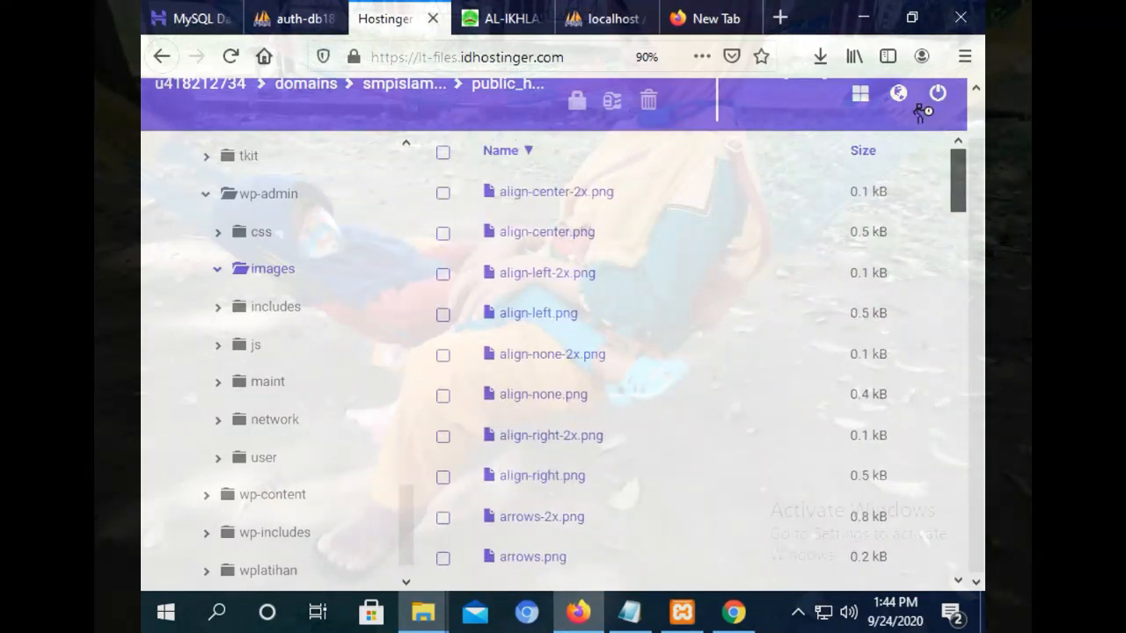
{"action": "left_click_drag", "start_coordinate": [921, 111], "coordinate": [937, 162]}
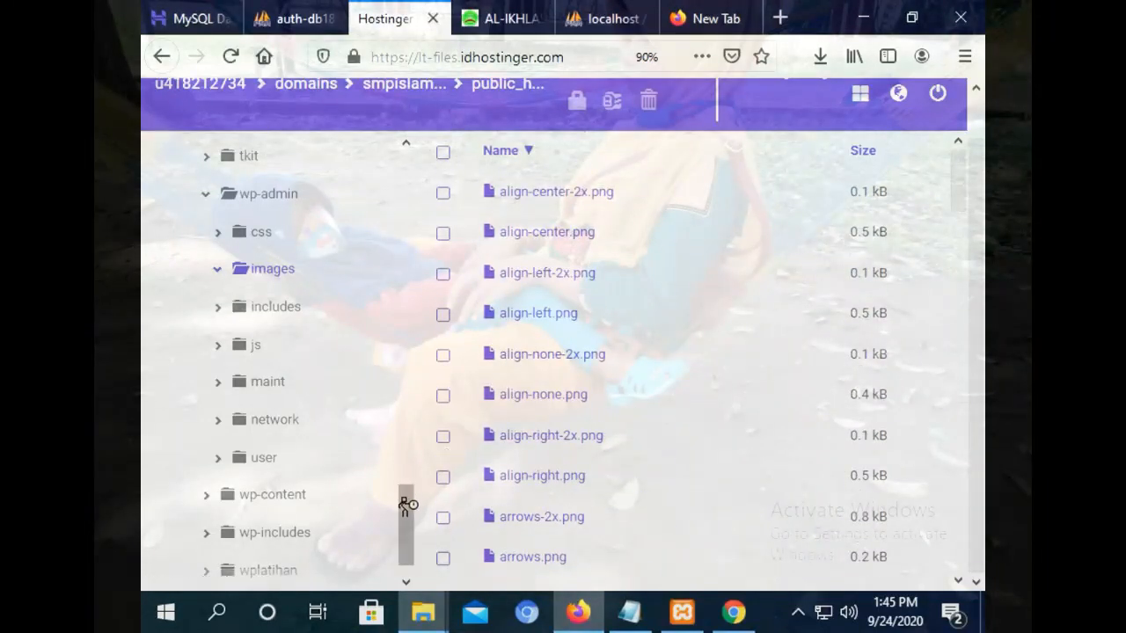
{"action": "left_click_drag", "start_coordinate": [407, 502], "coordinate": [393, 470]}
{"action": "left_click", "coordinate": [275, 380]}
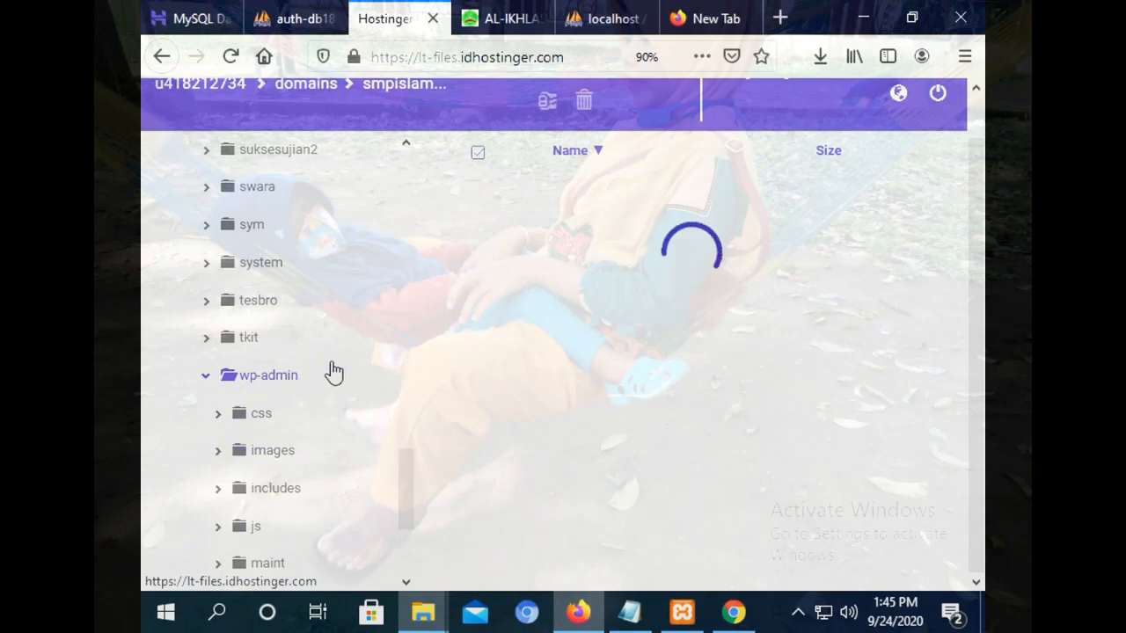
{"action": "left_click_drag", "start_coordinate": [410, 467], "coordinate": [395, 535]}
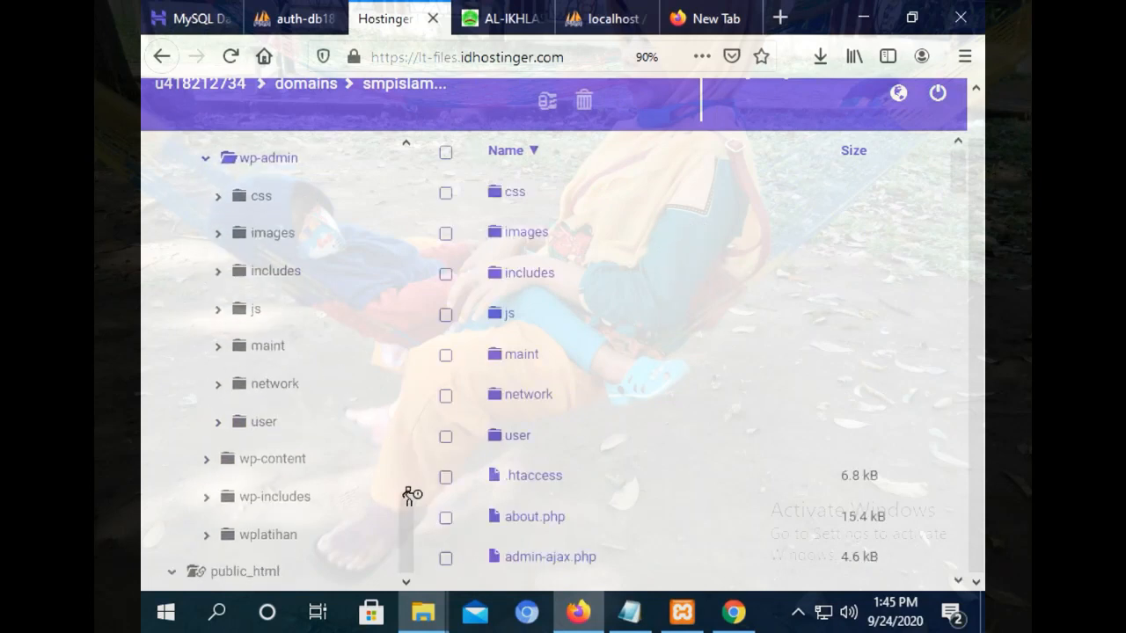
{"action": "left_click", "coordinate": [518, 32]}
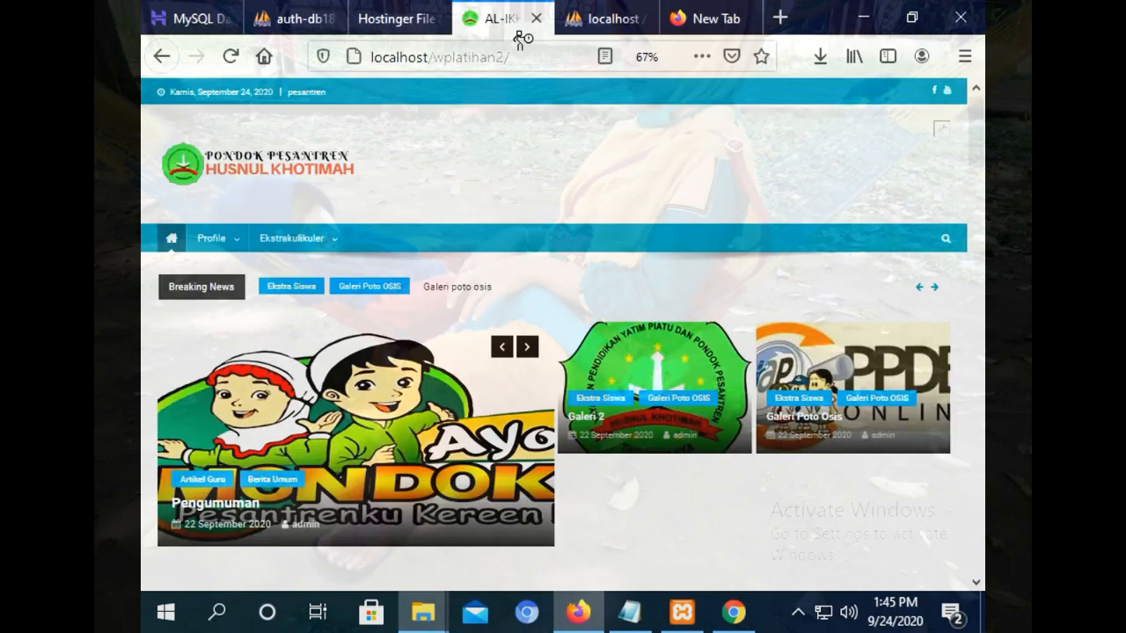
Dismiss the autosave notice, exit the Customizer to Dasbor, and view the live site's front page.
{"action": "left_click", "coordinate": [734, 612]}
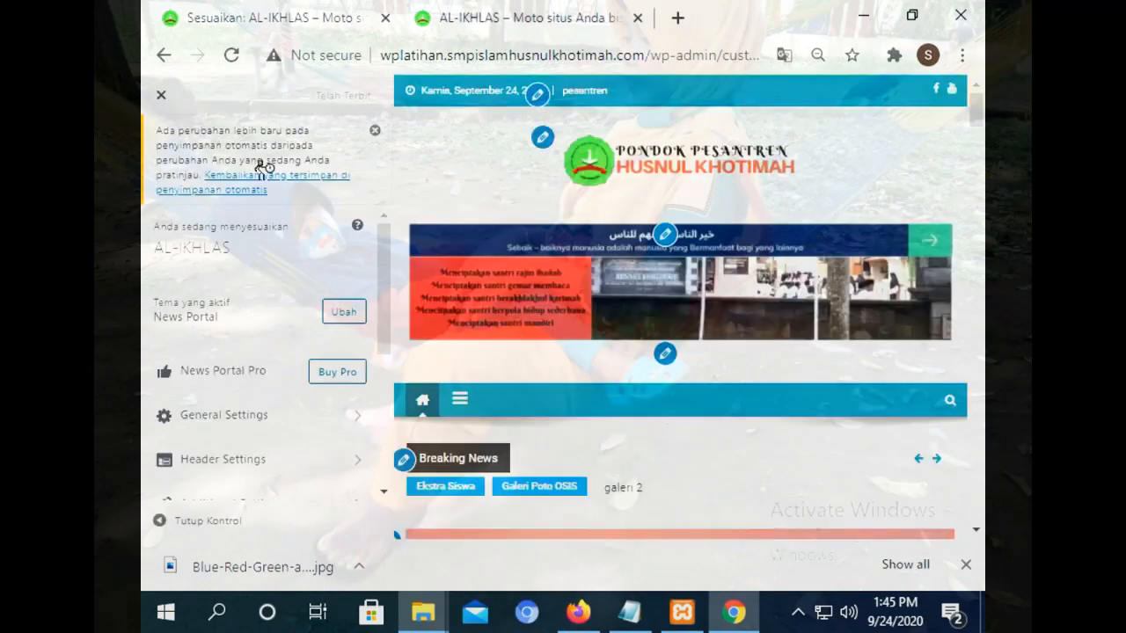
{"action": "left_click", "coordinate": [375, 130]}
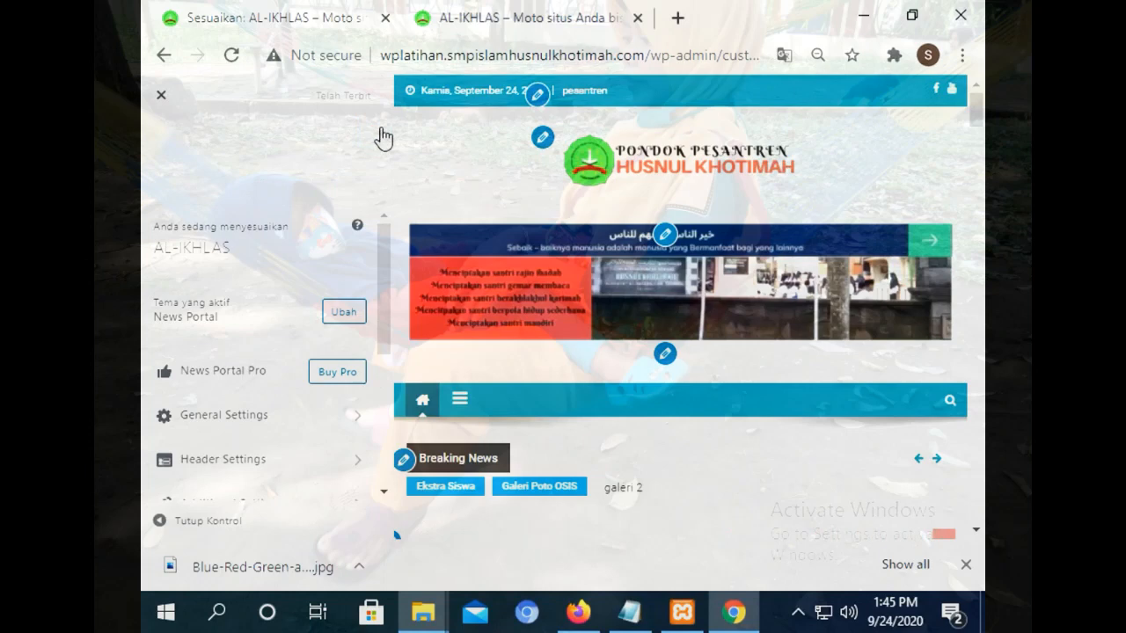
{"action": "left_click", "coordinate": [162, 96]}
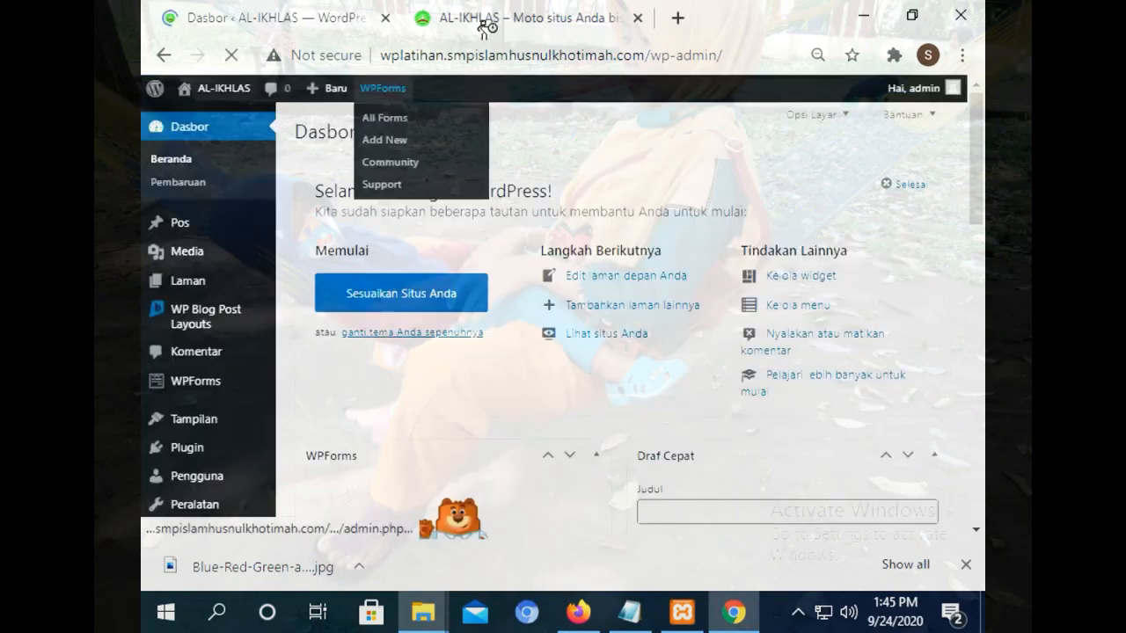
{"action": "left_click", "coordinate": [483, 25]}
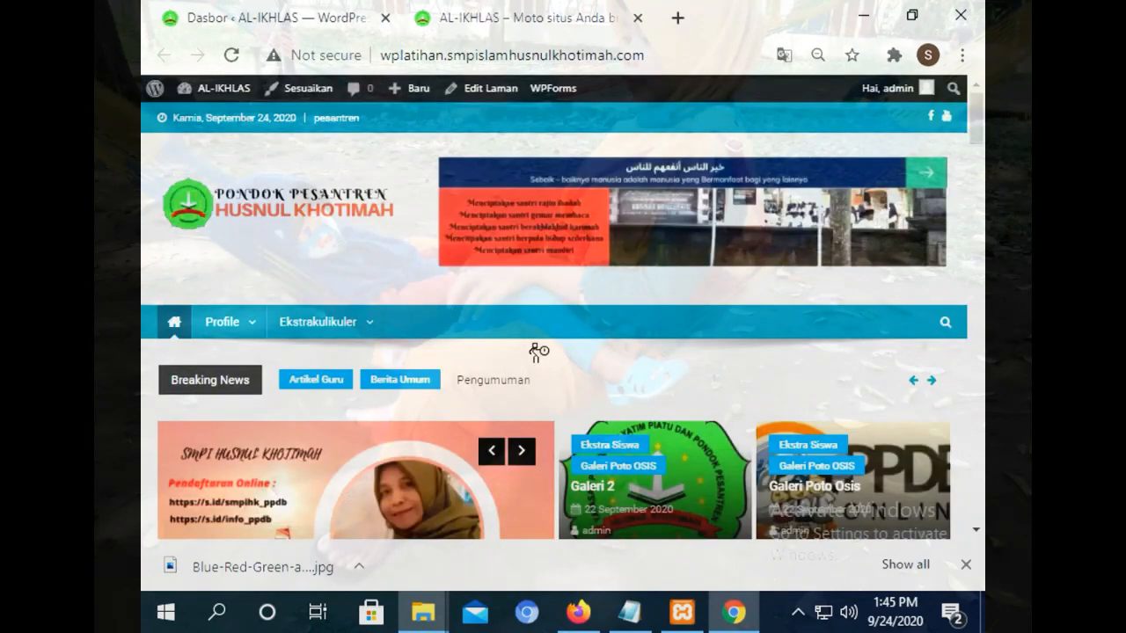
Scroll the live AL-IKHLAS homepage down to its footer calendar and back up, then return to Dasbor.
{"action": "left_click", "coordinate": [343, 10]}
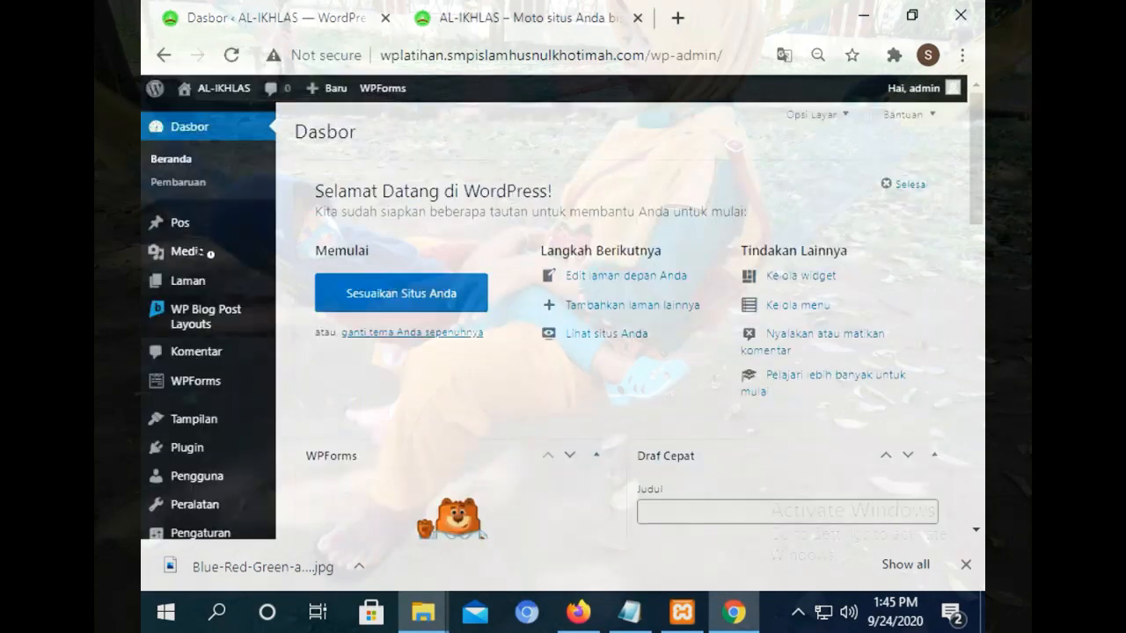
{"action": "left_click", "coordinate": [473, 9]}
{"action": "mouse_move", "coordinate": [363, 348]}
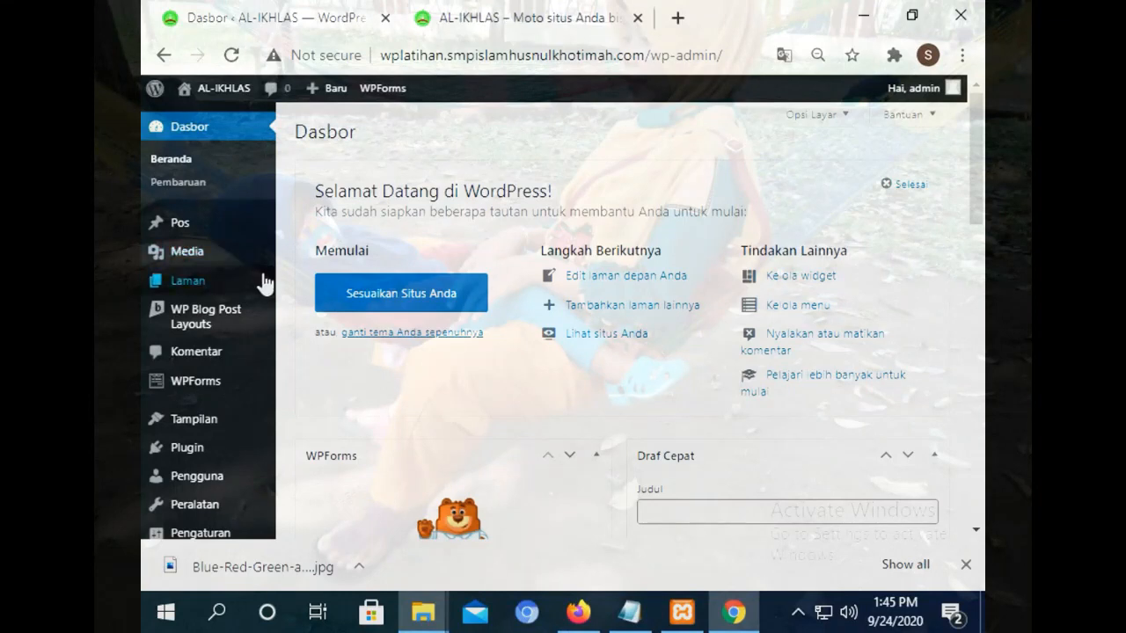
{"action": "mouse_move", "coordinate": [270, 286]}
{"action": "left_click", "coordinate": [460, 9]}
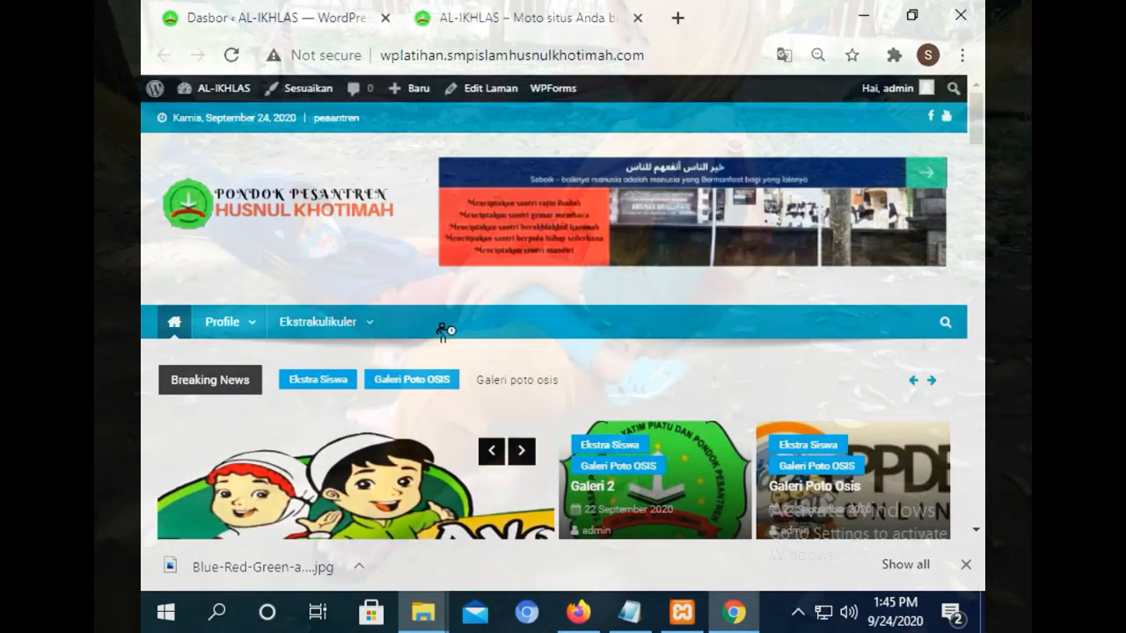
{"action": "mouse_move", "coordinate": [252, 334]}
{"action": "scroll", "coordinate": [971, 158], "scroll_direction": "down", "scroll_amount": 8}
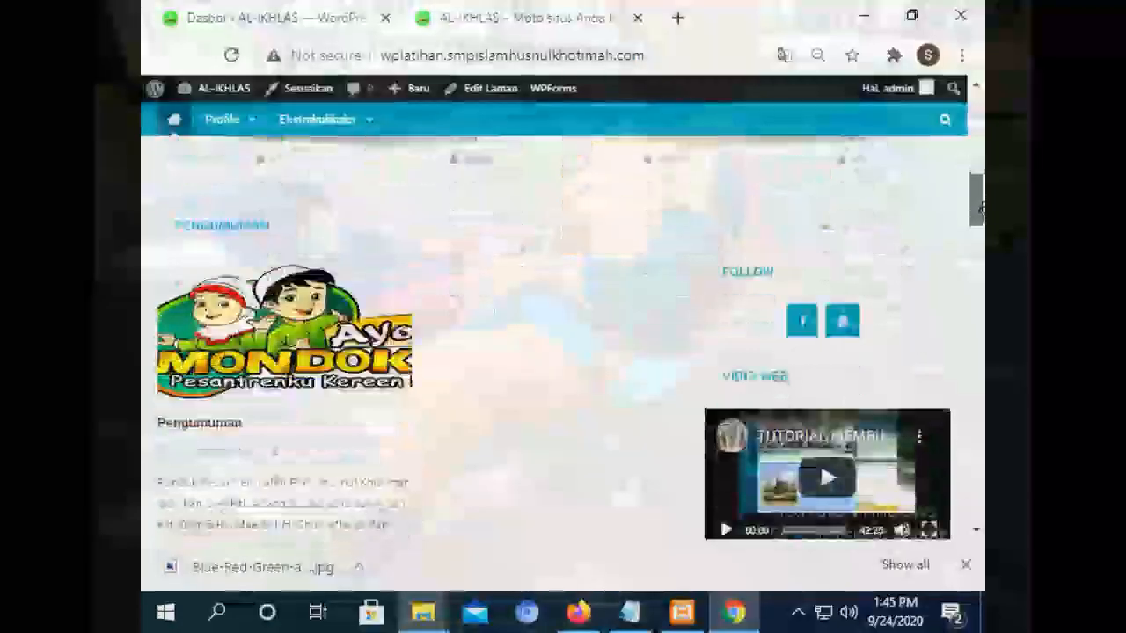
{"action": "left_click_drag", "start_coordinate": [978, 166], "coordinate": [978, 460]}
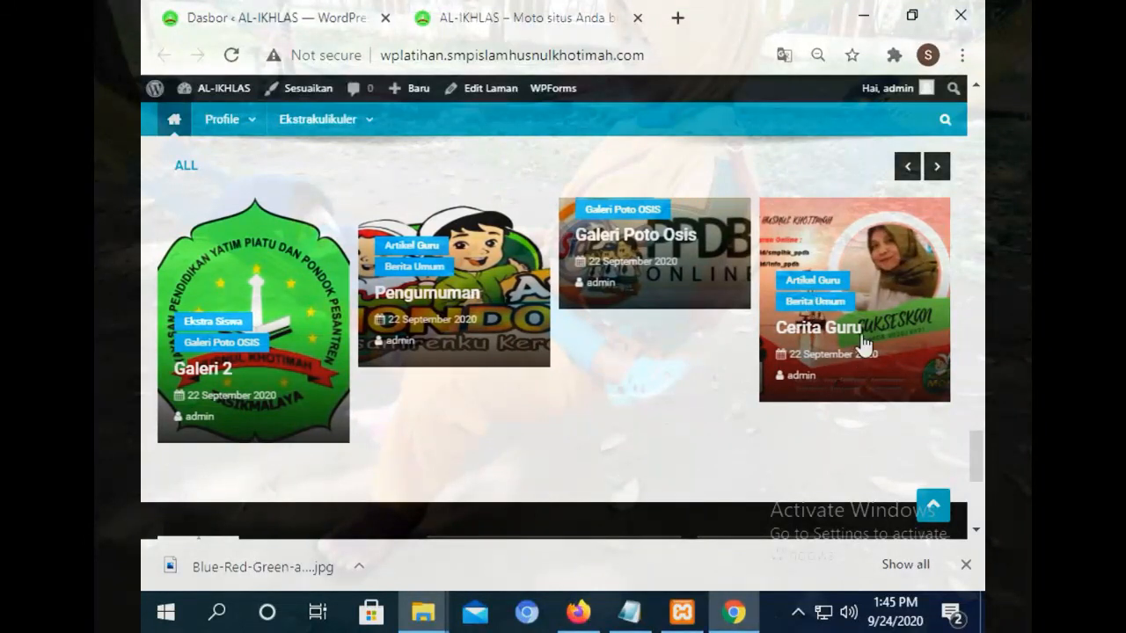
{"action": "left_click_drag", "start_coordinate": [979, 471], "coordinate": [976, 519]}
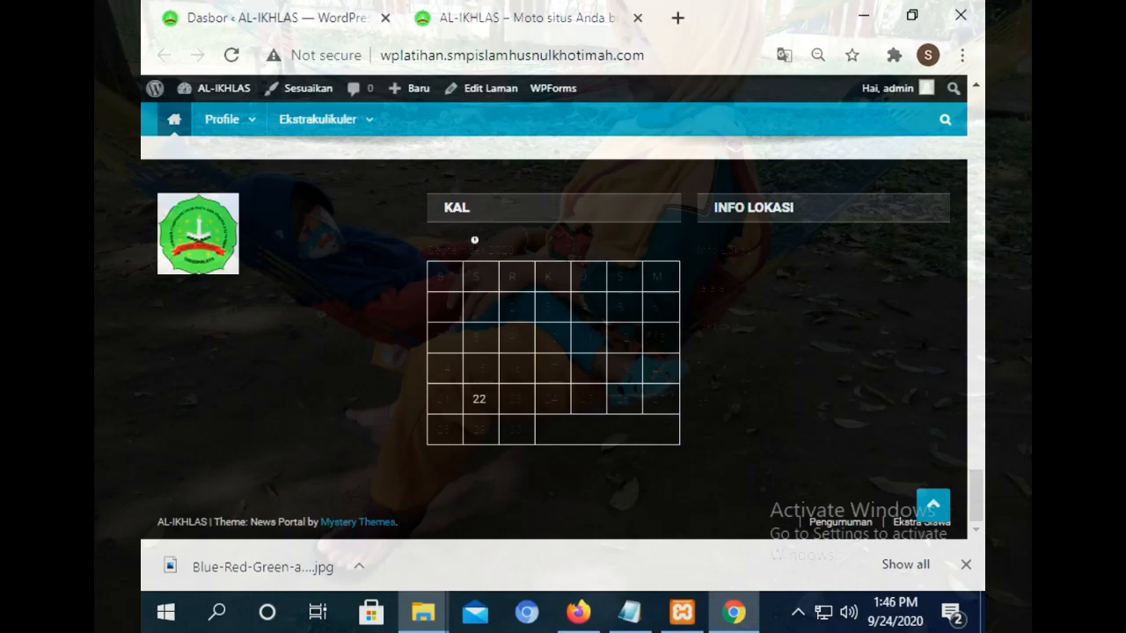
{"action": "left_click_drag", "start_coordinate": [982, 465], "coordinate": [935, 144]}
{"action": "left_click", "coordinate": [333, 7]}
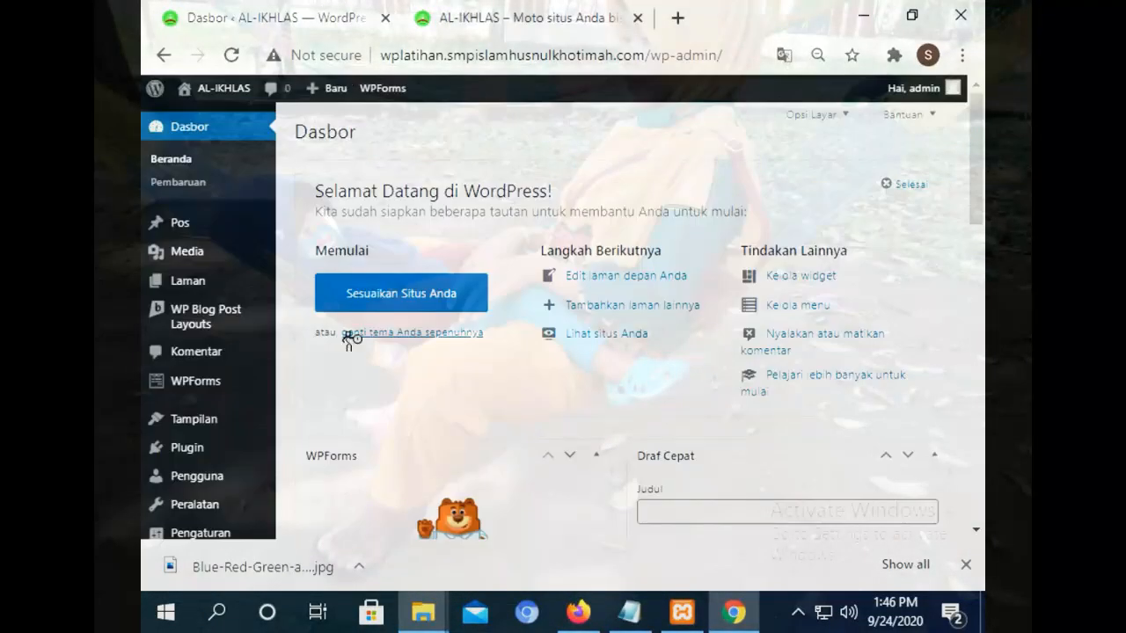
Open the Customizer's widget areas and inspect the Galeri widget in Footer 1.
{"action": "mouse_move", "coordinate": [224, 426]}
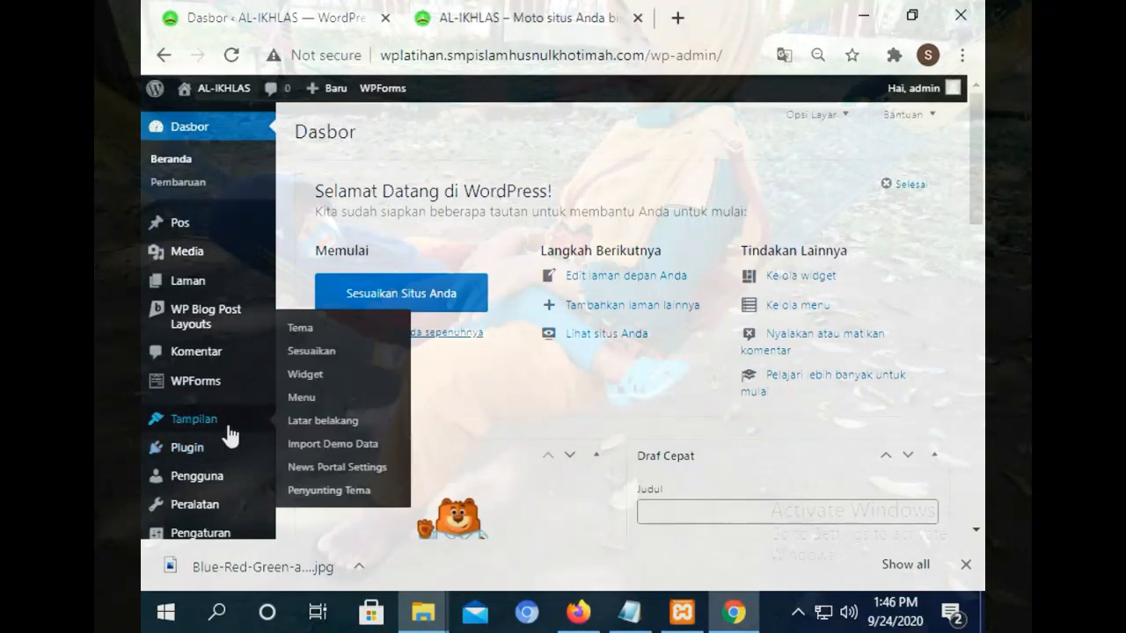
{"action": "left_click", "coordinate": [315, 352]}
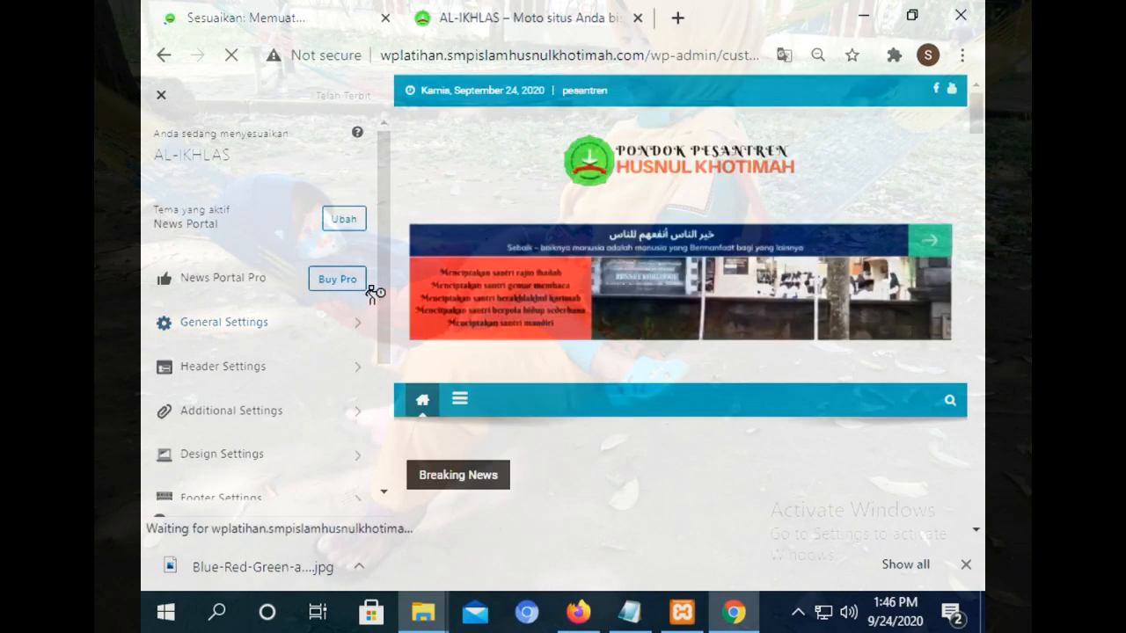
{"action": "scroll", "coordinate": [384, 283], "scroll_direction": "down", "scroll_amount": 3}
{"action": "left_click", "coordinate": [262, 437]}
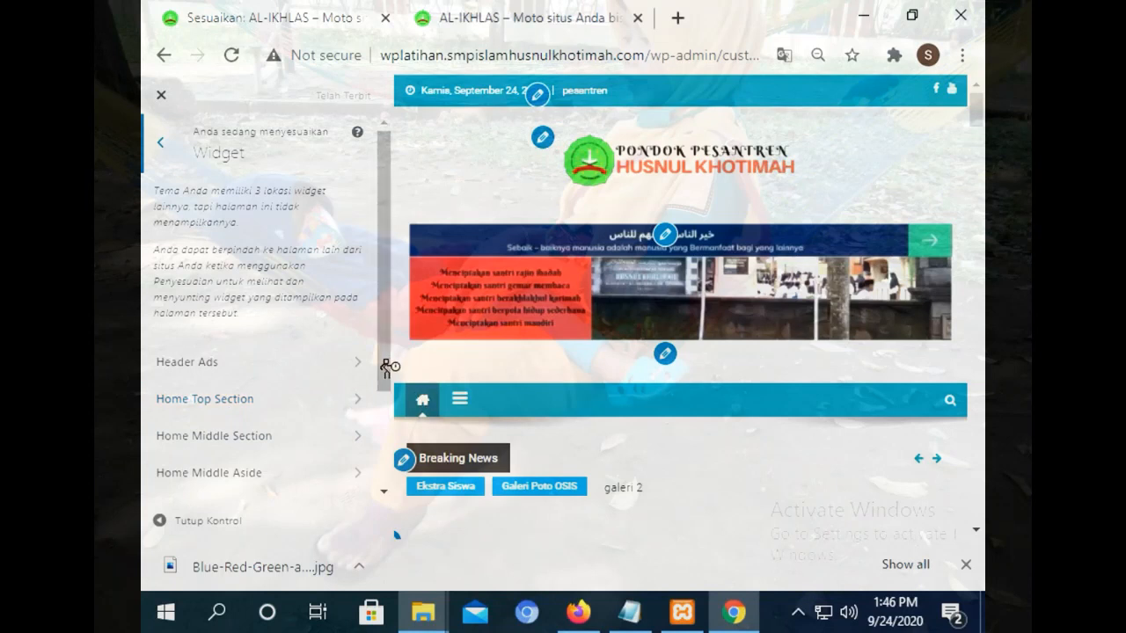
{"action": "left_click_drag", "start_coordinate": [387, 367], "coordinate": [383, 437]}
{"action": "left_click", "coordinate": [219, 455]}
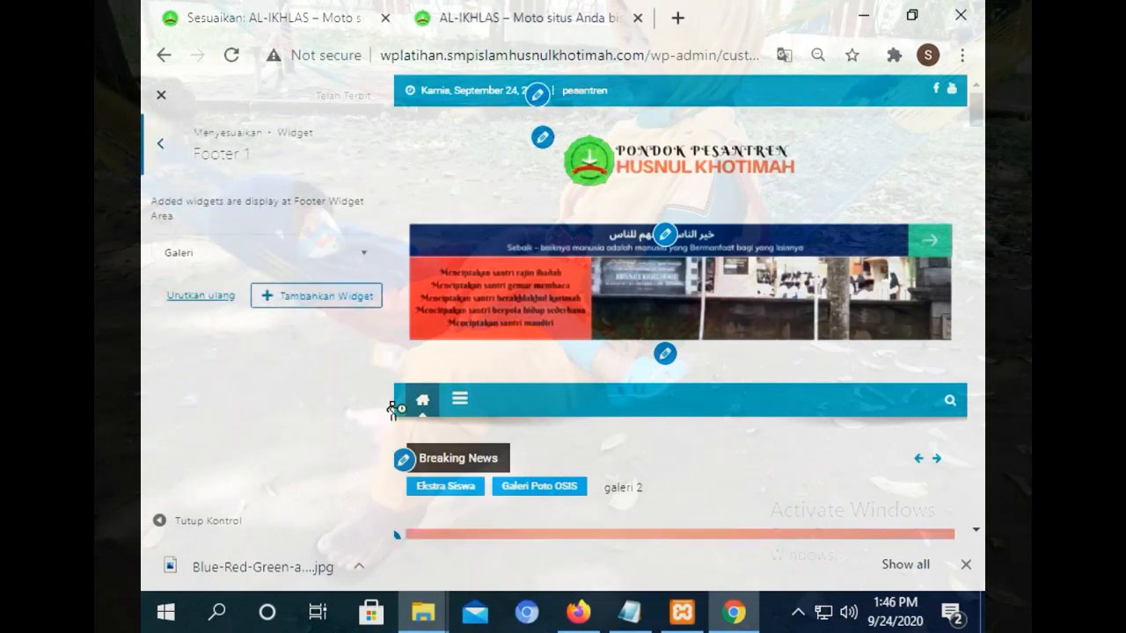
{"action": "left_click", "coordinate": [318, 255]}
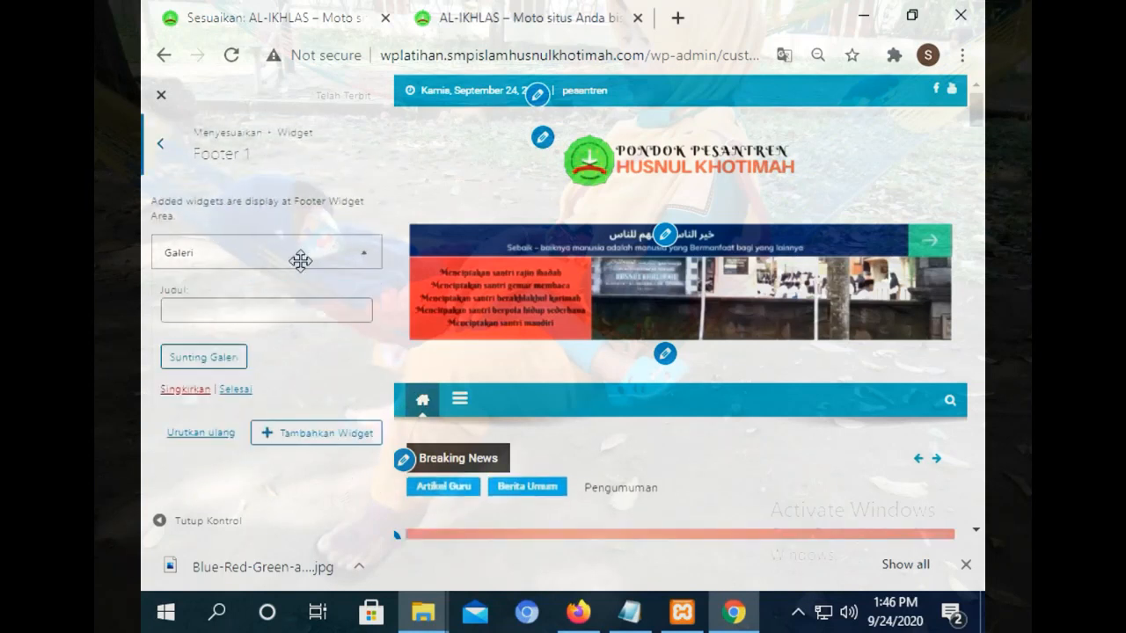
{"action": "left_click", "coordinate": [161, 145]}
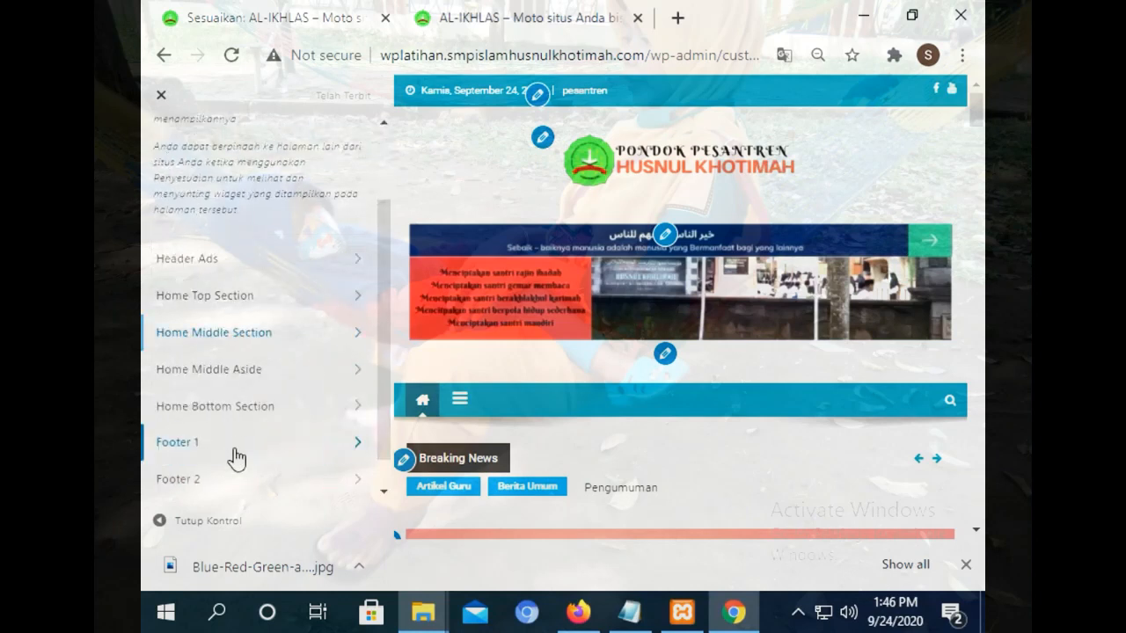
Remove the Kalender: KAL widget from Footer 2 and bring up the add-widget list.
{"action": "left_click", "coordinate": [226, 477]}
{"action": "left_click", "coordinate": [366, 257]}
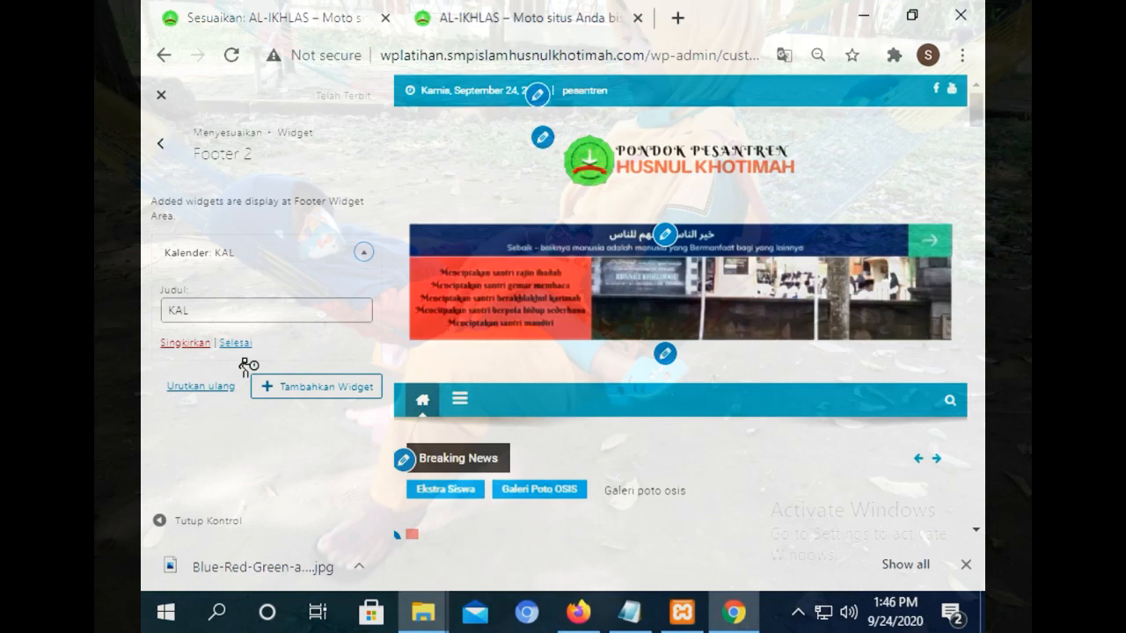
{"action": "left_click", "coordinate": [169, 343]}
{"action": "left_click", "coordinate": [302, 250]}
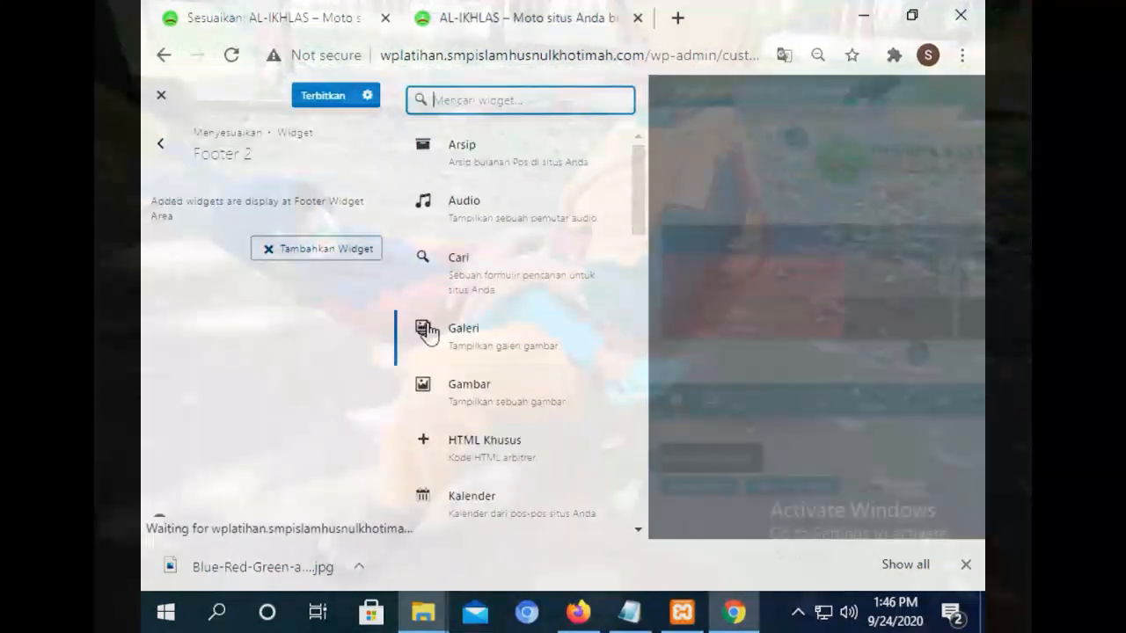
Add a Kategori widget titled 'kategori' with dropdown, post counts and hierarchy enabled, and publish it.
{"action": "left_click_drag", "start_coordinate": [639, 201], "coordinate": [645, 239]}
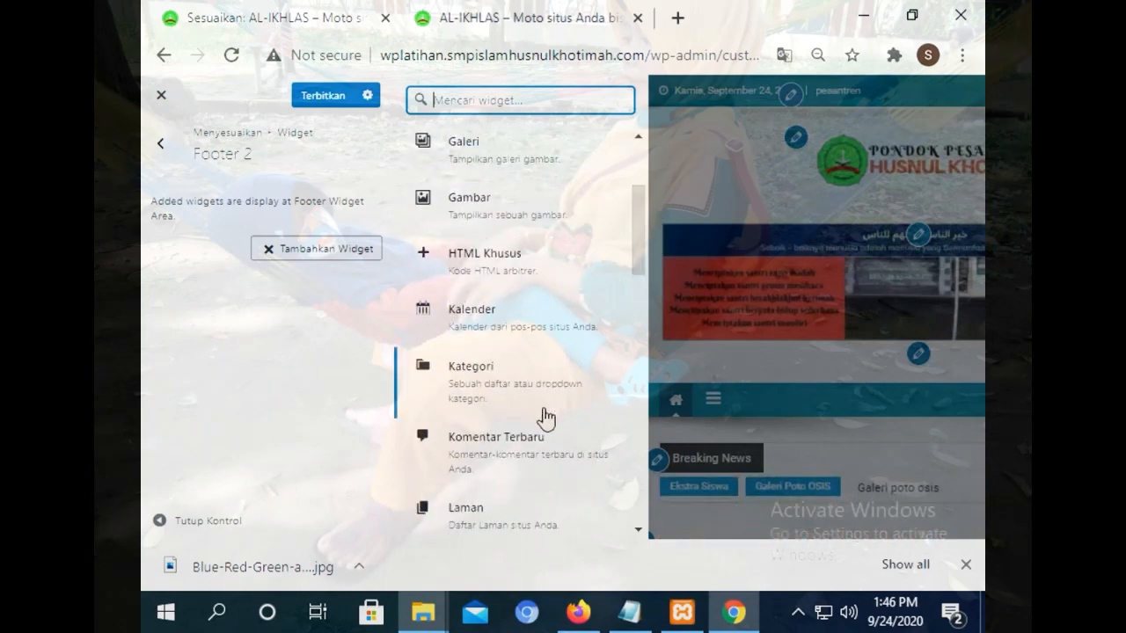
{"action": "left_click", "coordinate": [501, 401]}
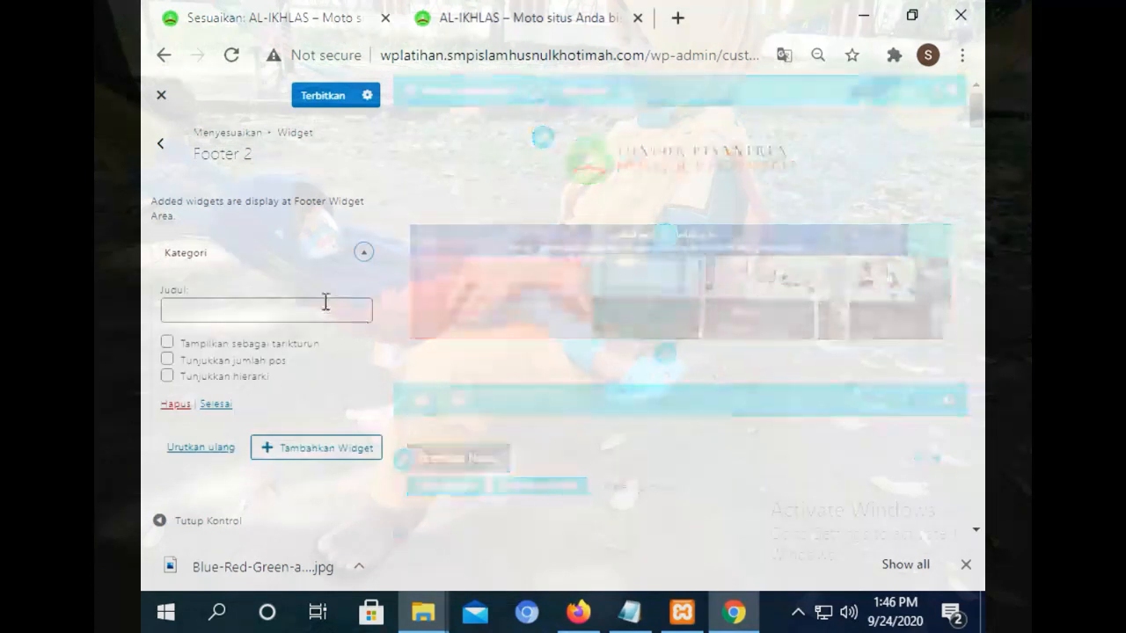
{"action": "left_click", "coordinate": [186, 361]}
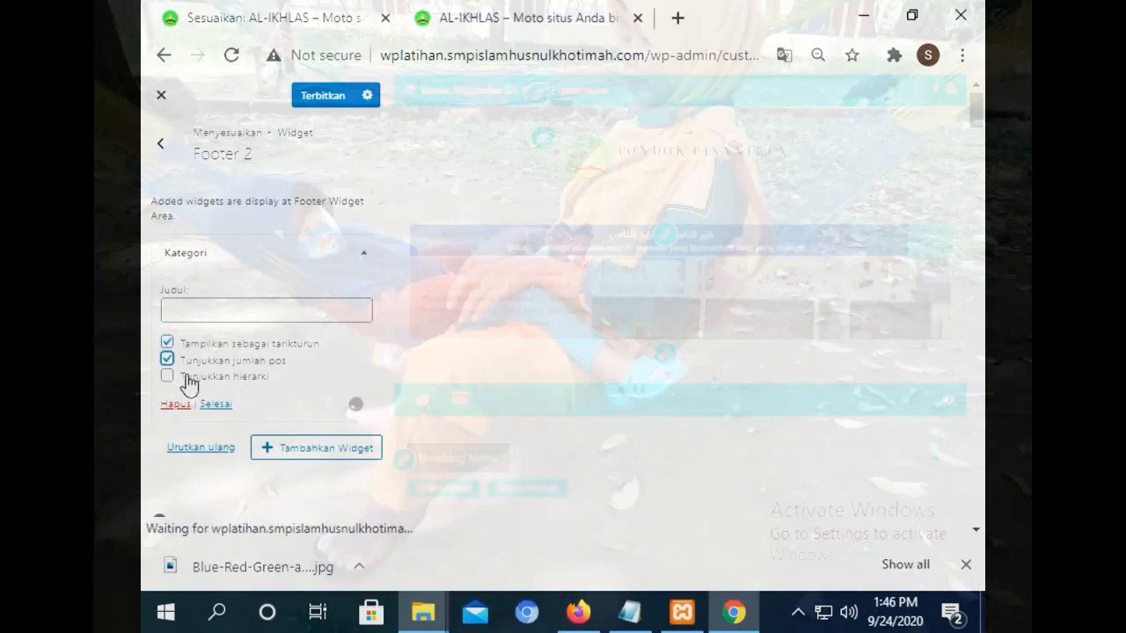
{"action": "left_click", "coordinate": [187, 377]}
{"action": "left_click", "coordinate": [206, 311]}
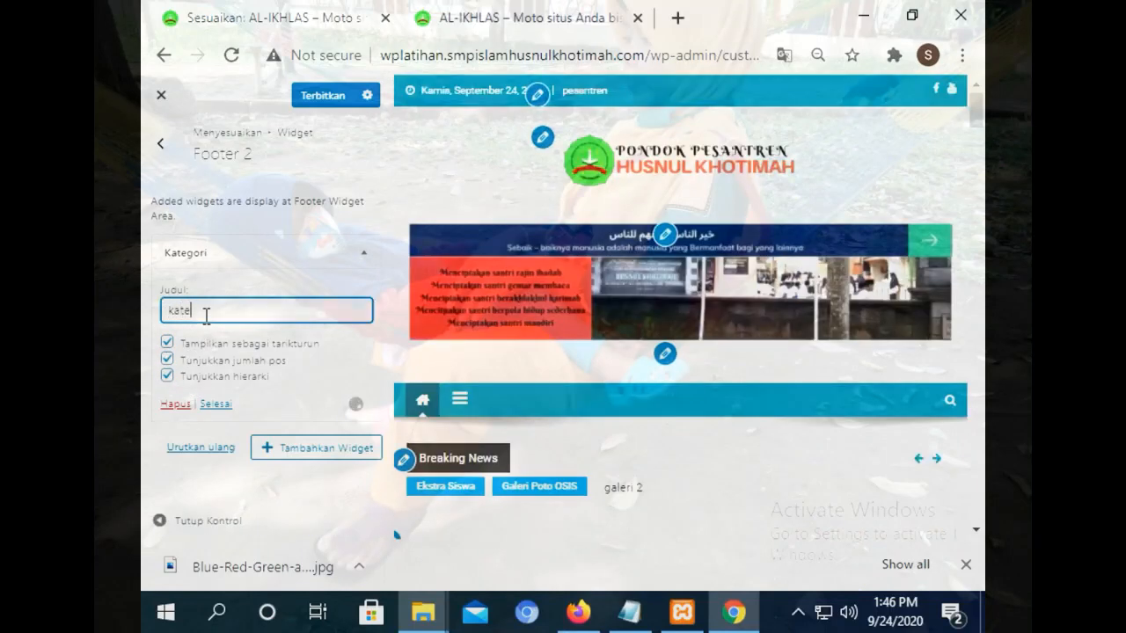
{"action": "type", "text": "kategori"}
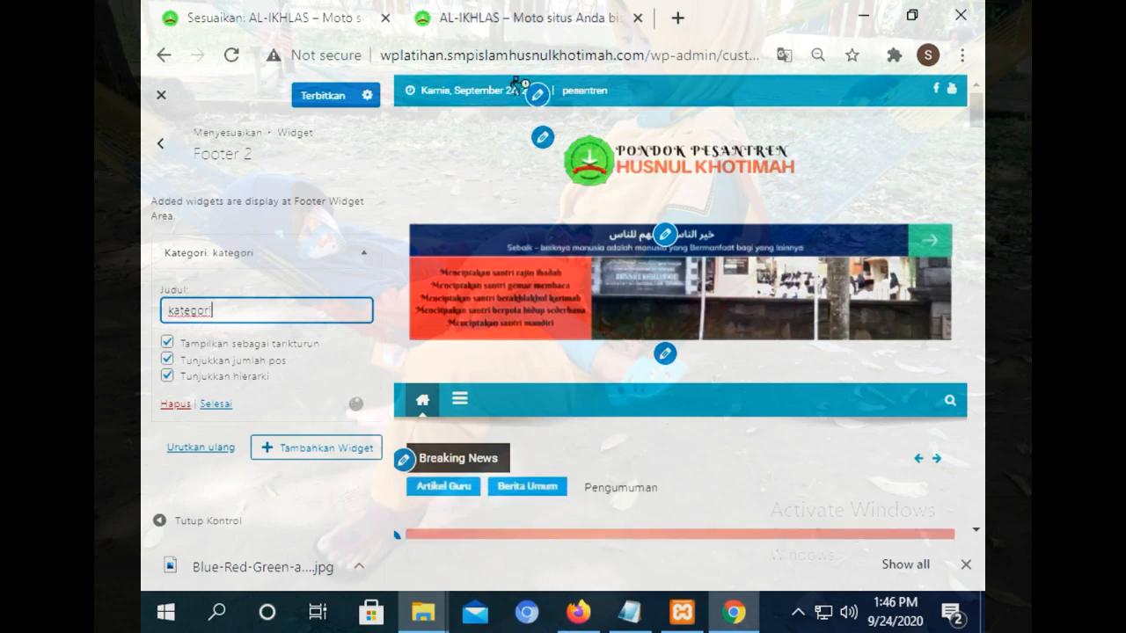
{"action": "left_click", "coordinate": [345, 96]}
{"action": "left_click", "coordinate": [481, 17]}
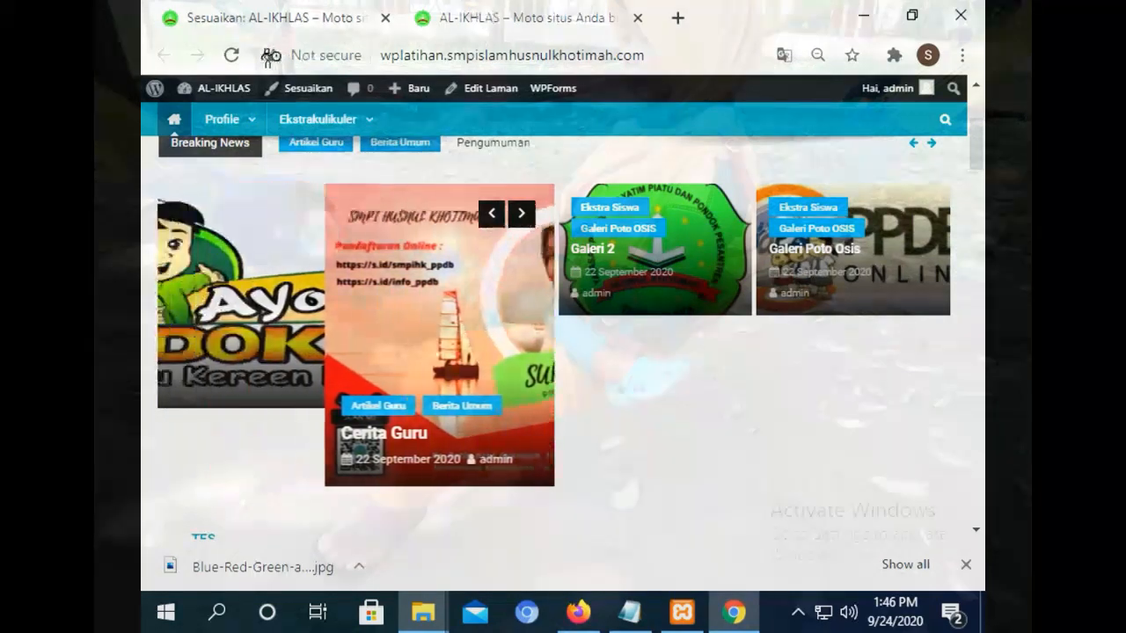
Reload the live site and test the footer's Kategori dropdown, then return to Footer 2 settings.
{"action": "left_click", "coordinate": [236, 58]}
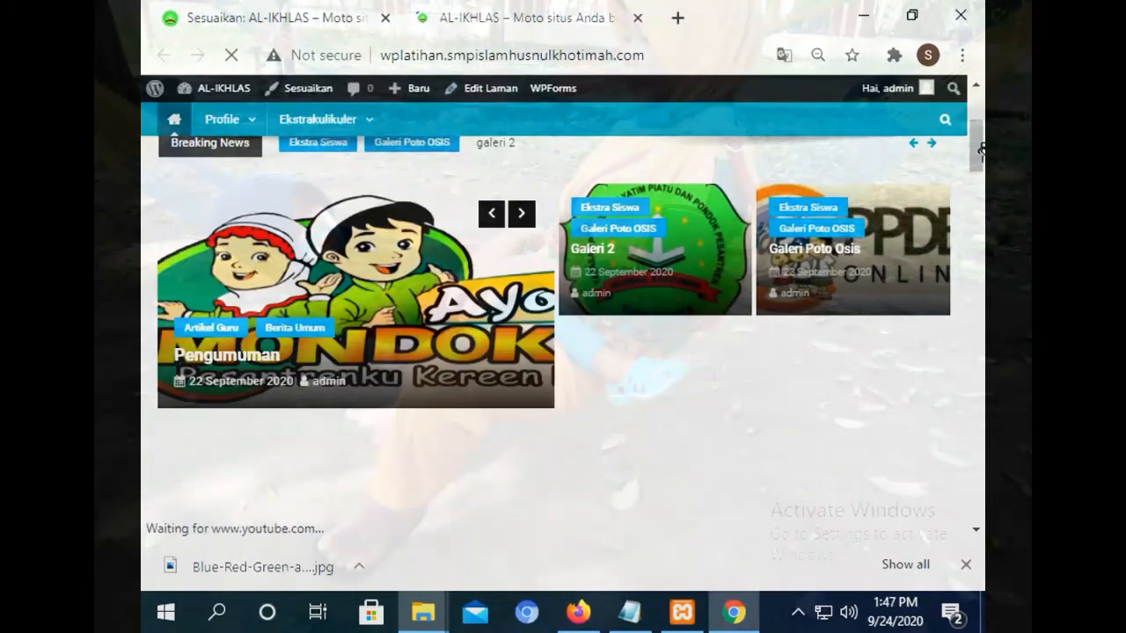
{"action": "left_click_drag", "start_coordinate": [977, 150], "coordinate": [974, 515]}
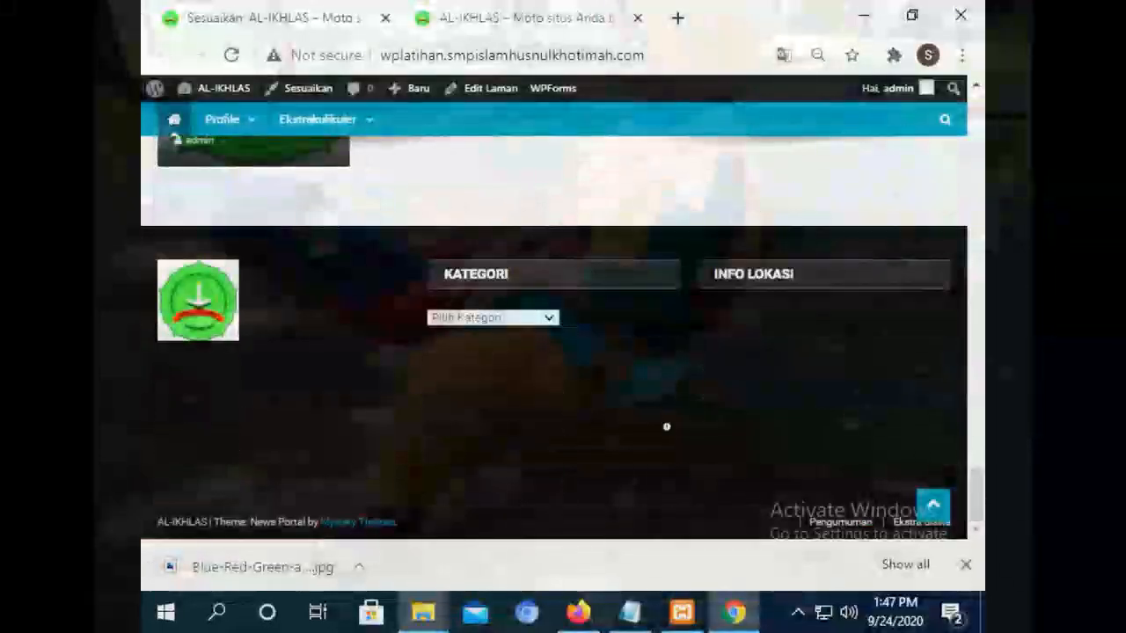
{"action": "left_click", "coordinate": [538, 319]}
{"action": "left_click", "coordinate": [535, 325]}
{"action": "left_click", "coordinate": [535, 325]}
{"action": "left_click", "coordinate": [535, 325]}
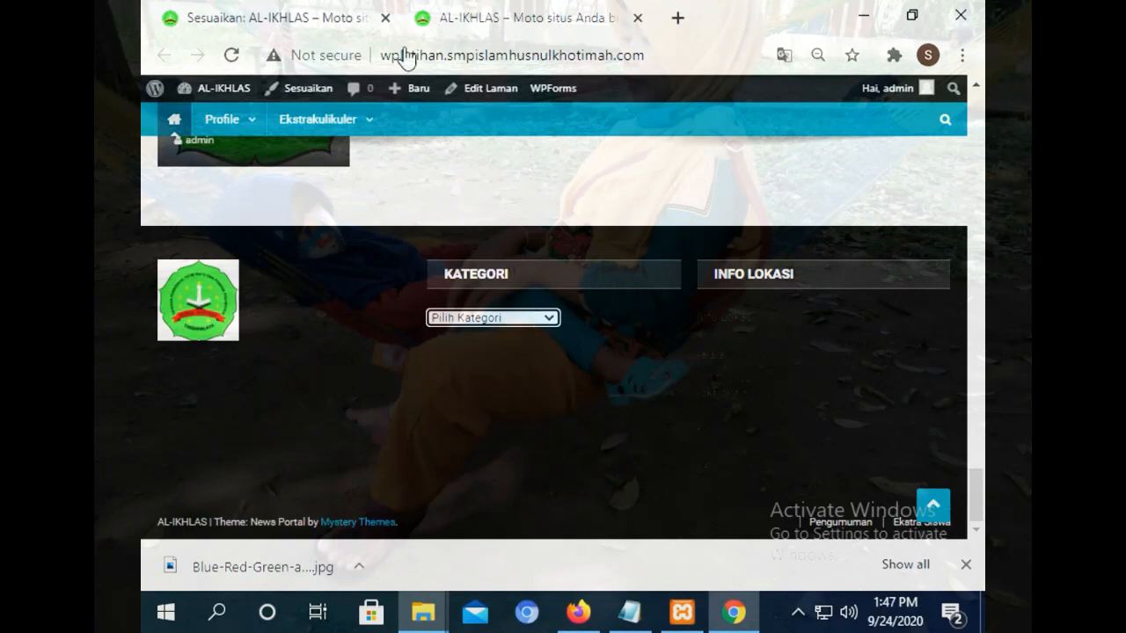
{"action": "left_click", "coordinate": [282, 13]}
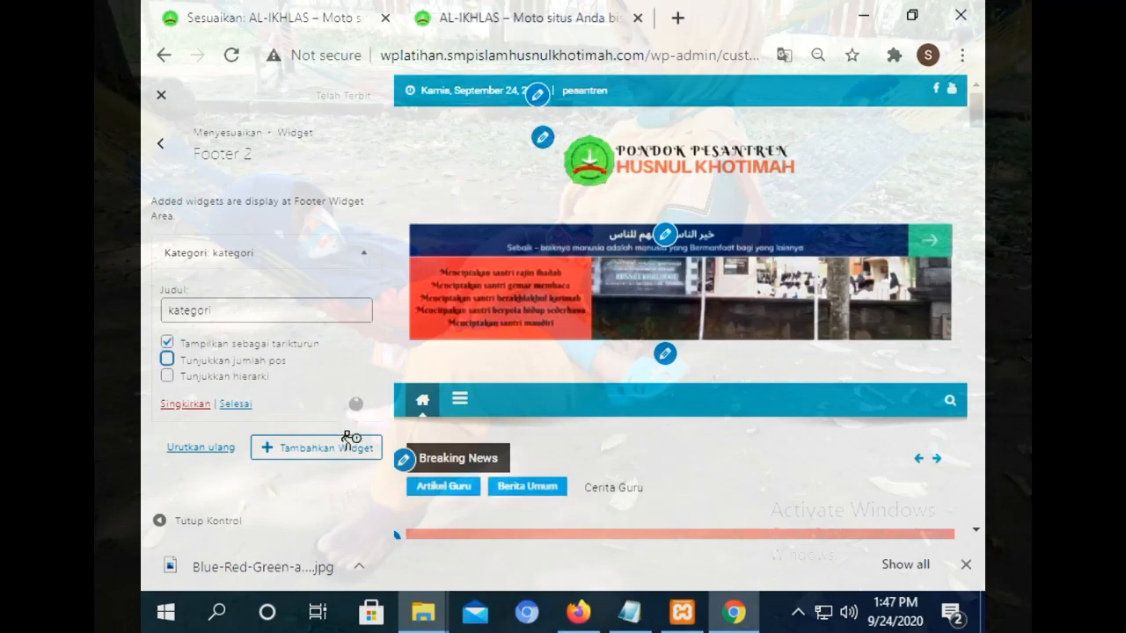
{"action": "left_click", "coordinate": [500, 18]}
{"action": "left_click", "coordinate": [237, 55]}
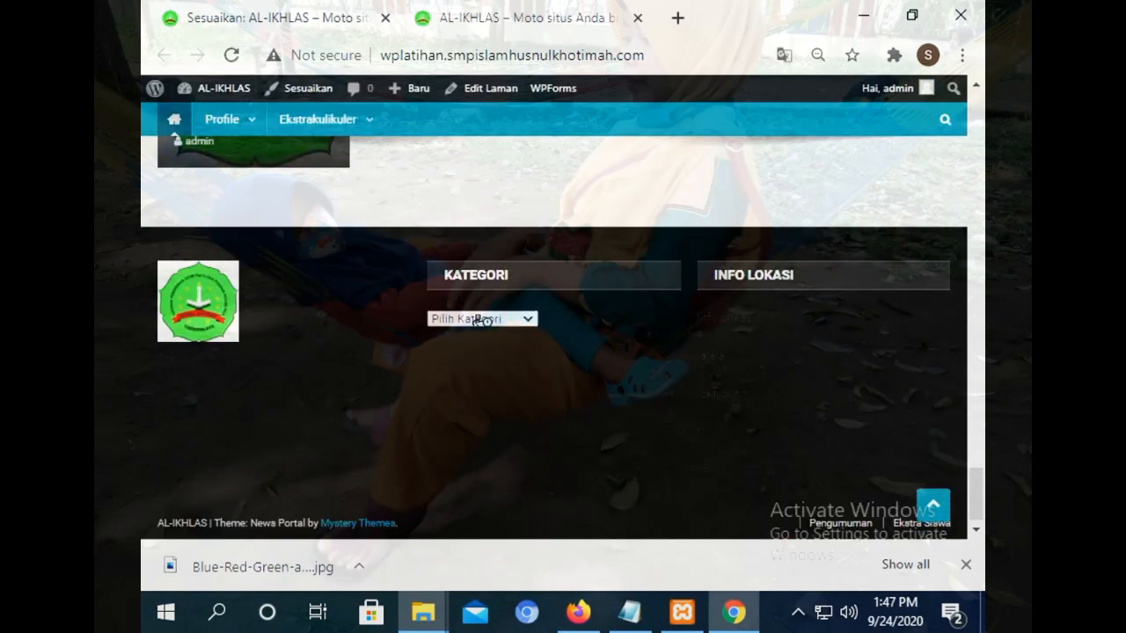
{"action": "left_click", "coordinate": [492, 320]}
{"action": "left_click", "coordinate": [490, 327]}
{"action": "left_click", "coordinate": [283, 16]}
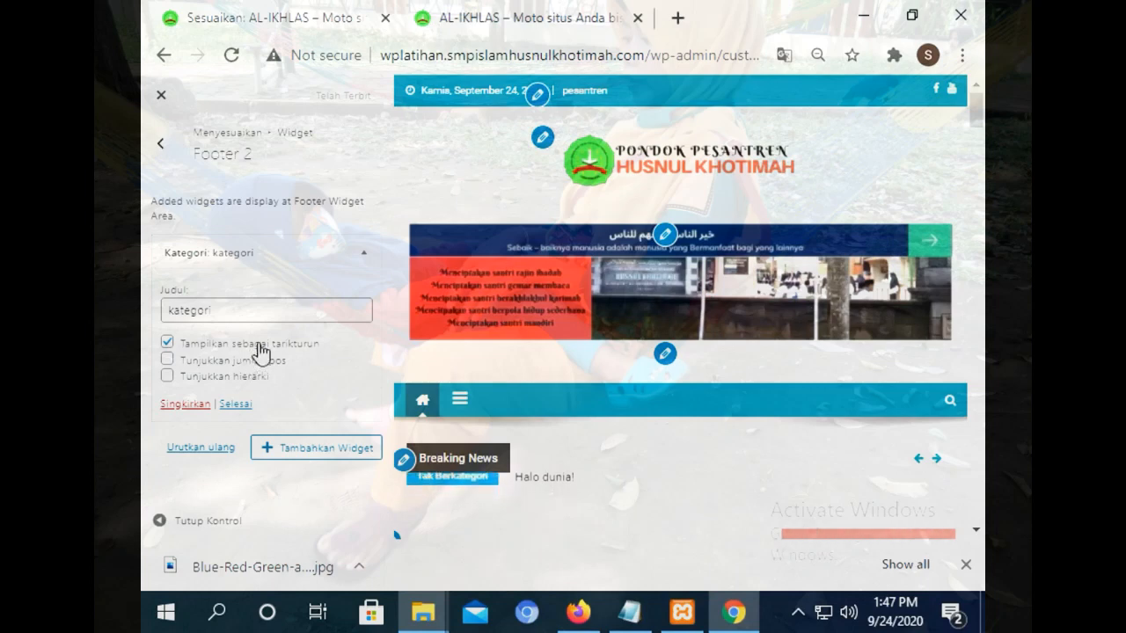
Untick 'Tampilkan sebagai tarikturun' and reload the site to confirm the plain category list.
{"action": "left_click", "coordinate": [289, 347]}
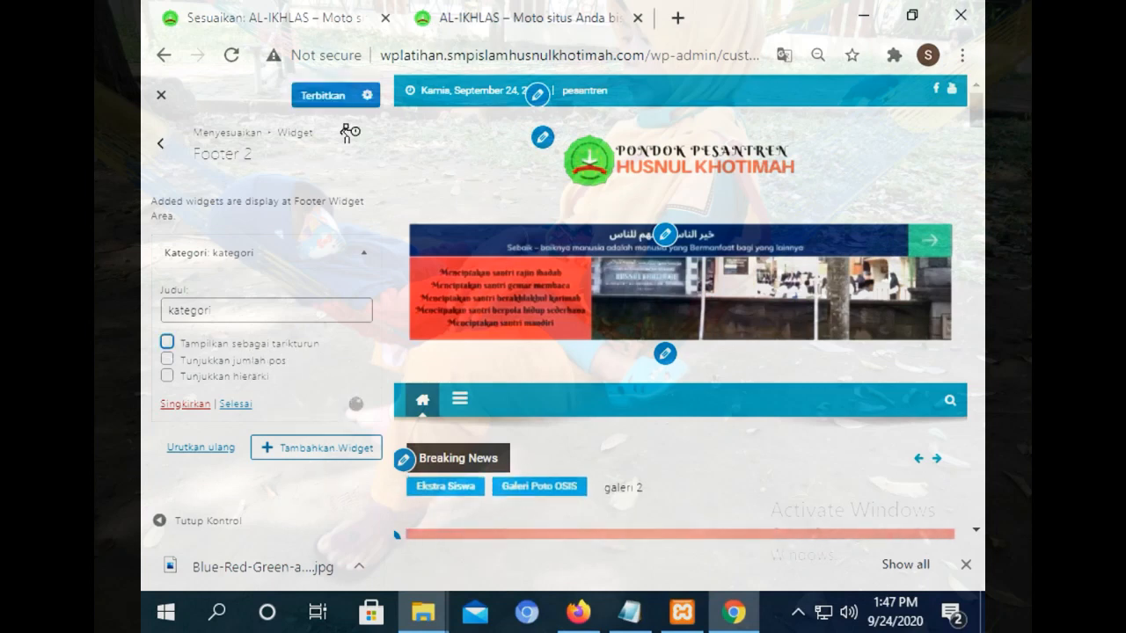
{"action": "left_click", "coordinate": [464, 11]}
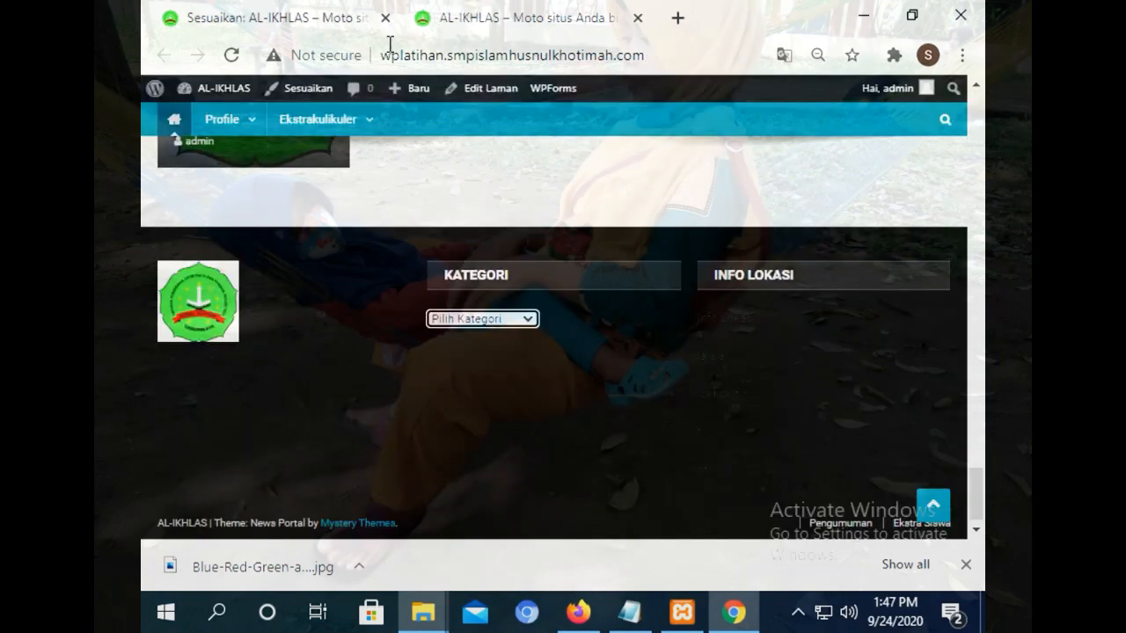
{"action": "left_click", "coordinate": [233, 55]}
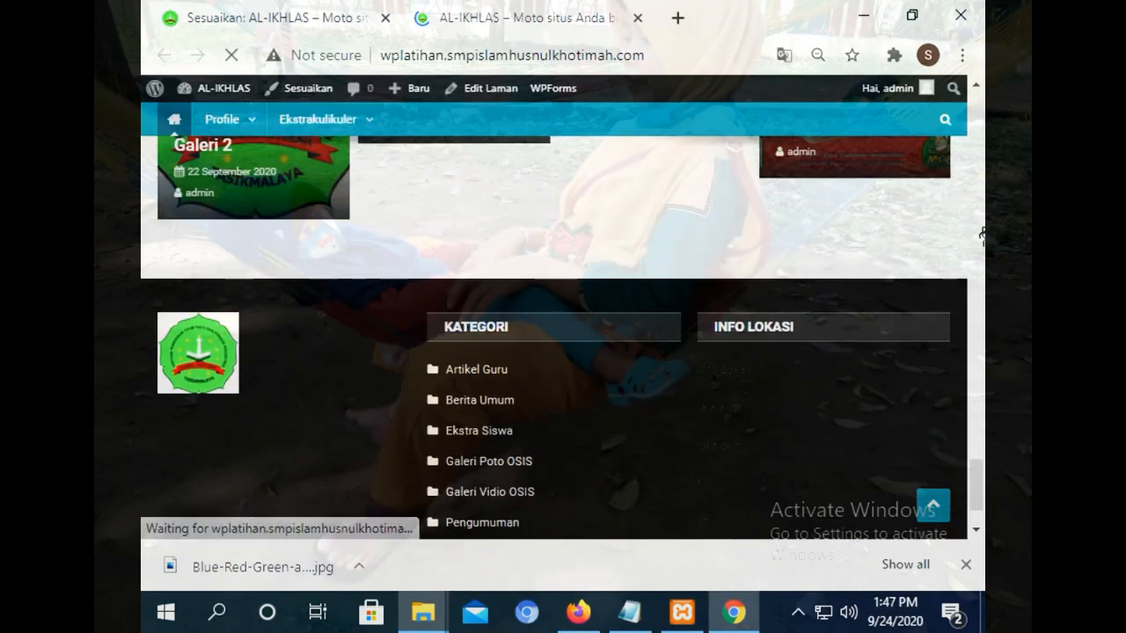
{"action": "scroll", "coordinate": [978, 483], "scroll_direction": "down", "scroll_amount": 1}
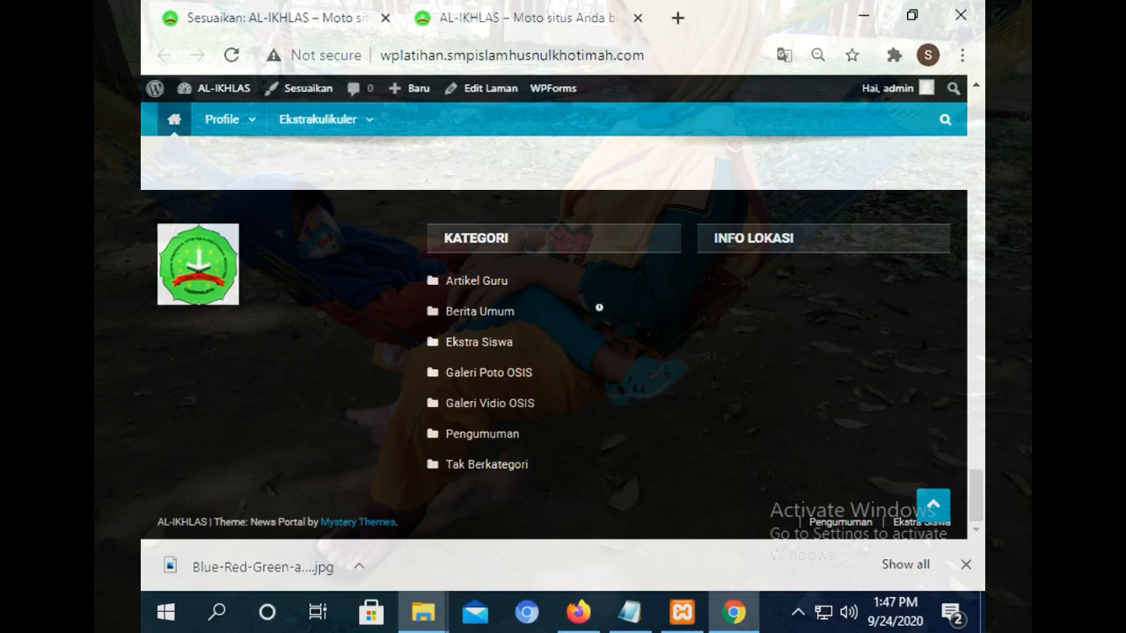
{"action": "left_click_drag", "start_coordinate": [977, 488], "coordinate": [977, 115]}
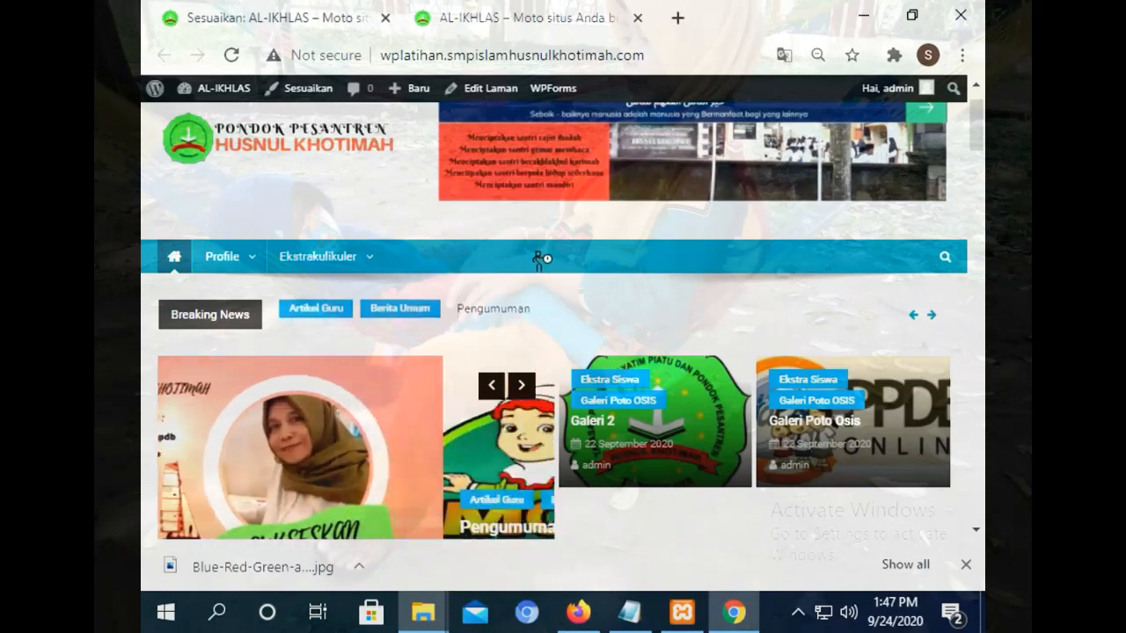
{"action": "left_click_drag", "start_coordinate": [977, 135], "coordinate": [980, 111]}
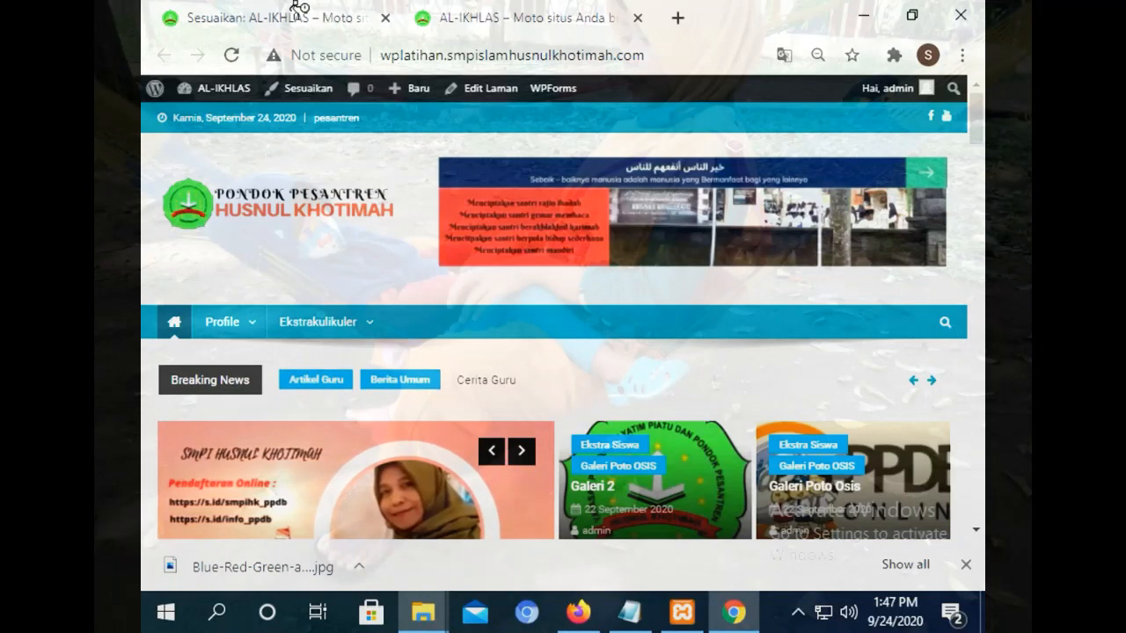
{"action": "mouse_move", "coordinate": [252, 328]}
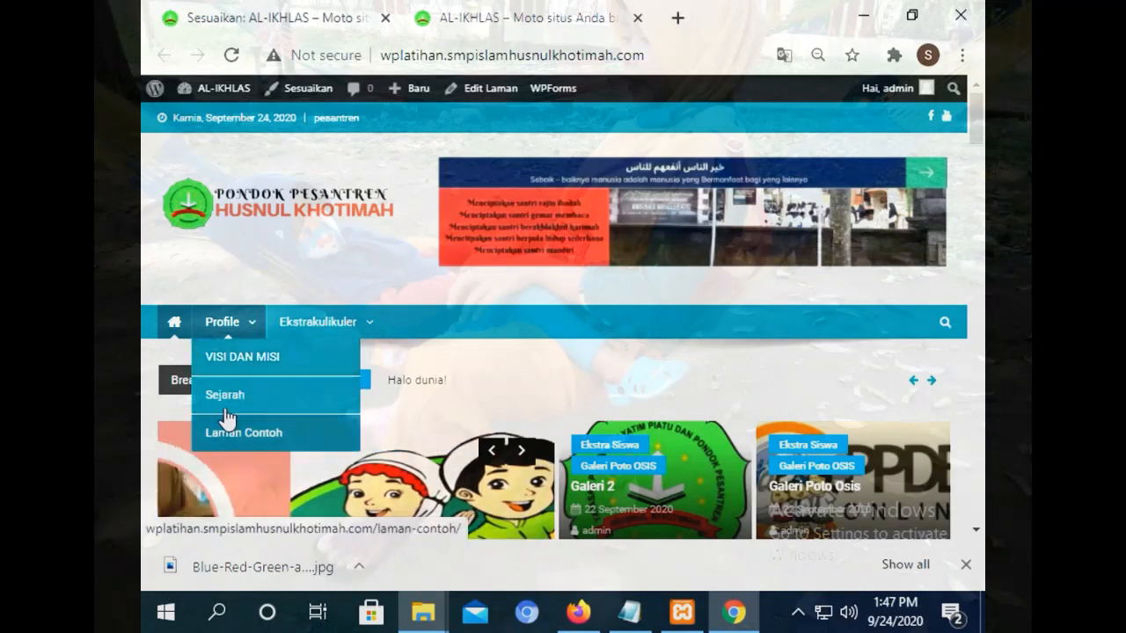
{"action": "left_click", "coordinate": [220, 9]}
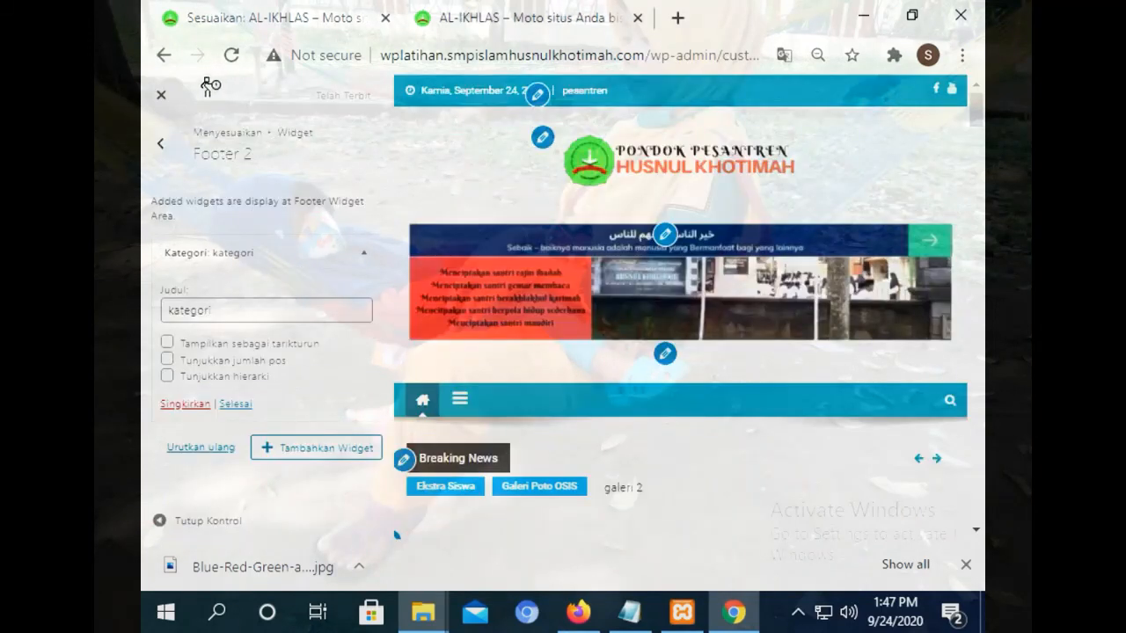
Close the Customizer, start a new post and dismiss the editor's welcome guide.
{"action": "left_click", "coordinate": [161, 95]}
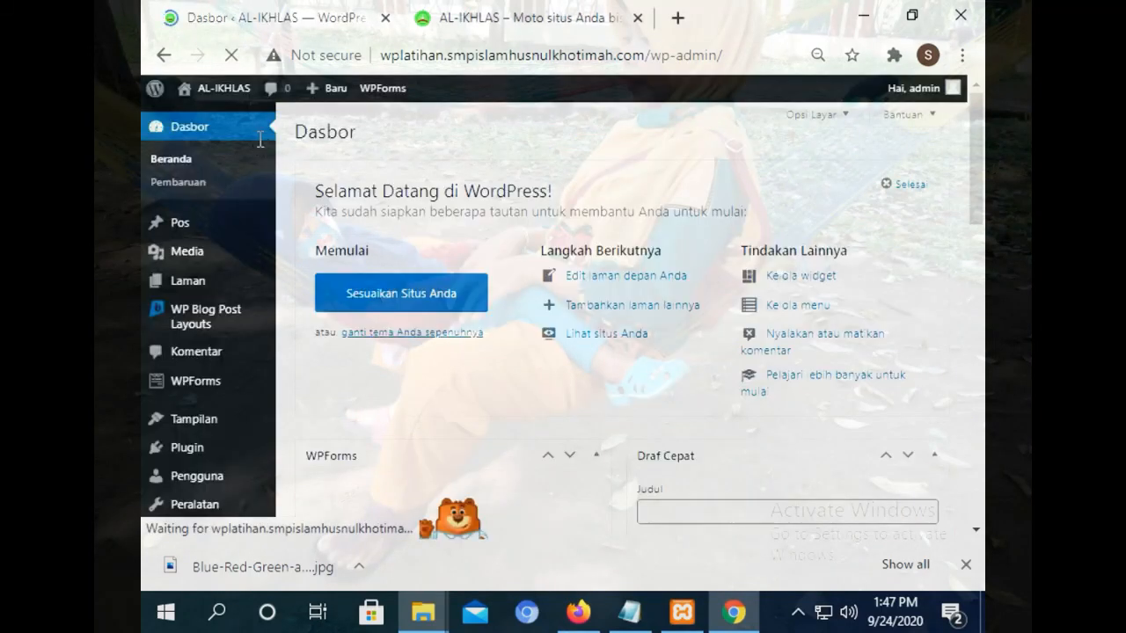
{"action": "mouse_move", "coordinate": [191, 227]}
{"action": "left_click", "coordinate": [348, 227]}
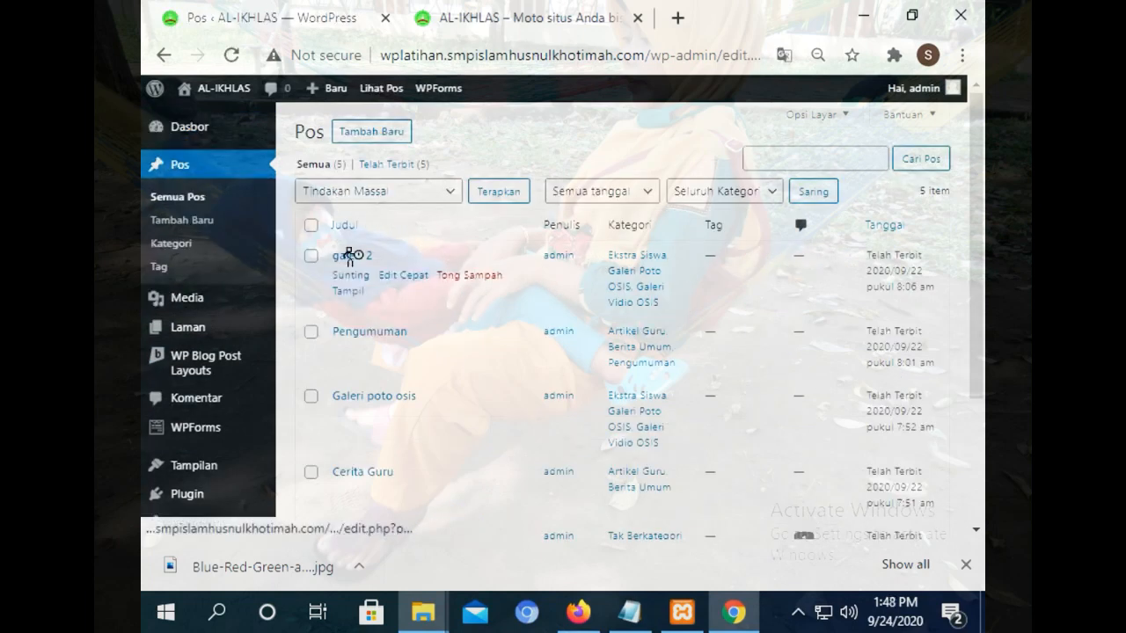
{"action": "left_click", "coordinate": [354, 138]}
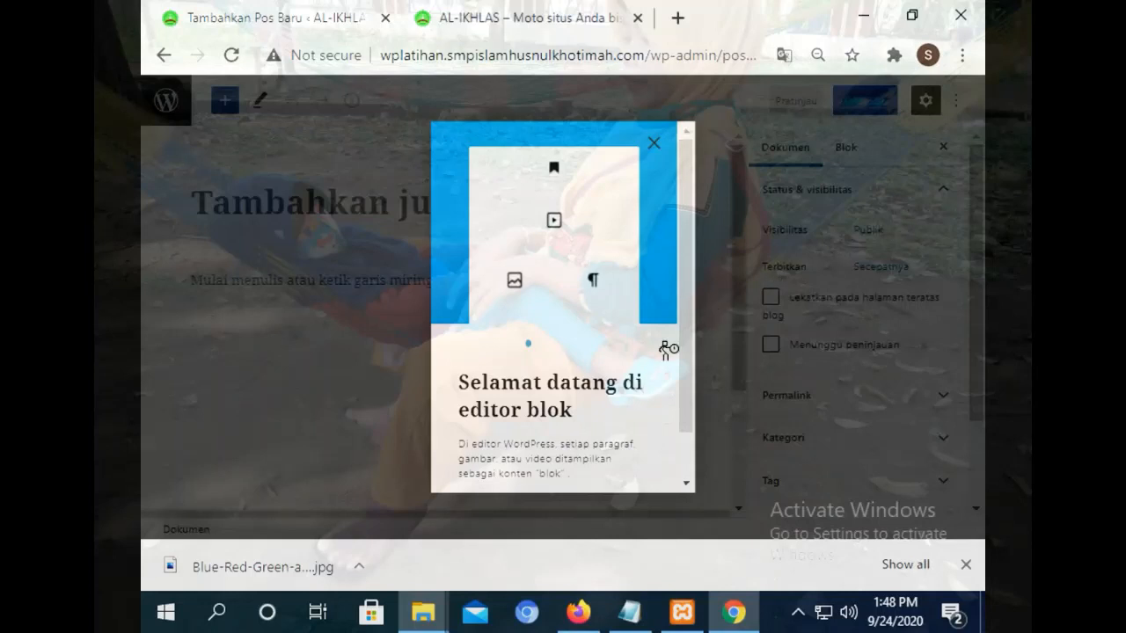
{"action": "scroll", "coordinate": [677, 352], "scroll_direction": "down", "scroll_amount": 1}
{"action": "left_click", "coordinate": [630, 461]}
{"action": "left_click", "coordinate": [629, 462]}
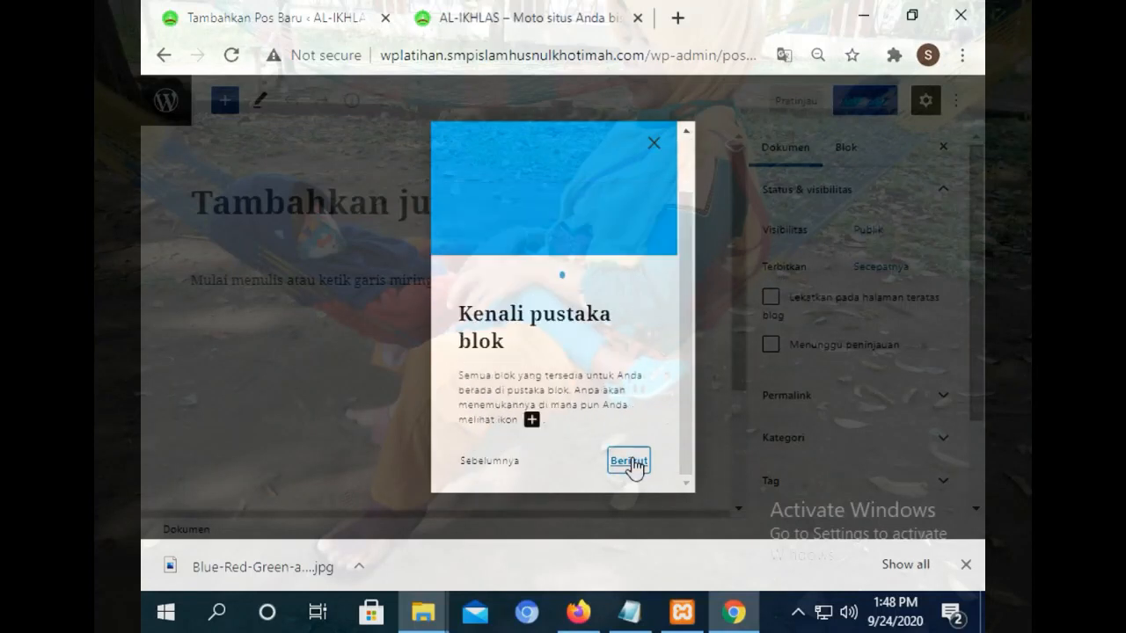
{"action": "left_click", "coordinate": [630, 461]}
{"action": "left_click", "coordinate": [630, 480]}
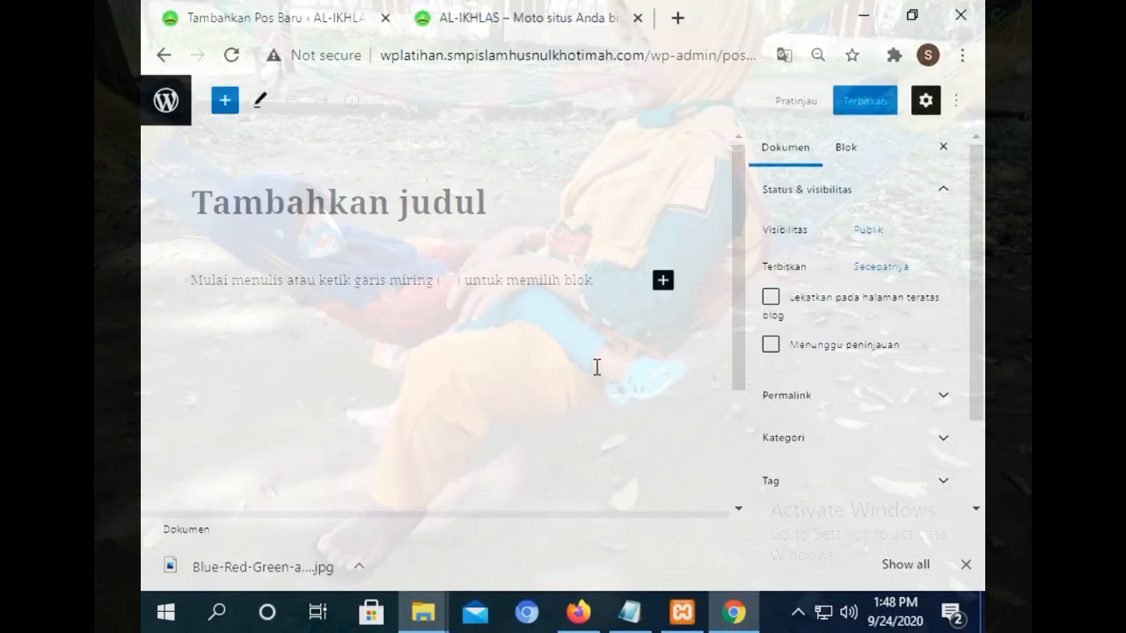
Title the post 'Tujuan Sekolah' and insert a Klasik block below the title.
{"action": "left_click", "coordinate": [411, 215]}
{"action": "type", "text": "Tujuan Sekolah"}
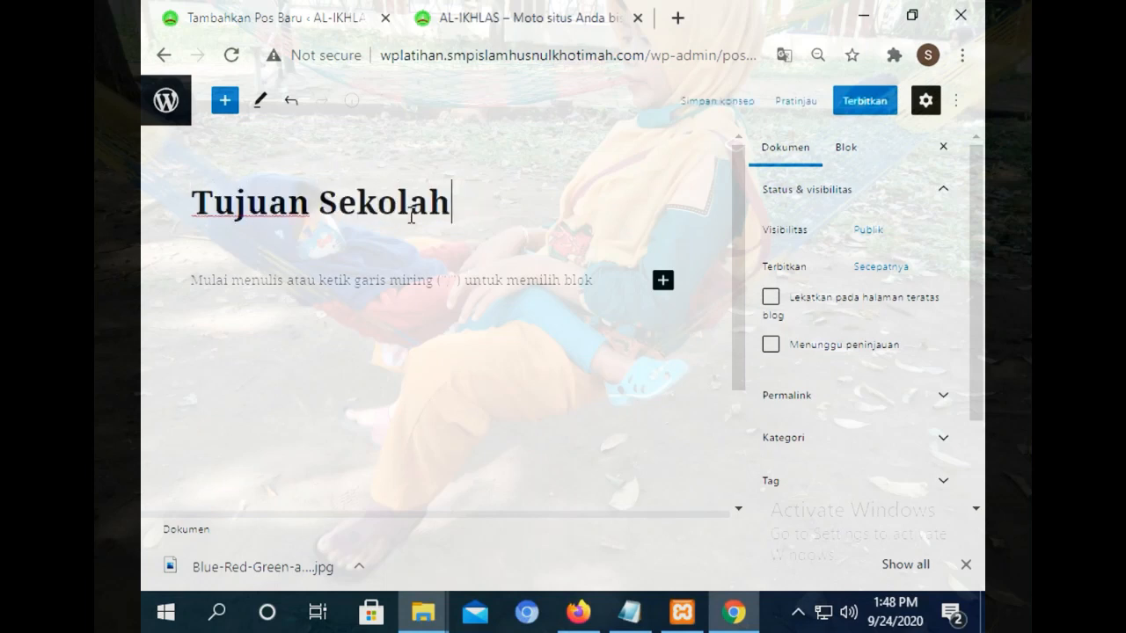
{"action": "left_click", "coordinate": [663, 288]}
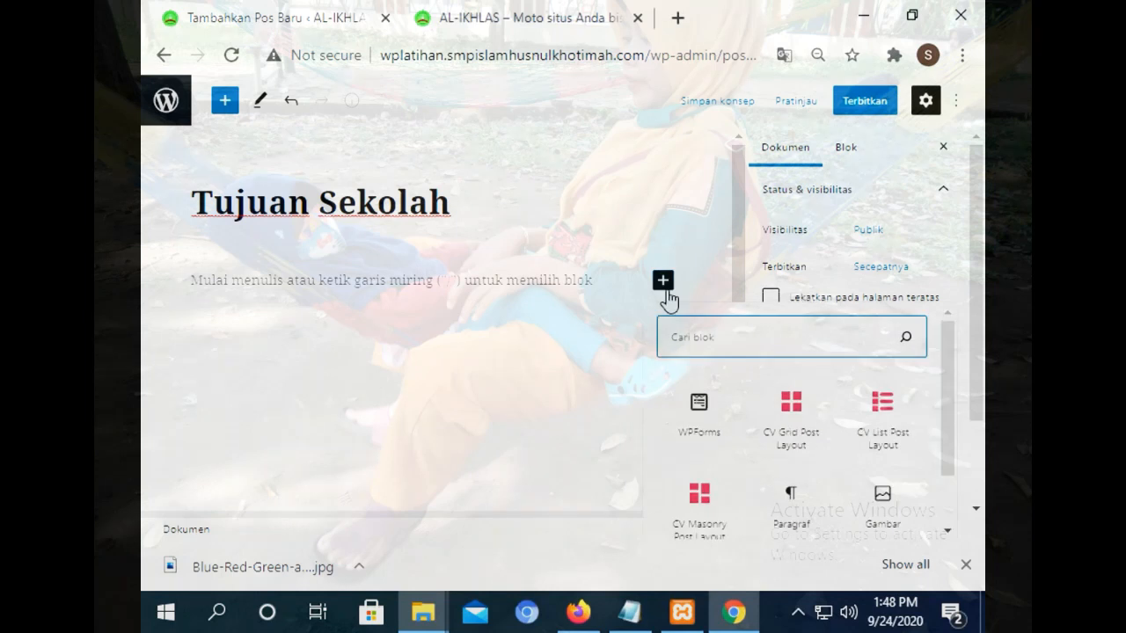
{"action": "left_click_drag", "start_coordinate": [948, 428], "coordinate": [947, 509]}
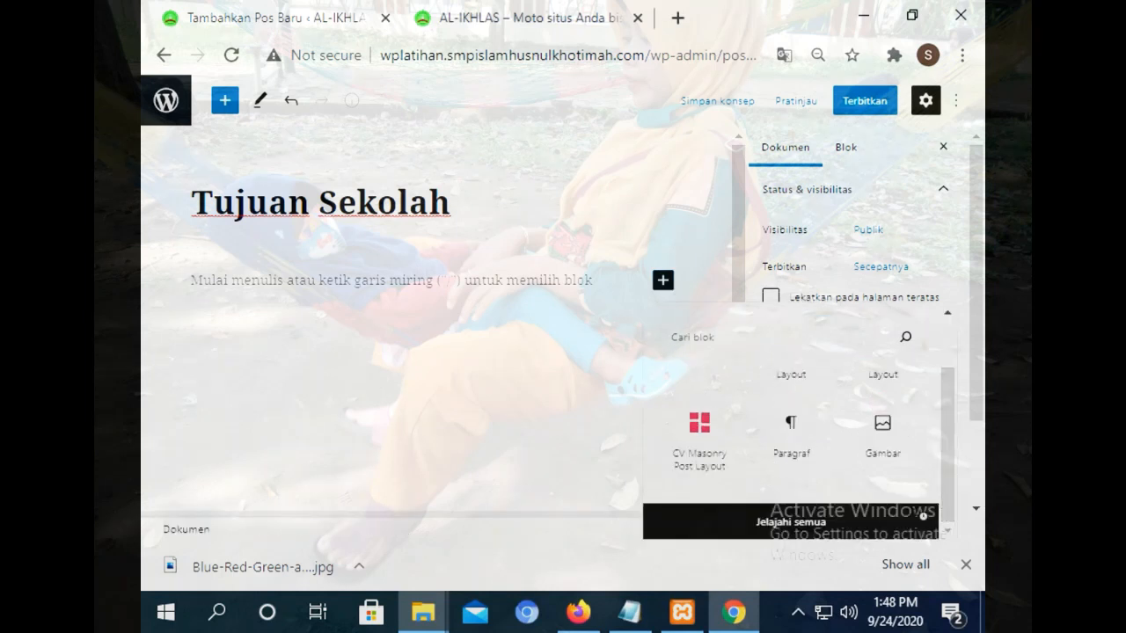
{"action": "left_click", "coordinate": [785, 519]}
{"action": "left_click", "coordinate": [362, 426]}
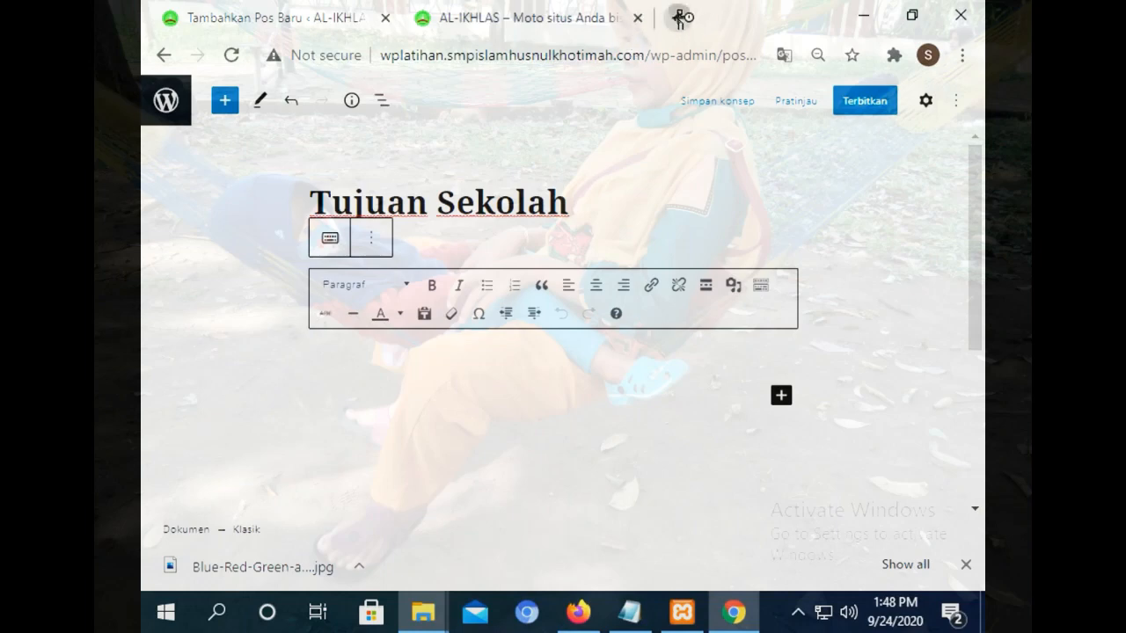
Load smpislamhusnulkhotimah.com in a new browser tab.
{"action": "left_click", "coordinate": [679, 18]}
{"action": "type", "text": "smp\\"}
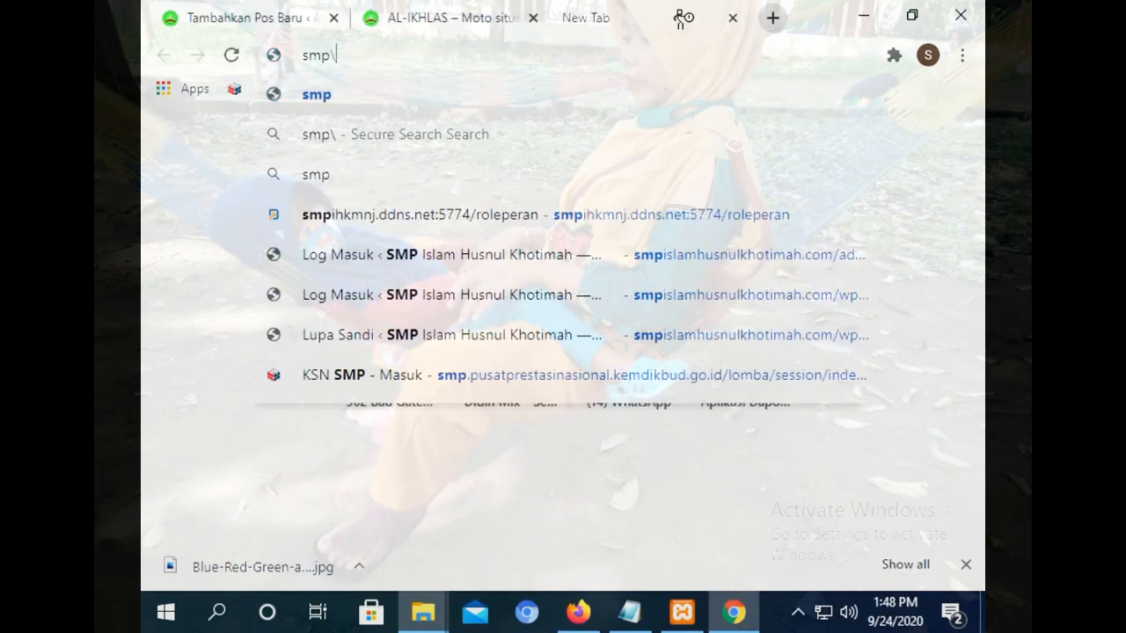
{"action": "key", "text": "BackSpace"}
{"action": "type", "text": "p"}
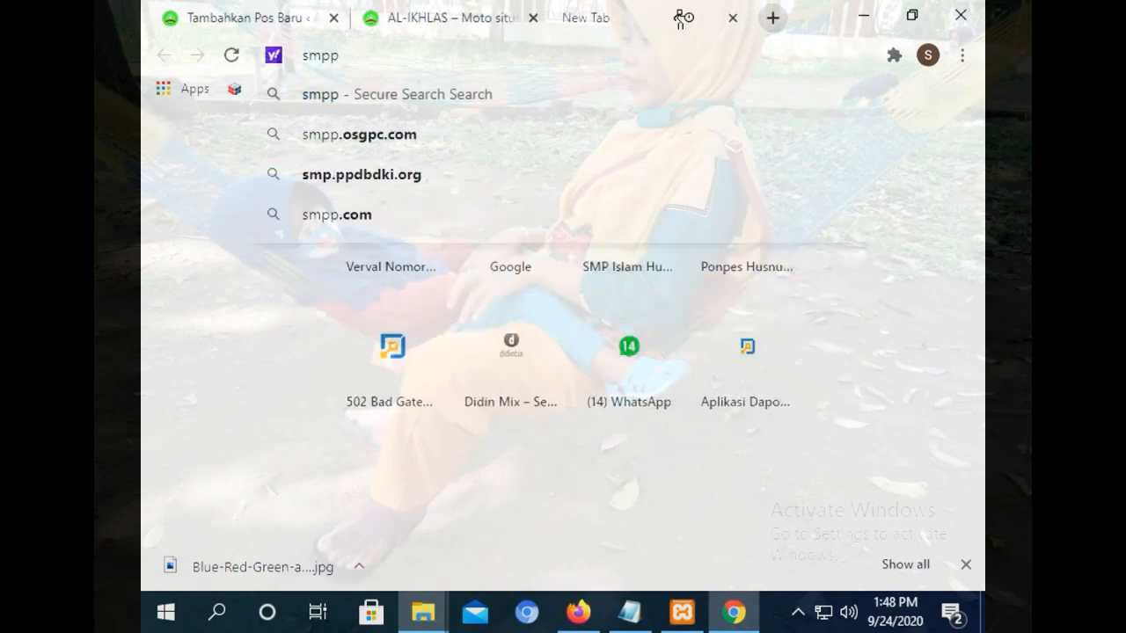
{"action": "key", "text": "BackSpace"}
{"action": "type", "text": "i"}
{"action": "key", "text": "Return"}
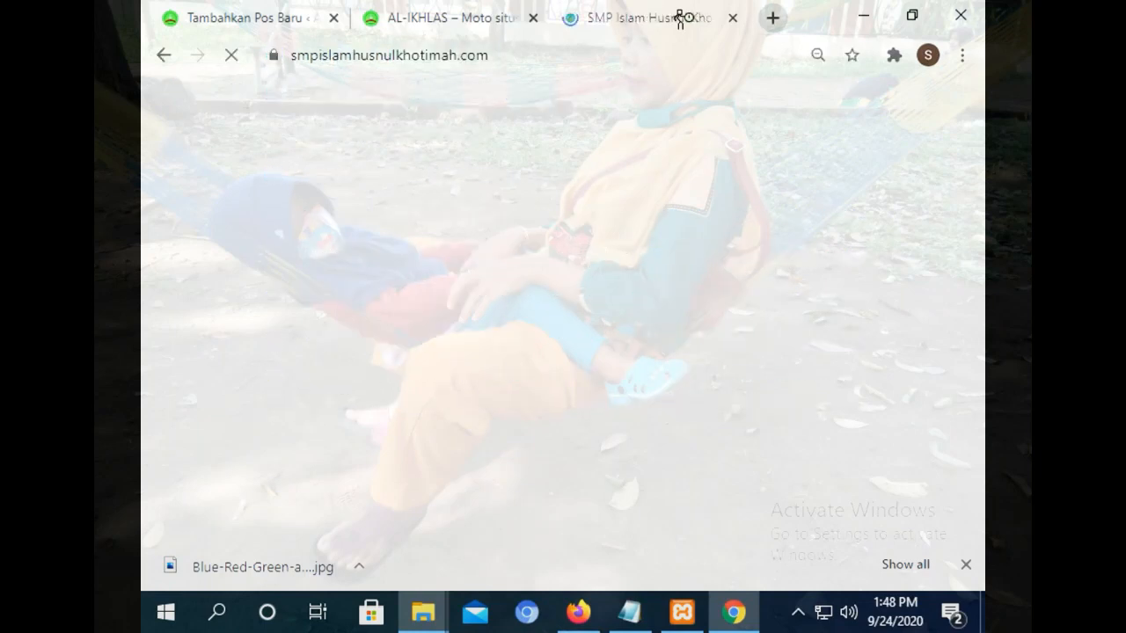
Open Tujuan Sekolah from the school site's Profile menu and select its numbered goals list.
{"action": "mouse_move", "coordinate": [400, 158]}
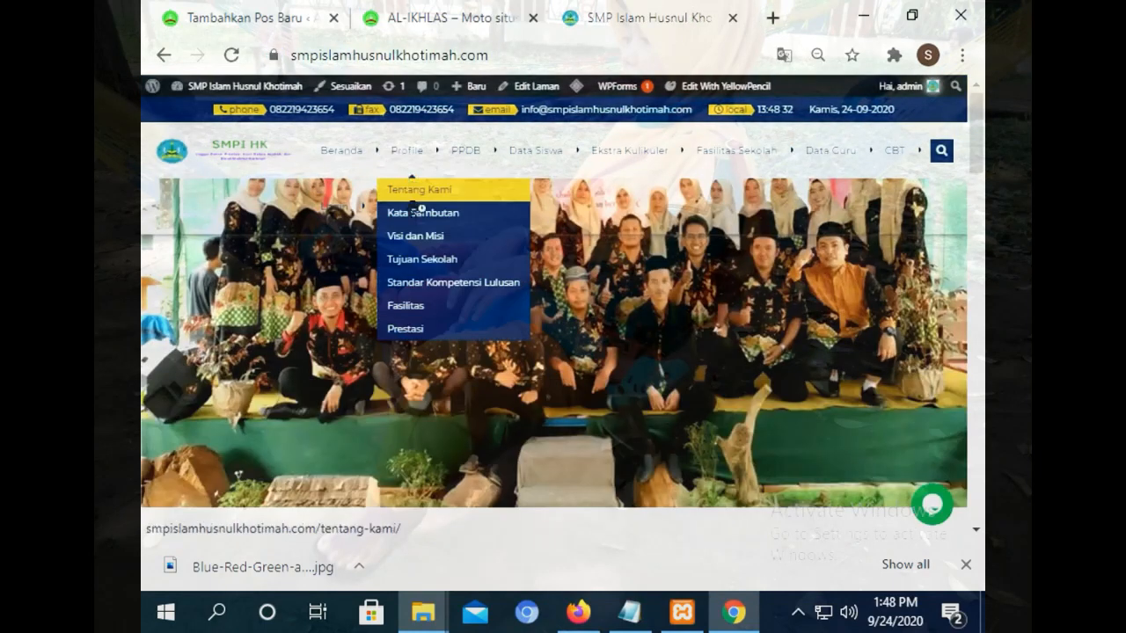
{"action": "left_click", "coordinate": [412, 259]}
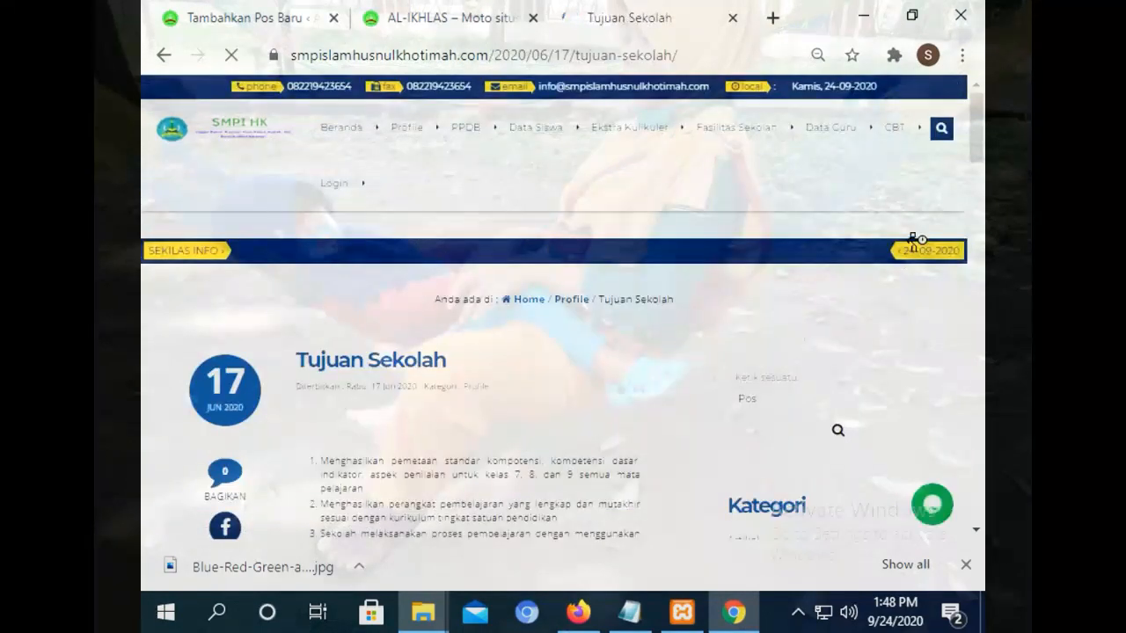
{"action": "left_click_drag", "start_coordinate": [979, 155], "coordinate": [981, 363]}
{"action": "scroll", "coordinate": [787, 347], "scroll_direction": "up", "scroll_amount": 1}
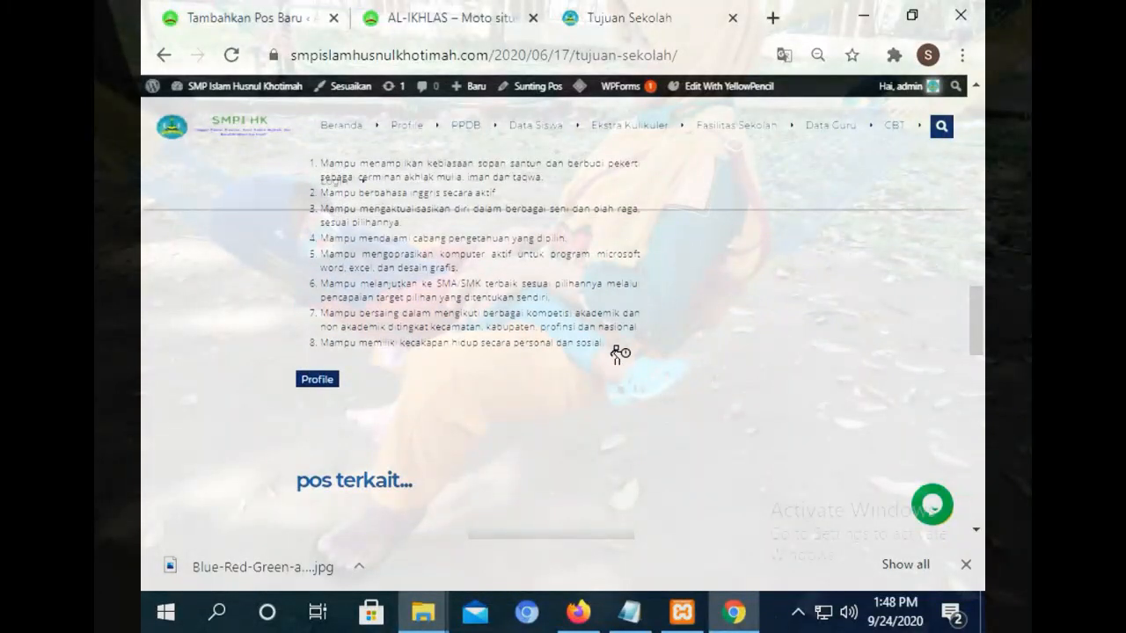
{"action": "left_click_drag", "start_coordinate": [616, 349], "coordinate": [302, 462]}
{"action": "key", "text": "ctrl+c"}
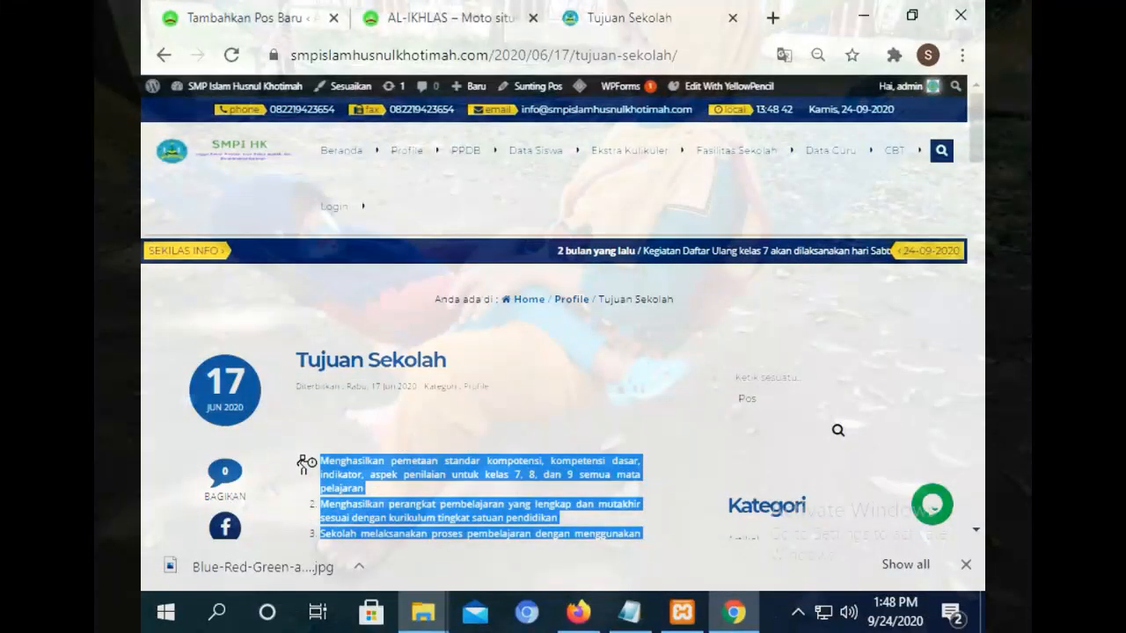
{"action": "left_click", "coordinate": [263, 19]}
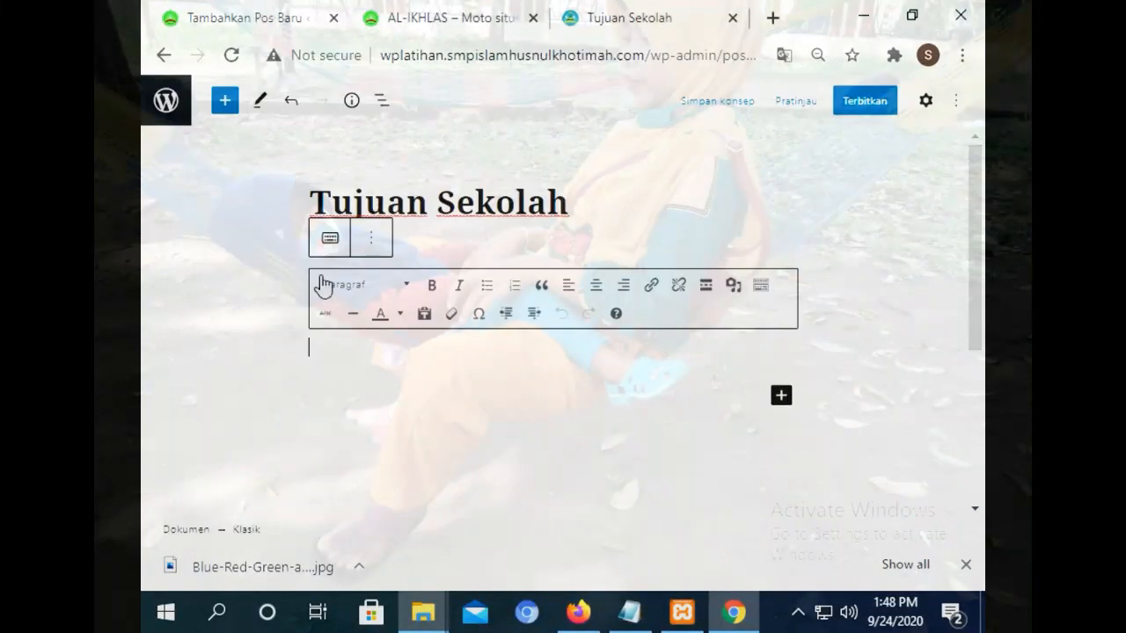
{"action": "key", "text": "ctrl+v"}
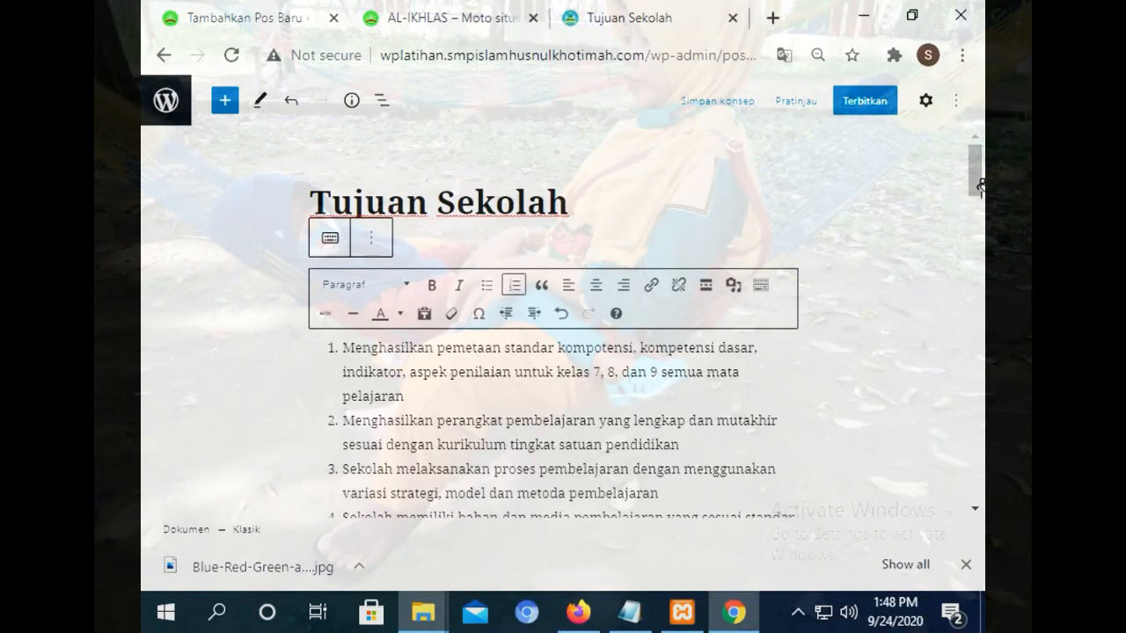
{"action": "left_click_drag", "start_coordinate": [979, 186], "coordinate": [957, 112]}
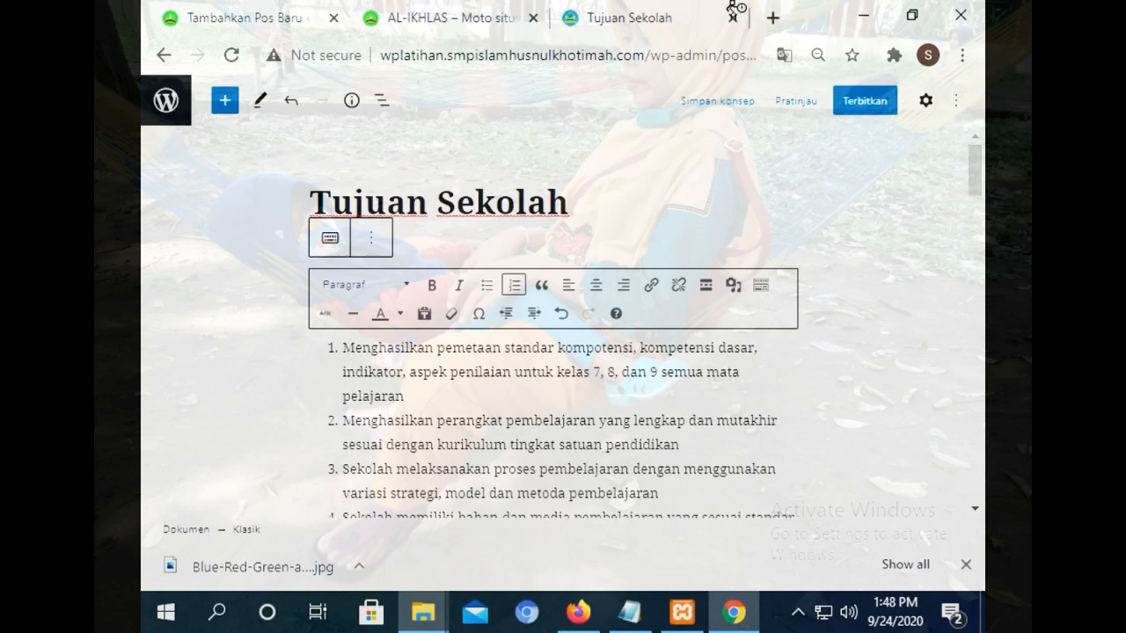
{"action": "left_click", "coordinate": [660, 13]}
{"action": "left_click", "coordinate": [417, 12]}
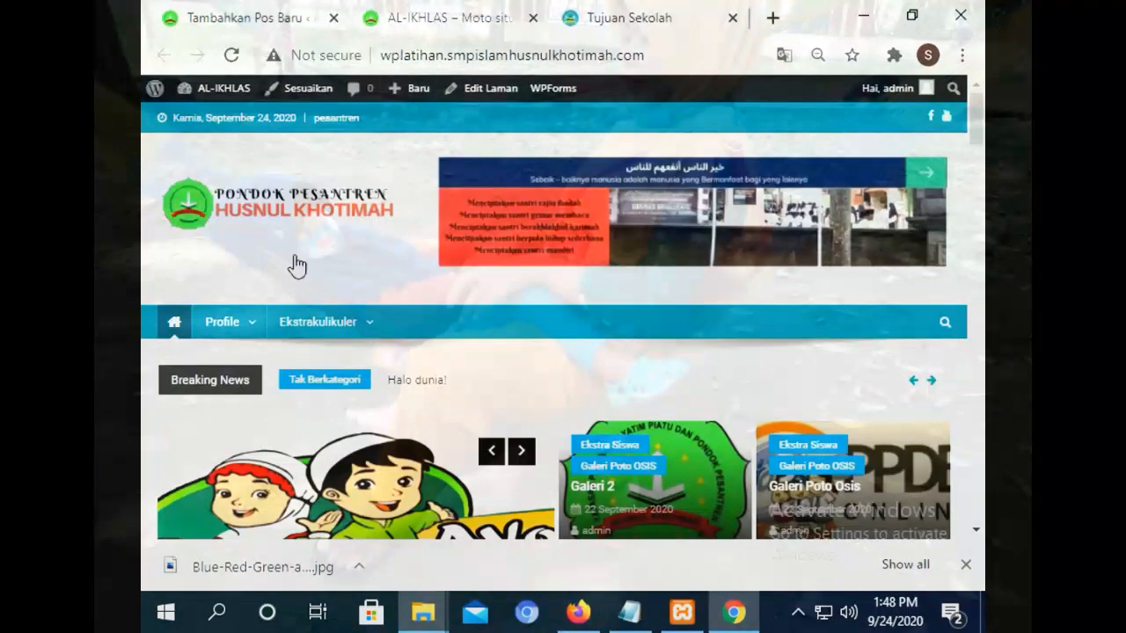
{"action": "mouse_move", "coordinate": [223, 322]}
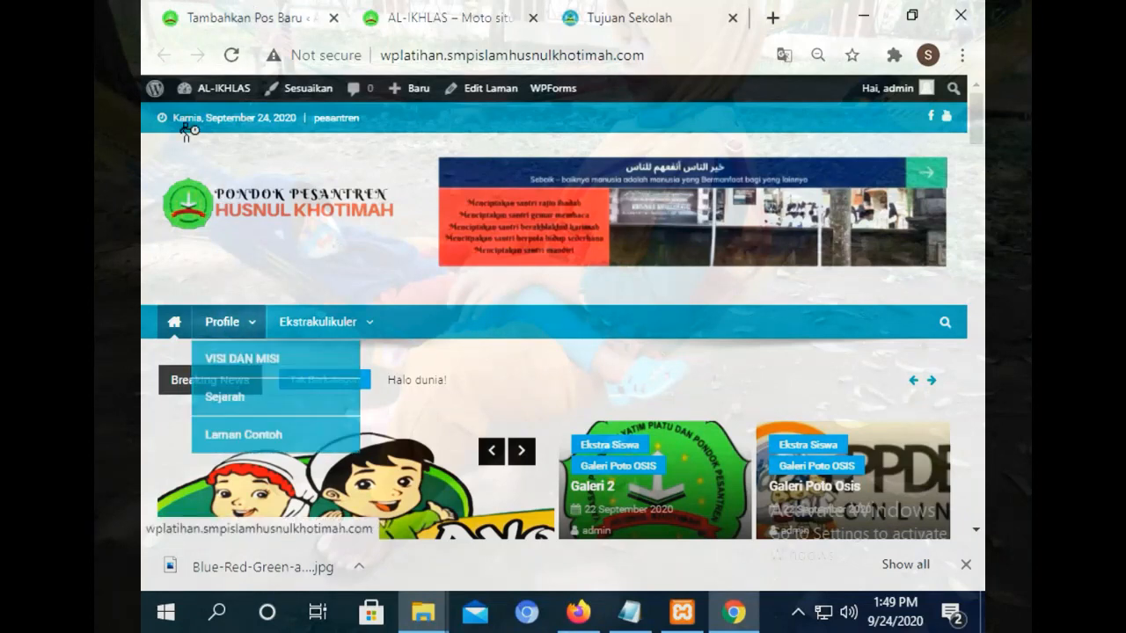
{"action": "left_click", "coordinate": [240, 13]}
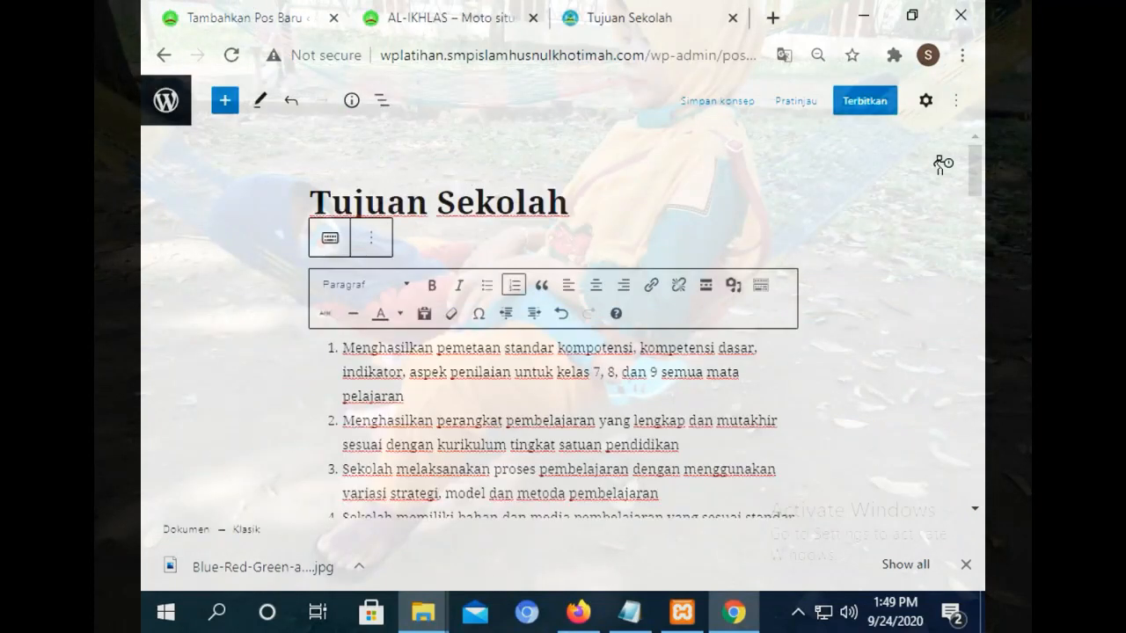
Check the Tujuan Sekolah post's Dokumen categories, publish it, and go to the posts list.
{"action": "left_click", "coordinate": [927, 102]}
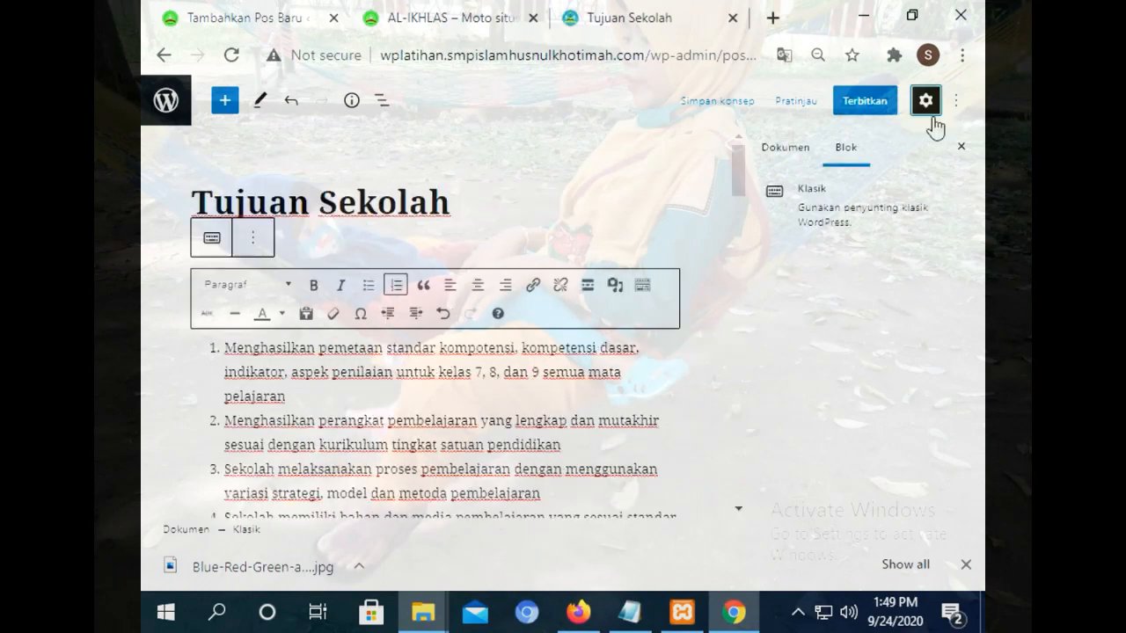
{"action": "left_click", "coordinate": [786, 149]}
{"action": "scroll", "coordinate": [813, 361], "scroll_direction": "down", "scroll_amount": 3}
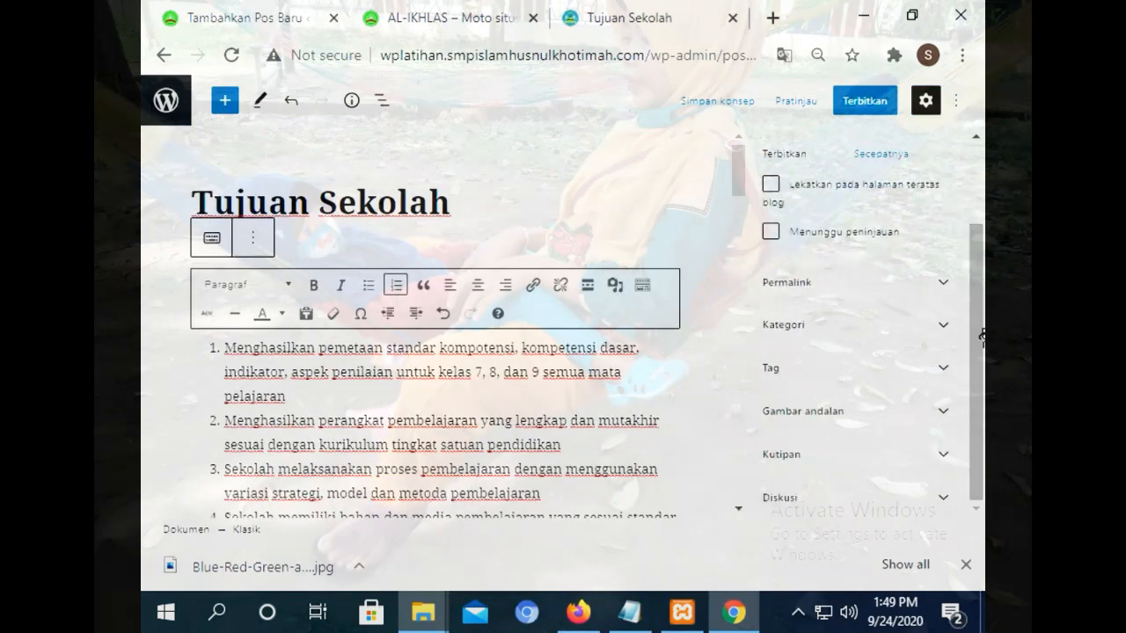
{"action": "left_click", "coordinate": [822, 327]}
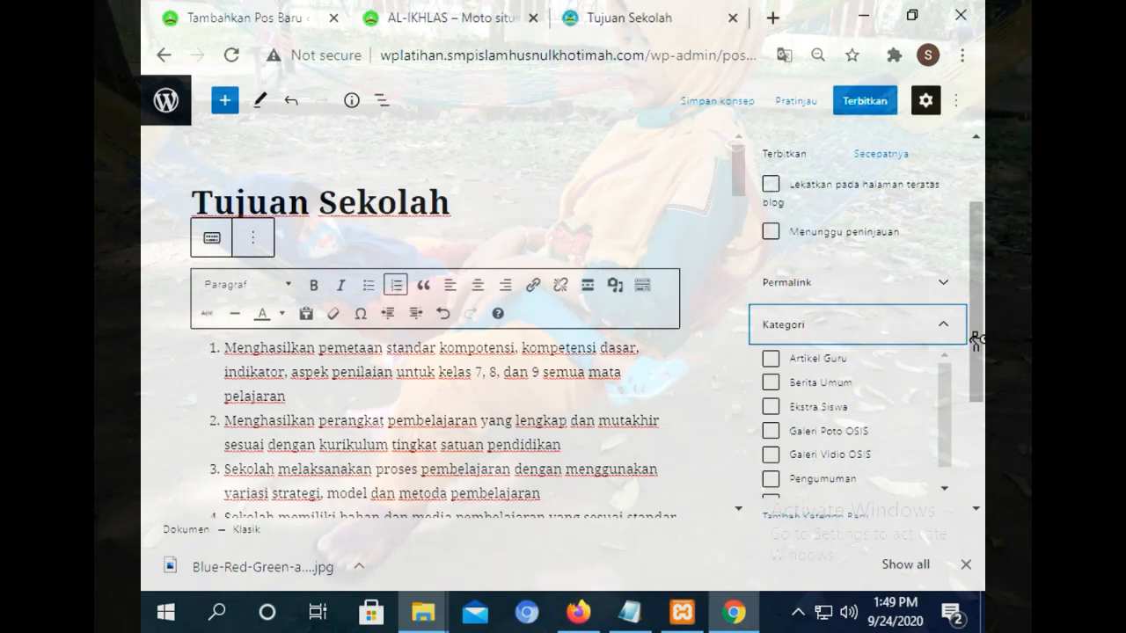
{"action": "left_click", "coordinate": [865, 101]}
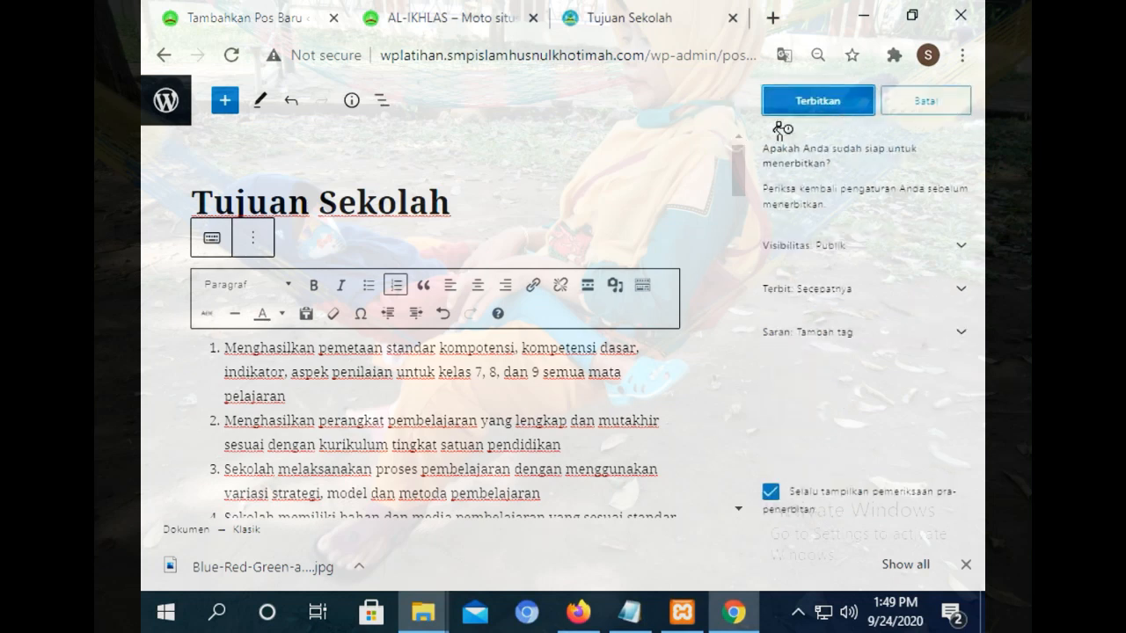
{"action": "left_click", "coordinate": [843, 104]}
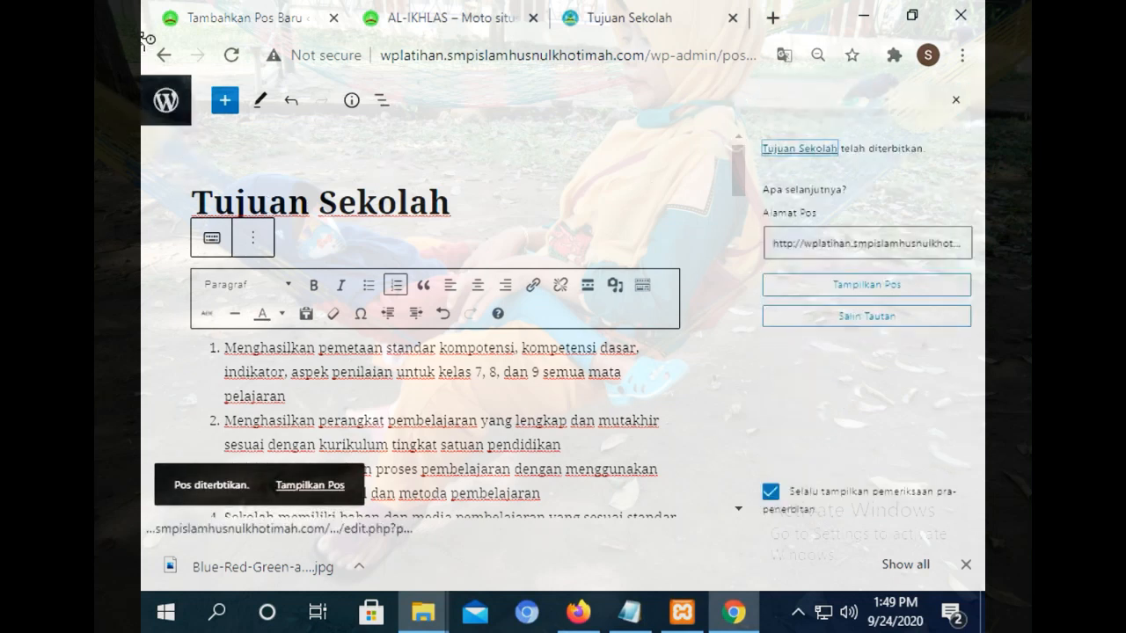
{"action": "left_click", "coordinate": [173, 105]}
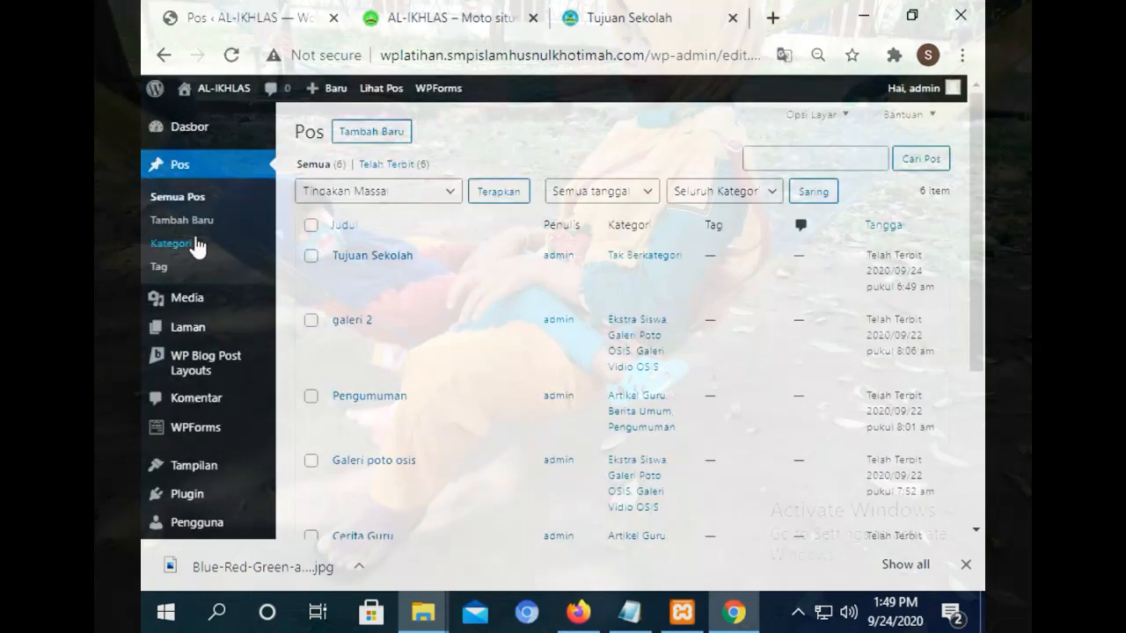
Open Tampilan > Sesuaikan in a new browser tab and switch to it.
{"action": "mouse_move", "coordinate": [218, 330]}
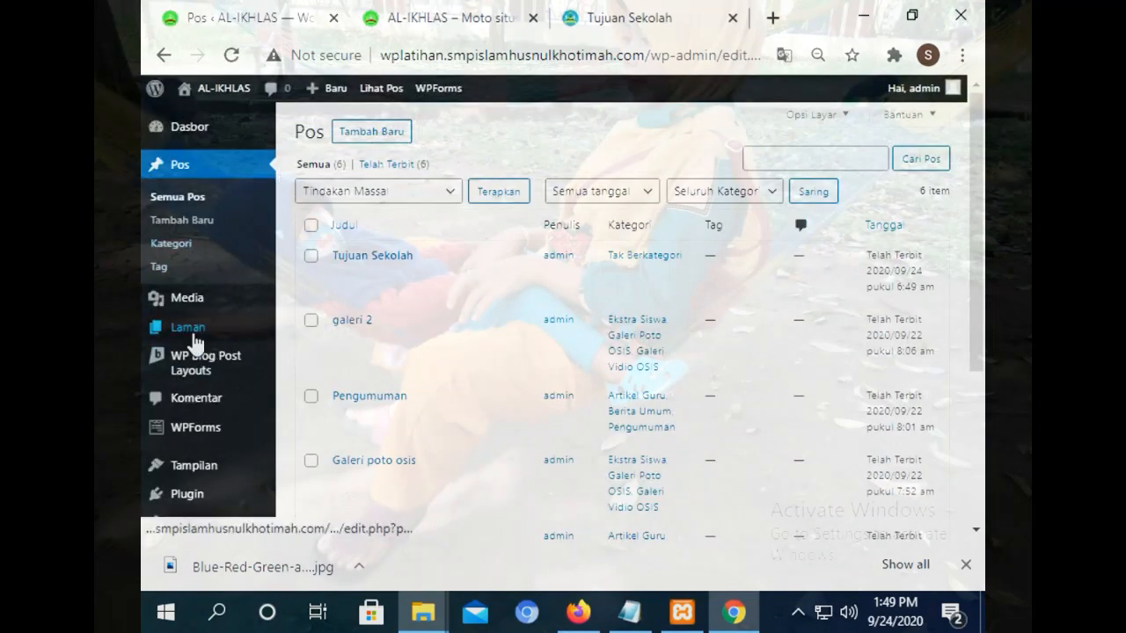
{"action": "left_click", "coordinate": [422, 11]}
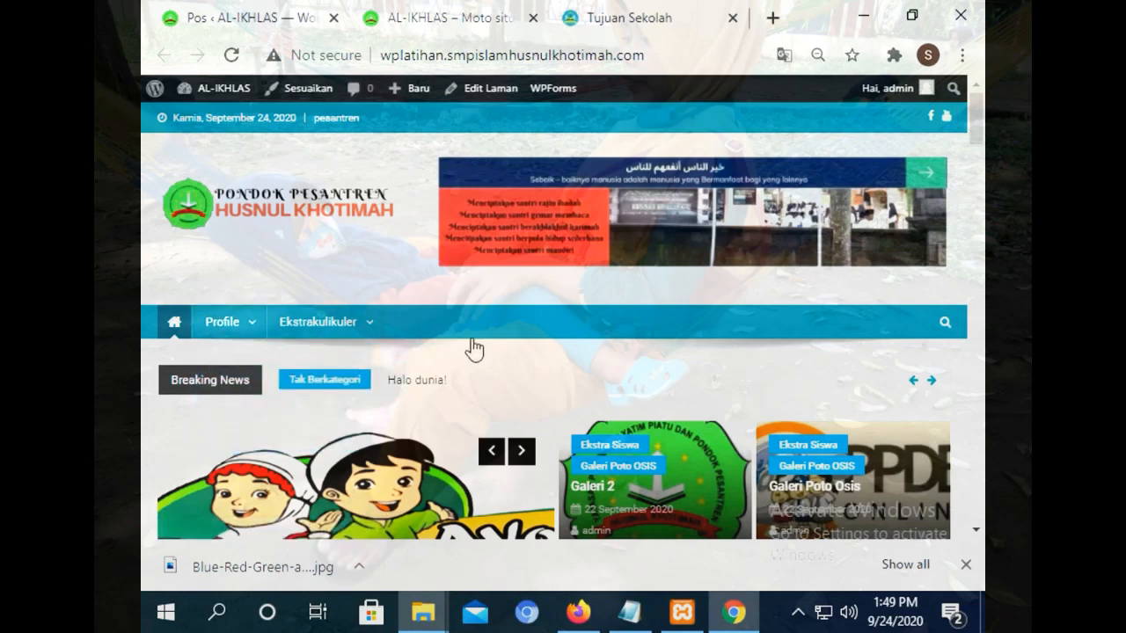
{"action": "left_click", "coordinate": [287, 20]}
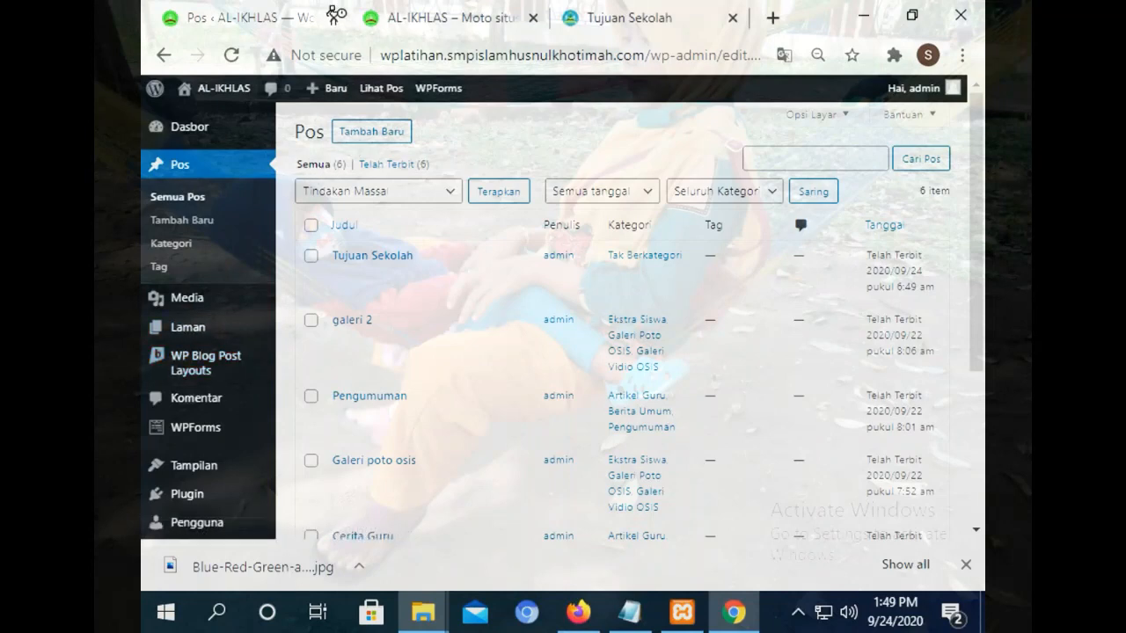
{"action": "left_click", "coordinate": [400, 10]}
{"action": "left_click", "coordinate": [255, 16]}
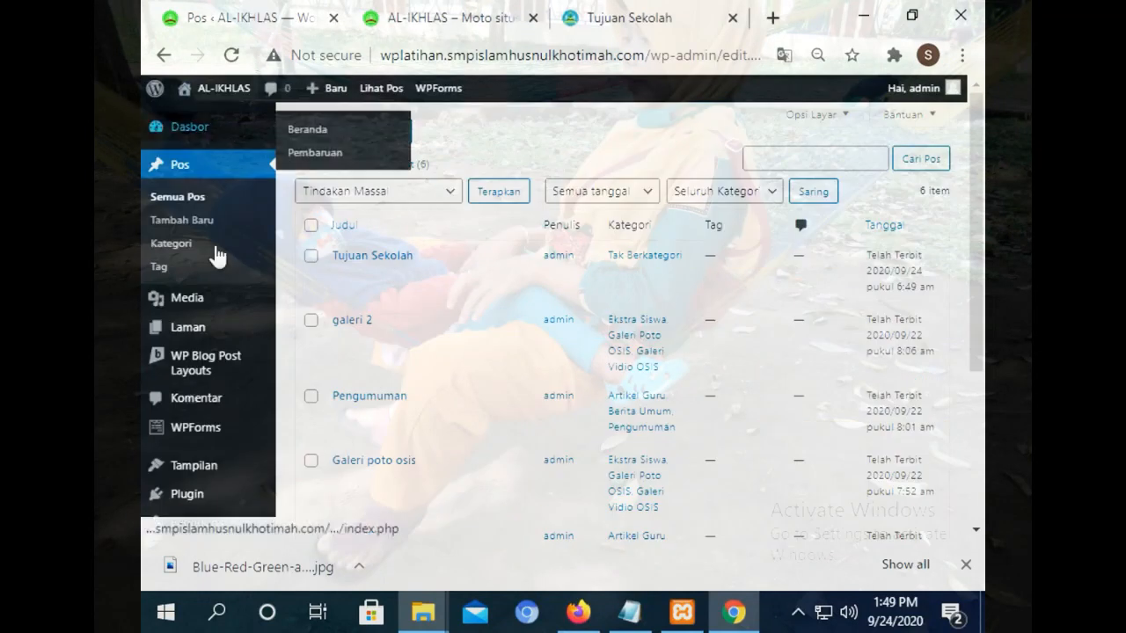
{"action": "mouse_move", "coordinate": [211, 469]}
{"action": "right_click", "coordinate": [295, 352]}
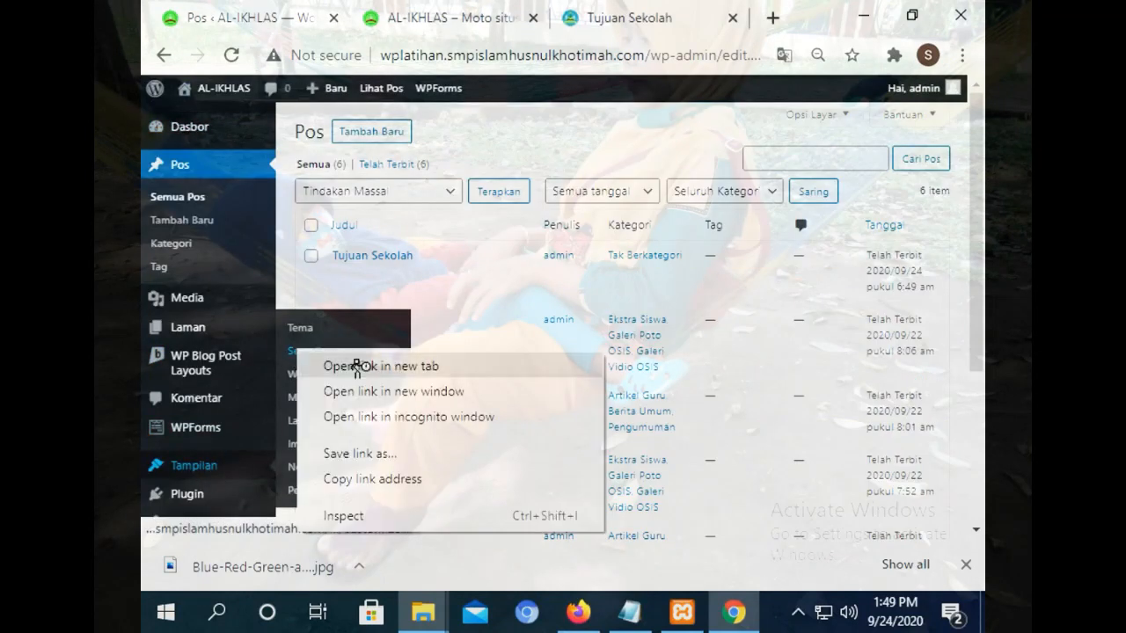
{"action": "left_click", "coordinate": [332, 364]}
{"action": "left_click", "coordinate": [385, 11]}
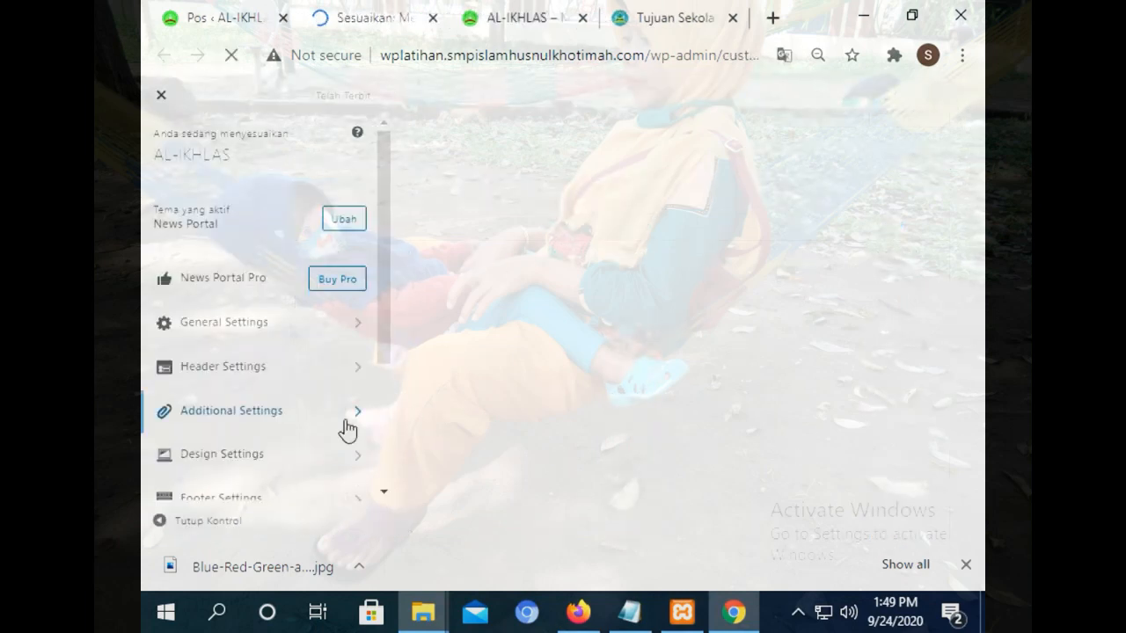
Open the utama menu in the Customizer's Menu panel.
{"action": "left_click_drag", "start_coordinate": [387, 322], "coordinate": [382, 524]}
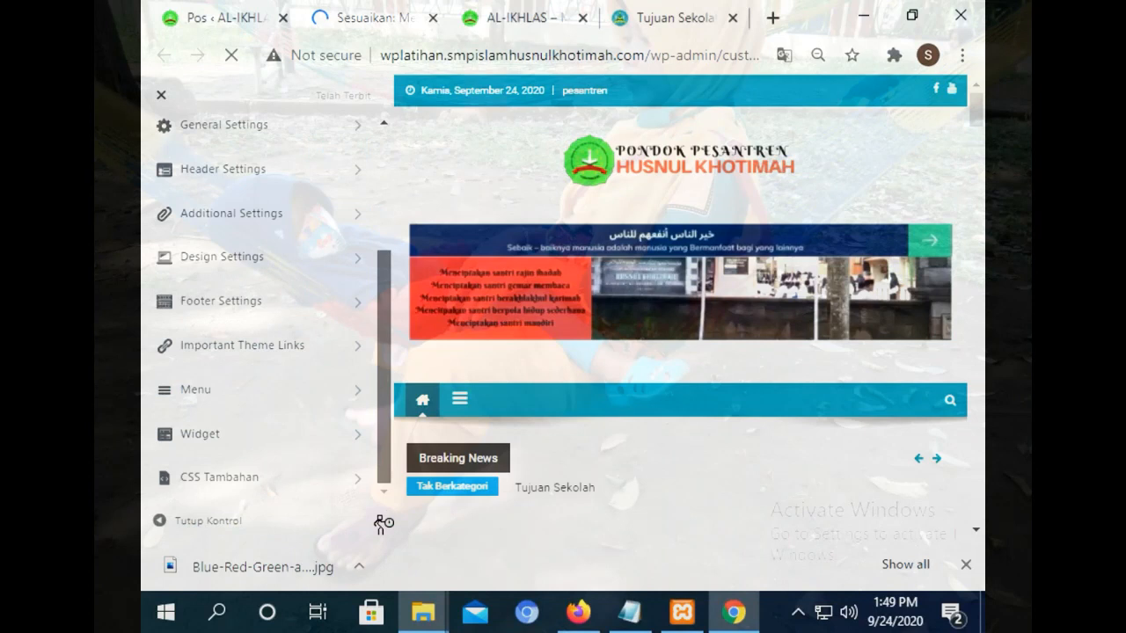
{"action": "left_click", "coordinate": [294, 389]}
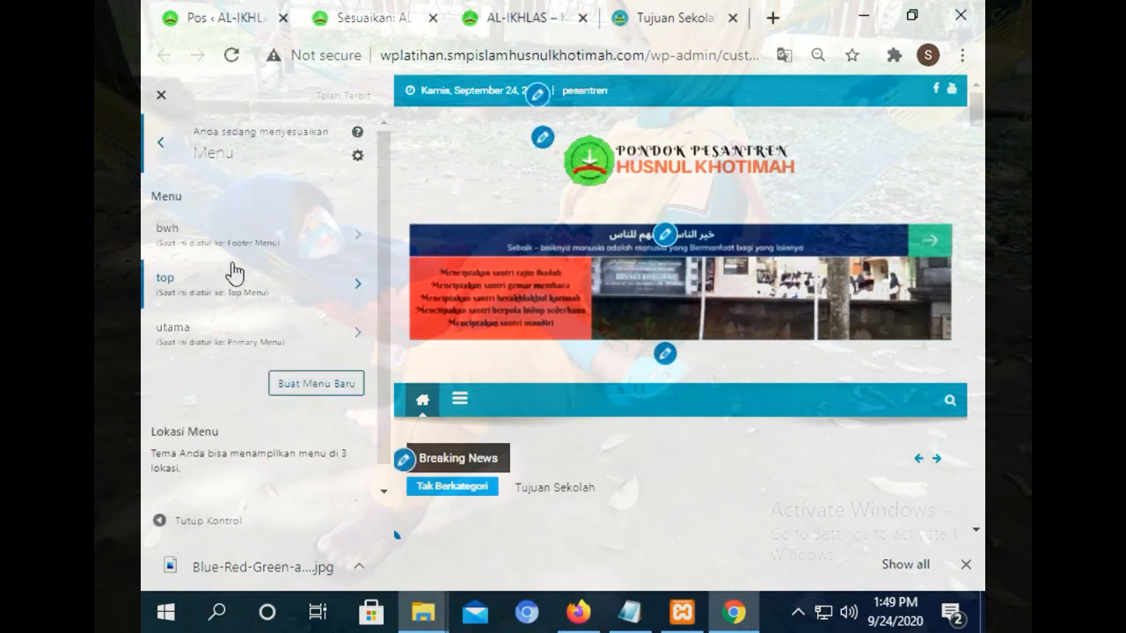
{"action": "left_click", "coordinate": [206, 352]}
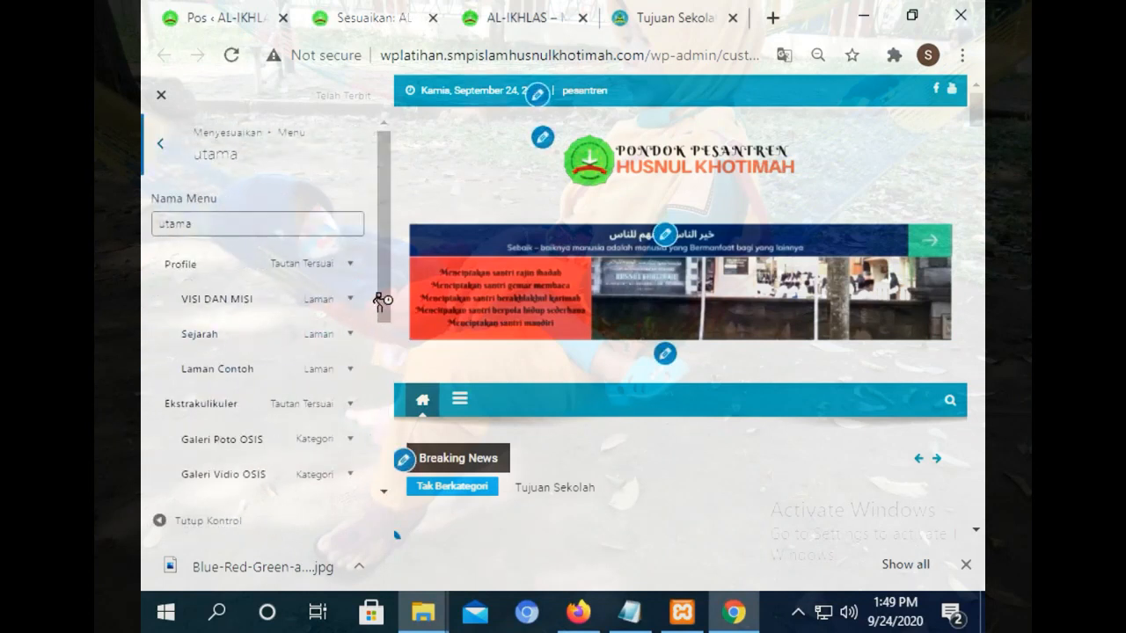
{"action": "left_click_drag", "start_coordinate": [387, 259], "coordinate": [387, 322]}
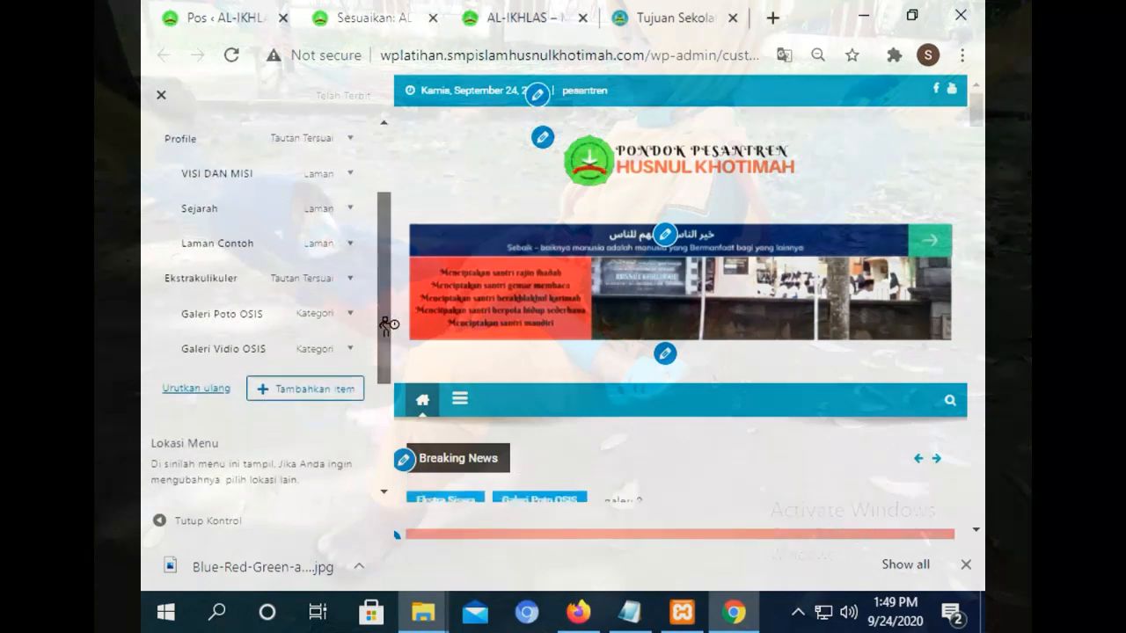
Add the Tujuan Sekolah post beneath Laman Contoh under Profile and publish the menu.
{"action": "left_click", "coordinate": [323, 391]}
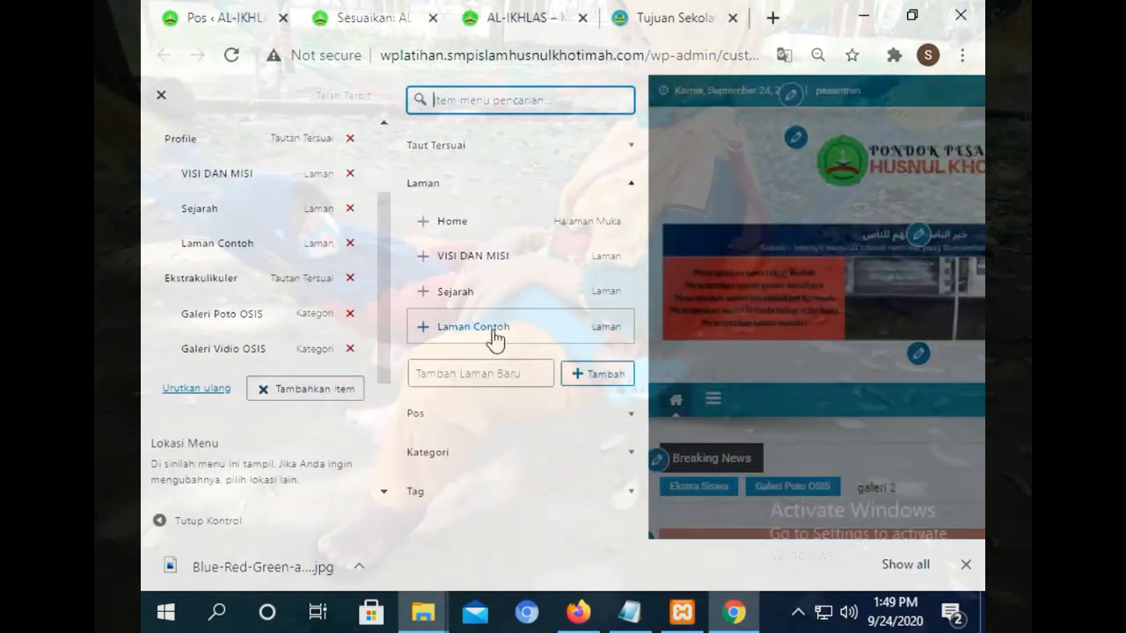
{"action": "left_click", "coordinate": [468, 424]}
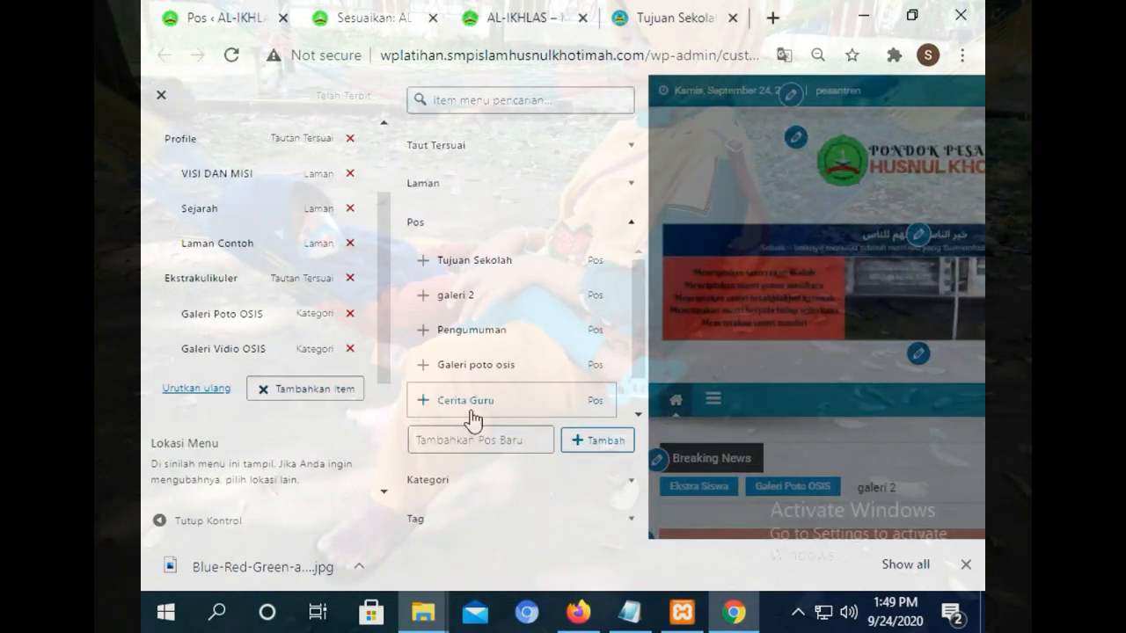
{"action": "left_click", "coordinate": [501, 262]}
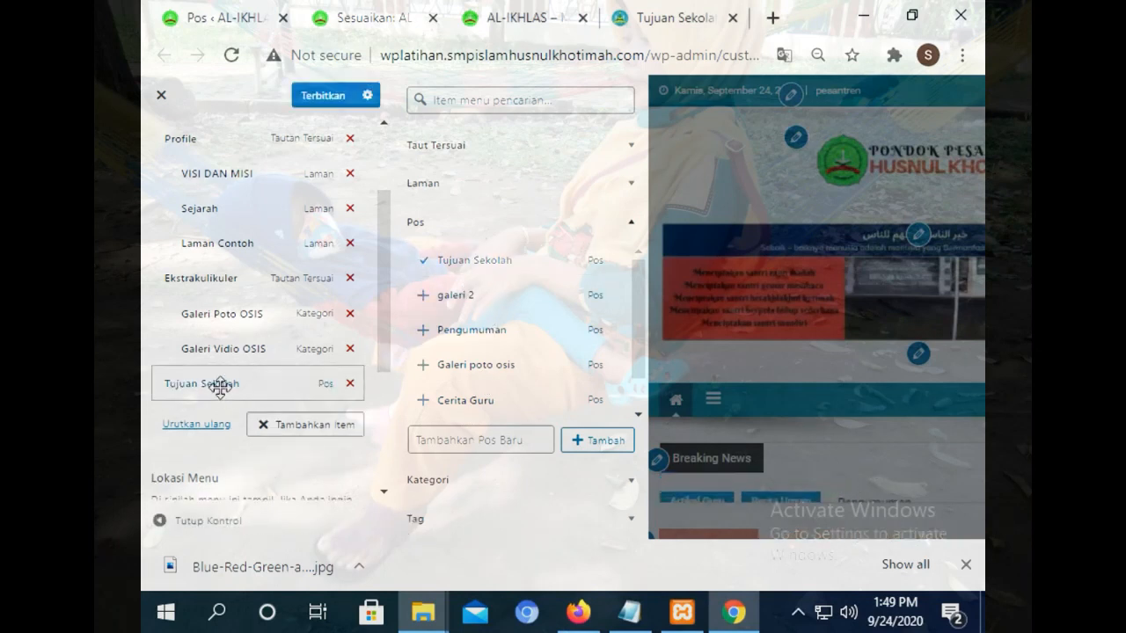
{"action": "left_click_drag", "start_coordinate": [221, 384], "coordinate": [239, 276]}
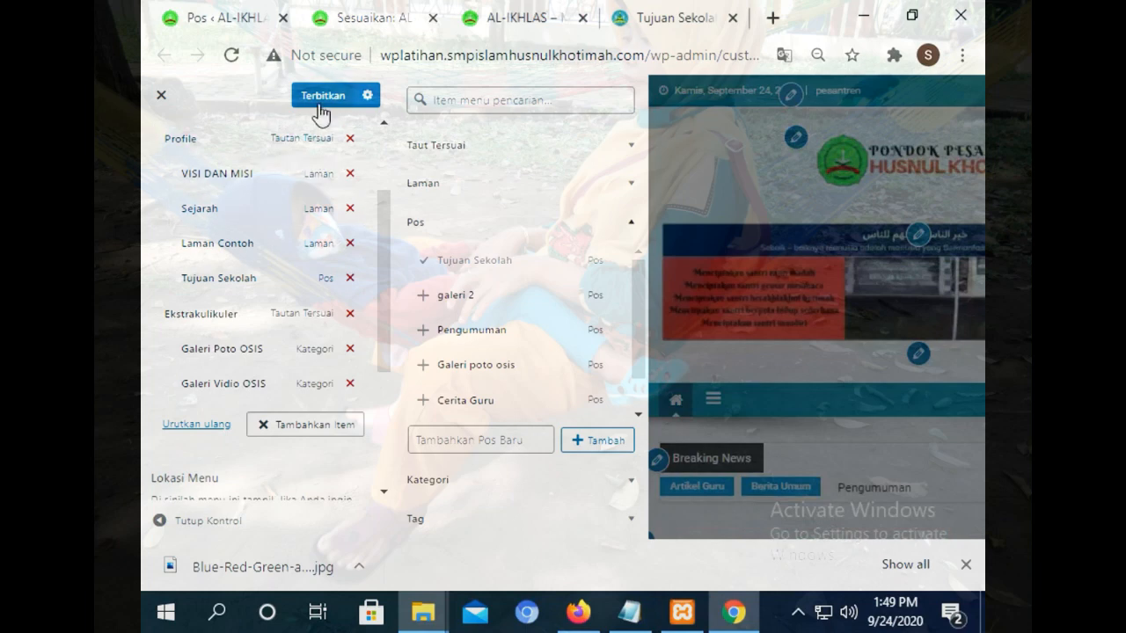
{"action": "left_click", "coordinate": [321, 97]}
{"action": "left_click", "coordinate": [524, 16]}
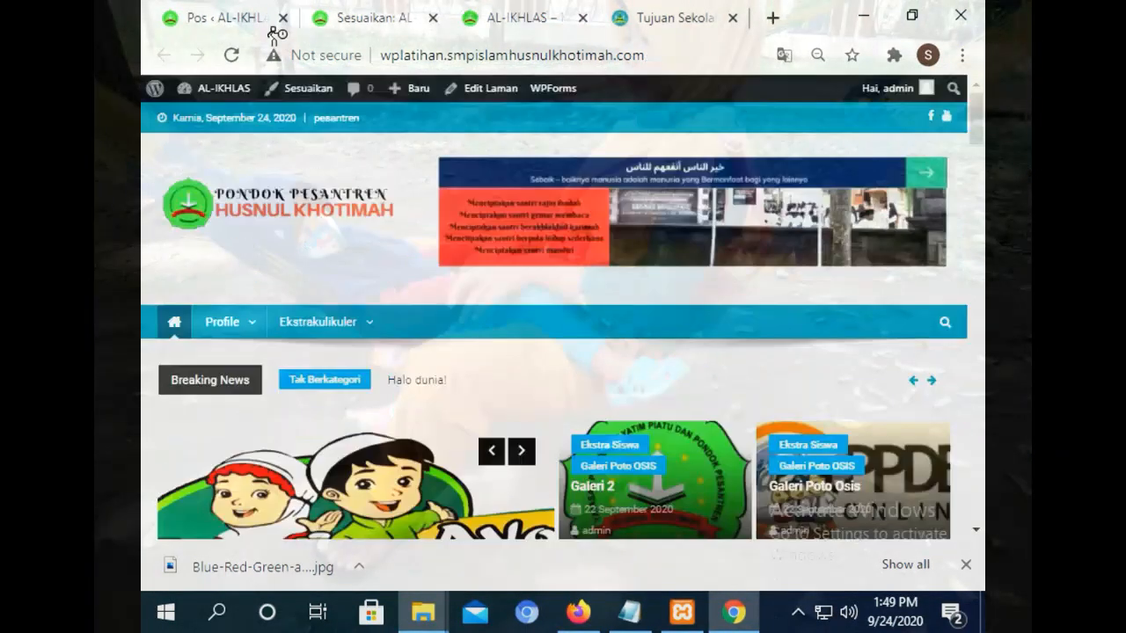
Reload the front page and open Tujuan Sekolah from the Profile submenu.
{"action": "left_click", "coordinate": [233, 55]}
{"action": "mouse_move", "coordinate": [223, 327]}
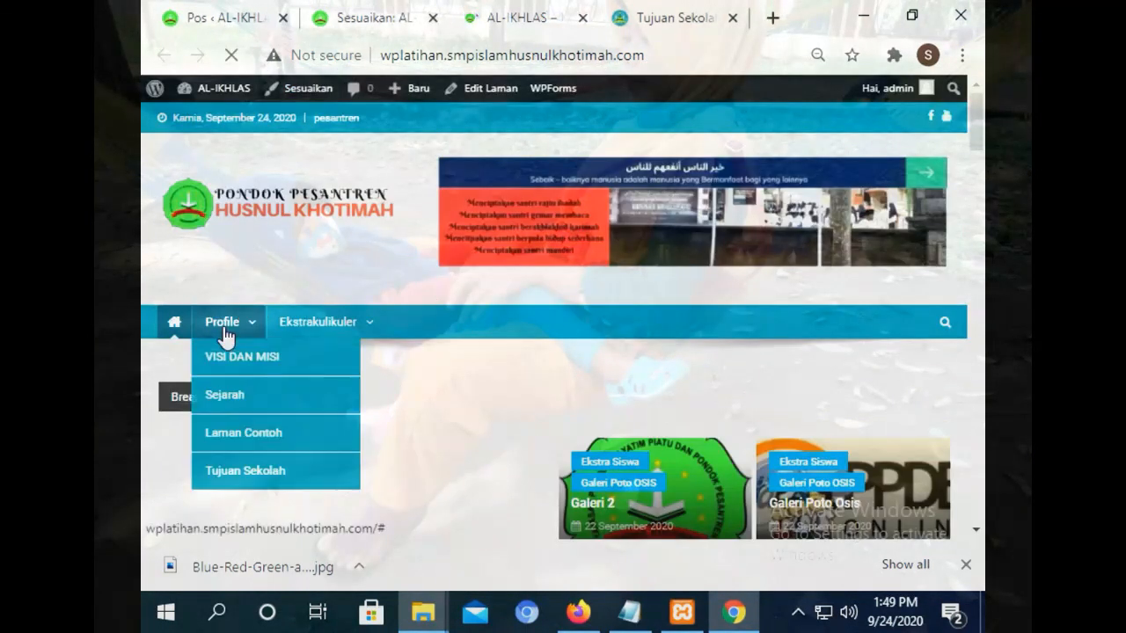
{"action": "left_click", "coordinate": [215, 473]}
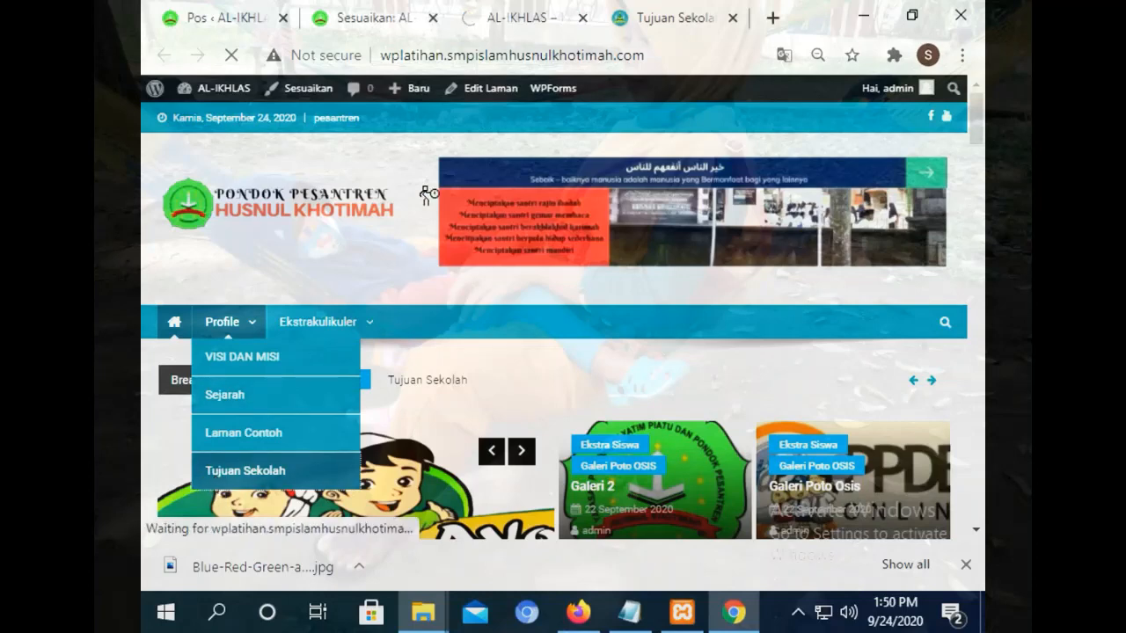
Close the Customizer and show the admin Laman list of pages.
{"action": "left_click", "coordinate": [238, 13]}
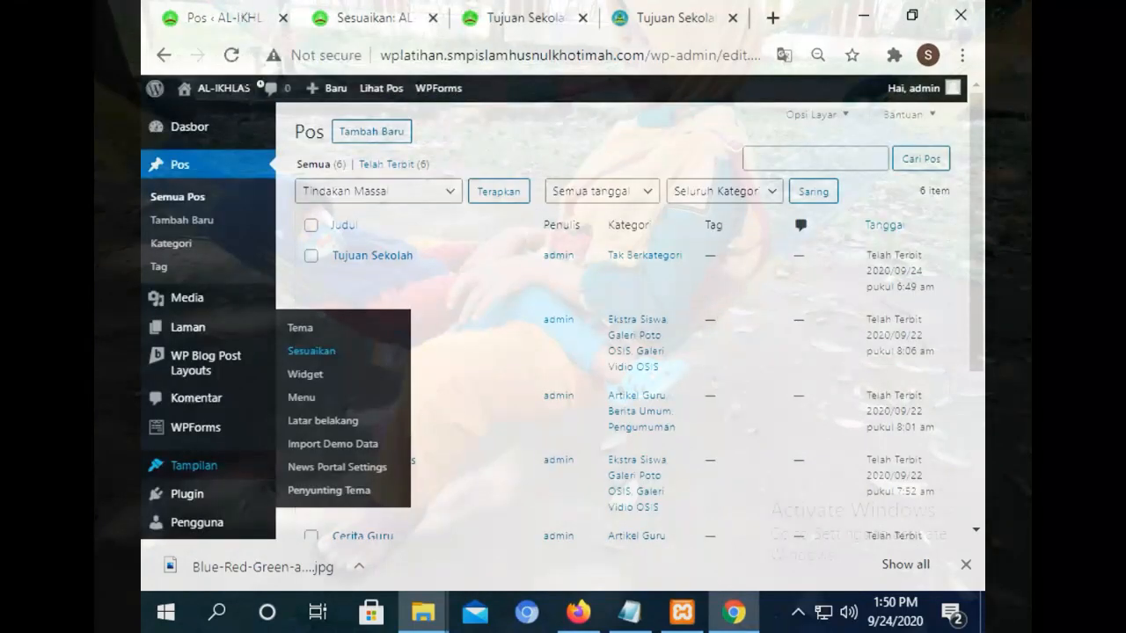
{"action": "left_click", "coordinate": [378, 18]}
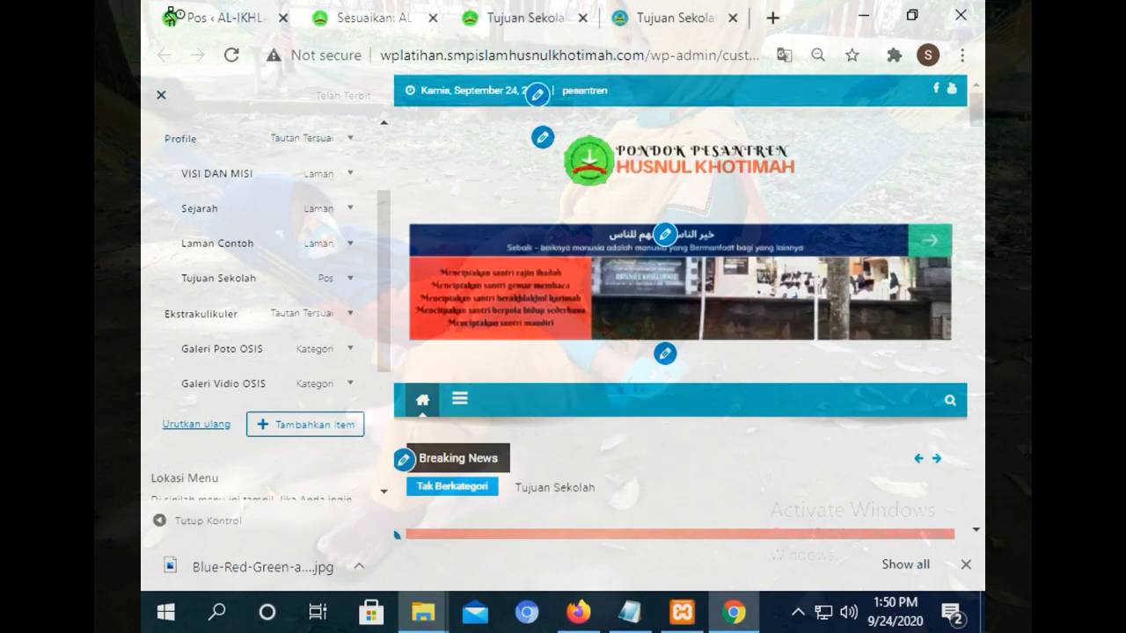
{"action": "left_click", "coordinate": [161, 95]}
{"action": "mouse_move", "coordinate": [218, 475]}
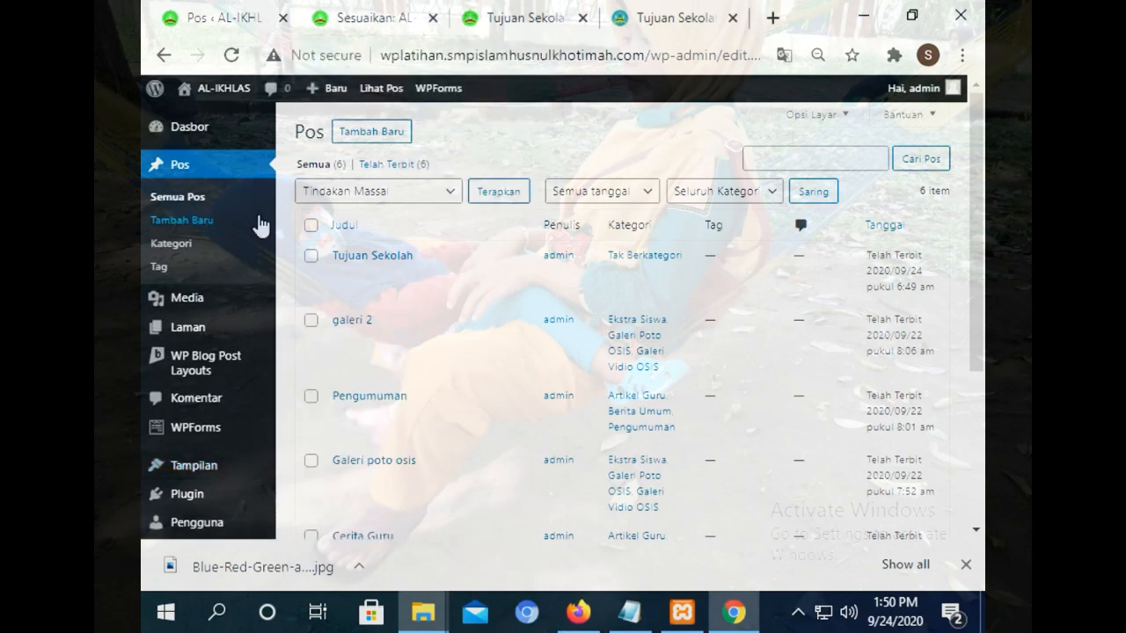
{"action": "left_click", "coordinate": [190, 342]}
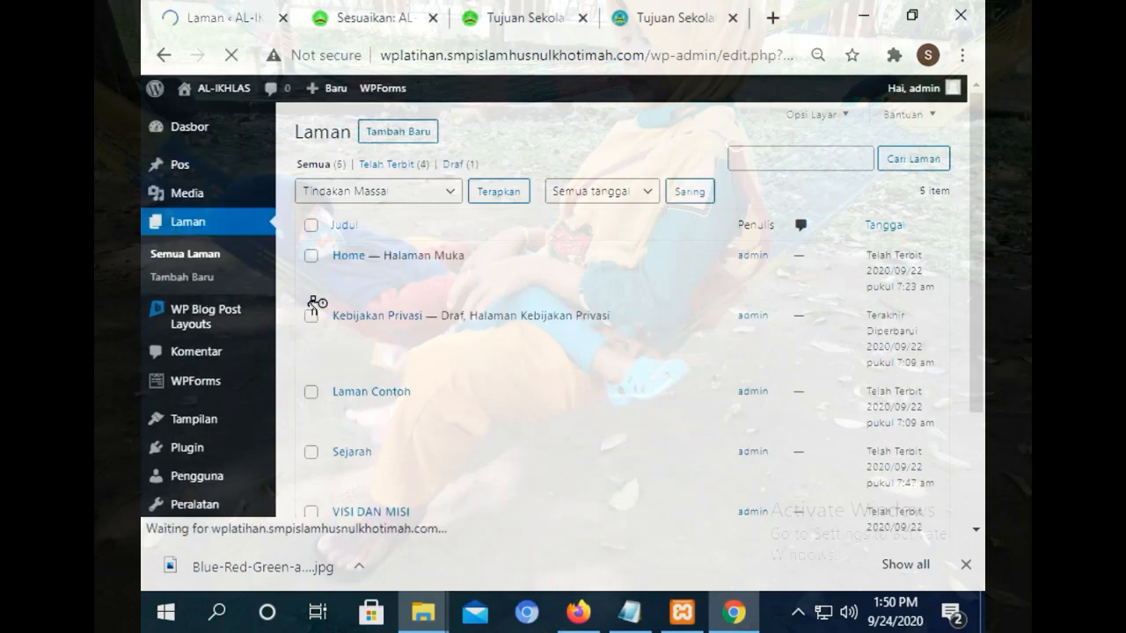
Inspect the live site's Profile and Ekstrakulikuler menu entries, then return to the Laman list.
{"action": "left_click", "coordinate": [519, 18]}
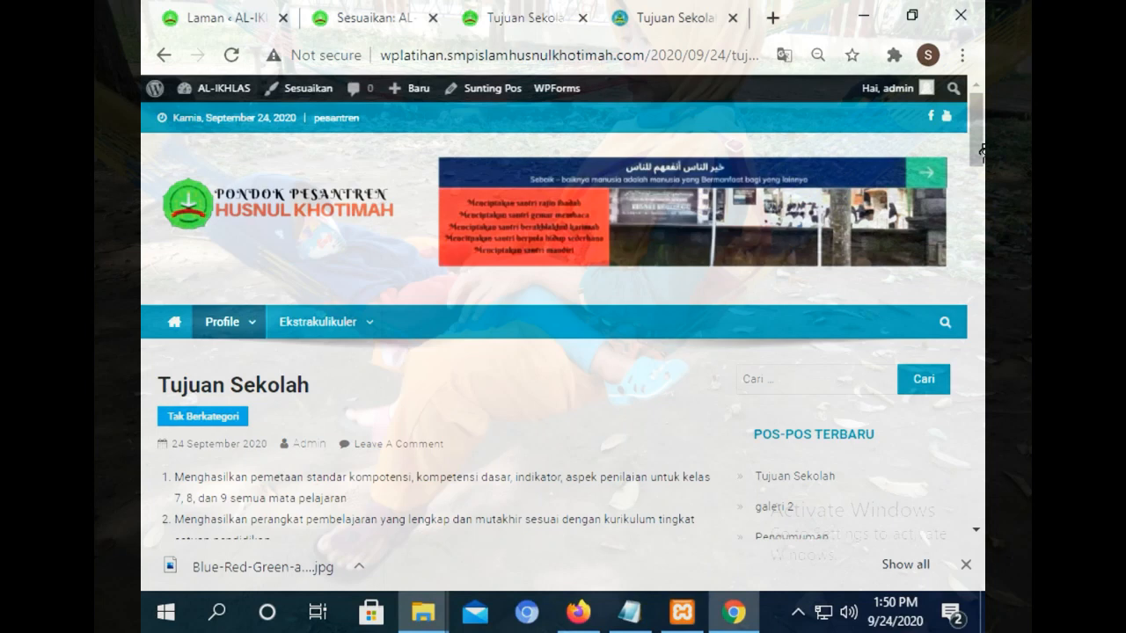
{"action": "mouse_move", "coordinate": [221, 322]}
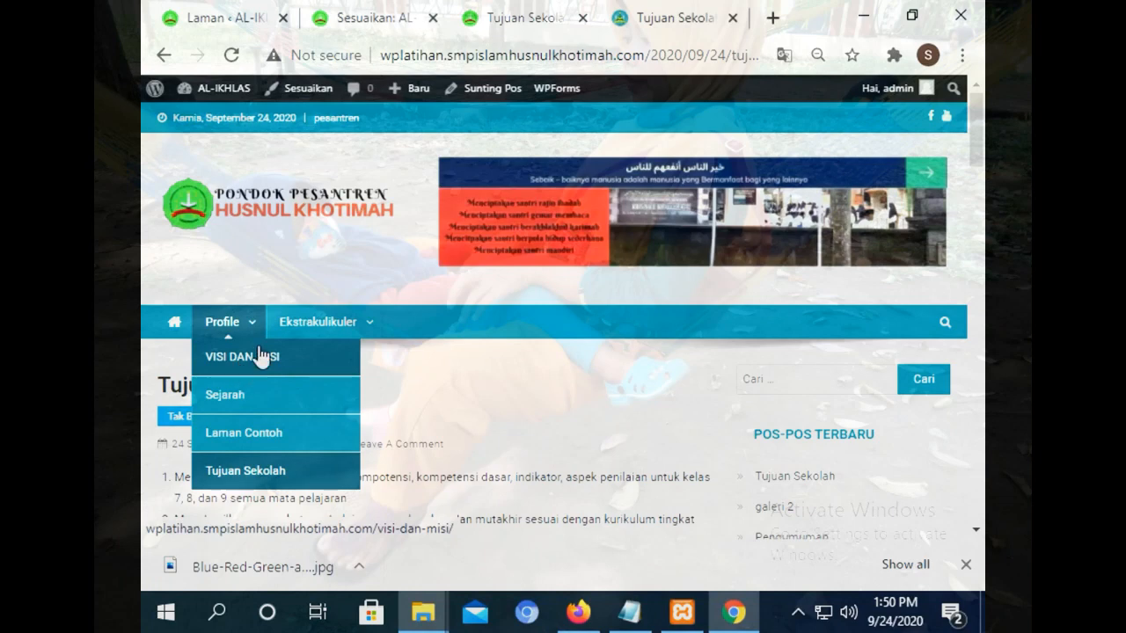
{"action": "mouse_move", "coordinate": [332, 328]}
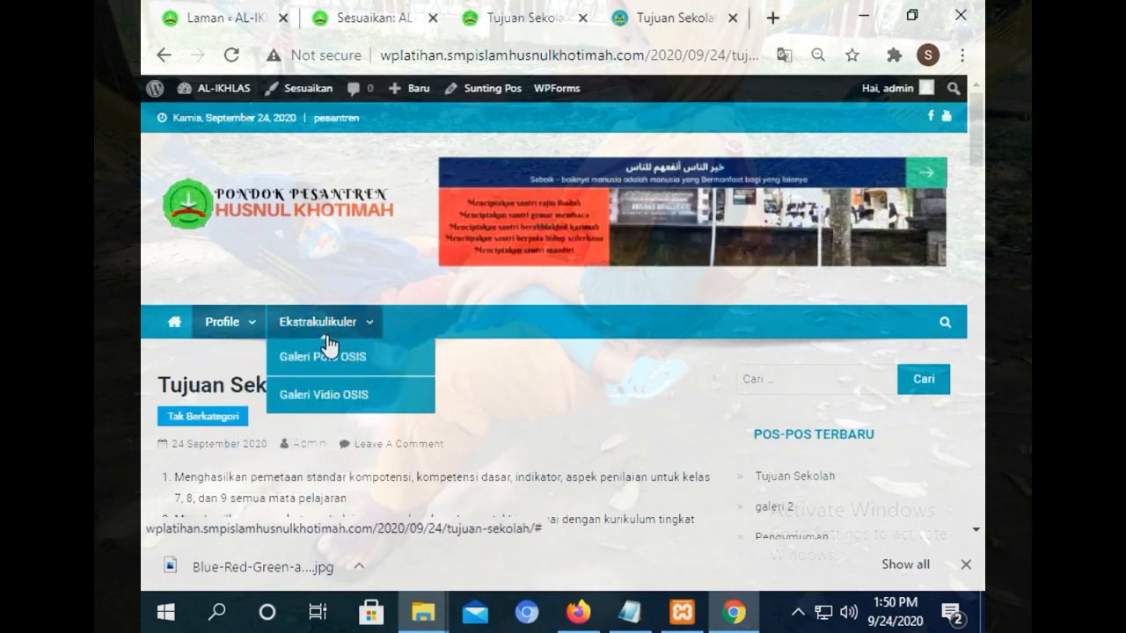
{"action": "left_click", "coordinate": [234, 12]}
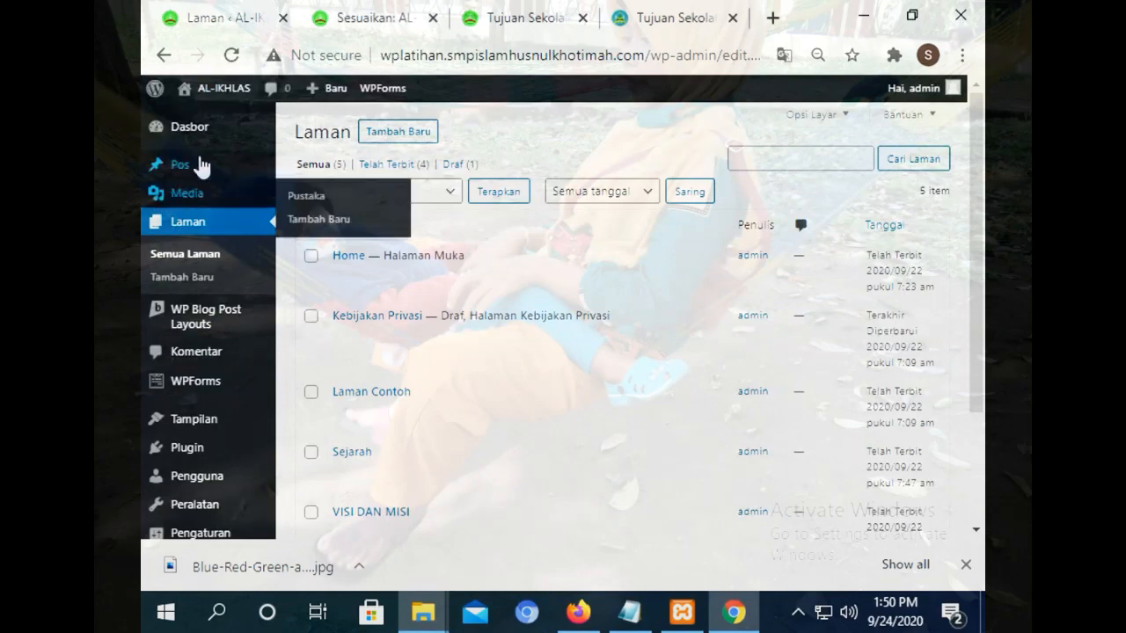
{"action": "left_click", "coordinate": [374, 17]}
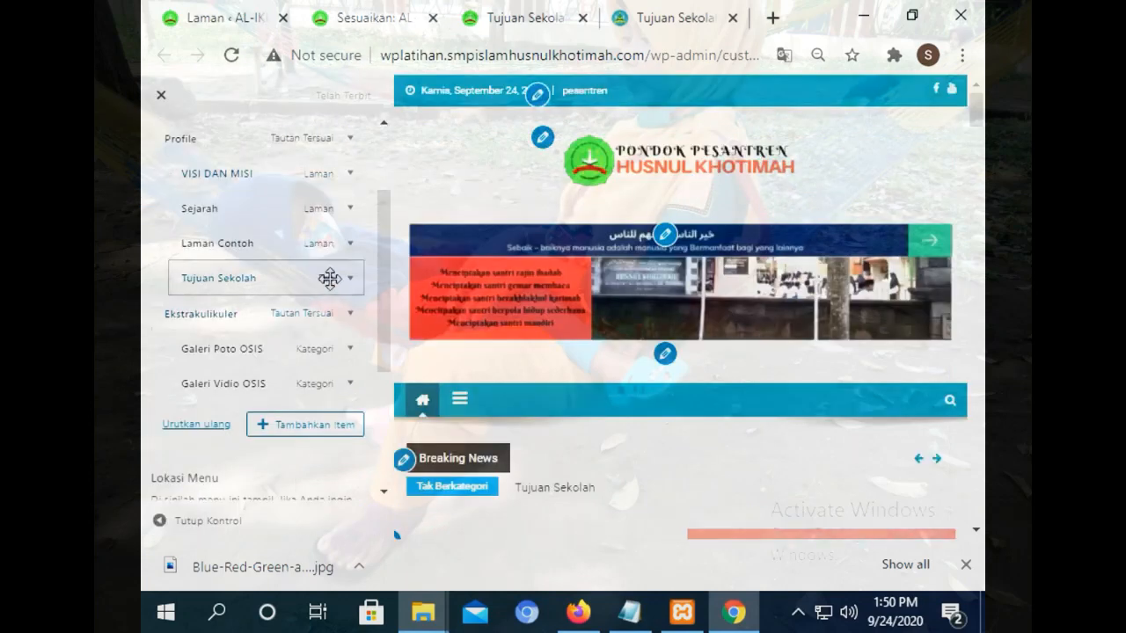
{"action": "left_click", "coordinate": [506, 9]}
{"action": "mouse_move", "coordinate": [321, 330]}
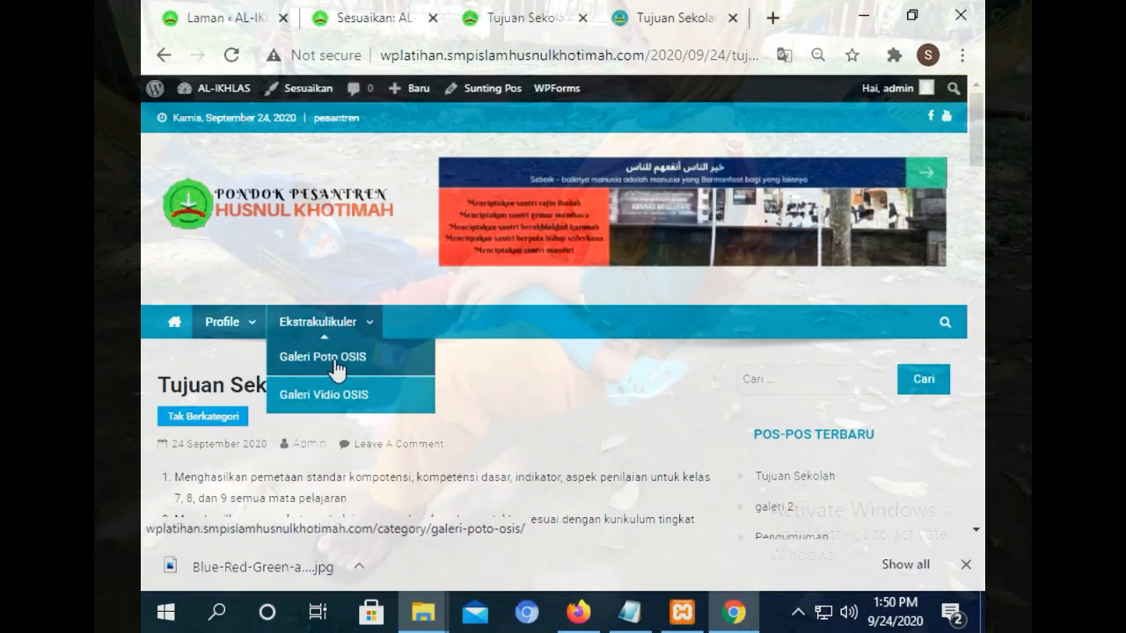
{"action": "left_click", "coordinate": [338, 367]}
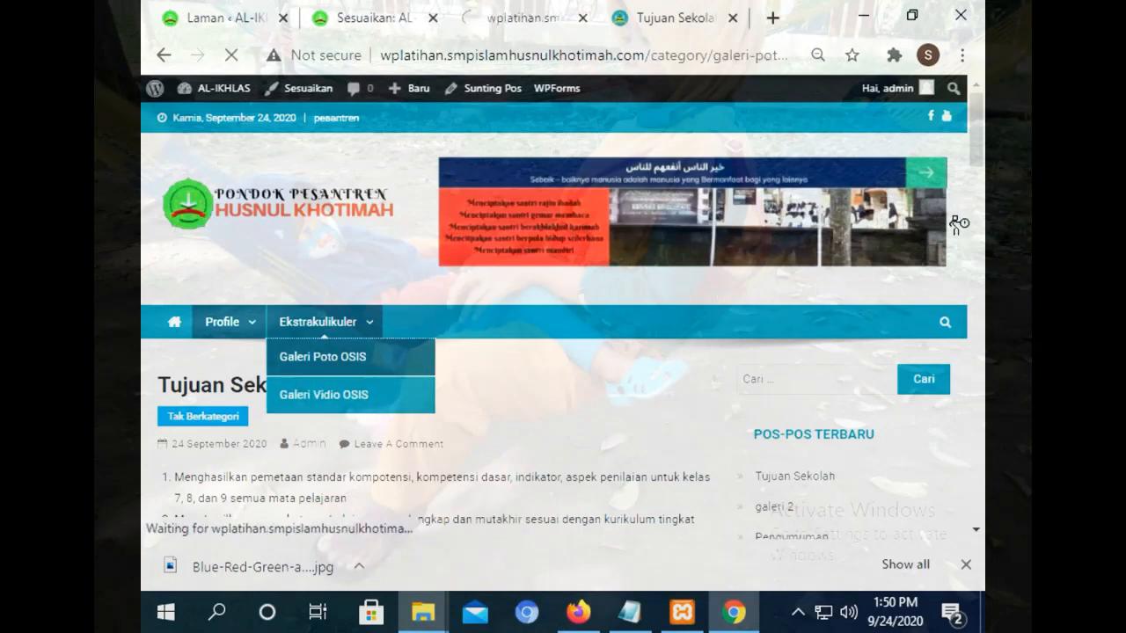
{"action": "scroll", "coordinate": [968, 207], "scroll_direction": "down", "scroll_amount": 3}
{"action": "left_click_drag", "start_coordinate": [972, 201], "coordinate": [980, 314]}
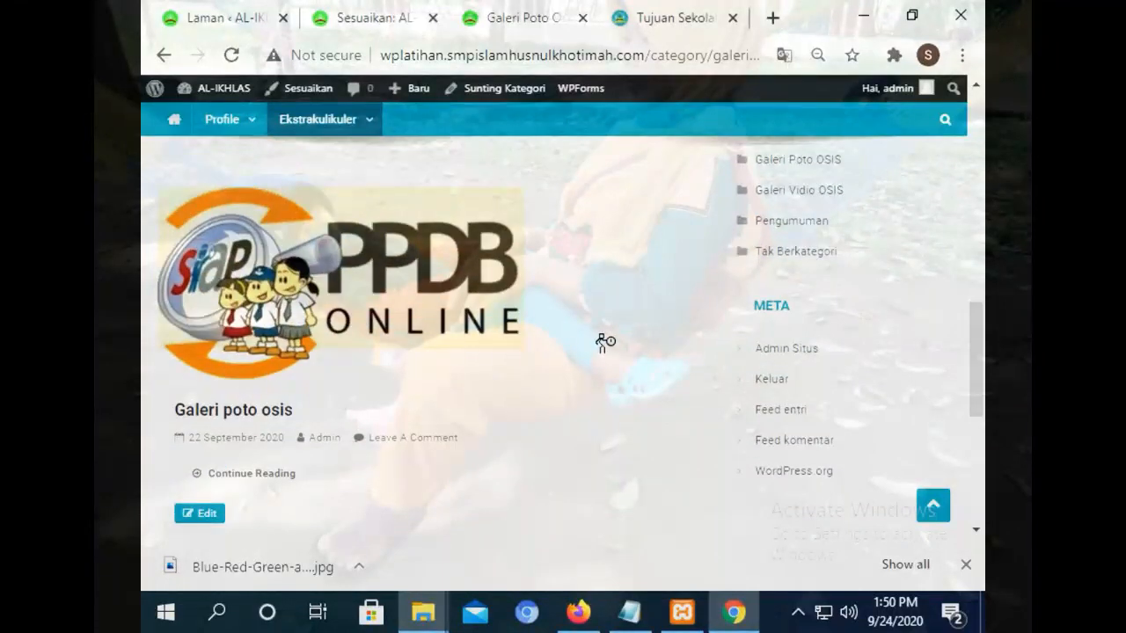
{"action": "left_click_drag", "start_coordinate": [970, 372], "coordinate": [978, 440]}
{"action": "mouse_move", "coordinate": [375, 323]}
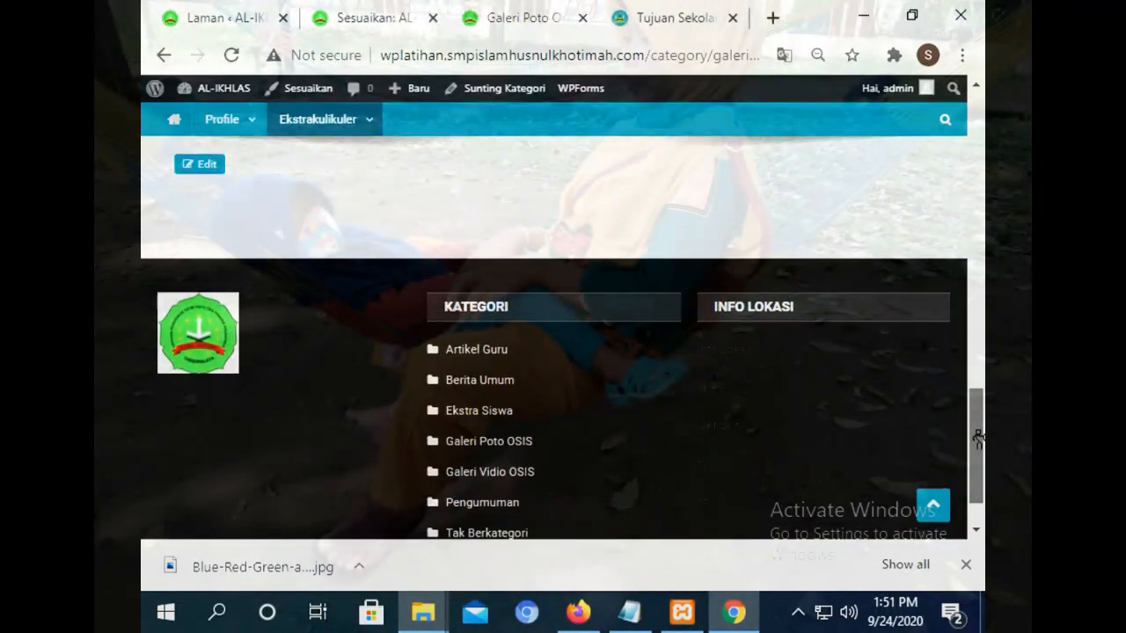
{"action": "left_click_drag", "start_coordinate": [978, 439], "coordinate": [978, 145]}
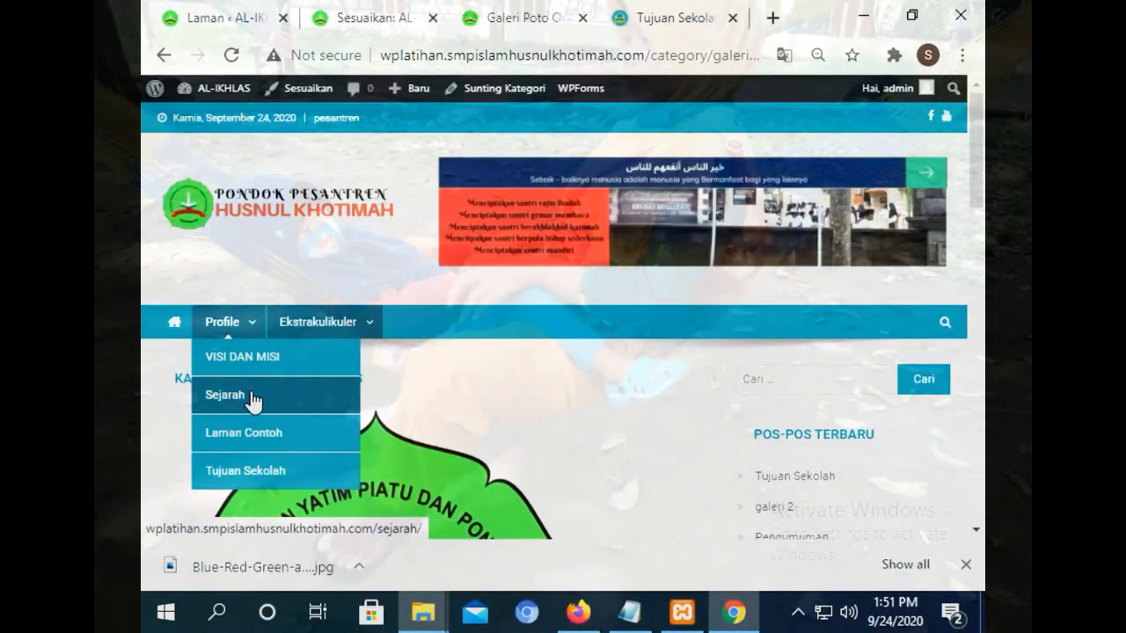
{"action": "left_click", "coordinate": [238, 7]}
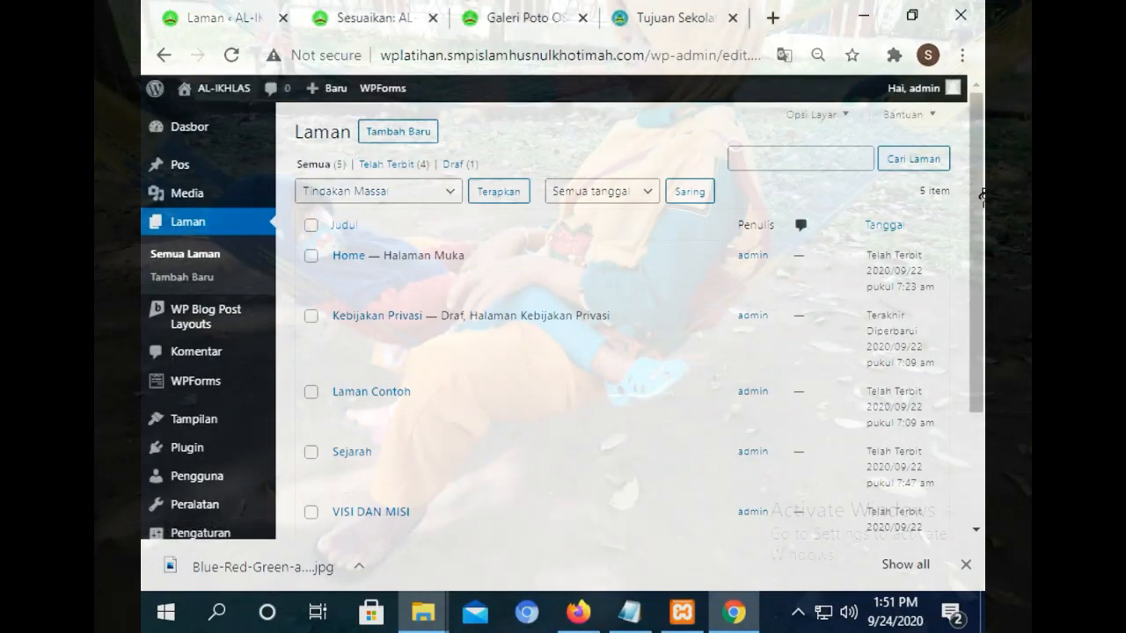
{"action": "left_click_drag", "start_coordinate": [979, 195], "coordinate": [975, 159]}
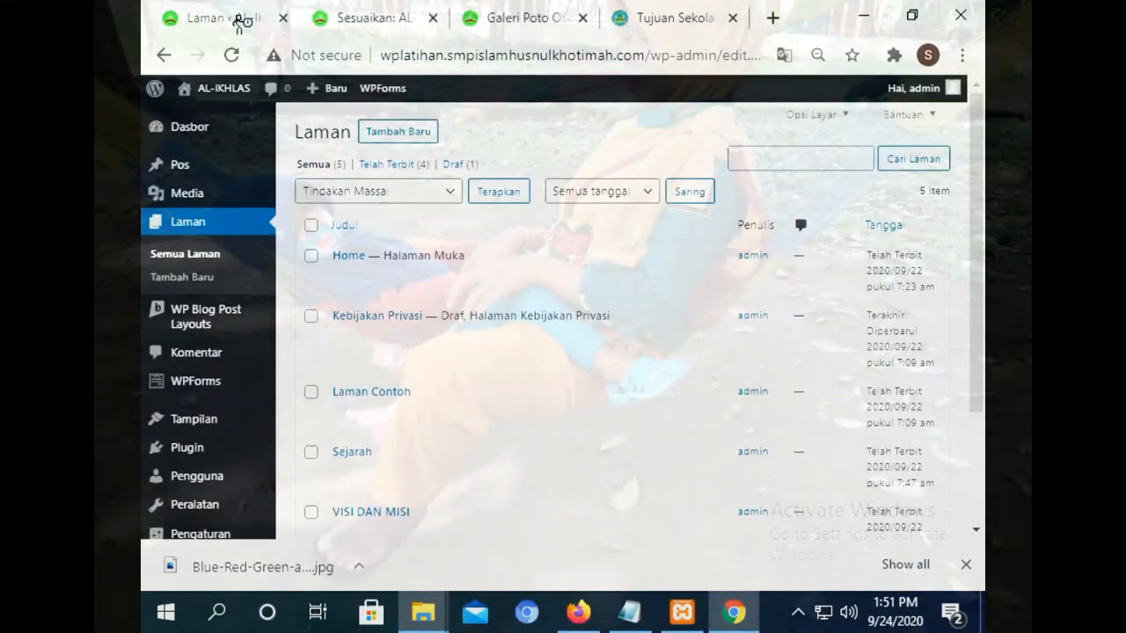
On the reference school site, follow the PPDB menu's Formulir PPDB link.
{"action": "left_click", "coordinate": [666, 22]}
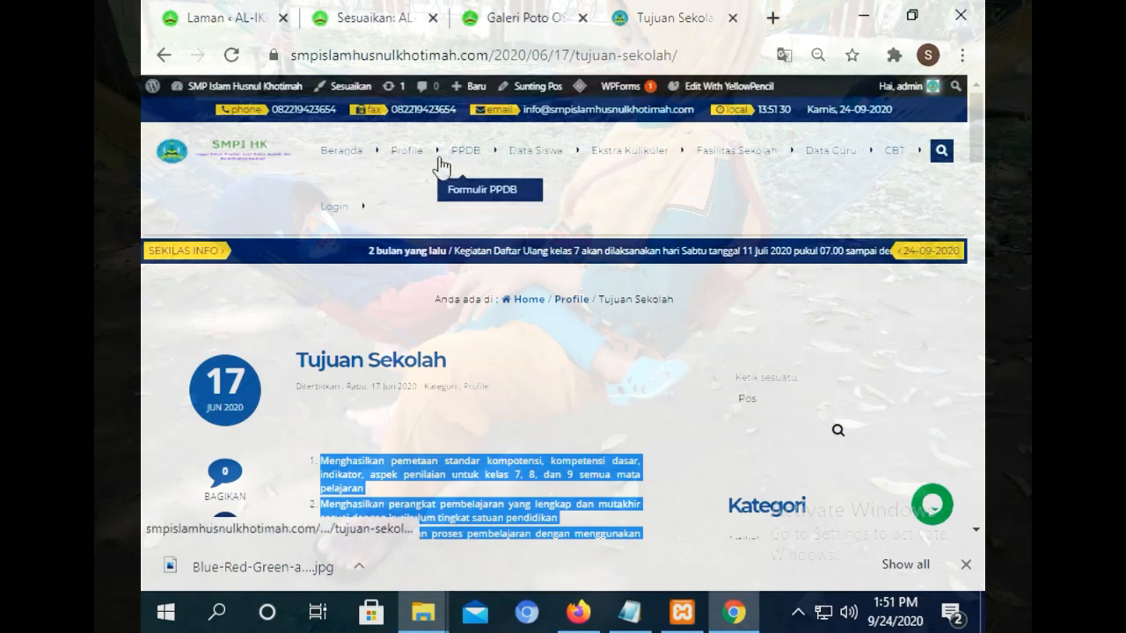
{"action": "left_click", "coordinate": [233, 17]}
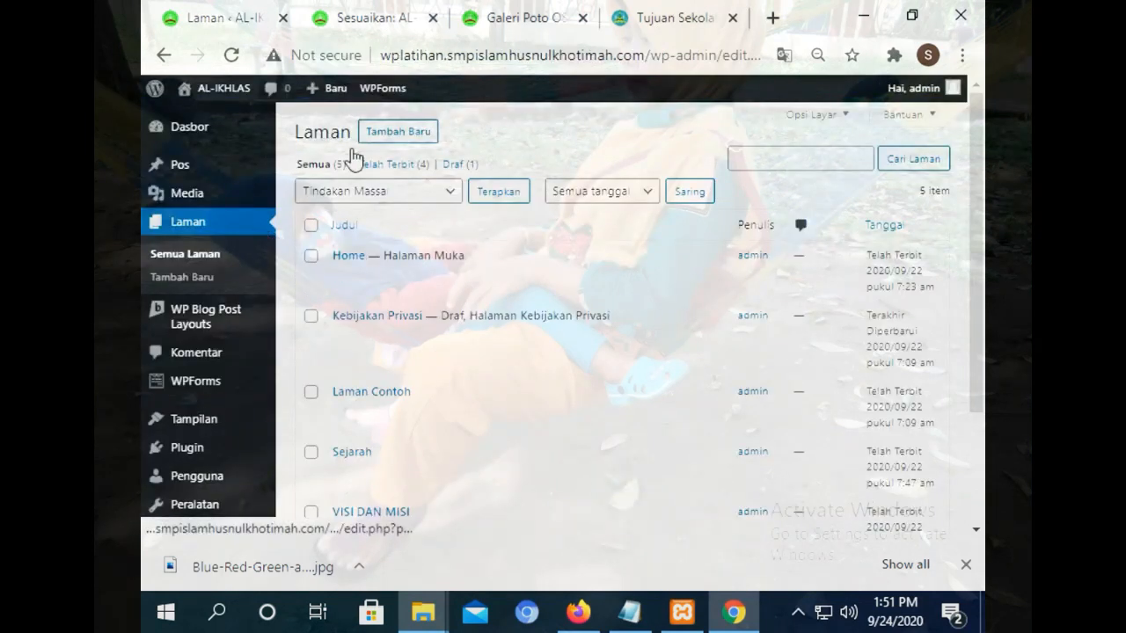
{"action": "left_click", "coordinate": [659, 14]}
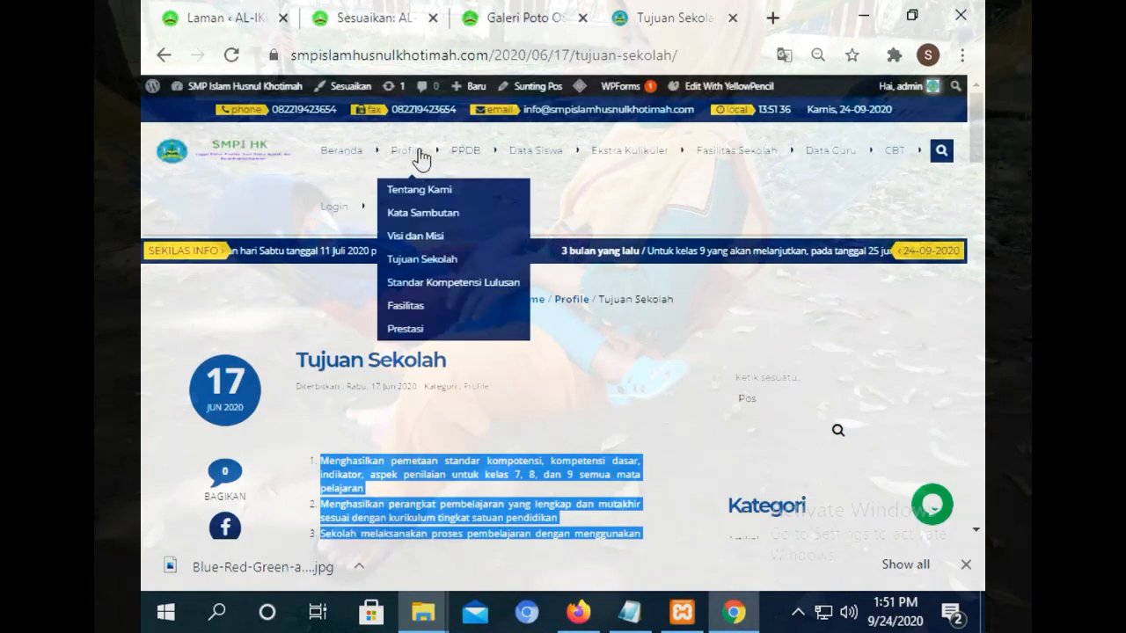
{"action": "mouse_move", "coordinate": [450, 165]}
{"action": "left_click", "coordinate": [462, 192]}
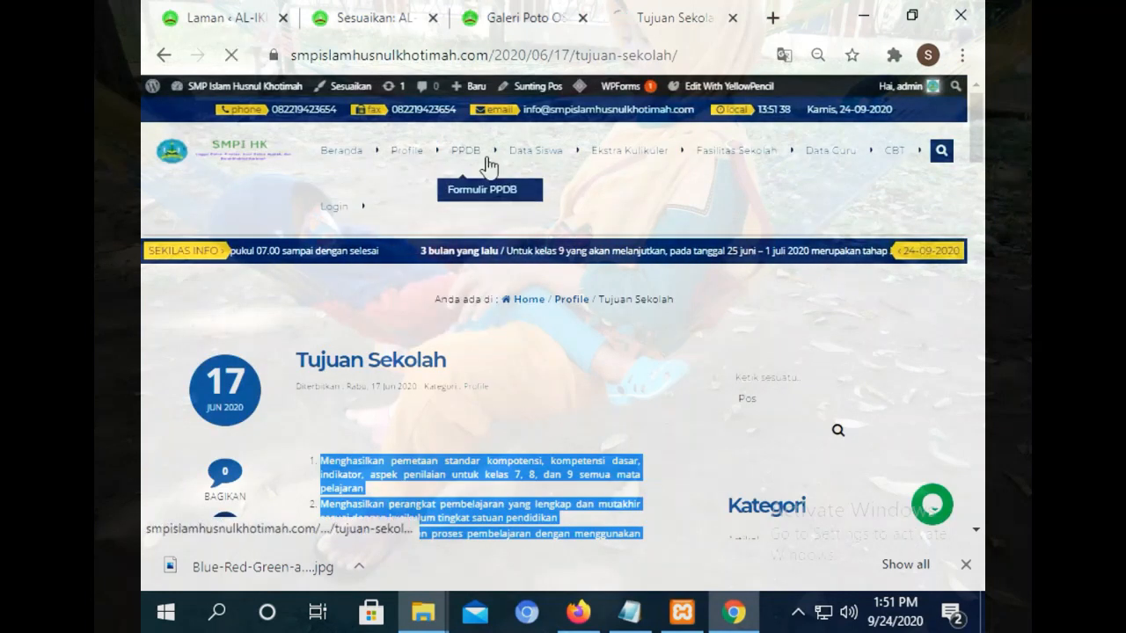
Close the smpislamhusnulkhotimah.com tab the link loaded and start a blank new tab.
{"action": "left_click", "coordinate": [533, 12]}
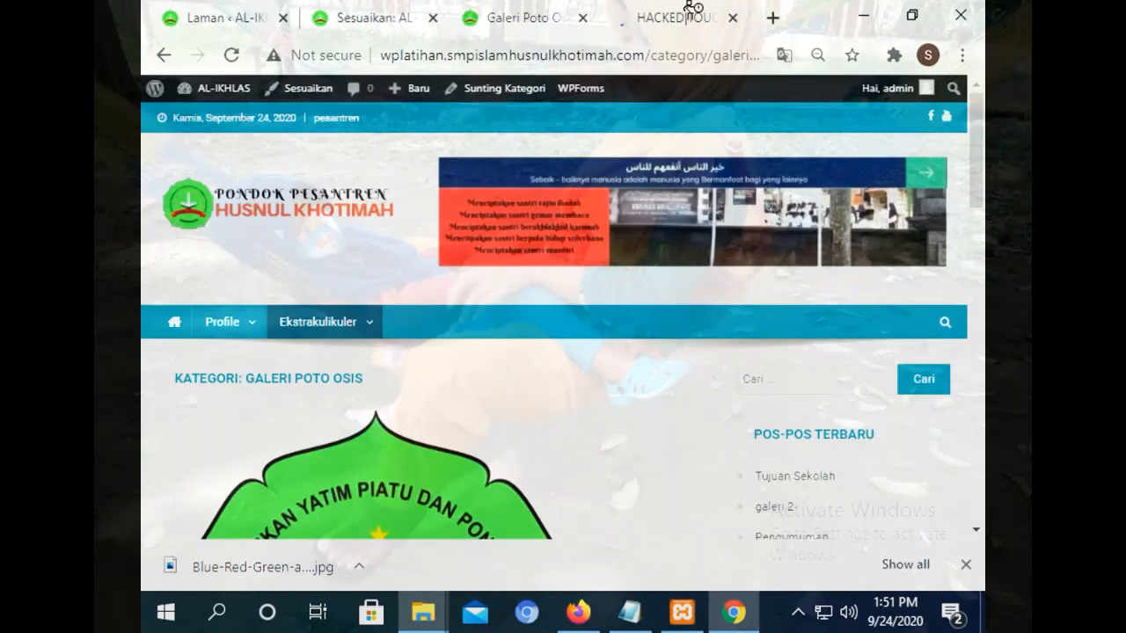
{"action": "left_click", "coordinate": [729, 17]}
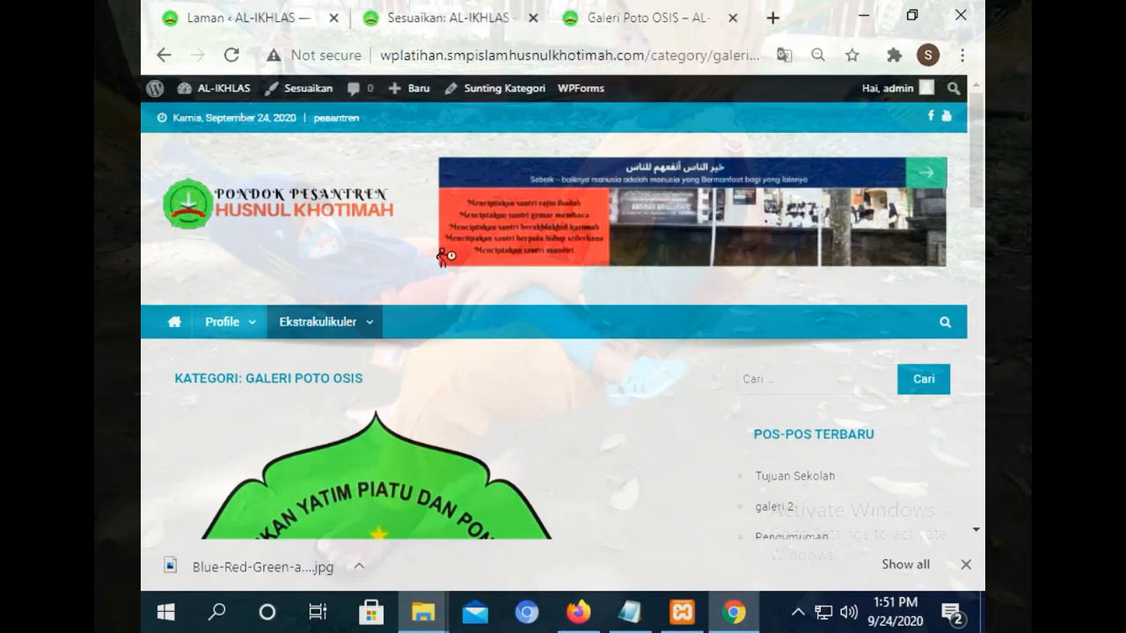
{"action": "left_click", "coordinate": [773, 18]}
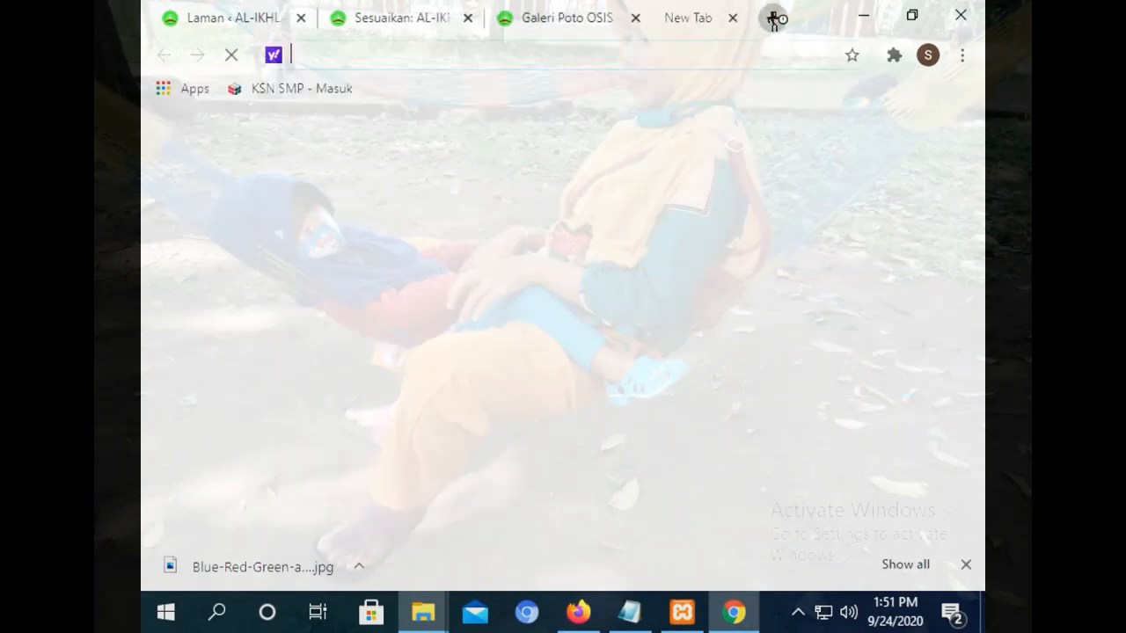
Load the SMK Husnul Khotimah site and open its PPDB > Formulir PPDB Google Form.
{"action": "type", "text": "s"}
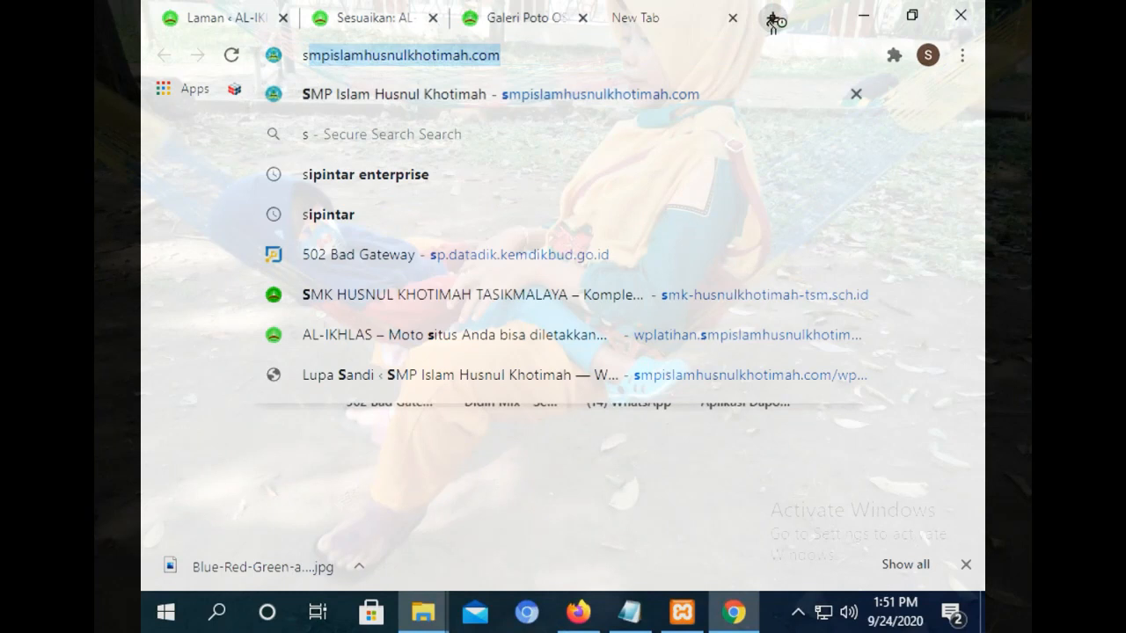
{"action": "type", "text": "mk"}
{"action": "key", "text": "Return"}
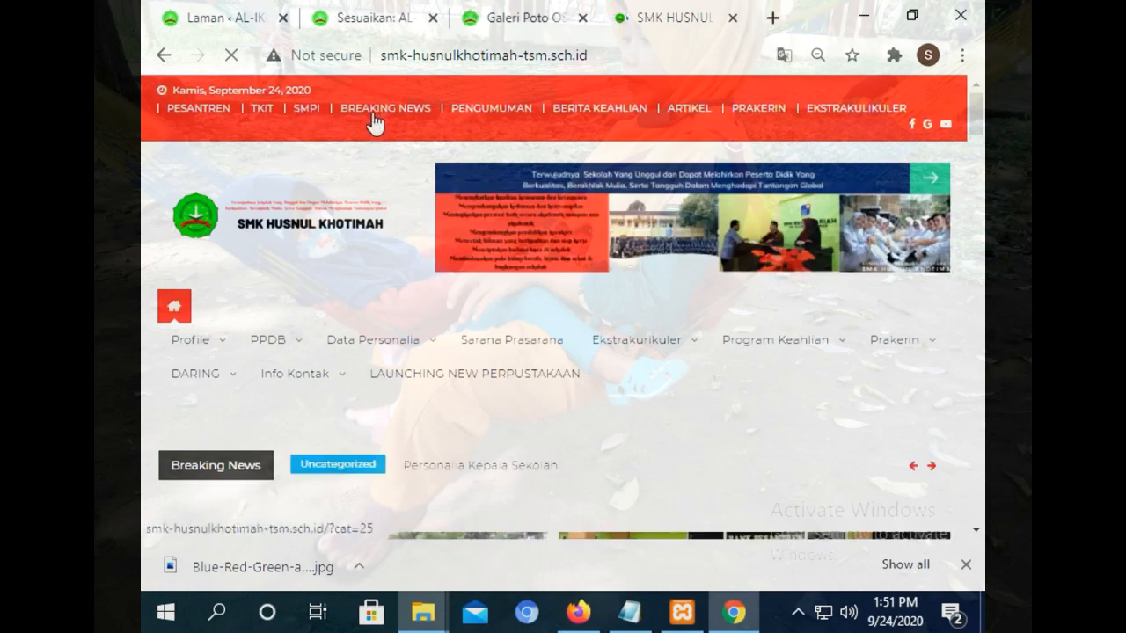
{"action": "mouse_move", "coordinate": [266, 345]}
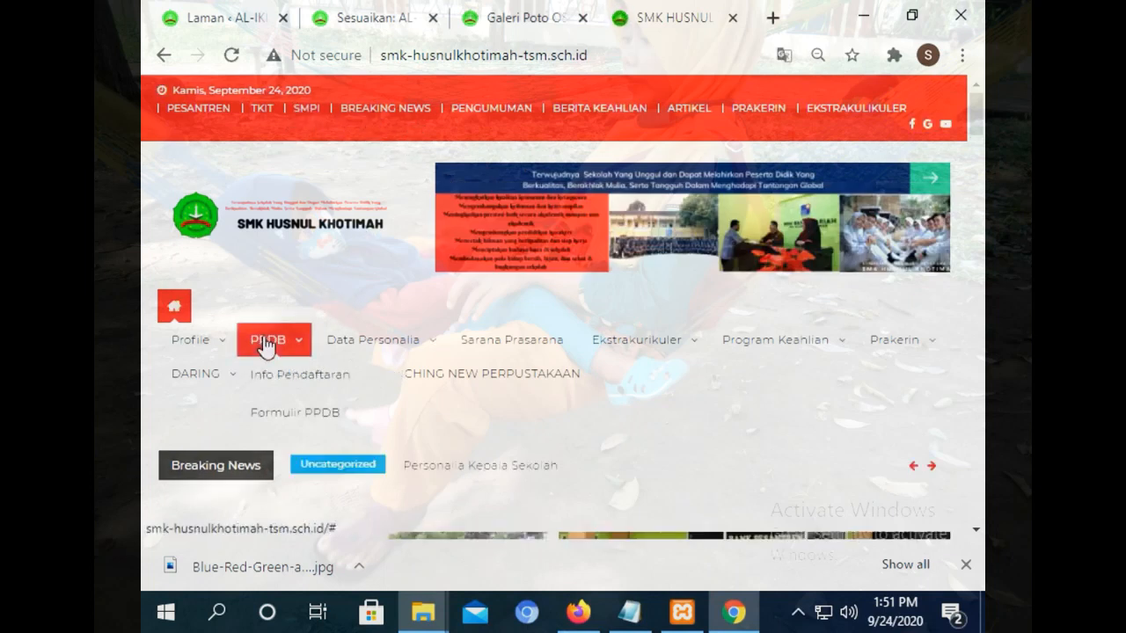
{"action": "left_click", "coordinate": [291, 410]}
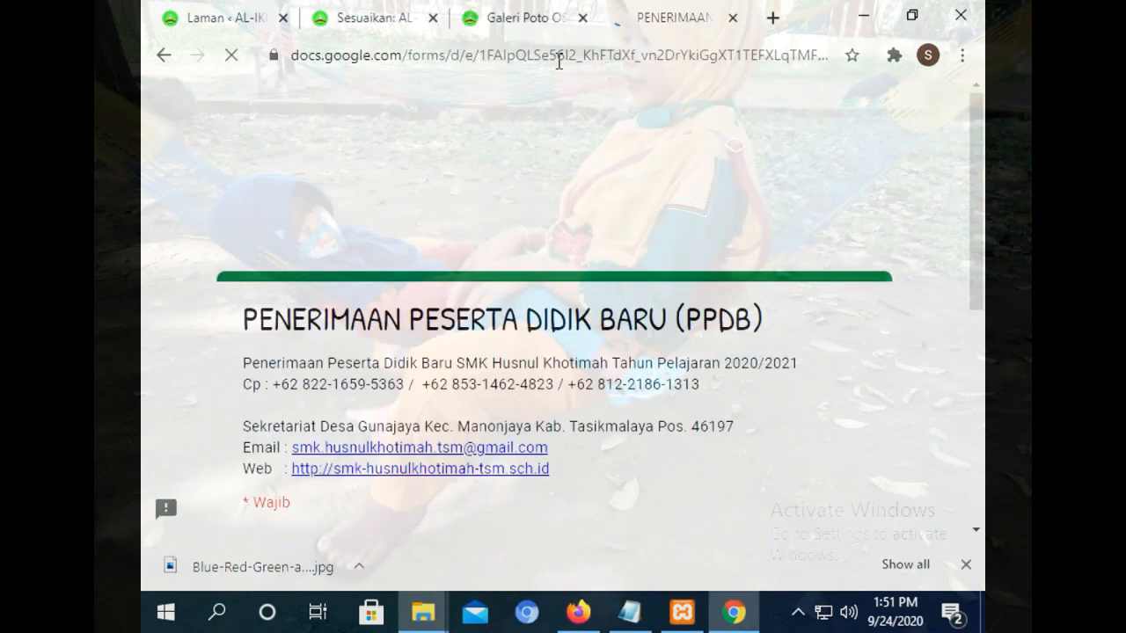
Copy the Google Form's web address and return to the WordPress Laman list.
{"action": "left_click", "coordinate": [554, 57]}
{"action": "right_click", "coordinate": [555, 58]}
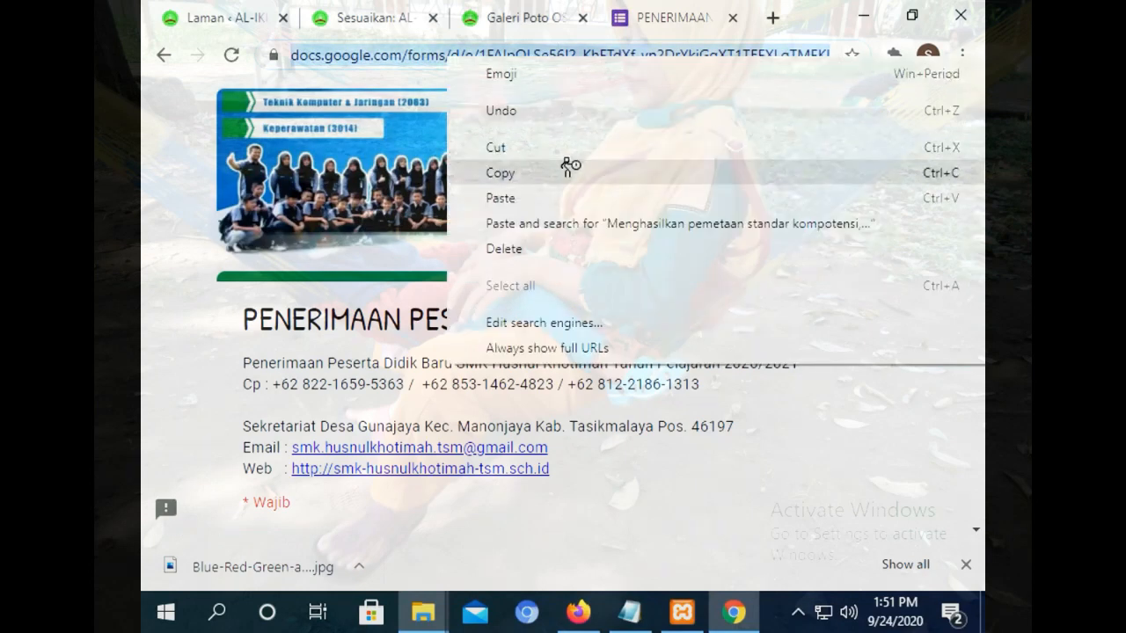
{"action": "left_click", "coordinate": [532, 173]}
{"action": "key", "text": "ctrl+Tab"}
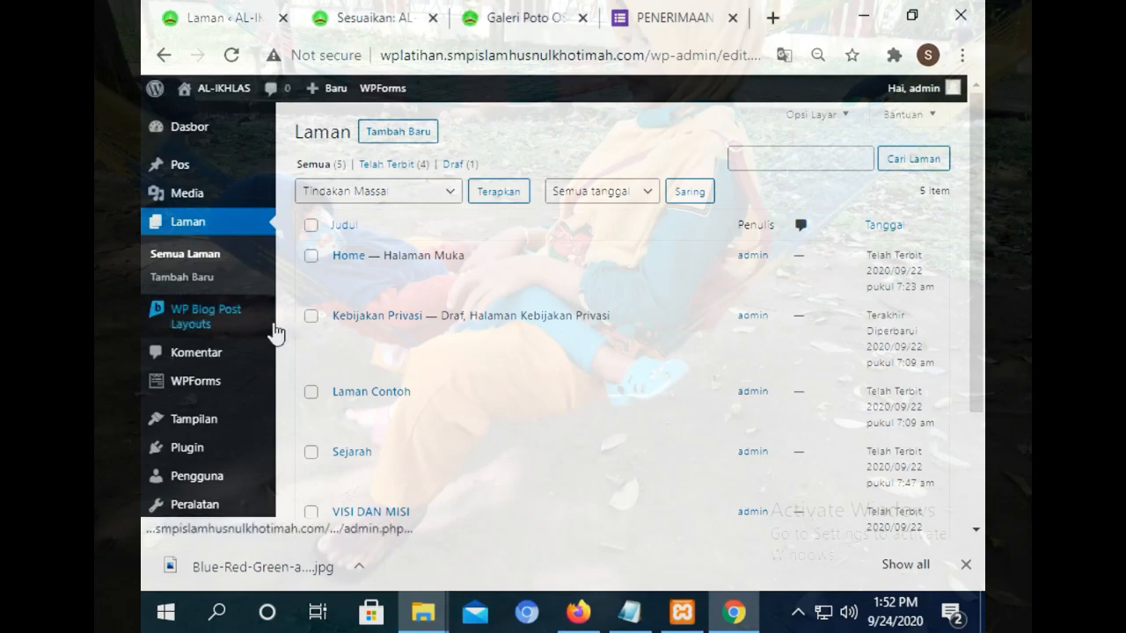
Add a PPDB custom link to the utama menu, placed after Tujuan Sekolah, before Ekstrakulikuler.
{"action": "left_click", "coordinate": [374, 13]}
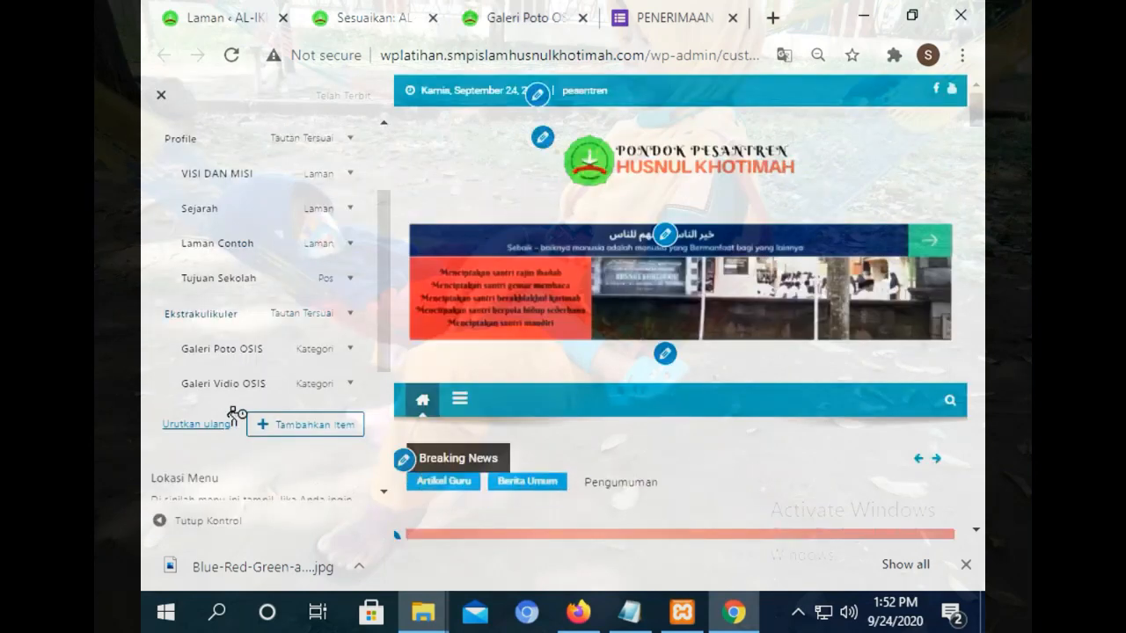
{"action": "left_click", "coordinate": [299, 424]}
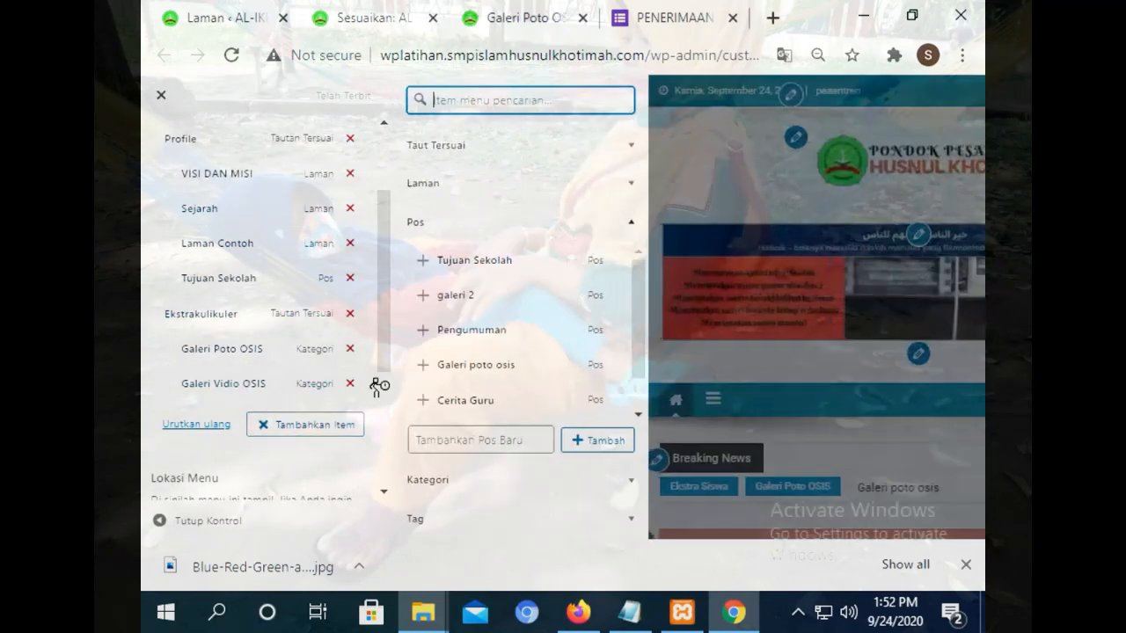
{"action": "left_click", "coordinate": [509, 148]}
{"action": "left_click", "coordinate": [537, 177]}
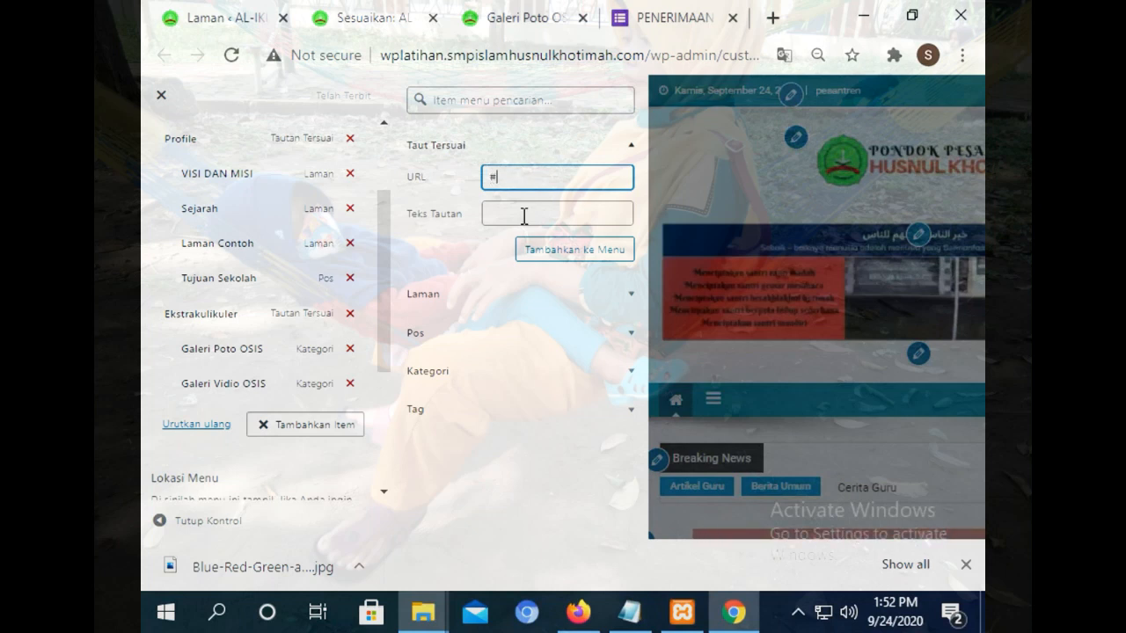
{"action": "left_click", "coordinate": [524, 216]}
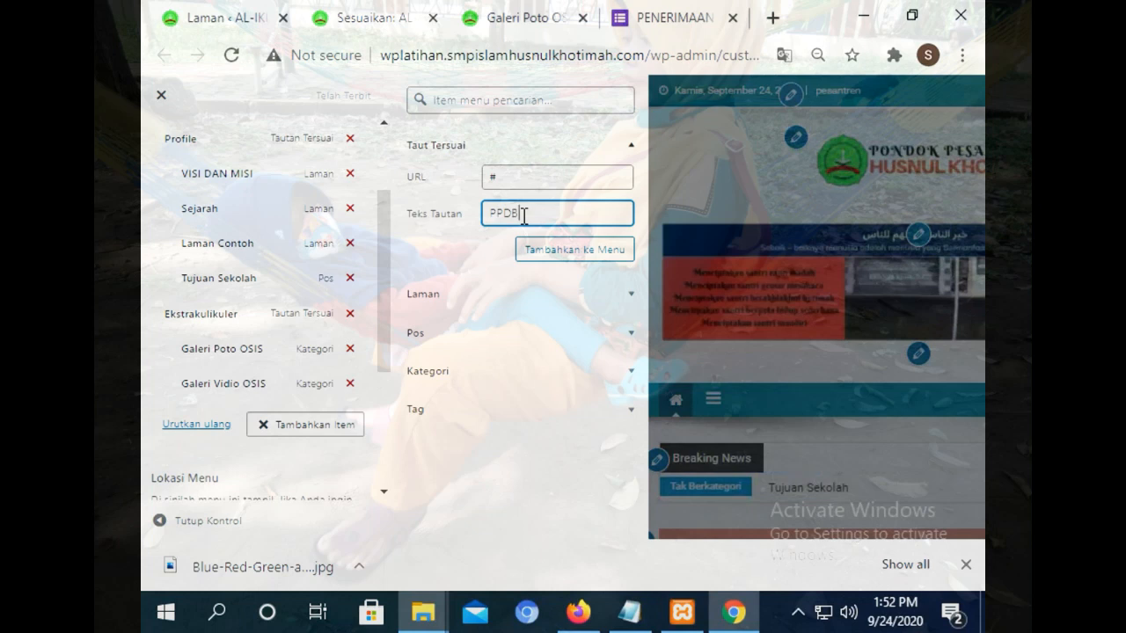
{"action": "left_click", "coordinate": [540, 249]}
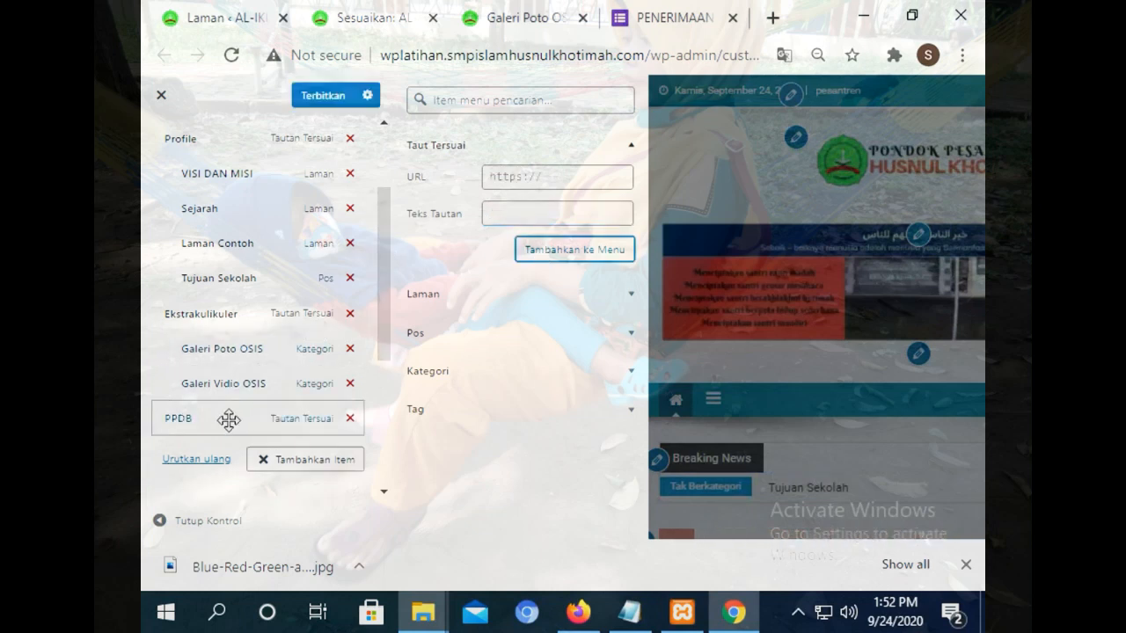
{"action": "left_click_drag", "start_coordinate": [227, 416], "coordinate": [337, 313]}
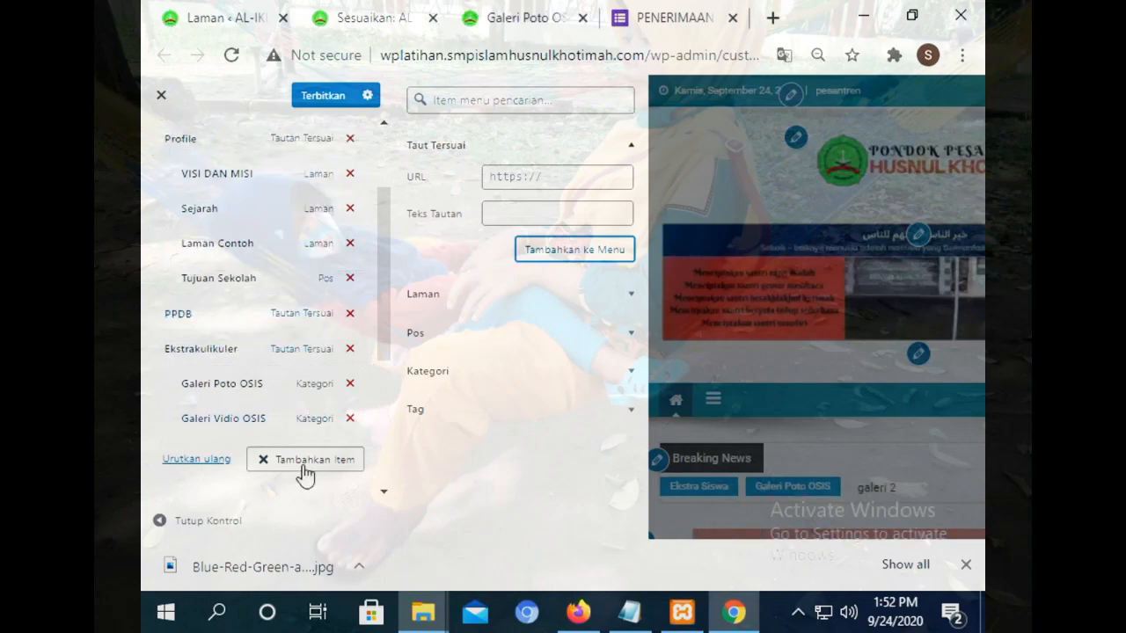
Add a FORMULIR custom link with the pasted Google Form URL, nest it under PPDB, and publish.
{"action": "left_click", "coordinate": [305, 470]}
{"action": "left_click", "coordinate": [295, 476]}
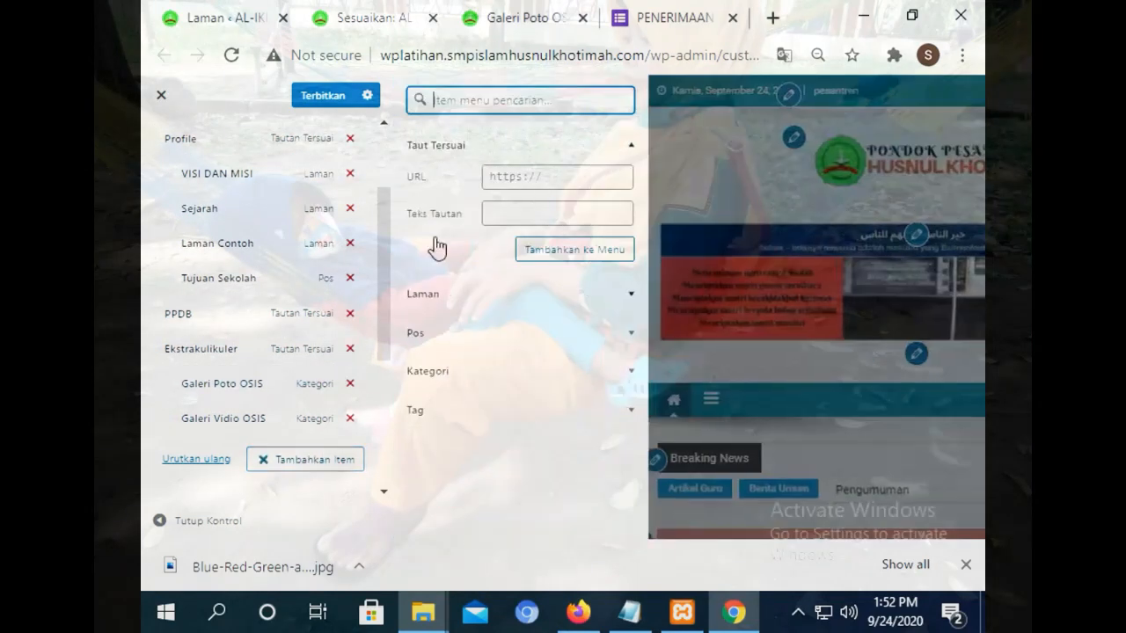
{"action": "left_click", "coordinate": [513, 168]}
{"action": "right_click", "coordinate": [516, 171]}
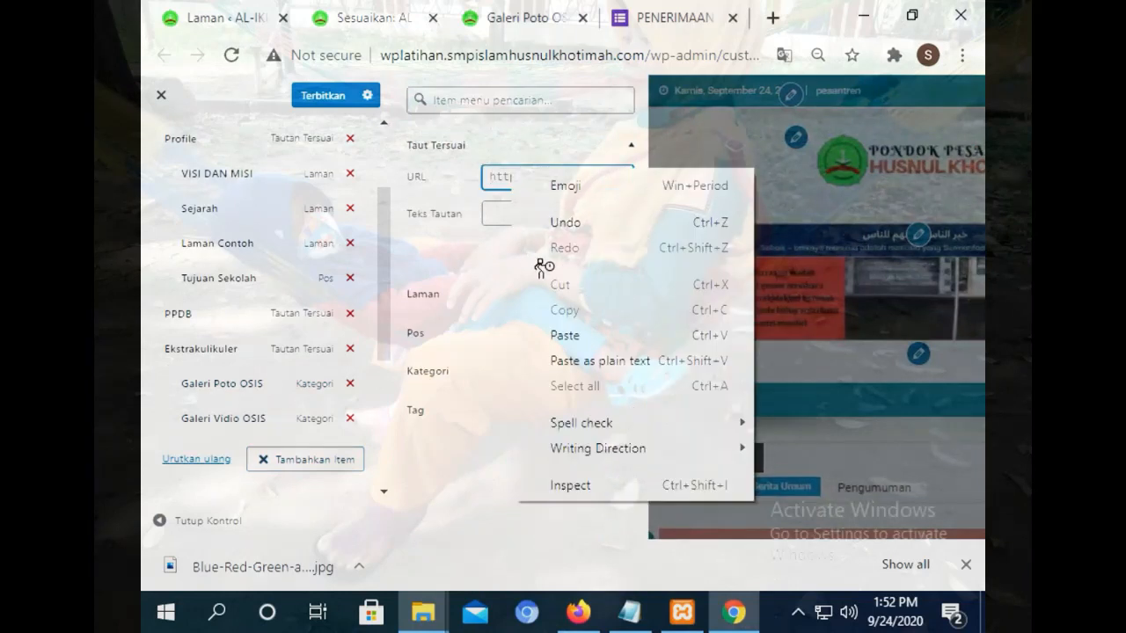
{"action": "left_click", "coordinate": [573, 332]}
{"action": "left_click", "coordinate": [521, 211]}
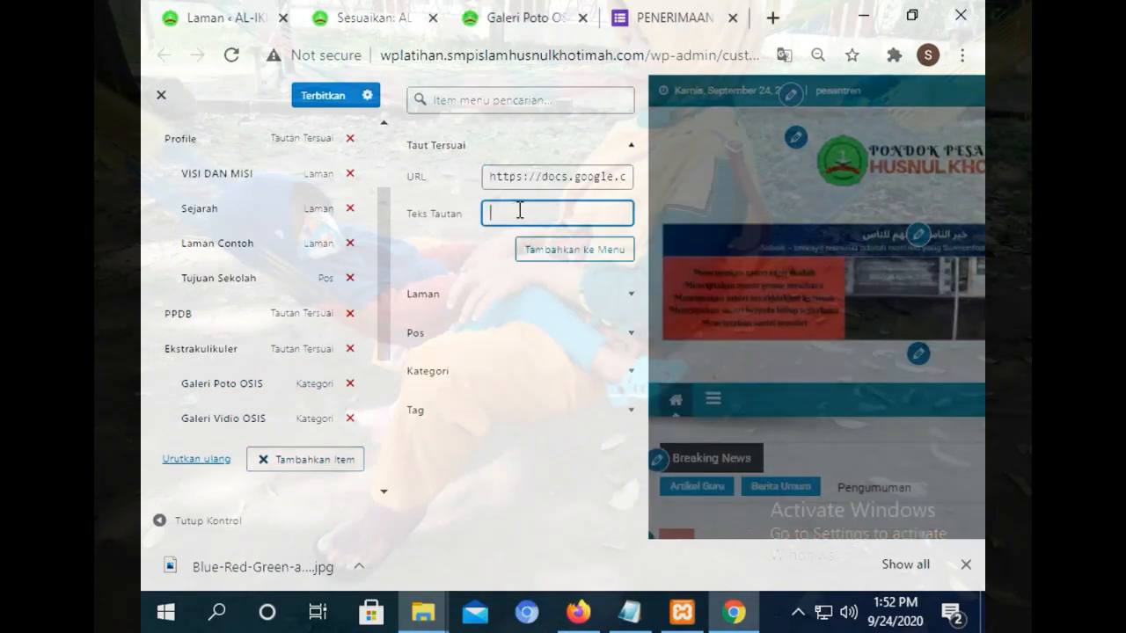
{"action": "type", "text": "FORMULIR"}
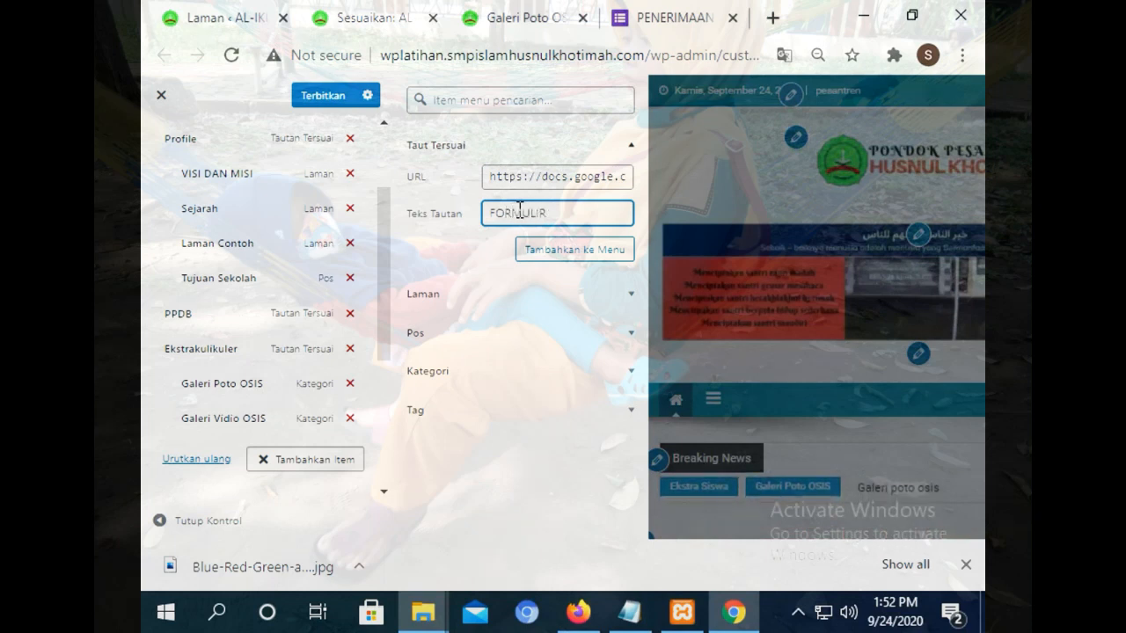
{"action": "left_click", "coordinate": [573, 264]}
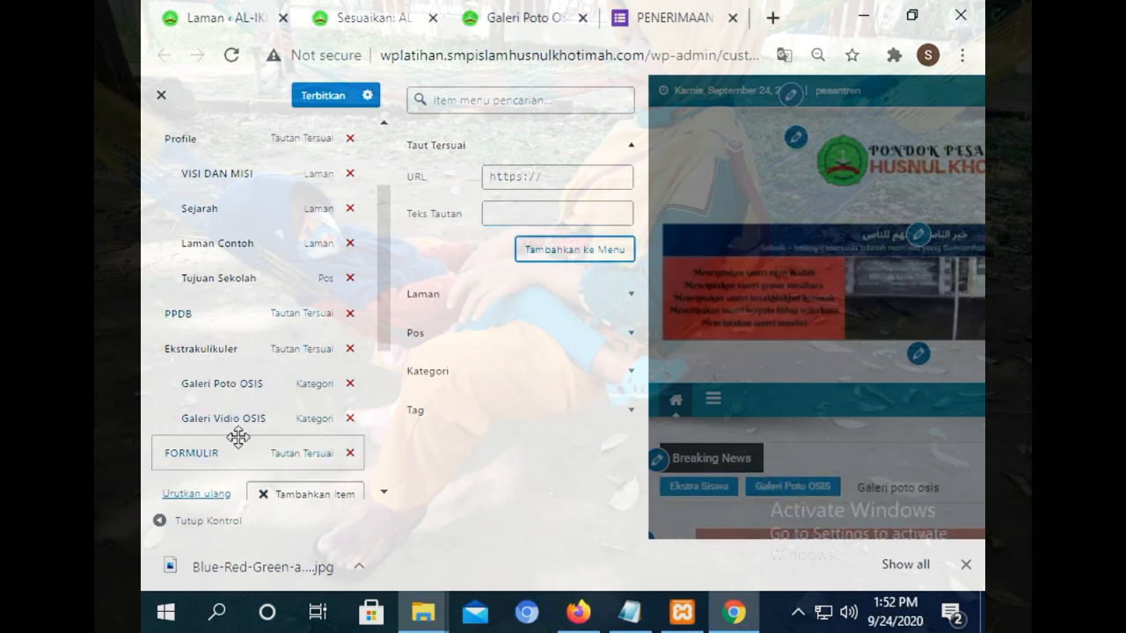
{"action": "left_click_drag", "start_coordinate": [212, 459], "coordinate": [248, 349]}
{"action": "left_click", "coordinate": [330, 99]}
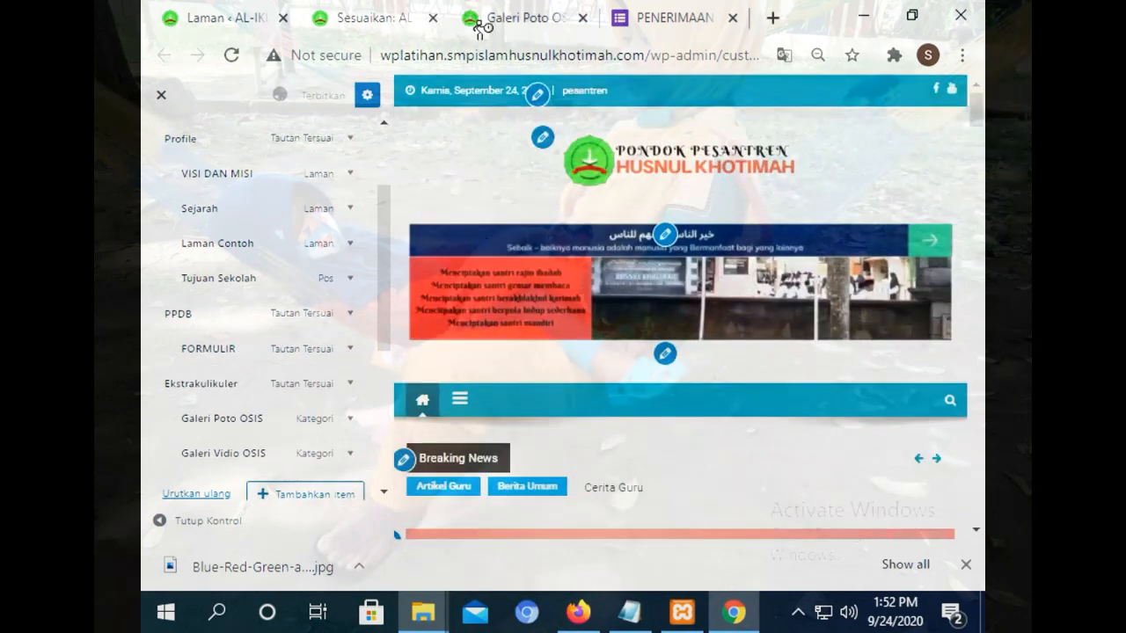
Reload the live site and confirm PPDB > FORMULIR opens the Google Forms PPDB page.
{"action": "left_click", "coordinate": [523, 13]}
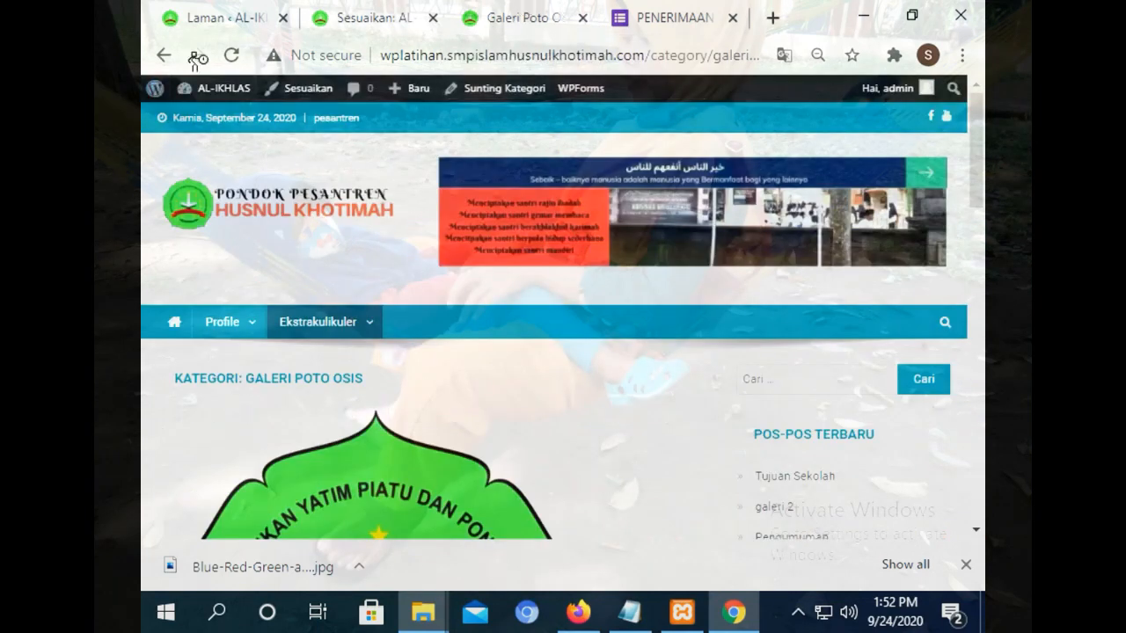
{"action": "left_click", "coordinate": [230, 54]}
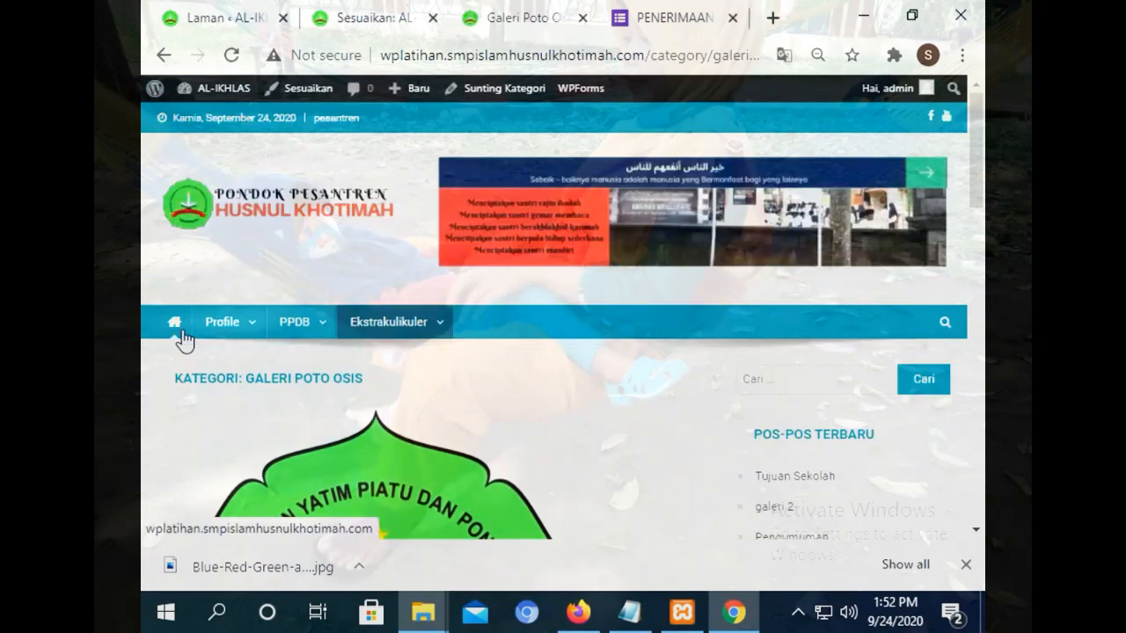
{"action": "left_click", "coordinate": [181, 335]}
{"action": "mouse_move", "coordinate": [320, 327]}
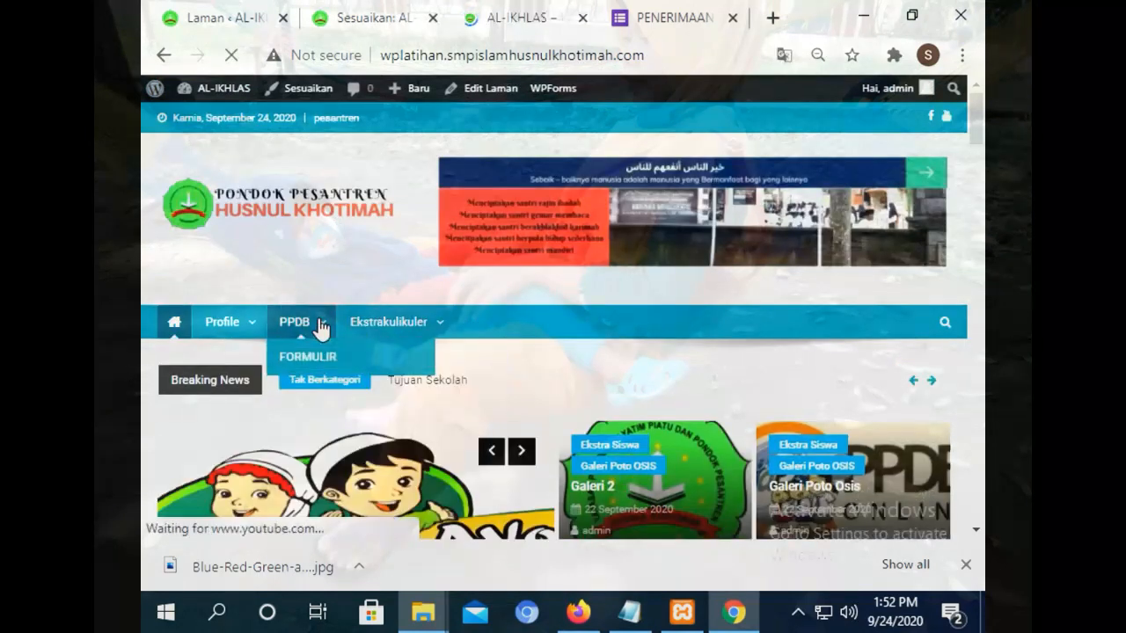
{"action": "left_click", "coordinate": [335, 352]}
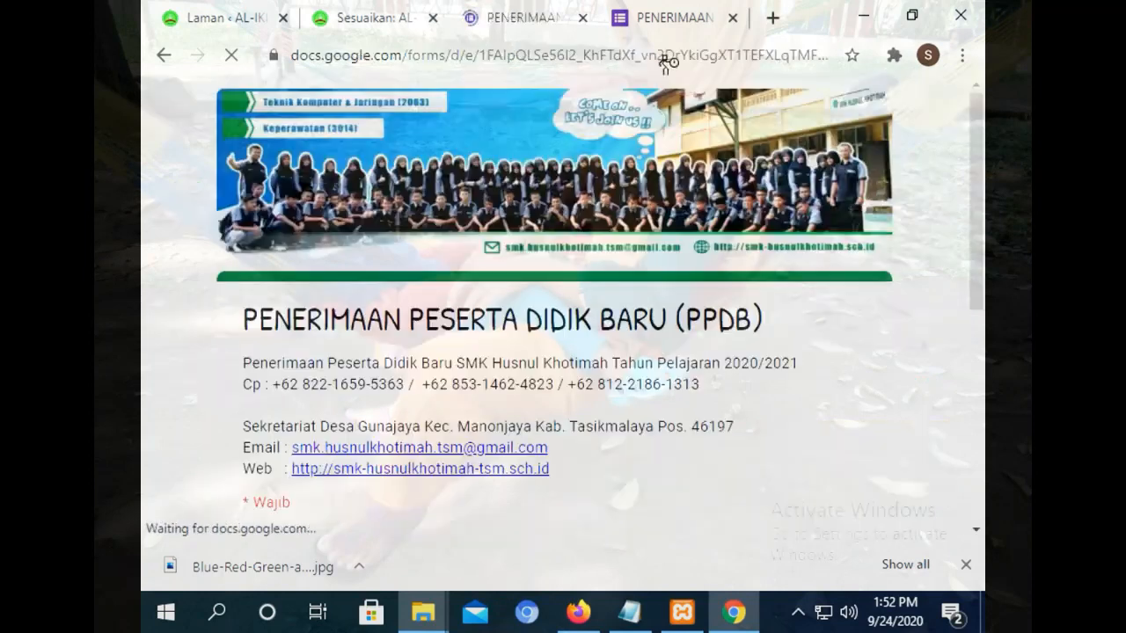
{"action": "left_click", "coordinate": [730, 17]}
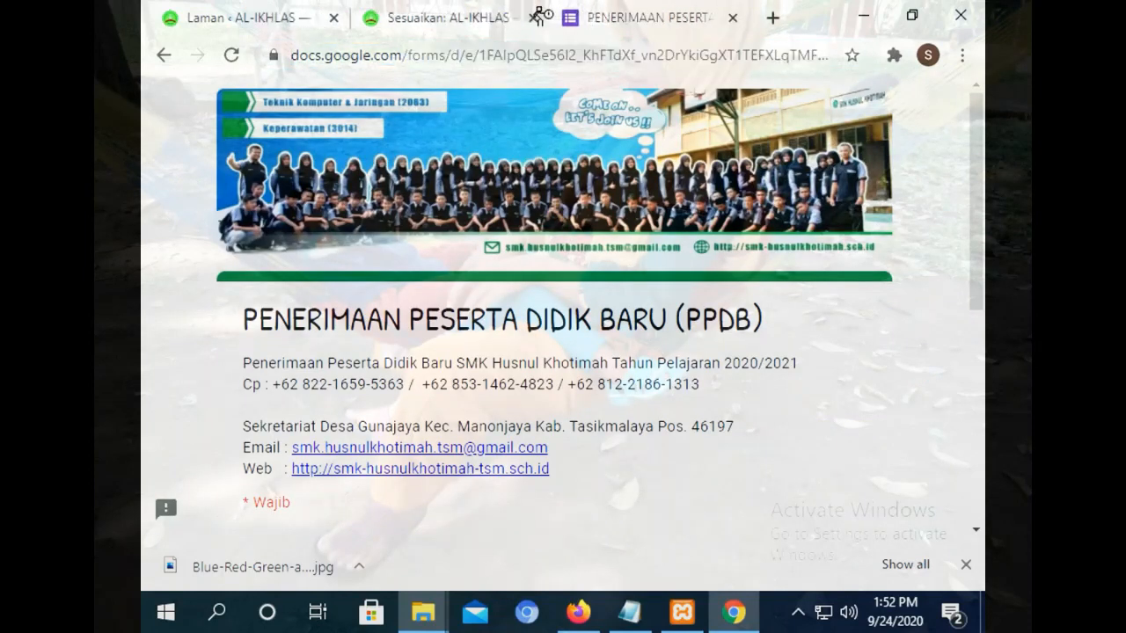
Back in the menu Customizer, expand the FORMULIR item's link settings.
{"action": "left_click", "coordinate": [533, 9]}
{"action": "left_click", "coordinate": [590, 5]}
{"action": "left_click", "coordinate": [540, 7]}
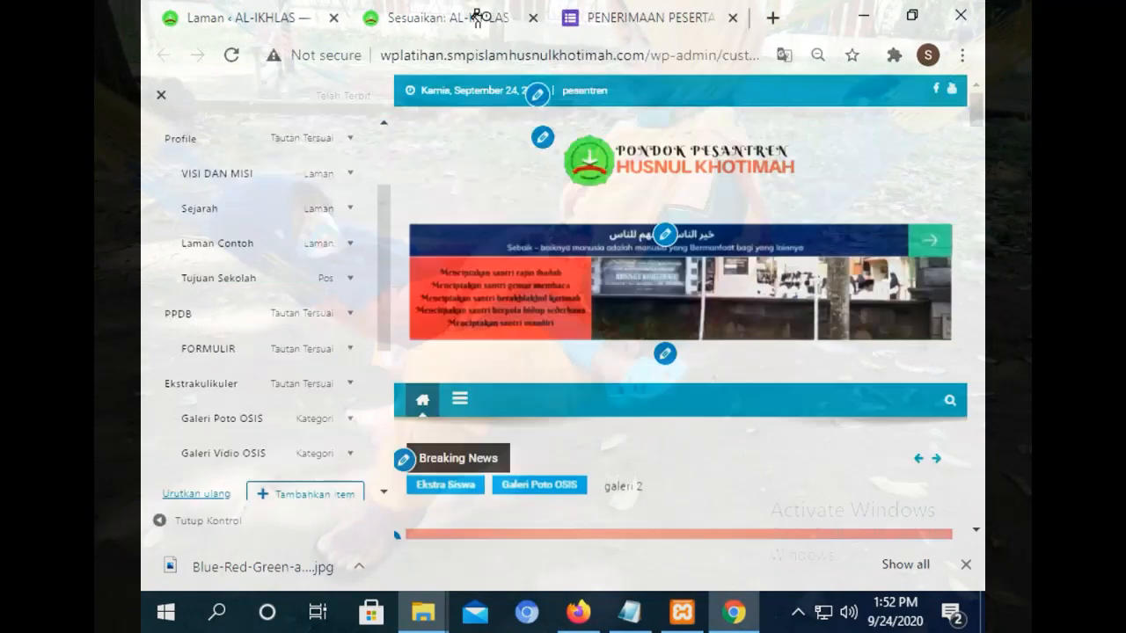
{"action": "left_click", "coordinate": [651, 6]}
{"action": "left_click", "coordinate": [164, 55]}
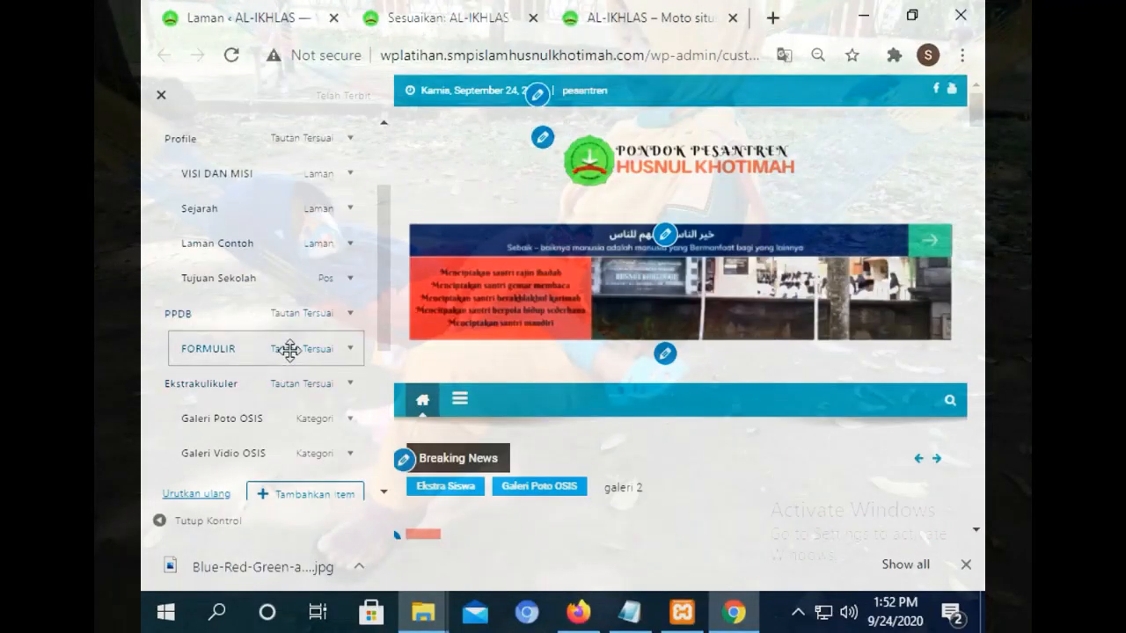
{"action": "left_click", "coordinate": [291, 350]}
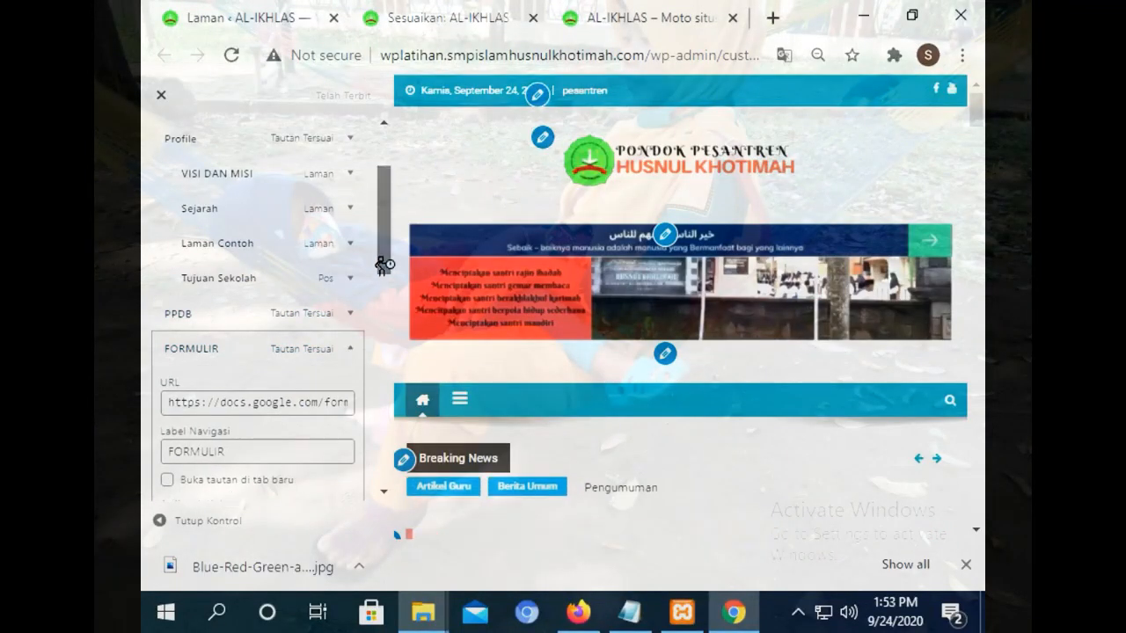
Retest the FORMULIR link under PPDB on the live site.
{"action": "scroll", "coordinate": [381, 263], "scroll_direction": "down", "scroll_amount": 2}
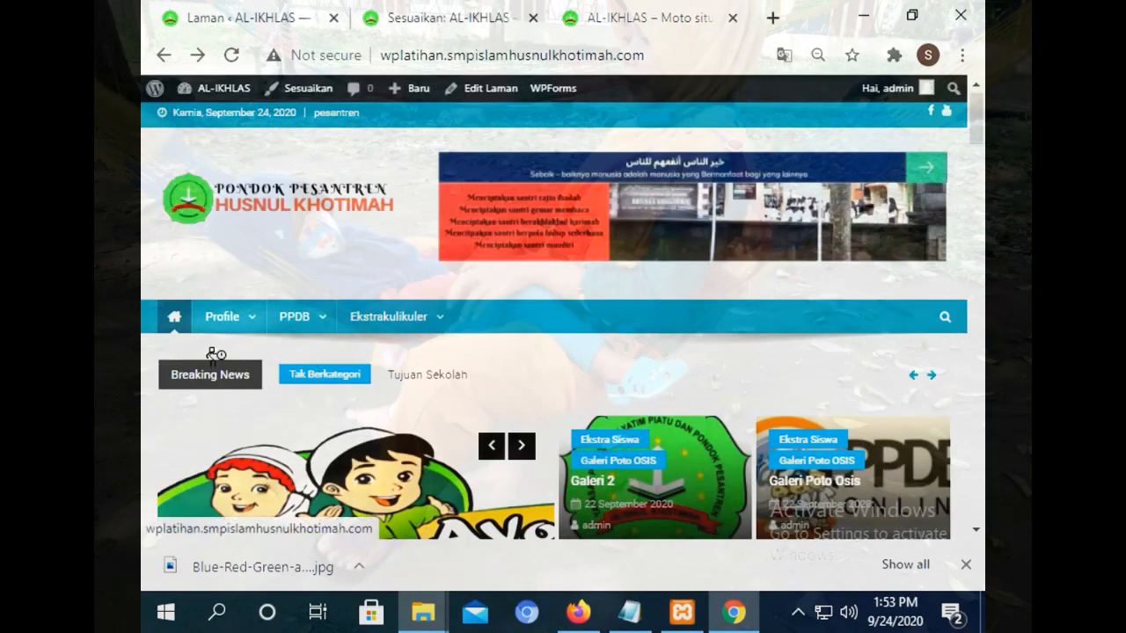
{"action": "mouse_move", "coordinate": [277, 322]}
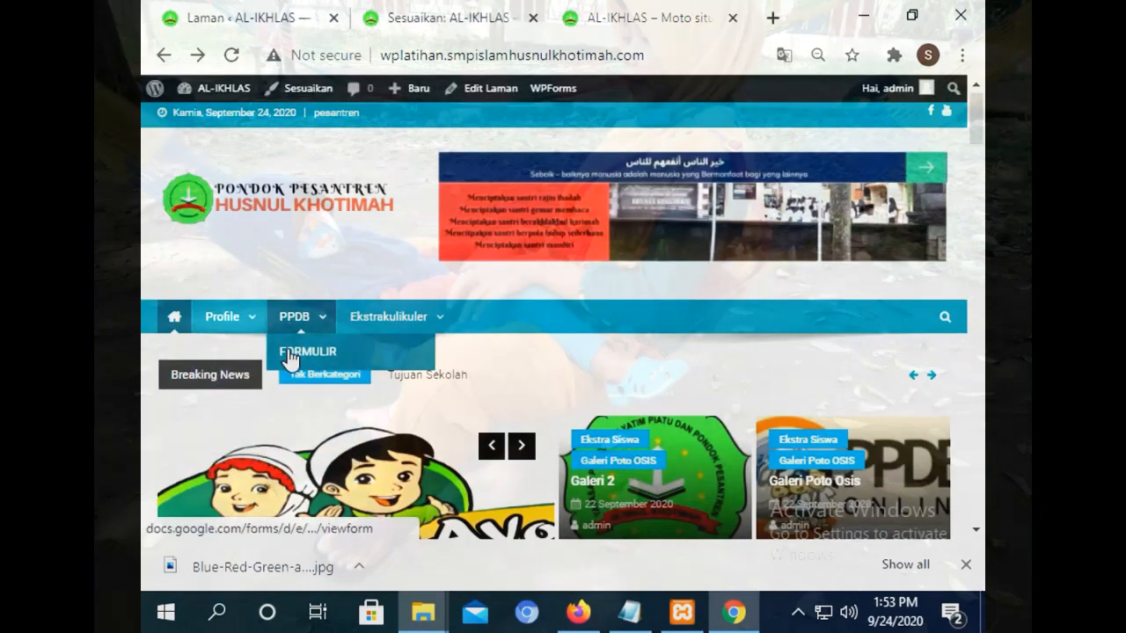
{"action": "left_click", "coordinate": [290, 354]}
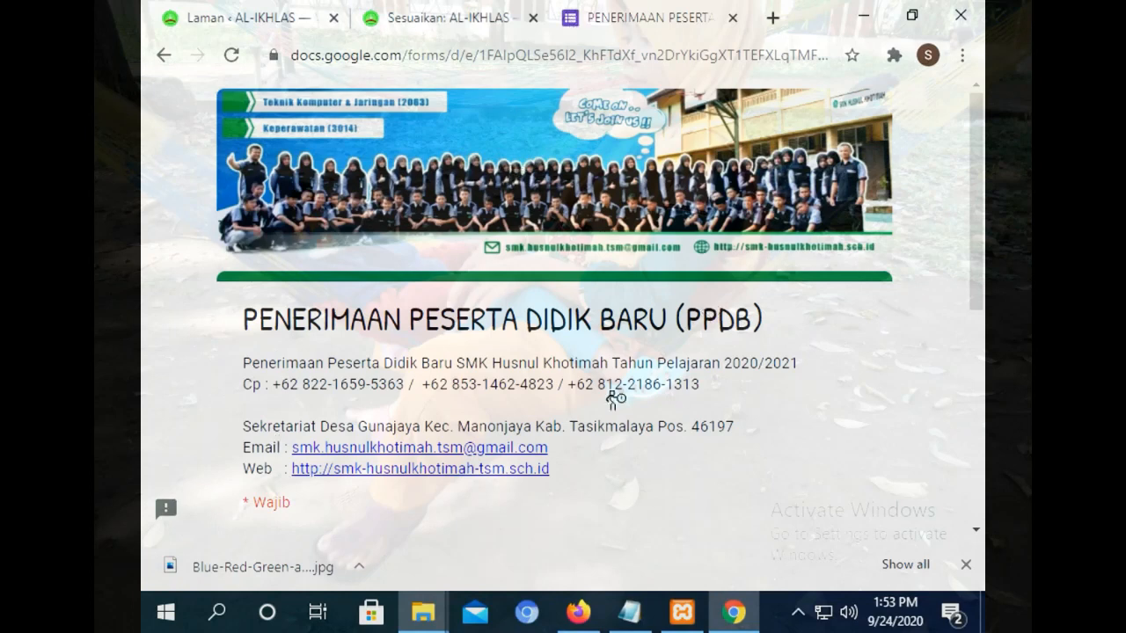
Tick 'Buka tautan di tab baru' so FORMULIR opens in a new tab.
{"action": "left_click", "coordinate": [164, 55]}
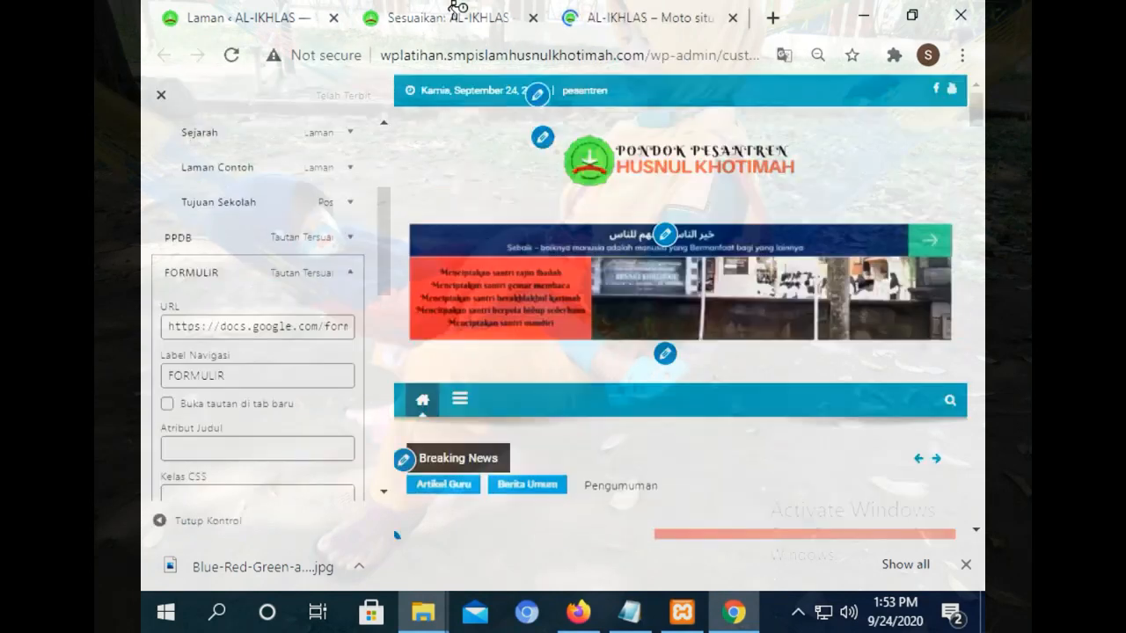
{"action": "left_click", "coordinate": [167, 403]}
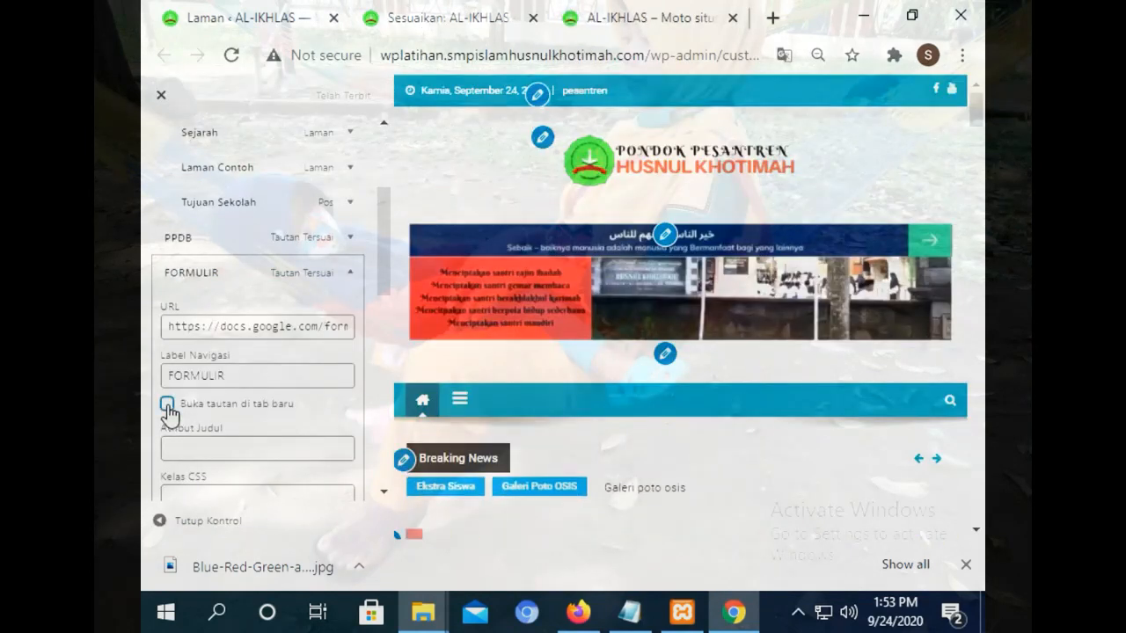
{"action": "left_click_drag", "start_coordinate": [389, 264], "coordinate": [343, 132]}
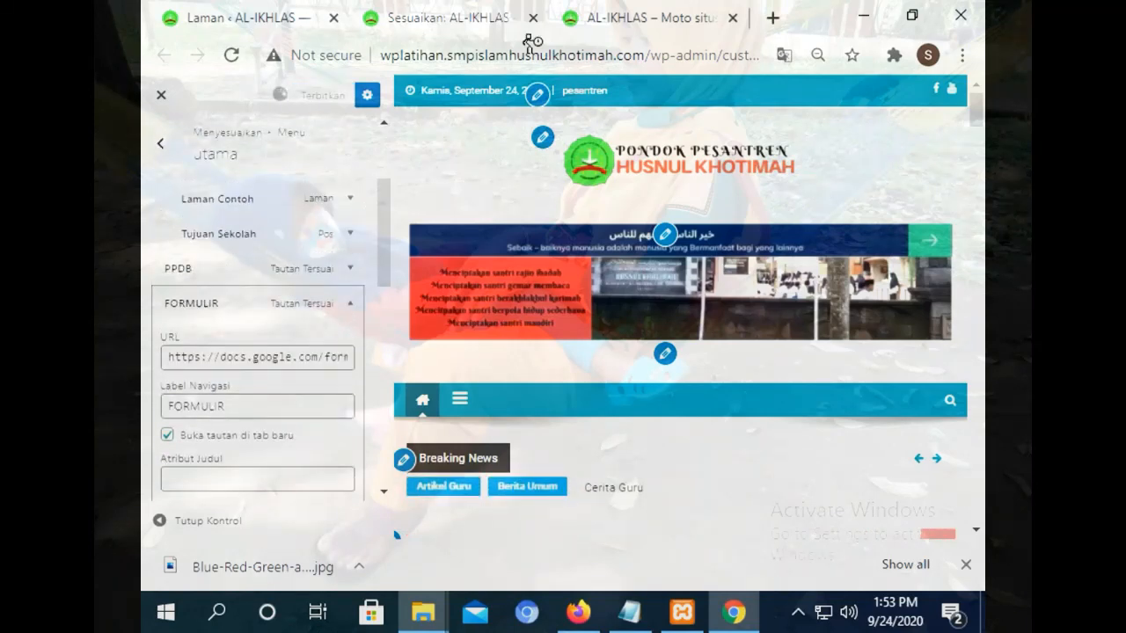
{"action": "left_click", "coordinate": [633, 18]}
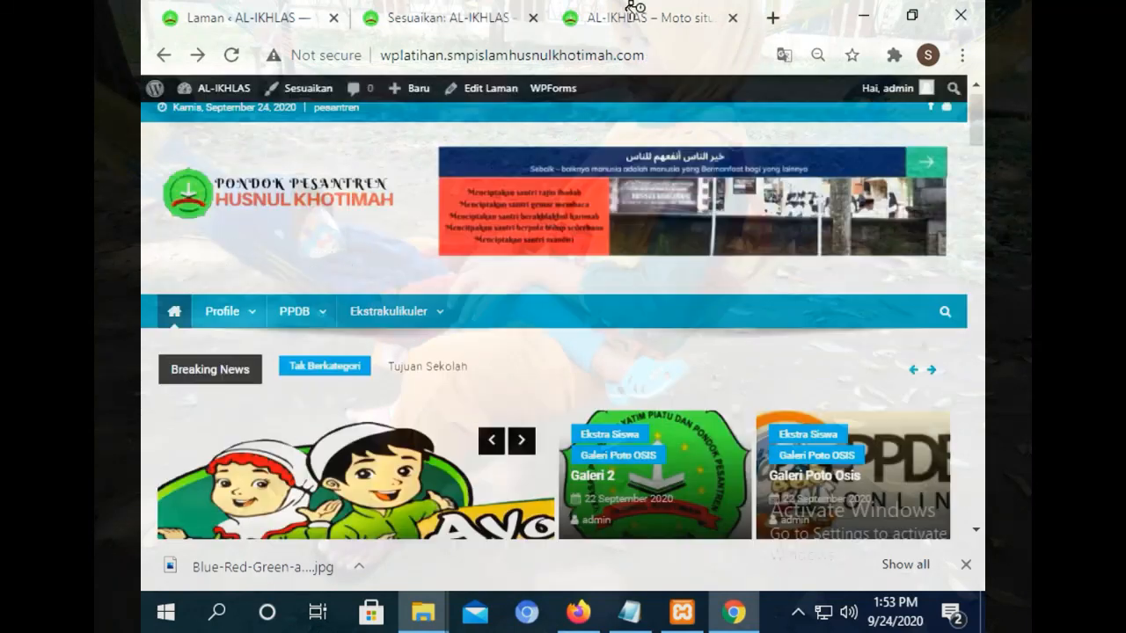
Reload the live site and verify FORMULIR now opens the PPDB form in a separate tab.
{"action": "left_click", "coordinate": [231, 55]}
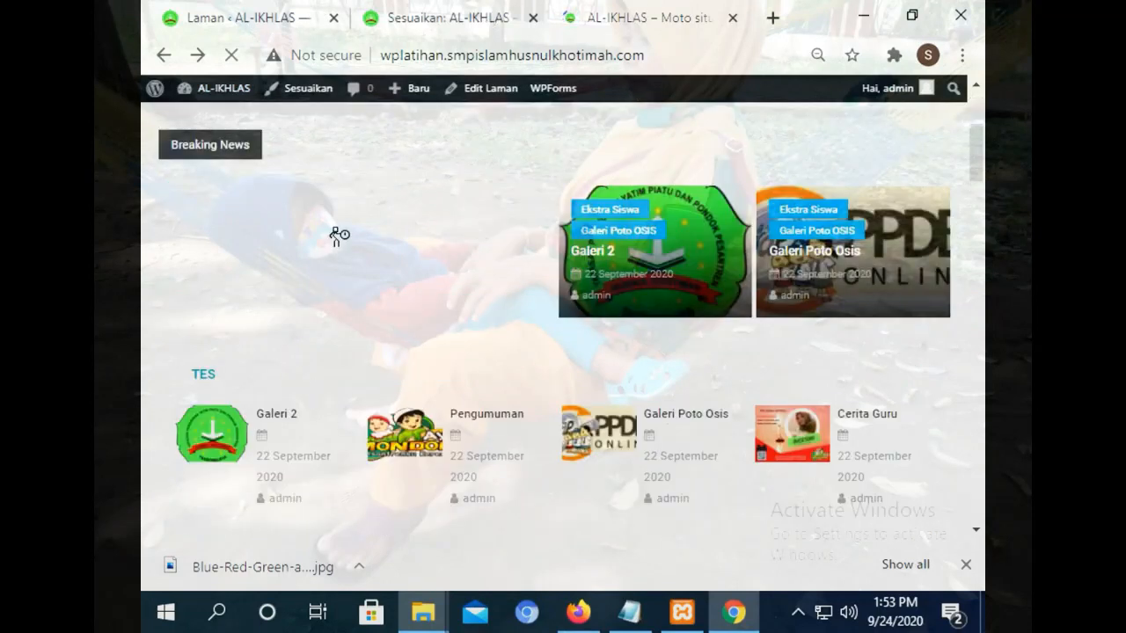
{"action": "left_click_drag", "start_coordinate": [977, 173], "coordinate": [979, 84]}
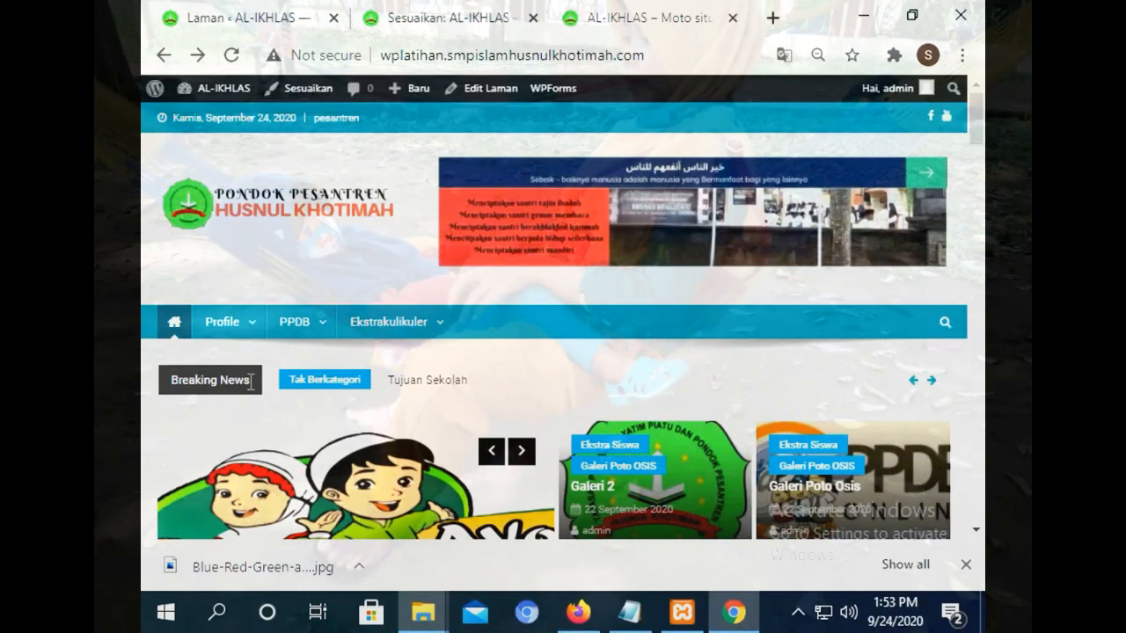
{"action": "mouse_move", "coordinate": [305, 329]}
{"action": "left_click", "coordinate": [308, 359]}
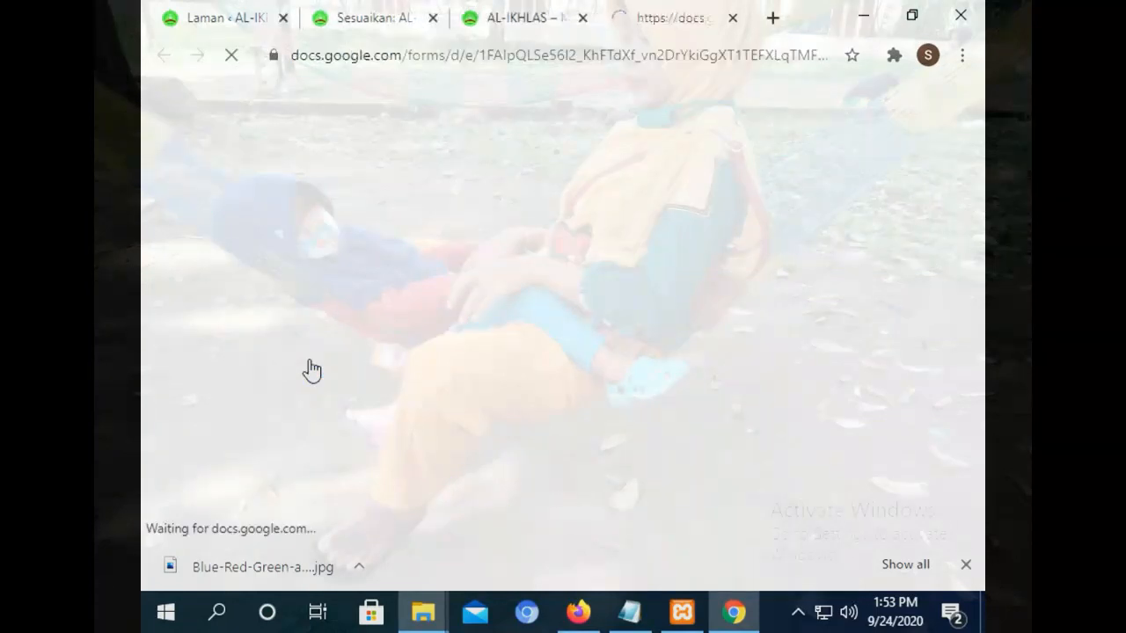
{"action": "left_click", "coordinate": [541, 12]}
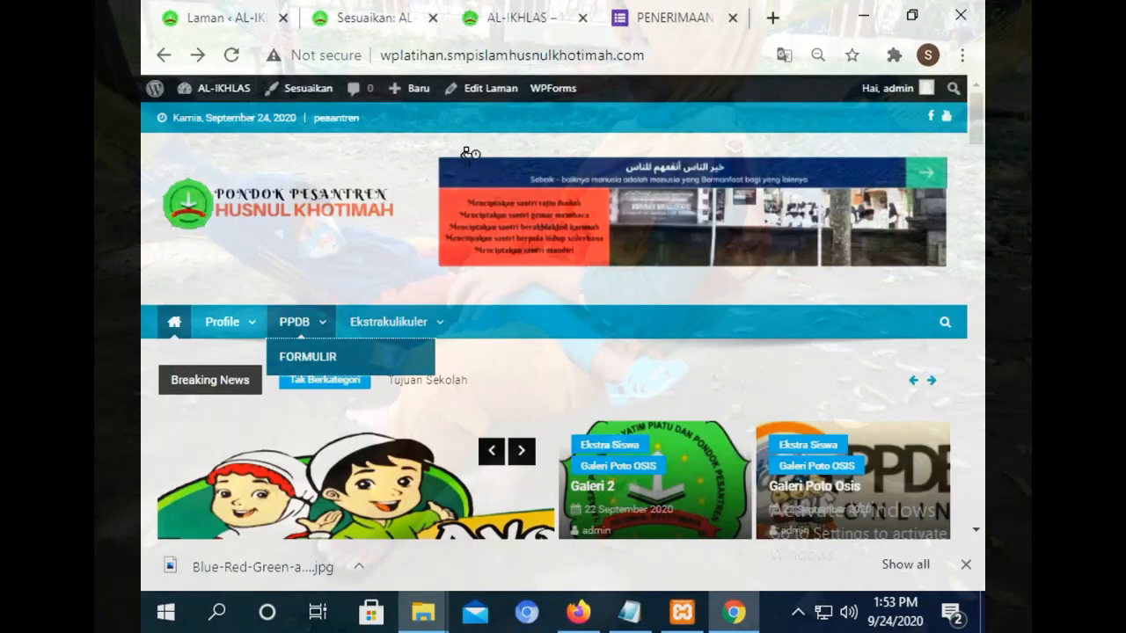
{"action": "left_click", "coordinate": [669, 17]}
{"action": "mouse_move", "coordinate": [977, 115]}
{"action": "left_mouse_down"}
{"action": "mouse_move", "coordinate": [976, 428]}
{"action": "mouse_move", "coordinate": [977, 114]}
{"action": "left_mouse_up"}
{"action": "left_click", "coordinate": [486, 16]}
Load smpislamhusnulkhotimah.com in a new browser tab.
{"action": "left_click", "coordinate": [772, 18]}
{"action": "type", "text": "S"}
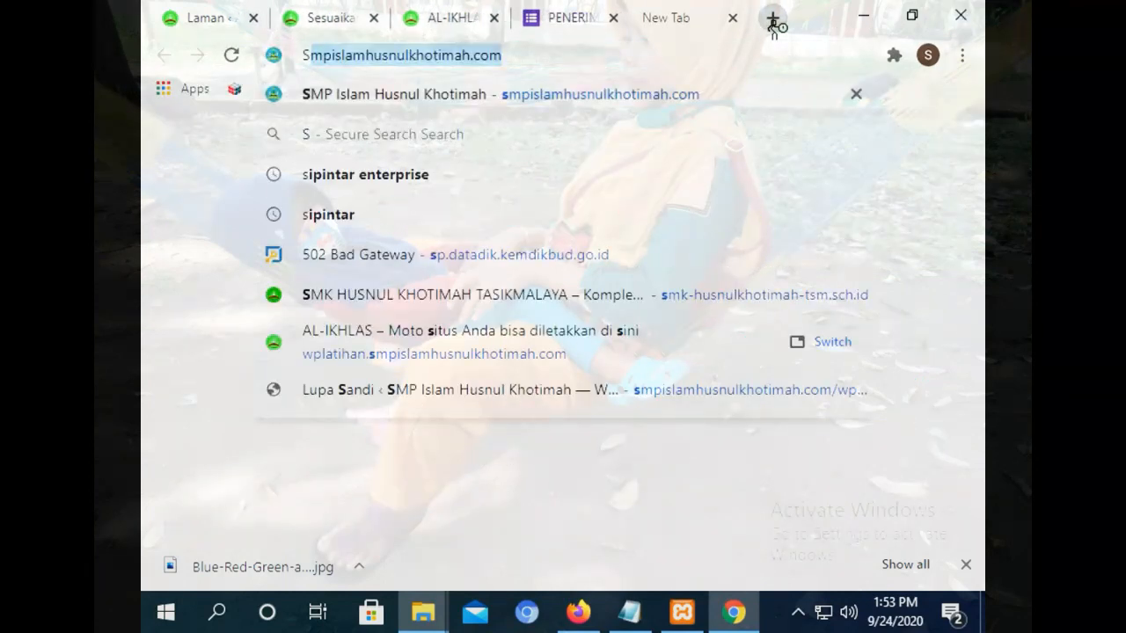
{"action": "key", "text": "Return"}
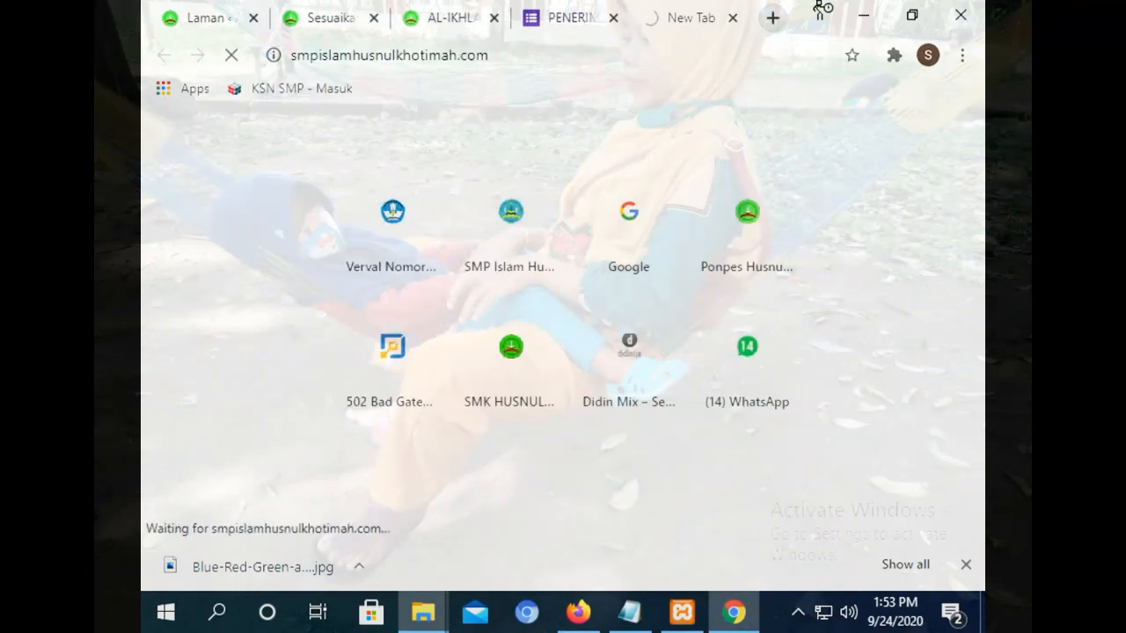
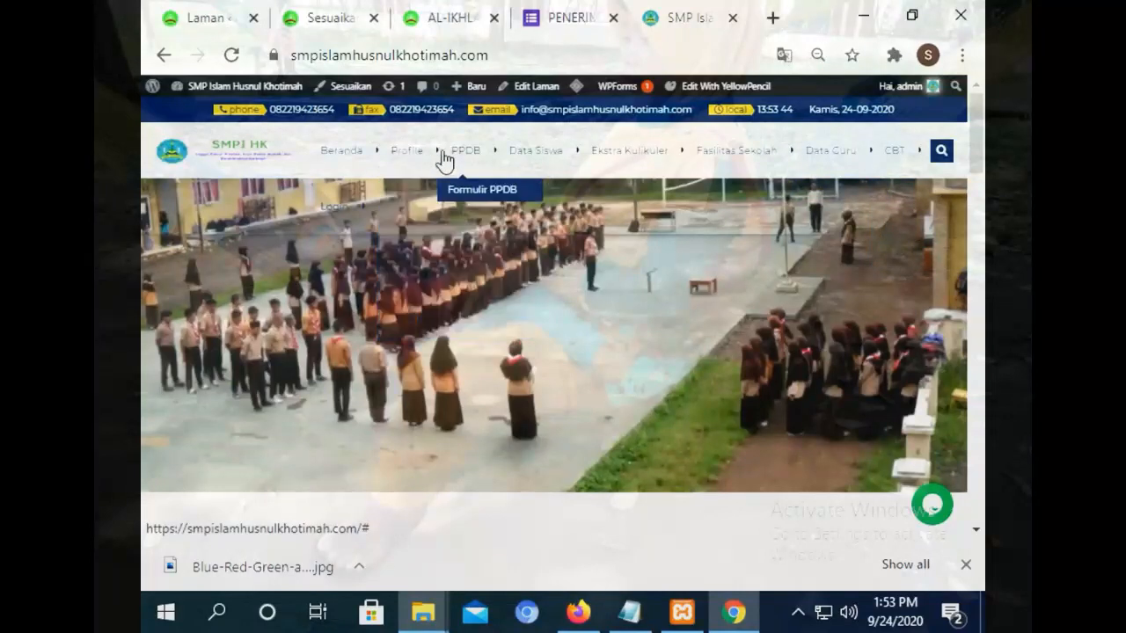
Search for 'SMP NEGERI 1 MANONJAYA' from a fresh browser tab.
{"action": "left_click", "coordinate": [773, 19]}
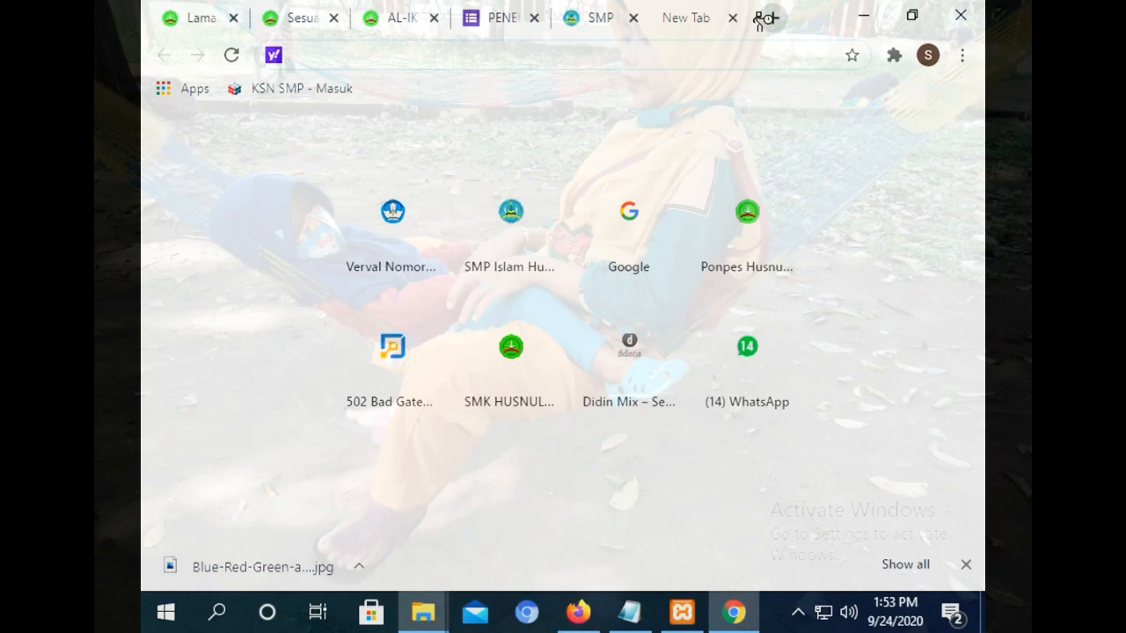
{"action": "type", "text": "WE"}
{"action": "key", "text": "BackSpace"}
{"action": "key", "text": "BackSpace"}
{"action": "key", "text": "BackSpace"}
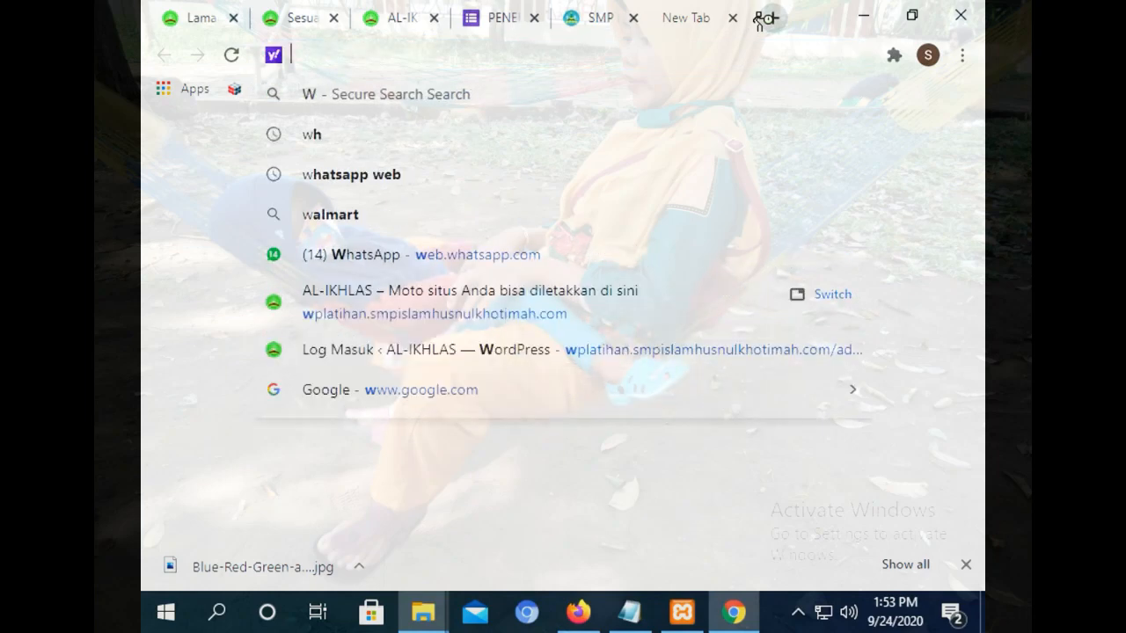
{"action": "type", "text": "SMP NEG"}
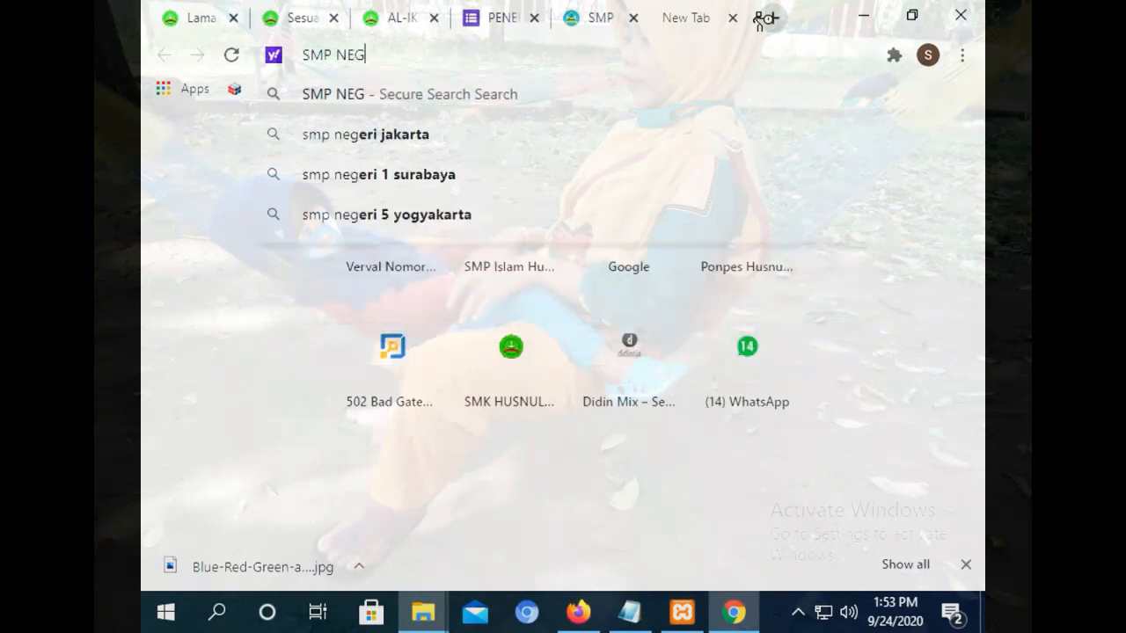
{"action": "type", "text": "ERI 1 MAN"}
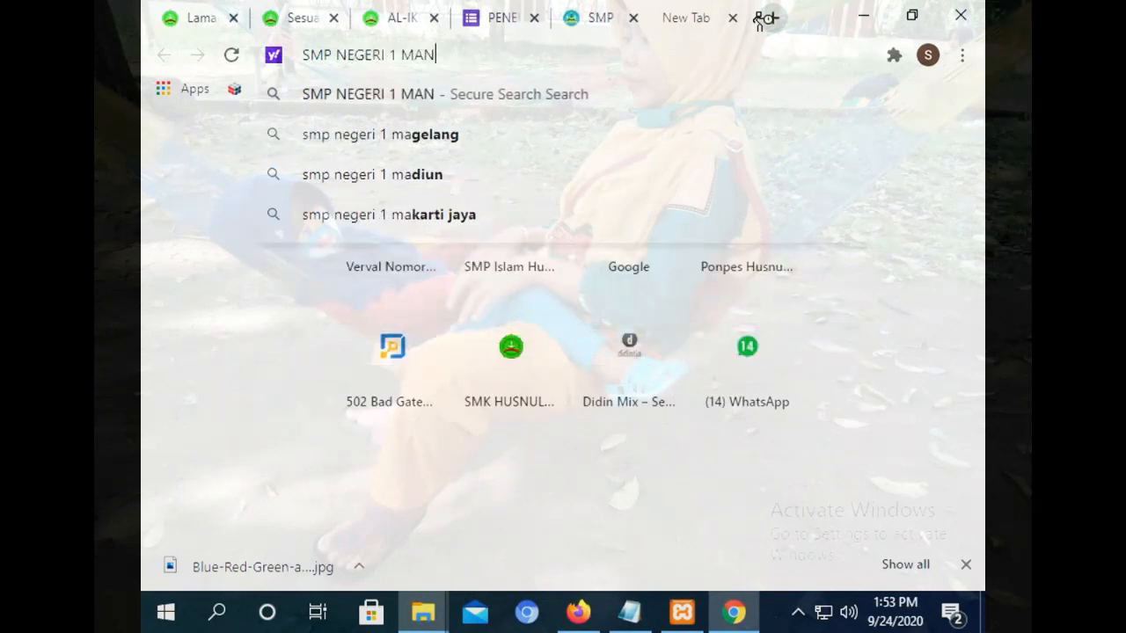
{"action": "type", "text": "ONJAYA"}
{"action": "key", "text": "Return"}
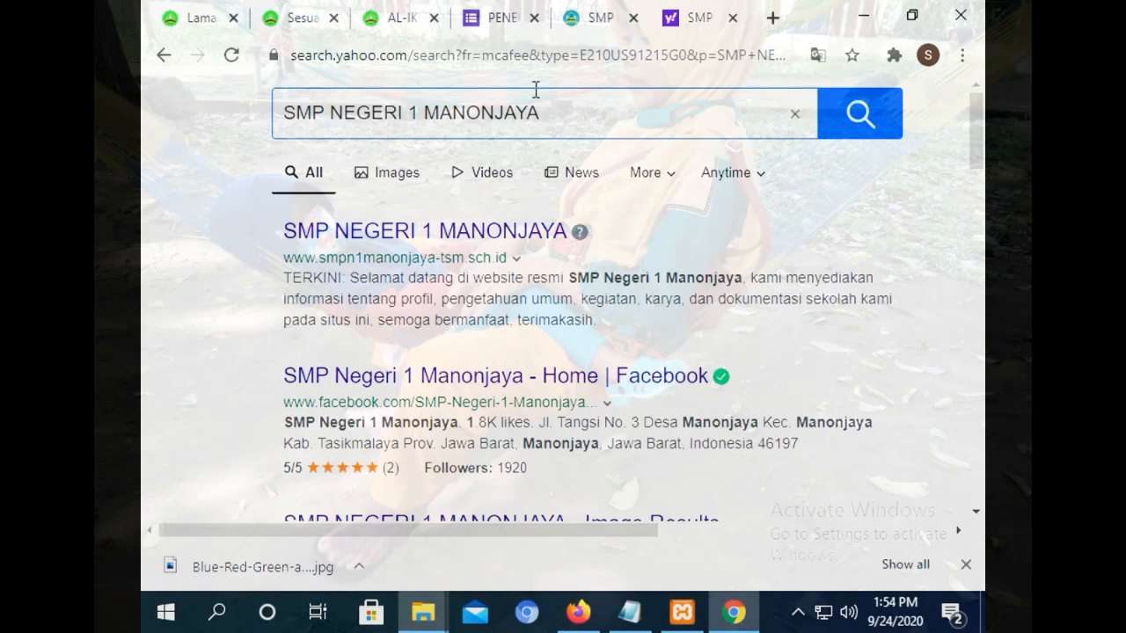
Open the school's official site from the first Yahoo result, then return to the SMP Islam Husnul Khotimah tab.
{"action": "left_click", "coordinate": [454, 256]}
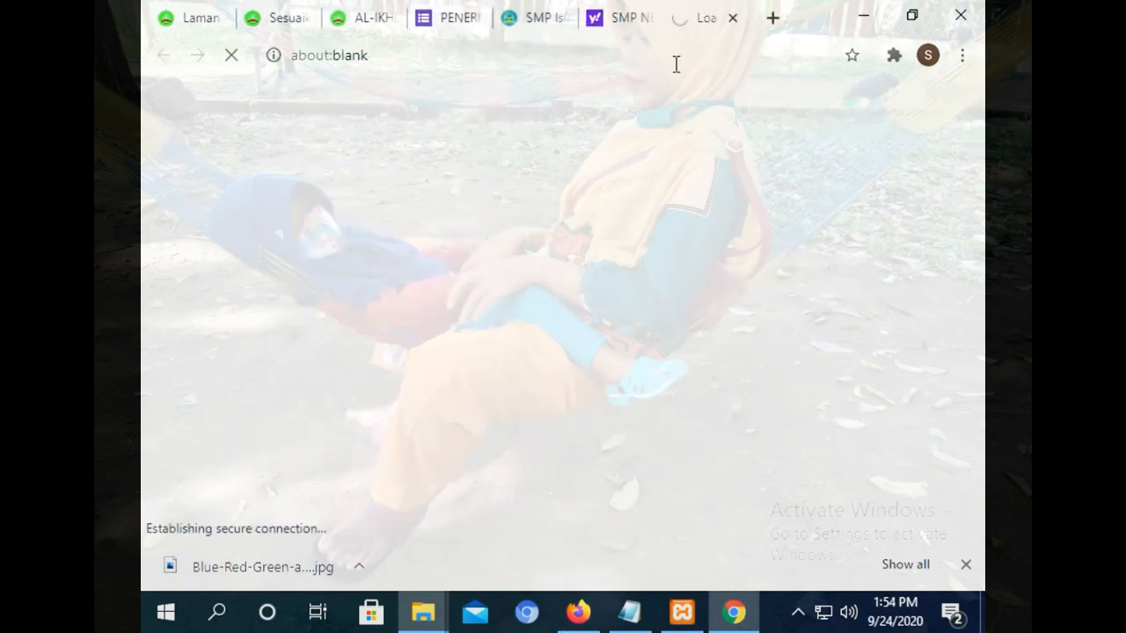
{"action": "left_click", "coordinate": [630, 14]}
{"action": "left_click", "coordinate": [712, 17]}
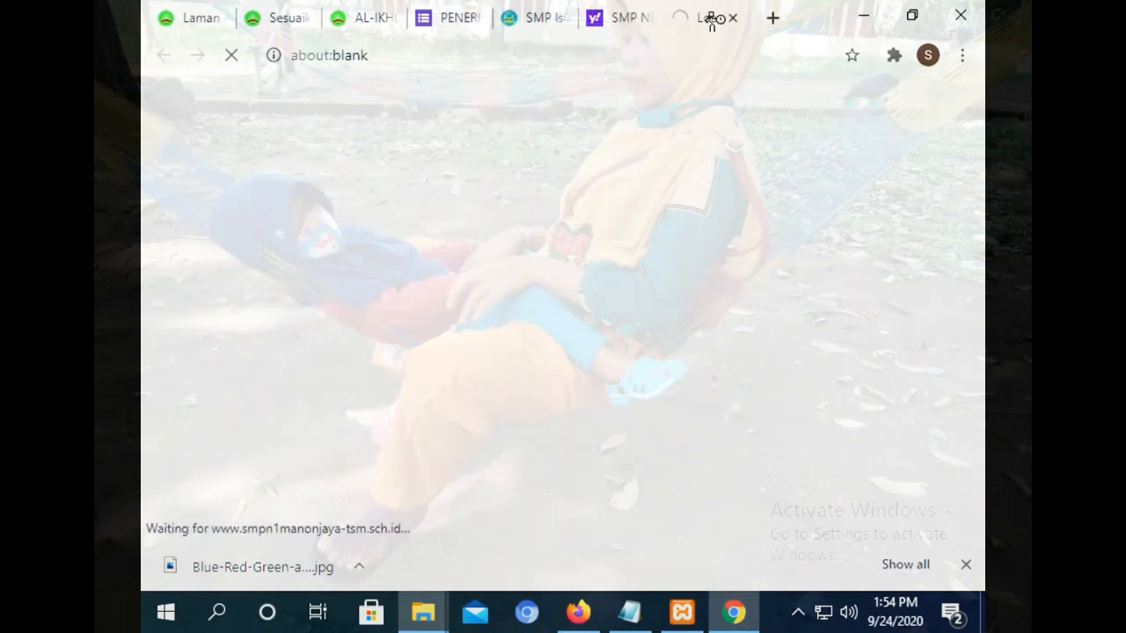
{"action": "left_click", "coordinate": [623, 21]}
{"action": "left_click", "coordinate": [713, 7]}
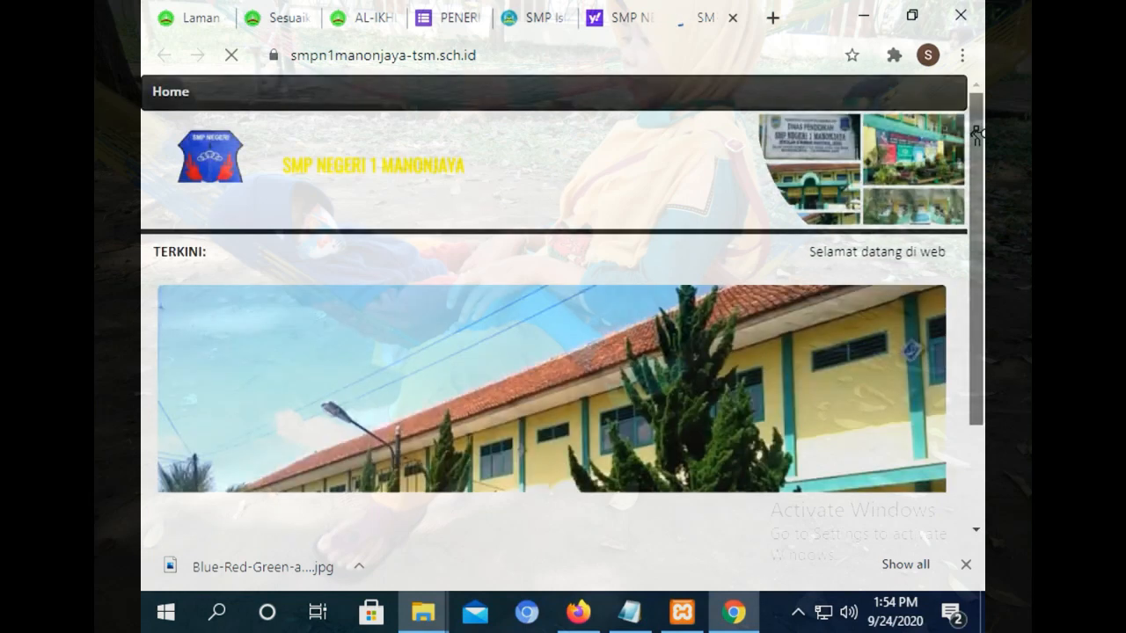
{"action": "left_click_drag", "start_coordinate": [976, 134], "coordinate": [708, 24]}
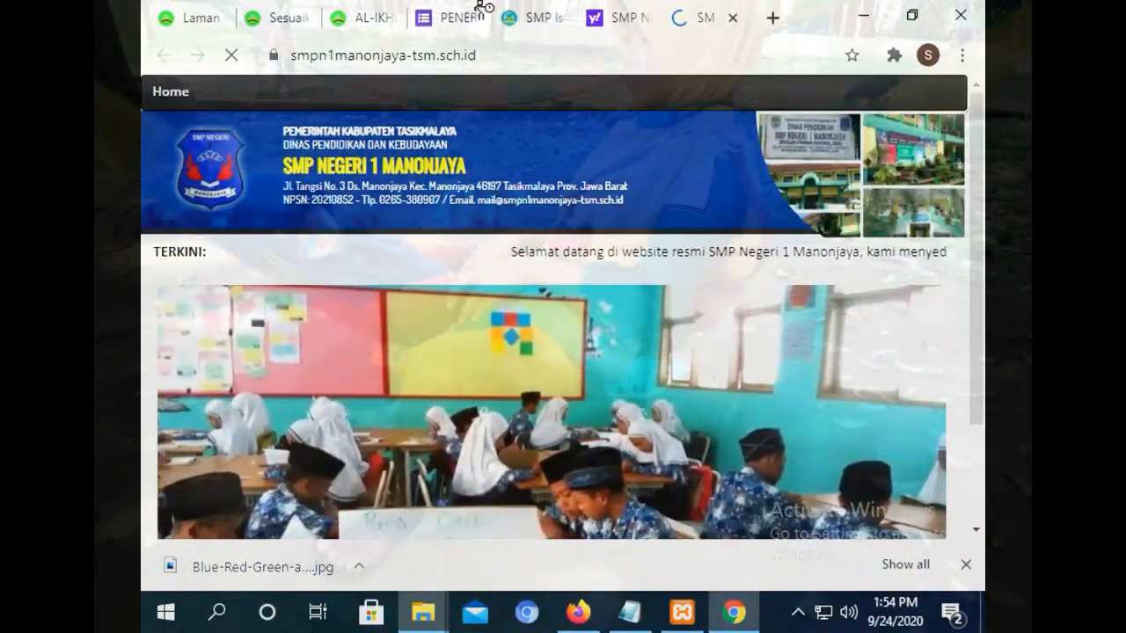
{"action": "left_click", "coordinate": [509, 20]}
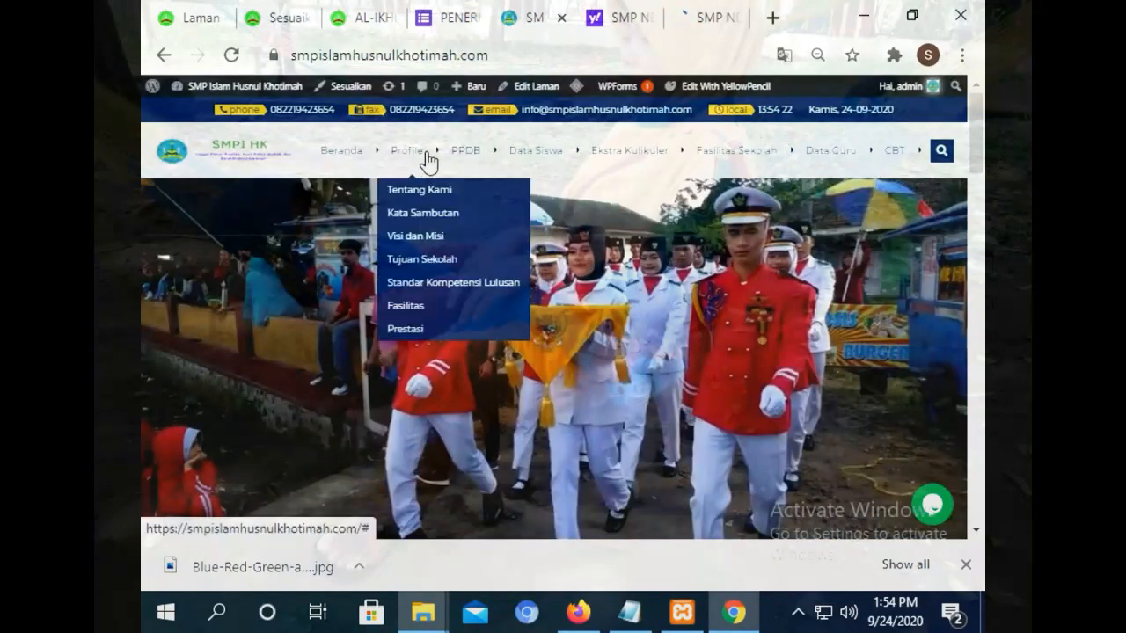
Check the PPDB form, AL-IKHLAS site and still-loading SMP Negeri tabs.
{"action": "left_click", "coordinate": [440, 17]}
{"action": "left_click", "coordinate": [345, 19]}
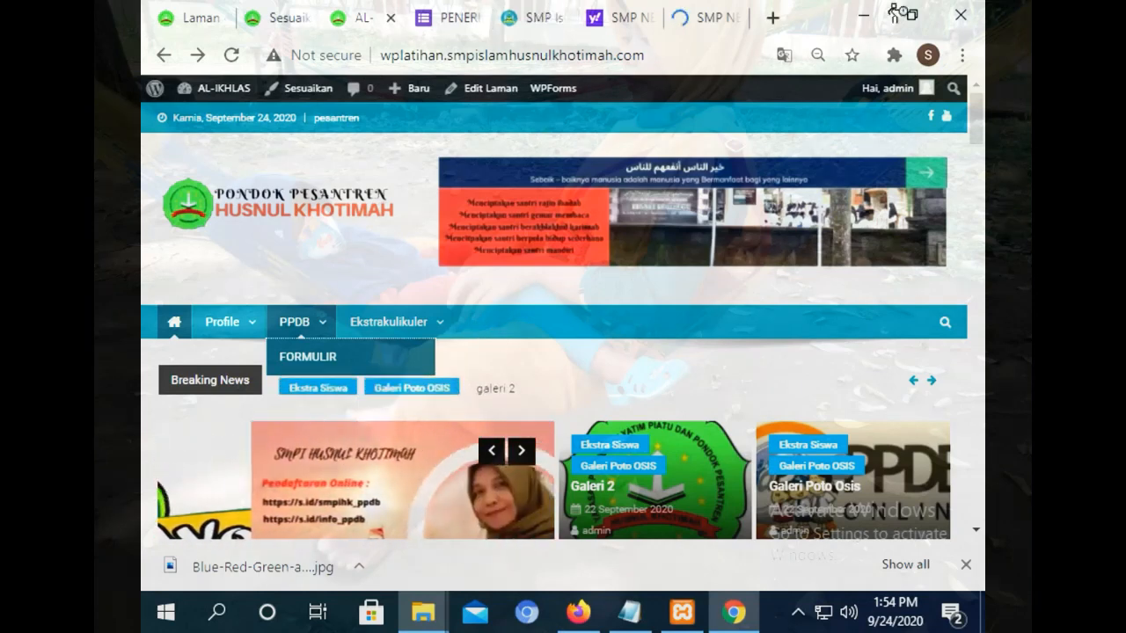
{"action": "left_click", "coordinate": [730, 17]}
Load pesantrenhusnulkhotimah.com and its Informasi section, then return to the WordPress Pages list.
{"action": "left_click", "coordinate": [774, 18]}
{"action": "type", "text": "PE"}
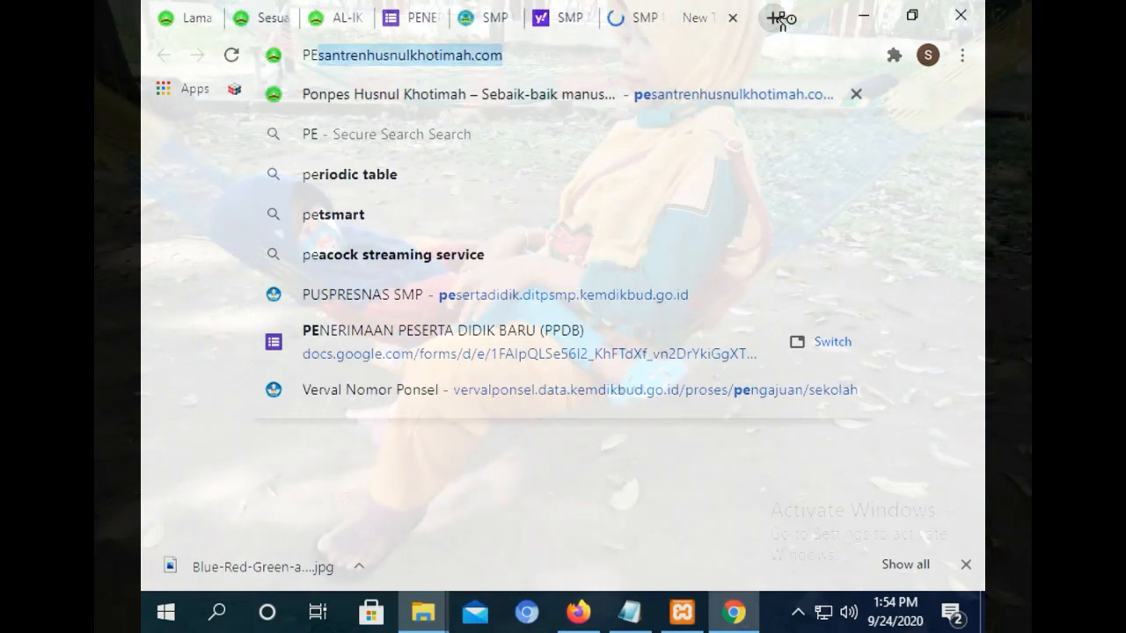
{"action": "key", "text": "Return"}
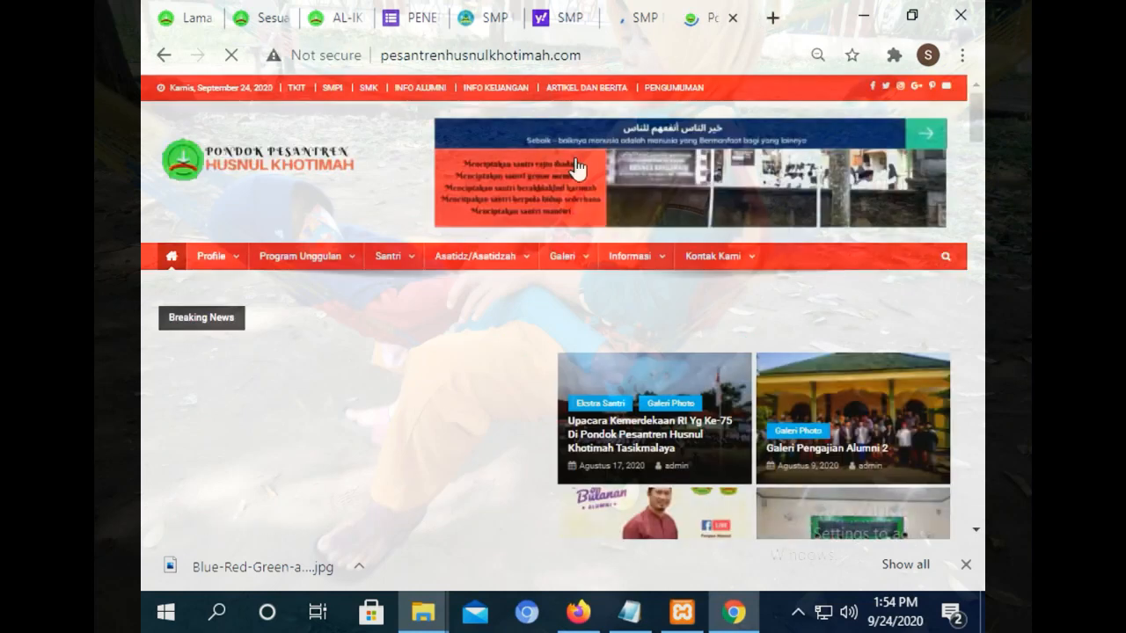
{"action": "mouse_move", "coordinate": [403, 273]}
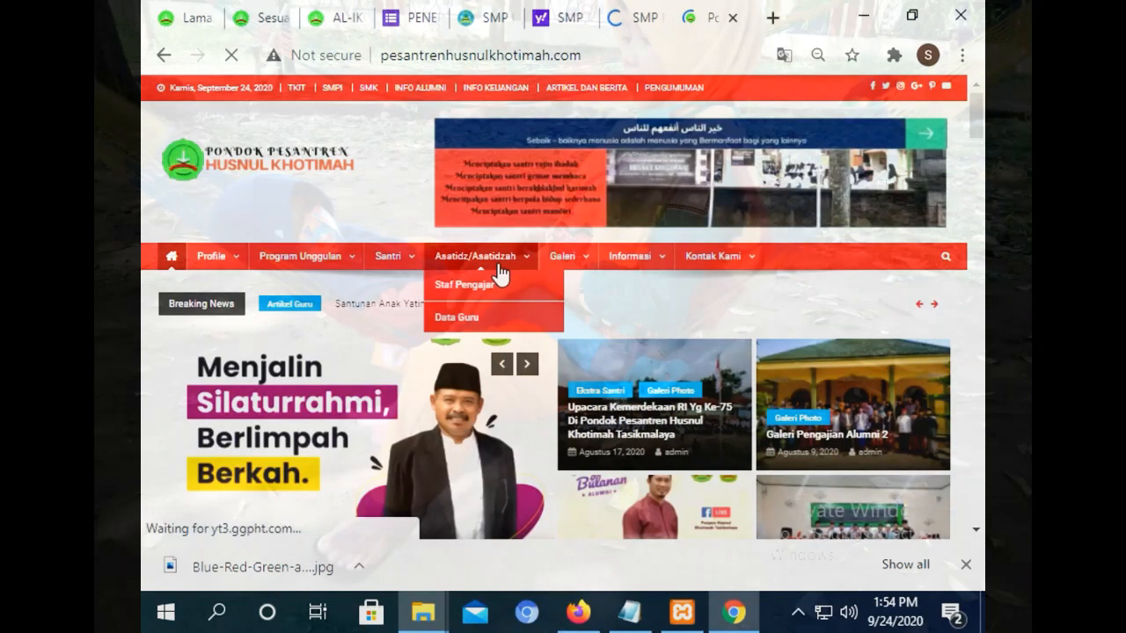
{"action": "mouse_move", "coordinate": [626, 276]}
{"action": "mouse_move", "coordinate": [723, 270]}
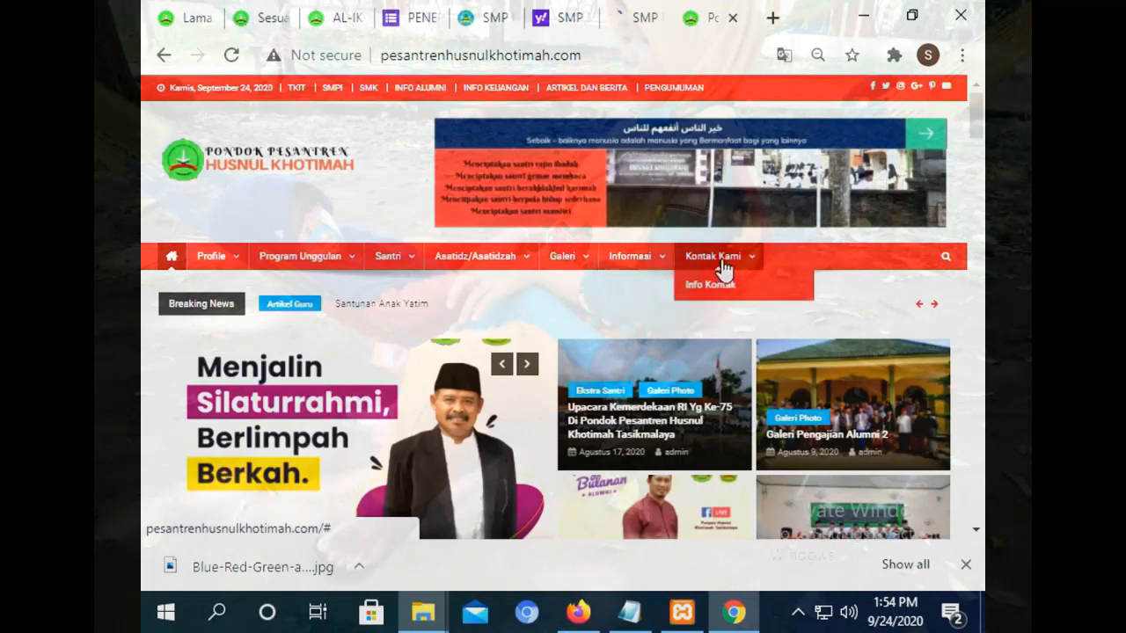
{"action": "left_click", "coordinate": [647, 262]}
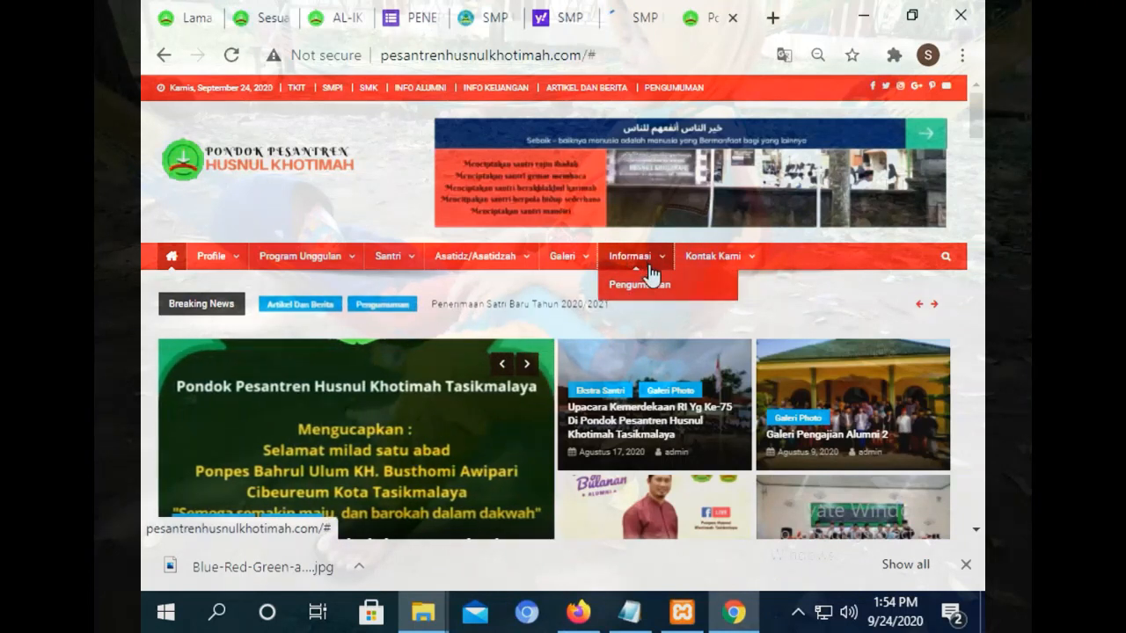
{"action": "left_click", "coordinate": [209, 17]}
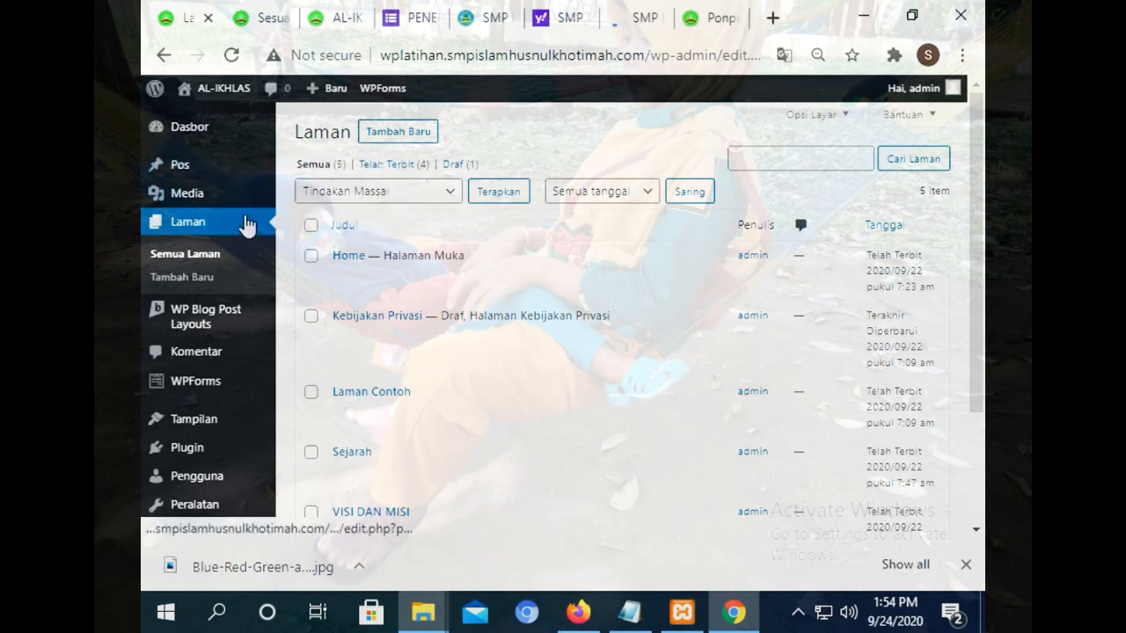
Open the 'Penerimaan Satri Baru Tahun 2020/2021' post, select its article text, and return to WordPress admin.
{"action": "mouse_move", "coordinate": [211, 204]}
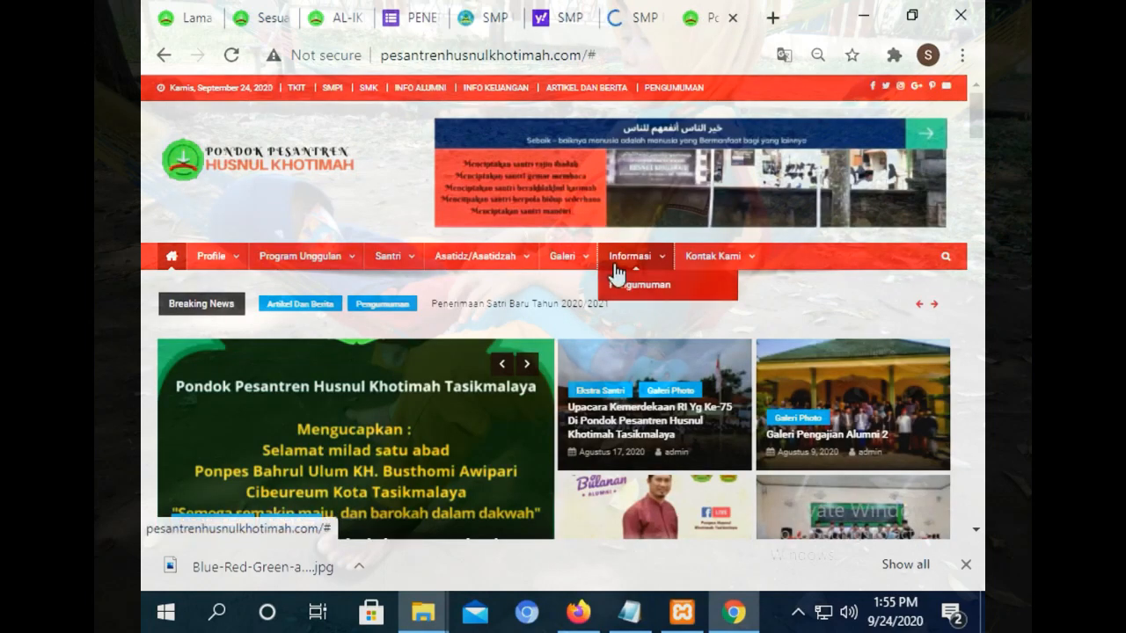
{"action": "left_click_drag", "start_coordinate": [972, 114], "coordinate": [944, 428]}
{"action": "scroll", "coordinate": [290, 302], "scroll_direction": "down", "scroll_amount": 1}
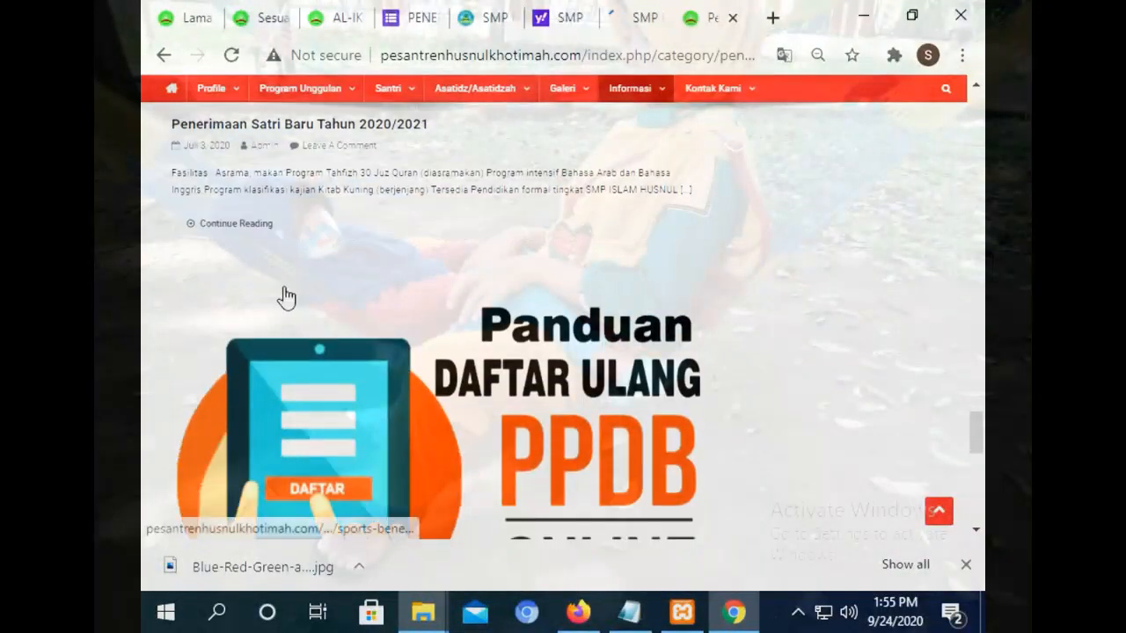
{"action": "left_click", "coordinate": [250, 233]}
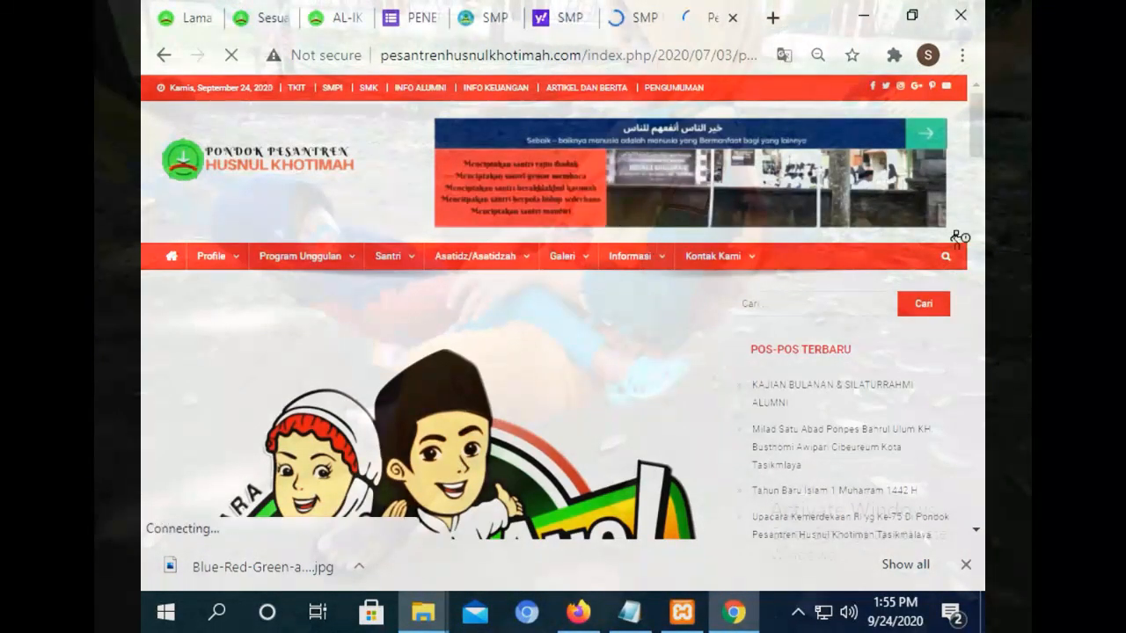
{"action": "left_click_drag", "start_coordinate": [980, 95], "coordinate": [980, 338]}
{"action": "left_click_drag", "start_coordinate": [195, 311], "coordinate": [145, 487]}
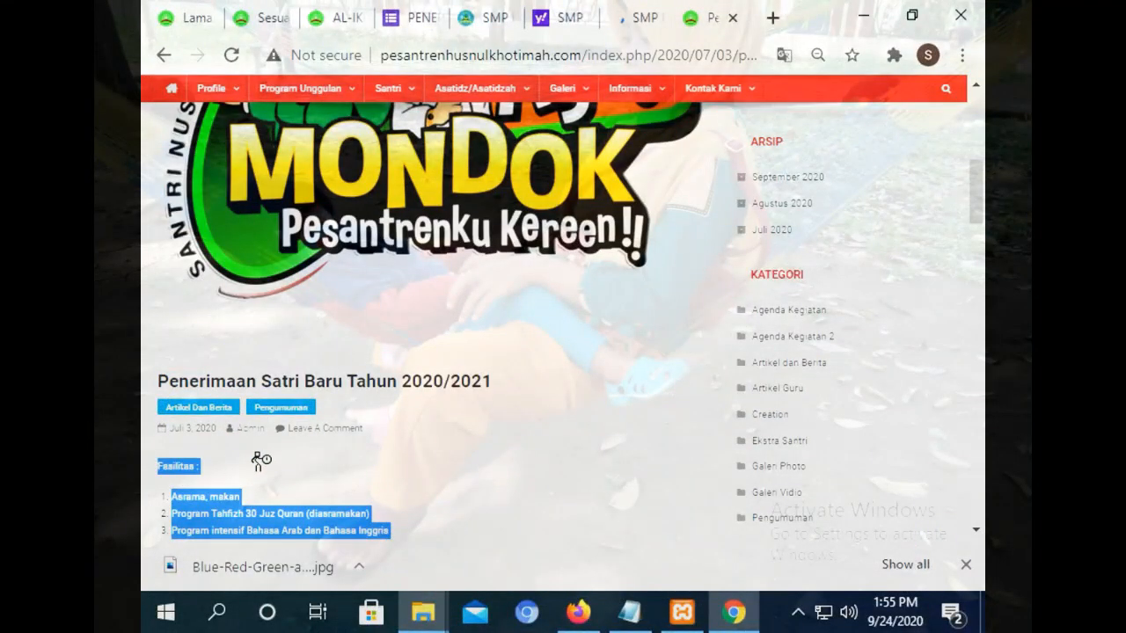
{"action": "left_click", "coordinate": [196, 27]}
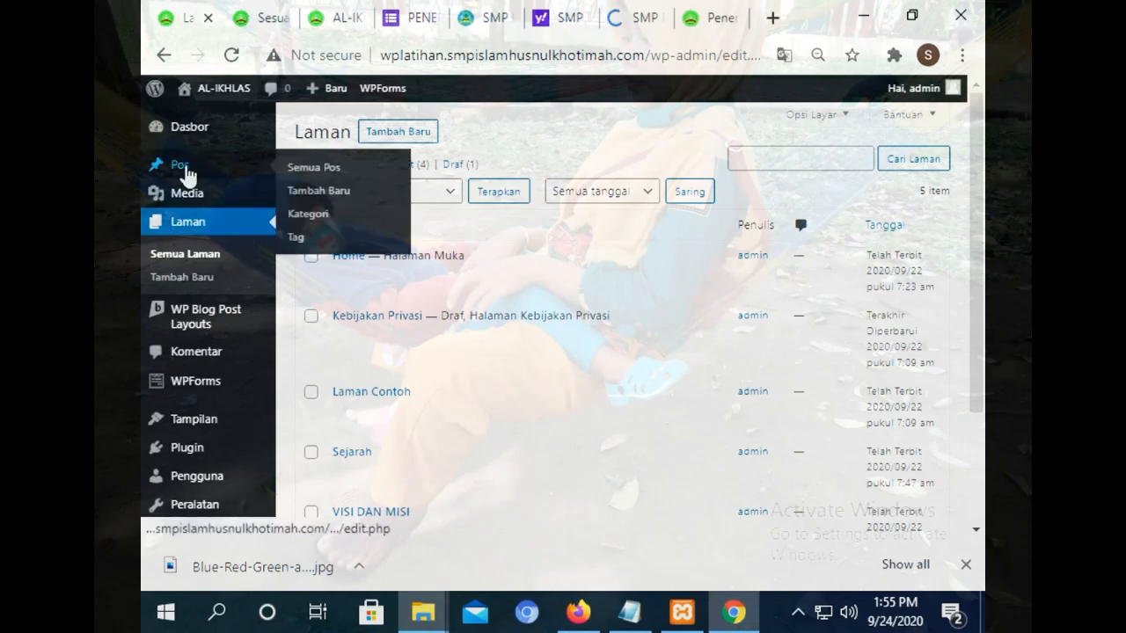
Create a new post titled 'PPDB 2020/201' and bring up the block inserter.
{"action": "left_click", "coordinate": [183, 169]}
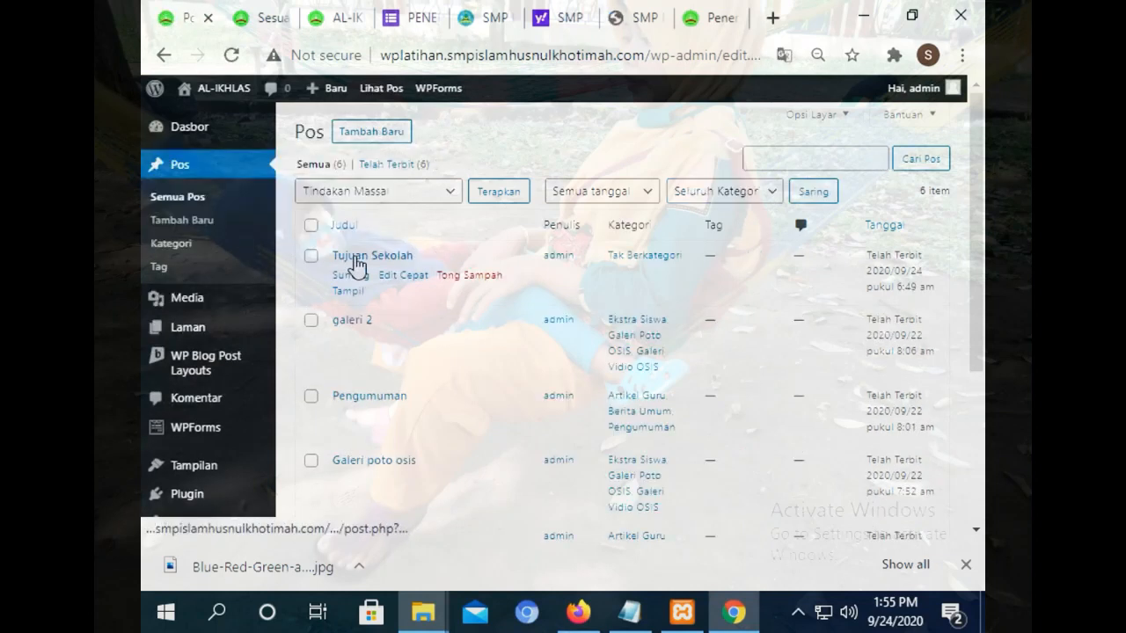
{"action": "left_click", "coordinate": [363, 139]}
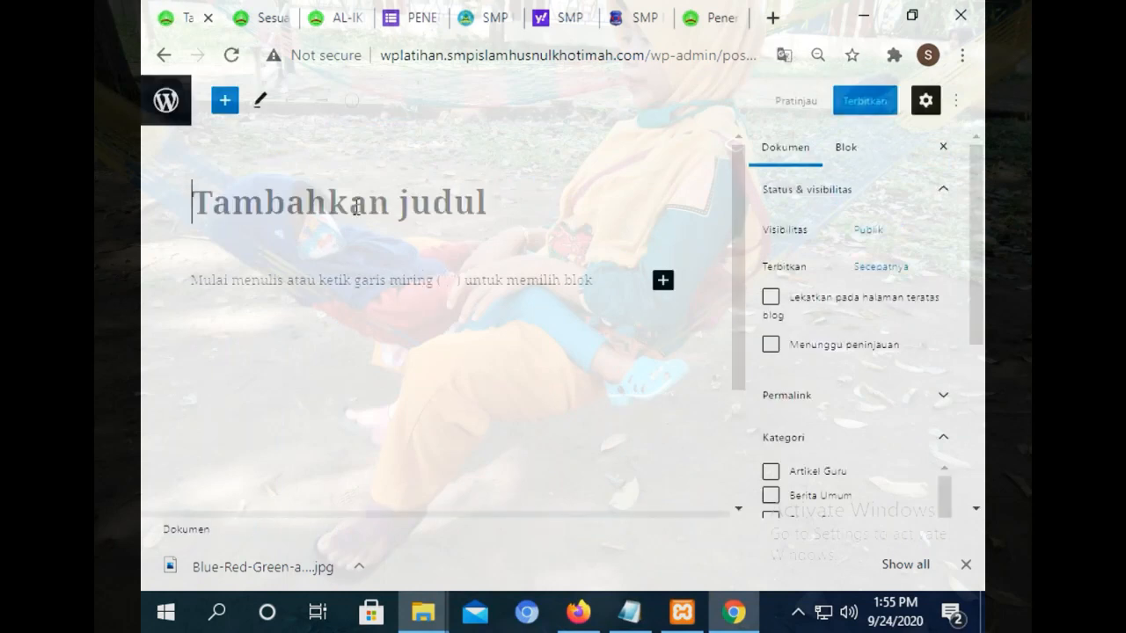
{"action": "type", "text": "p"}
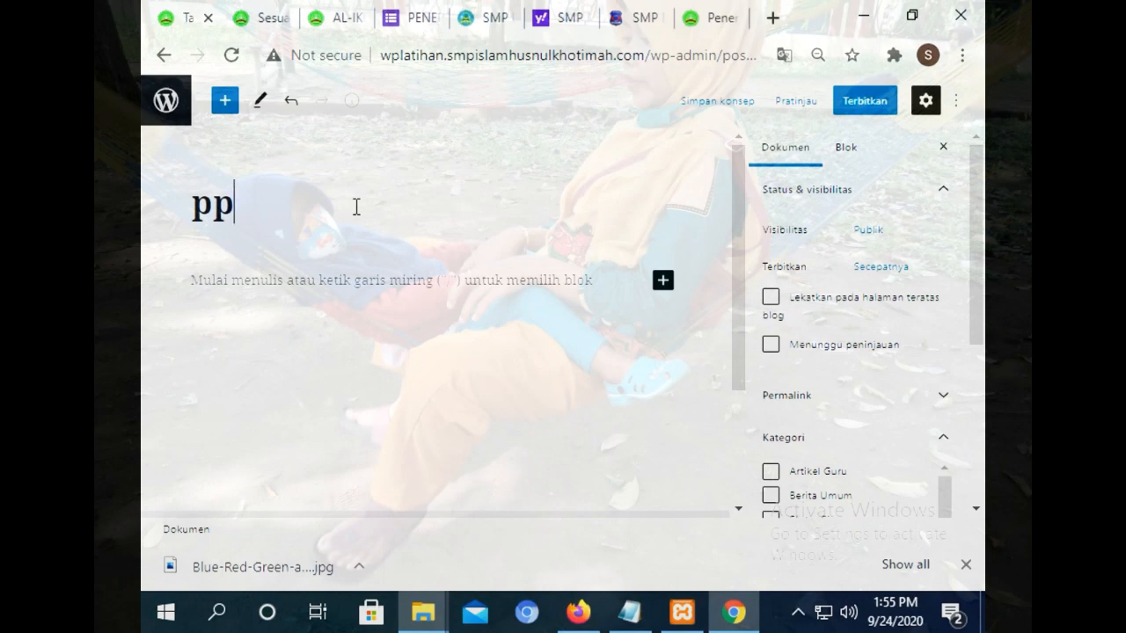
{"action": "type", "text": "p"}
{"action": "key", "text": "BackSpace"}
{"action": "key", "text": "BackSpace"}
{"action": "type", "text": "PPDB 2020/201"}
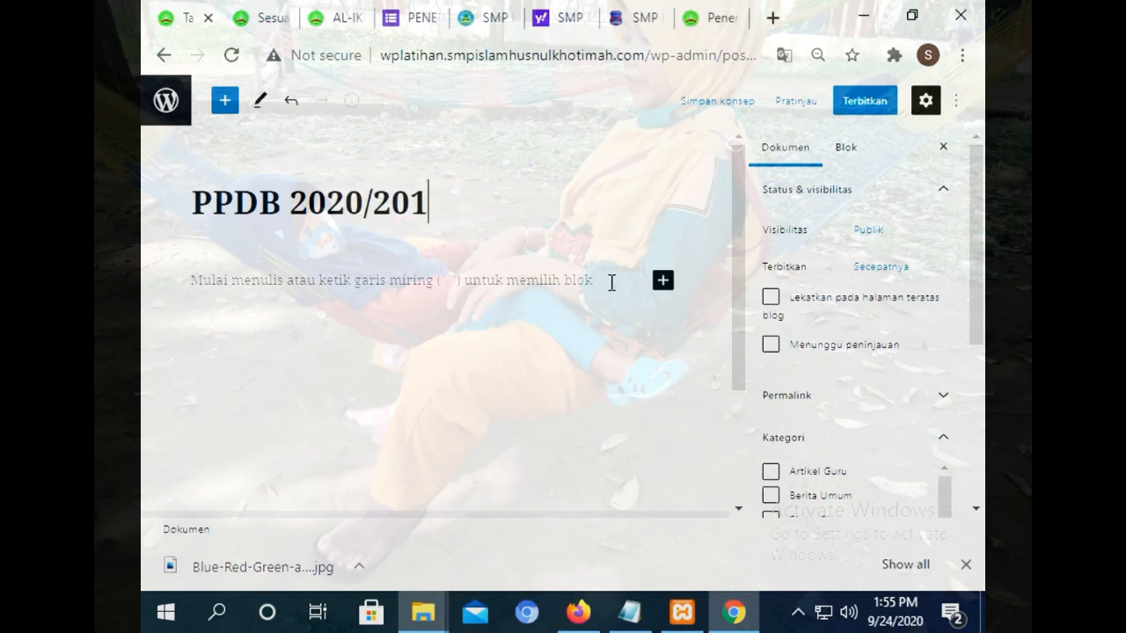
{"action": "left_click", "coordinate": [663, 280]}
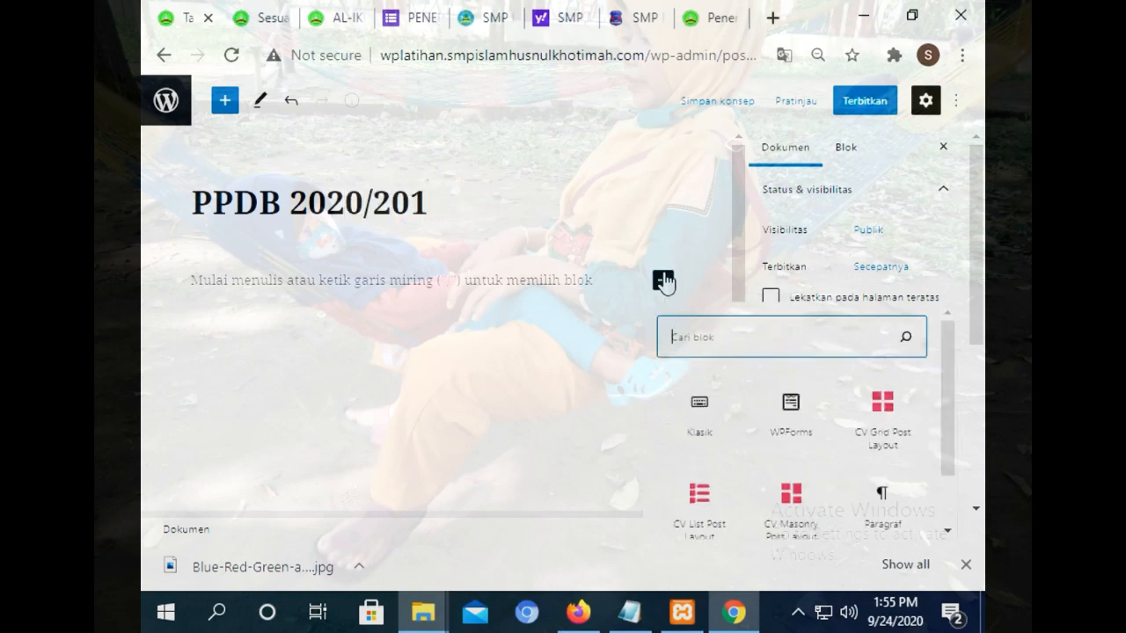
Paste the announcement into a Klasik block and centre the contact and address lines.
{"action": "left_click", "coordinate": [707, 416]}
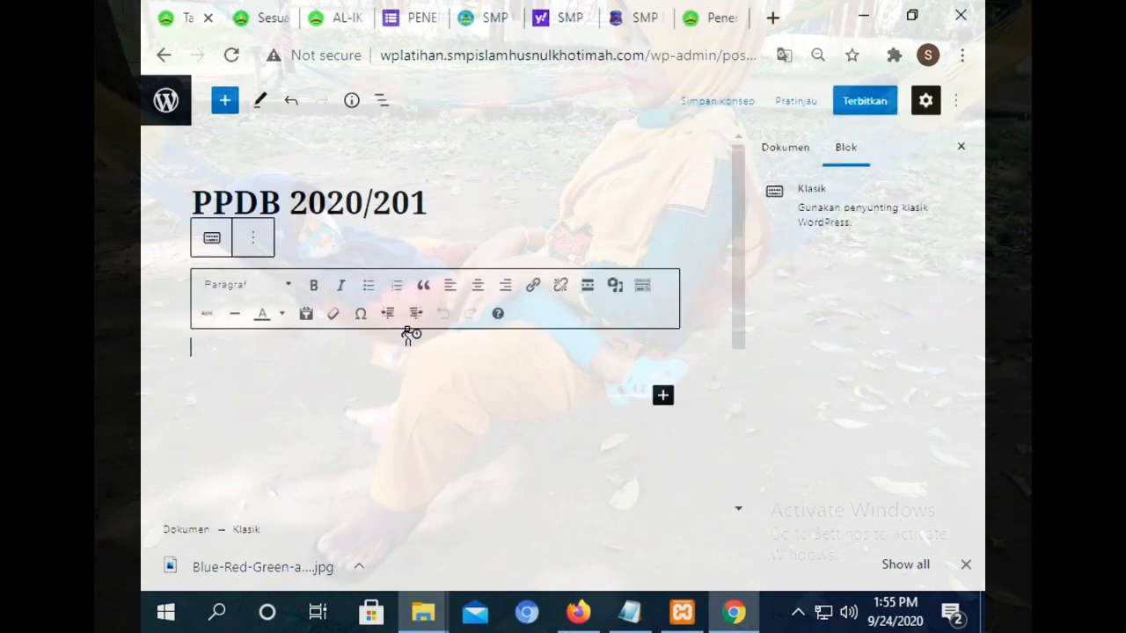
{"action": "key", "text": "ctrl+v"}
{"action": "left_click_drag", "start_coordinate": [728, 174], "coordinate": [728, 296]}
{"action": "left_click_drag", "start_coordinate": [412, 458], "coordinate": [286, 280]}
{"action": "left_click", "coordinate": [478, 144]}
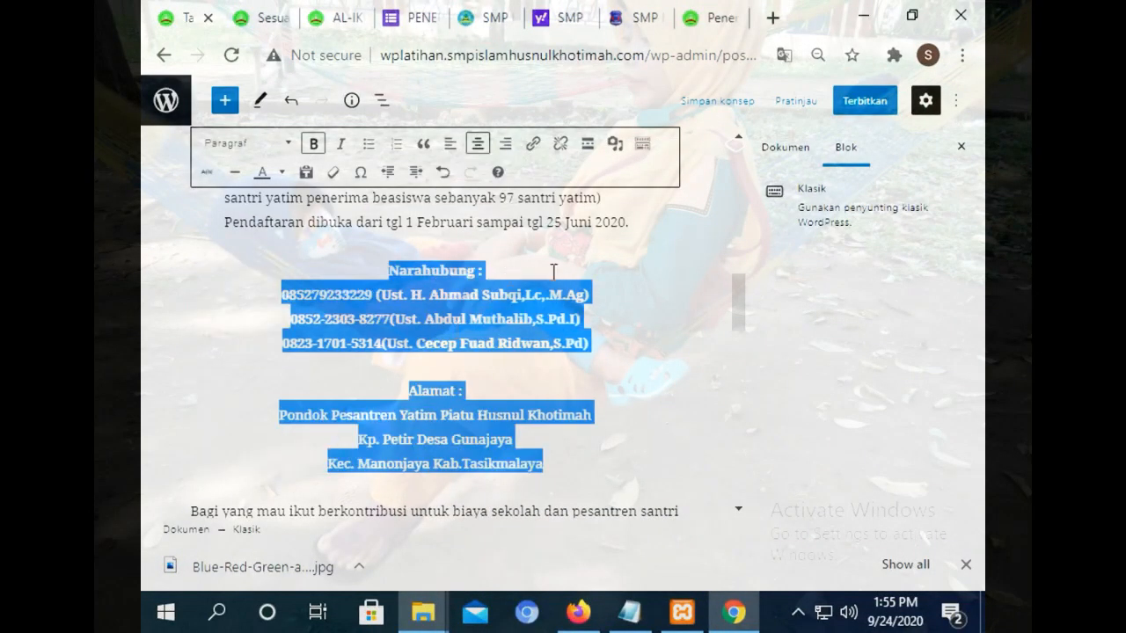
Justify the donation paragraphs and bring up the publish confirmation.
{"action": "left_click_drag", "start_coordinate": [649, 221], "coordinate": [199, 385]}
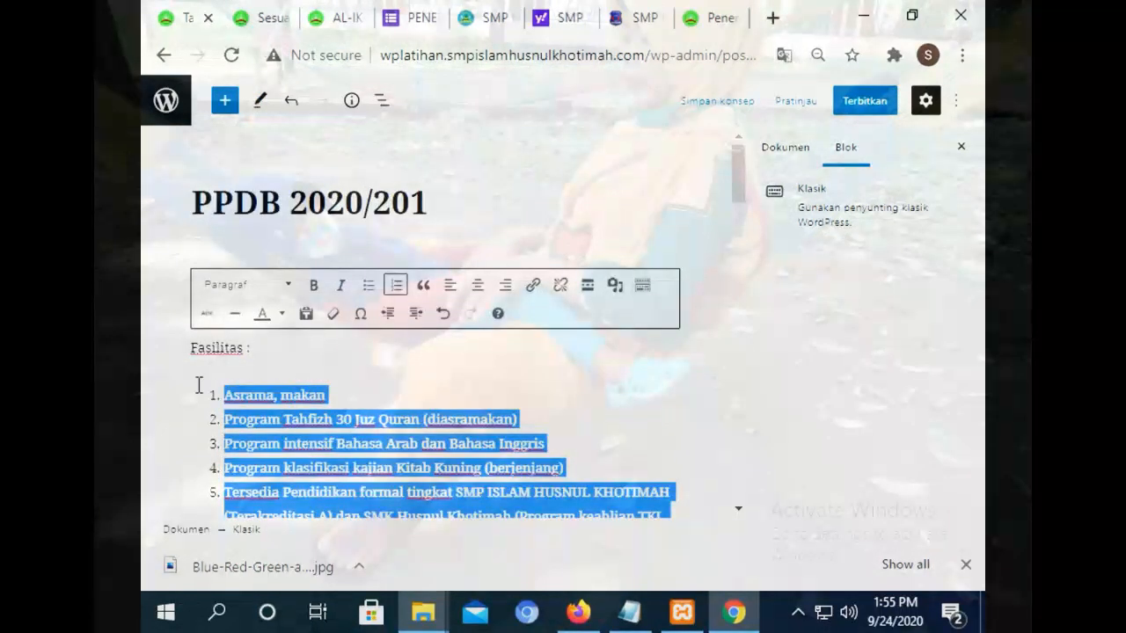
{"action": "left_click_drag", "start_coordinate": [737, 157], "coordinate": [739, 318]}
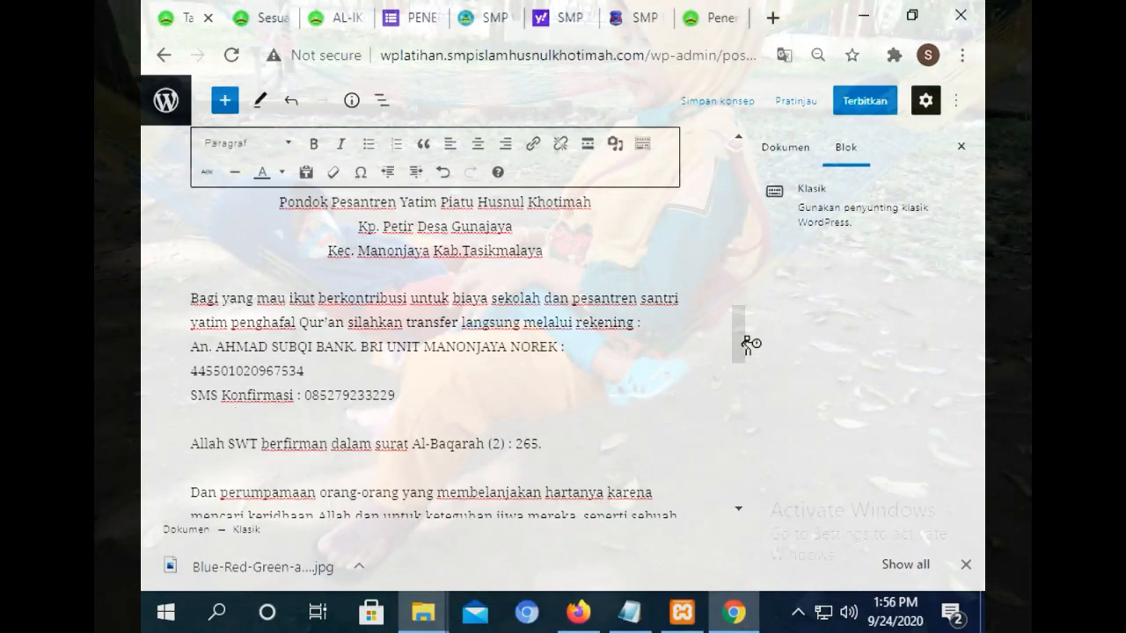
{"action": "left_click_drag", "start_coordinate": [746, 343], "coordinate": [739, 440]}
{"action": "left_click_drag", "start_coordinate": [459, 307], "coordinate": [212, 310]}
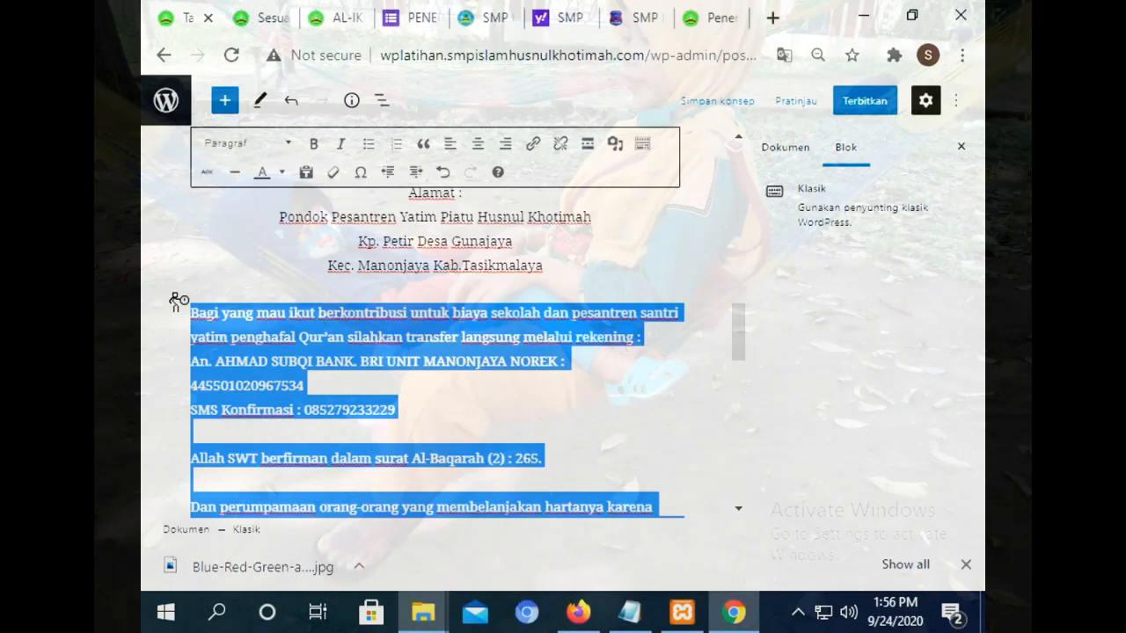
{"action": "key", "text": "alt+shift+j"}
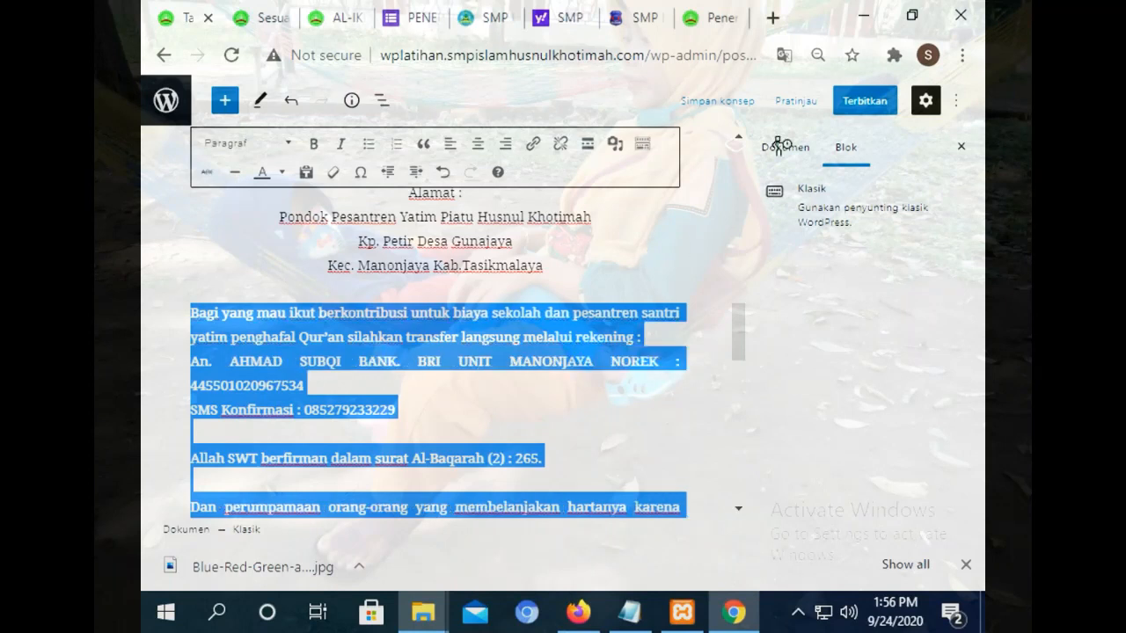
{"action": "left_click", "coordinate": [867, 102]}
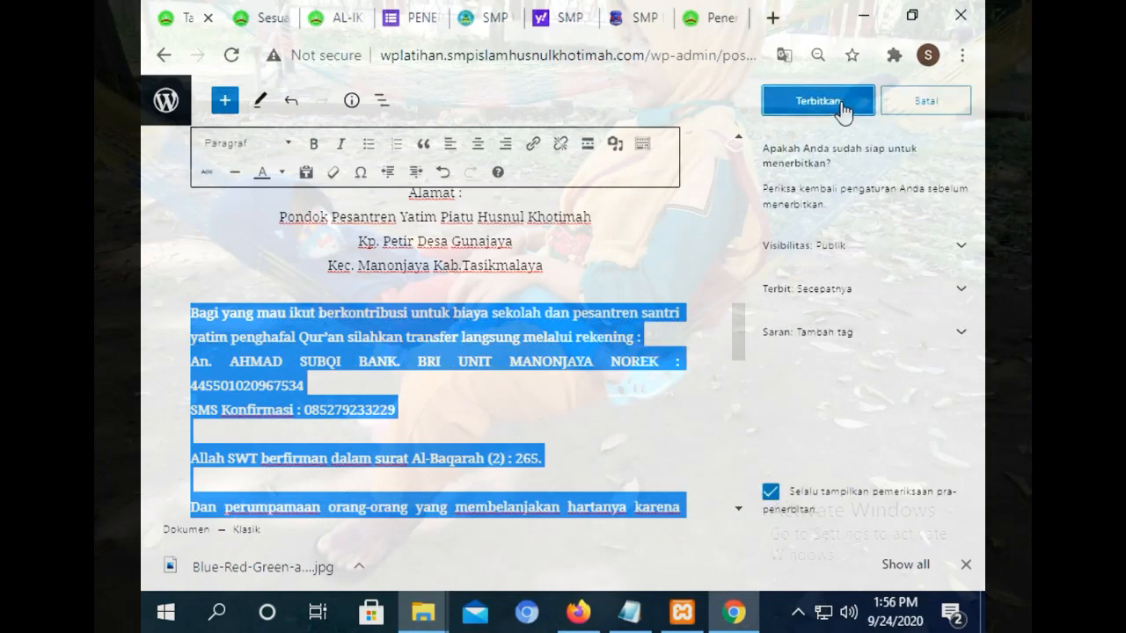
Publish the post and file it under the Pengumuman category.
{"action": "left_click", "coordinate": [840, 104]}
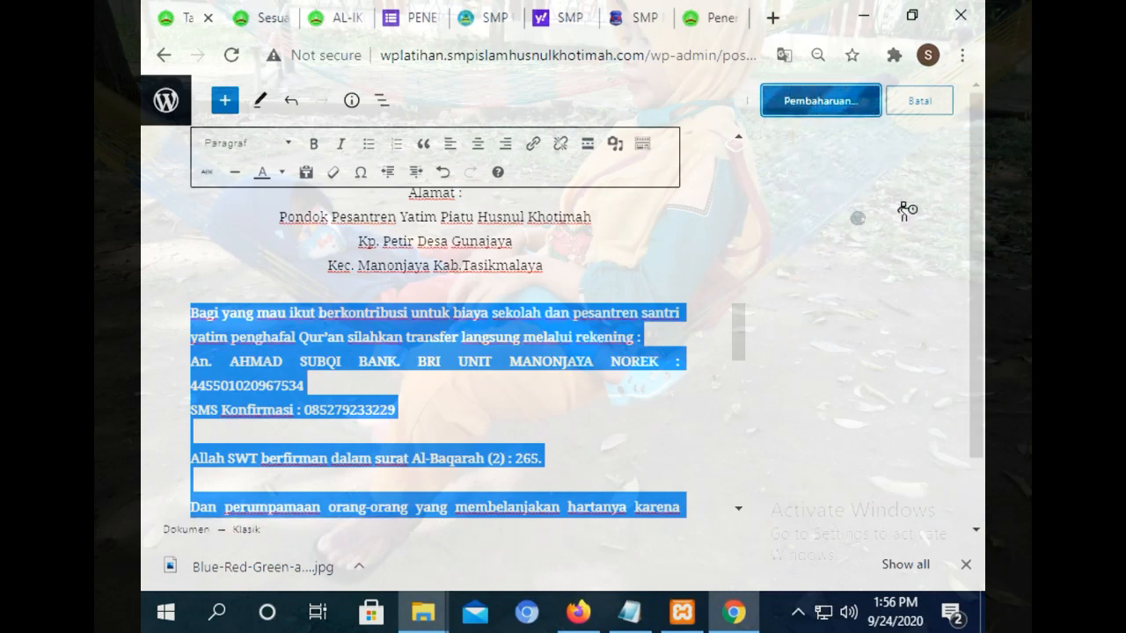
{"action": "left_click_drag", "start_coordinate": [978, 268], "coordinate": [890, 161]}
{"action": "left_click", "coordinate": [955, 101]}
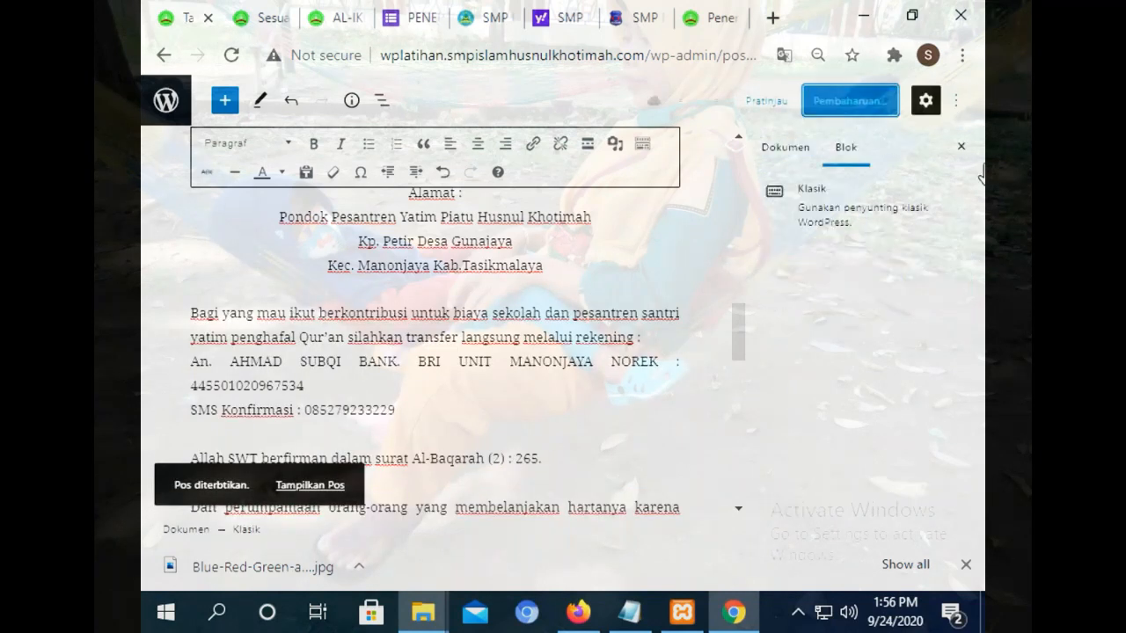
{"action": "left_click", "coordinate": [785, 147]}
{"action": "scroll", "coordinate": [950, 291], "scroll_direction": "down", "scroll_amount": 5}
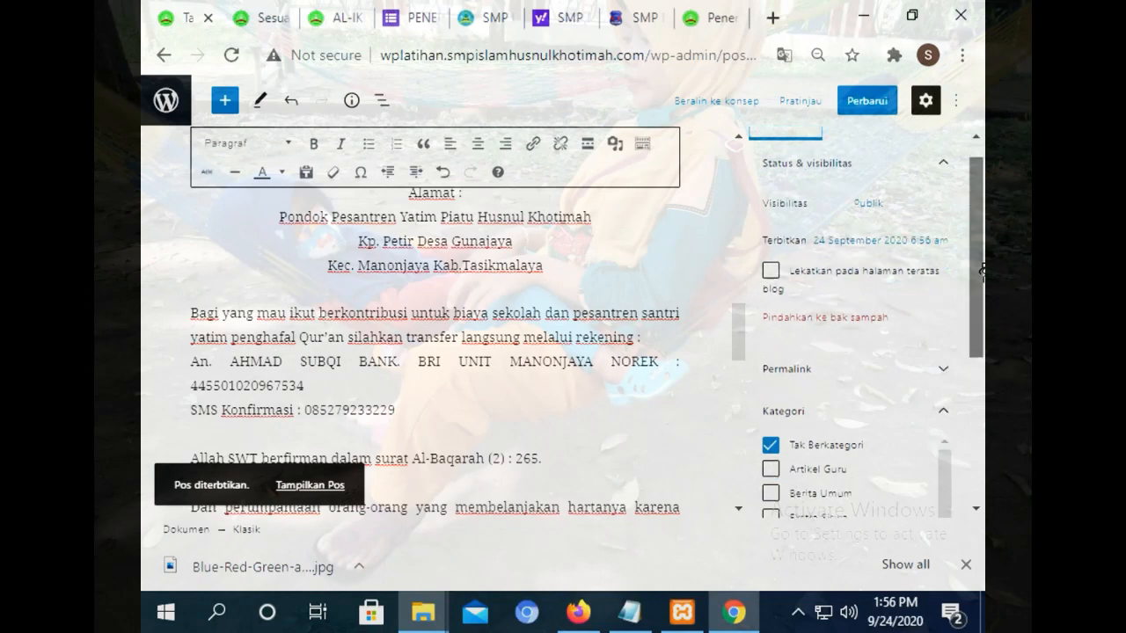
{"action": "left_click_drag", "start_coordinate": [978, 362], "coordinate": [979, 376]}
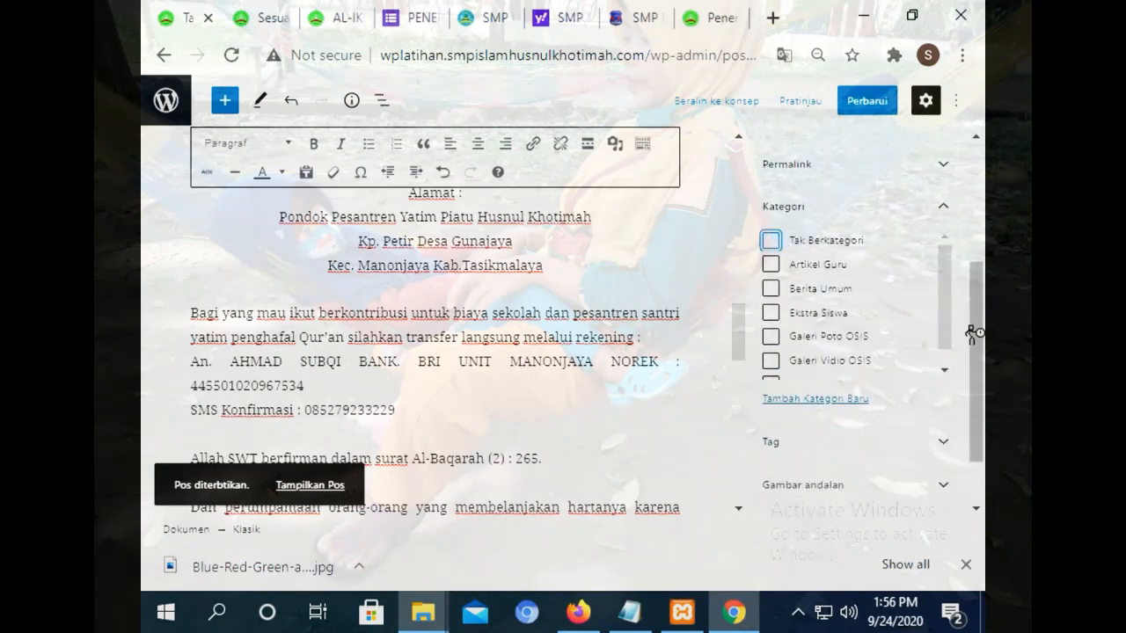
{"action": "left_click_drag", "start_coordinate": [950, 296], "coordinate": [945, 352]}
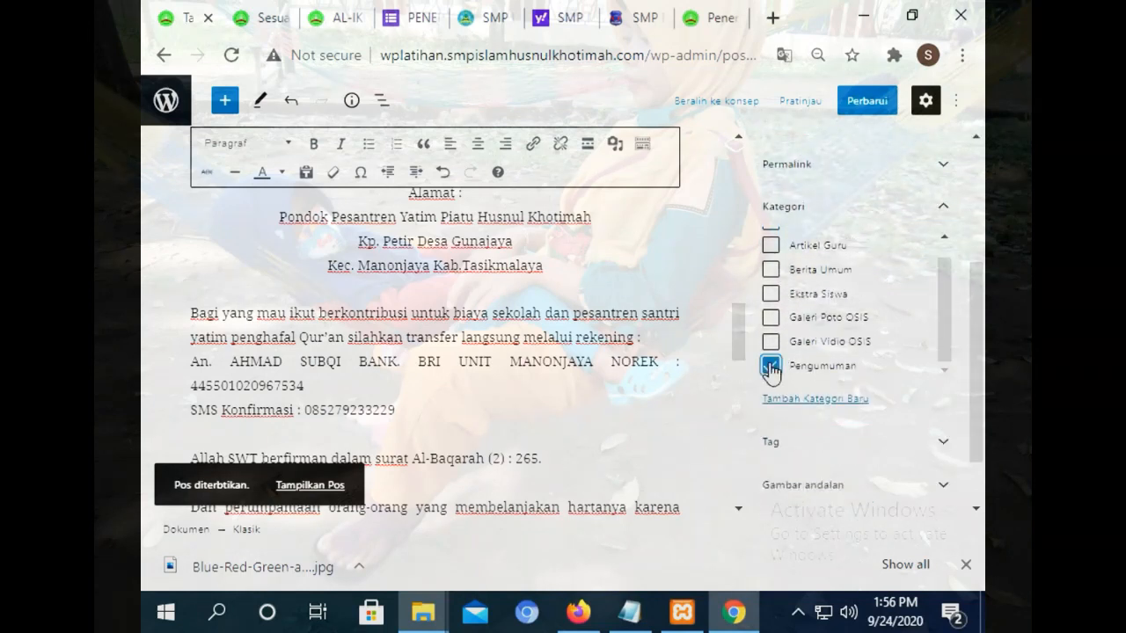
{"action": "scroll", "coordinate": [936, 167], "scroll_direction": "up", "scroll_amount": 1}
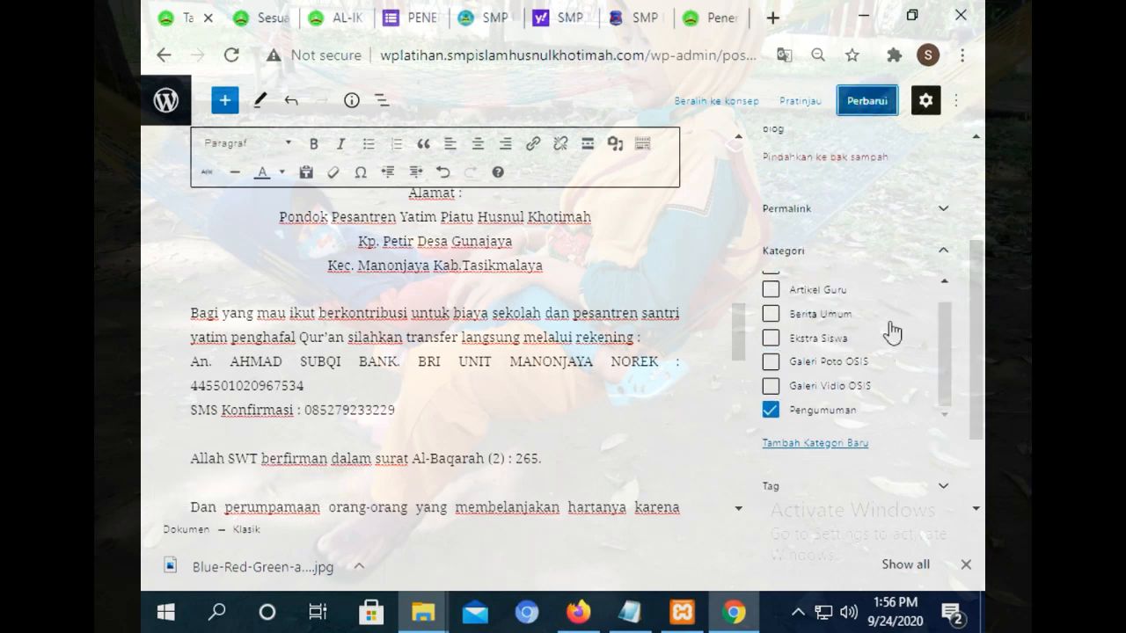
{"action": "left_click_drag", "start_coordinate": [971, 347], "coordinate": [974, 408]}
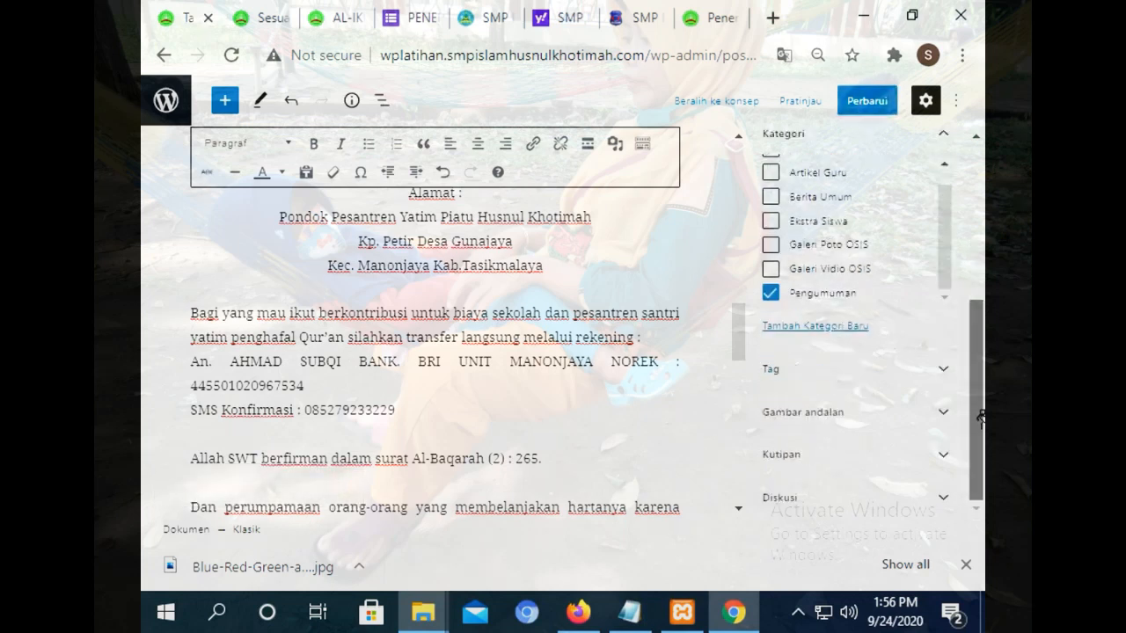
Set the cartoon pondok image from the media library as featured image and update the post.
{"action": "left_click", "coordinate": [871, 420]}
{"action": "left_click", "coordinate": [864, 485]}
{"action": "left_click", "coordinate": [543, 352]}
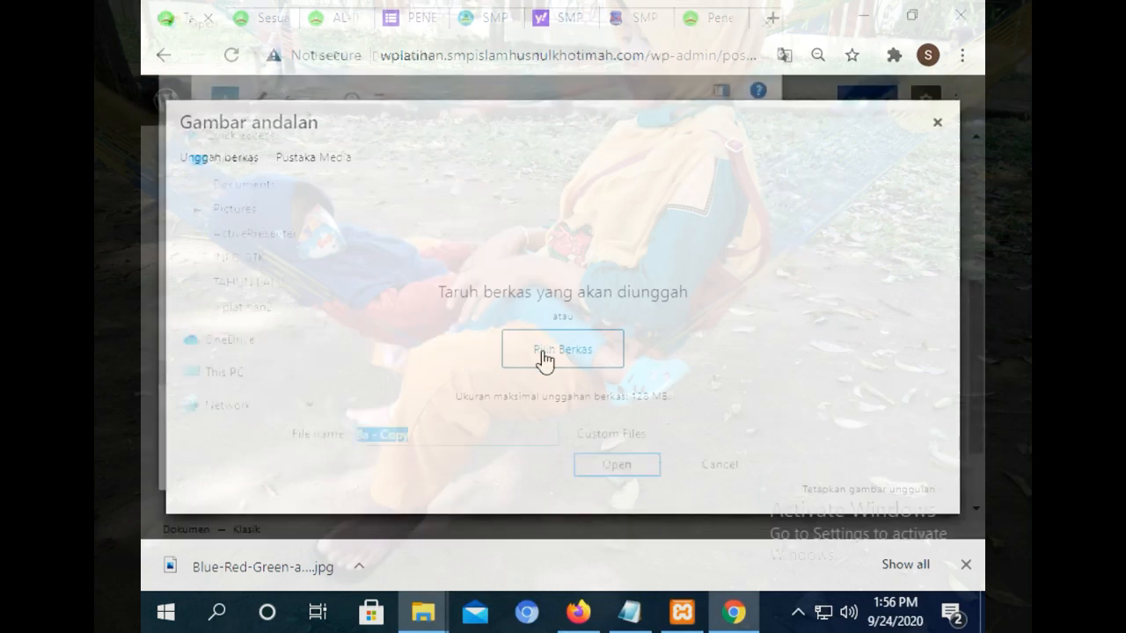
{"action": "left_click", "coordinate": [739, 475]}
{"action": "left_click", "coordinate": [317, 160]}
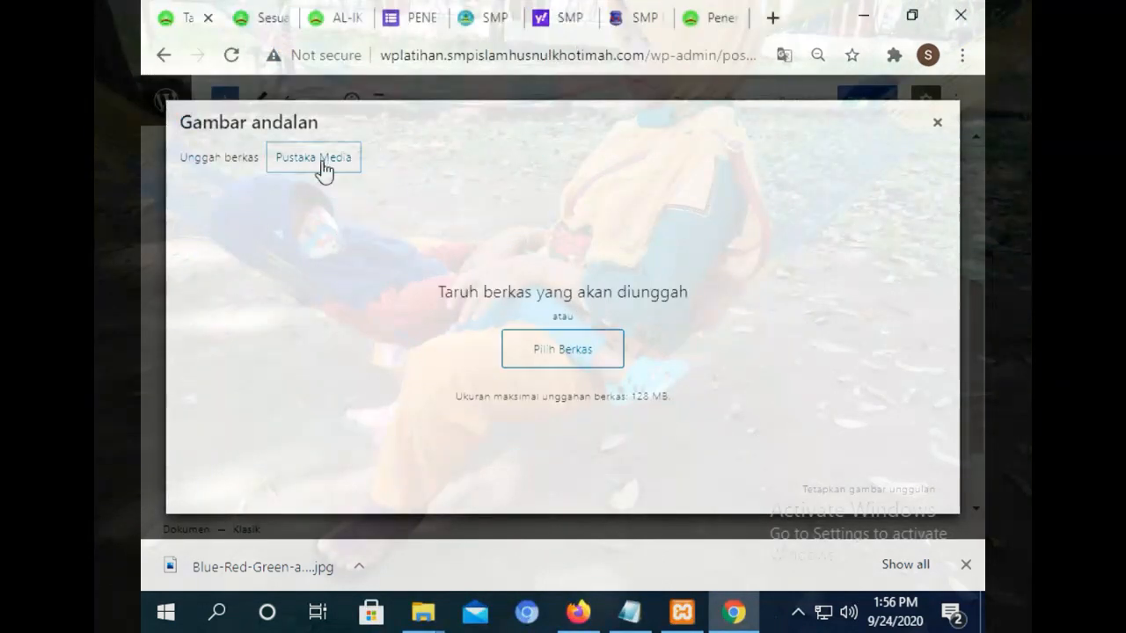
{"action": "left_click", "coordinate": [231, 291]}
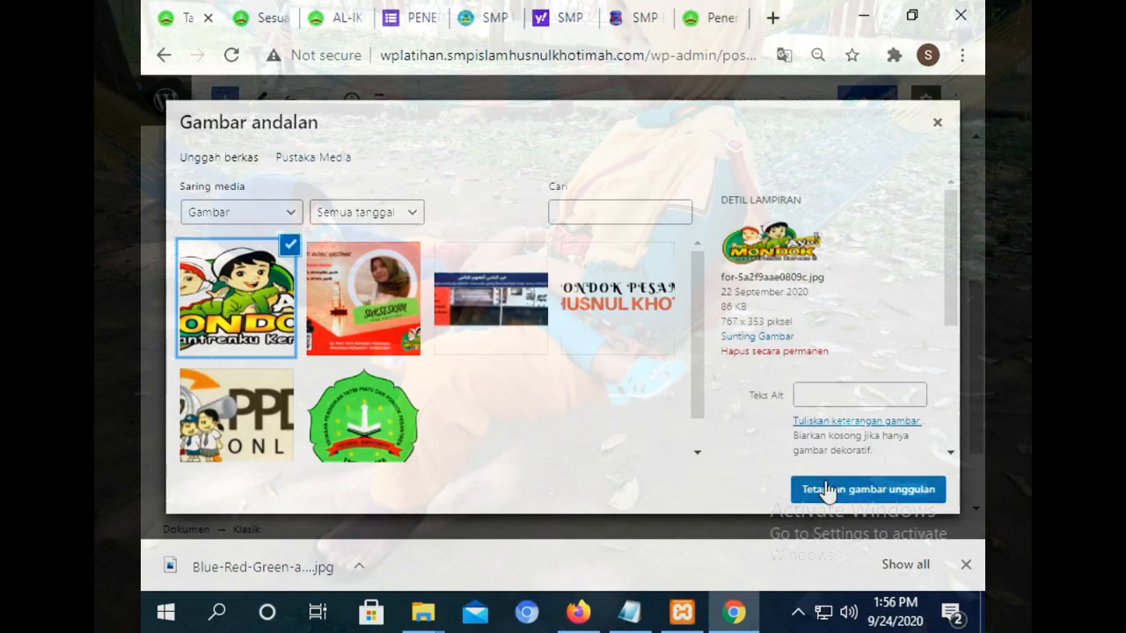
{"action": "left_click", "coordinate": [855, 489]}
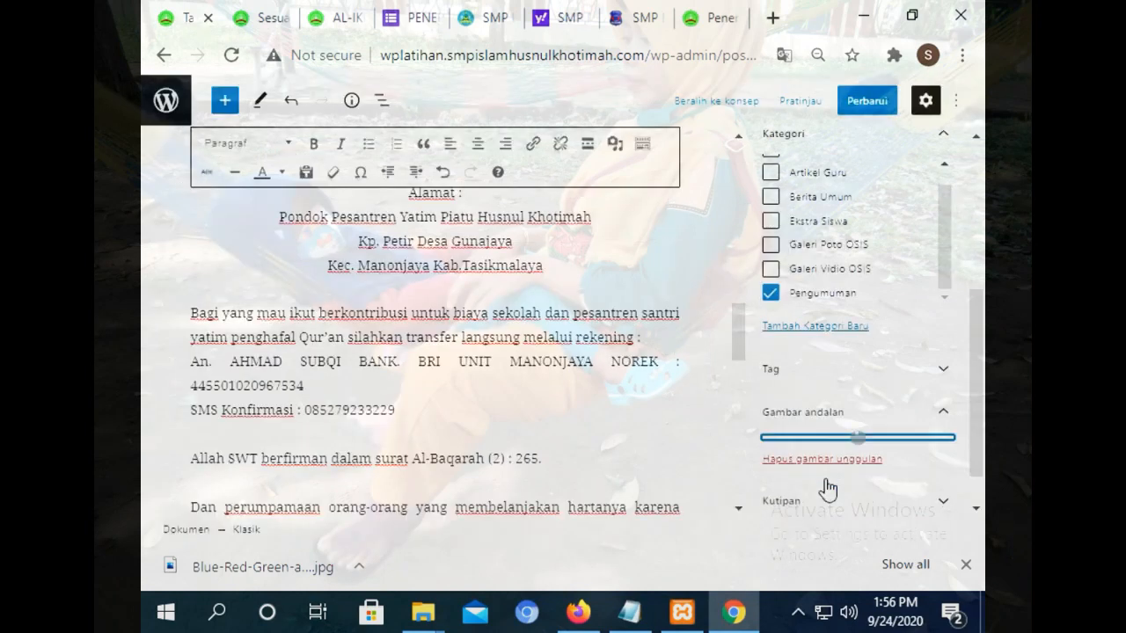
{"action": "left_click", "coordinate": [866, 100]}
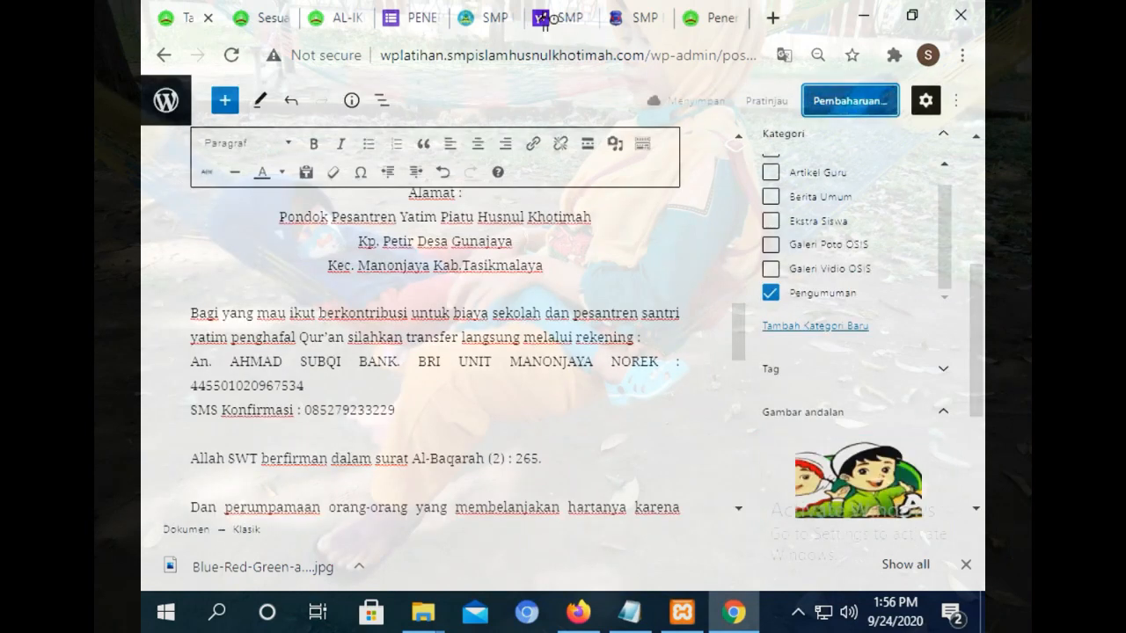
{"action": "left_click", "coordinate": [261, 12]}
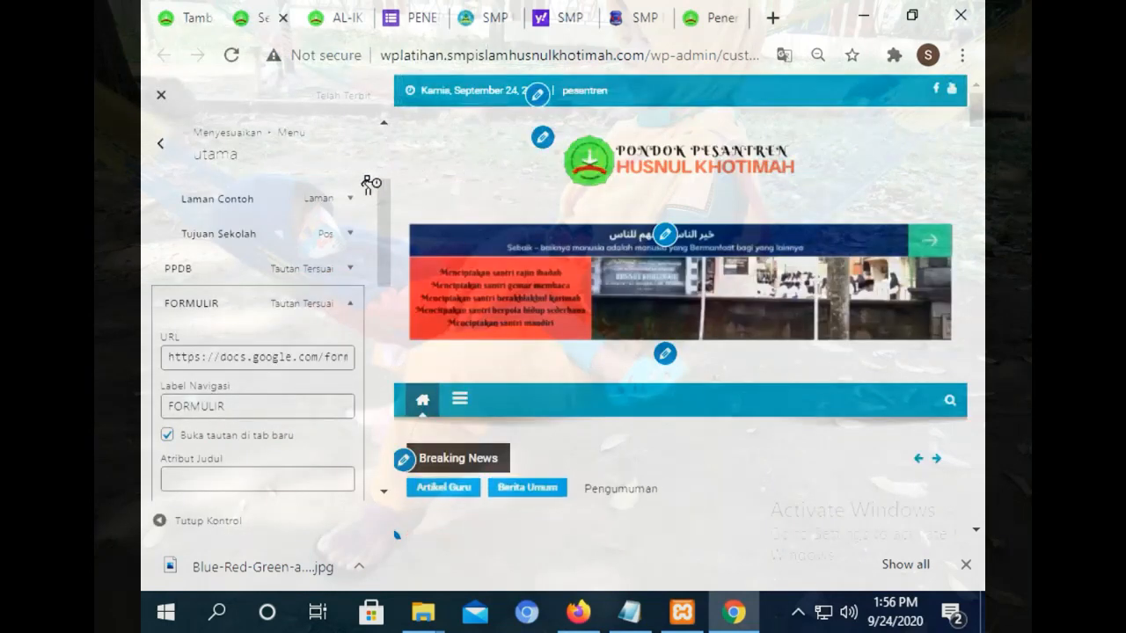
Reload the Customizer and open the utama menu for editing.
{"action": "left_click", "coordinate": [161, 145]}
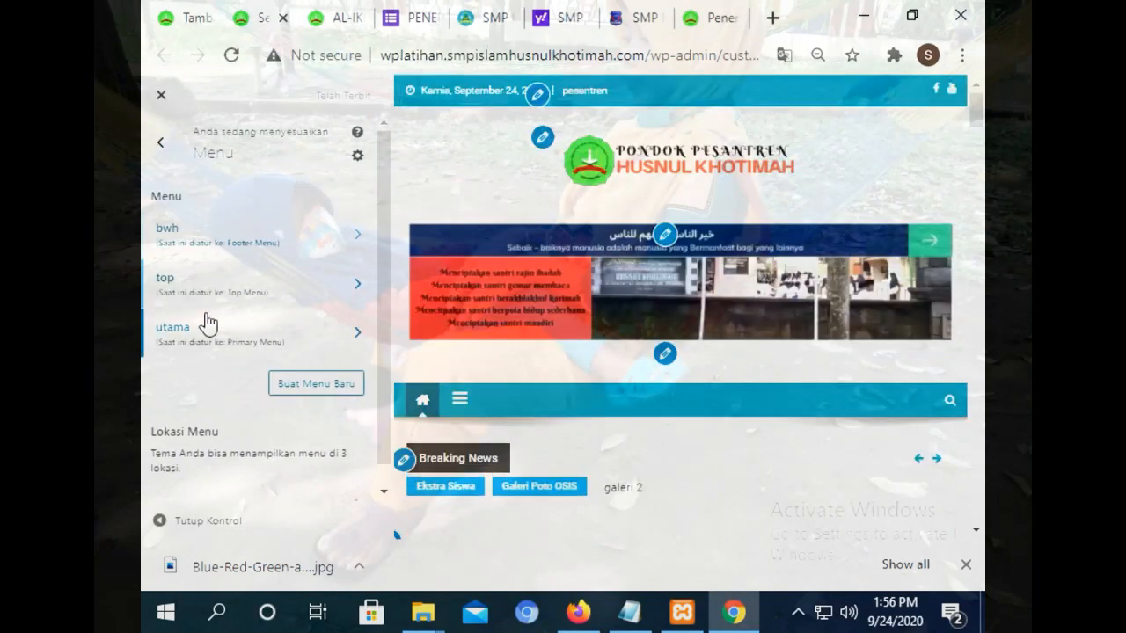
{"action": "left_click", "coordinate": [175, 358]}
{"action": "left_click_drag", "start_coordinate": [384, 214], "coordinate": [355, 106]}
{"action": "left_click", "coordinate": [231, 54]}
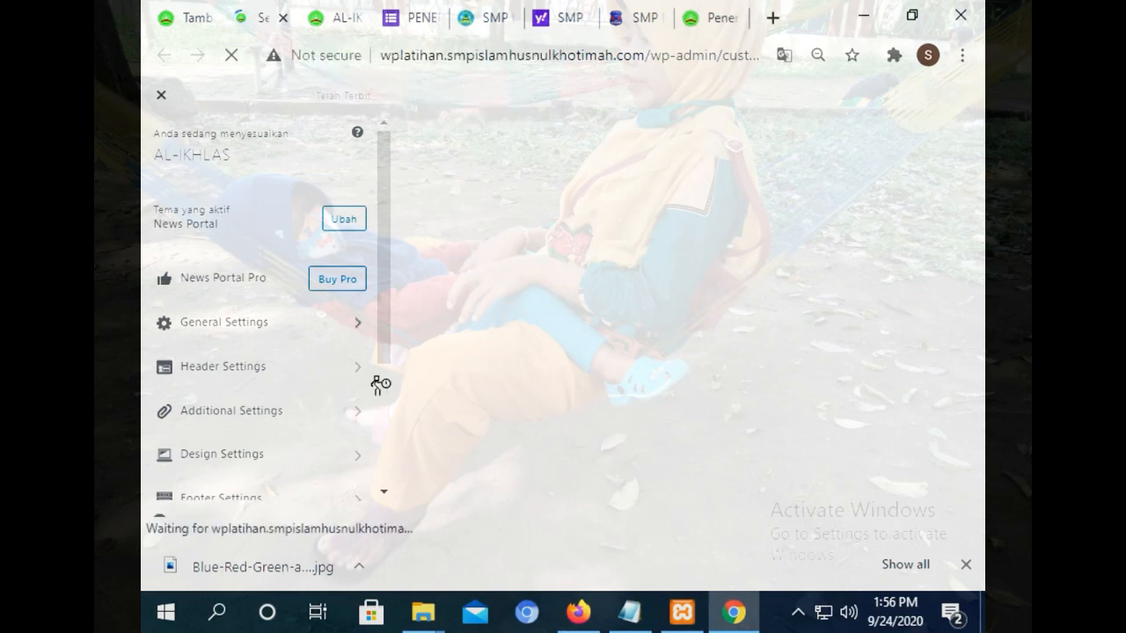
{"action": "left_click_drag", "start_coordinate": [385, 343], "coordinate": [385, 432]}
{"action": "left_click", "coordinate": [319, 415]}
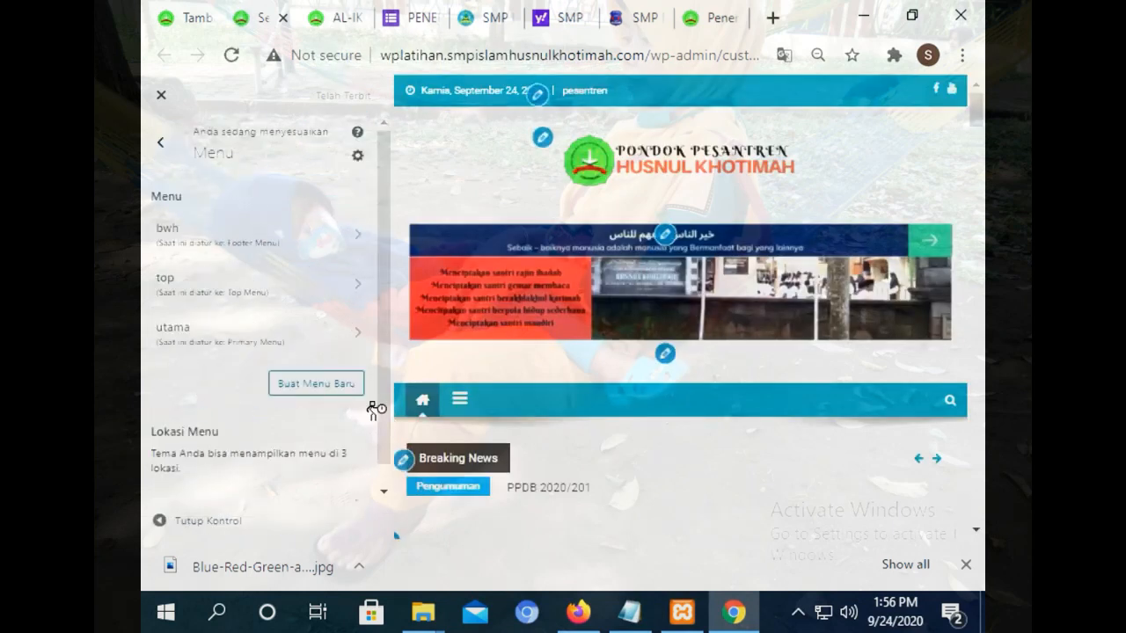
{"action": "left_click", "coordinate": [275, 338]}
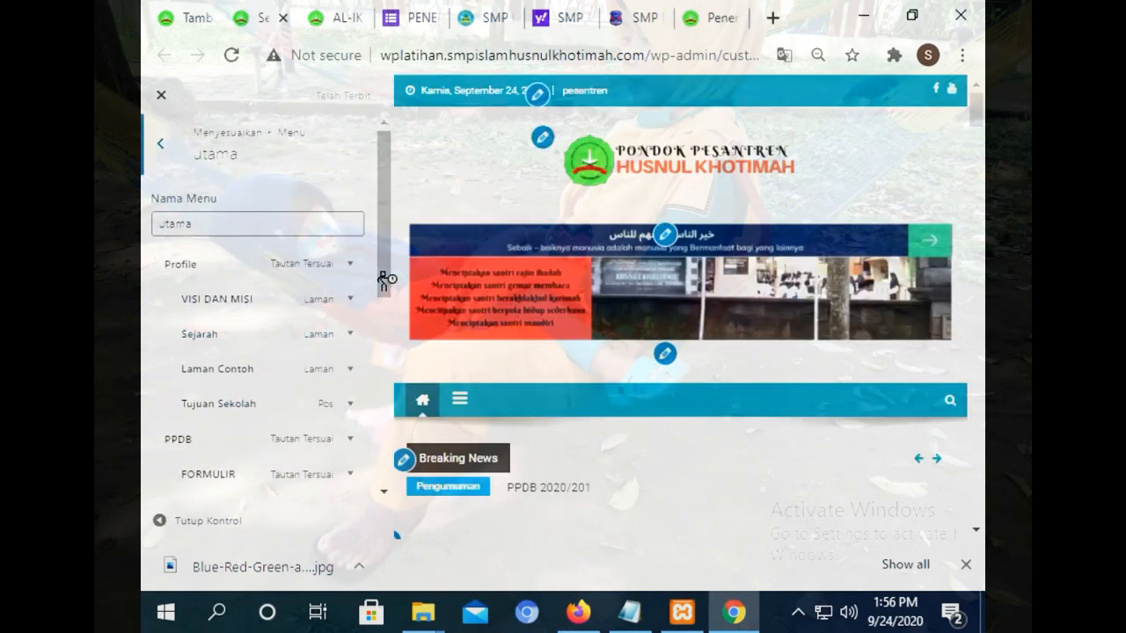
{"action": "left_click_drag", "start_coordinate": [384, 282], "coordinate": [390, 382]}
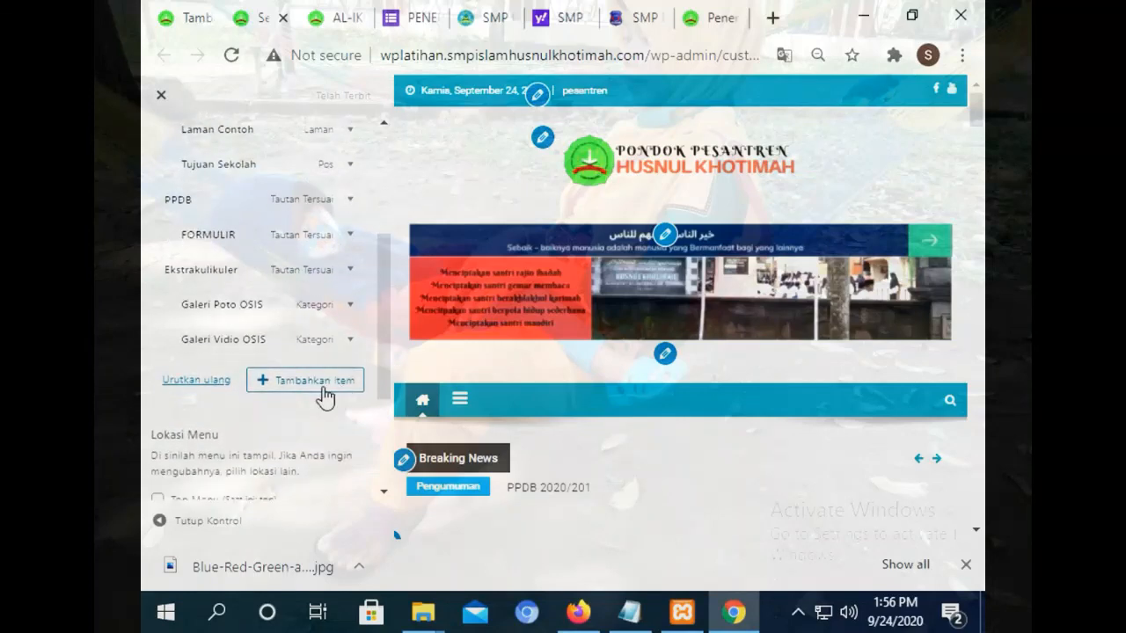
Add a PENGUMUMAN custom link with a placeholder URL to the utama menu.
{"action": "left_click", "coordinate": [322, 385]}
{"action": "left_click", "coordinate": [477, 143]}
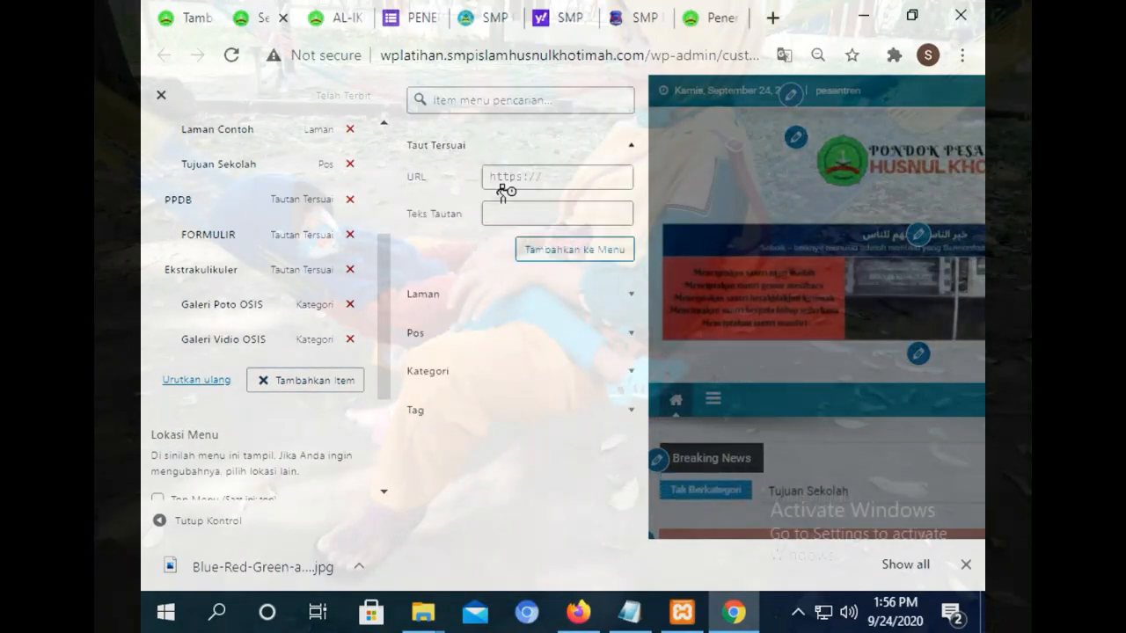
{"action": "left_click", "coordinate": [536, 178]}
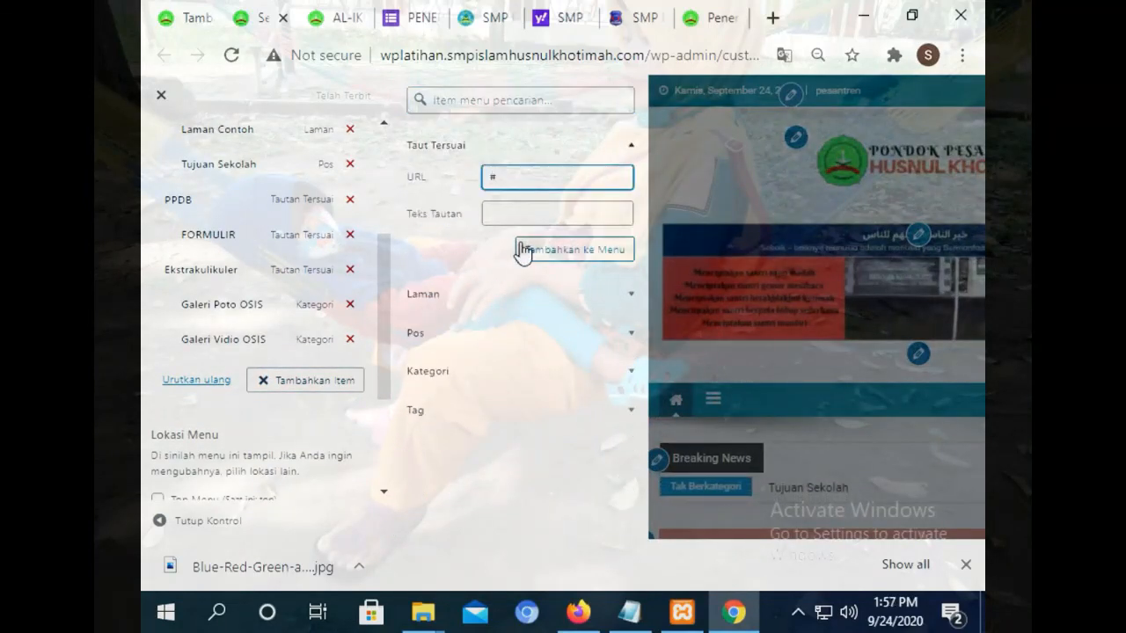
{"action": "left_click", "coordinate": [527, 208]}
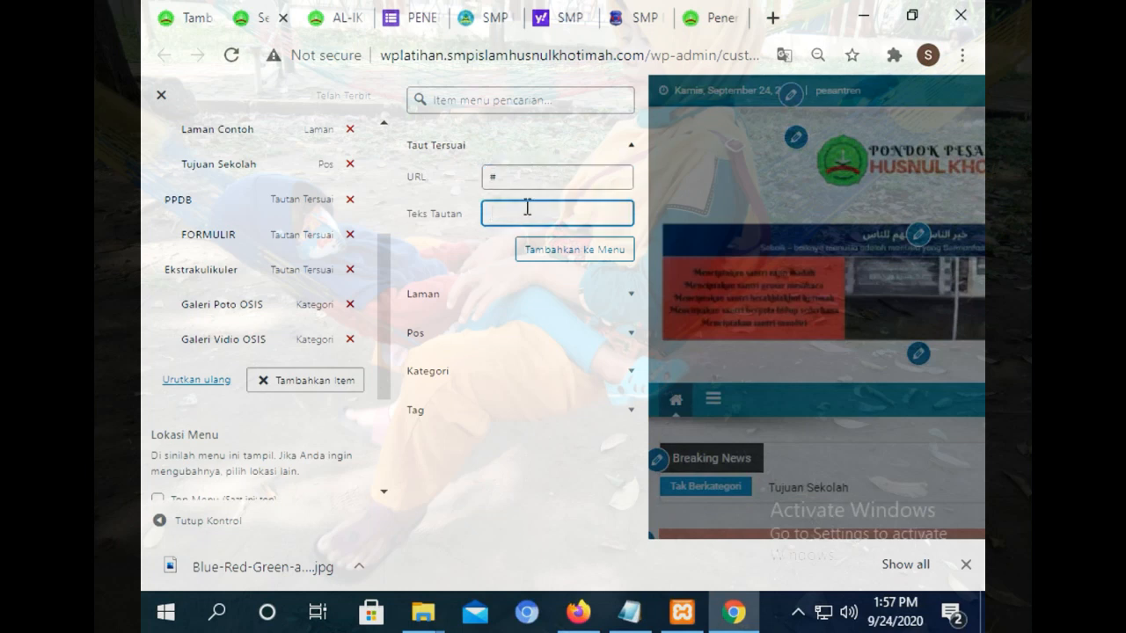
{"action": "type", "text": "PEN"}
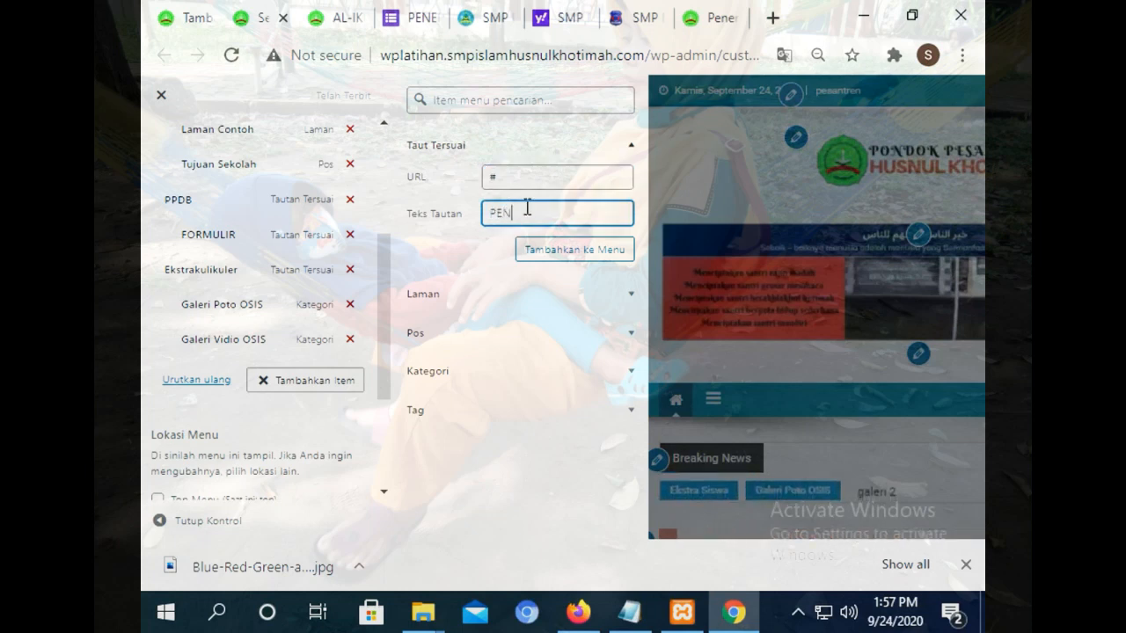
{"action": "type", "text": "GUMUM"}
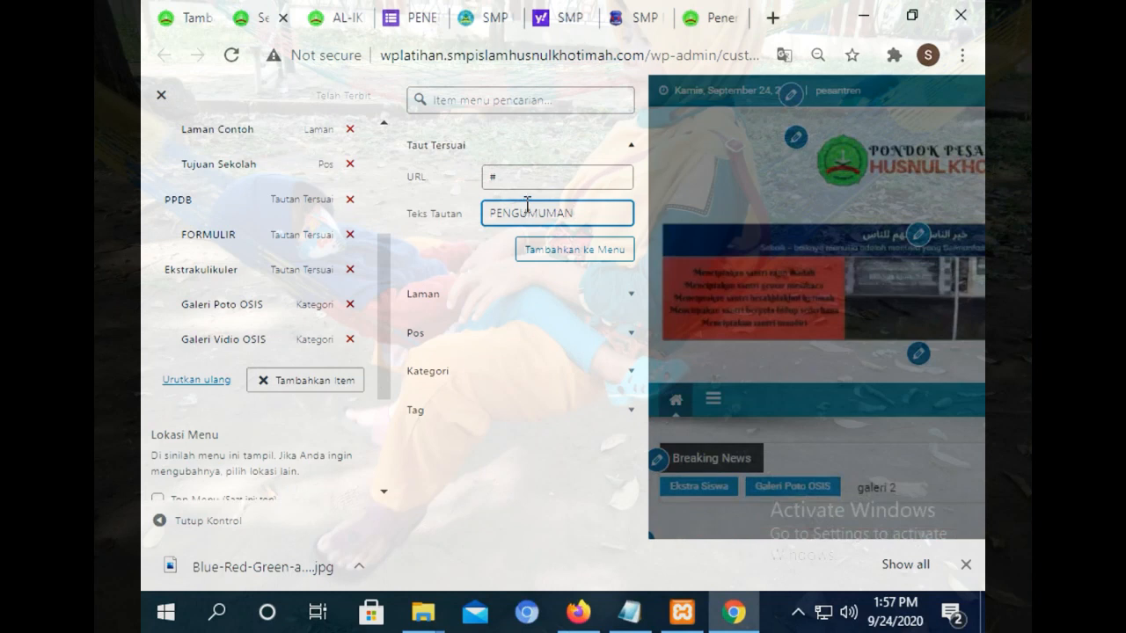
{"action": "left_click", "coordinate": [564, 254]}
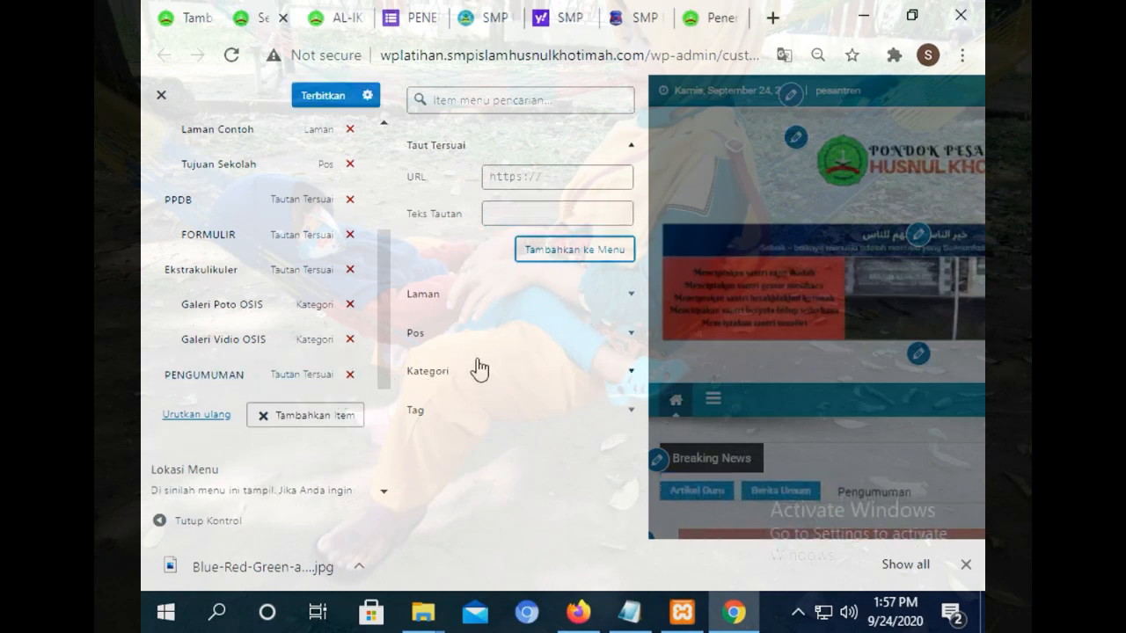
Add the PPDB 2020/201 post under PENGUMUMAN and publish the menu.
{"action": "left_click", "coordinate": [488, 333]}
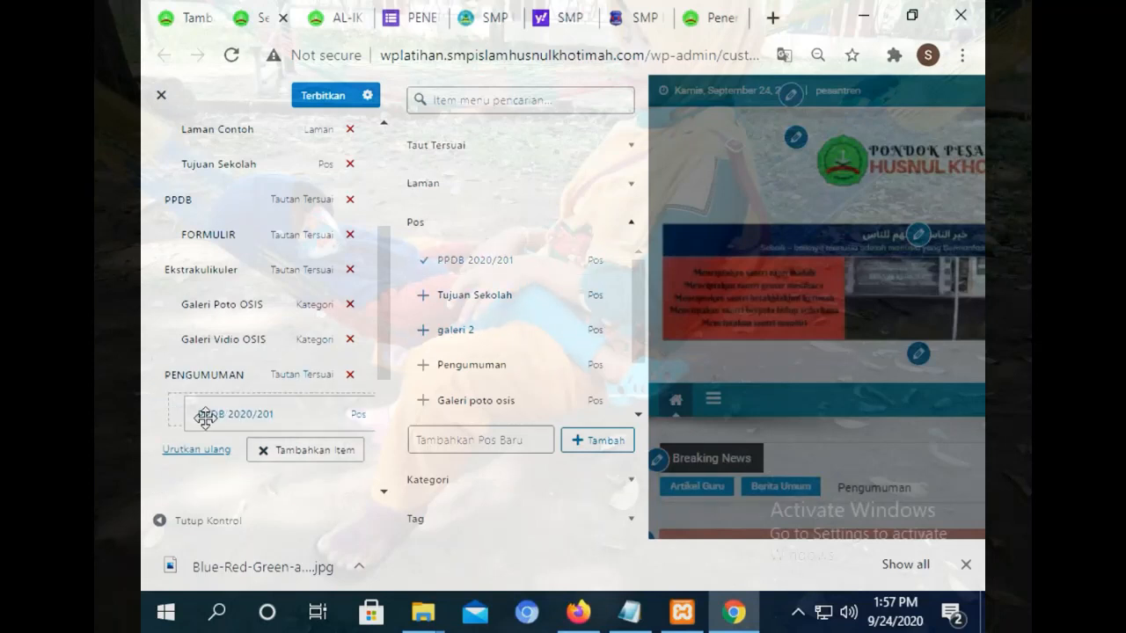
{"action": "left_click", "coordinate": [322, 97]}
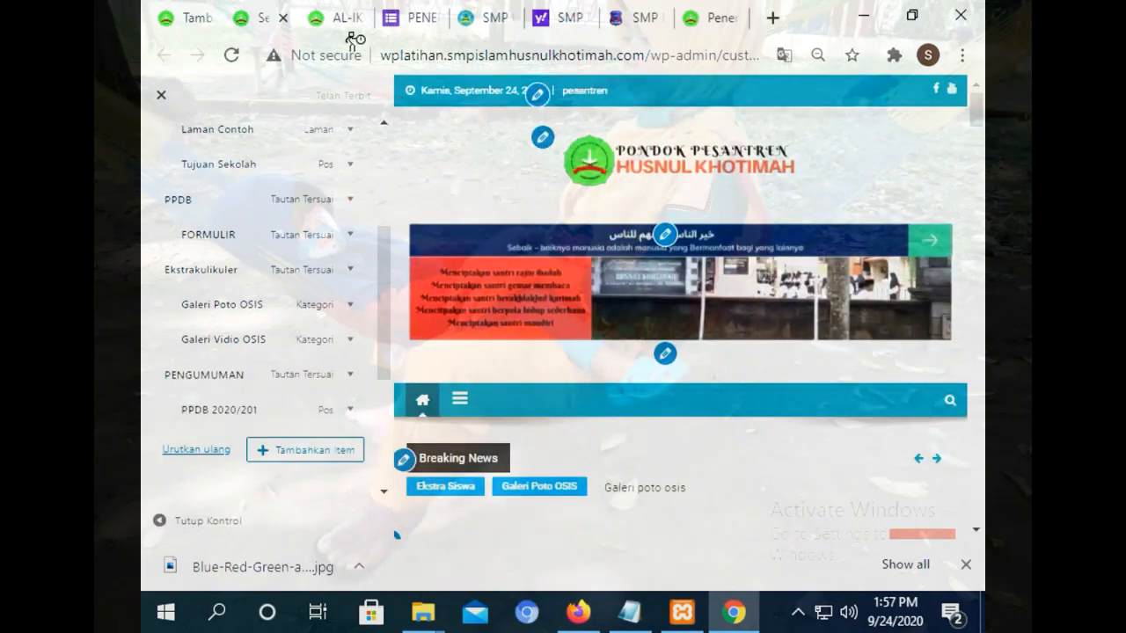
{"action": "left_click", "coordinate": [343, 16]}
{"action": "left_click", "coordinate": [226, 56]}
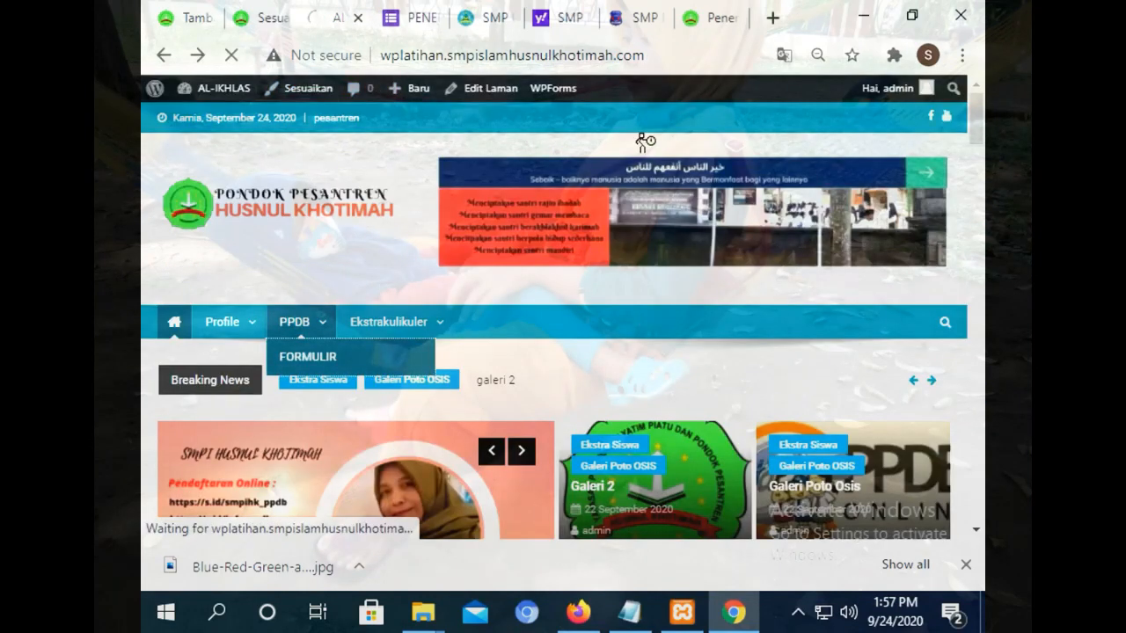
{"action": "mouse_move", "coordinate": [536, 341]}
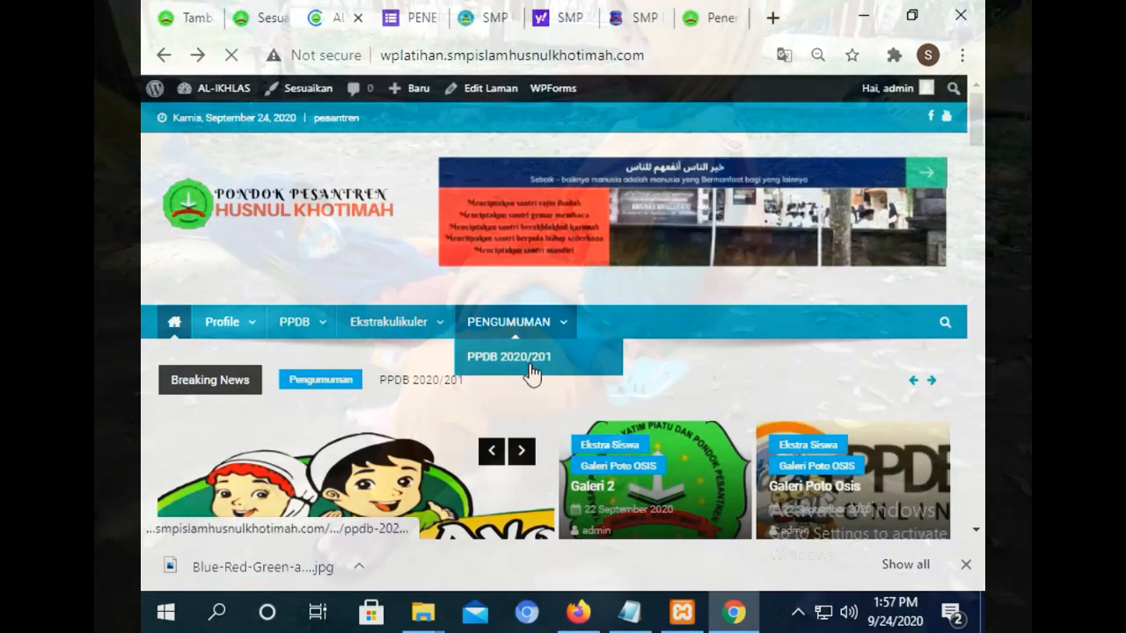
{"action": "left_click", "coordinate": [500, 326]}
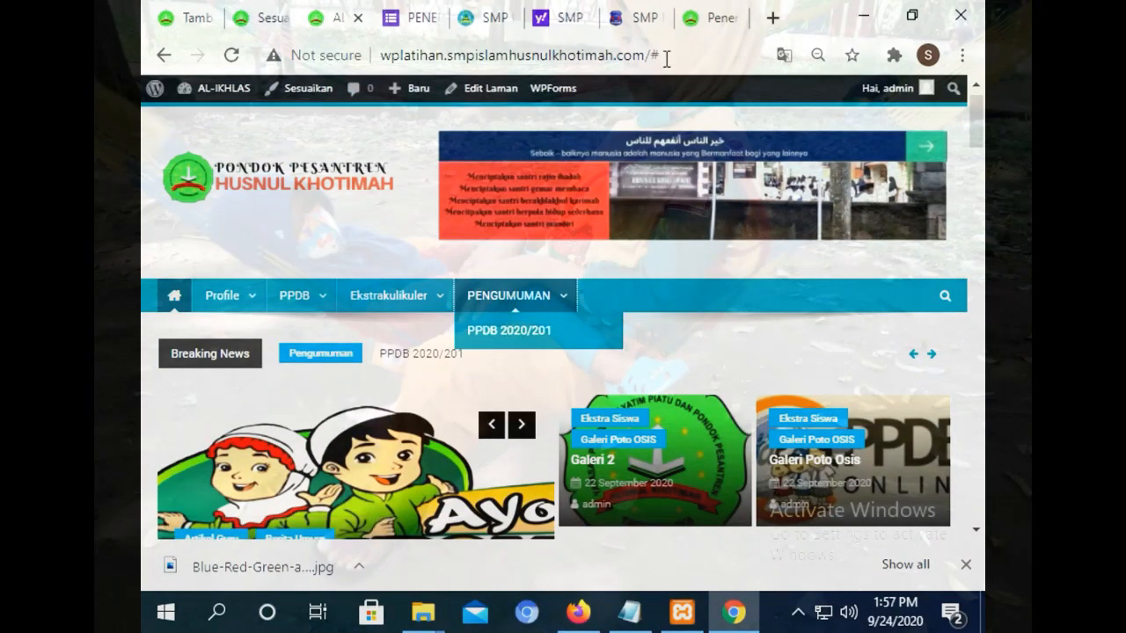
{"action": "left_click", "coordinate": [662, 54]}
{"action": "mouse_move", "coordinate": [541, 296]}
{"action": "left_click", "coordinate": [528, 332]}
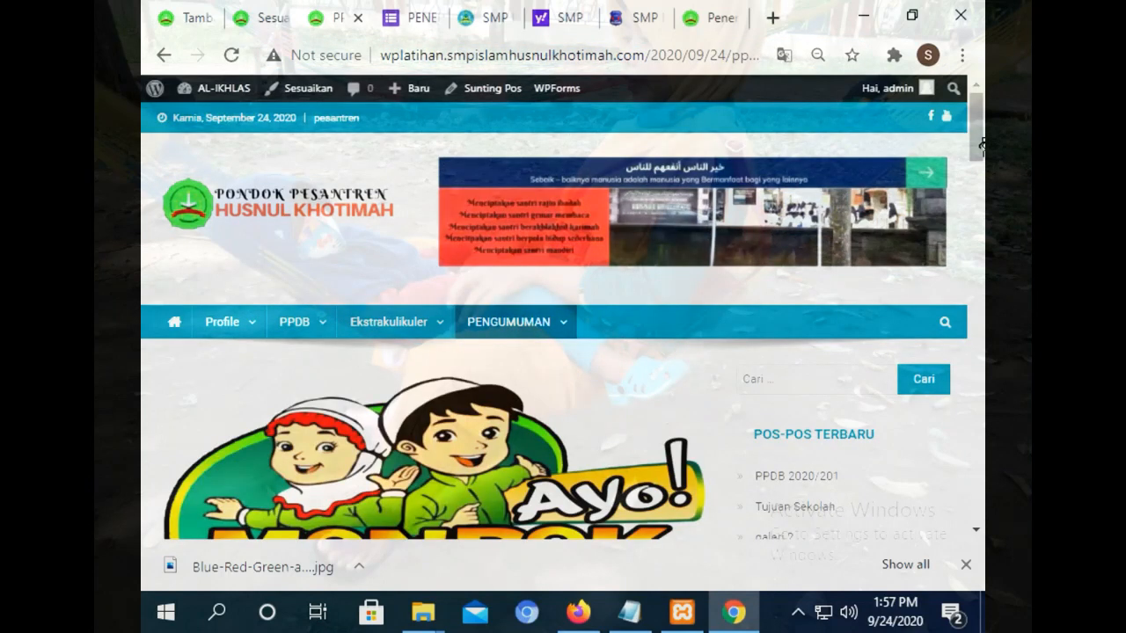
{"action": "key", "text": "ctrl+shift+Tab"}
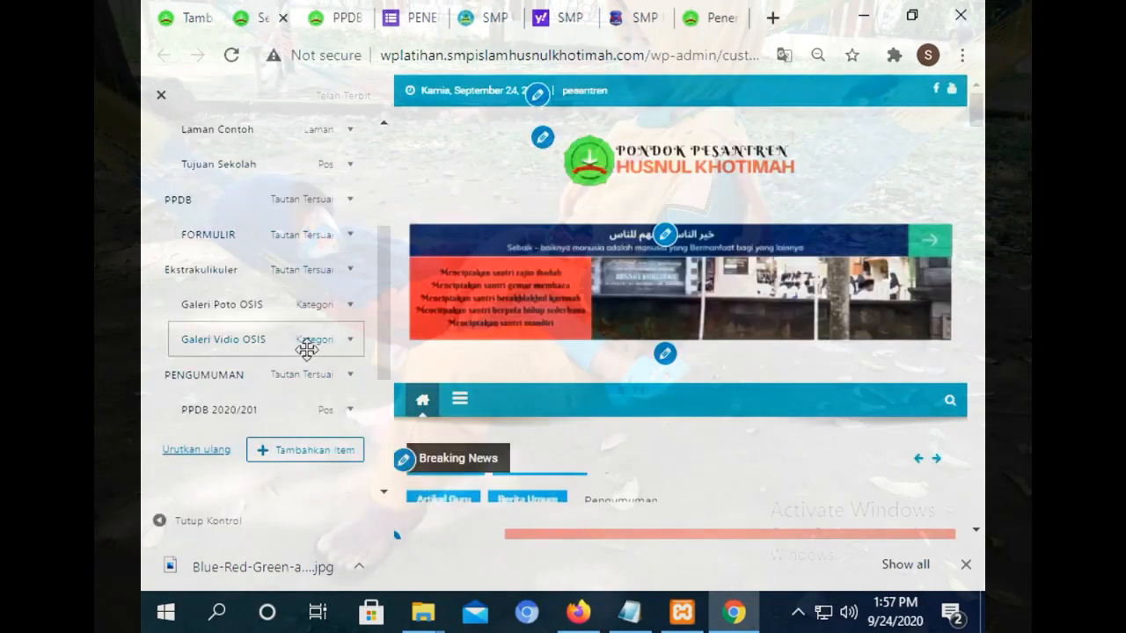
Rename the PENGUMUMAN menu item's navigation label to Informasi.
{"action": "left_click", "coordinate": [360, 378]}
{"action": "double_click", "coordinate": [250, 473]}
{"action": "scroll", "coordinate": [202, 440], "scroll_direction": "down", "scroll_amount": 3}
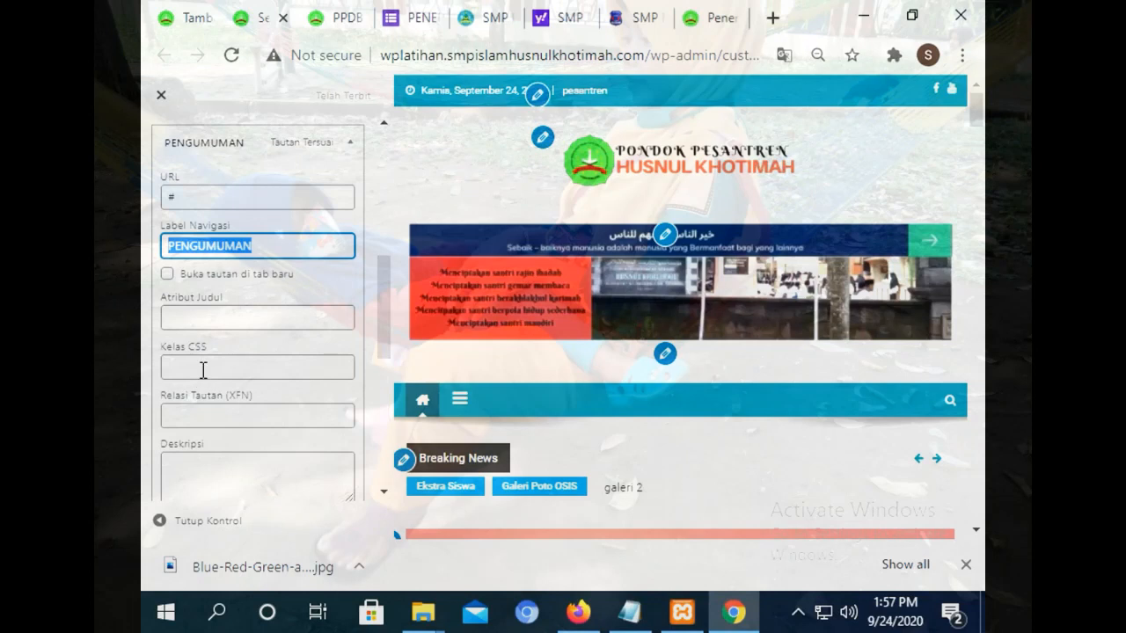
{"action": "type", "text": "Info"}
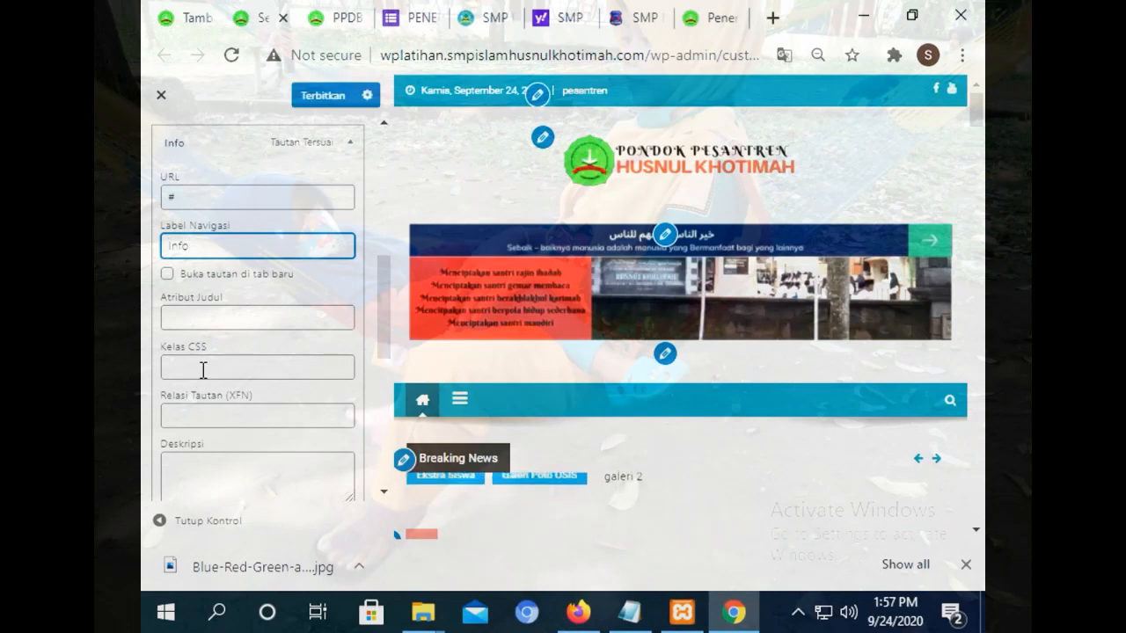
{"action": "type", "text": "rmasi"}
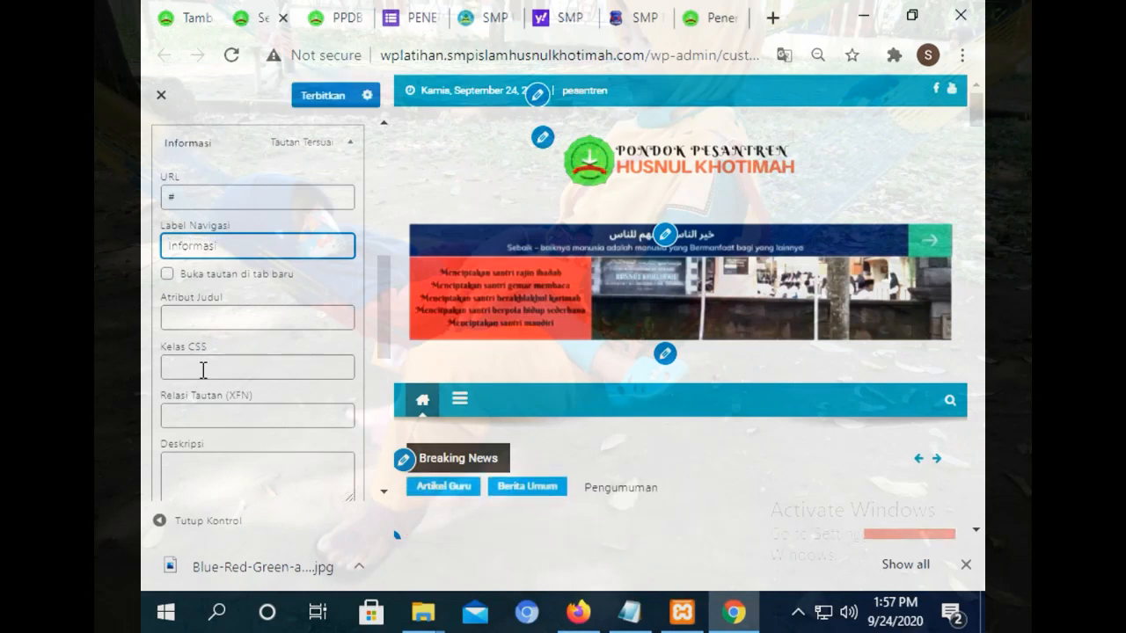
{"action": "left_click", "coordinate": [351, 146]}
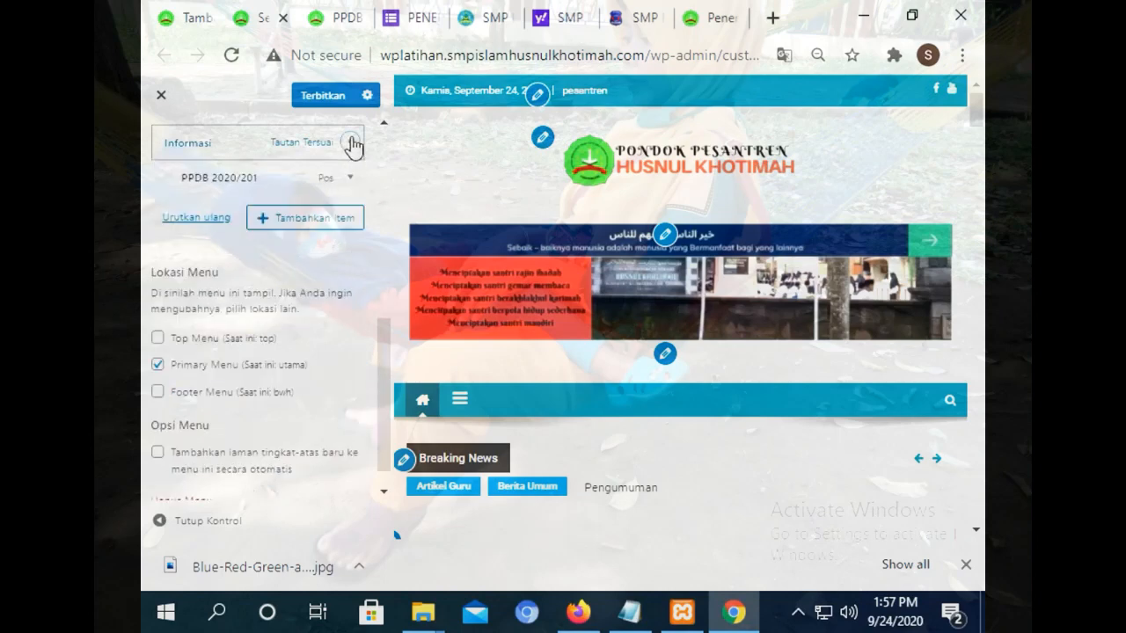
{"action": "scroll", "coordinate": [381, 352], "scroll_direction": "up", "scroll_amount": 2}
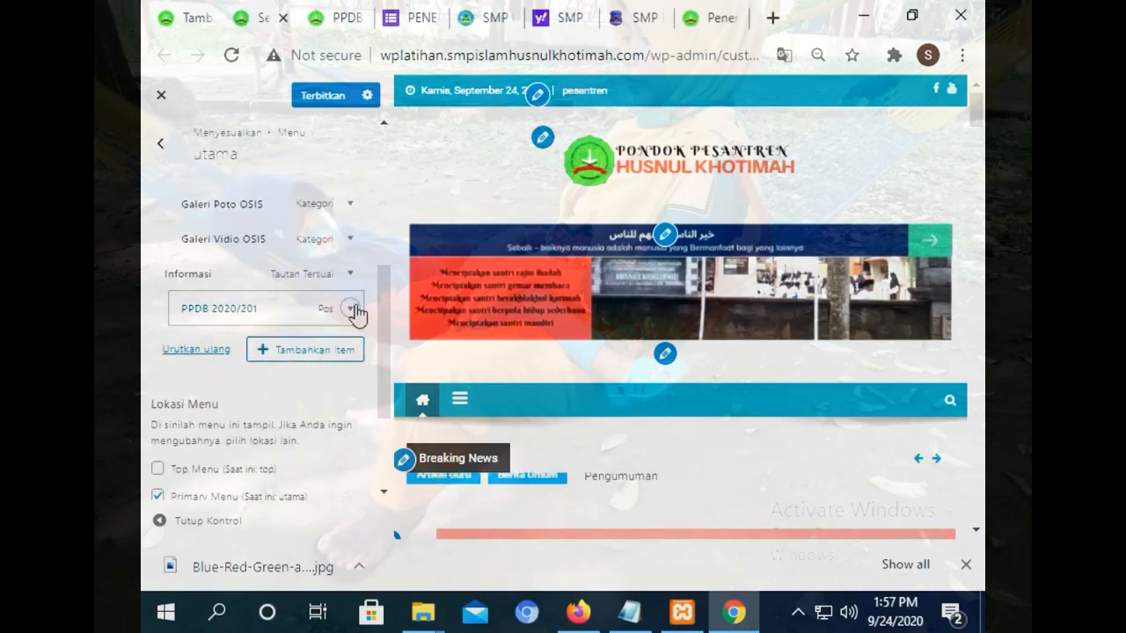
Remove the PPDB 2020/201 item from the utama menu.
{"action": "left_click", "coordinate": [353, 309]}
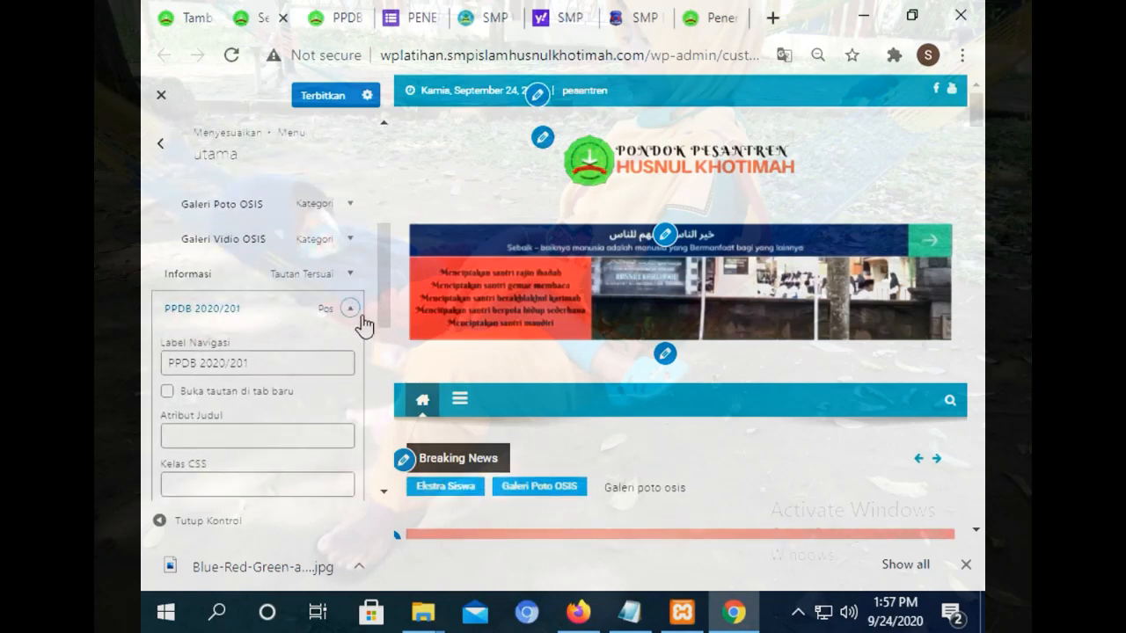
{"action": "left_click", "coordinate": [349, 309]}
{"action": "left_click", "coordinate": [350, 311]}
{"action": "left_click", "coordinate": [349, 308]}
{"action": "left_click_drag", "start_coordinate": [304, 318], "coordinate": [322, 321]}
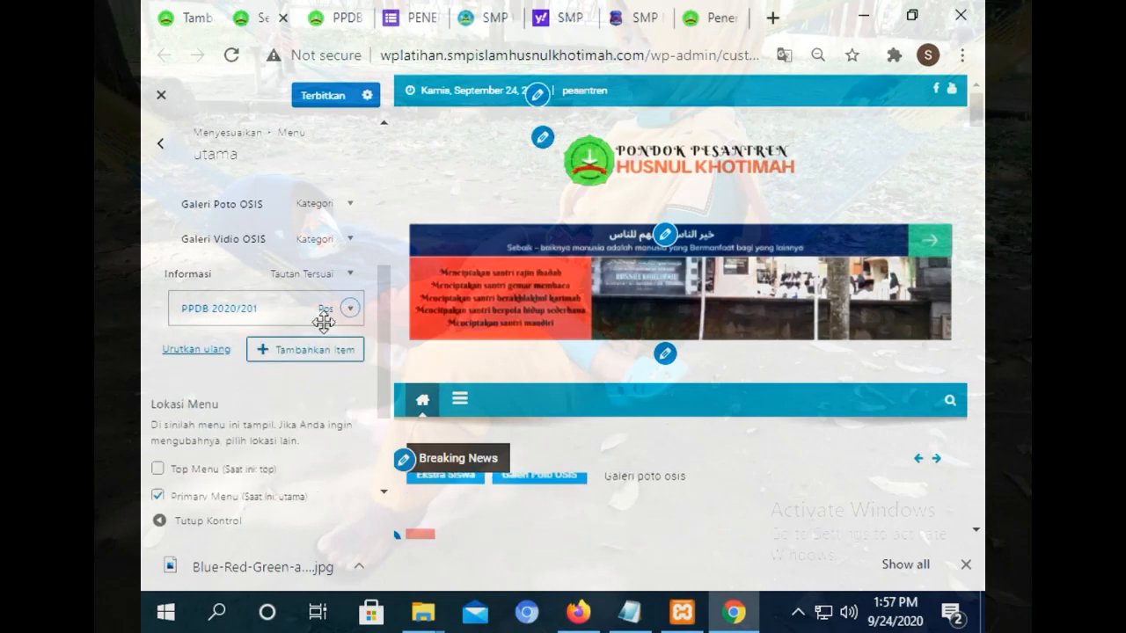
{"action": "left_click", "coordinate": [354, 312]}
{"action": "left_click_drag", "start_coordinate": [382, 293], "coordinate": [361, 376]}
{"action": "left_click", "coordinate": [195, 391]}
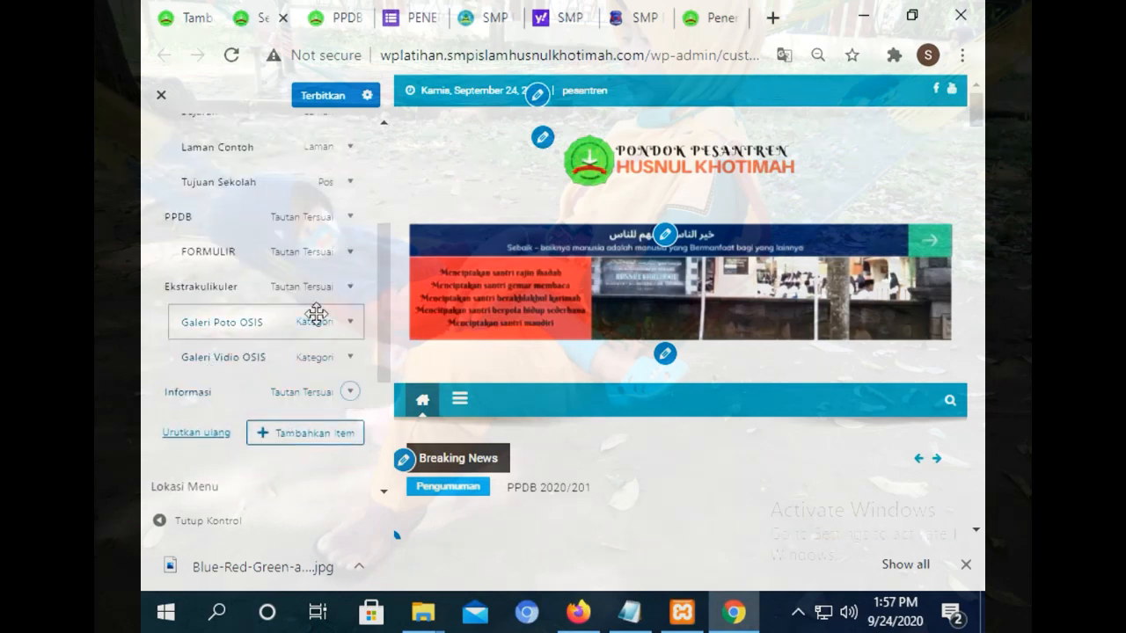
Add the Pengumuman category nested under Informasi and publish the menu.
{"action": "left_click", "coordinate": [304, 432]}
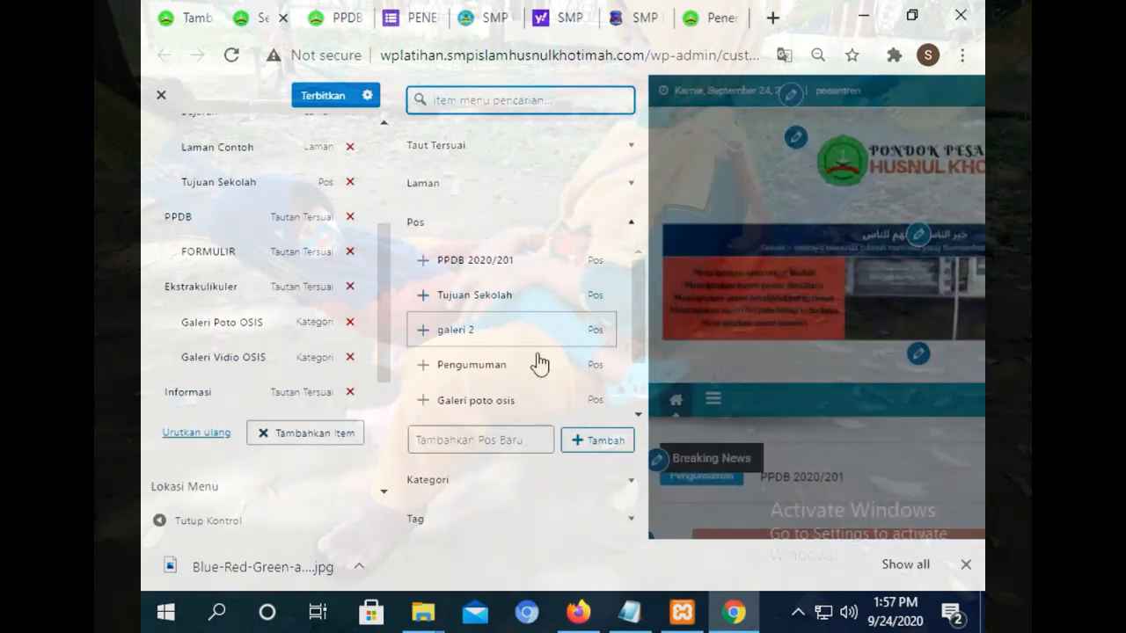
{"action": "left_click", "coordinate": [467, 482]}
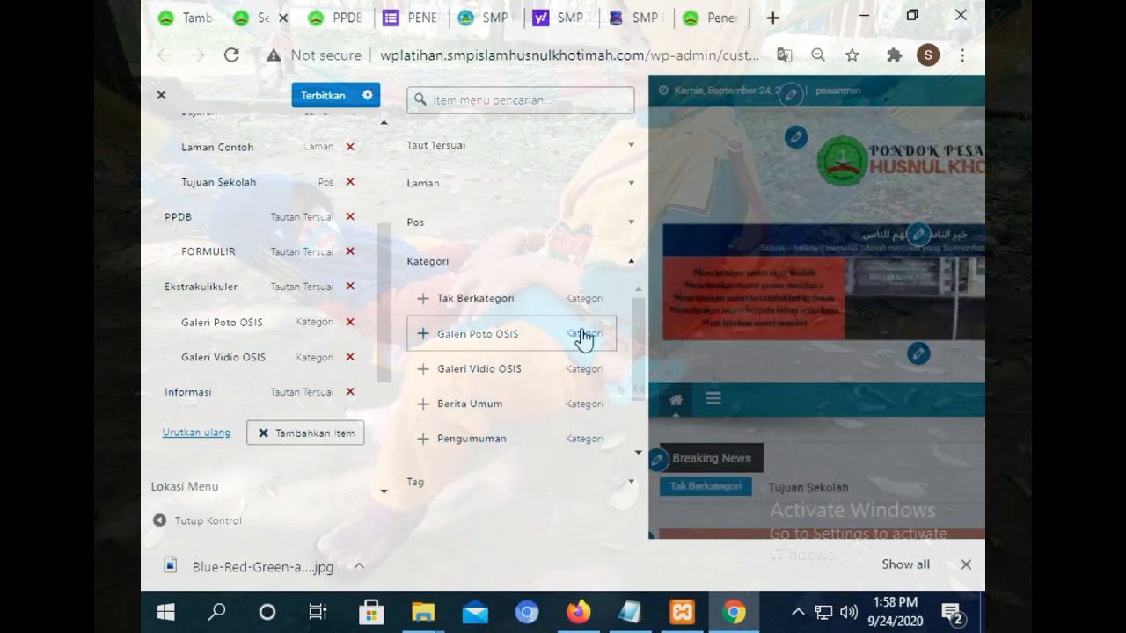
{"action": "left_click", "coordinate": [502, 447]}
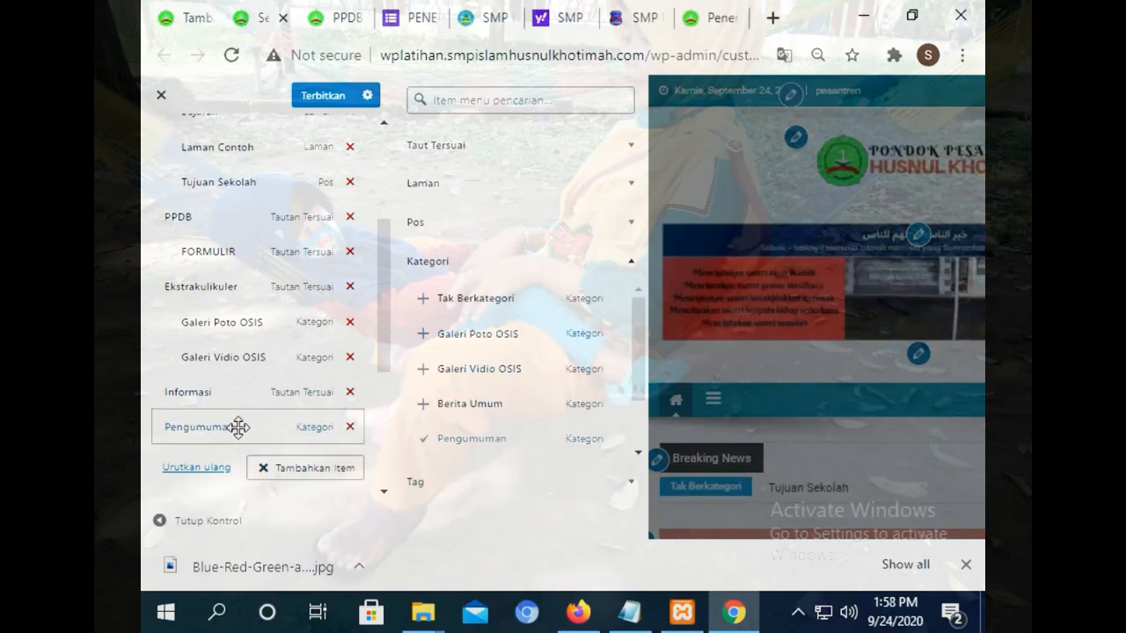
{"action": "left_click_drag", "start_coordinate": [239, 427], "coordinate": [256, 428]}
{"action": "left_click", "coordinate": [322, 94]}
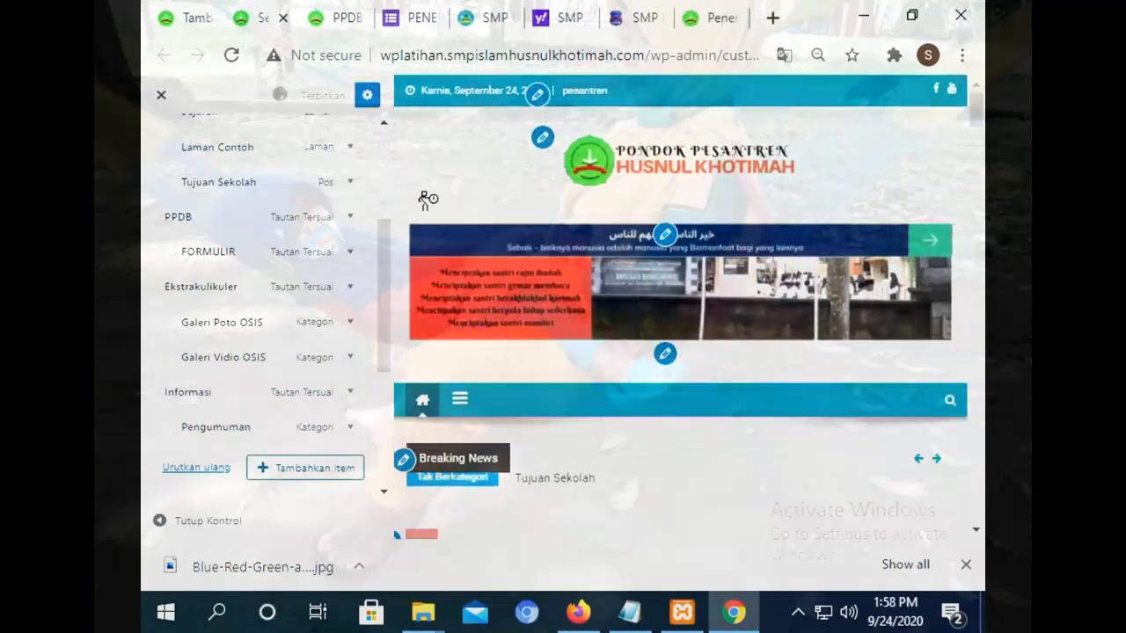
Reload the live site and open the Pengumuman category page from the Informasi menu.
{"action": "left_click", "coordinate": [324, 7]}
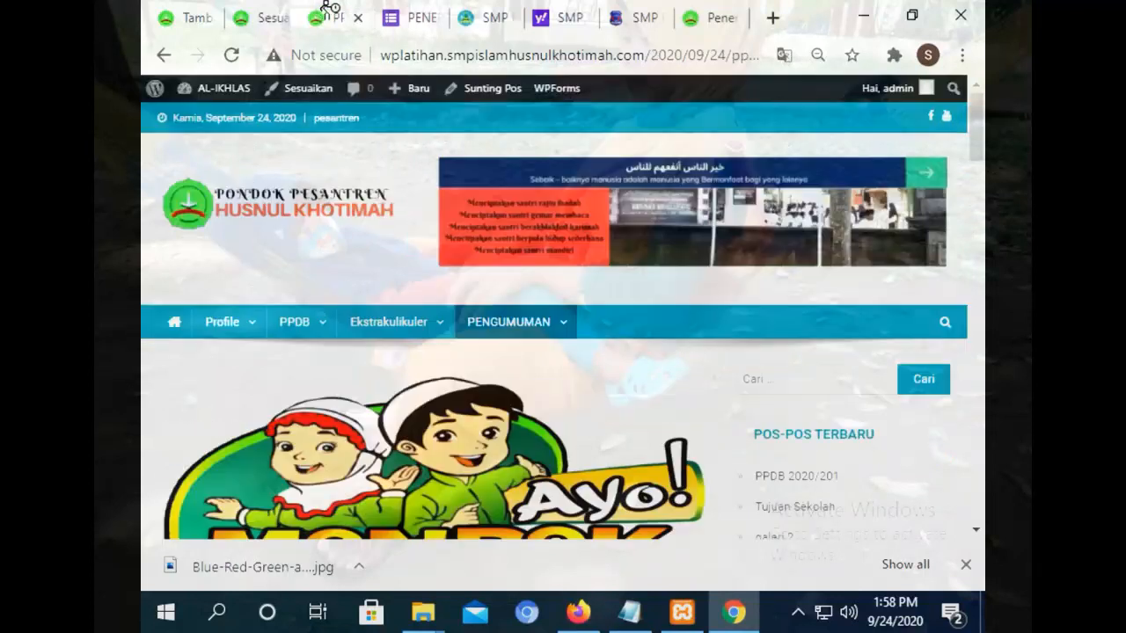
{"action": "left_click", "coordinate": [230, 56]}
{"action": "mouse_move", "coordinate": [522, 333]}
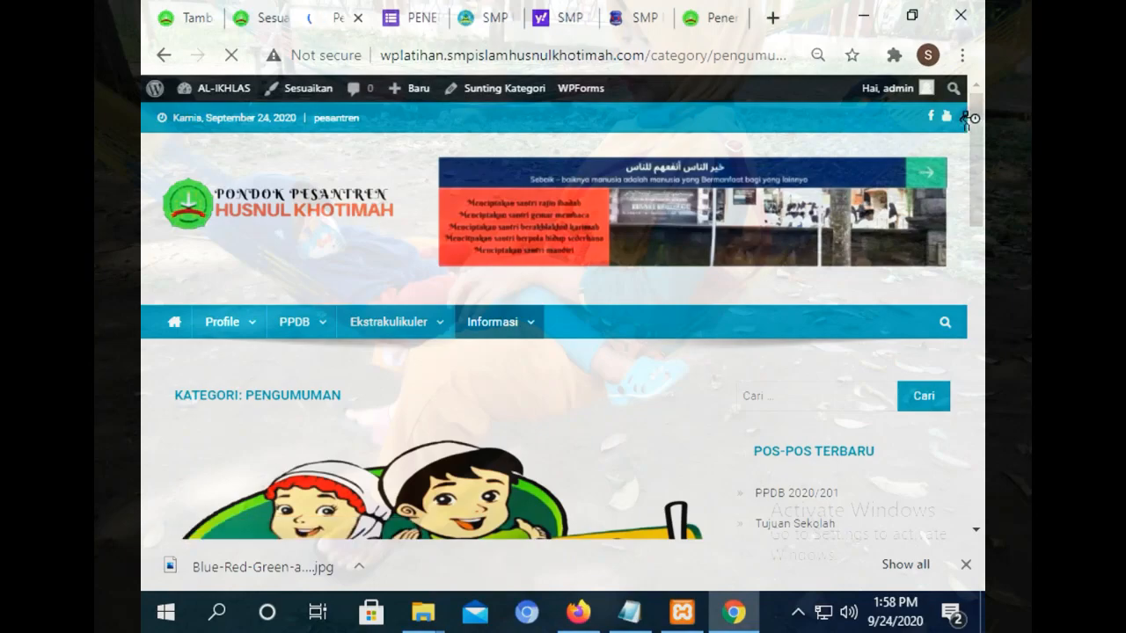
{"action": "left_click_drag", "start_coordinate": [977, 150], "coordinate": [937, 20]}
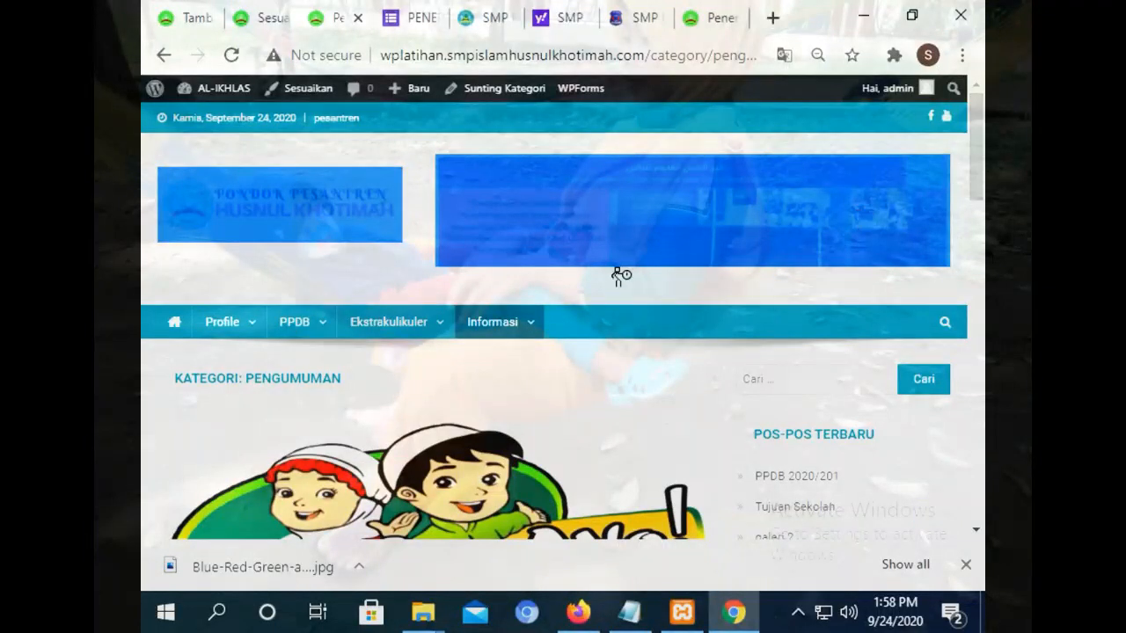
{"action": "left_click", "coordinate": [503, 331]}
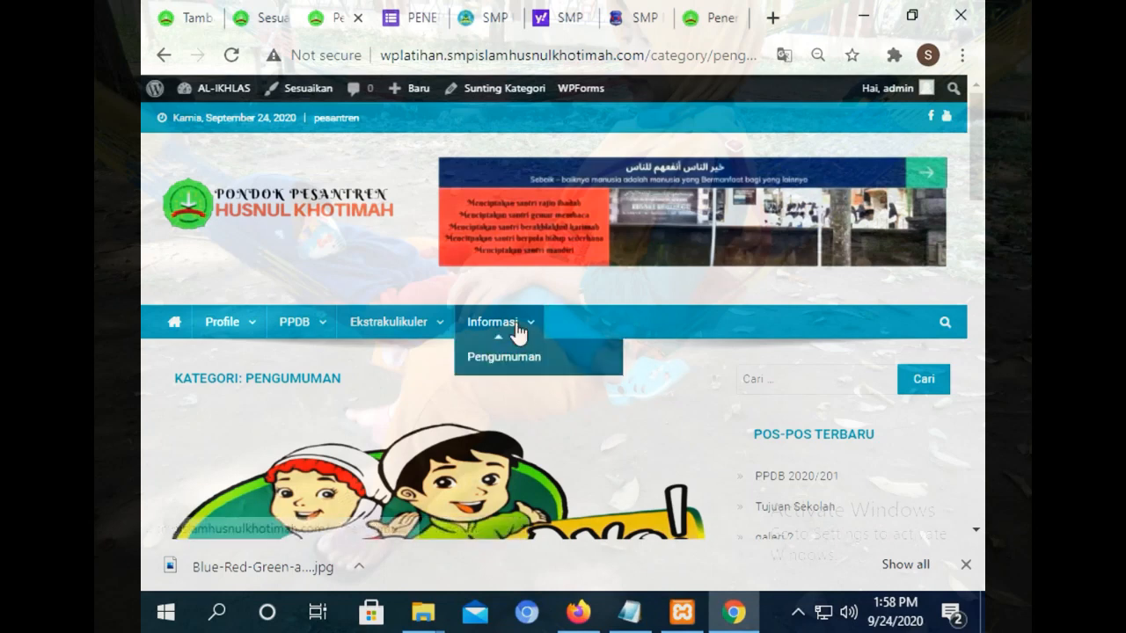
{"action": "left_click", "coordinate": [510, 372]}
{"action": "mouse_move", "coordinate": [502, 322]}
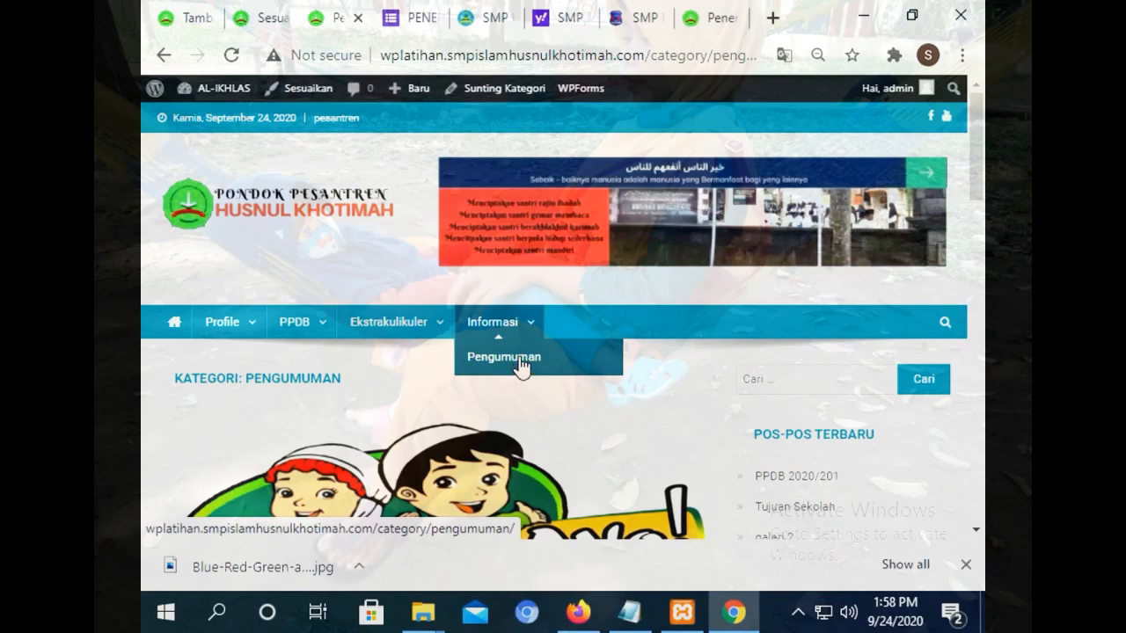
{"action": "left_click_drag", "start_coordinate": [978, 164], "coordinate": [978, 380]}
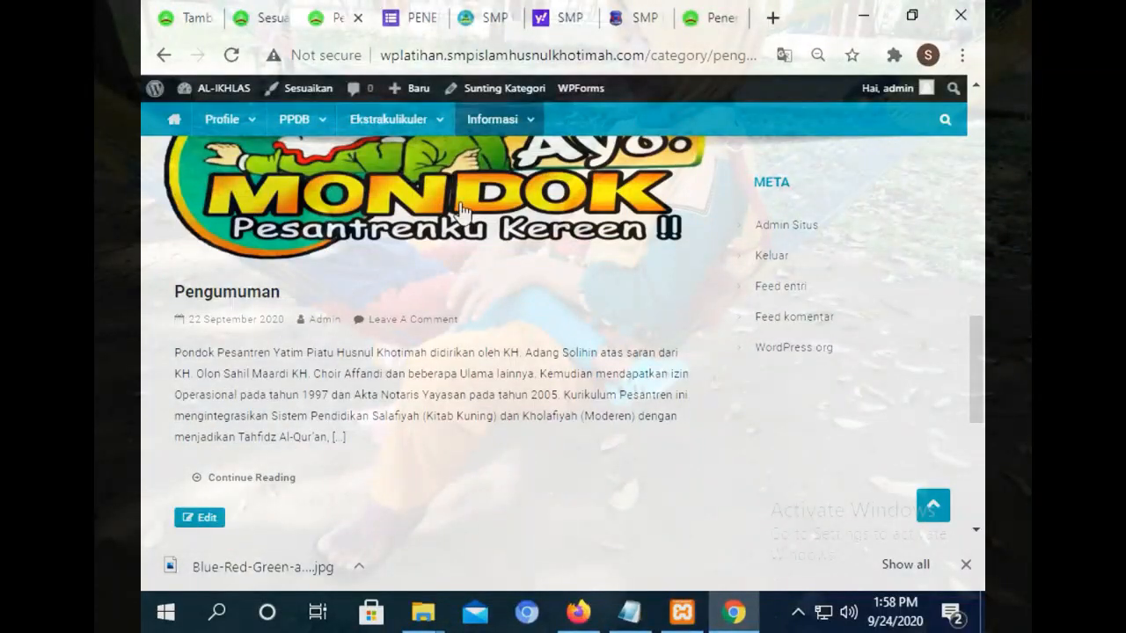
{"action": "left_click_drag", "start_coordinate": [983, 367], "coordinate": [965, 157]}
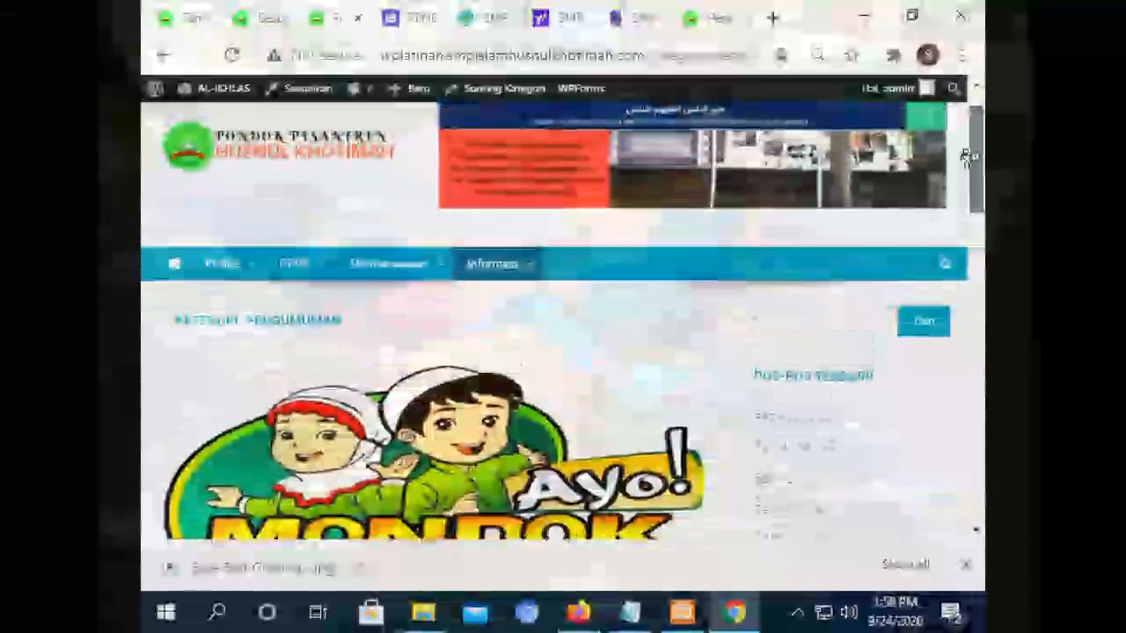
Browse the homepage and play and pause the embedded VIDIO WEB tutorial videos.
{"action": "left_click", "coordinate": [181, 270]}
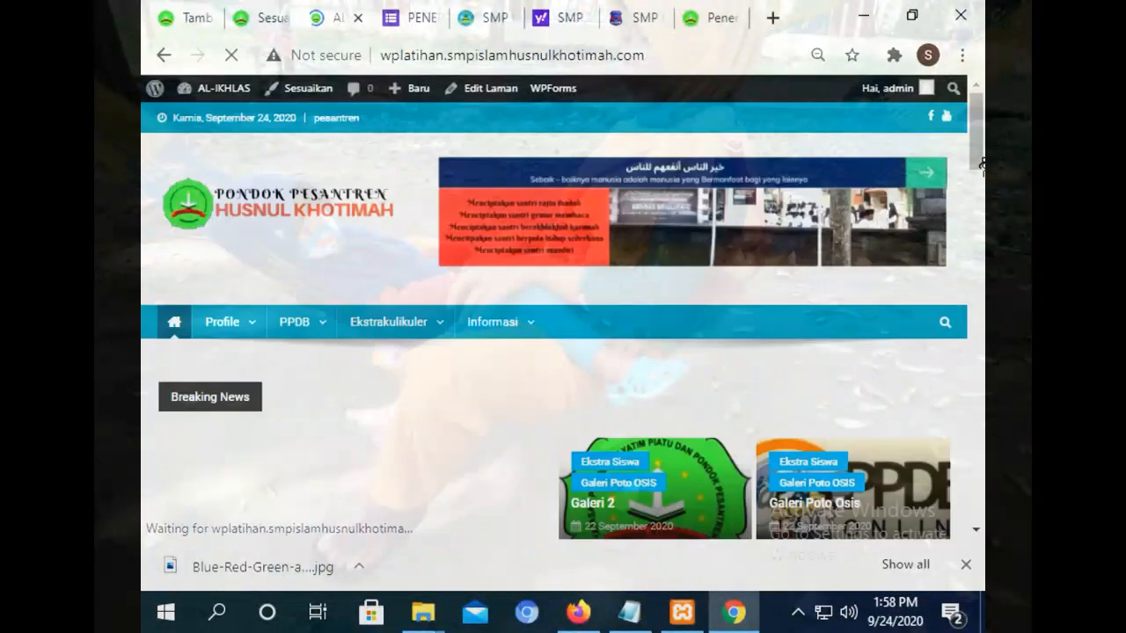
{"action": "left_click_drag", "start_coordinate": [981, 155], "coordinate": [982, 213]}
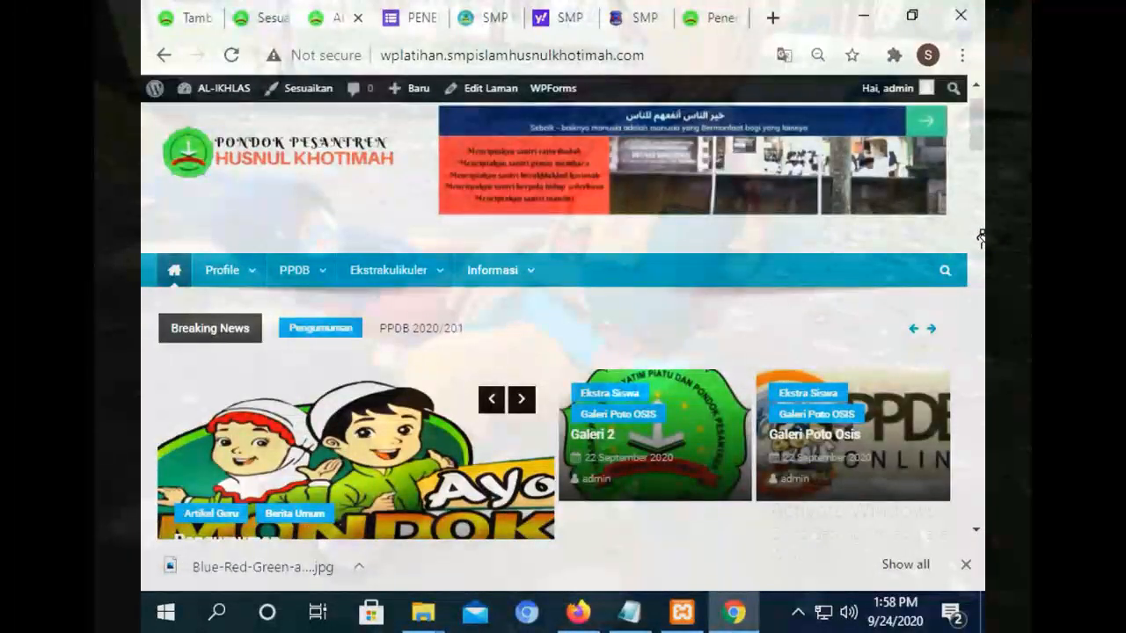
{"action": "left_click_drag", "start_coordinate": [976, 130], "coordinate": [981, 225]}
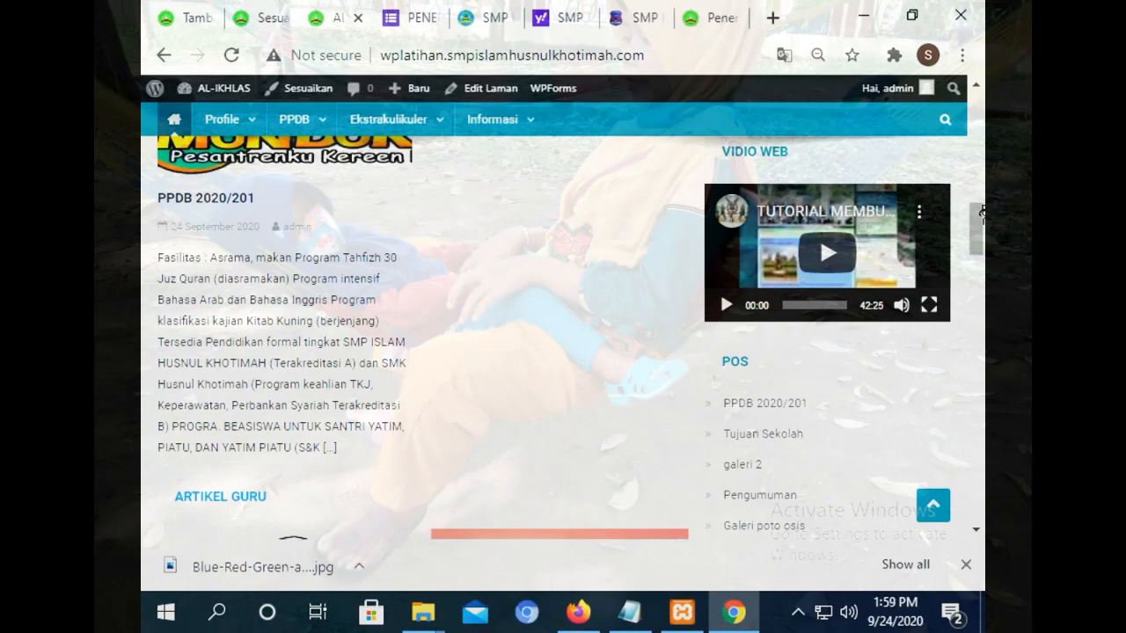
{"action": "left_click_drag", "start_coordinate": [982, 213], "coordinate": [979, 257]}
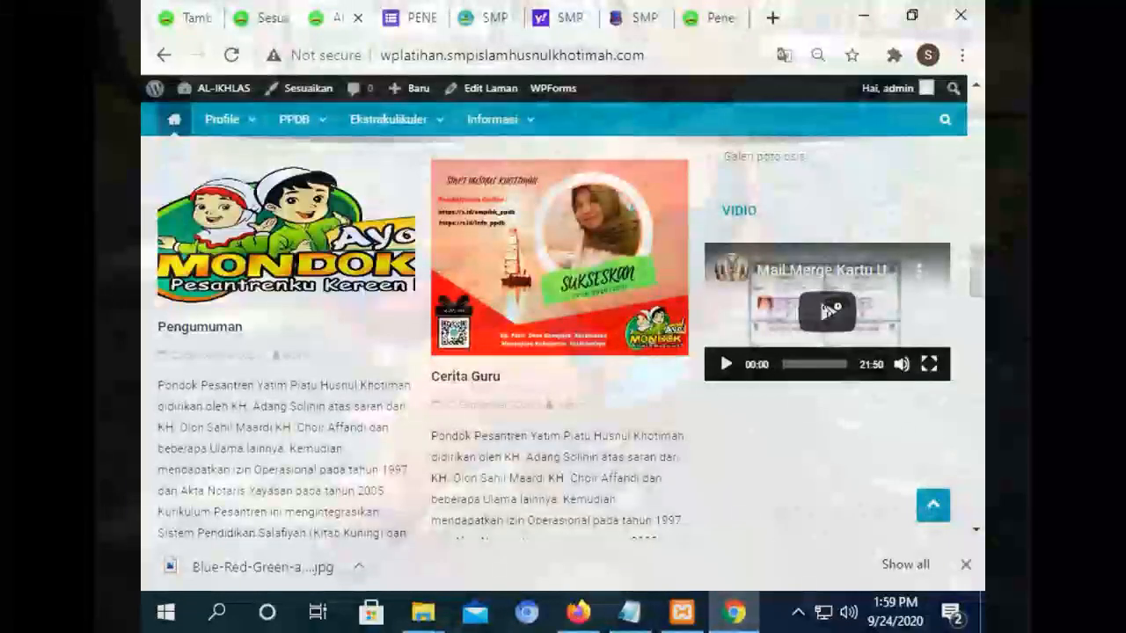
{"action": "left_click", "coordinate": [828, 310]}
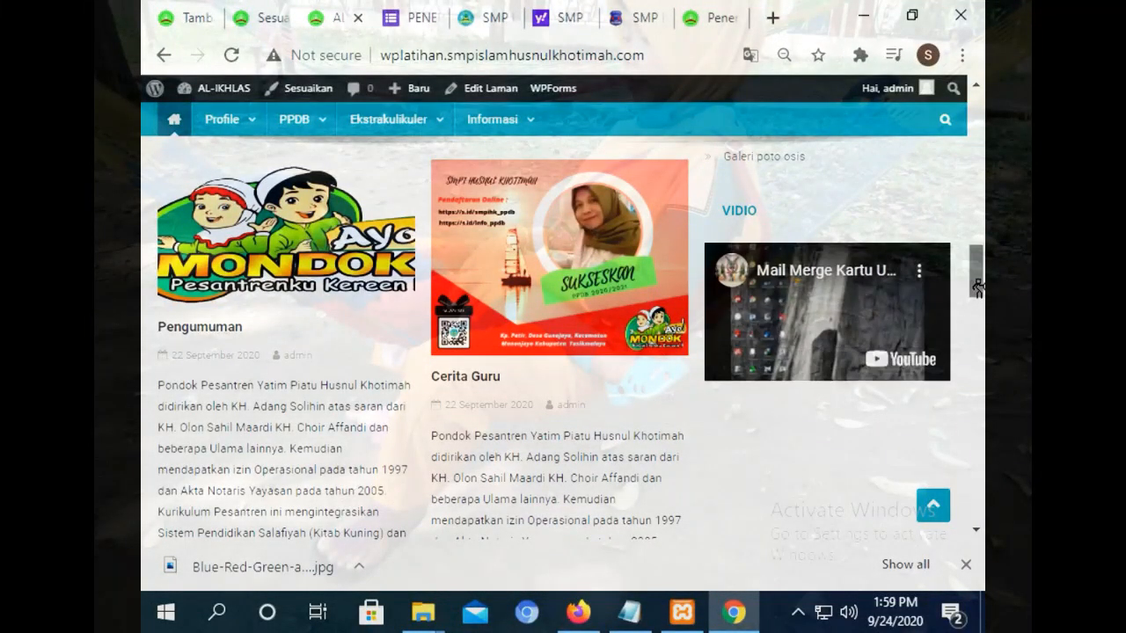
{"action": "left_click_drag", "start_coordinate": [977, 287], "coordinate": [977, 255]}
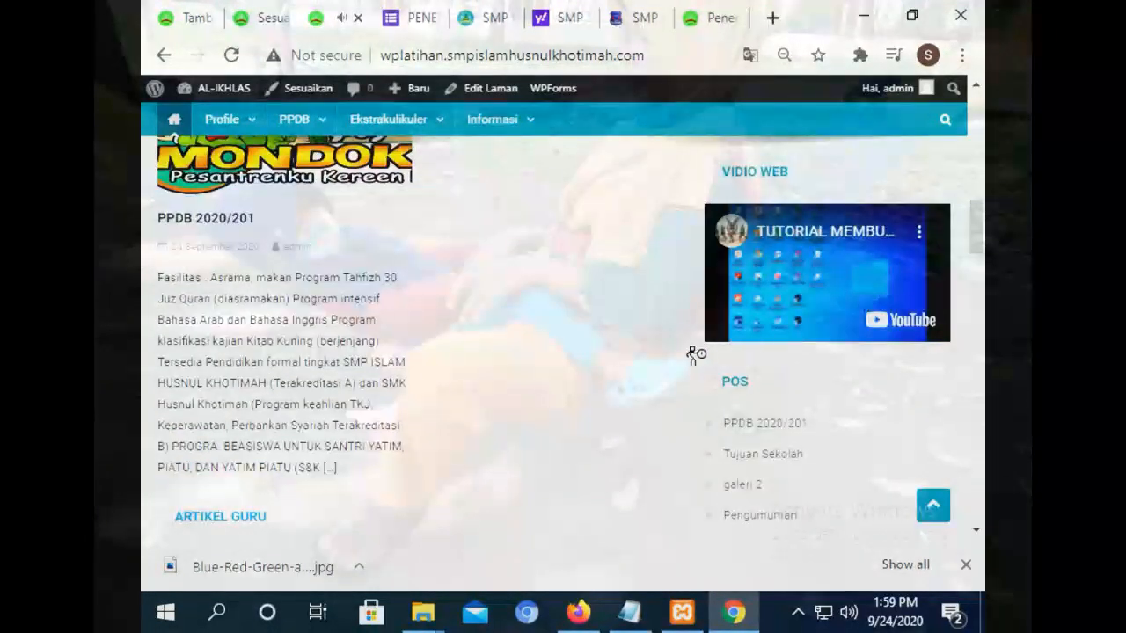
{"action": "left_click", "coordinate": [727, 327]}
{"action": "left_click", "coordinate": [727, 327]}
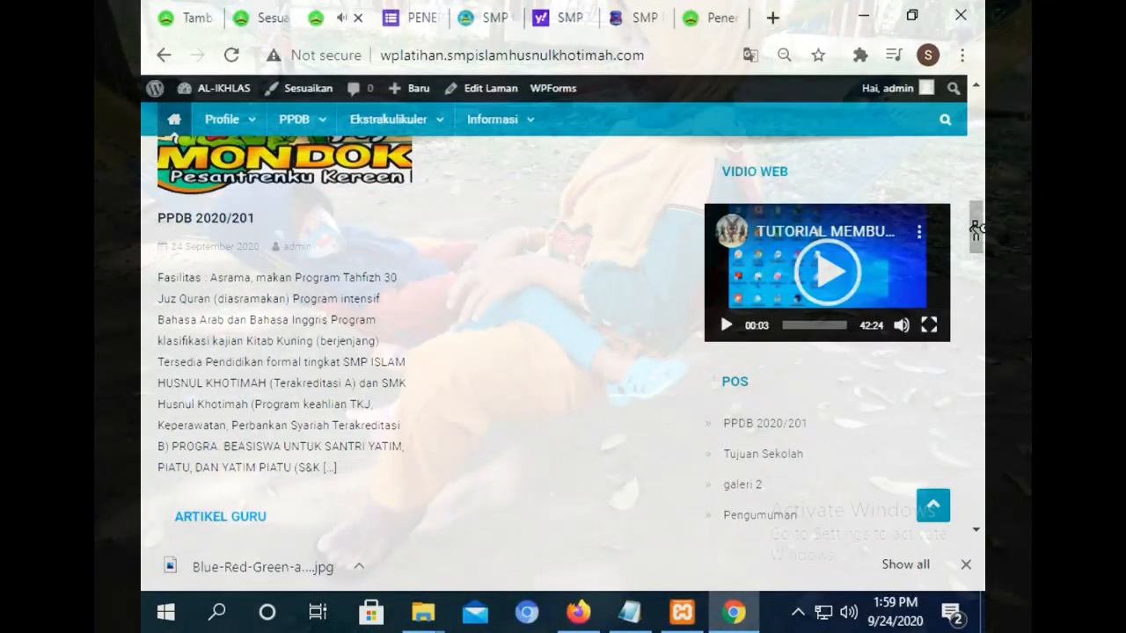
{"action": "left_click_drag", "start_coordinate": [975, 230], "coordinate": [977, 220]}
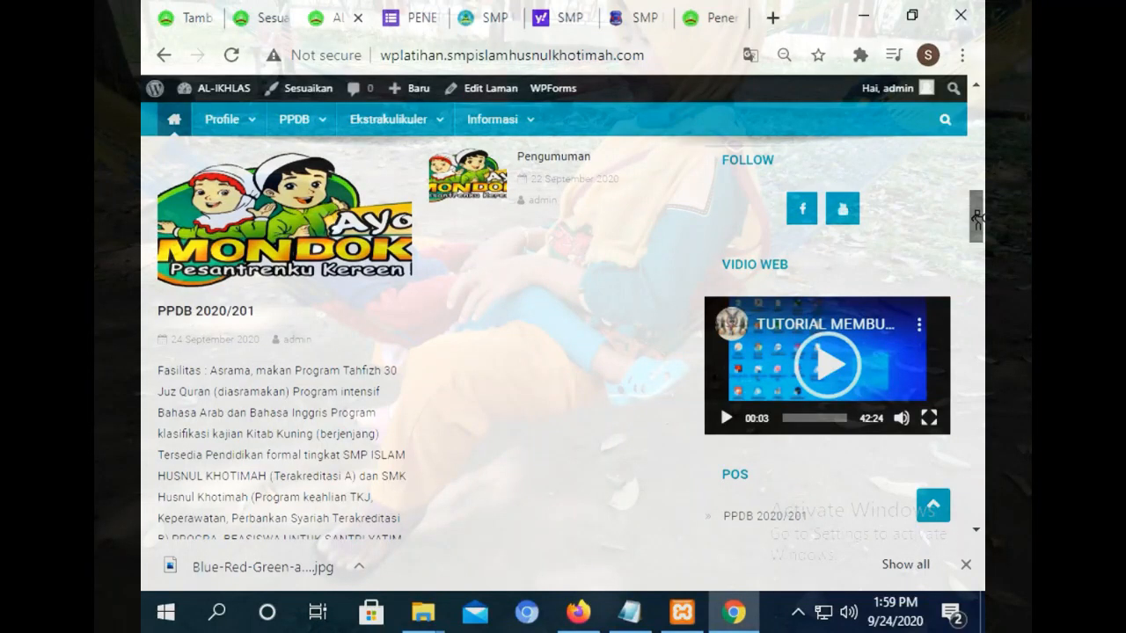
{"action": "left_click_drag", "start_coordinate": [976, 220], "coordinate": [976, 226]}
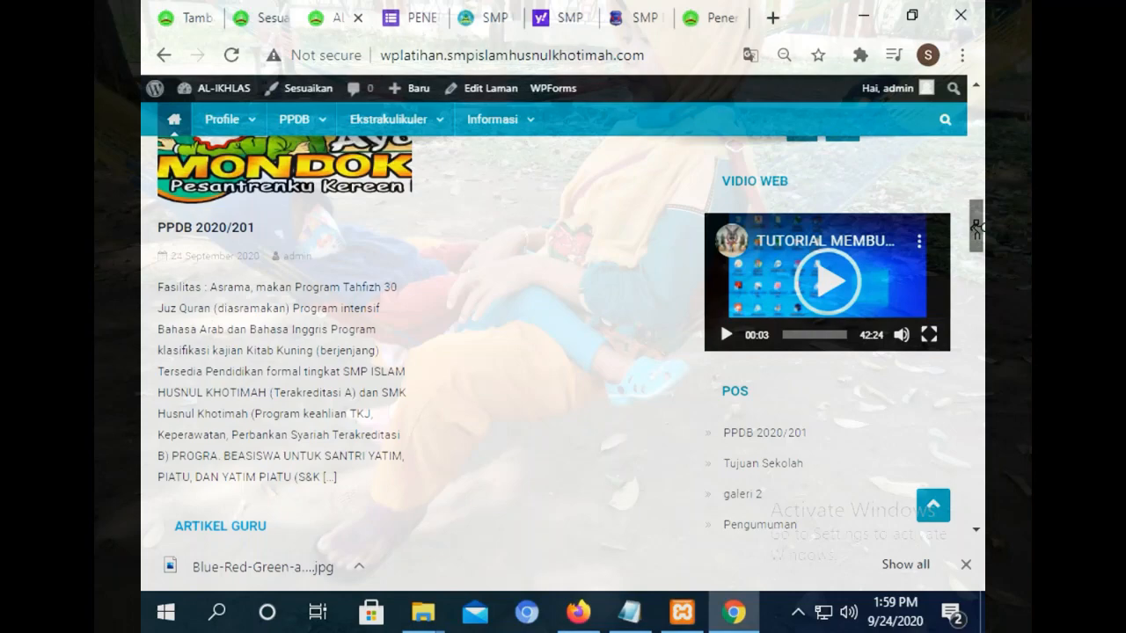
{"action": "left_click_drag", "start_coordinate": [977, 227], "coordinate": [977, 278]}
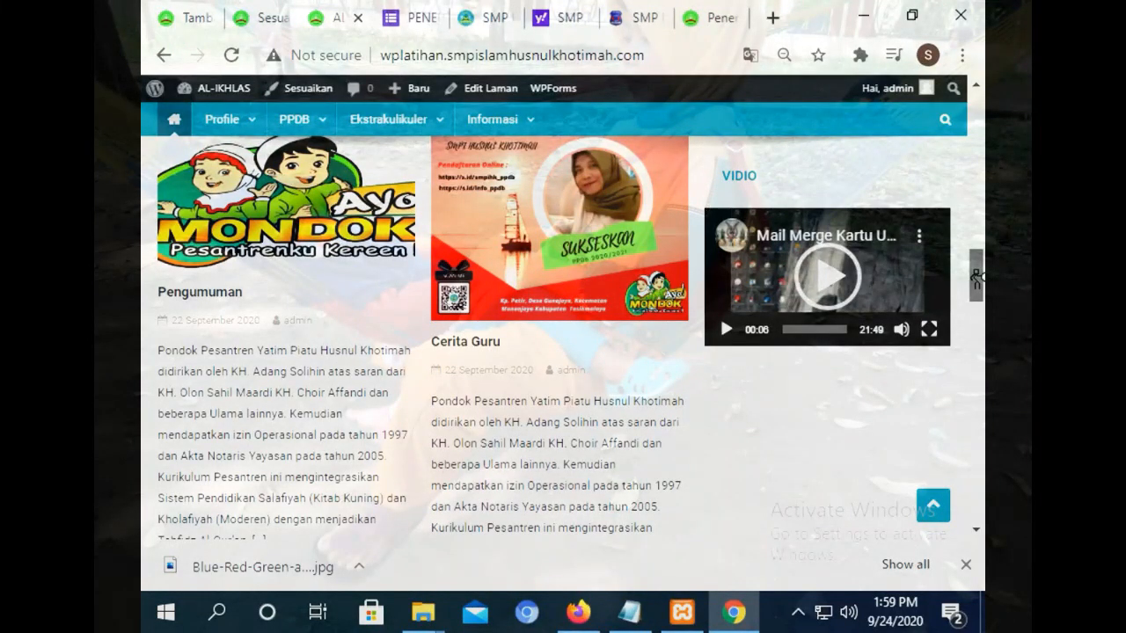
{"action": "left_click_drag", "start_coordinate": [976, 278], "coordinate": [977, 280]}
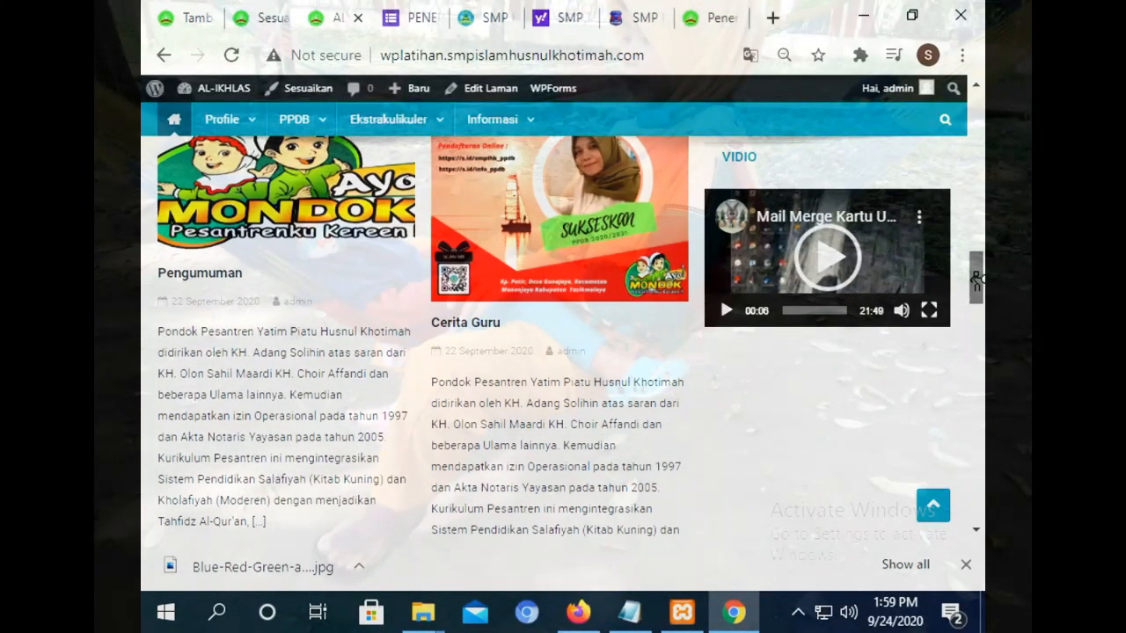
{"action": "left_click_drag", "start_coordinate": [976, 280], "coordinate": [973, 119]}
Return to the post editor tab.
{"action": "mouse_move", "coordinate": [231, 321]}
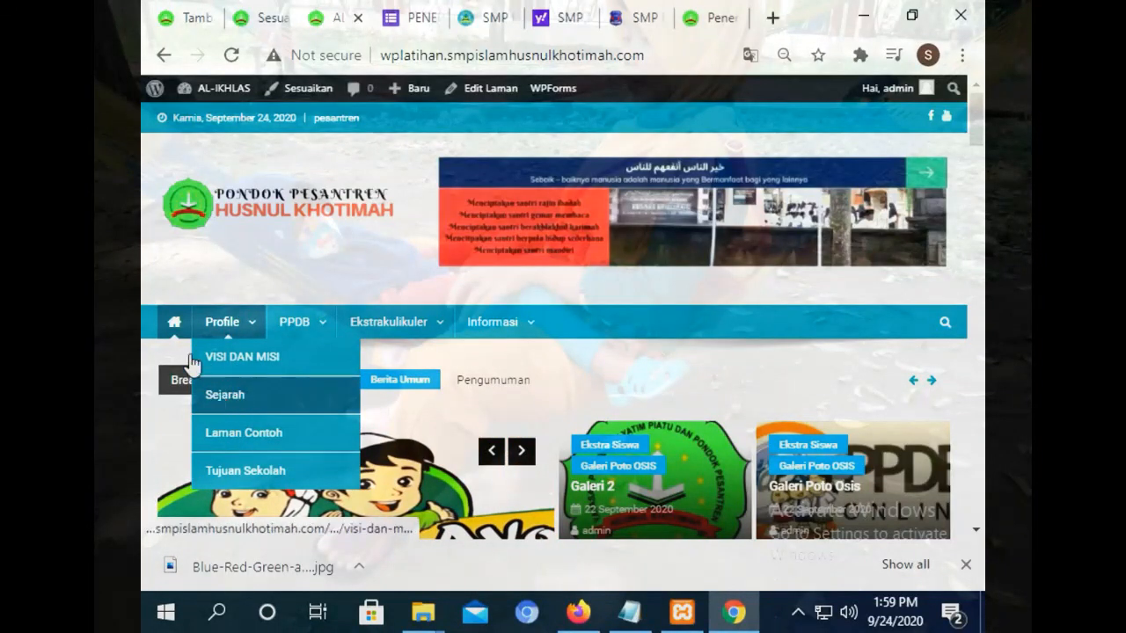
{"action": "mouse_move", "coordinate": [350, 322]}
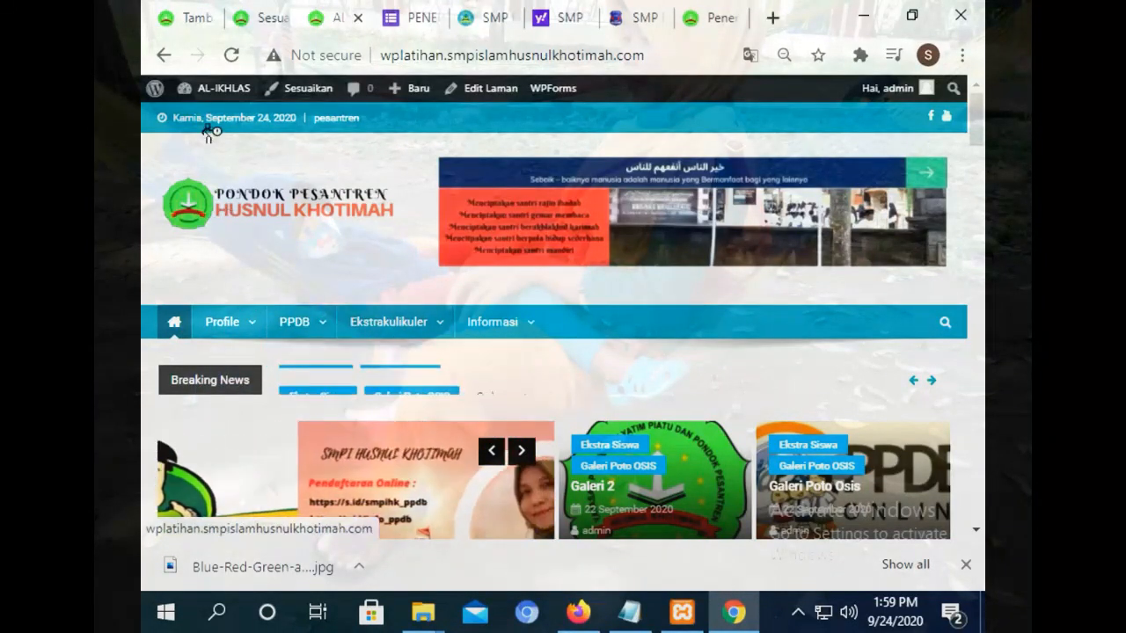
{"action": "left_click", "coordinate": [204, 18]}
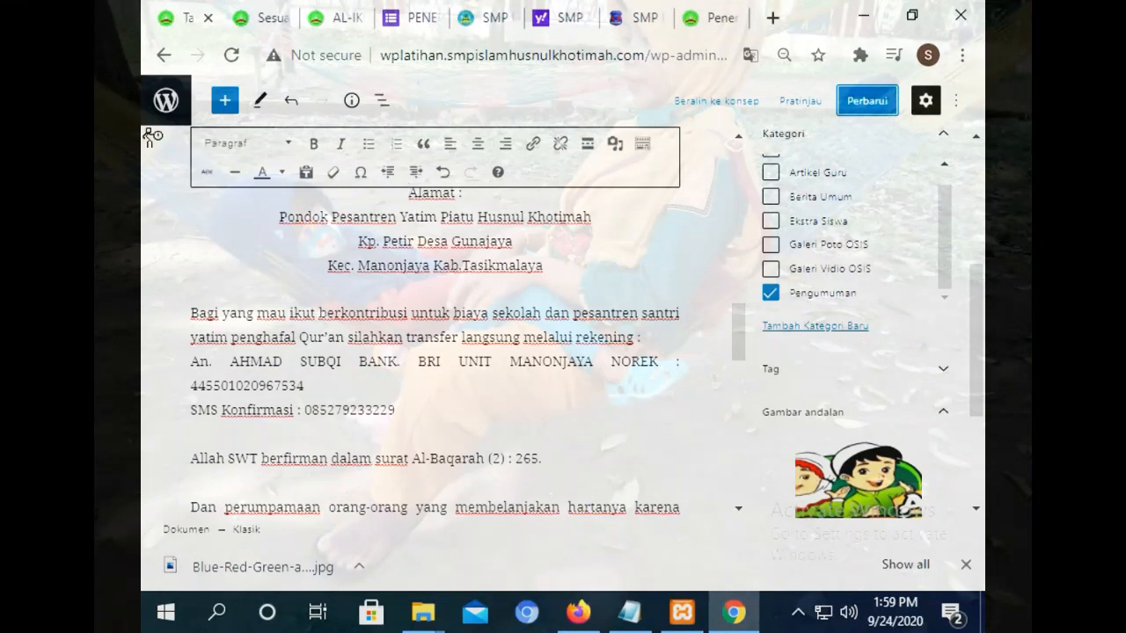
Create a new page titled 'Sambutan Kepala Sekolah' and insert a Klasik block under the title.
{"action": "left_click", "coordinate": [167, 100]}
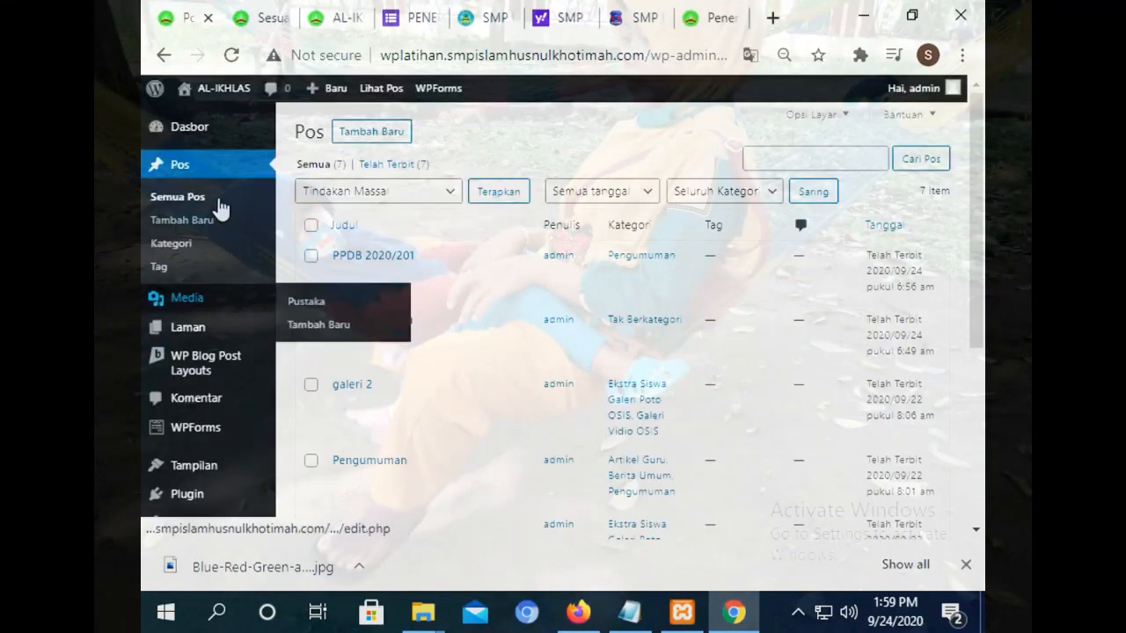
{"action": "left_click", "coordinate": [191, 332]}
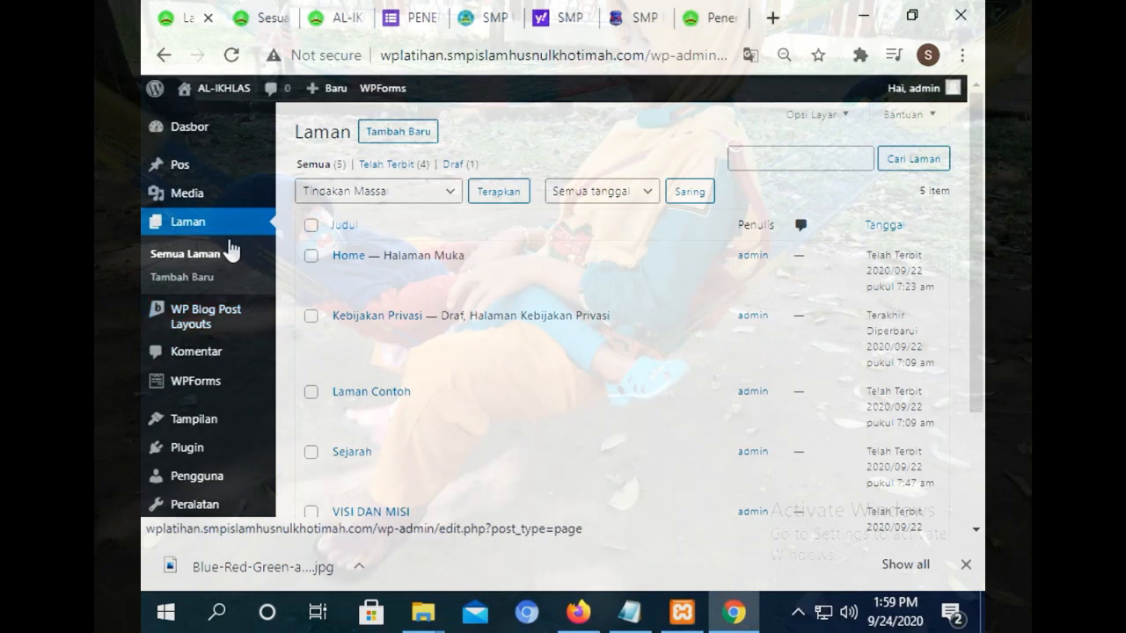
{"action": "left_click", "coordinate": [378, 131]}
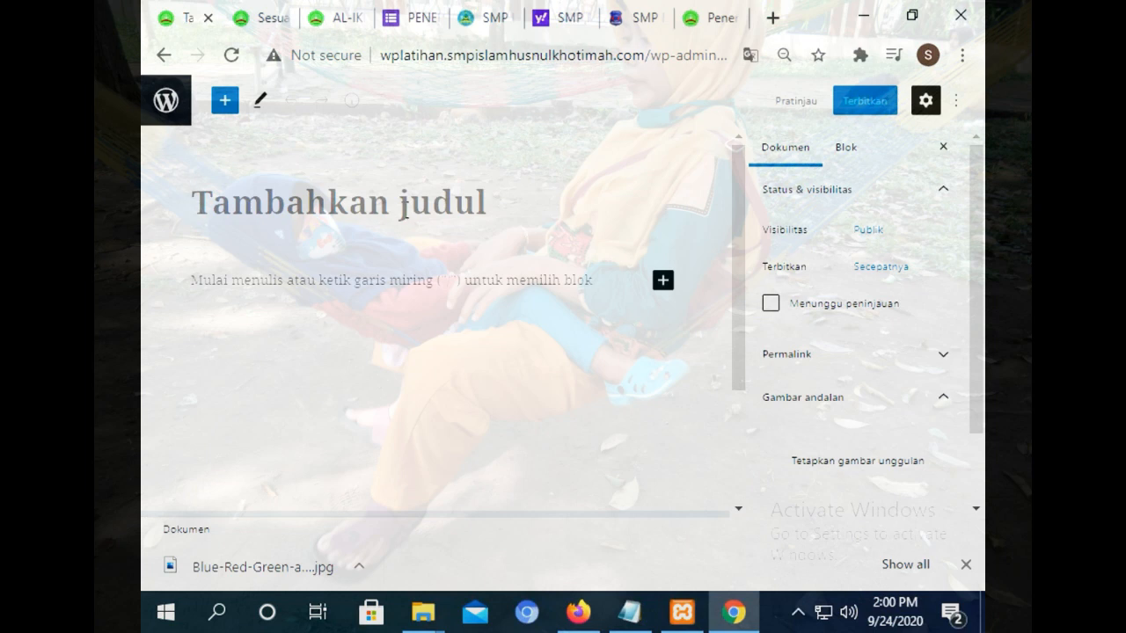
{"action": "type", "text": "Sambutan "}
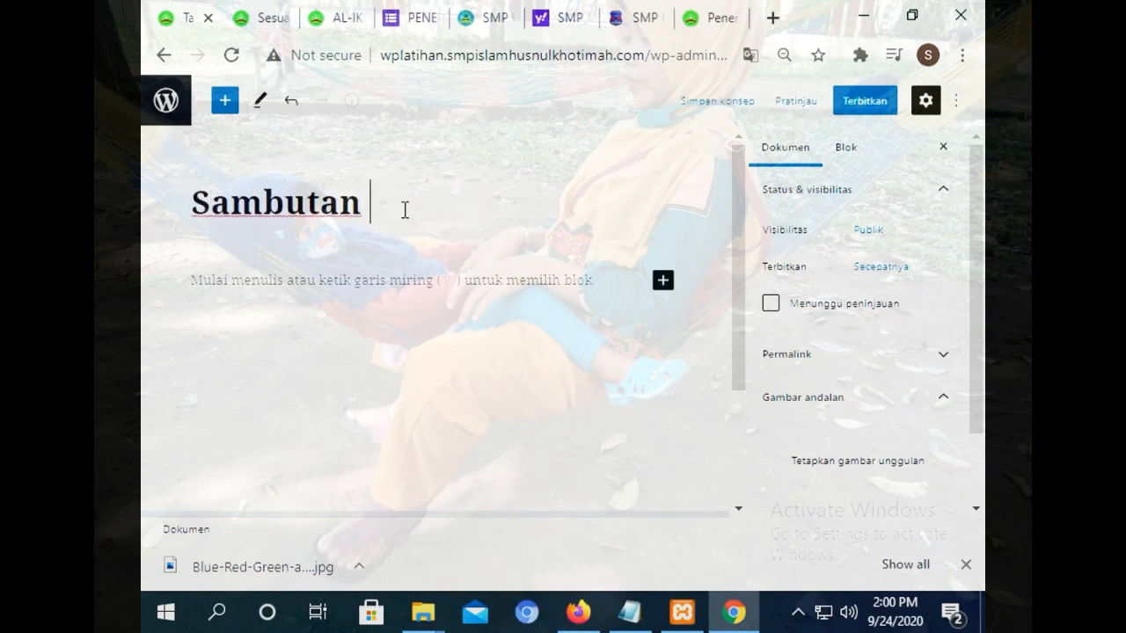
{"action": "type", "text": "Kepala Sekolah"}
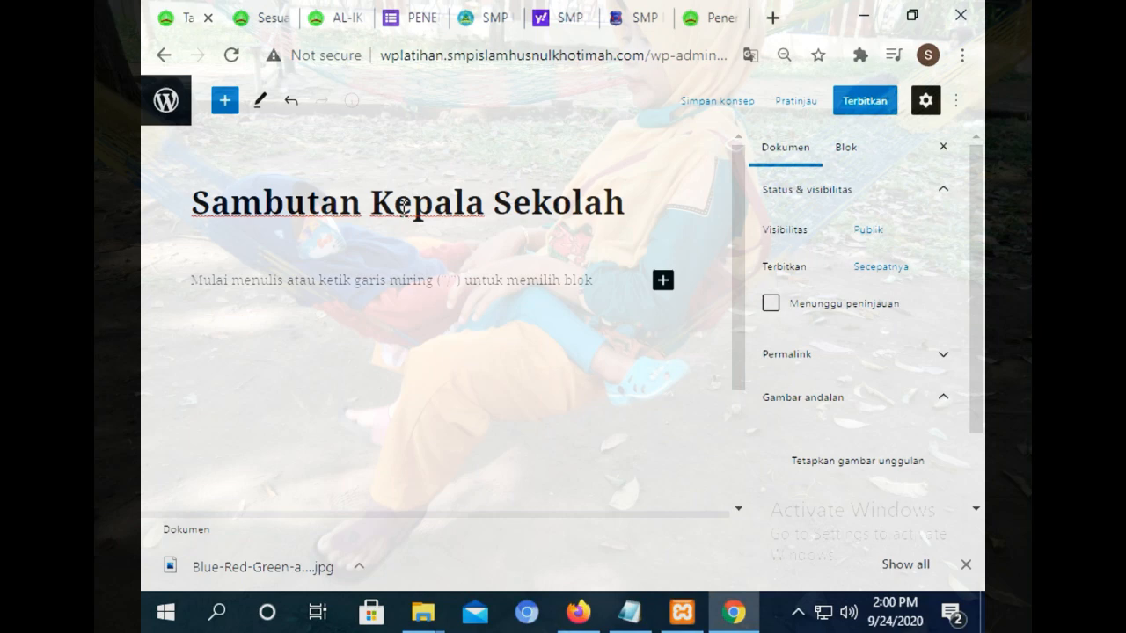
{"action": "left_click", "coordinate": [664, 282]}
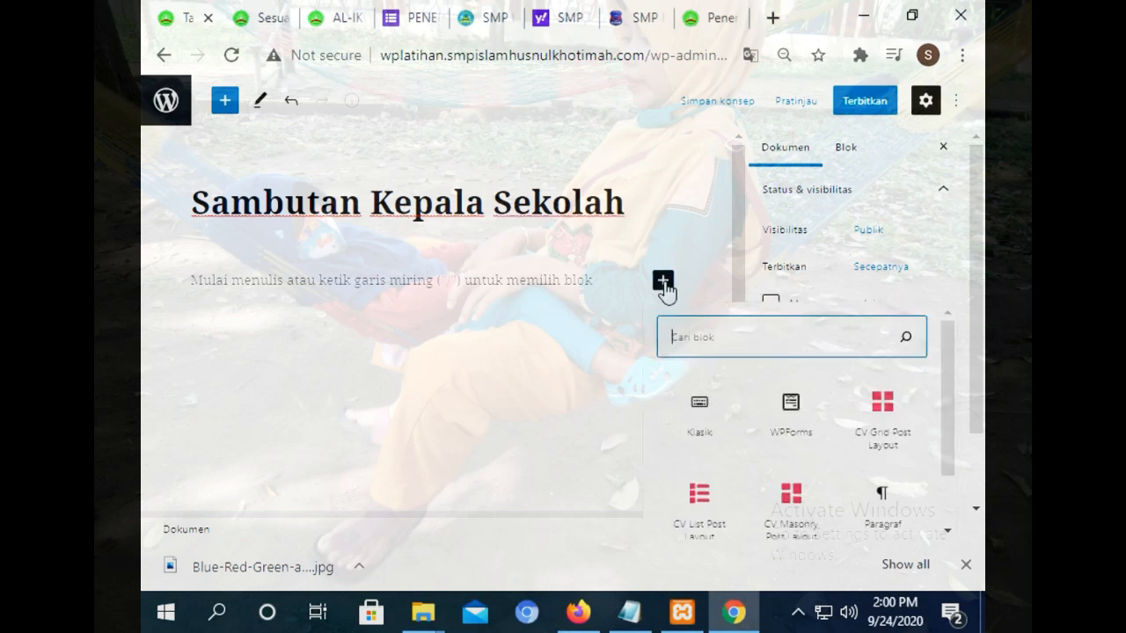
{"action": "left_click", "coordinate": [696, 422]}
Open the SMPI HK school's Profile > Kata Sambutan page for reference and close the search results tab.
{"action": "left_click", "coordinate": [493, 16]}
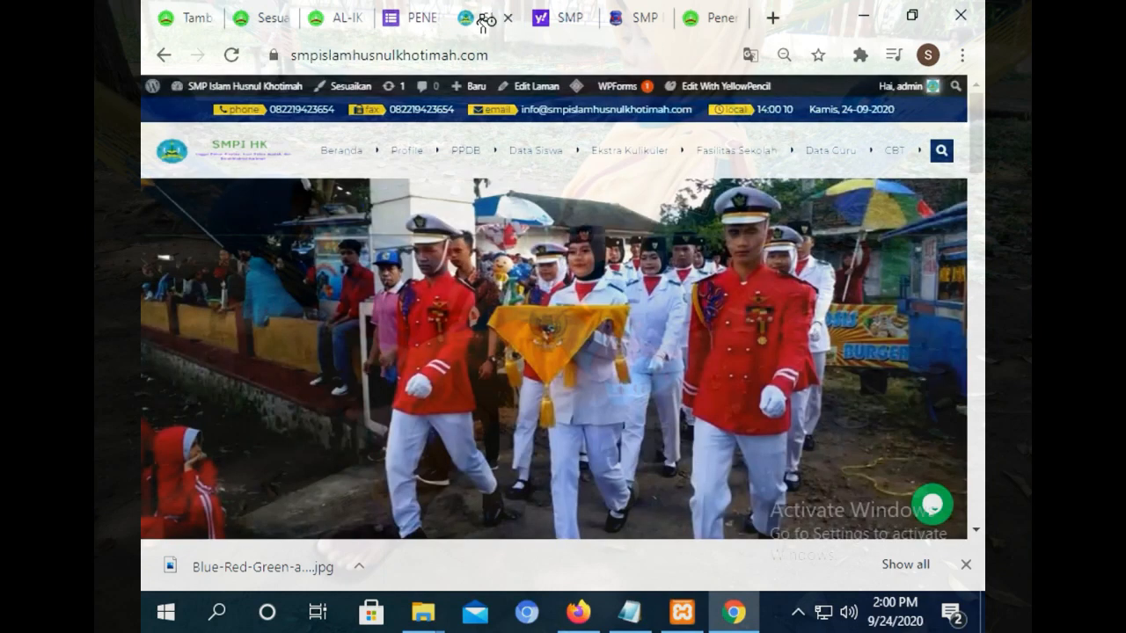
{"action": "mouse_move", "coordinate": [390, 155]}
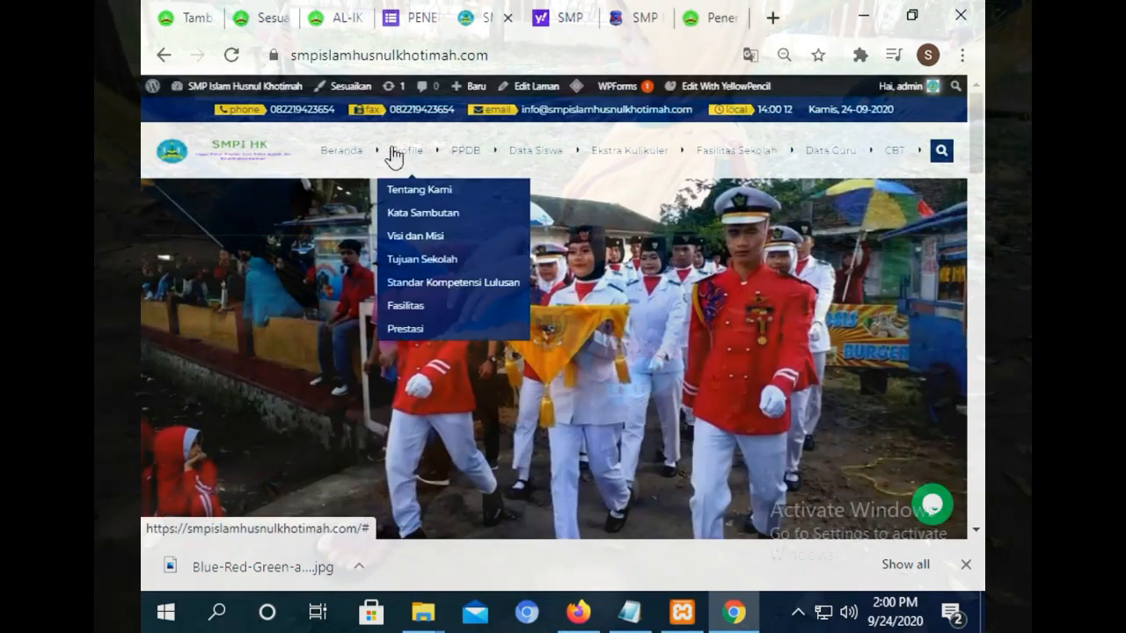
{"action": "left_click", "coordinate": [424, 215]}
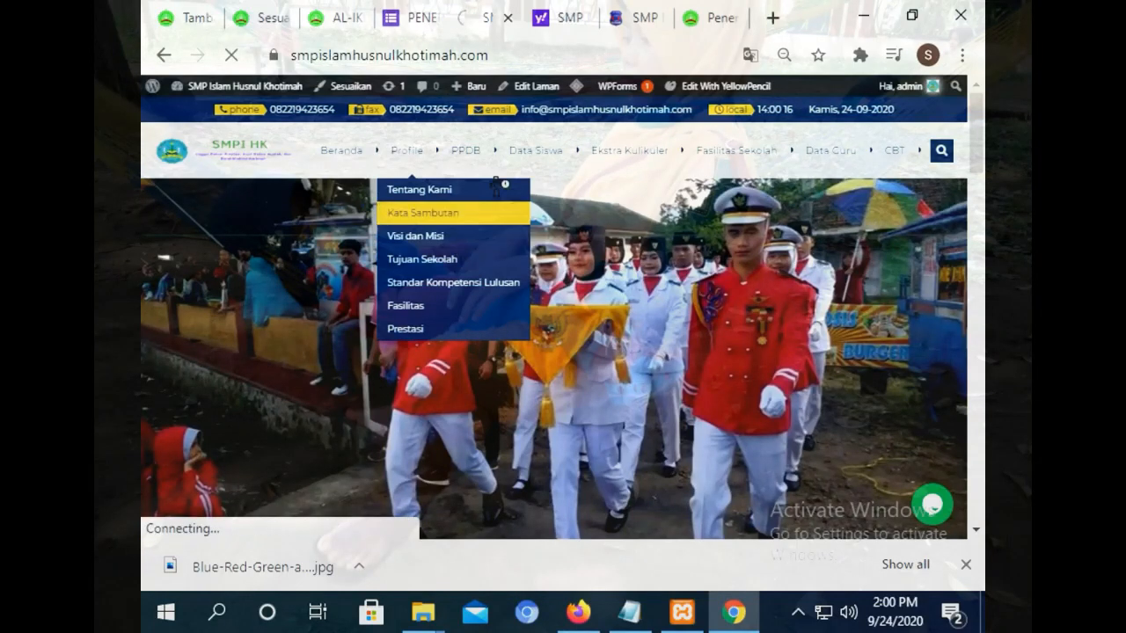
{"action": "left_click", "coordinate": [568, 18]}
{"action": "left_click", "coordinate": [583, 18]}
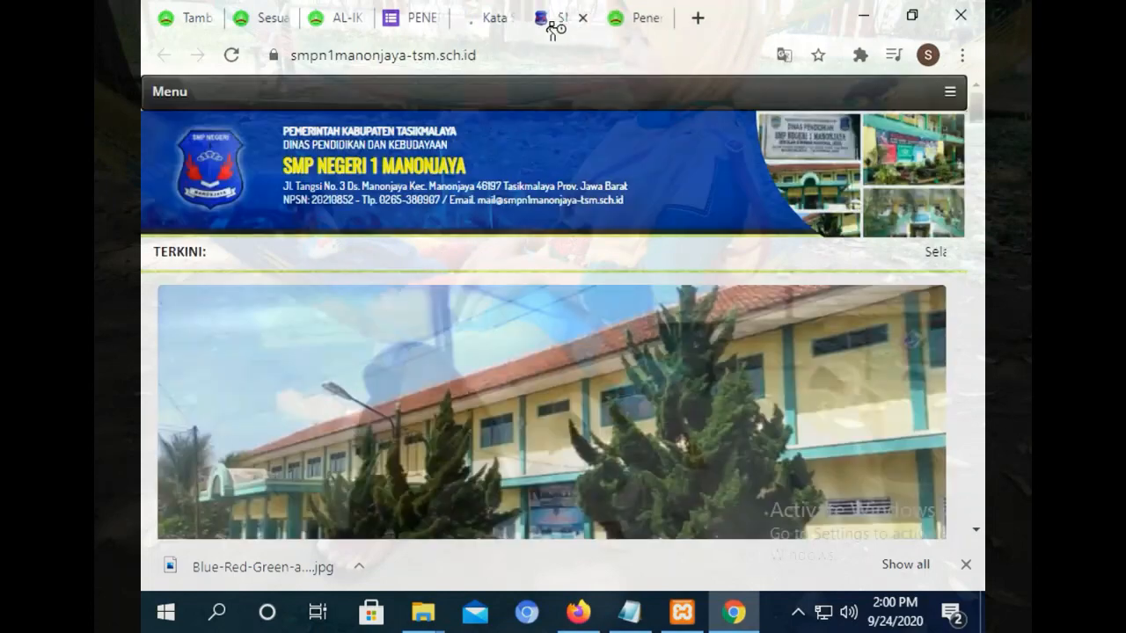
Zoom the SMP Negeri 1 school site out to 75%, scroll through it, and return to the pesantren homepage.
{"action": "left_click_drag", "start_coordinate": [975, 116], "coordinate": [975, 86]}
{"action": "left_click", "coordinate": [963, 54]}
{"action": "left_click", "coordinate": [823, 255]}
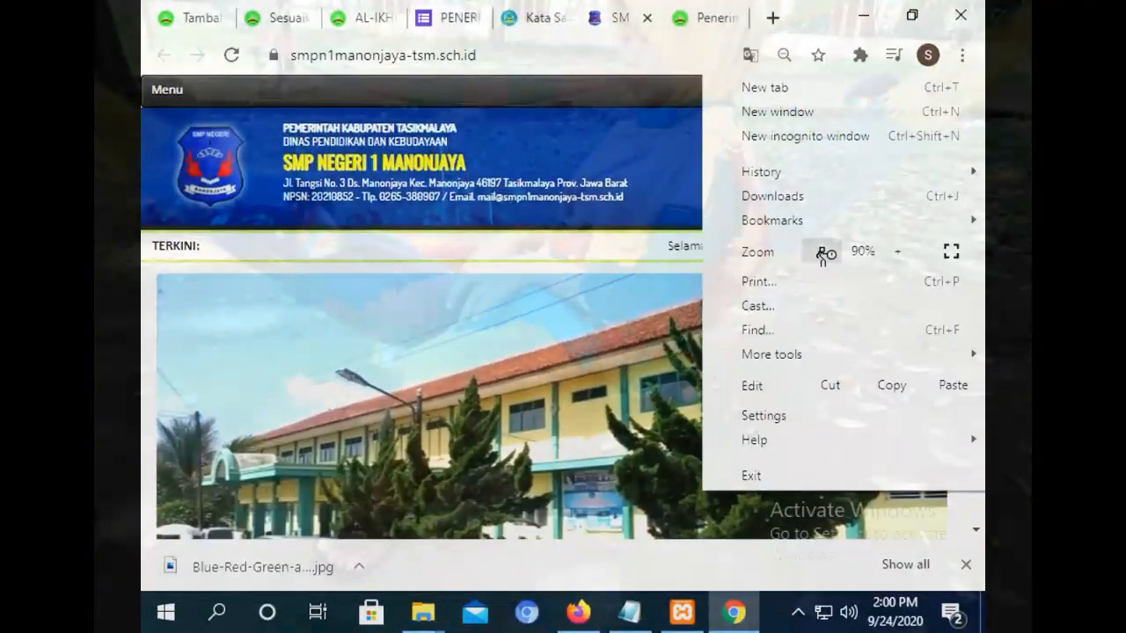
{"action": "left_click", "coordinate": [810, 252]}
{"action": "left_click", "coordinate": [810, 253]}
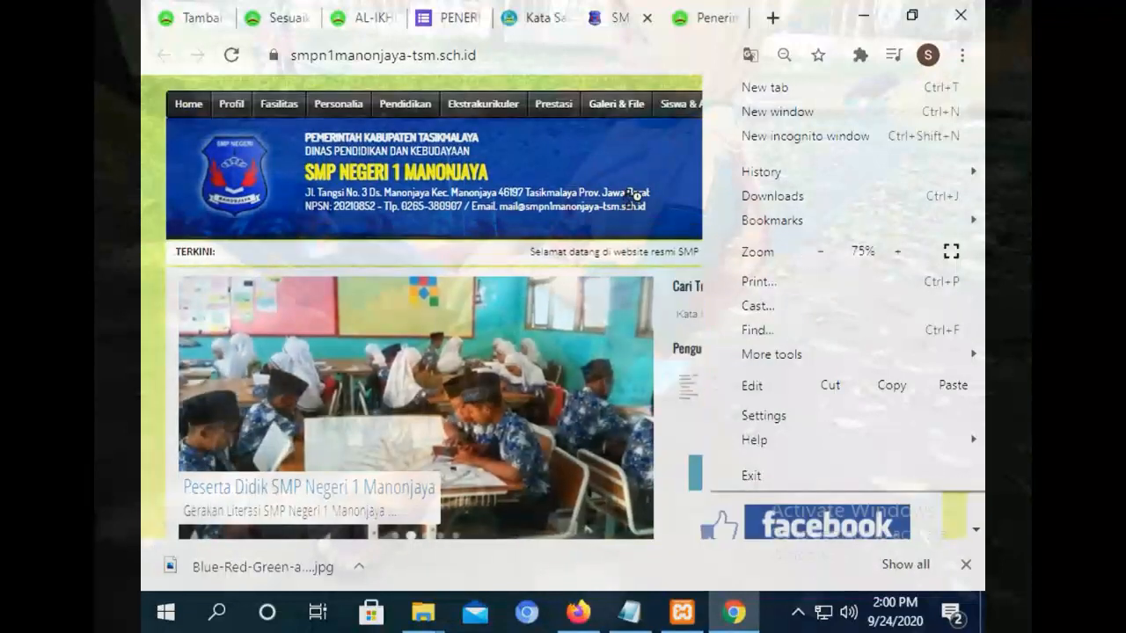
{"action": "left_click", "coordinate": [594, 182]}
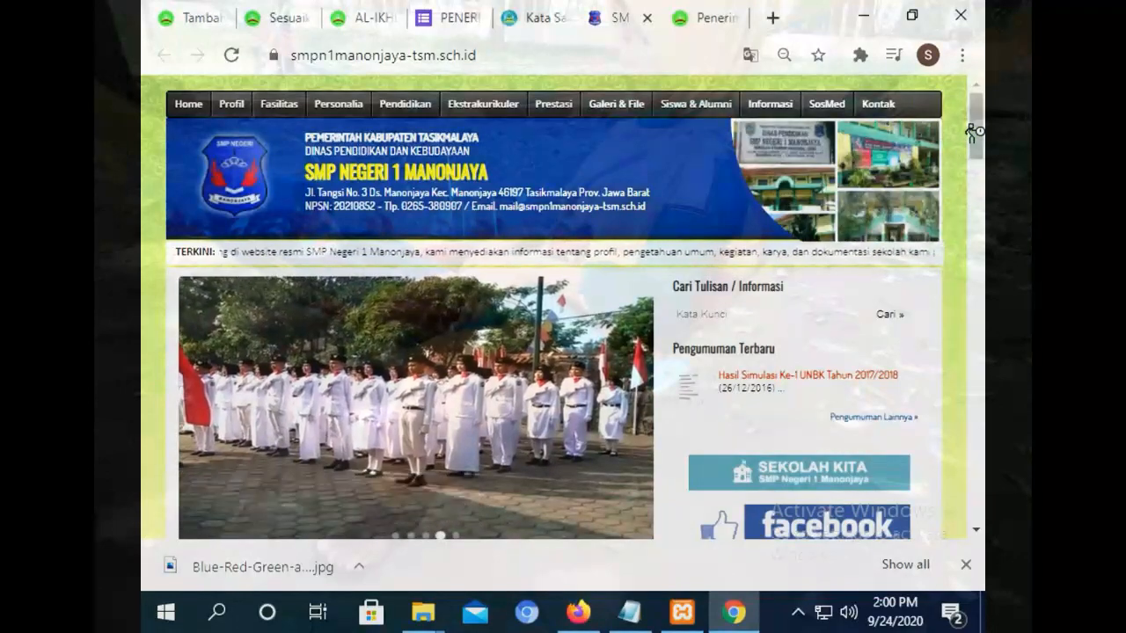
{"action": "left_click_drag", "start_coordinate": [973, 127], "coordinate": [952, 93]}
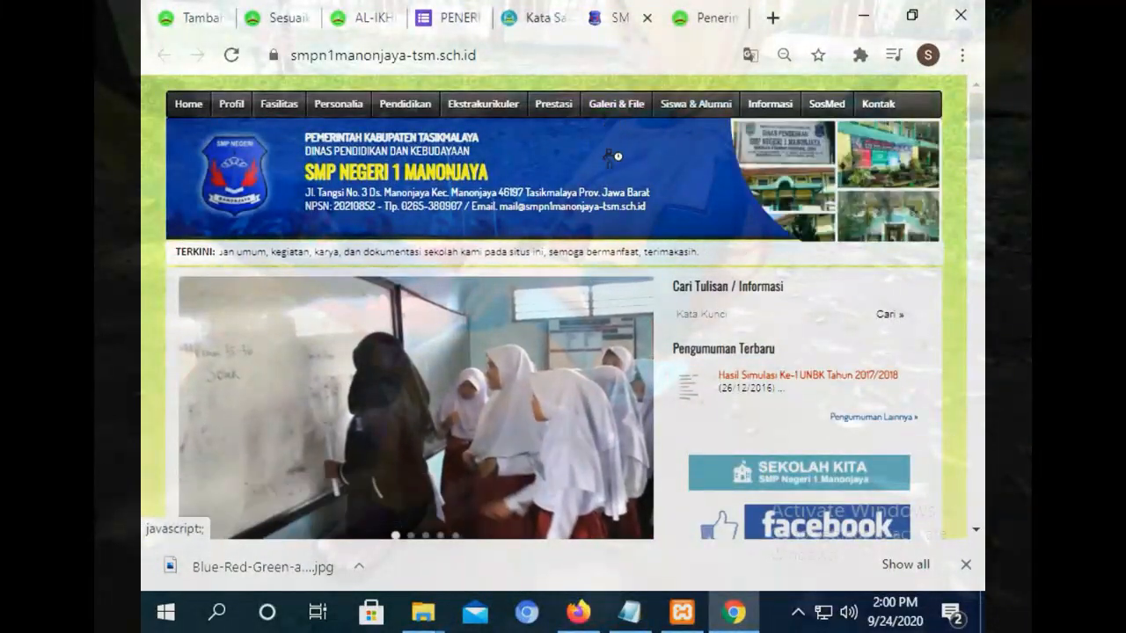
{"action": "left_click_drag", "start_coordinate": [977, 127], "coordinate": [976, 79]}
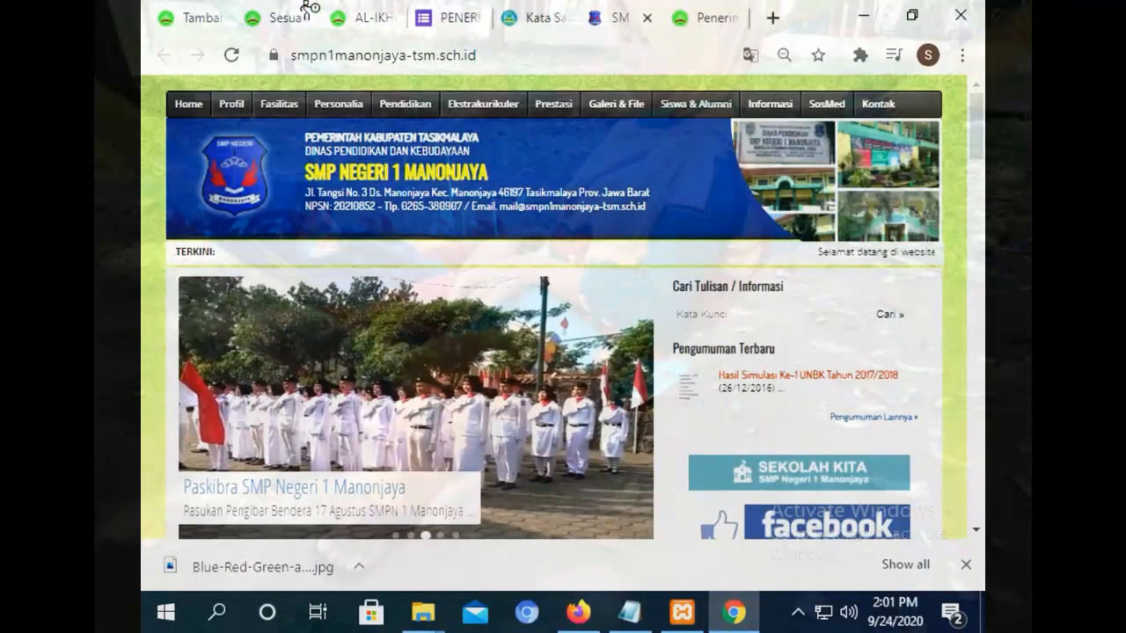
{"action": "left_click", "coordinate": [376, 19]}
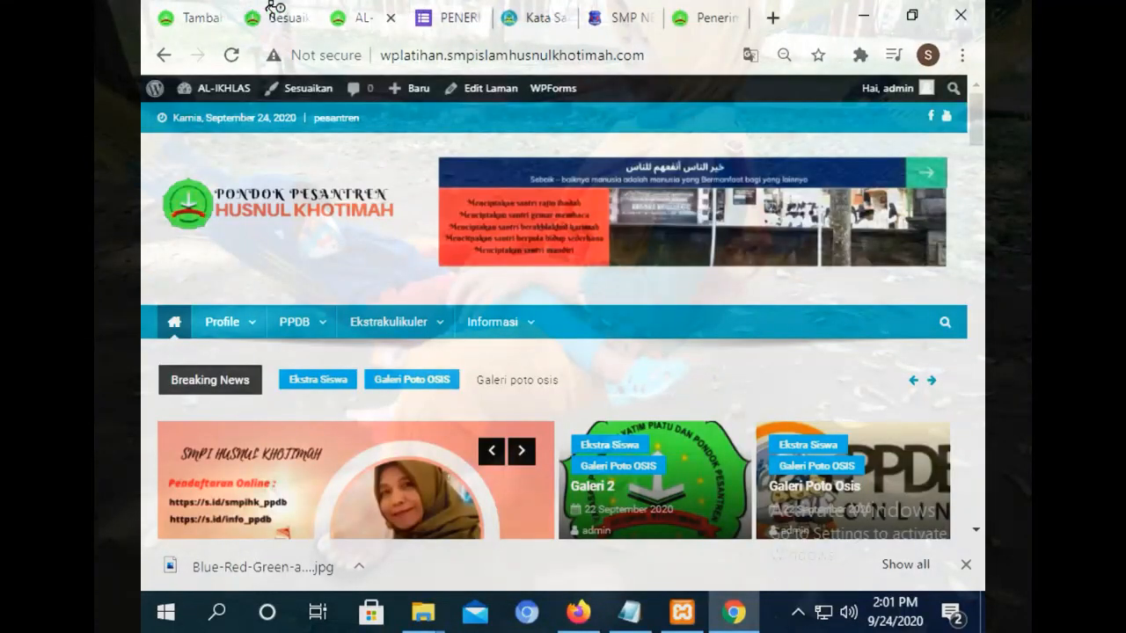
Look for a paste option in the empty paragraph of the Sambutan Kepala Sekolah editor.
{"action": "left_click", "coordinate": [274, 12]}
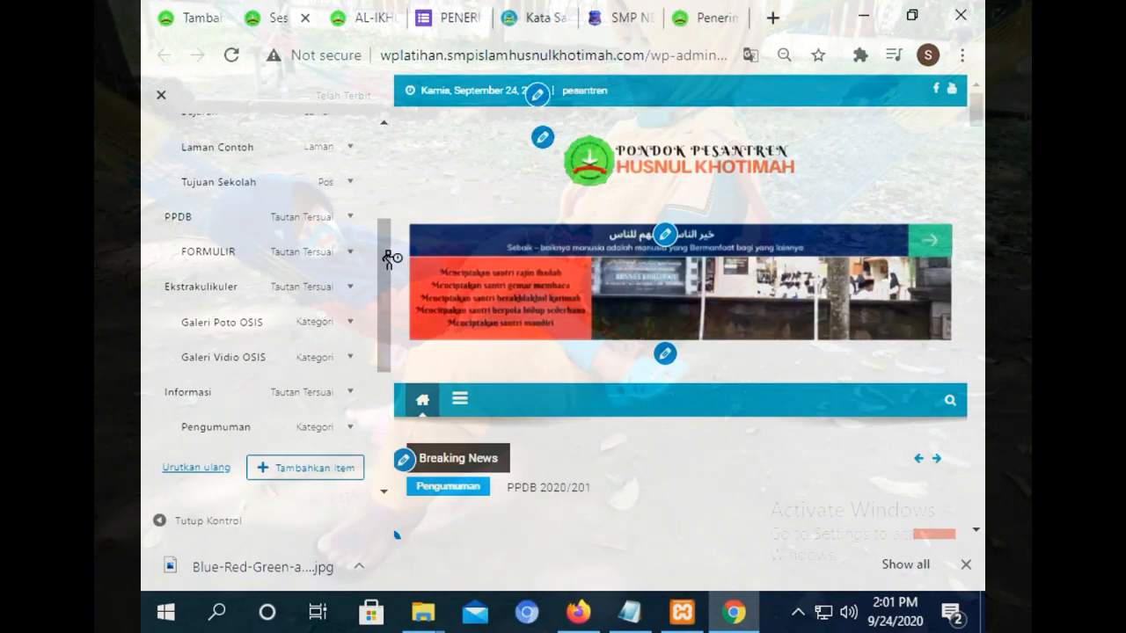
{"action": "left_click", "coordinate": [195, 12]}
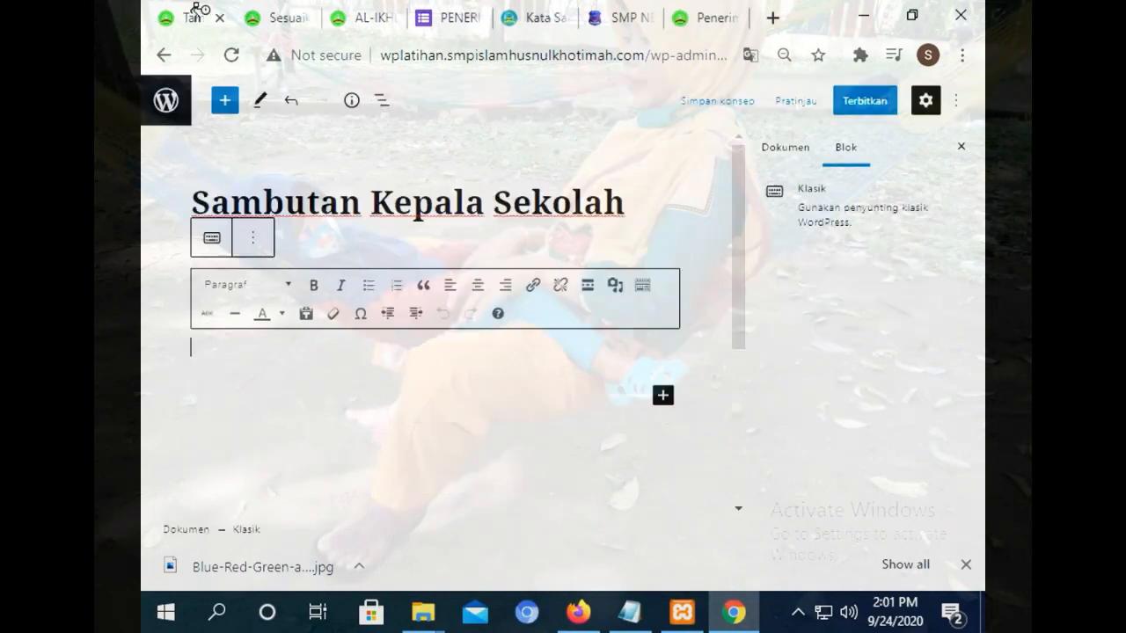
{"action": "right_click", "coordinate": [338, 368]}
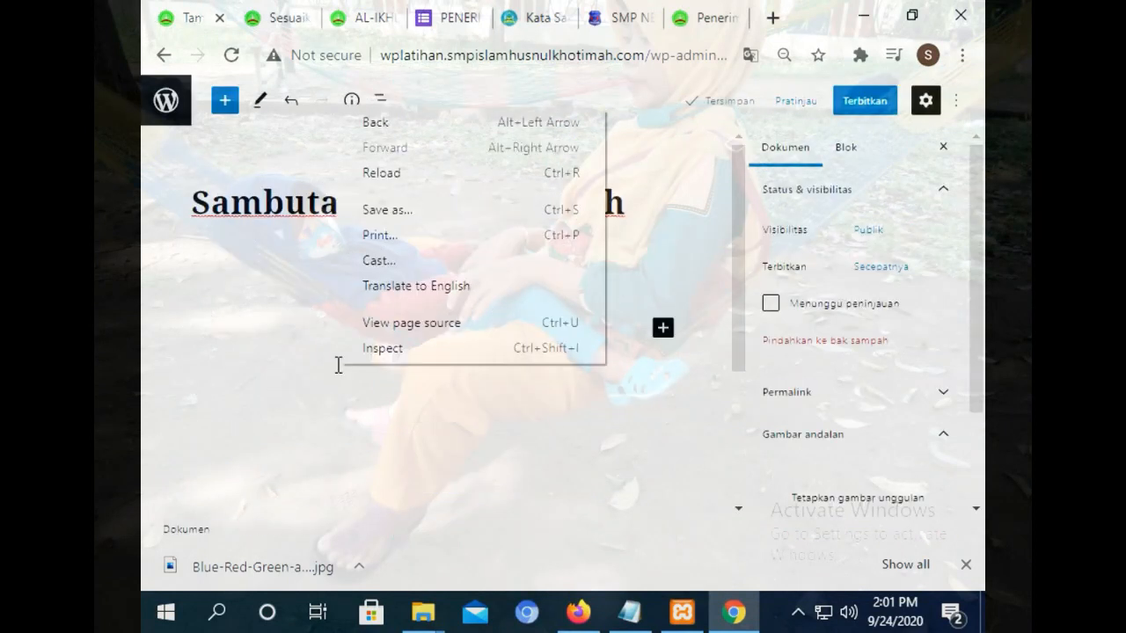
{"action": "left_click", "coordinate": [276, 337]}
{"action": "right_click", "coordinate": [227, 325]}
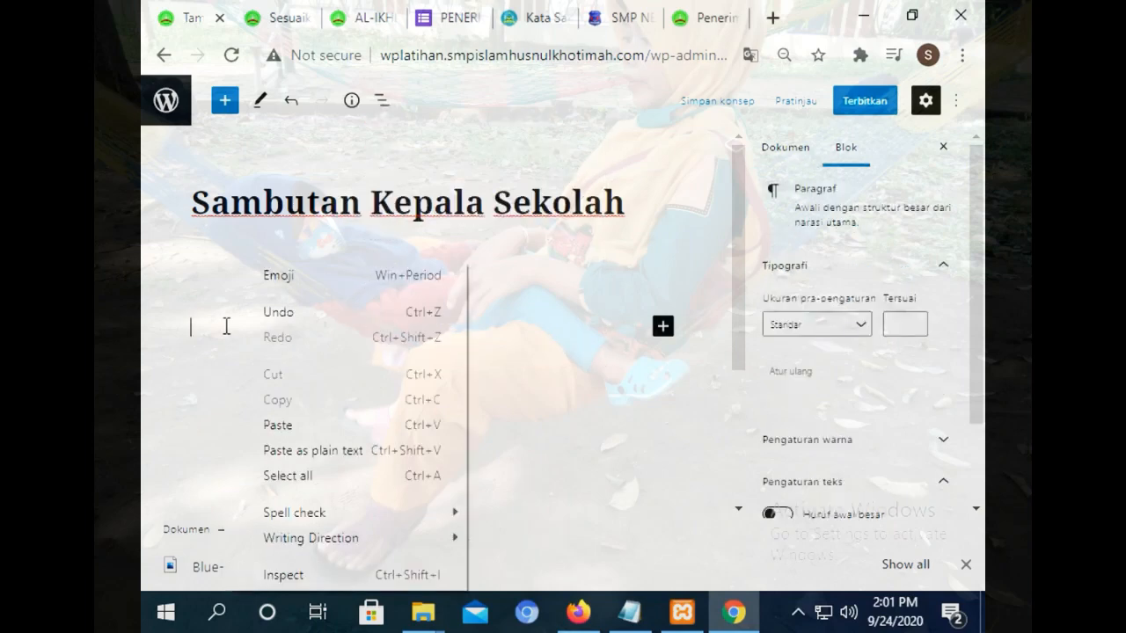
Copy the whole welcome-speech article from the school's Kata Sambutan page and return to the editor.
{"action": "left_click", "coordinate": [544, 12]}
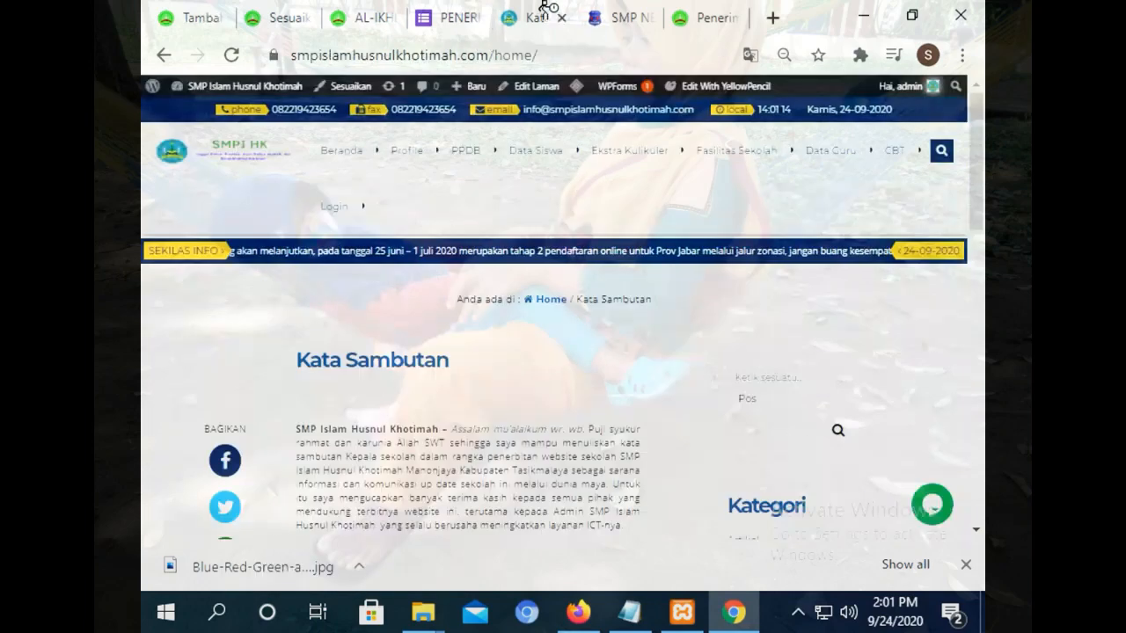
{"action": "left_click_drag", "start_coordinate": [303, 429], "coordinate": [463, 387]}
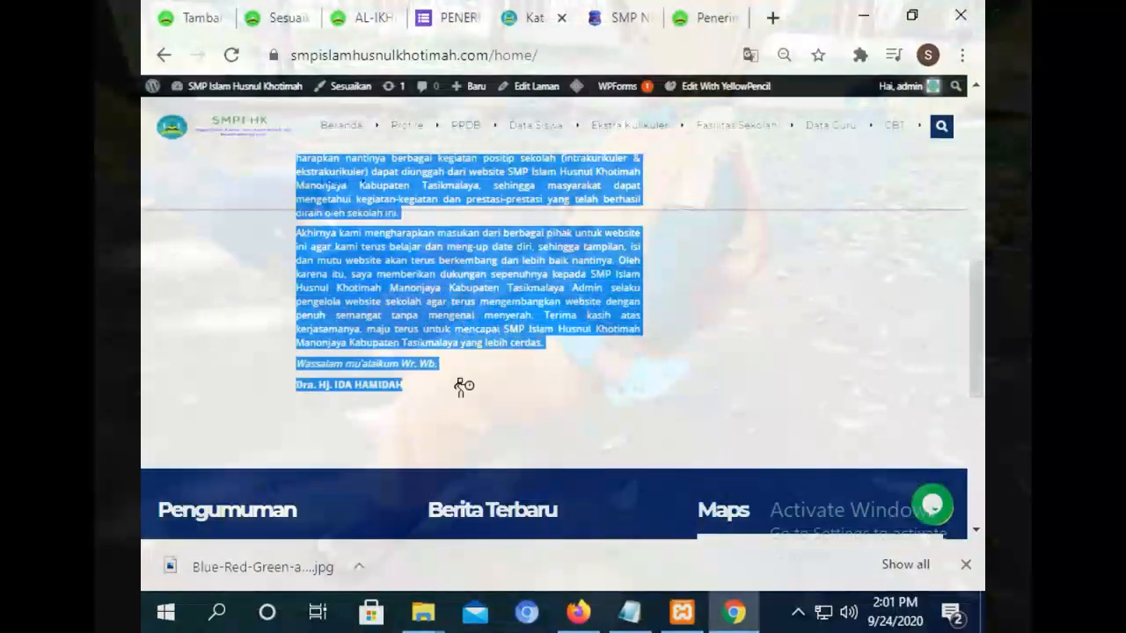
{"action": "right_click", "coordinate": [398, 285]}
{"action": "left_click", "coordinate": [440, 298]}
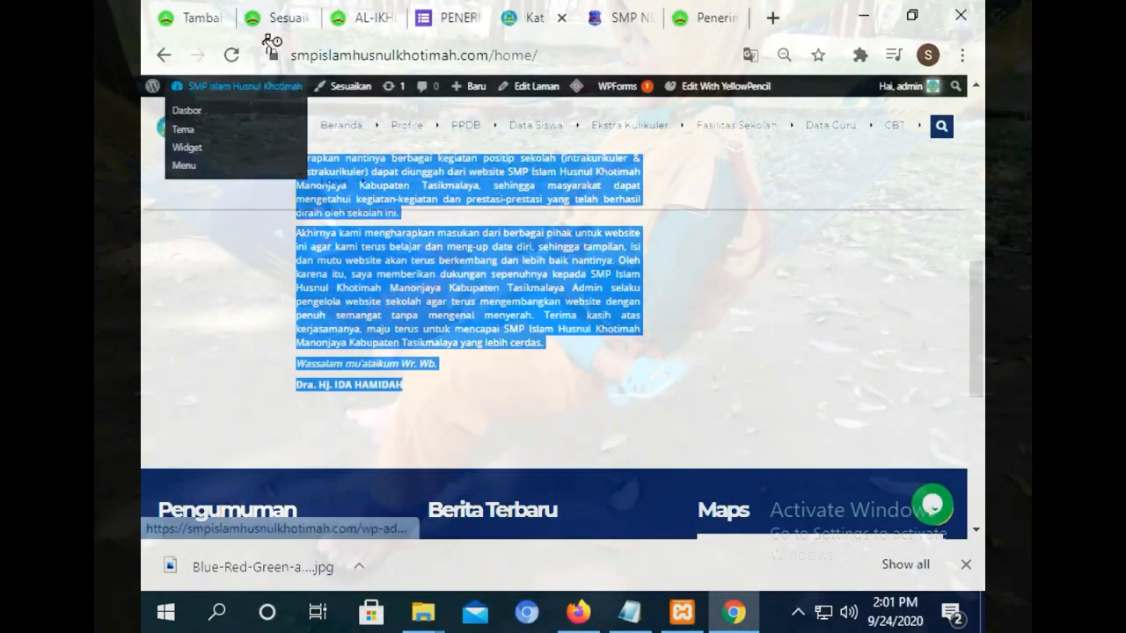
{"action": "left_click", "coordinate": [192, 18]}
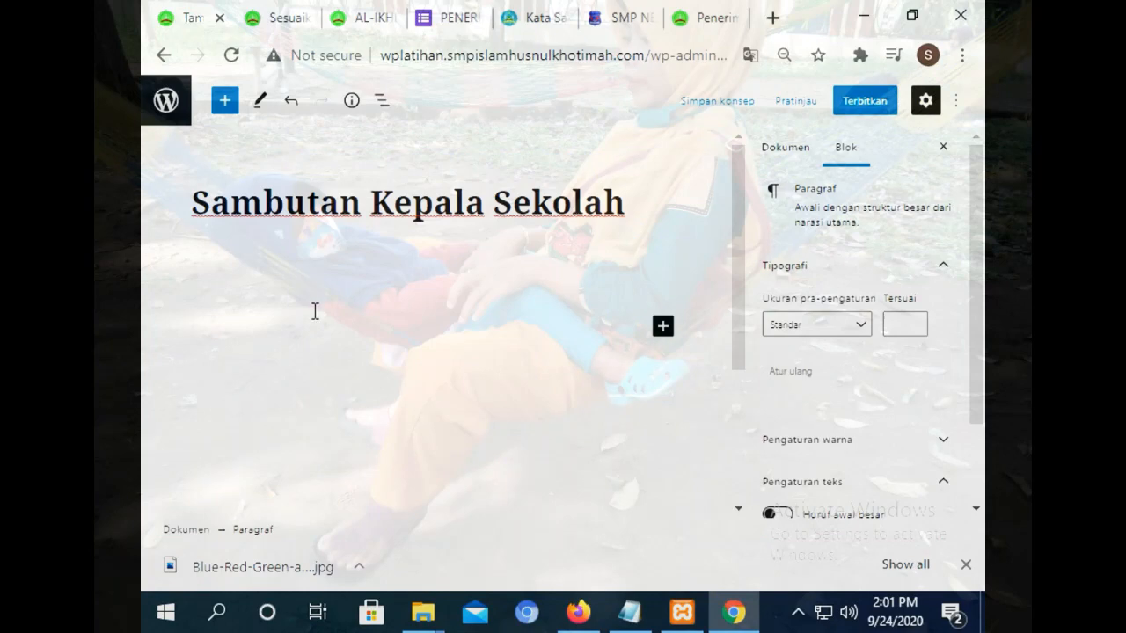
Paste the article into the page's paragraph block, then undo the paste to leave it empty.
{"action": "left_click", "coordinate": [315, 312]}
{"action": "key", "text": "ctrl+v"}
{"action": "left_click_drag", "start_coordinate": [733, 404], "coordinate": [733, 184]}
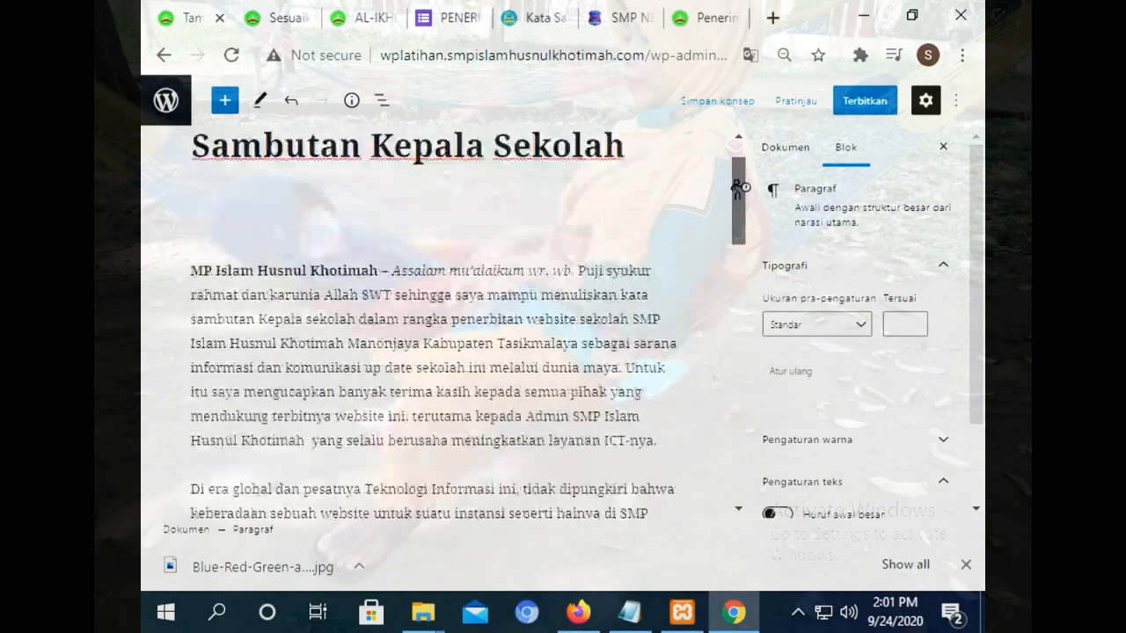
{"action": "left_click", "coordinate": [195, 318]}
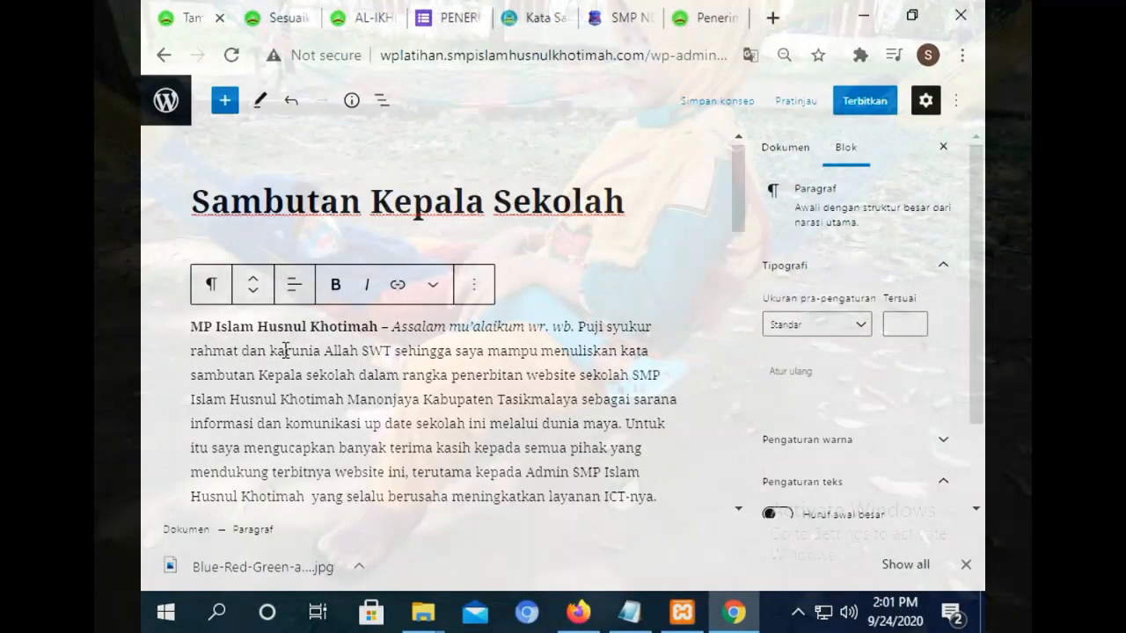
{"action": "type", "text": "S"}
{"action": "key", "text": "ctrl+a"}
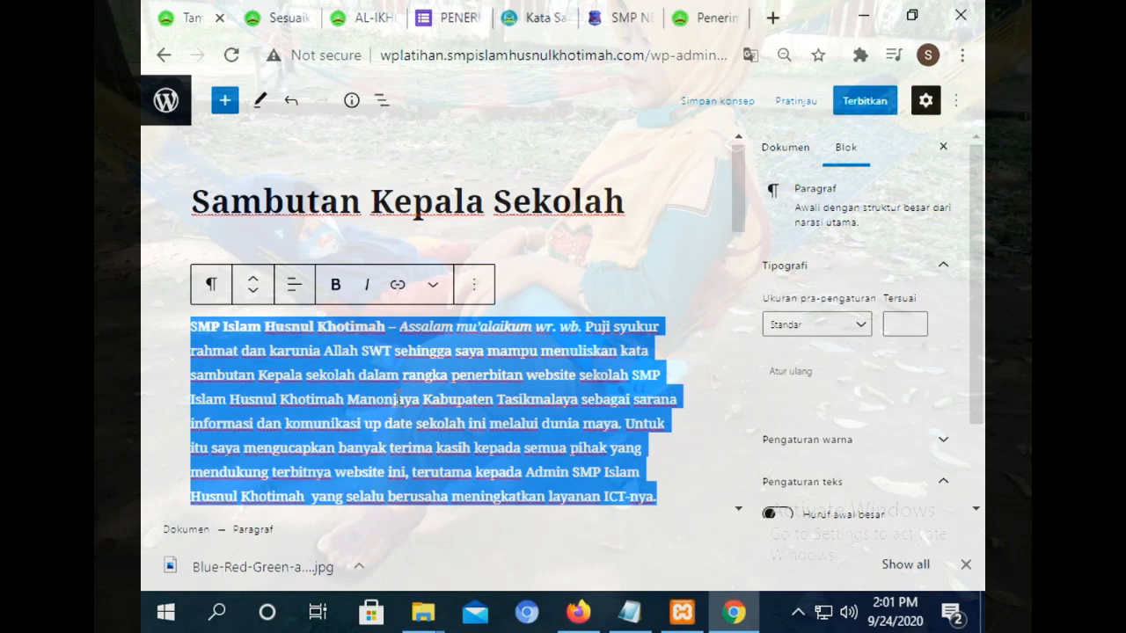
{"action": "left_click", "coordinate": [432, 400]}
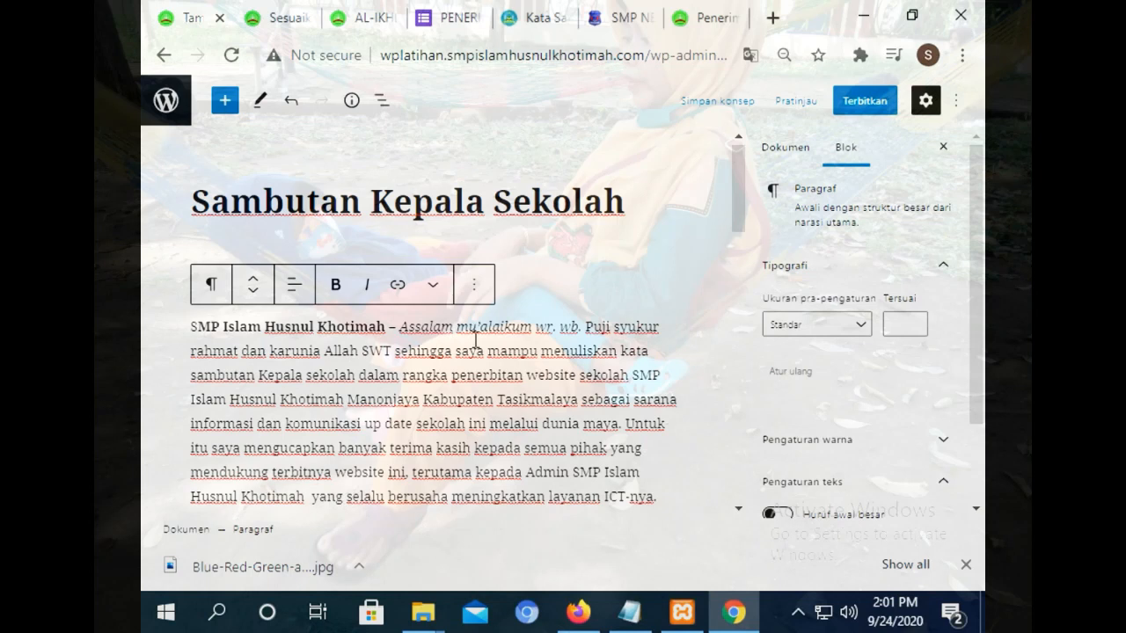
{"action": "key", "text": "ctrl+z"}
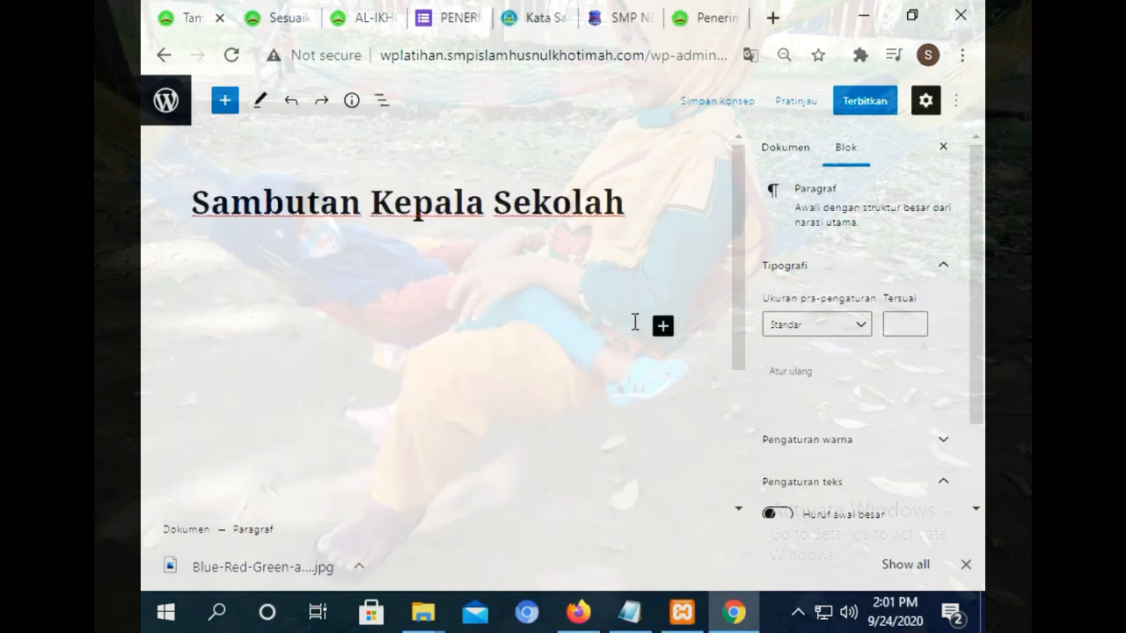
Add a Klasik block, paste the welcome-speech text into it, and justify all the text.
{"action": "left_click", "coordinate": [663, 326]}
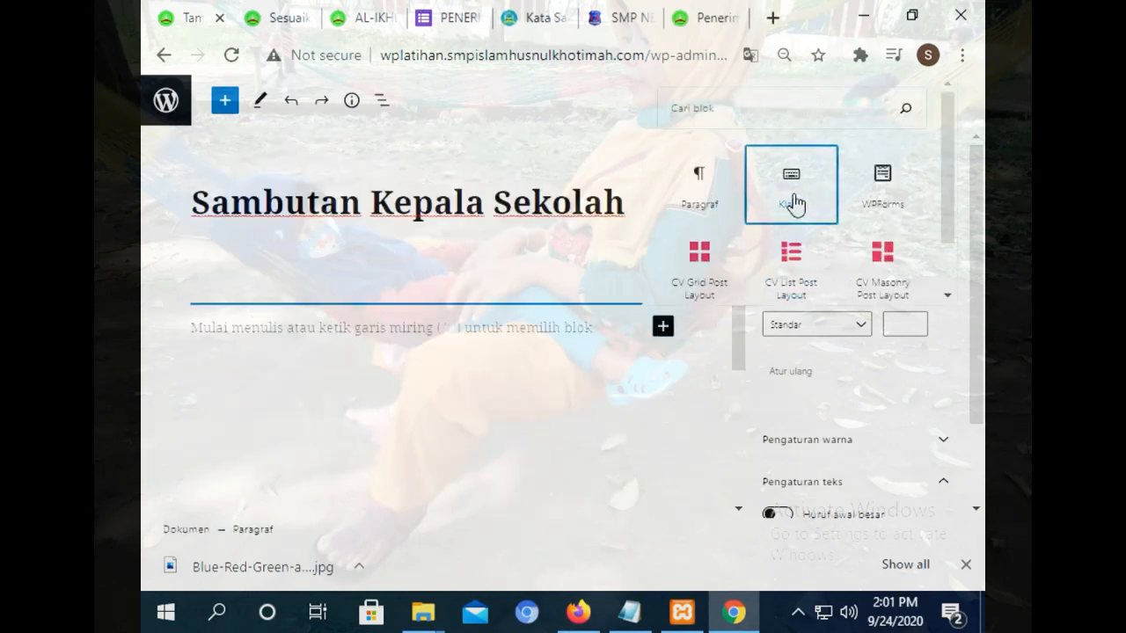
{"action": "left_click", "coordinate": [792, 198]}
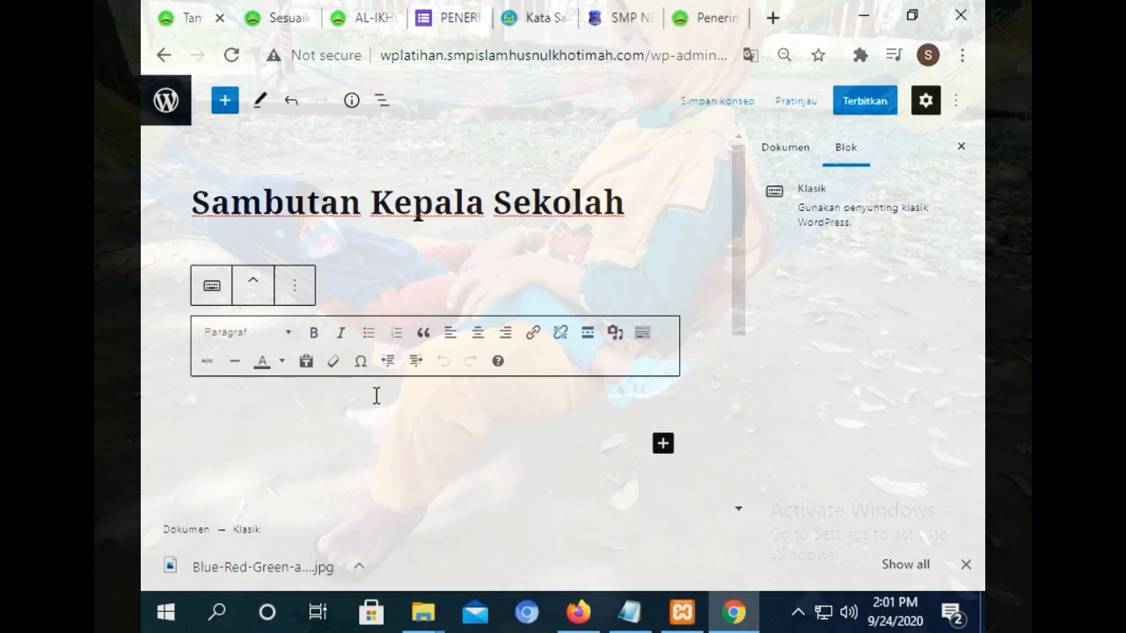
{"action": "key", "text": "ctrl+v"}
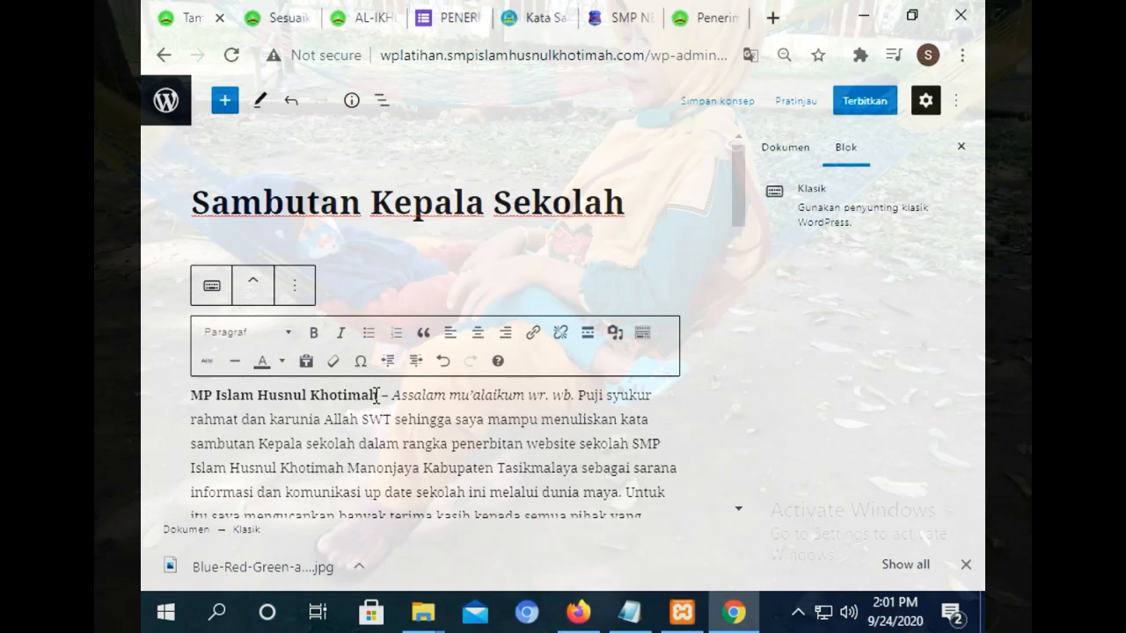
{"action": "key", "text": "ctrl+a"}
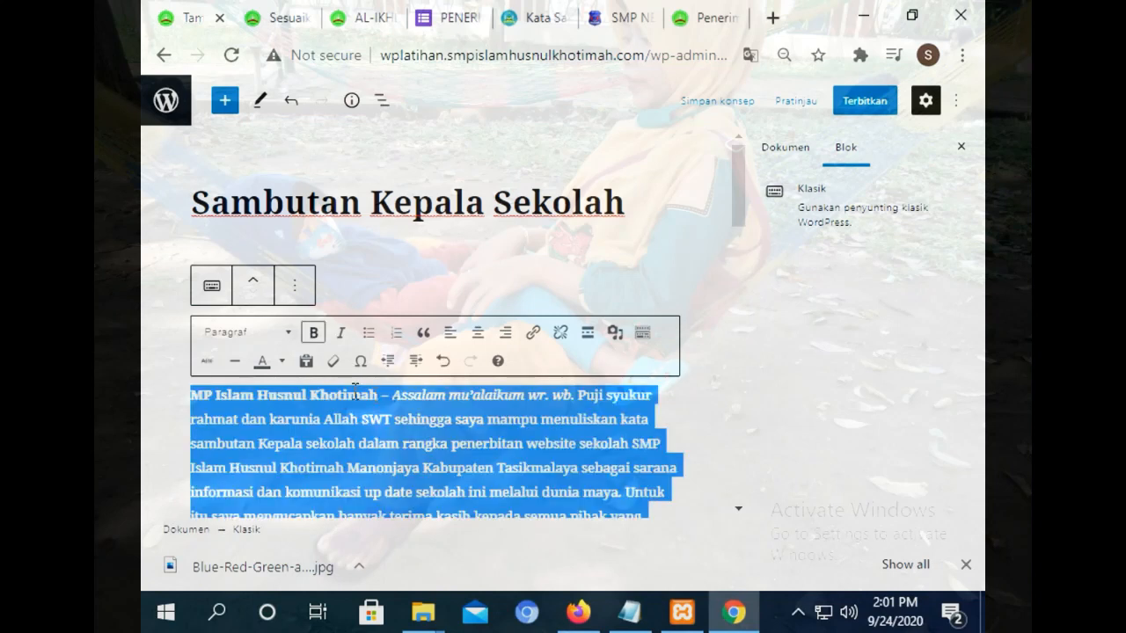
{"action": "key", "text": "alt+shift+j"}
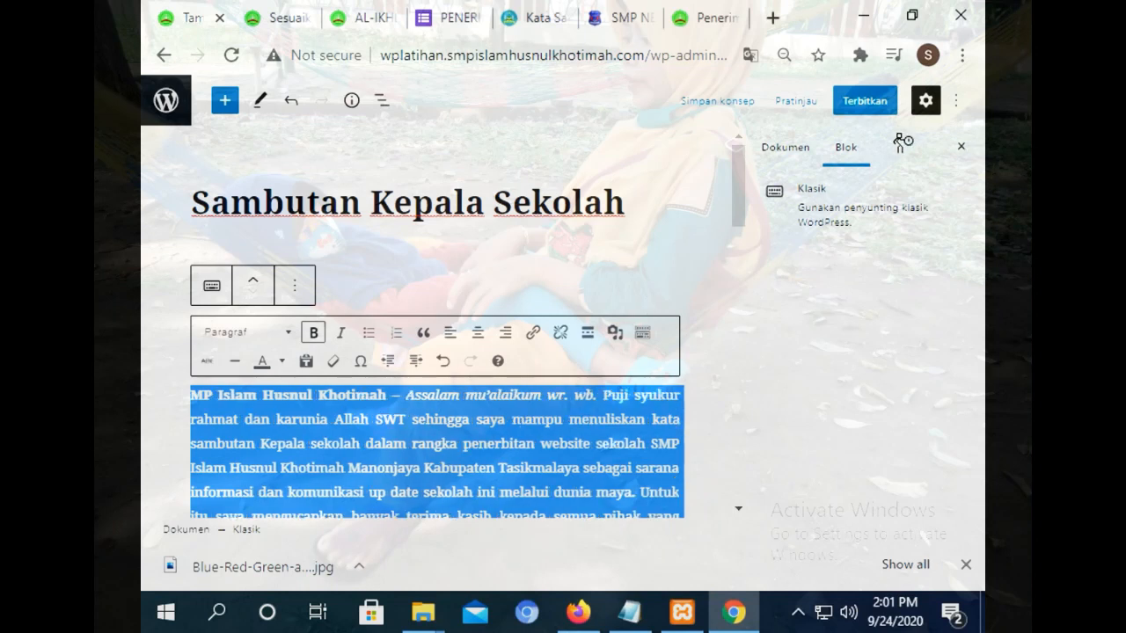
Publish the 'Sambutan Kepala Sekolah' page, confirming with Terbitkan.
{"action": "left_click", "coordinate": [779, 149]}
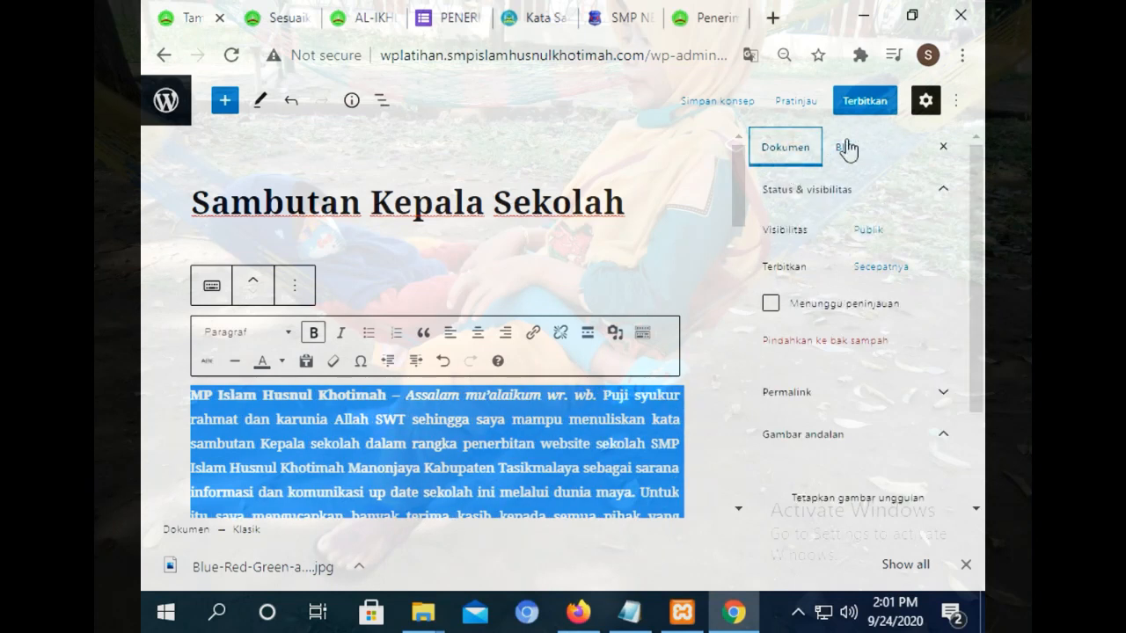
{"action": "left_click", "coordinate": [862, 105]}
{"action": "left_click", "coordinate": [818, 104]}
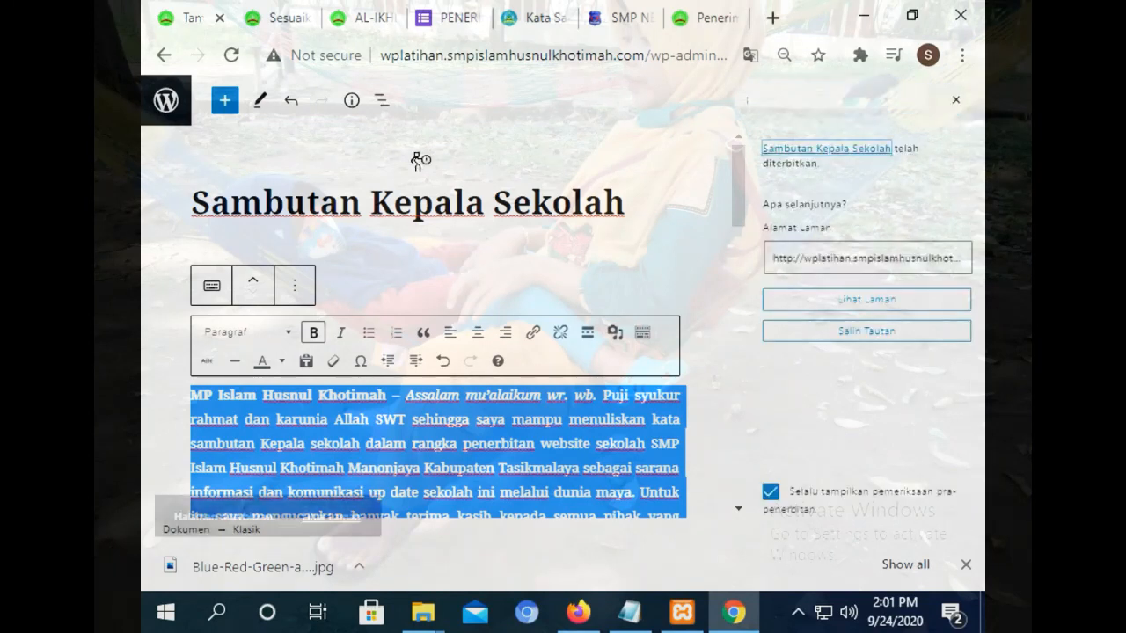
Leave the editor for the admin Pages list showing 'Sambutan Kepala Sekolah' as published.
{"action": "left_click", "coordinate": [165, 100]}
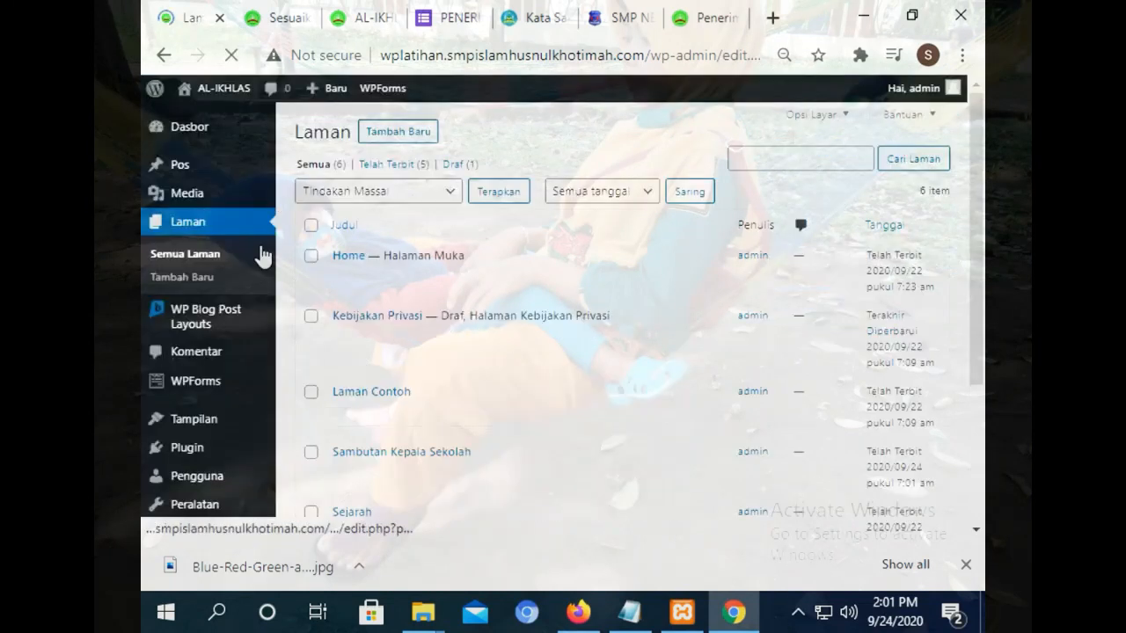
{"action": "mouse_move", "coordinate": [200, 201]}
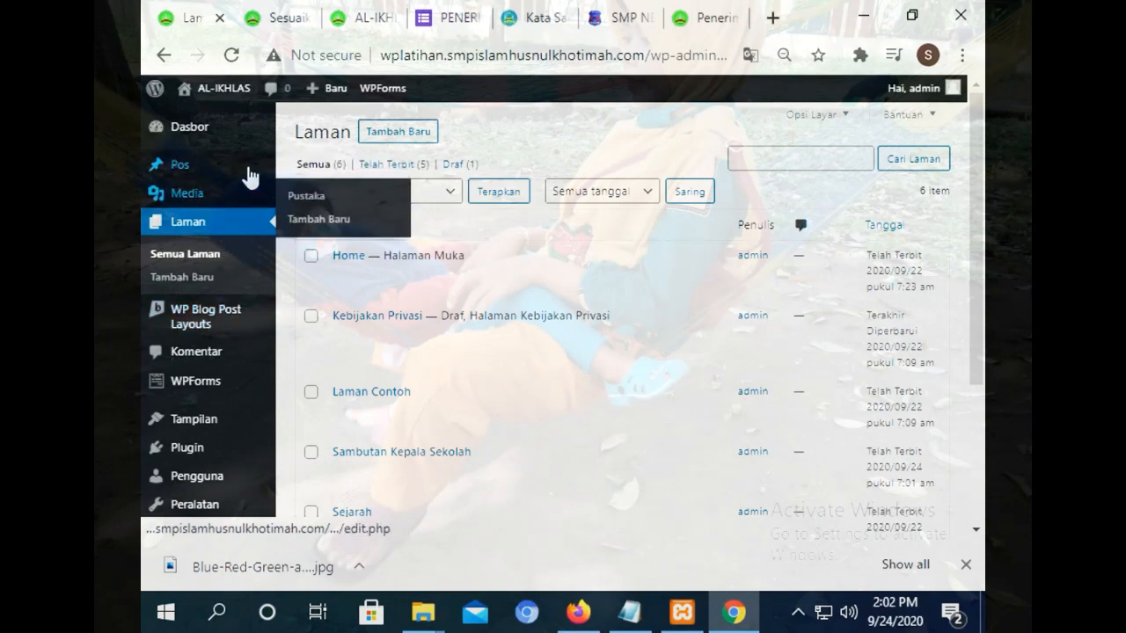
{"action": "mouse_move", "coordinate": [247, 169]}
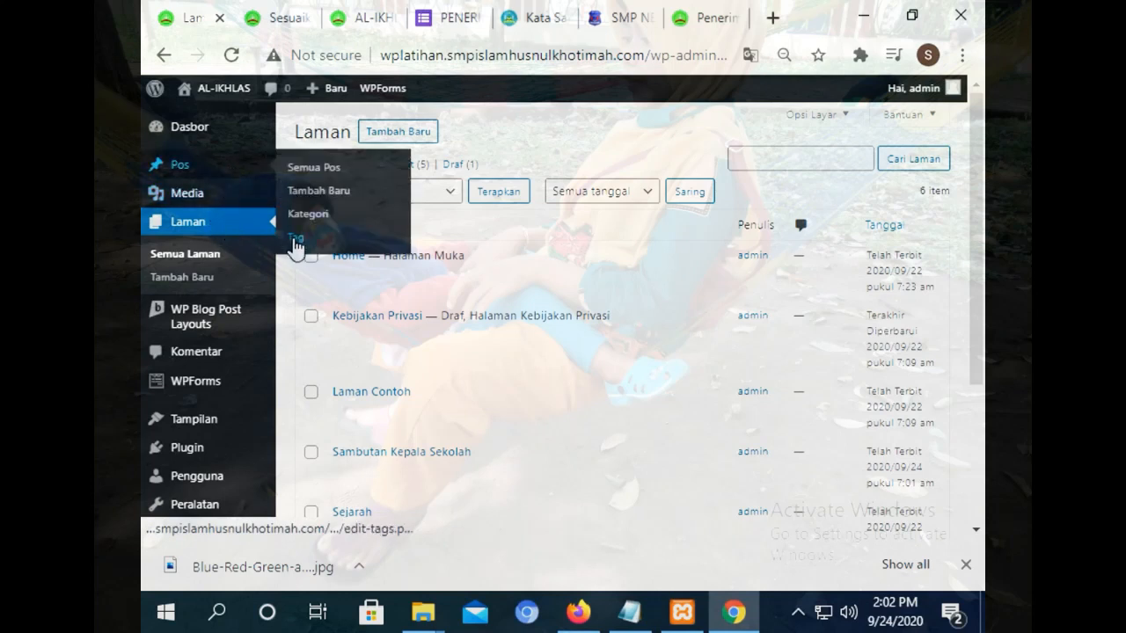
Open Pos > Tag and scroll through the empty Add New Tag screen.
{"action": "left_click", "coordinate": [352, 239]}
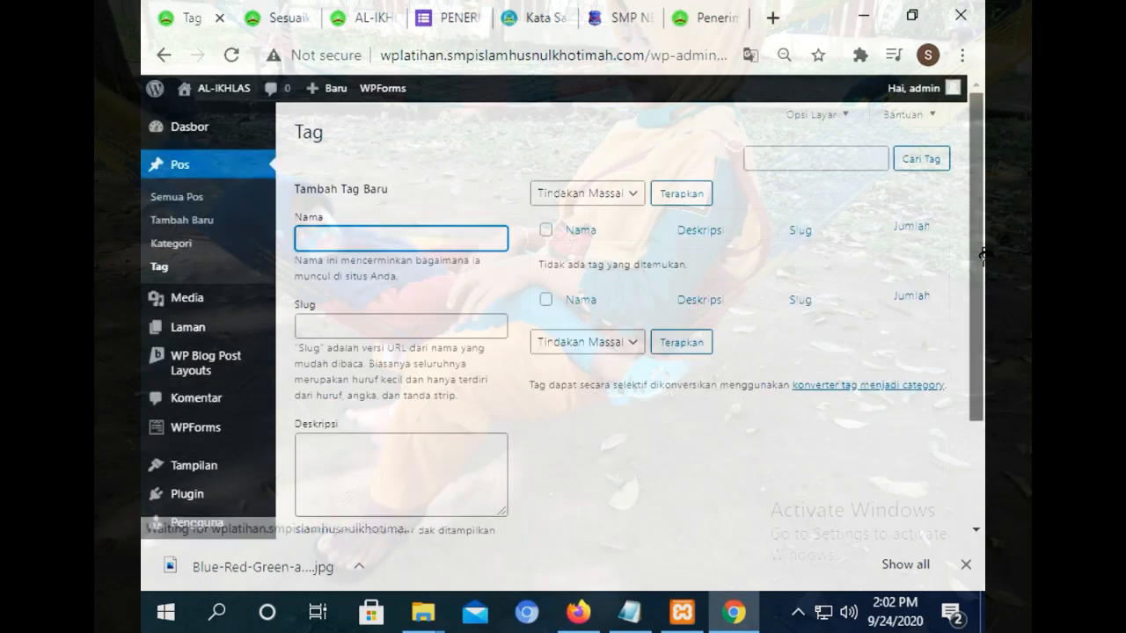
{"action": "scroll", "coordinate": [982, 333], "scroll_direction": "down", "scroll_amount": 2}
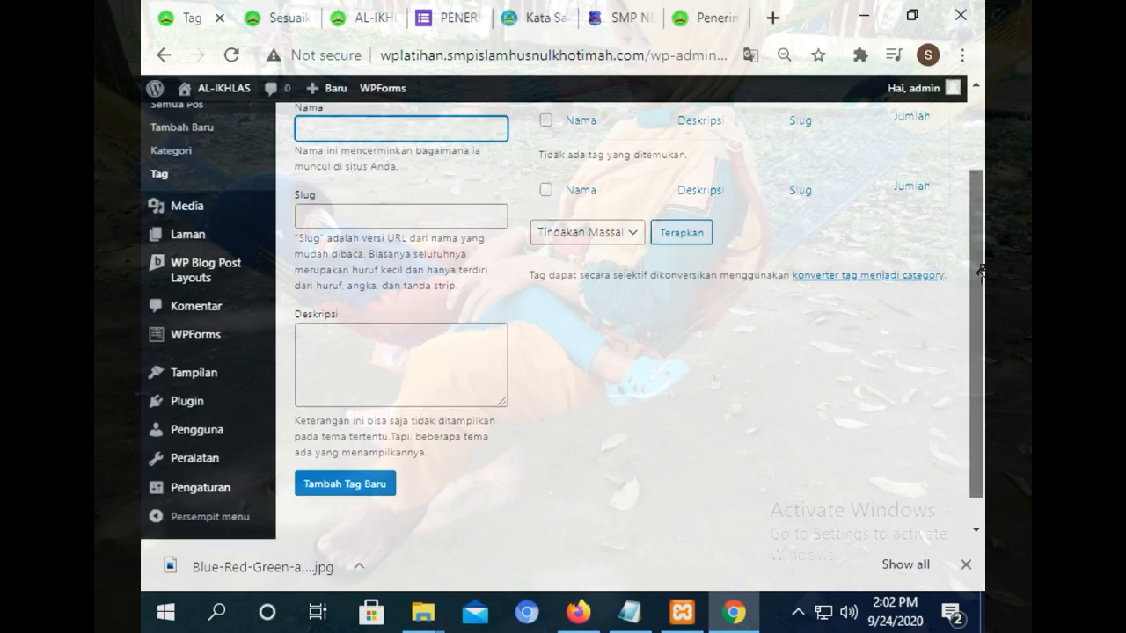
{"action": "scroll", "coordinate": [676, 222], "scroll_direction": "up", "scroll_amount": 1}
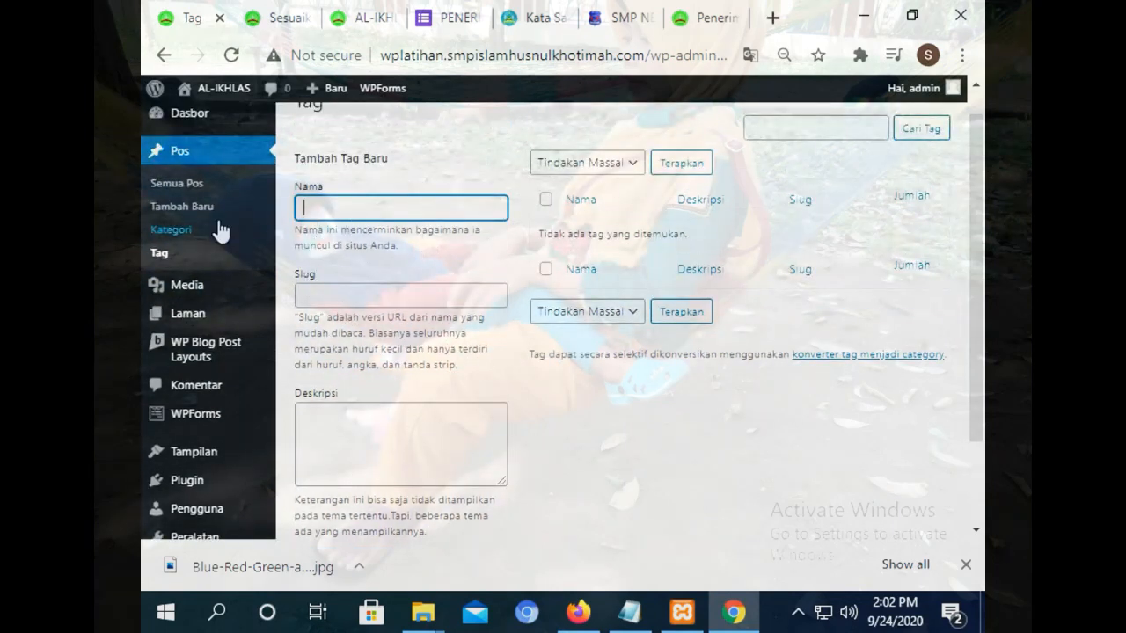
Check the customizer, the Tag page and the site pages list across the open tabs.
{"action": "left_click", "coordinate": [278, 11]}
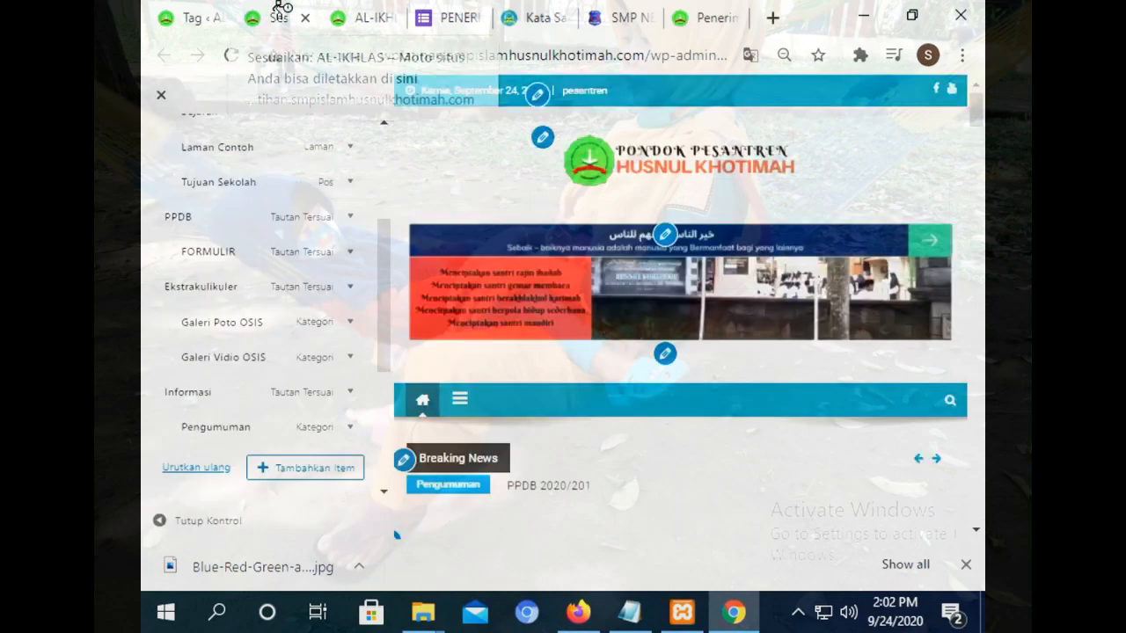
{"action": "left_click", "coordinate": [198, 16]}
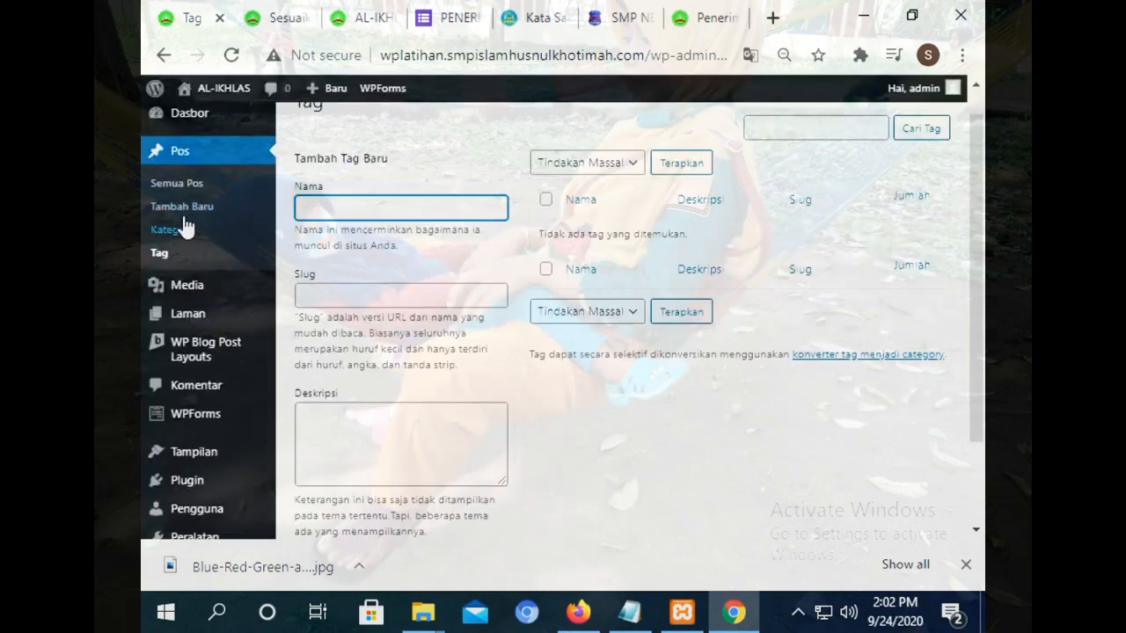
{"action": "left_click", "coordinate": [195, 324]}
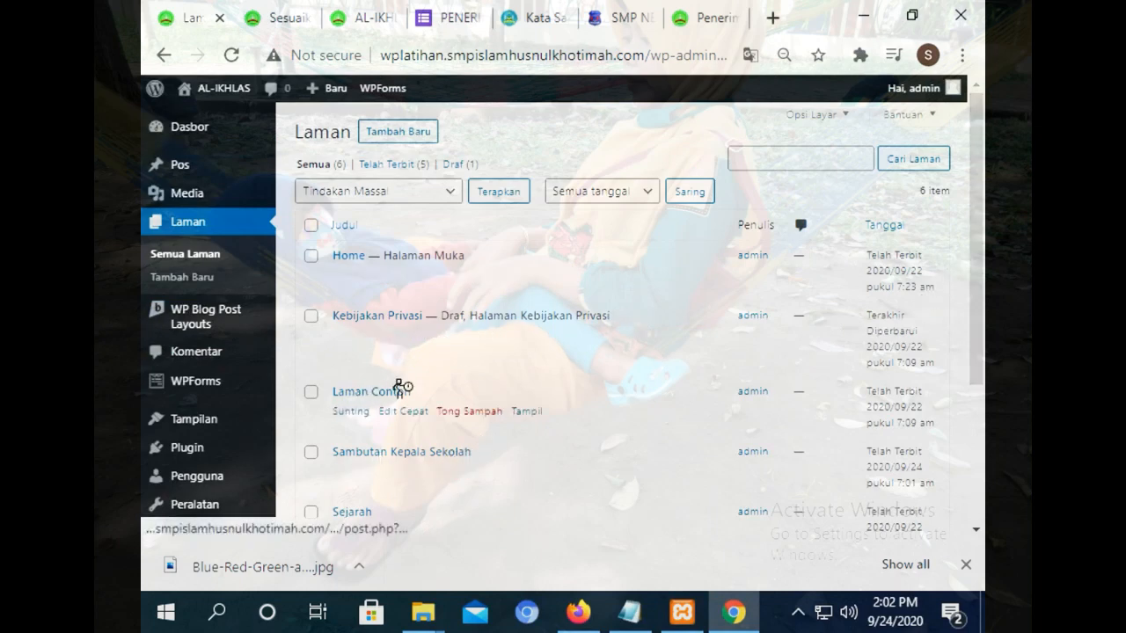
{"action": "left_click", "coordinate": [277, 12]}
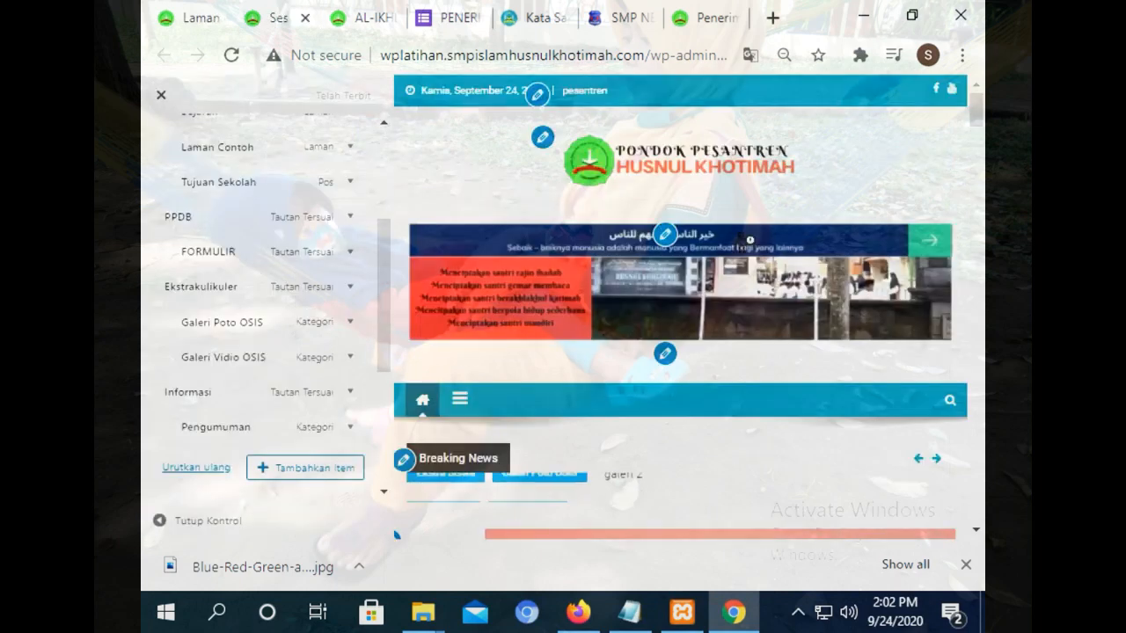
{"action": "left_click", "coordinate": [364, 12]}
Scroll the live front page, then close the customizer to land on the admin Posts list.
{"action": "left_click_drag", "start_coordinate": [977, 112], "coordinate": [976, 214]}
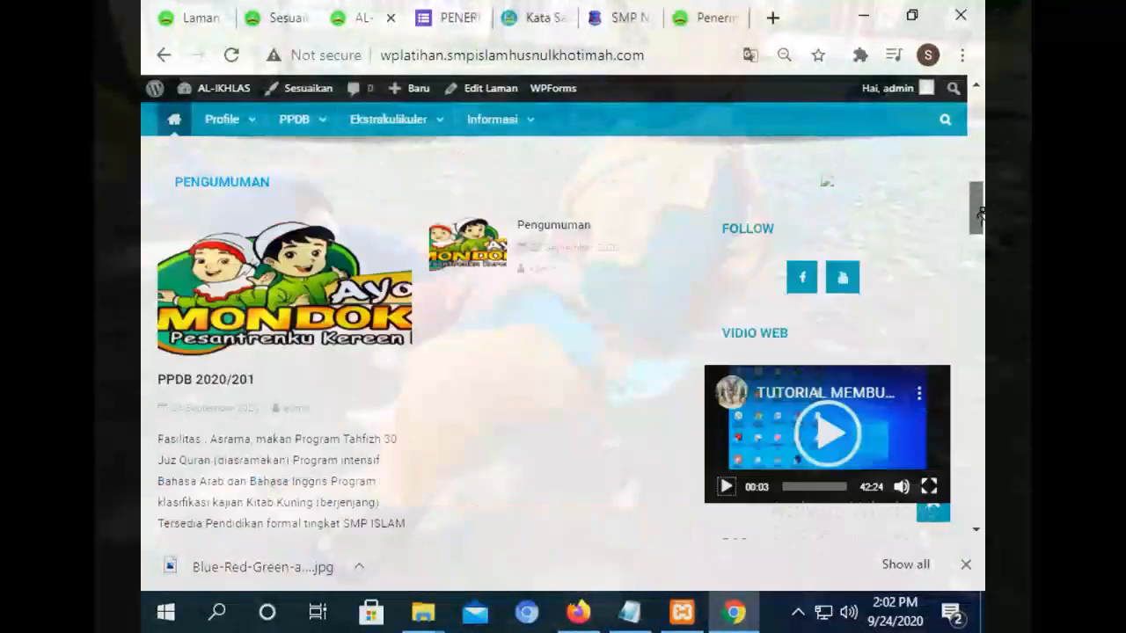
{"action": "mouse_move", "coordinate": [507, 118]}
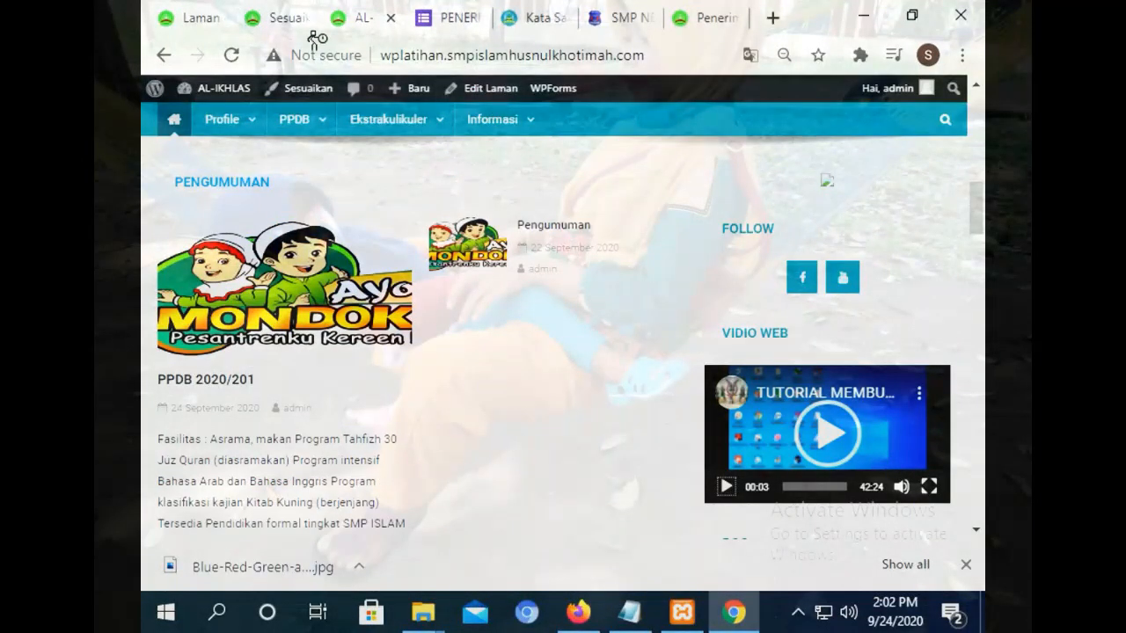
{"action": "left_click", "coordinate": [280, 13]}
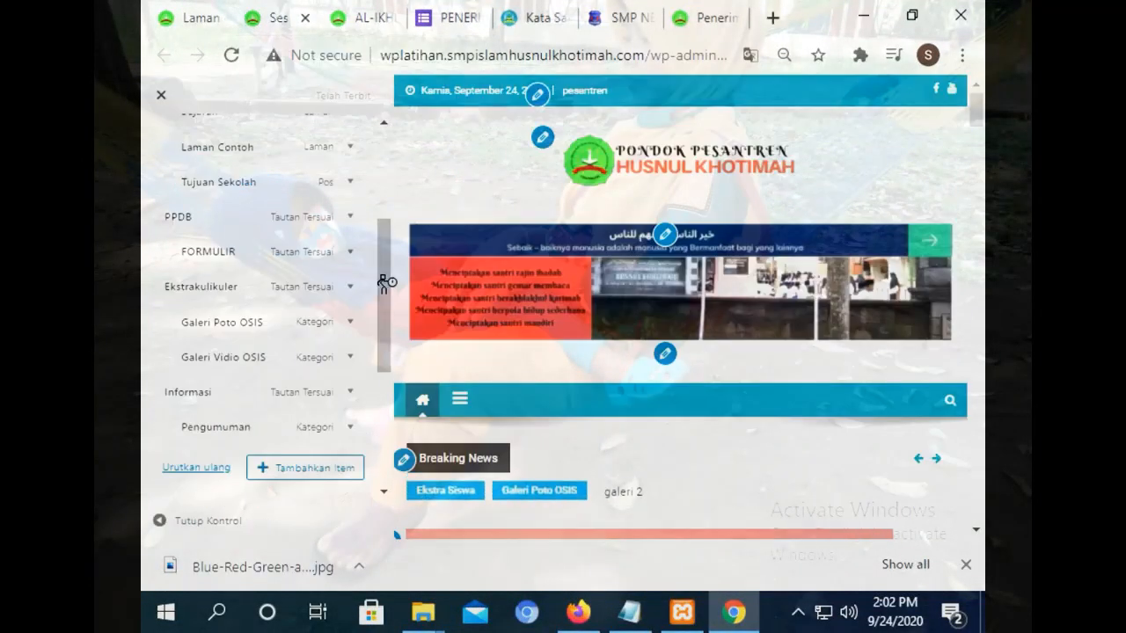
{"action": "left_click", "coordinate": [160, 106]}
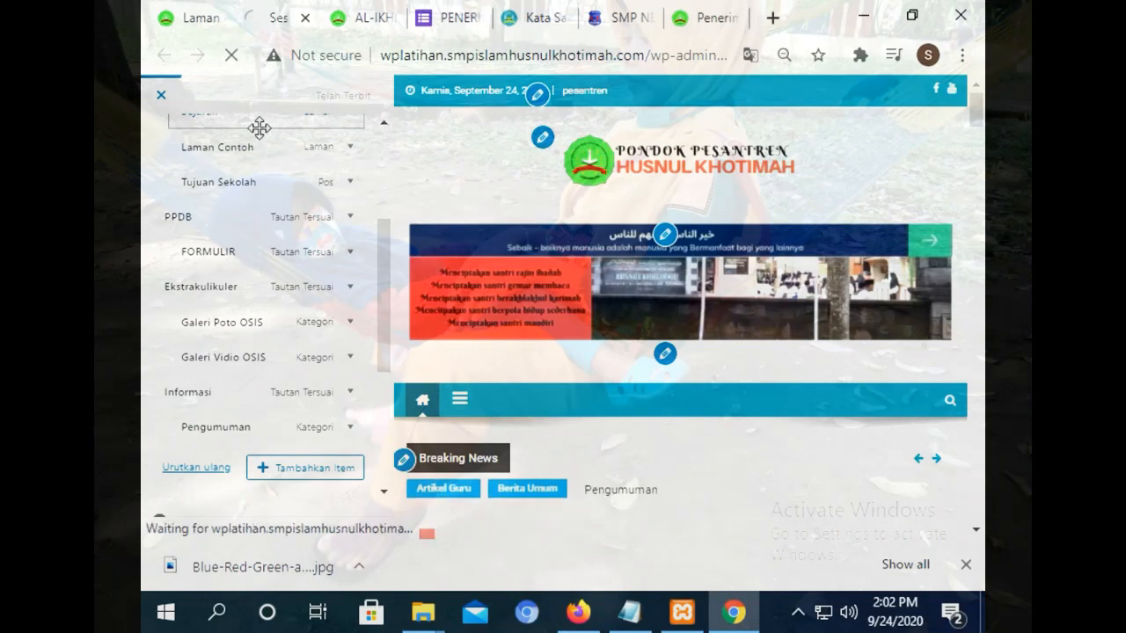
{"action": "mouse_move", "coordinate": [273, 327]}
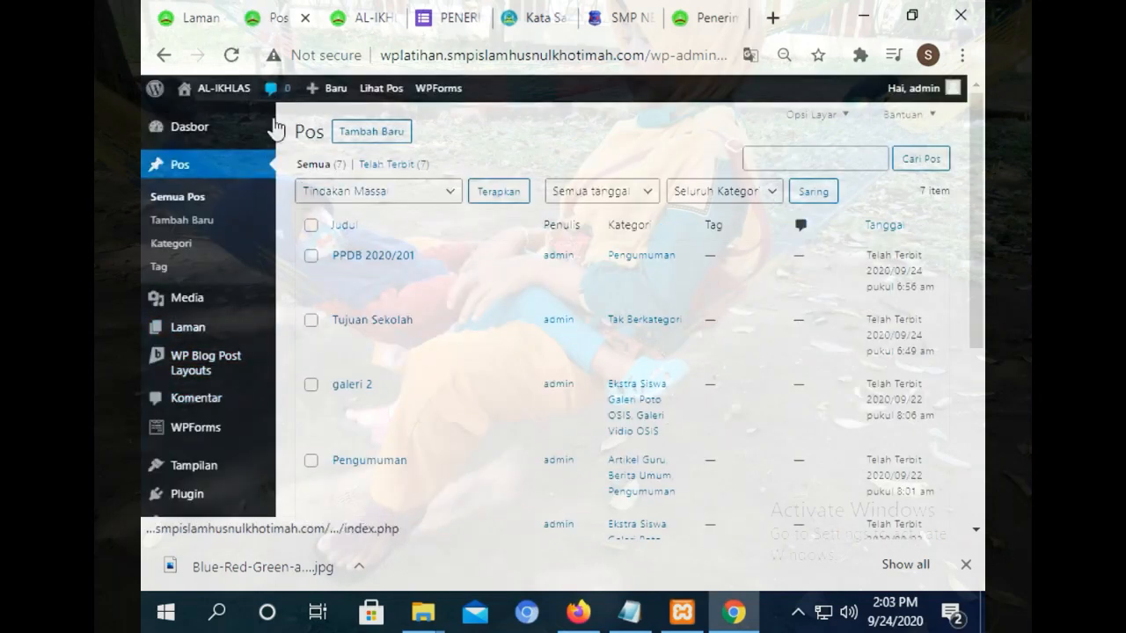
In Tampilan > Sesuaikan > Widget, open Home Middle Aside and its Tambahkan Widget chooser.
{"action": "mouse_move", "coordinate": [213, 468]}
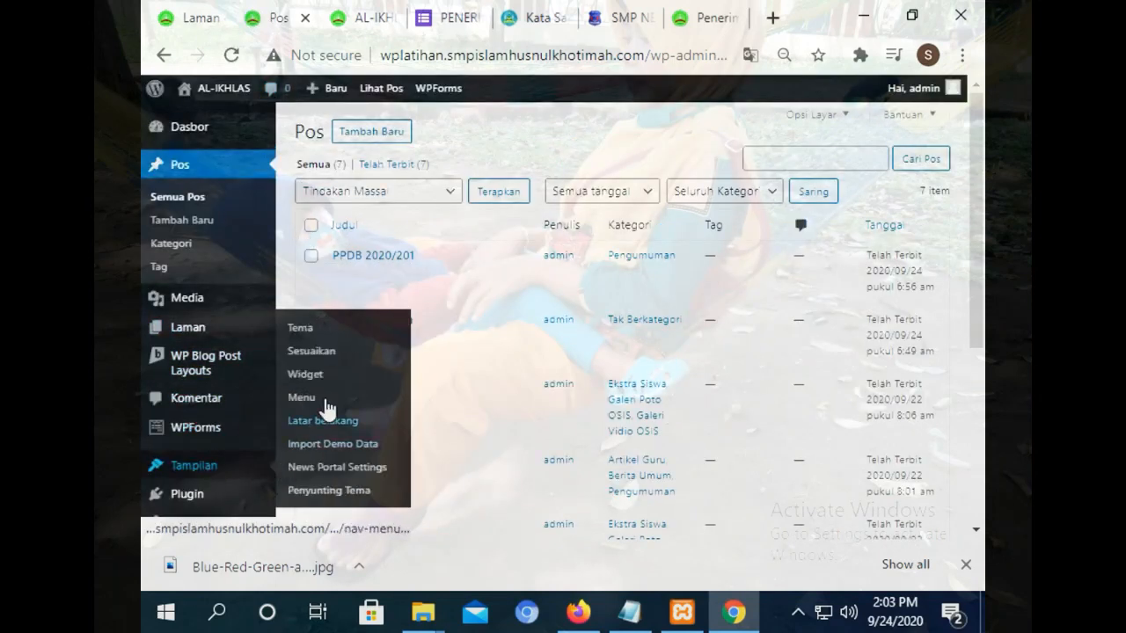
{"action": "left_click", "coordinate": [322, 353]}
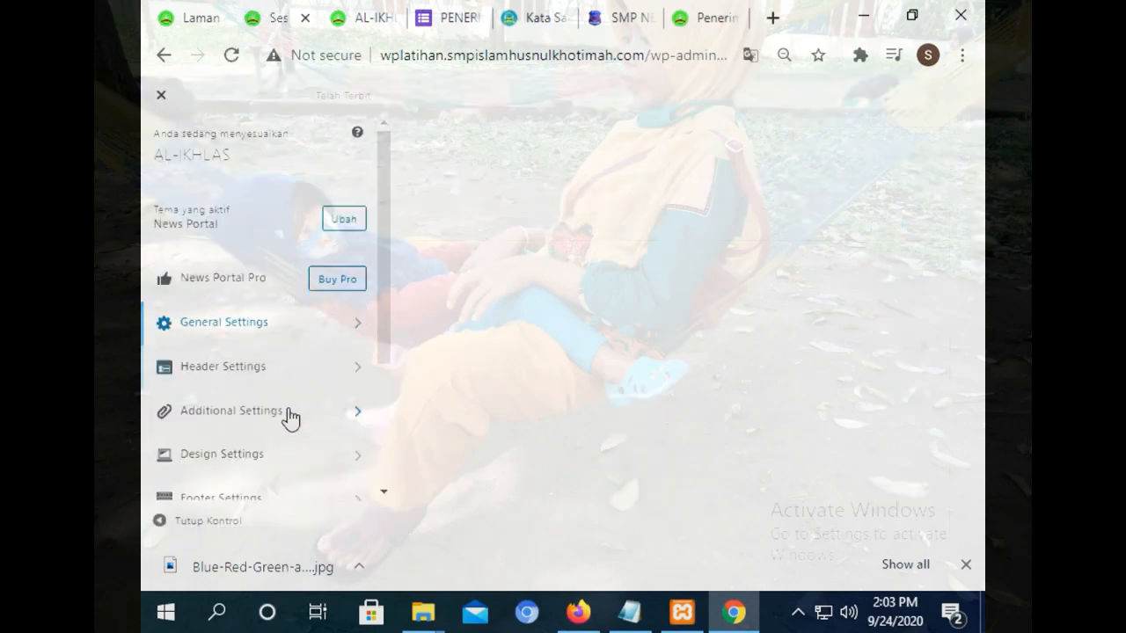
{"action": "left_click_drag", "start_coordinate": [384, 342], "coordinate": [356, 487]}
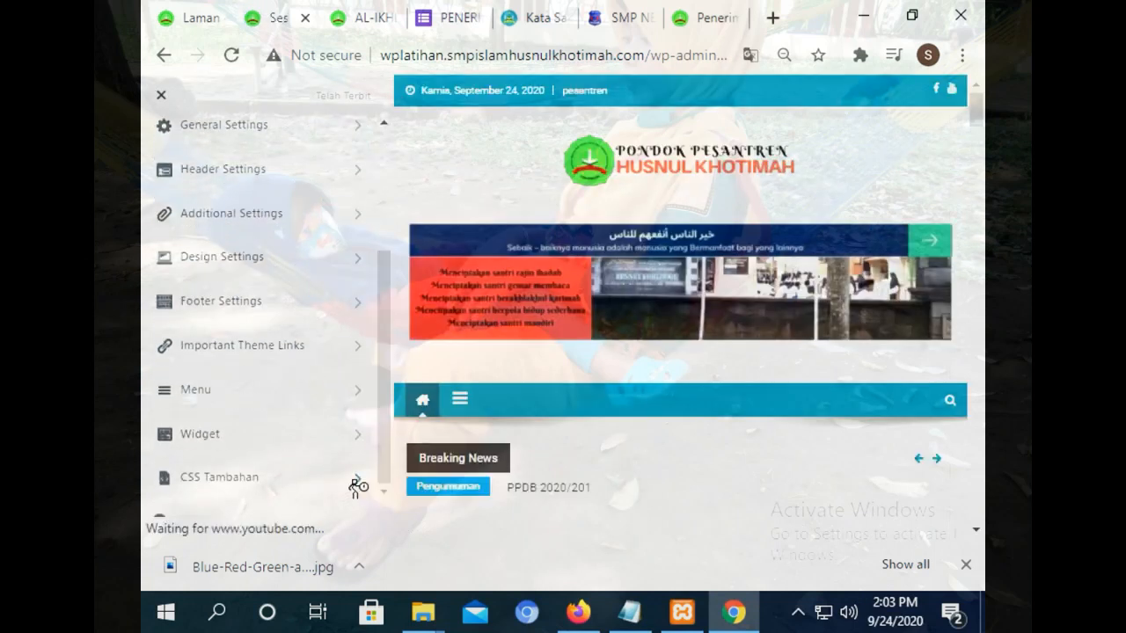
{"action": "left_click", "coordinate": [255, 434]}
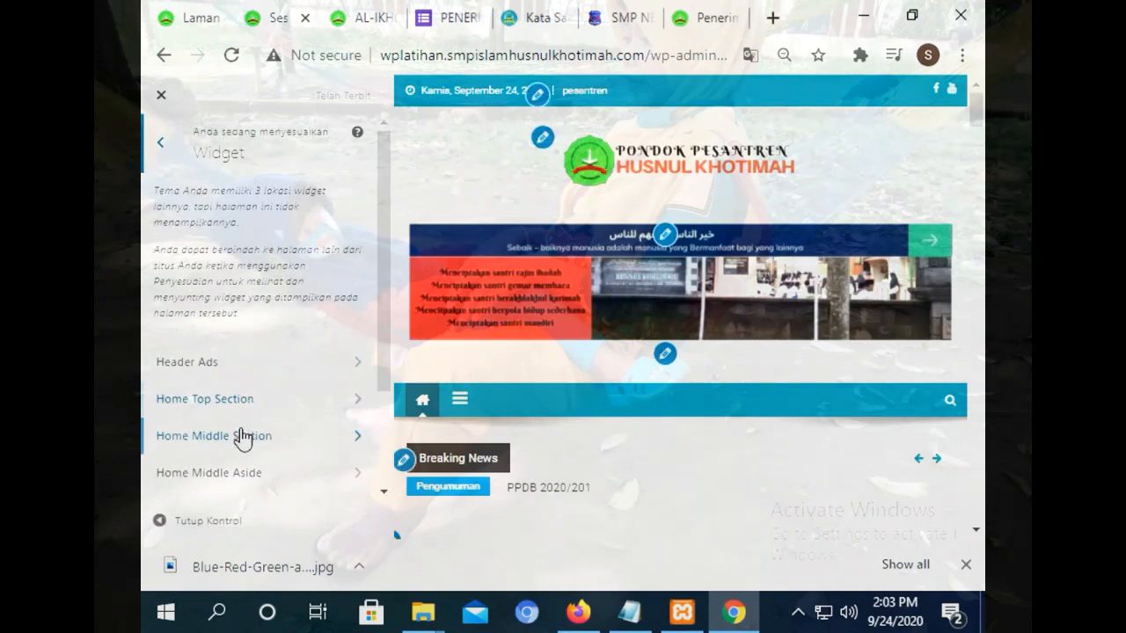
{"action": "left_click", "coordinate": [243, 450]}
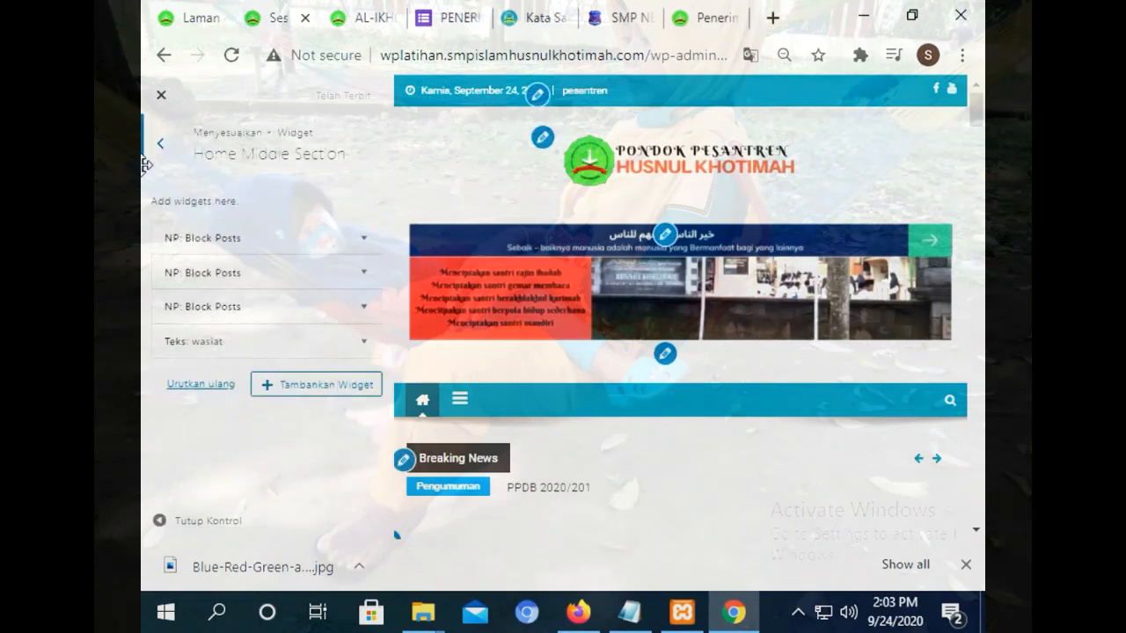
{"action": "left_click", "coordinate": [159, 146]}
{"action": "left_click", "coordinate": [248, 477]}
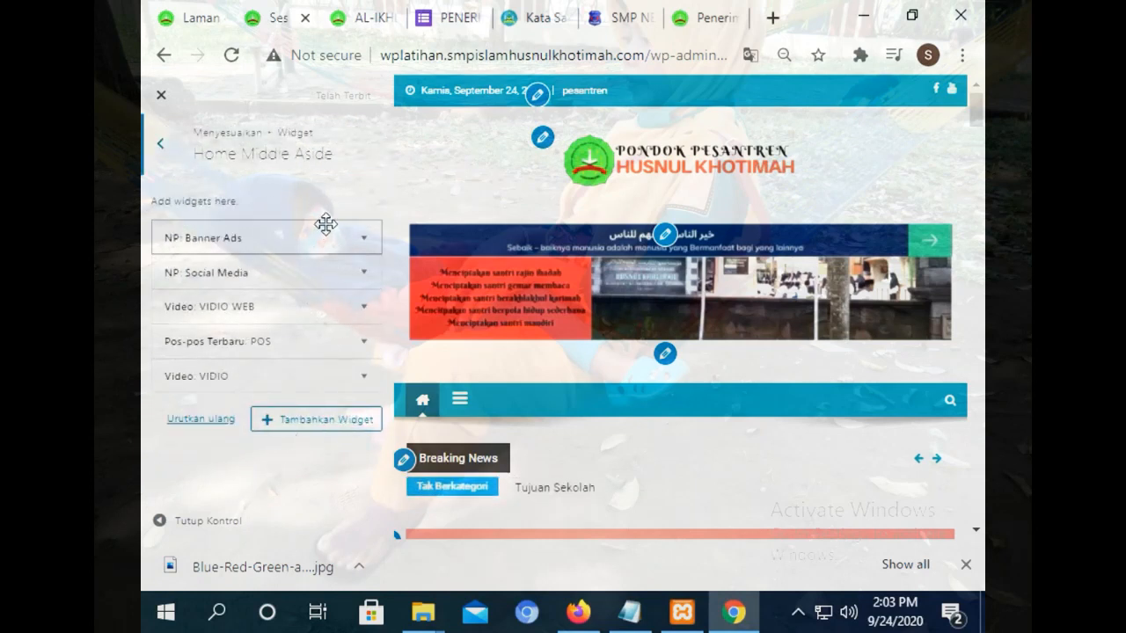
{"action": "left_click", "coordinate": [297, 422]}
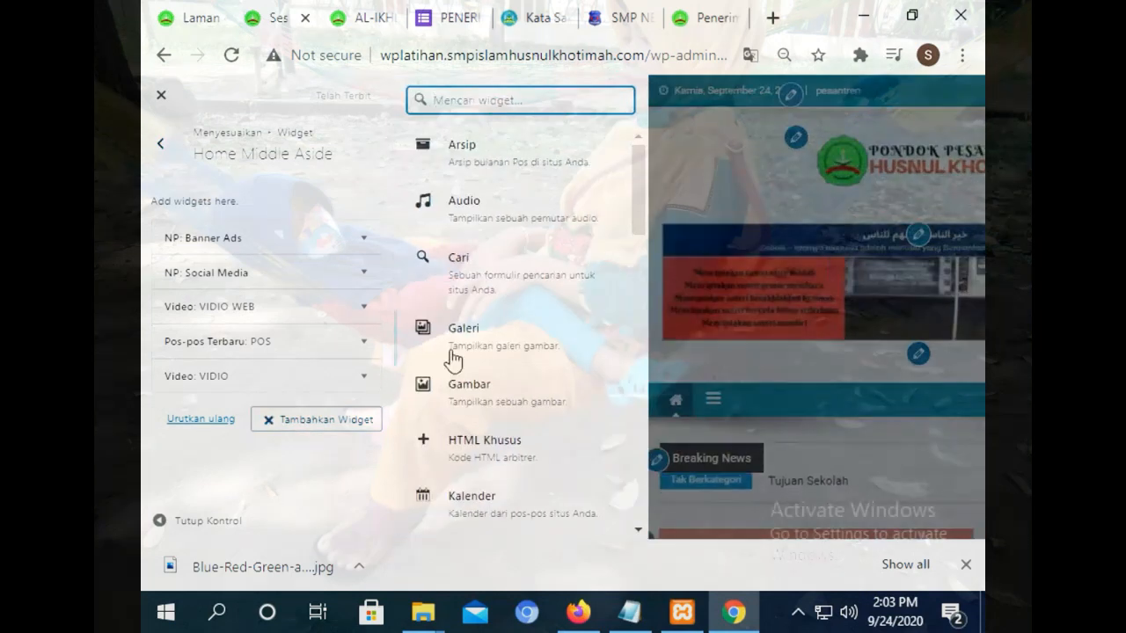
Add a Meta widget to Home Middle Aside, publish it, and switch to the live site.
{"action": "left_click_drag", "start_coordinate": [636, 209], "coordinate": [637, 353]}
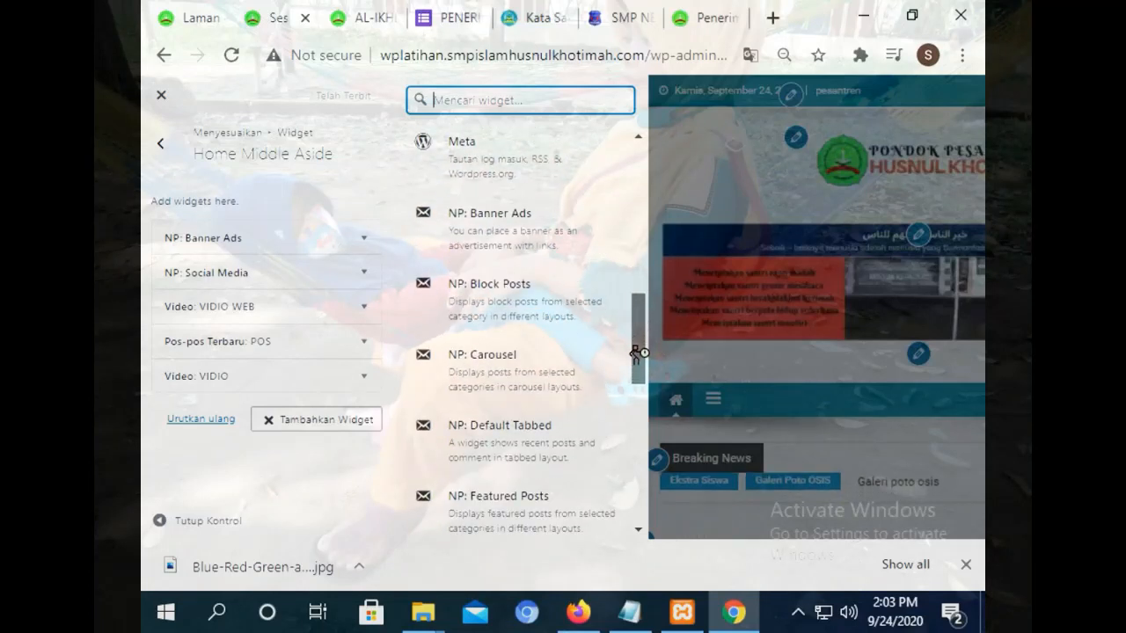
{"action": "left_click", "coordinate": [555, 176]}
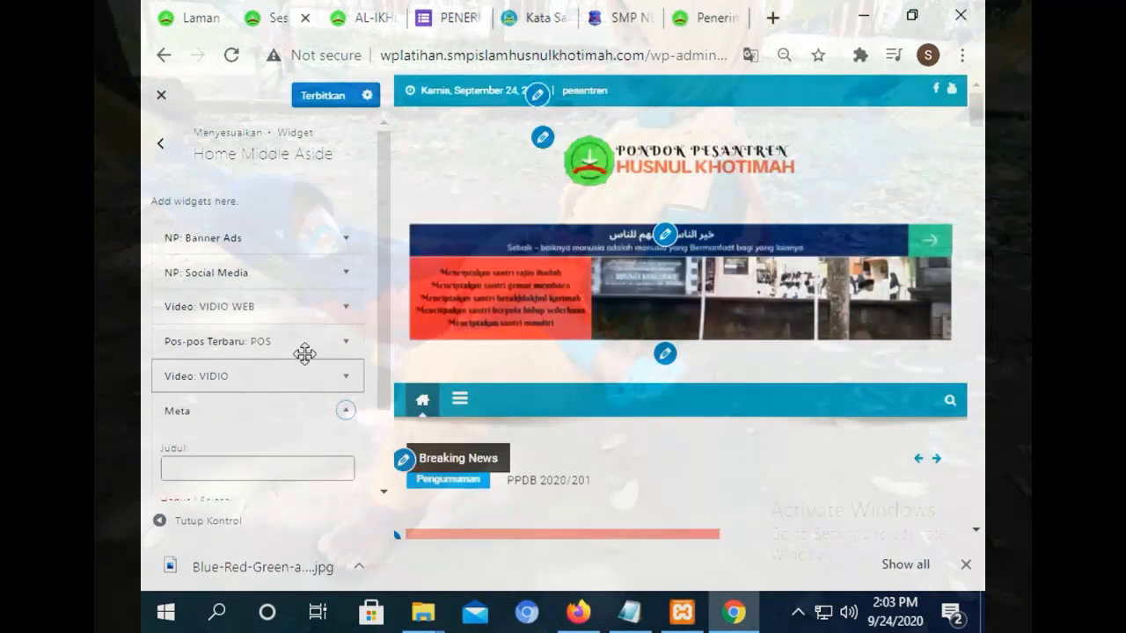
{"action": "left_click", "coordinate": [334, 95]}
{"action": "left_click", "coordinate": [360, 18]}
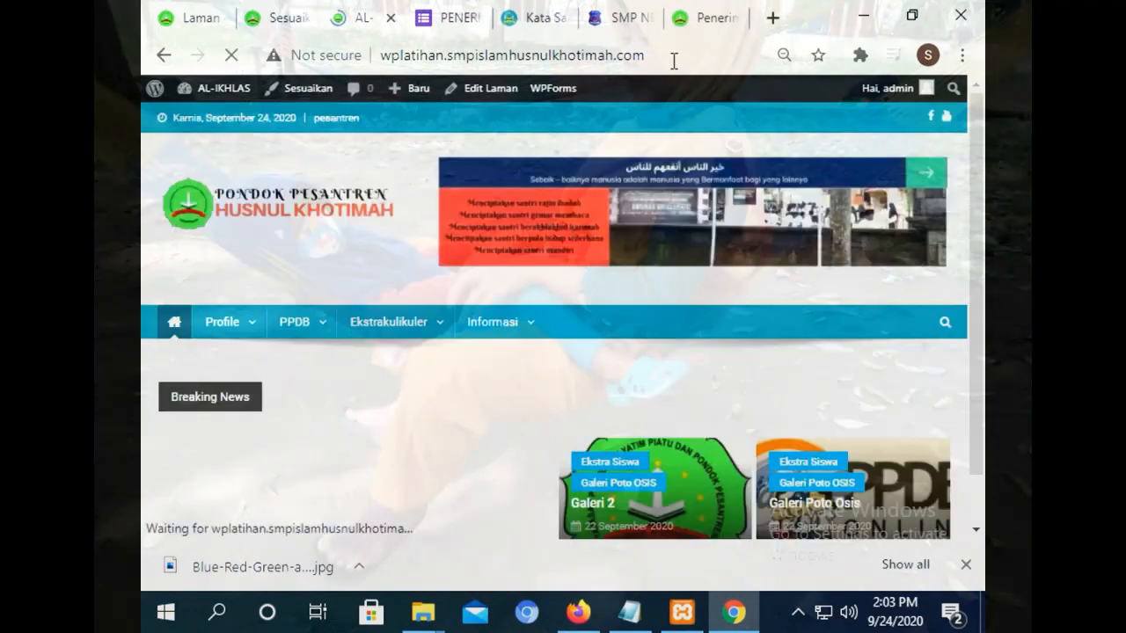
Reload the front page and scroll to confirm the META sidebar links, then return to the customizer.
{"action": "left_click", "coordinate": [655, 60]}
{"action": "left_click", "coordinate": [654, 59]}
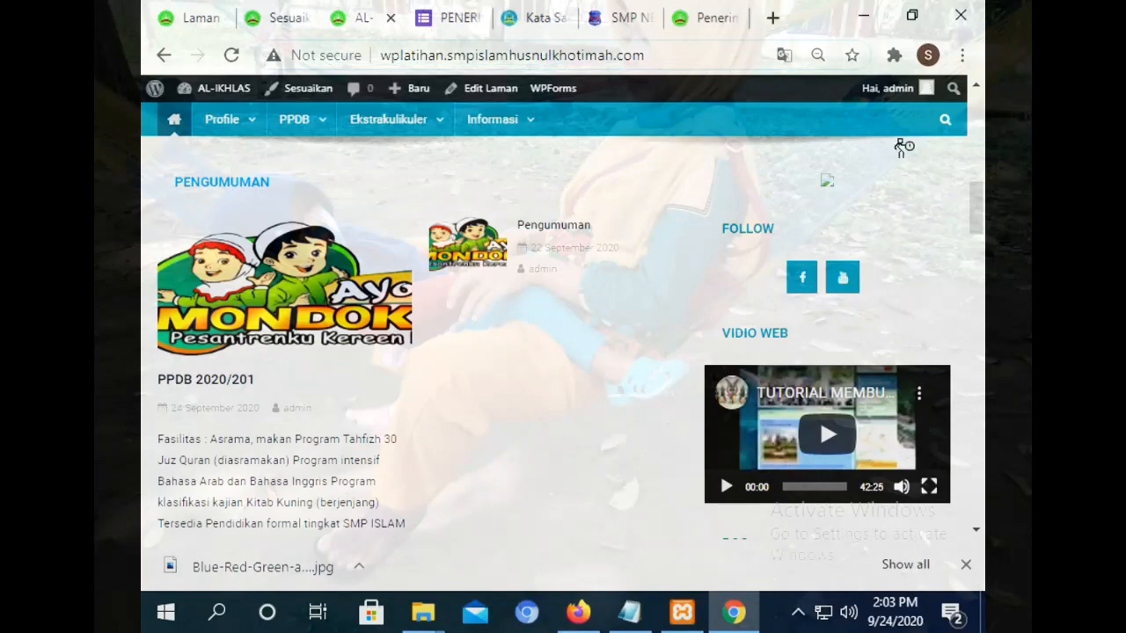
{"action": "left_click_drag", "start_coordinate": [976, 200], "coordinate": [976, 271]}
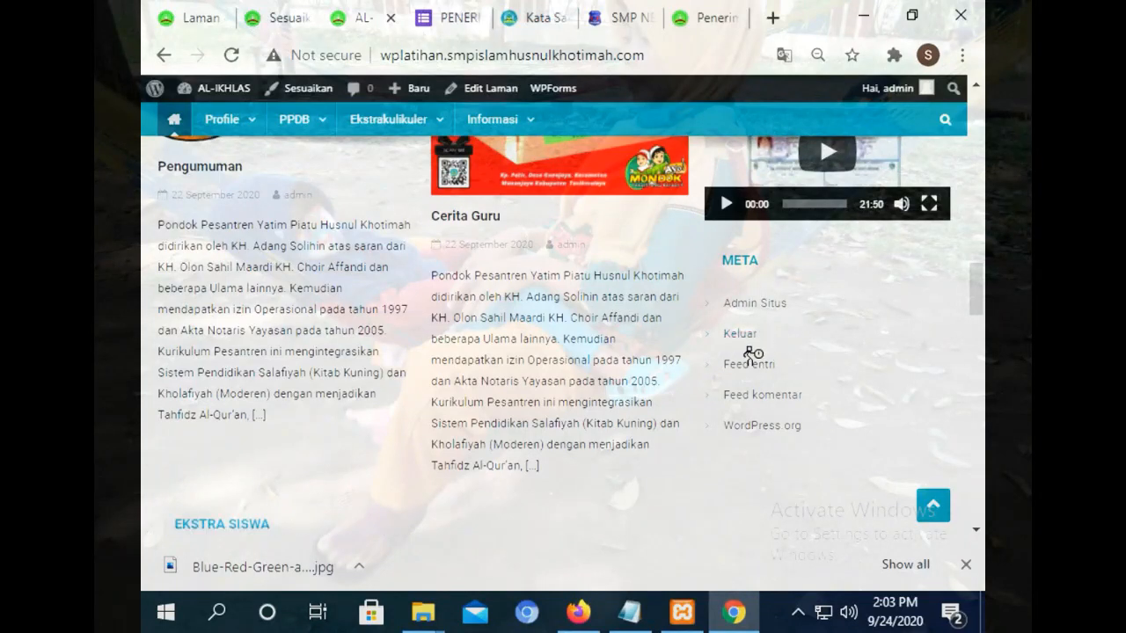
{"action": "left_click", "coordinate": [779, 305]}
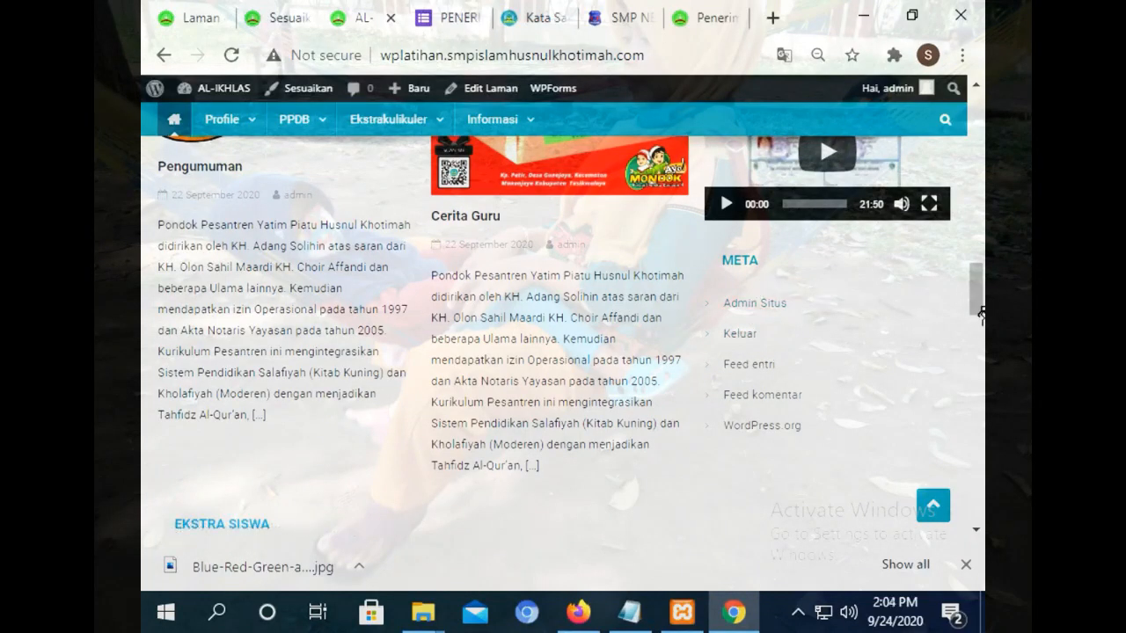
{"action": "scroll", "coordinate": [981, 315], "scroll_direction": "up", "scroll_amount": 1}
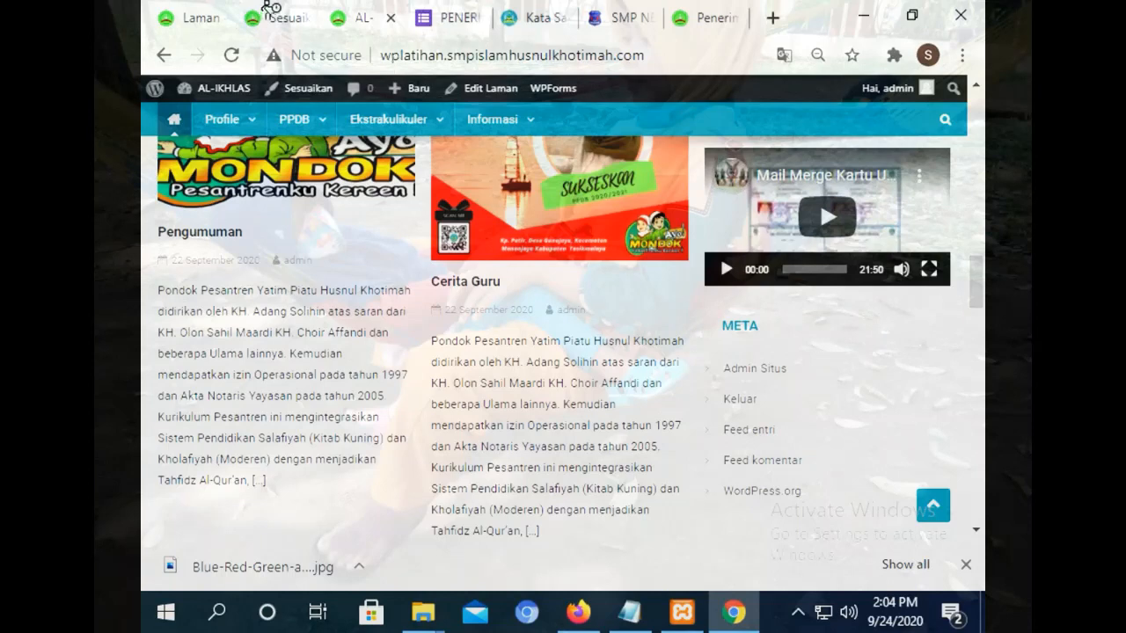
{"action": "left_click", "coordinate": [270, 9]}
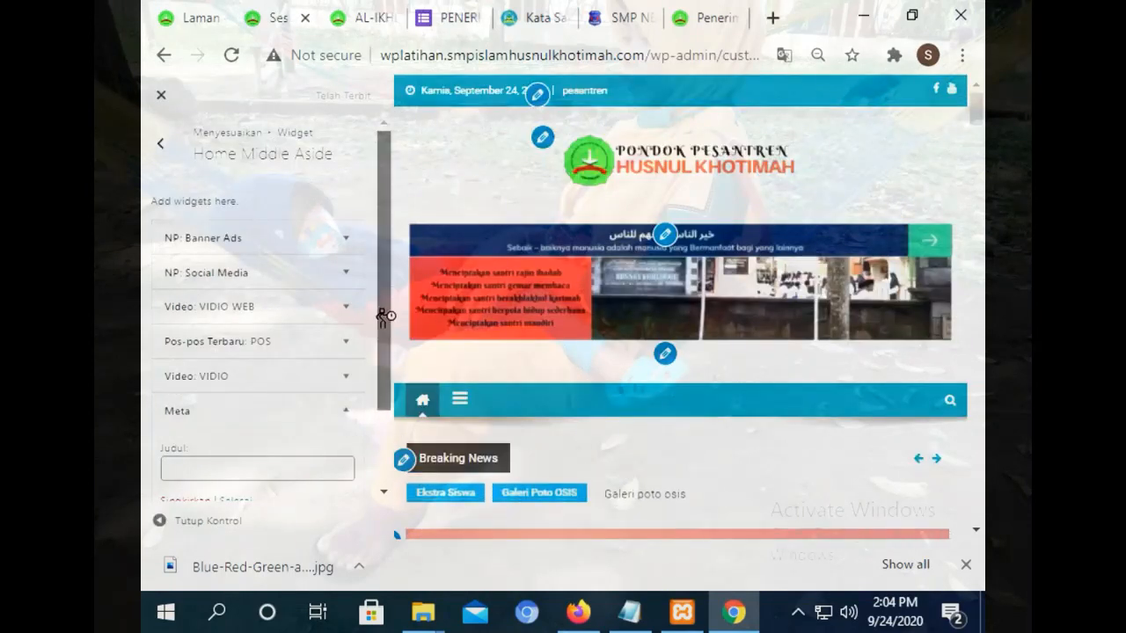
Add a Teks widget to the Home Middle Aside widget area.
{"action": "scroll", "coordinate": [385, 317], "scroll_direction": "down", "scroll_amount": 2}
{"action": "left_click", "coordinate": [356, 444]}
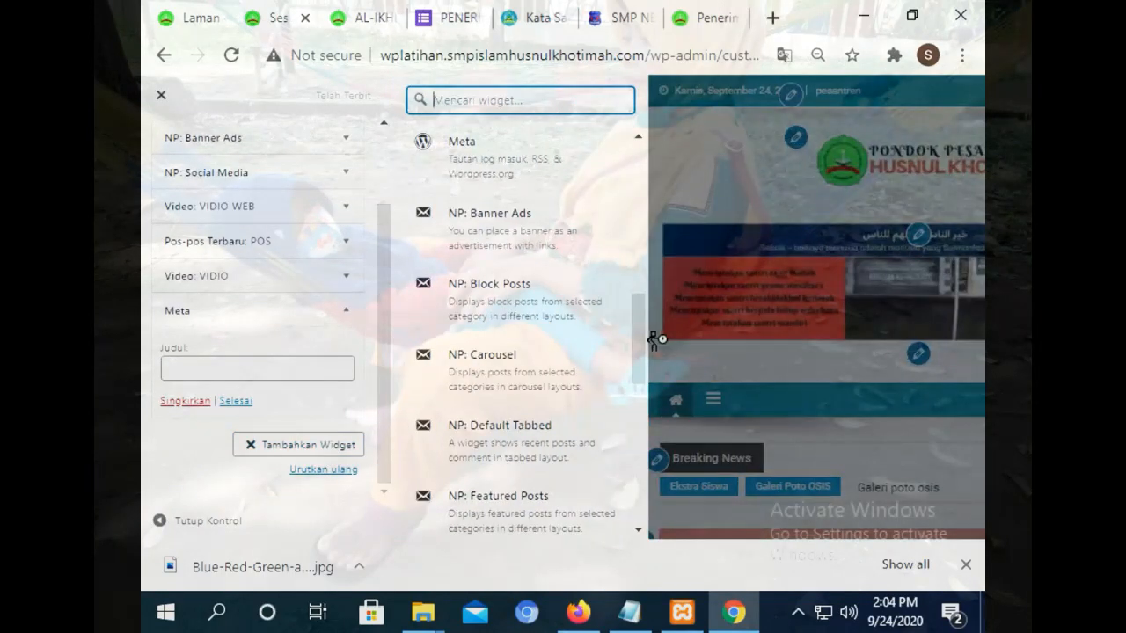
{"action": "left_click_drag", "start_coordinate": [640, 349], "coordinate": [650, 195]}
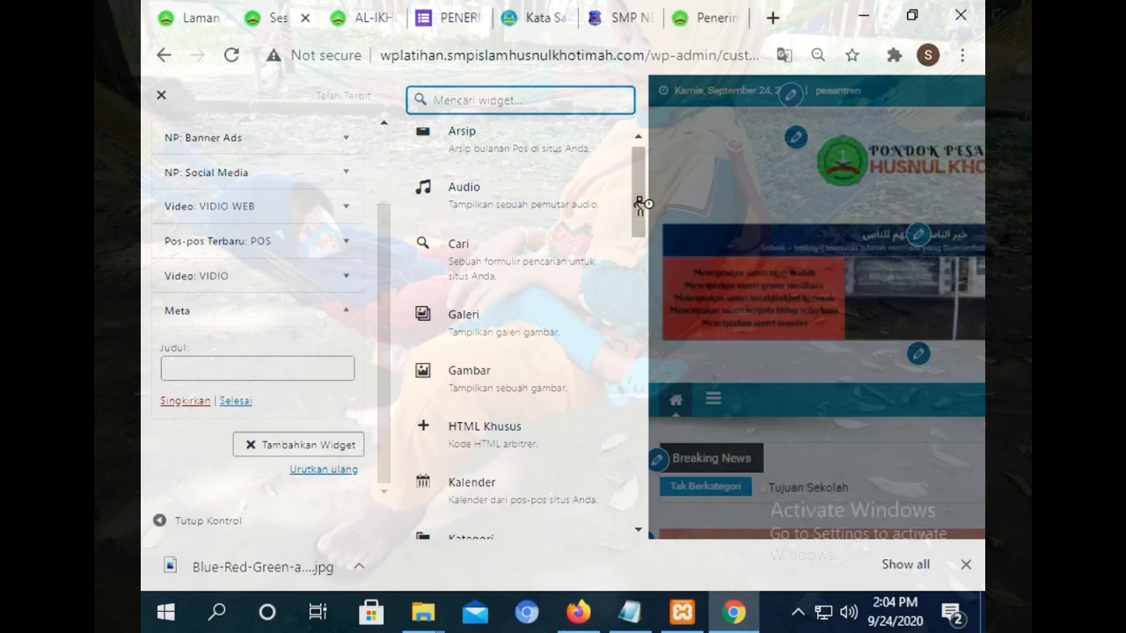
{"action": "left_click_drag", "start_coordinate": [642, 204], "coordinate": [630, 559]}
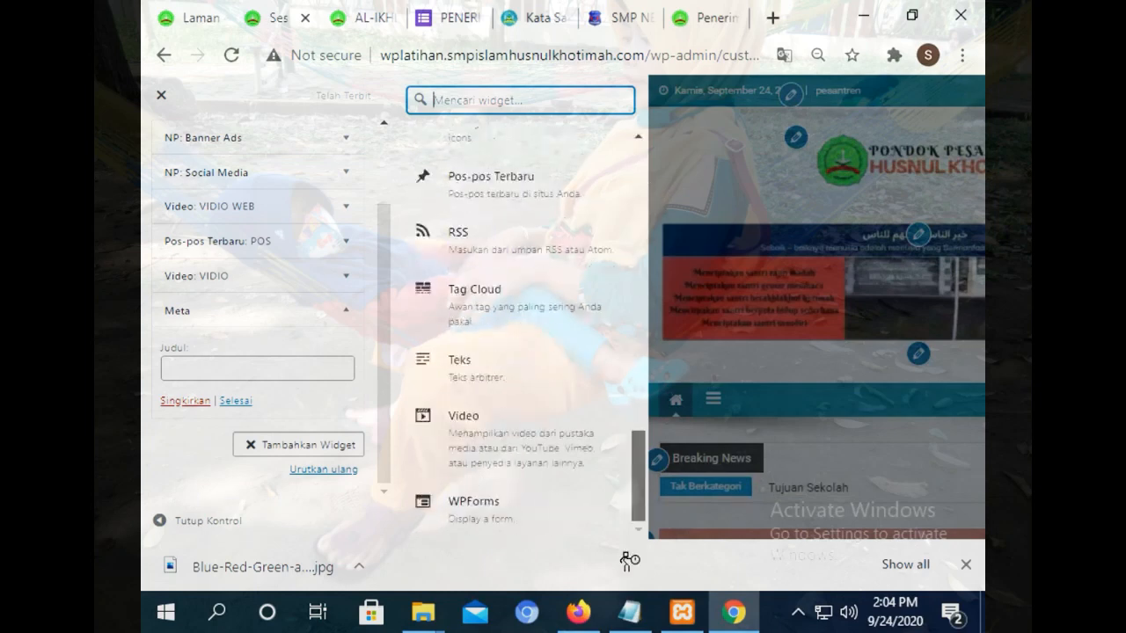
{"action": "left_click", "coordinate": [521, 375]}
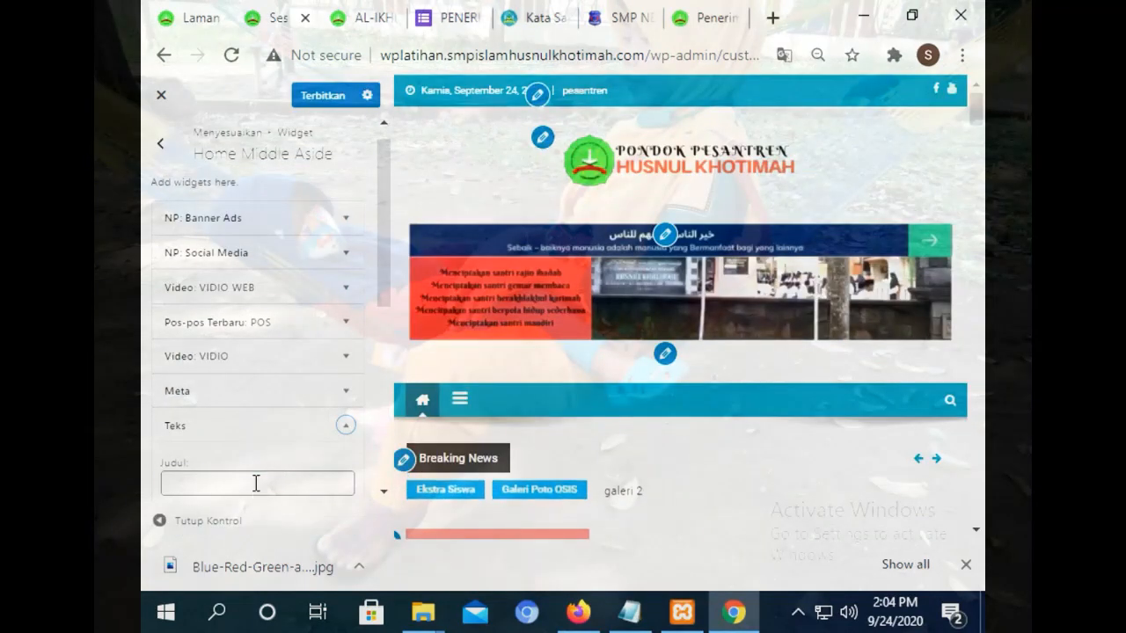
Title the text widget SAMBUTAN and bring up the Tambahkan media dialog for its content.
{"action": "left_click", "coordinate": [251, 484]}
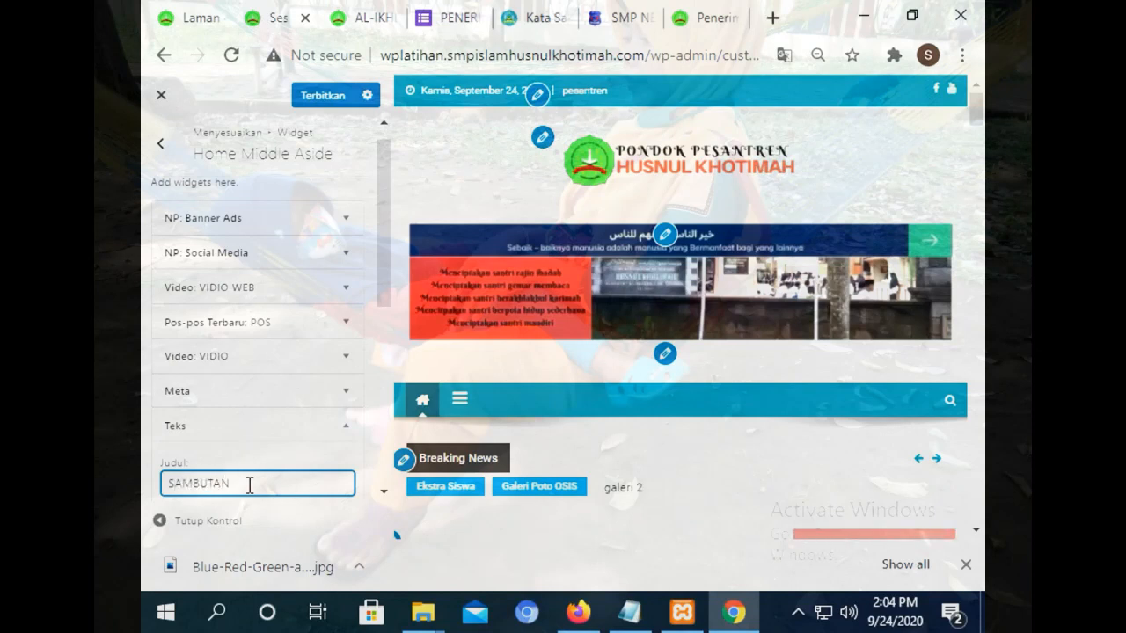
{"action": "left_click_drag", "start_coordinate": [390, 279], "coordinate": [390, 351]}
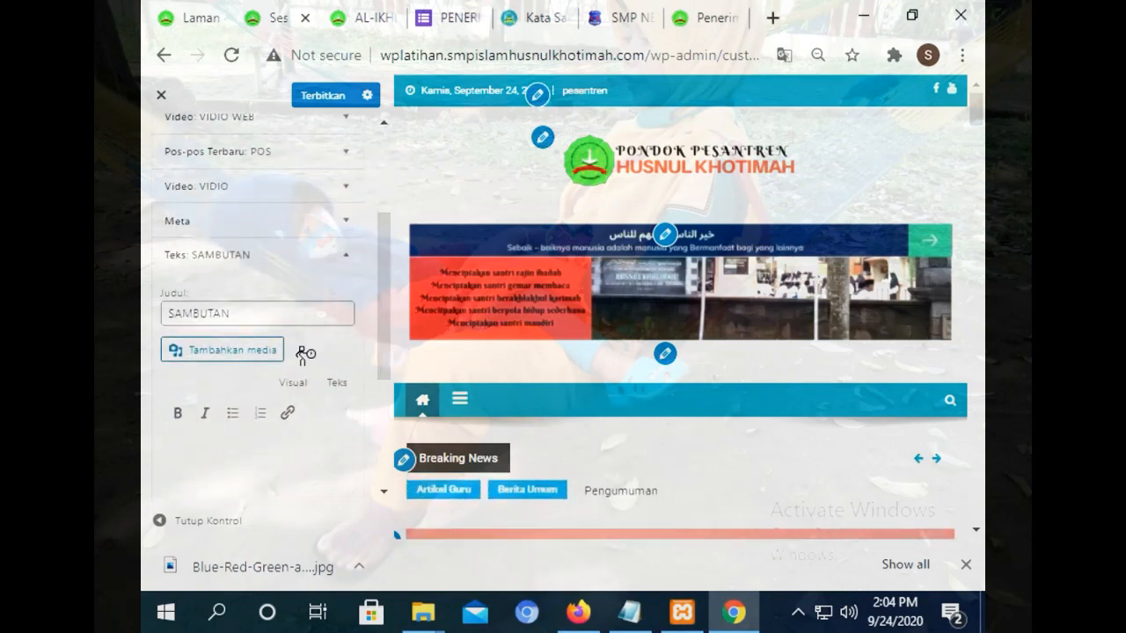
{"action": "left_click", "coordinate": [253, 356]}
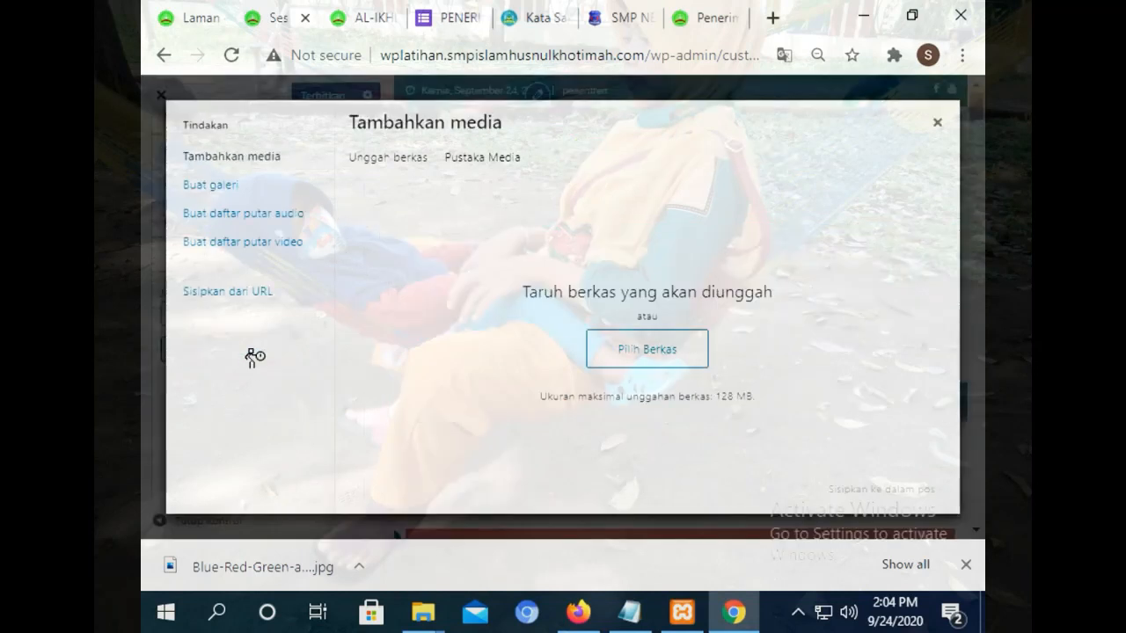
Look at the Sisipkan dari URL option in the media dialog, then close the dialog.
{"action": "left_click", "coordinate": [252, 296]}
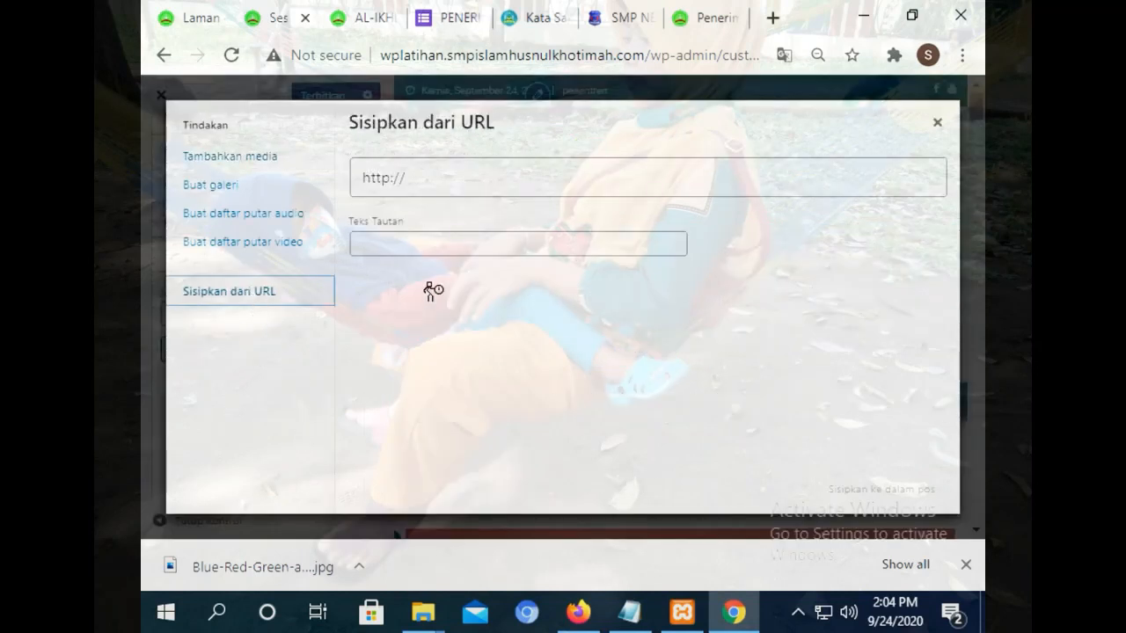
{"action": "left_click", "coordinate": [410, 174]}
{"action": "right_click", "coordinate": [411, 173]}
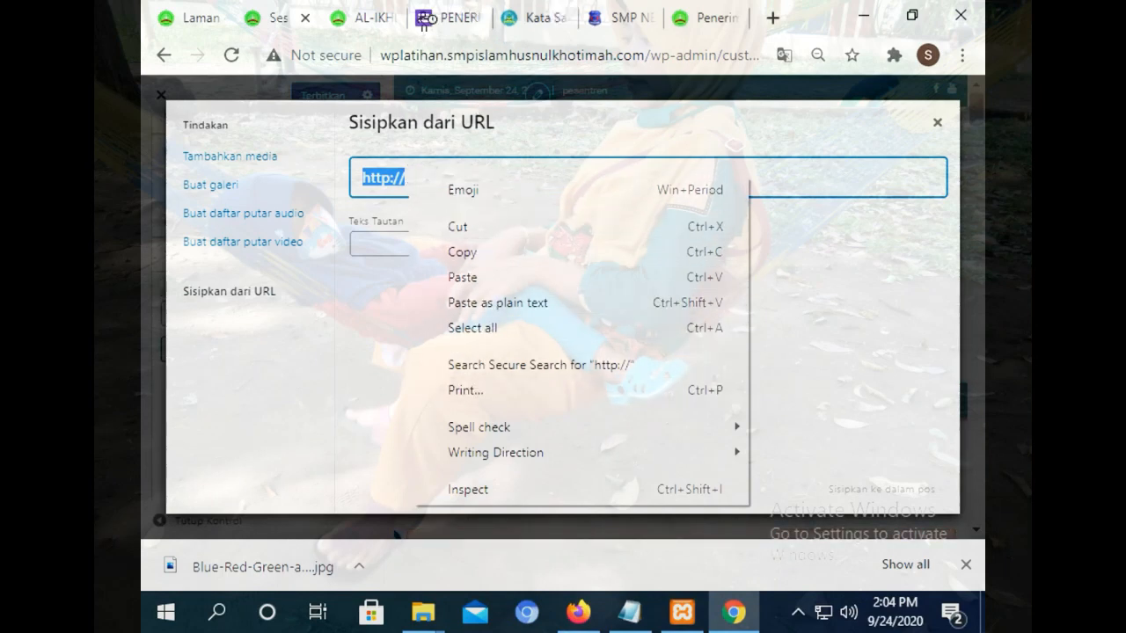
{"action": "left_click", "coordinate": [387, 16]}
{"action": "left_click_drag", "start_coordinate": [975, 279], "coordinate": [952, 110]}
{"action": "mouse_move", "coordinate": [222, 322]}
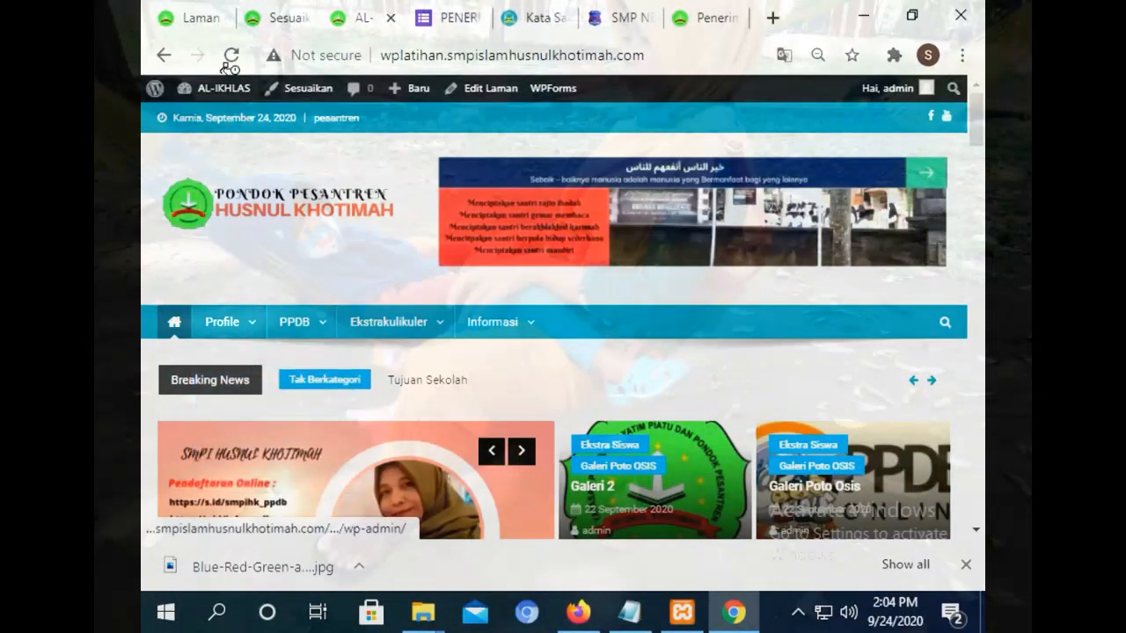
{"action": "left_click", "coordinate": [276, 7]}
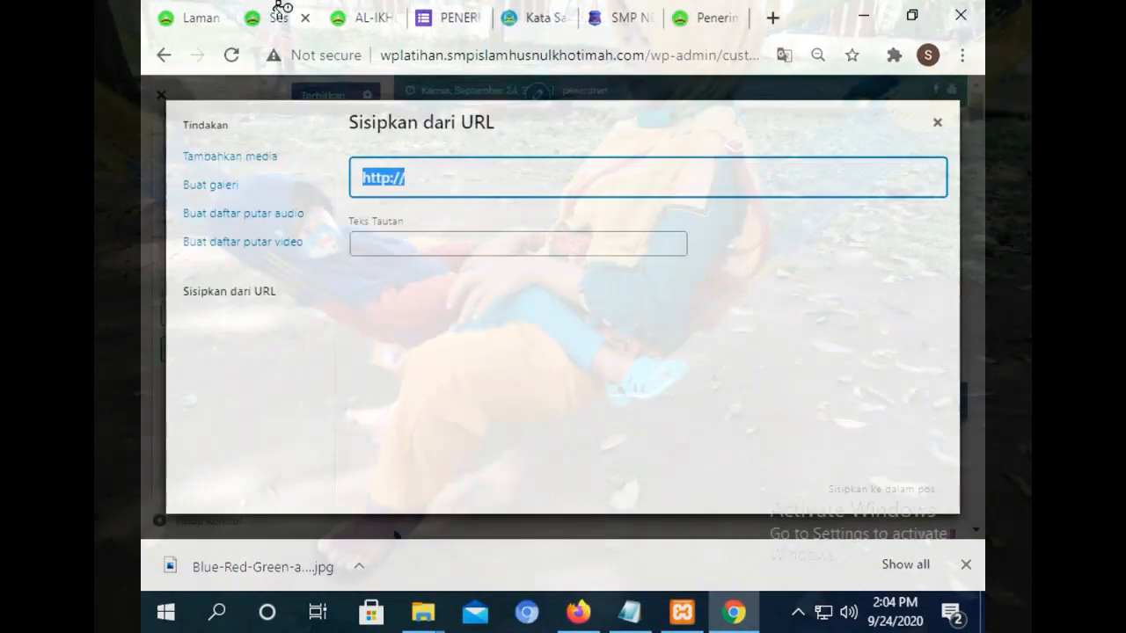
{"action": "left_click", "coordinate": [939, 126]}
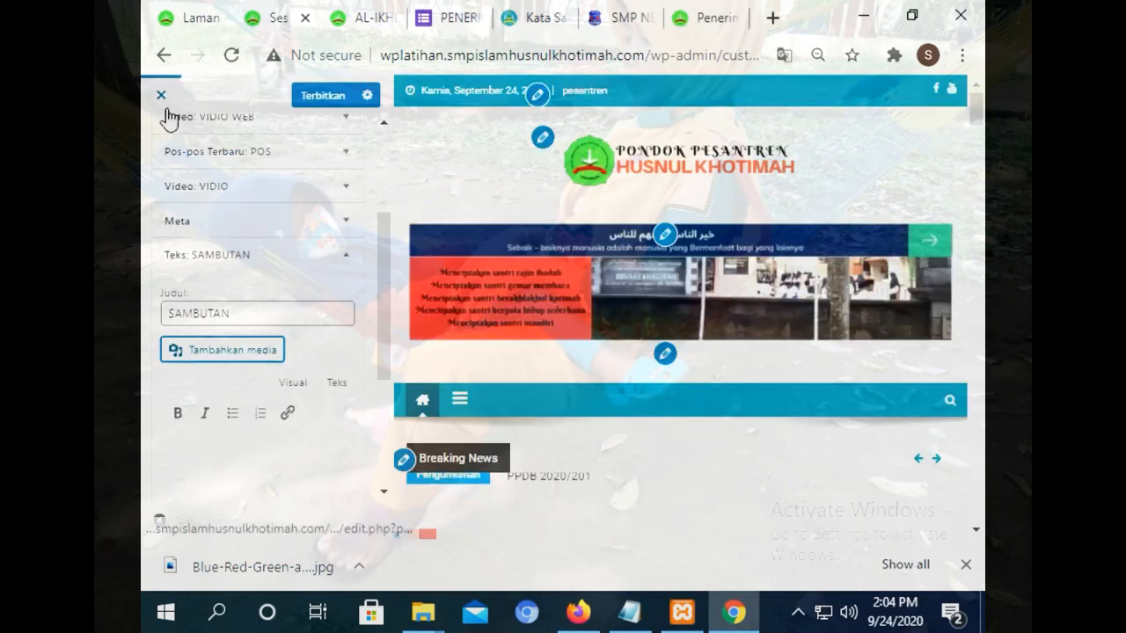
Go back to the Customizer's main panel and open the utama menu in Menu settings.
{"action": "left_click_drag", "start_coordinate": [385, 249], "coordinate": [299, 144]}
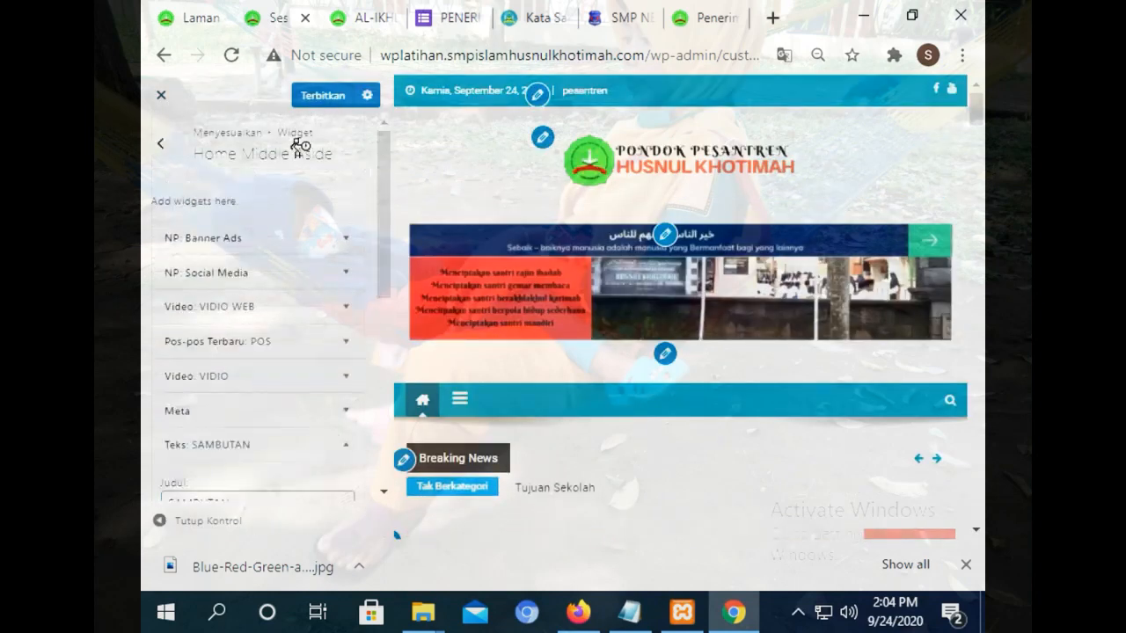
{"action": "left_click", "coordinate": [159, 151]}
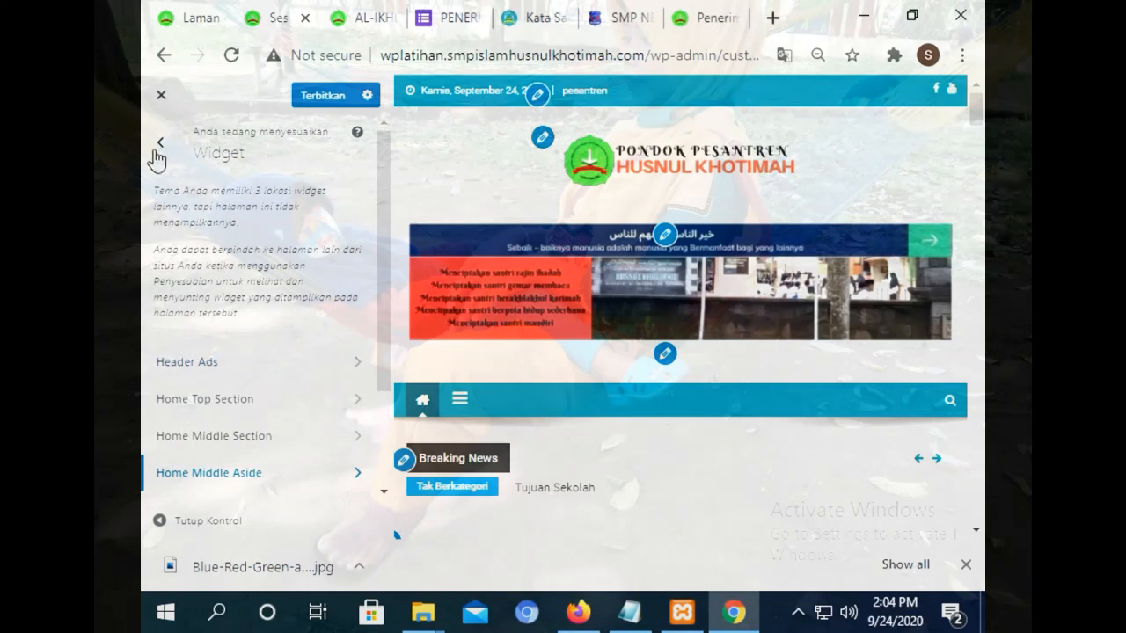
{"action": "left_click", "coordinate": [156, 151]}
{"action": "left_click", "coordinate": [233, 403]}
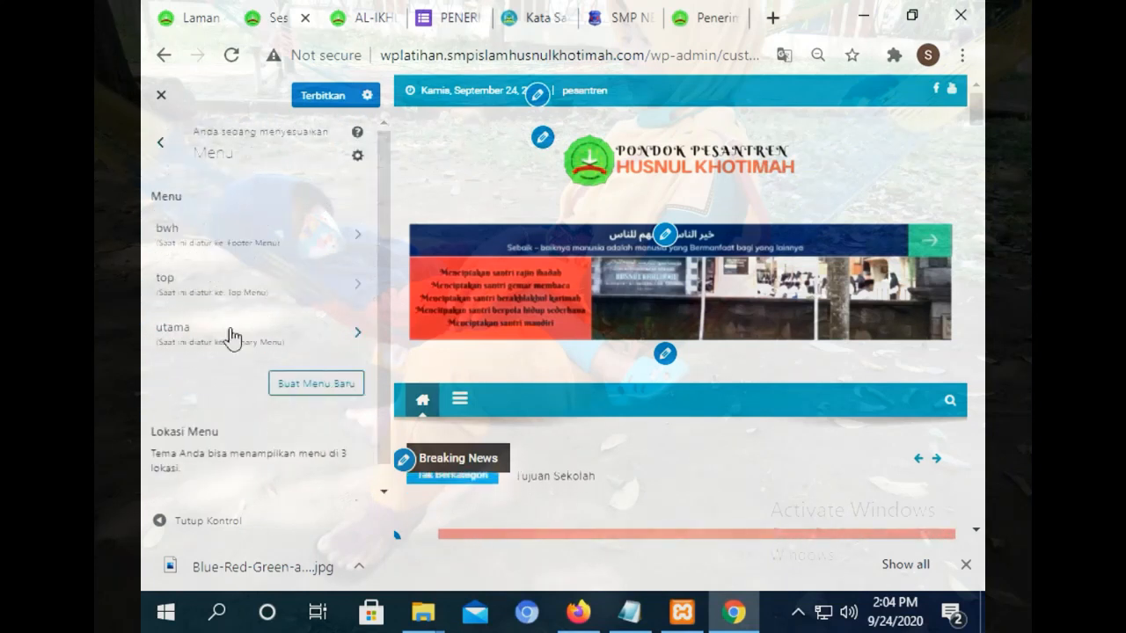
{"action": "left_click", "coordinate": [219, 342]}
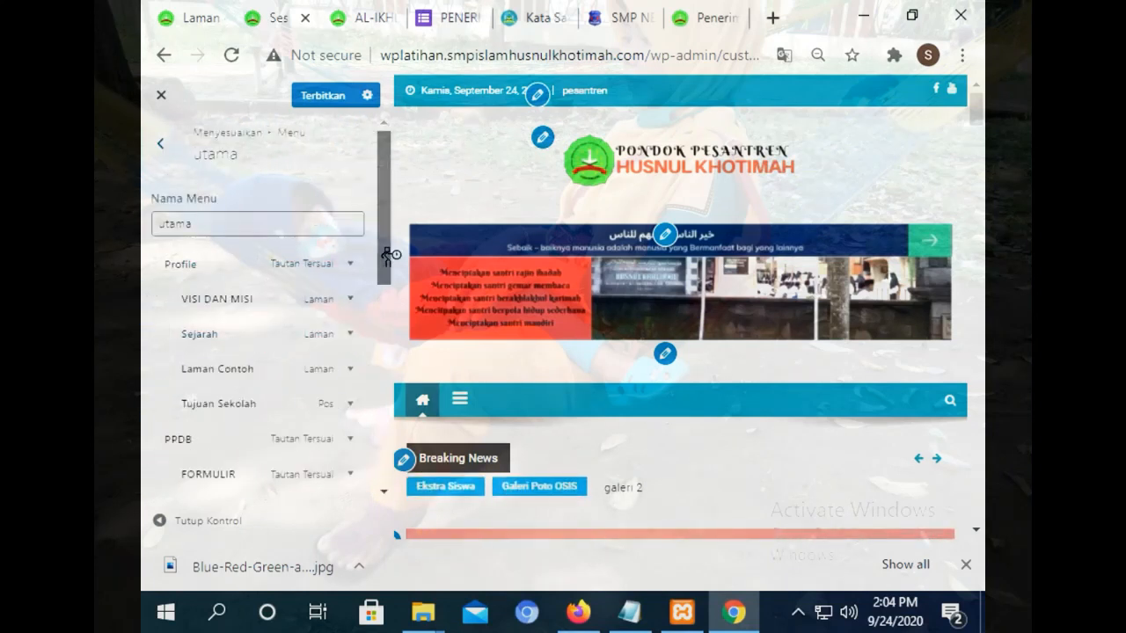
Add the Sambutan Kepala Sekolah page from Laman to the utama menu.
{"action": "left_click_drag", "start_coordinate": [387, 255], "coordinate": [389, 364]}
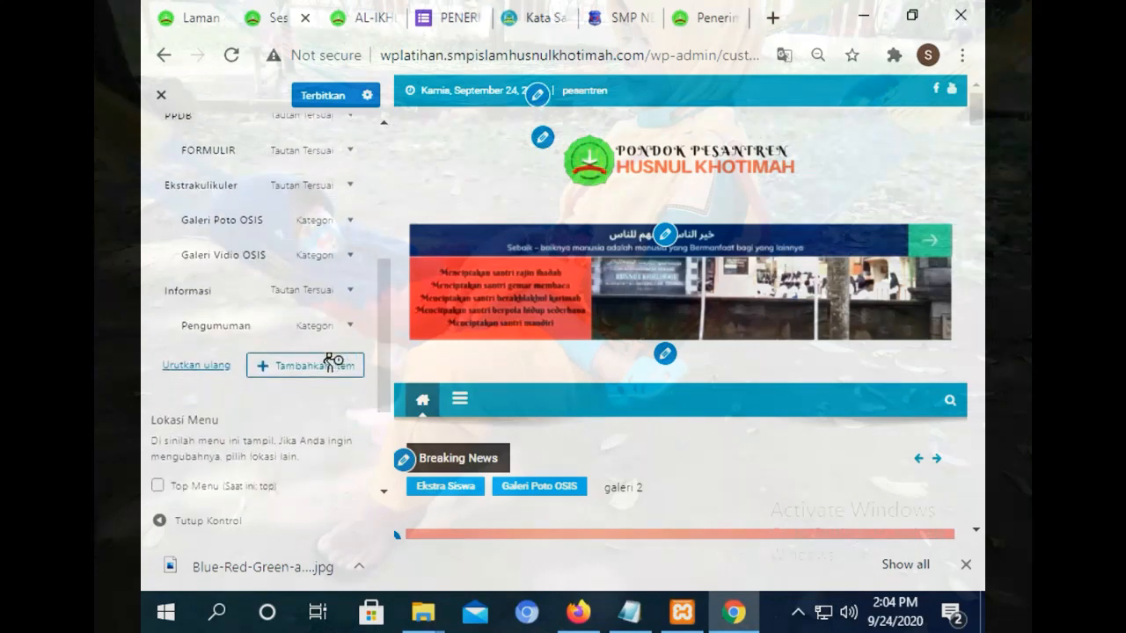
{"action": "left_click", "coordinate": [333, 362]}
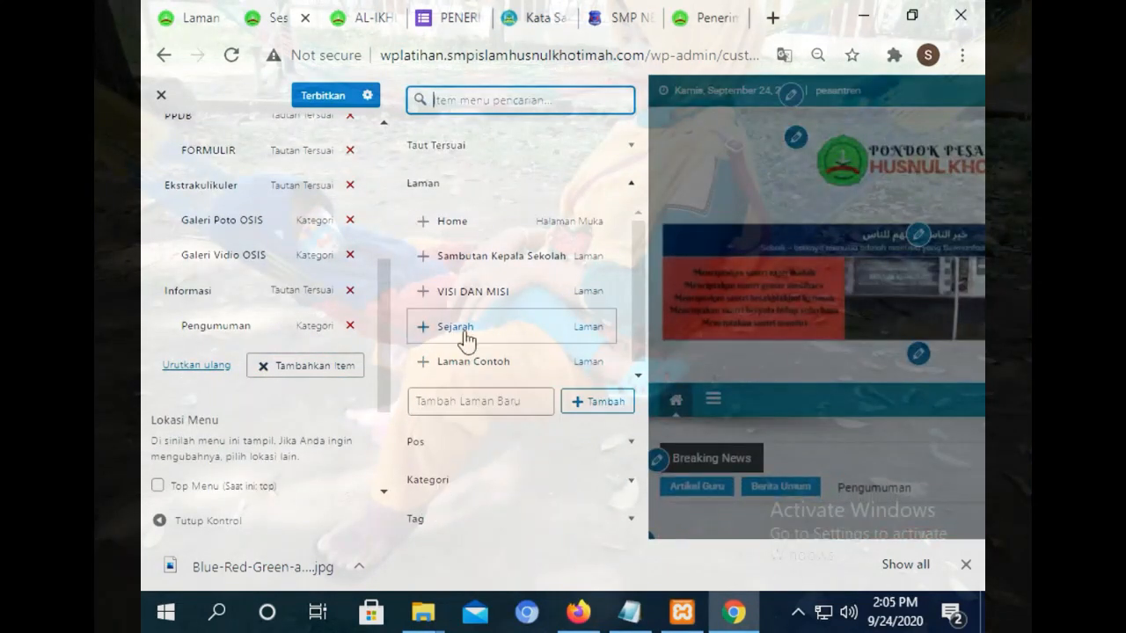
{"action": "left_click", "coordinate": [556, 262]}
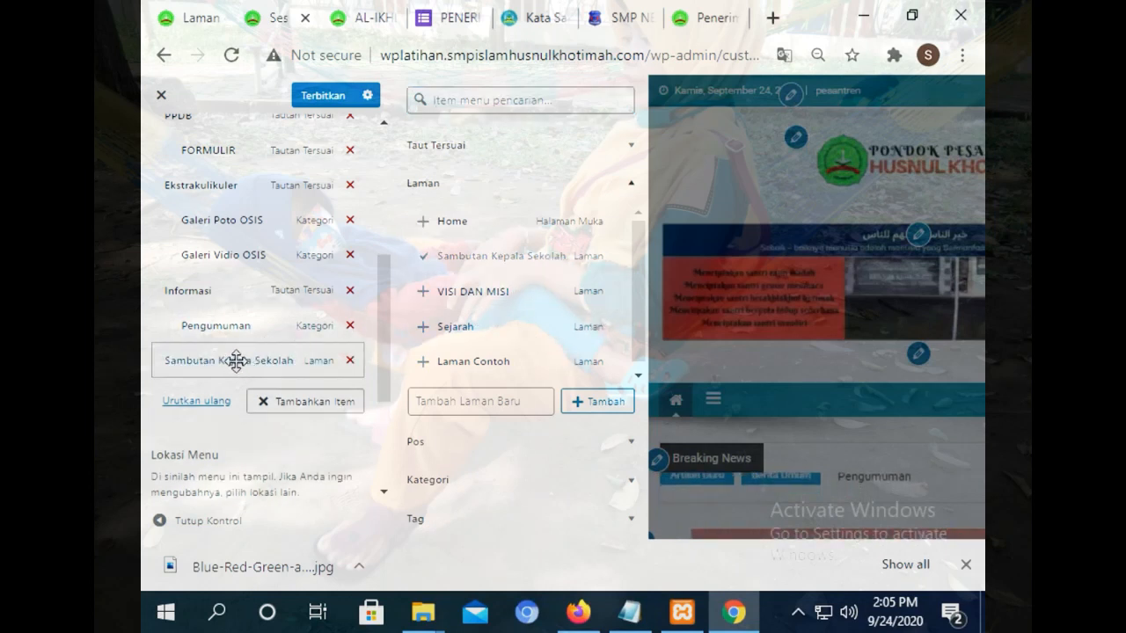
Nest Sambutan Kepala Sekolah under Profile right after VISI DAN MISI and publish the menu.
{"action": "left_click_drag", "start_coordinate": [234, 360], "coordinate": [263, 114]}
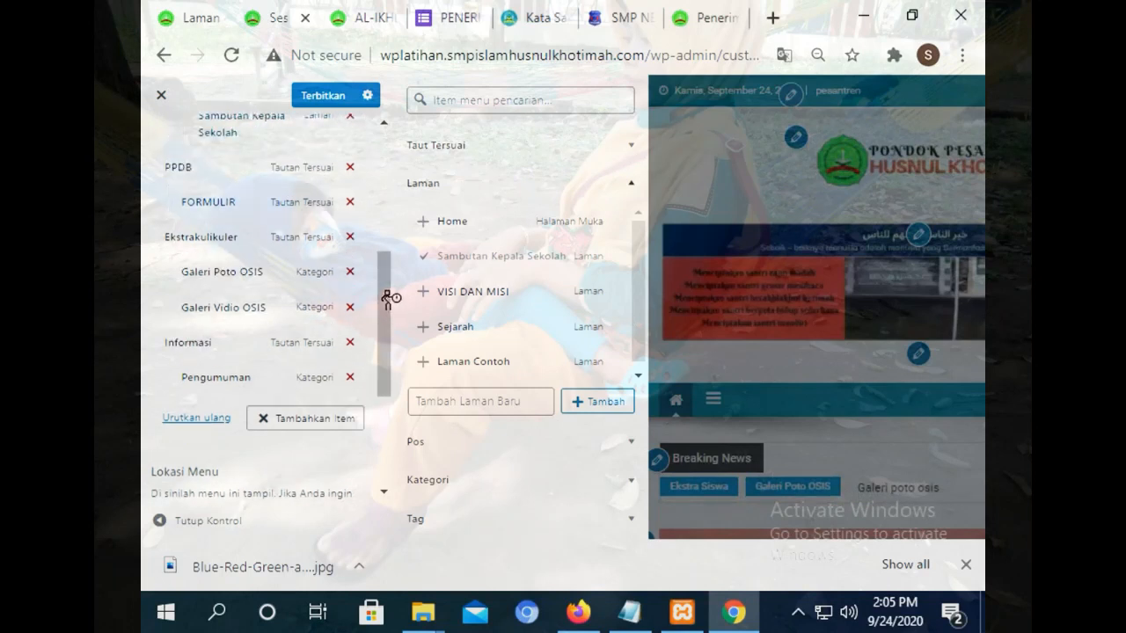
{"action": "left_click_drag", "start_coordinate": [388, 299], "coordinate": [378, 196]}
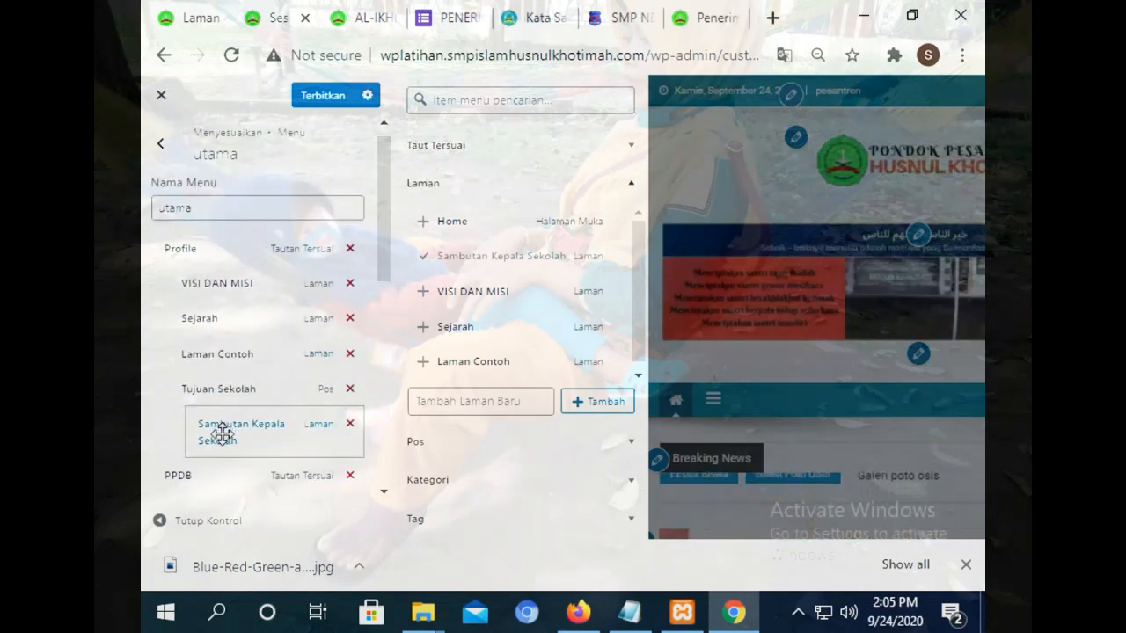
{"action": "left_click_drag", "start_coordinate": [221, 433], "coordinate": [205, 327]}
{"action": "left_click", "coordinate": [315, 101]}
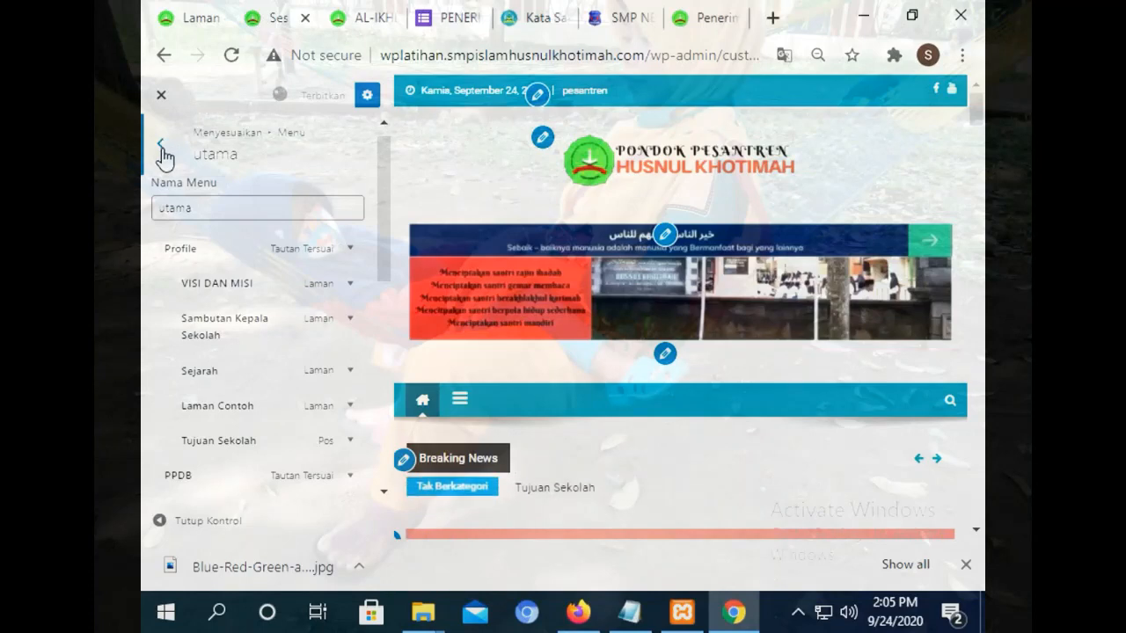
{"action": "left_click", "coordinate": [368, 14]}
Reload the live homepage to see Sambutan Kepala Sekolah under the Profile menu.
{"action": "left_click", "coordinate": [219, 88]}
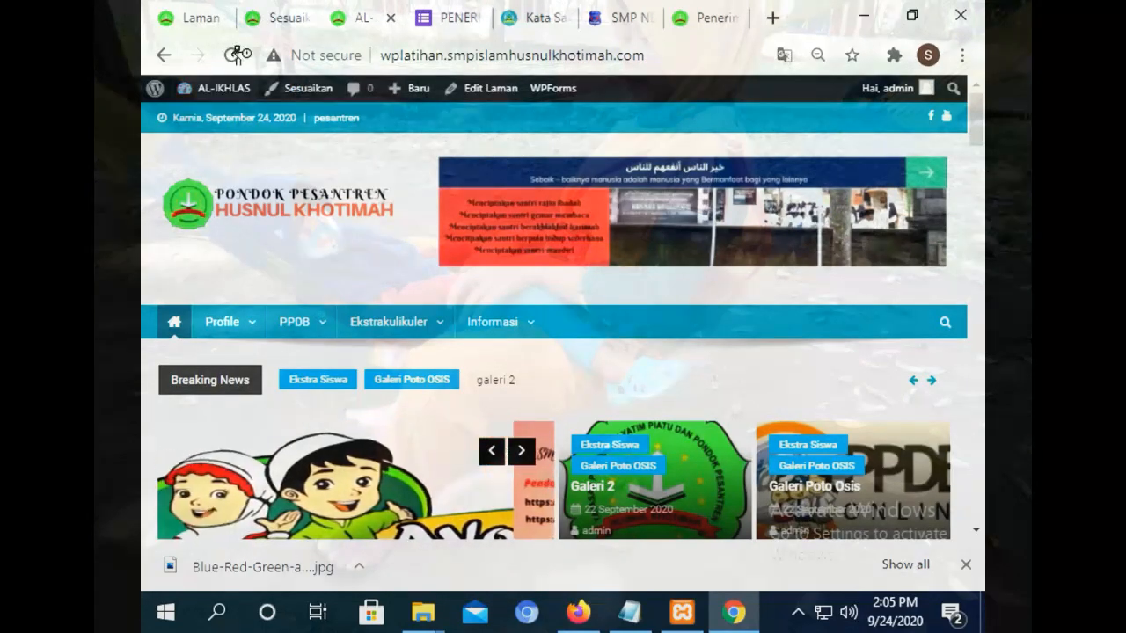
{"action": "mouse_move", "coordinate": [229, 322]}
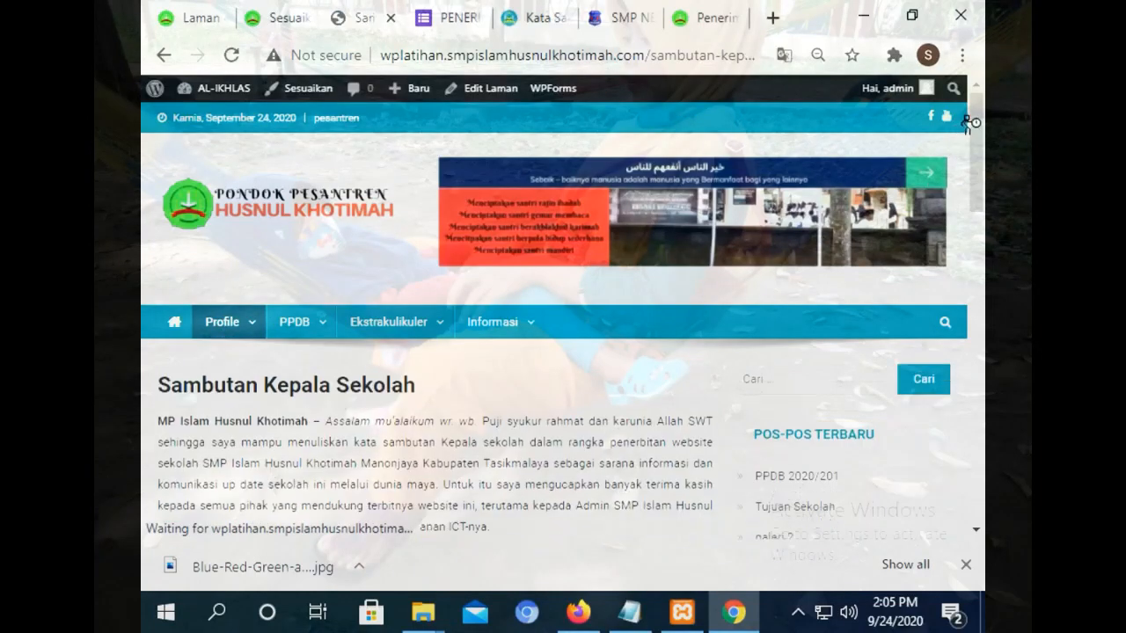
{"action": "left_click_drag", "start_coordinate": [975, 155], "coordinate": [979, 191]}
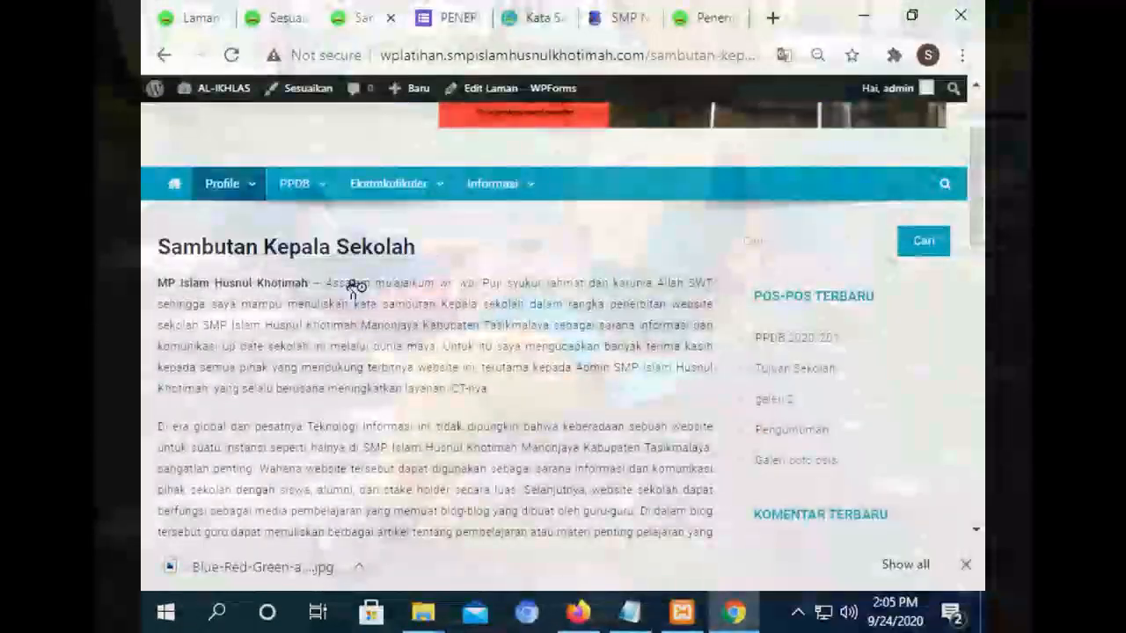
View the Sambutan Kepala Sekolah page, then return to the Customizer's main settings.
{"action": "left_click", "coordinate": [194, 11]}
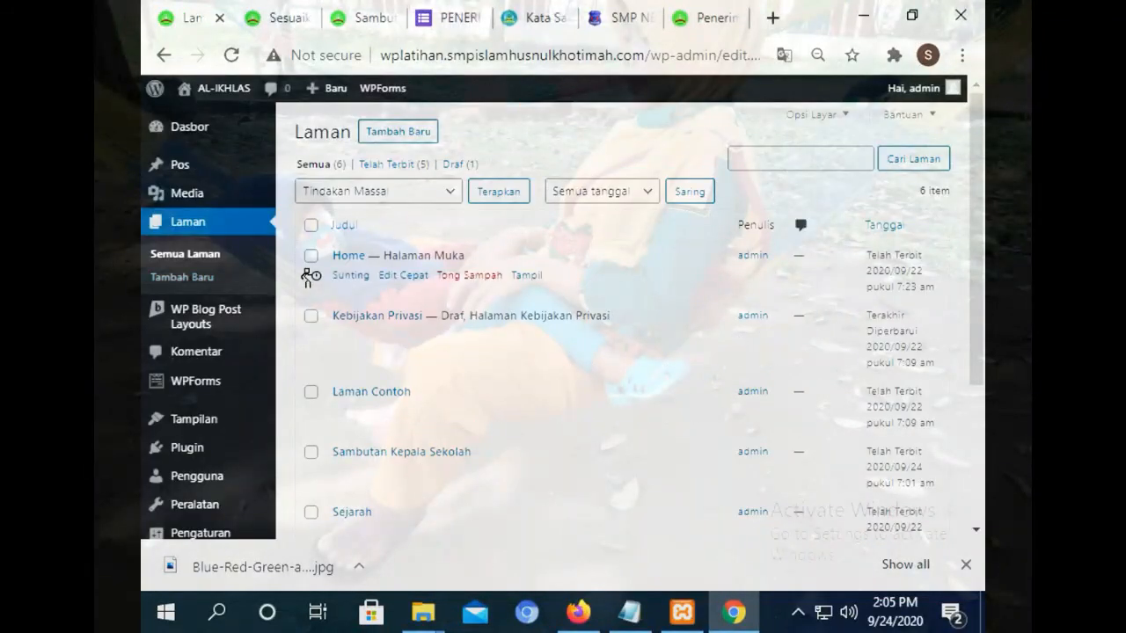
{"action": "left_click", "coordinate": [283, 16]}
{"action": "left_click", "coordinate": [161, 149]}
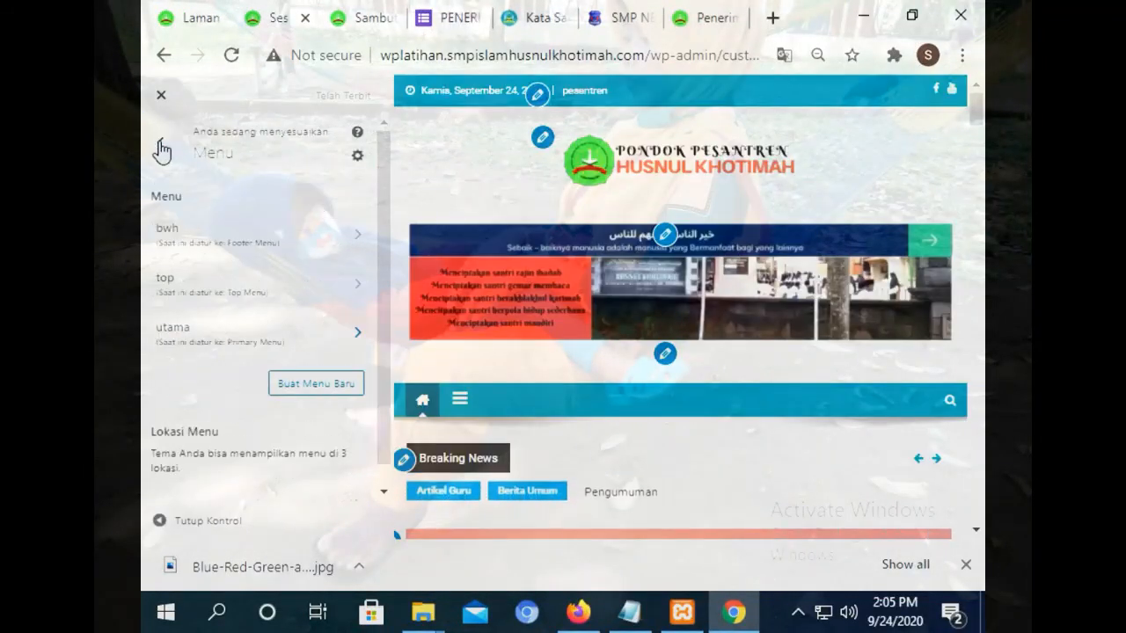
{"action": "left_click", "coordinate": [374, 21]}
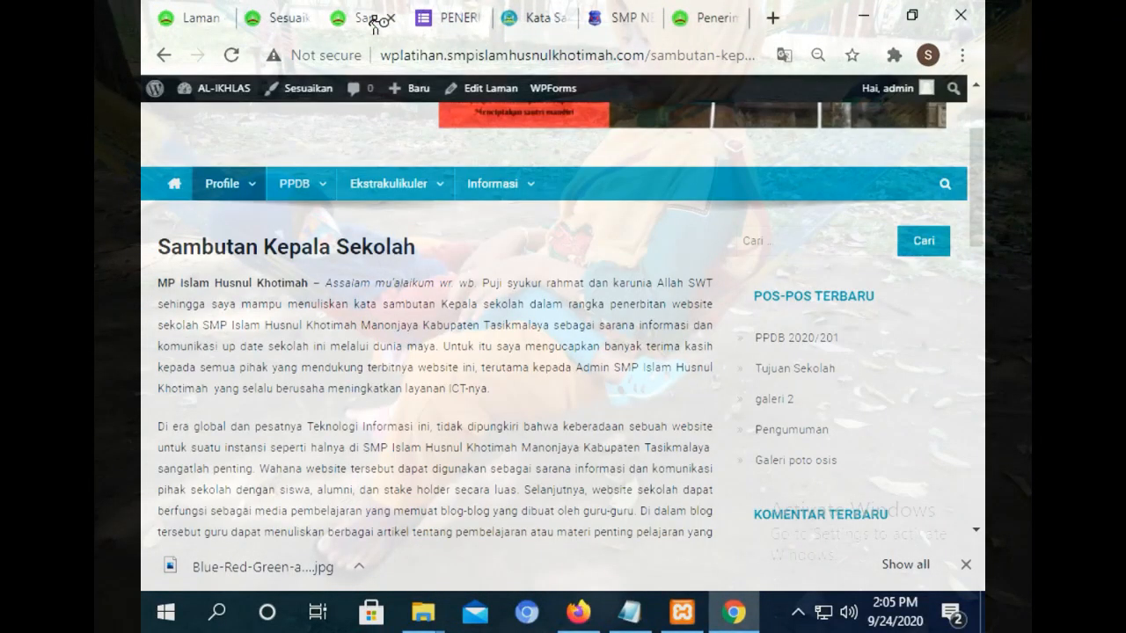
{"action": "left_click", "coordinate": [309, 10]}
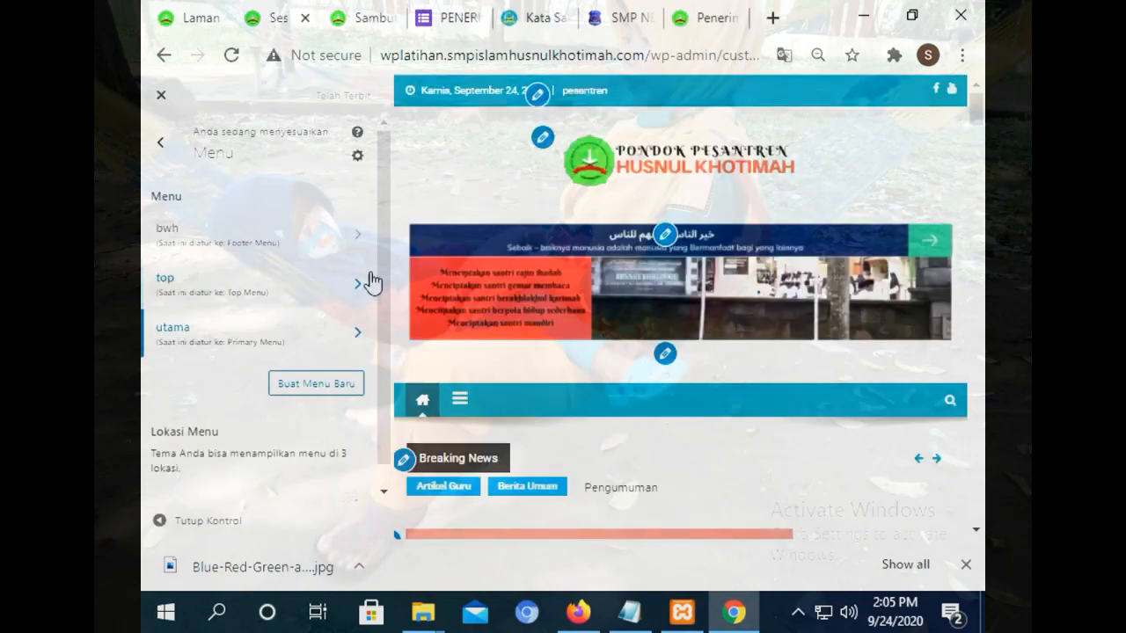
{"action": "left_click", "coordinate": [161, 150]}
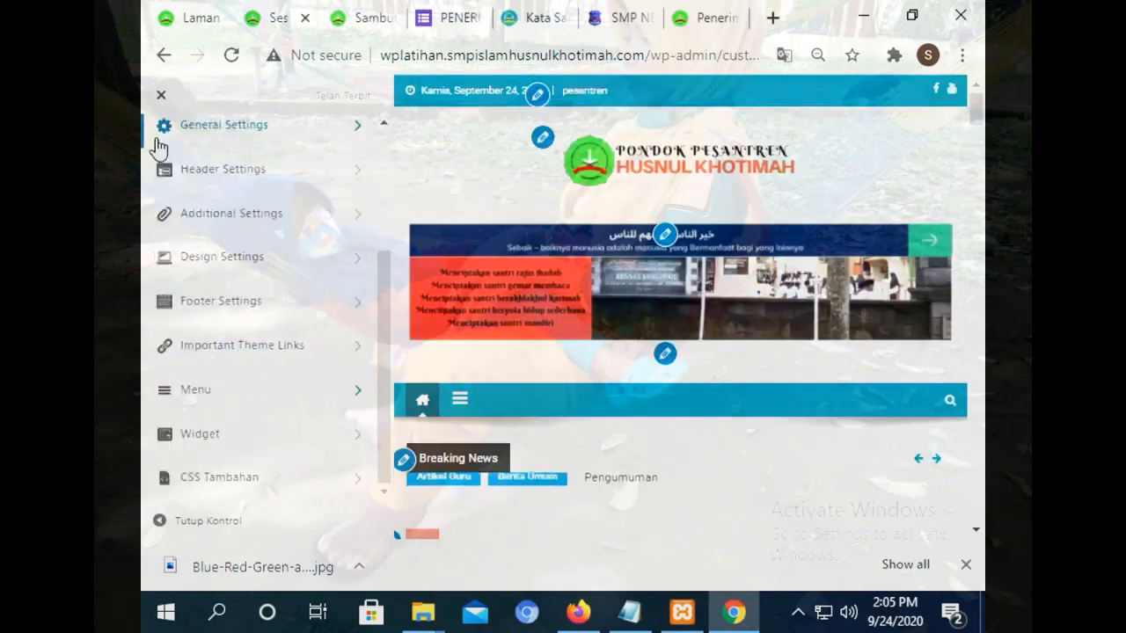
Expand the SAMBUTAN text widget in Home Middle Aside and open its media insert window.
{"action": "left_click", "coordinate": [251, 430]}
{"action": "left_click", "coordinate": [245, 453]}
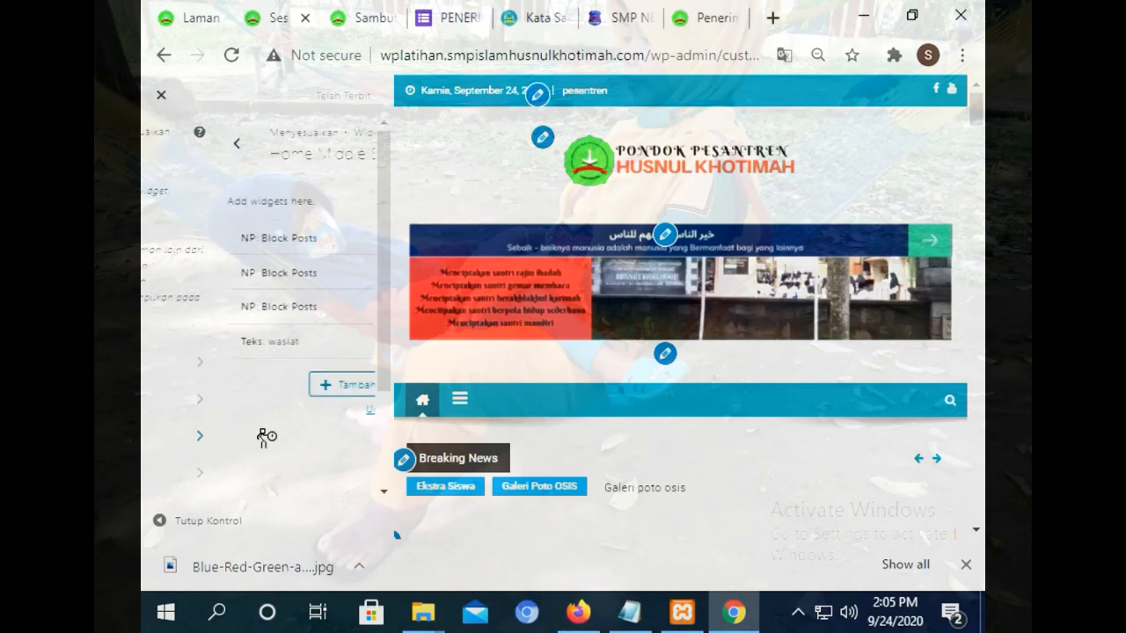
{"action": "left_click", "coordinate": [161, 162]}
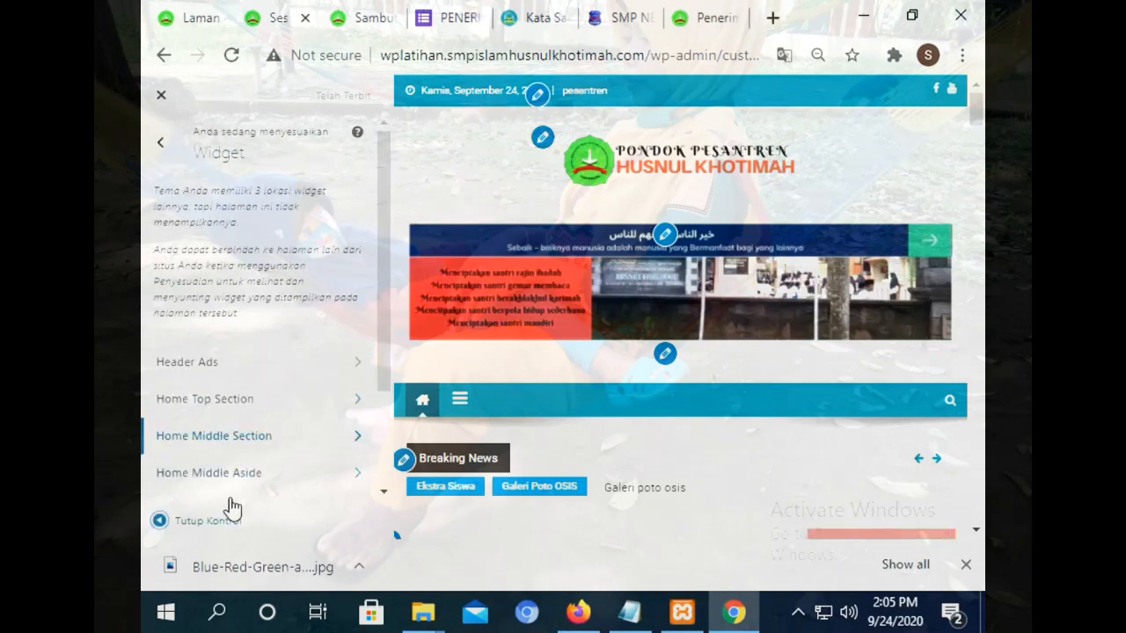
{"action": "left_click", "coordinate": [215, 470]}
{"action": "left_click", "coordinate": [327, 444]}
{"action": "left_click_drag", "start_coordinate": [382, 246], "coordinate": [389, 350]}
{"action": "double_click", "coordinate": [229, 301]}
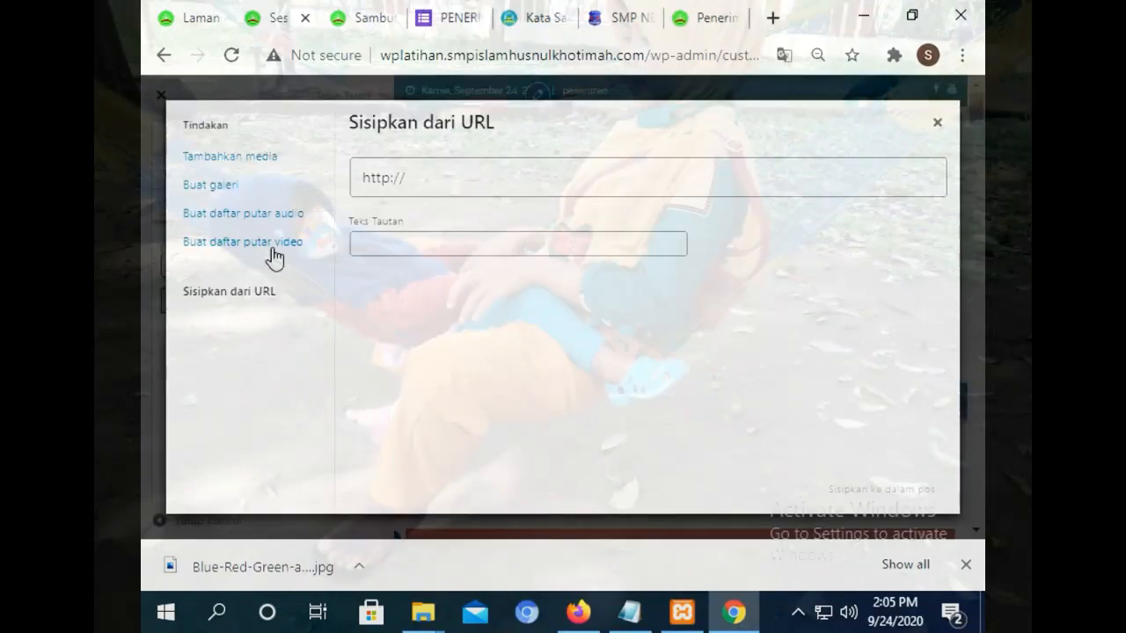
Copy the Sambutan Kepala Sekolah page URL and insert it into the widget via Sisipkan dari URL.
{"action": "left_click", "coordinate": [370, 17]}
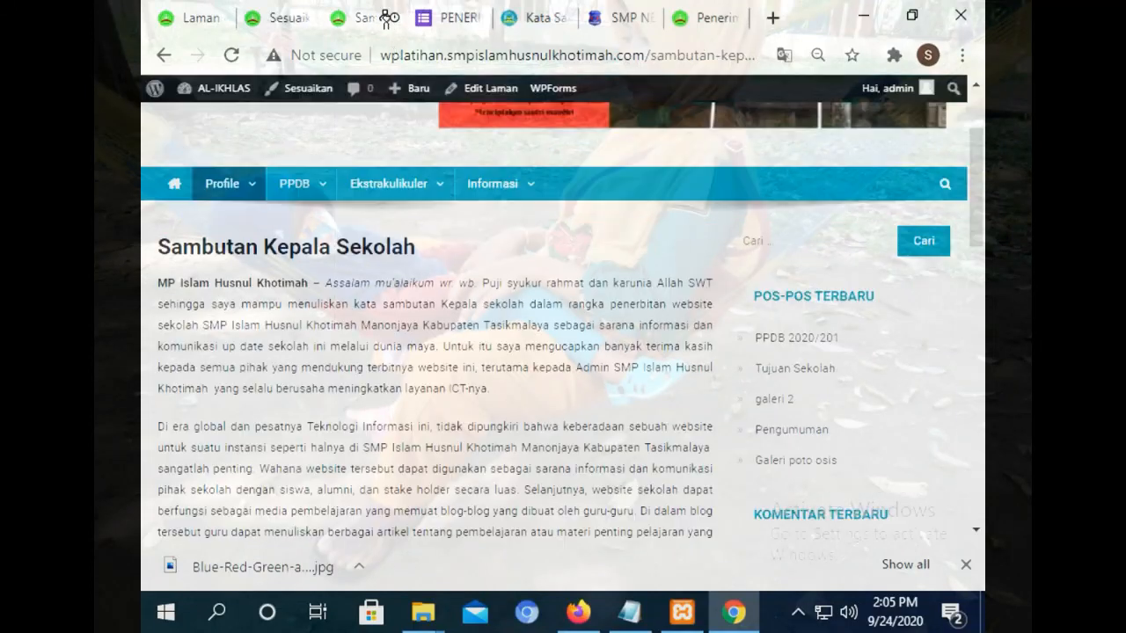
{"action": "left_click", "coordinate": [432, 54]}
{"action": "right_click", "coordinate": [431, 55]}
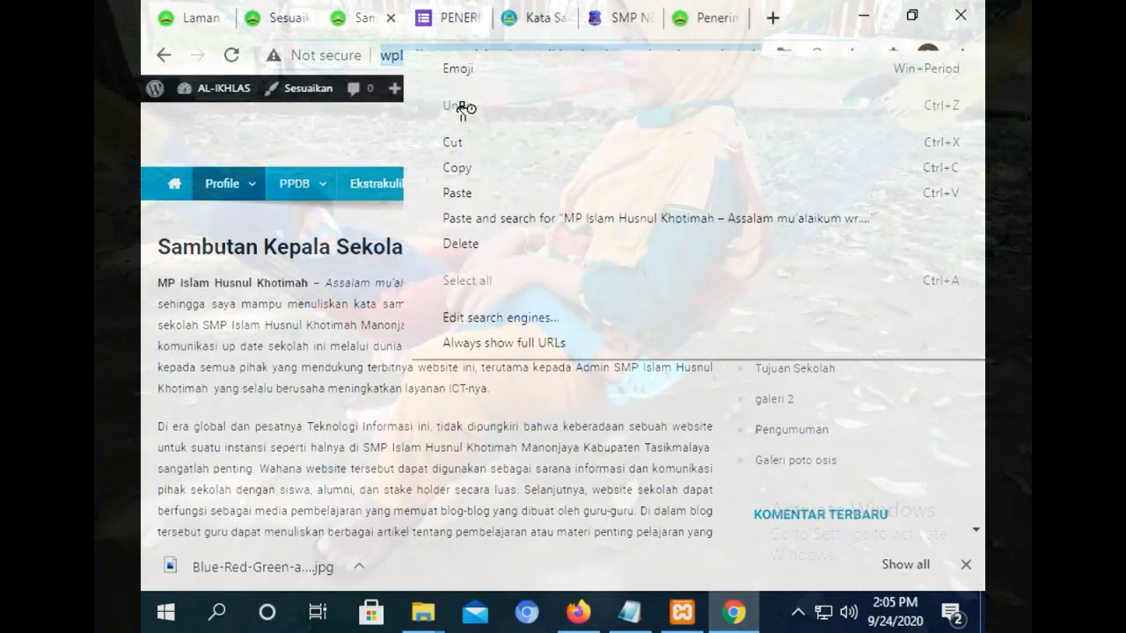
{"action": "left_click", "coordinate": [477, 164]}
{"action": "left_click", "coordinate": [280, 17]}
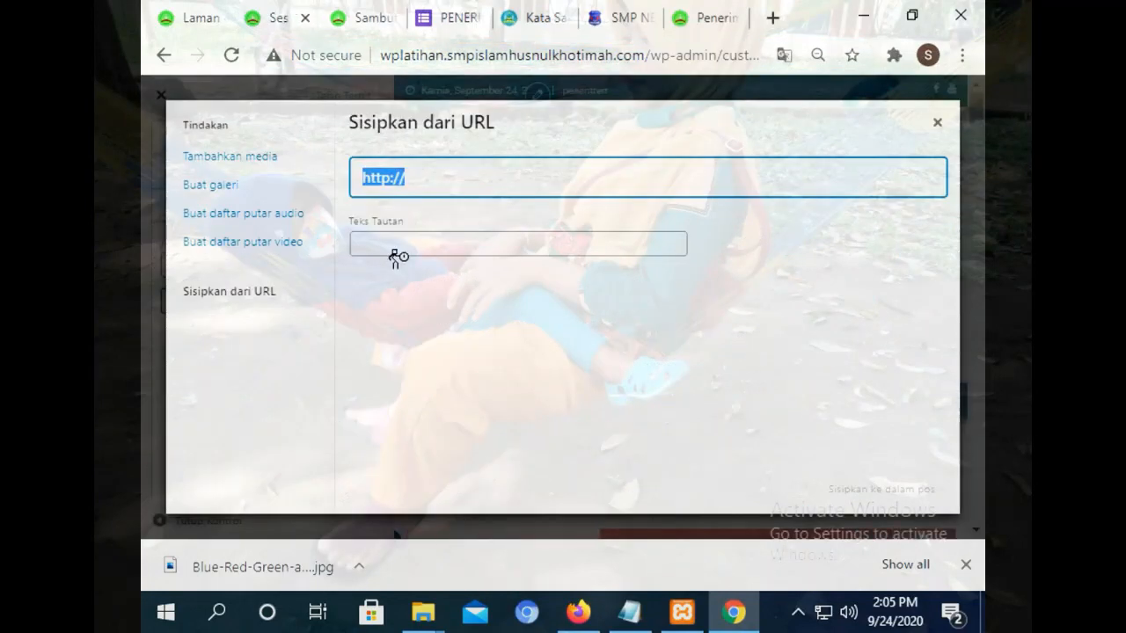
{"action": "right_click", "coordinate": [428, 183]}
{"action": "left_click", "coordinate": [478, 289]}
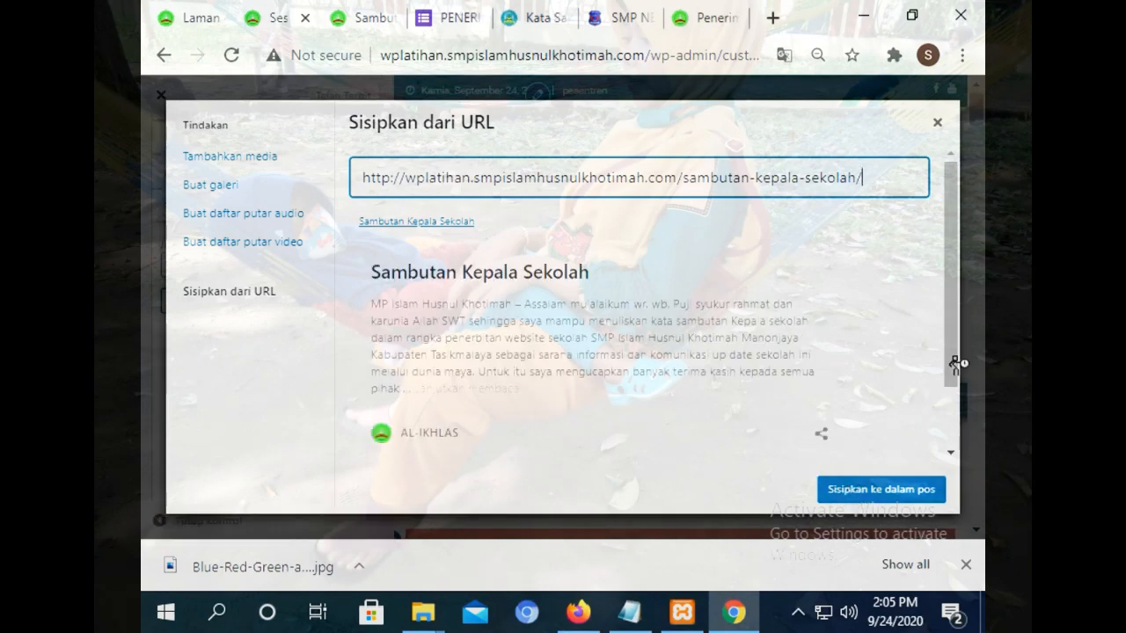
{"action": "left_click_drag", "start_coordinate": [950, 366], "coordinate": [955, 417]}
{"action": "left_click", "coordinate": [854, 490]}
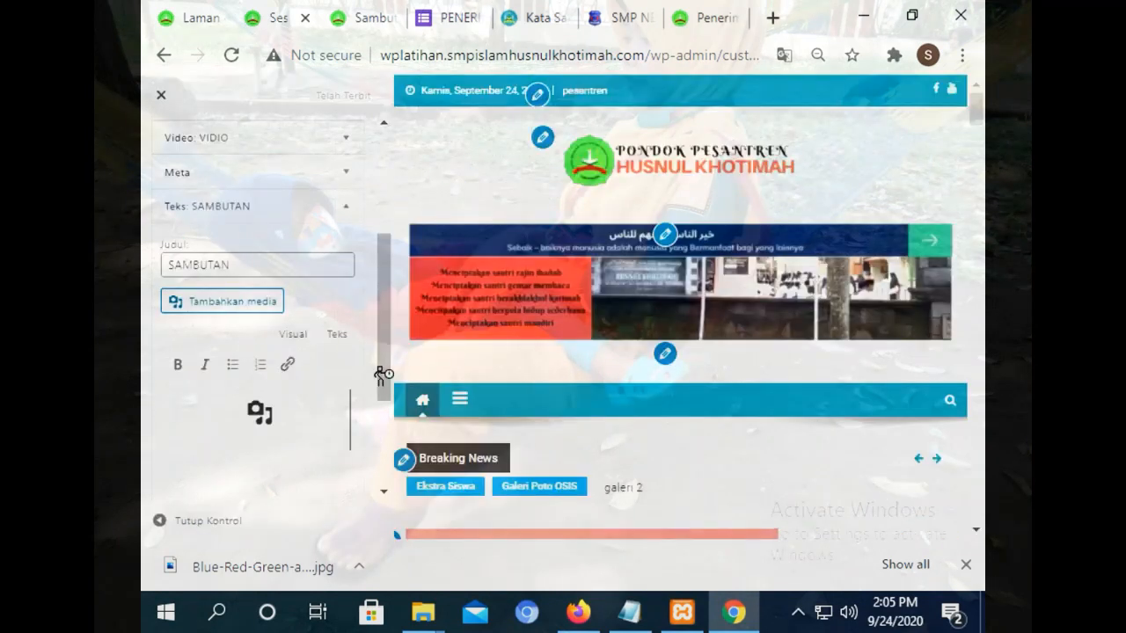
{"action": "left_click_drag", "start_coordinate": [390, 364], "coordinate": [326, 120]}
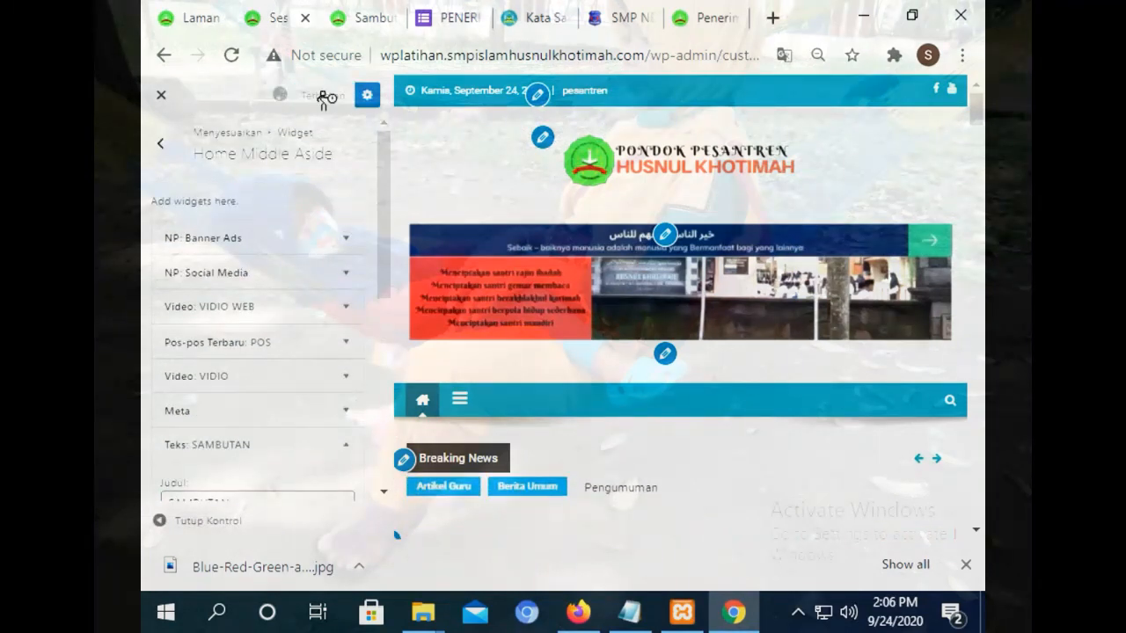
Move the SAMBUTAN text widget to second place, directly below NP: Banner Ads.
{"action": "left_click", "coordinate": [349, 447]}
{"action": "left_click_drag", "start_coordinate": [260, 445], "coordinate": [247, 269]}
{"action": "left_click", "coordinate": [346, 244]}
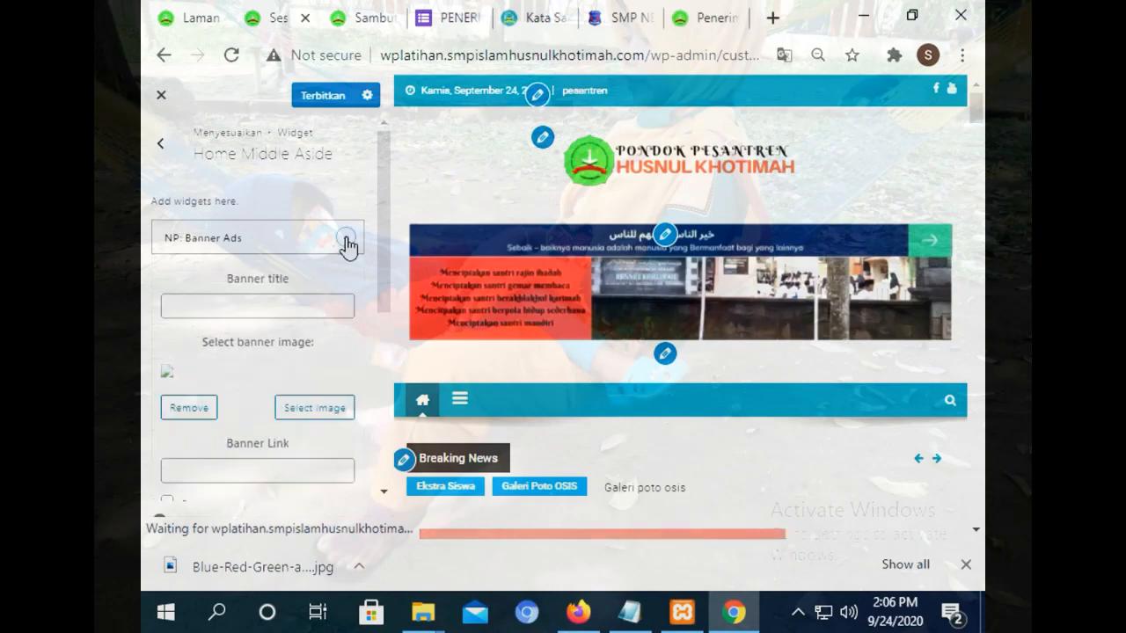
Set the Banner Ads image to Ayo Mondok from the media library.
{"action": "left_click", "coordinate": [305, 413]}
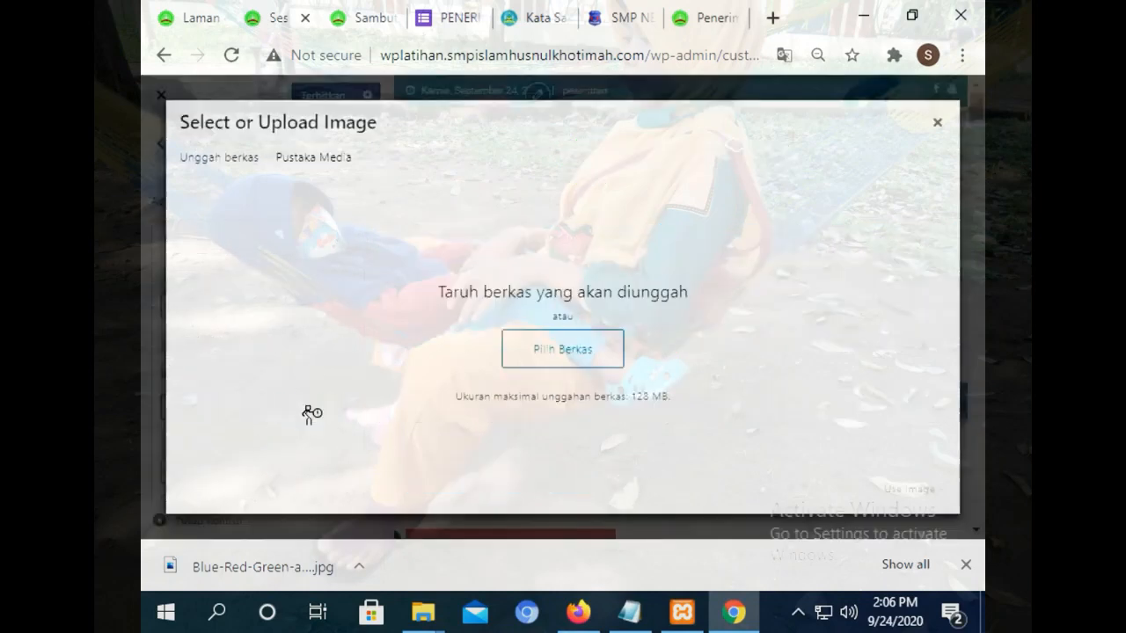
{"action": "left_click", "coordinate": [558, 368]}
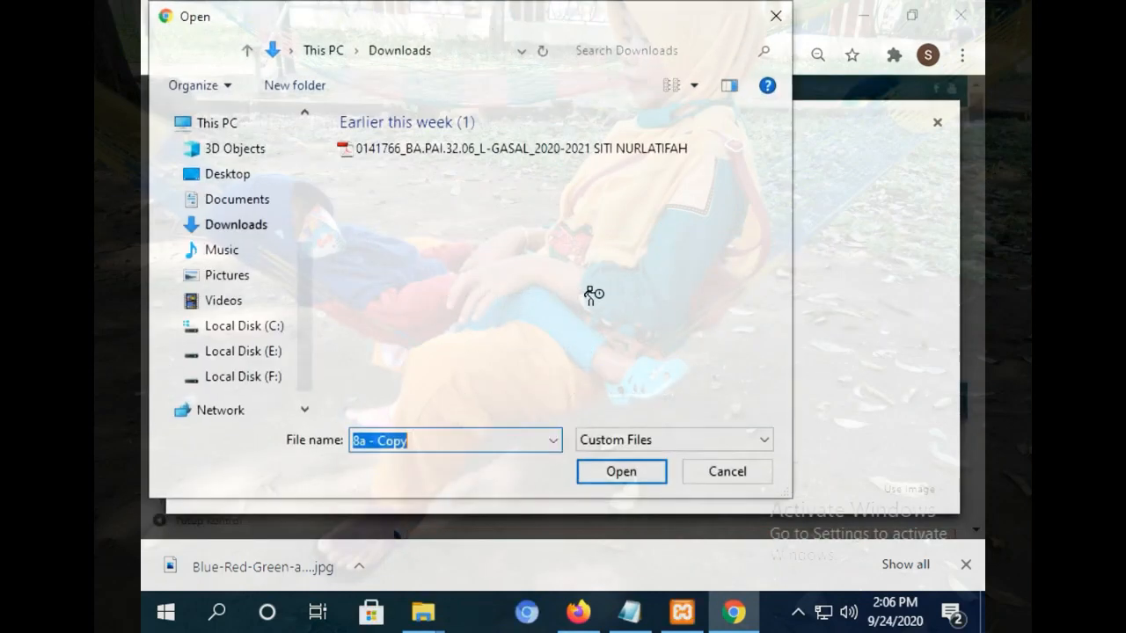
{"action": "left_click", "coordinate": [717, 473]}
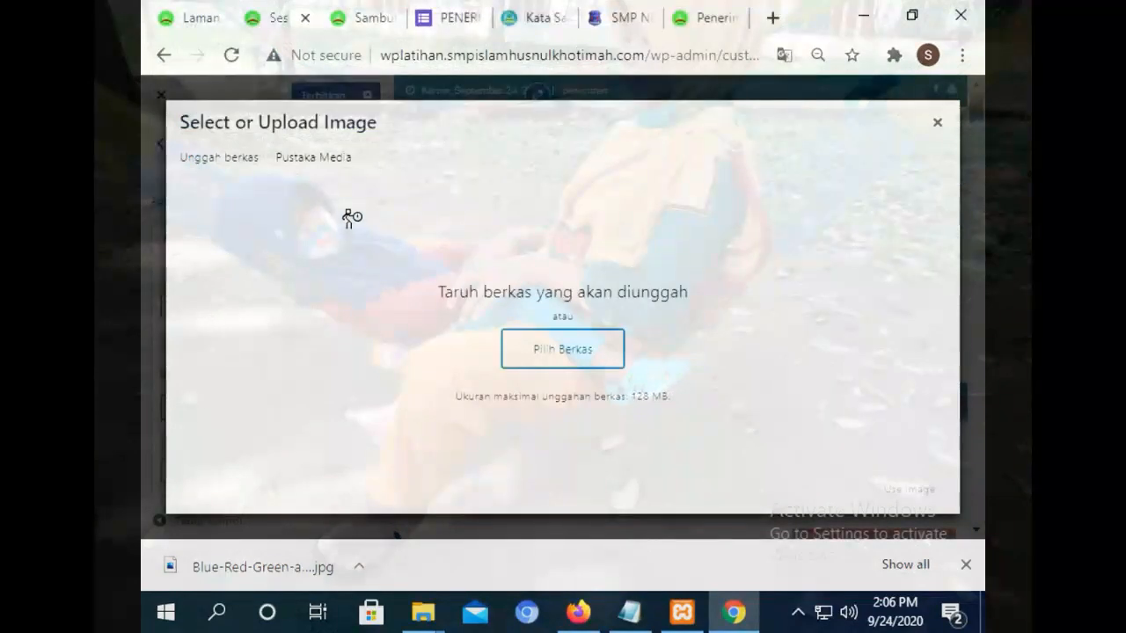
{"action": "left_click", "coordinate": [307, 156]}
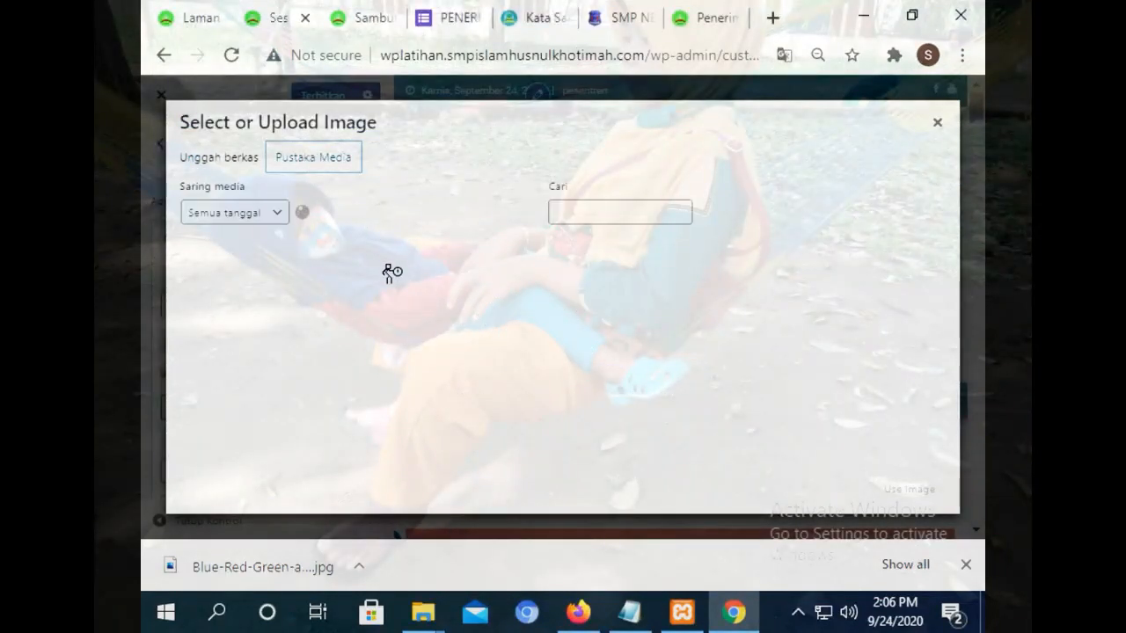
{"action": "left_click", "coordinate": [254, 301]}
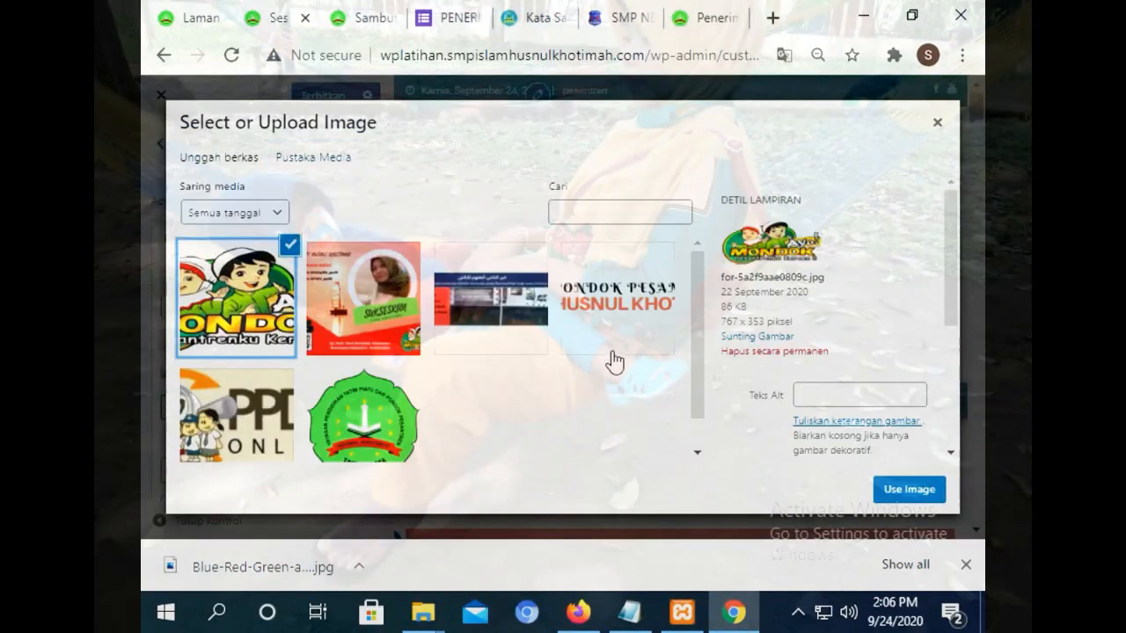
{"action": "left_click", "coordinate": [909, 489]}
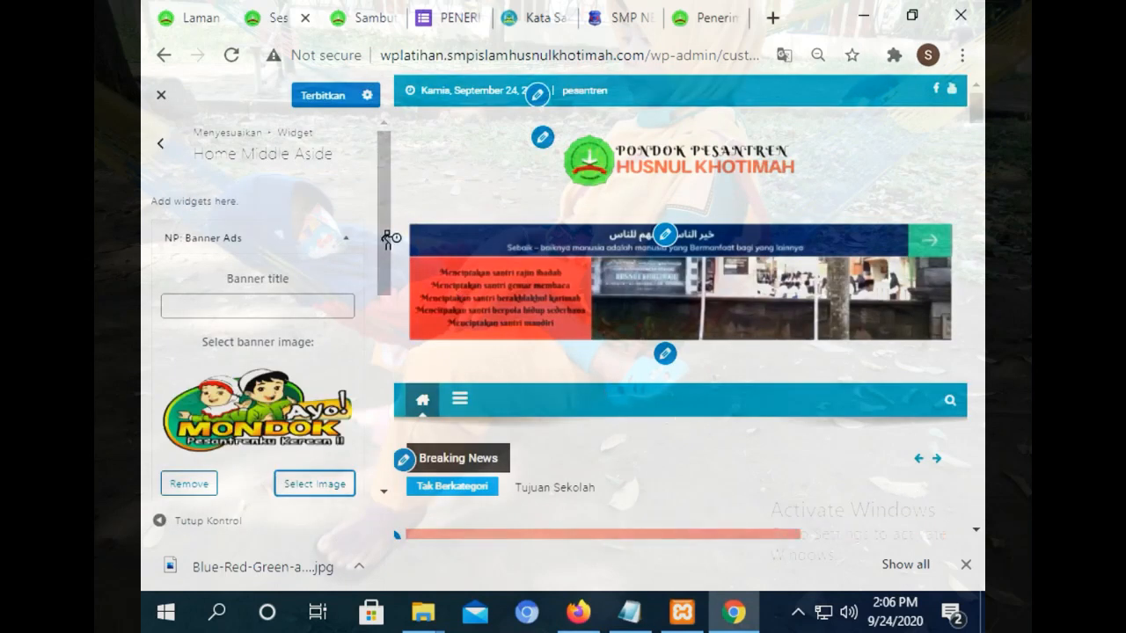
{"action": "left_click_drag", "start_coordinate": [387, 240], "coordinate": [384, 296]}
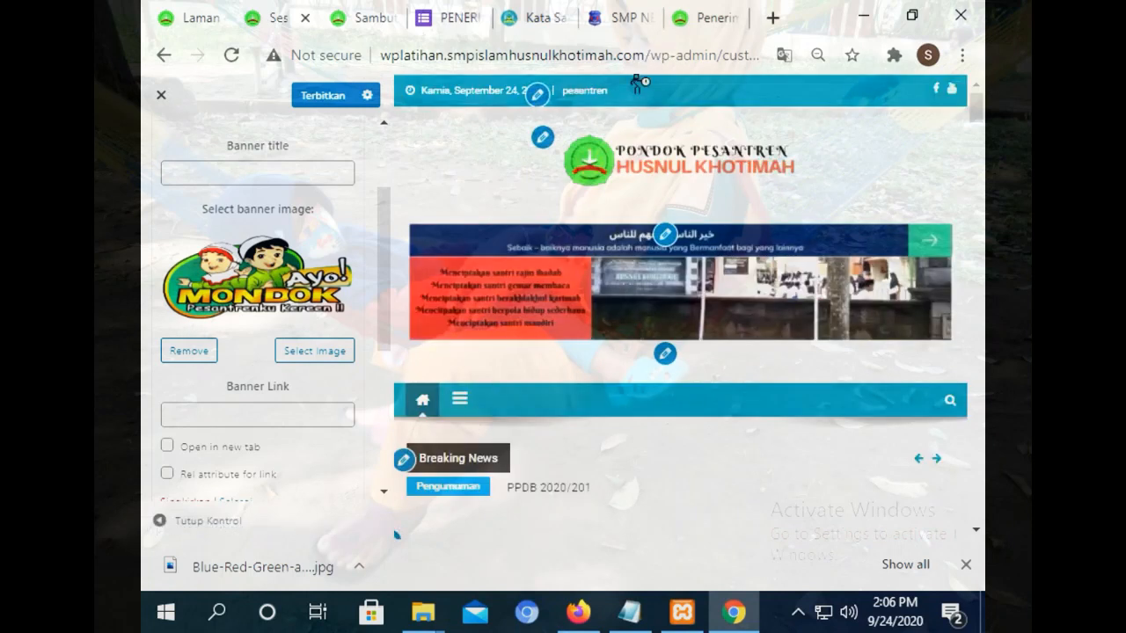
Paste the Sambutan Kepala Sekolah page URL into the Banner Link field.
{"action": "left_click_drag", "start_coordinate": [647, 51], "coordinate": [380, 55]}
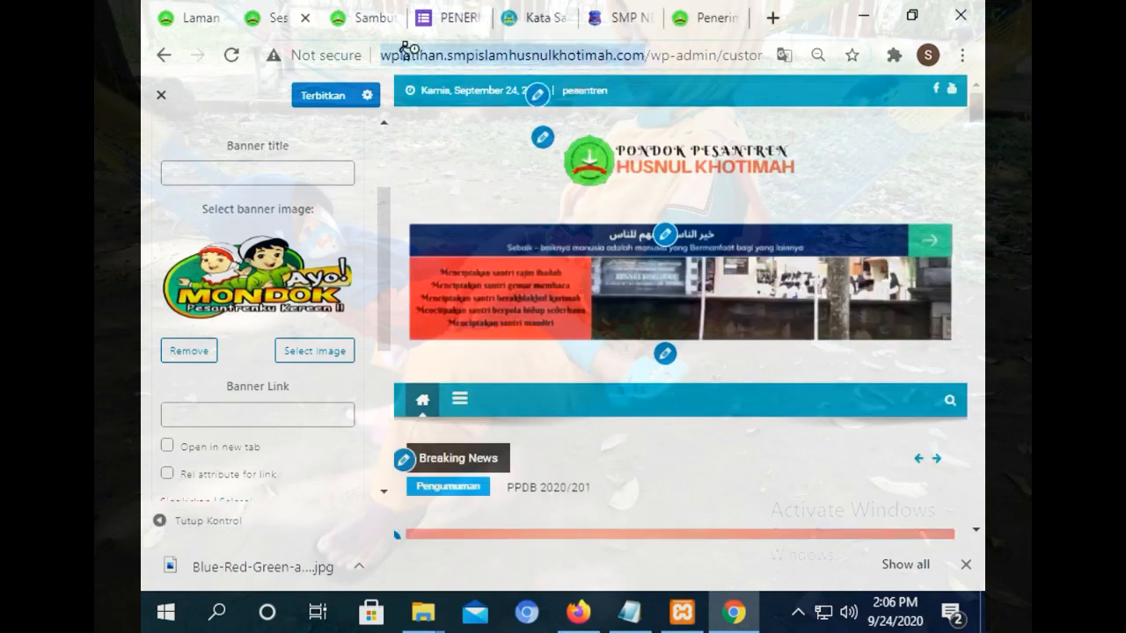
{"action": "right_click", "coordinate": [482, 54]}
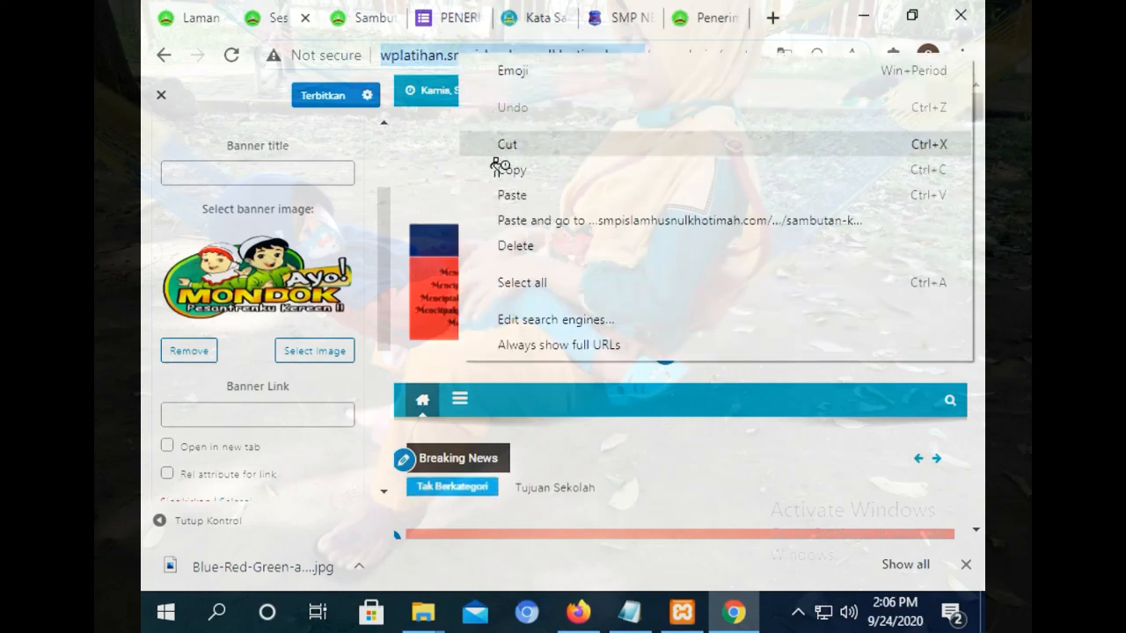
{"action": "left_click", "coordinate": [500, 166]}
{"action": "right_click", "coordinate": [224, 411]}
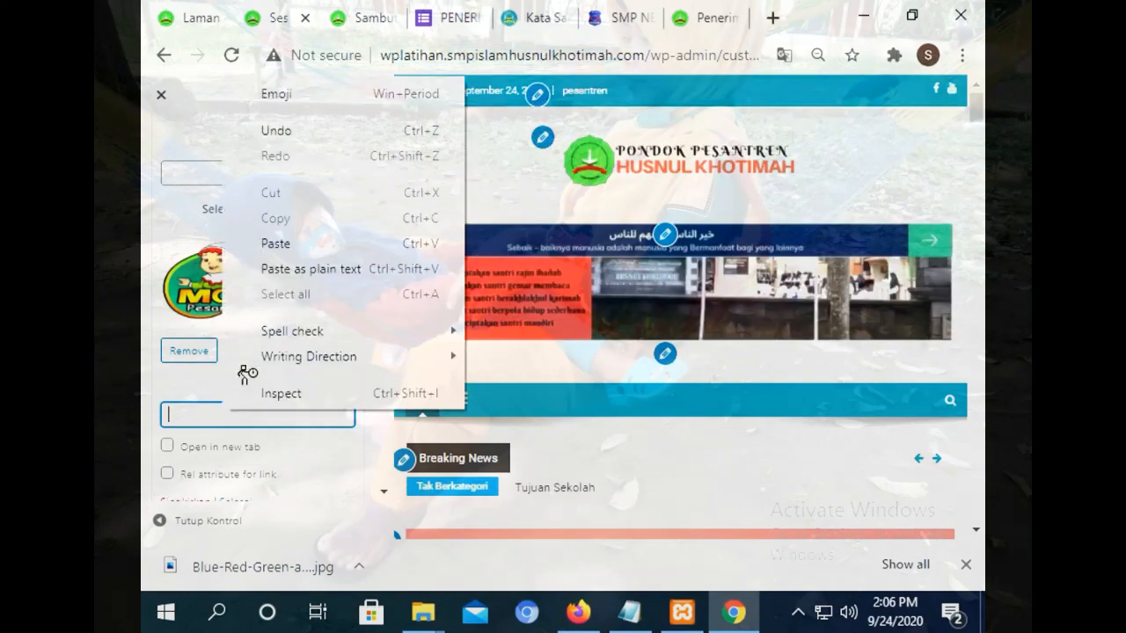
{"action": "left_click", "coordinate": [272, 243]}
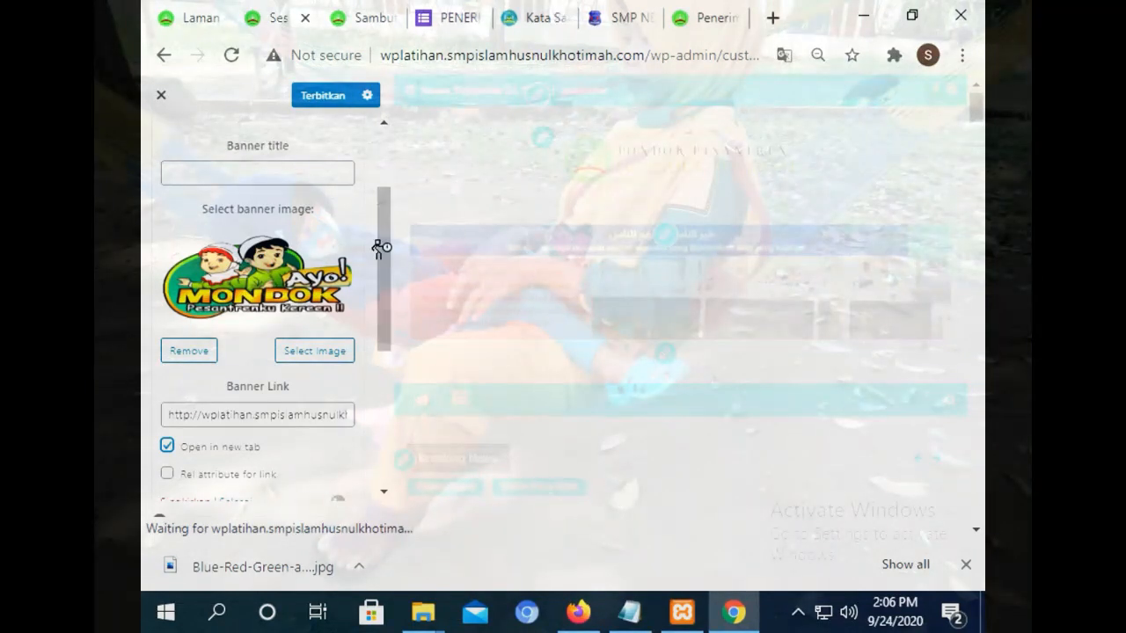
{"action": "left_click_drag", "start_coordinate": [380, 247], "coordinate": [333, 229]}
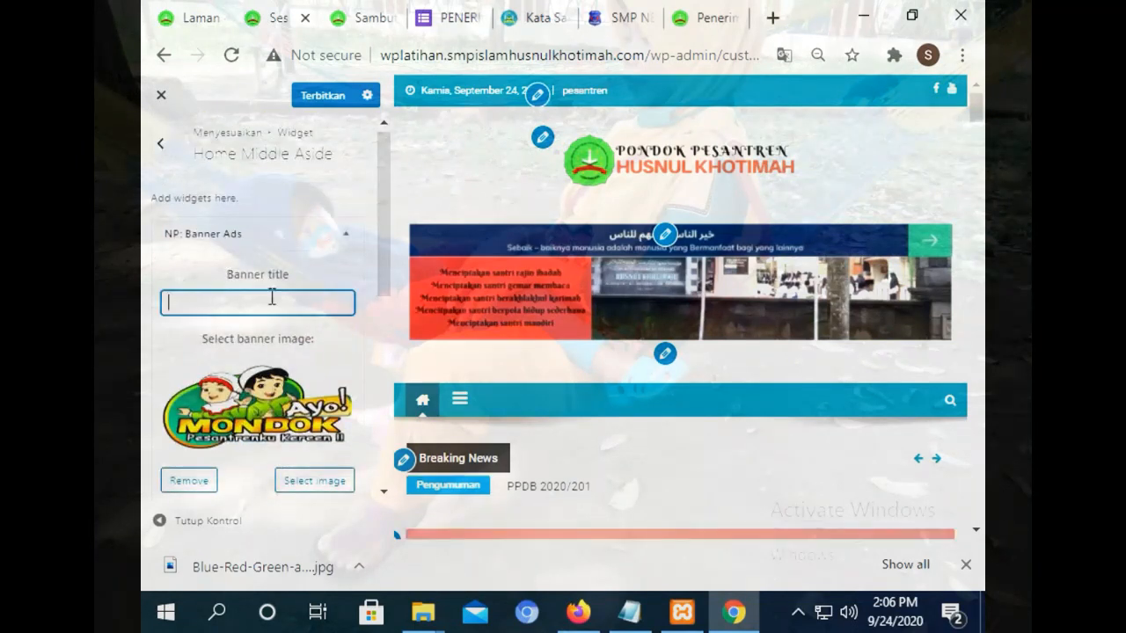
{"action": "left_click", "coordinate": [344, 235]}
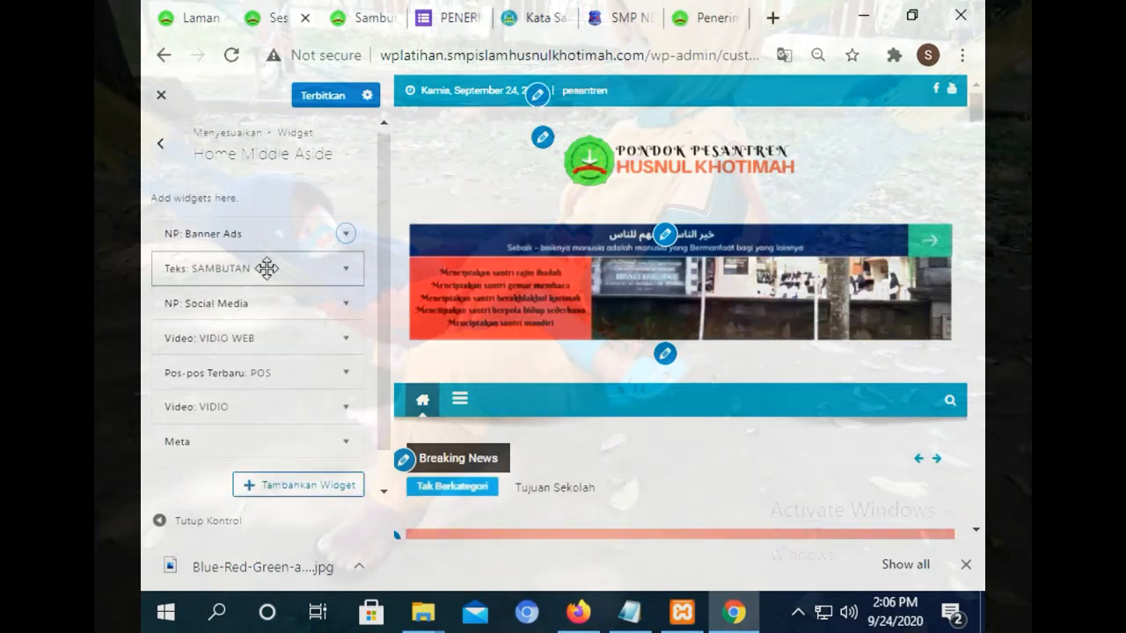
Publish the widget changes and reload the Sambutan Kepala Sekolah page.
{"action": "left_click", "coordinate": [320, 97]}
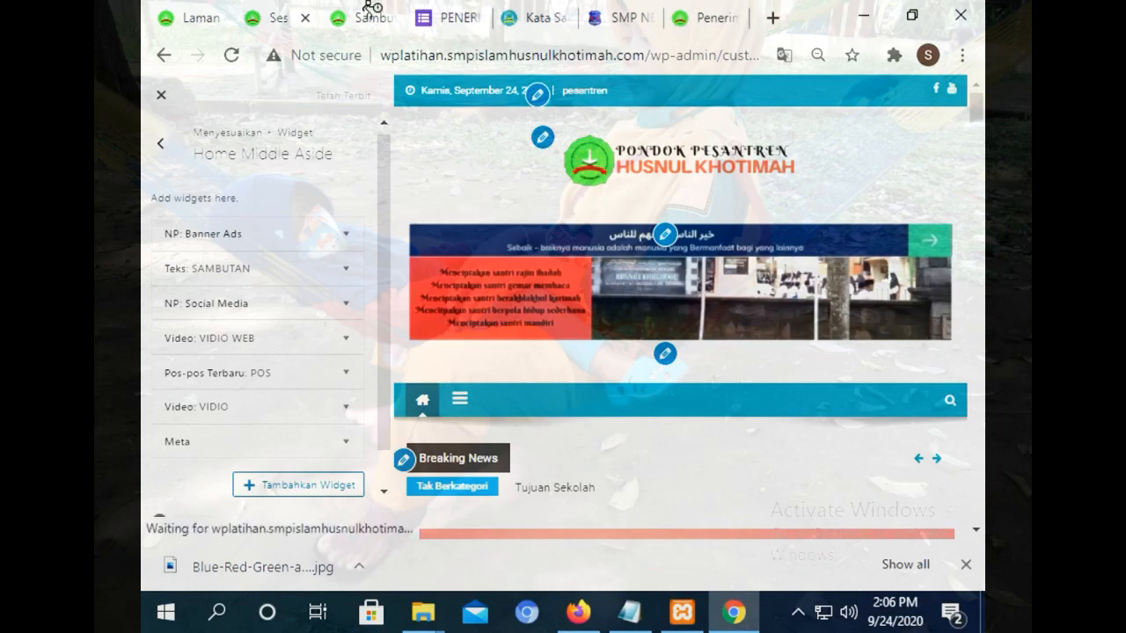
{"action": "left_click", "coordinate": [369, 12]}
{"action": "left_click", "coordinate": [233, 56]}
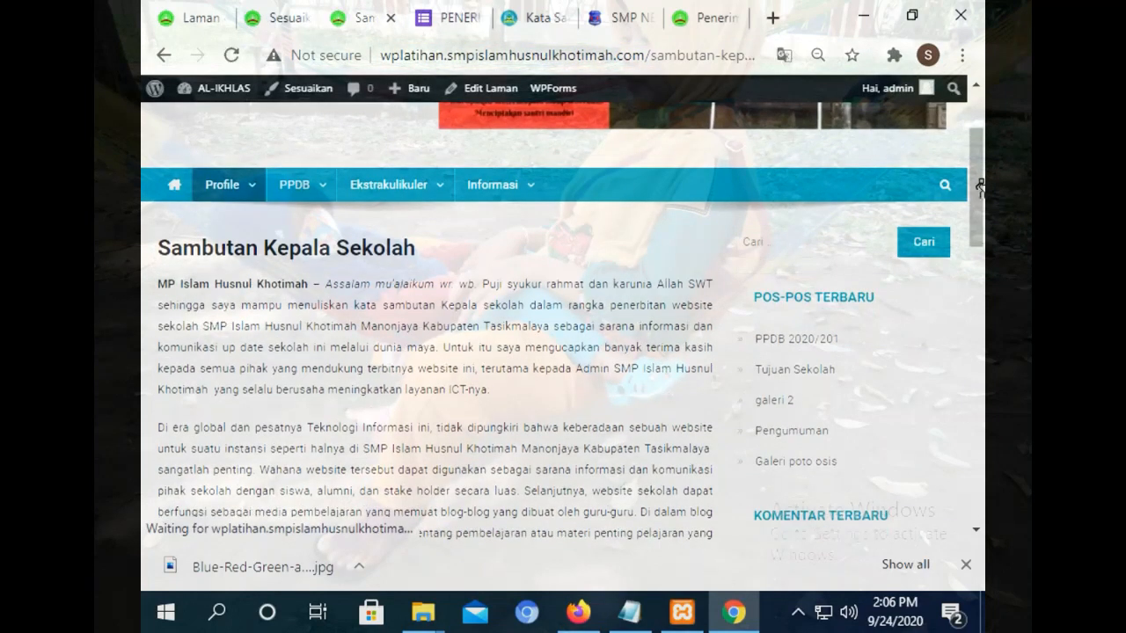
{"action": "left_click_drag", "start_coordinate": [978, 152], "coordinate": [957, 132]}
{"action": "left_click", "coordinate": [233, 56]}
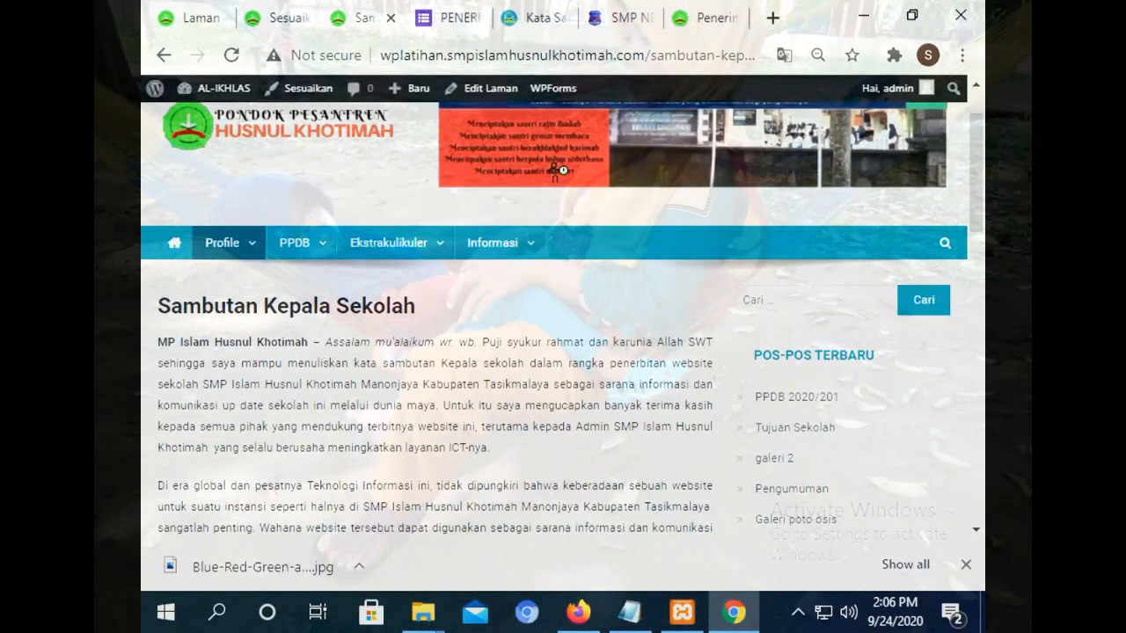
On the homepage, check that the Ayo Mondok banner opens the Sambutan Kepala Sekolah page.
{"action": "left_click", "coordinate": [174, 246]}
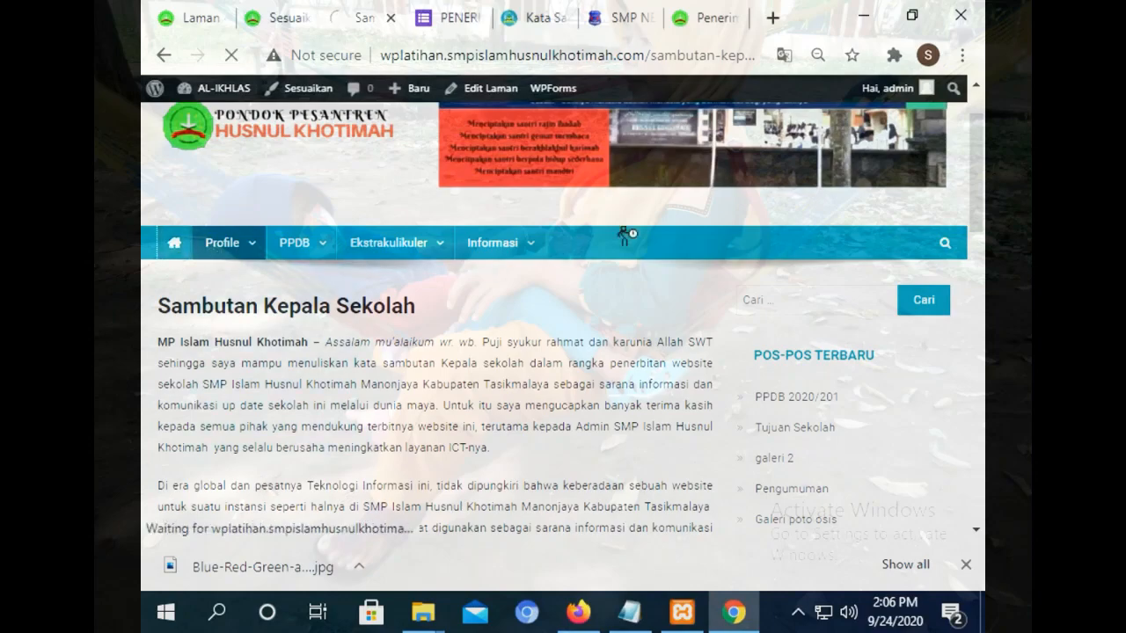
{"action": "scroll", "coordinate": [981, 164], "scroll_direction": "down", "scroll_amount": 3}
{"action": "left_click_drag", "start_coordinate": [981, 165], "coordinate": [976, 255]}
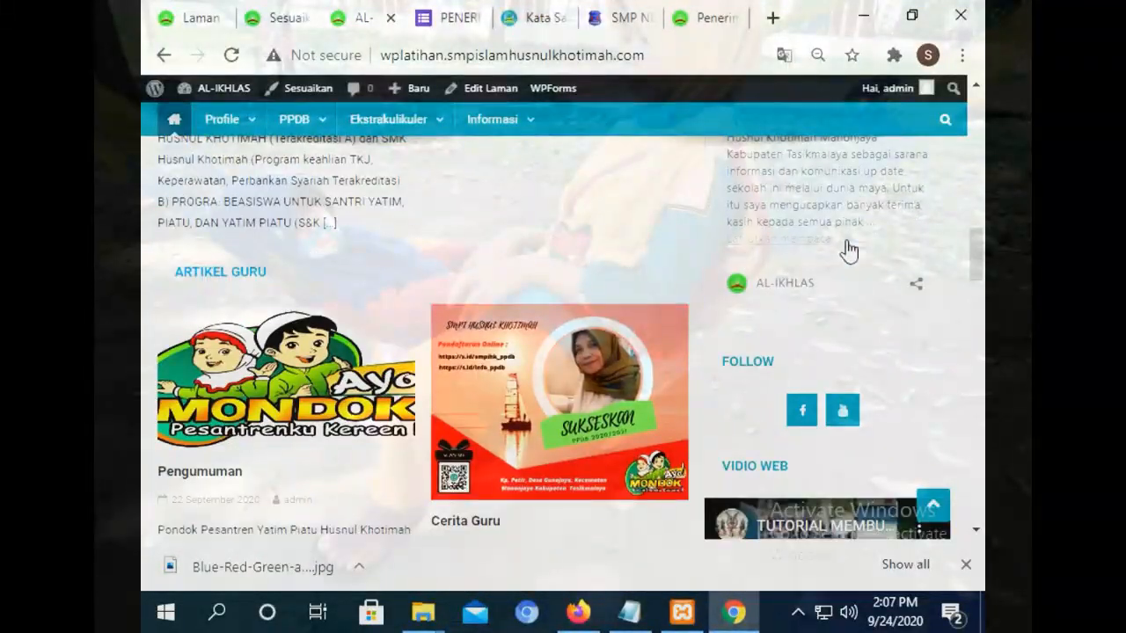
{"action": "left_click", "coordinate": [817, 253]}
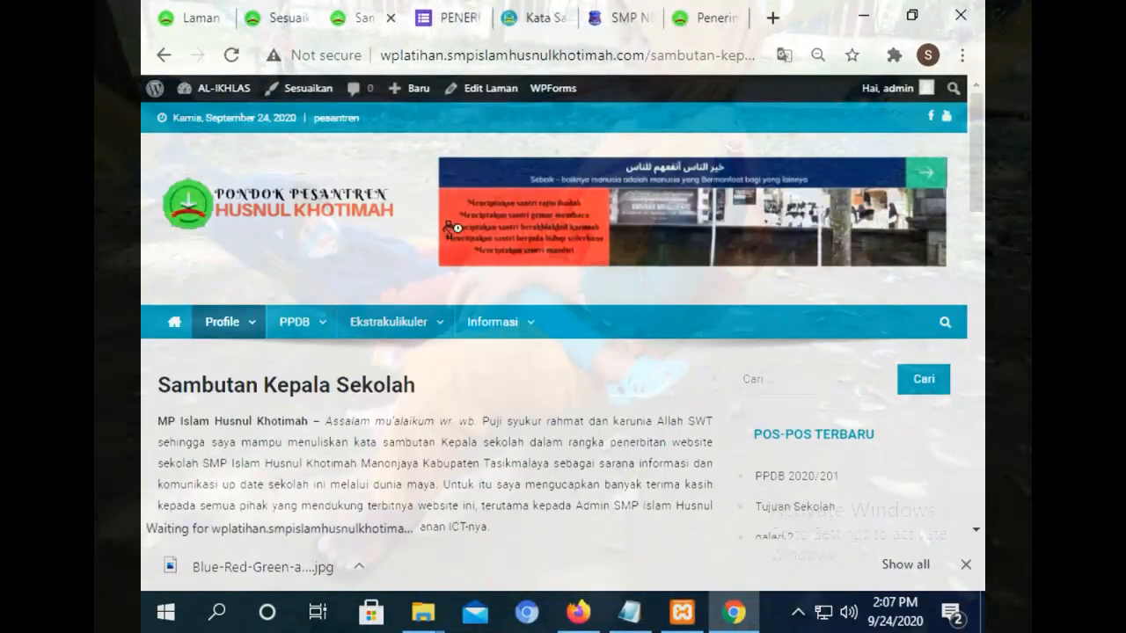
{"action": "left_click", "coordinate": [164, 54]}
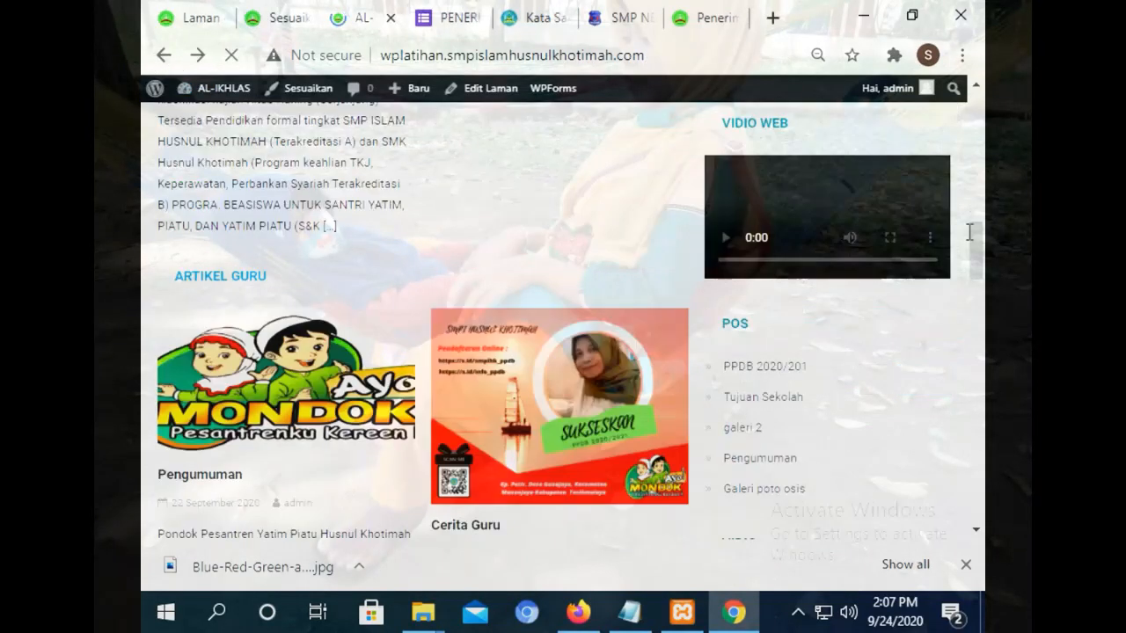
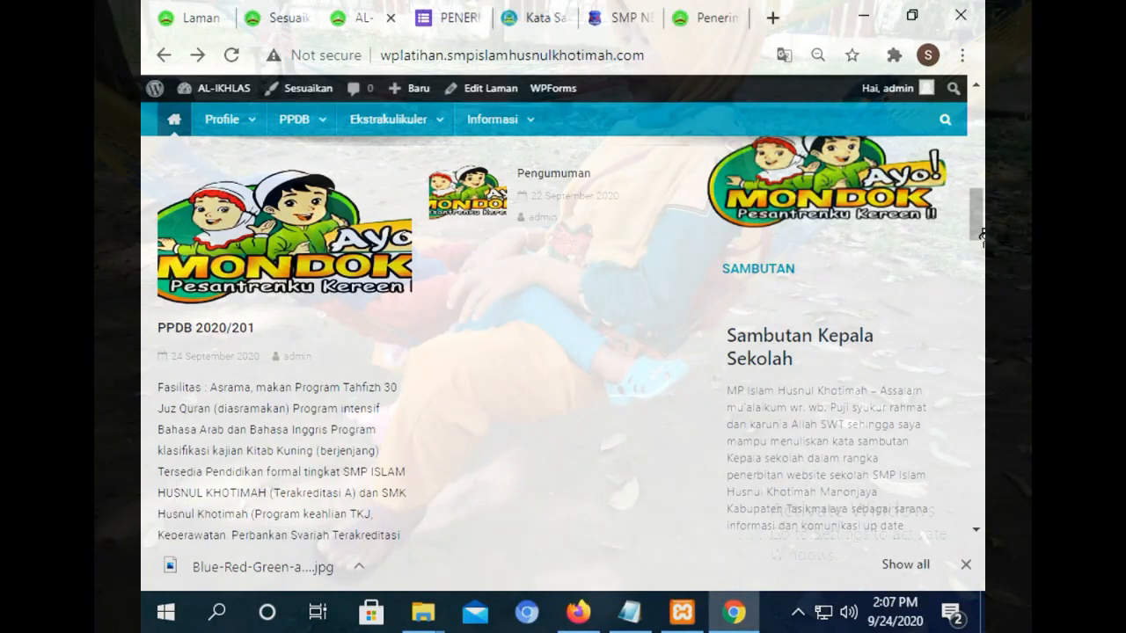
Open the Sambutan Kepala Sekolah page in the editor from the Laman list.
{"action": "mouse_move", "coordinate": [980, 235]}
{"action": "left_mouse_down"}
{"action": "mouse_move", "coordinate": [980, 282]}
{"action": "mouse_move", "coordinate": [981, 258]}
{"action": "left_mouse_up"}
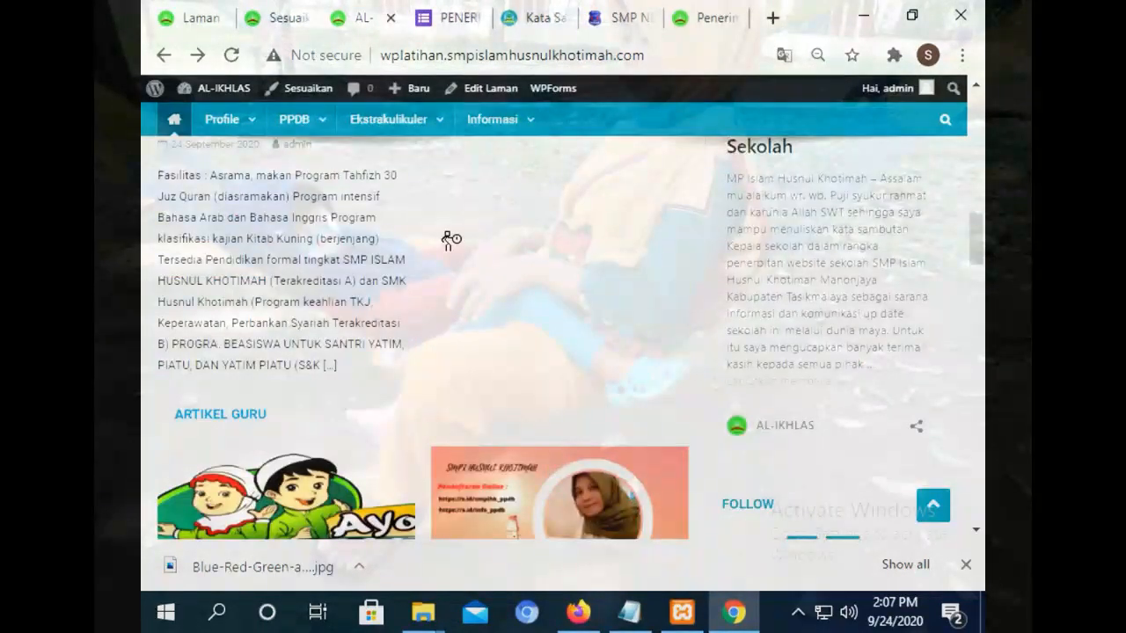
{"action": "left_click", "coordinate": [278, 18]}
{"action": "left_click", "coordinate": [202, 18]}
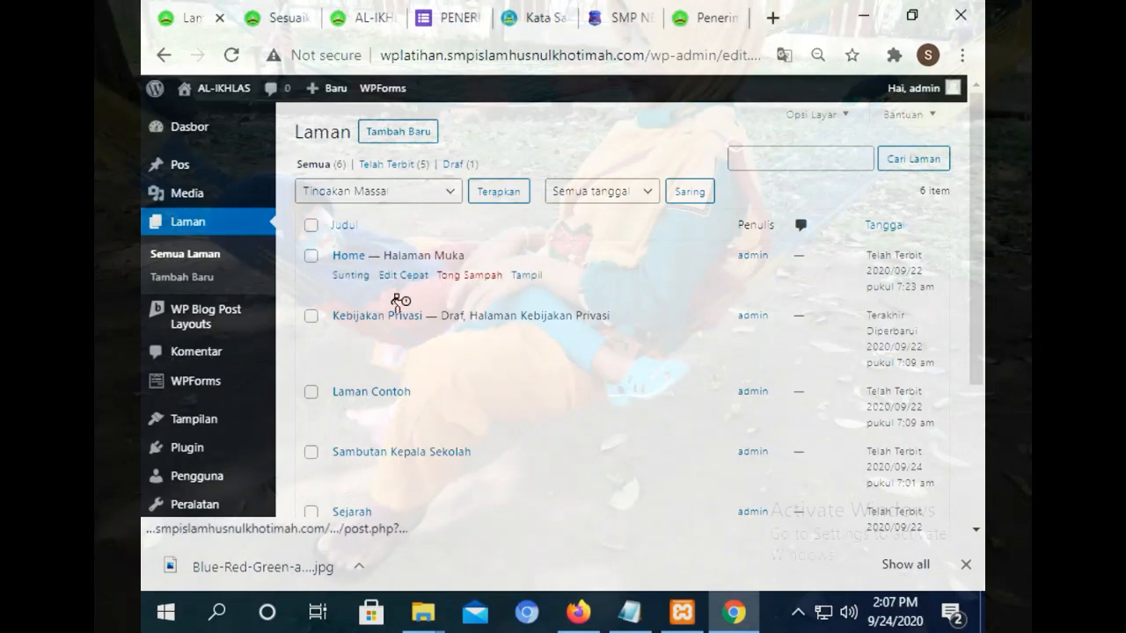
{"action": "left_click", "coordinate": [349, 472]}
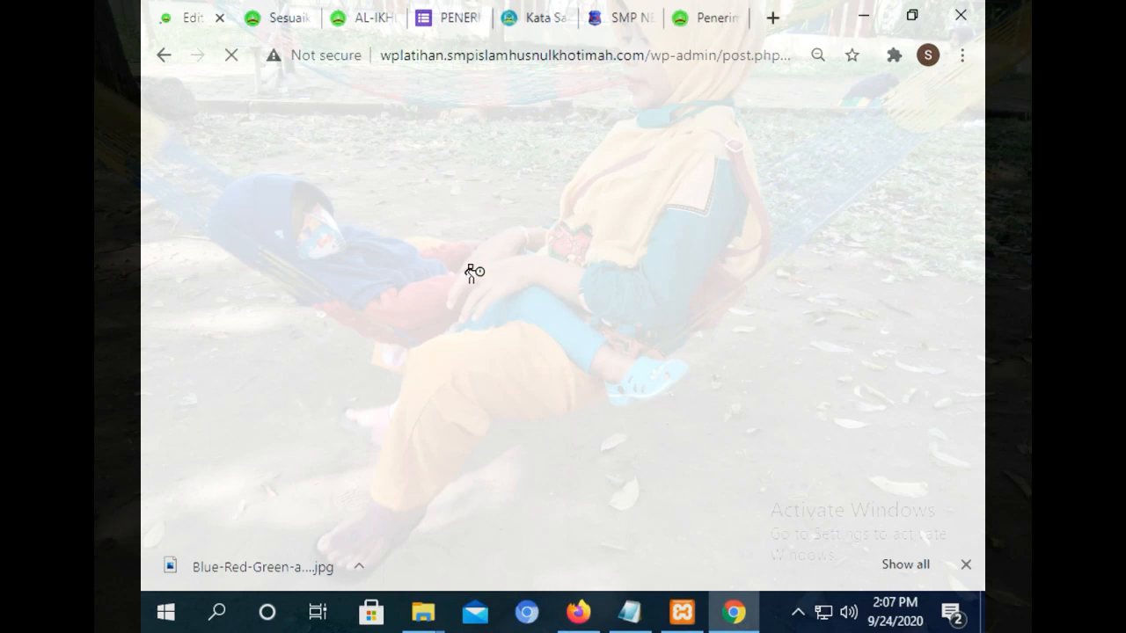
Correct the greeting's opening word from MP to SMP and bring up Tambahkan Media.
{"action": "left_click", "coordinate": [211, 314]}
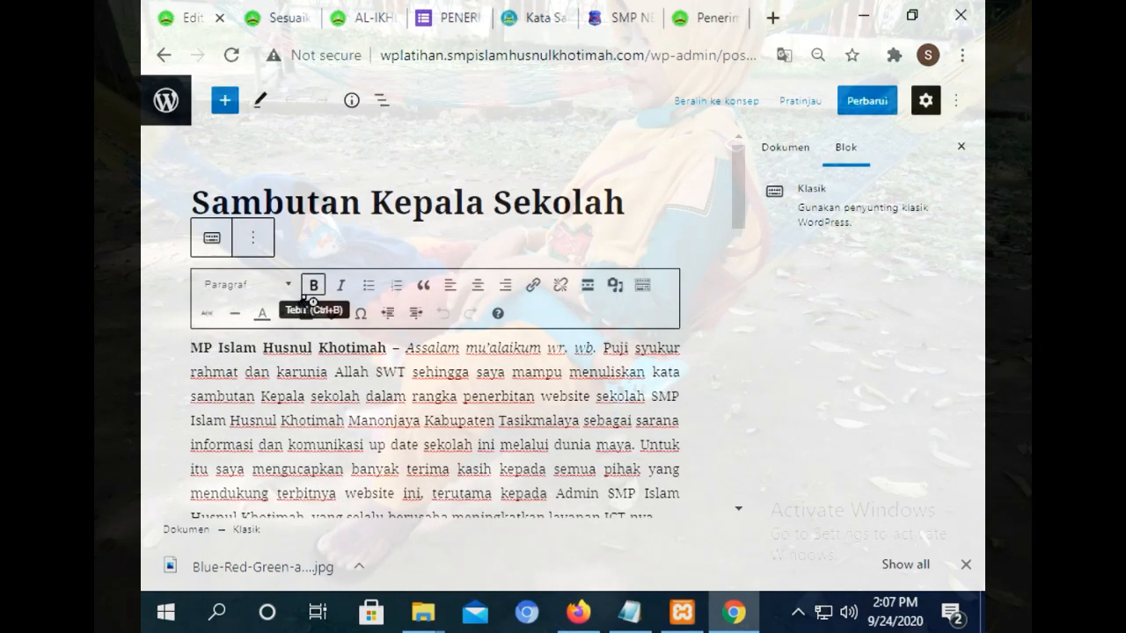
{"action": "type", "text": "S"}
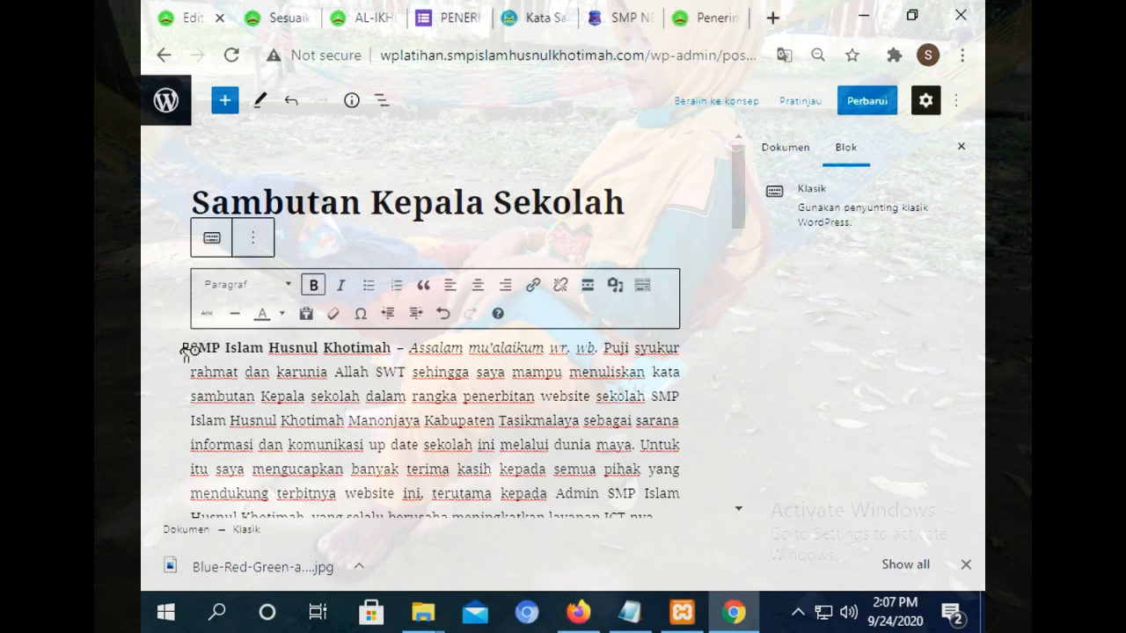
{"action": "left_click", "coordinate": [189, 351]}
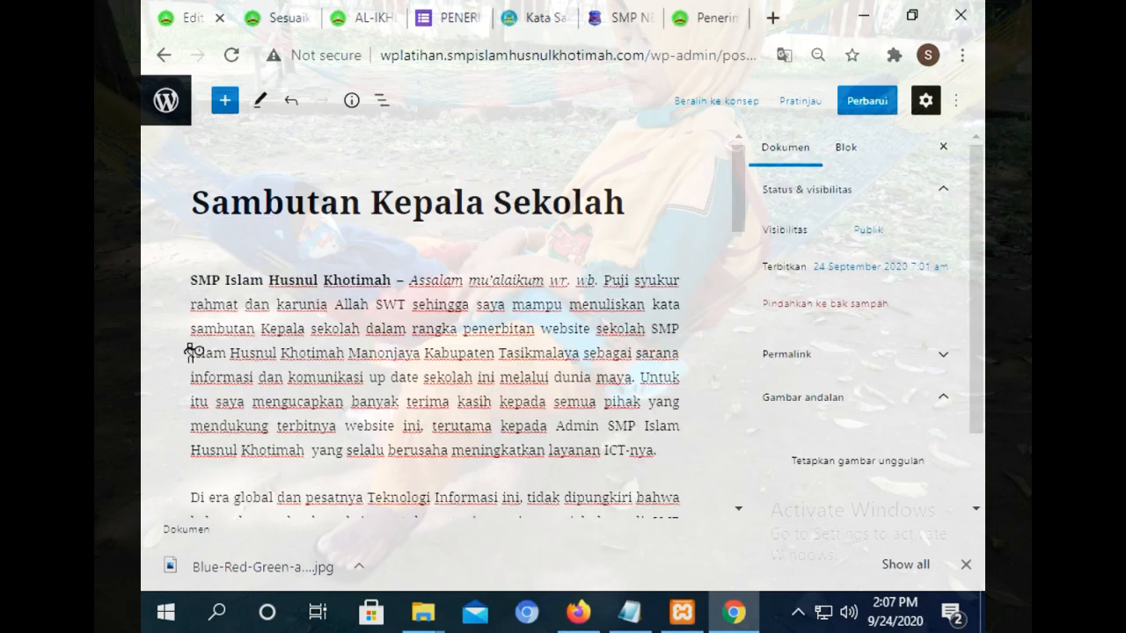
{"action": "left_click", "coordinate": [195, 282]}
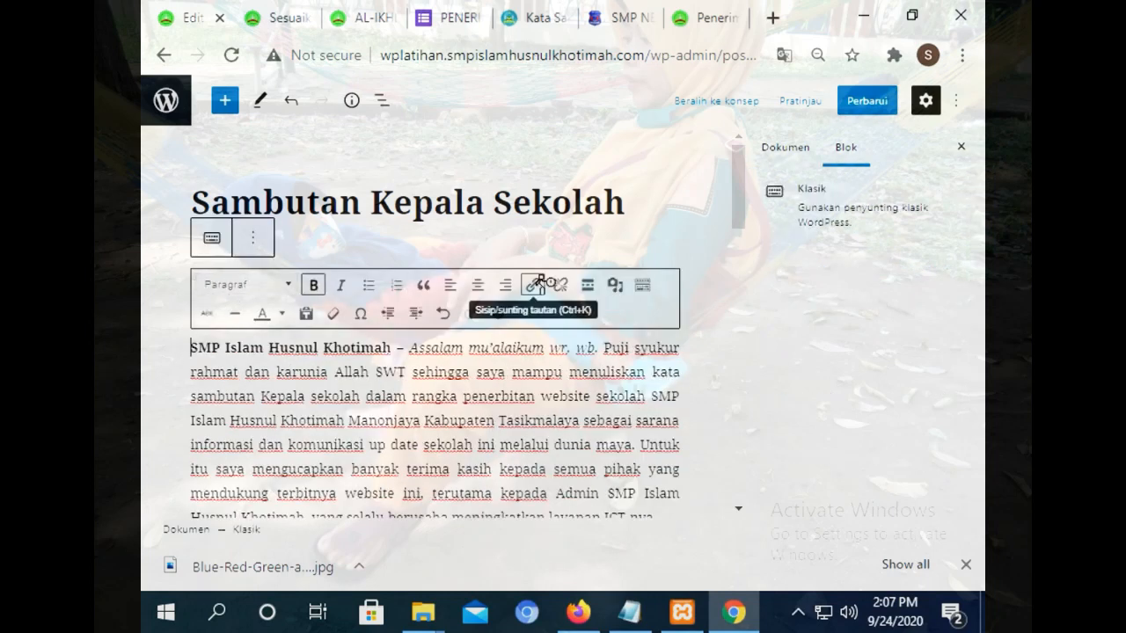
{"action": "left_click", "coordinate": [615, 291]}
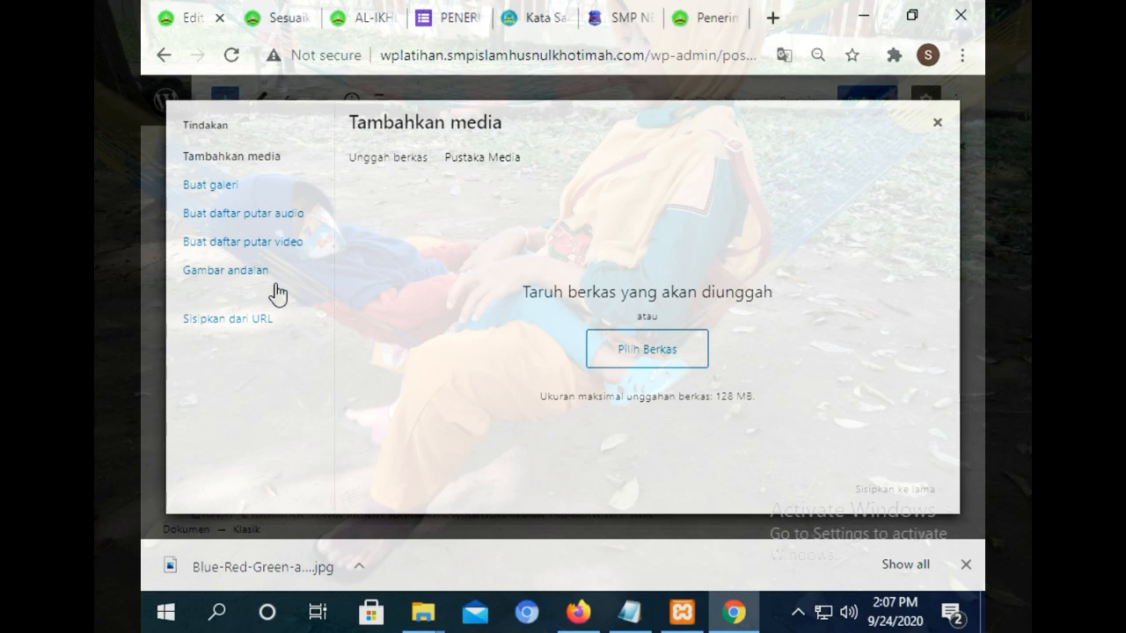
Upload the portrait photo from the Pictures folder and set it as the page's featured image.
{"action": "left_click", "coordinate": [229, 270]}
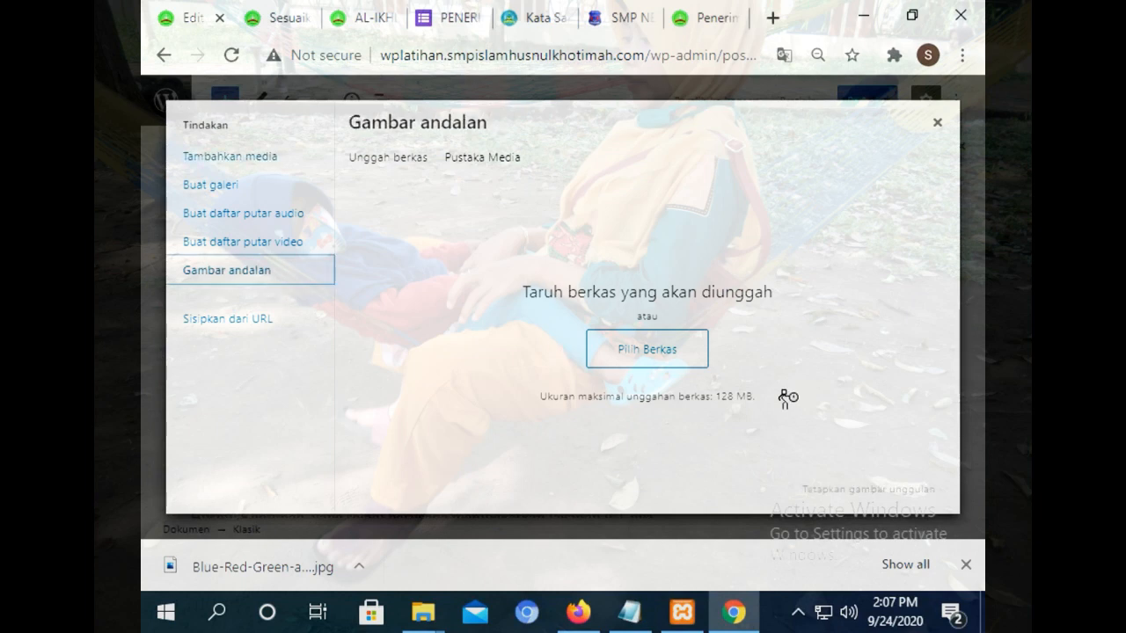
{"action": "left_click", "coordinate": [678, 366]}
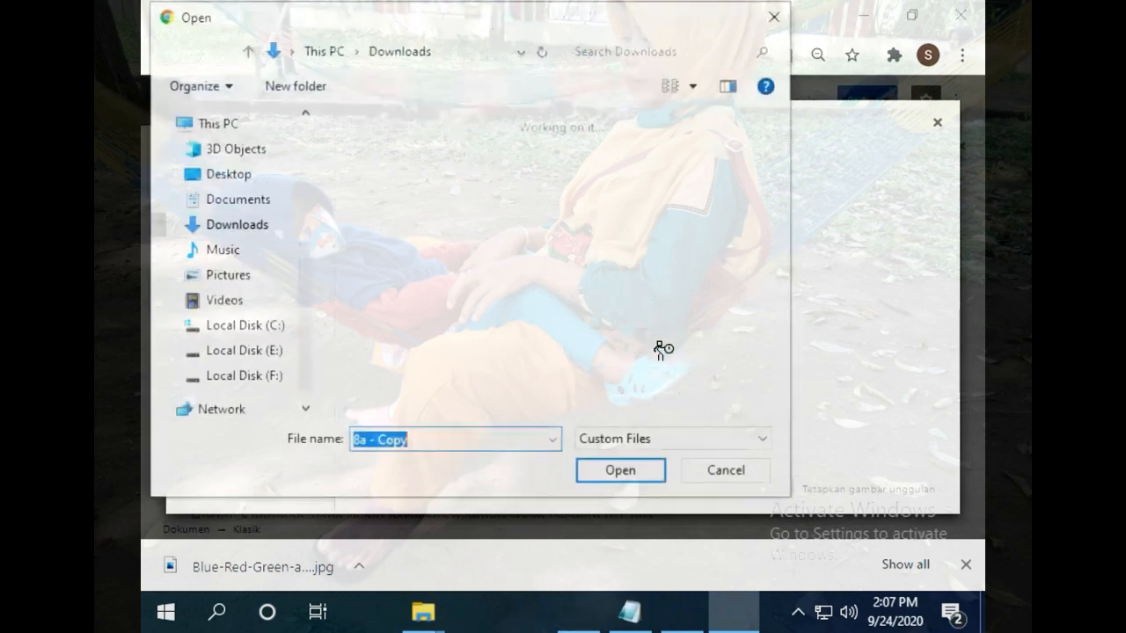
{"action": "left_click", "coordinate": [227, 276]}
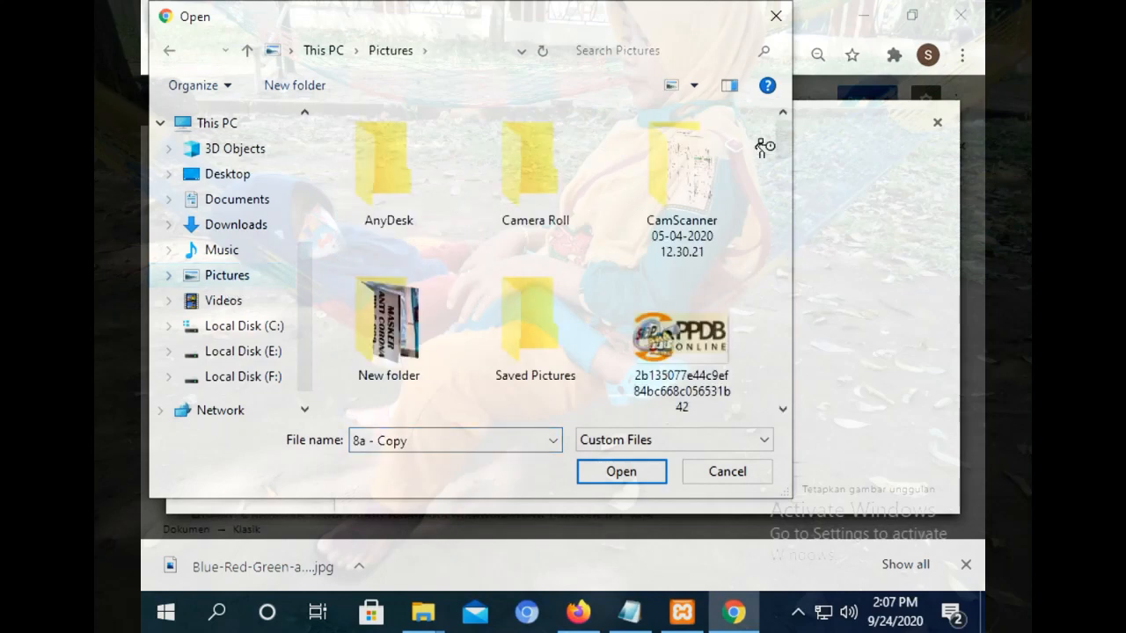
{"action": "scroll", "coordinate": [780, 130], "scroll_direction": "down", "scroll_amount": 10}
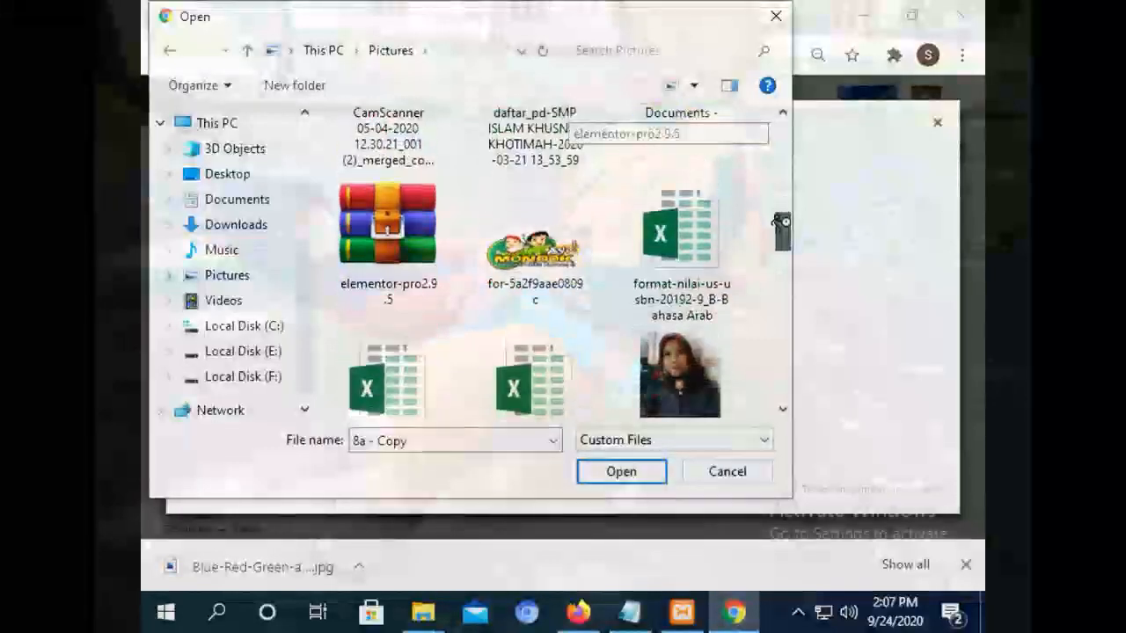
{"action": "left_click", "coordinate": [704, 303]}
{"action": "left_click", "coordinate": [621, 472]}
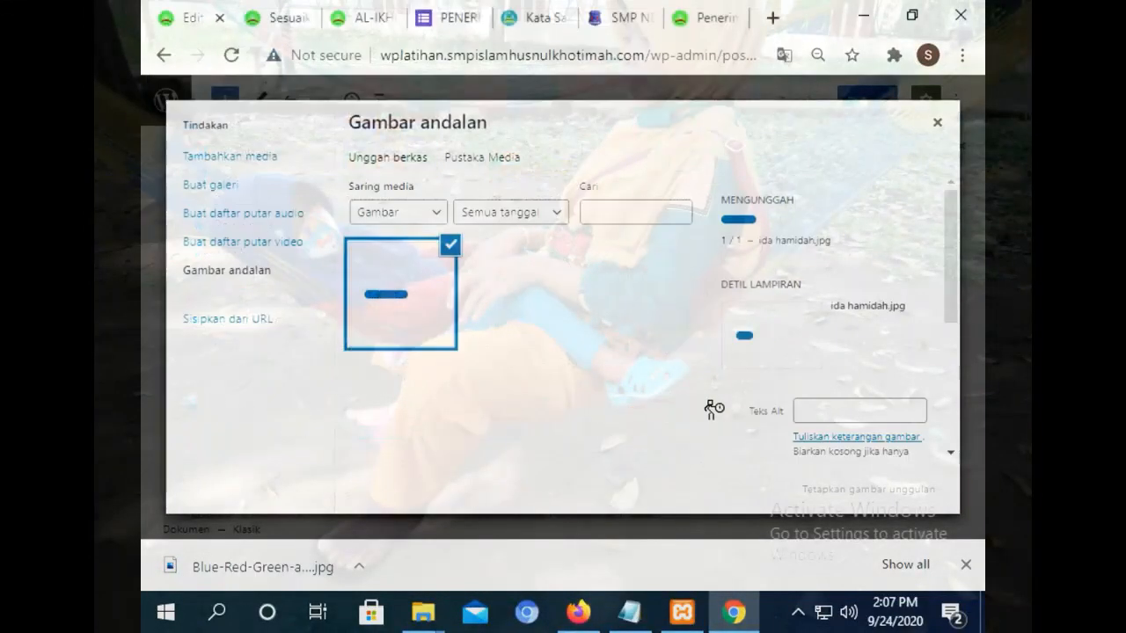
{"action": "left_click_drag", "start_coordinate": [950, 284], "coordinate": [944, 417]}
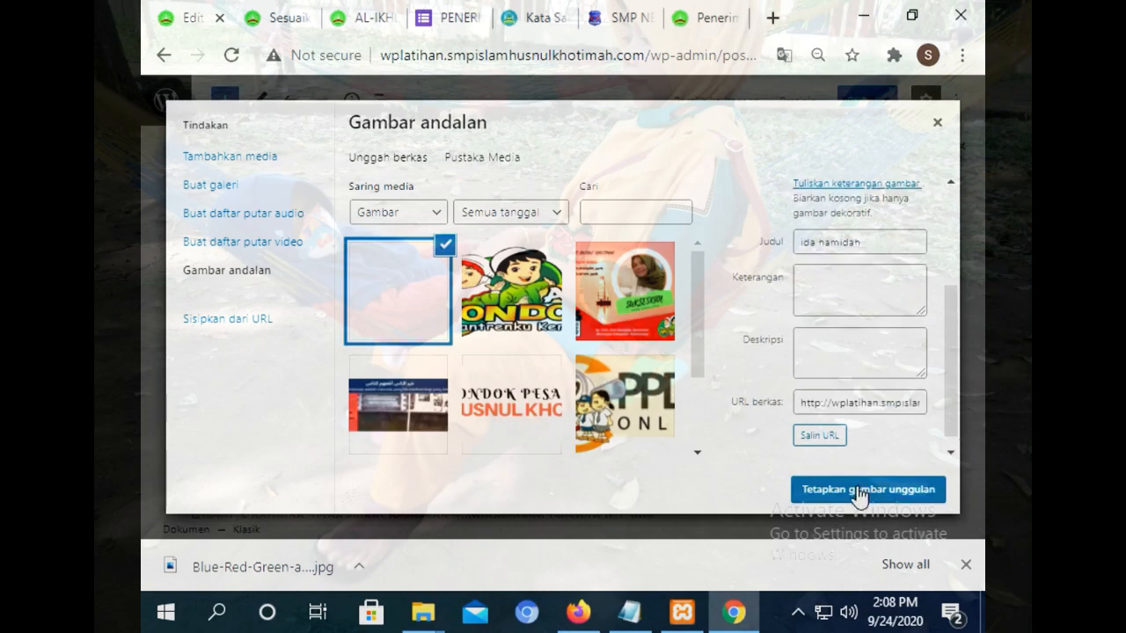
{"action": "left_click", "coordinate": [854, 485]}
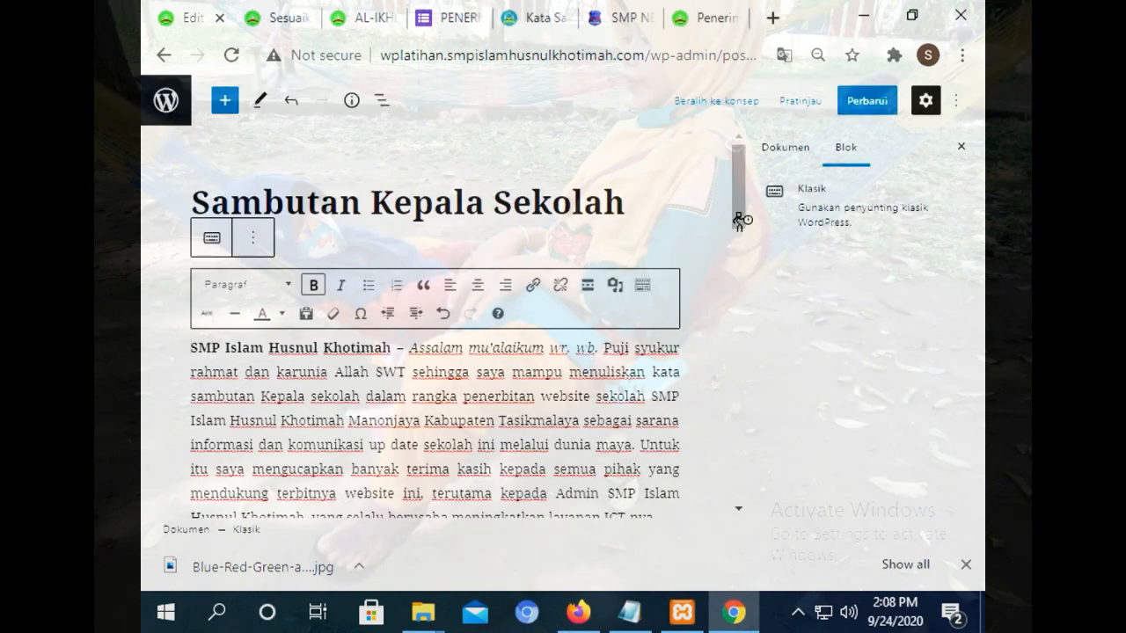
Show the document settings, start a gallery with the portrait photo, then cancel it.
{"action": "left_click", "coordinate": [785, 148]}
{"action": "scroll", "coordinate": [976, 321], "scroll_direction": "down", "scroll_amount": 1}
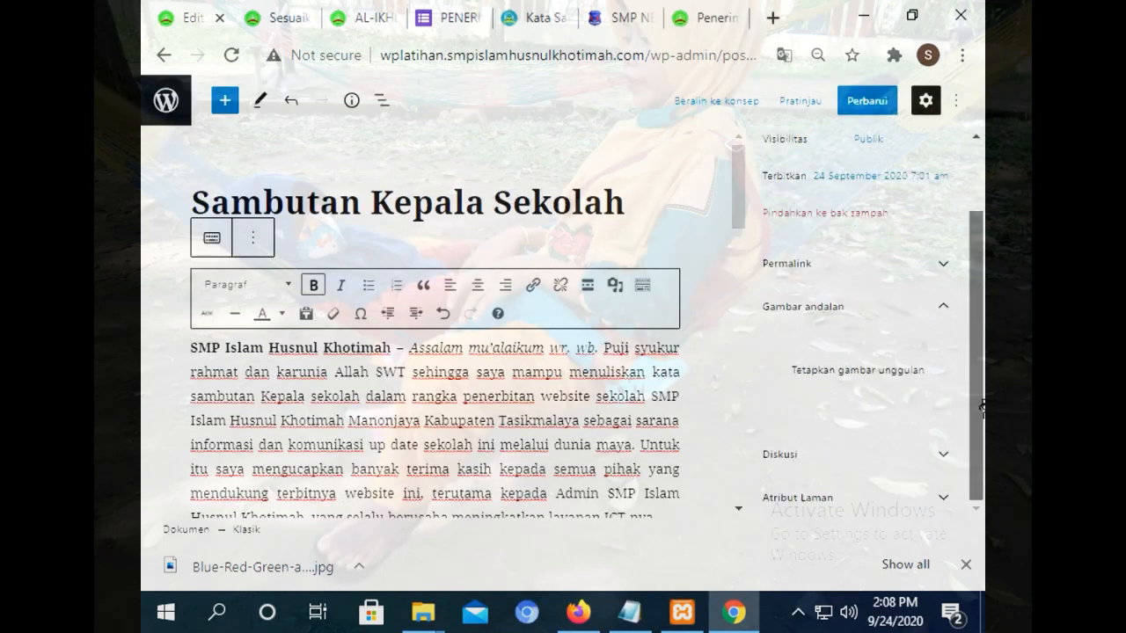
{"action": "mouse_move", "coordinate": [737, 180]}
{"action": "left_mouse_down"}
{"action": "mouse_move", "coordinate": [761, 339]}
{"action": "mouse_move", "coordinate": [735, 189]}
{"action": "left_mouse_up"}
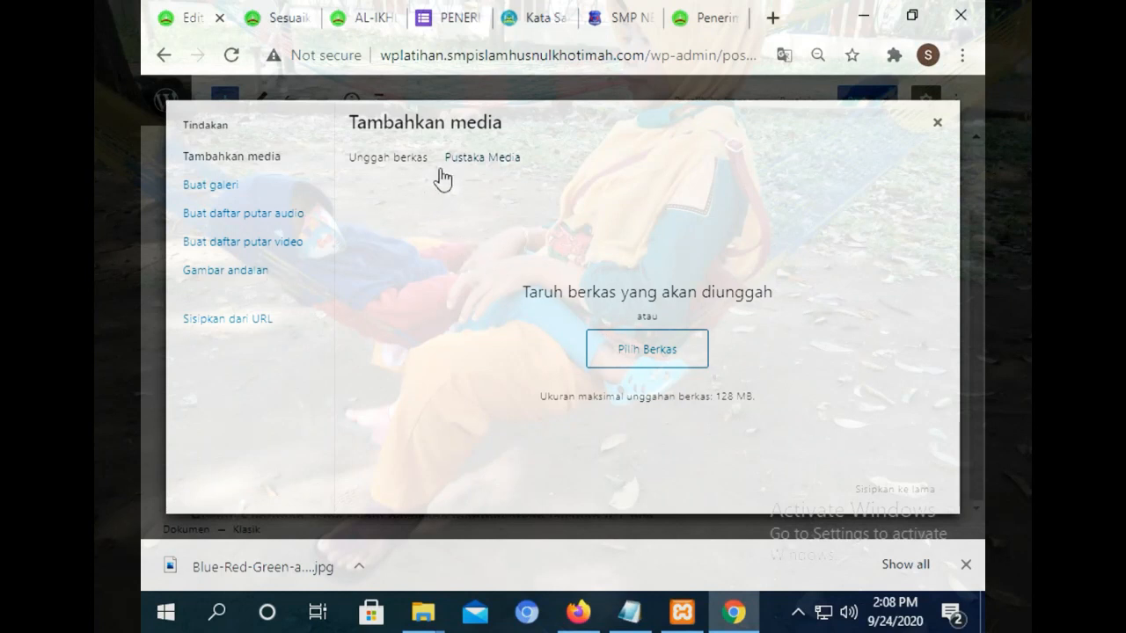
{"action": "left_click", "coordinate": [211, 186]}
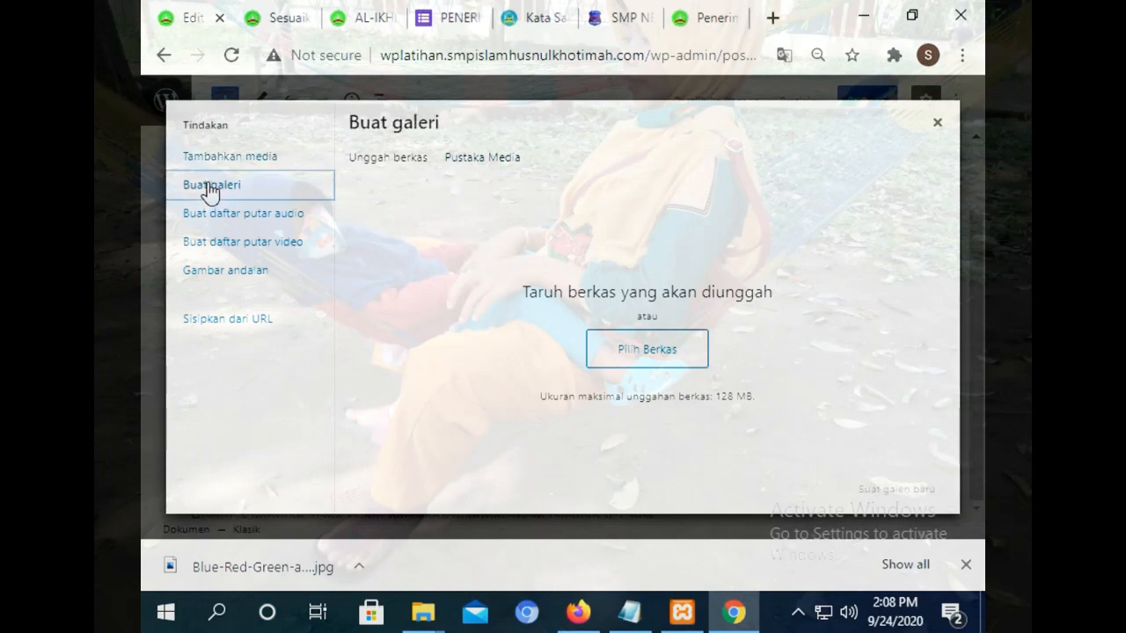
{"action": "left_click", "coordinate": [499, 160]}
{"action": "left_click", "coordinate": [414, 280]}
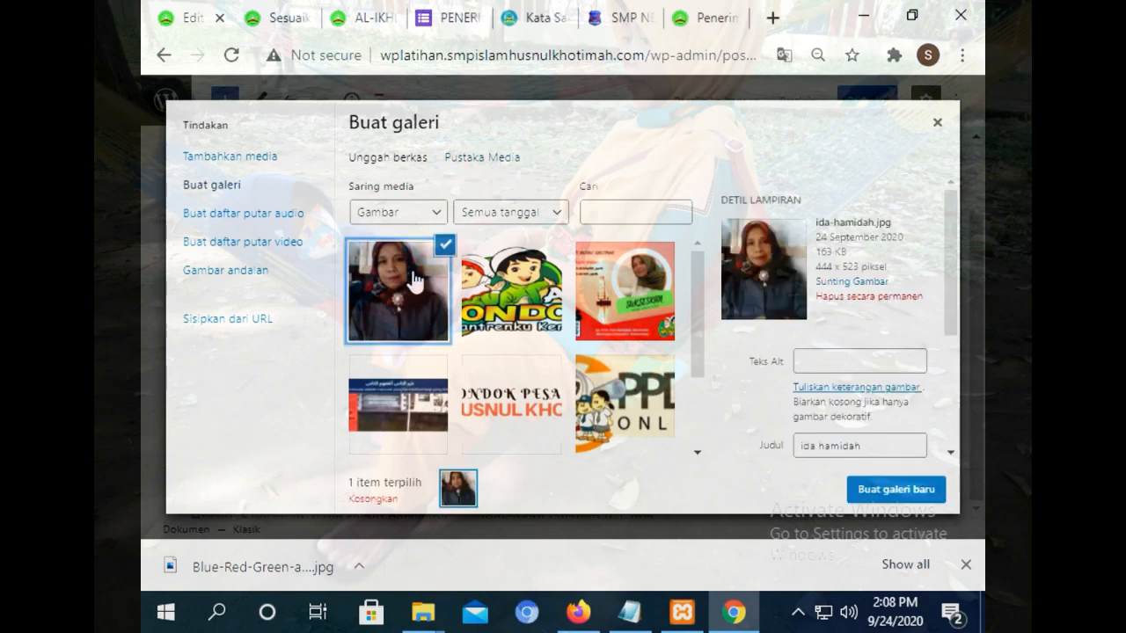
{"action": "left_click", "coordinate": [898, 486]}
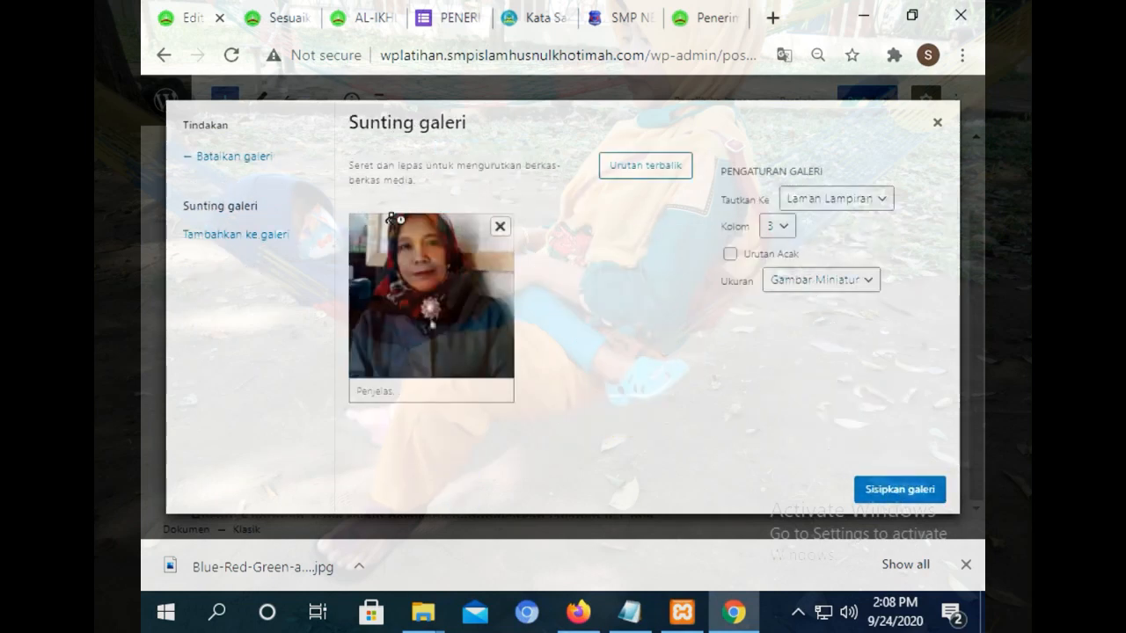
{"action": "left_click", "coordinate": [247, 158]}
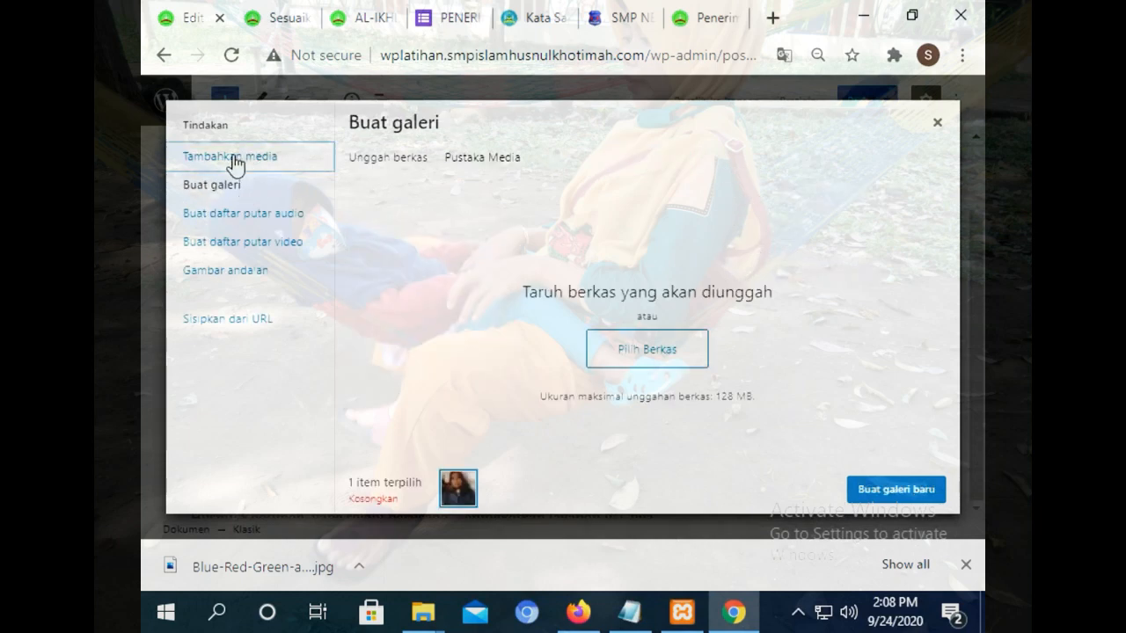
Insert the portrait photo from Pustaka Media into the page with Sisipkan ke laman.
{"action": "left_click", "coordinate": [233, 158]}
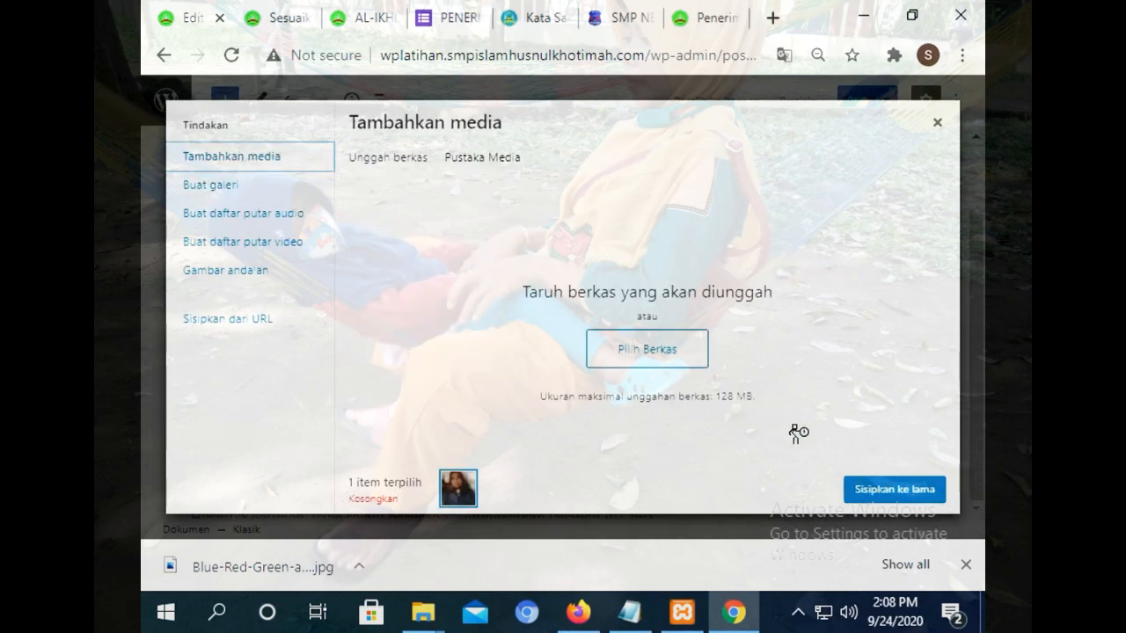
{"action": "left_click", "coordinate": [370, 501]}
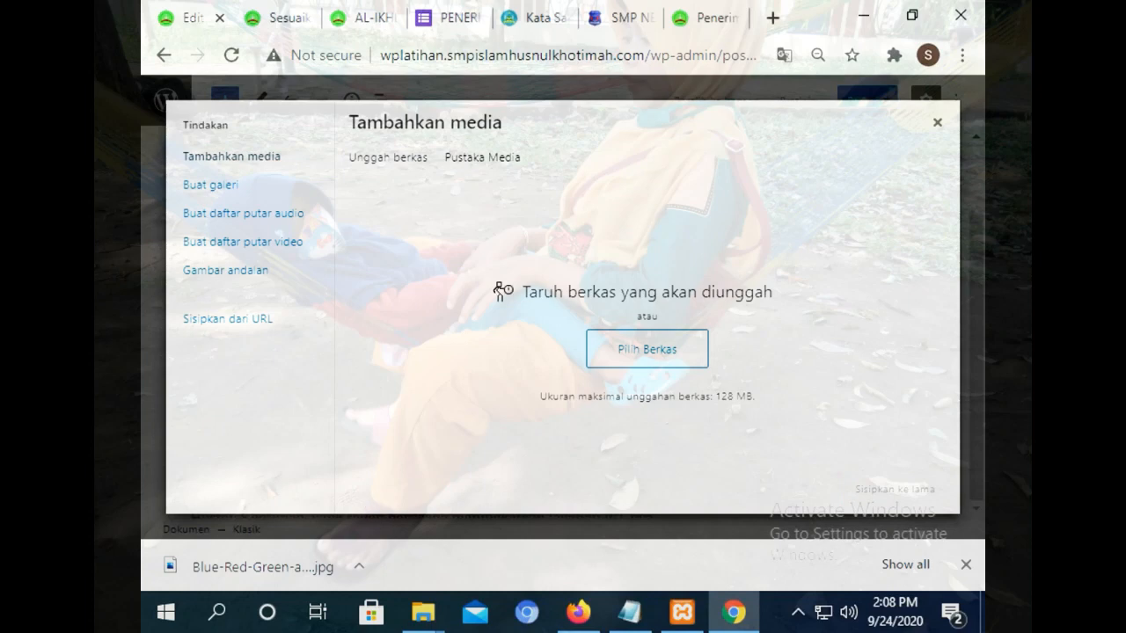
{"action": "left_click", "coordinate": [500, 158]}
{"action": "left_click", "coordinate": [400, 259]}
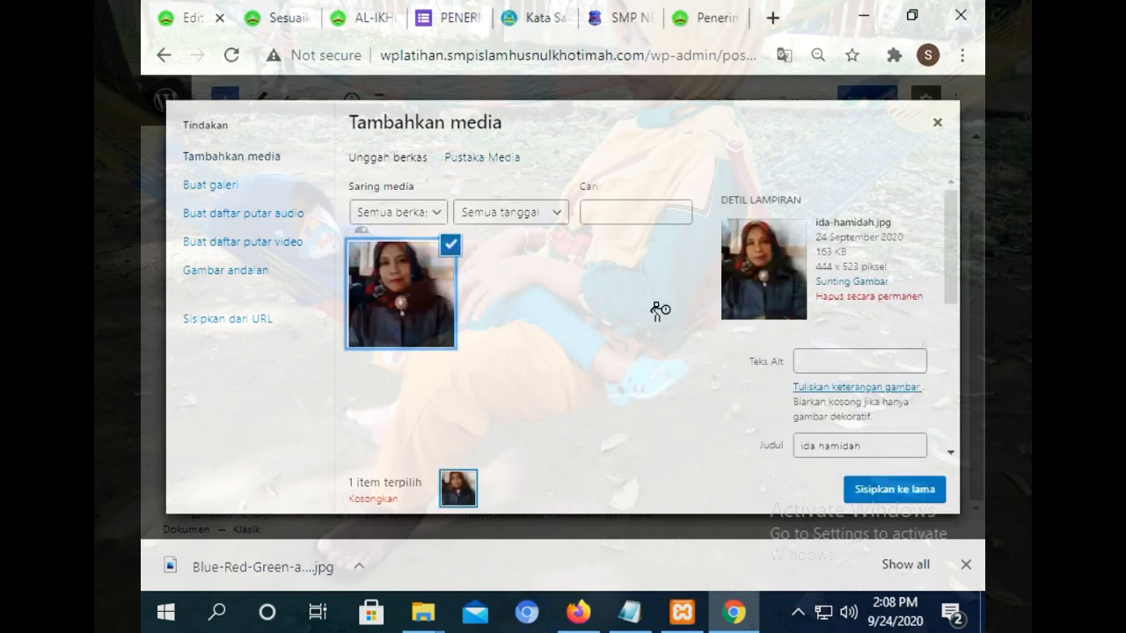
{"action": "left_click", "coordinate": [897, 490]}
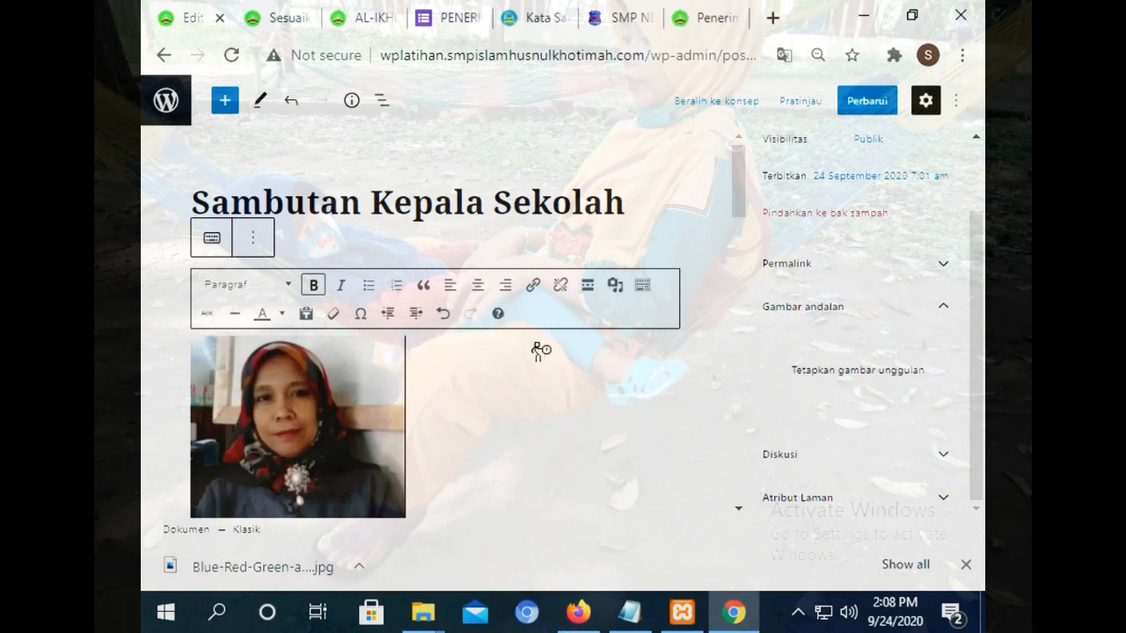
Left-align the photo beside the greeting text, update the page, and switch to the front page.
{"action": "left_click", "coordinate": [367, 404]}
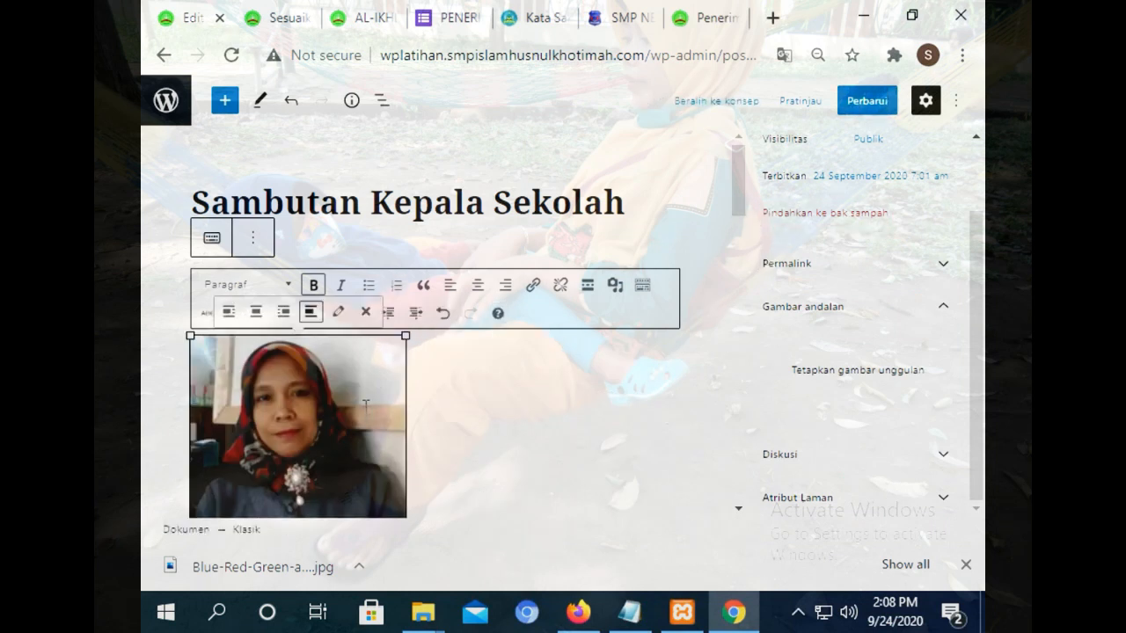
{"action": "left_click", "coordinate": [283, 312]}
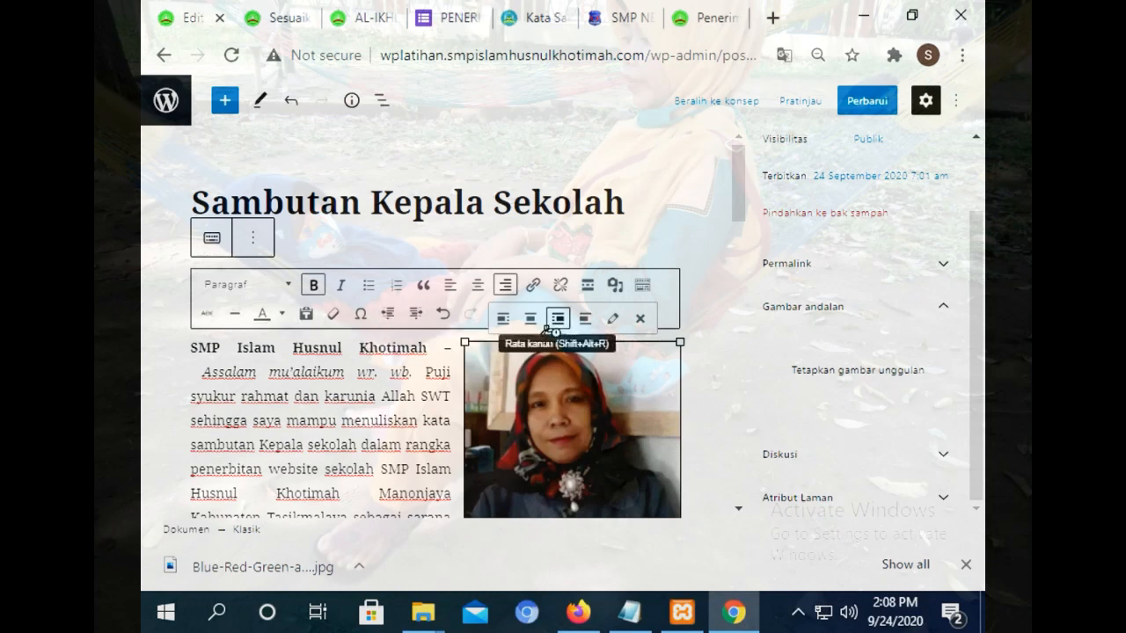
{"action": "left_click", "coordinate": [503, 318]}
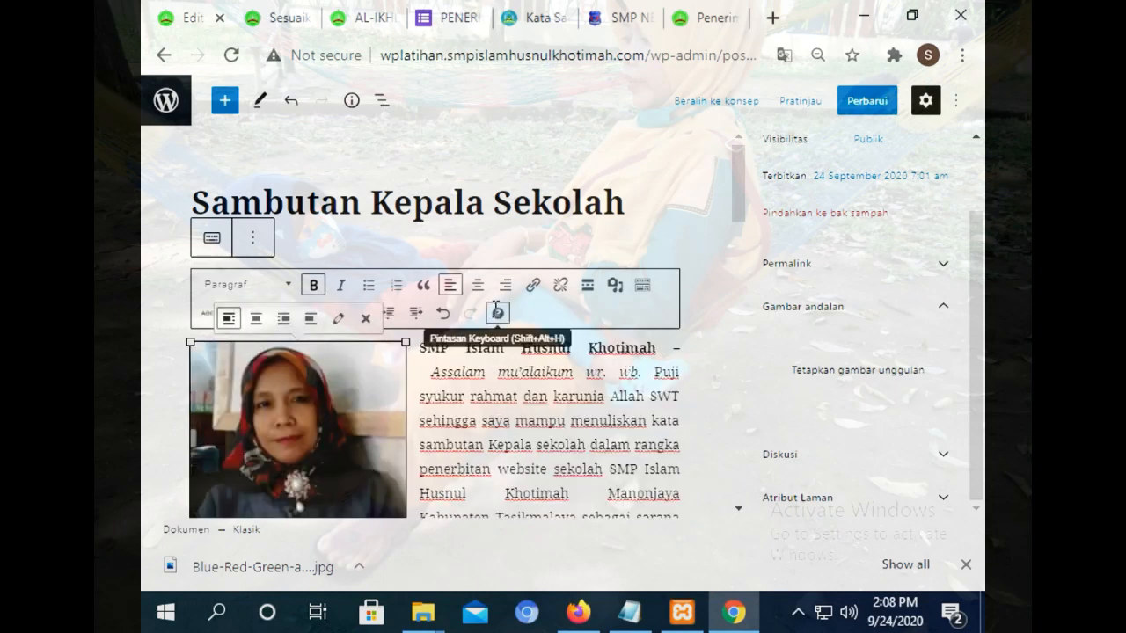
{"action": "left_click", "coordinate": [875, 109]}
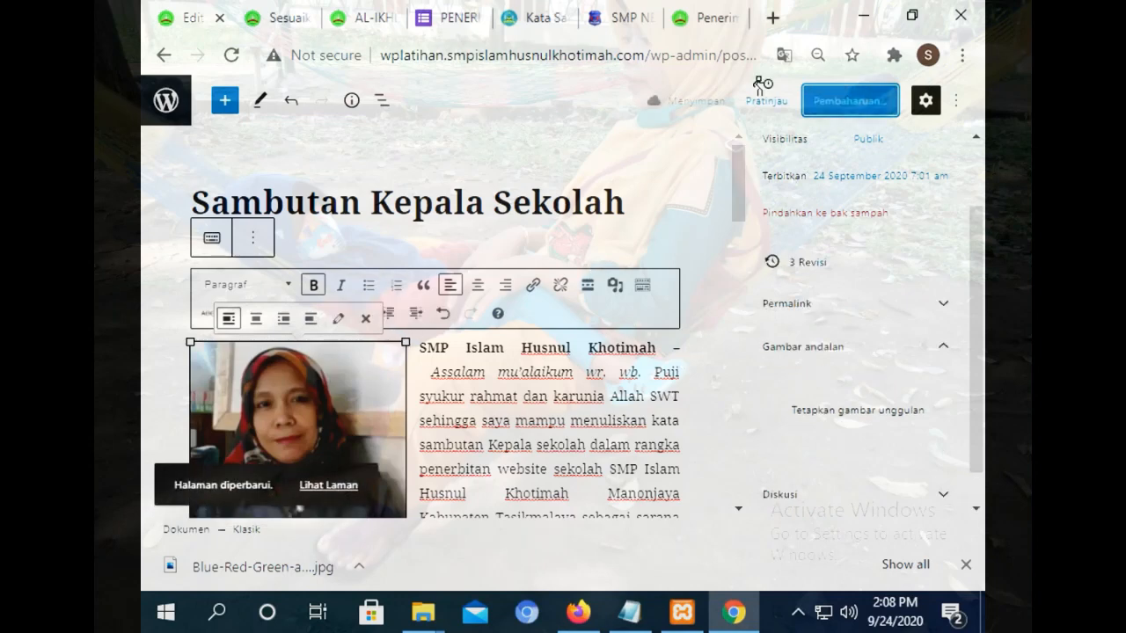
{"action": "left_click", "coordinate": [273, 13]}
{"action": "left_click", "coordinate": [382, 18]}
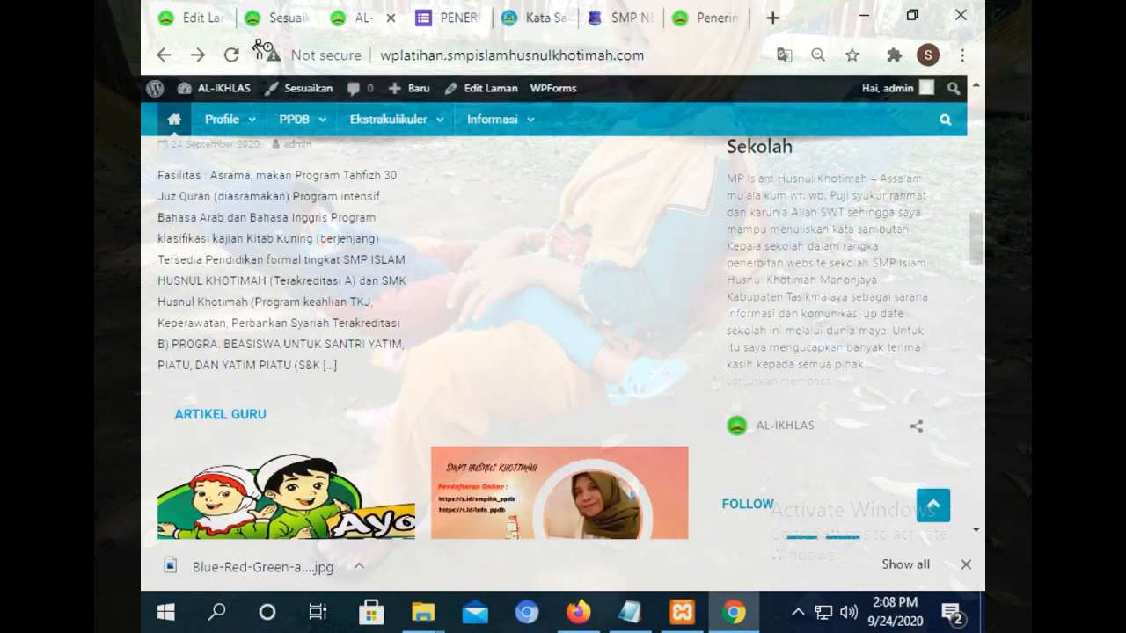
Reload the front page, then save the Sambutan Kepala Sekolah page with Perbarui.
{"action": "left_click", "coordinate": [231, 56]}
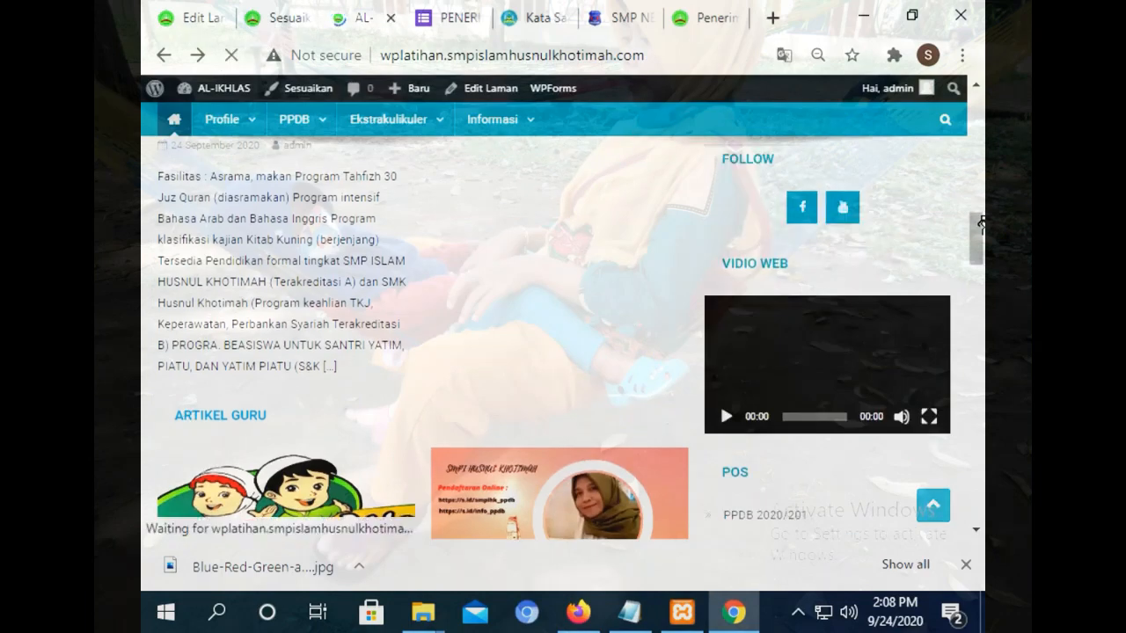
{"action": "mouse_move", "coordinate": [981, 227]}
{"action": "left_mouse_down"}
{"action": "mouse_move", "coordinate": [979, 257]}
{"action": "mouse_move", "coordinate": [979, 227]}
{"action": "left_mouse_up"}
{"action": "left_click", "coordinate": [278, 18]}
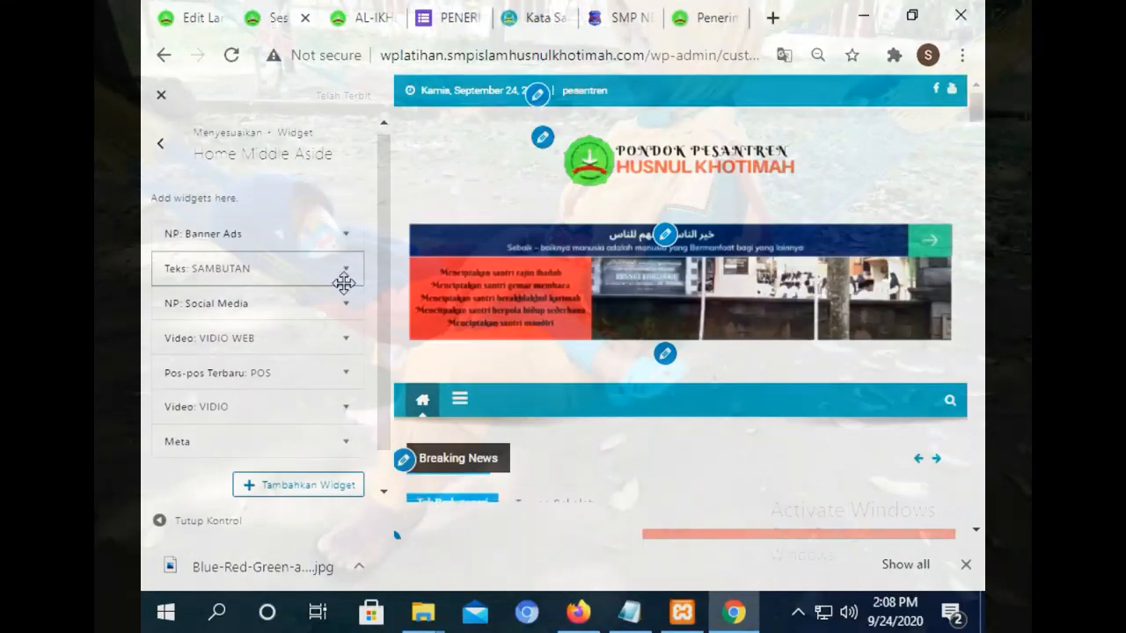
{"action": "left_click", "coordinate": [186, 18]}
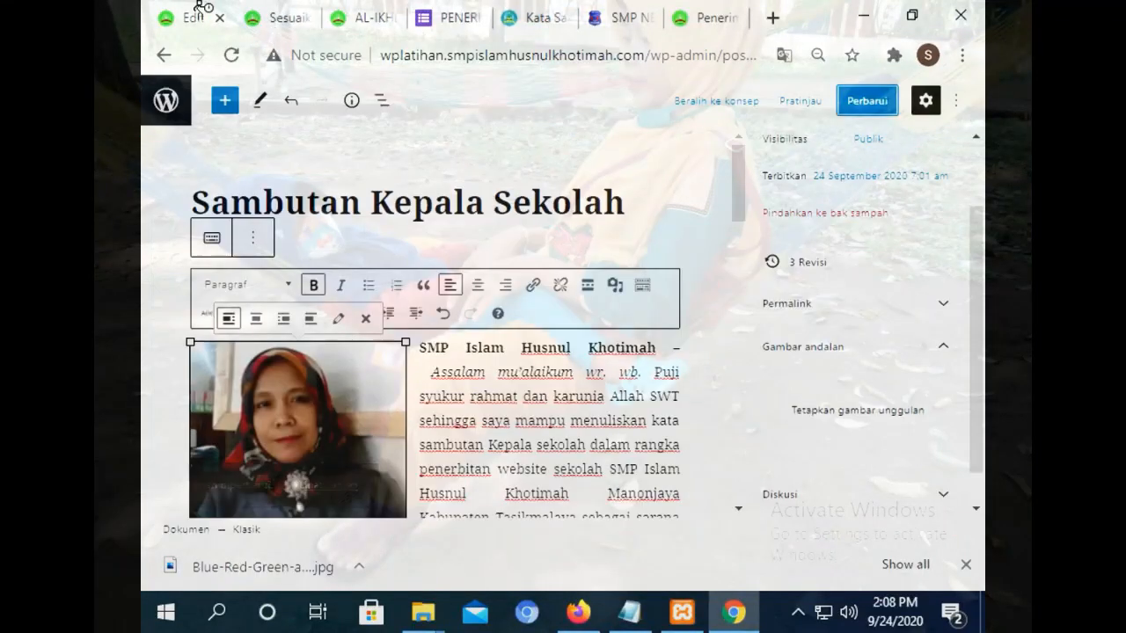
{"action": "left_click", "coordinate": [882, 112]}
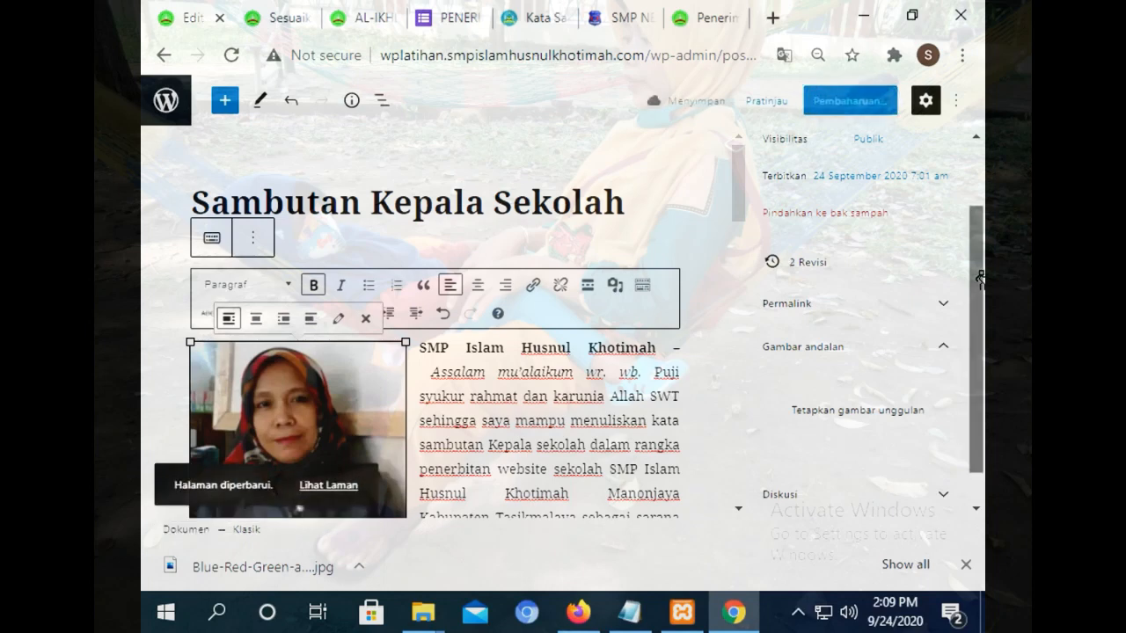
View the Sambutan Kepala Sekolah page from the live site's Profile menu, then return home.
{"action": "left_click", "coordinate": [322, 9]}
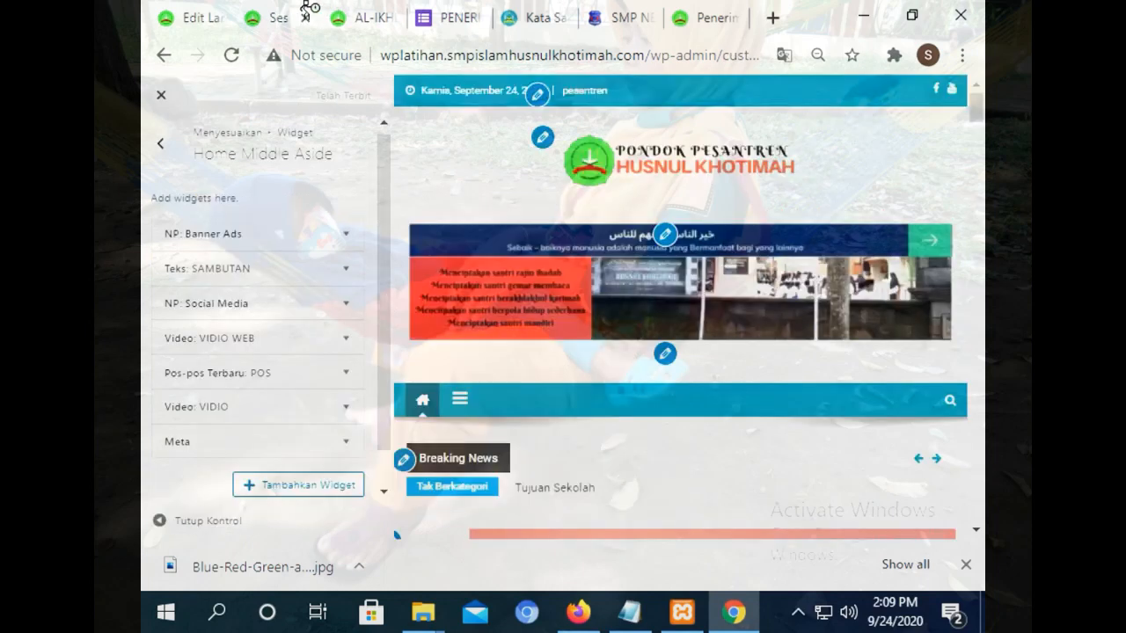
{"action": "left_click", "coordinate": [388, 16]}
{"action": "left_click_drag", "start_coordinate": [978, 230], "coordinate": [959, 171]}
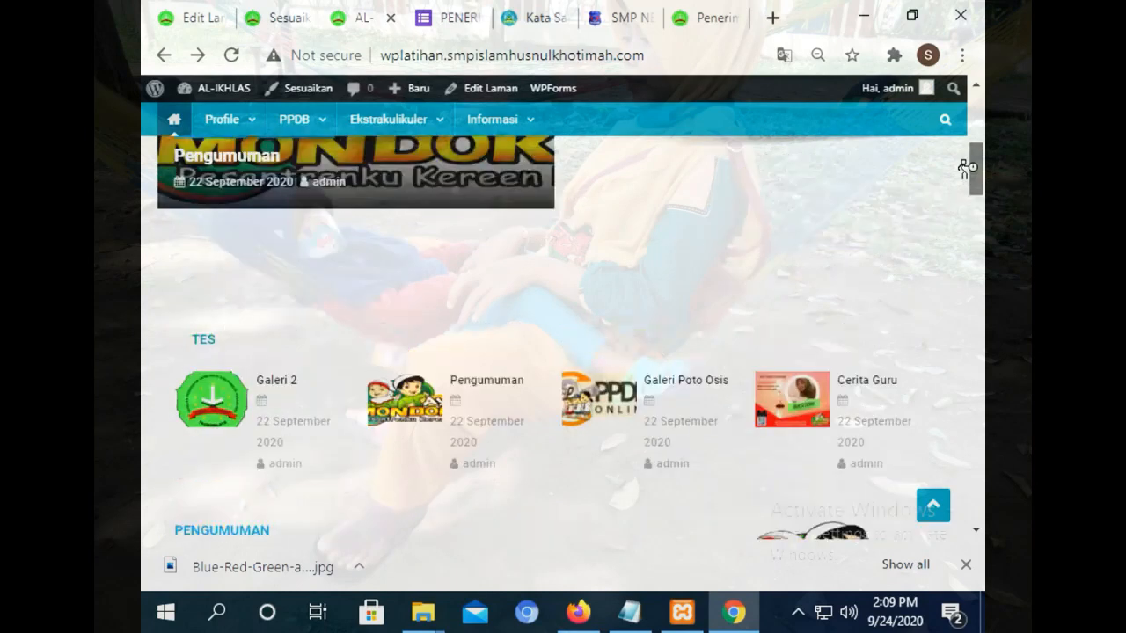
{"action": "scroll", "coordinate": [932, 171], "scroll_direction": "up", "scroll_amount": 3}
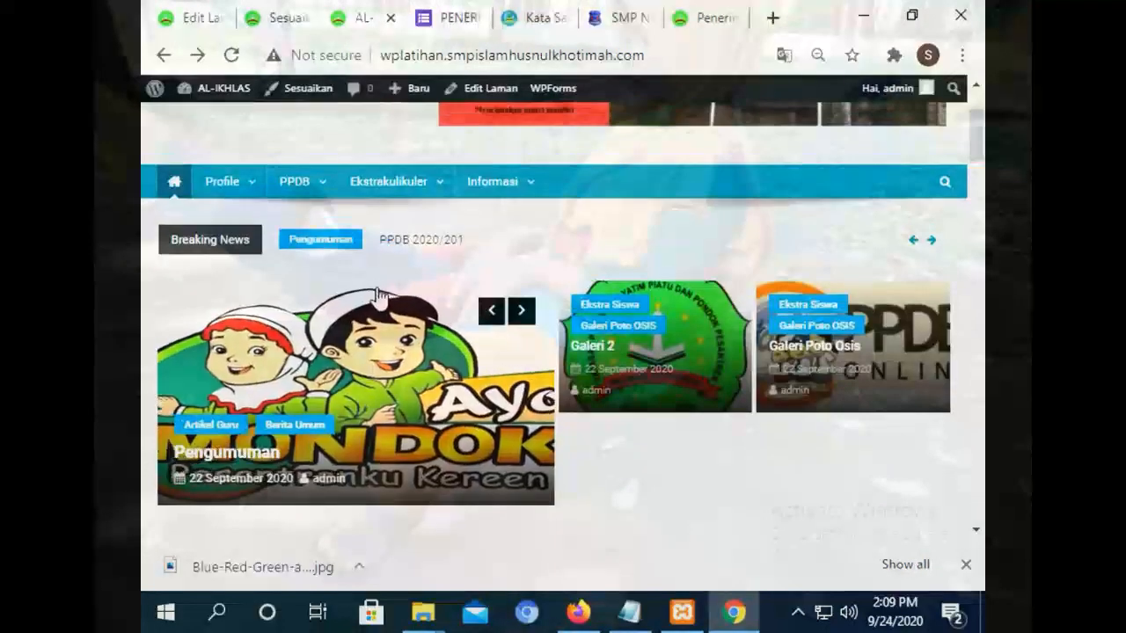
{"action": "mouse_move", "coordinate": [221, 181]}
{"action": "left_click", "coordinate": [233, 264]}
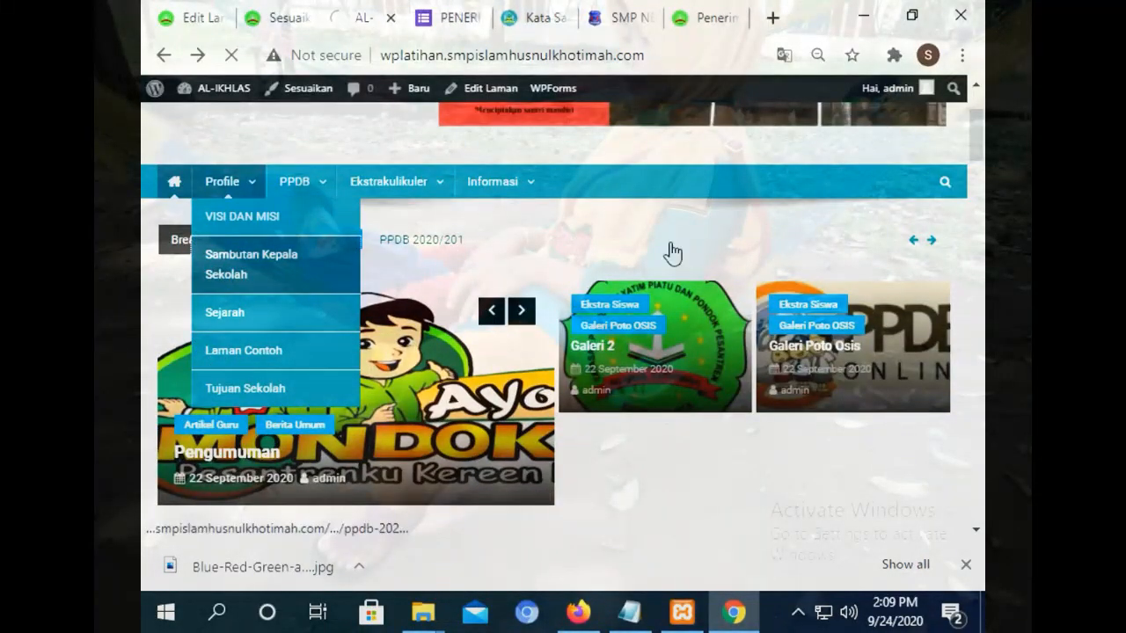
{"action": "mouse_move", "coordinate": [979, 119]}
{"action": "left_mouse_down"}
{"action": "mouse_move", "coordinate": [978, 211]}
{"action": "mouse_move", "coordinate": [978, 131]}
{"action": "left_mouse_up"}
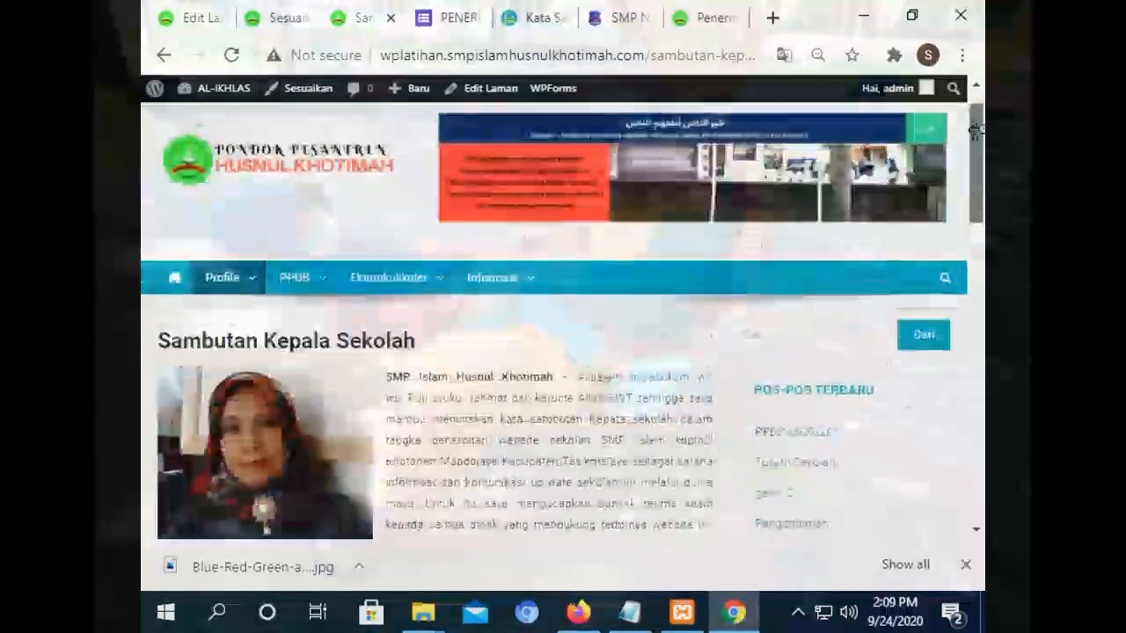
{"action": "left_click", "coordinate": [165, 291]}
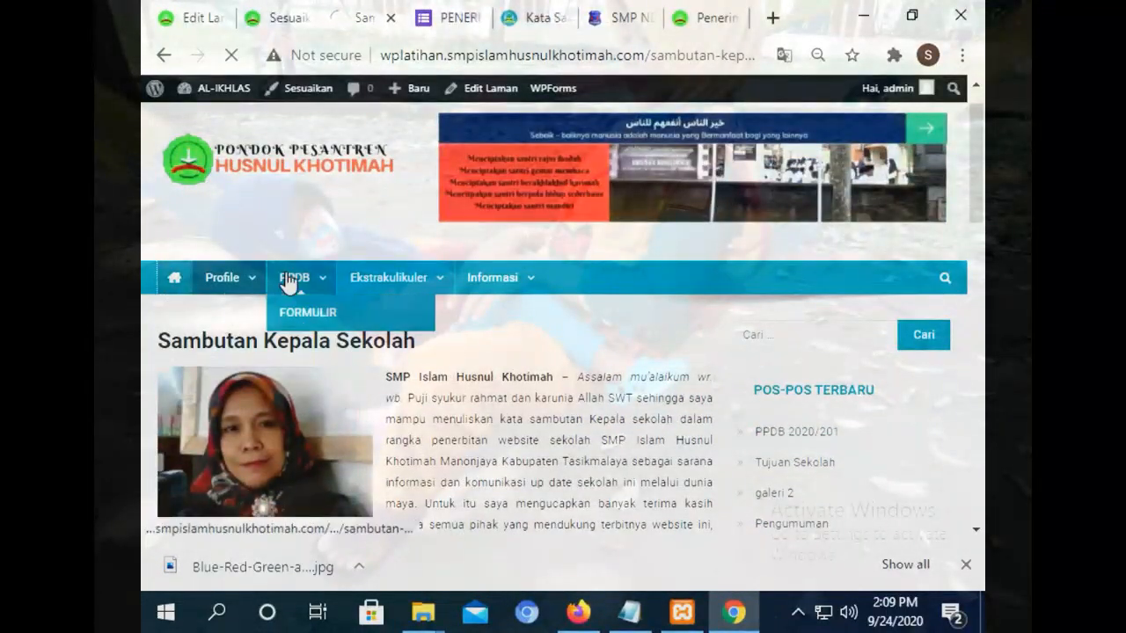
{"action": "left_click_drag", "start_coordinate": [978, 113], "coordinate": [975, 257]}
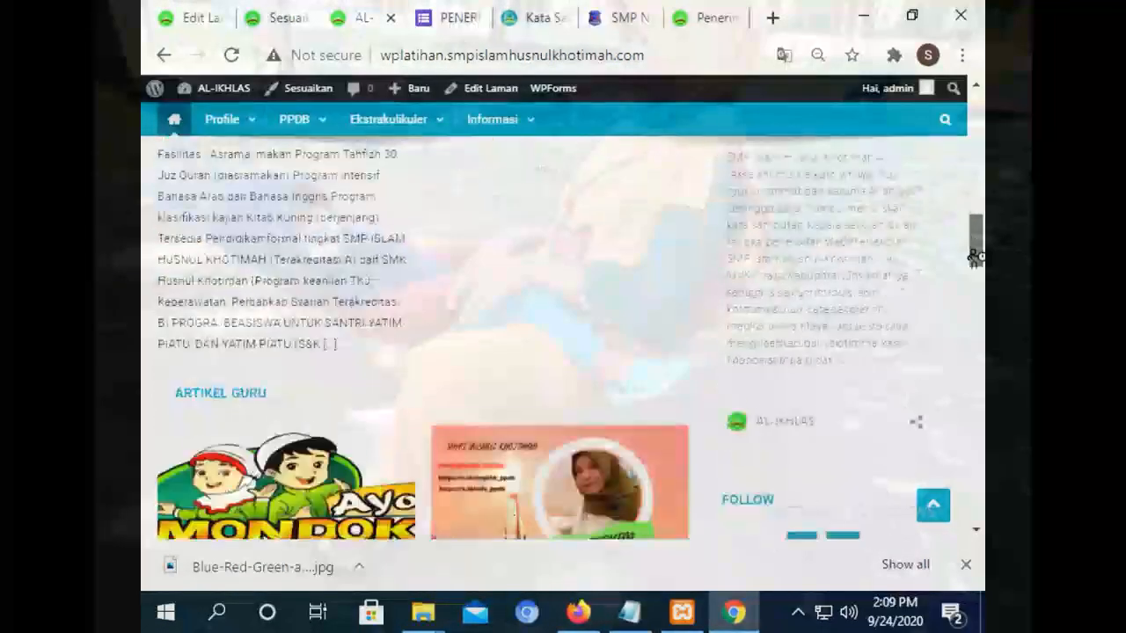
Expand the Teks: SAMBUTAN widget's settings in the customizer.
{"action": "left_click", "coordinate": [286, 17]}
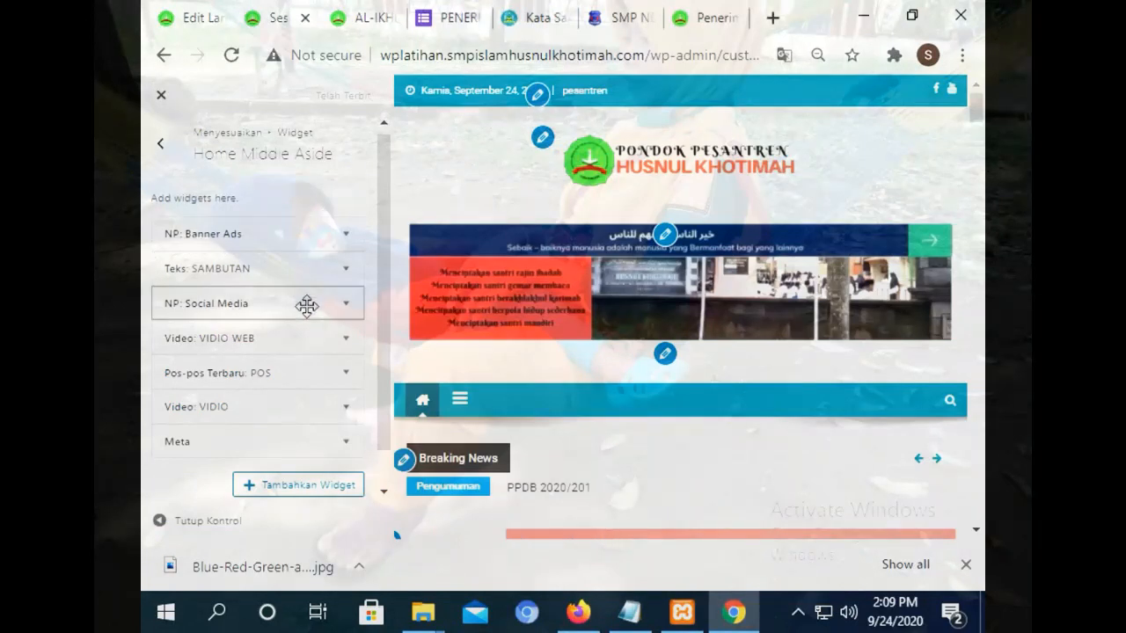
{"action": "left_click", "coordinate": [304, 273]}
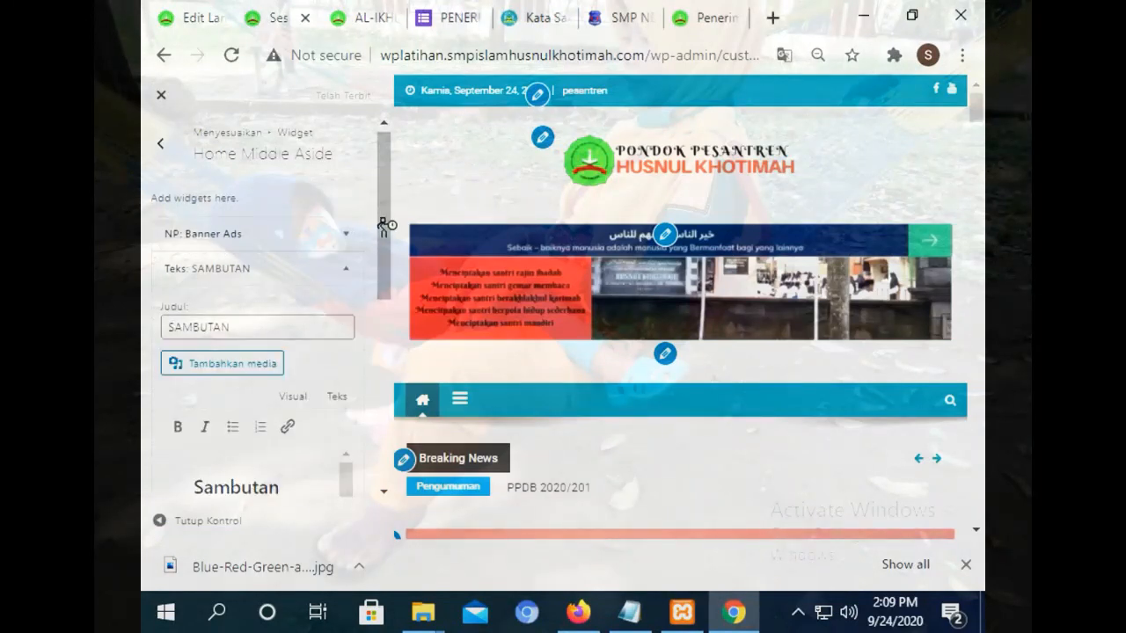
{"action": "left_click_drag", "start_coordinate": [384, 227], "coordinate": [390, 302]}
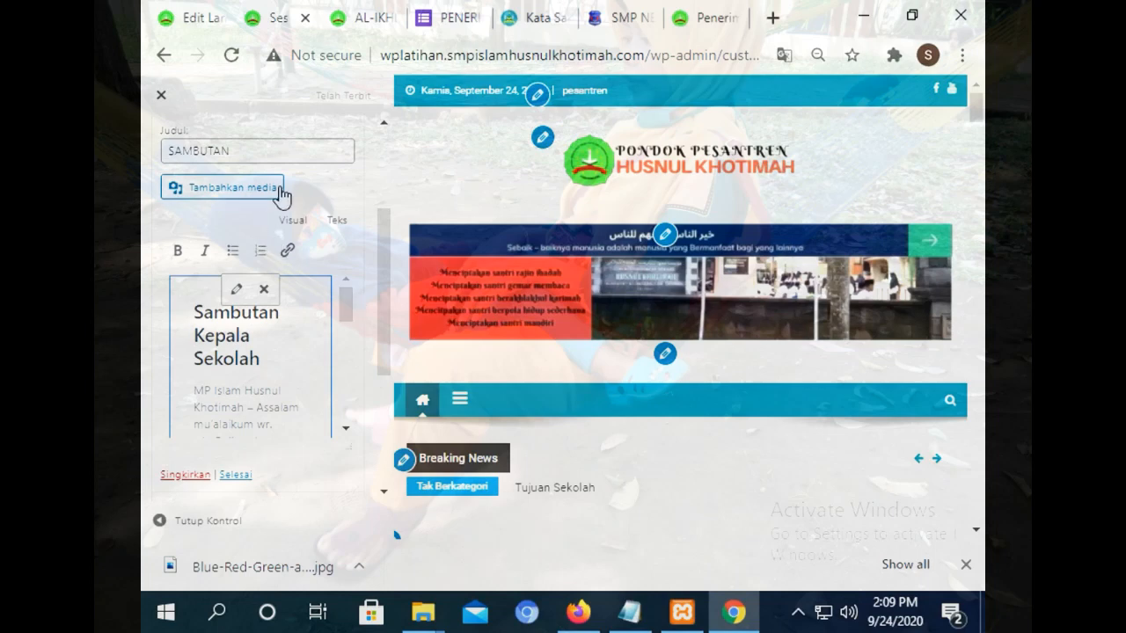
{"action": "left_click_drag", "start_coordinate": [387, 293], "coordinate": [383, 218]}
Set the portrait from Pustaka Media as the page's featured image and update the page.
{"action": "left_click", "coordinate": [184, 12]}
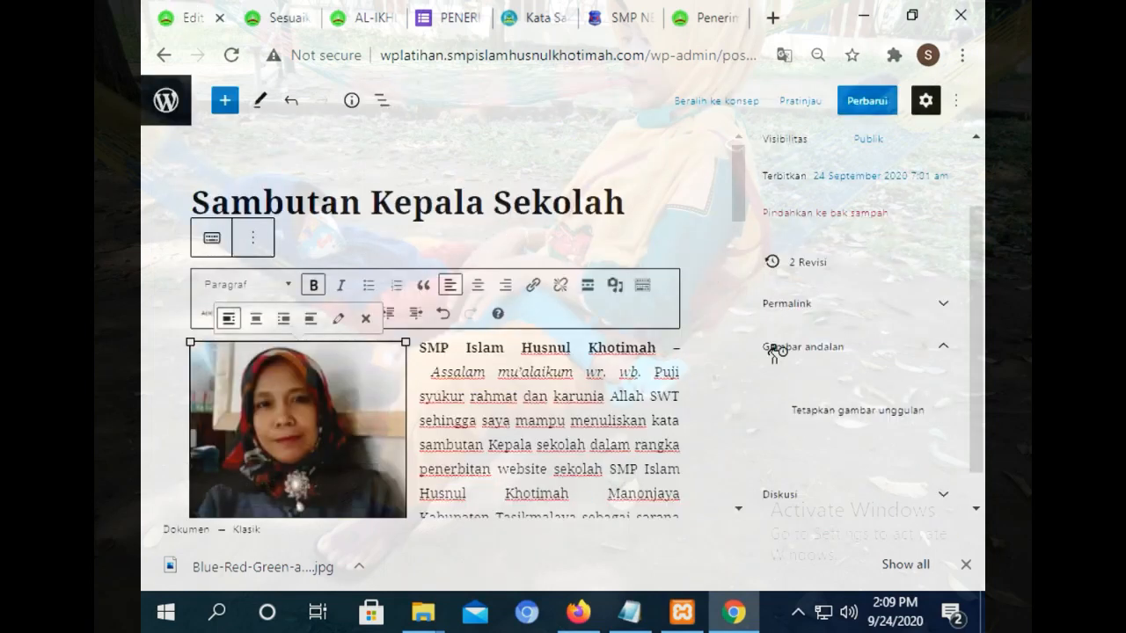
{"action": "left_click", "coordinate": [858, 410]}
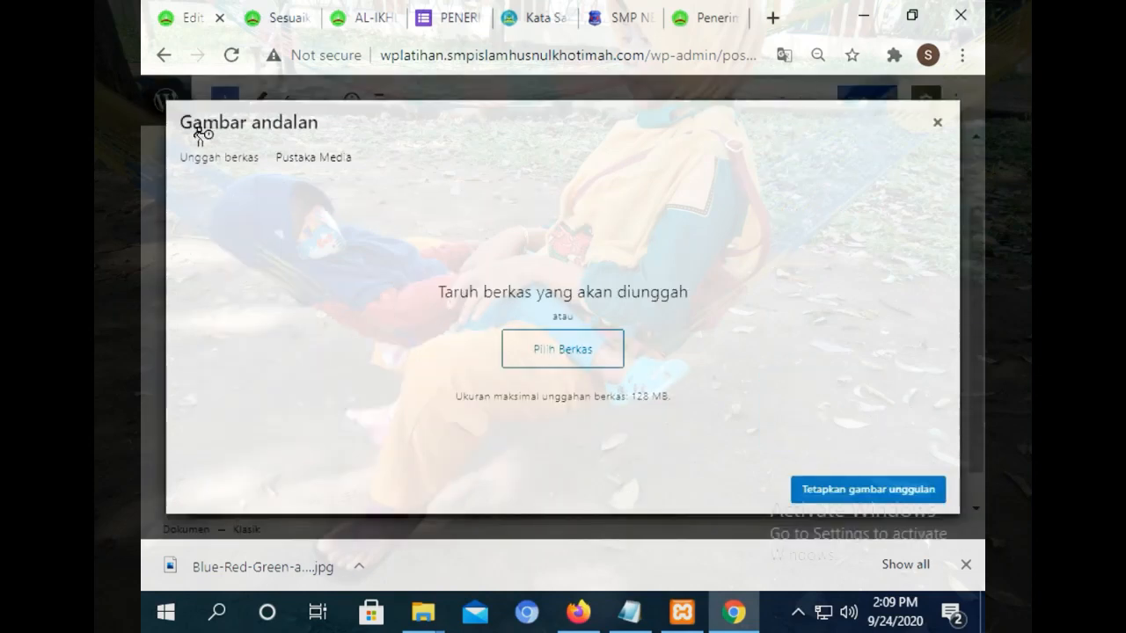
{"action": "left_click", "coordinate": [313, 158]}
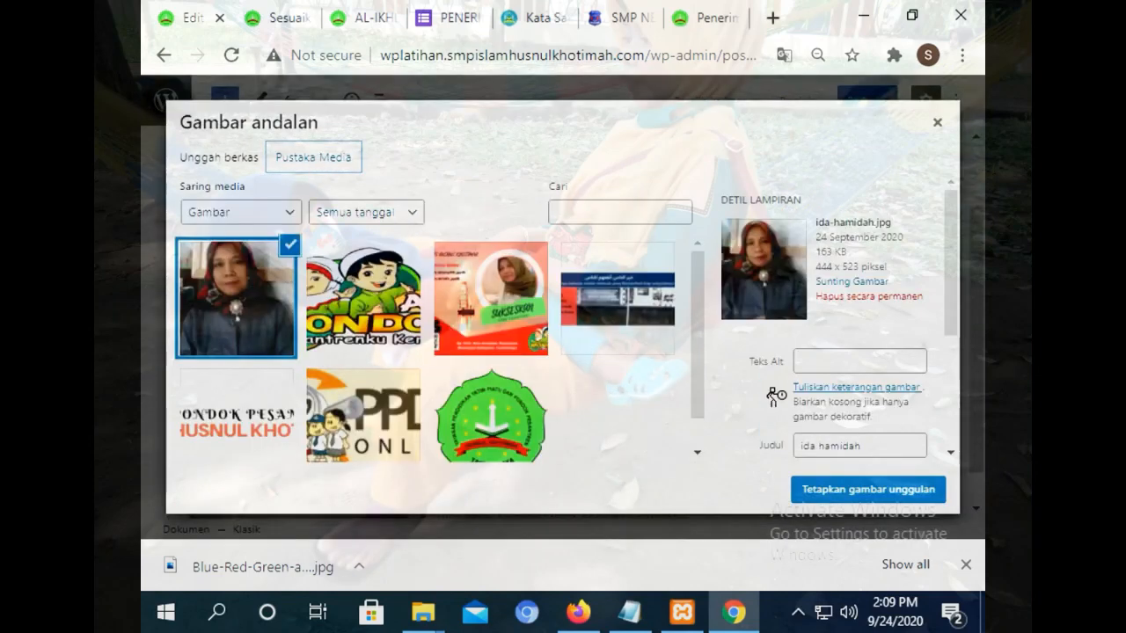
{"action": "left_click", "coordinate": [846, 489]}
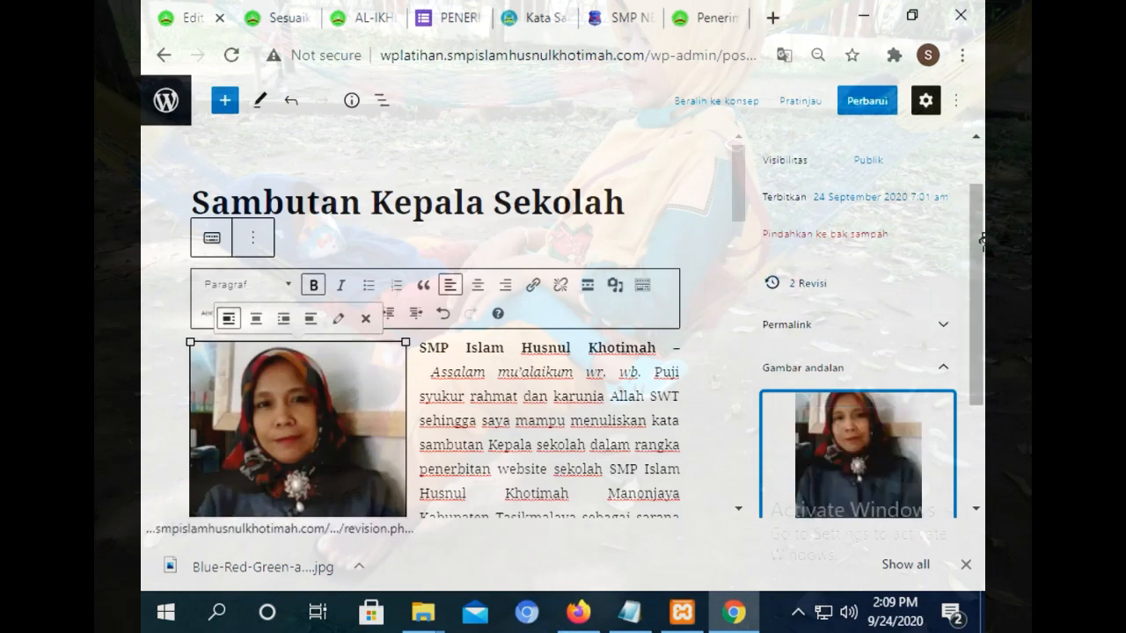
{"action": "left_click", "coordinate": [874, 104]}
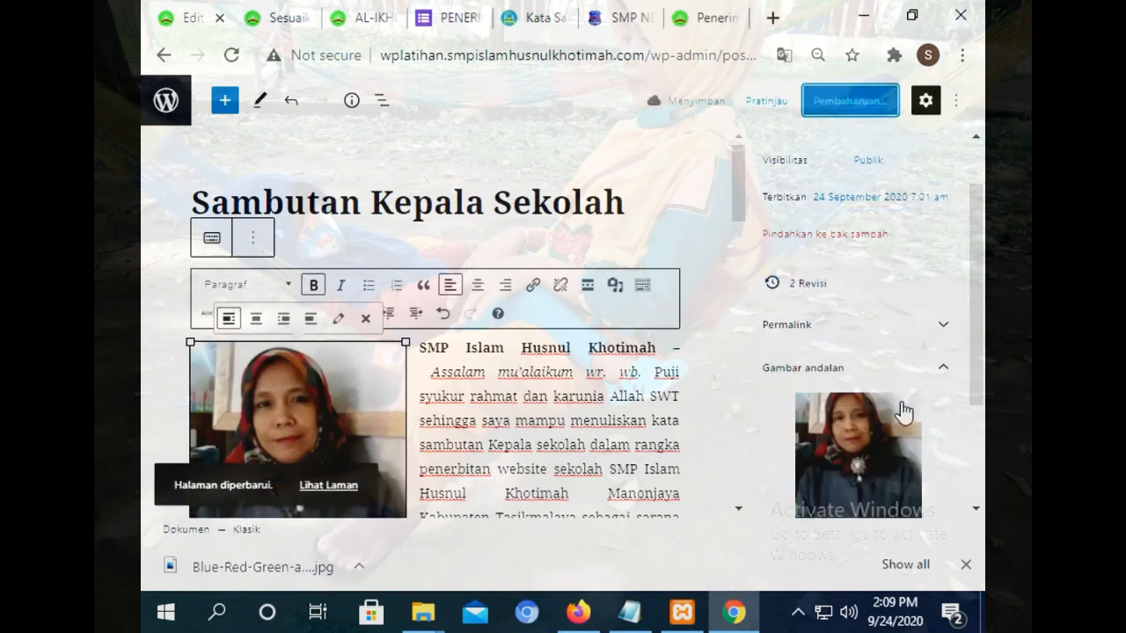
{"action": "left_click", "coordinate": [279, 17]}
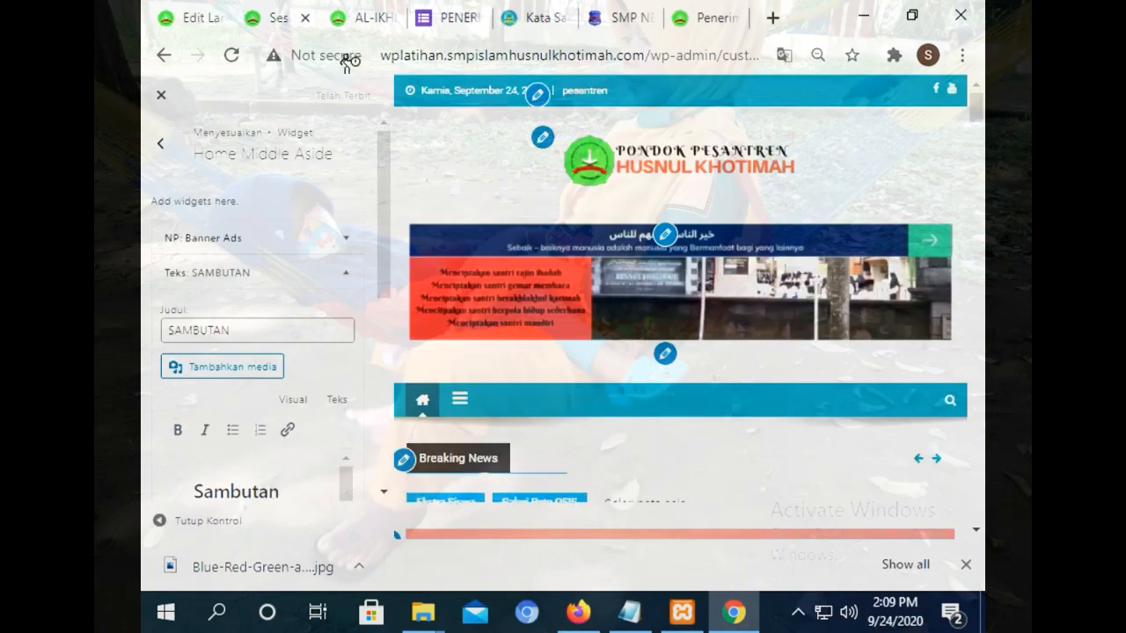
Bring up the live front page after glancing back at the page editor and customizer.
{"action": "left_click", "coordinate": [363, 17]}
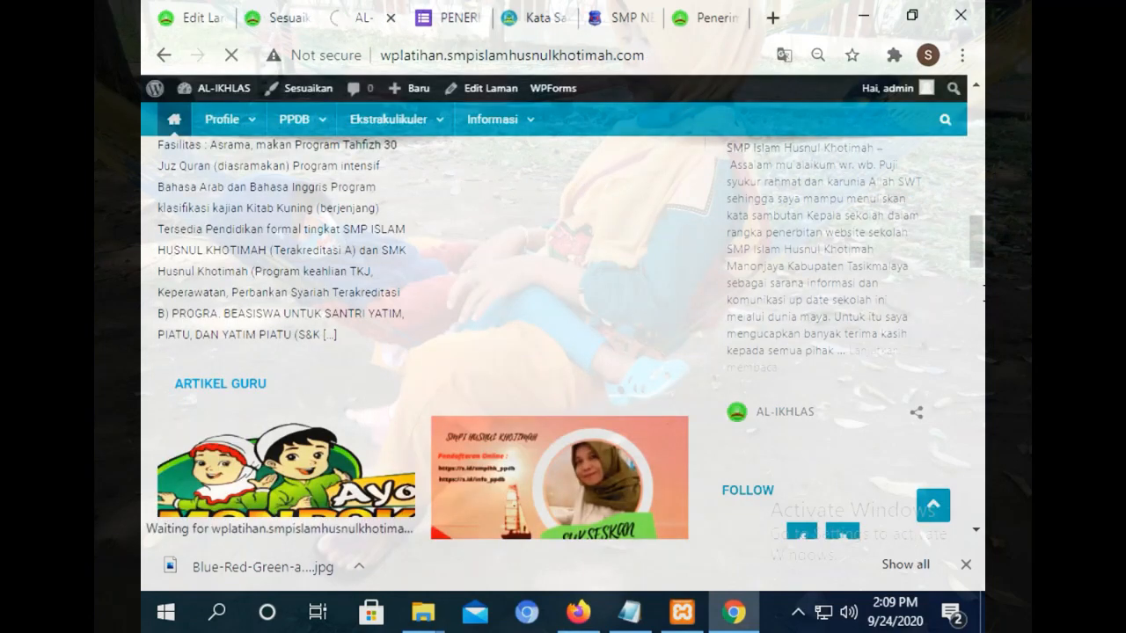
{"action": "left_click_drag", "start_coordinate": [976, 240], "coordinate": [981, 273]}
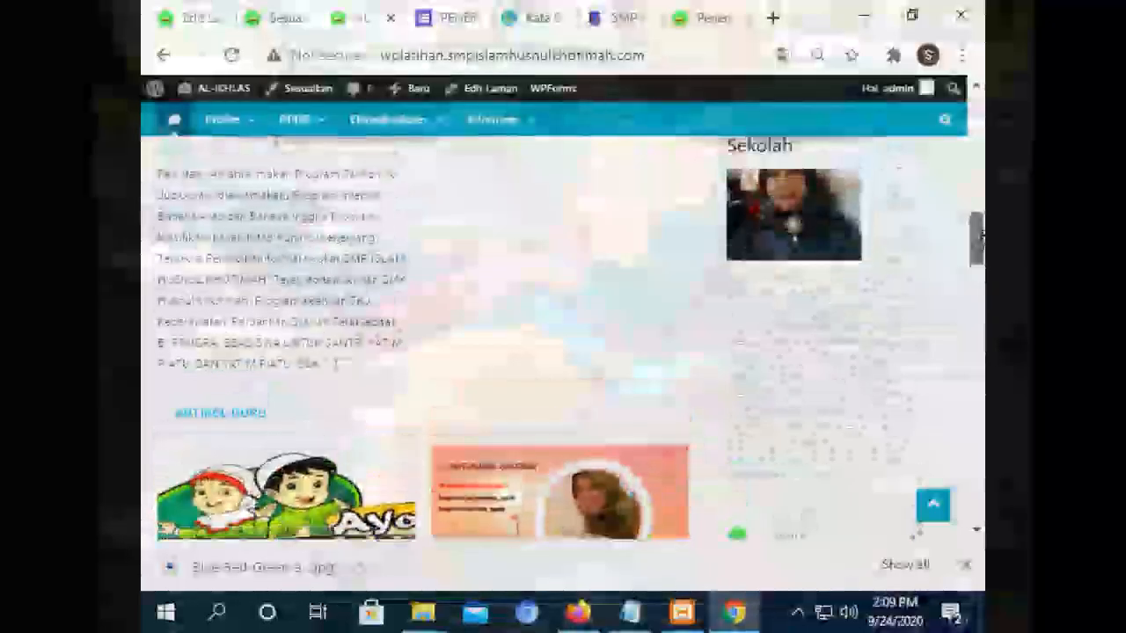
{"action": "left_click", "coordinate": [200, 17]}
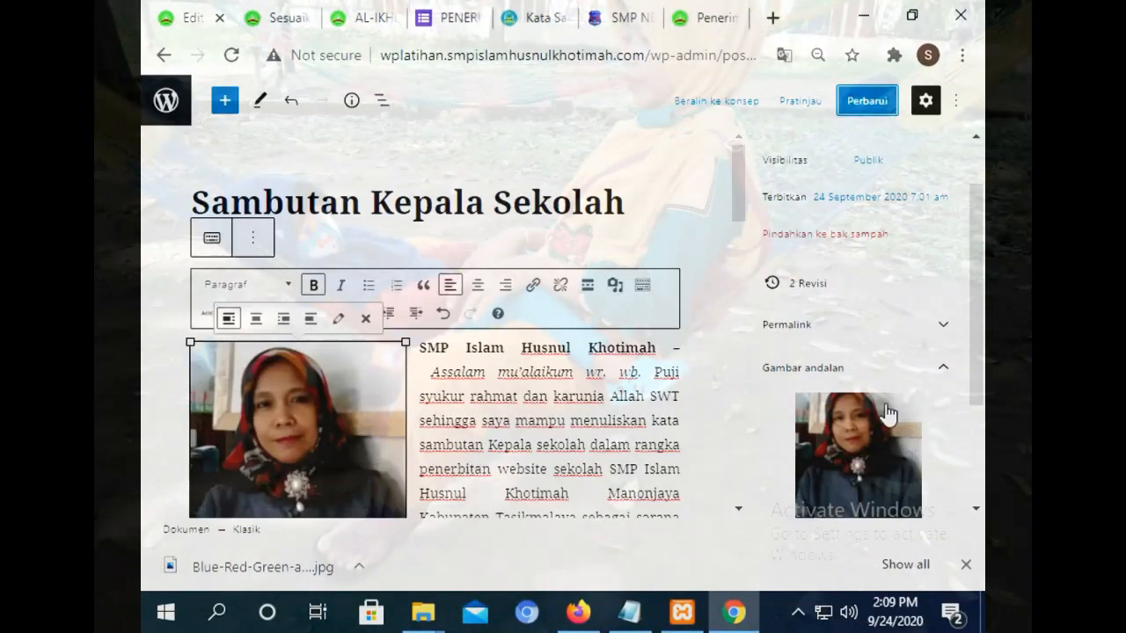
{"action": "left_click_drag", "start_coordinate": [979, 299], "coordinate": [352, 76]}
{"action": "left_click", "coordinate": [302, 15]}
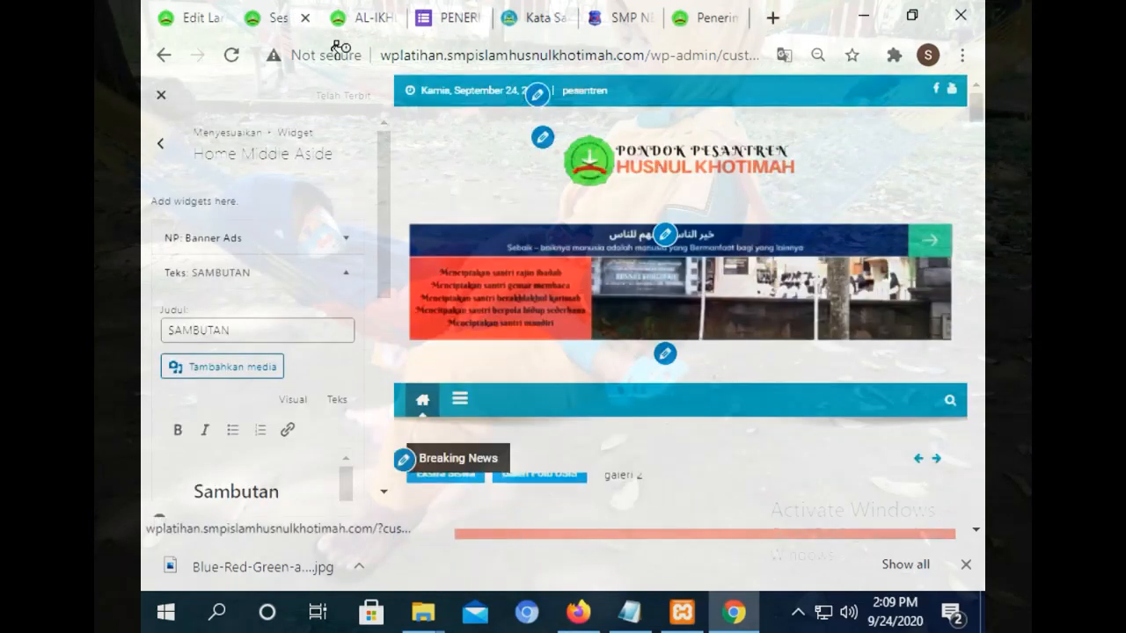
{"action": "left_click", "coordinate": [378, 12]}
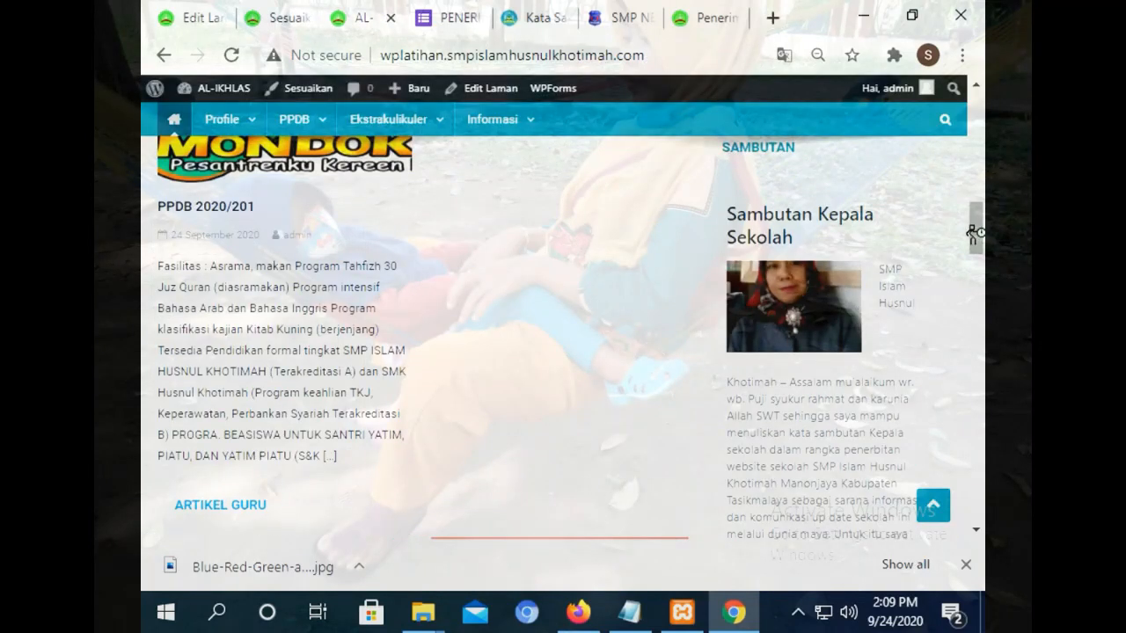
{"action": "mouse_move", "coordinate": [973, 232]}
{"action": "left_mouse_down"}
{"action": "mouse_move", "coordinate": [976, 243]}
{"action": "mouse_move", "coordinate": [981, 222]}
{"action": "left_mouse_up"}
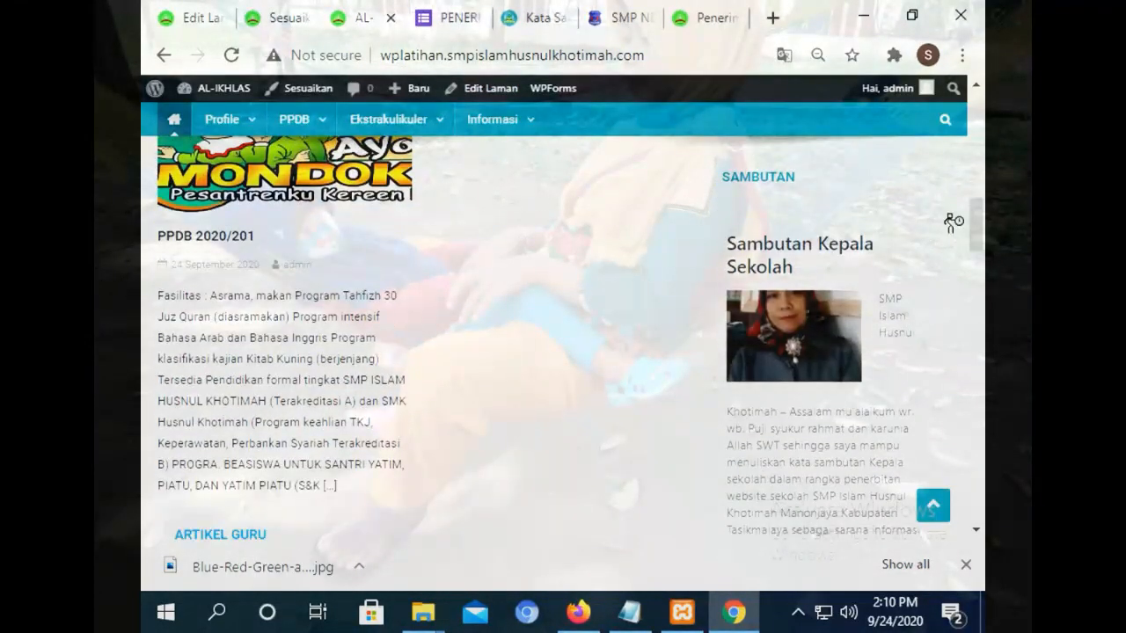
Try browser zoom levels of 75% and 67%, then restore 100% and scroll the page.
{"action": "left_click", "coordinate": [963, 55]}
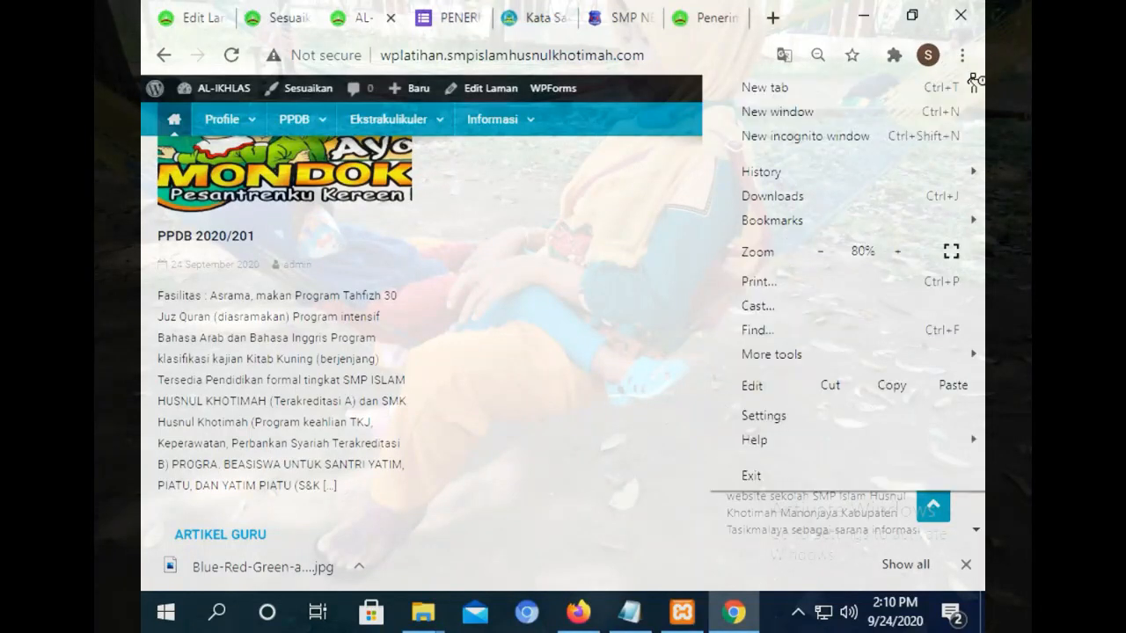
{"action": "left_click", "coordinate": [814, 254]}
{"action": "left_click", "coordinate": [572, 275]}
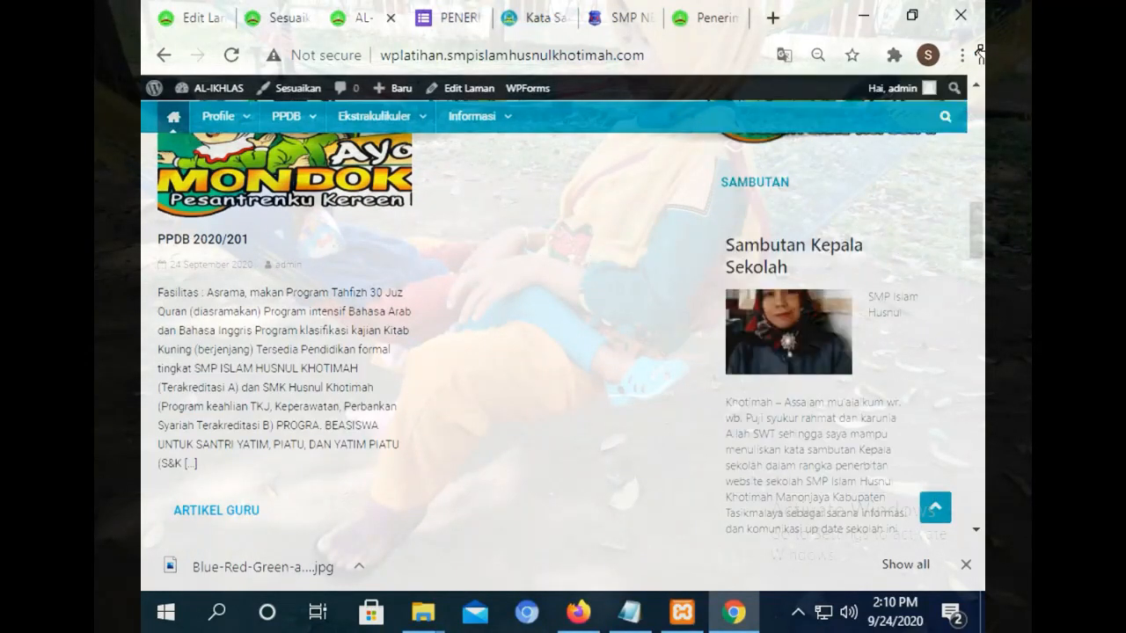
{"action": "left_click", "coordinate": [975, 55]}
{"action": "left_click", "coordinate": [815, 253]}
{"action": "left_click", "coordinate": [570, 282]}
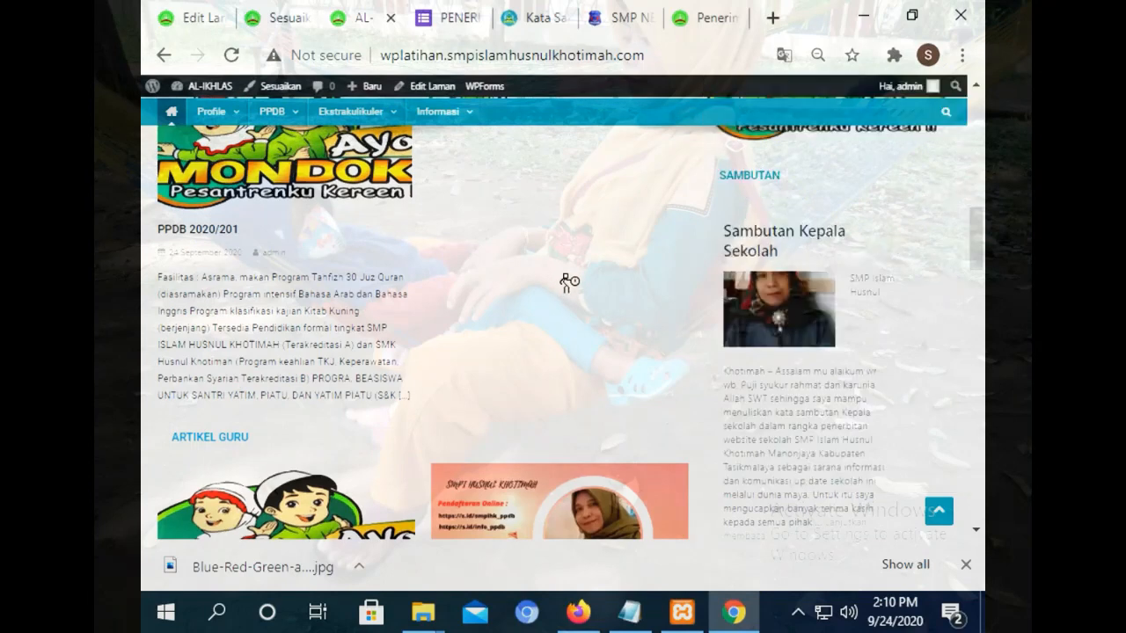
{"action": "left_click", "coordinate": [962, 55]}
{"action": "left_click", "coordinate": [899, 255]}
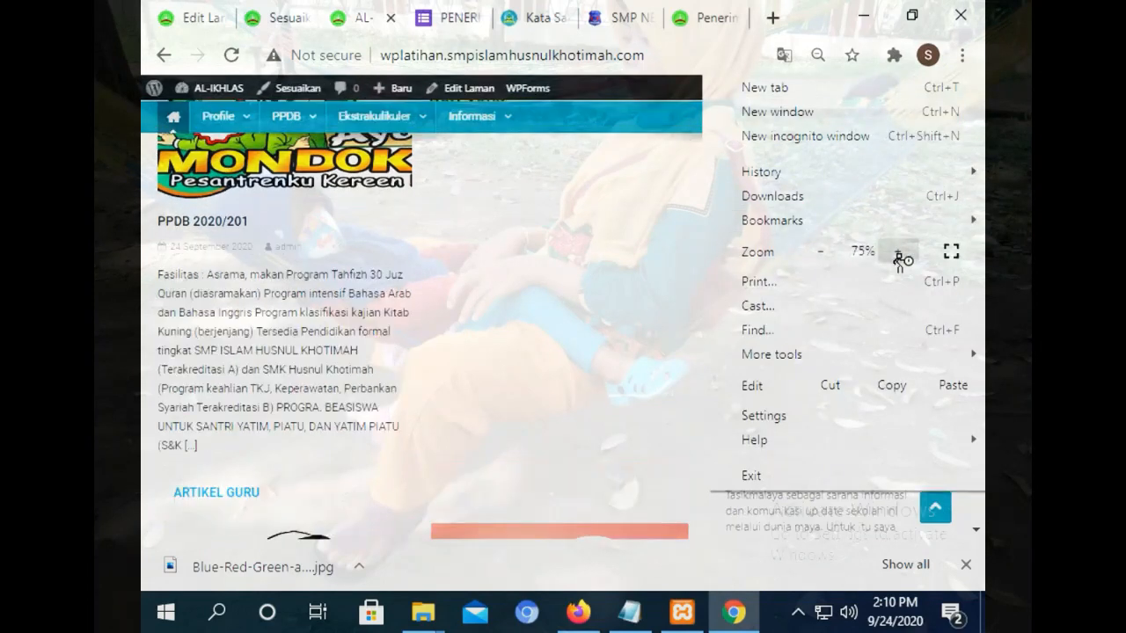
{"action": "left_click", "coordinate": [899, 255]}
{"action": "left_click", "coordinate": [899, 255]}
{"action": "left_click", "coordinate": [899, 255]}
{"action": "left_click", "coordinate": [621, 190]}
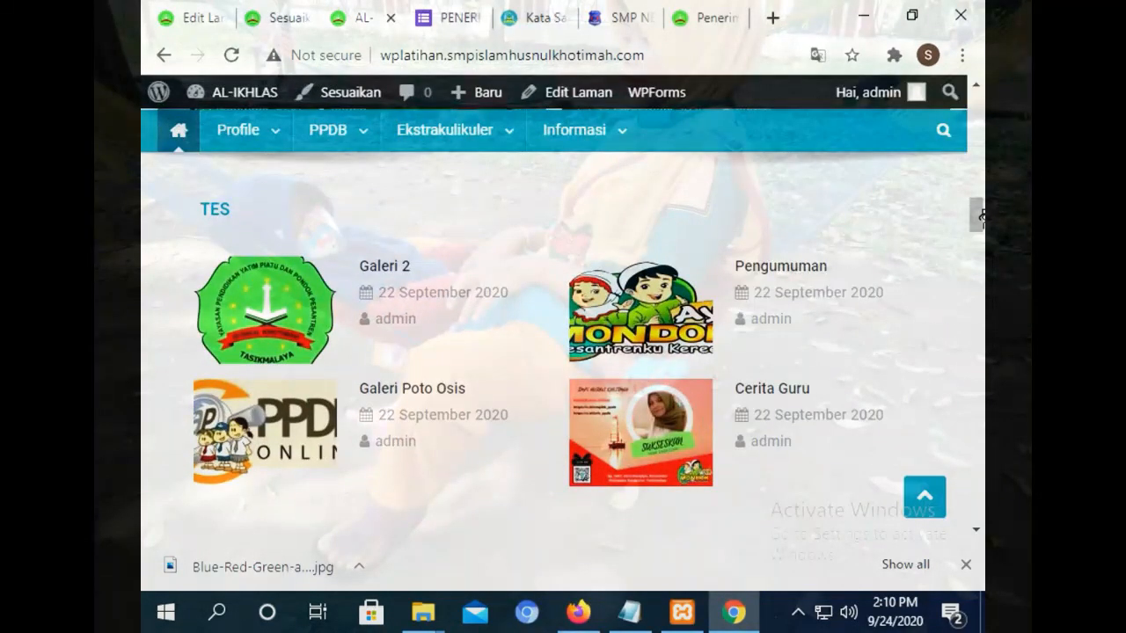
{"action": "left_click_drag", "start_coordinate": [979, 218], "coordinate": [980, 261]}
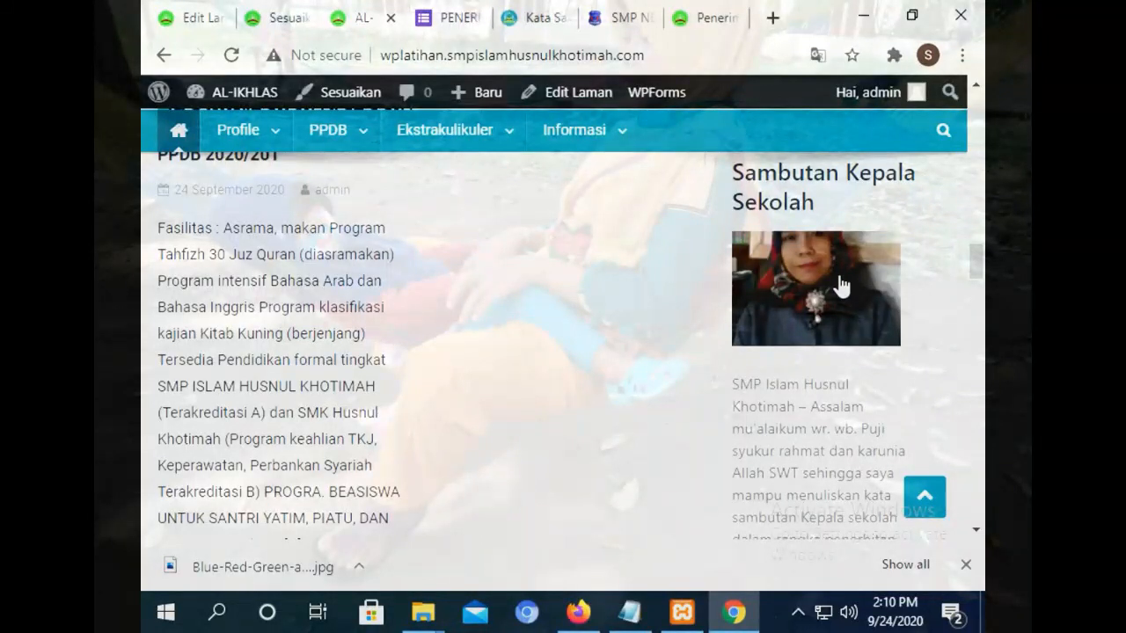
{"action": "right_click", "coordinate": [786, 273]}
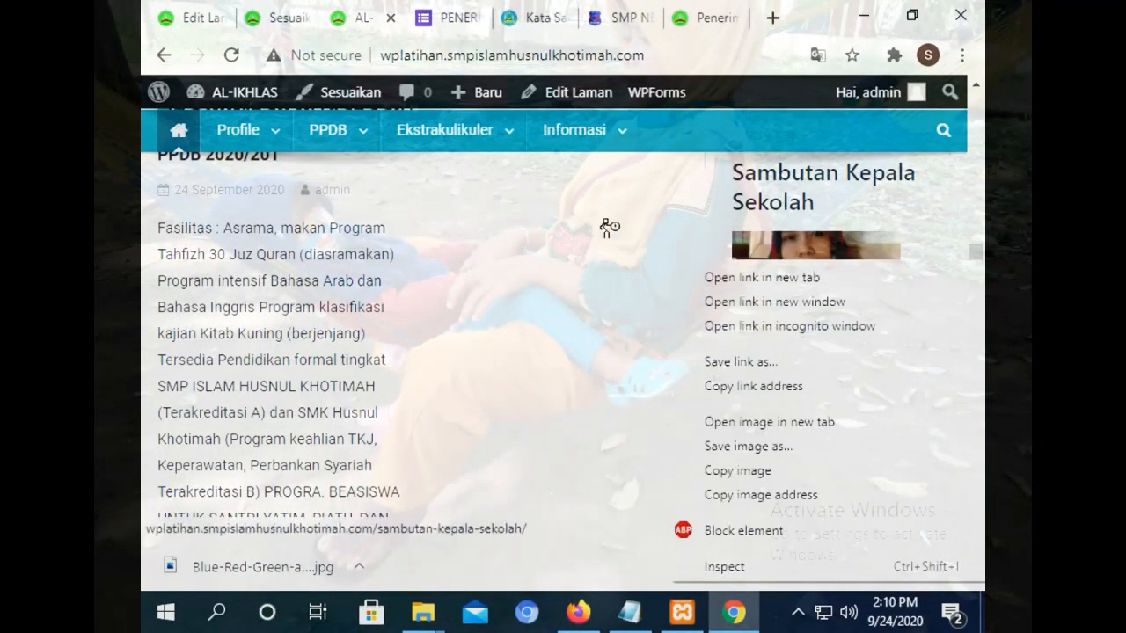
{"action": "left_click", "coordinate": [742, 227]}
{"action": "left_click_drag", "start_coordinate": [968, 256], "coordinate": [950, 111]}
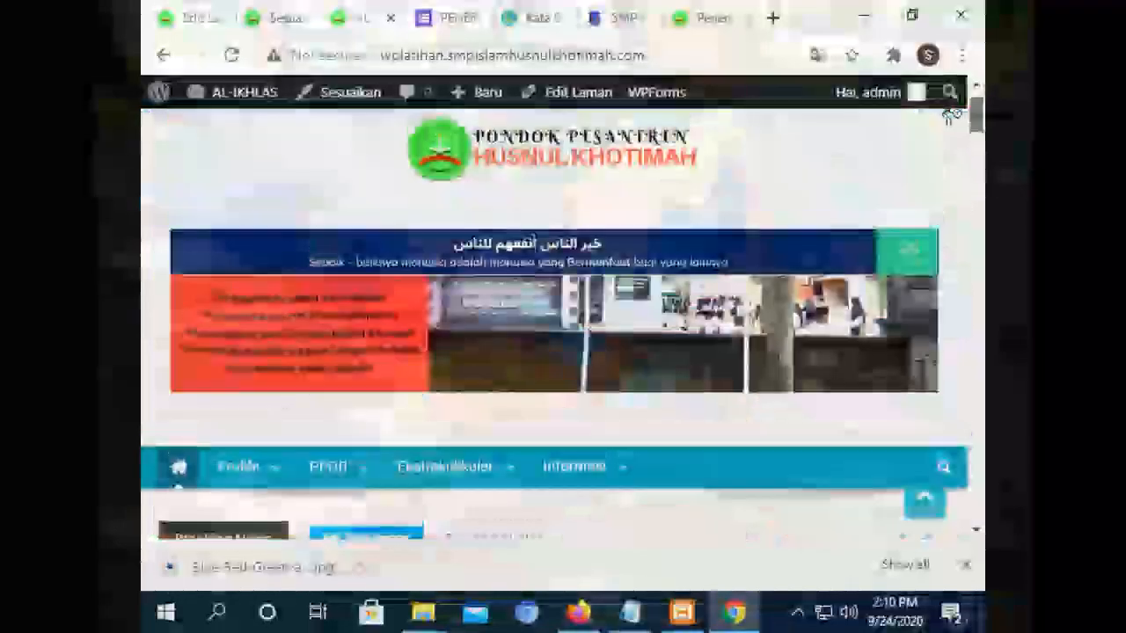
Set the browser zoom to 80% and scroll down to the footer's Info Lokasi column.
{"action": "left_click", "coordinate": [962, 56]}
{"action": "left_click", "coordinate": [818, 280]}
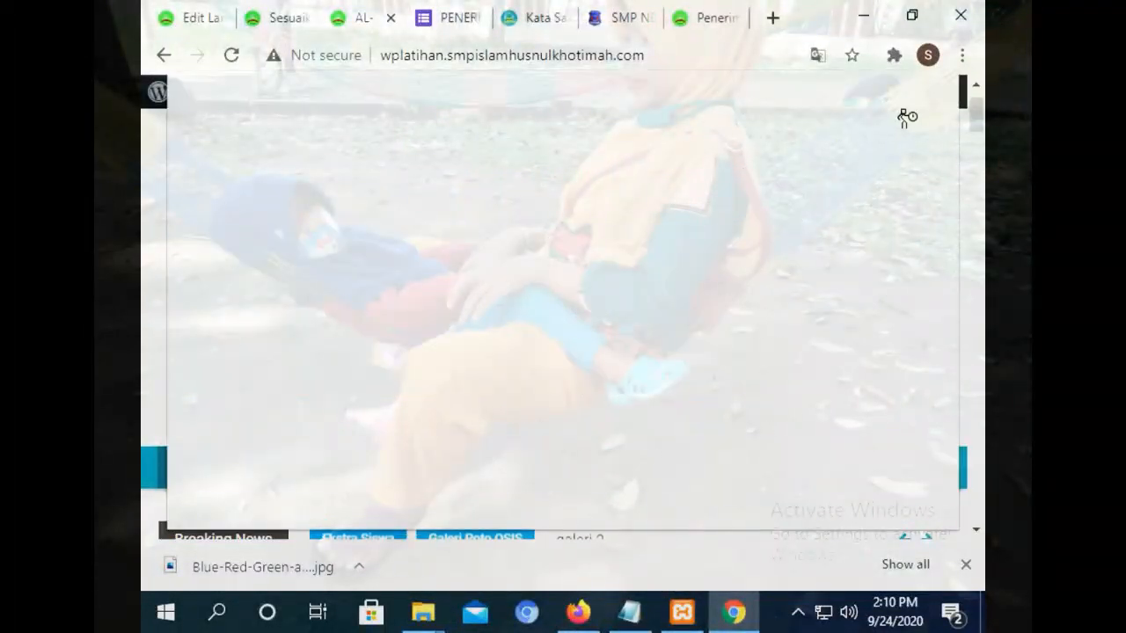
{"action": "left_click", "coordinate": [903, 498]}
{"action": "left_click", "coordinate": [962, 55]}
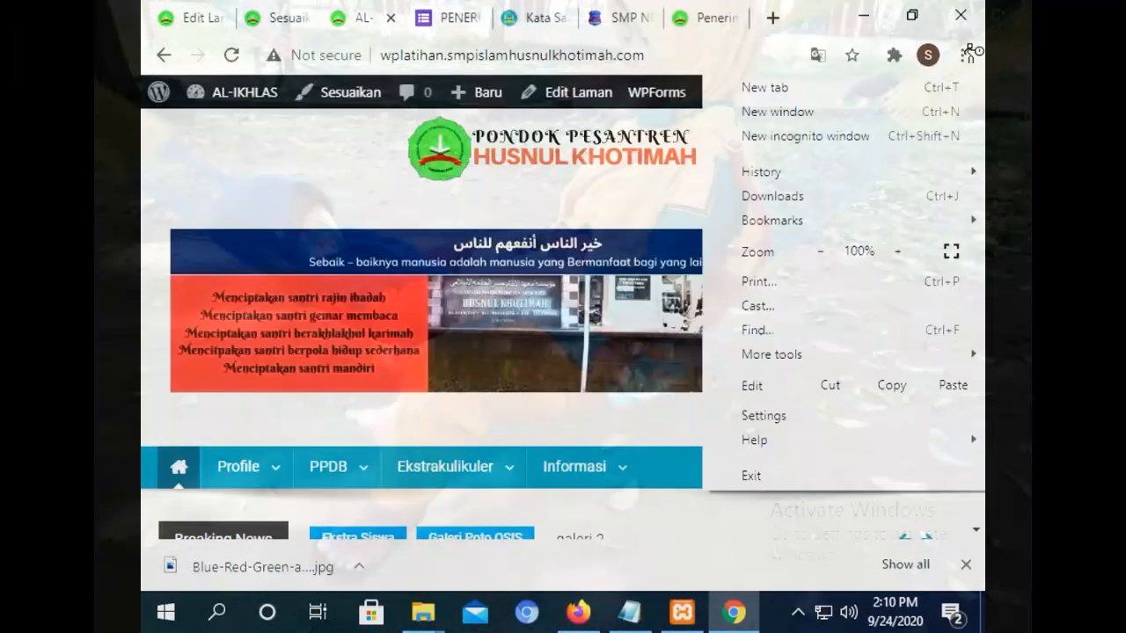
{"action": "left_click", "coordinate": [821, 254]}
{"action": "left_click", "coordinate": [821, 254]}
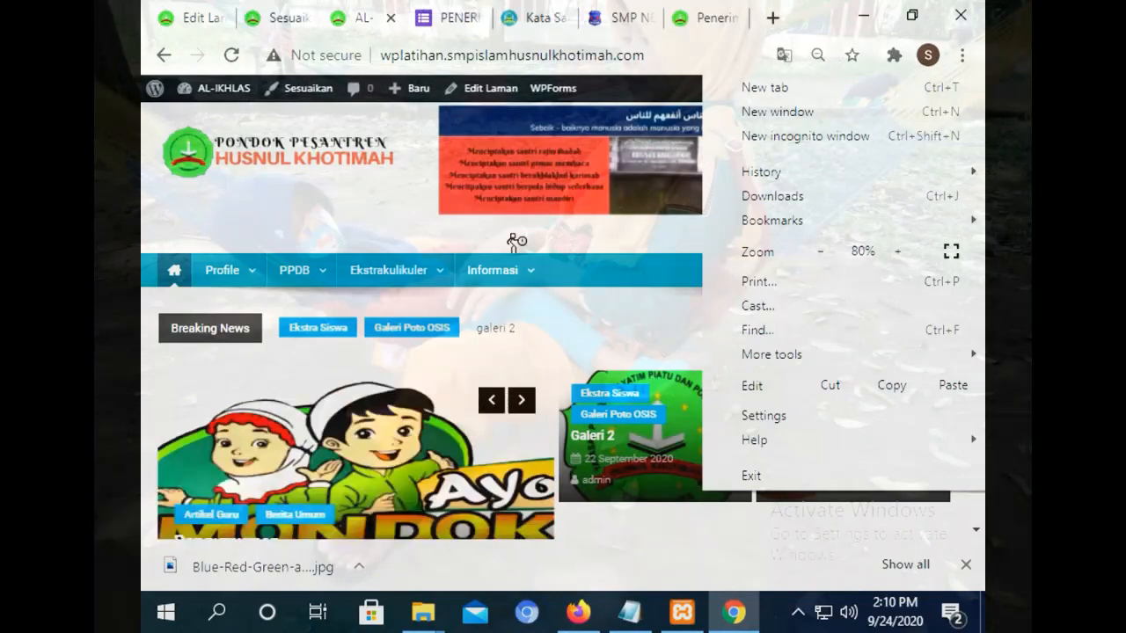
{"action": "left_click", "coordinate": [565, 246]}
{"action": "left_click_drag", "start_coordinate": [979, 149], "coordinate": [971, 458]}
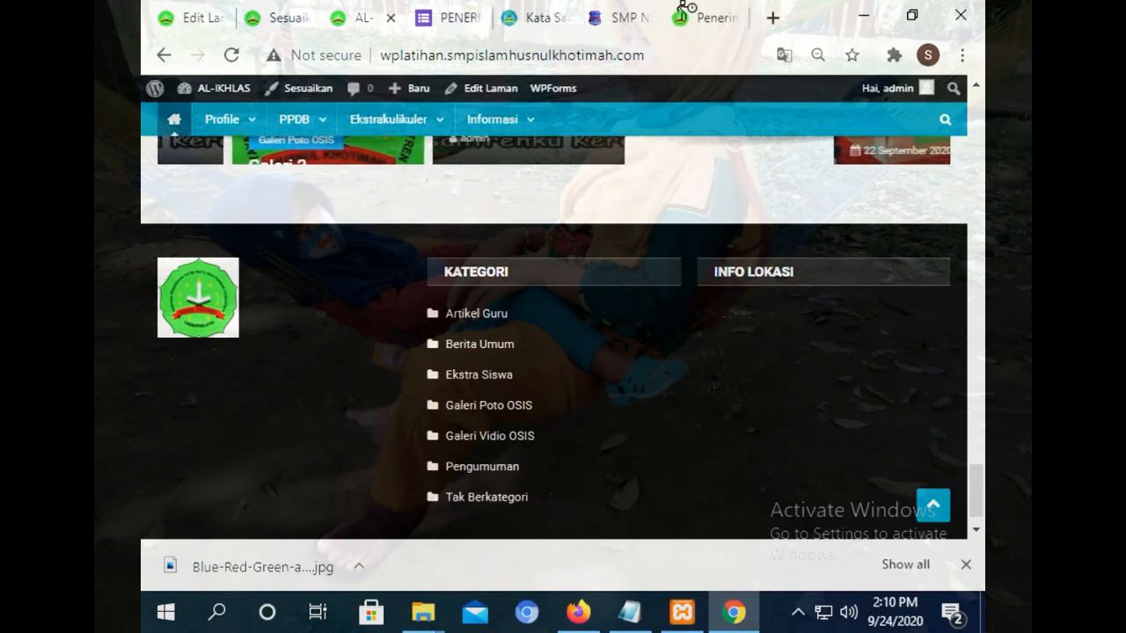
Open the Google Maps site through a Google search.
{"action": "left_click", "coordinate": [737, 17]}
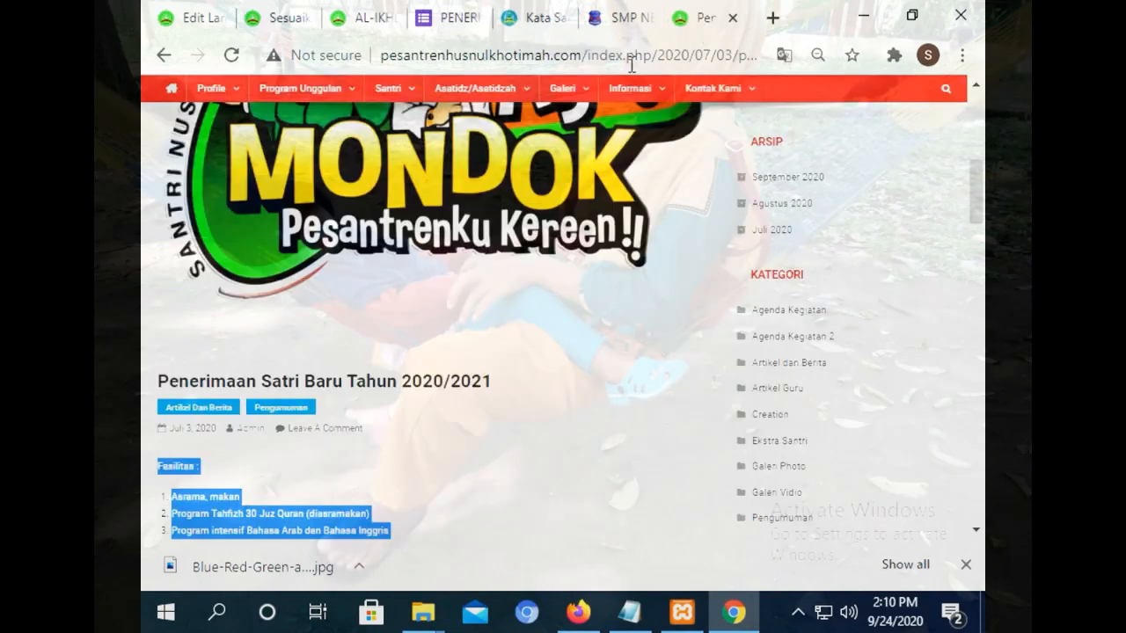
{"action": "left_click", "coordinate": [486, 55]}
{"action": "type", "text": "Google.com"}
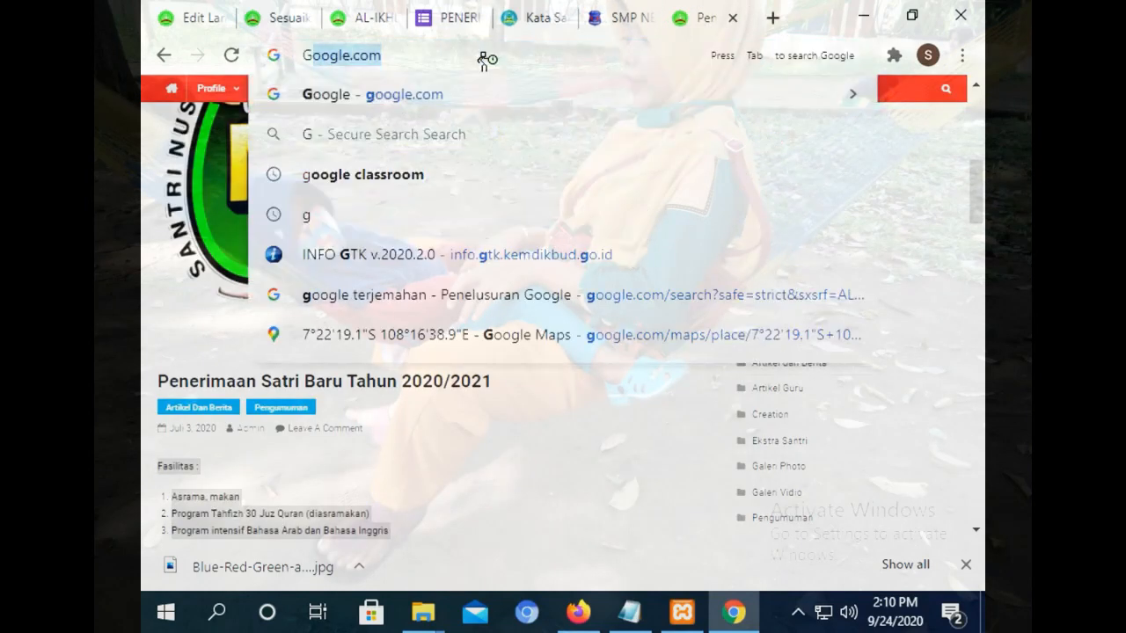
{"action": "key", "text": "Return"}
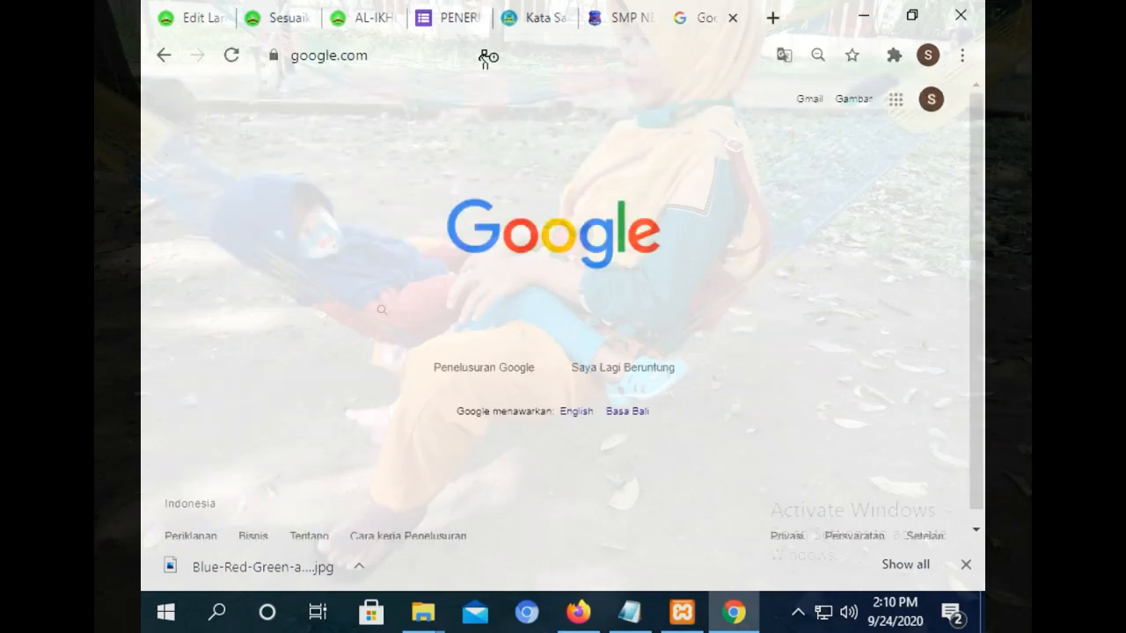
{"action": "type", "text": "GOO"}
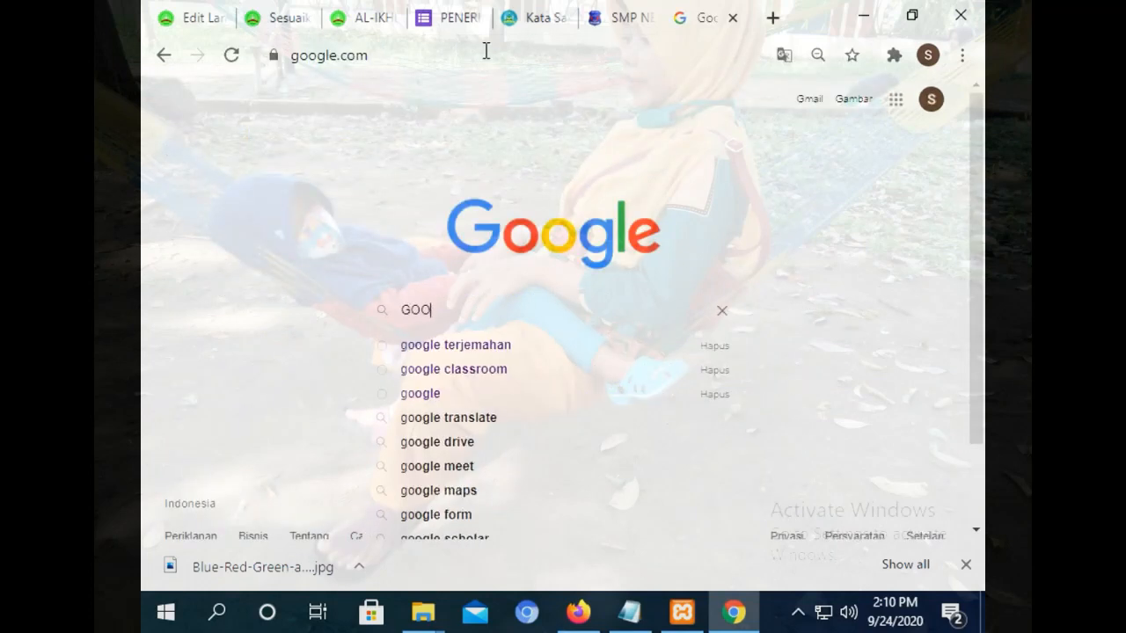
{"action": "type", "text": "GLE"}
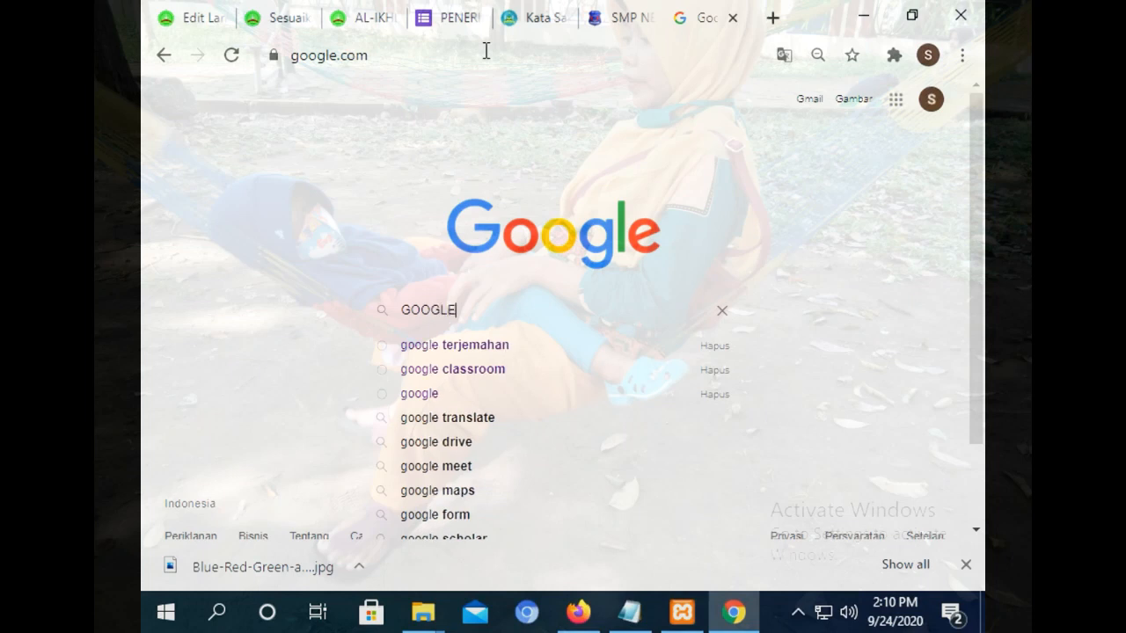
{"action": "left_click", "coordinate": [453, 494]}
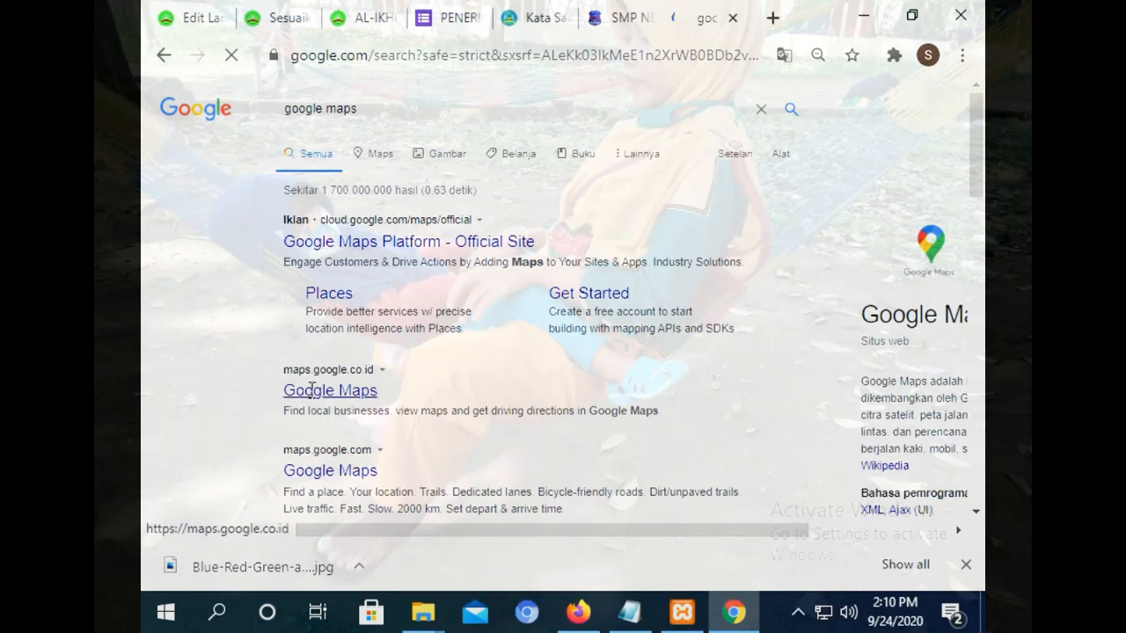
{"action": "left_click", "coordinate": [310, 464]}
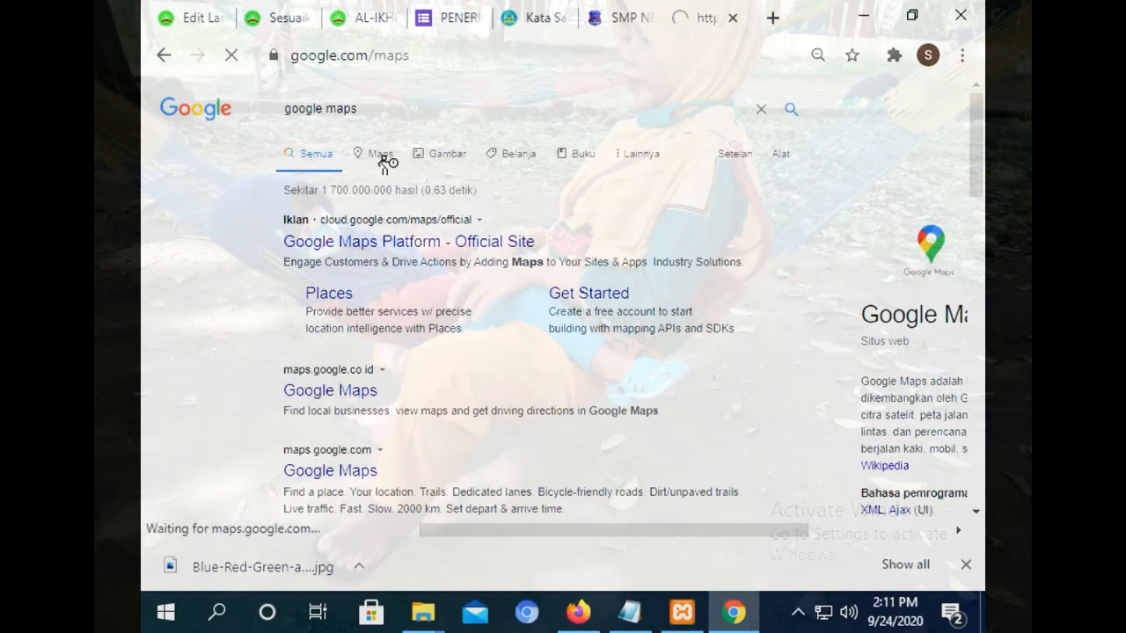
Find SMP Islam Husnul Khotimah on the map and copy its Sematkan peta HTML.
{"action": "left_click", "coordinate": [322, 105]}
{"action": "type", "text": "smp"}
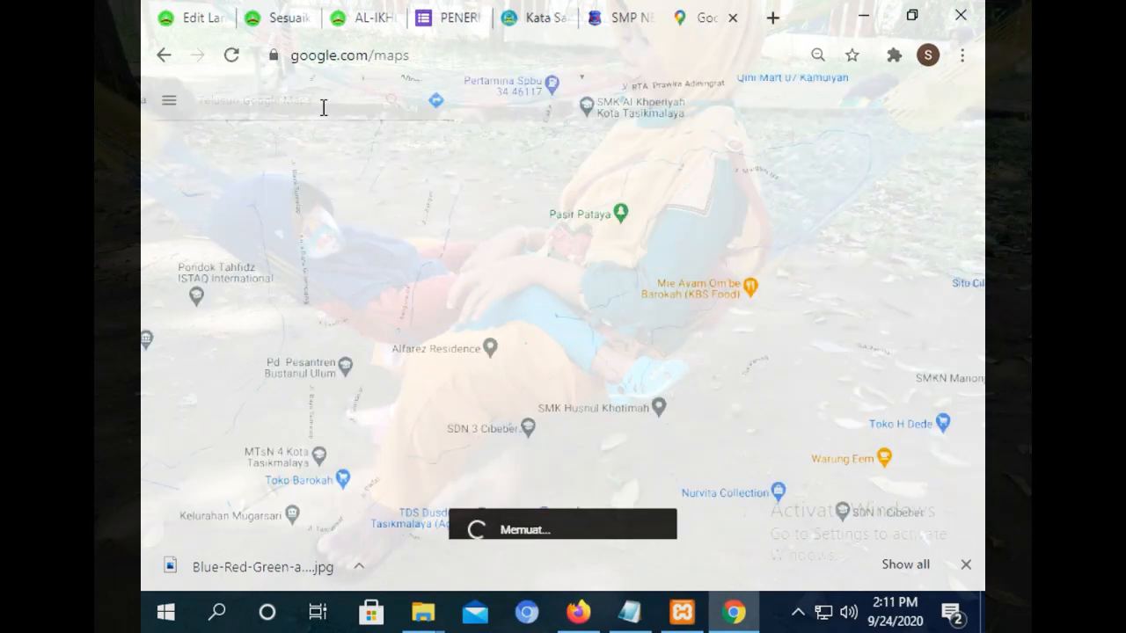
{"action": "type", "text": " sil"}
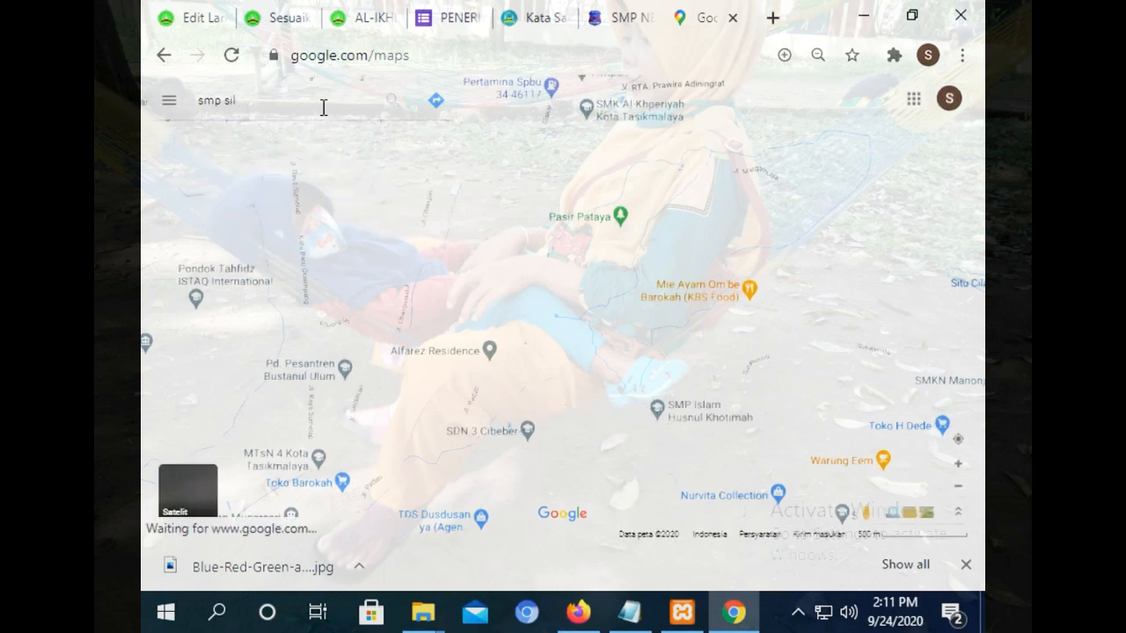
{"action": "key", "text": "BackSpace"}
{"action": "key", "text": "BackSpace"}
{"action": "key", "text": "BackSpace"}
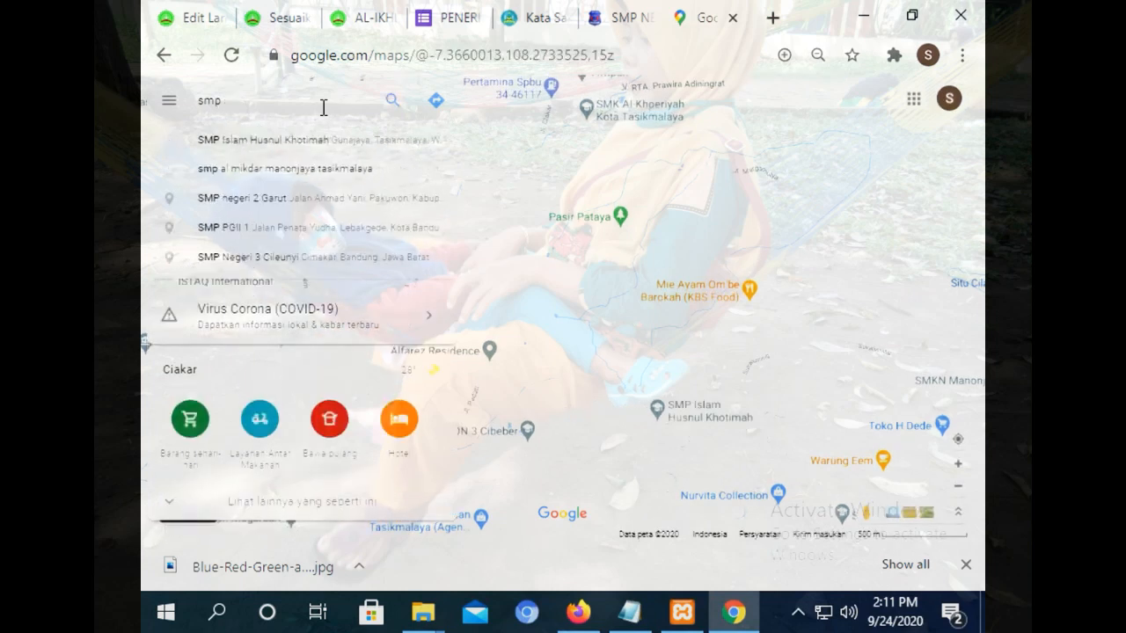
{"action": "left_click", "coordinate": [326, 140]}
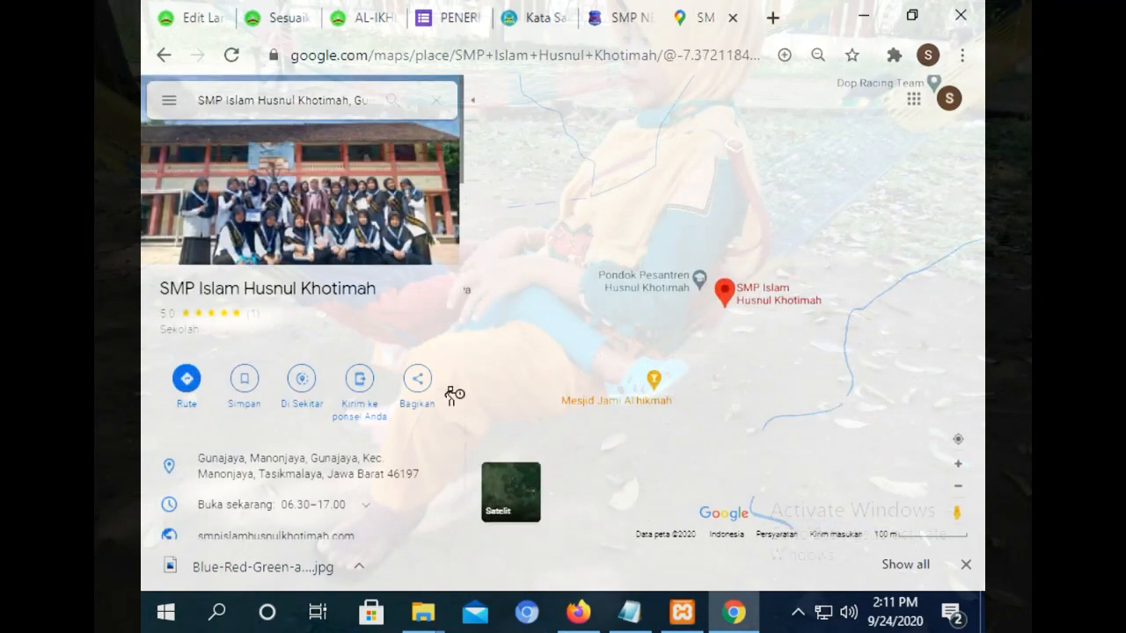
{"action": "left_click", "coordinate": [398, 400]}
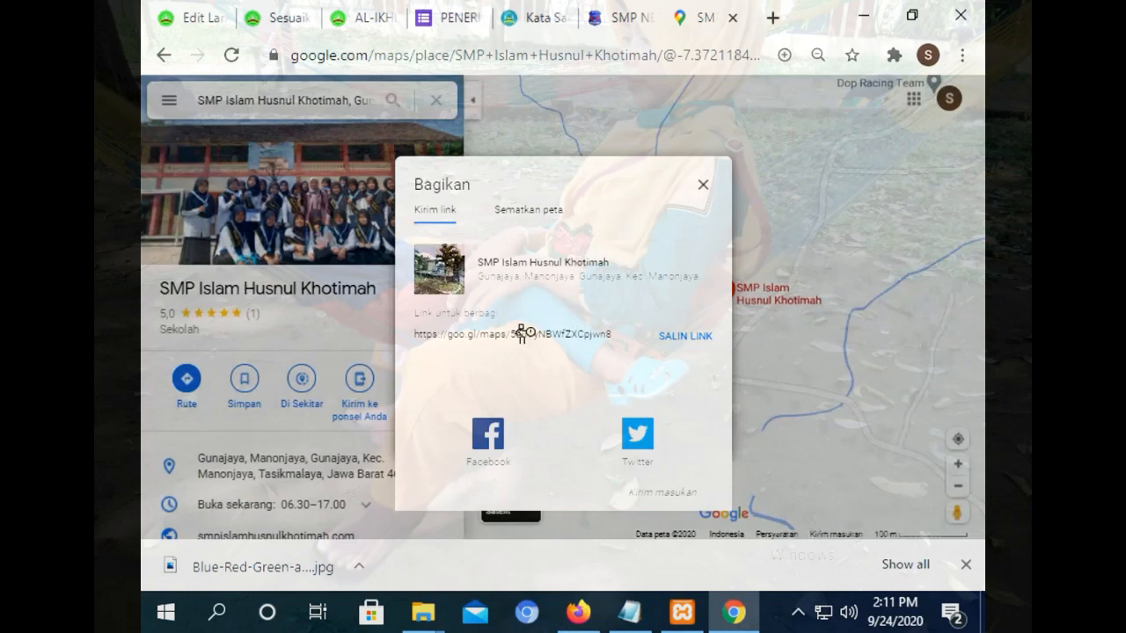
{"action": "left_click", "coordinate": [526, 212]}
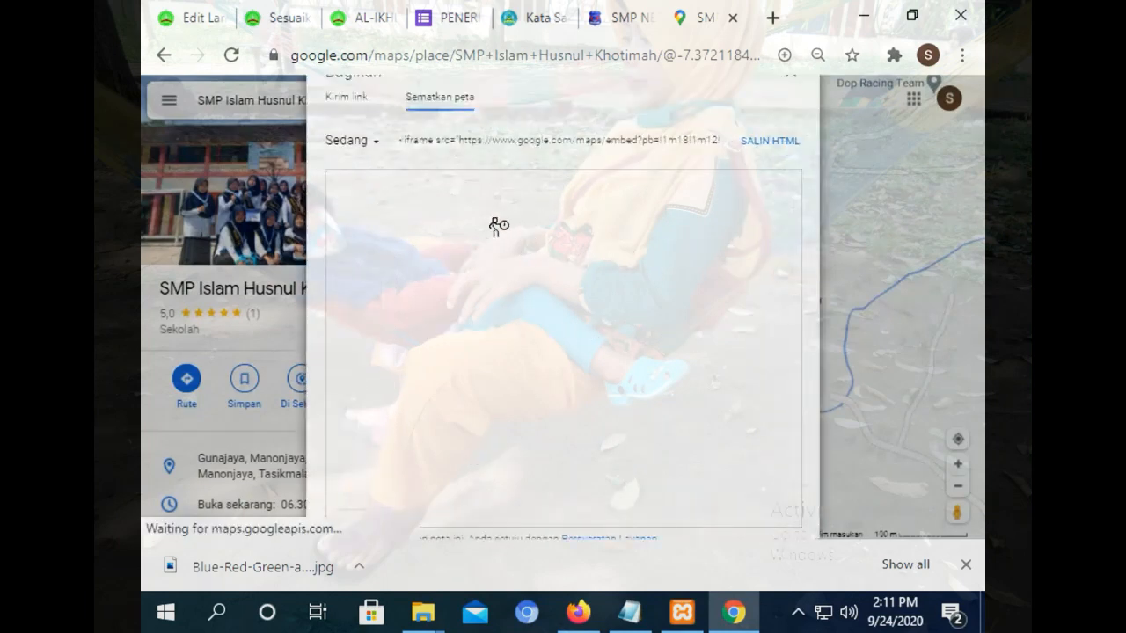
{"action": "left_click", "coordinate": [524, 142]}
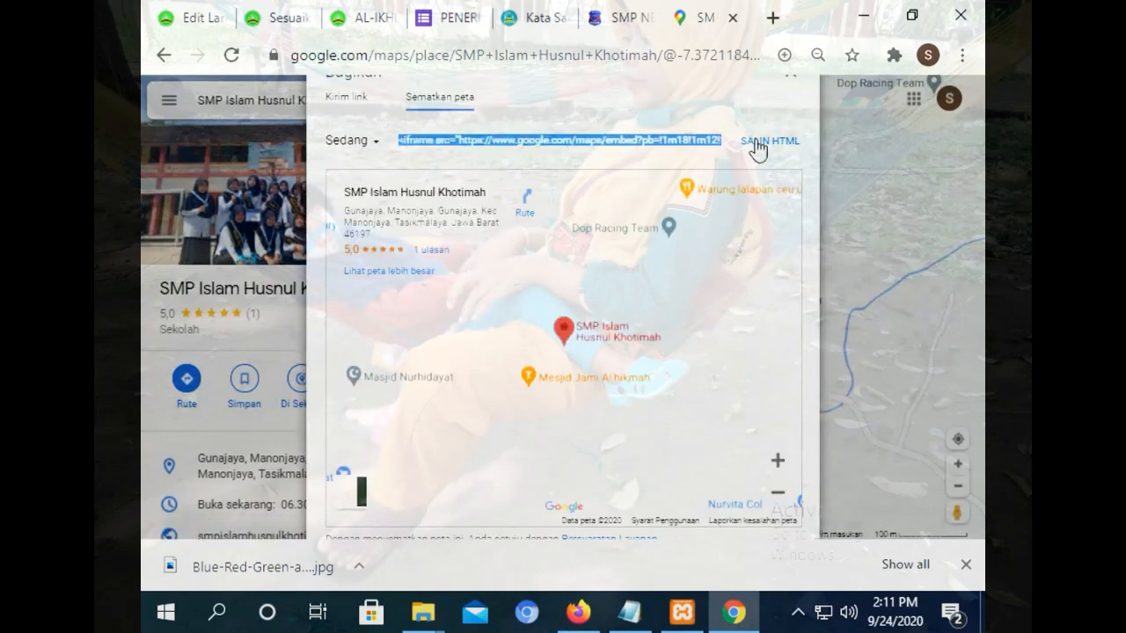
{"action": "left_click", "coordinate": [761, 142]}
{"action": "left_click", "coordinate": [299, 25]}
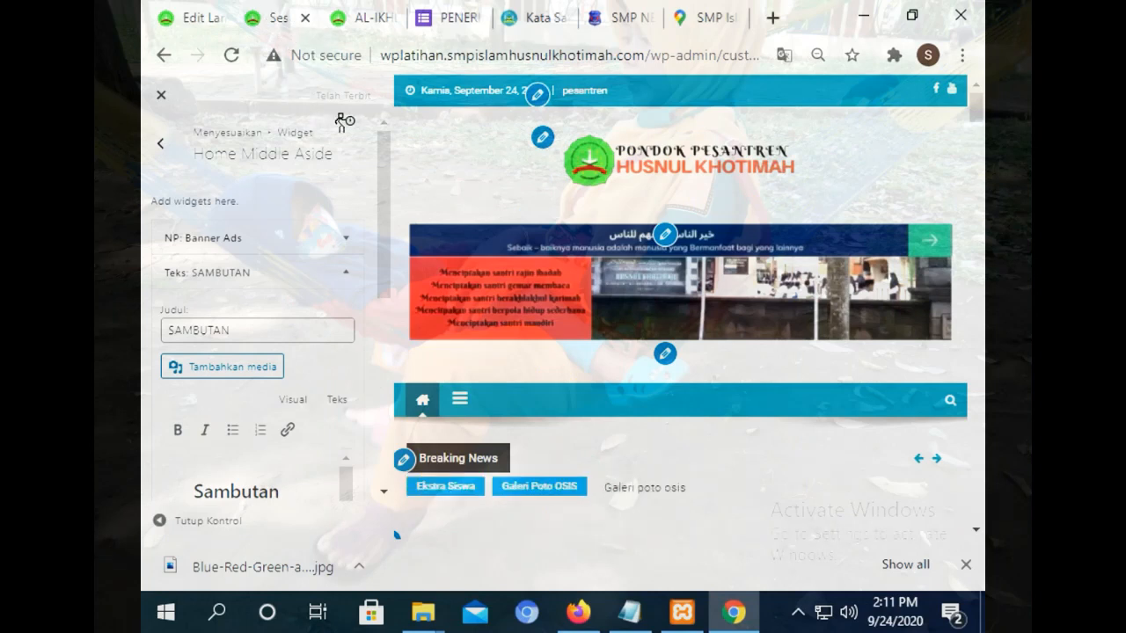
Remove the old Info Lokasi text widget from the Footer 3 widget area.
{"action": "left_click", "coordinate": [160, 143]}
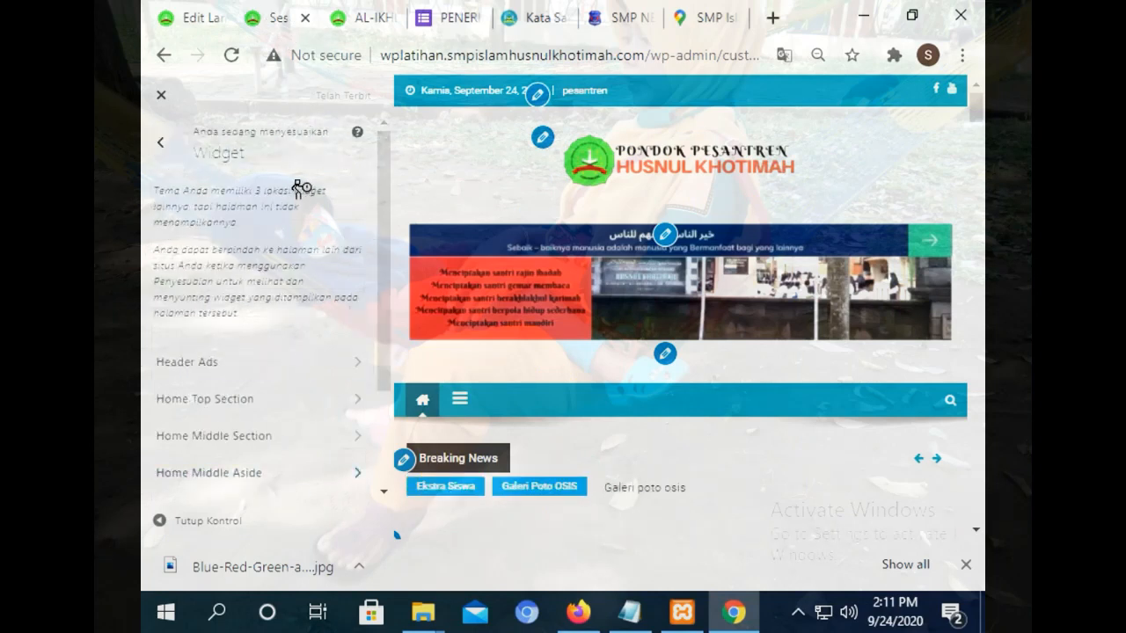
{"action": "left_click_drag", "start_coordinate": [382, 206], "coordinate": [364, 394]}
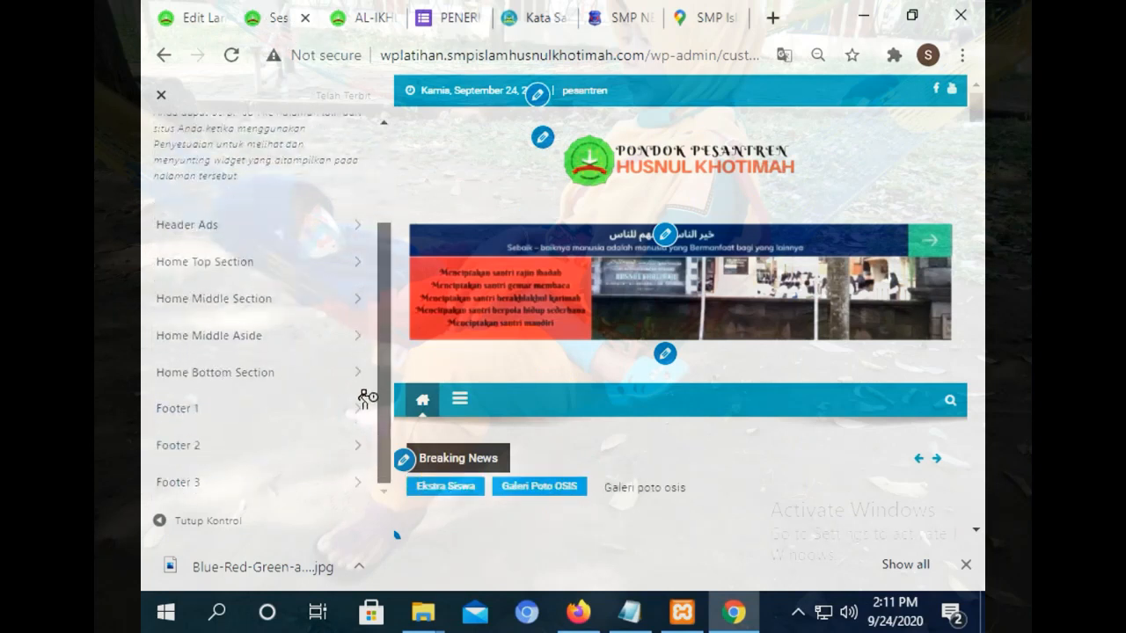
{"action": "left_click", "coordinate": [253, 479]}
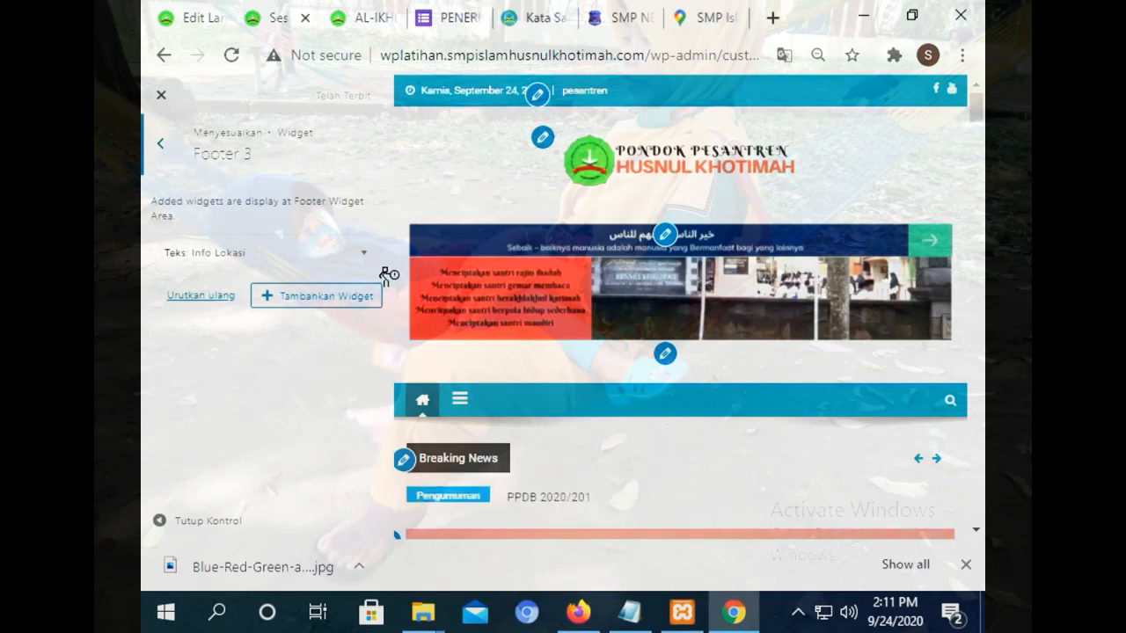
{"action": "left_click", "coordinate": [329, 248]}
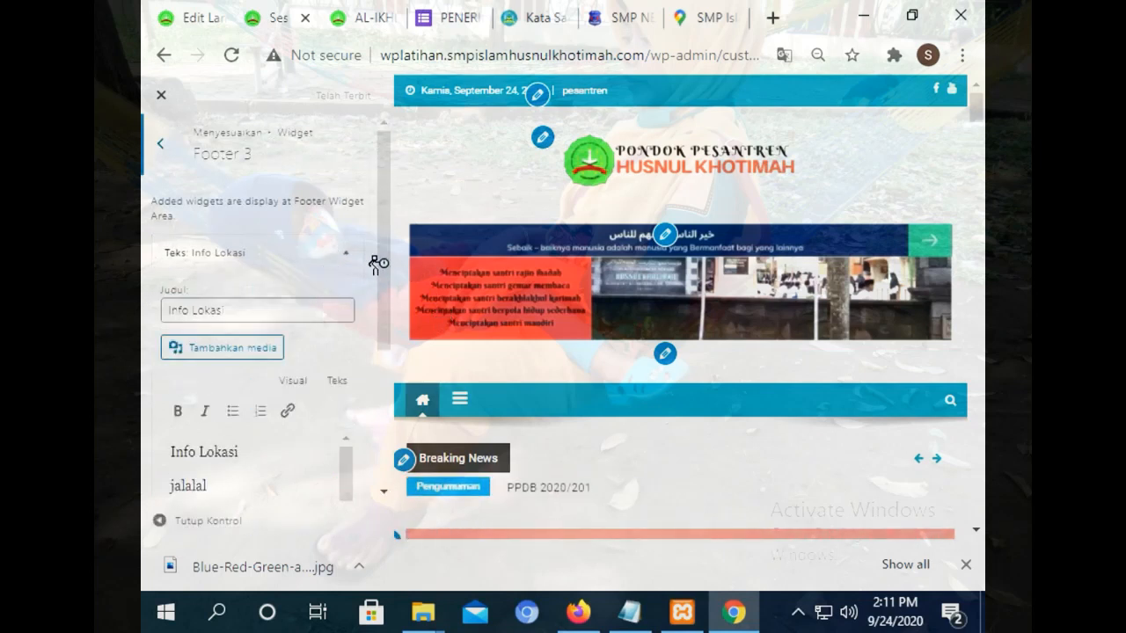
{"action": "left_click_drag", "start_coordinate": [378, 262], "coordinate": [381, 315]}
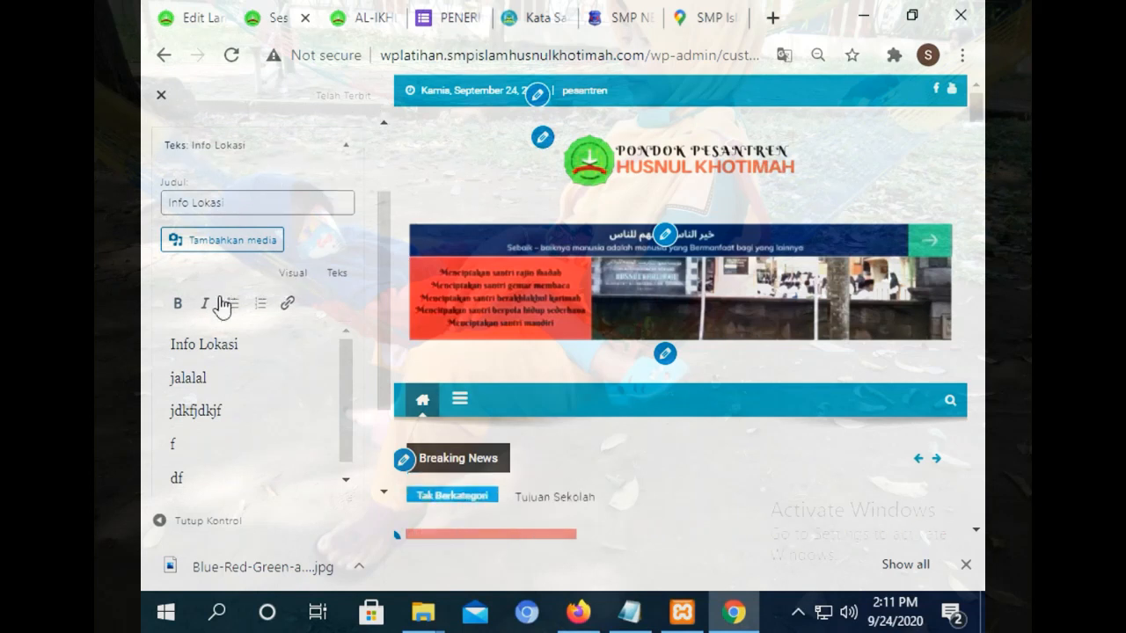
{"action": "left_click", "coordinate": [346, 153]}
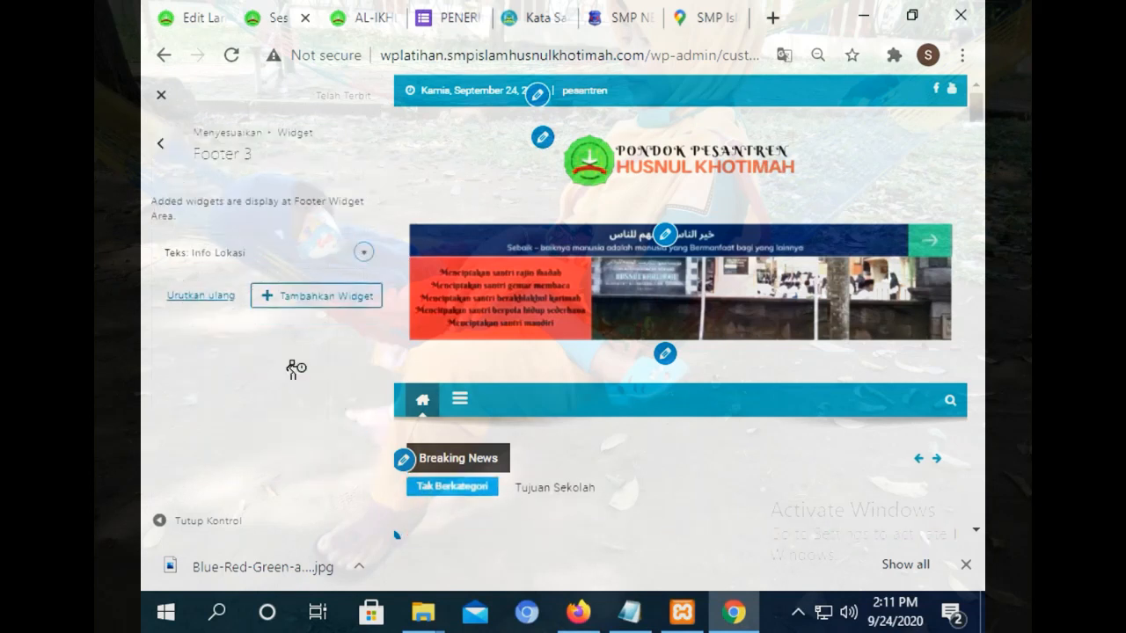
{"action": "left_click", "coordinate": [209, 253]}
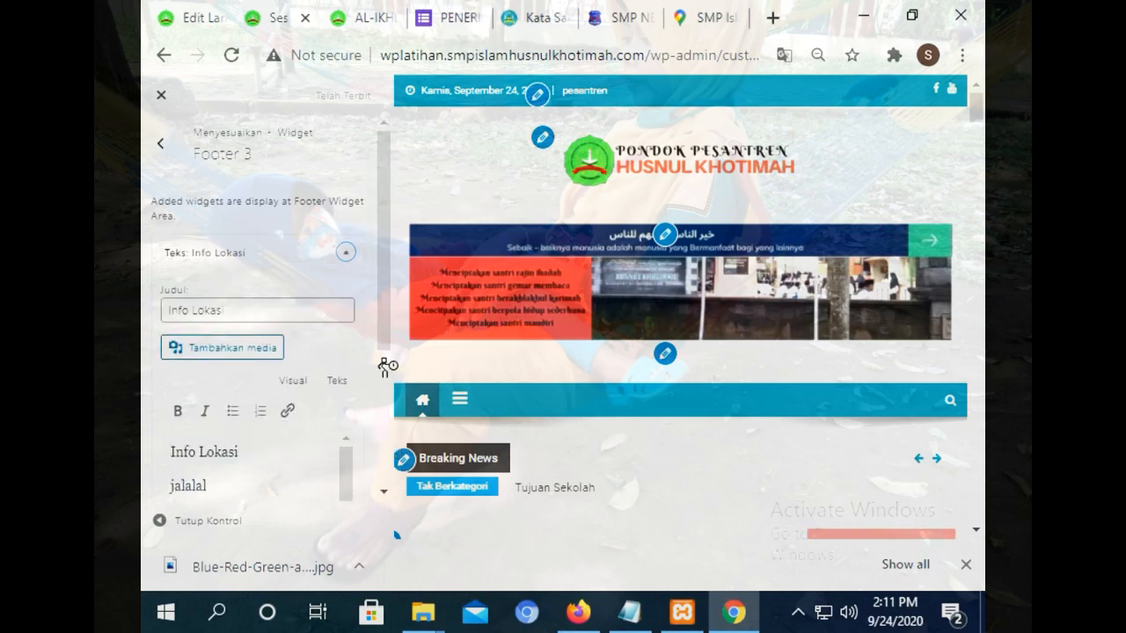
{"action": "left_click_drag", "start_coordinate": [383, 336], "coordinate": [380, 443]}
{"action": "left_click", "coordinate": [181, 441]}
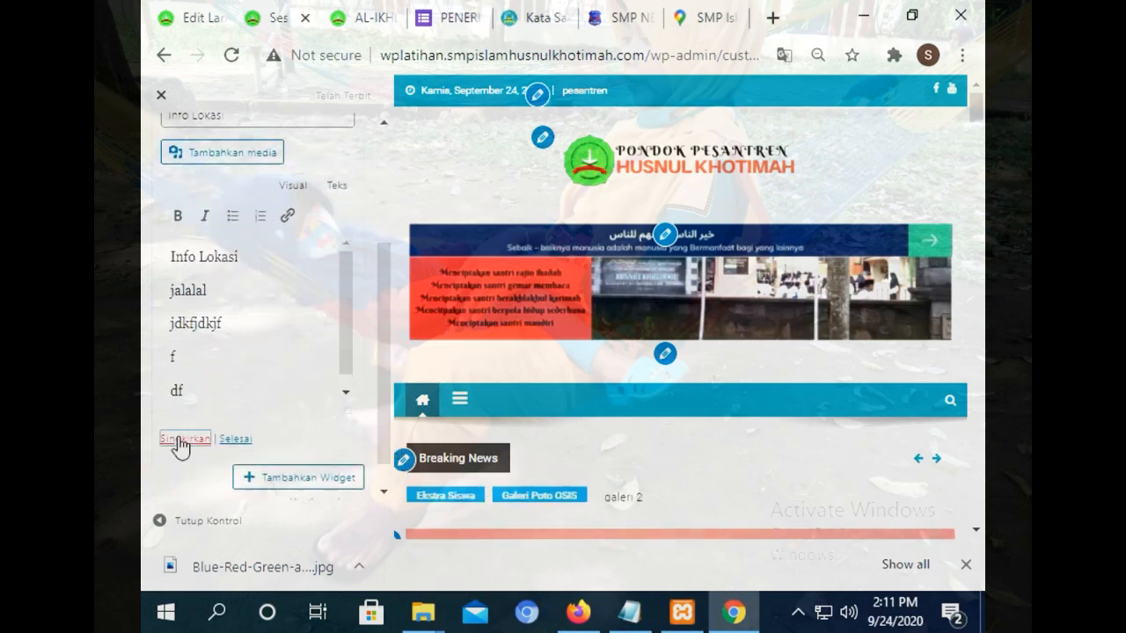
Add an HTML Khusus widget to Footer 3 and paste the Google Maps embed code.
{"action": "left_click", "coordinate": [325, 258]}
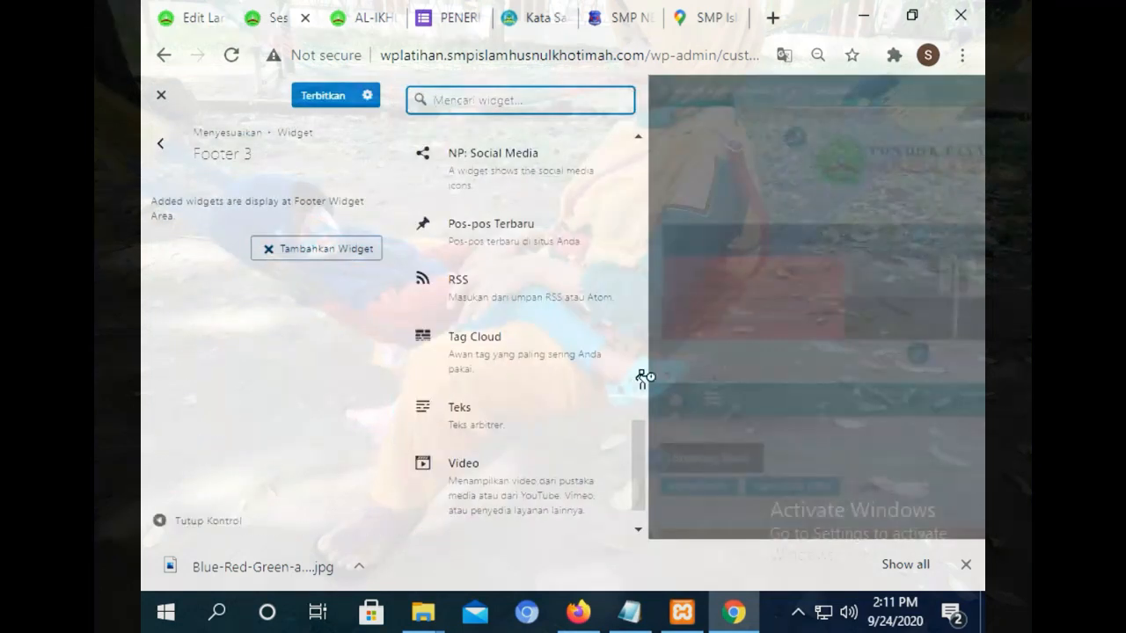
{"action": "left_click_drag", "start_coordinate": [641, 439], "coordinate": [636, 200]}
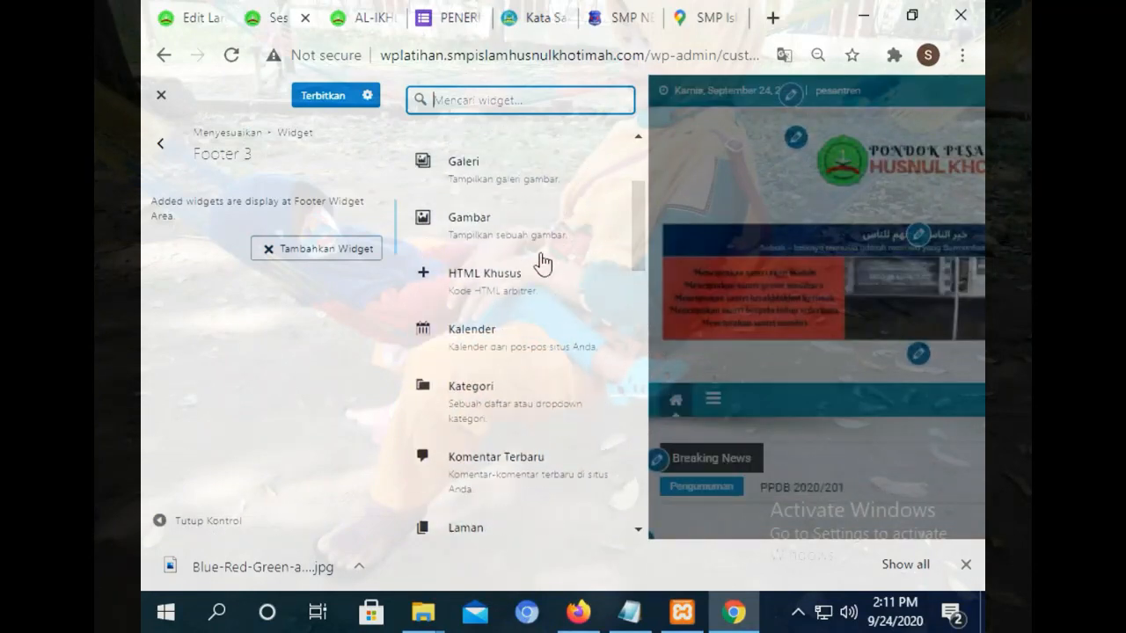
{"action": "left_click", "coordinate": [541, 266]}
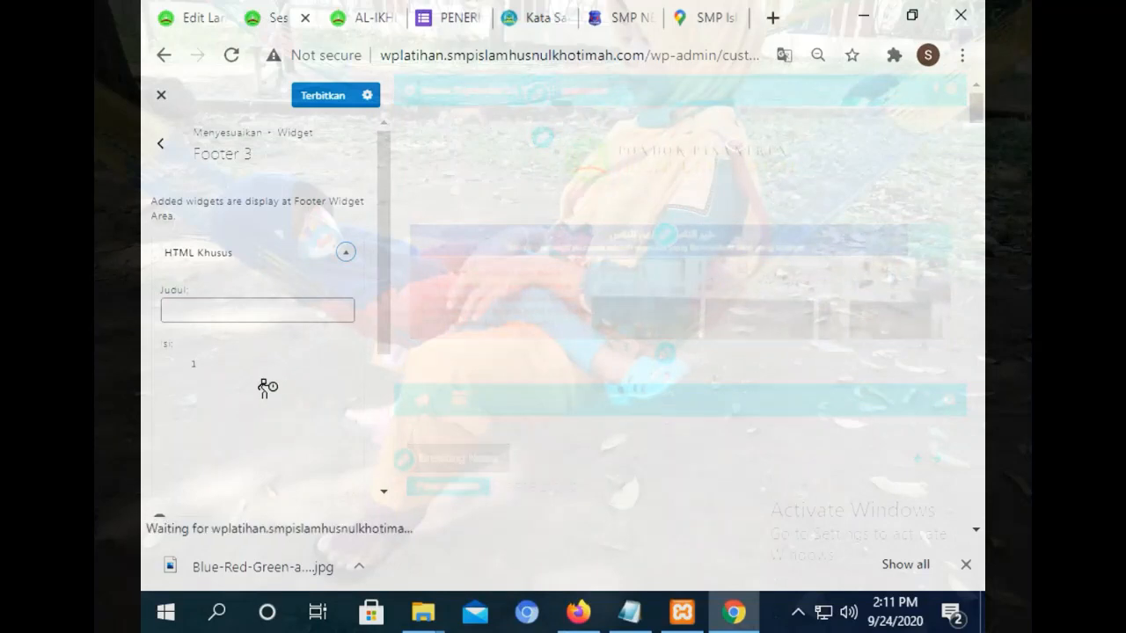
{"action": "right_click", "coordinate": [269, 372]}
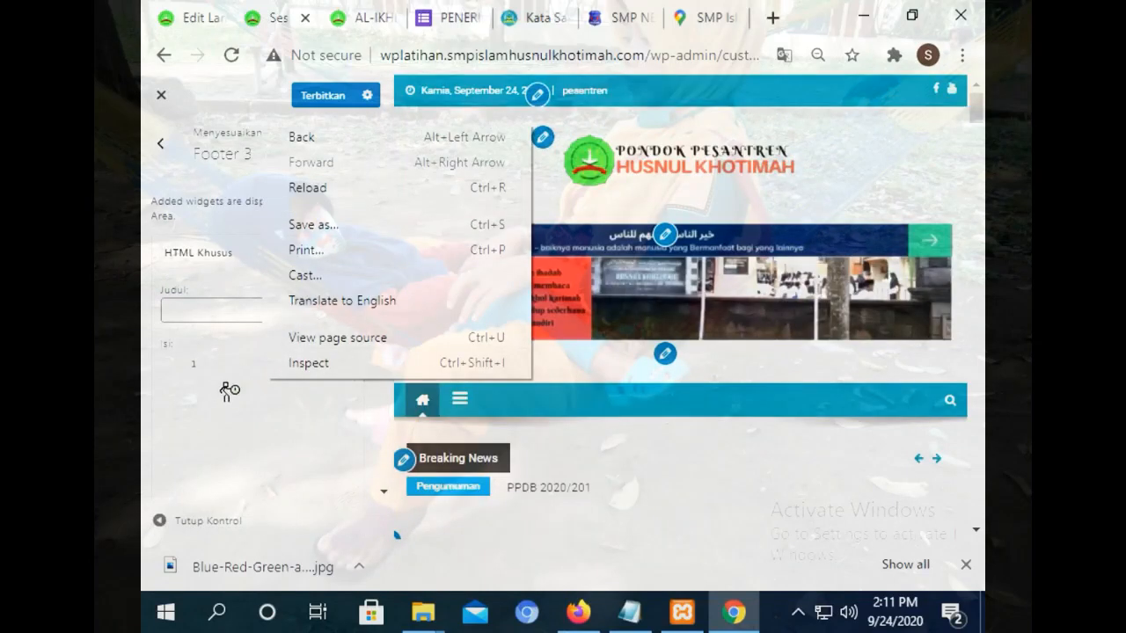
{"action": "left_click", "coordinate": [227, 388]}
{"action": "key", "text": "ctrl+v"}
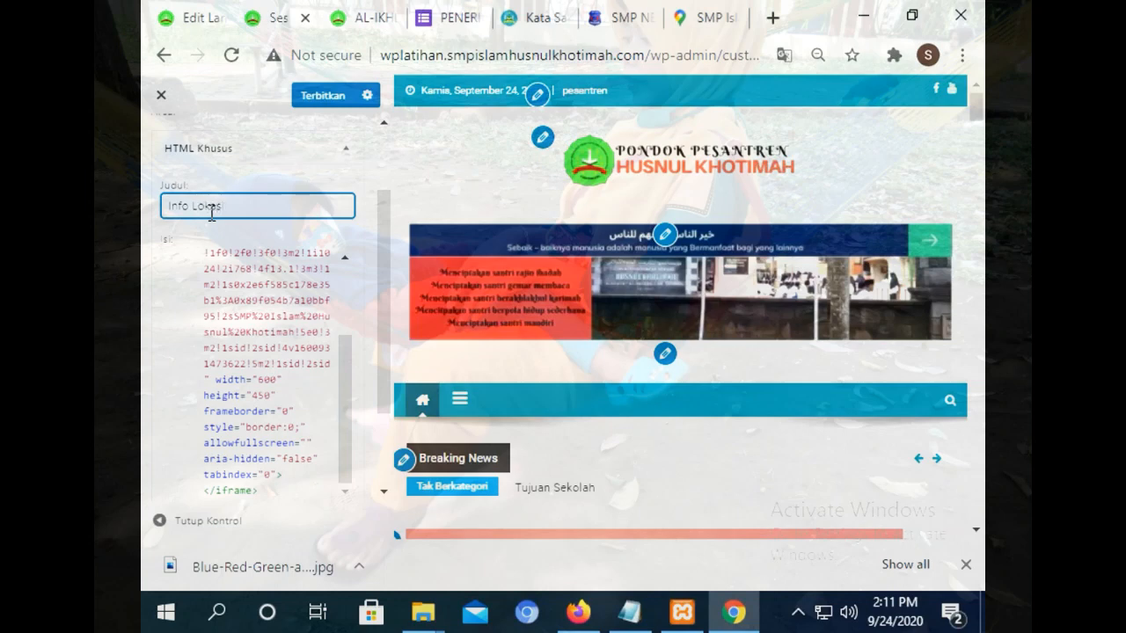
Publish the new location widget and reload the live site.
{"action": "left_click", "coordinate": [316, 101]}
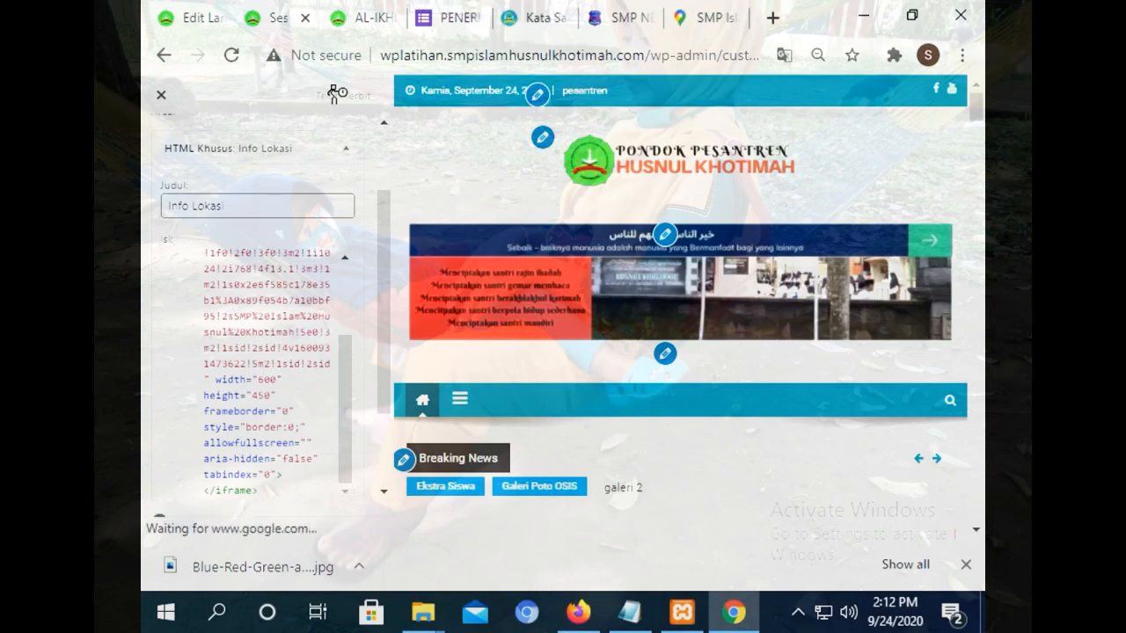
{"action": "left_click", "coordinate": [339, 9]}
{"action": "left_click", "coordinate": [232, 56]}
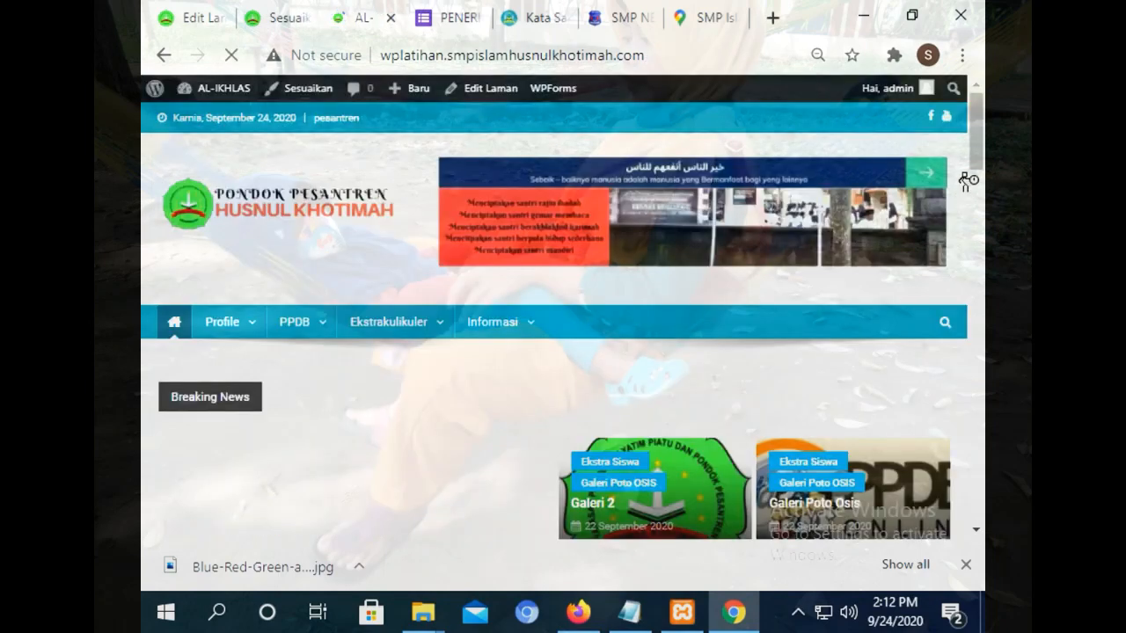
Change the map iframe's width 600 and height 450 to 300 each, publish, and reload the site.
{"action": "left_click_drag", "start_coordinate": [974, 165], "coordinate": [982, 547]}
{"action": "mouse_move", "coordinate": [977, 482]}
{"action": "left_mouse_down"}
{"action": "mouse_move", "coordinate": [978, 503]}
{"action": "mouse_move", "coordinate": [977, 487]}
{"action": "left_mouse_up"}
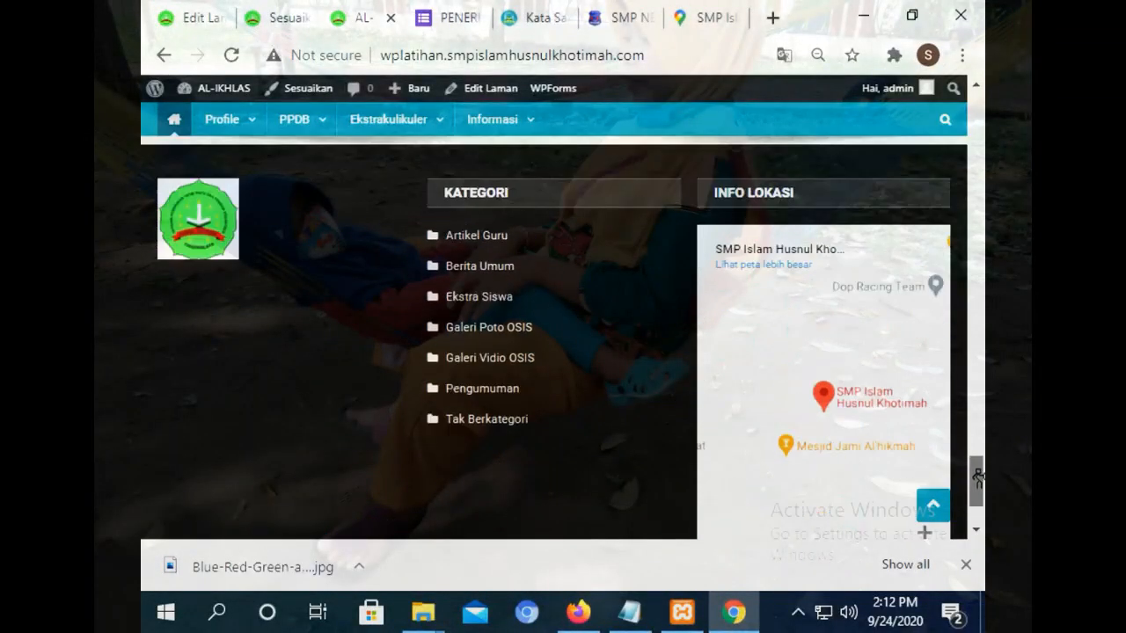
{"action": "left_click", "coordinate": [257, 7]}
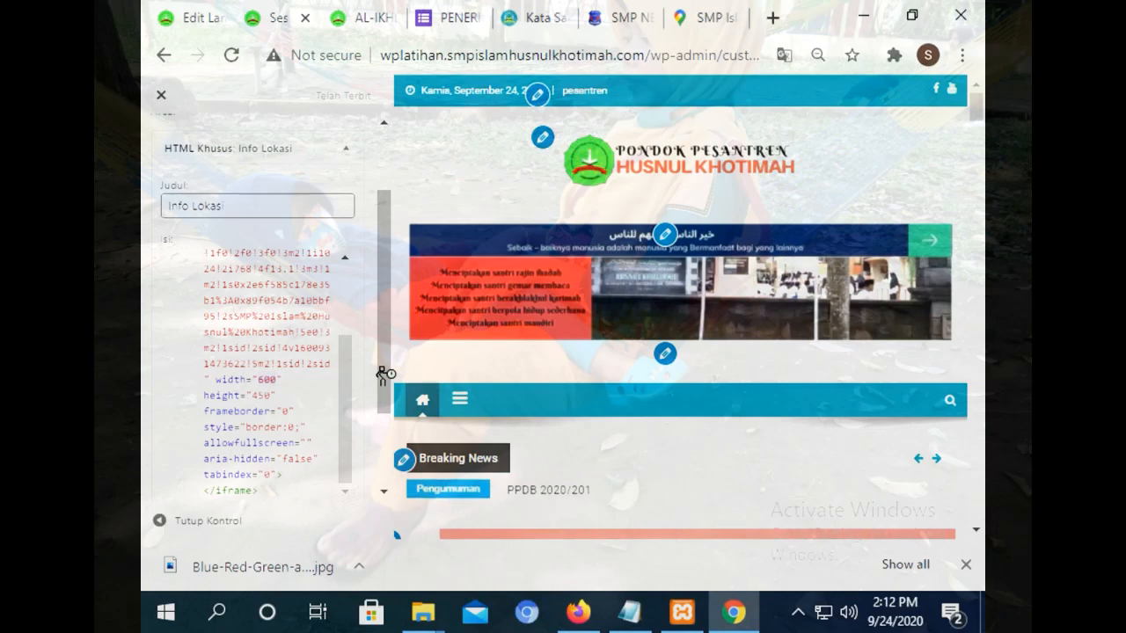
{"action": "key", "text": "BackSpace"}
{"action": "type", "text": "300"}
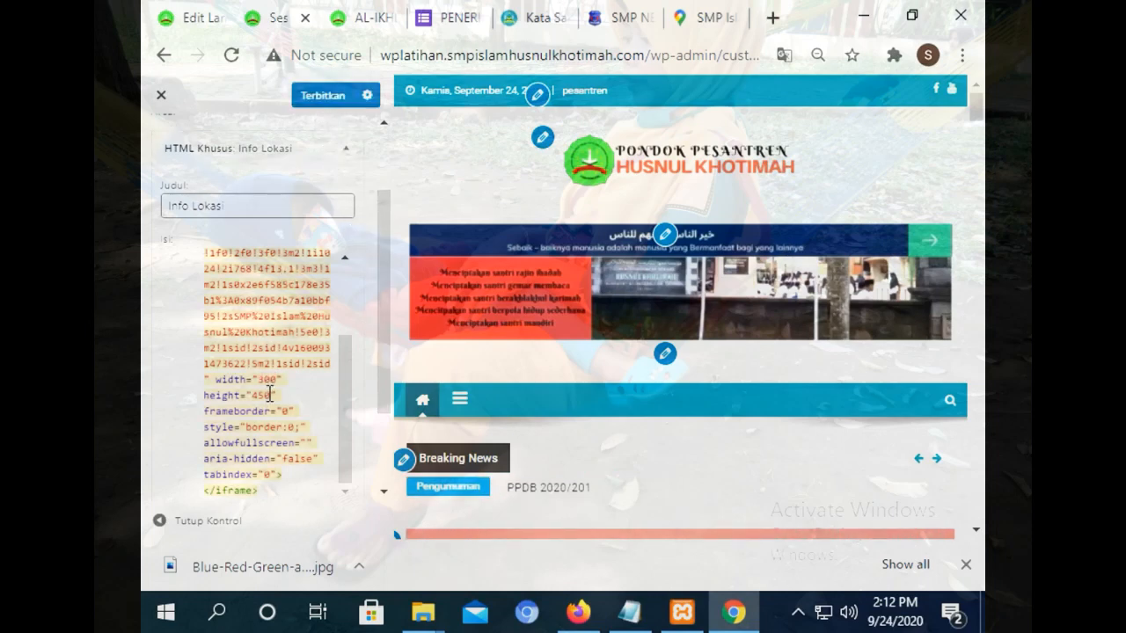
{"action": "left_click_drag", "start_coordinate": [271, 395], "coordinate": [254, 395]}
{"action": "type", "text": "3"}
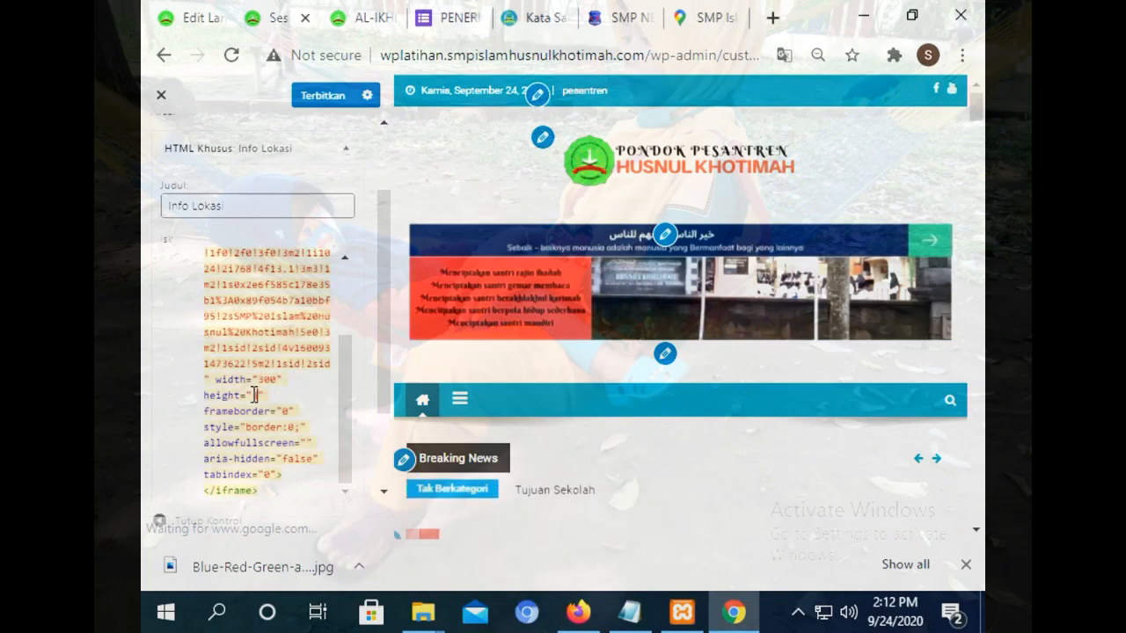
{"action": "type", "text": "00"}
{"action": "left_click", "coordinate": [322, 99]}
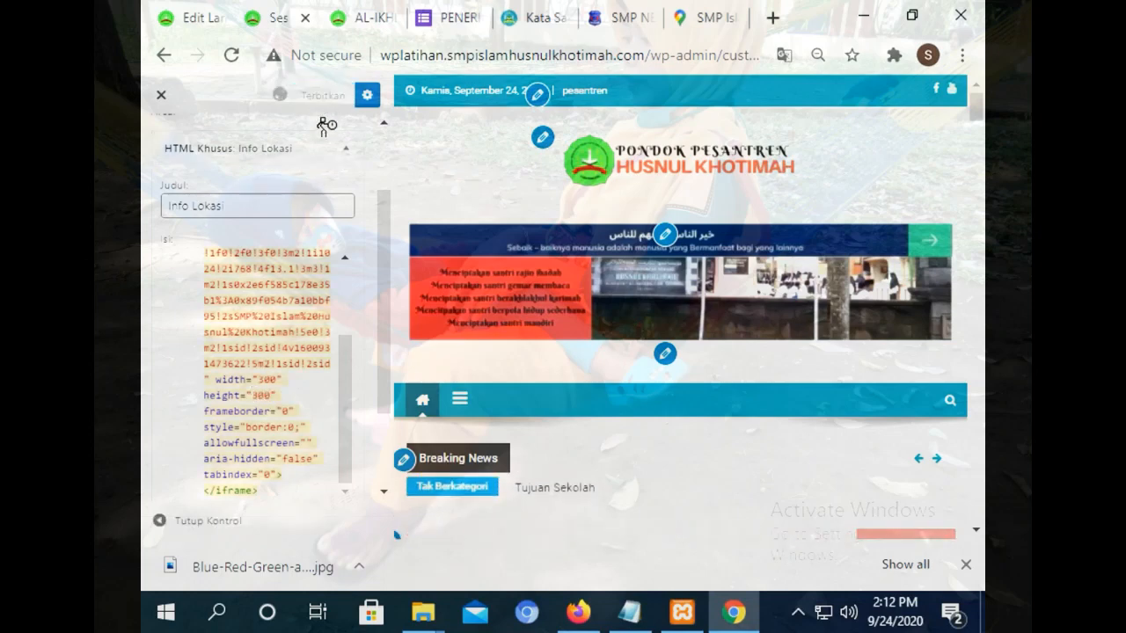
{"action": "left_click", "coordinate": [364, 18]}
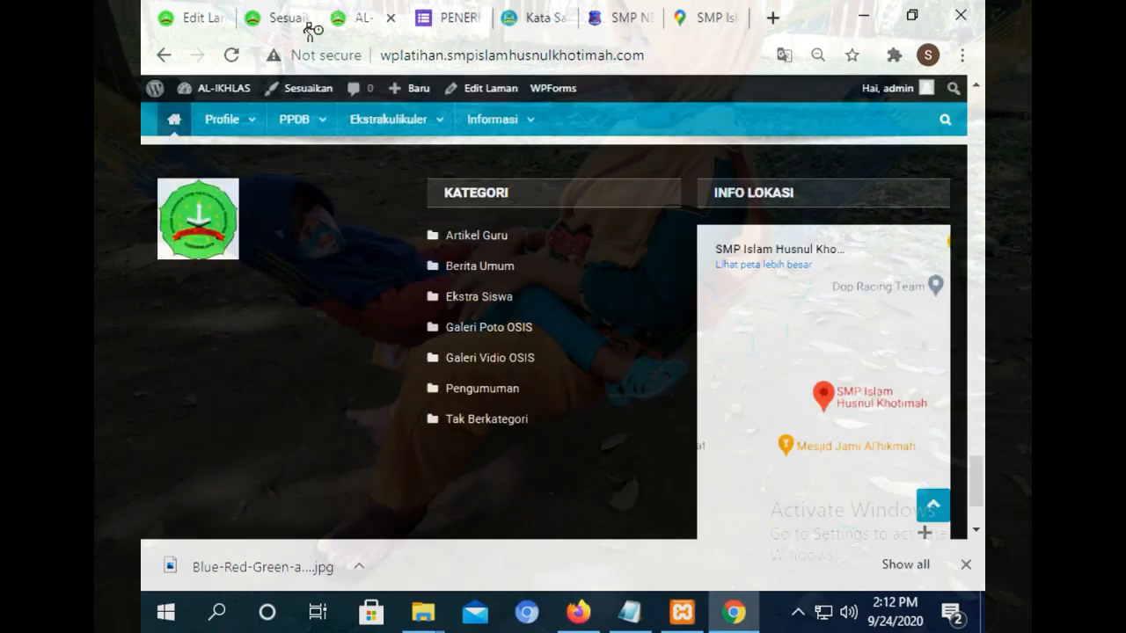
{"action": "left_click", "coordinate": [232, 56]}
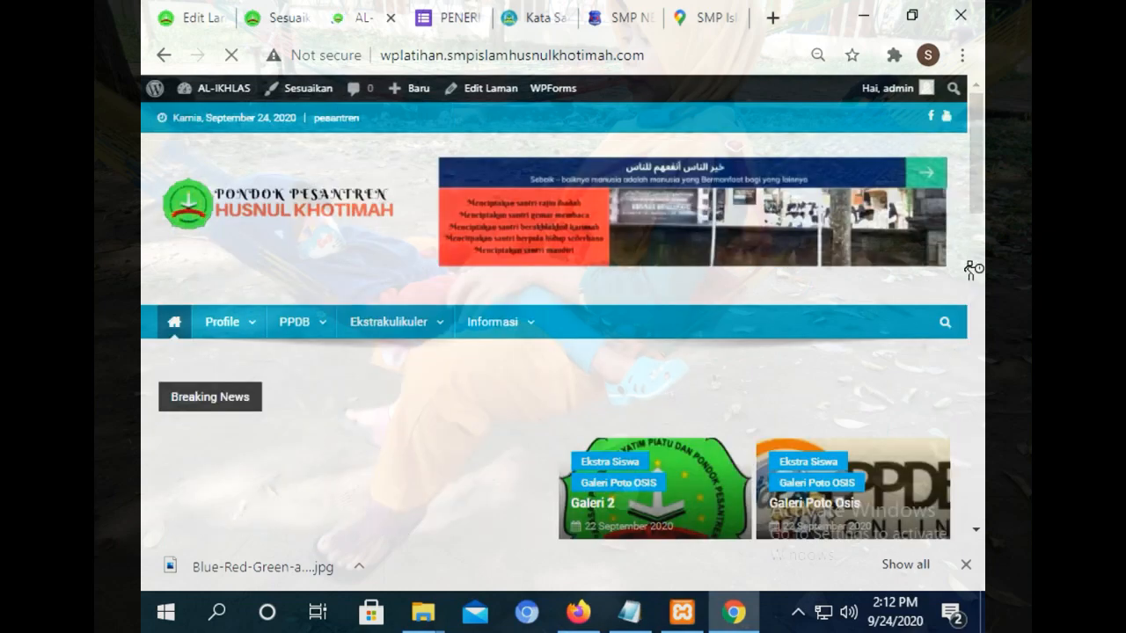
Reload the live site and open the footer's school location as a larger Google map.
{"action": "left_click_drag", "start_coordinate": [976, 131], "coordinate": [975, 498]}
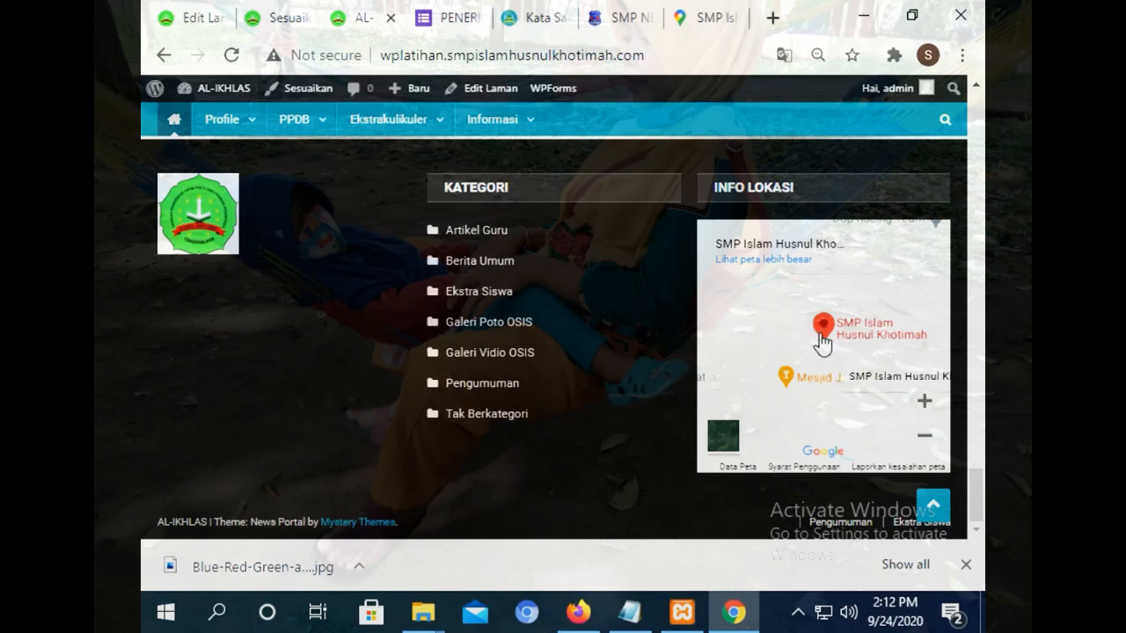
{"action": "scroll", "coordinate": [823, 344], "scroll_direction": "up", "scroll_amount": 1}
{"action": "scroll", "coordinate": [833, 345], "scroll_direction": "up", "scroll_amount": 1}
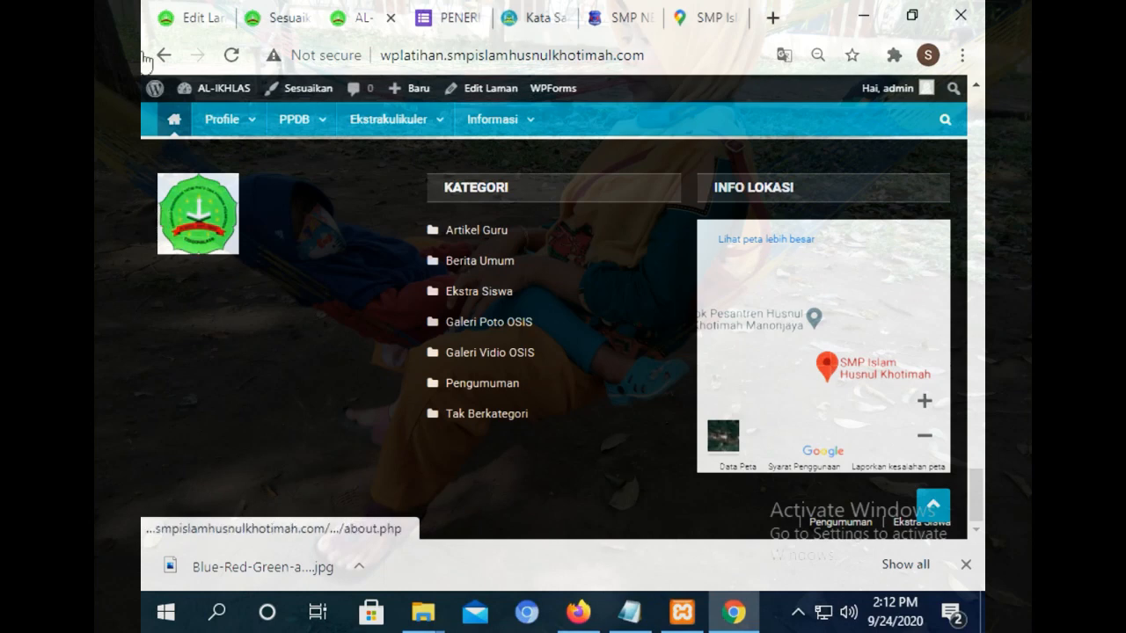
{"action": "left_click", "coordinate": [229, 58]}
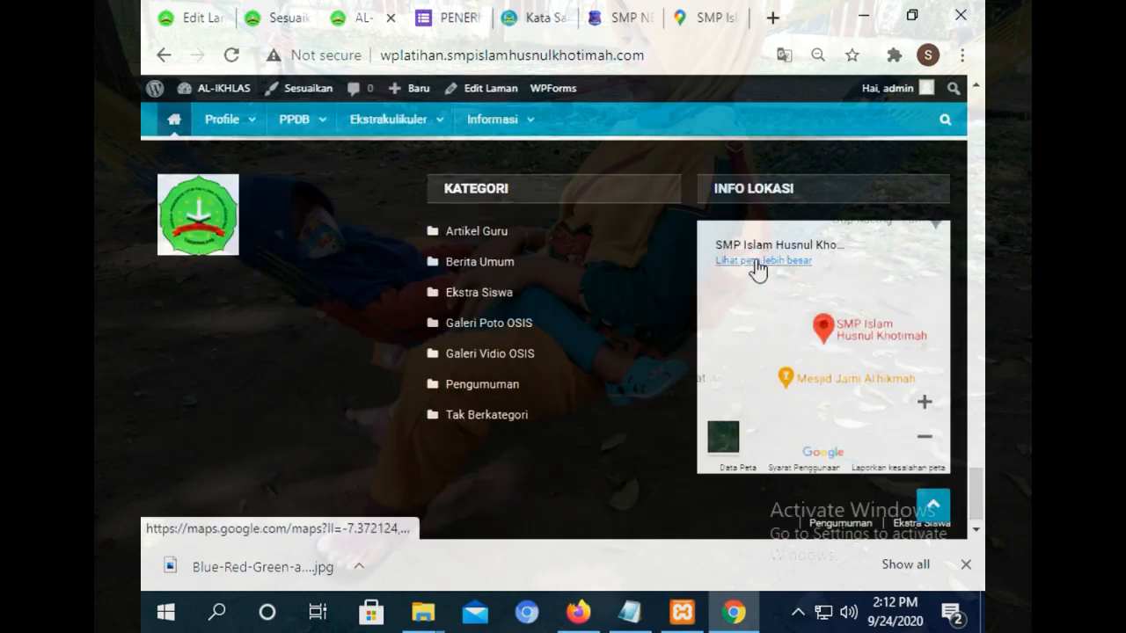
{"action": "left_click", "coordinate": [757, 263]}
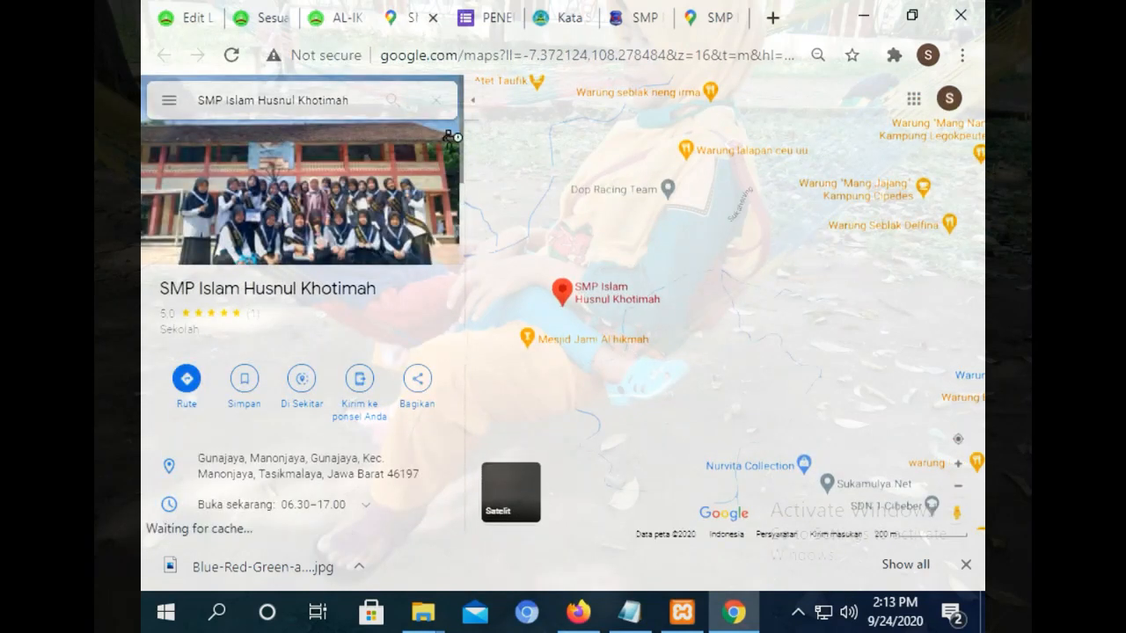
Re-centre the map on the school and turn on the traffic and public transport layers.
{"action": "left_click", "coordinate": [393, 101]}
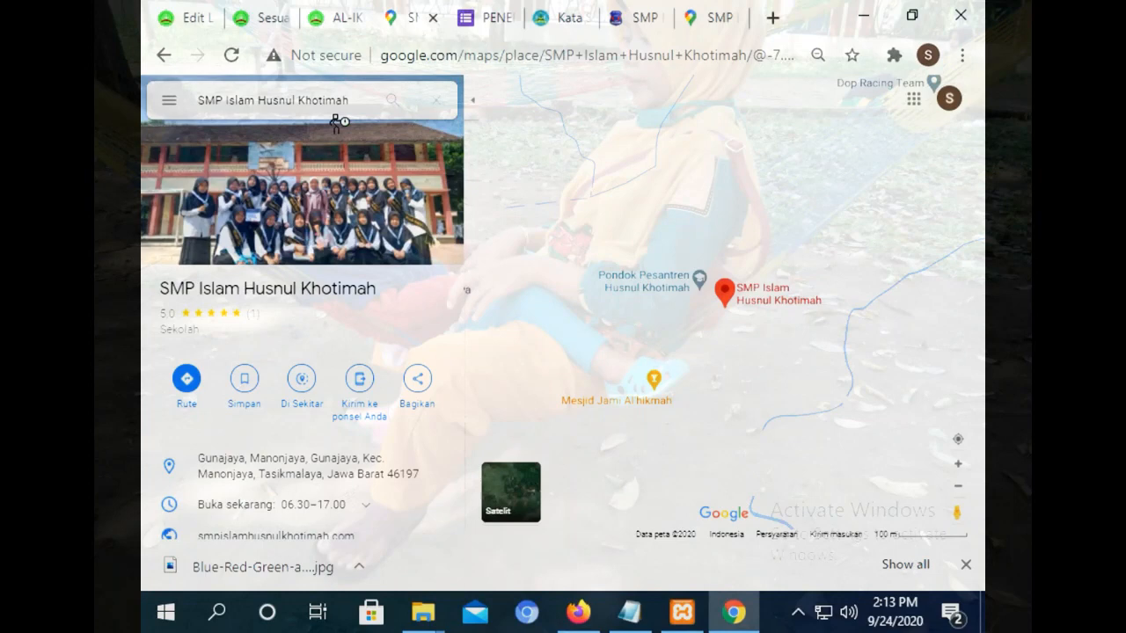
{"action": "left_click", "coordinate": [165, 102]}
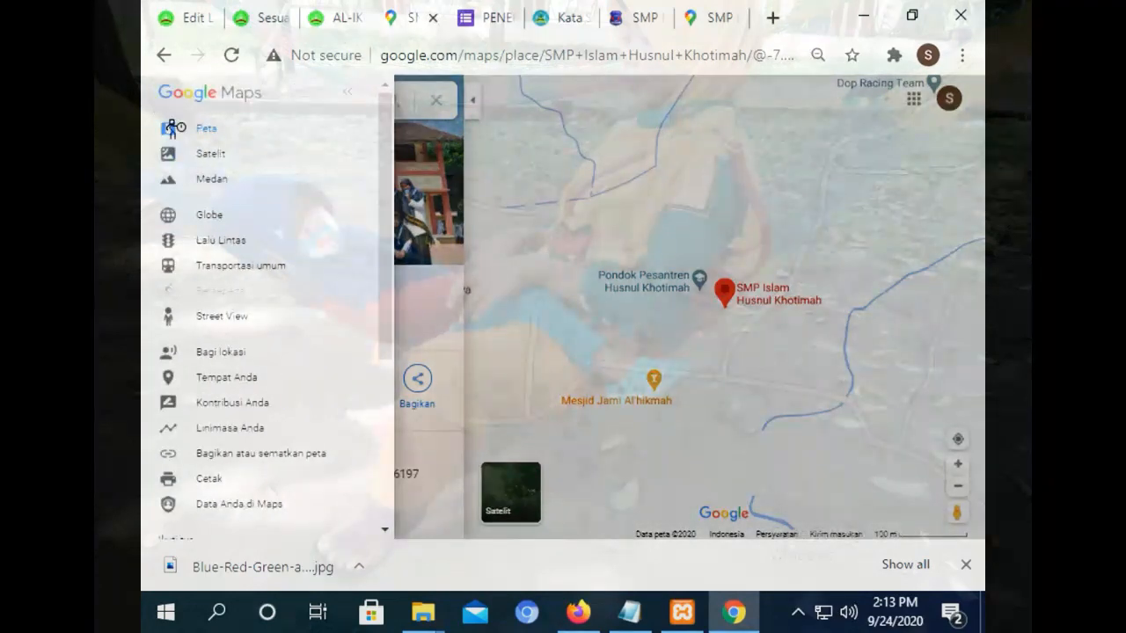
{"action": "left_click", "coordinate": [302, 241]}
{"action": "left_click", "coordinate": [269, 269]}
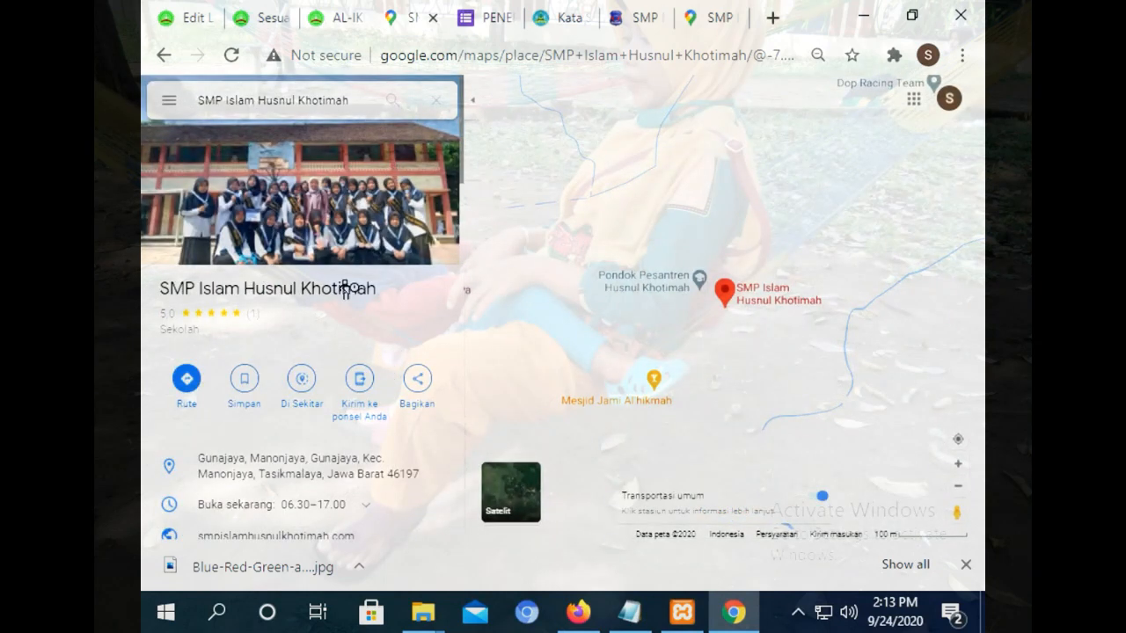
Plot directions from Kawalu, Tasikmalaya to SMP Islam Husnul Khotimah, then go back to the school site.
{"action": "left_click", "coordinate": [186, 380]}
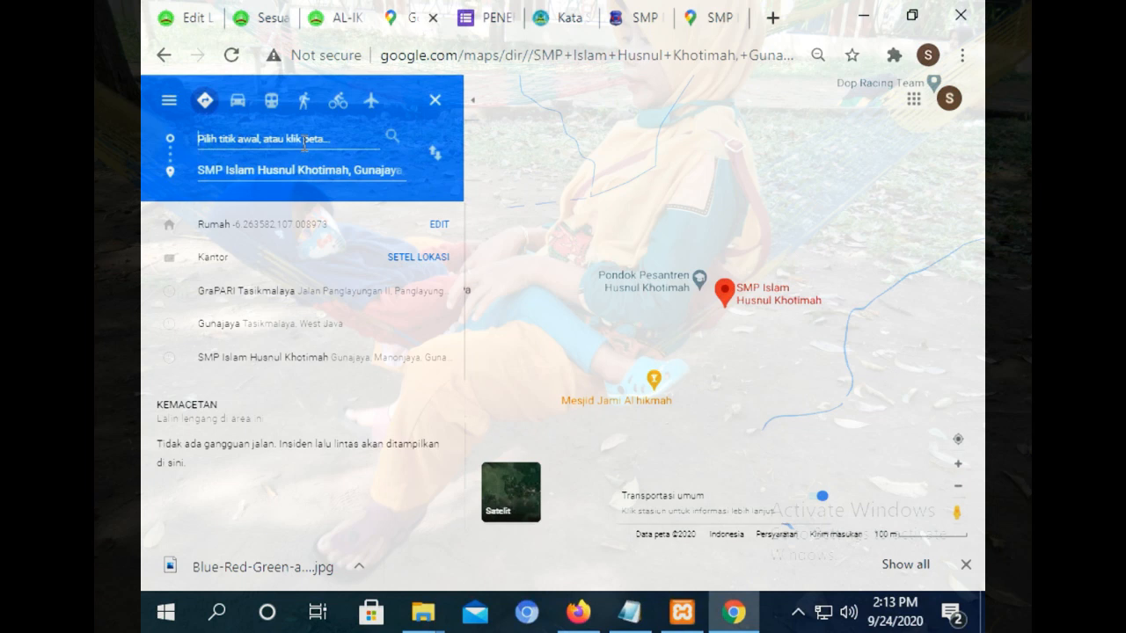
{"action": "type", "text": "kawa"}
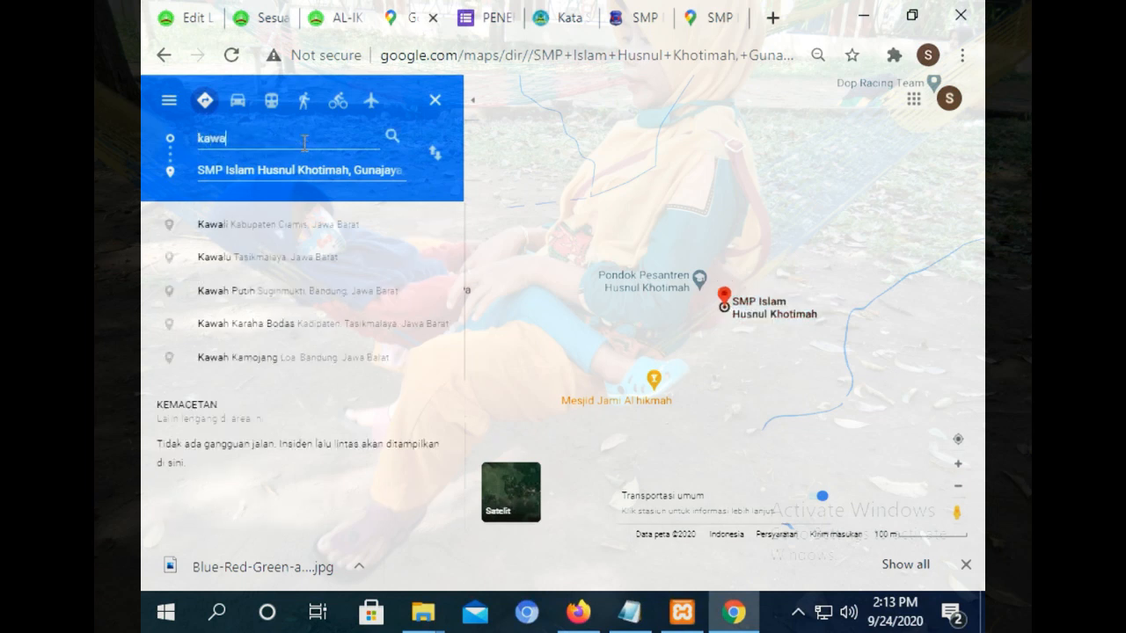
{"action": "left_click", "coordinate": [269, 259]}
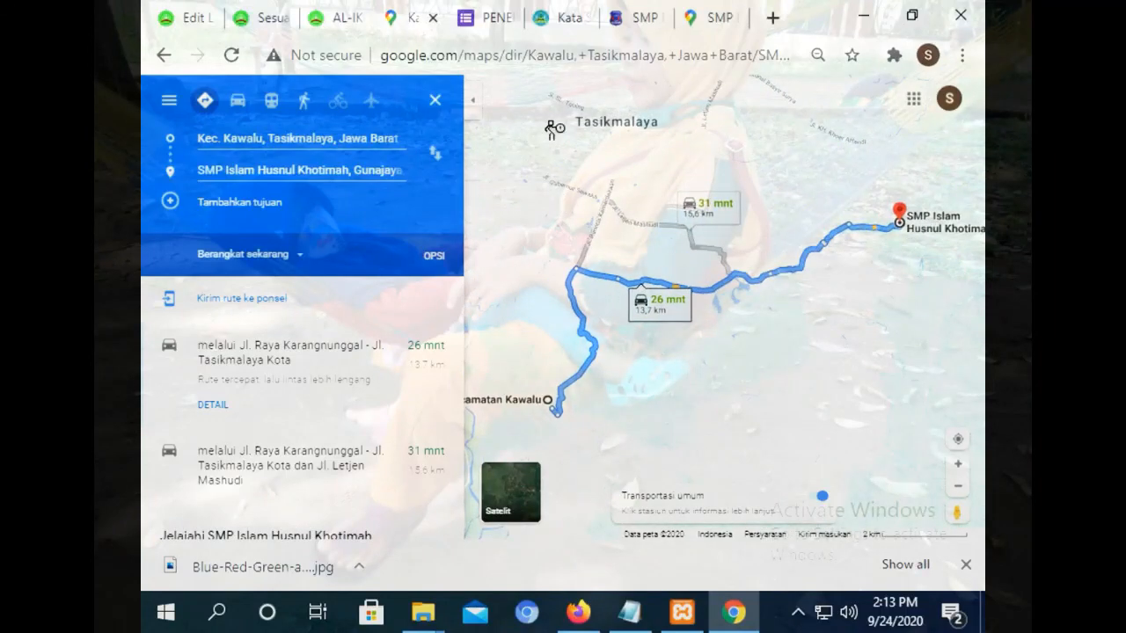
{"action": "left_click", "coordinate": [281, 21]}
{"action": "left_click", "coordinate": [336, 14]}
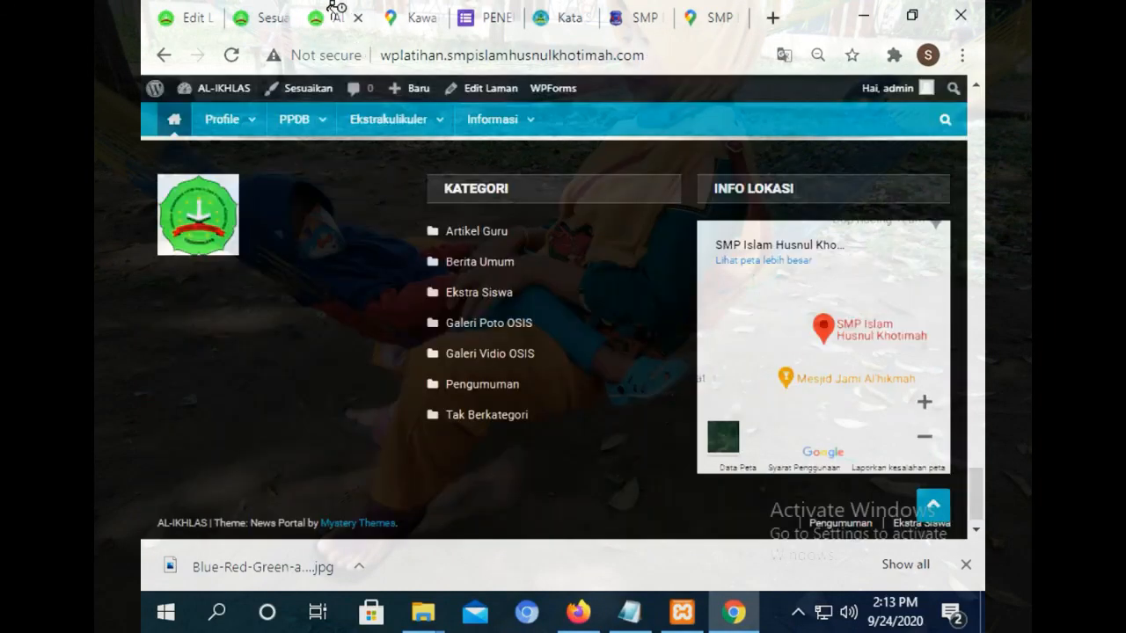
Scroll through the finished site, dismiss the downloads bar, and return to the admin Laman list.
{"action": "left_click_drag", "start_coordinate": [976, 480], "coordinate": [974, 106]}
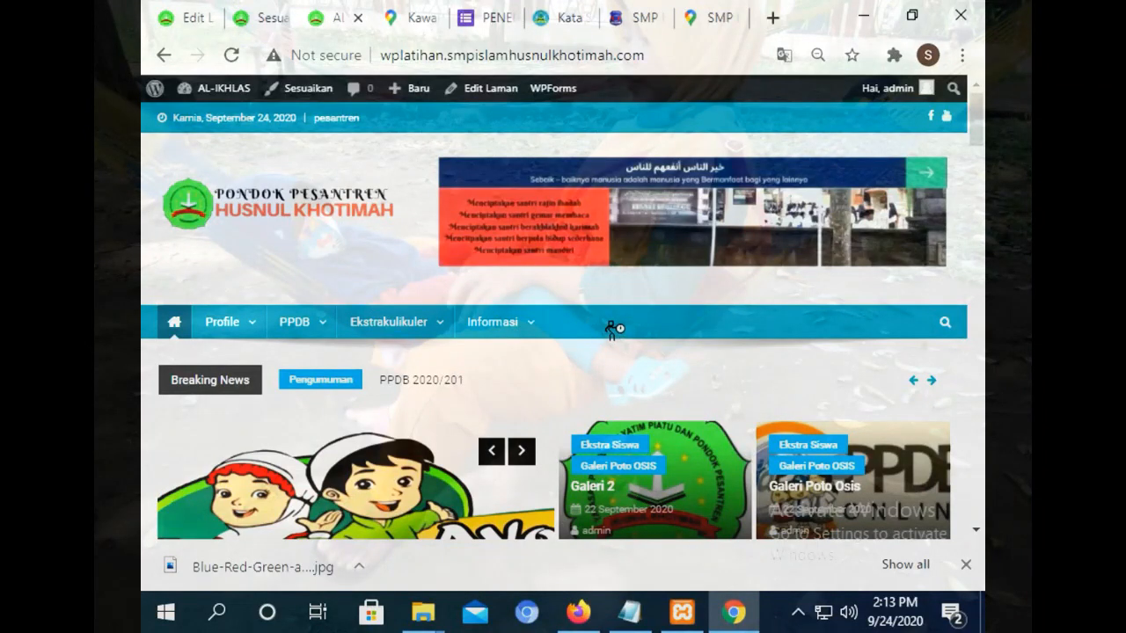
{"action": "left_click_drag", "start_coordinate": [976, 119], "coordinate": [976, 576]}
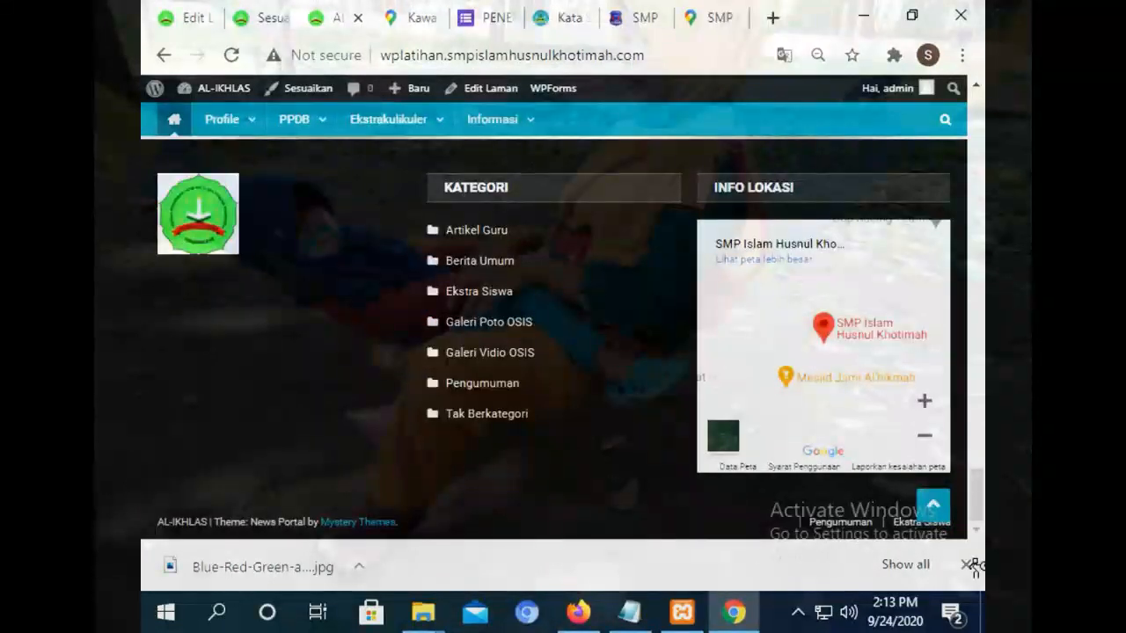
{"action": "left_click", "coordinate": [967, 565]}
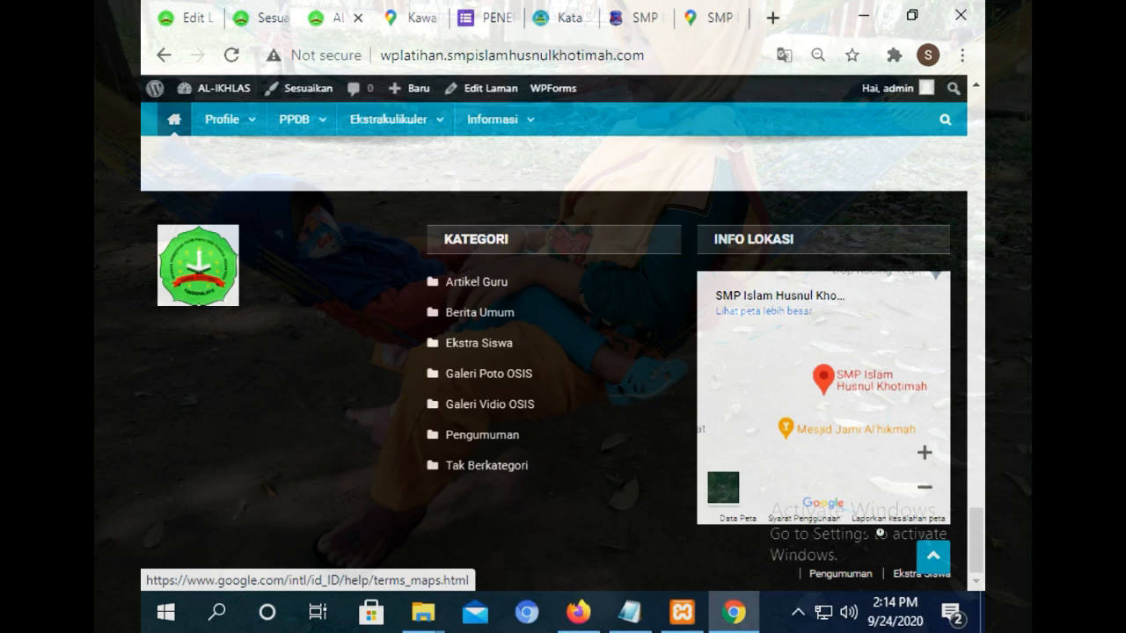
{"action": "left_click", "coordinate": [194, 12]}
{"action": "left_click", "coordinate": [164, 100]}
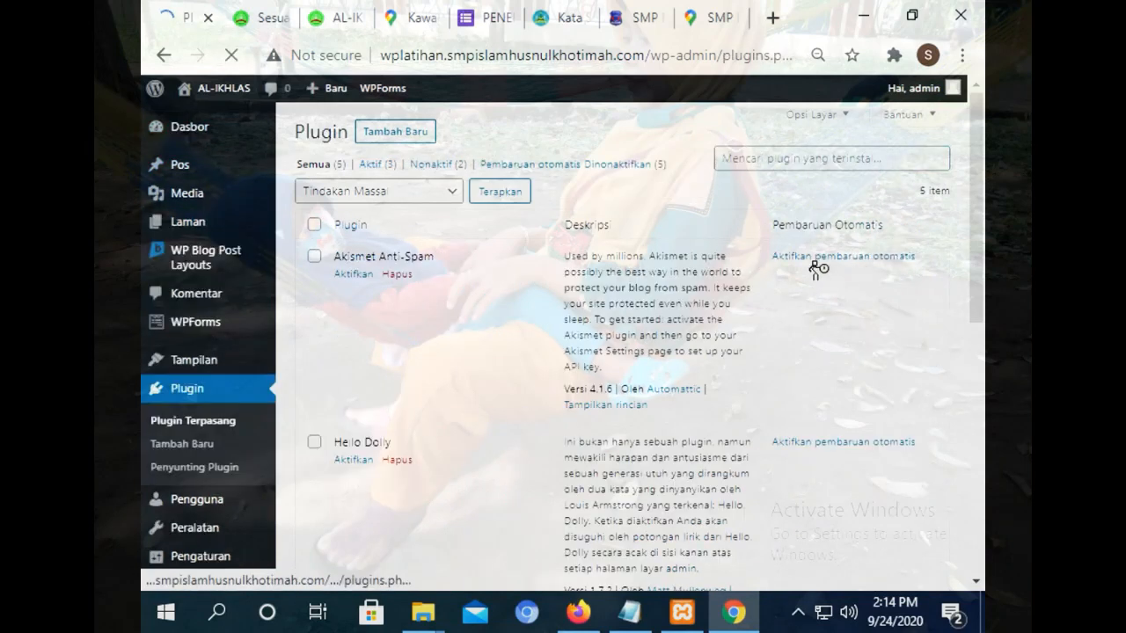
Search Add Plugins for 'talk to live', then view the school's main site front page.
{"action": "left_click", "coordinate": [398, 131]}
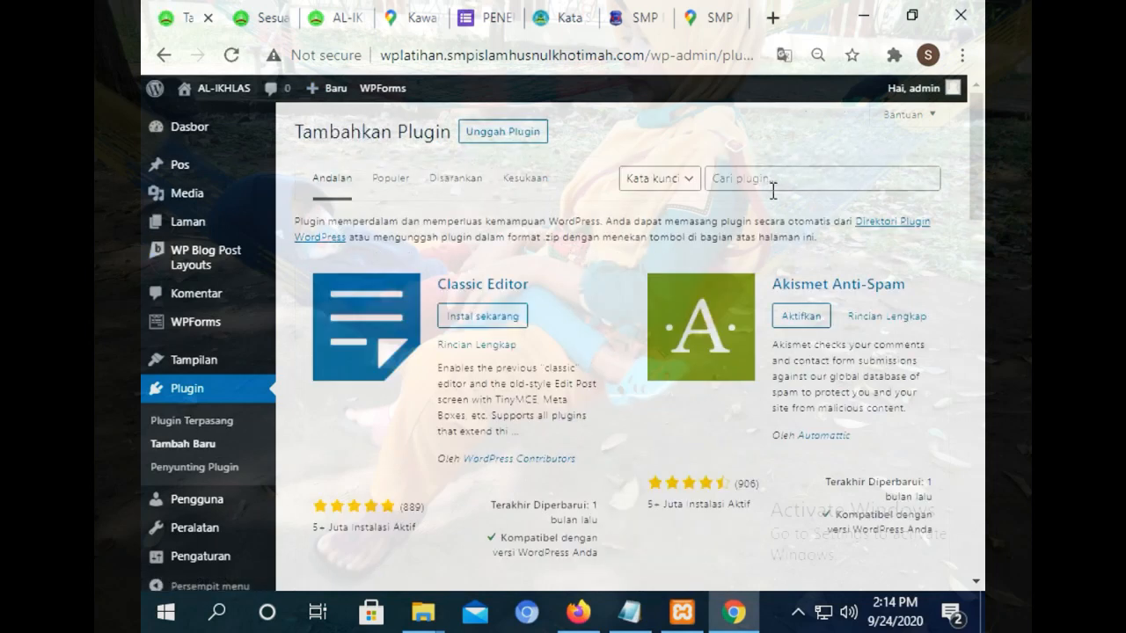
{"action": "left_click", "coordinate": [773, 183]}
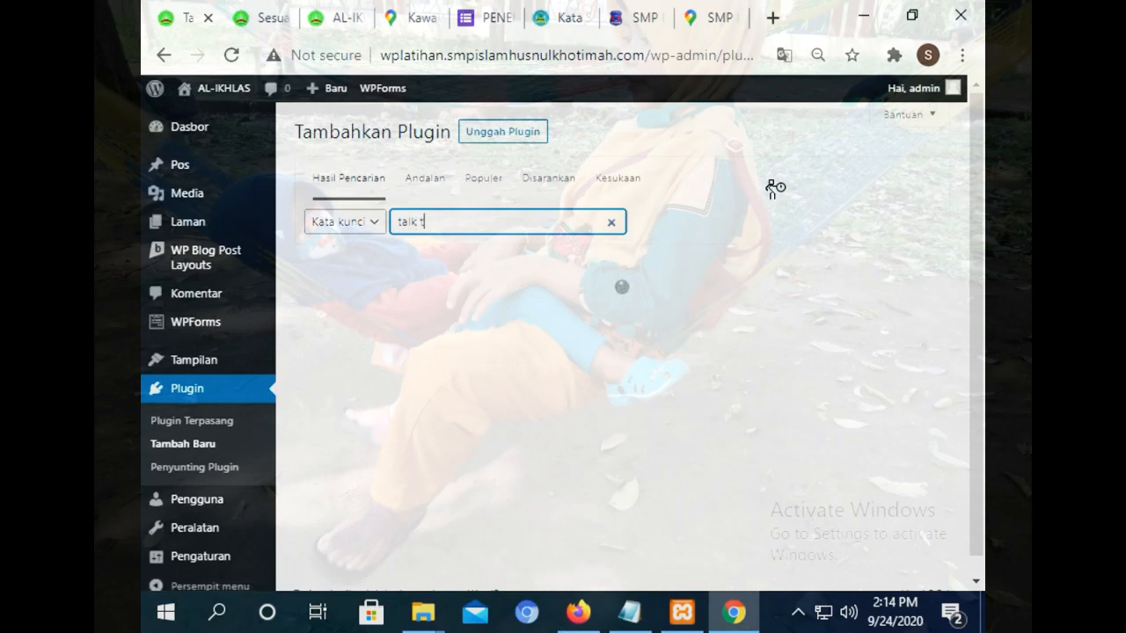
{"action": "type", "text": "ive"}
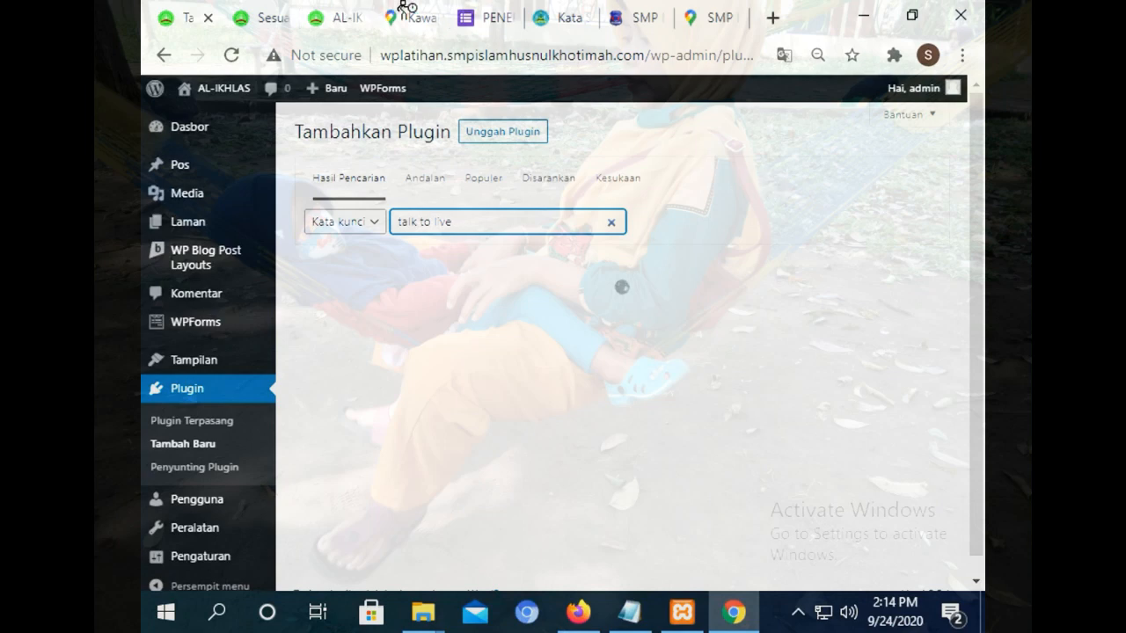
{"action": "left_click", "coordinate": [551, 14]}
{"action": "left_click_drag", "start_coordinate": [980, 404], "coordinate": [981, 528]}
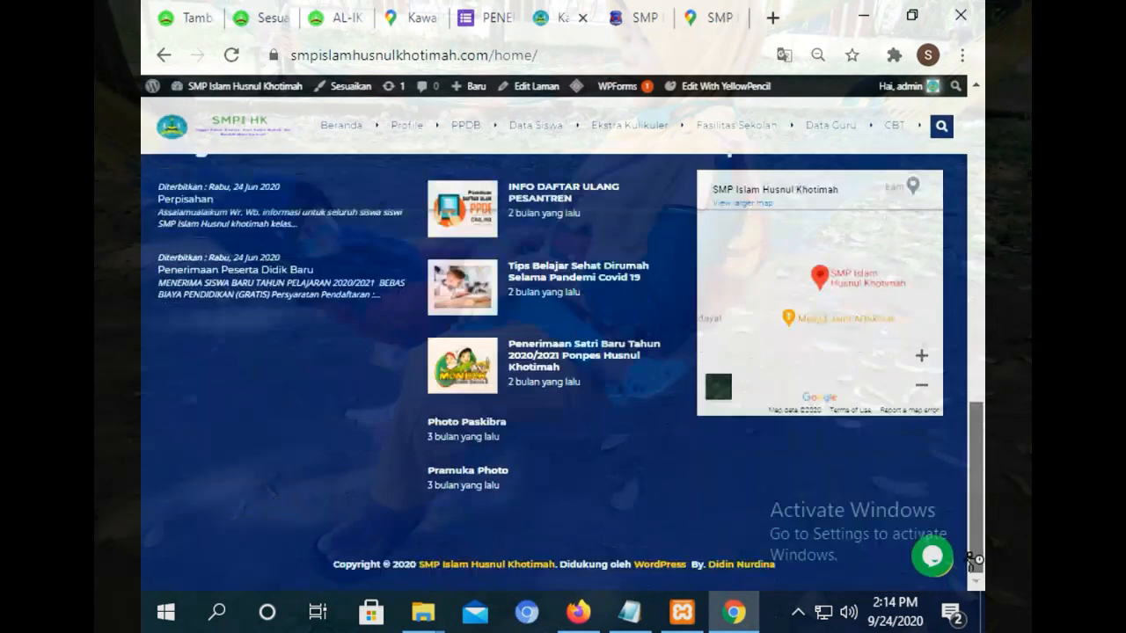
Open the homepage chat bubble and try its Email and Pesan fields.
{"action": "left_click", "coordinate": [933, 557]}
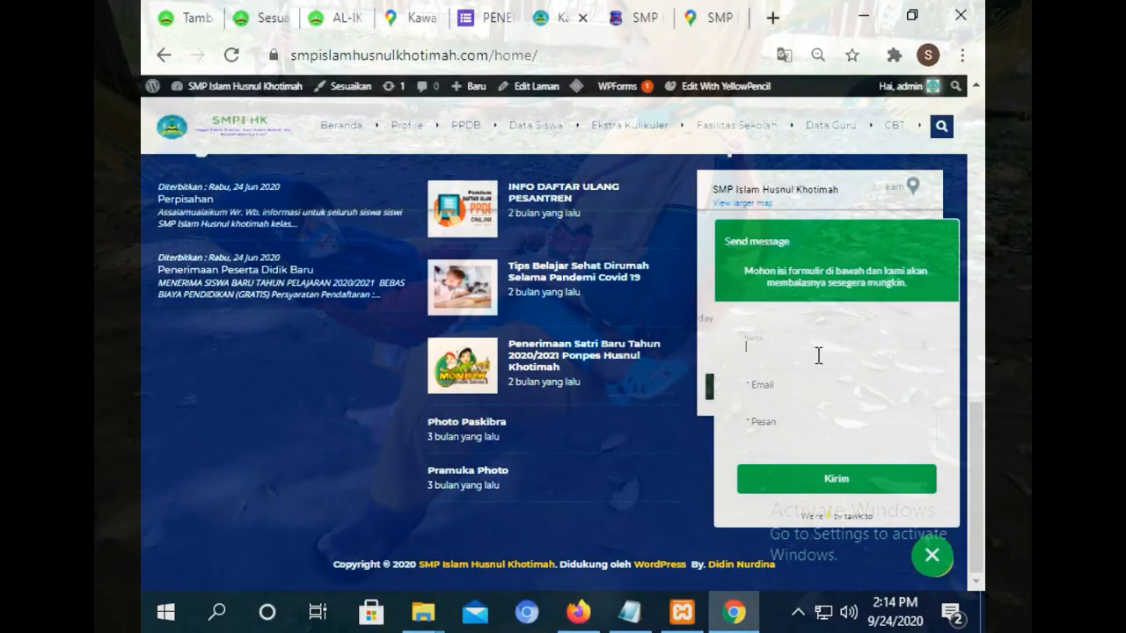
{"action": "left_click", "coordinate": [804, 381]}
{"action": "left_click", "coordinate": [774, 426]}
{"action": "mouse_move", "coordinate": [979, 459]}
{"action": "left_mouse_down"}
{"action": "mouse_move", "coordinate": [975, 392]}
{"action": "mouse_move", "coordinate": [974, 461]}
{"action": "left_mouse_up"}
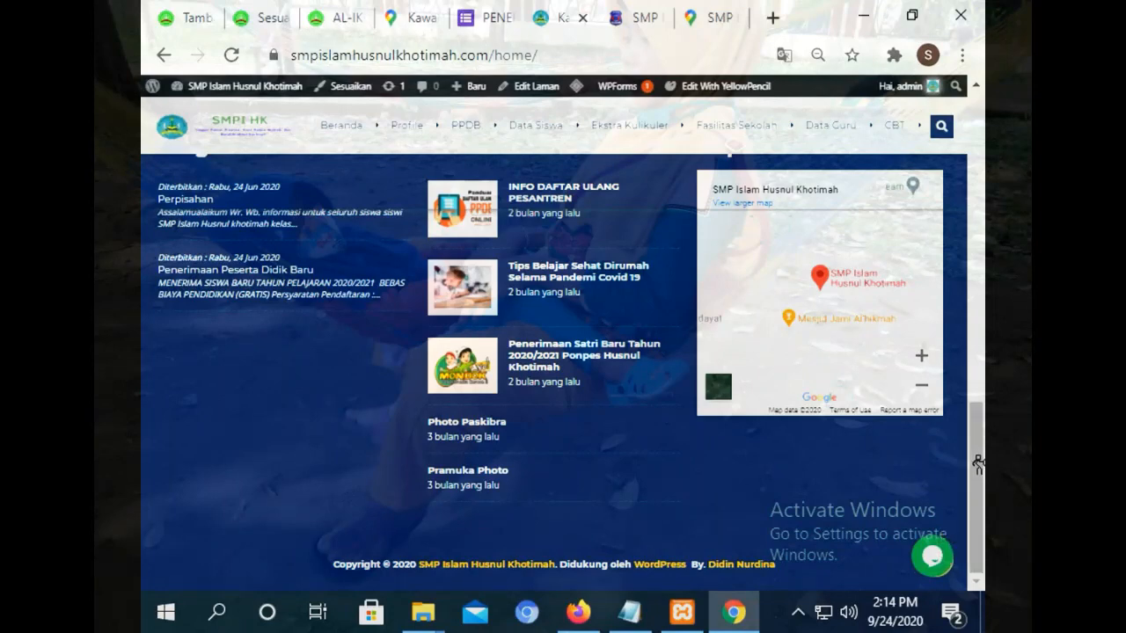
{"action": "left_click_drag", "start_coordinate": [976, 471], "coordinate": [946, 536]}
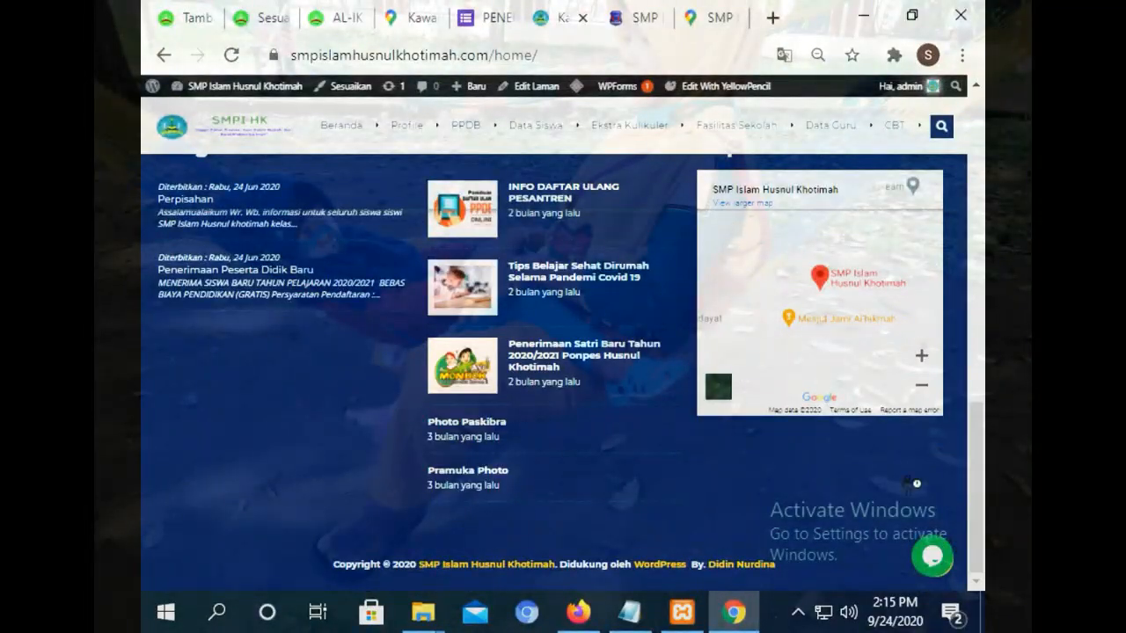
Reopen the tawk.to Send message form, then go back to the live chat plugin search results.
{"action": "left_click", "coordinate": [198, 18]}
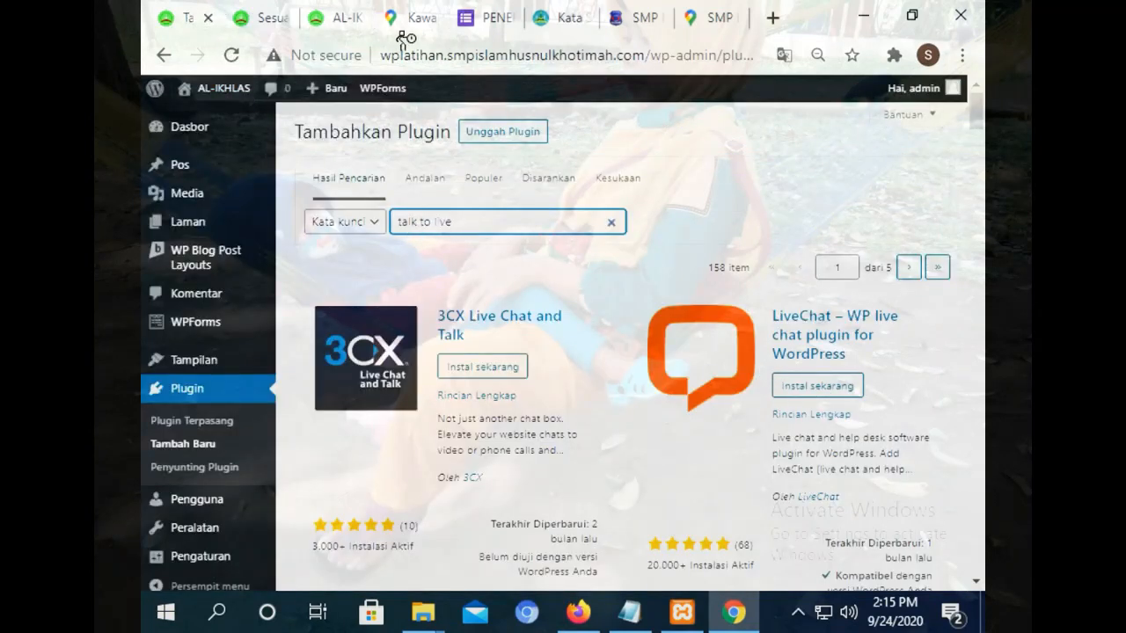
{"action": "left_click", "coordinate": [568, 17]}
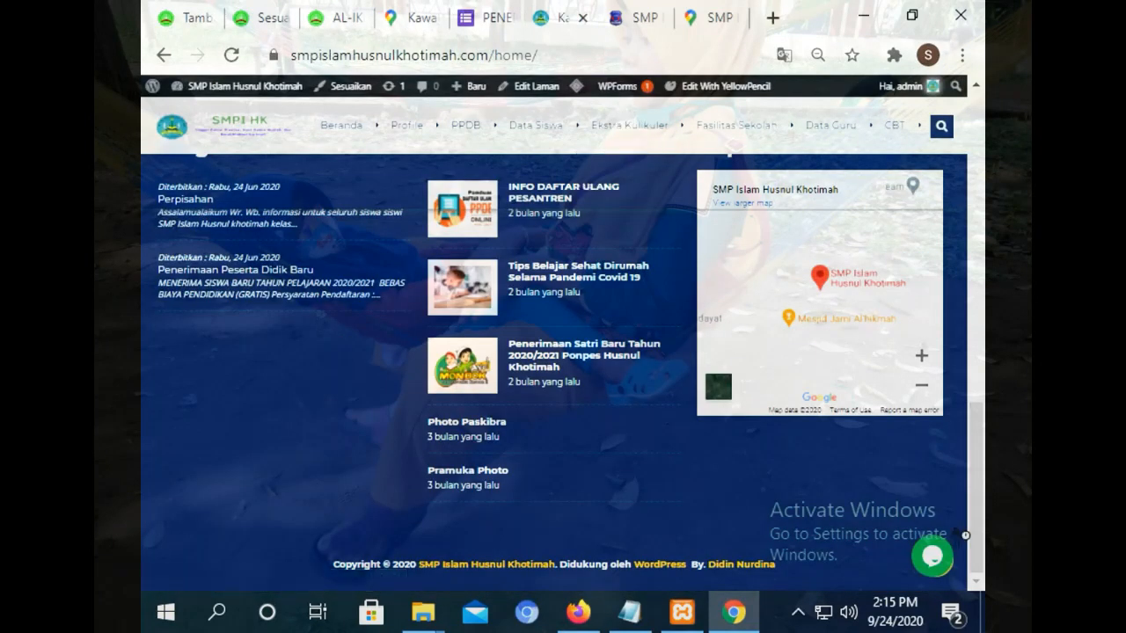
{"action": "left_click", "coordinate": [935, 567]}
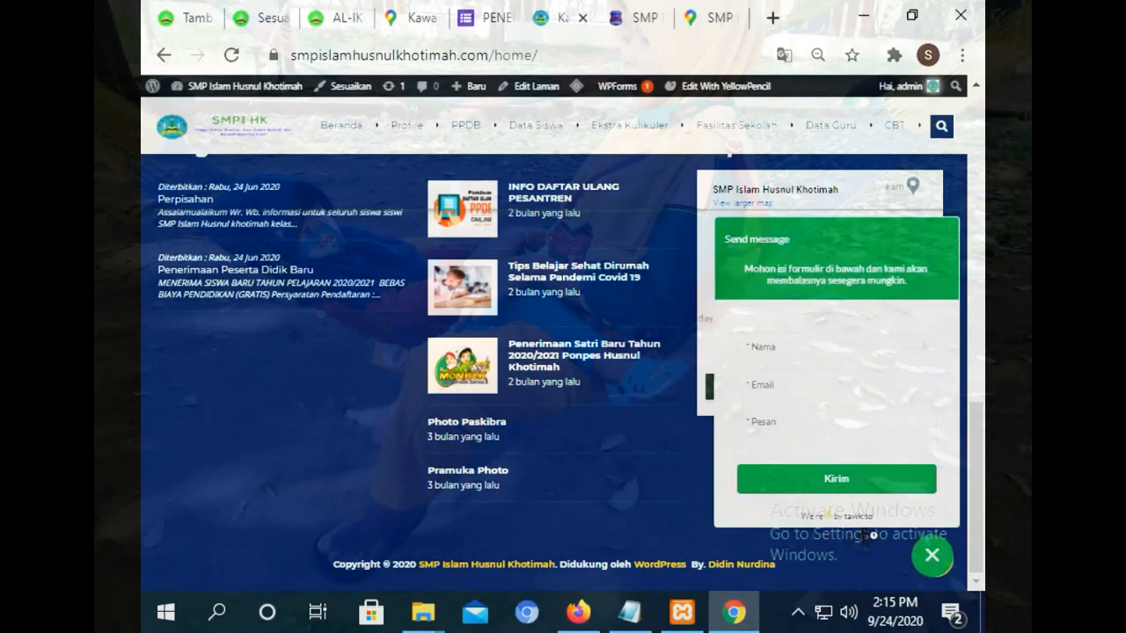
{"action": "left_click", "coordinate": [195, 19]}
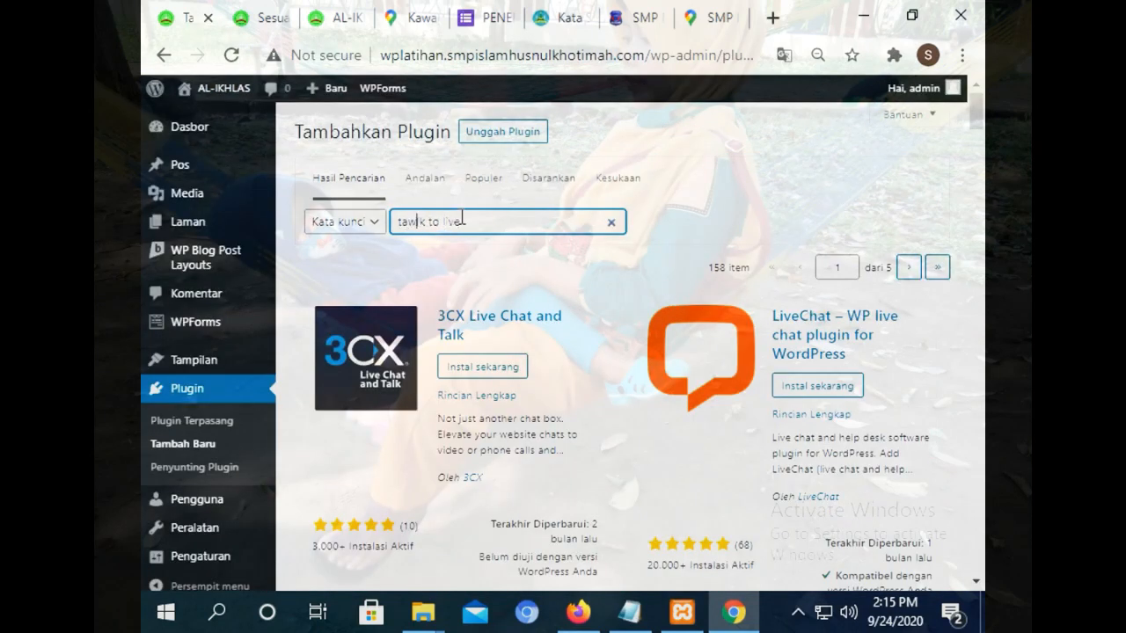
Shorten the plugin search term to 'tawk'.
{"action": "key", "text": "Delete"}
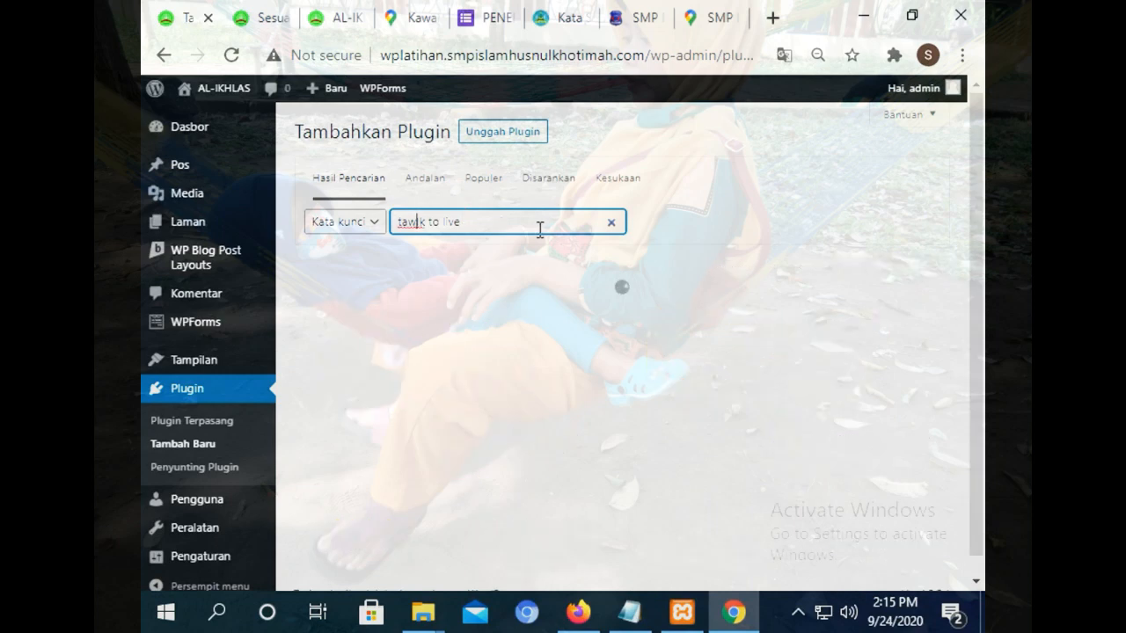
{"action": "left_click_drag", "start_coordinate": [537, 227], "coordinate": [395, 221]}
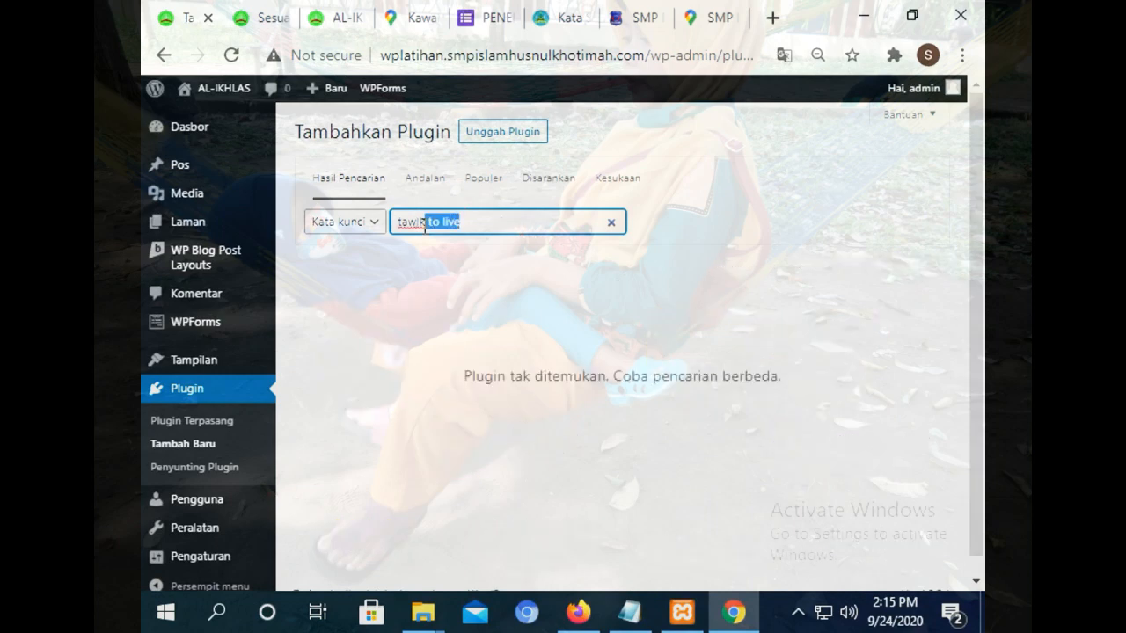
{"action": "left_click", "coordinate": [570, 10]}
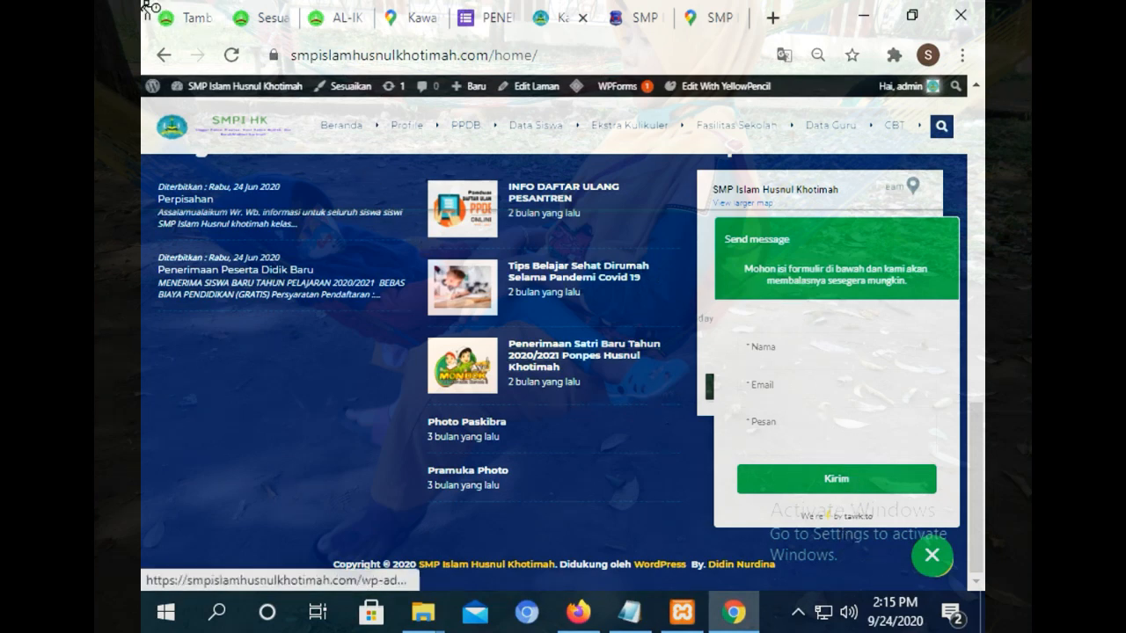
{"action": "left_click", "coordinate": [176, 14]}
{"action": "left_click", "coordinate": [467, 219]}
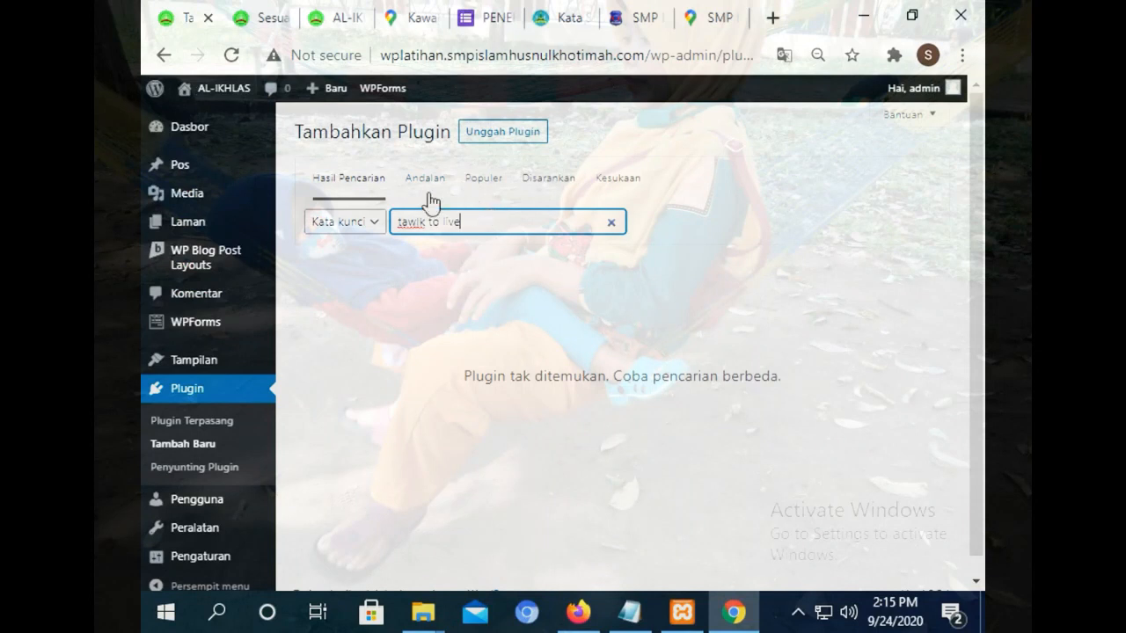
{"action": "key", "text": "BackSpace"}
{"action": "key", "text": "BackSpace"}
{"action": "key", "text": "BackSpace"}
{"action": "key", "text": "BackSpace"}
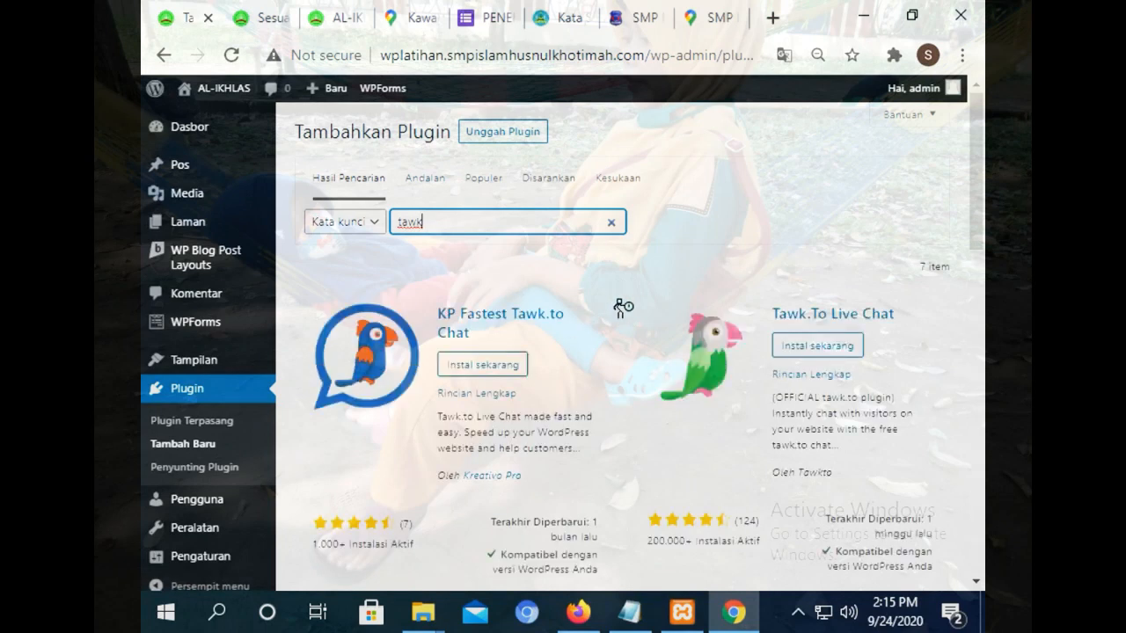
Install and activate the Tawk.To Live Chat plugin.
{"action": "left_click", "coordinate": [818, 348]}
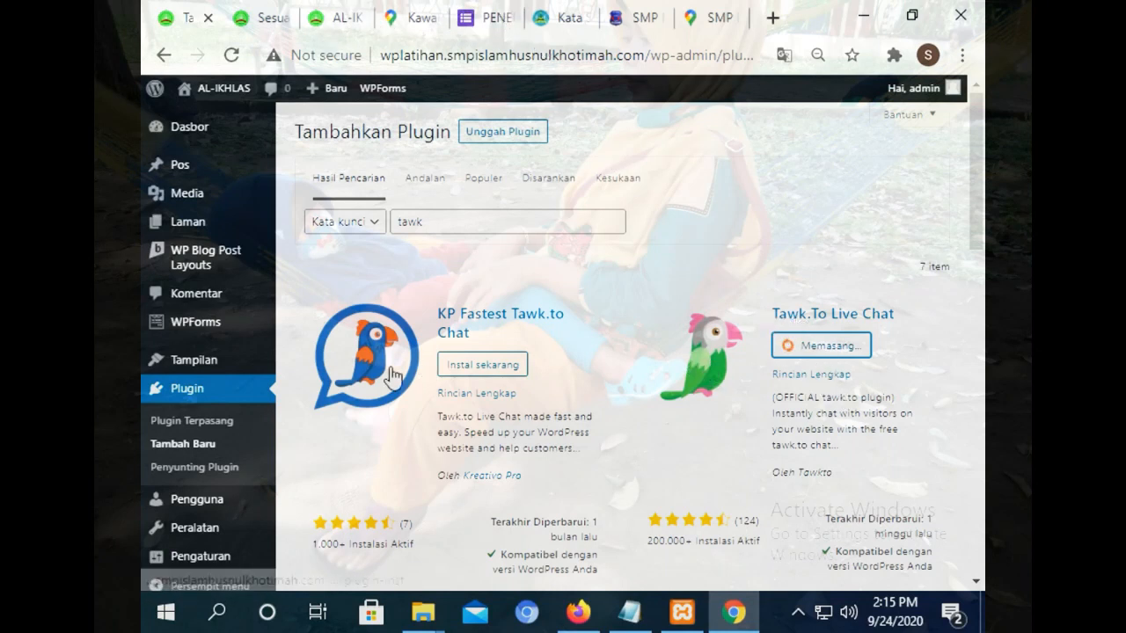
{"action": "mouse_move", "coordinate": [218, 567]}
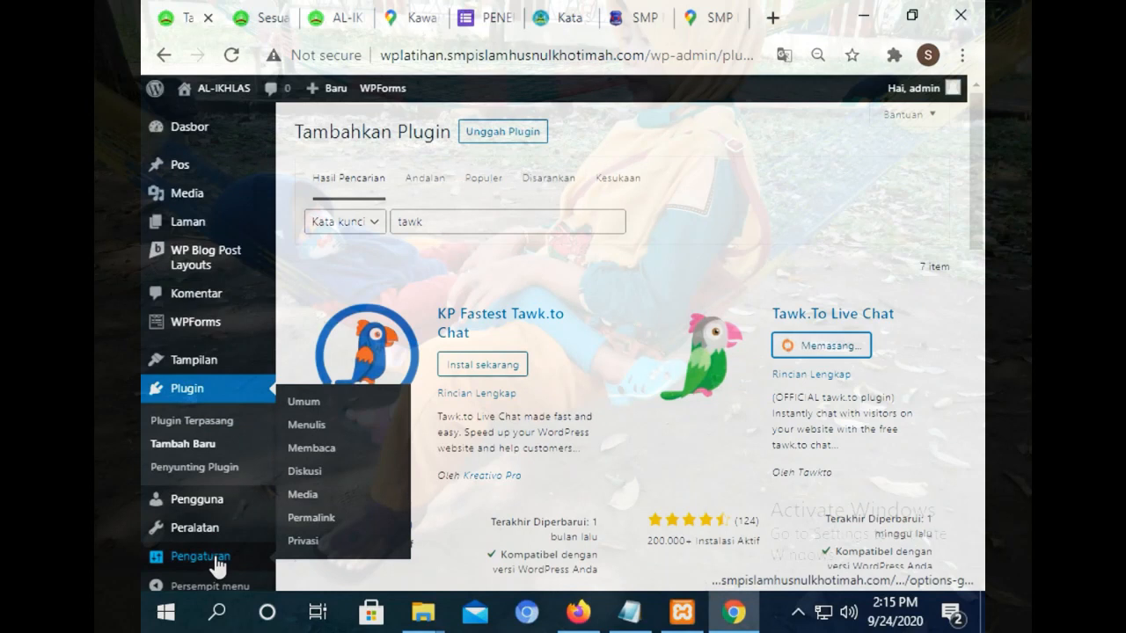
{"action": "mouse_move", "coordinate": [216, 533]}
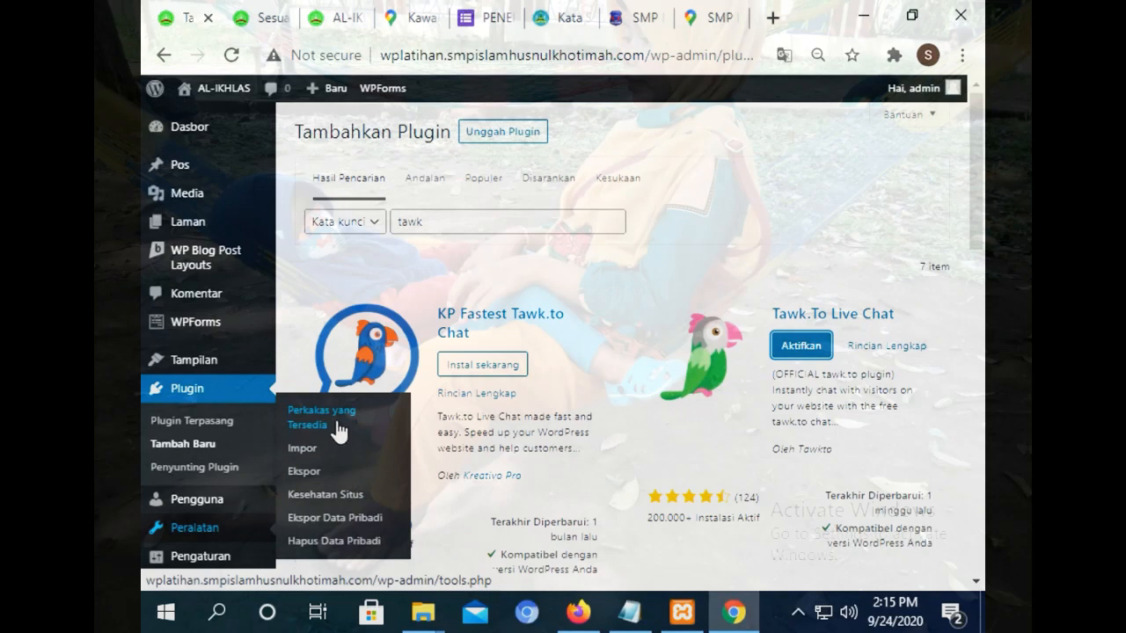
{"action": "left_click", "coordinate": [811, 352]}
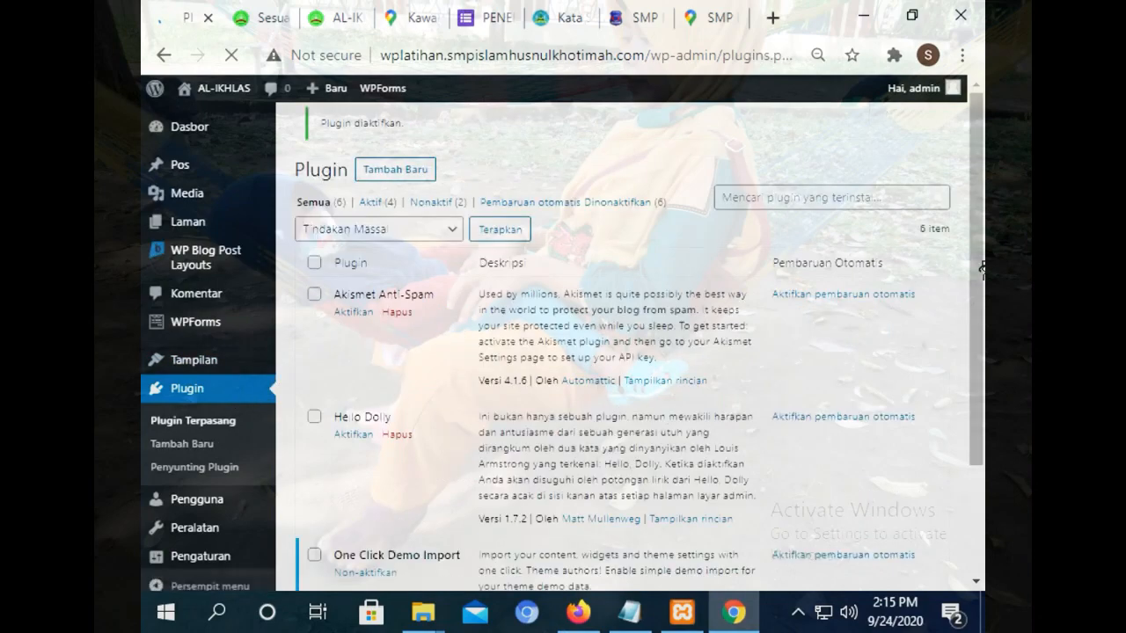
{"action": "left_click_drag", "start_coordinate": [981, 191], "coordinate": [980, 429]}
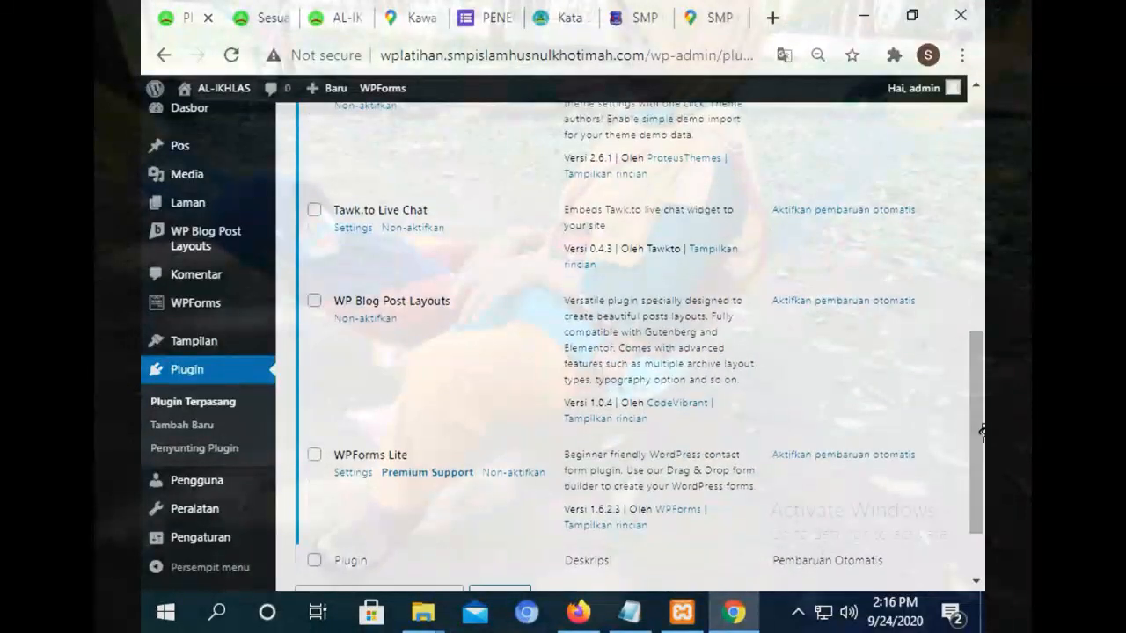
Open the Tawk.to Live Chat settings and switch on Exclude on specific url under Visibility Options.
{"action": "left_click", "coordinate": [353, 228]}
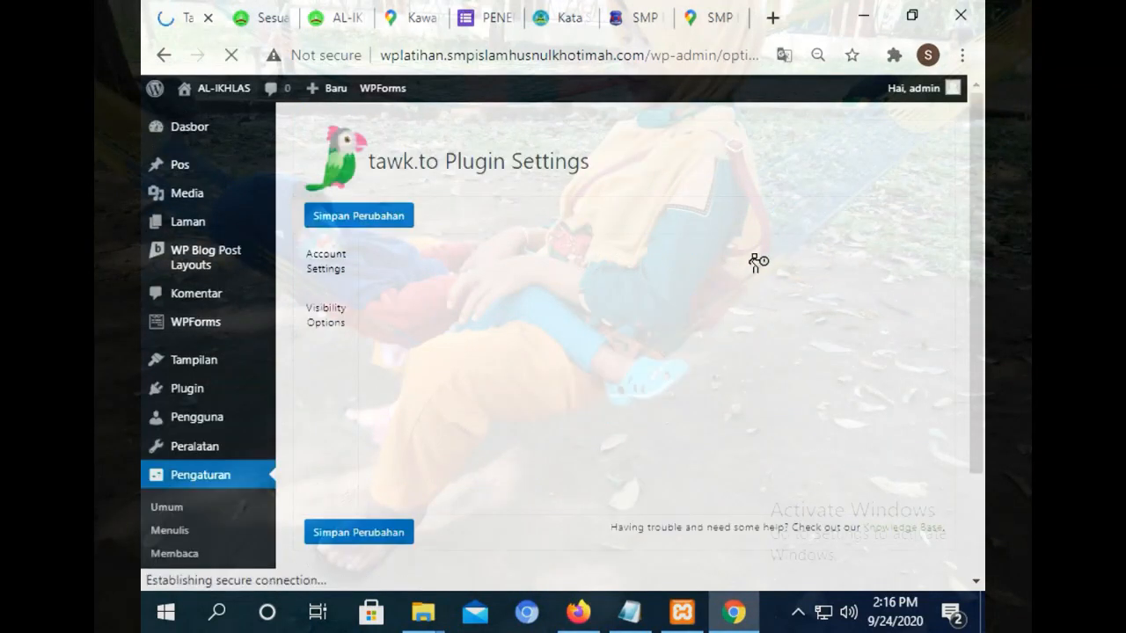
{"action": "left_click_drag", "start_coordinate": [980, 233], "coordinate": [978, 206]}
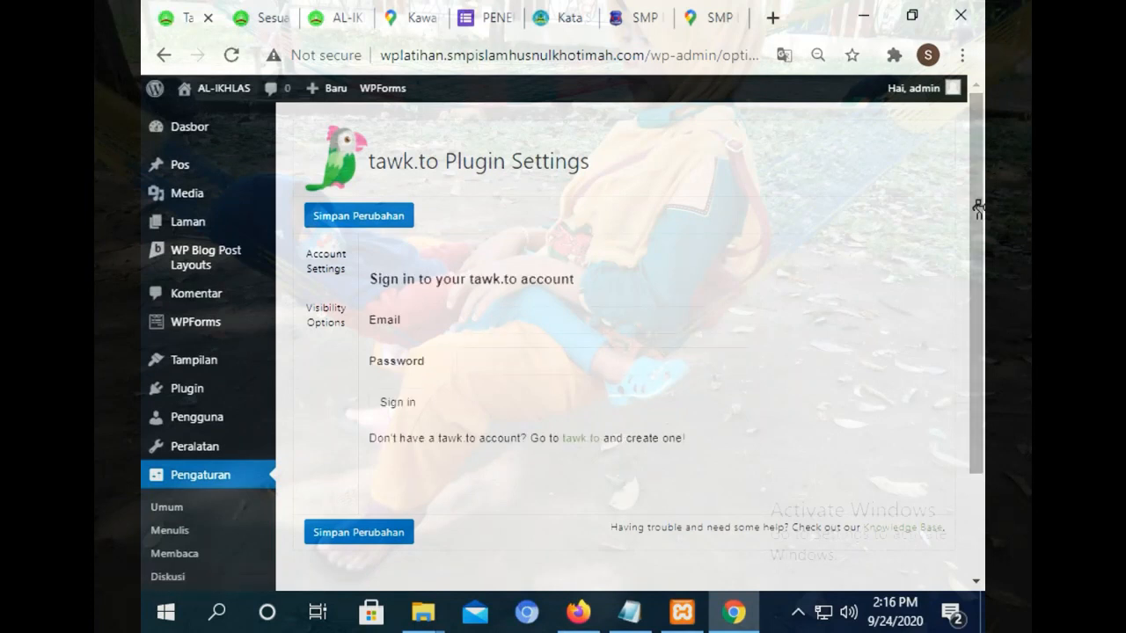
{"action": "left_click", "coordinate": [325, 322]}
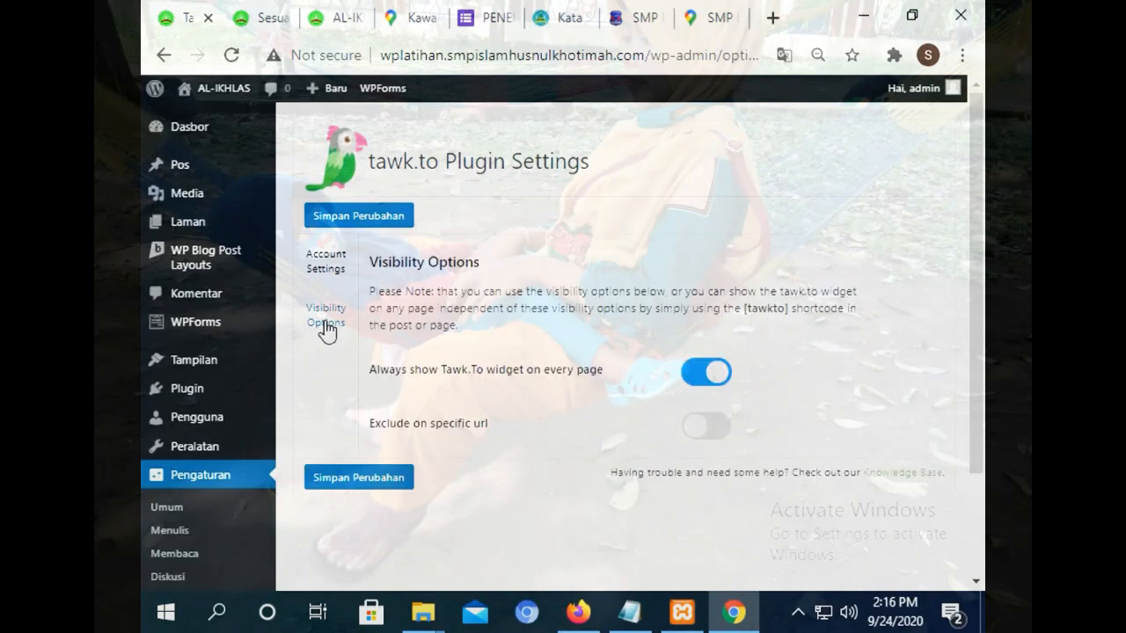
{"action": "left_click", "coordinate": [716, 434]}
{"action": "scroll", "coordinate": [978, 369], "scroll_direction": "down", "scroll_amount": 3}
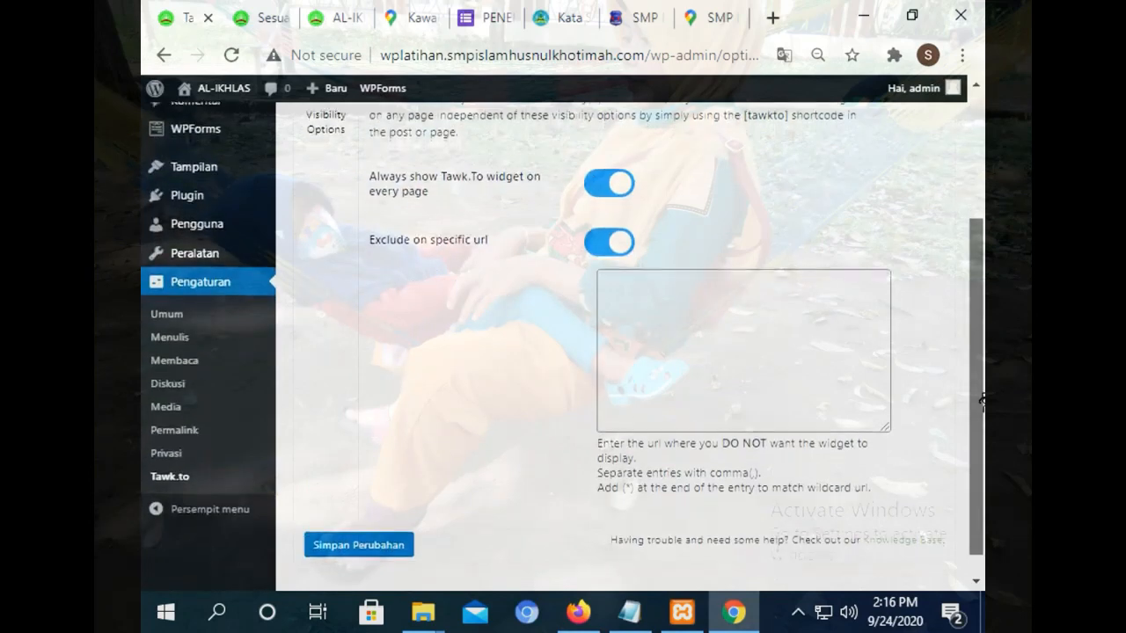
{"action": "left_click_drag", "start_coordinate": [982, 402], "coordinate": [983, 425]}
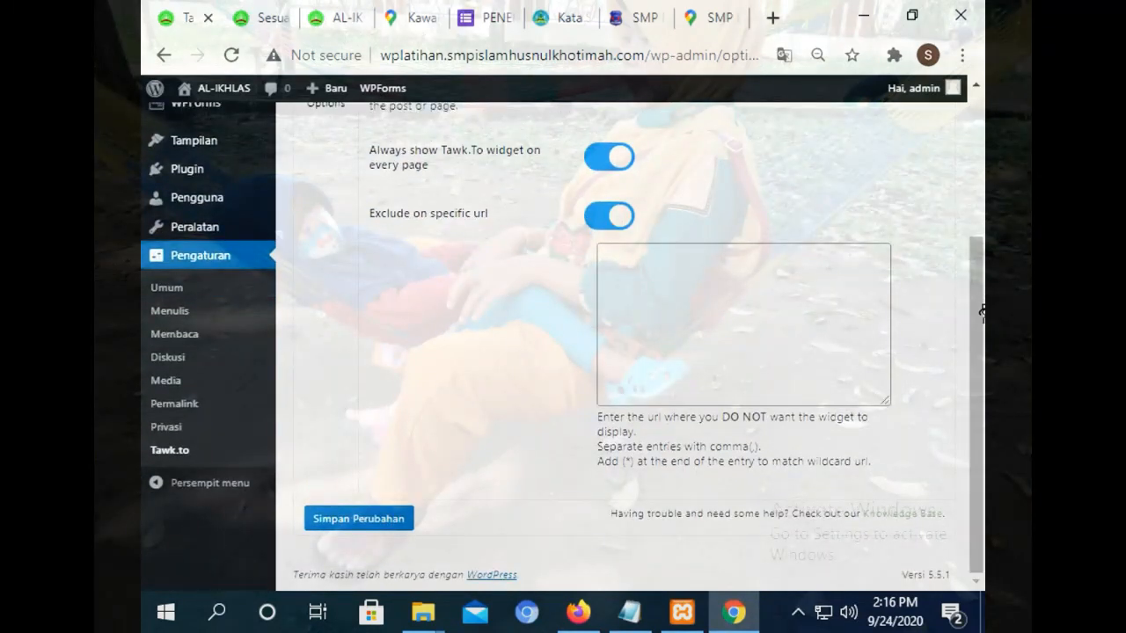
{"action": "scroll", "coordinate": [983, 312], "scroll_direction": "up", "scroll_amount": 10}
Flip between Visibility Options and the account sign-in form, ending on account settings.
{"action": "left_click", "coordinate": [322, 243]}
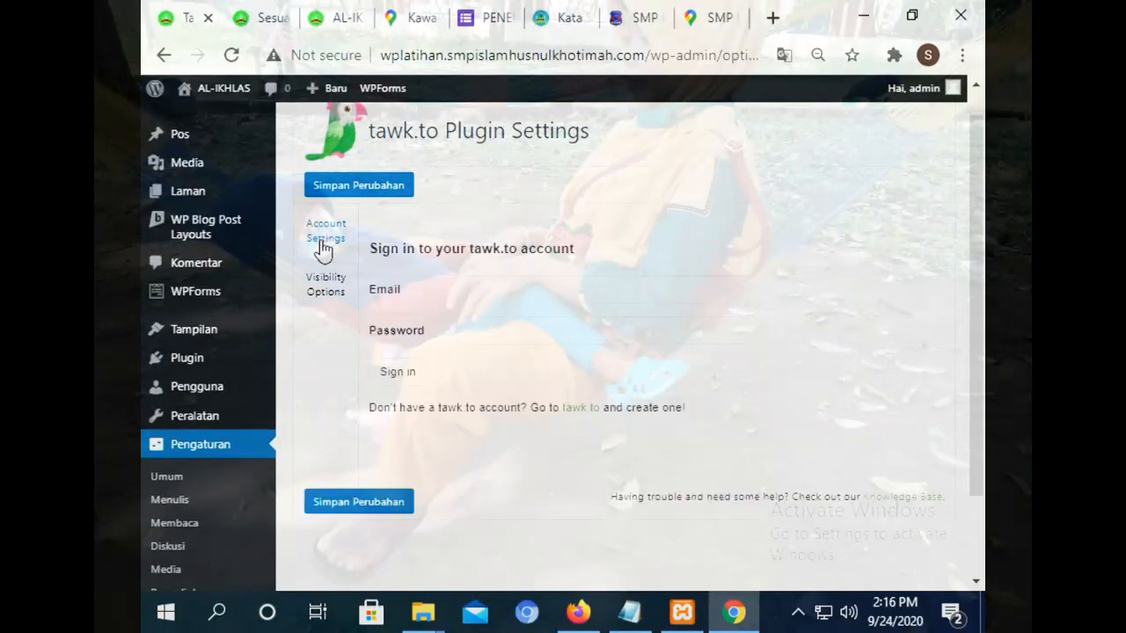
{"action": "left_click", "coordinate": [312, 287]}
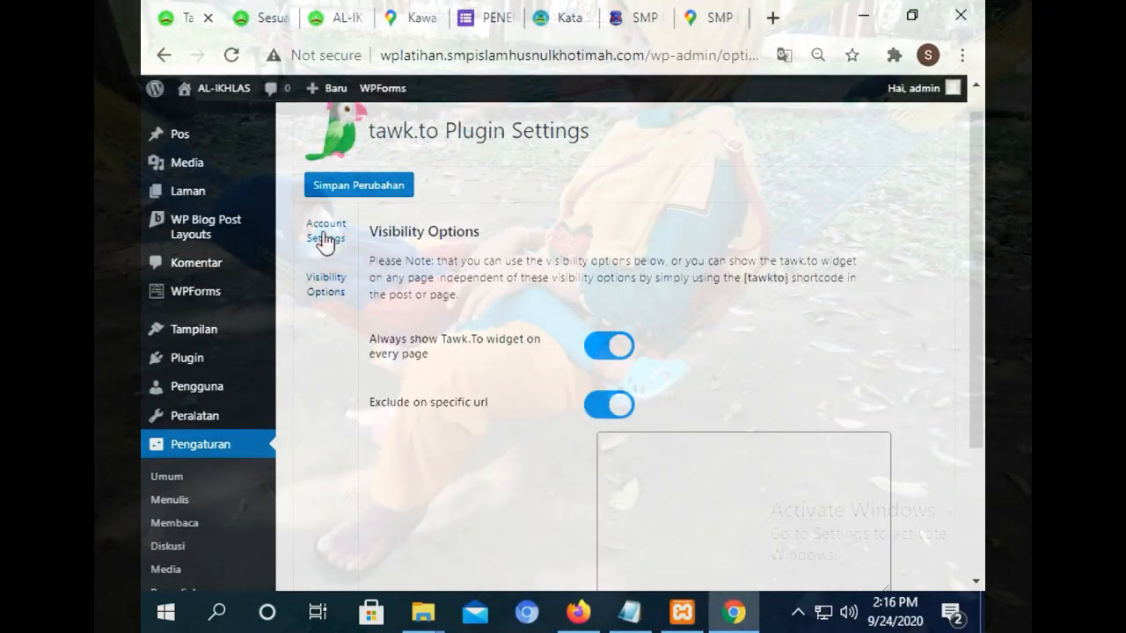
{"action": "left_click", "coordinate": [322, 240]}
{"action": "left_click", "coordinate": [329, 304]}
{"action": "left_click", "coordinate": [336, 239]}
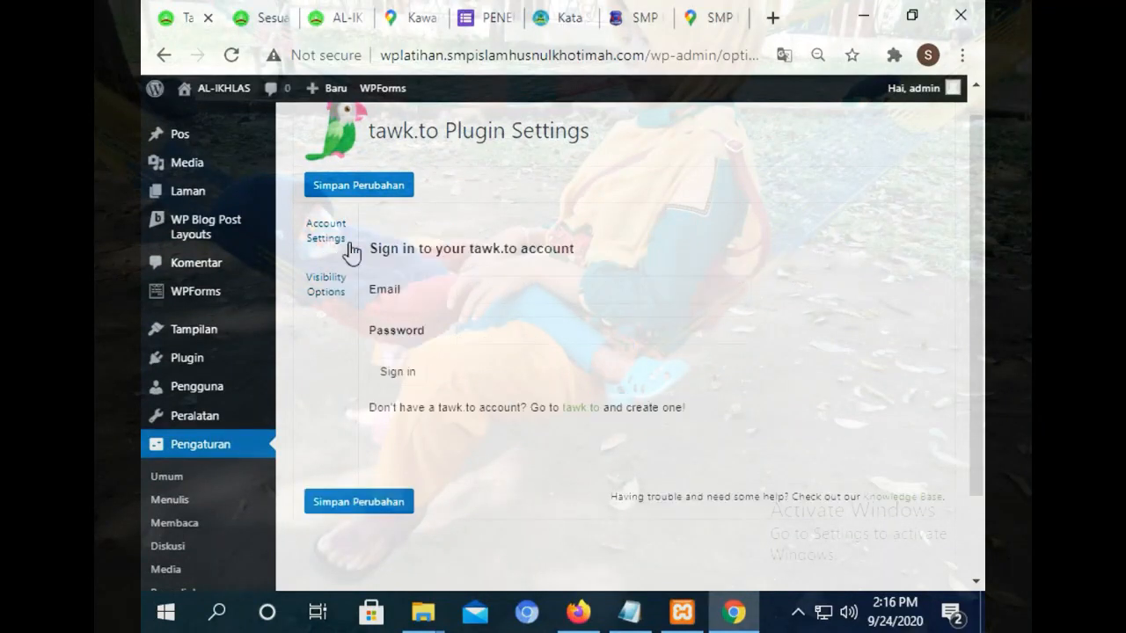
{"action": "left_click", "coordinate": [563, 18]}
Change the school site's address from home/ to admin and load it.
{"action": "left_click", "coordinate": [568, 56]}
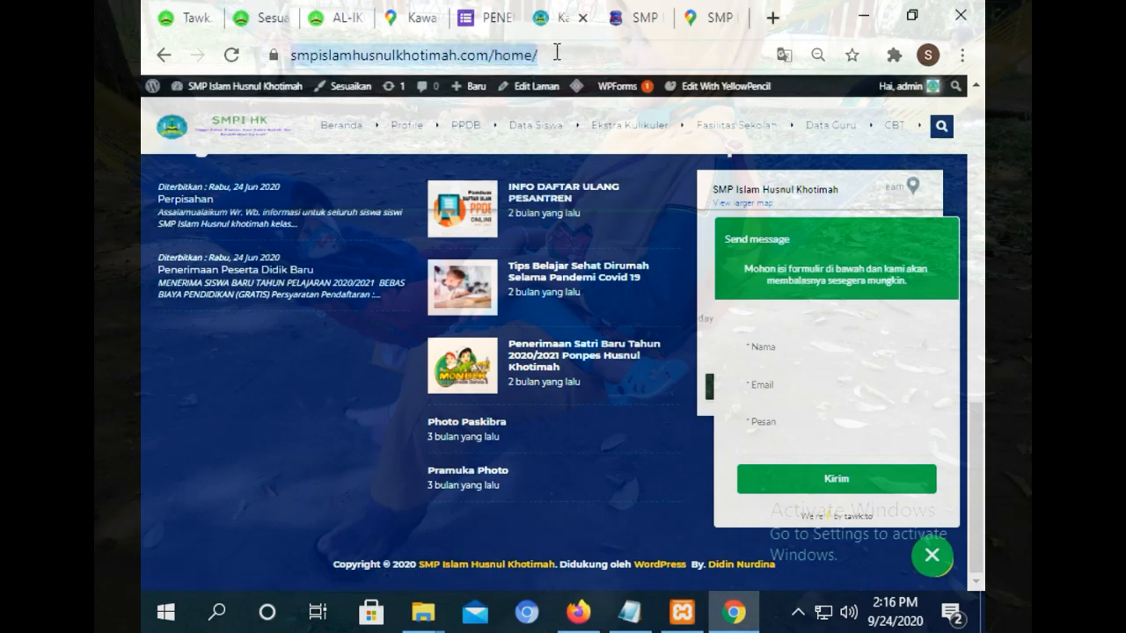
{"action": "key", "text": "BackSpace"}
{"action": "key", "text": "BackSpace"}
{"action": "key", "text": "BackSpace"}
{"action": "key", "text": "BackSpace"}
{"action": "key", "text": "BackSpace"}
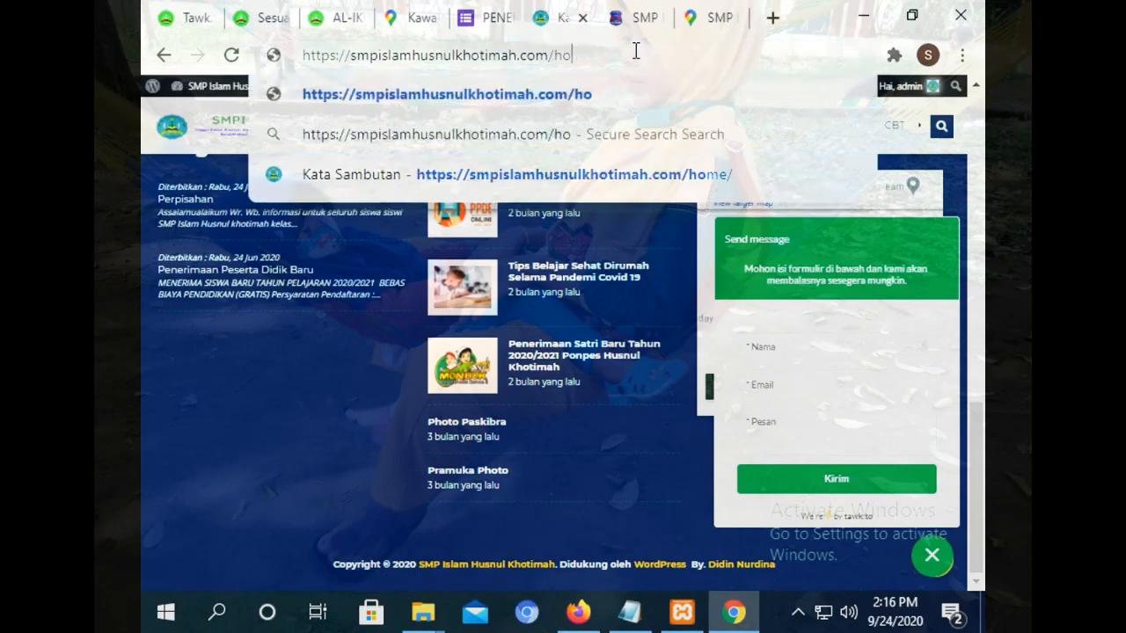
{"action": "type", "text": "admin"}
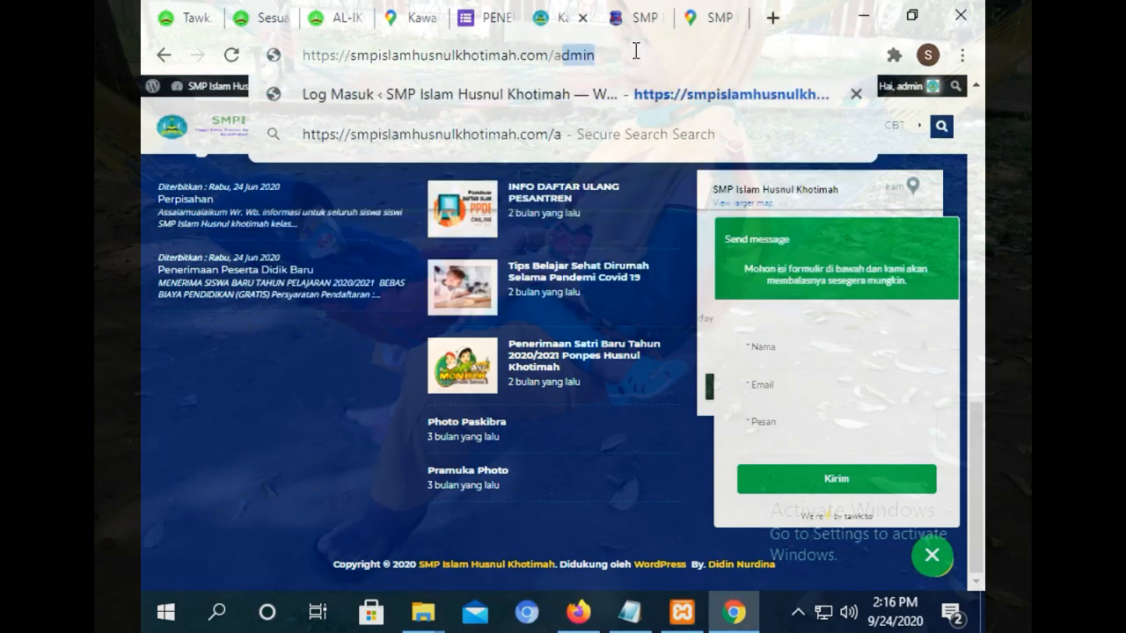
{"action": "key", "text": "Return"}
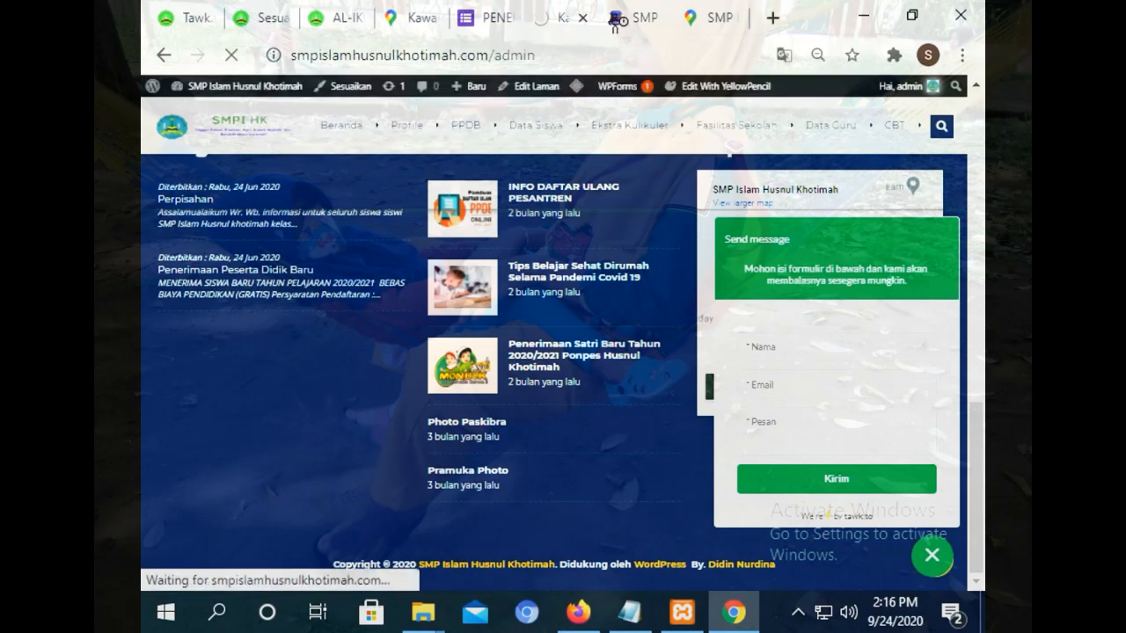
{"action": "mouse_move", "coordinate": [629, 125]}
{"action": "mouse_move", "coordinate": [619, 189]}
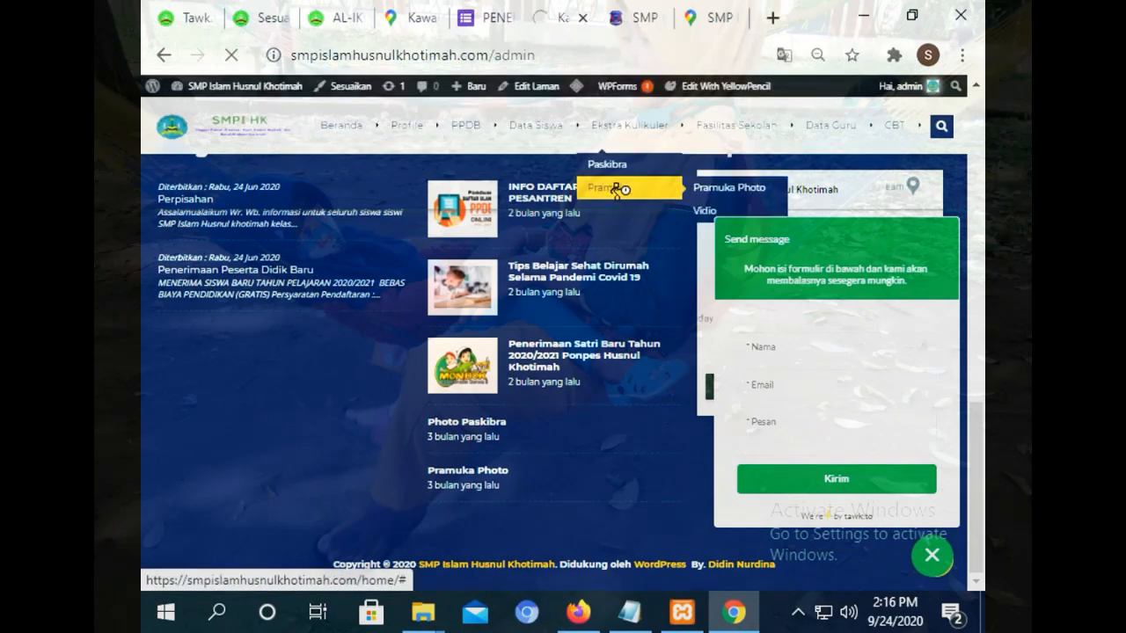
Review the tawk.to Visibility Options, then go back to the school site's window.
{"action": "left_click", "coordinate": [200, 17]}
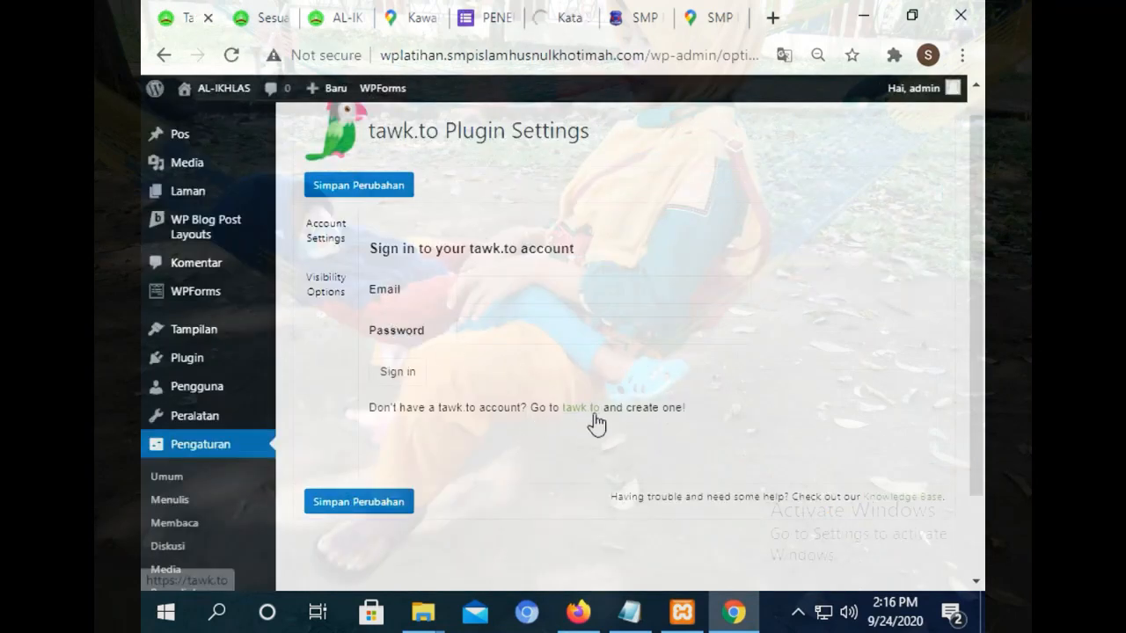
{"action": "left_click", "coordinate": [312, 300]}
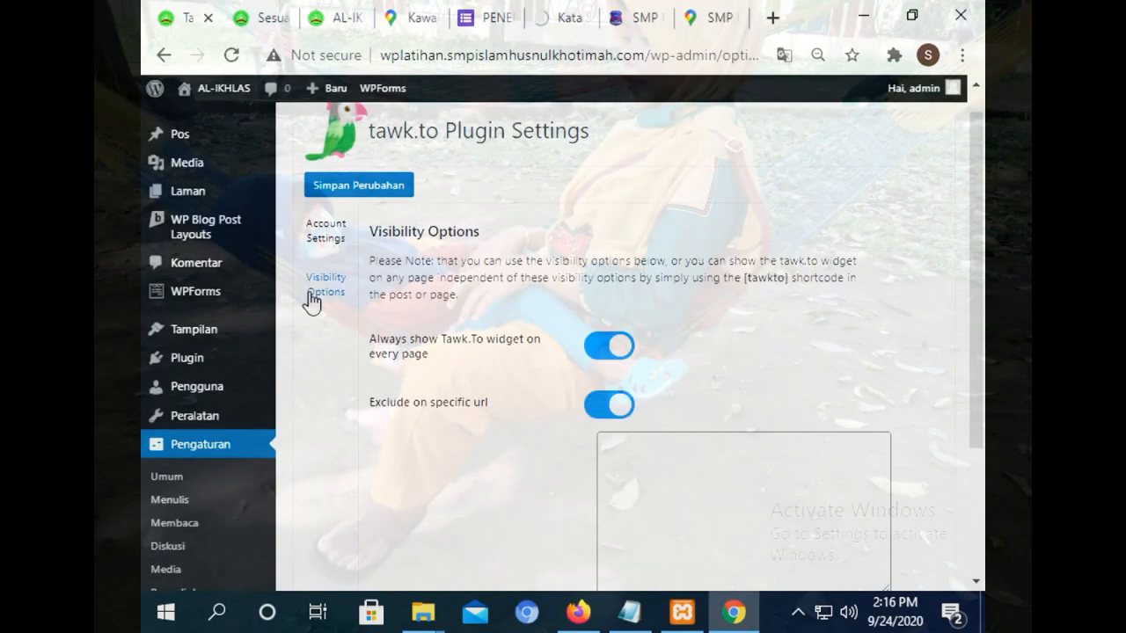
{"action": "left_click_drag", "start_coordinate": [981, 261], "coordinate": [982, 464]}
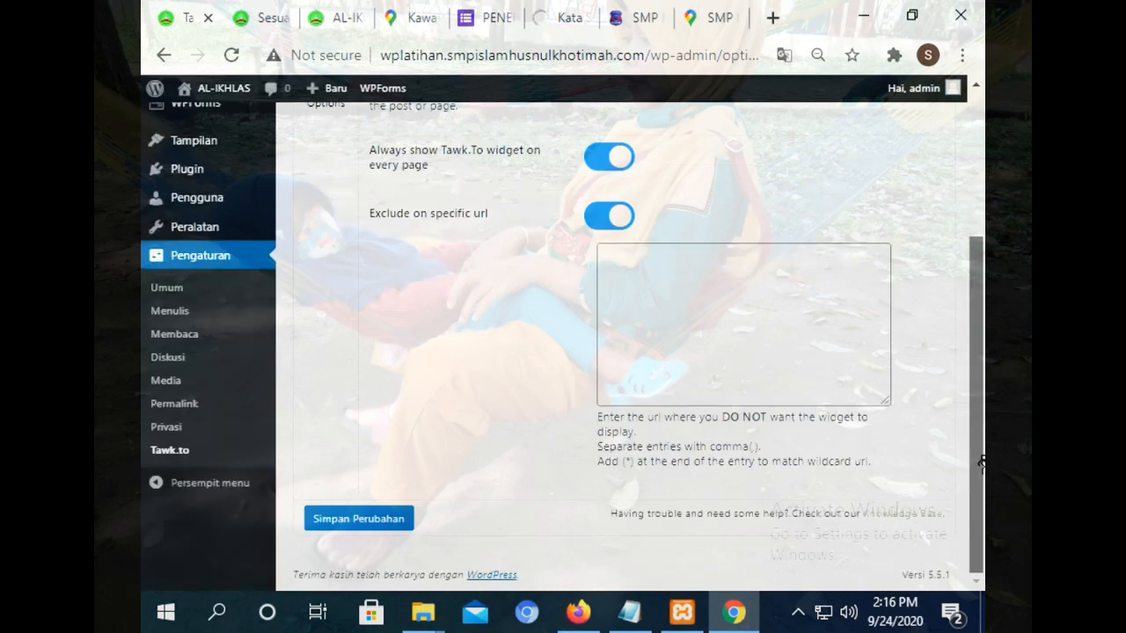
{"action": "left_click", "coordinate": [570, 20]}
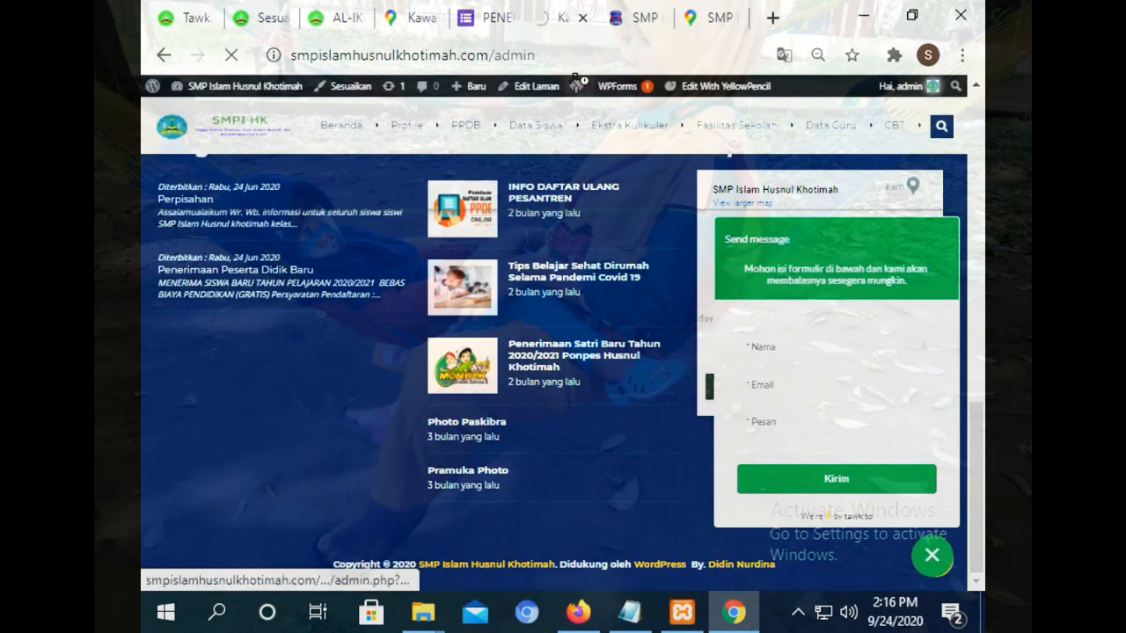
{"action": "left_click", "coordinate": [577, 612]}
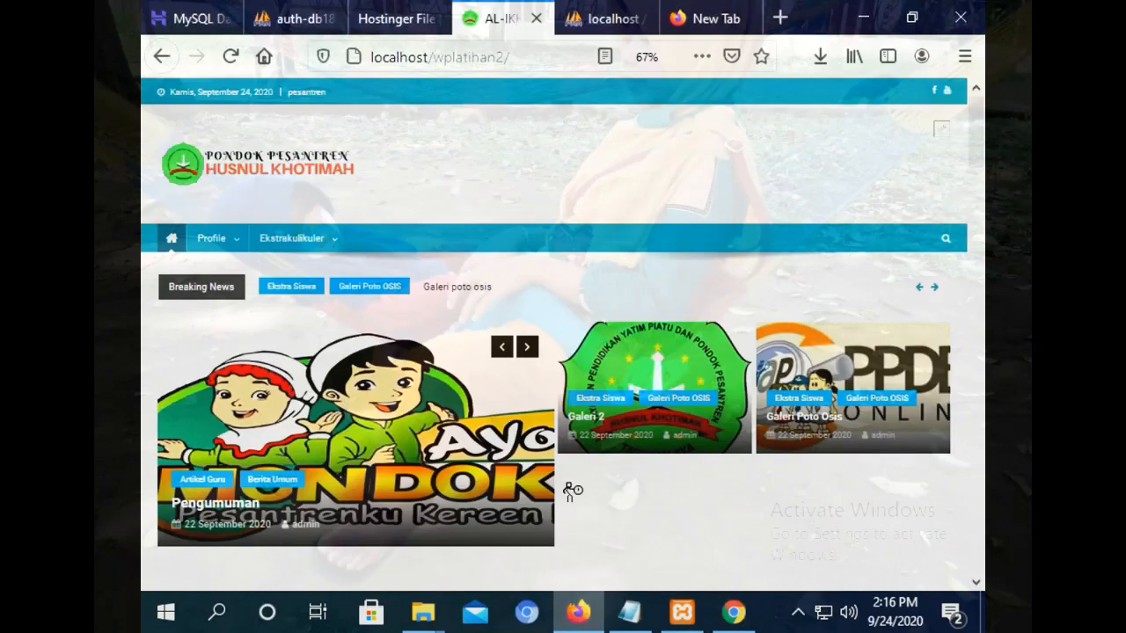
In Firefox's localhost tab, load smpislamhusnulkhotimah.com/admin, then return to the Chrome dashboard.
{"action": "left_click", "coordinate": [588, 25]}
{"action": "left_click", "coordinate": [552, 42]}
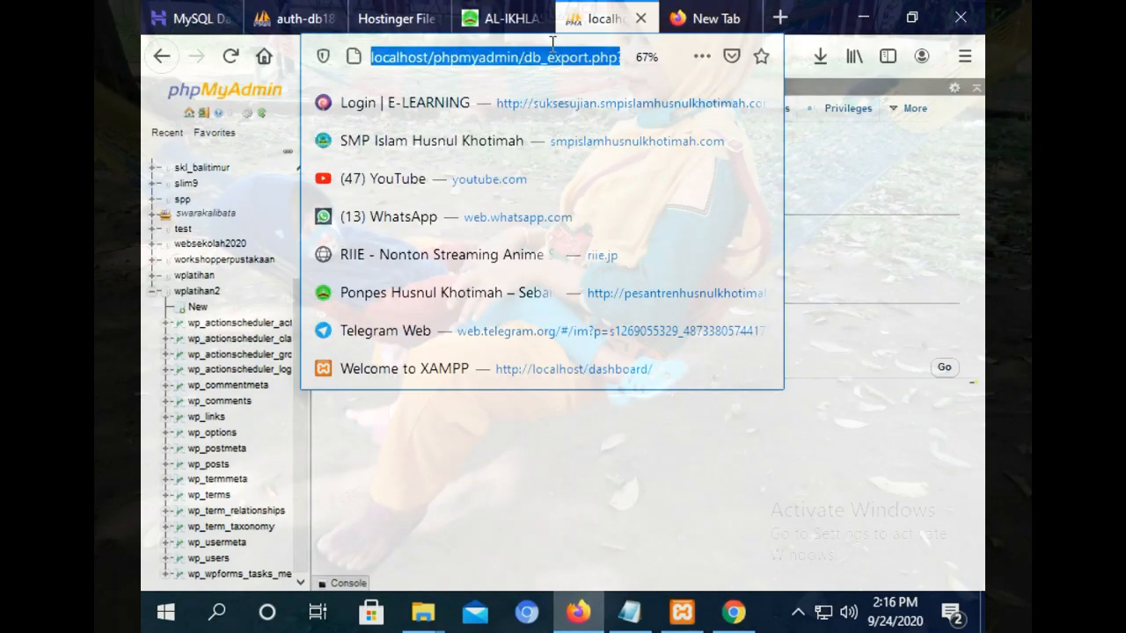
{"action": "type", "text": "smp"}
{"action": "type", "text": "is"}
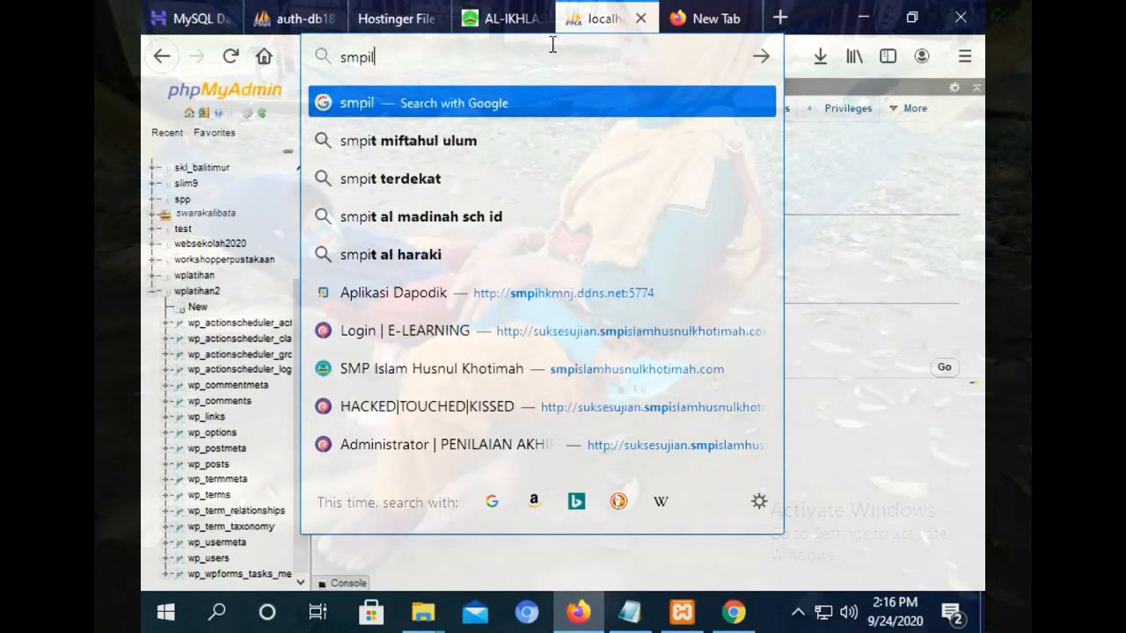
{"action": "key", "text": "BackSpace"}
{"action": "type", "text": "slamhusnulkhotimah.com/"}
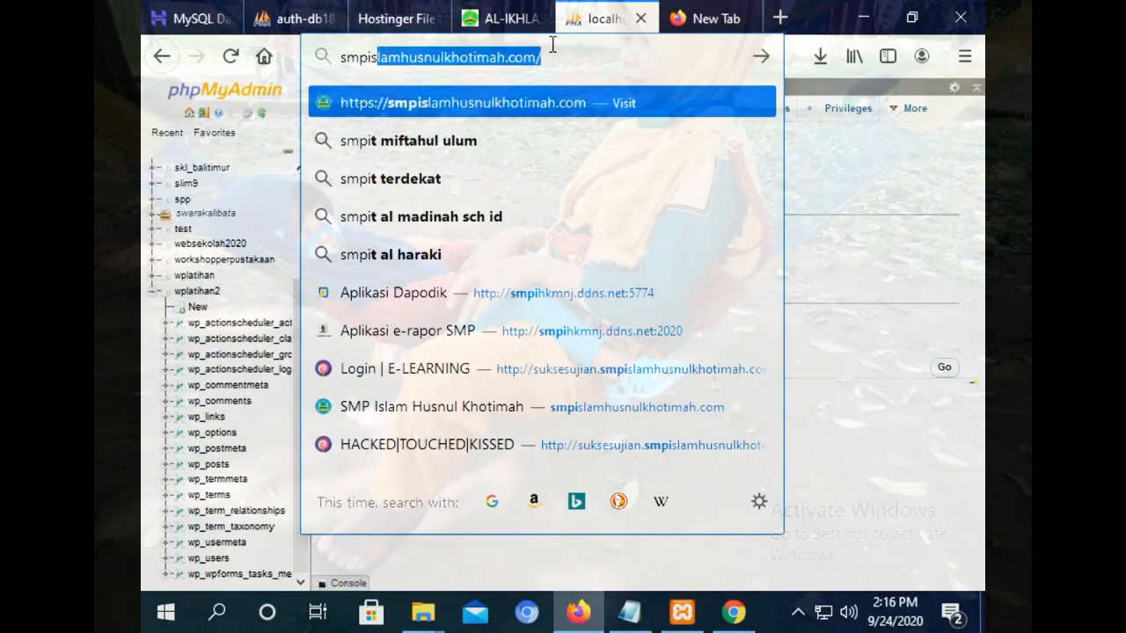
{"action": "key", "text": "End"}
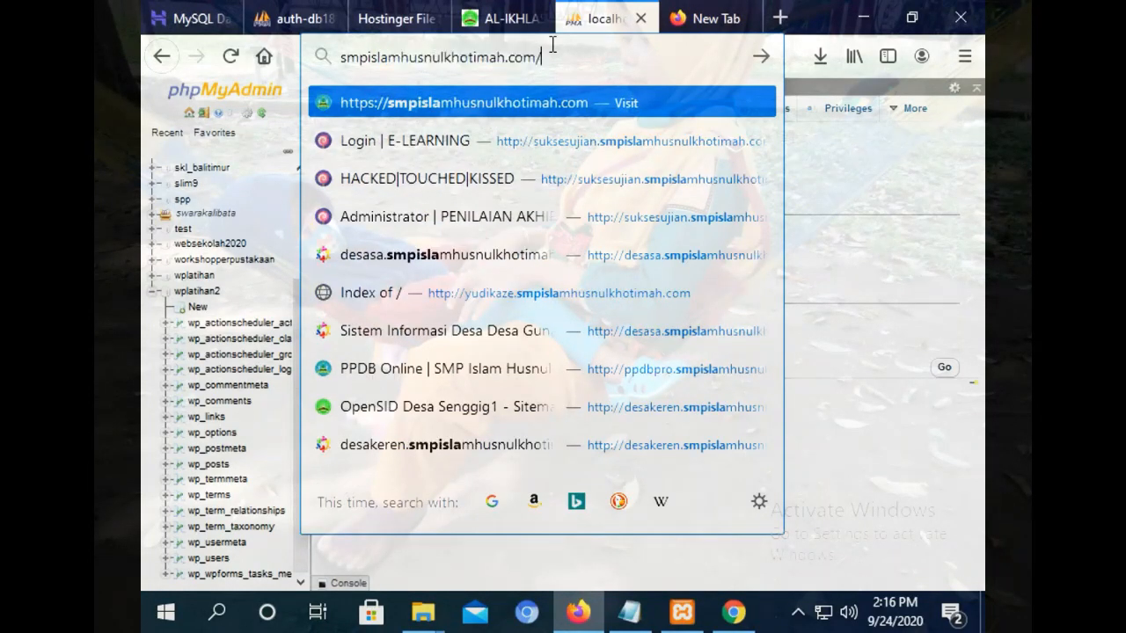
{"action": "type", "text": "admin"}
{"action": "key", "text": "Return"}
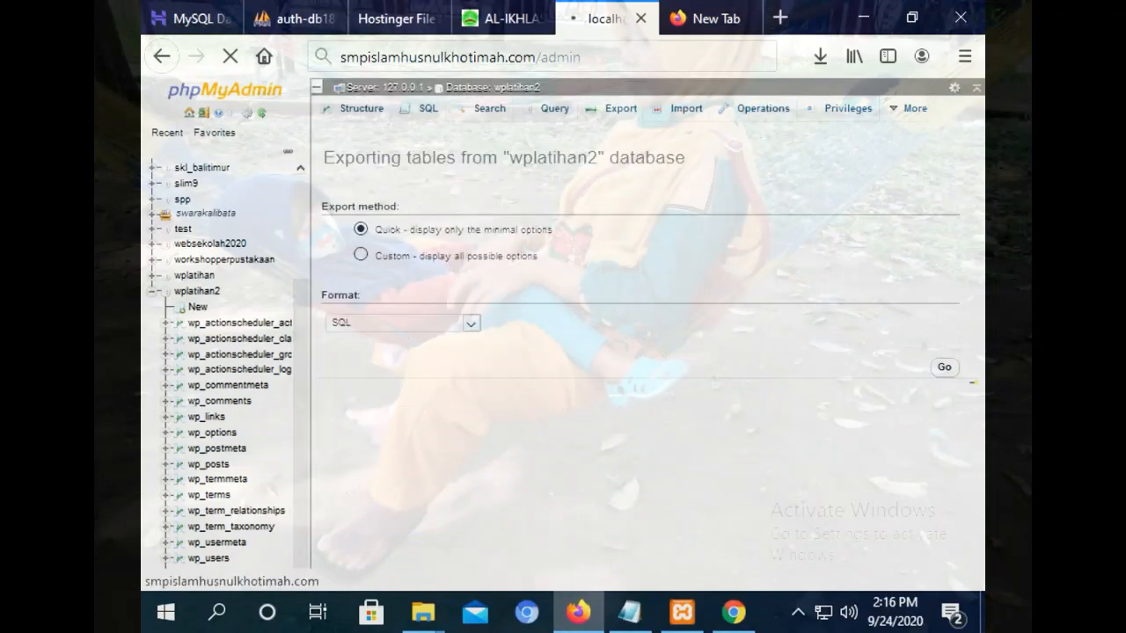
{"action": "left_click", "coordinate": [734, 612]}
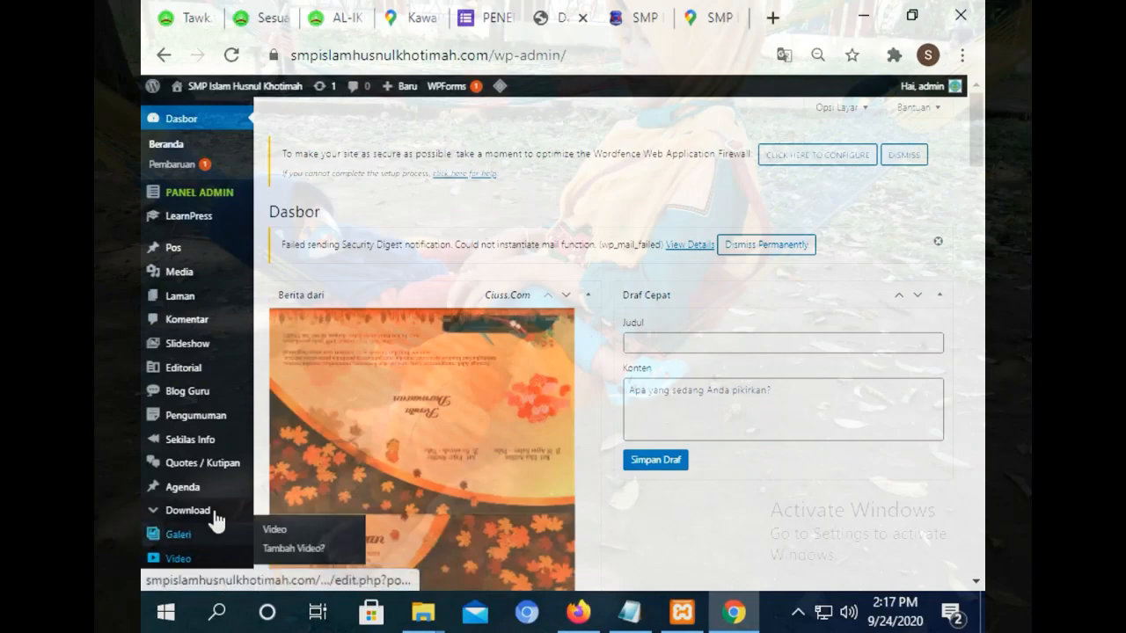
Open the school site's installed Plugins page from the admin sidebar.
{"action": "left_click_drag", "start_coordinate": [976, 138], "coordinate": [978, 321]}
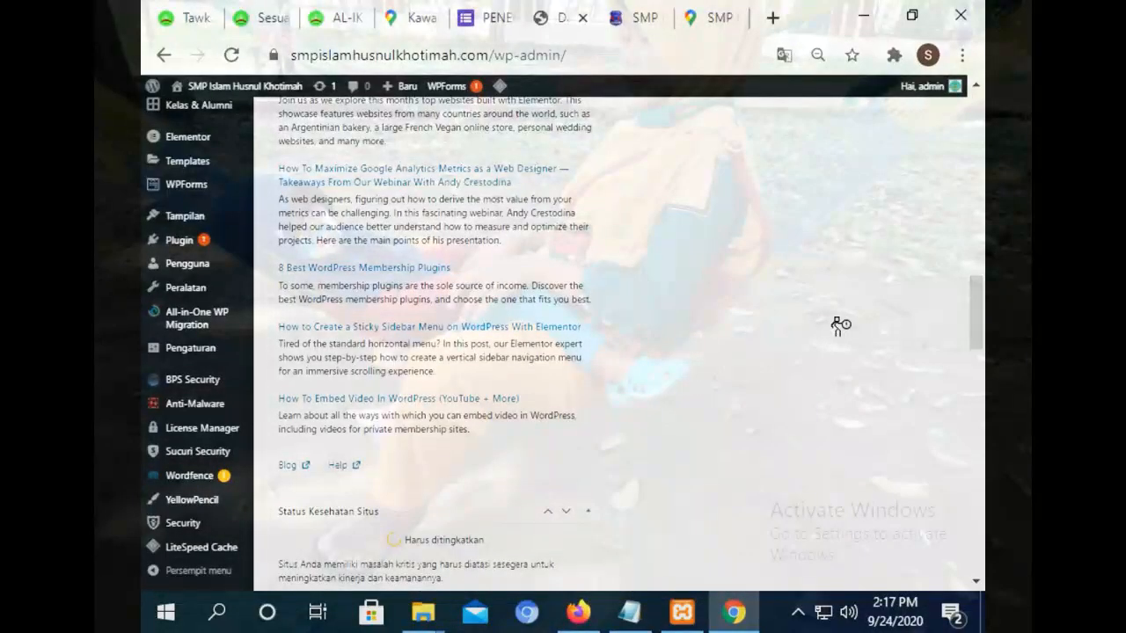
{"action": "mouse_move", "coordinate": [216, 306]}
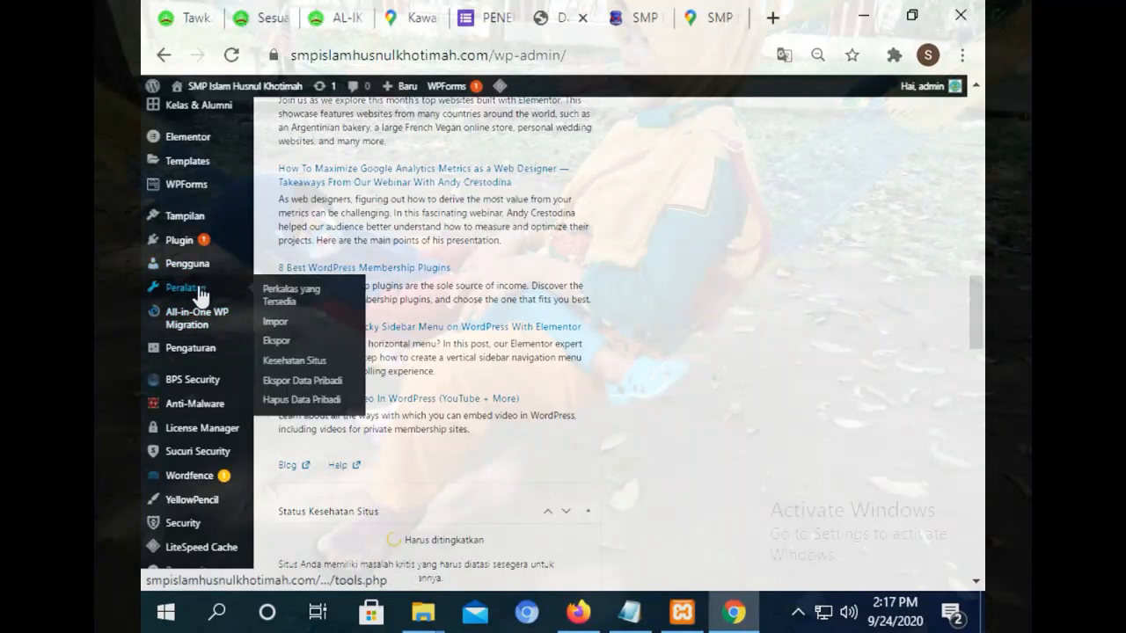
{"action": "mouse_move", "coordinate": [192, 228]}
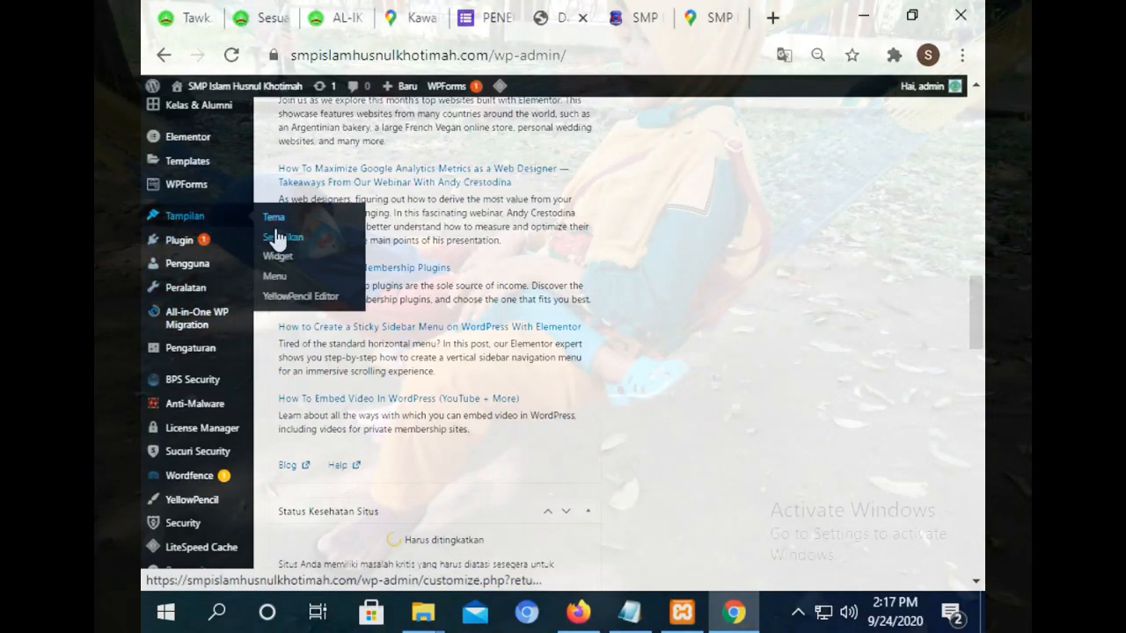
{"action": "mouse_move", "coordinate": [204, 164]}
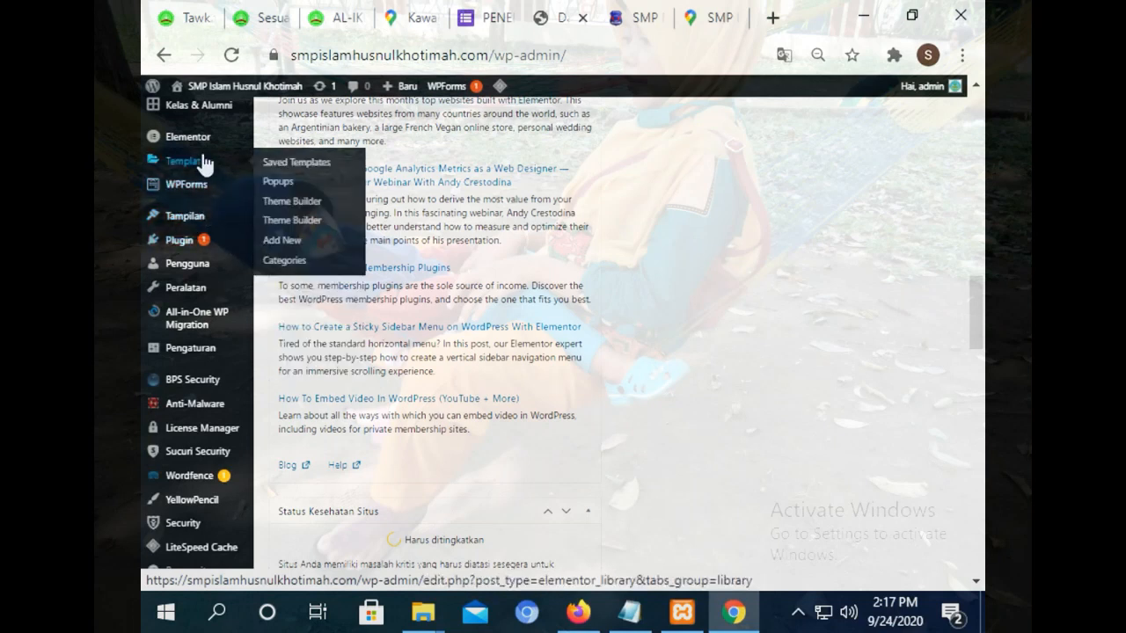
{"action": "left_click", "coordinate": [189, 240]}
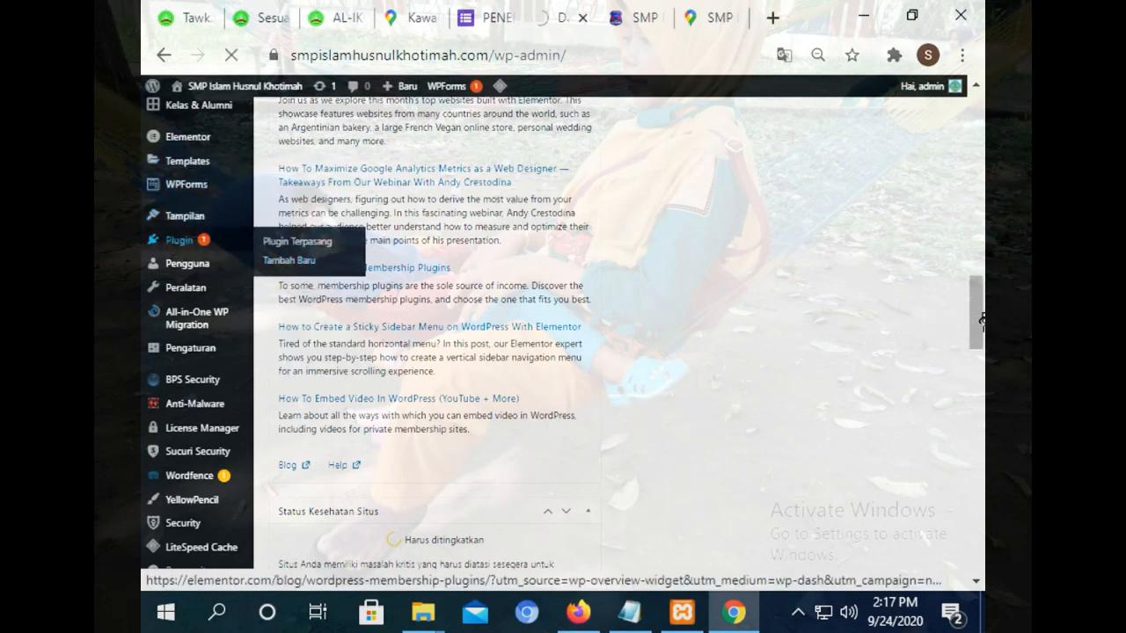
Glance at the customizer, footer map and tawk.to tabs, then scroll Plugins down to Tawk.to Live Chat.
{"action": "left_click", "coordinate": [258, 20]}
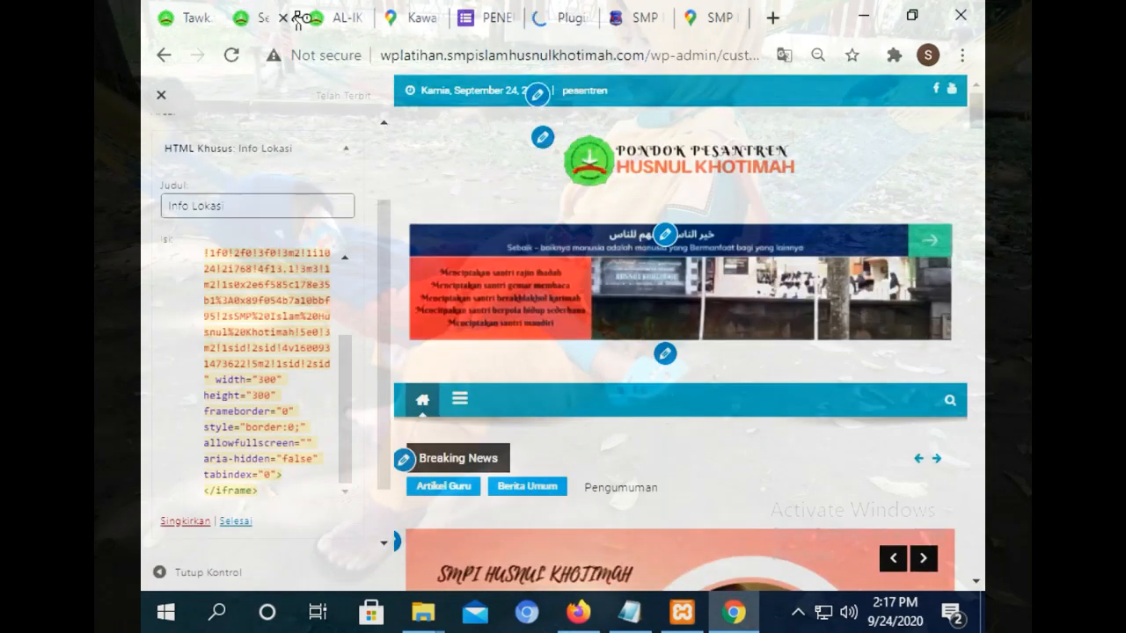
{"action": "left_click", "coordinate": [328, 13]}
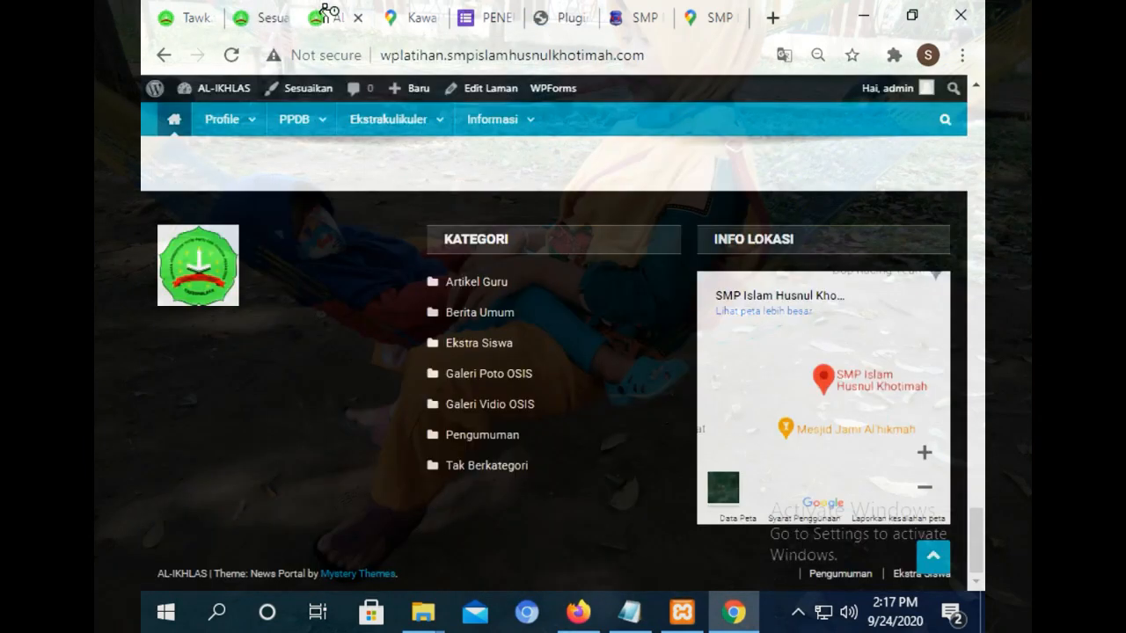
{"action": "left_click", "coordinate": [220, 14]}
{"action": "left_click", "coordinate": [532, 16]}
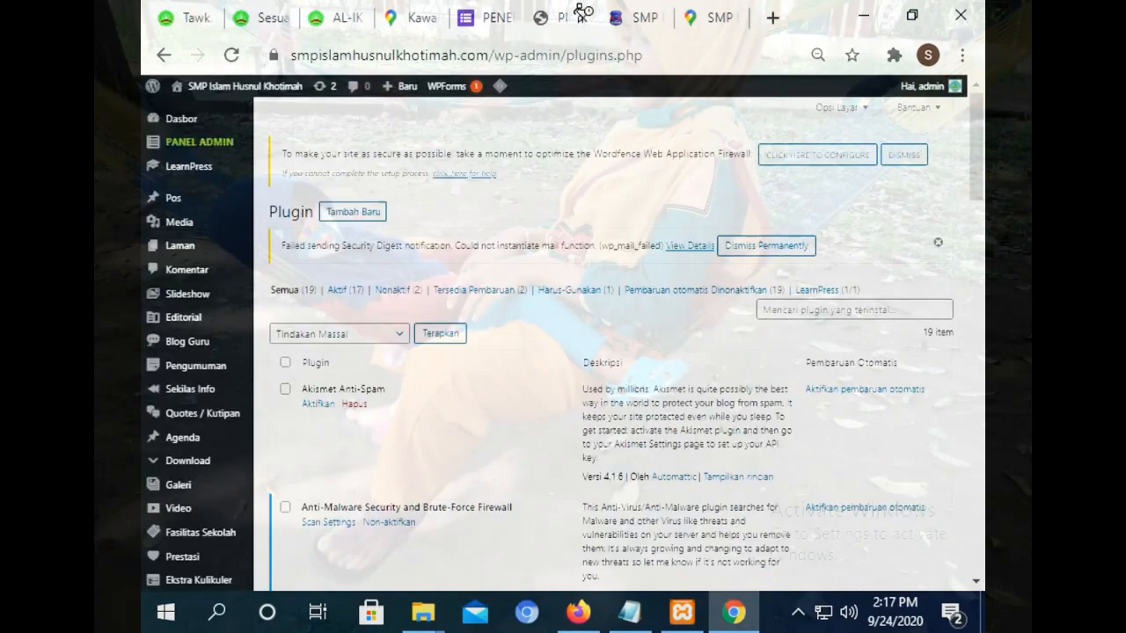
{"action": "left_click_drag", "start_coordinate": [982, 211], "coordinate": [980, 514]}
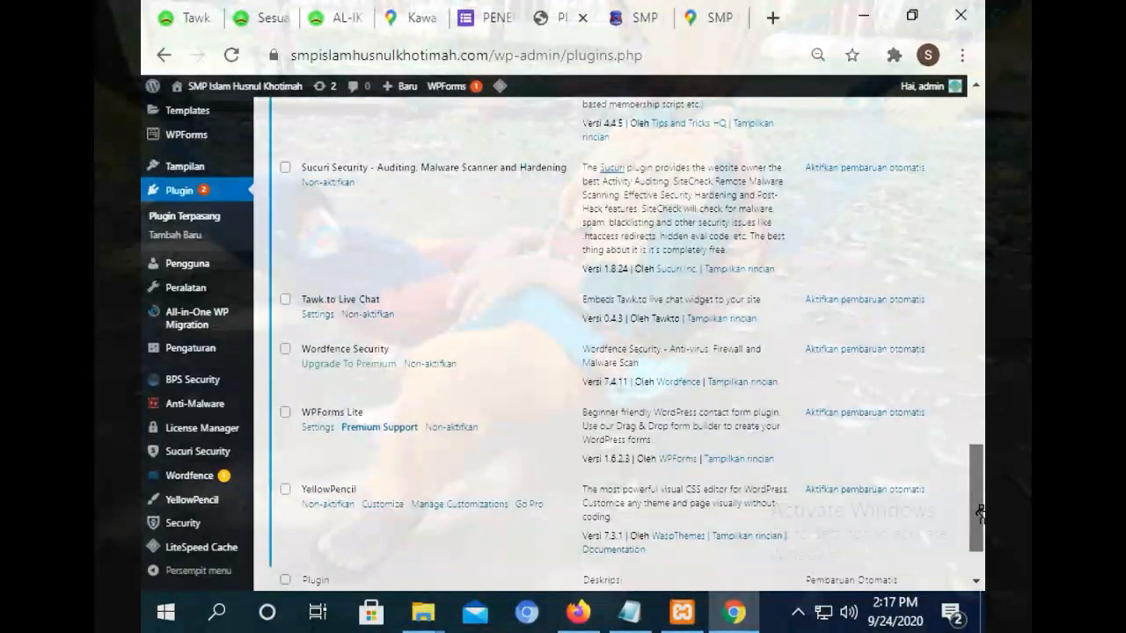
Open the Tawk.to Live Chat settings and switch between its Visibility Options and Account Settings tabs.
{"action": "left_click", "coordinate": [324, 315]}
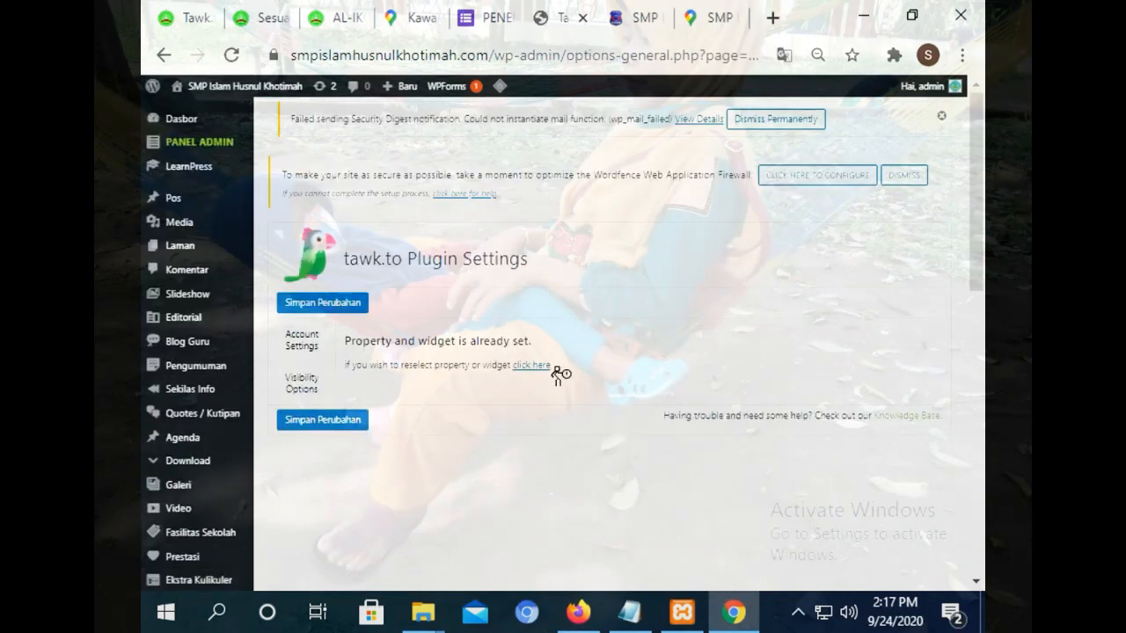
{"action": "left_click", "coordinate": [528, 372]}
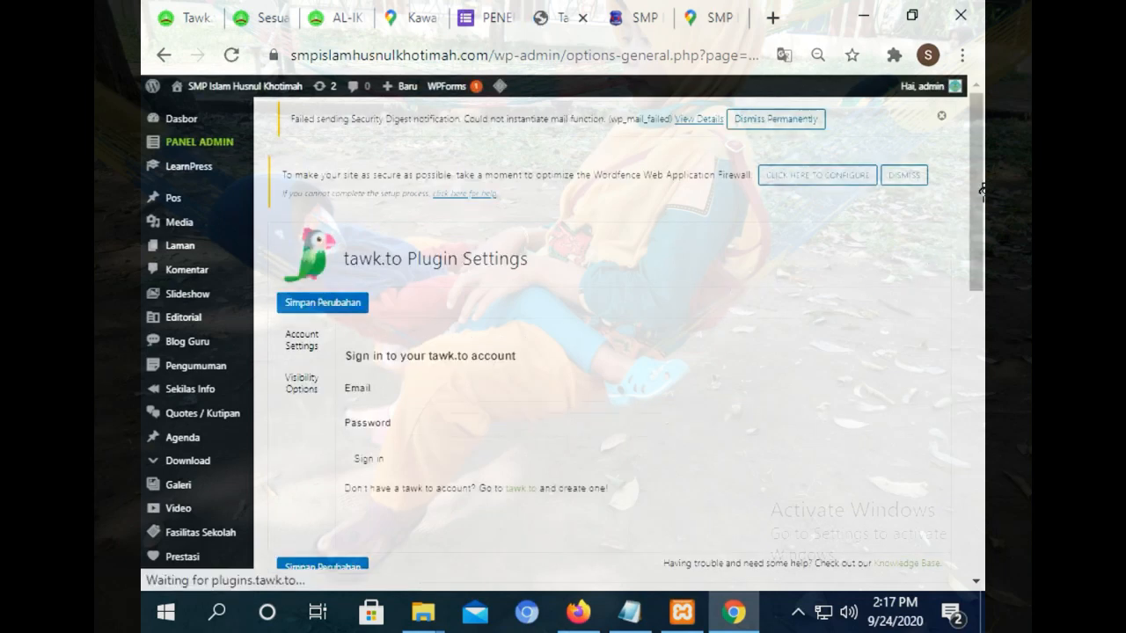
{"action": "left_click", "coordinate": [299, 387]}
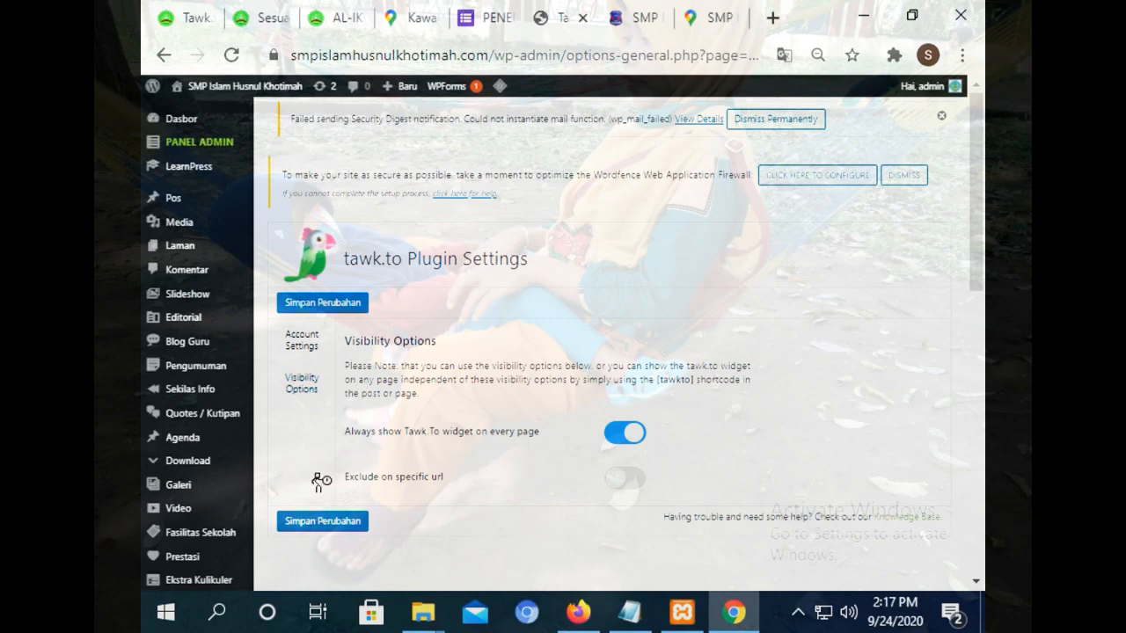
{"action": "left_click", "coordinate": [299, 345]}
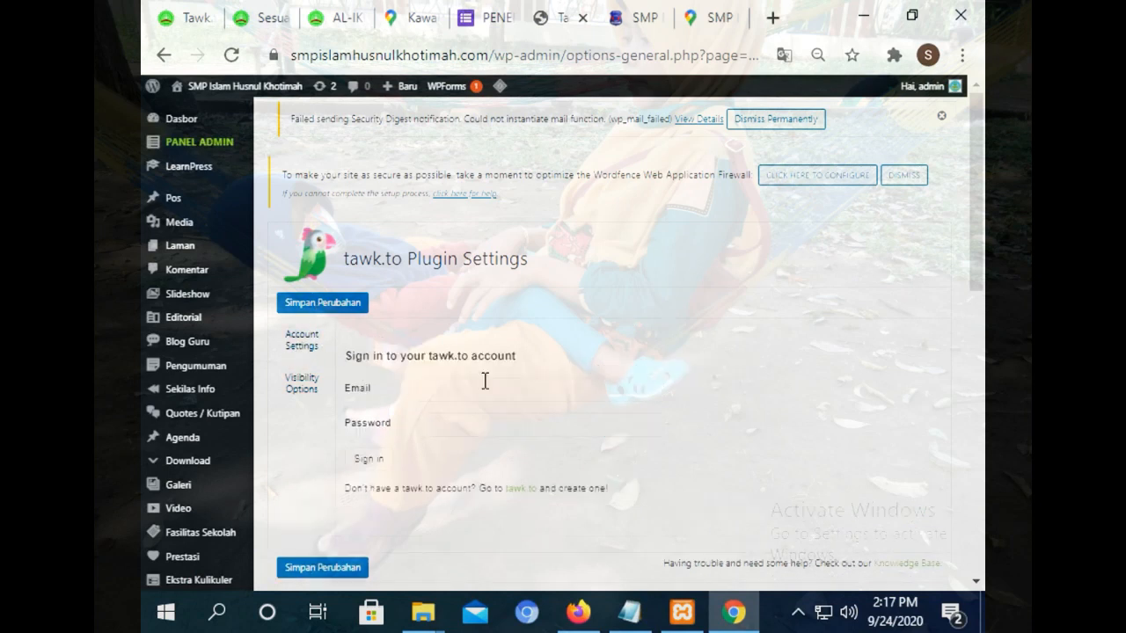
{"action": "left_click", "coordinate": [299, 396]}
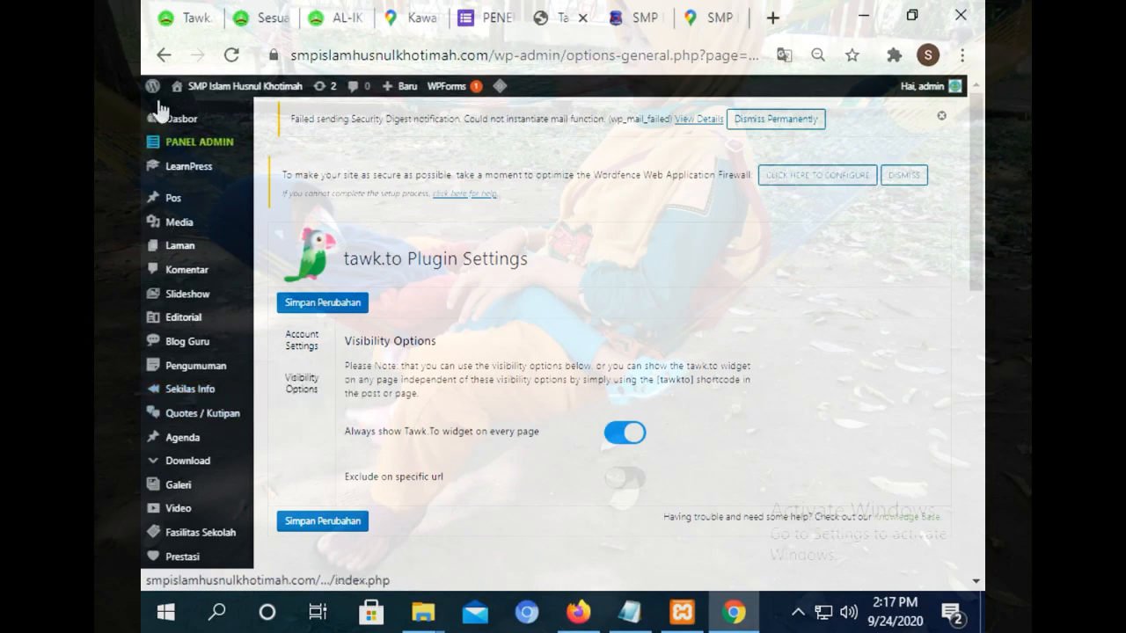
{"action": "left_click", "coordinate": [164, 55]}
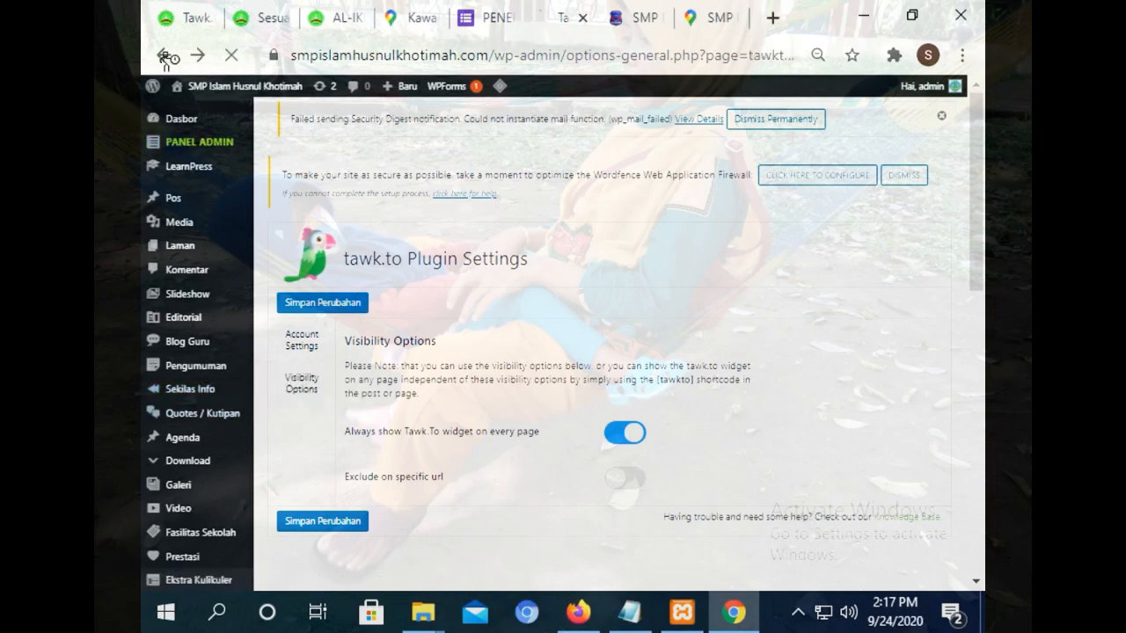
{"action": "left_click", "coordinate": [295, 384]}
{"action": "left_click", "coordinate": [308, 346]}
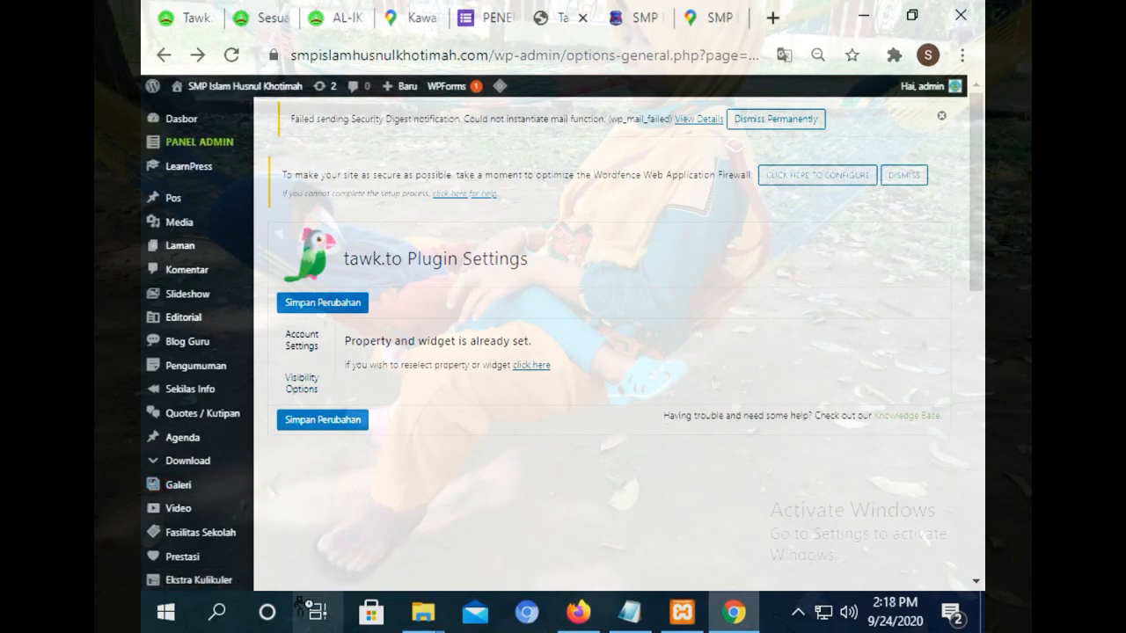
{"action": "left_click_drag", "start_coordinate": [975, 176], "coordinate": [970, 438]}
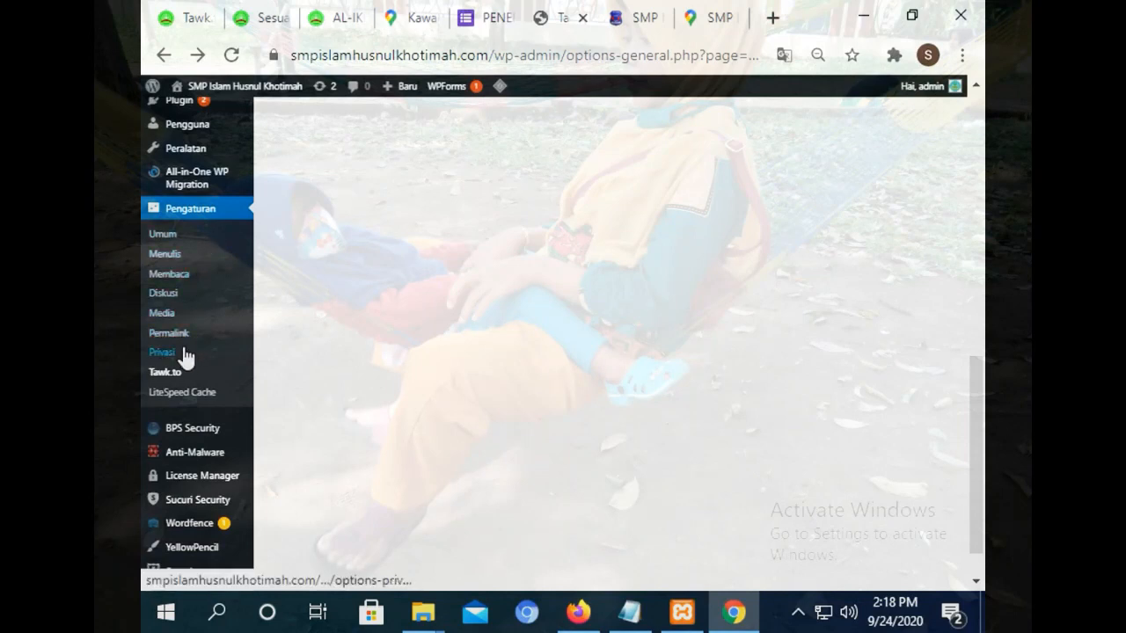
Go to the Tools section and open its Import page.
{"action": "mouse_move", "coordinate": [220, 185]}
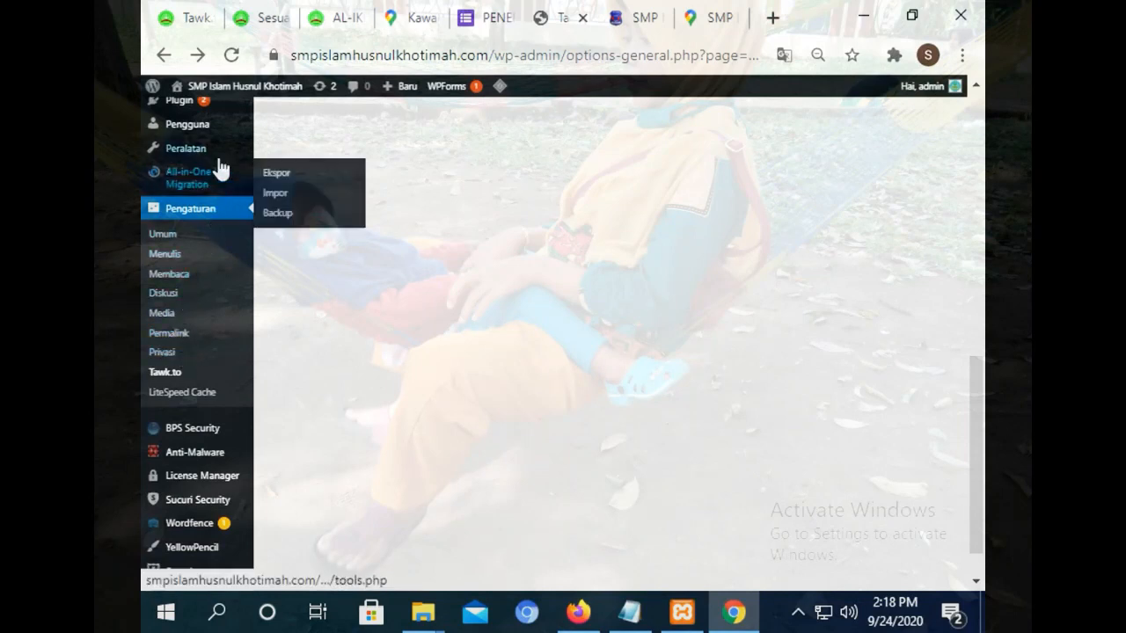
{"action": "mouse_move", "coordinate": [208, 128]}
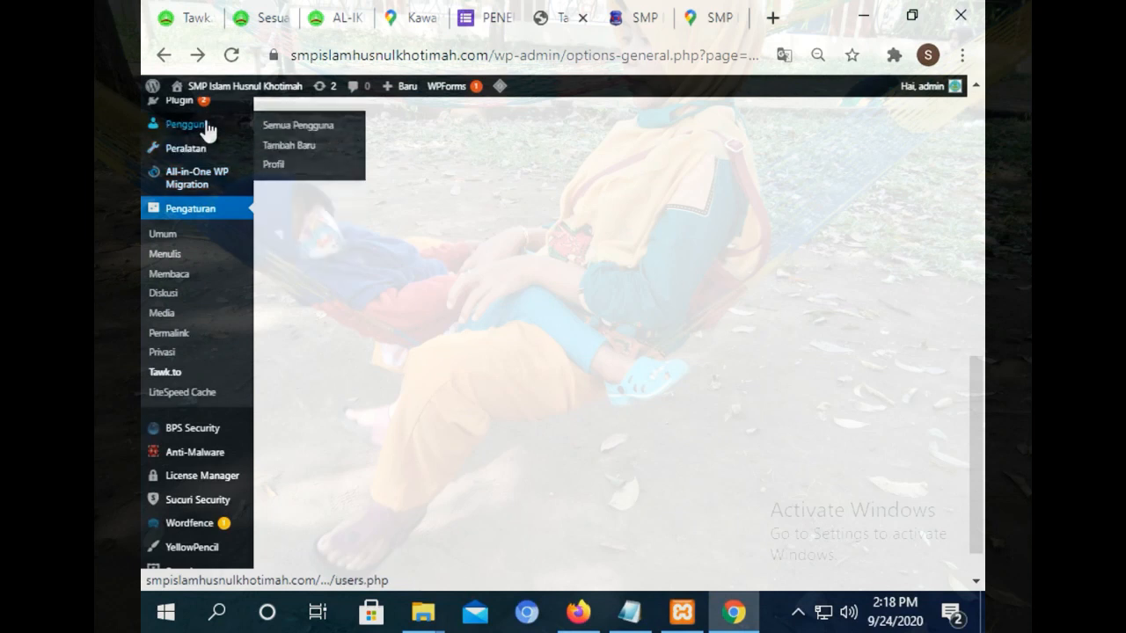
{"action": "mouse_move", "coordinate": [224, 153]}
{"action": "left_click", "coordinate": [294, 159]}
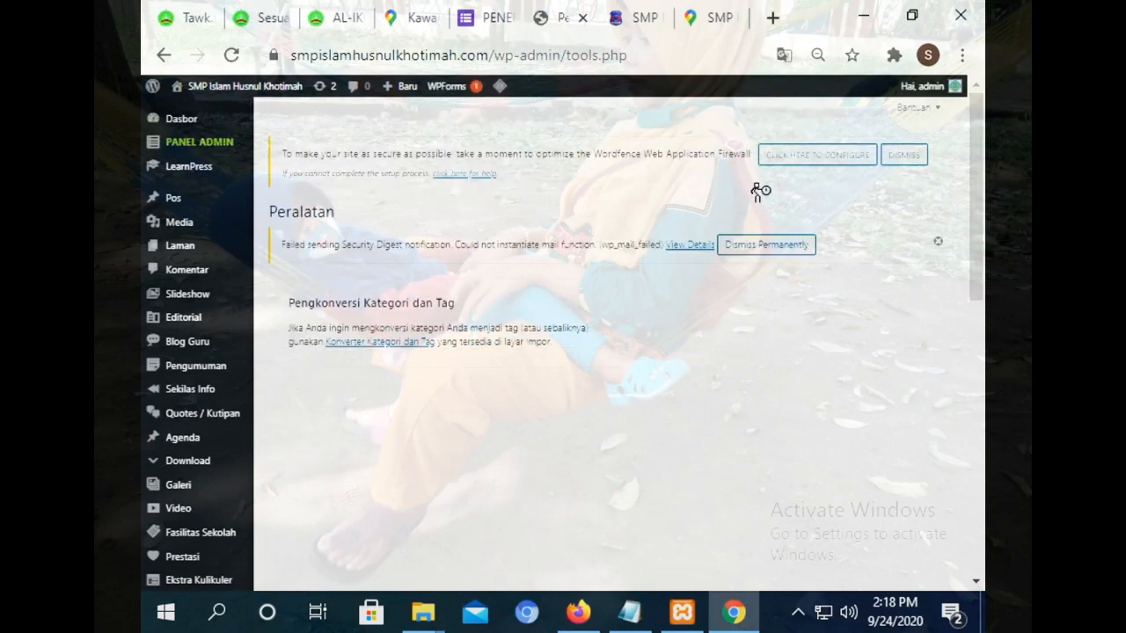
{"action": "mouse_move", "coordinate": [236, 231]}
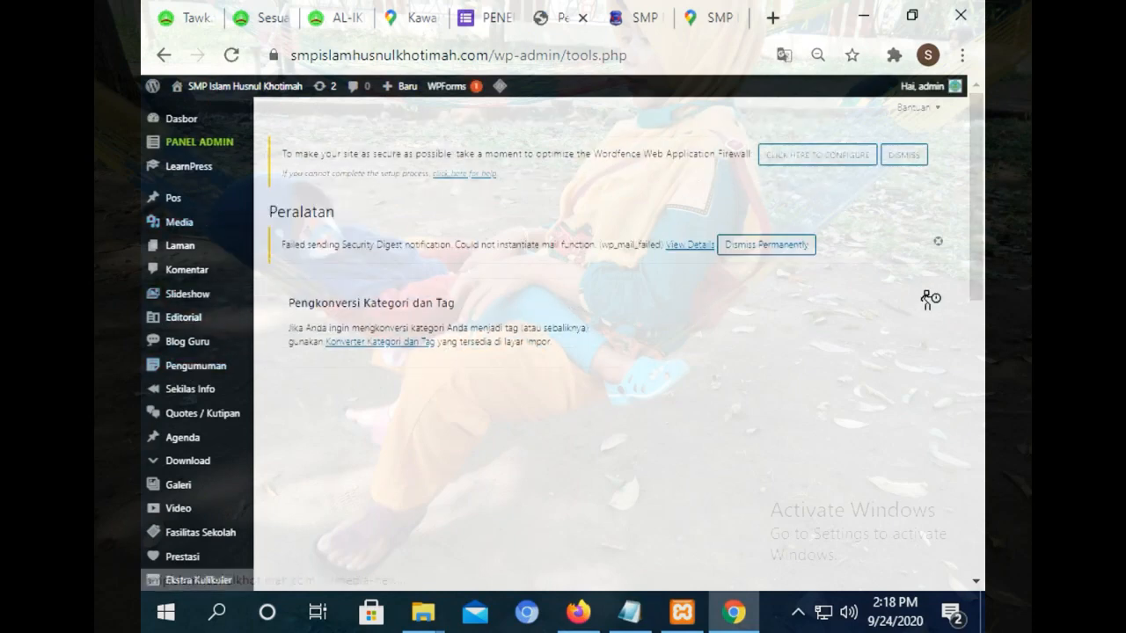
{"action": "left_click_drag", "start_coordinate": [982, 230], "coordinate": [970, 385]}
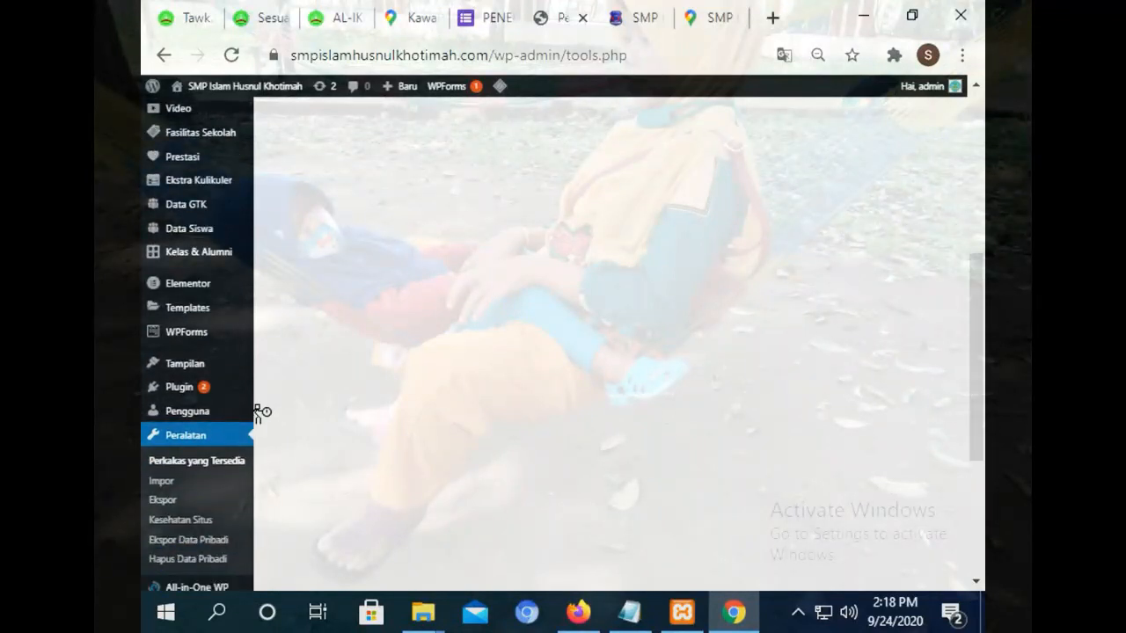
{"action": "mouse_move", "coordinate": [198, 374]}
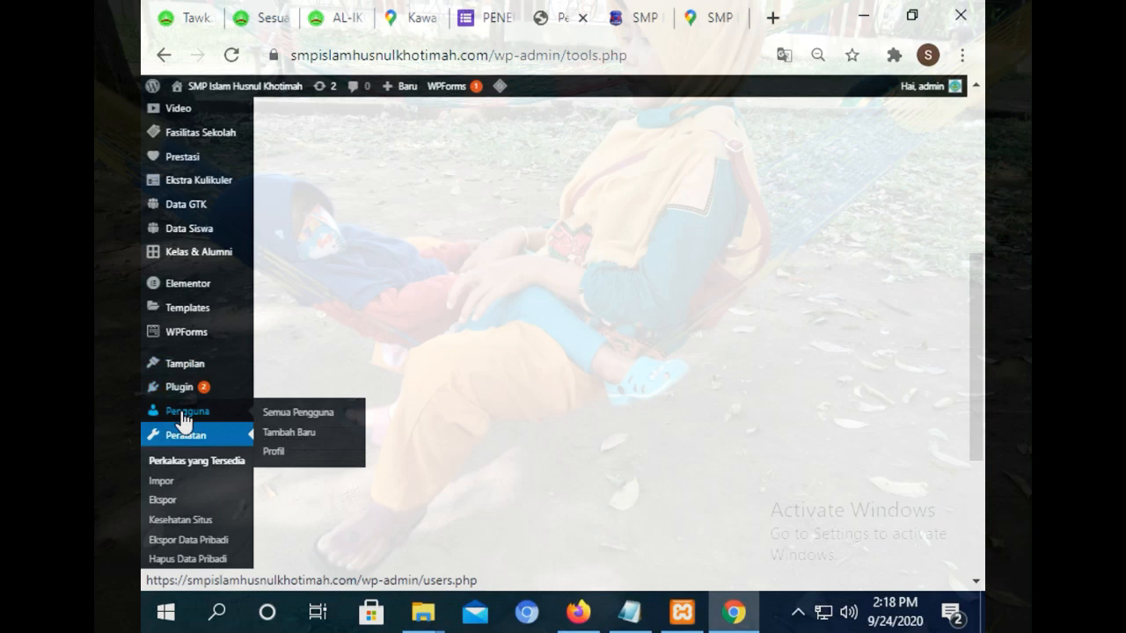
{"action": "left_click", "coordinate": [161, 481]}
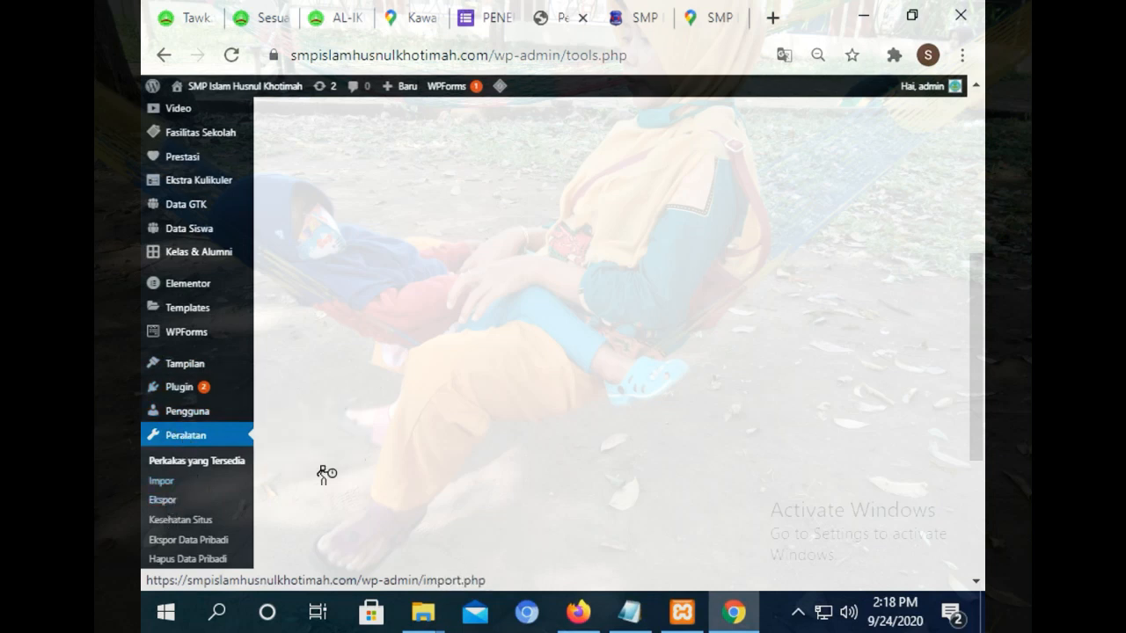
{"action": "scroll", "coordinate": [970, 387], "scroll_direction": "down", "scroll_amount": 2}
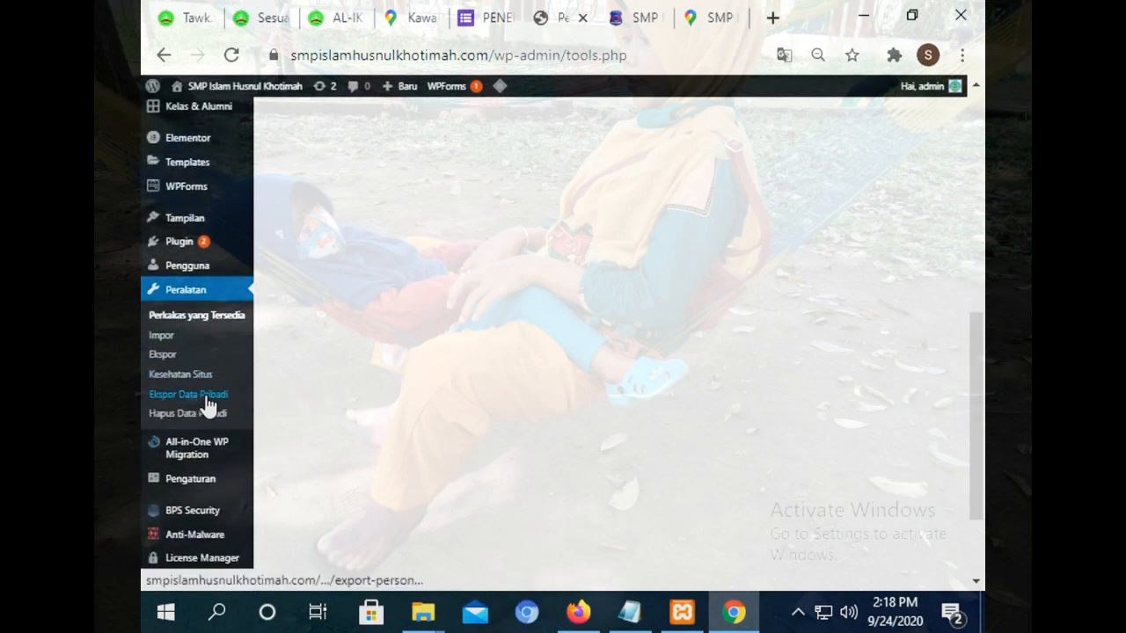
Open the Export Personal Data page and scroll through it.
{"action": "mouse_move", "coordinate": [183, 490]}
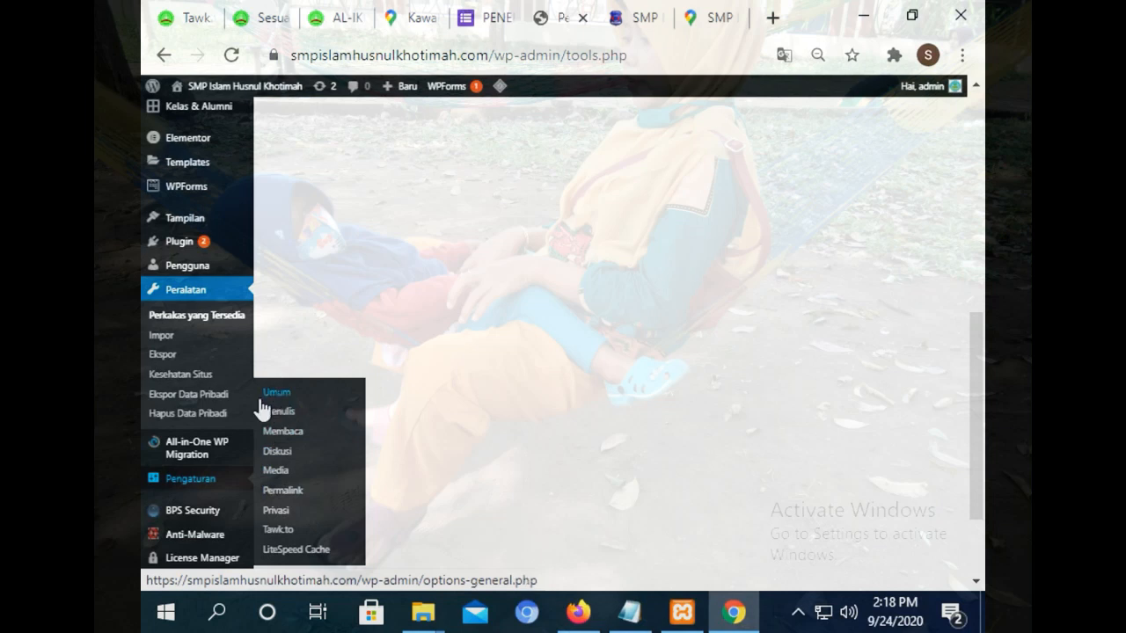
{"action": "left_click", "coordinate": [195, 405]}
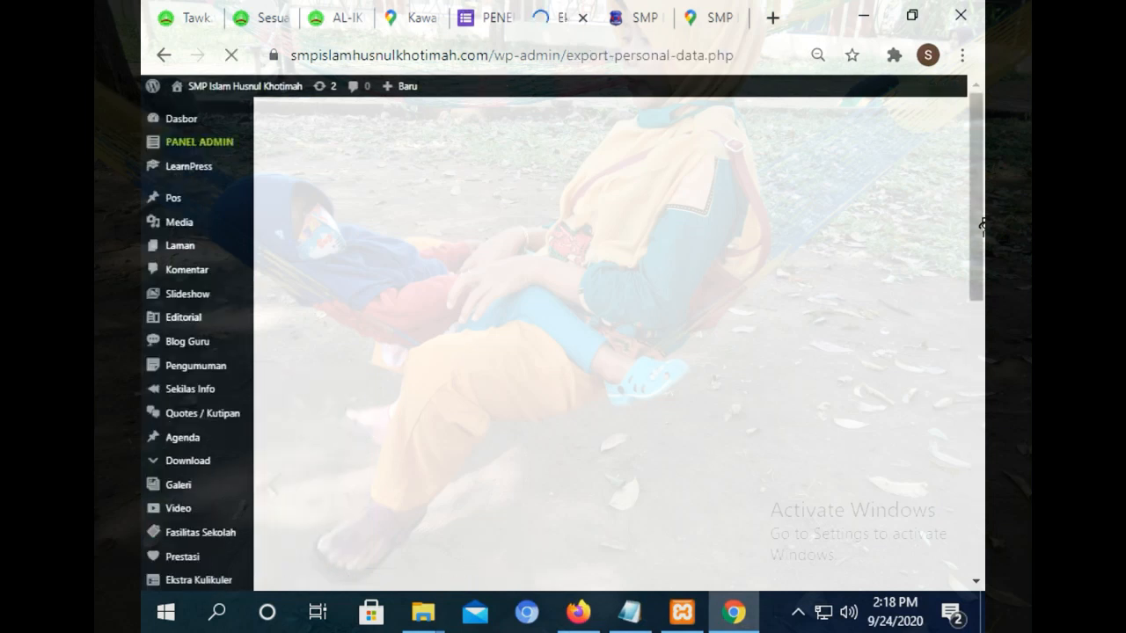
{"action": "left_click_drag", "start_coordinate": [978, 176], "coordinate": [971, 477]}
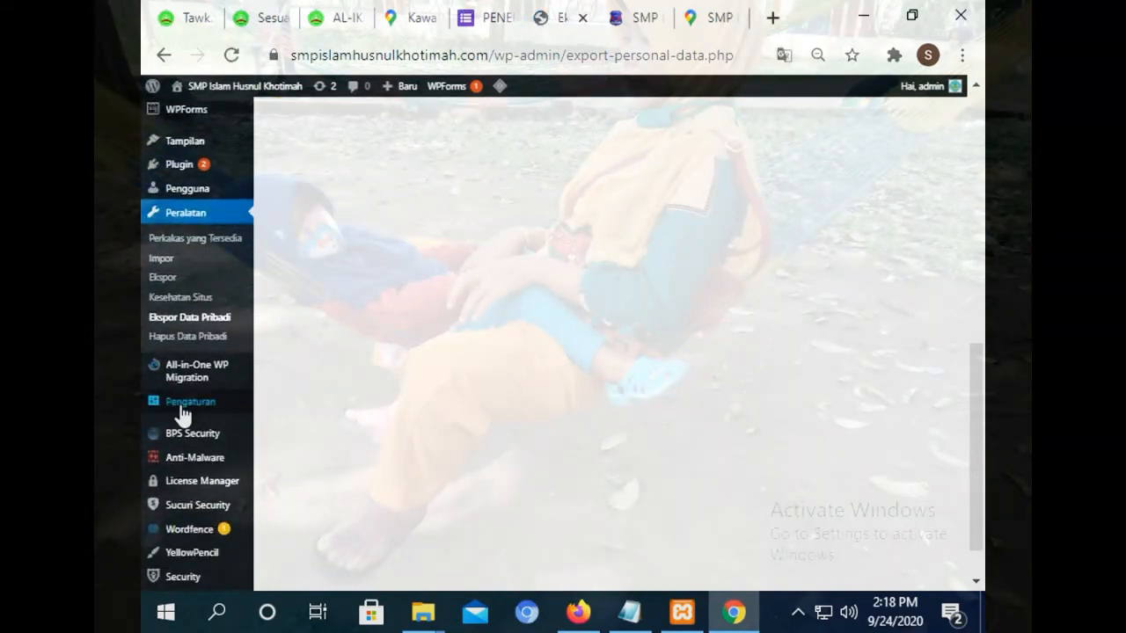
{"action": "mouse_move", "coordinate": [183, 414]}
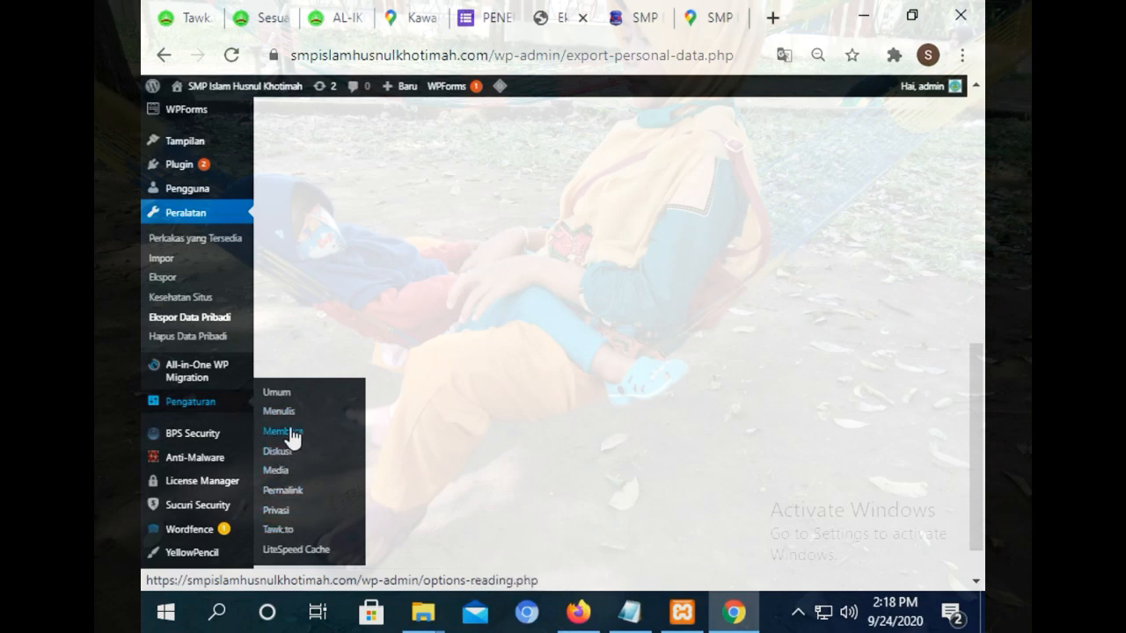
{"action": "mouse_move", "coordinate": [199, 558]}
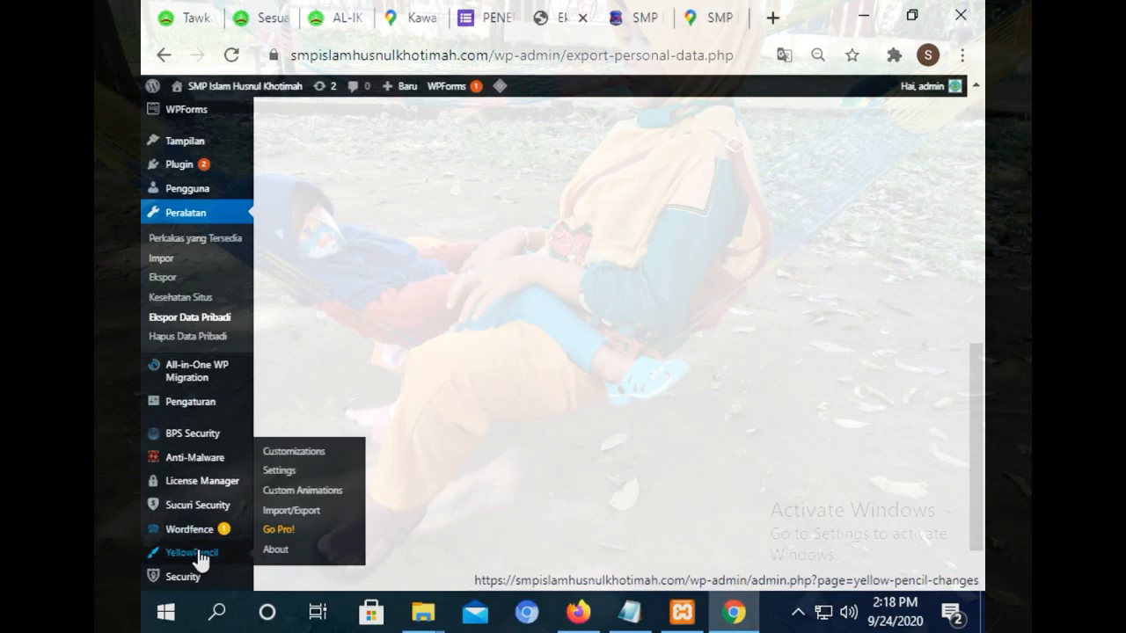
{"action": "mouse_move", "coordinate": [202, 510]}
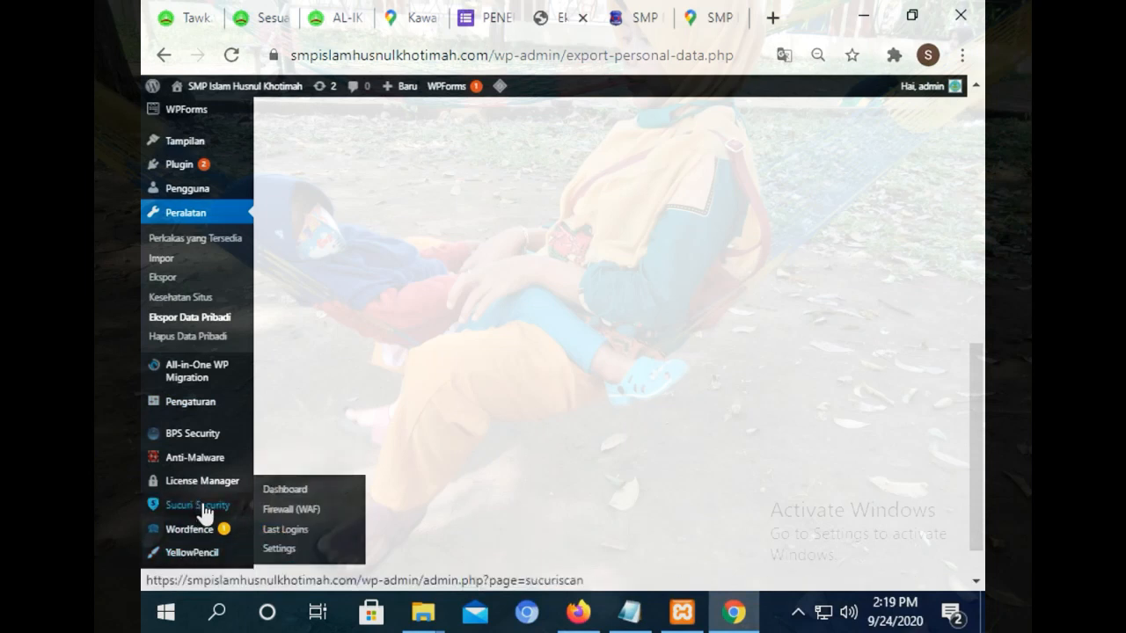
{"action": "mouse_move", "coordinate": [205, 168]}
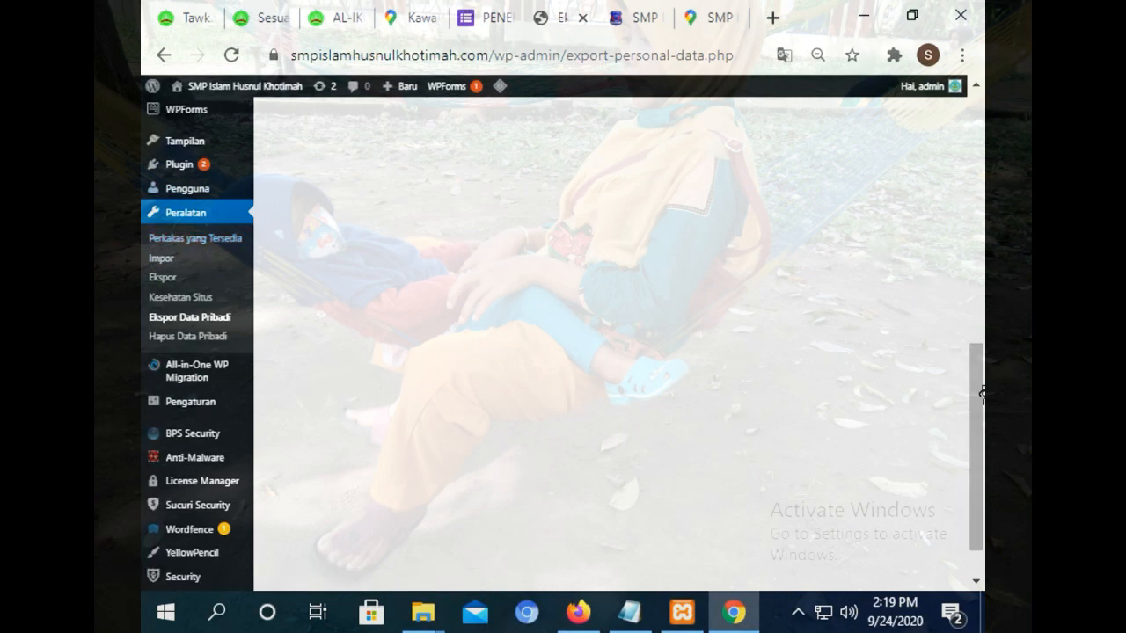
{"action": "left_click_drag", "start_coordinate": [978, 408], "coordinate": [938, 193]}
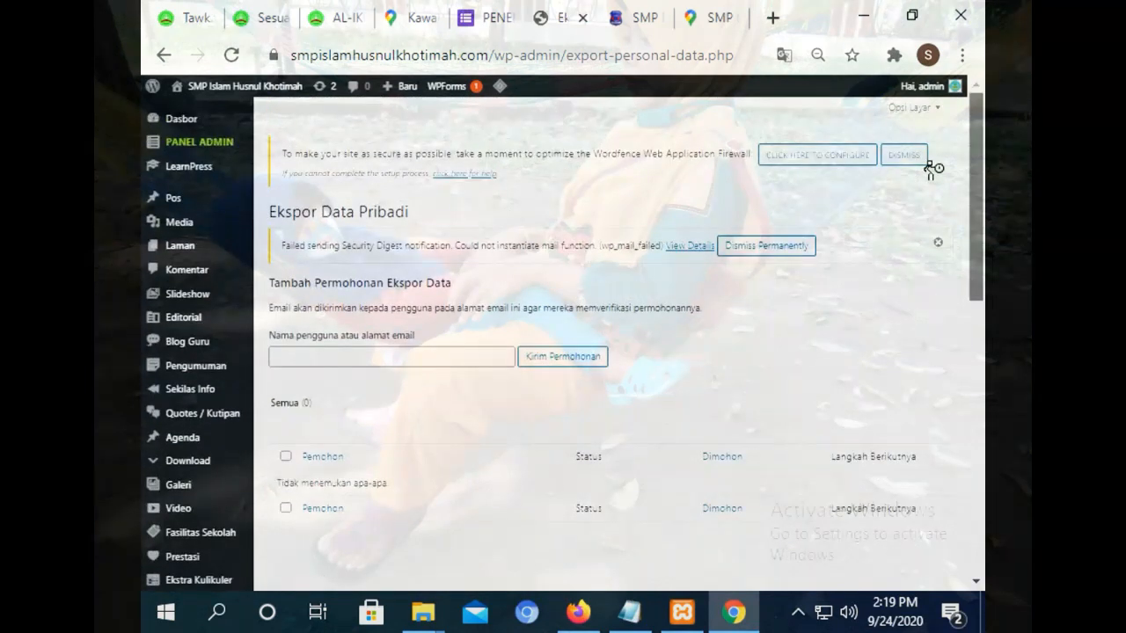
{"action": "scroll", "coordinate": [919, 264], "scroll_direction": "down", "scroll_amount": 10}
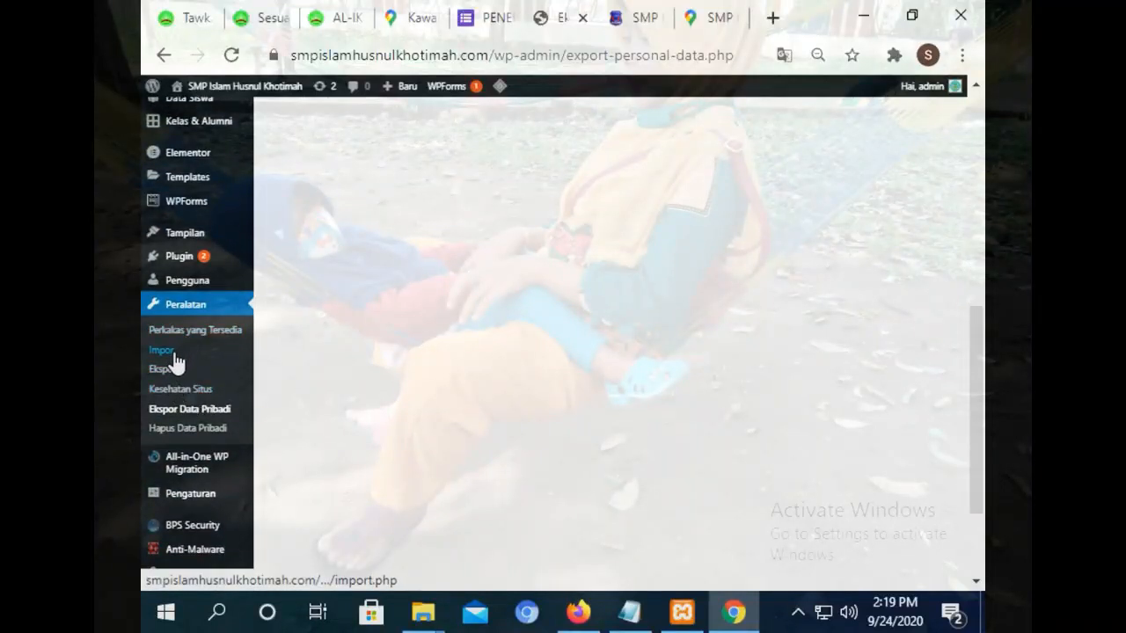
Revisit the Import page, then open and scroll the Privacy settings page.
{"action": "left_click", "coordinate": [174, 356]}
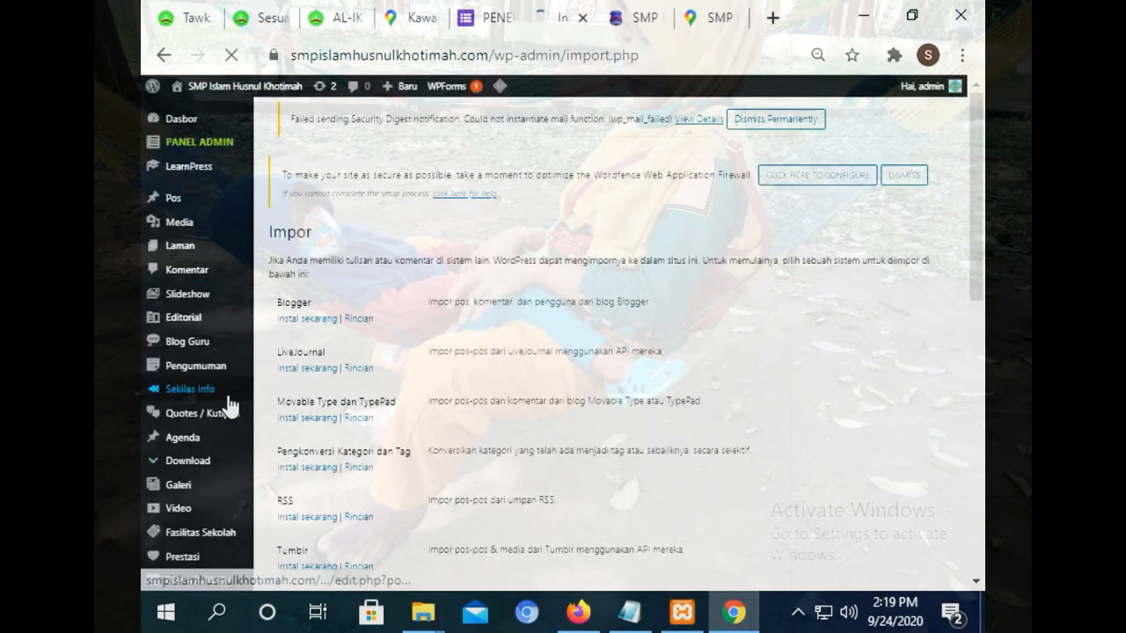
{"action": "left_click_drag", "start_coordinate": [975, 176], "coordinate": [975, 452]}
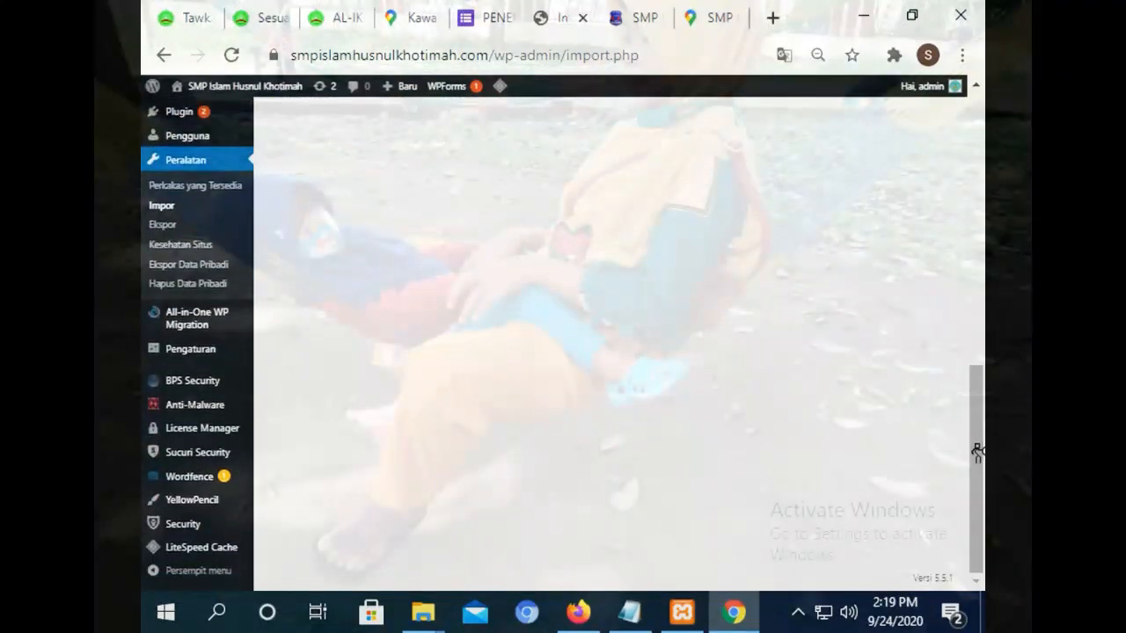
{"action": "mouse_move", "coordinate": [152, 352]}
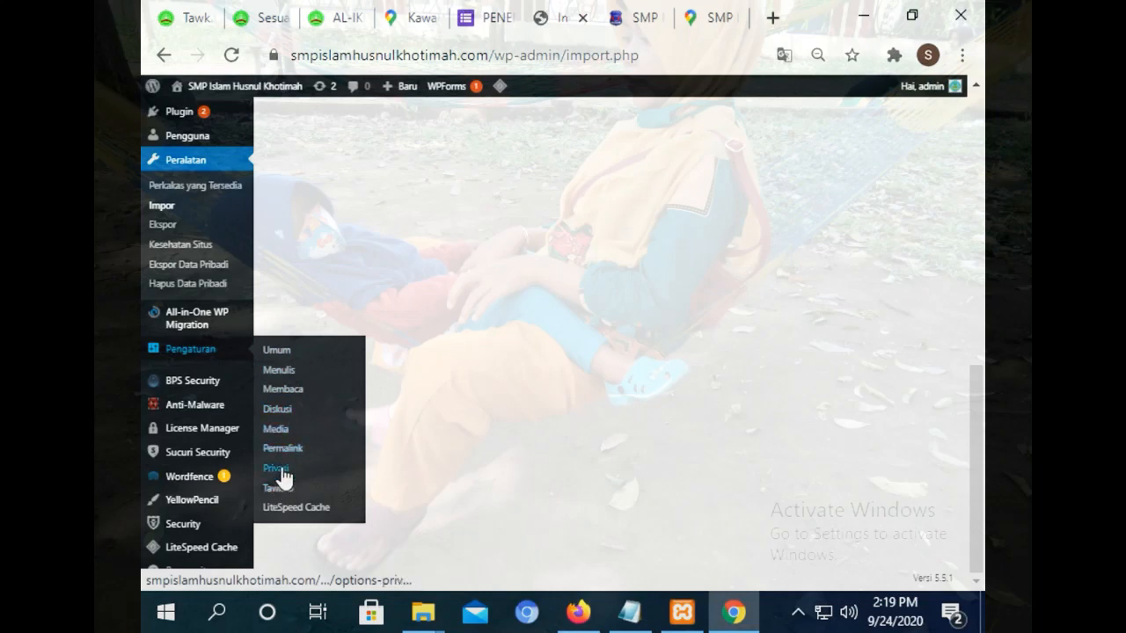
{"action": "left_click", "coordinate": [354, 472]}
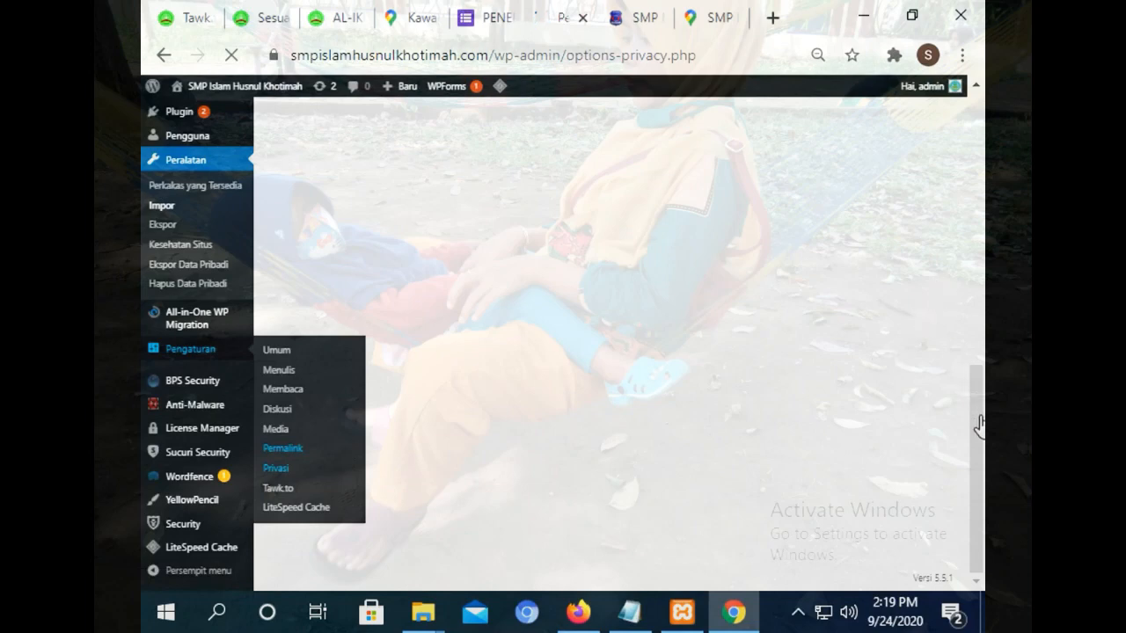
{"action": "left_click_drag", "start_coordinate": [979, 425], "coordinate": [976, 172]}
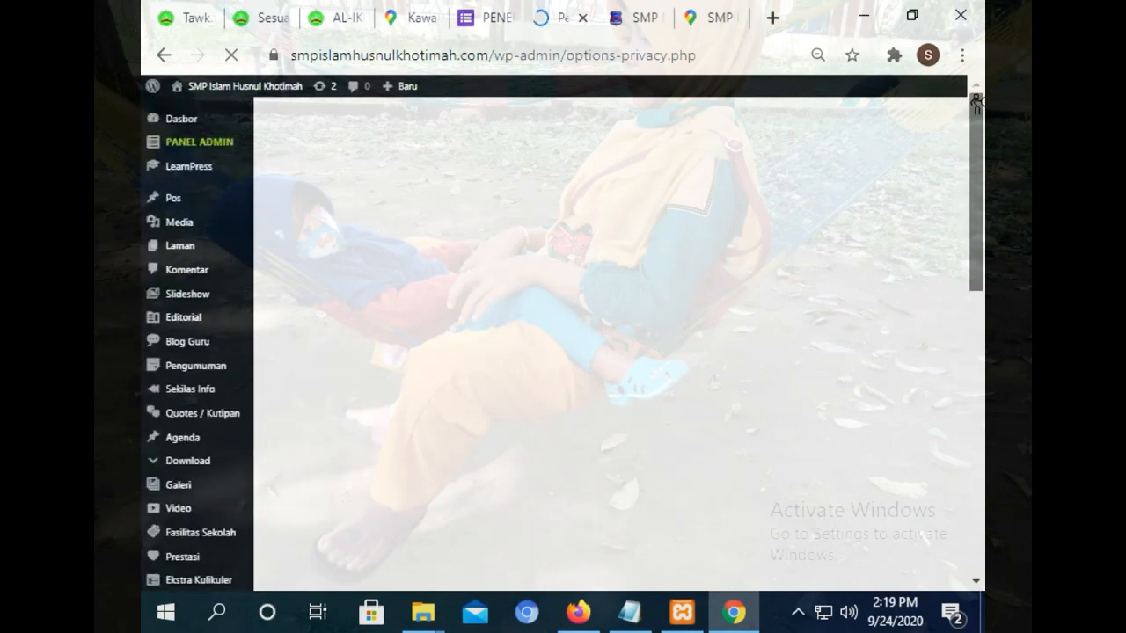
{"action": "left_click_drag", "start_coordinate": [976, 103], "coordinate": [969, 434]}
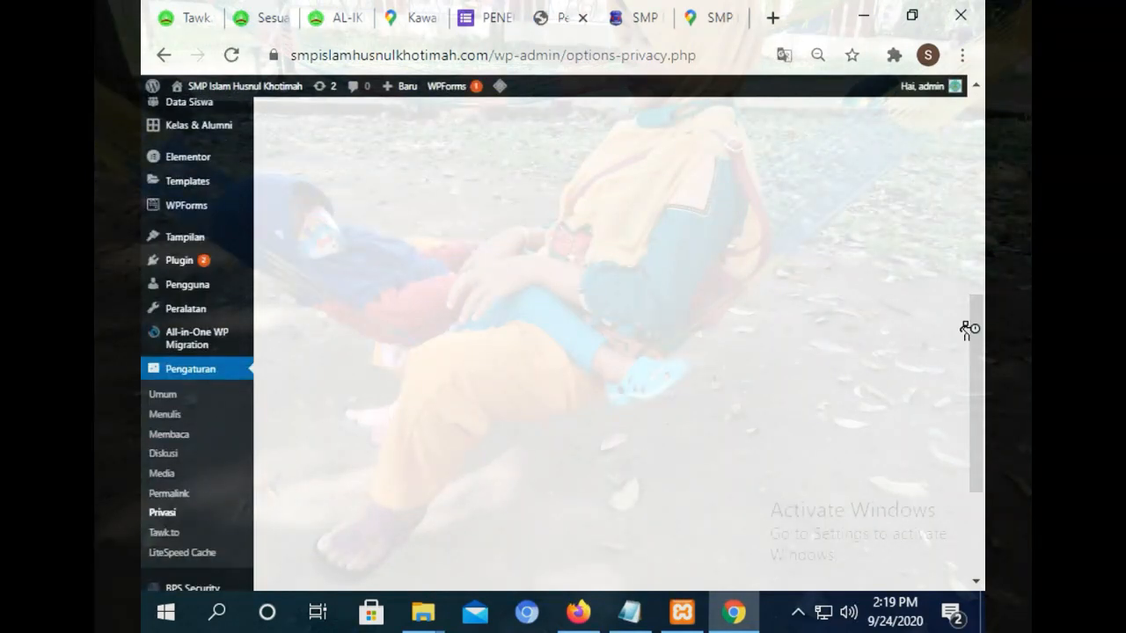
{"action": "left_click_drag", "start_coordinate": [970, 329], "coordinate": [959, 85]}
{"action": "scroll", "coordinate": [829, 321], "scroll_direction": "down", "scroll_amount": 10}
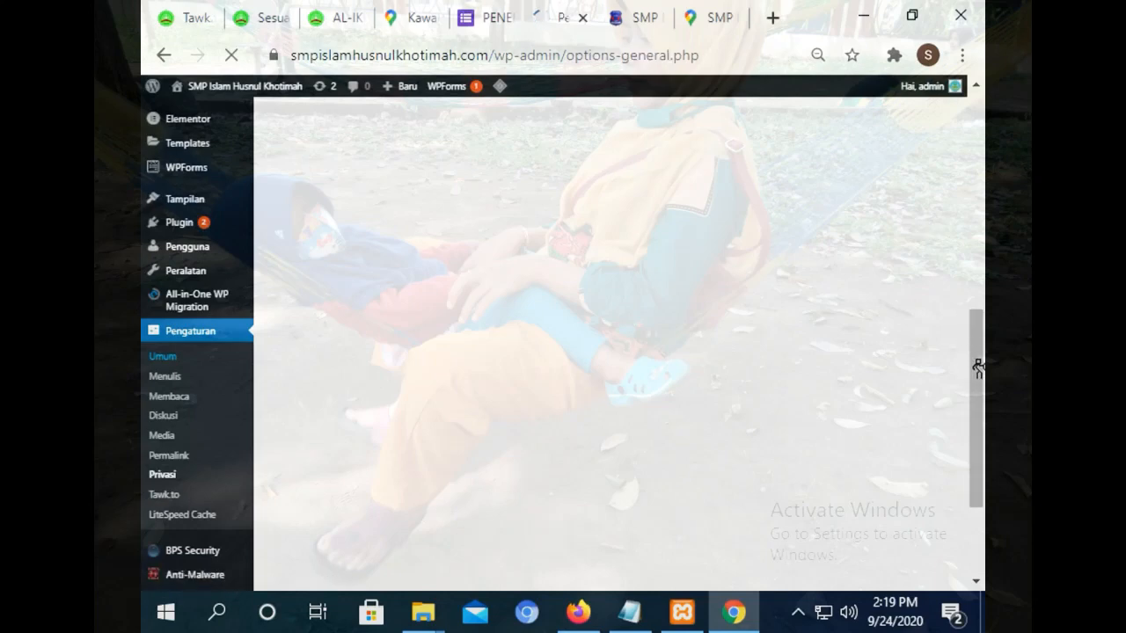
Scroll to the Media settings showing 150×150, 300×300 and 1024×1024 image sizes.
{"action": "left_click_drag", "start_coordinate": [980, 137], "coordinate": [976, 109]}
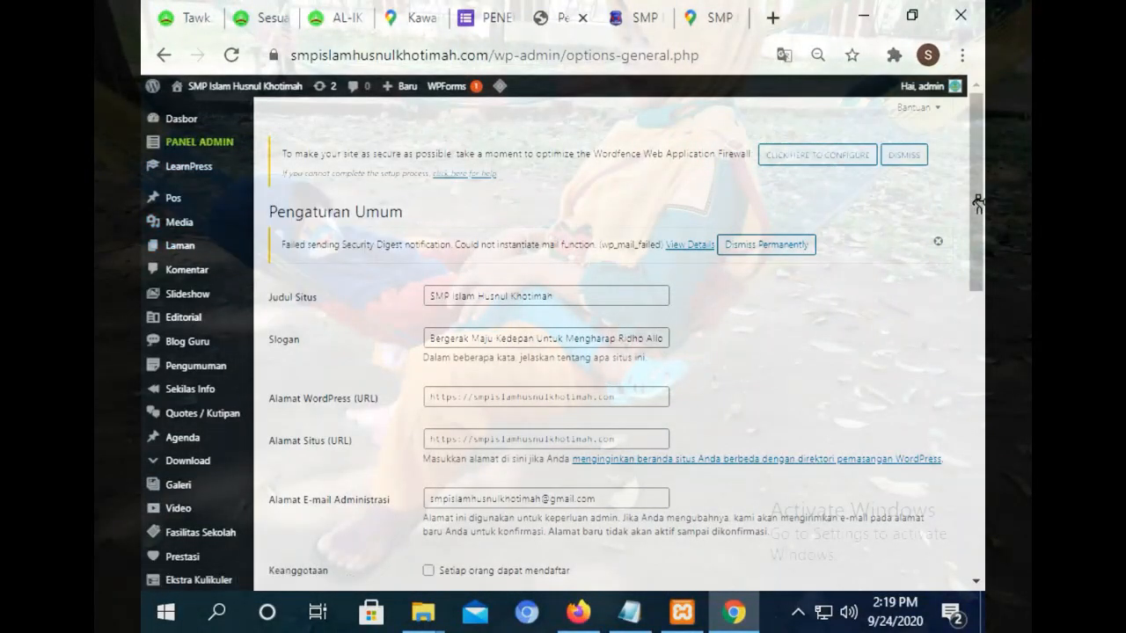
{"action": "left_click_drag", "start_coordinate": [978, 204], "coordinate": [974, 413]}
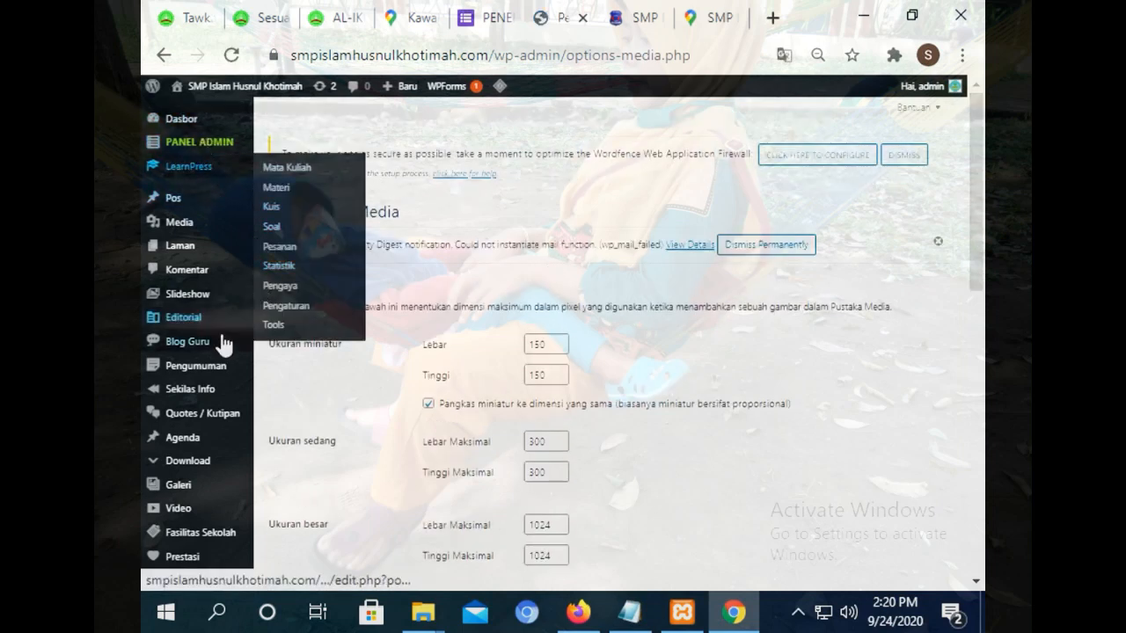
{"action": "left_click_drag", "start_coordinate": [982, 257], "coordinate": [955, 554]}
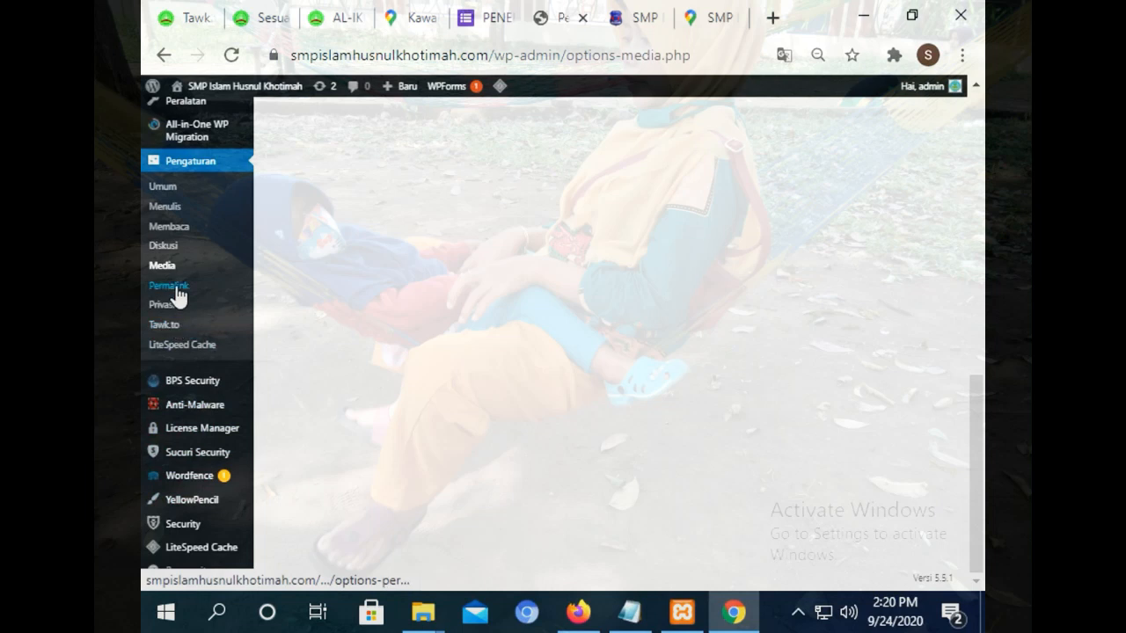
Switch to the training site's tab and open its theme file editor.
{"action": "left_click", "coordinate": [181, 18]}
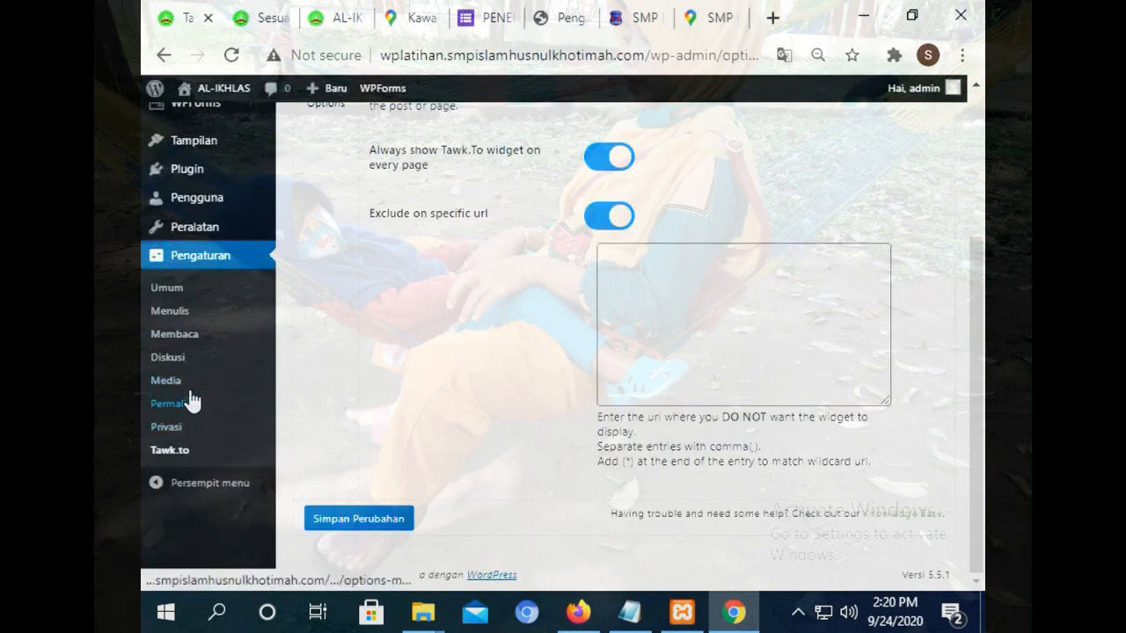
{"action": "mouse_move", "coordinate": [217, 230]}
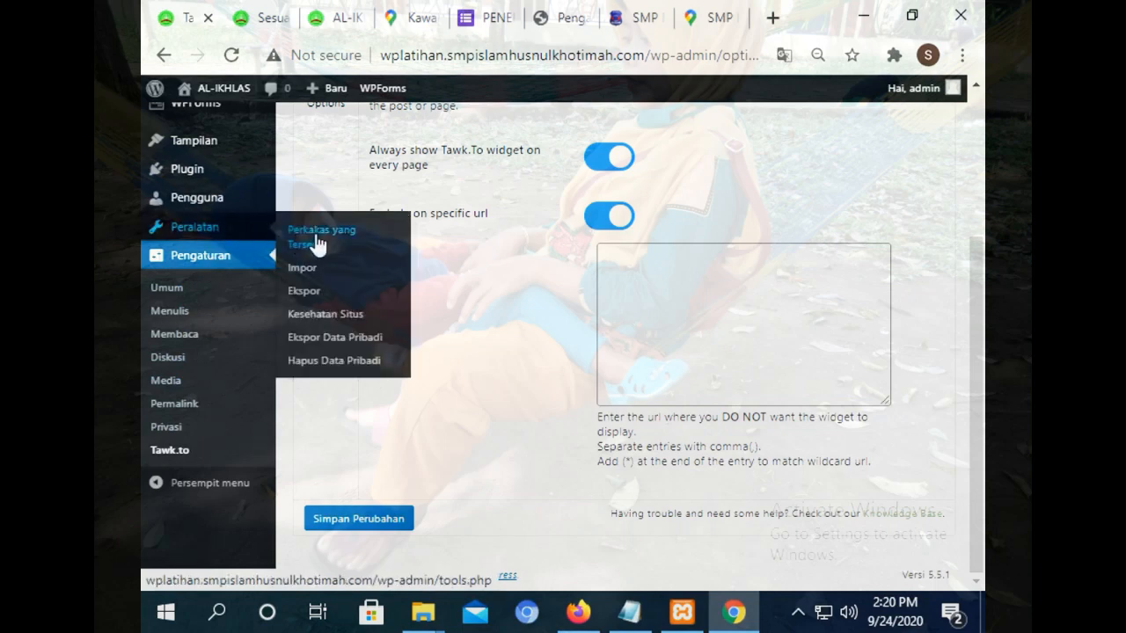
{"action": "mouse_move", "coordinate": [220, 179]}
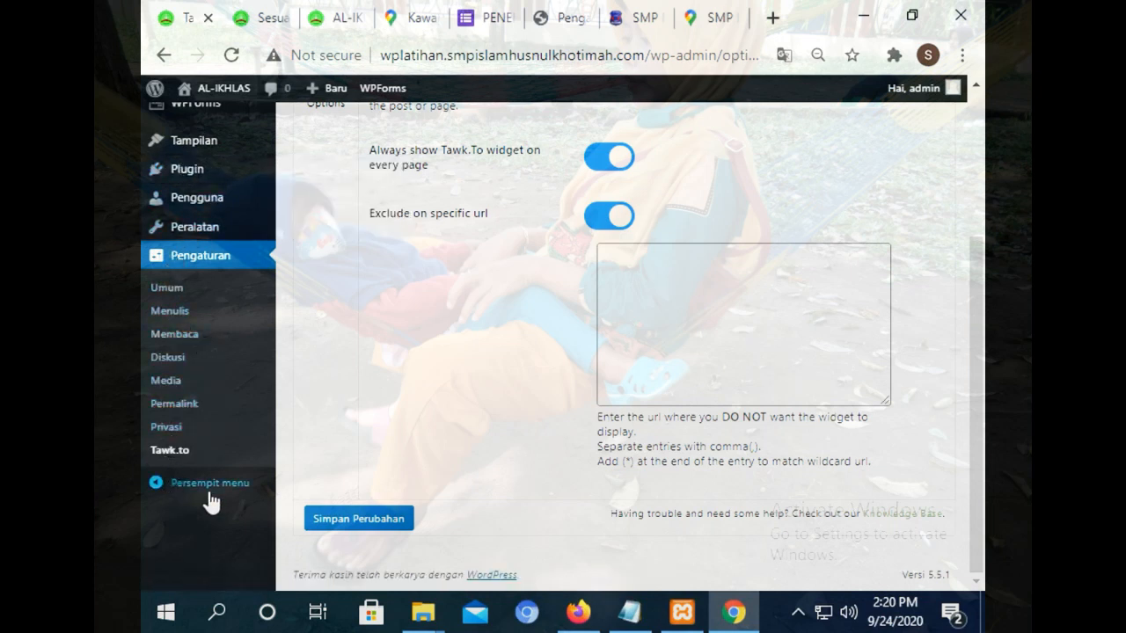
{"action": "mouse_move", "coordinate": [198, 147]}
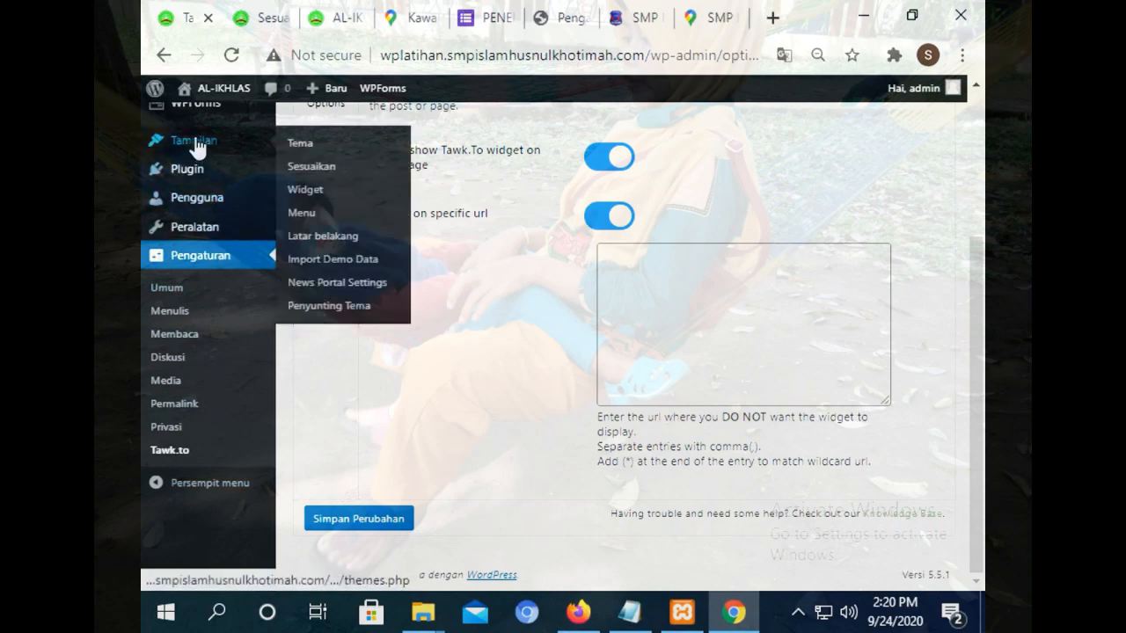
{"action": "left_click", "coordinate": [316, 310]}
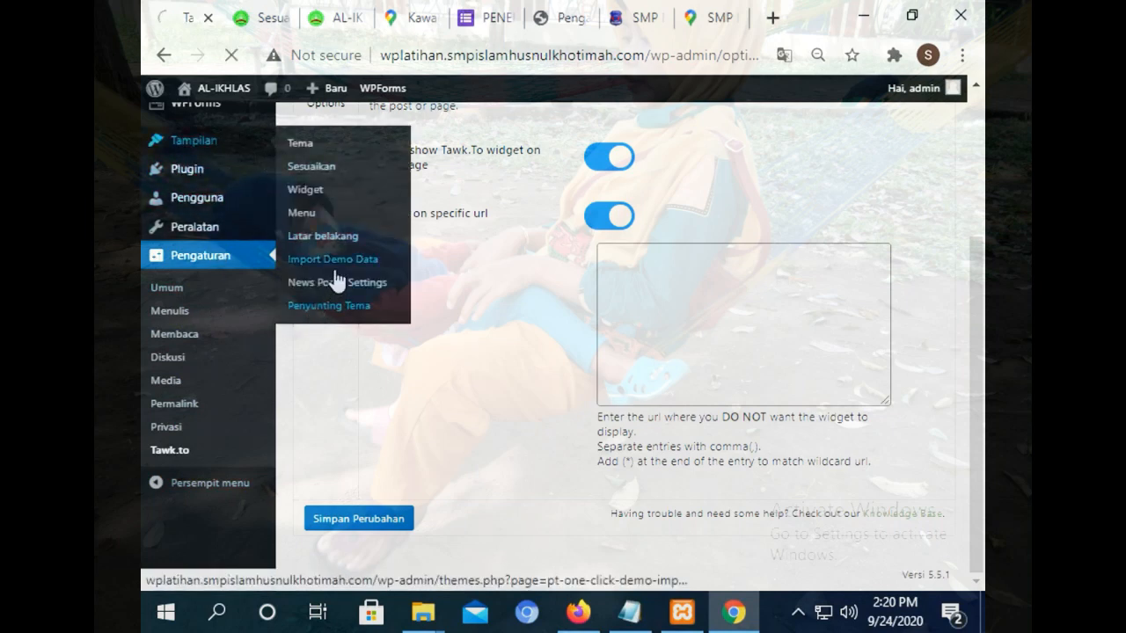
Cycle through the front page, Google Maps and school website tabs back to Media settings.
{"action": "left_click", "coordinate": [339, 11]}
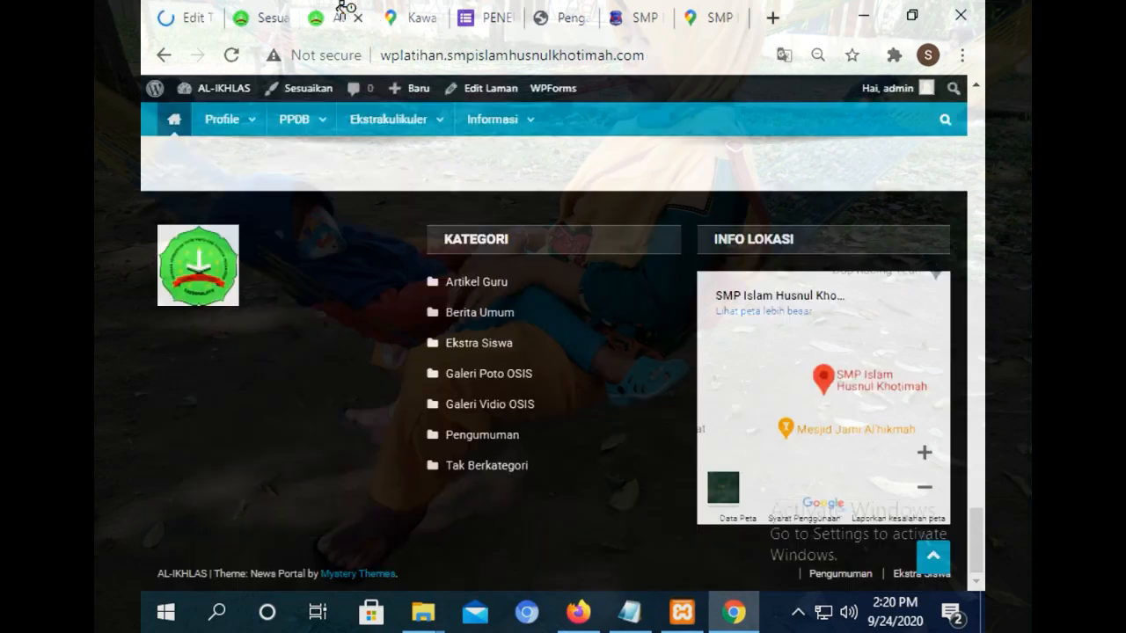
{"action": "left_click", "coordinate": [417, 19]}
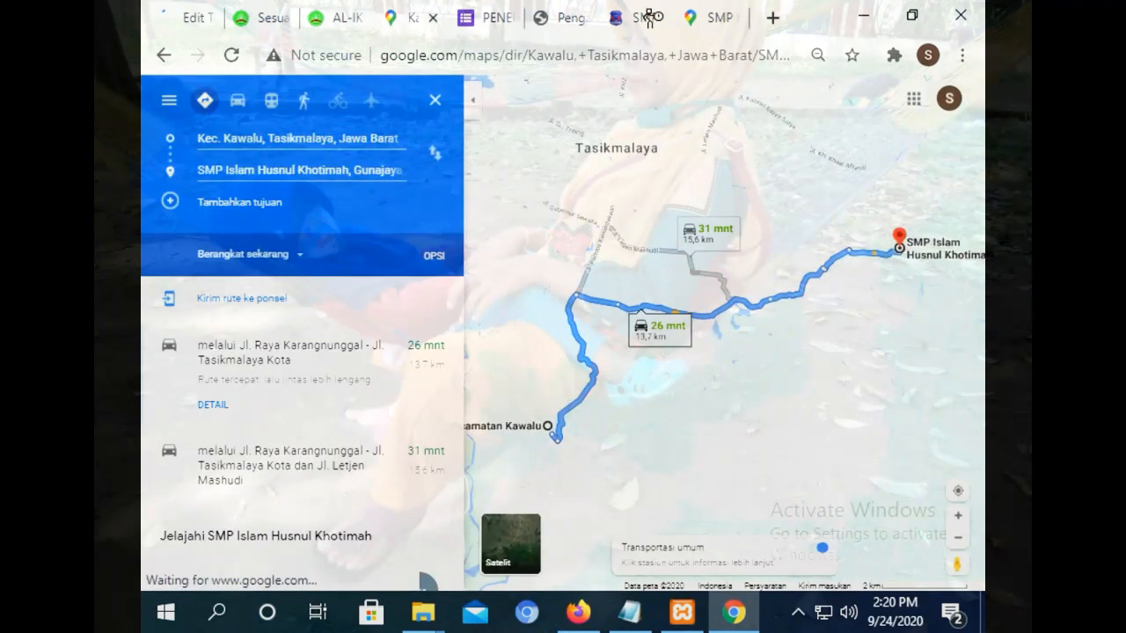
{"action": "left_click", "coordinate": [706, 20]}
{"action": "left_click", "coordinate": [637, 17]}
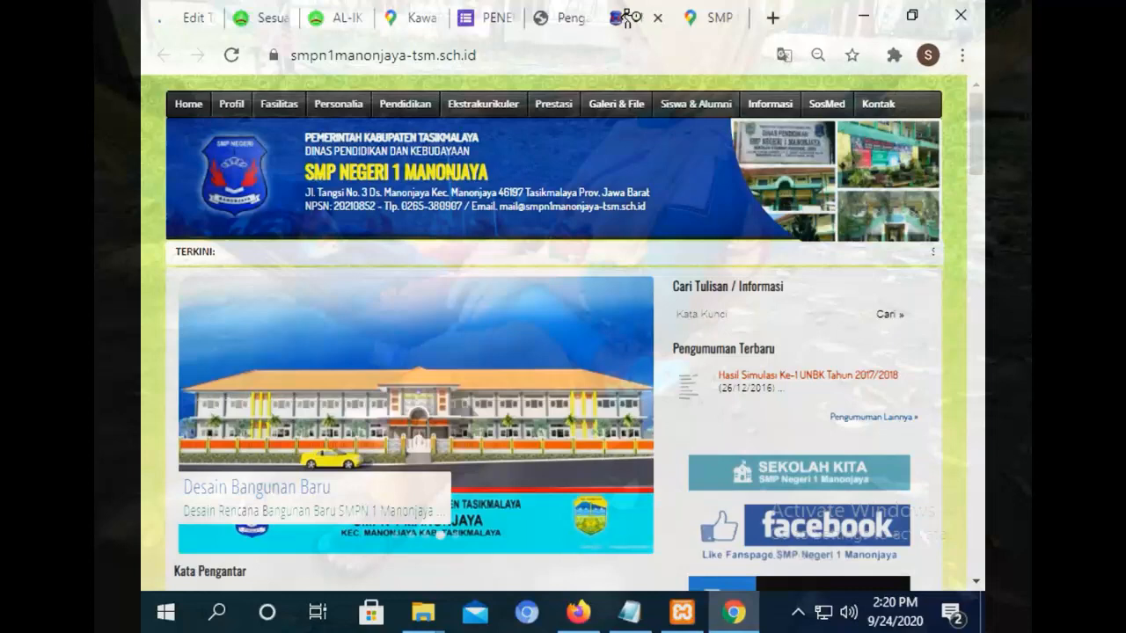
{"action": "left_click", "coordinate": [556, 18]}
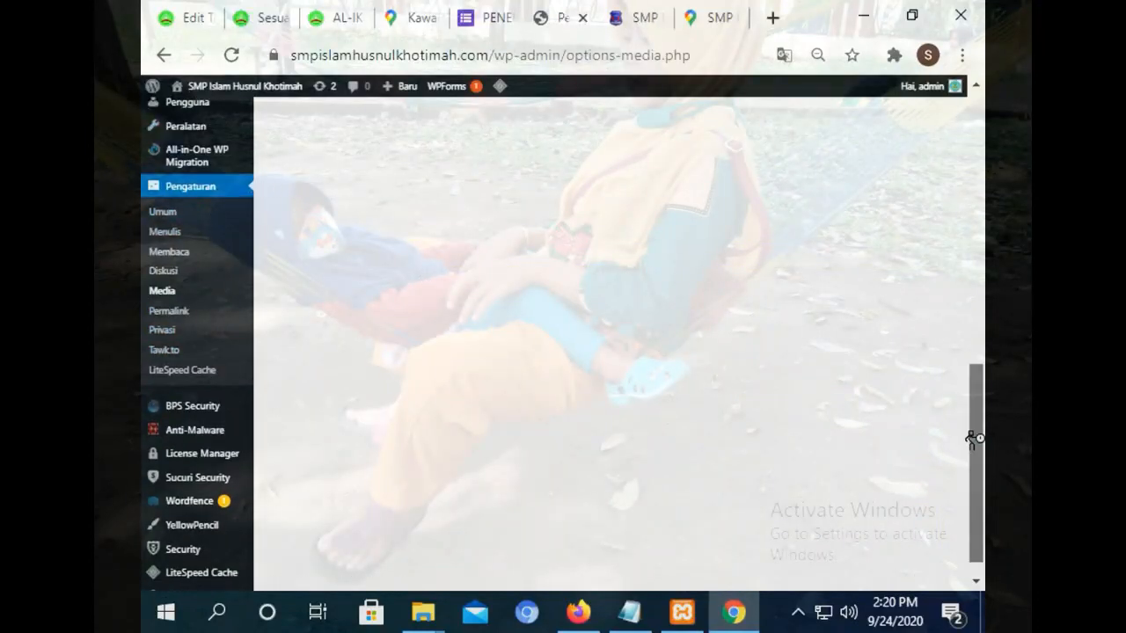
Scroll the Media settings page and open Widgets from the Tampilan menu.
{"action": "left_click_drag", "start_coordinate": [970, 437], "coordinate": [970, 287]}
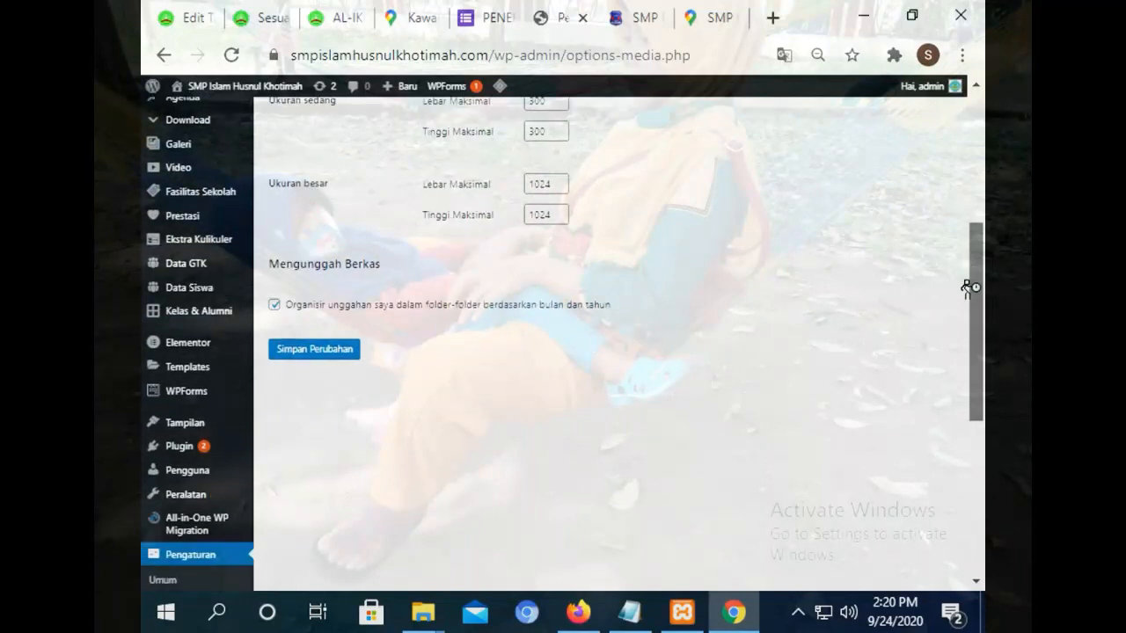
{"action": "mouse_move", "coordinate": [181, 423]}
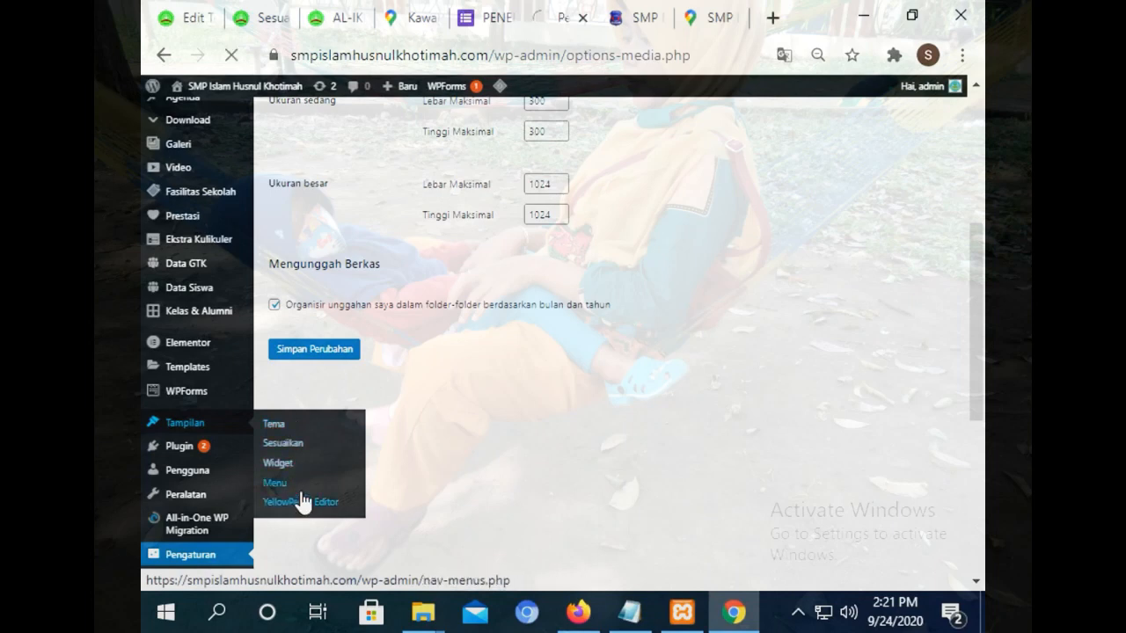
{"action": "left_click", "coordinate": [278, 462]}
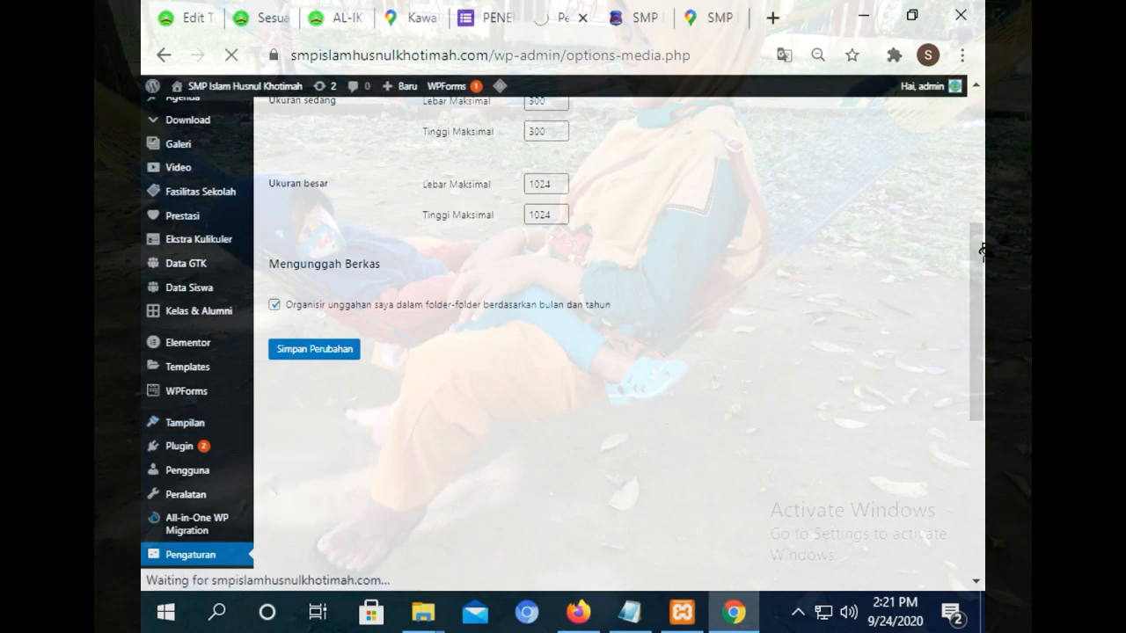
Return to the practice site's theme editor, accepting the Saya mengerti warning.
{"action": "left_click", "coordinate": [196, 10]}
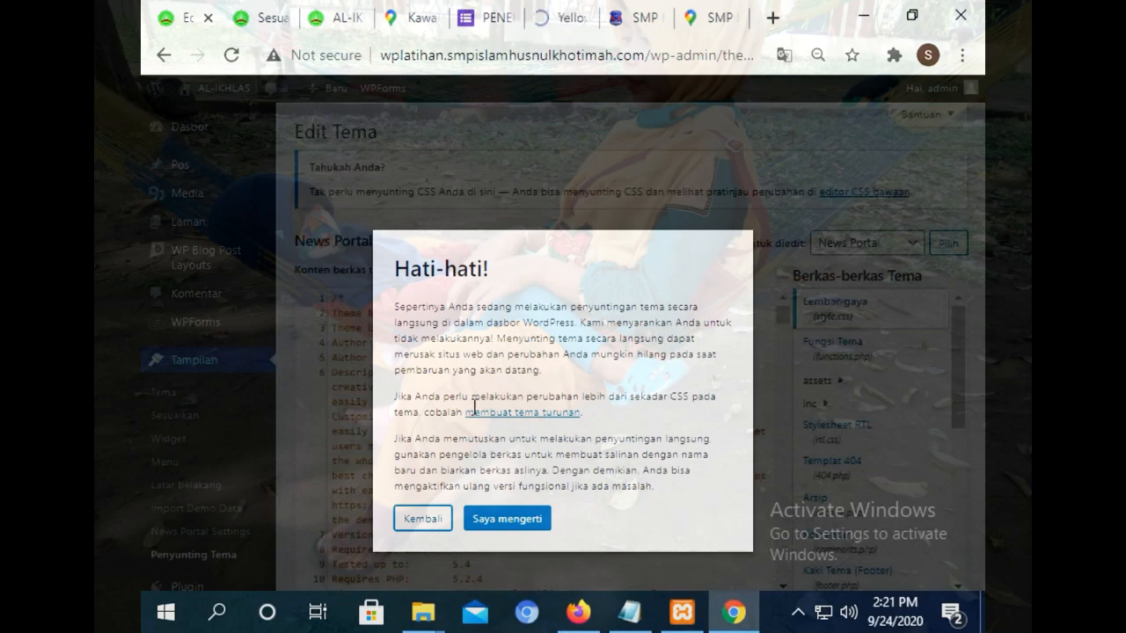
{"action": "left_click", "coordinate": [498, 519]}
{"action": "left_click", "coordinate": [563, 10]}
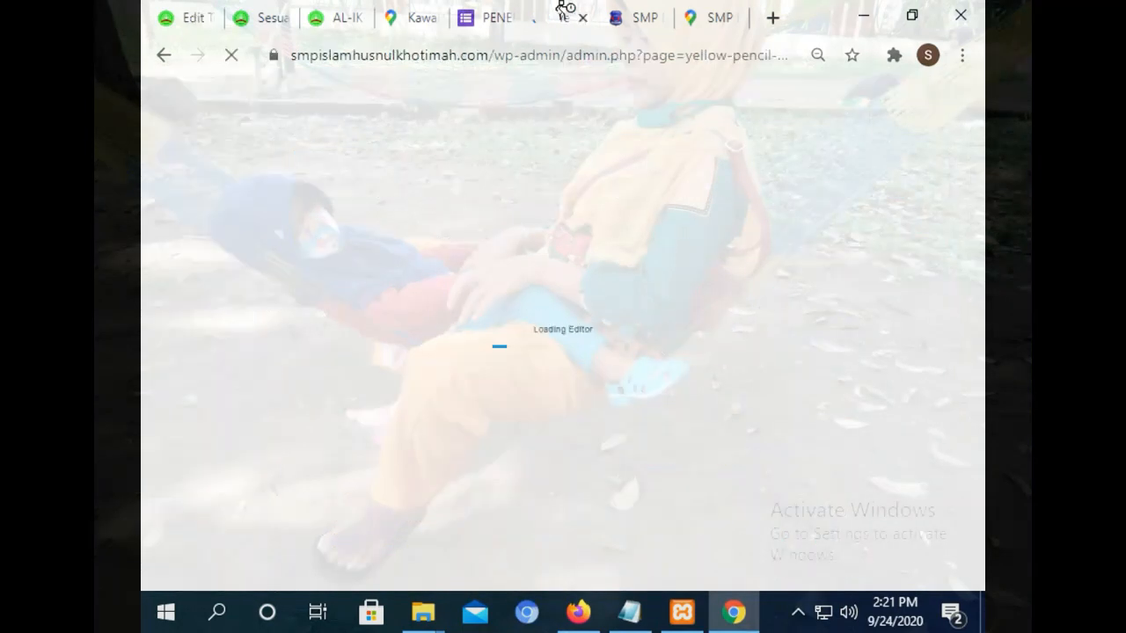
{"action": "left_click", "coordinate": [188, 15]}
{"action": "scroll", "coordinate": [935, 262], "scroll_direction": "down", "scroll_amount": 2}
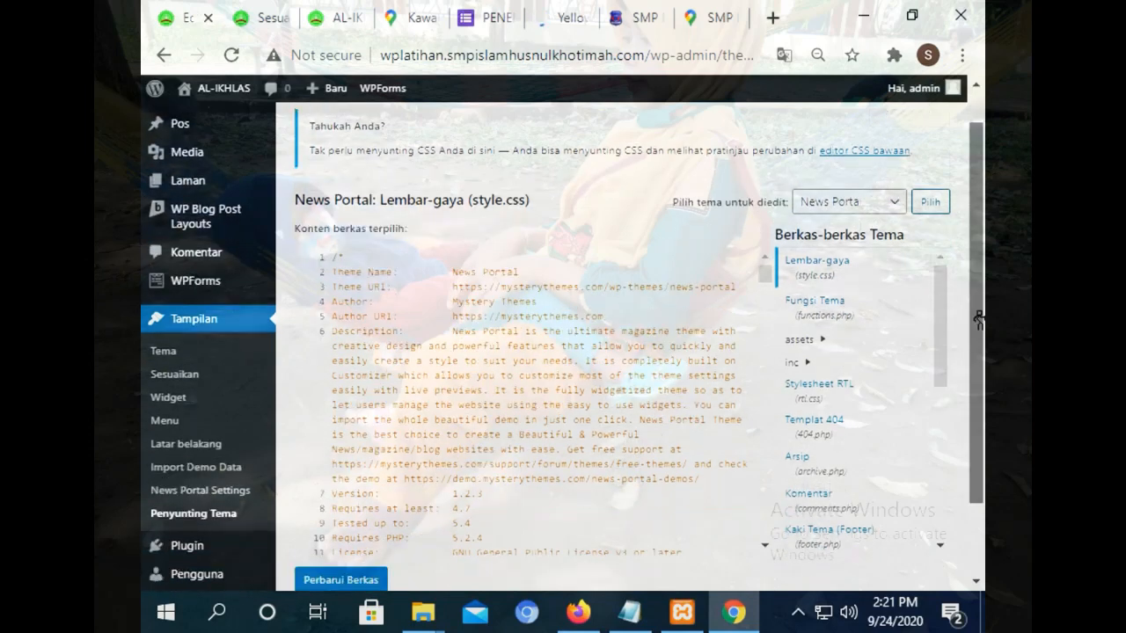
{"action": "scroll", "coordinate": [942, 238], "scroll_direction": "down", "scroll_amount": 2}
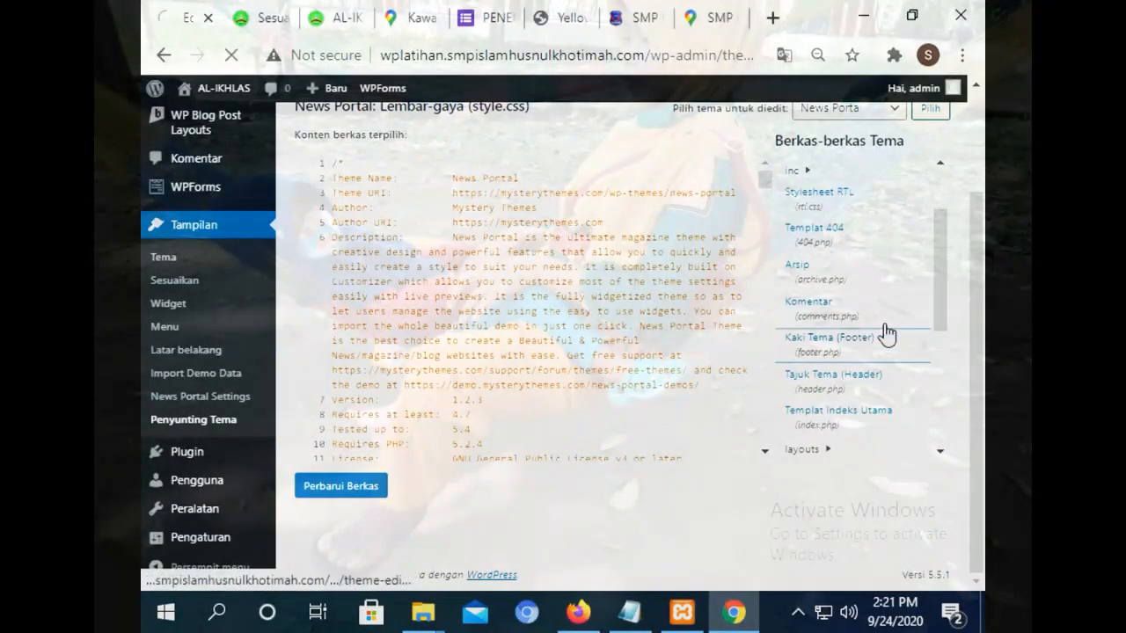
Open the News Portal theme's footer.php (Kaki Tema) and read through its code.
{"action": "left_click", "coordinate": [870, 333]}
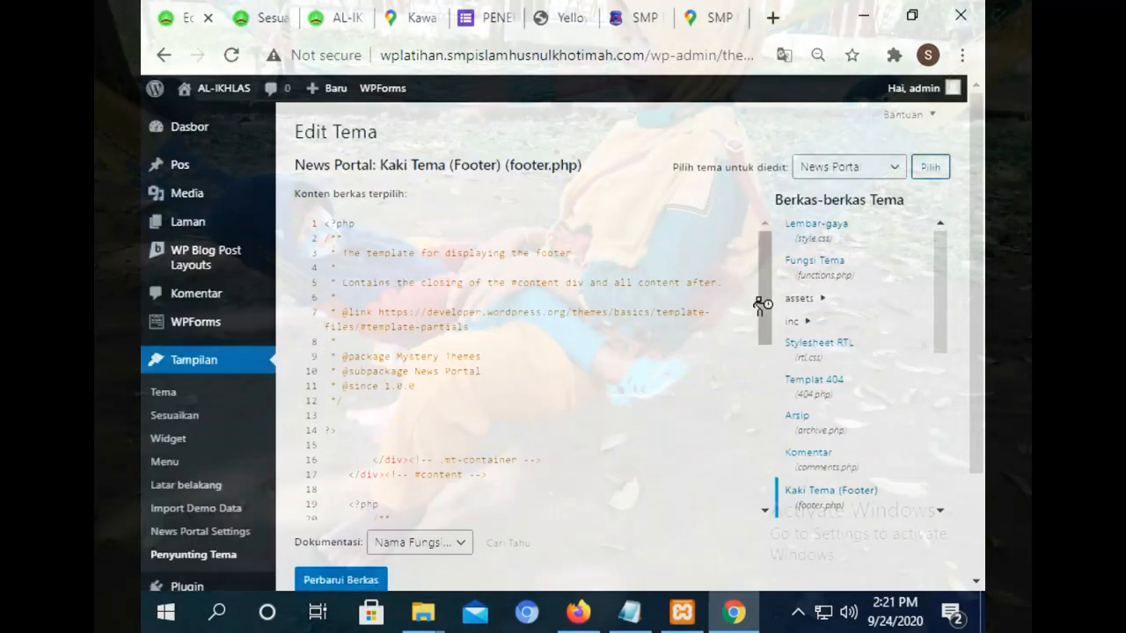
{"action": "left_click_drag", "start_coordinate": [763, 307], "coordinate": [762, 479]}
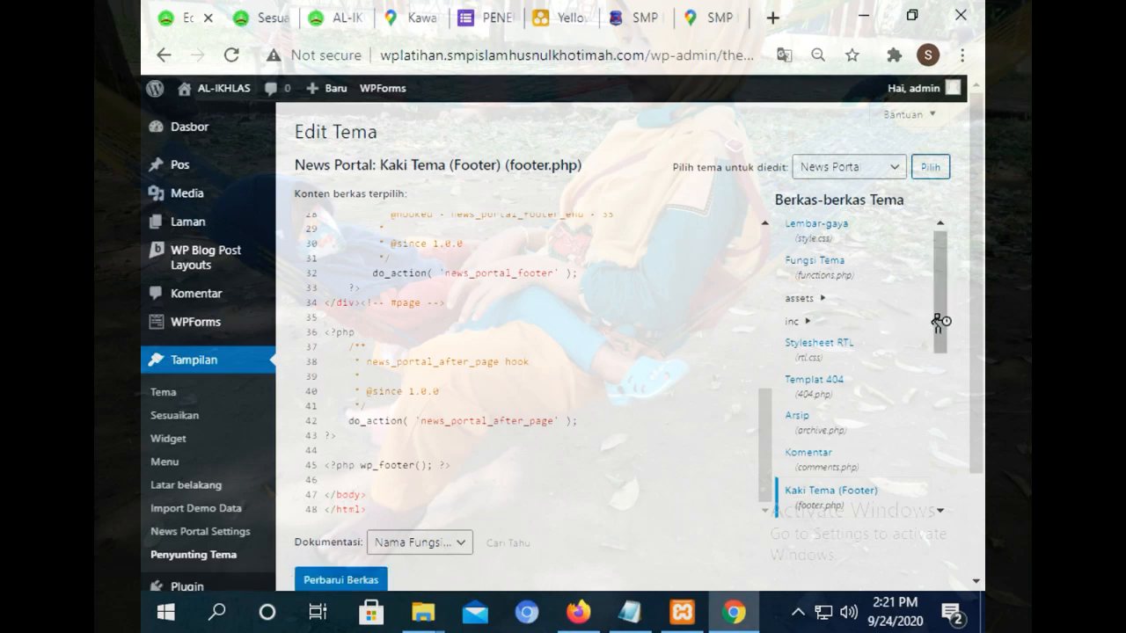
{"action": "left_click_drag", "start_coordinate": [940, 322], "coordinate": [942, 260]}
{"action": "left_click_drag", "start_coordinate": [976, 331], "coordinate": [746, 414]}
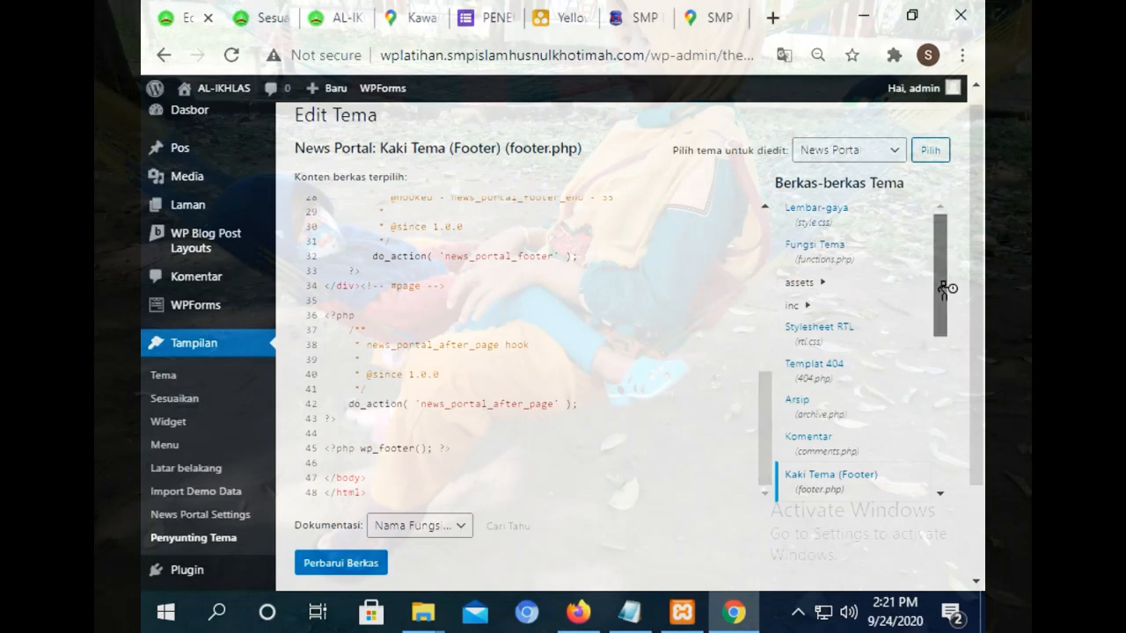
{"action": "left_click_drag", "start_coordinate": [945, 290], "coordinate": [930, 432]}
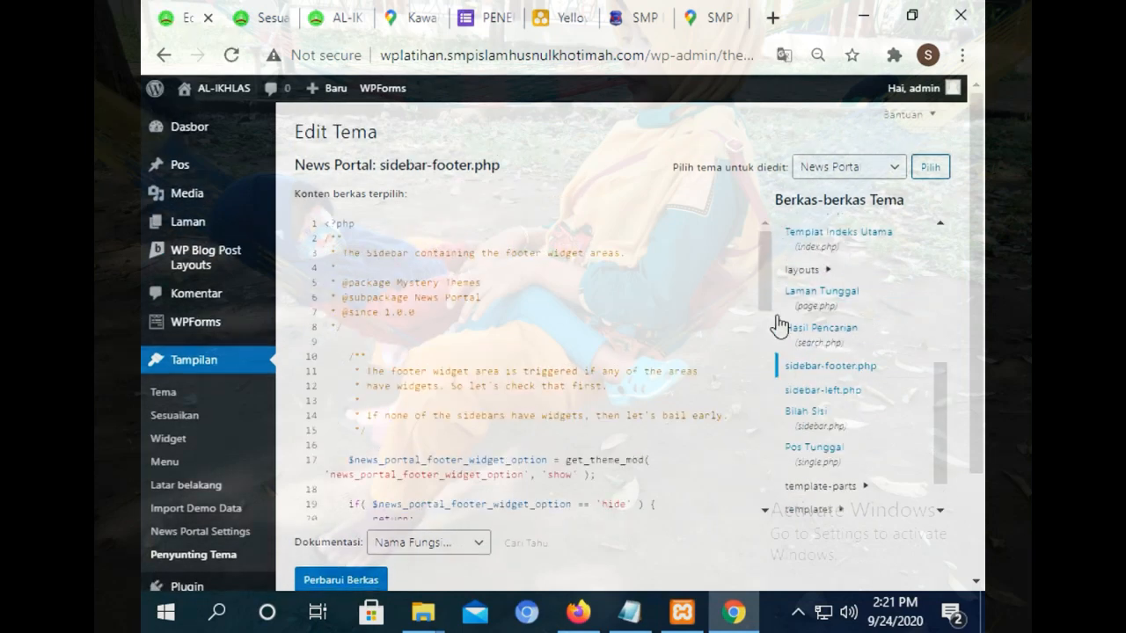
{"action": "left_click_drag", "start_coordinate": [939, 428], "coordinate": [937, 317]}
{"action": "left_click", "coordinate": [823, 345]}
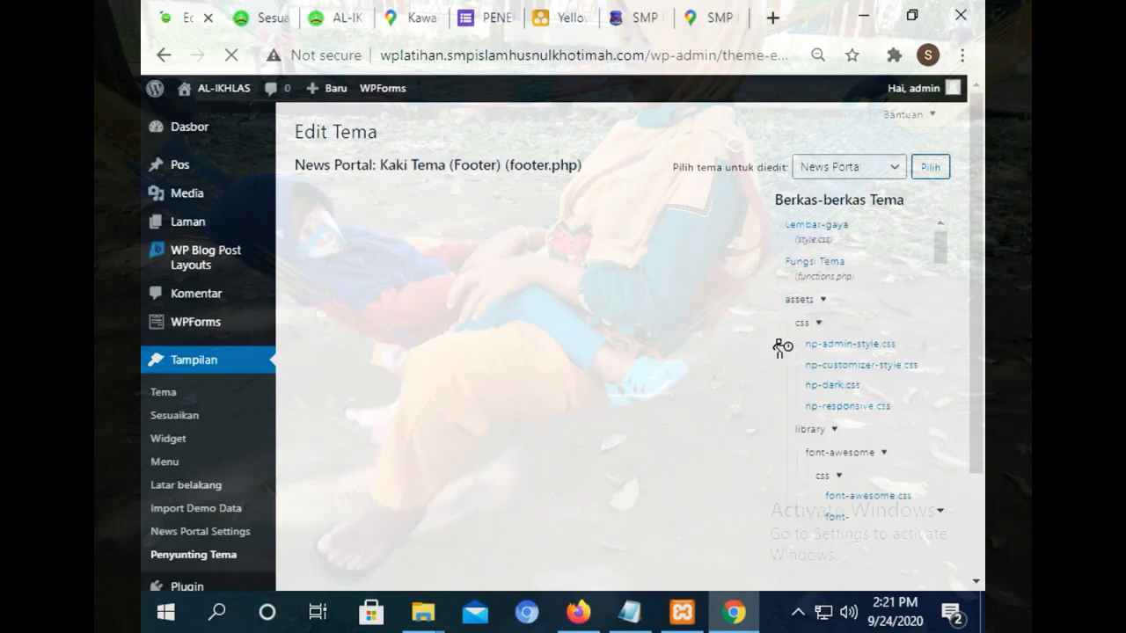
{"action": "left_click_drag", "start_coordinate": [771, 320], "coordinate": [748, 482]}
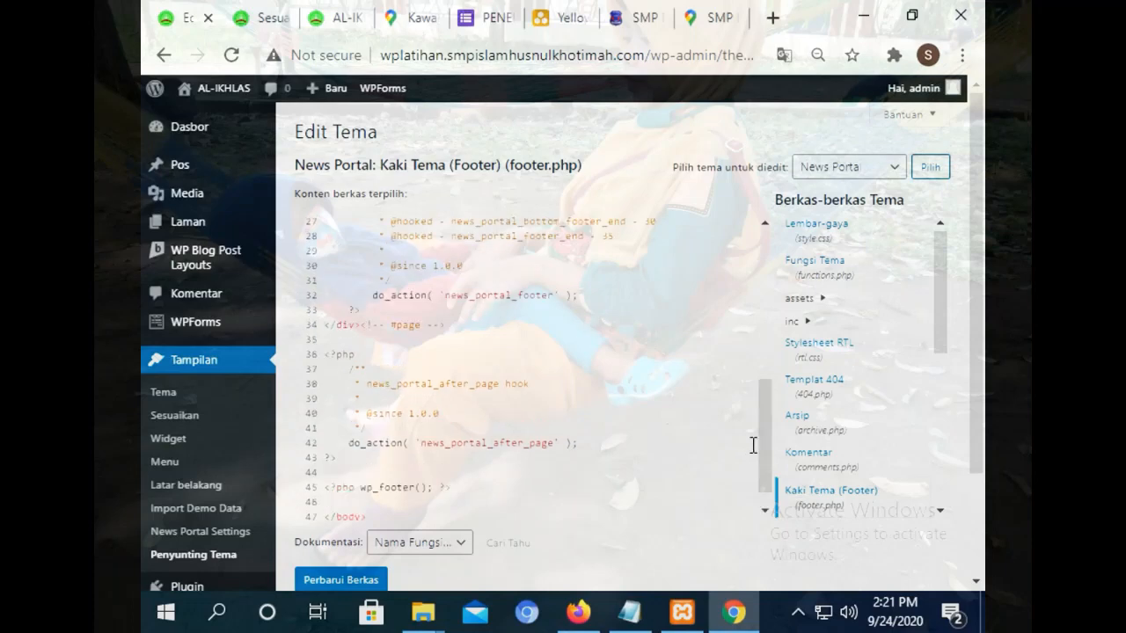
Go to the installed plugins list and open the Tawk.to Live Chat settings.
{"action": "left_click", "coordinate": [264, 17]}
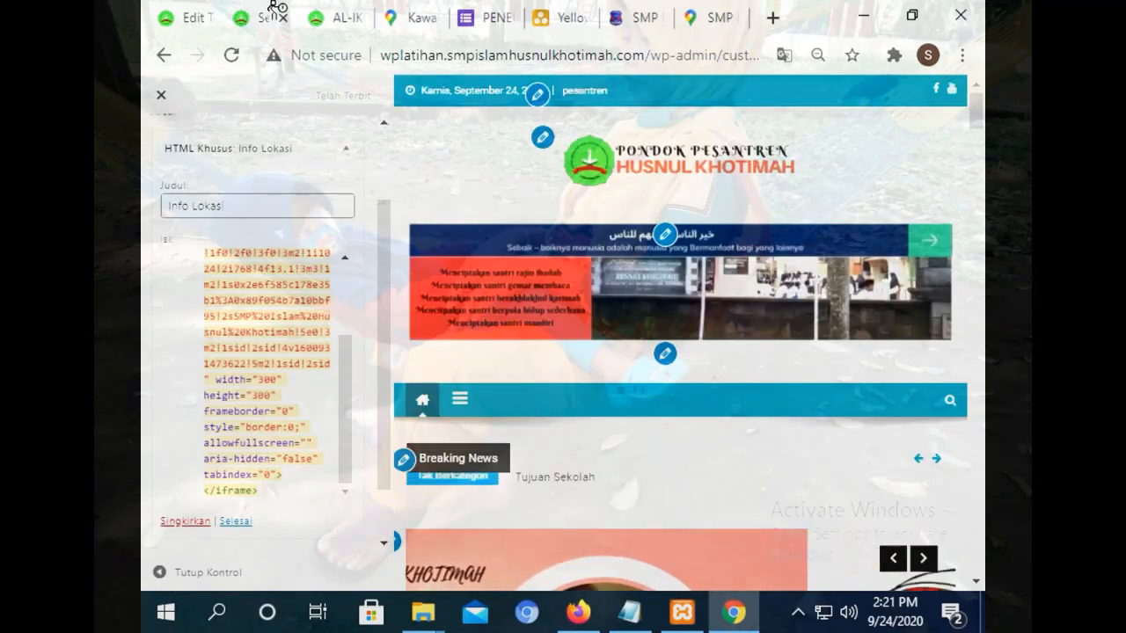
{"action": "left_click", "coordinate": [189, 9]}
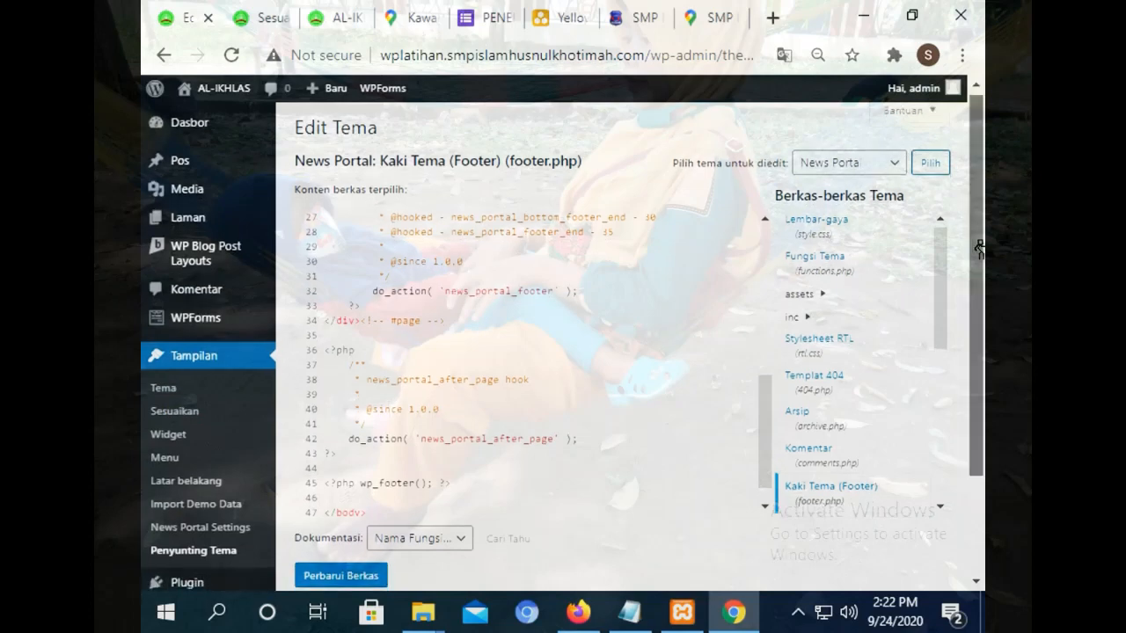
{"action": "scroll", "coordinate": [211, 422], "scroll_direction": "down", "scroll_amount": 2}
{"action": "mouse_move", "coordinate": [230, 480]}
{"action": "left_click", "coordinate": [187, 451]}
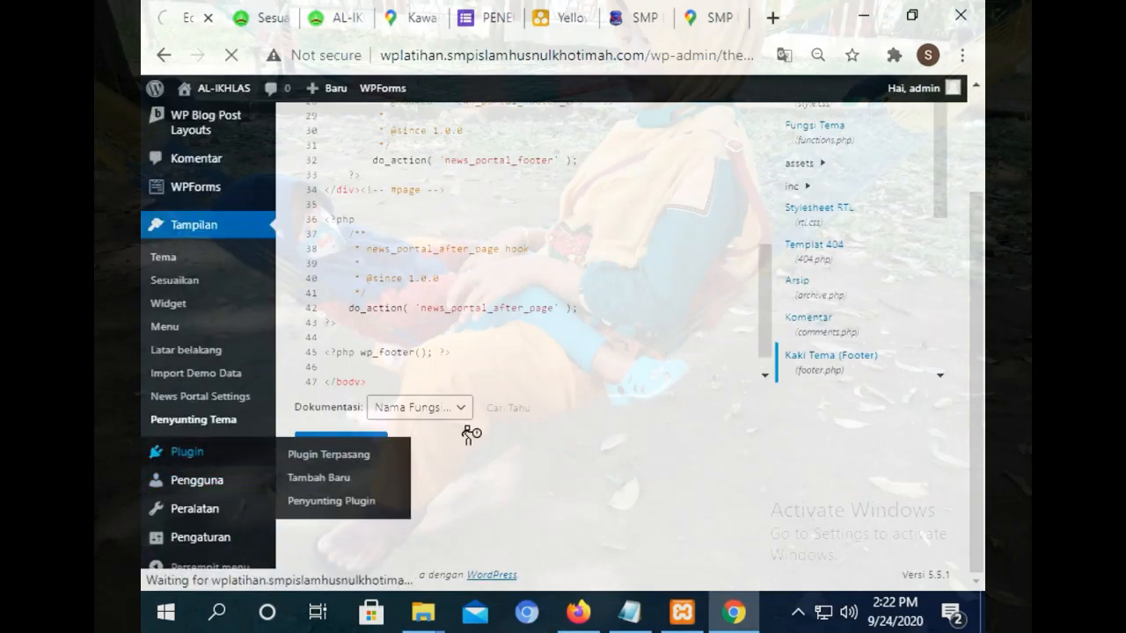
{"action": "left_click_drag", "start_coordinate": [977, 193], "coordinate": [976, 424]}
{"action": "left_click", "coordinate": [352, 214]}
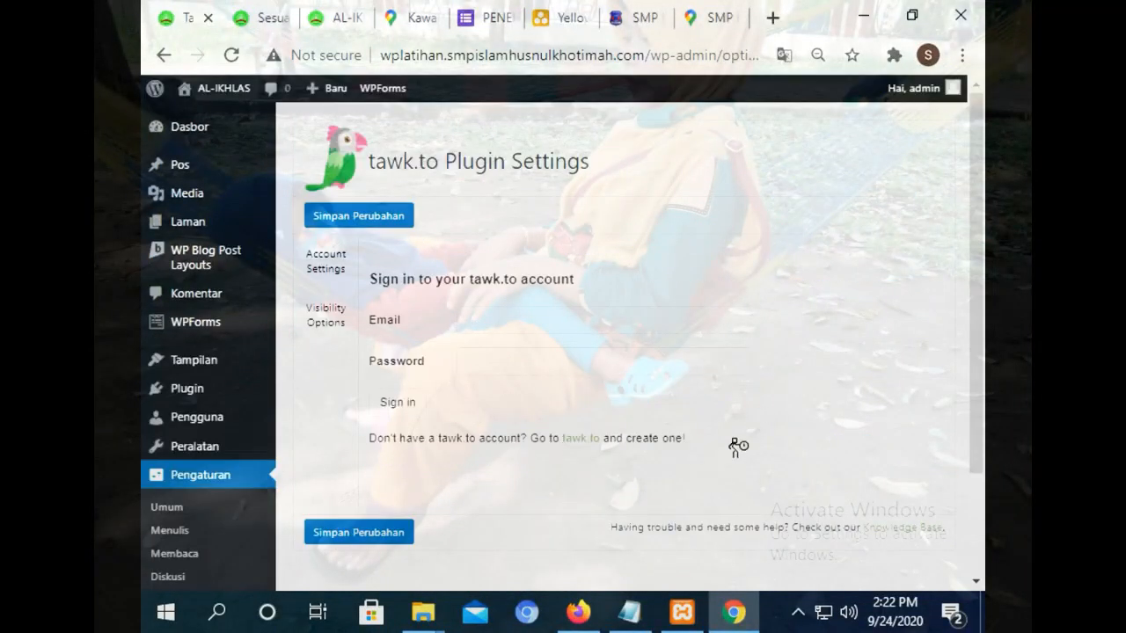
Flip through the Maps and site tabs and close the SMP Negeri 1 Manonjaya website tab.
{"action": "left_click", "coordinate": [412, 20]}
{"action": "left_click", "coordinate": [716, 10]}
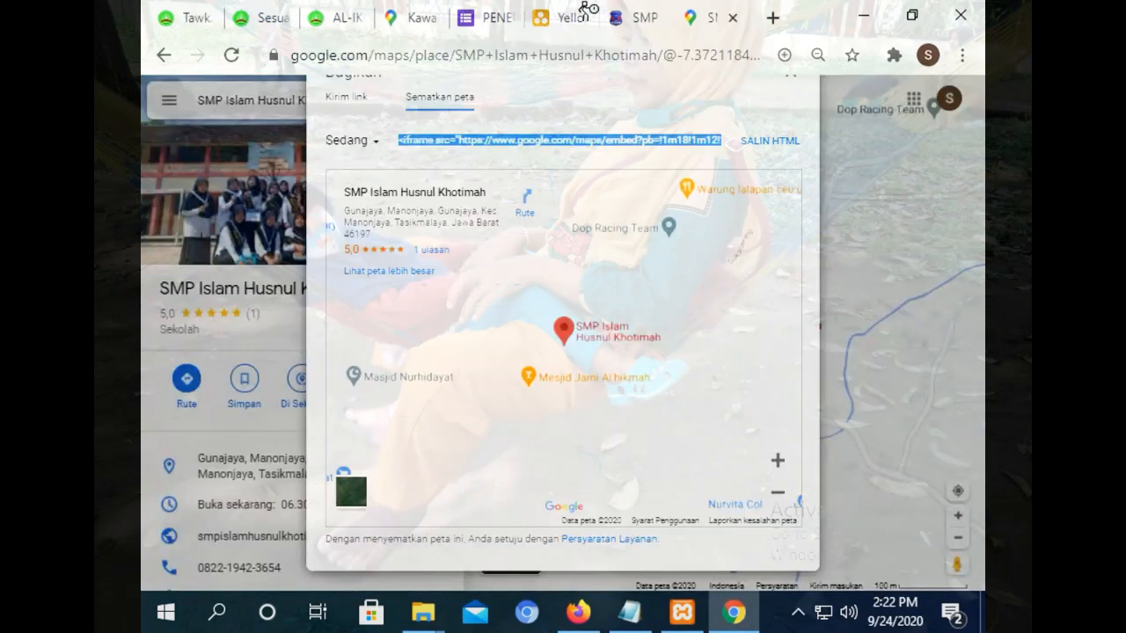
{"action": "left_click", "coordinate": [616, 14]}
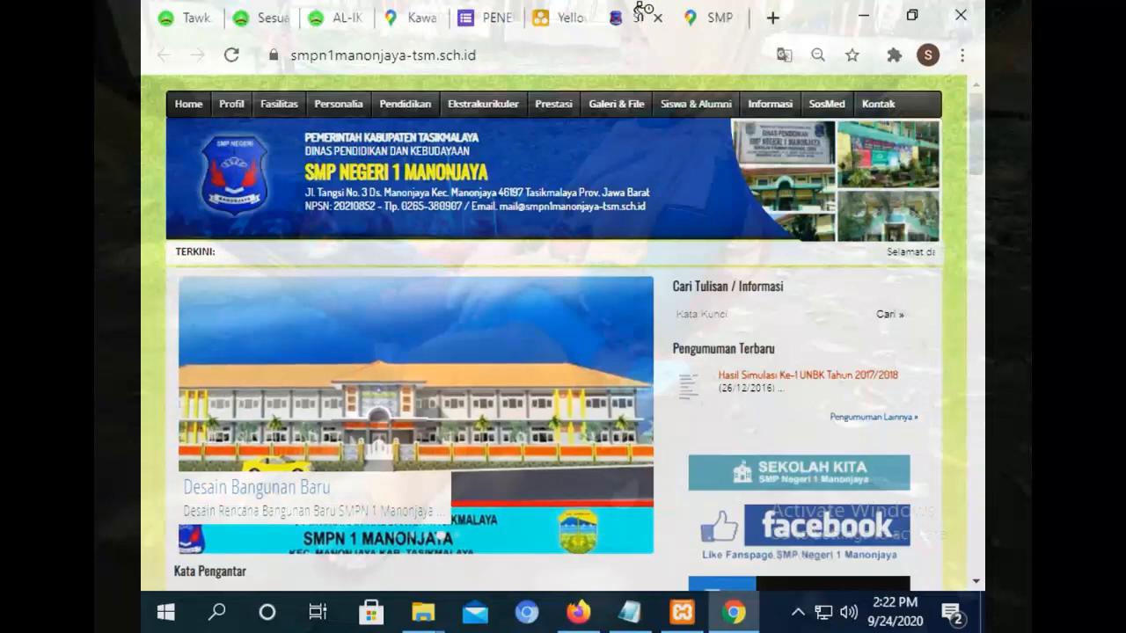
{"action": "left_click", "coordinate": [658, 17]}
{"action": "left_click", "coordinate": [345, 18]}
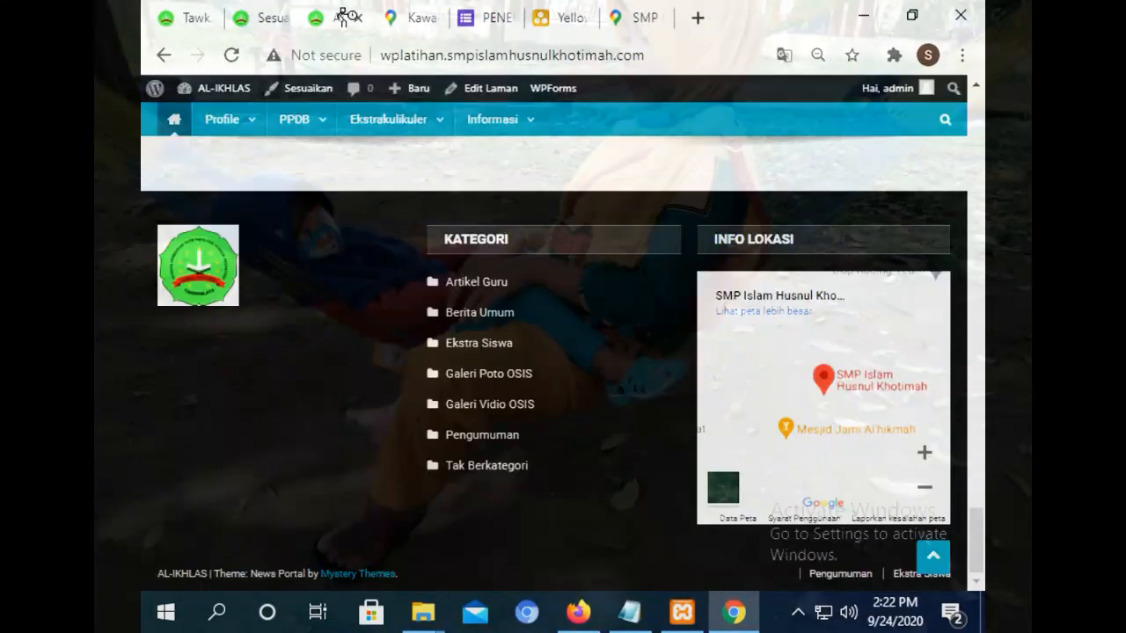
{"action": "left_click", "coordinate": [467, 11]}
{"action": "left_click", "coordinate": [568, 18]}
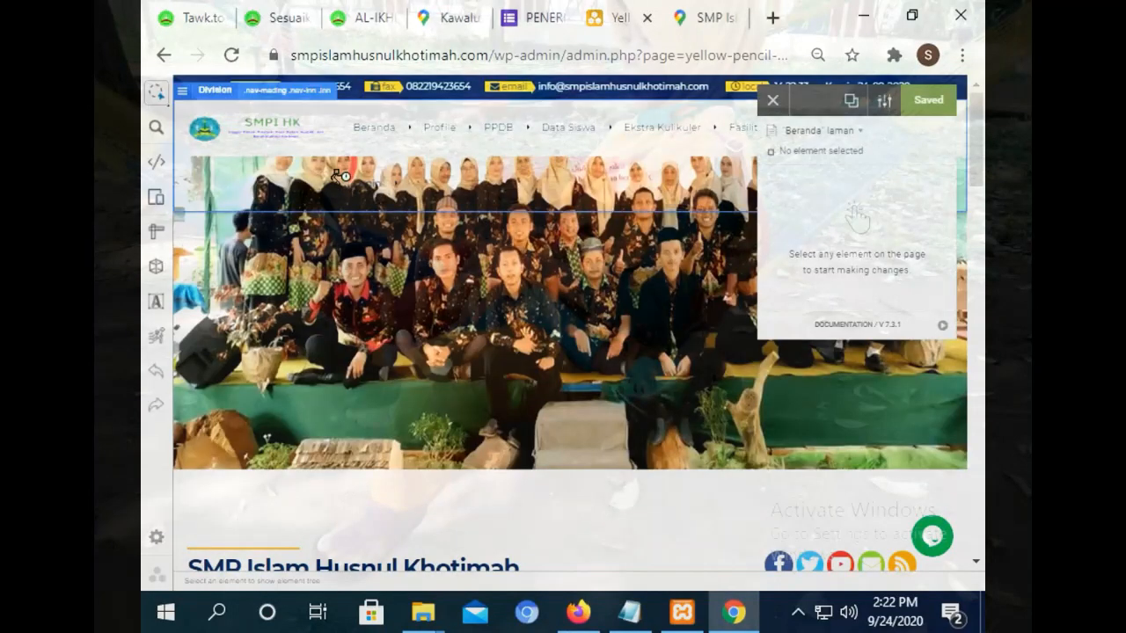
Go back to the Media settings page and scroll through its image size options.
{"action": "left_click", "coordinate": [163, 55]}
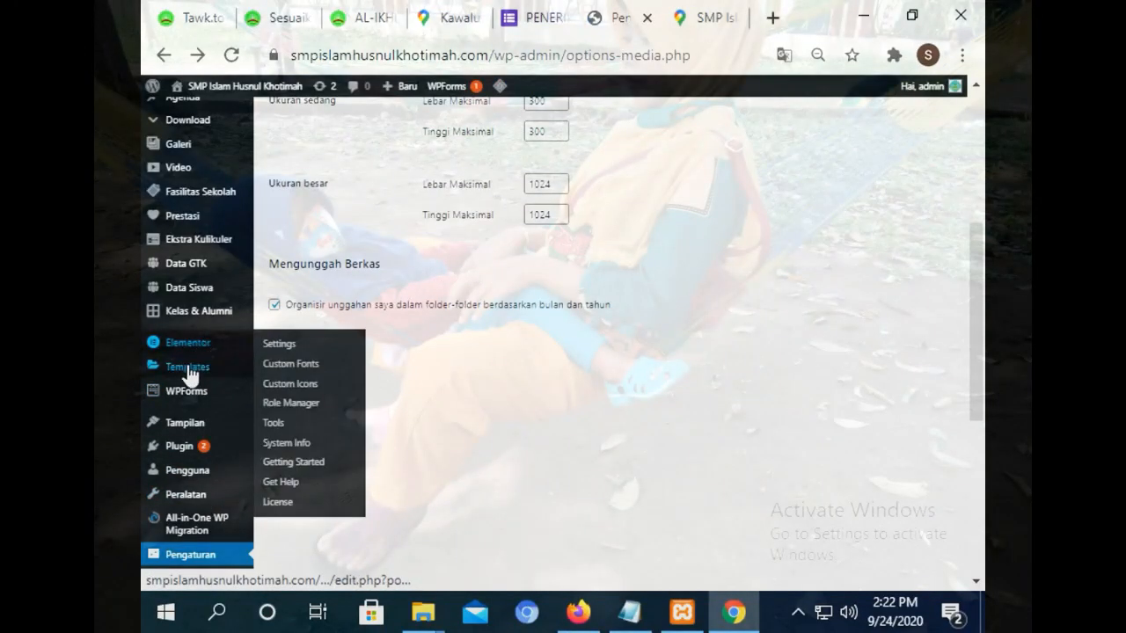
{"action": "mouse_move", "coordinate": [202, 435]}
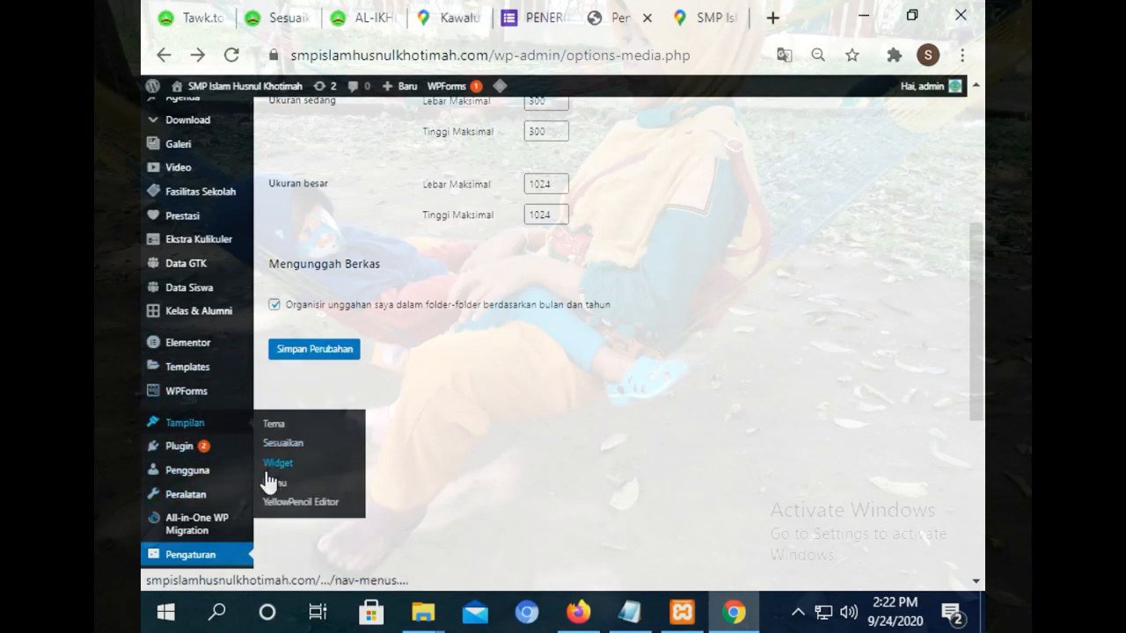
{"action": "left_click_drag", "start_coordinate": [981, 304], "coordinate": [505, 378]}
{"action": "mouse_move", "coordinate": [193, 322]}
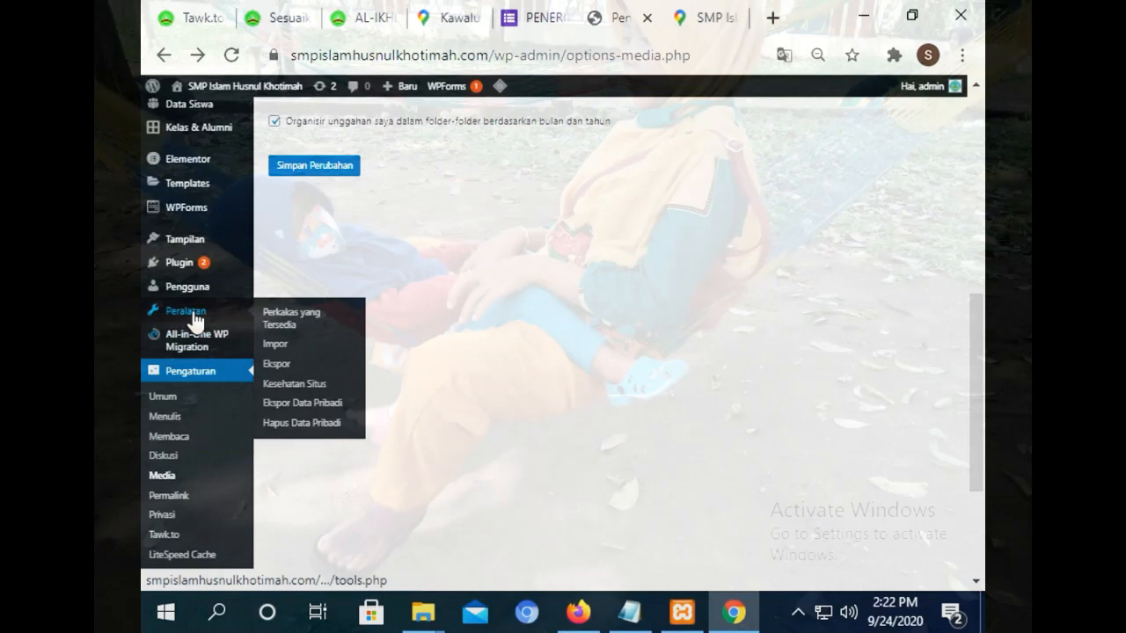
{"action": "mouse_move", "coordinate": [201, 244]}
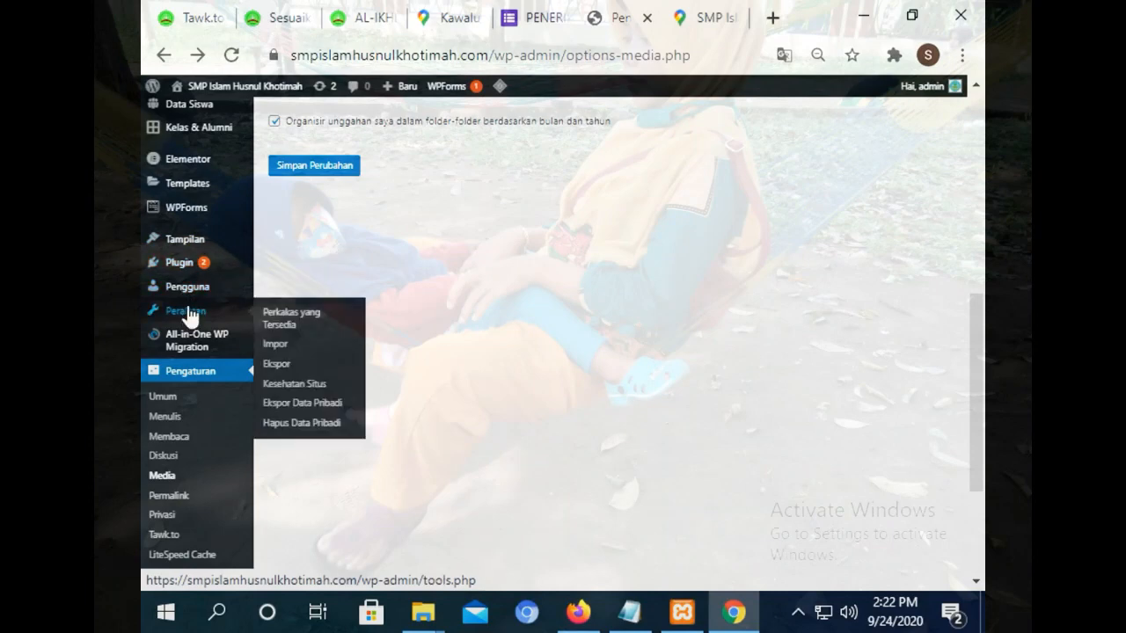
{"action": "left_click_drag", "start_coordinate": [976, 371], "coordinate": [958, 184]}
{"action": "mouse_move", "coordinate": [173, 179]}
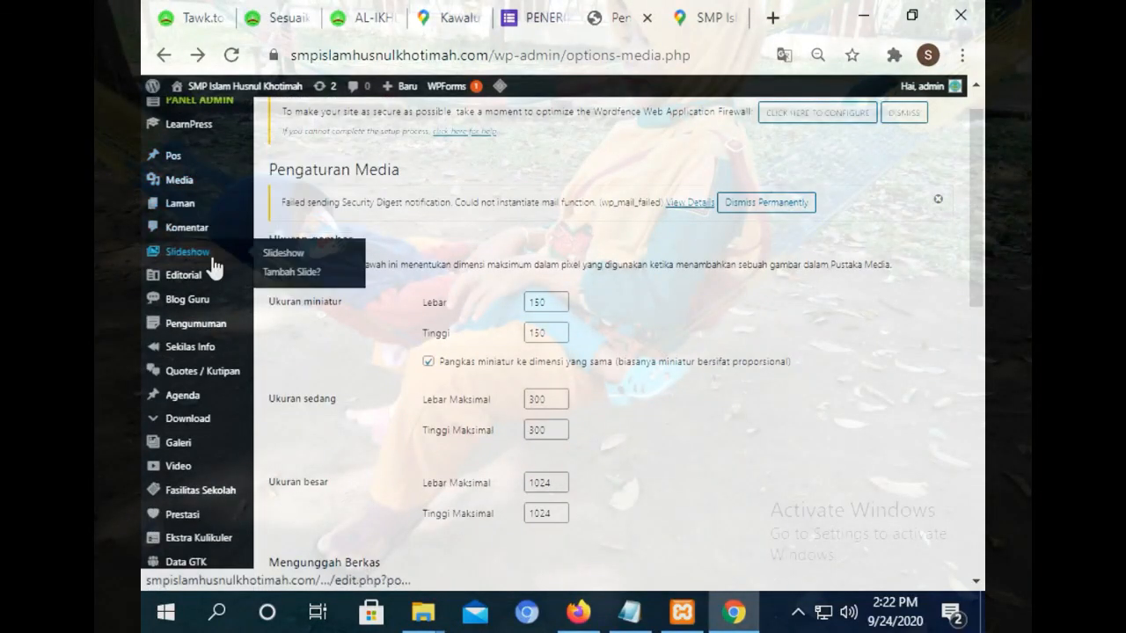
Cycle through the tawk.to, Maps route and PPDB form tabs back to the main site's Media settings.
{"action": "mouse_move", "coordinate": [201, 287]}
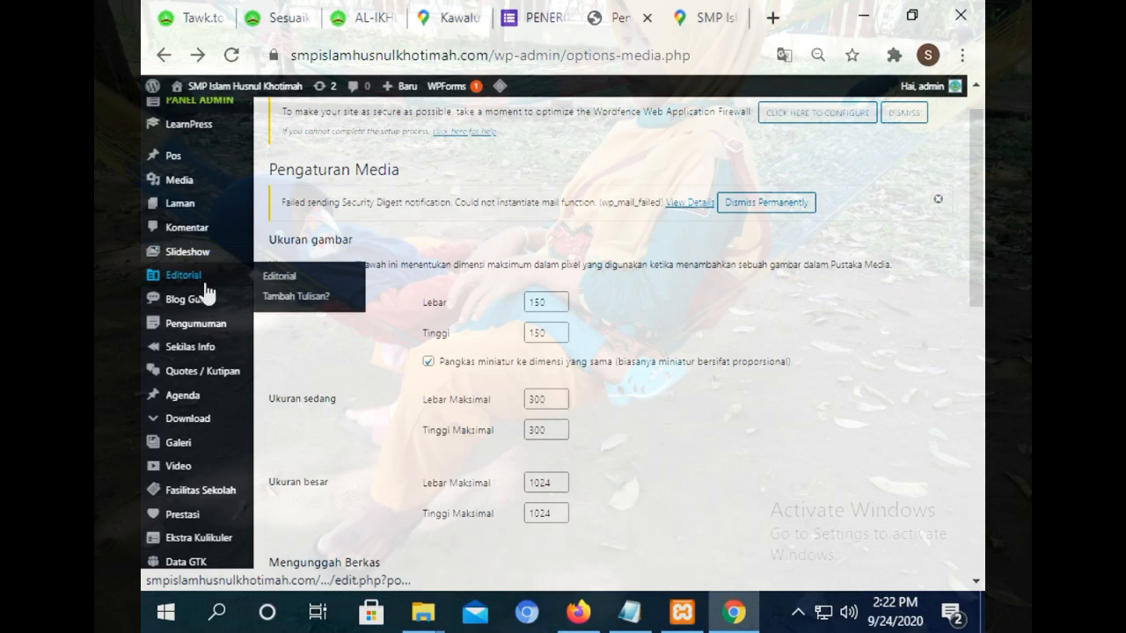
{"action": "mouse_move", "coordinate": [218, 310]}
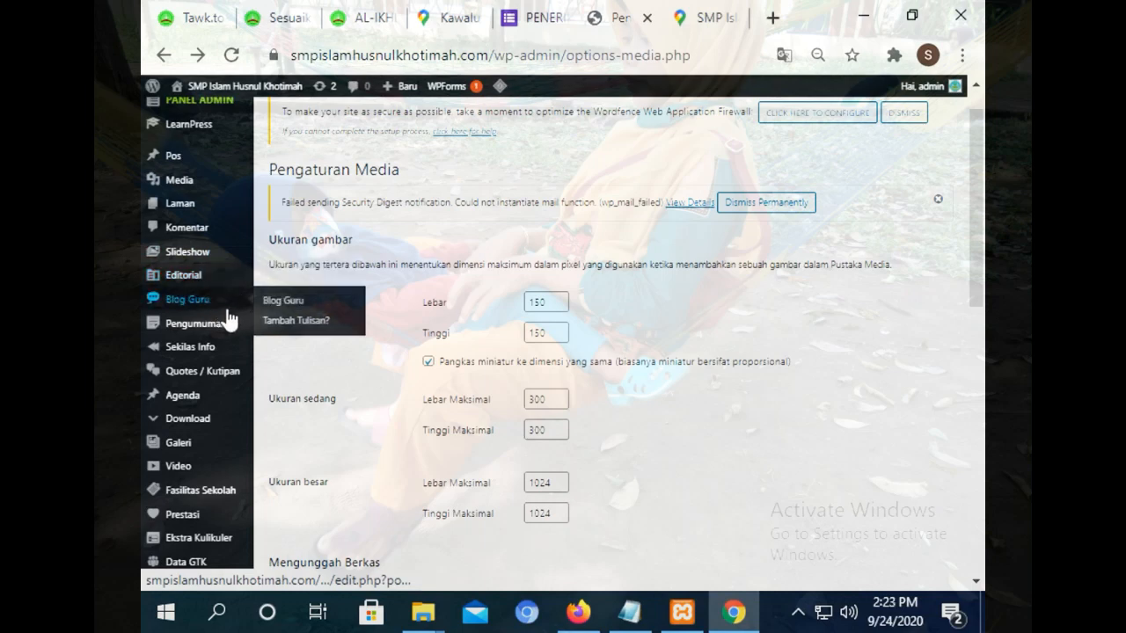
{"action": "left_click", "coordinate": [187, 15]}
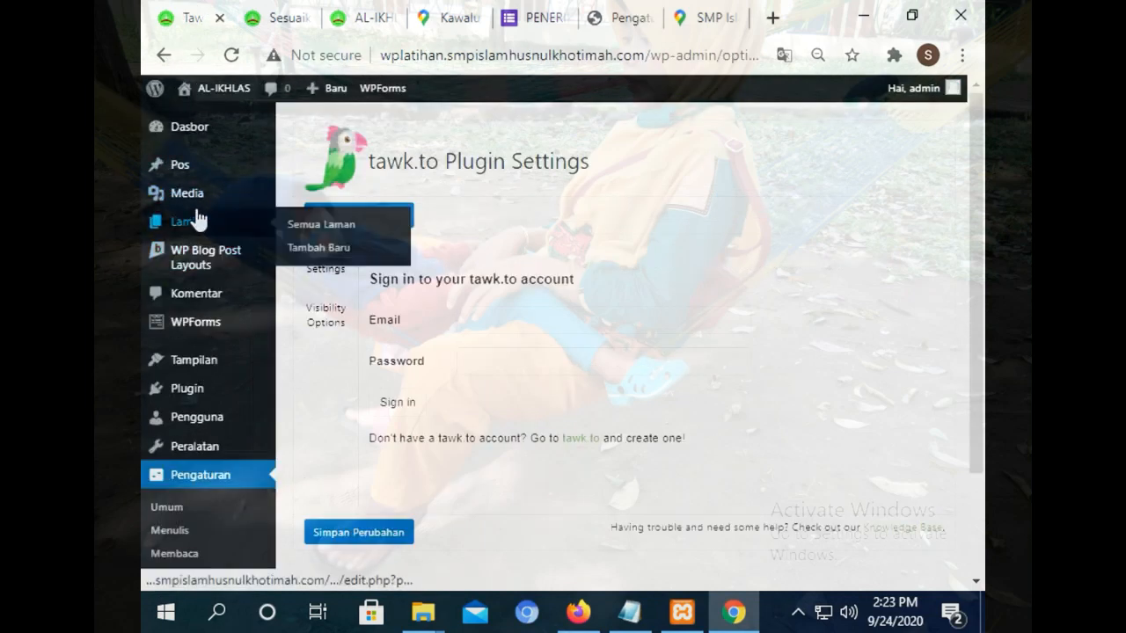
{"action": "left_click", "coordinate": [444, 16]}
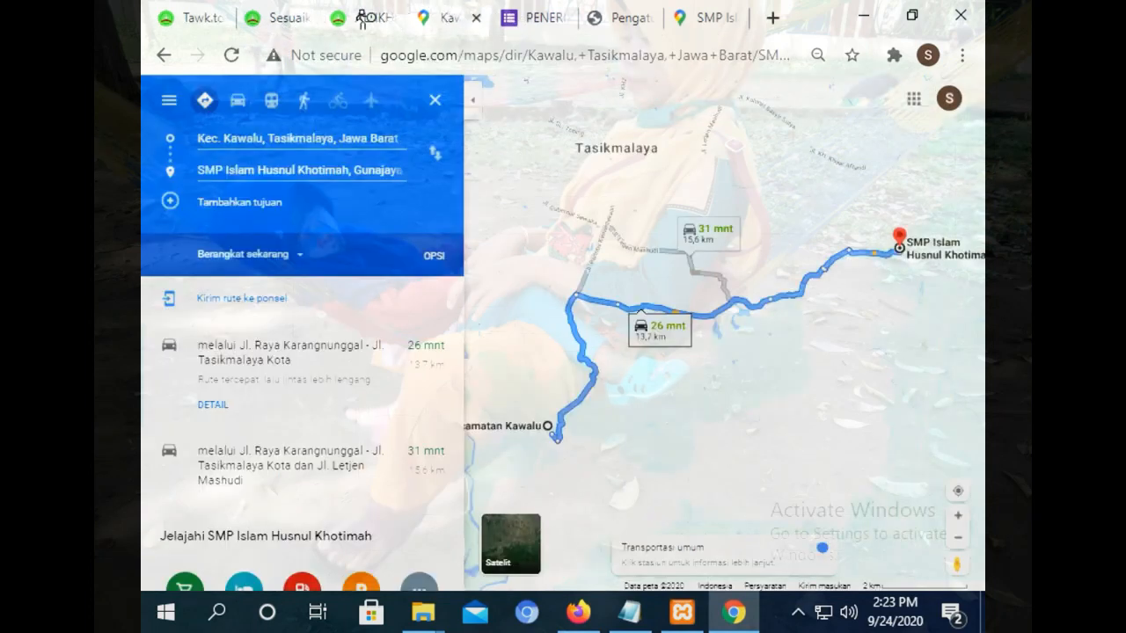
{"action": "left_click", "coordinate": [361, 18]}
{"action": "left_click", "coordinate": [539, 17]}
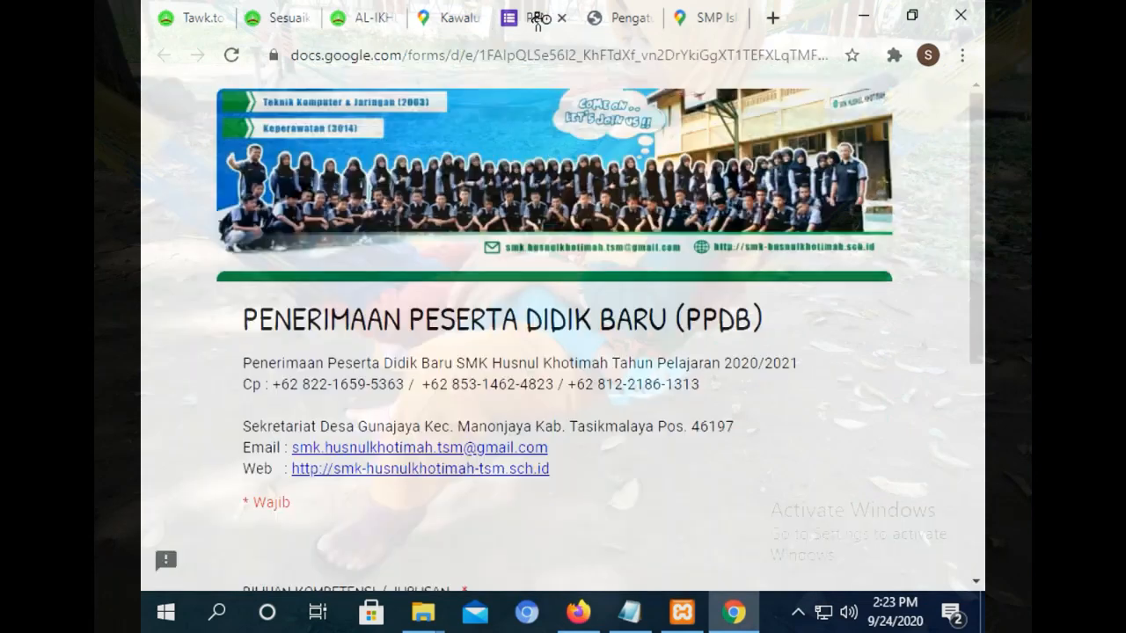
{"action": "left_click", "coordinate": [473, 11]}
{"action": "left_click", "coordinate": [607, 18]}
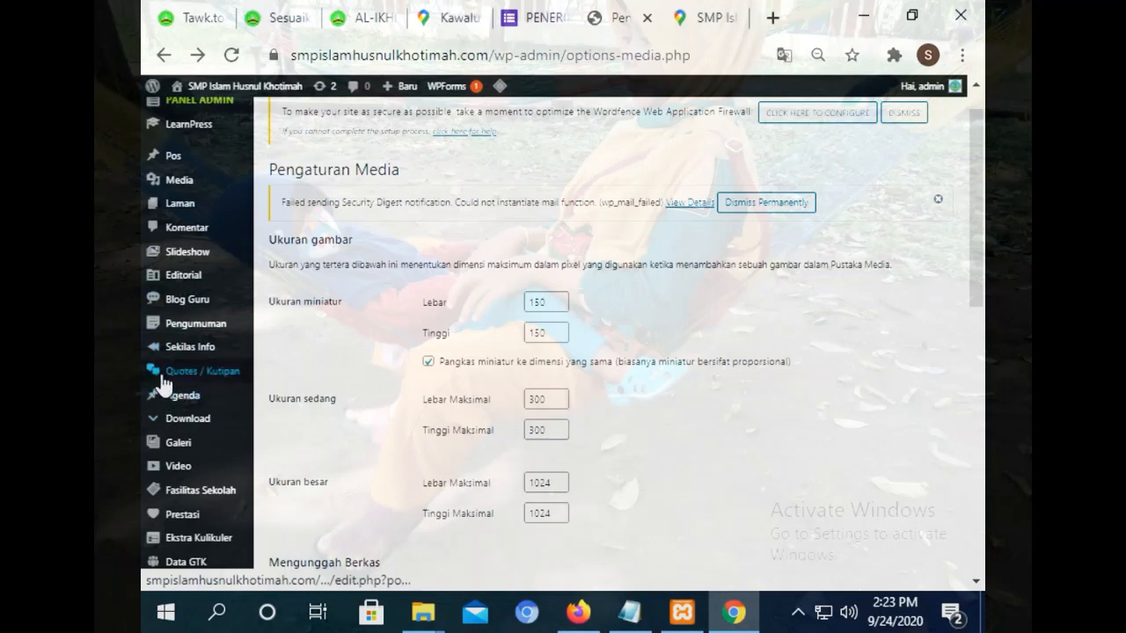
{"action": "mouse_move", "coordinate": [197, 354]}
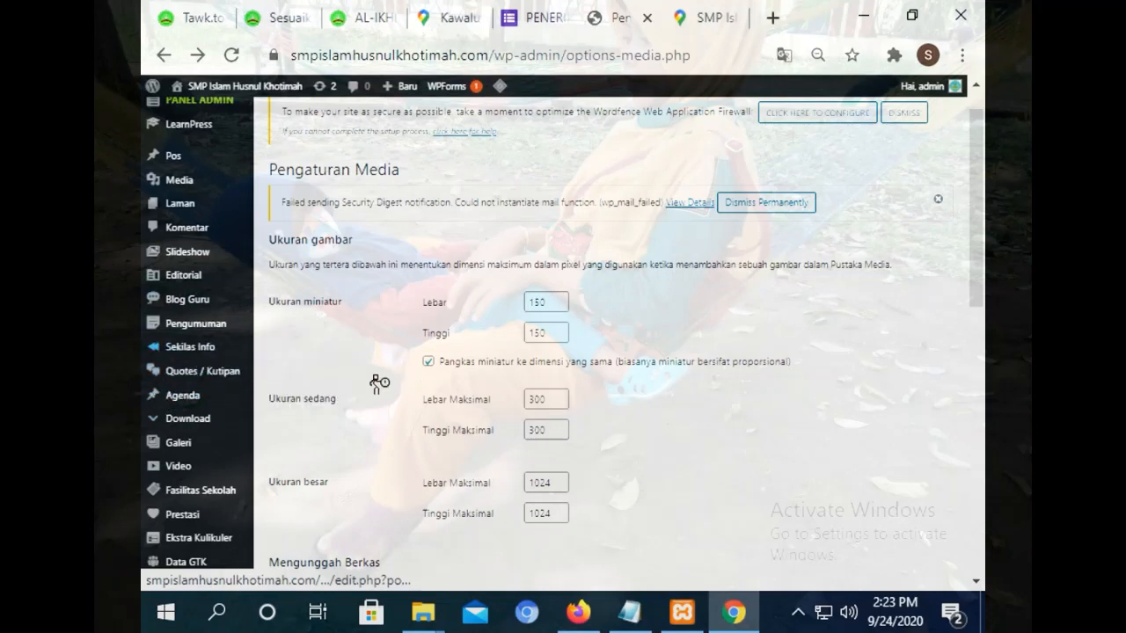
{"action": "mouse_move", "coordinate": [188, 394]}
{"action": "left_click", "coordinate": [307, 394]}
Revisit the tawk.to settings, widget customizer, footer map and Maps route tabs.
{"action": "left_click", "coordinate": [188, 8]}
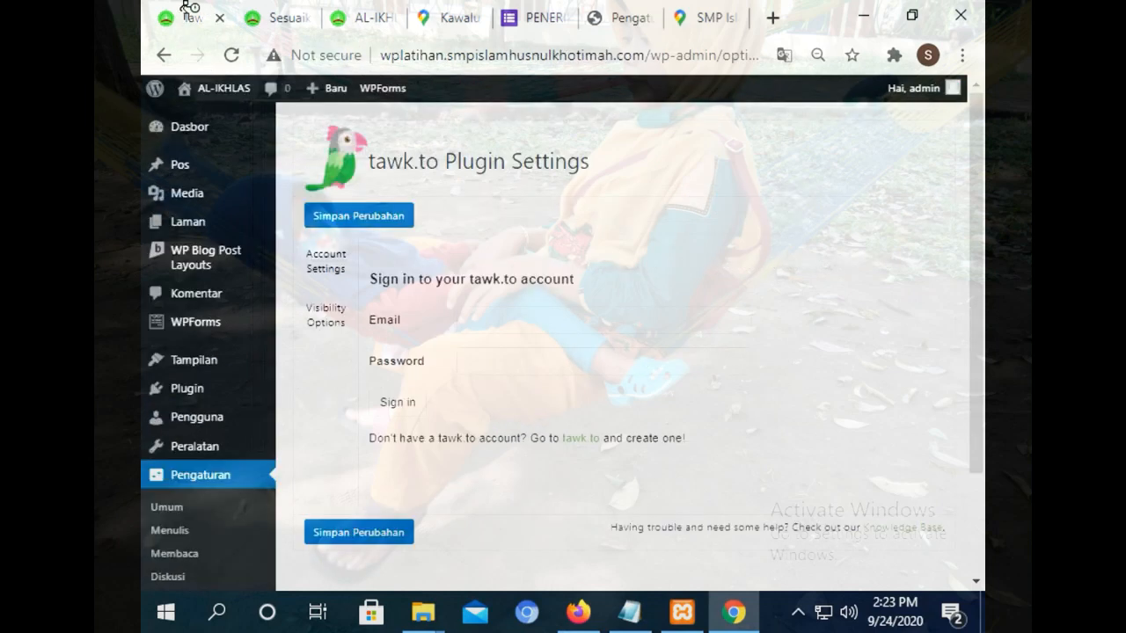
{"action": "mouse_move", "coordinate": [189, 225]}
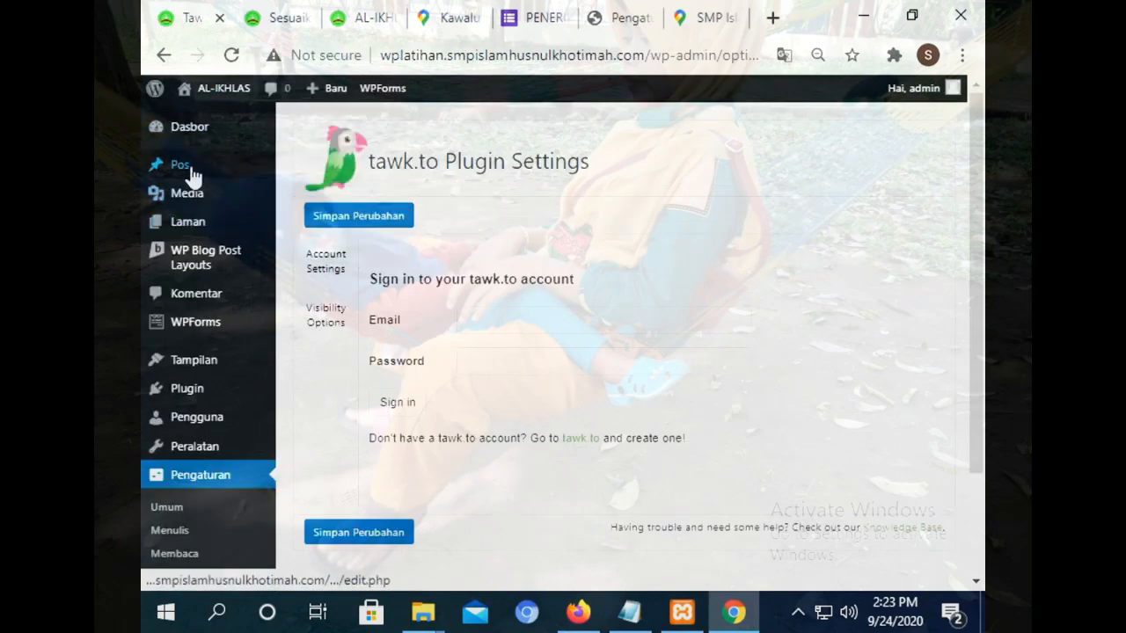
{"action": "mouse_move", "coordinate": [192, 173]}
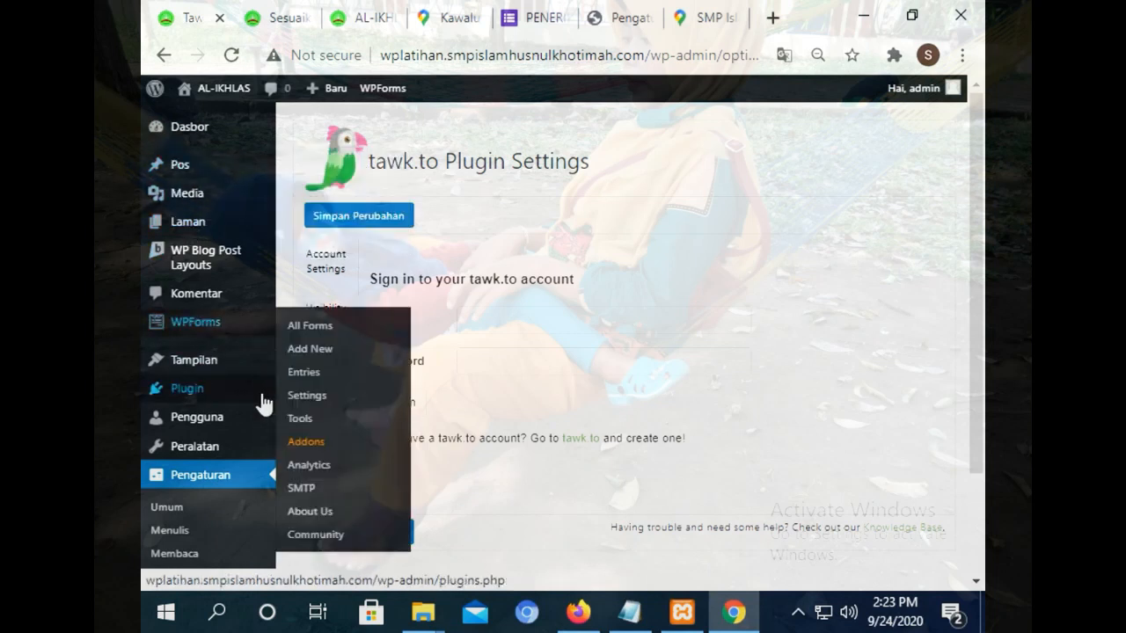
{"action": "mouse_move", "coordinate": [198, 390]}
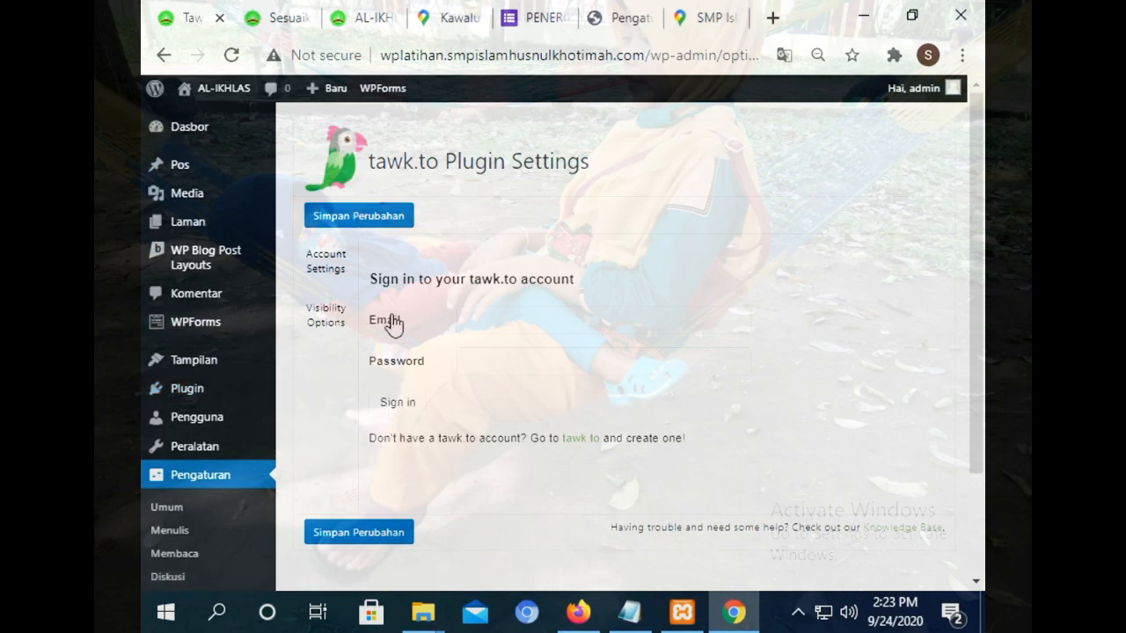
{"action": "left_click", "coordinate": [291, 18]}
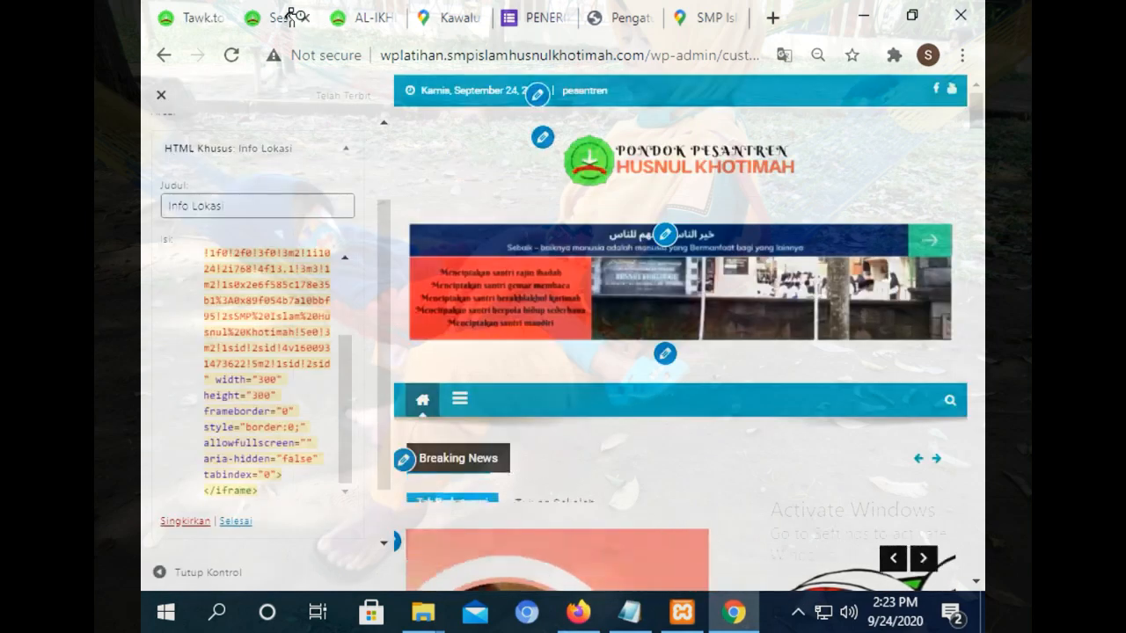
{"action": "left_click", "coordinate": [360, 11]}
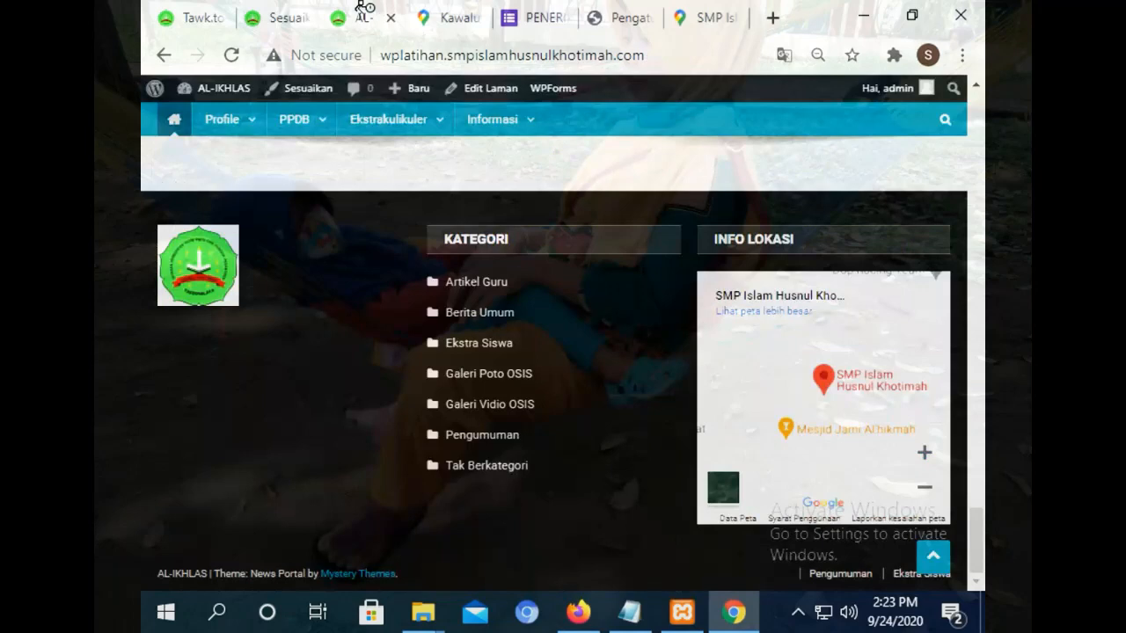
{"action": "left_click", "coordinate": [450, 14]}
{"action": "left_click", "coordinate": [652, 26]}
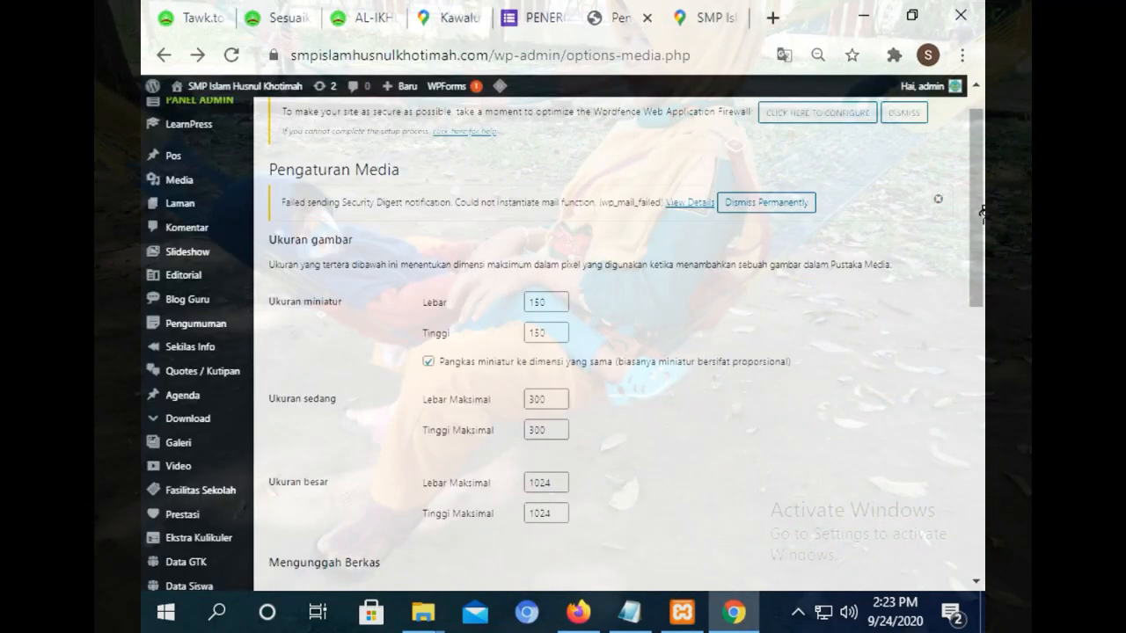
Open the main site's themes list, then the AL-IKHLAS practice site's Dasbor.
{"action": "left_click_drag", "start_coordinate": [977, 208], "coordinate": [975, 336]}
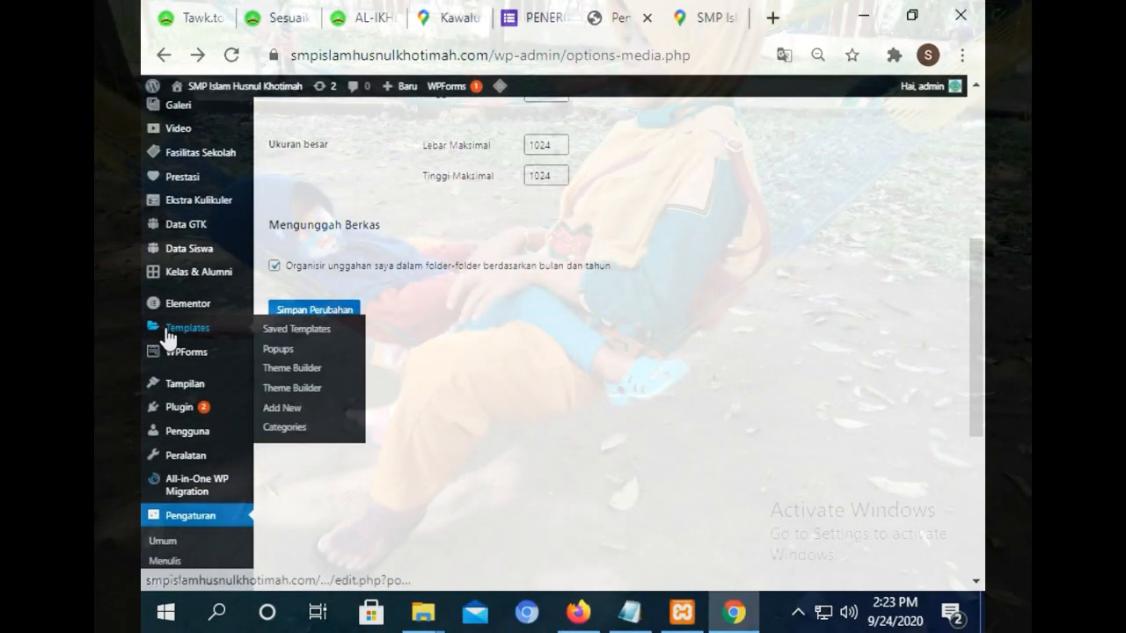
{"action": "mouse_move", "coordinate": [169, 390]}
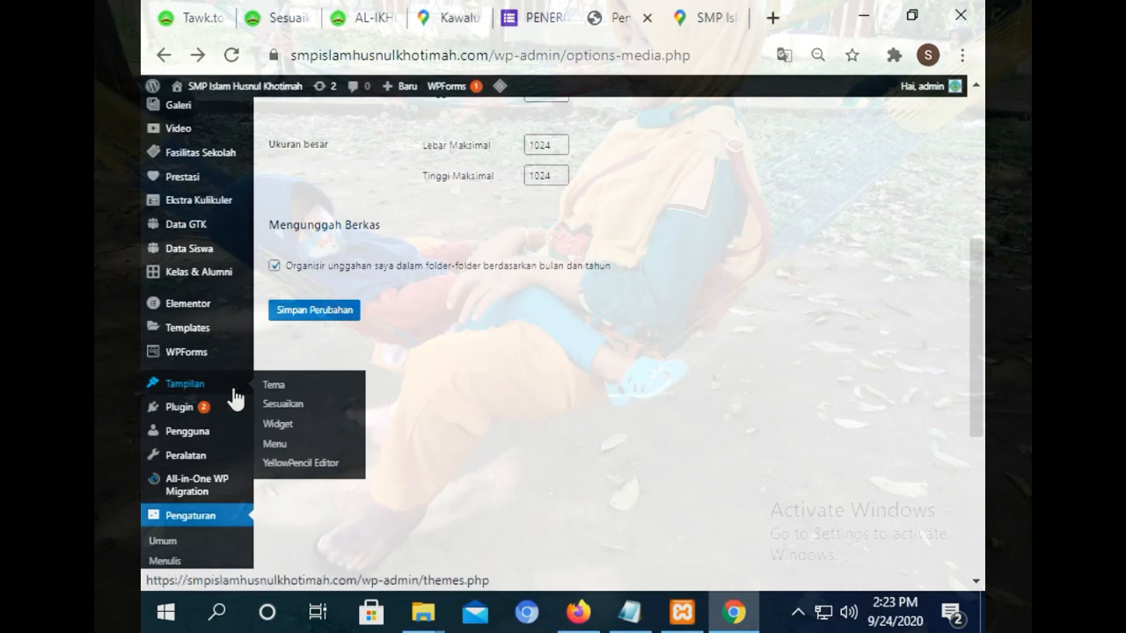
{"action": "left_click", "coordinate": [290, 390]}
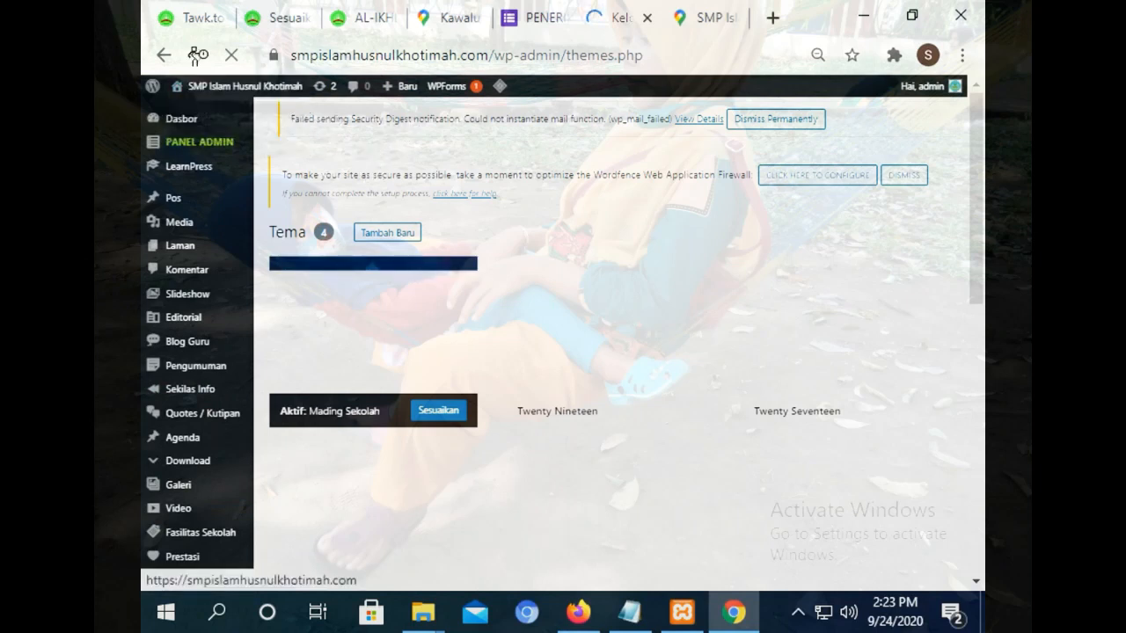
{"action": "left_click", "coordinate": [199, 8]}
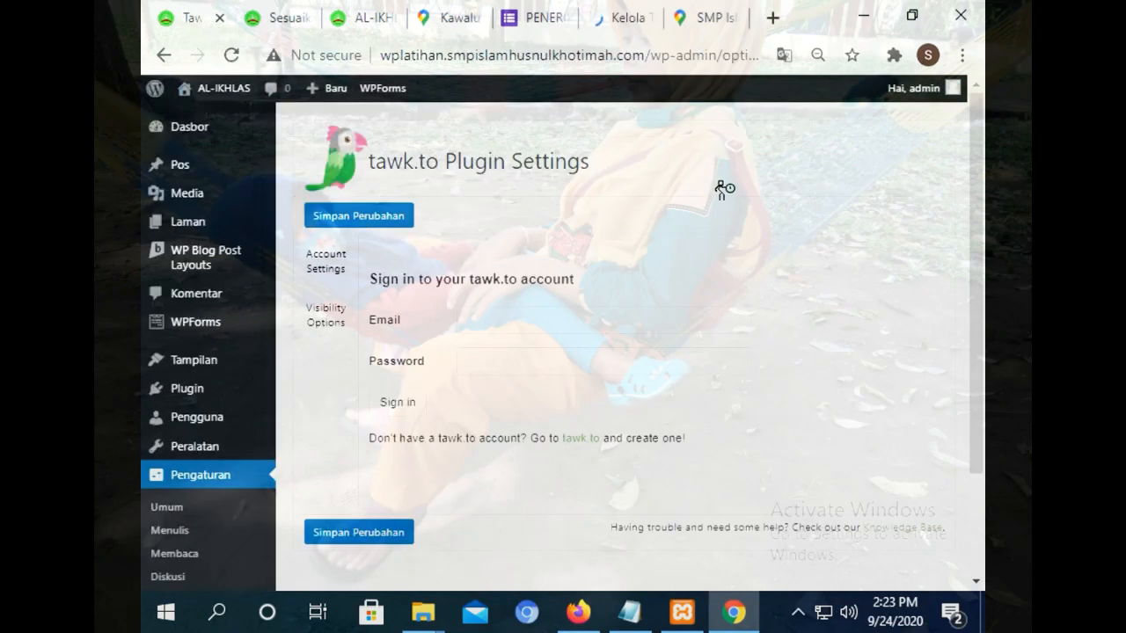
{"action": "left_click", "coordinate": [176, 126]}
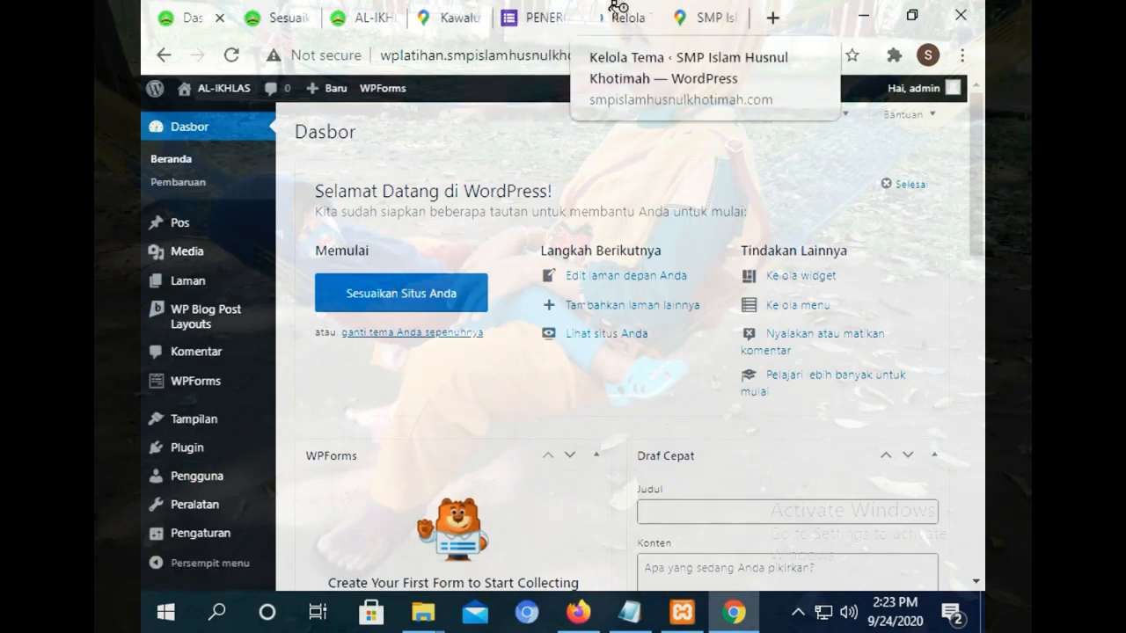
{"action": "left_click", "coordinate": [291, 18]}
{"action": "left_click", "coordinate": [367, 17]}
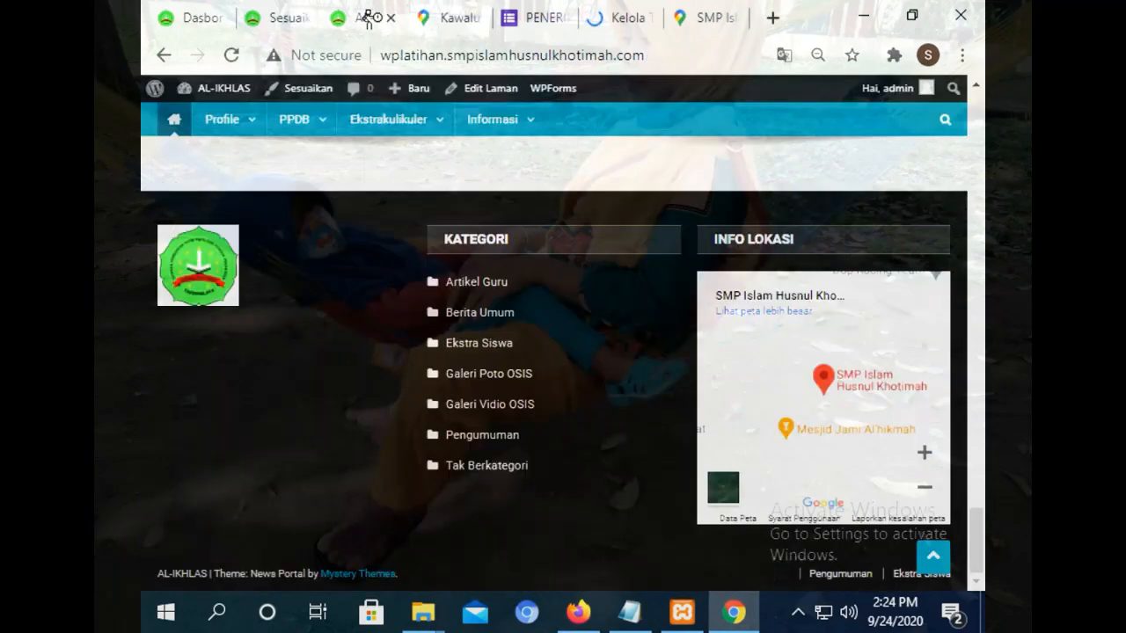
{"action": "left_click_drag", "start_coordinate": [980, 514], "coordinate": [978, 89]}
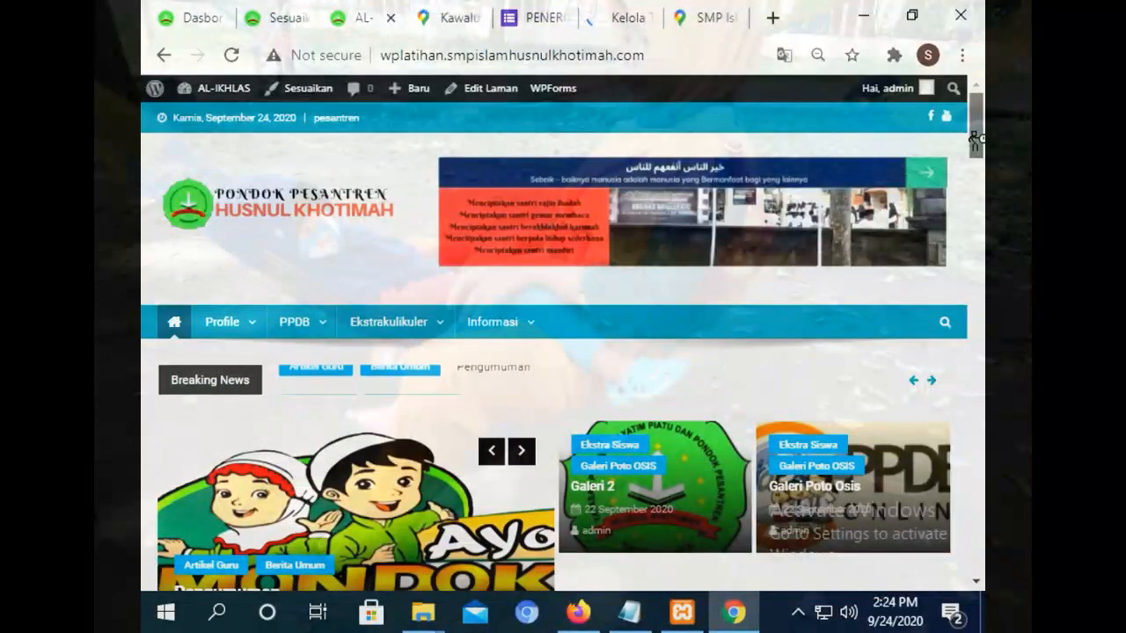
{"action": "mouse_move", "coordinate": [976, 139]}
{"action": "left_mouse_down"}
{"action": "mouse_move", "coordinate": [977, 572]}
{"action": "mouse_move", "coordinate": [979, 131]}
{"action": "mouse_move", "coordinate": [975, 432]}
{"action": "mouse_move", "coordinate": [958, 452]}
{"action": "mouse_move", "coordinate": [968, 537]}
{"action": "mouse_move", "coordinate": [979, 119]}
{"action": "left_mouse_up"}
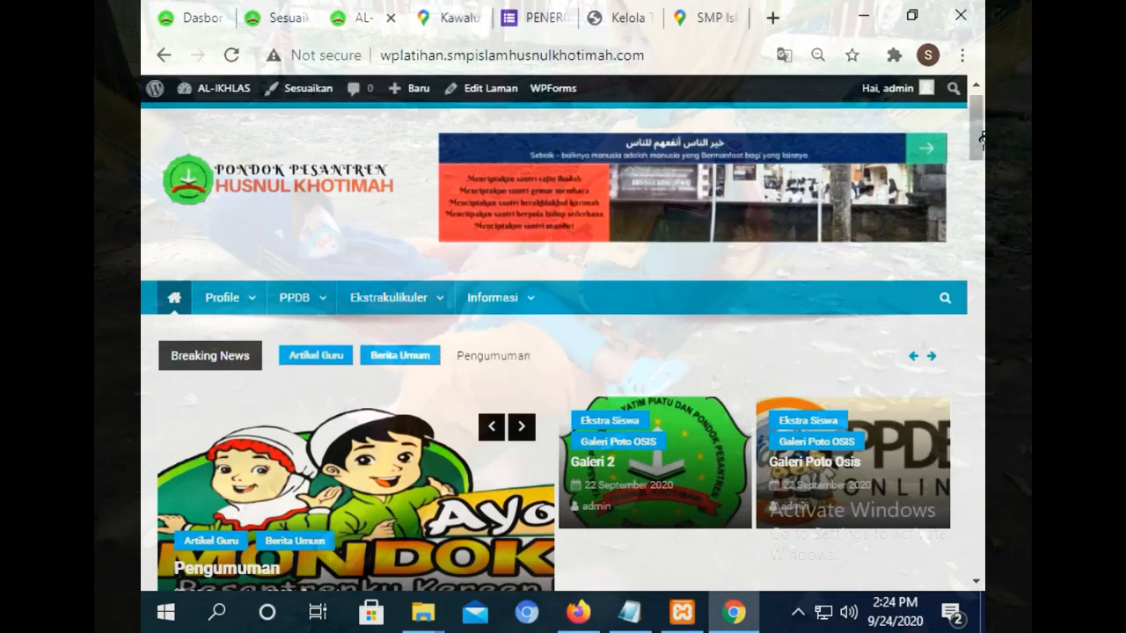
{"action": "left_click_drag", "start_coordinate": [982, 139], "coordinate": [935, 181]}
{"action": "left_click", "coordinate": [189, 10]}
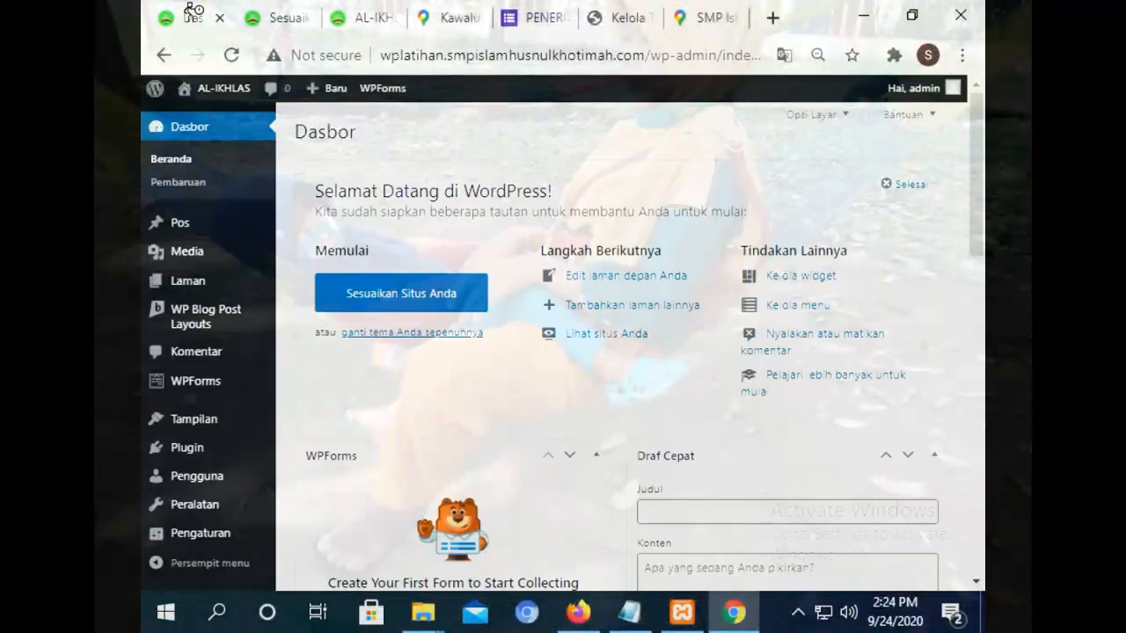
Check the Info Lokasi customizer and front page, then return to the 7-post Semua Pos list.
{"action": "mouse_move", "coordinate": [197, 231]}
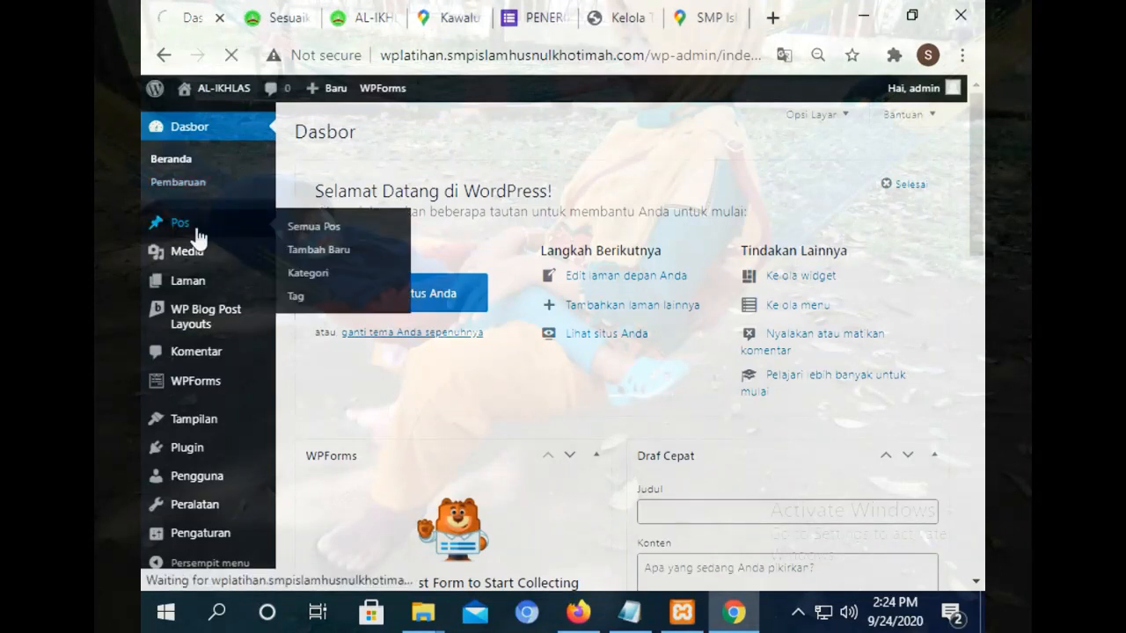
{"action": "left_click", "coordinate": [273, 17]}
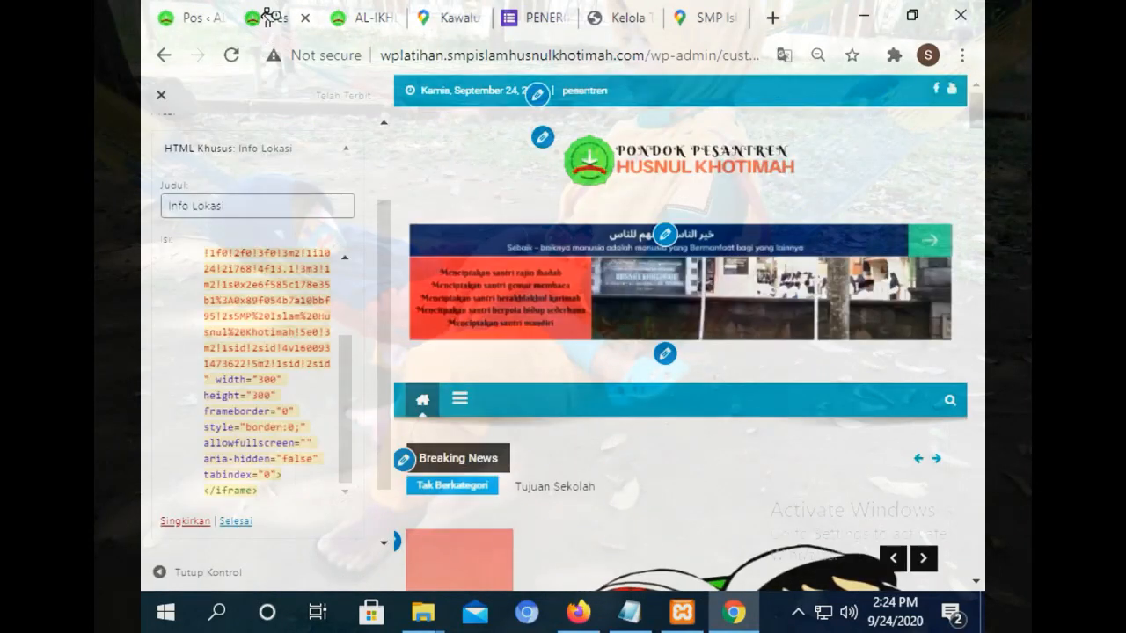
{"action": "left_click", "coordinate": [365, 12]}
{"action": "scroll", "coordinate": [633, 238], "scroll_direction": "down", "scroll_amount": 5}
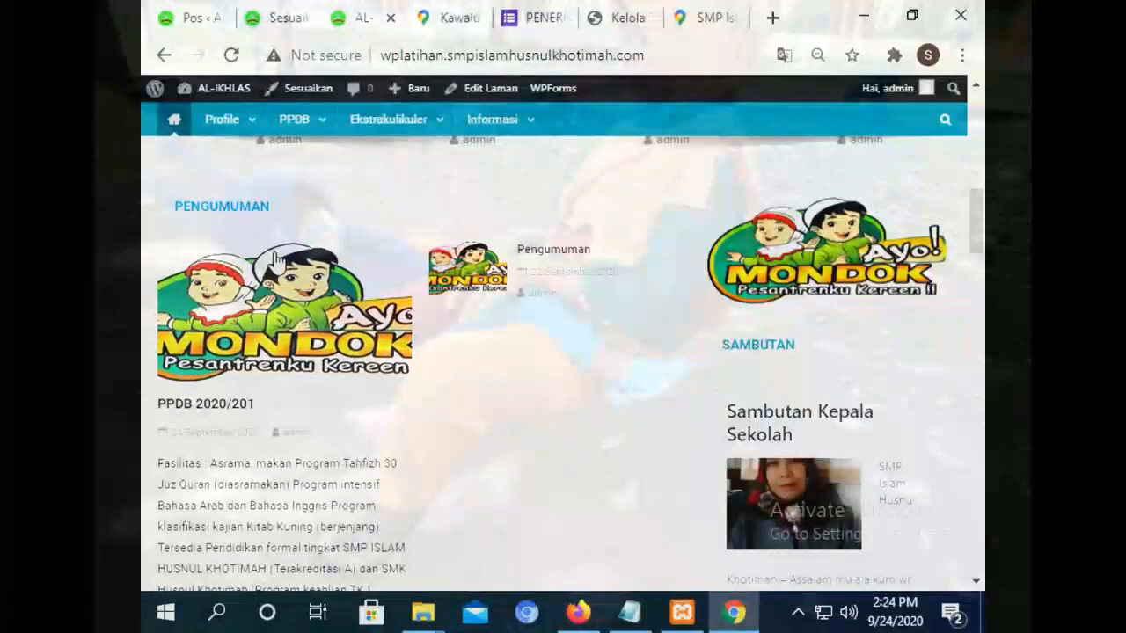
{"action": "left_click_drag", "start_coordinate": [983, 199], "coordinate": [952, 356]}
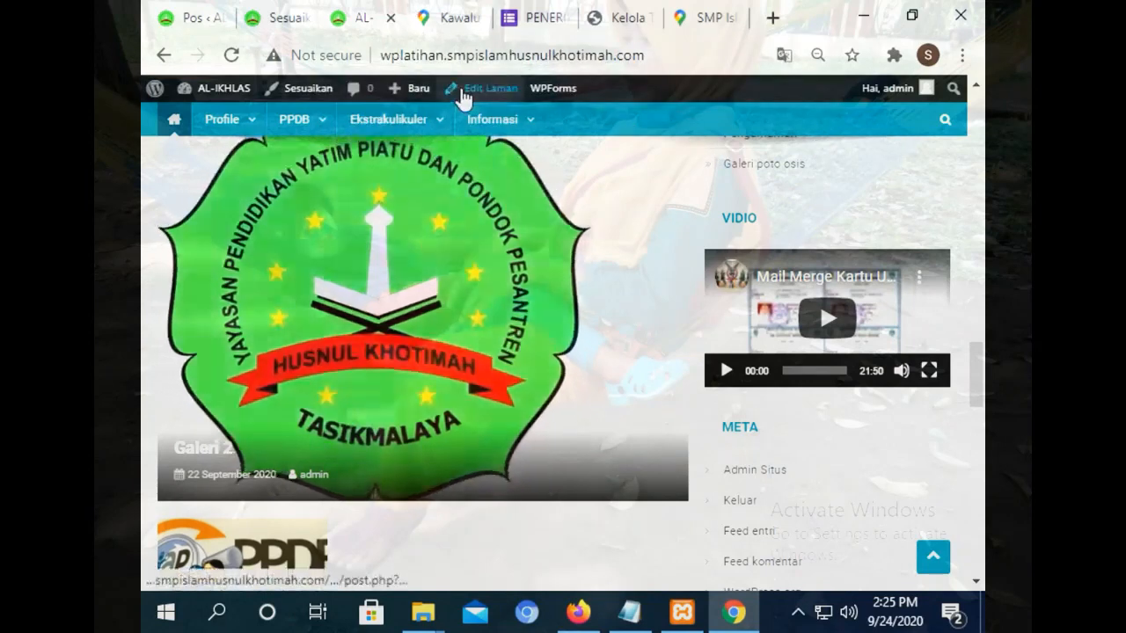
{"action": "mouse_move", "coordinate": [375, 129]}
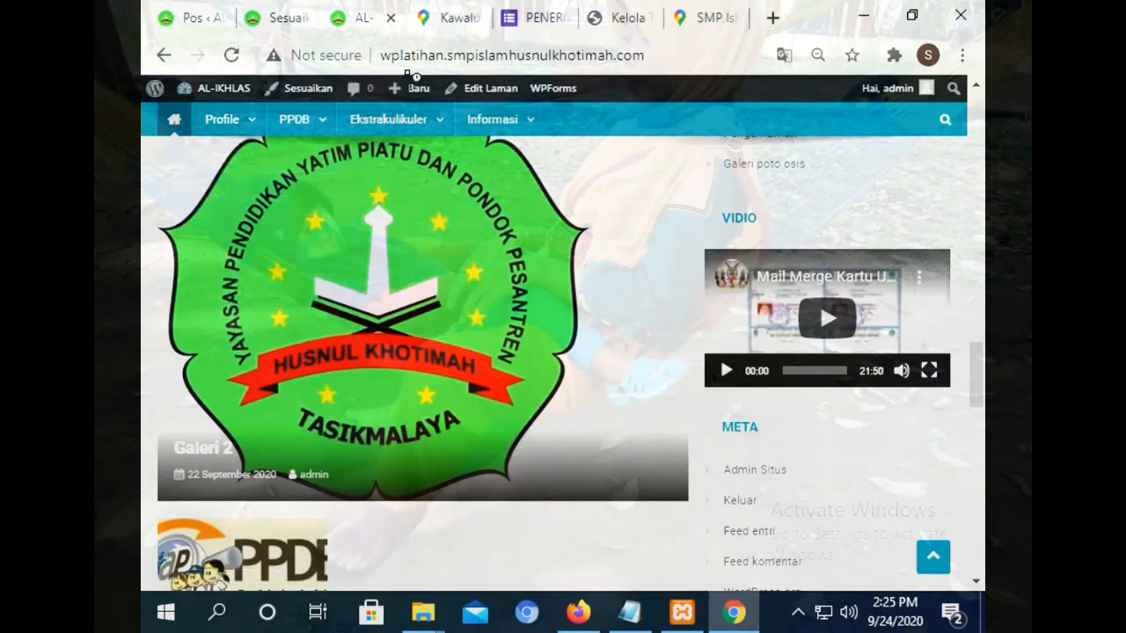
{"action": "left_click", "coordinate": [193, 14]}
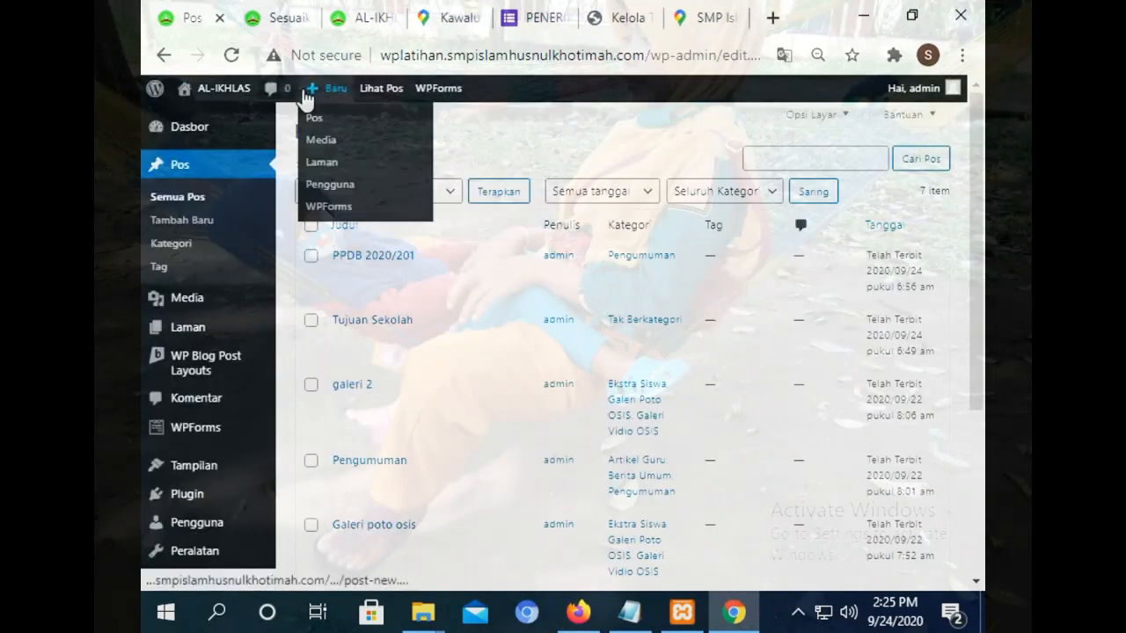
Create a blank post with Tambah Baru and scroll the sidebar to the Kategori list.
{"action": "left_click", "coordinate": [364, 125]}
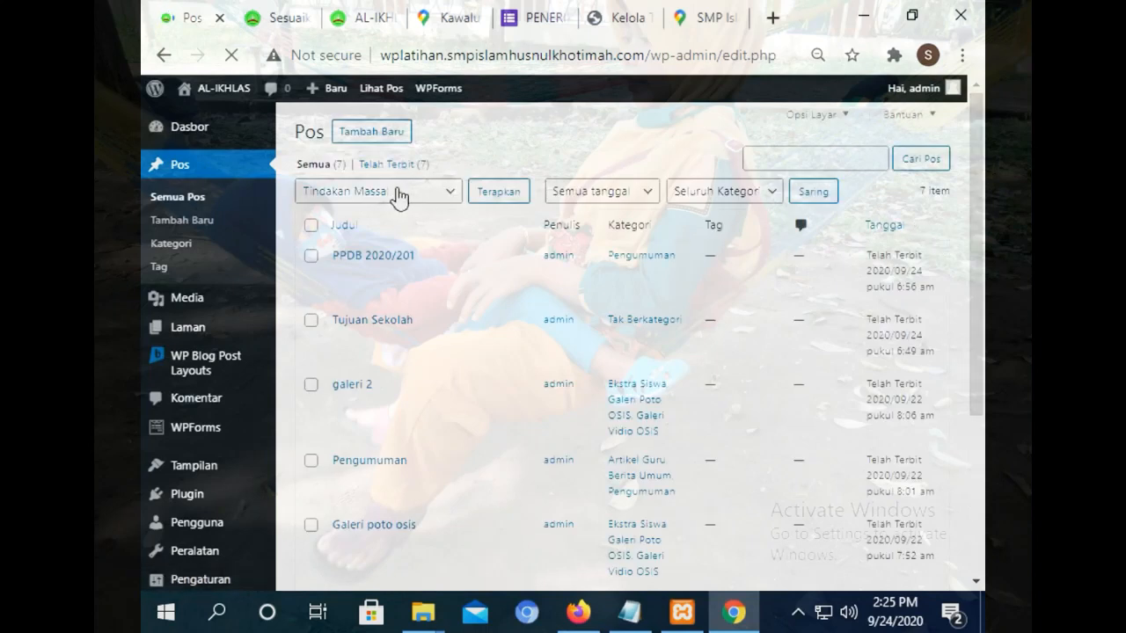
{"action": "left_click", "coordinate": [358, 133]}
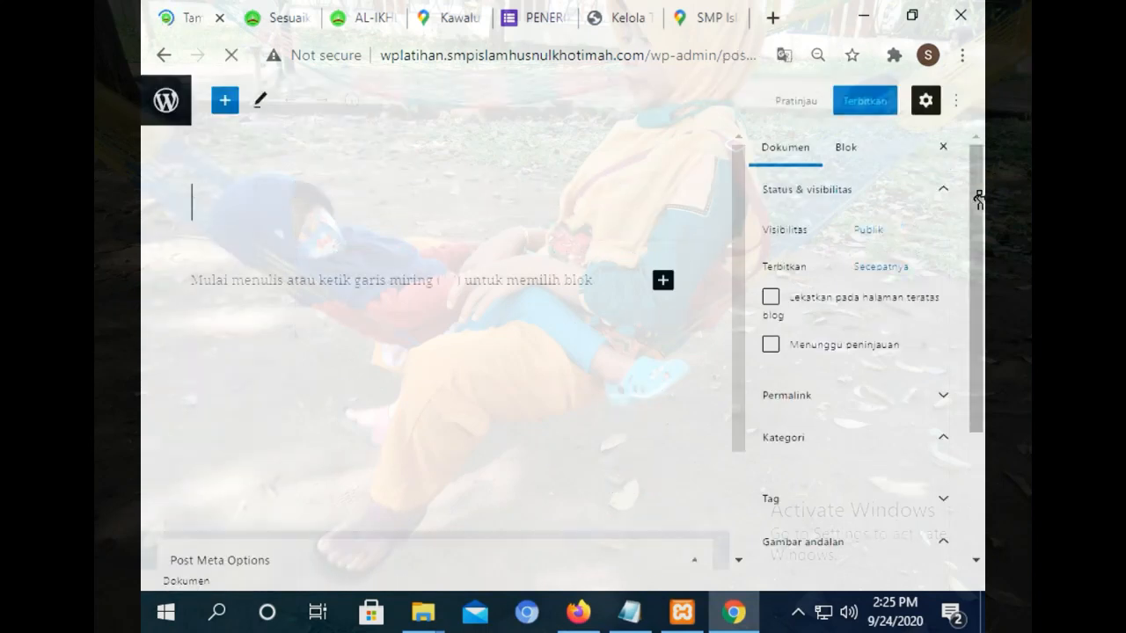
{"action": "left_click_drag", "start_coordinate": [978, 195], "coordinate": [935, 284]}
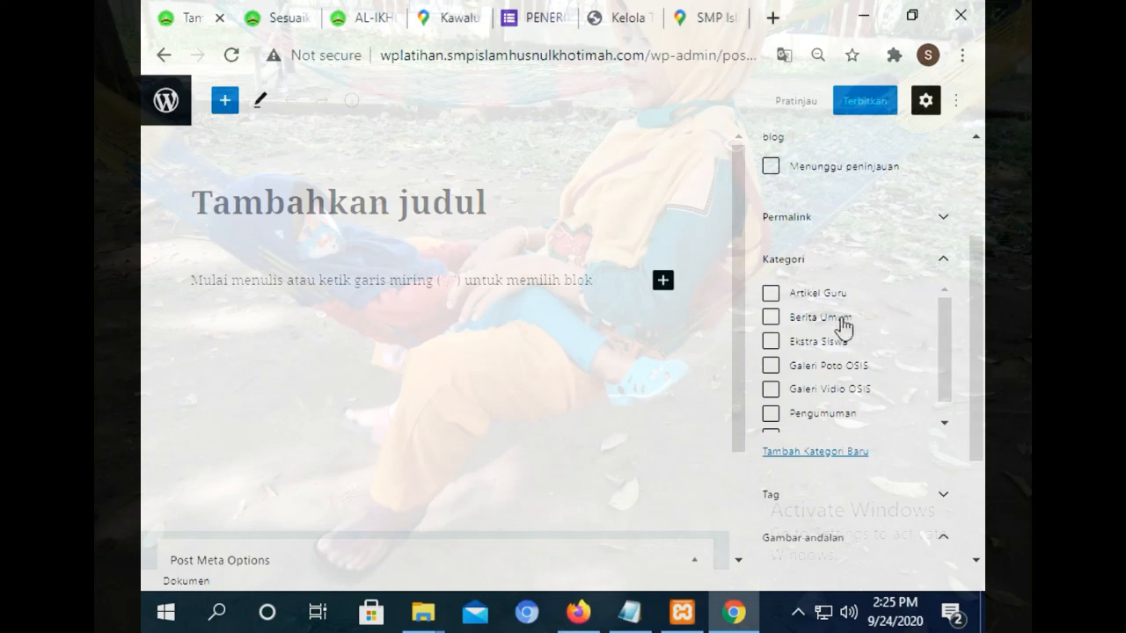
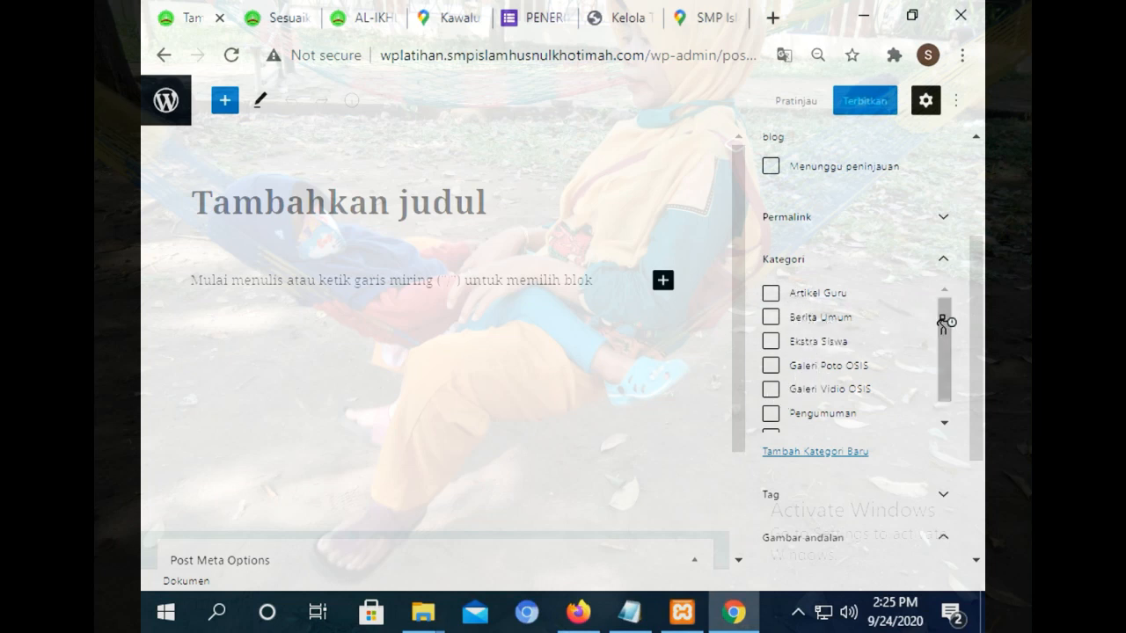
Leave the post editor via the Sesuaikan tab and view the AL-IKHLAS front page with 'Galeri 2'.
{"action": "left_click_drag", "start_coordinate": [943, 320], "coordinate": [927, 293]}
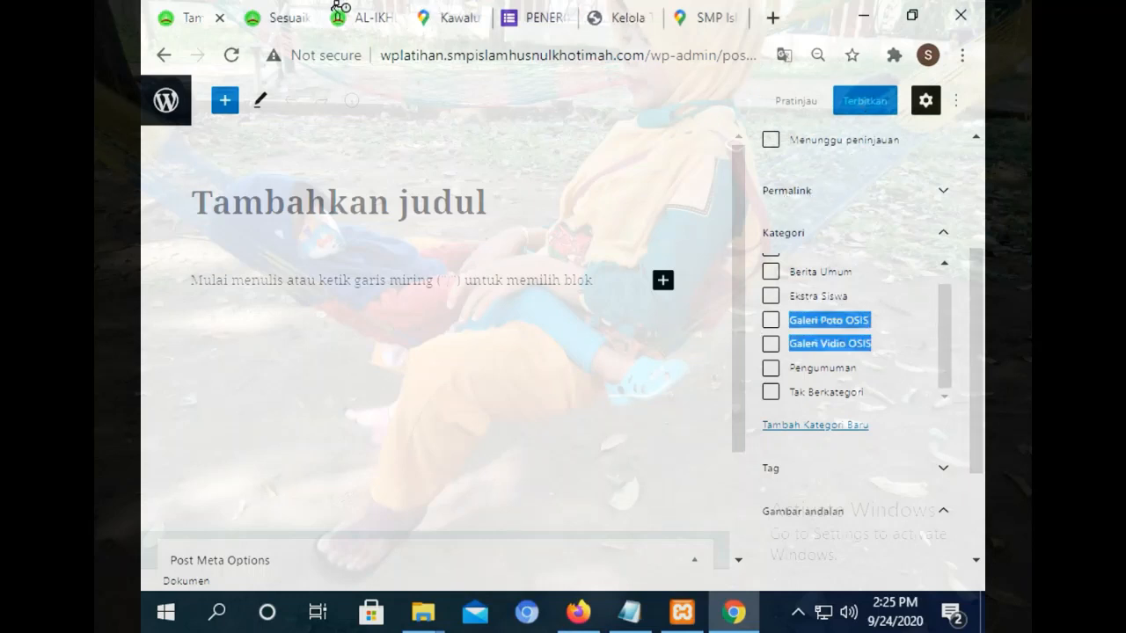
{"action": "left_click", "coordinate": [282, 19]}
{"action": "left_click", "coordinate": [385, 16]}
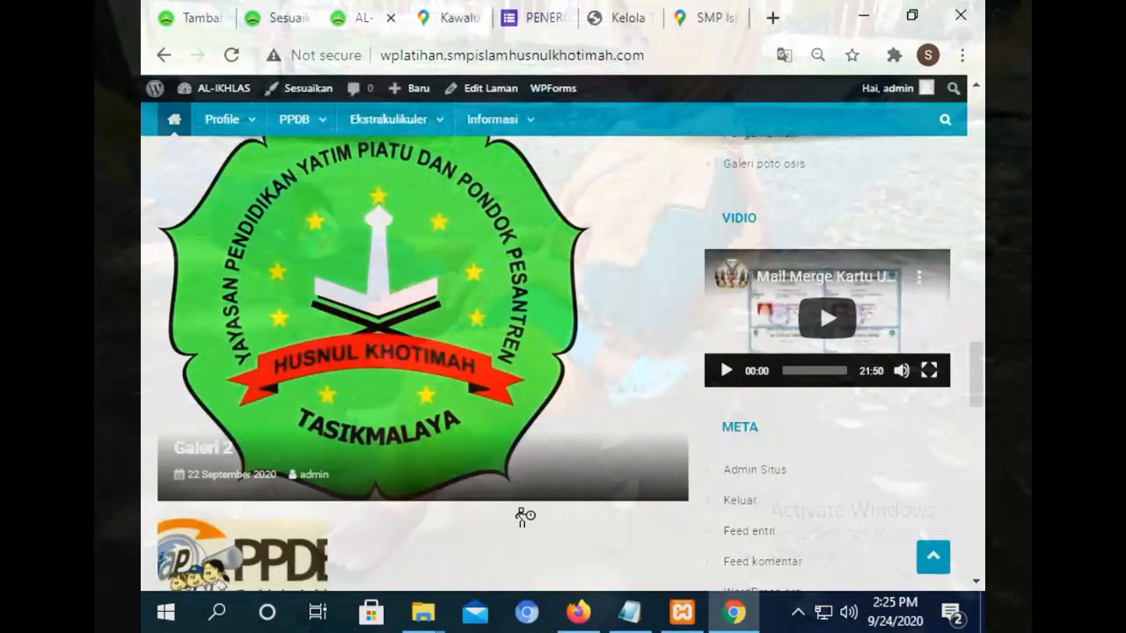
{"action": "mouse_move", "coordinate": [572, 96]}
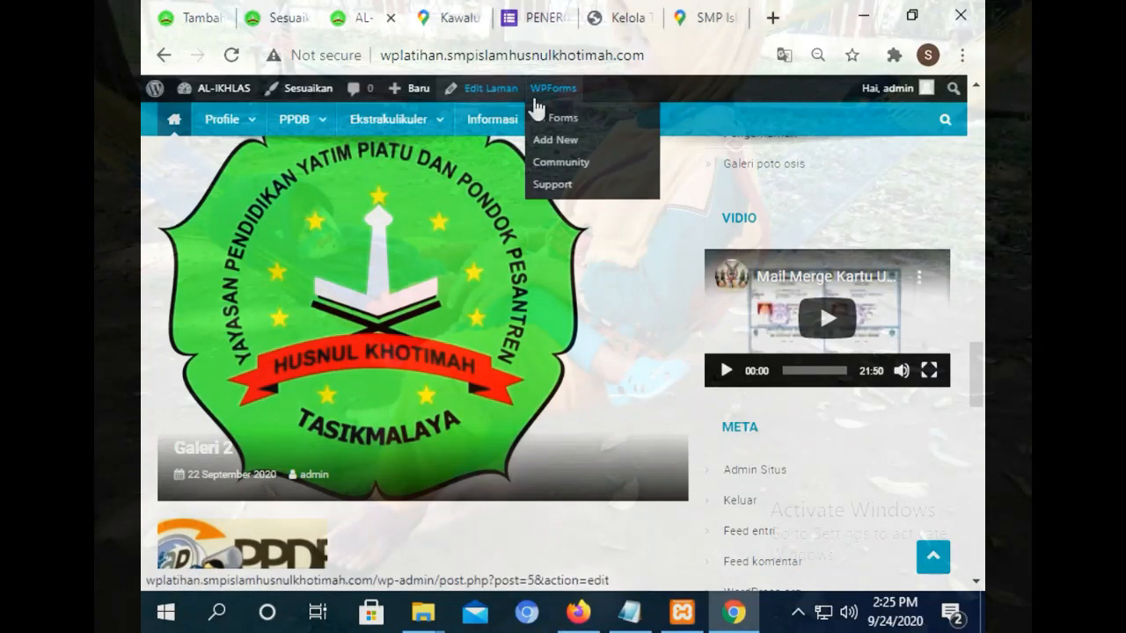
{"action": "left_click", "coordinate": [293, 16]}
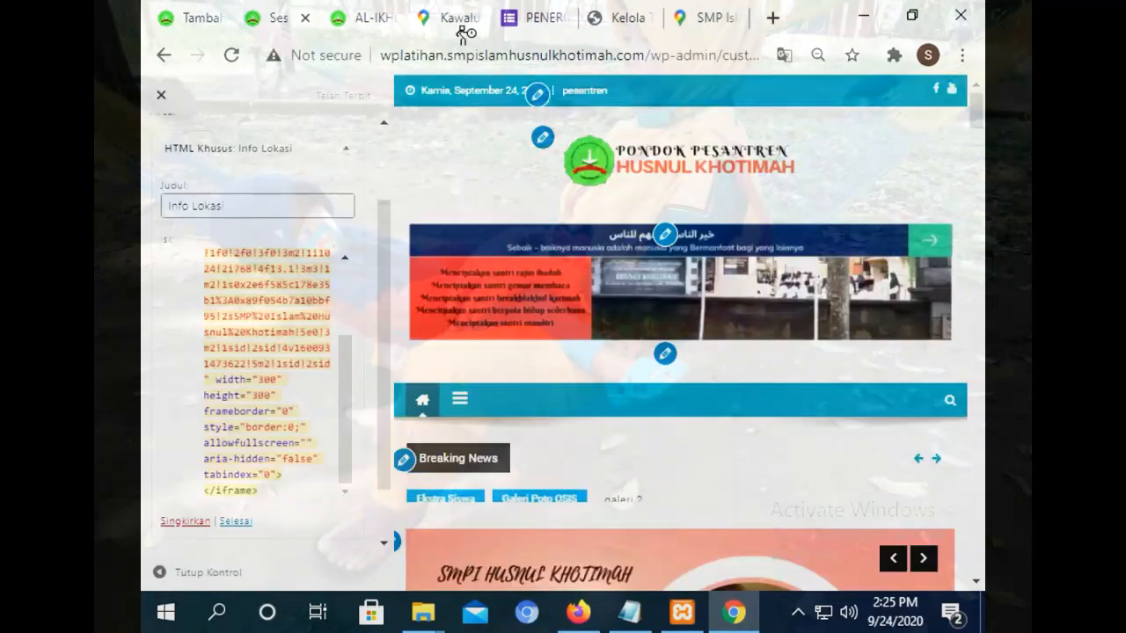
{"action": "left_click", "coordinate": [361, 16]}
{"action": "left_click_drag", "start_coordinate": [982, 362], "coordinate": [980, 128]}
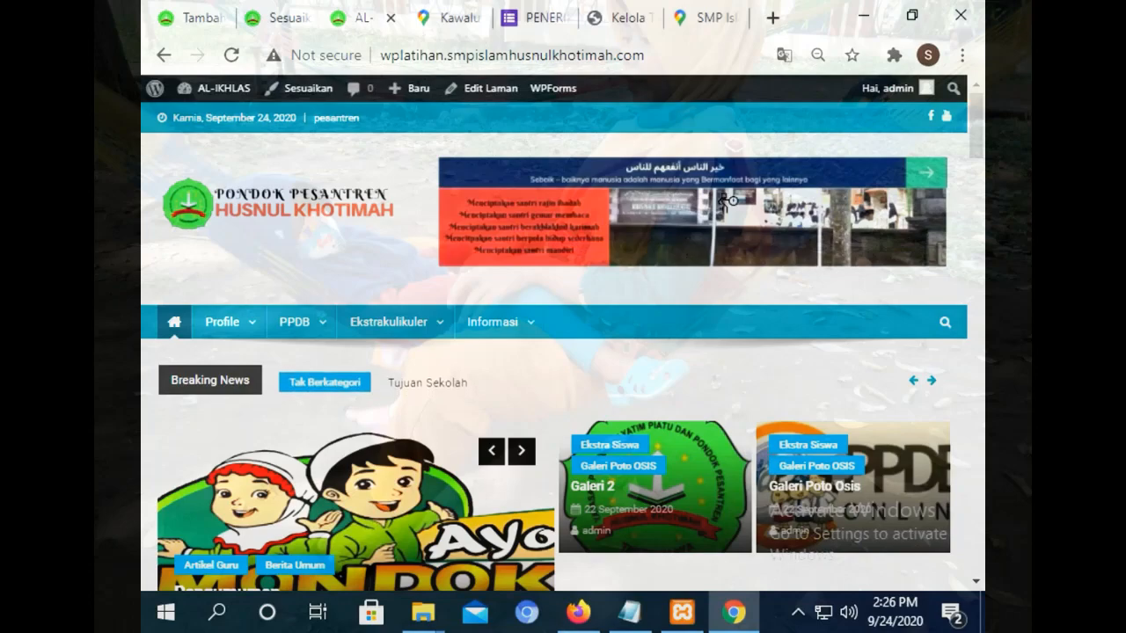
{"action": "mouse_move", "coordinate": [976, 140]}
{"action": "left_mouse_down"}
{"action": "mouse_move", "coordinate": [974, 255]}
{"action": "mouse_move", "coordinate": [975, 123]}
{"action": "left_mouse_up"}
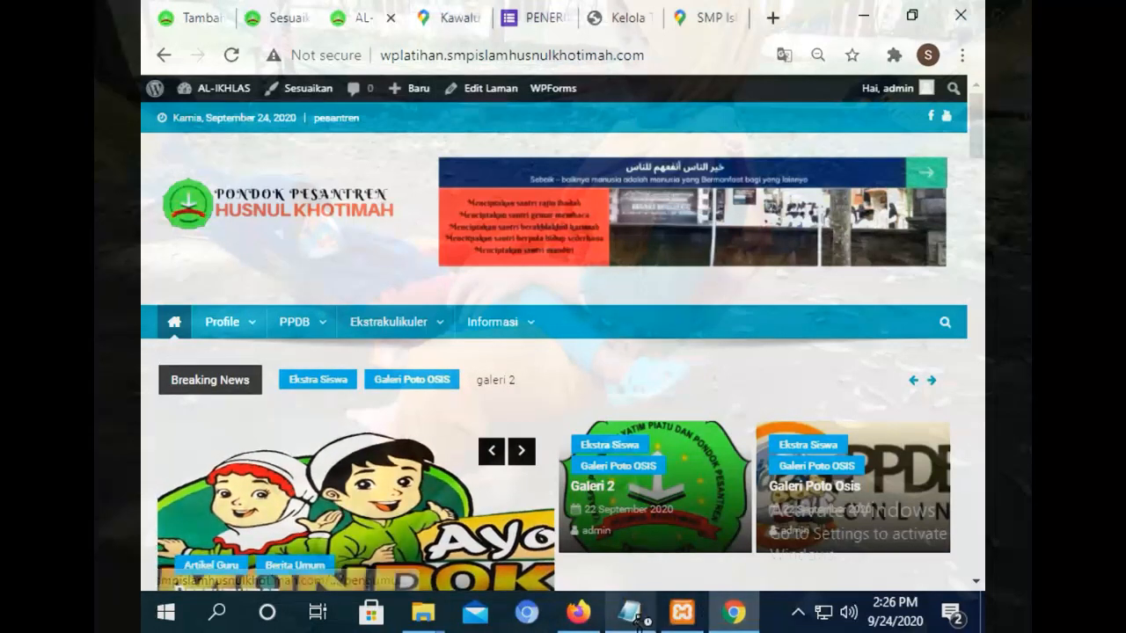
{"action": "left_click", "coordinate": [577, 613]}
Go to the MySQL Databases tab and open hPanel's WordPress Dashboard.
{"action": "left_click", "coordinate": [180, 16]}
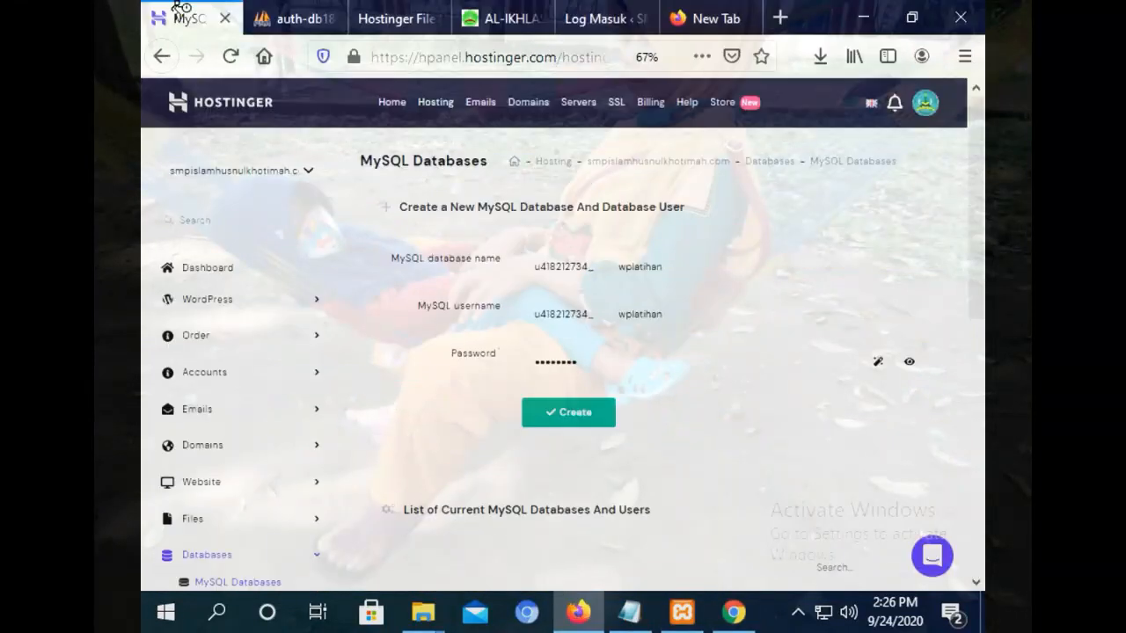
{"action": "left_click_drag", "start_coordinate": [975, 173], "coordinate": [942, 19]}
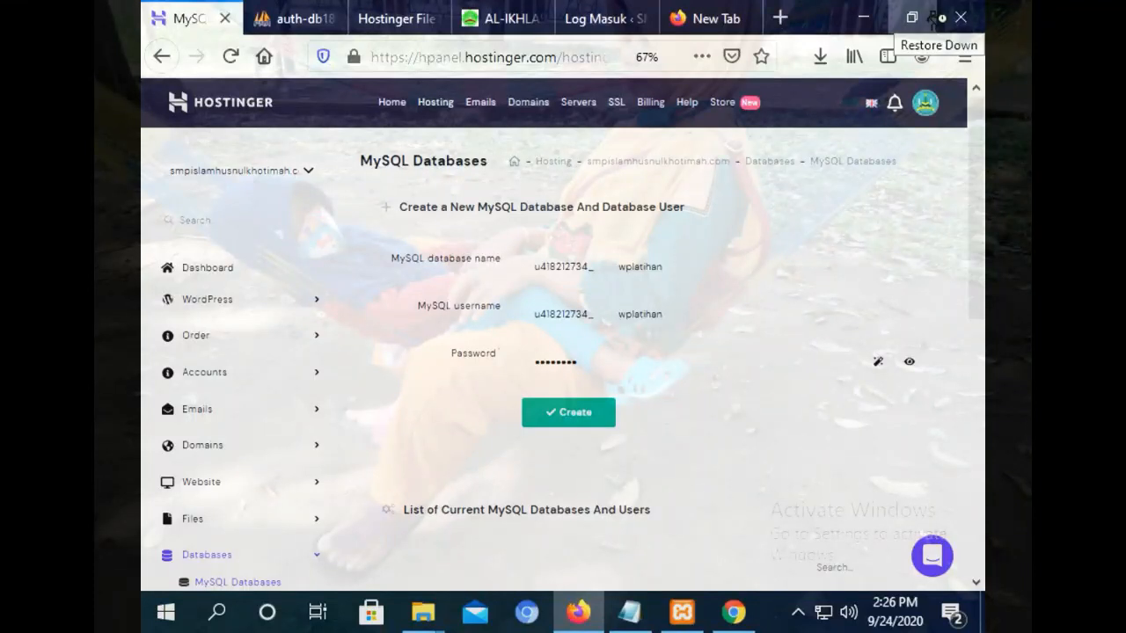
{"action": "left_click", "coordinate": [216, 302]}
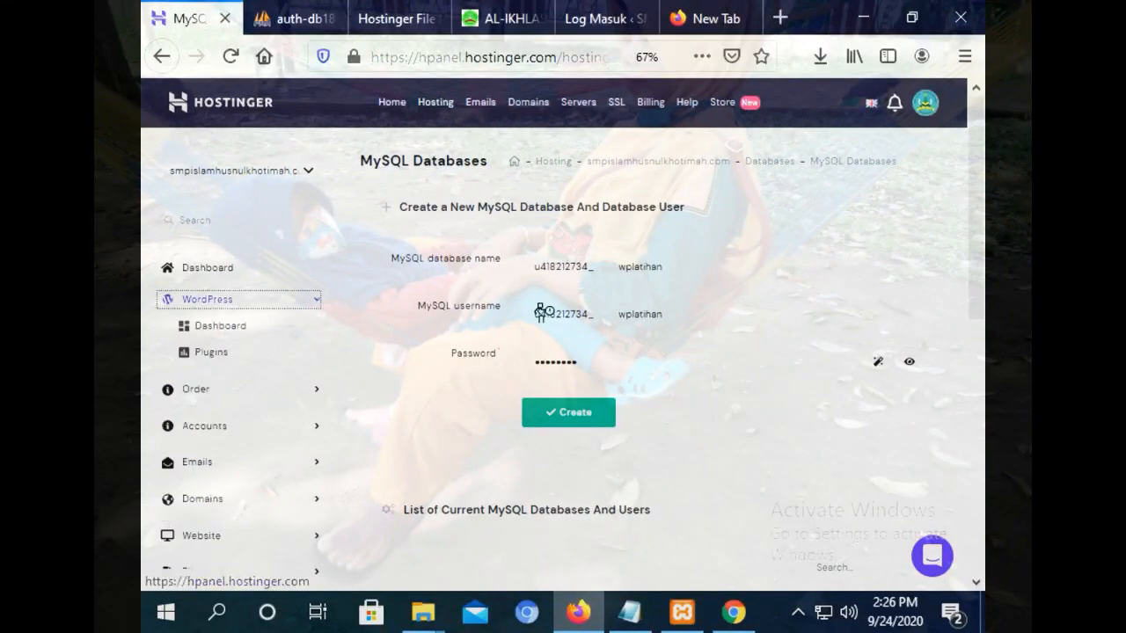
{"action": "left_click", "coordinate": [235, 326]}
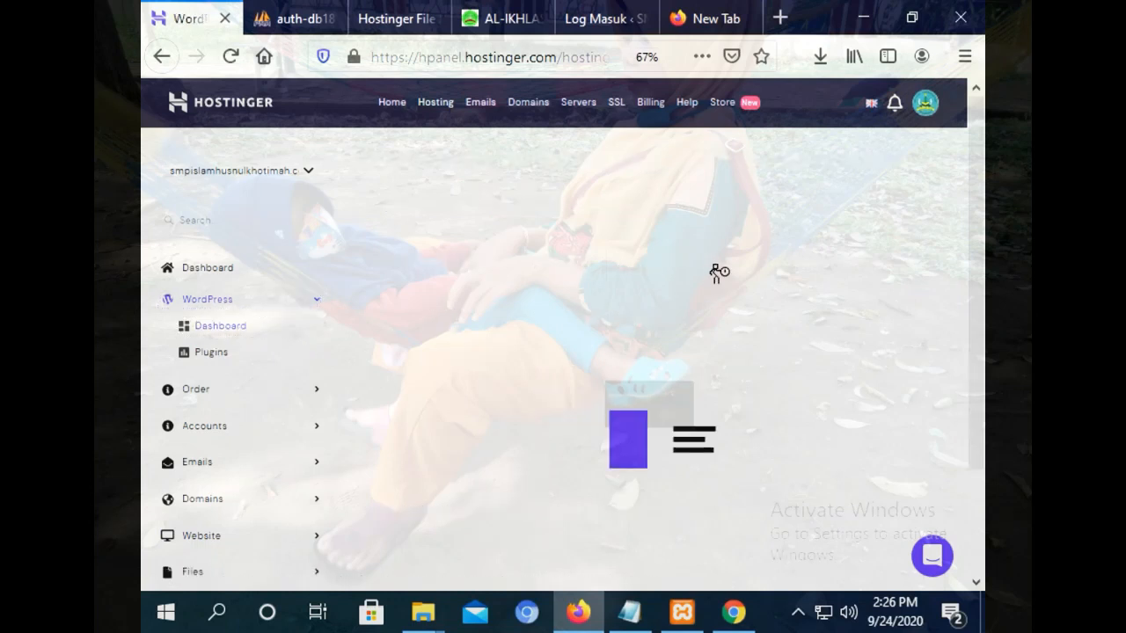
Open Website > Auto Installer from the hPanel sidebar.
{"action": "left_click_drag", "start_coordinate": [982, 207], "coordinate": [978, 365]}
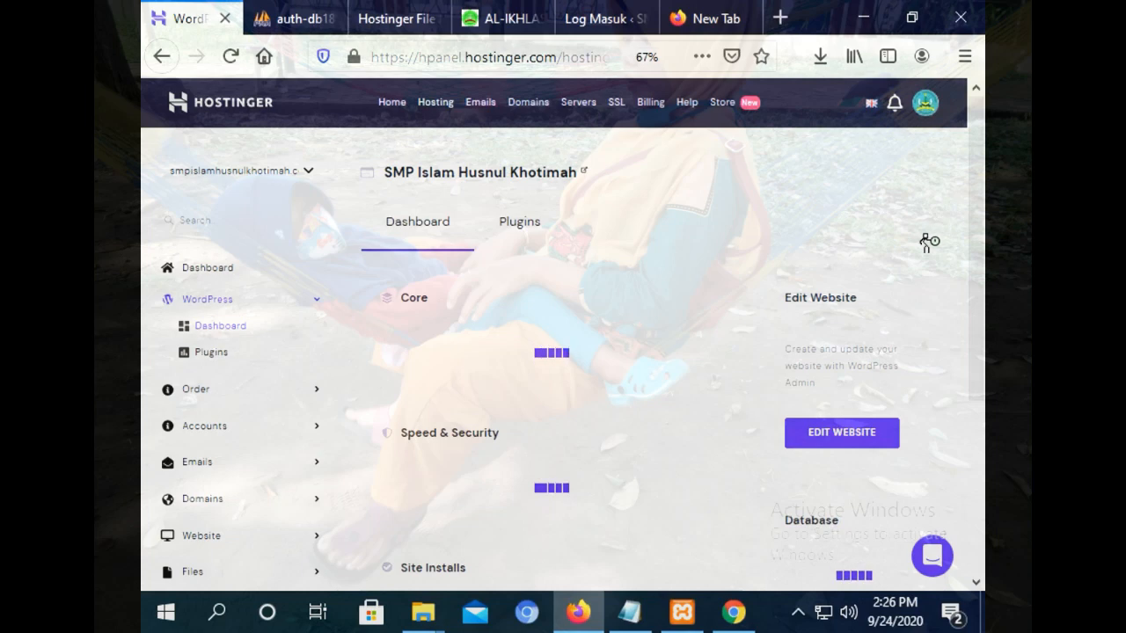
{"action": "left_click_drag", "start_coordinate": [976, 168], "coordinate": [976, 117]}
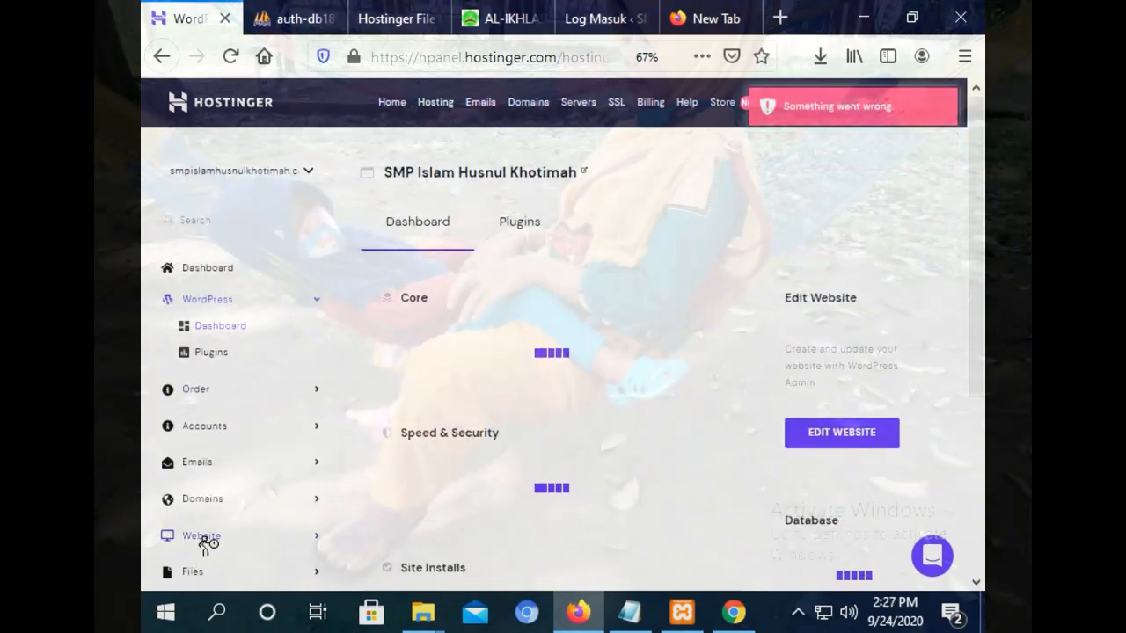
{"action": "left_click_drag", "start_coordinate": [971, 195], "coordinate": [782, 294]}
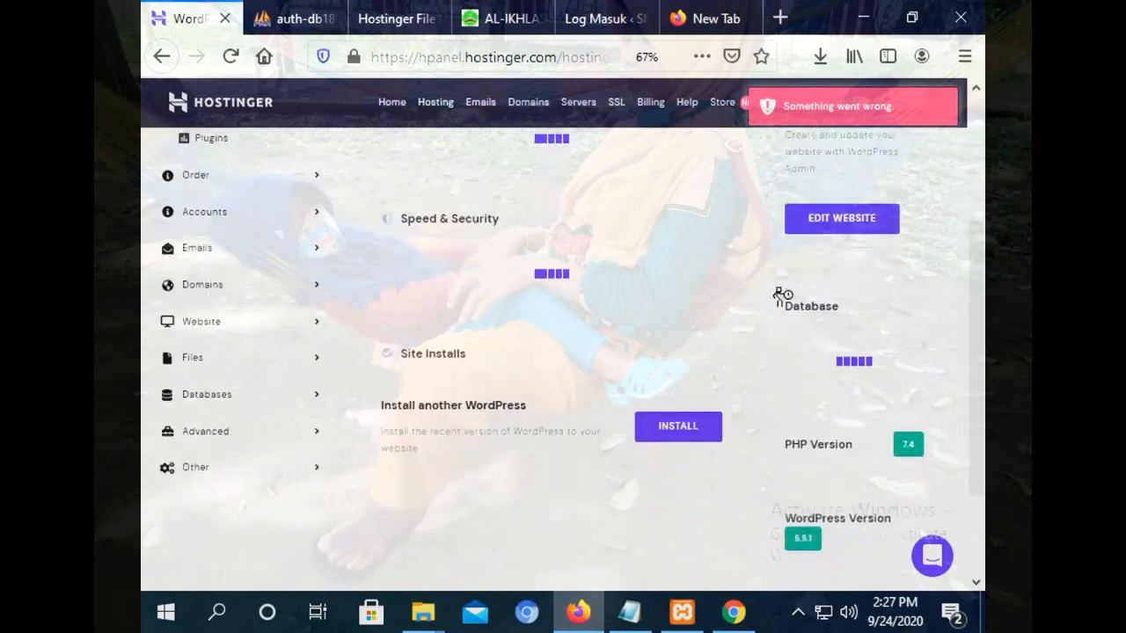
{"action": "left_click", "coordinate": [218, 332]}
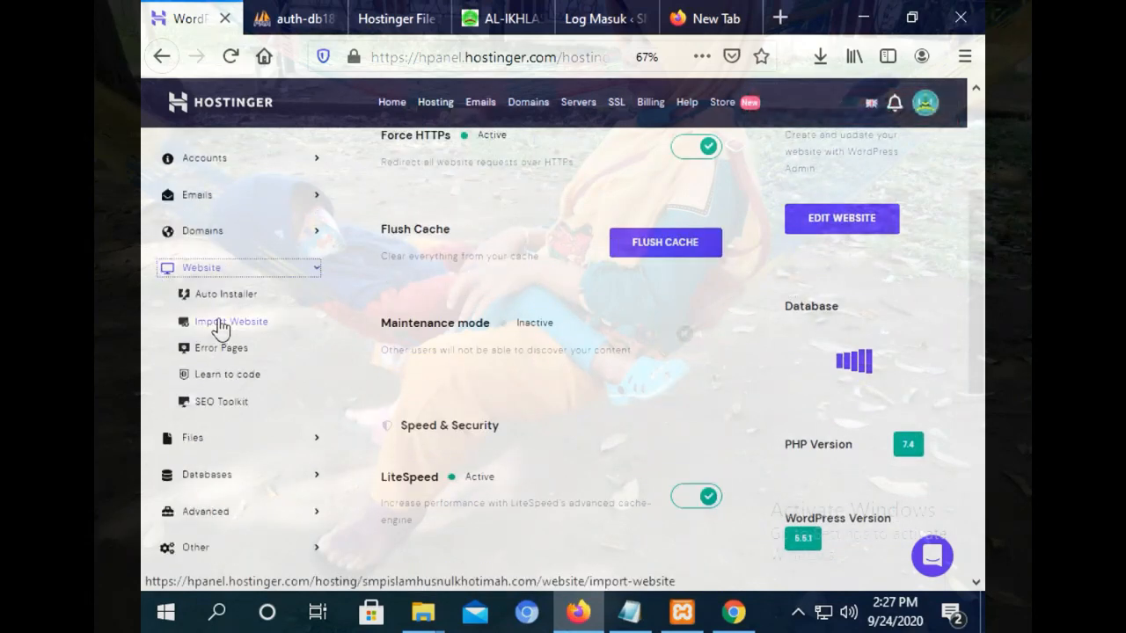
{"action": "left_click", "coordinate": [234, 295]}
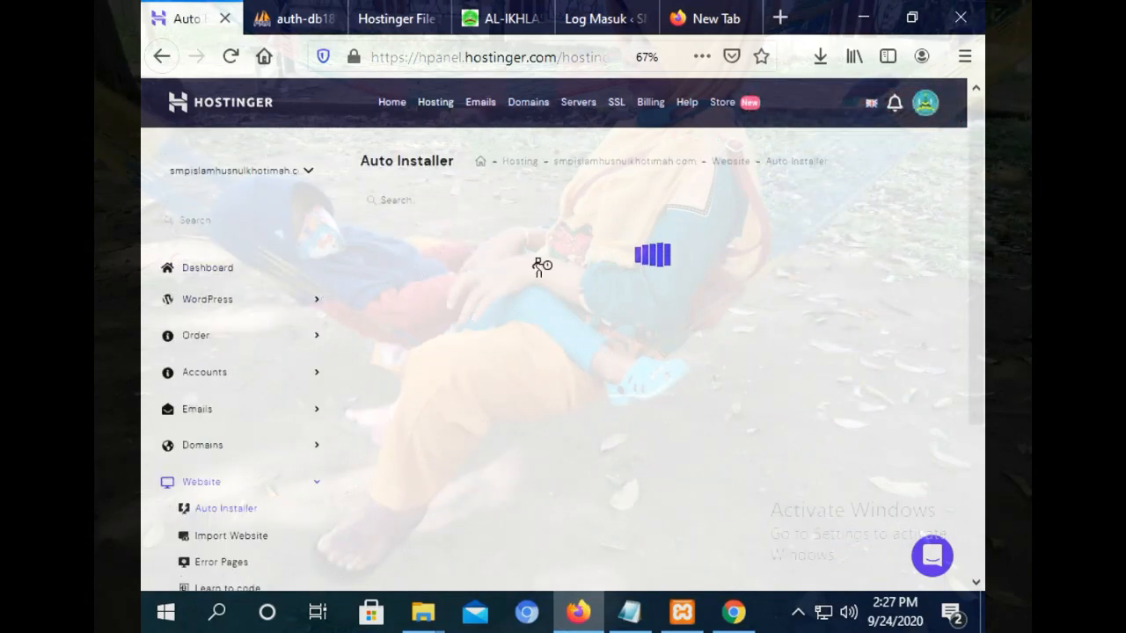
{"action": "left_click_drag", "start_coordinate": [981, 172], "coordinate": [982, 102]}
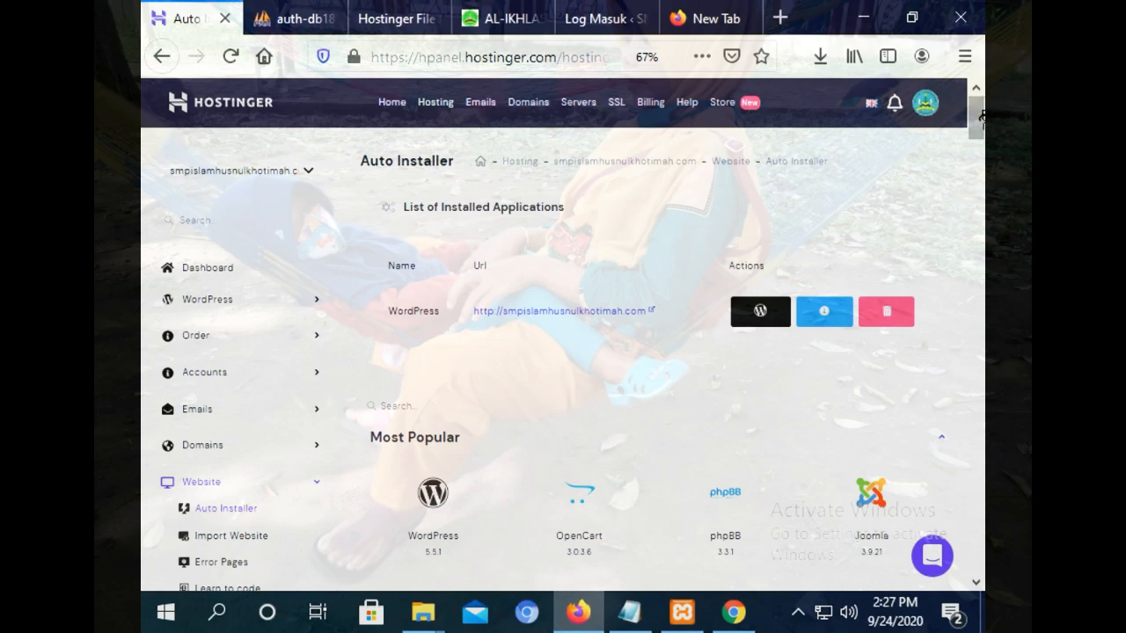
{"action": "mouse_move", "coordinate": [982, 117]}
{"action": "left_mouse_down"}
{"action": "mouse_move", "coordinate": [976, 572]}
{"action": "mouse_move", "coordinate": [955, 220]}
{"action": "mouse_move", "coordinate": [981, 107]}
{"action": "mouse_move", "coordinate": [980, 128]}
{"action": "left_mouse_up"}
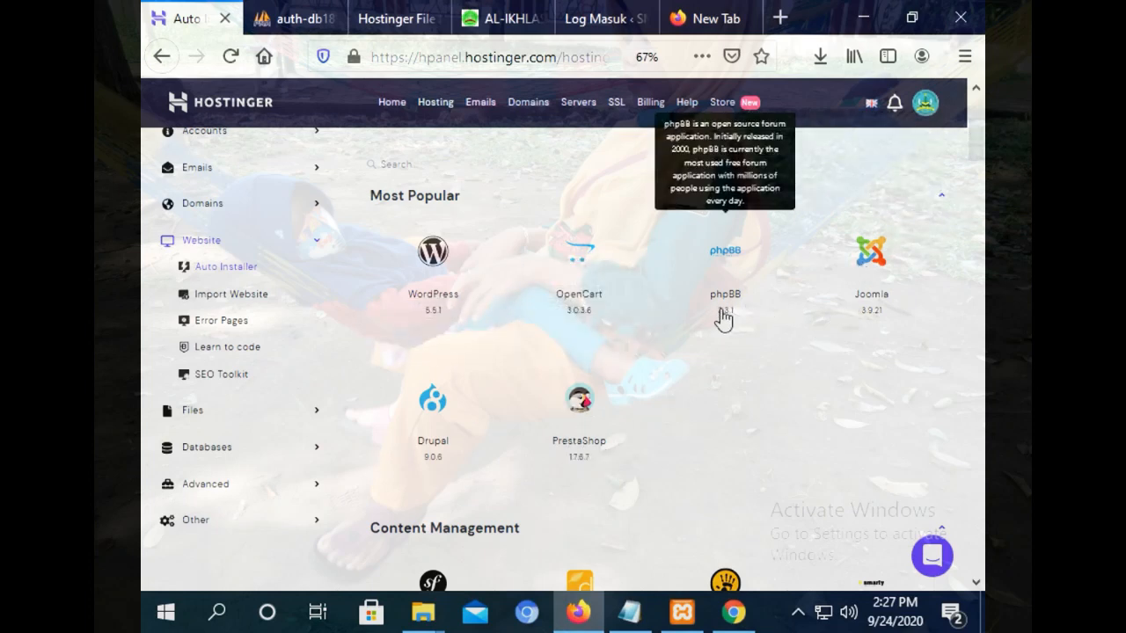
{"action": "left_click_drag", "start_coordinate": [975, 150], "coordinate": [972, 108]}
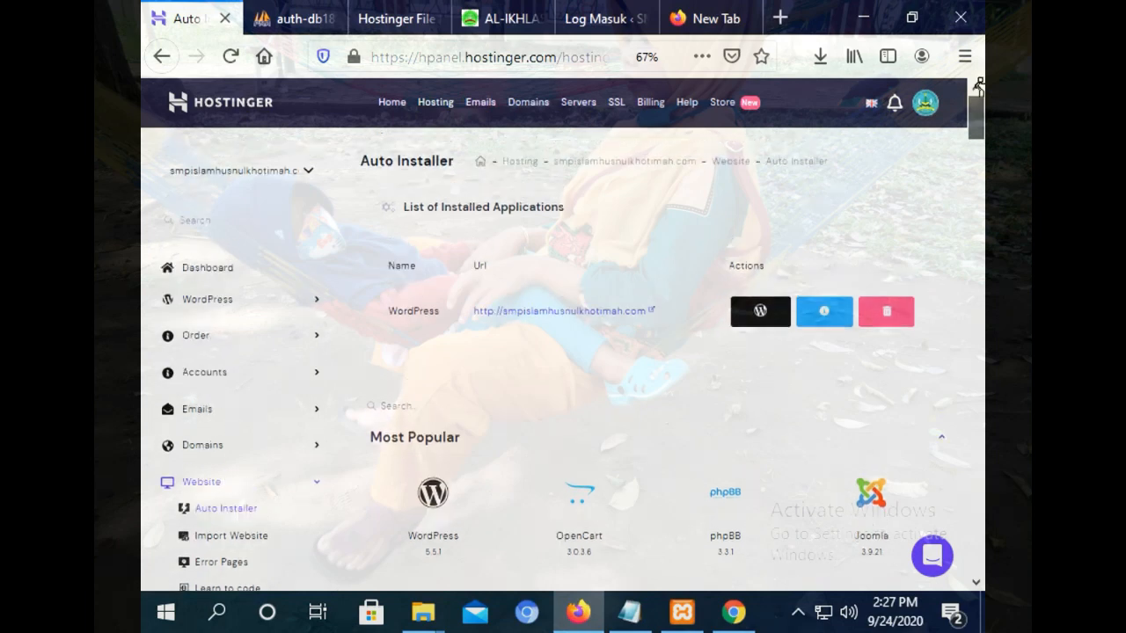
{"action": "left_click", "coordinate": [981, 160]}
{"action": "scroll", "coordinate": [970, 165], "scroll_direction": "up", "scroll_amount": 1}
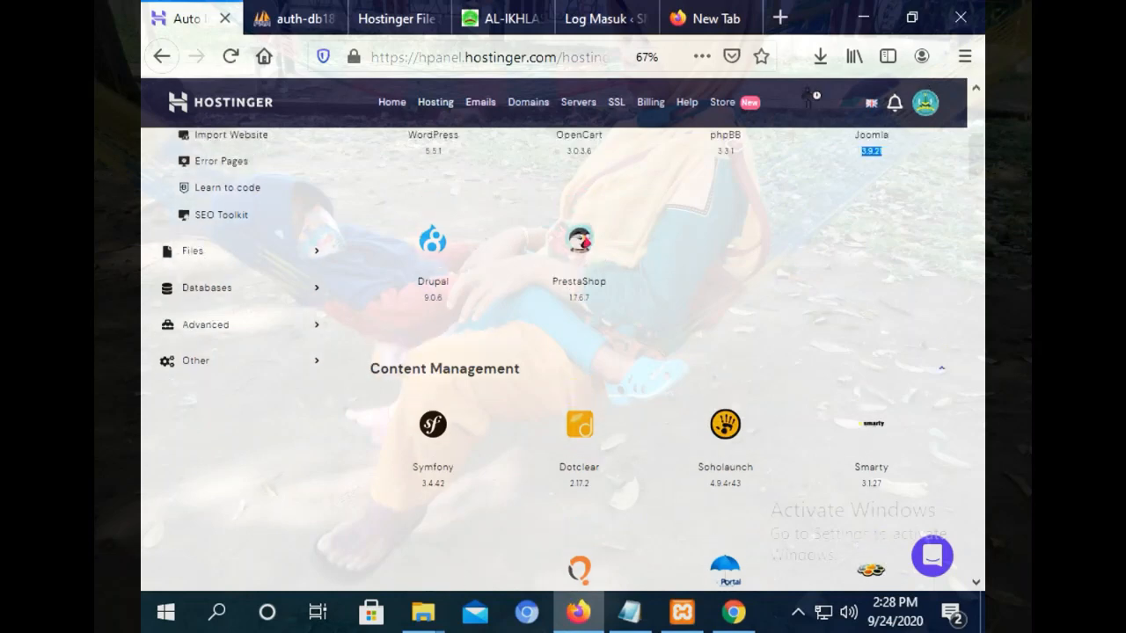
{"action": "left_click_drag", "start_coordinate": [974, 169], "coordinate": [973, 137]}
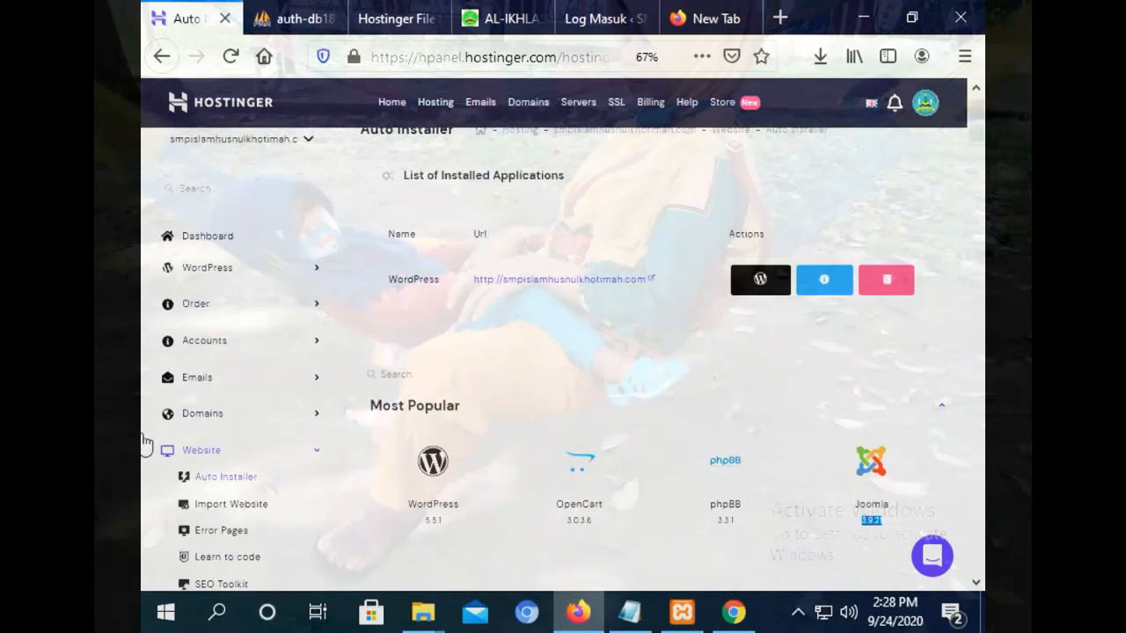
Start a new WordPress install with 'wplatihan2' as the install directory.
{"action": "left_click", "coordinate": [408, 485]}
{"action": "left_click", "coordinate": [424, 479]}
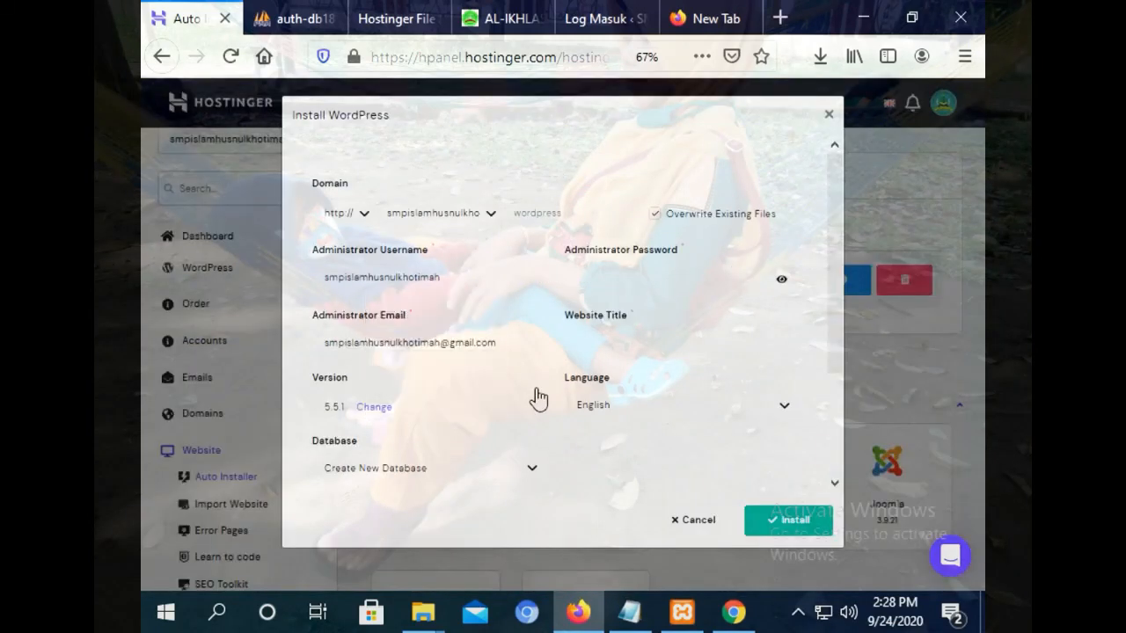
{"action": "left_click", "coordinate": [614, 215]}
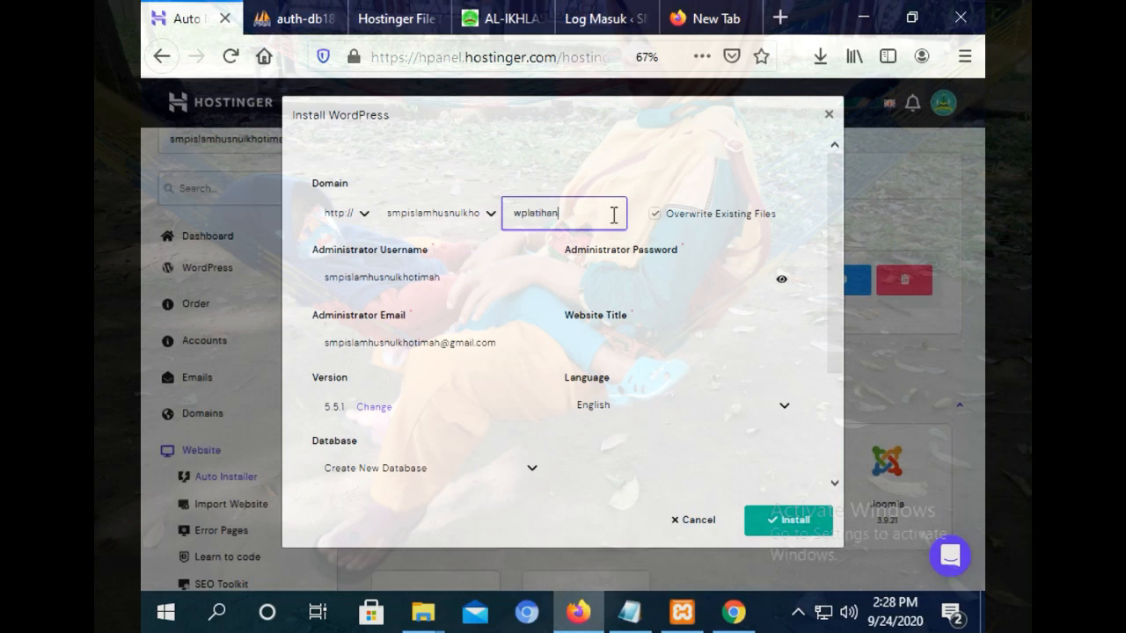
{"action": "left_click", "coordinate": [646, 273]}
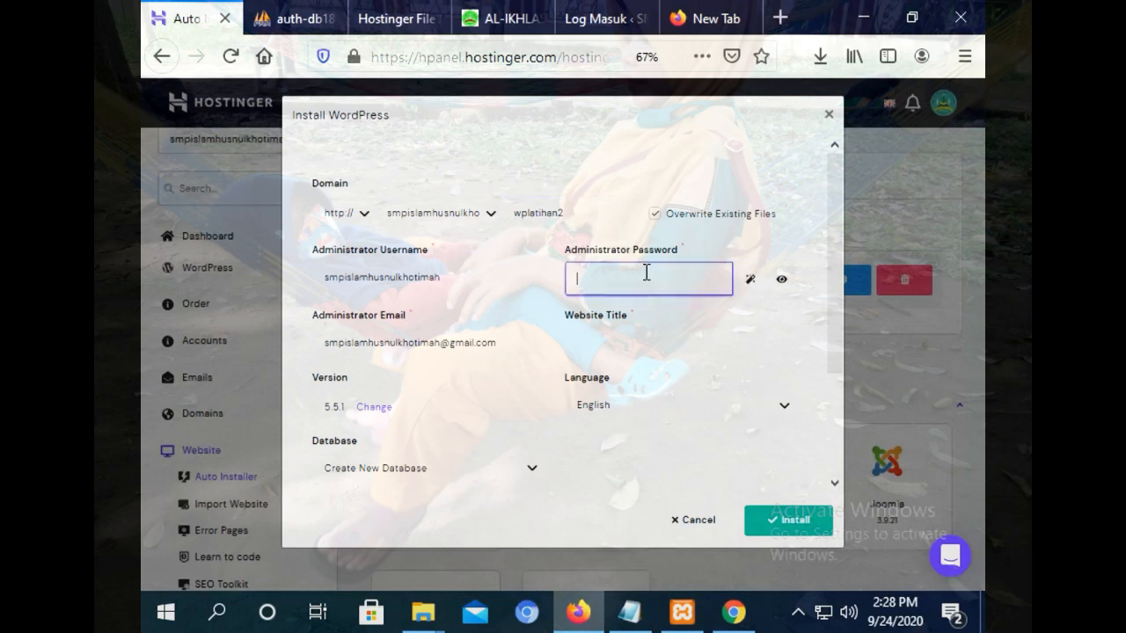
Paste the saved password from Notepad into the admin password field and edit the admin username.
{"action": "left_click", "coordinate": [629, 611]}
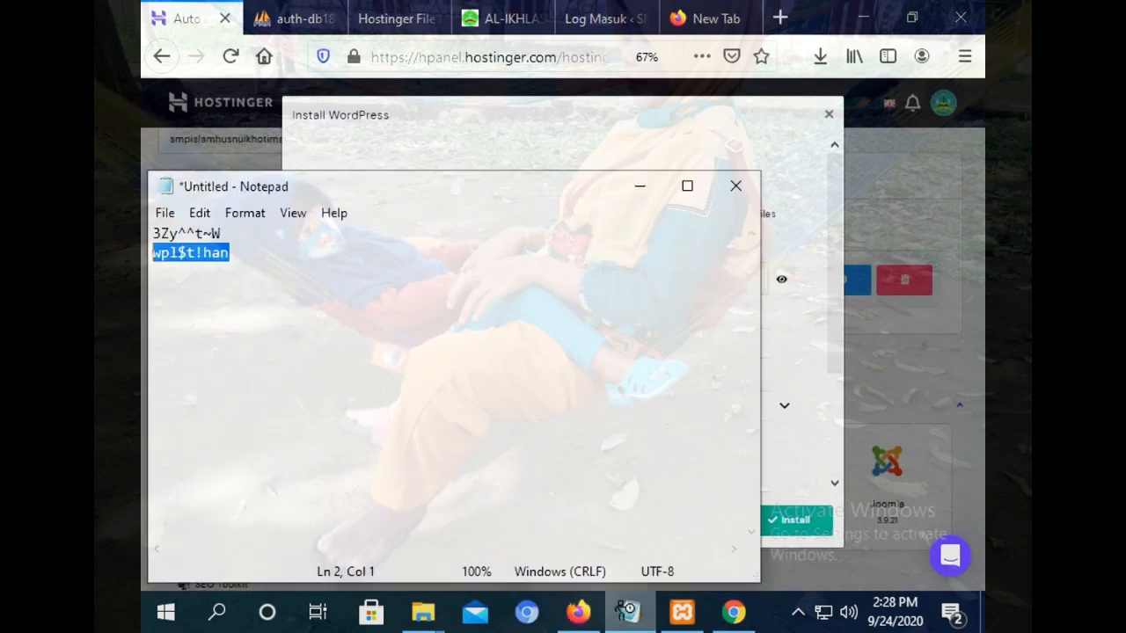
{"action": "right_click", "coordinate": [200, 257]}
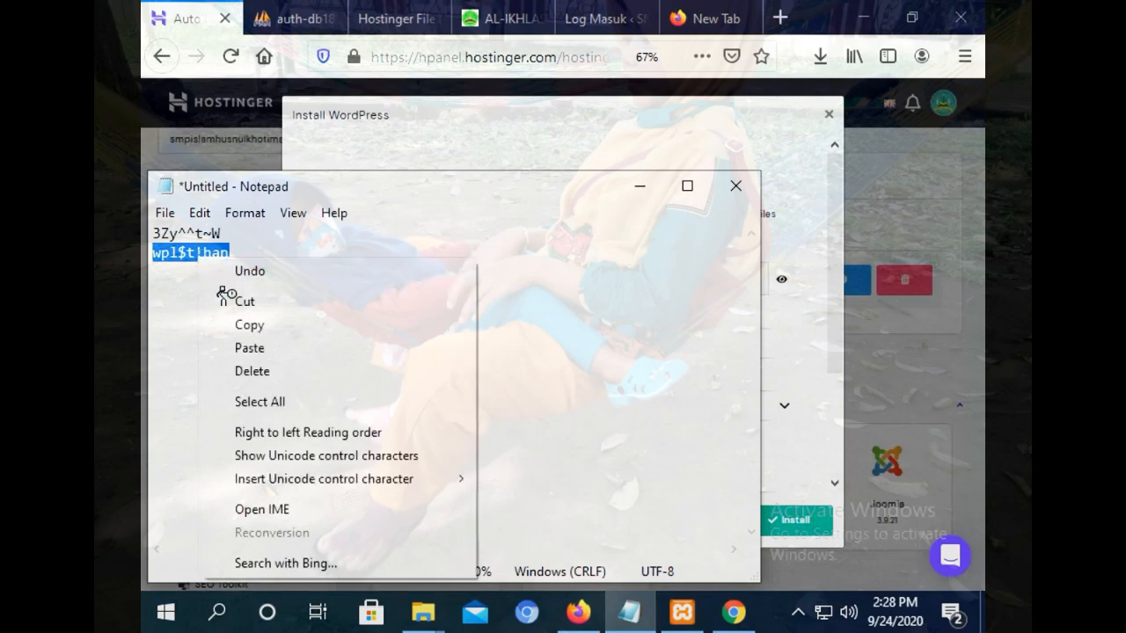
{"action": "left_click", "coordinate": [240, 325]}
{"action": "left_click", "coordinate": [437, 148]}
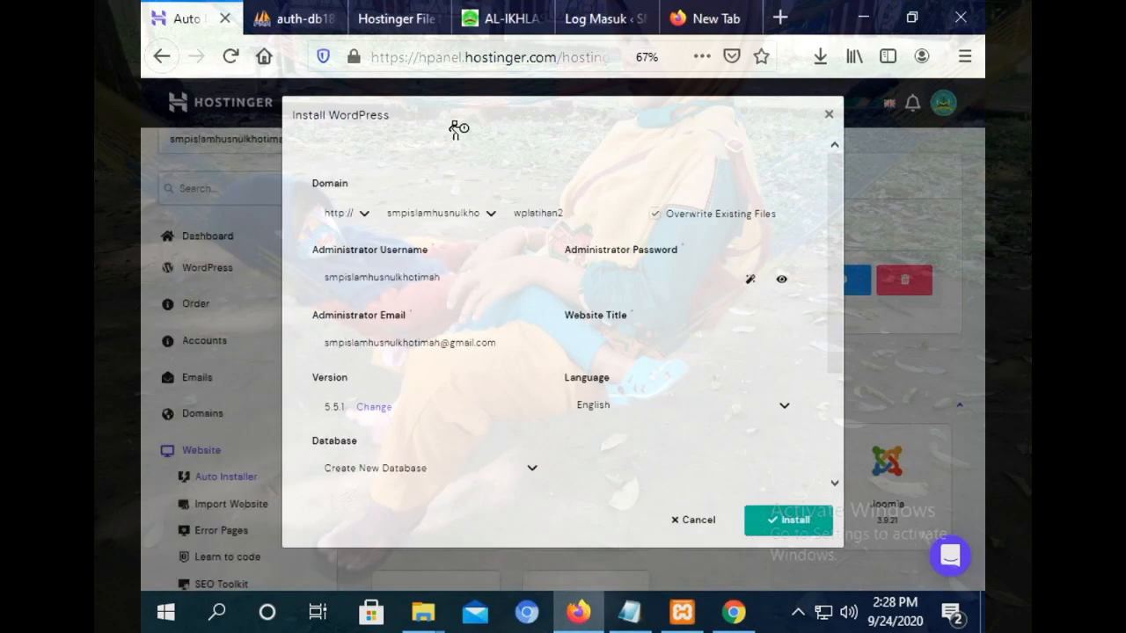
{"action": "right_click", "coordinate": [595, 278]}
{"action": "left_click", "coordinate": [647, 421]}
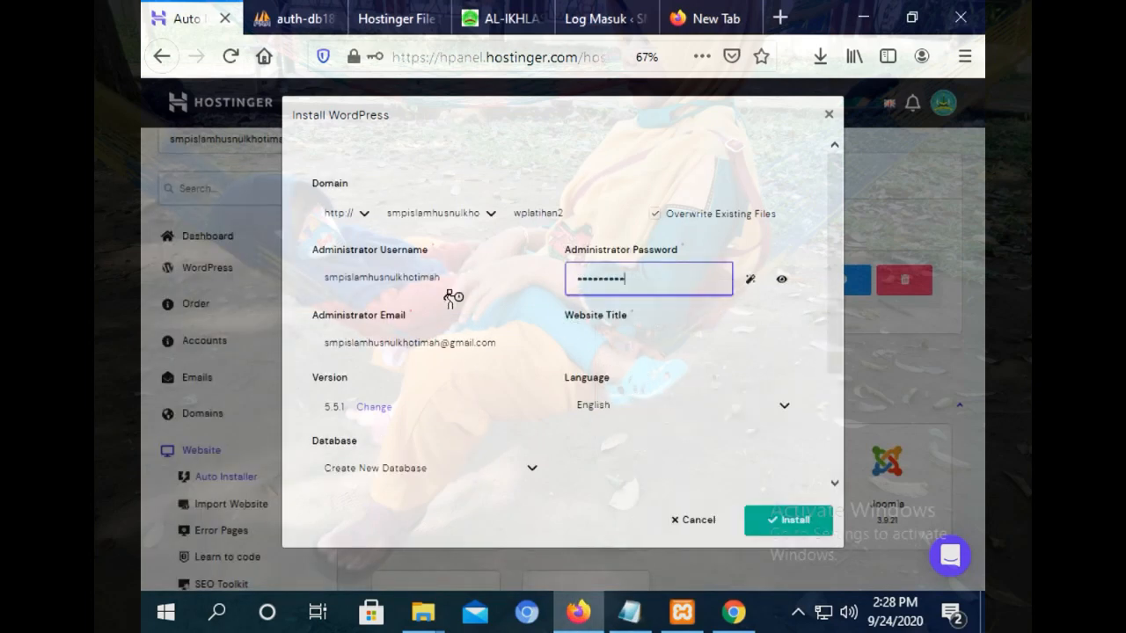
{"action": "double_click", "coordinate": [469, 277]}
{"action": "type", "text": "admin"}
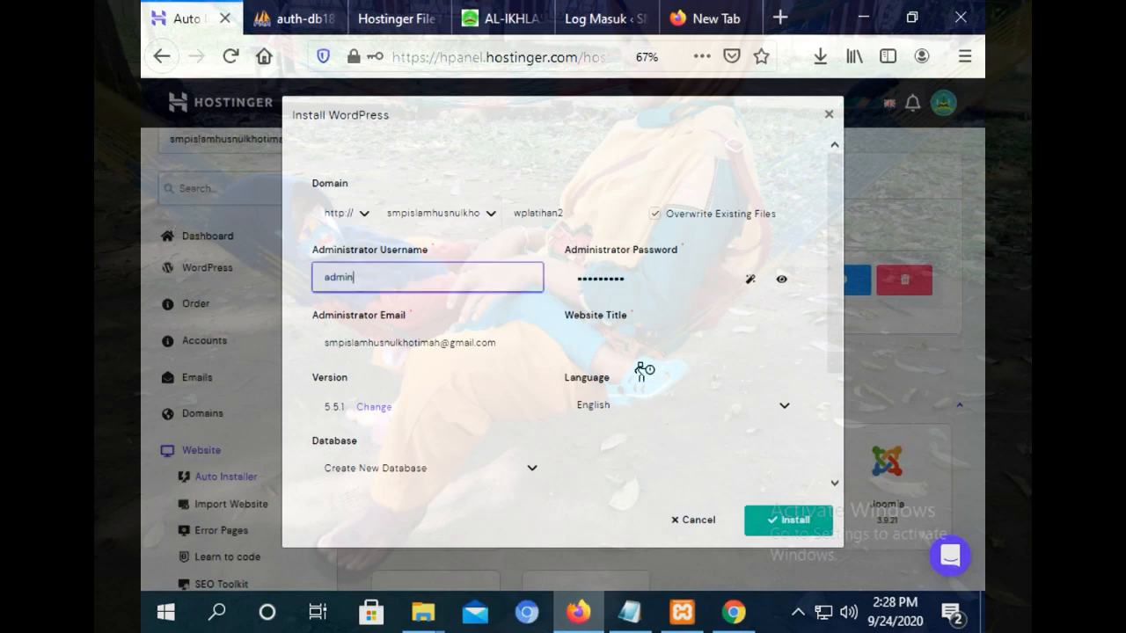
Enter the website title 'sekolah dasar', keep Create New Database, and try installing.
{"action": "left_click", "coordinate": [618, 340]}
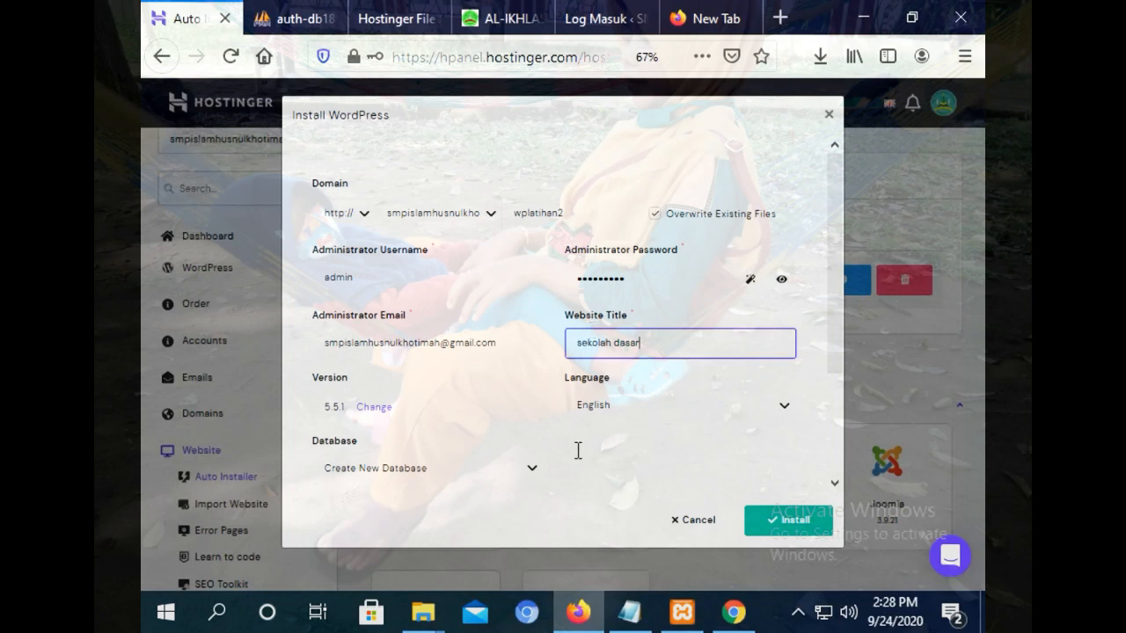
{"action": "left_click", "coordinate": [517, 464]}
{"action": "left_click", "coordinate": [532, 471]}
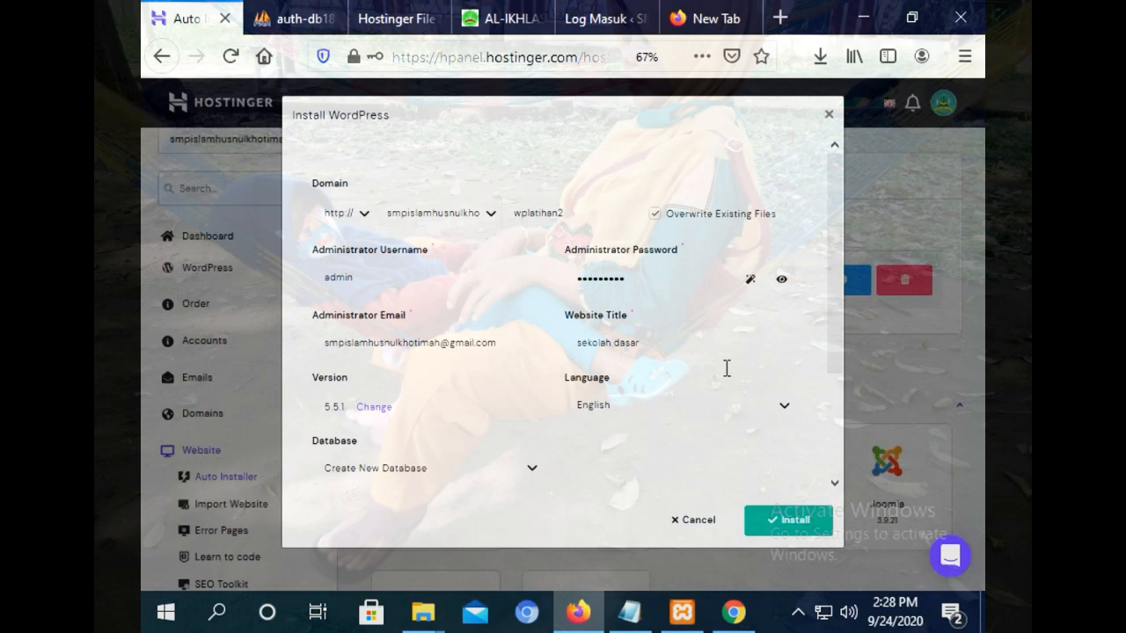
{"action": "left_click", "coordinate": [798, 517]}
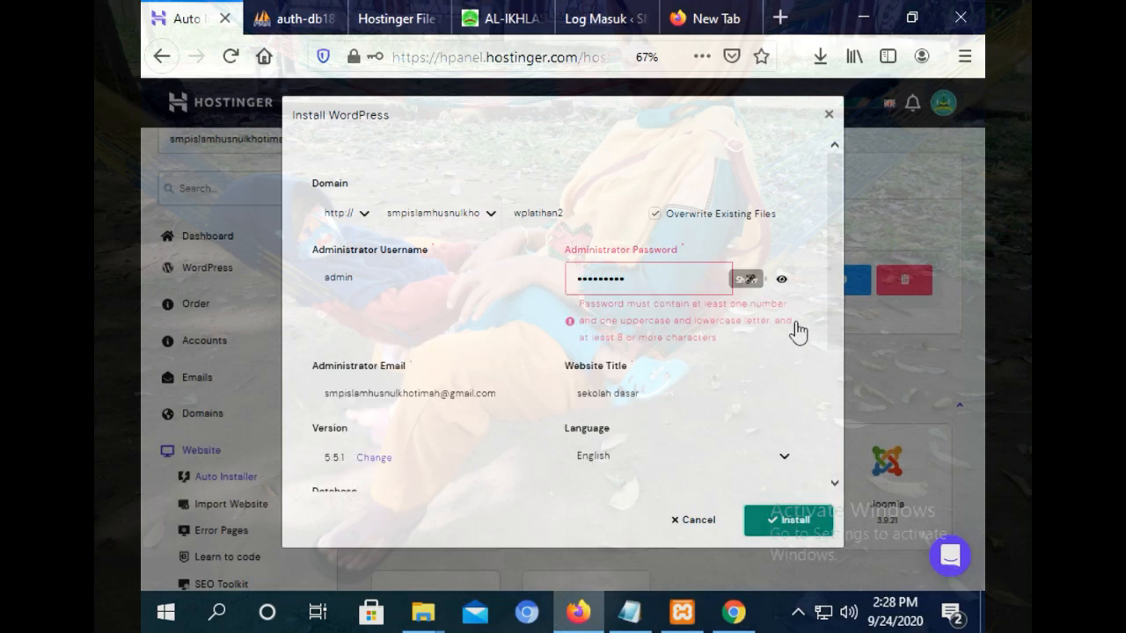
Generate a strong admin password, copy it, and start the WordPress install.
{"action": "left_click", "coordinate": [702, 278]}
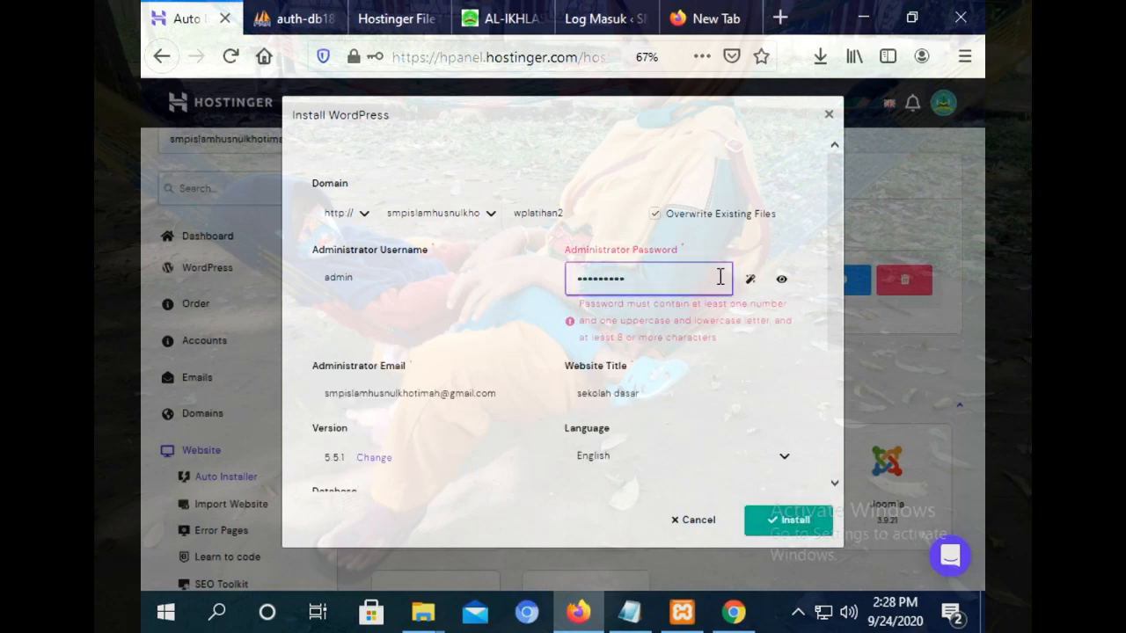
{"action": "left_click", "coordinate": [751, 278]}
{"action": "triple_click", "coordinate": [658, 289]}
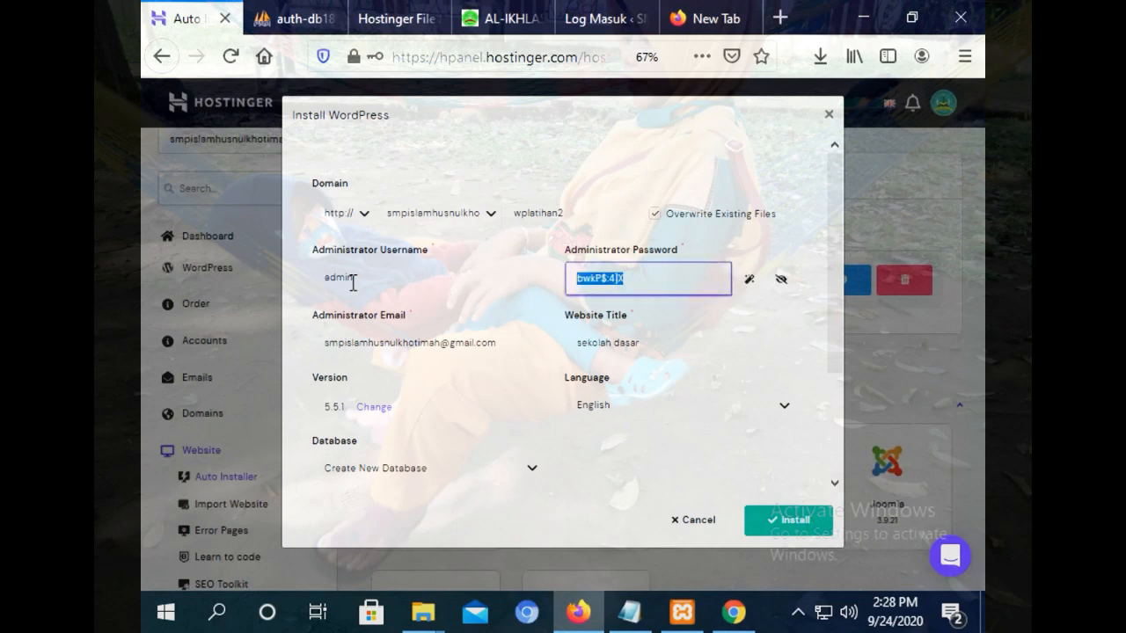
{"action": "right_click", "coordinate": [597, 268]}
{"action": "left_click", "coordinate": [639, 338]}
{"action": "left_click", "coordinate": [779, 523]}
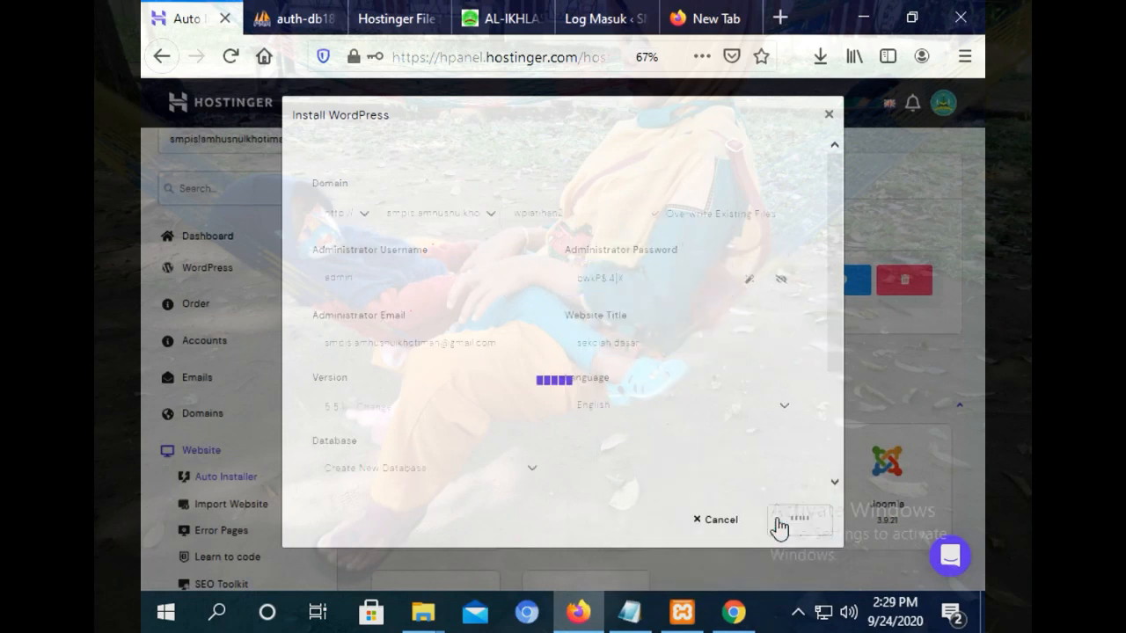
Save the generated admin password as a new line in the Notepad notes.
{"action": "left_click", "coordinate": [629, 612]}
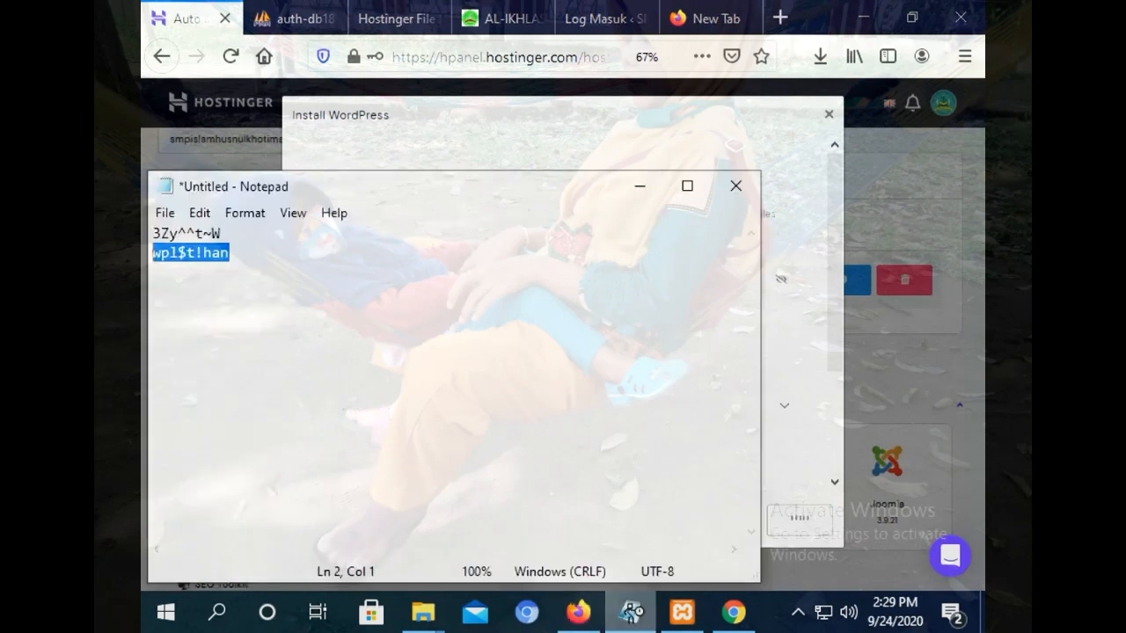
{"action": "left_click", "coordinate": [331, 251]}
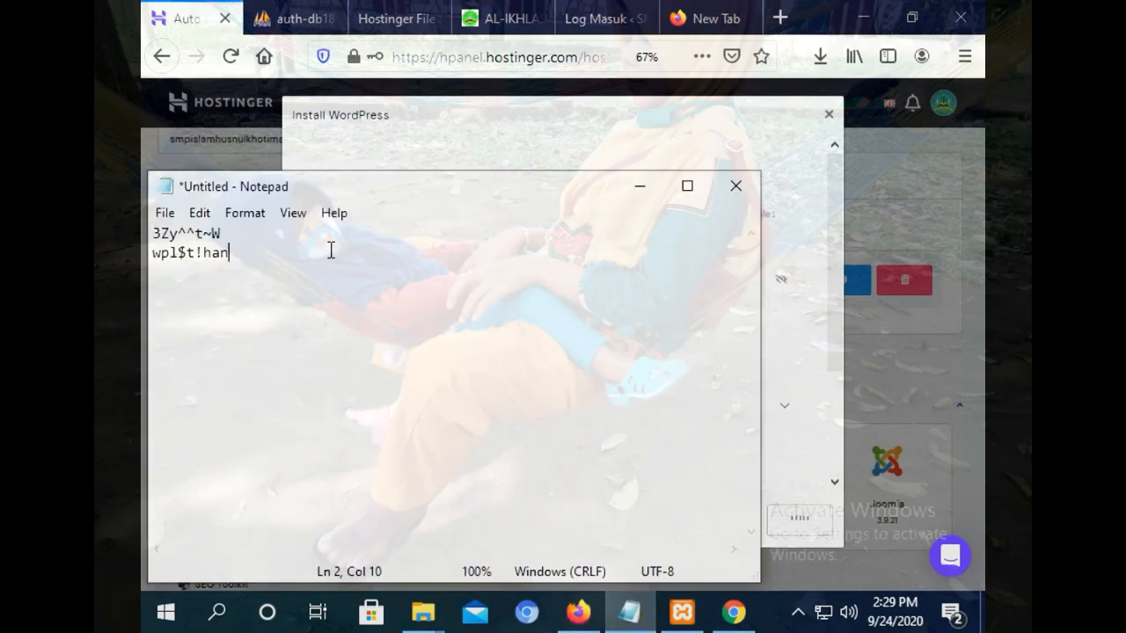
{"action": "right_click", "coordinate": [201, 285]}
{"action": "left_click", "coordinate": [238, 360]}
{"action": "left_click", "coordinate": [526, 113]}
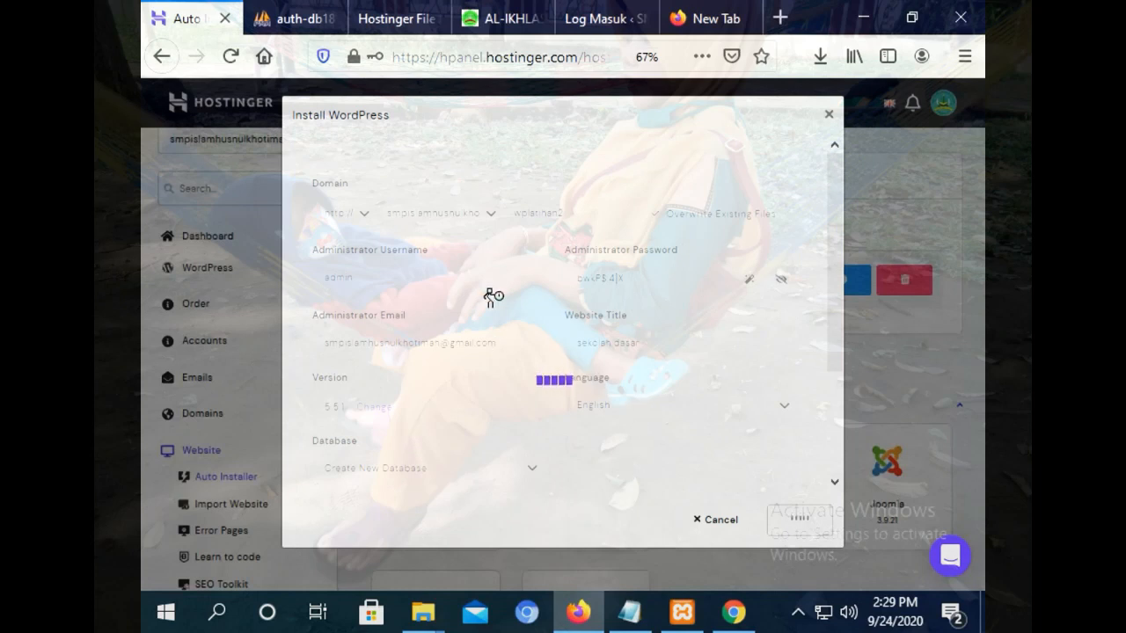
Check the phpMyAdmin and File Manager tabs while installing, then close the finished install dialog.
{"action": "left_click", "coordinate": [280, 18]}
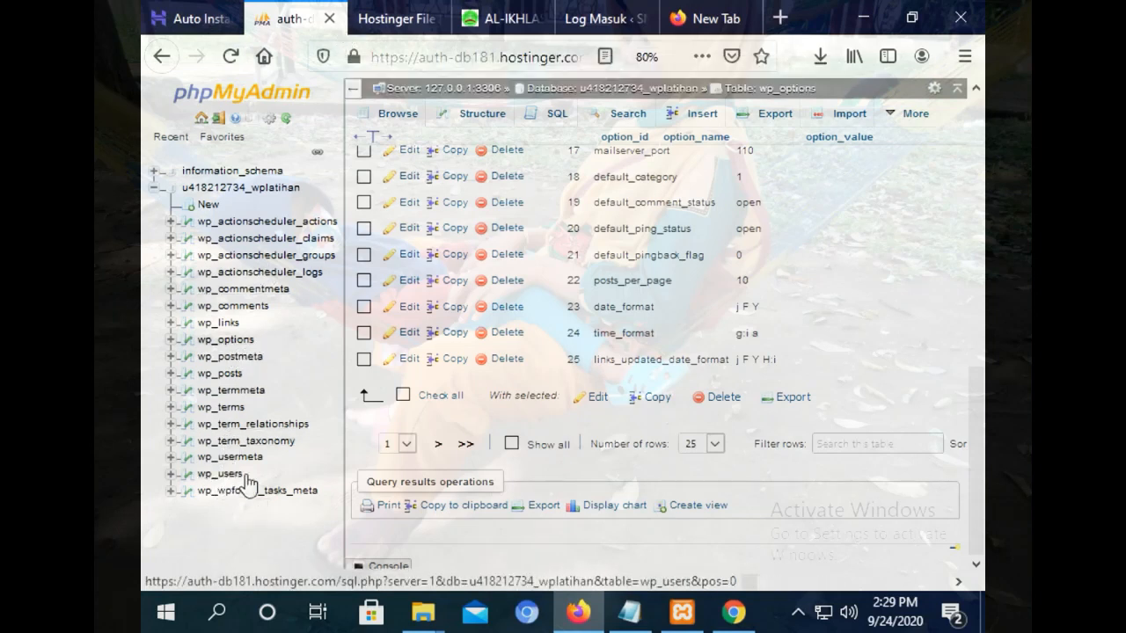
{"action": "left_click", "coordinate": [188, 8]}
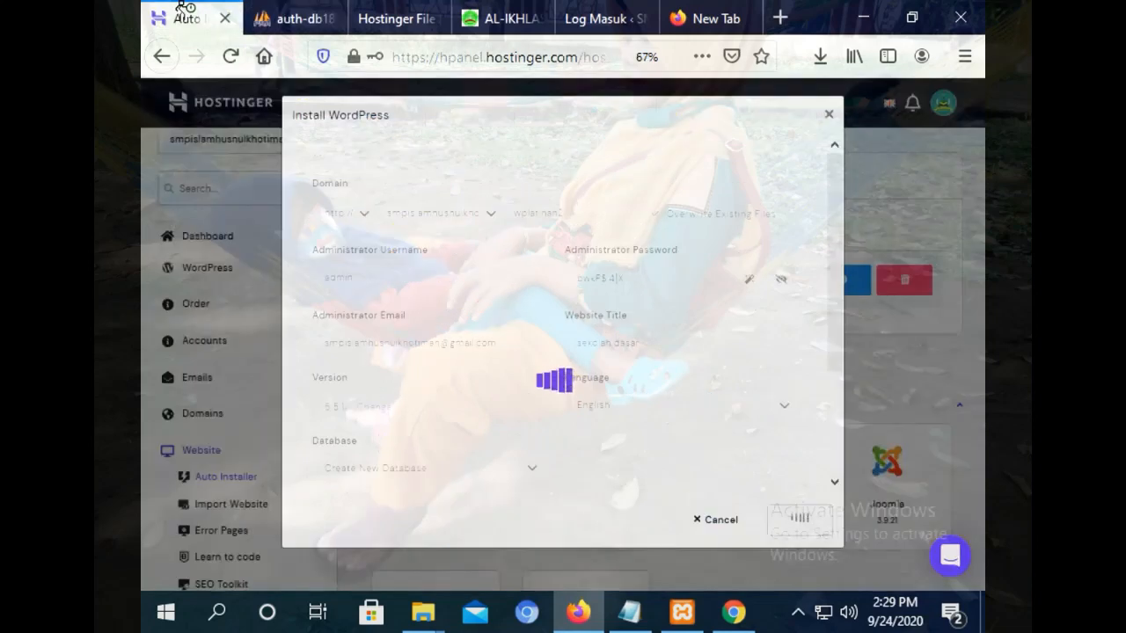
{"action": "left_click", "coordinate": [290, 18]}
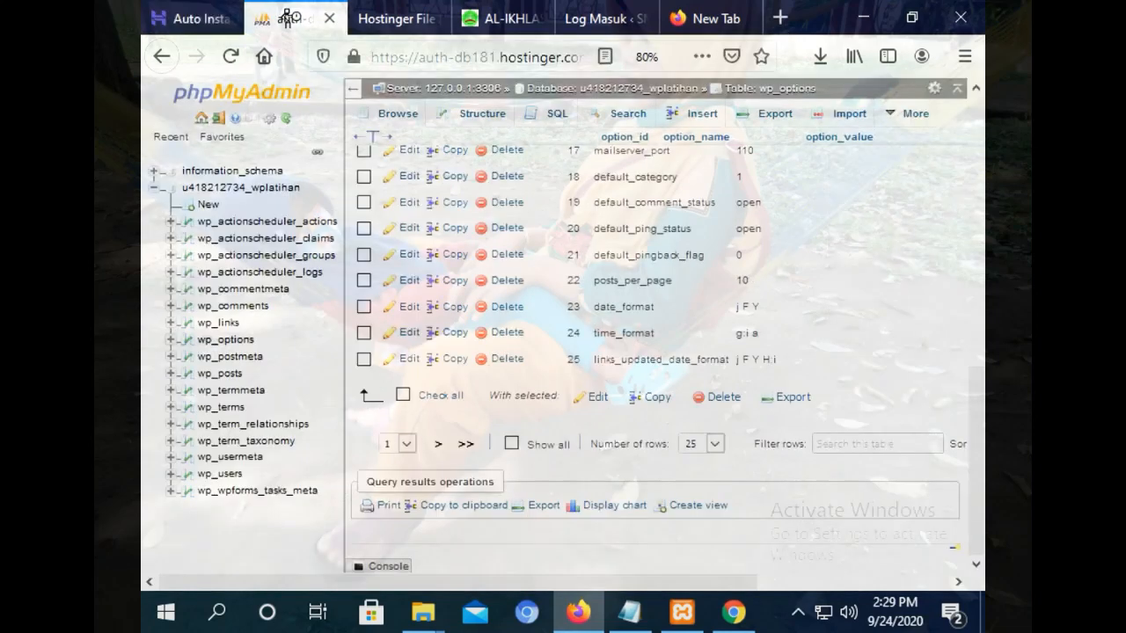
{"action": "left_click", "coordinate": [375, 14]}
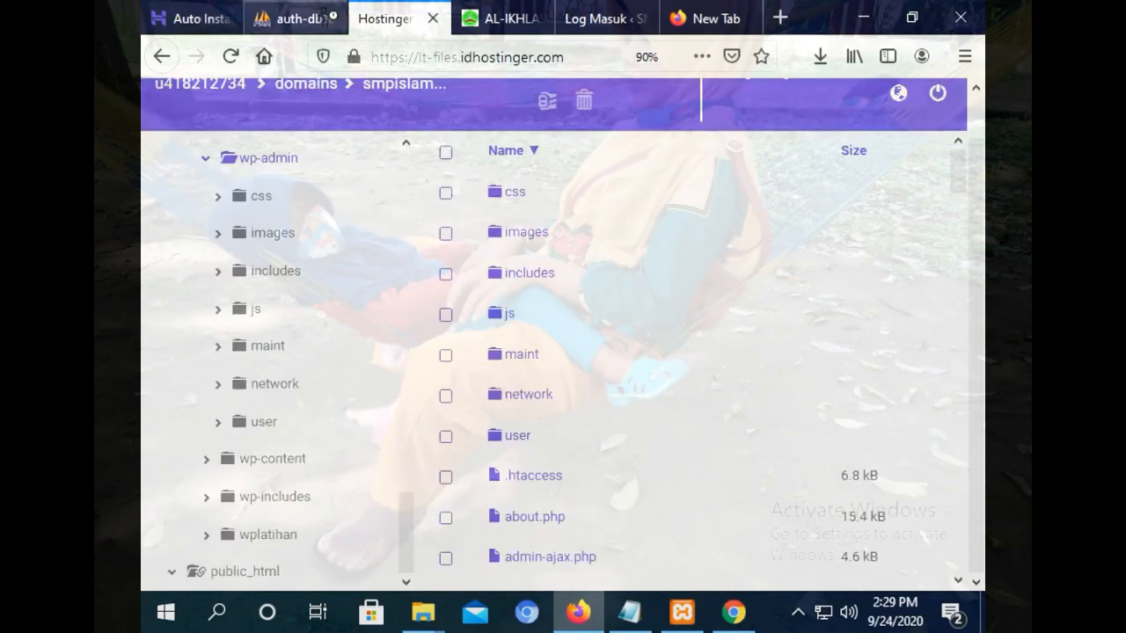
{"action": "left_click", "coordinate": [286, 18]}
{"action": "left_click", "coordinate": [387, 18]}
{"action": "left_click", "coordinate": [170, 17]}
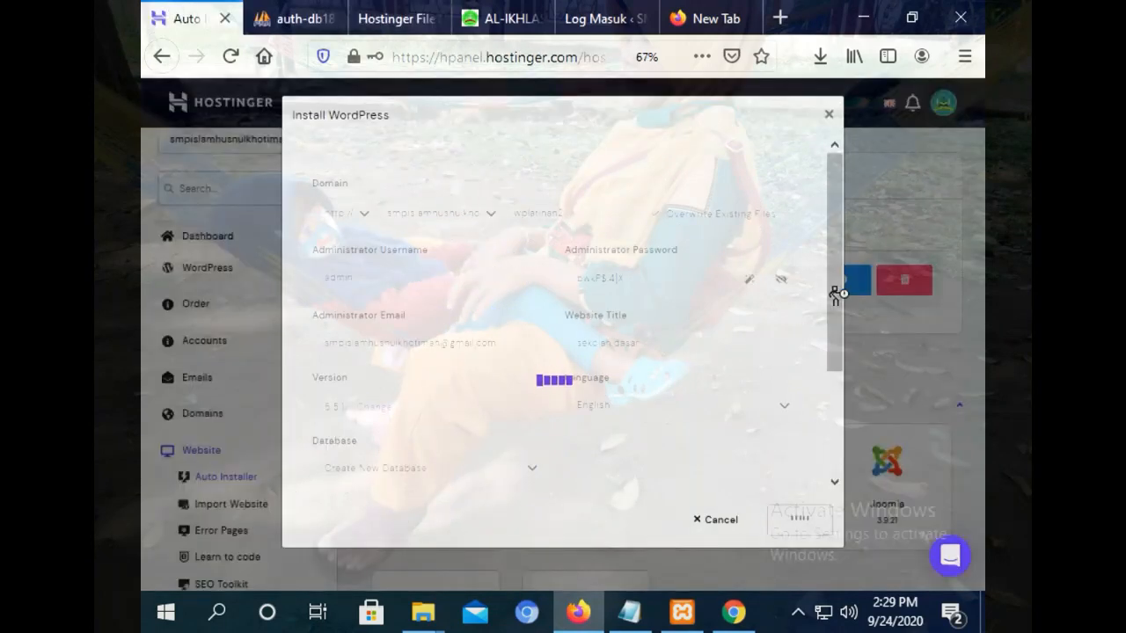
{"action": "left_click_drag", "start_coordinate": [831, 249], "coordinate": [825, 149]}
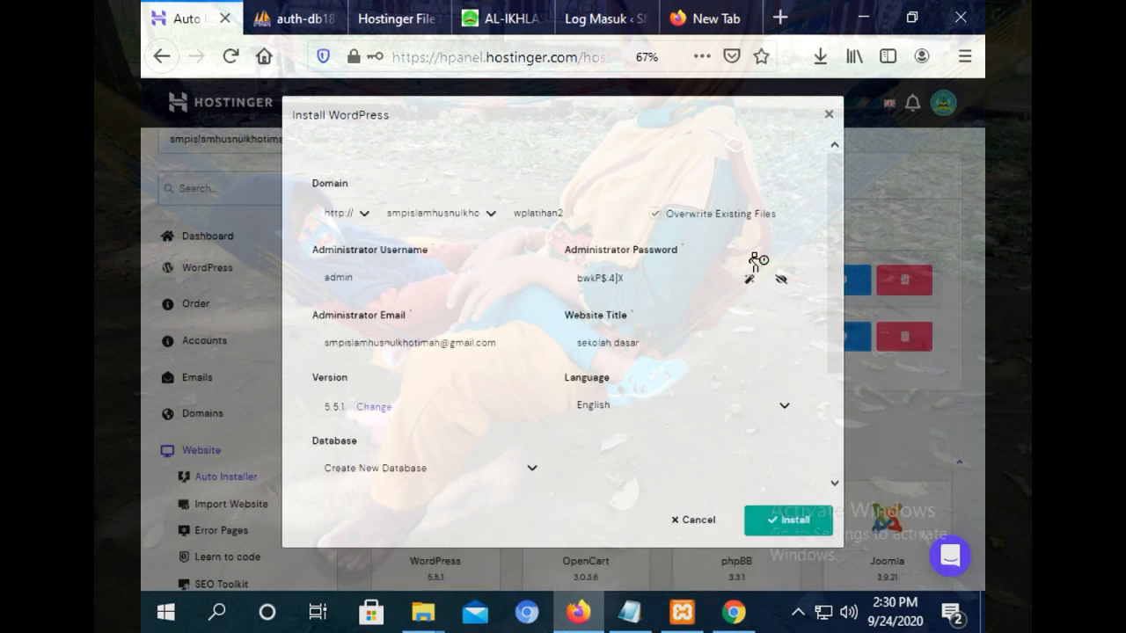
{"action": "left_click", "coordinate": [830, 115]}
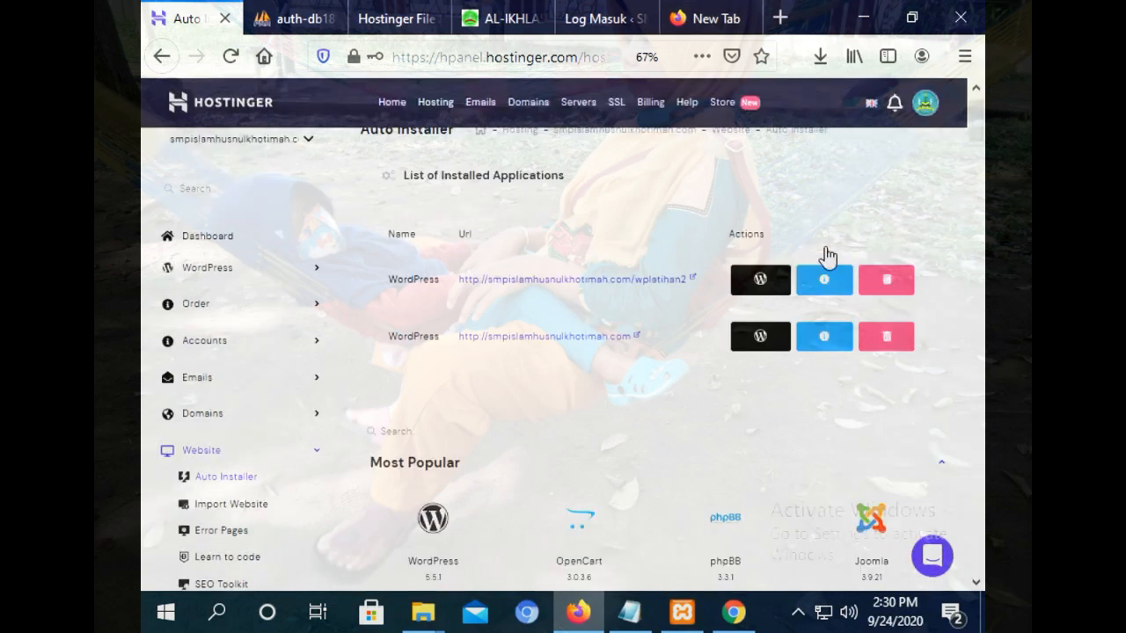
Open the wplatihan2 site in a new tab and check its installation details and database name.
{"action": "left_click", "coordinate": [606, 279]}
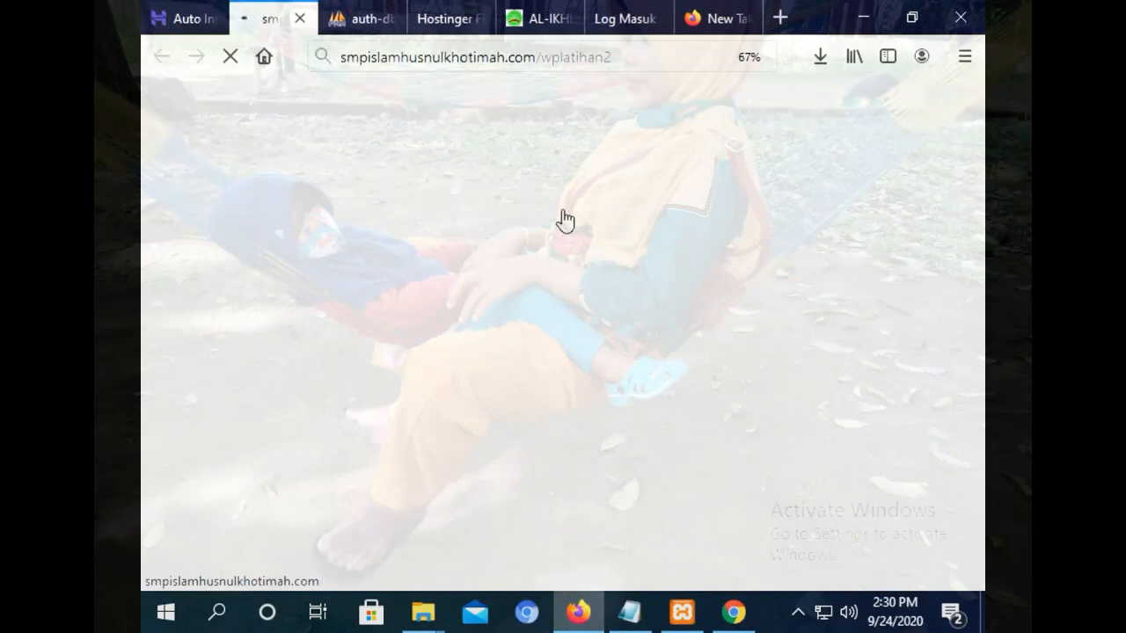
{"action": "left_click", "coordinate": [180, 17]}
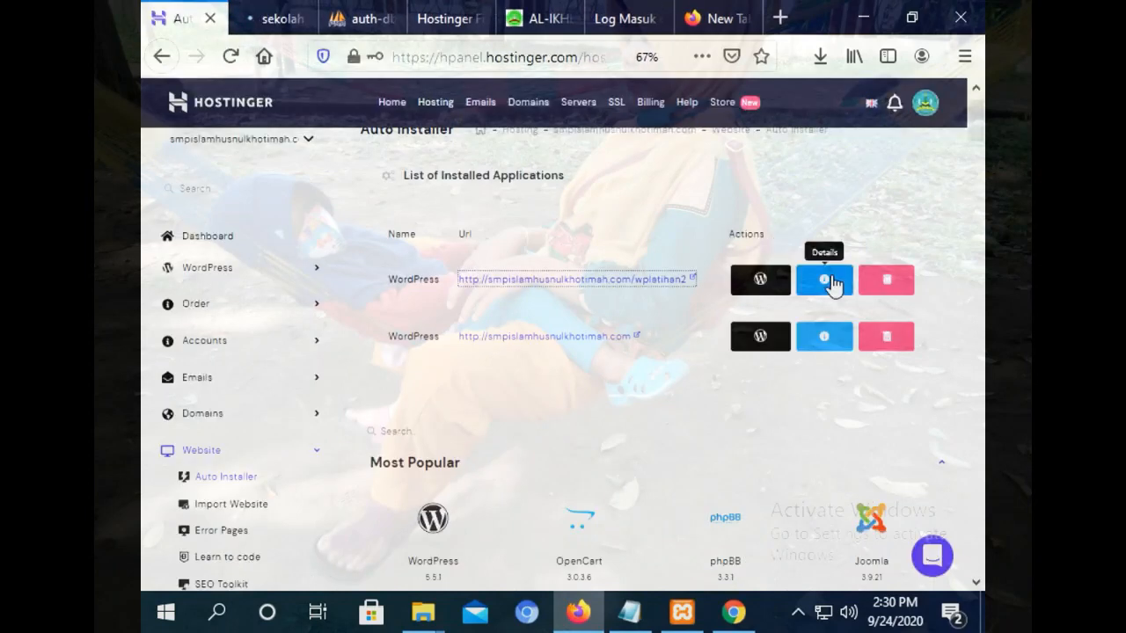
{"action": "left_click", "coordinate": [824, 280]}
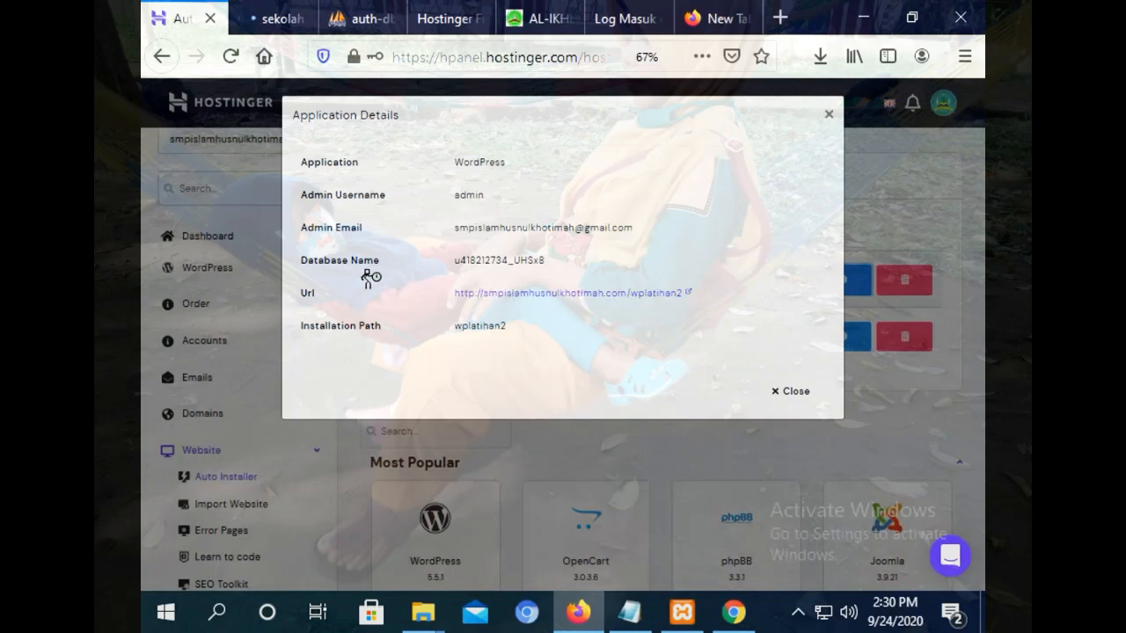
{"action": "left_click_drag", "start_coordinate": [547, 261], "coordinate": [493, 260]}
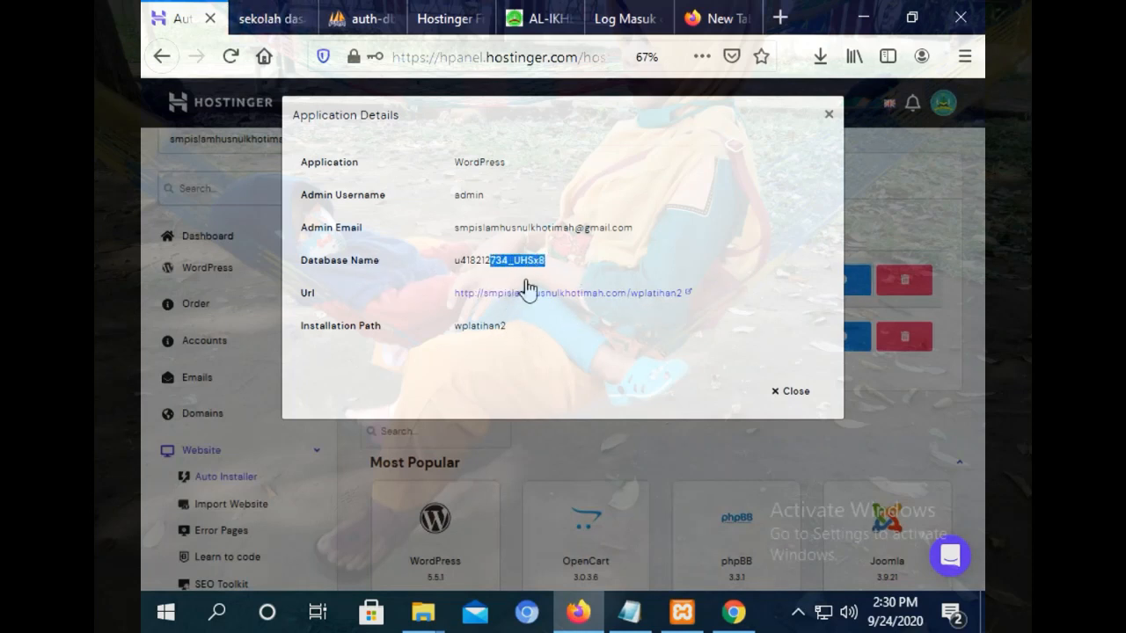
{"action": "left_click", "coordinate": [559, 265]}
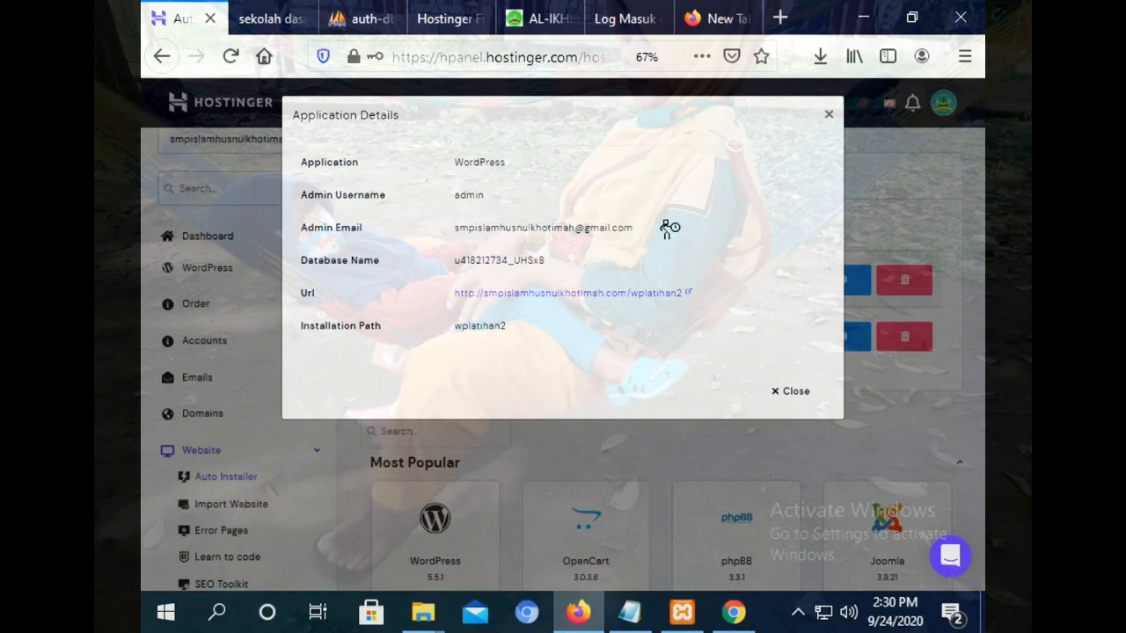
{"action": "left_click", "coordinate": [829, 118]}
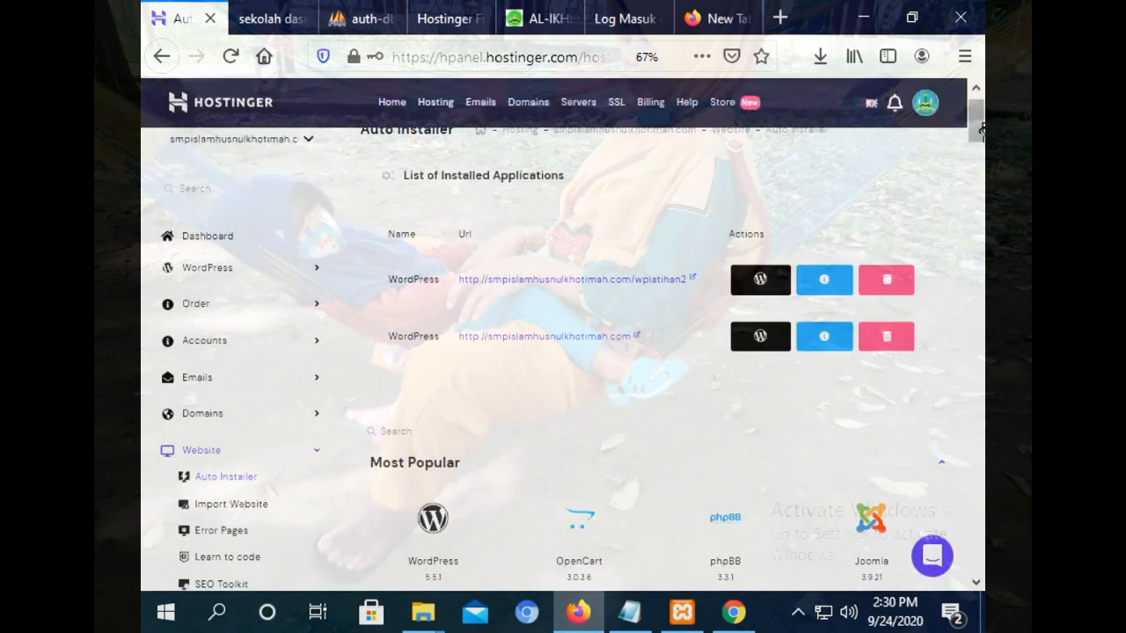
{"action": "left_click", "coordinate": [834, 280]}
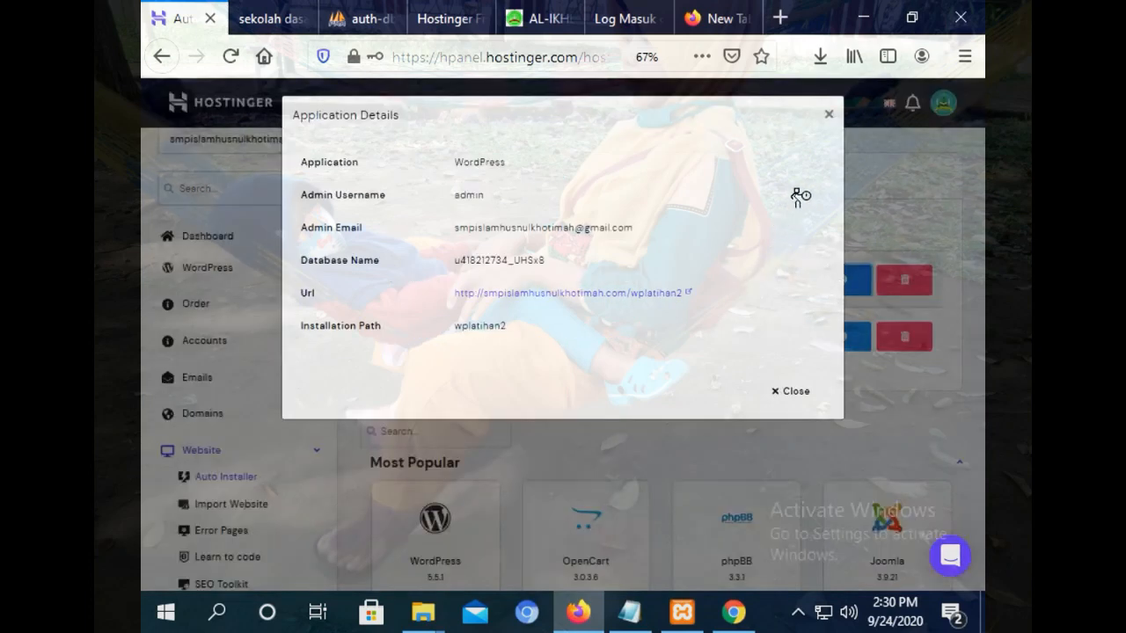
{"action": "left_click", "coordinate": [827, 114]}
Scroll the hPanel sidebar down and expand the Databases section.
{"action": "mouse_move", "coordinate": [982, 143]}
{"action": "left_mouse_down"}
{"action": "mouse_move", "coordinate": [980, 271]}
{"action": "mouse_move", "coordinate": [979, 124]}
{"action": "left_mouse_up"}
{"action": "left_click_drag", "start_coordinate": [939, 90], "coordinate": [941, 246]}
{"action": "left_click_drag", "start_coordinate": [974, 137], "coordinate": [975, 173]}
{"action": "left_click", "coordinate": [196, 284]}
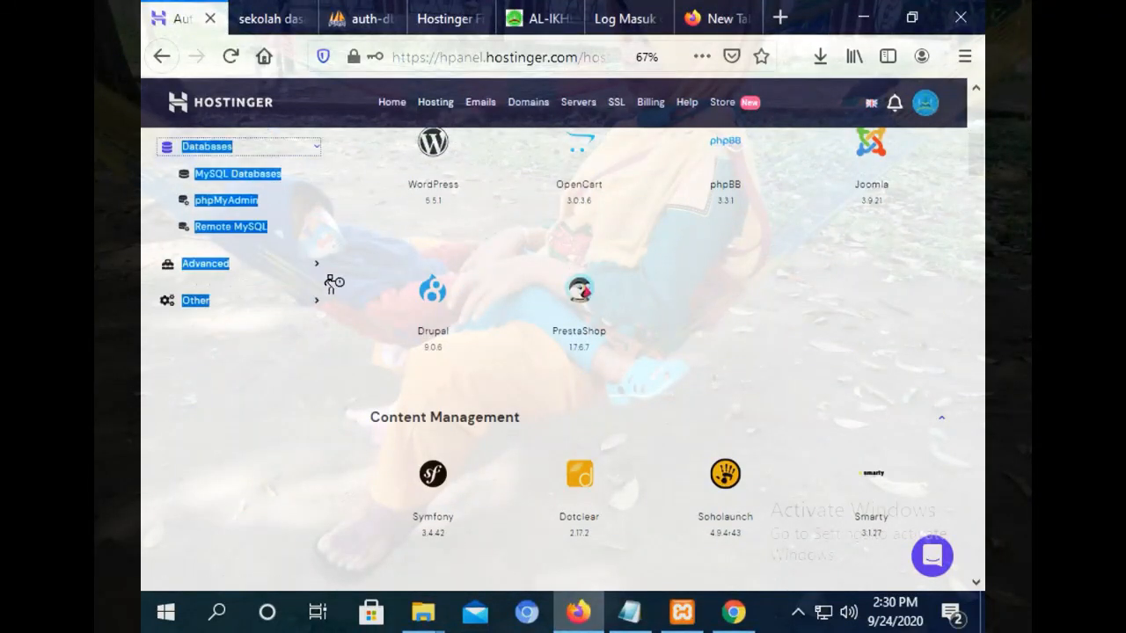
Open MySQL Databases, page through to entries 21–30, then switch to the sekolah dasar site.
{"action": "left_click", "coordinate": [234, 177]}
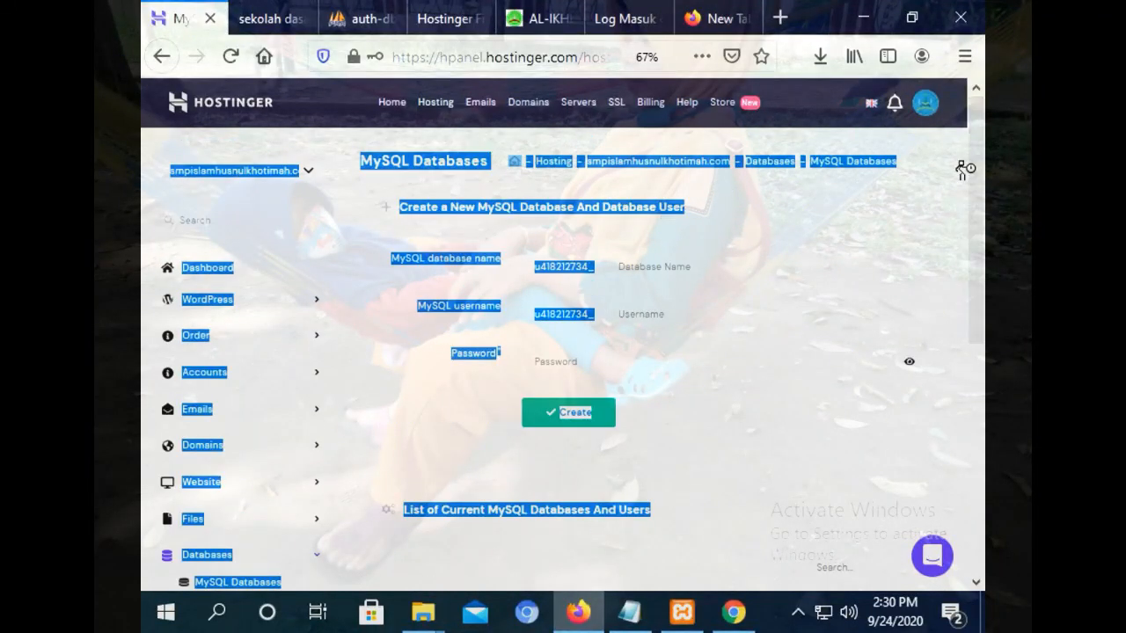
{"action": "left_click", "coordinate": [741, 349]}
{"action": "scroll", "coordinate": [974, 318], "scroll_direction": "down", "scroll_amount": 8}
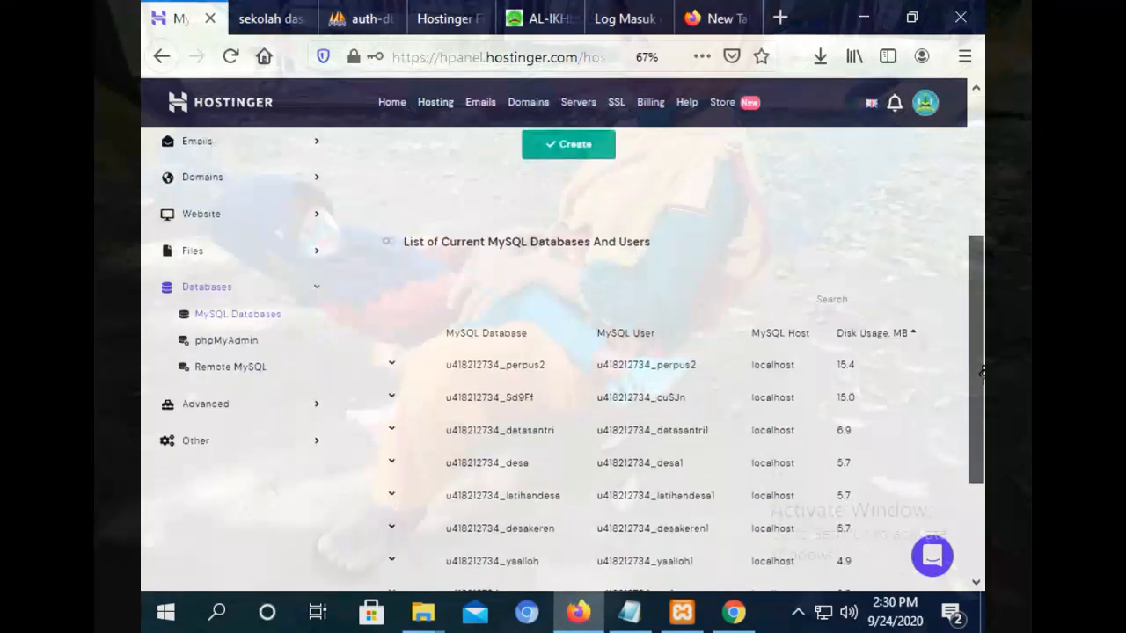
{"action": "left_click_drag", "start_coordinate": [982, 430], "coordinate": [981, 457]}
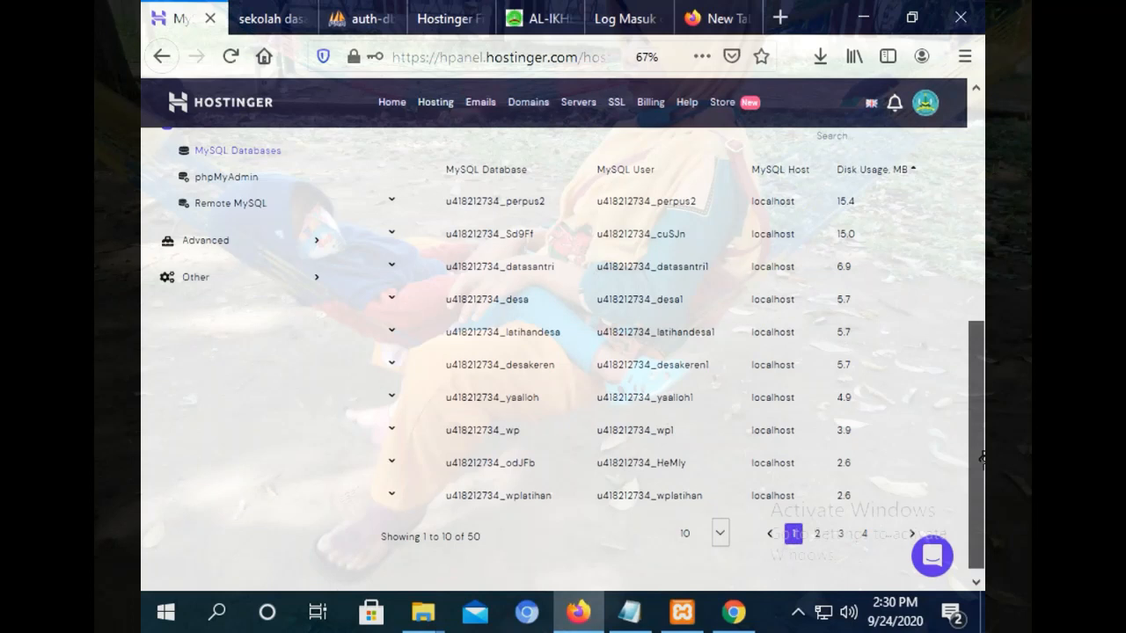
{"action": "left_click", "coordinate": [818, 533]}
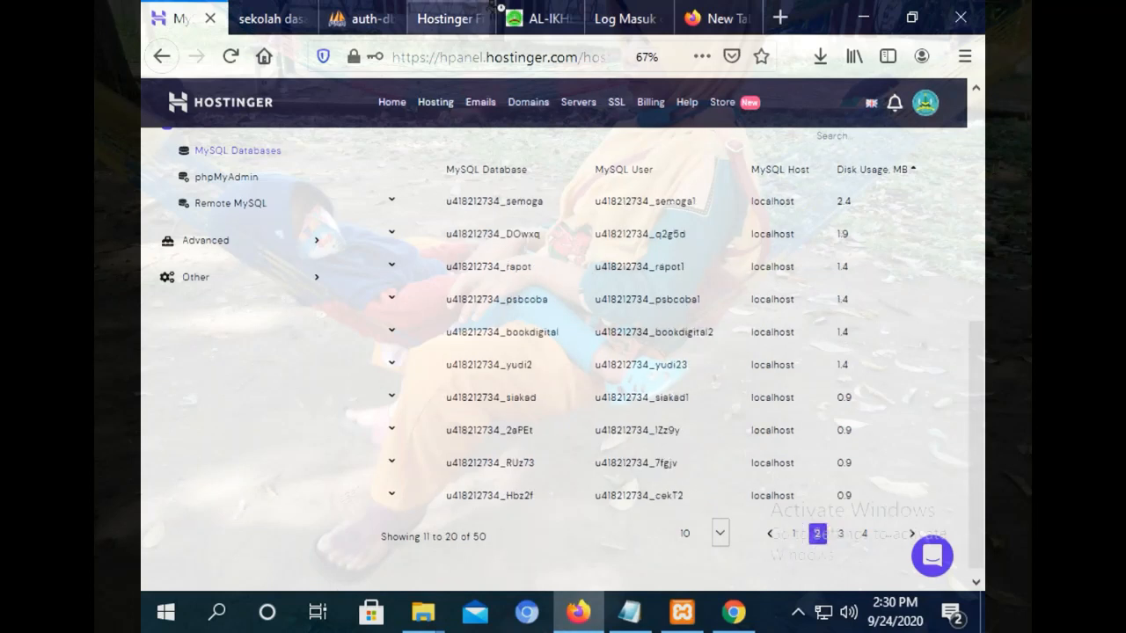
{"action": "left_click", "coordinate": [841, 534]}
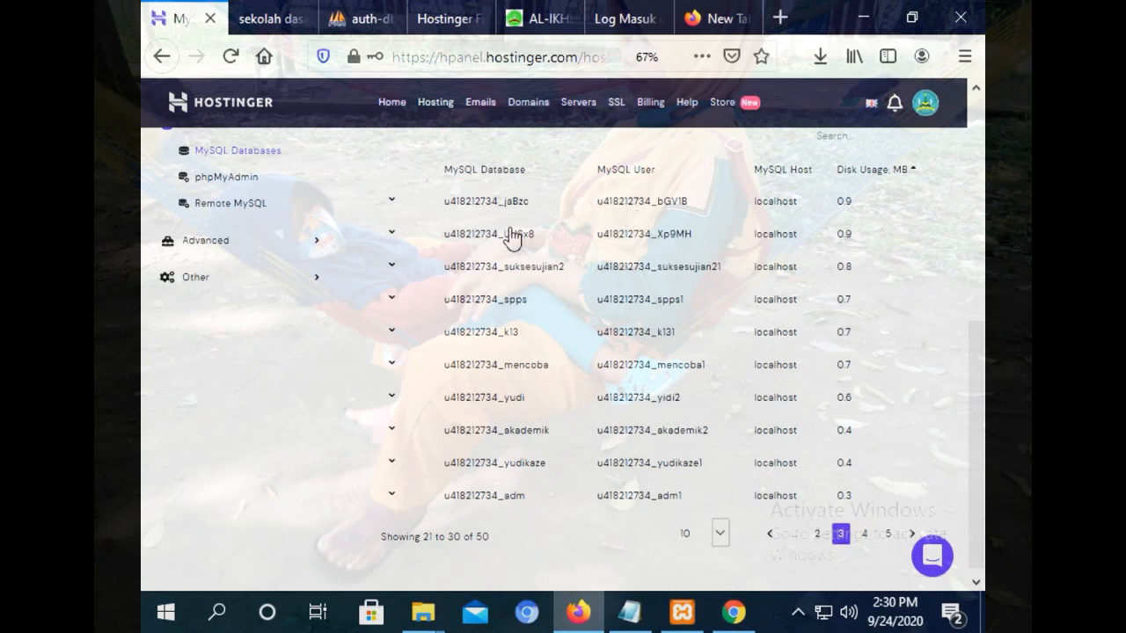
{"action": "left_click", "coordinate": [251, 11]}
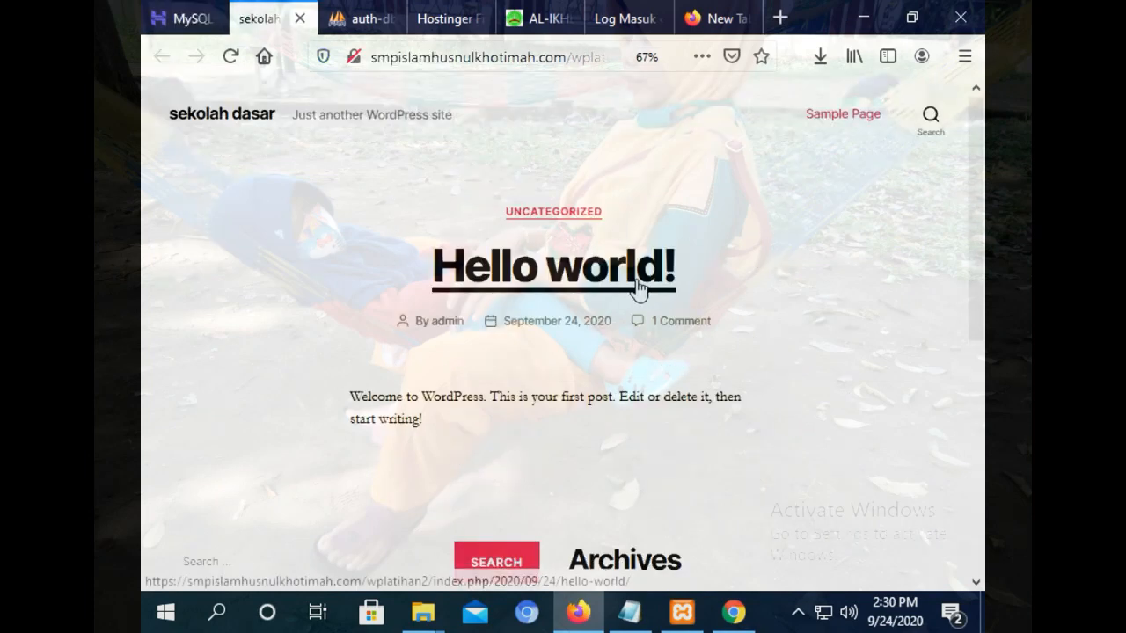
Scroll the sekolah dasar site, then close the expired old File Manager tab.
{"action": "left_click_drag", "start_coordinate": [974, 157], "coordinate": [975, 102]}
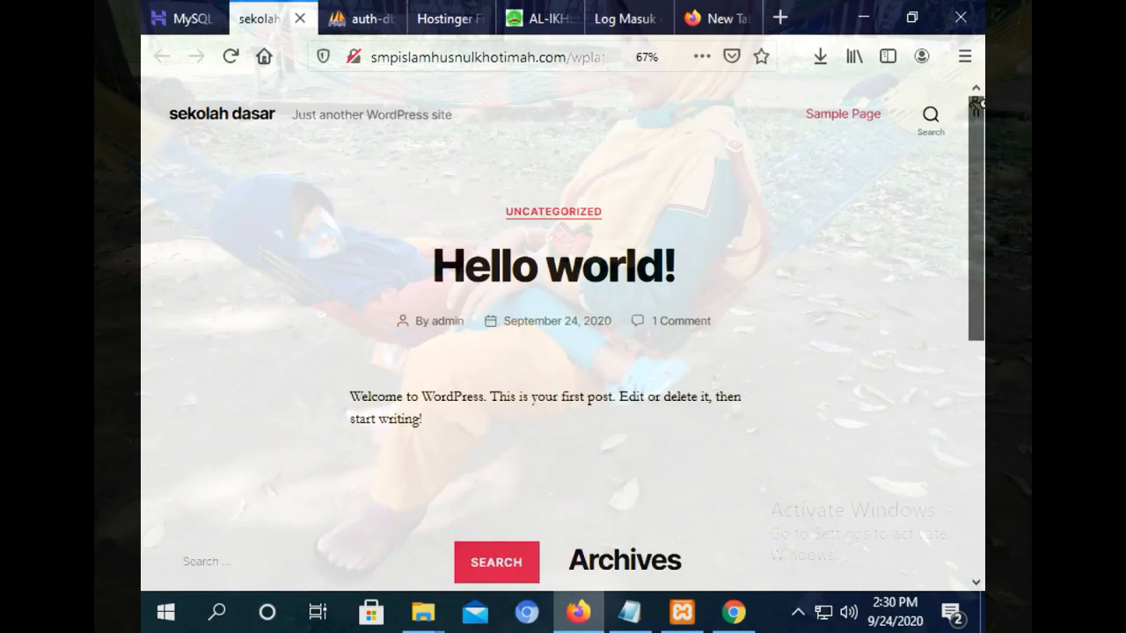
{"action": "left_click_drag", "start_coordinate": [982, 188], "coordinate": [980, 354]}
{"action": "left_click_drag", "start_coordinate": [582, 58], "coordinate": [619, 57]}
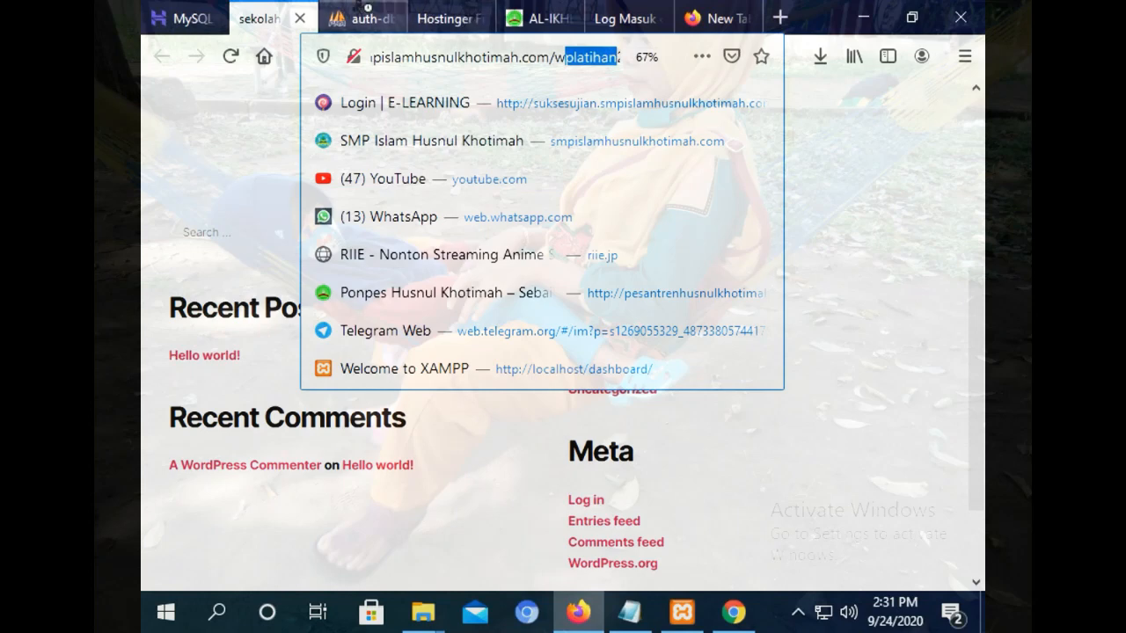
{"action": "left_click", "coordinate": [368, 18]}
{"action": "left_click", "coordinate": [450, 18]}
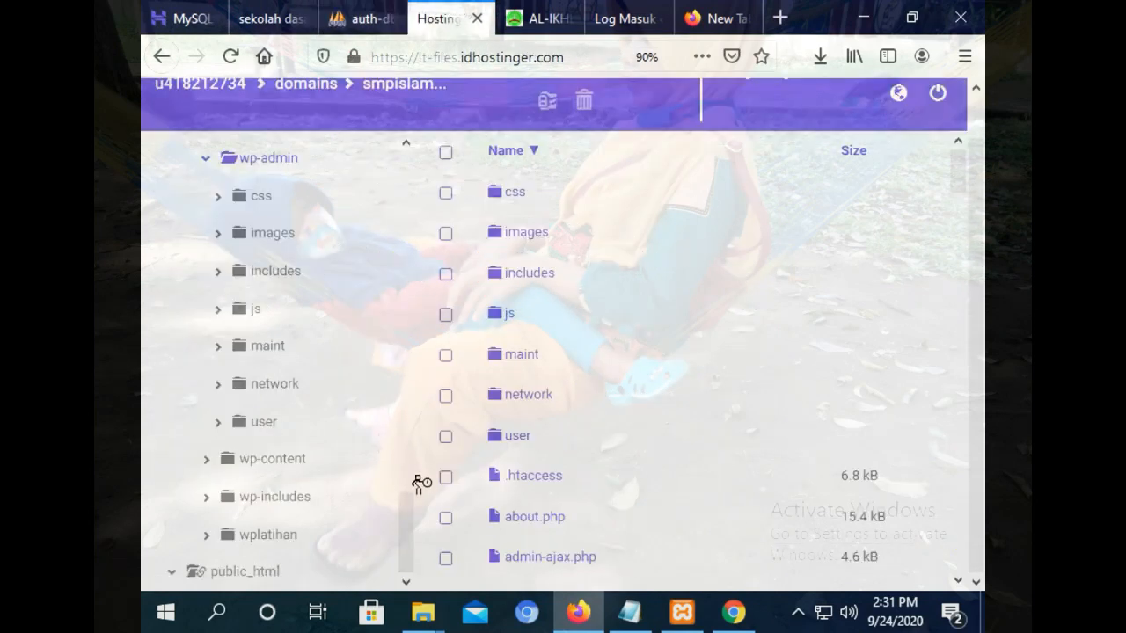
{"action": "left_click_drag", "start_coordinate": [407, 511], "coordinate": [325, 223]}
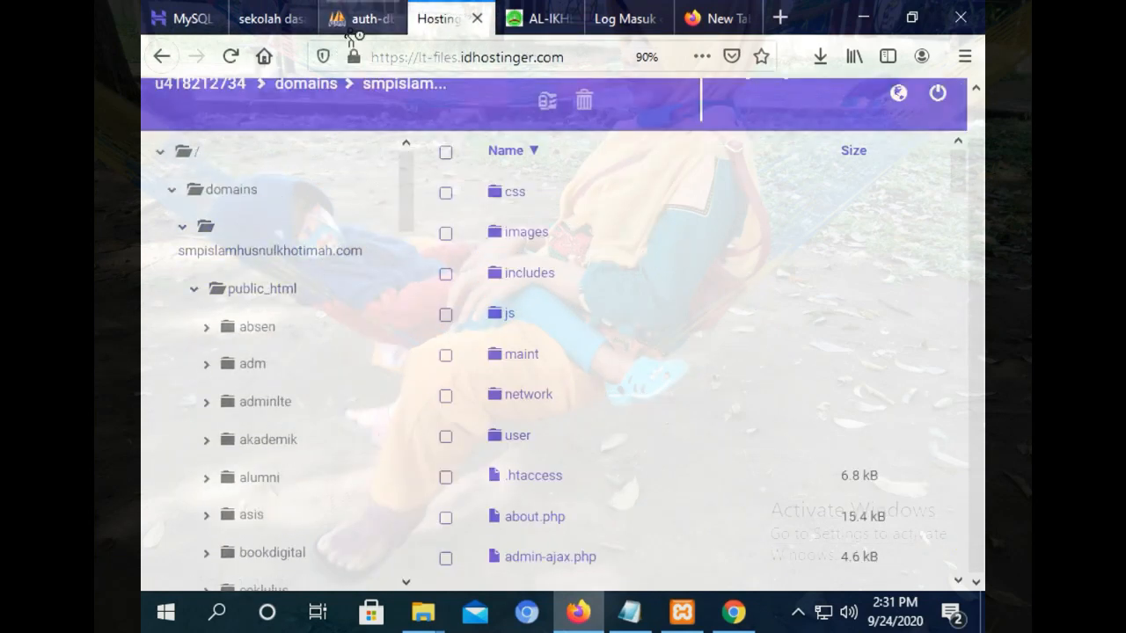
{"action": "left_click", "coordinate": [261, 293]}
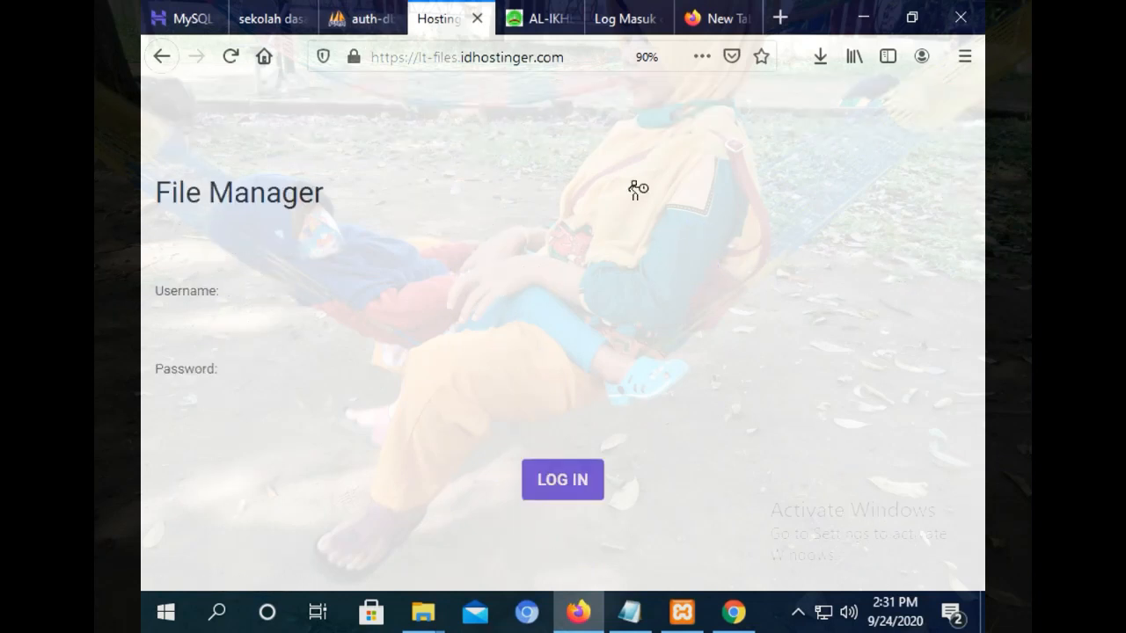
{"action": "left_click", "coordinate": [475, 18]}
Launch a fresh File Manager from hPanel's Files section and return to the sekolah dasar site.
{"action": "left_click", "coordinate": [208, 10]}
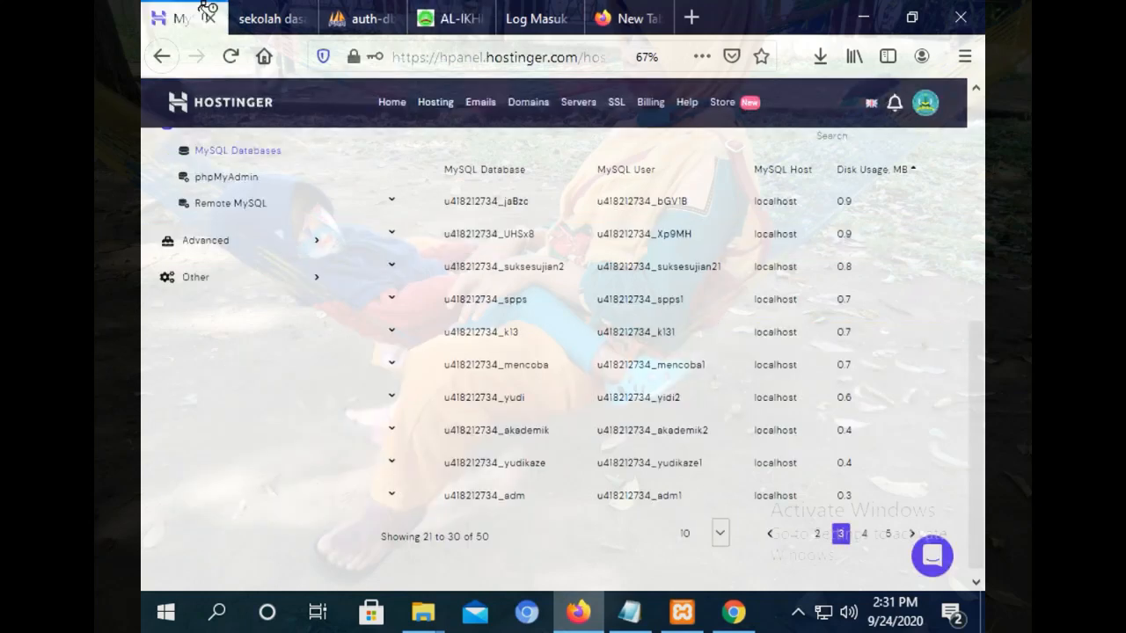
{"action": "scroll", "coordinate": [360, 393], "scroll_direction": "up", "scroll_amount": 5}
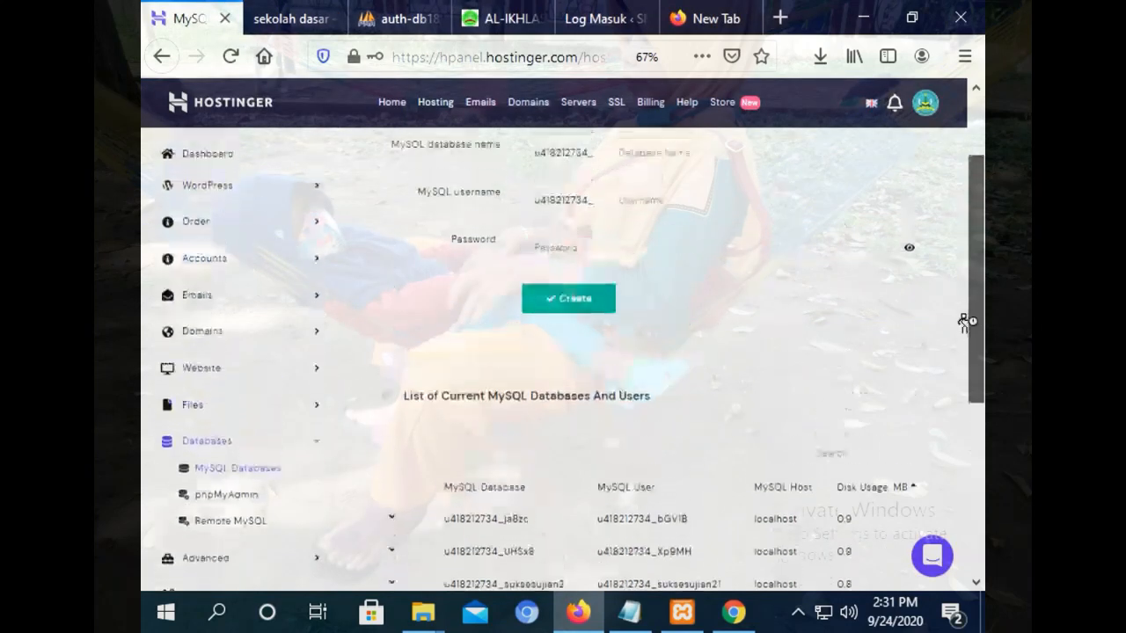
{"action": "left_click", "coordinate": [187, 412]}
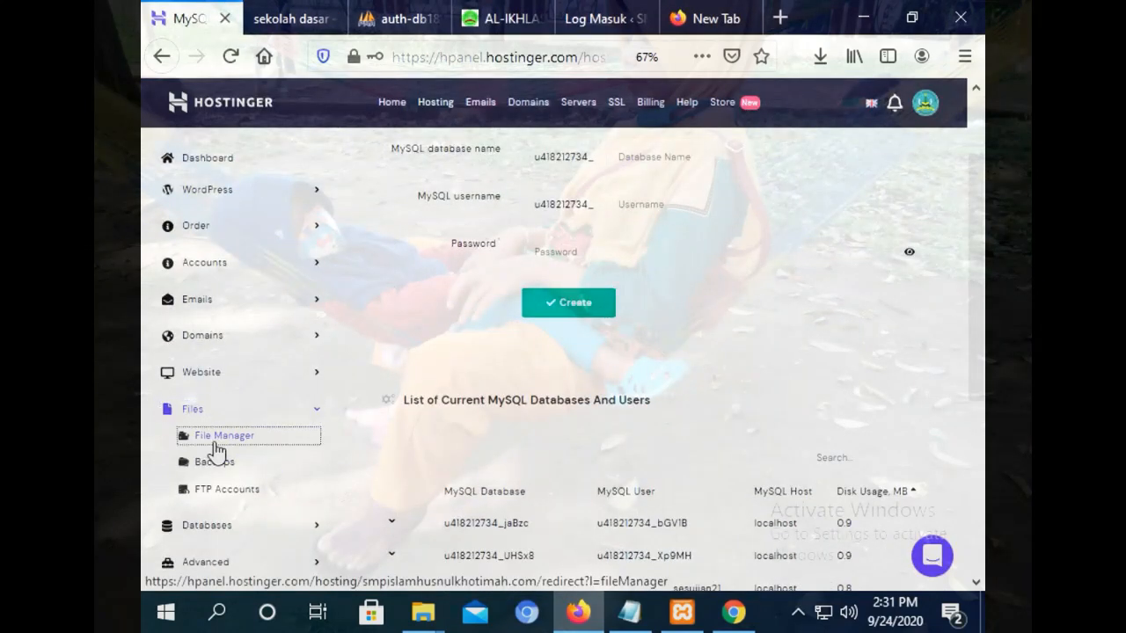
{"action": "left_click", "coordinate": [214, 435]}
{"action": "left_click", "coordinate": [365, 9]}
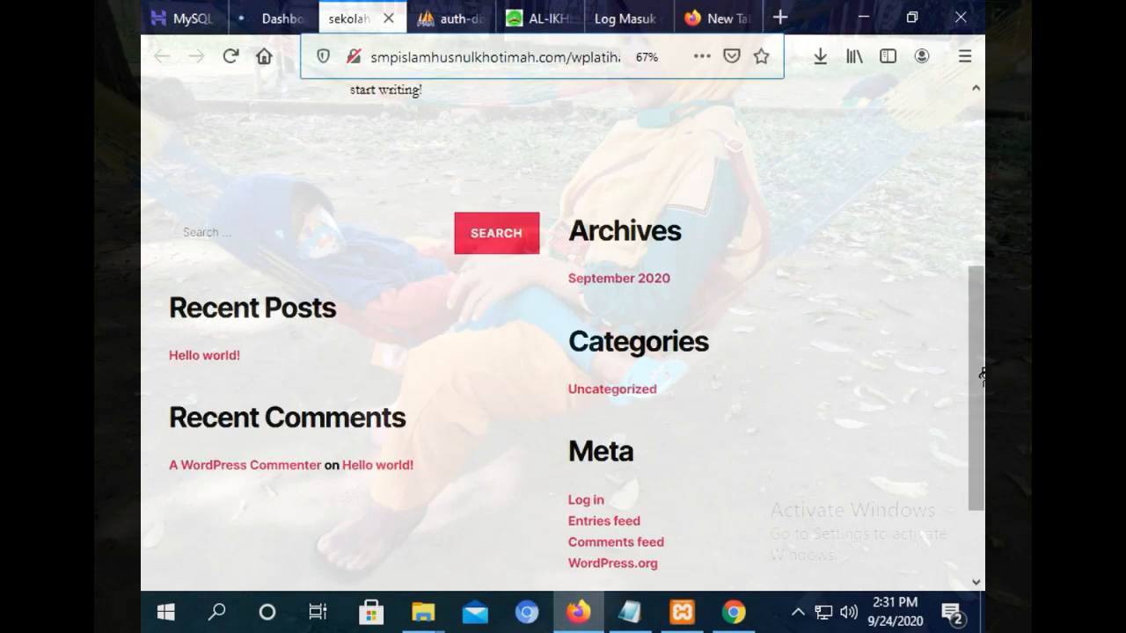
{"action": "left_click_drag", "start_coordinate": [981, 373], "coordinate": [982, 138]}
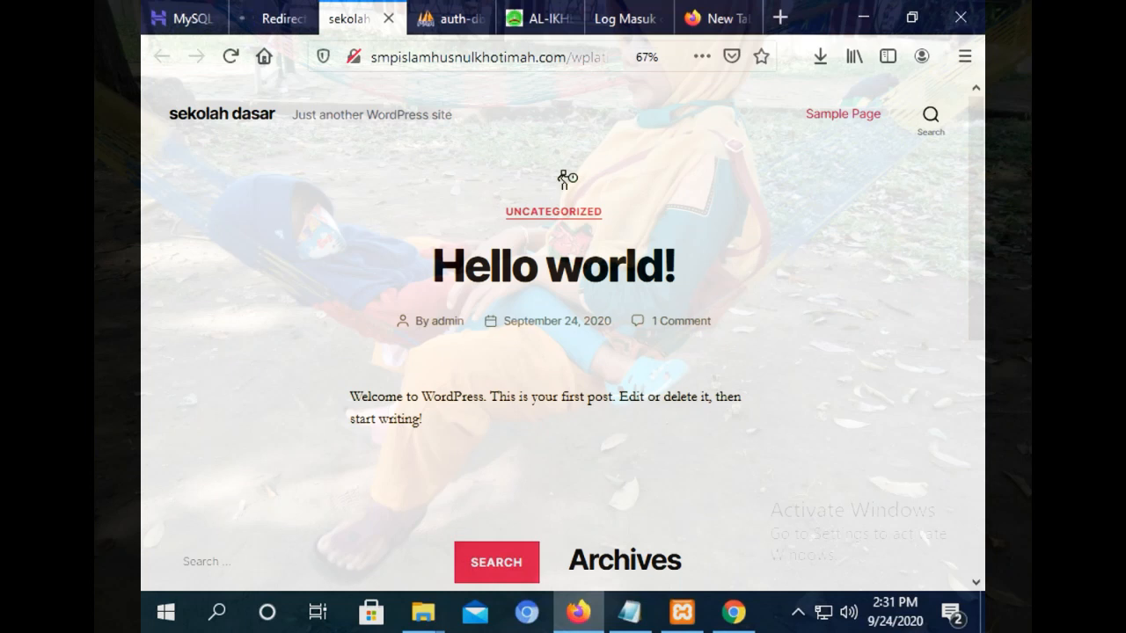
Browse public_html in the new File Manager to the wplatihan2 folder, then return to MySQL Databases.
{"action": "left_click", "coordinate": [253, 12]}
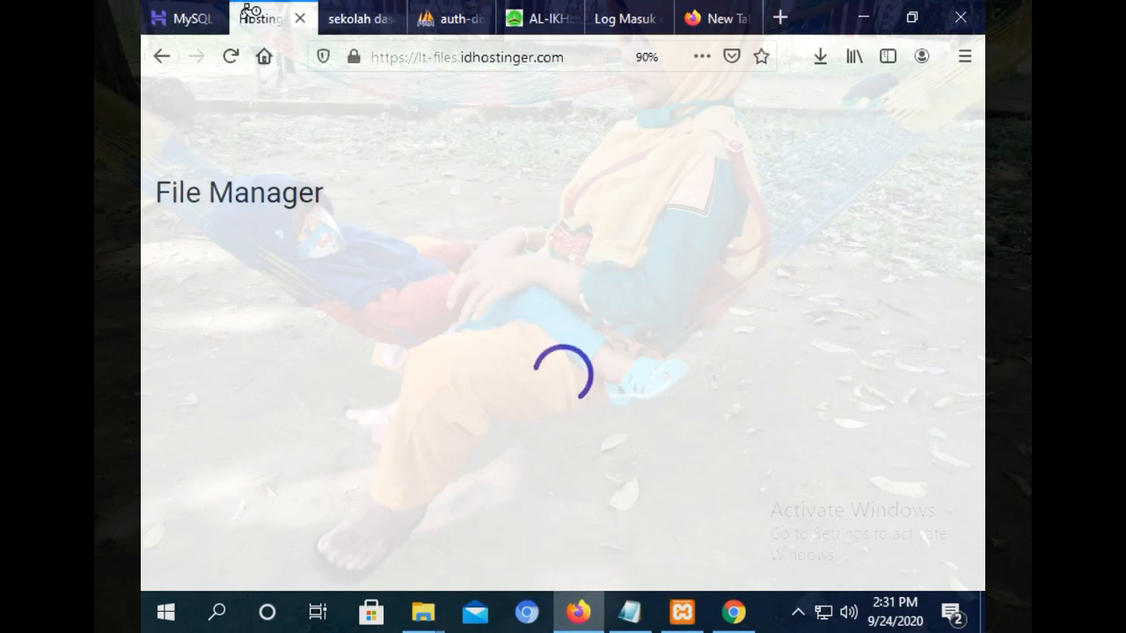
{"action": "left_click", "coordinate": [239, 234]}
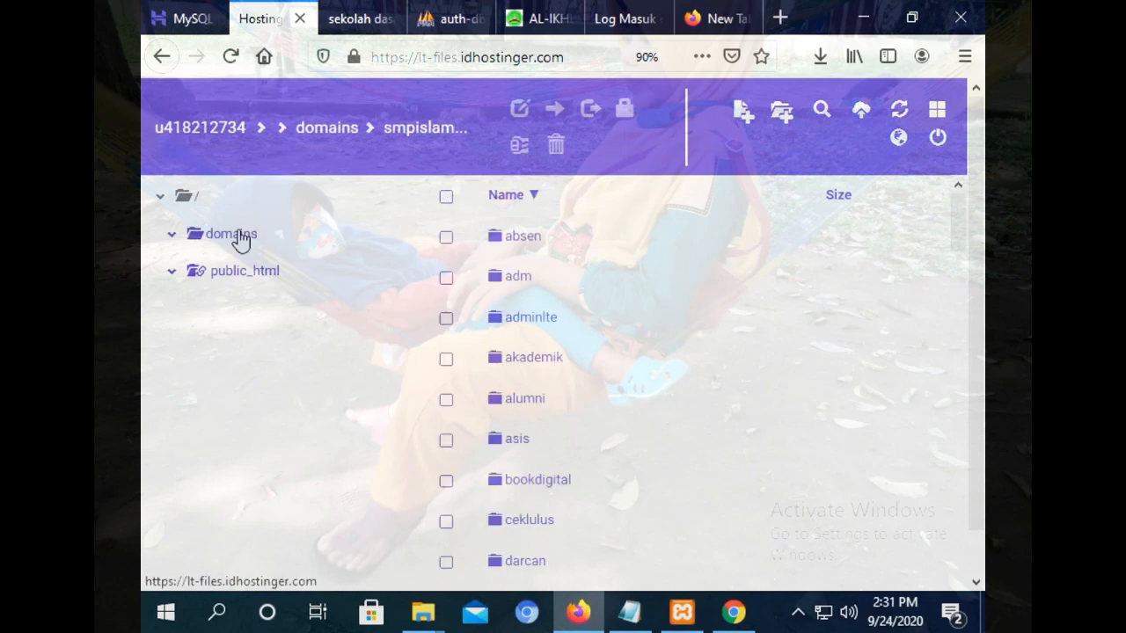
{"action": "left_click_drag", "start_coordinate": [960, 225], "coordinate": [976, 446]}
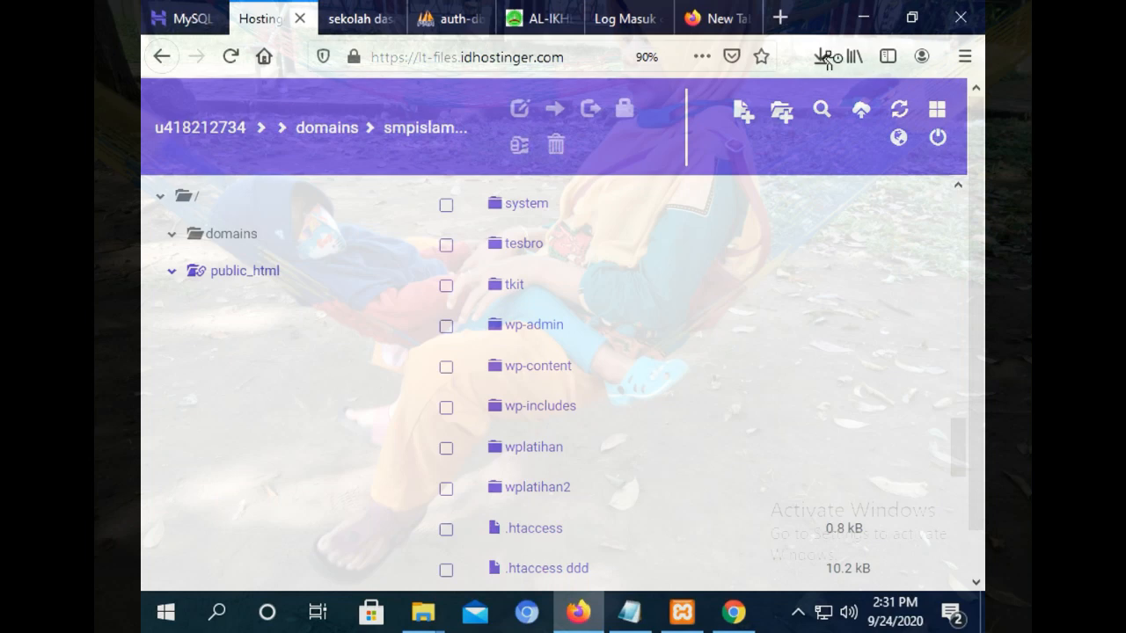
{"action": "left_click", "coordinate": [198, 25]}
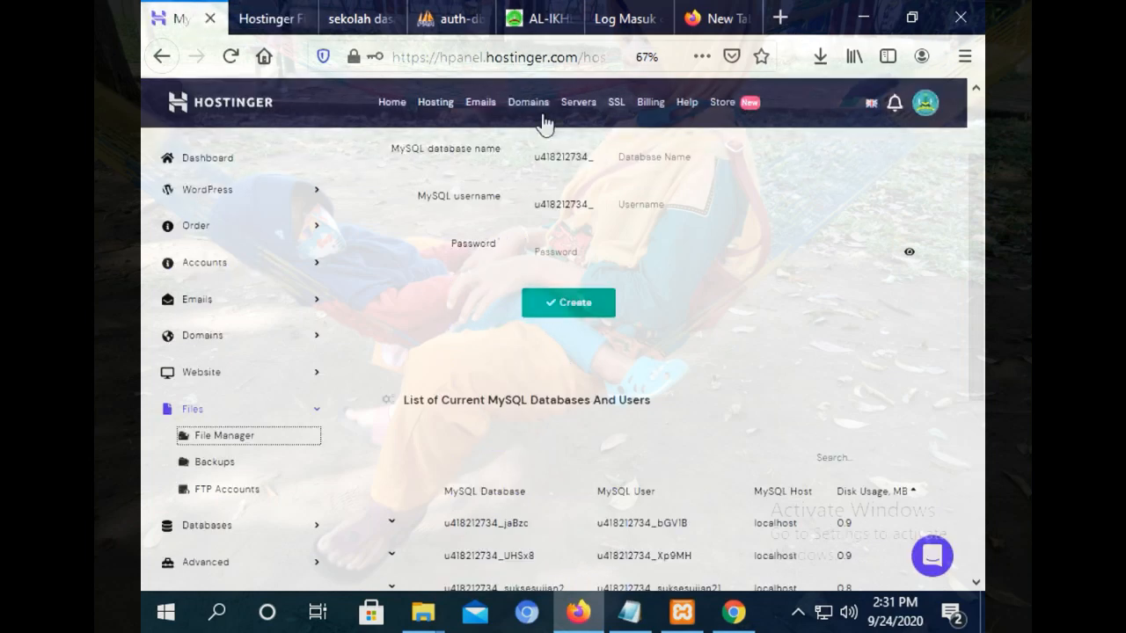
Reopen Auto Installer to review WordPress at /wplatihan2 and the root domain, then return to sekolah dasar.
{"action": "left_click_drag", "start_coordinate": [976, 307], "coordinate": [932, 201]}
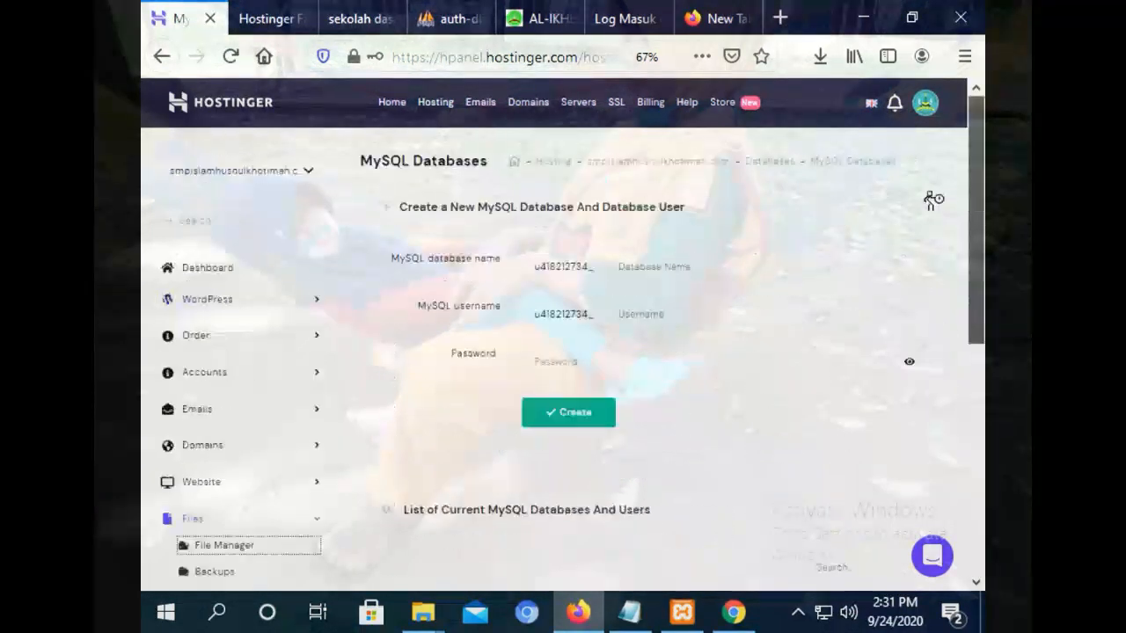
{"action": "left_click", "coordinate": [220, 301]}
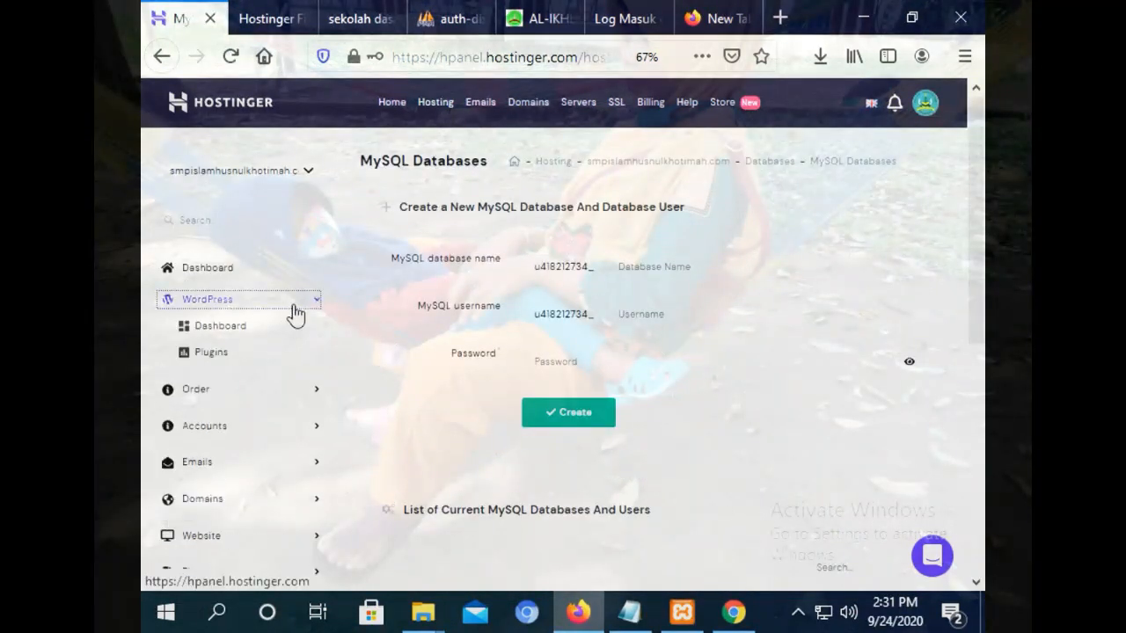
{"action": "left_click", "coordinate": [213, 544]}
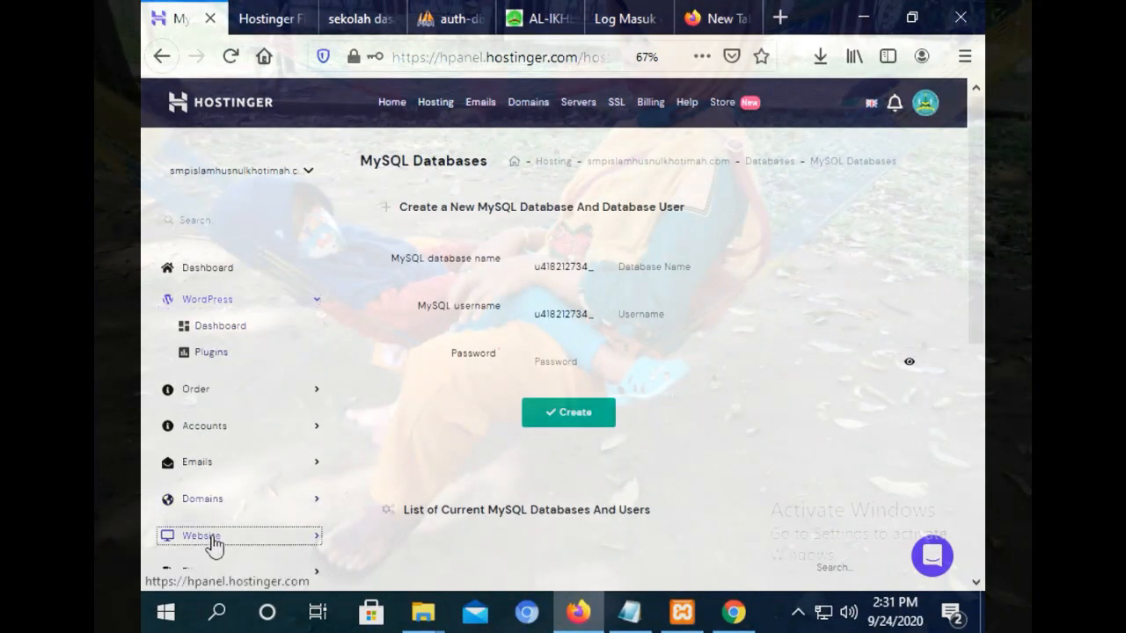
{"action": "left_click", "coordinate": [230, 509]}
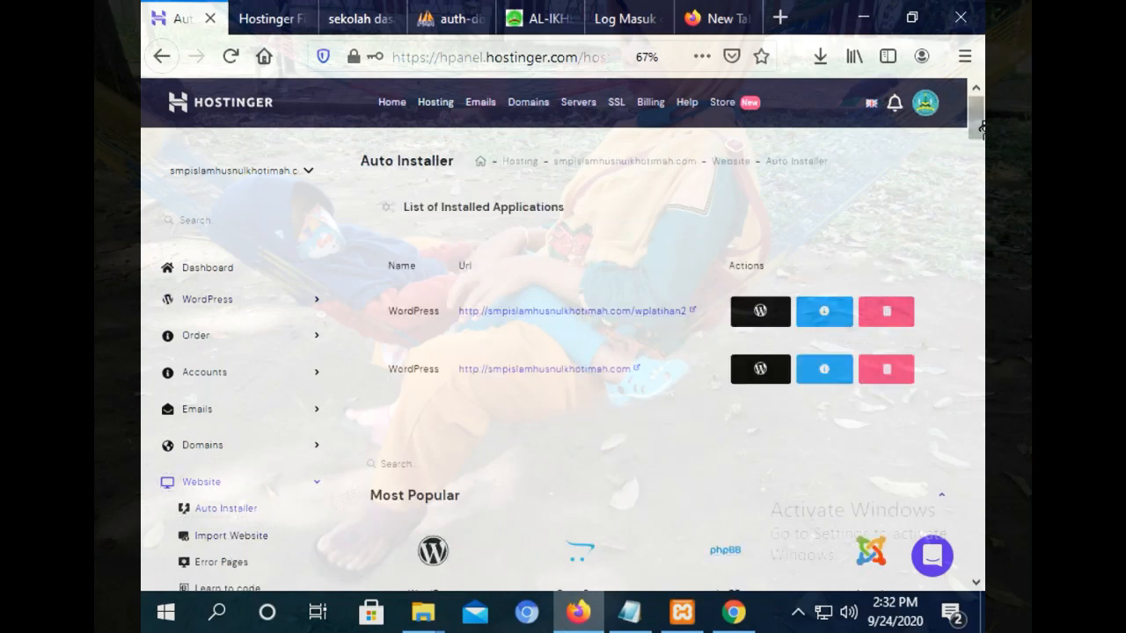
{"action": "left_click_drag", "start_coordinate": [981, 124], "coordinate": [982, 421]}
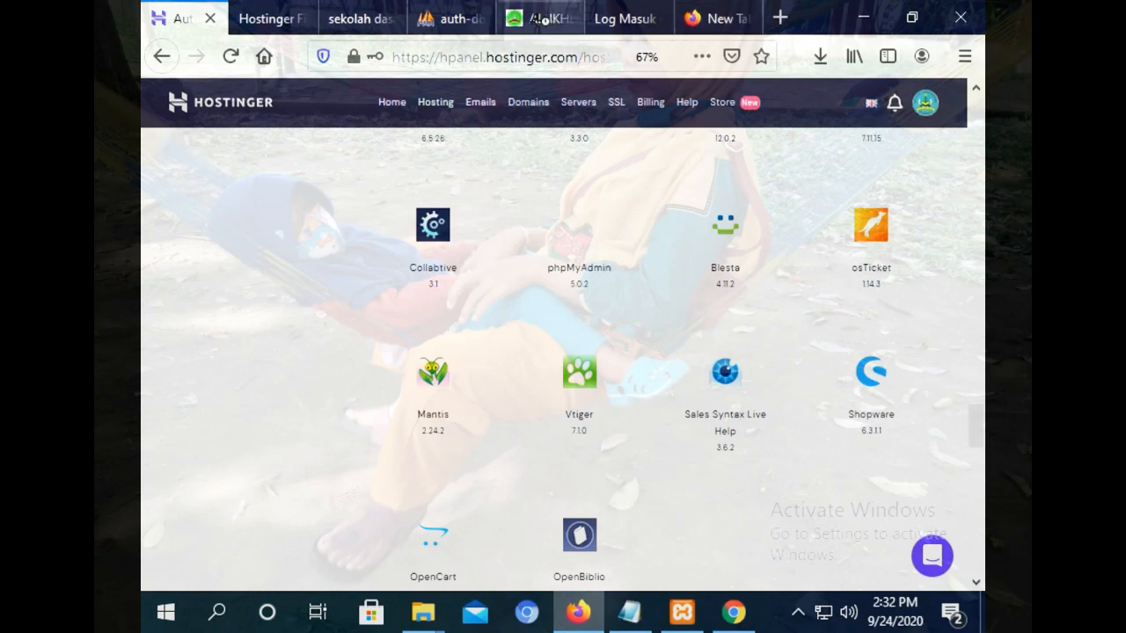
{"action": "left_click", "coordinate": [365, 14]}
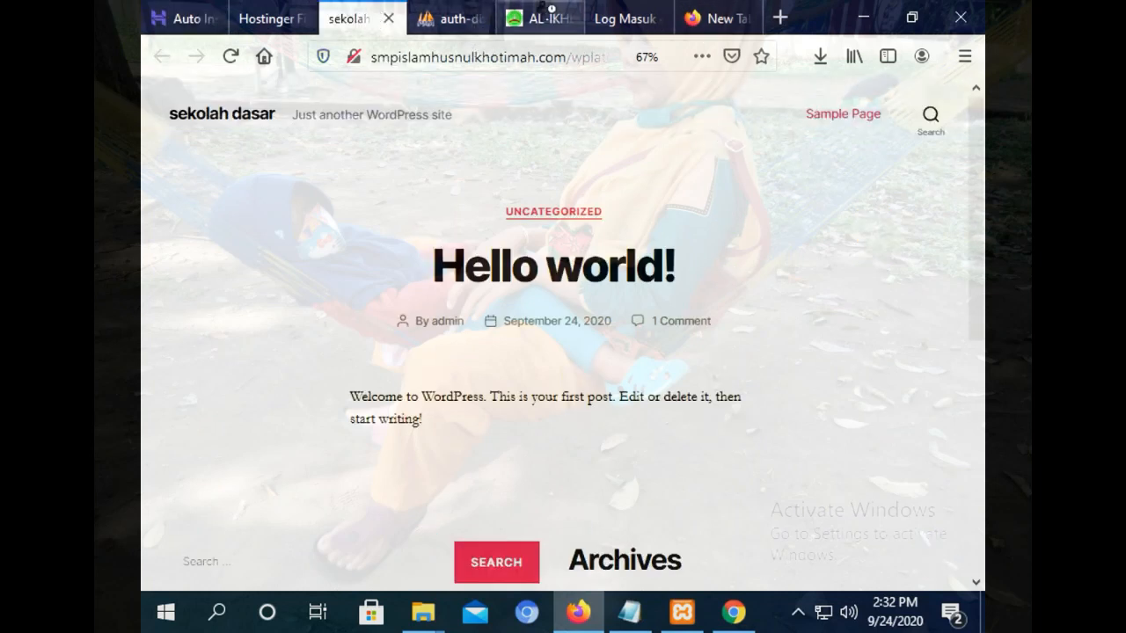
View the local wplatihan2 pesantren site, then reload the live wplatihan site in Chrome.
{"action": "left_click", "coordinate": [542, 10]}
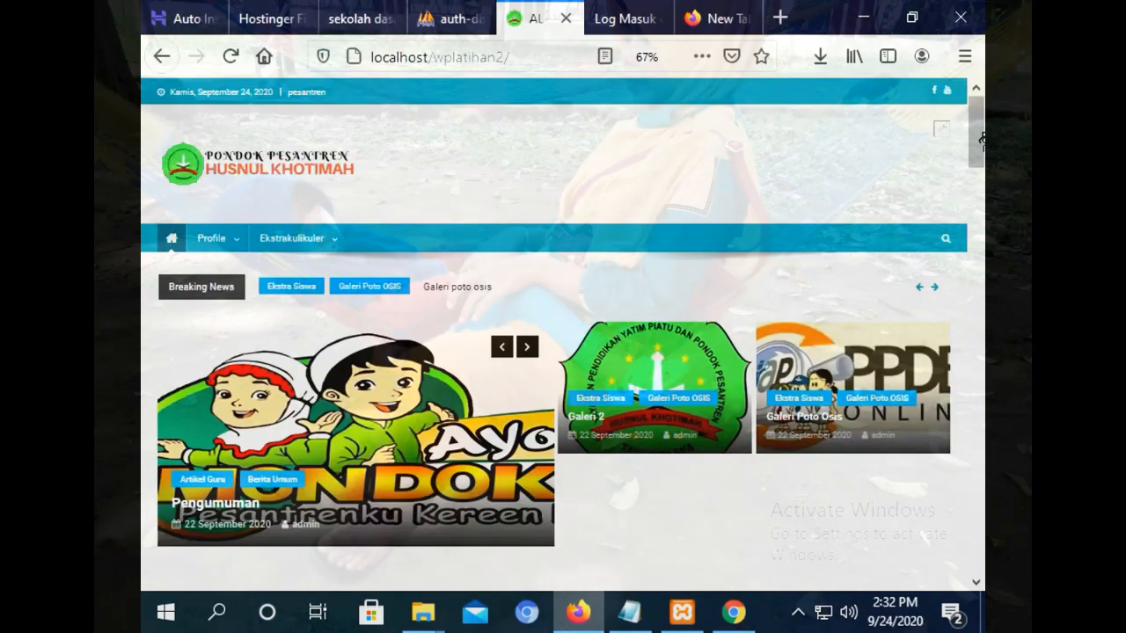
{"action": "left_click_drag", "start_coordinate": [982, 137], "coordinate": [950, 51]}
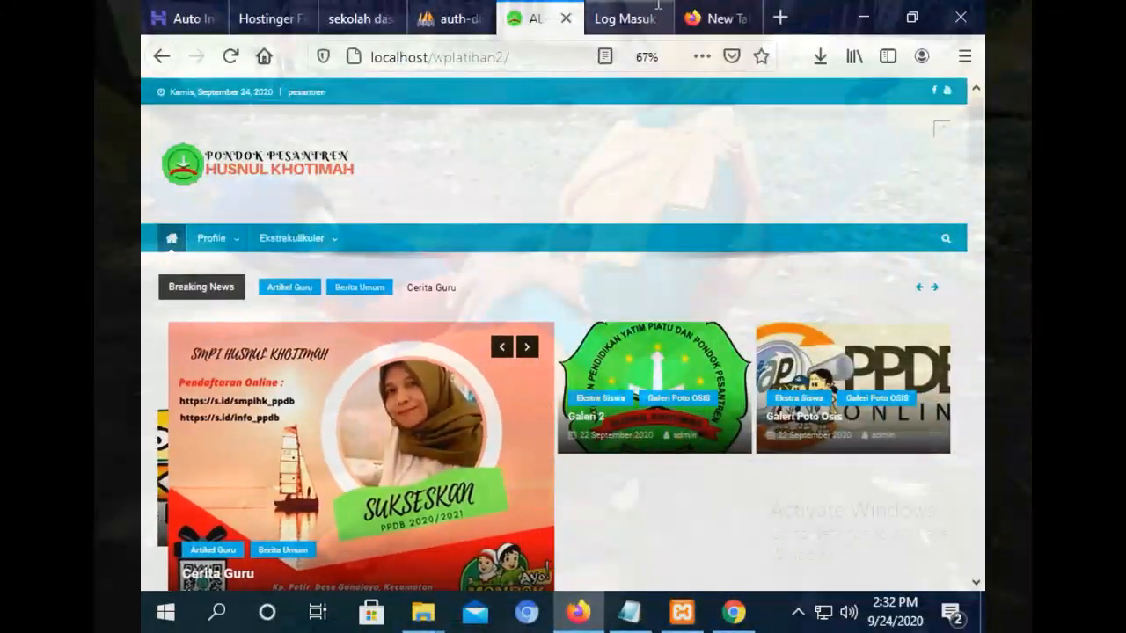
{"action": "left_click", "coordinate": [616, 17]}
{"action": "left_click", "coordinate": [734, 612]}
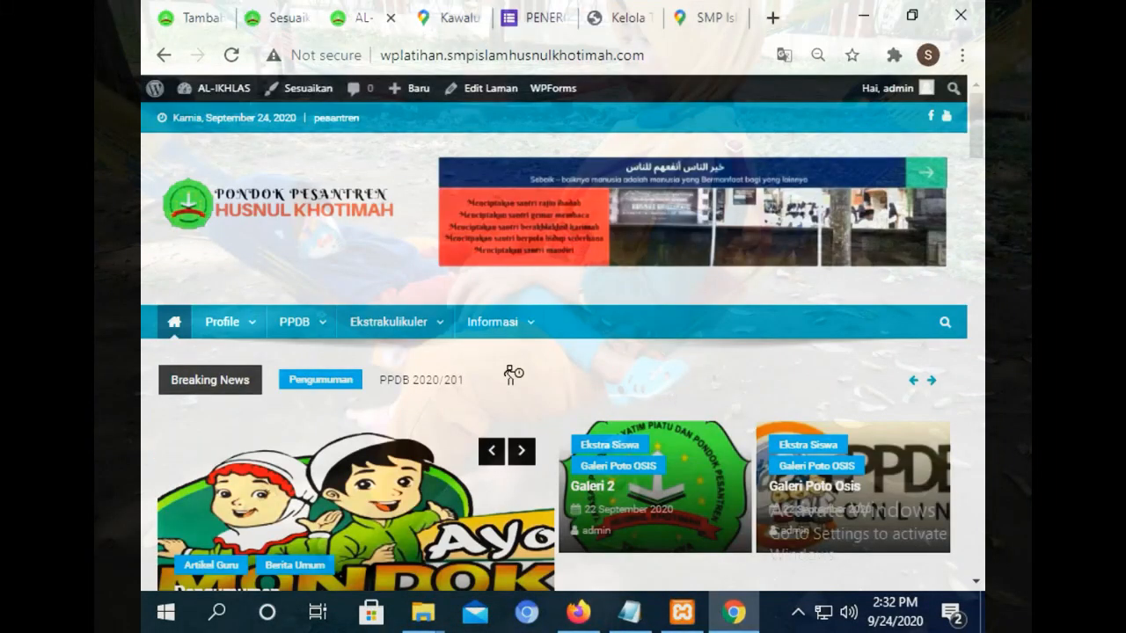
{"action": "left_click", "coordinate": [229, 56]}
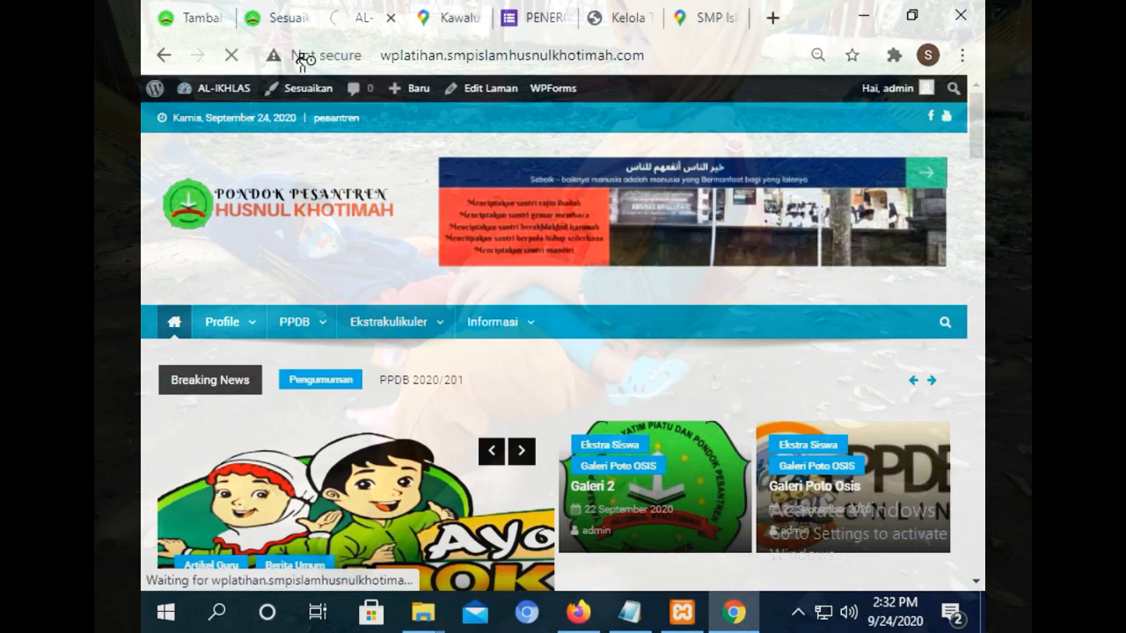